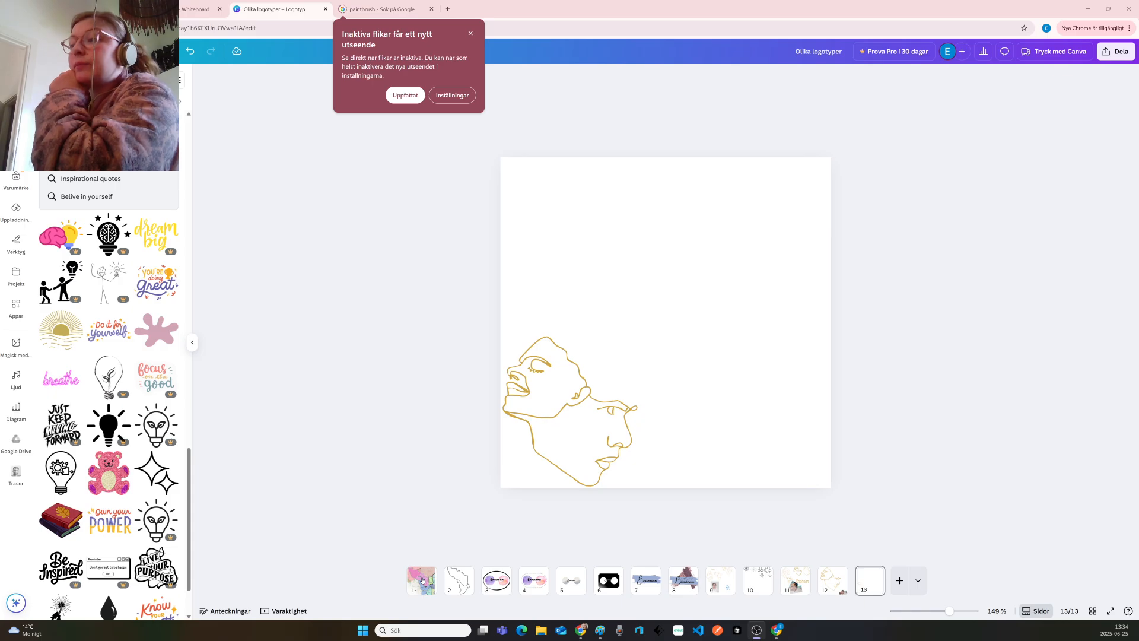
Dismiss the browser notice and review pages 1 to 3: the coloured map, its black outline and the oval Enannan logo
{"action": "left_click", "coordinate": [423, 581]}
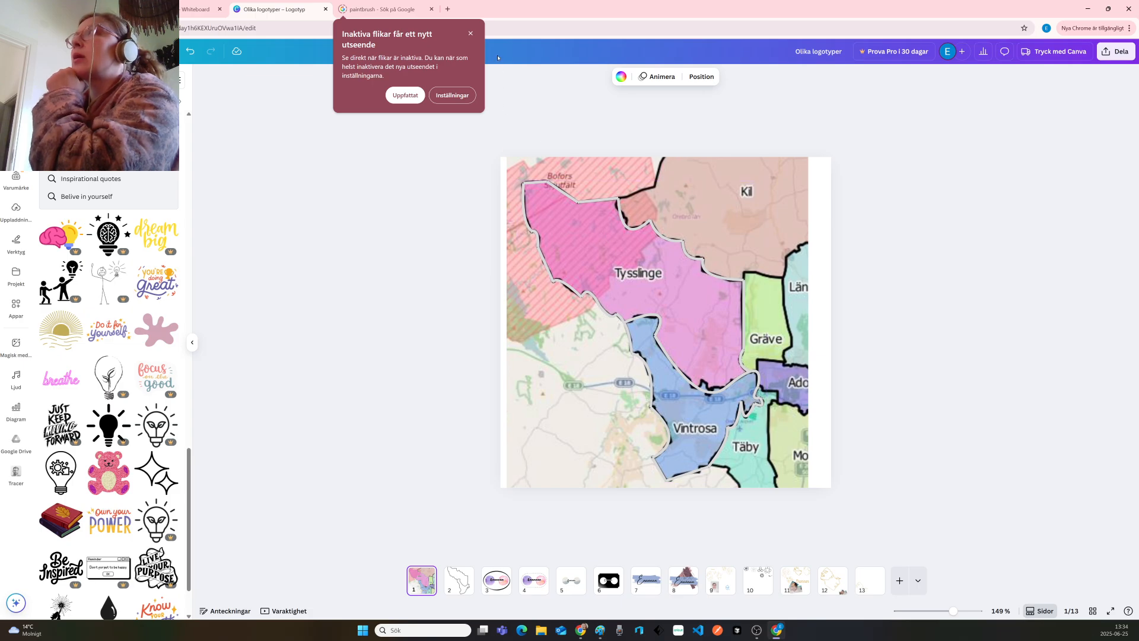
{"action": "left_click", "coordinate": [471, 33]}
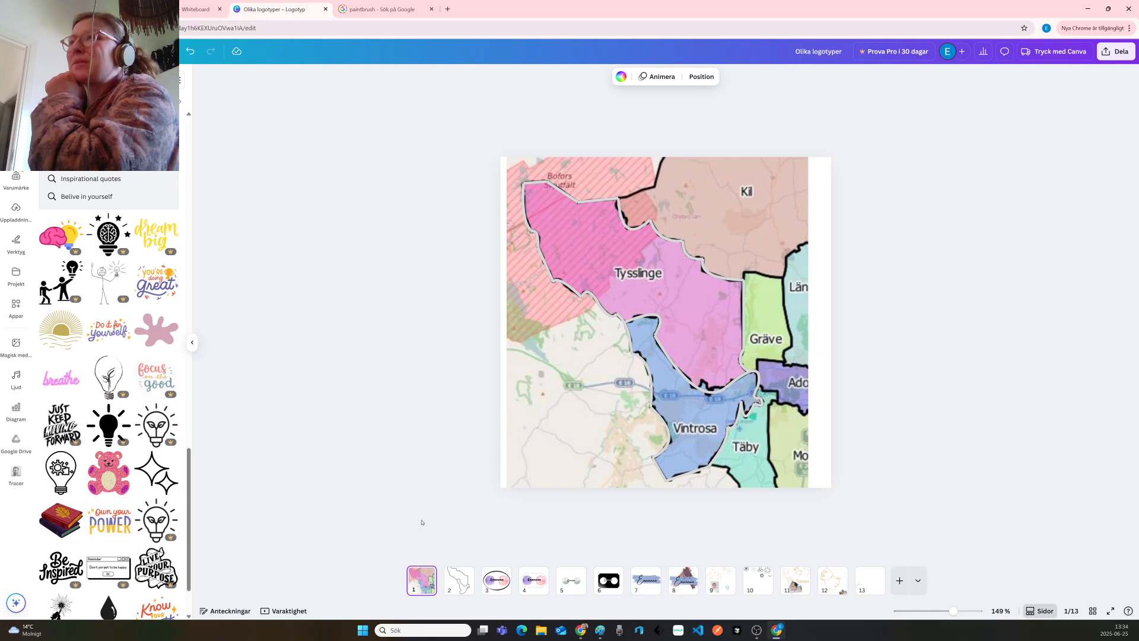
{"action": "left_click", "coordinate": [460, 581]}
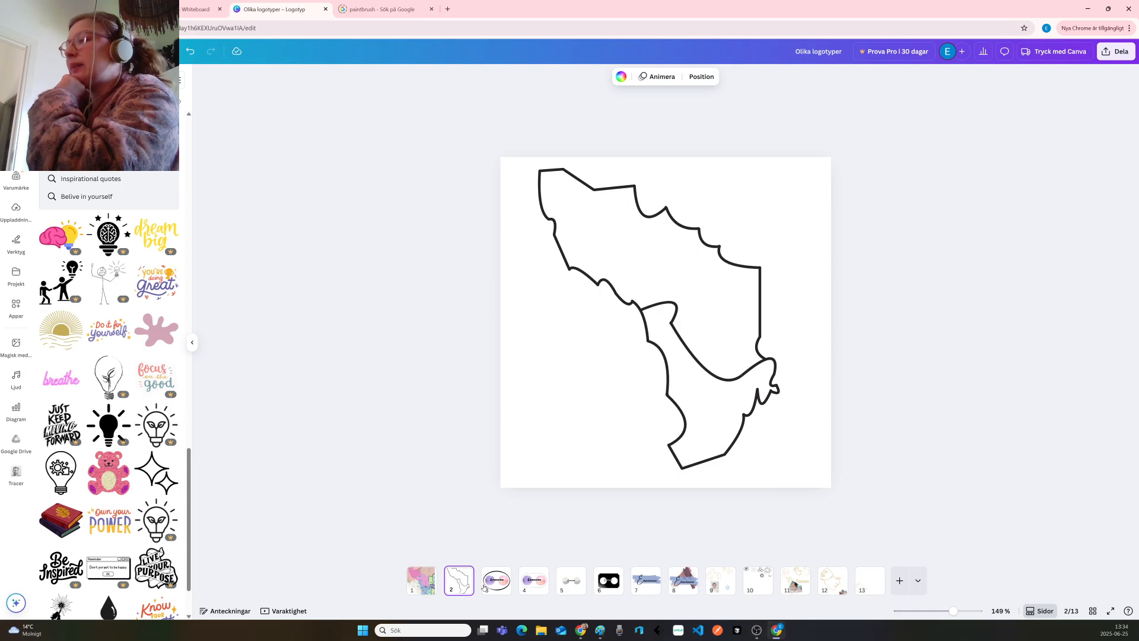
{"action": "left_click", "coordinate": [427, 585]}
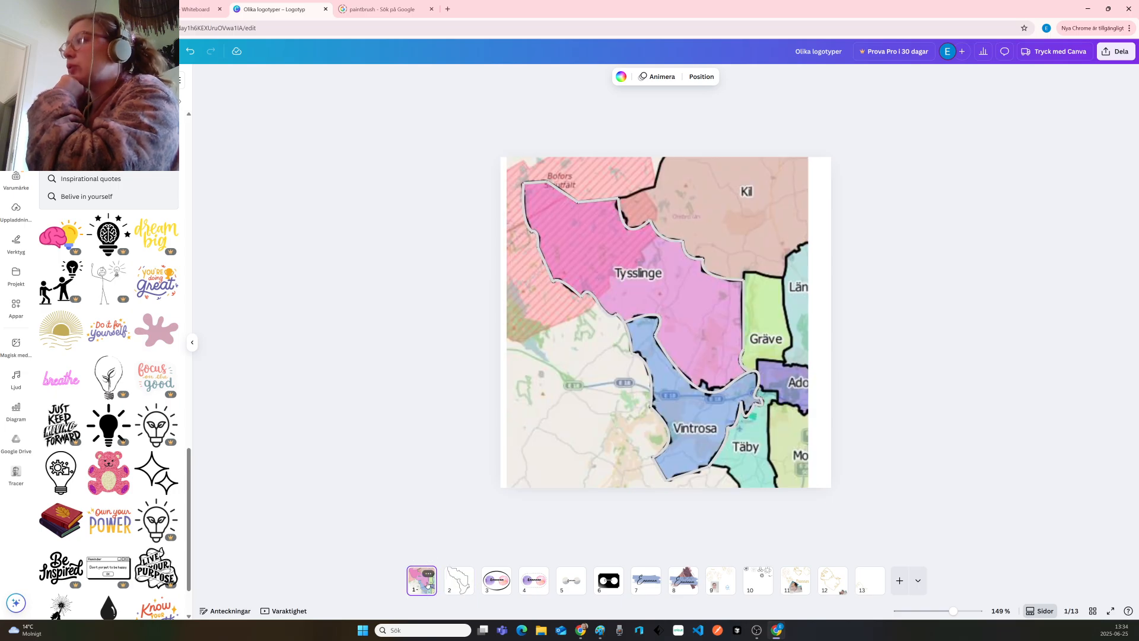
{"action": "left_click", "coordinate": [458, 581]}
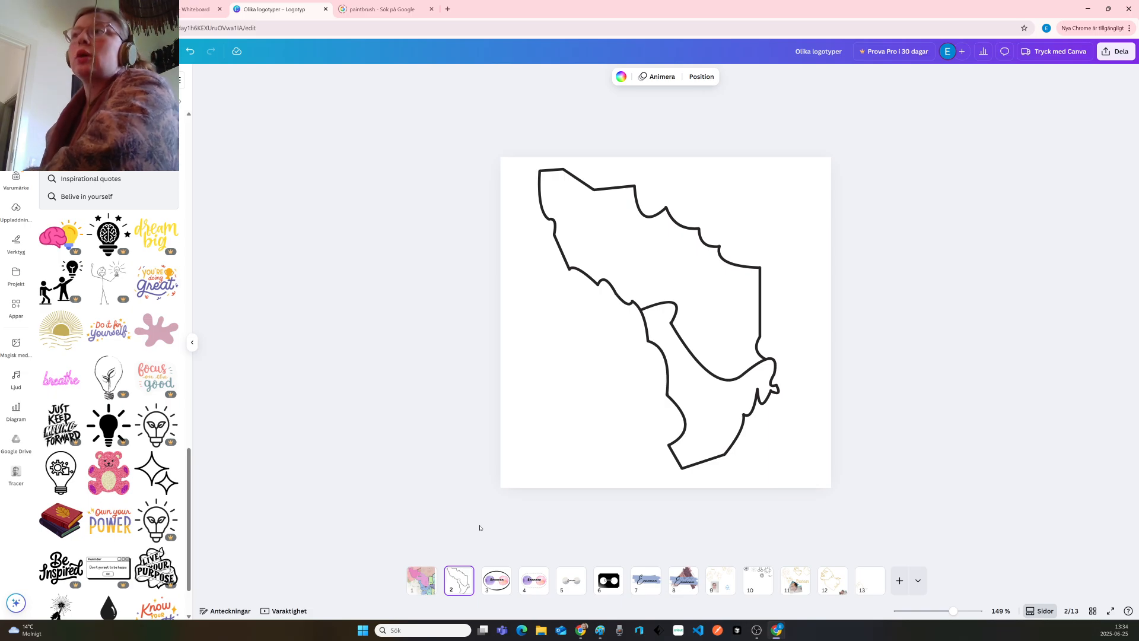
{"action": "left_click", "coordinate": [501, 589]}
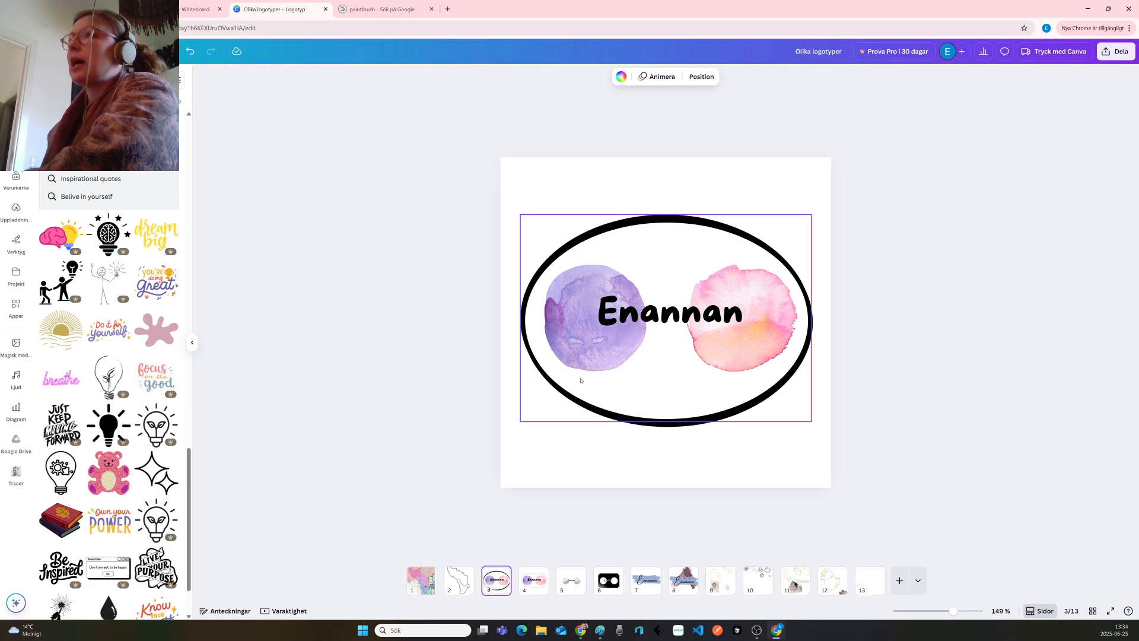
{"action": "left_click", "coordinate": [148, 319]}
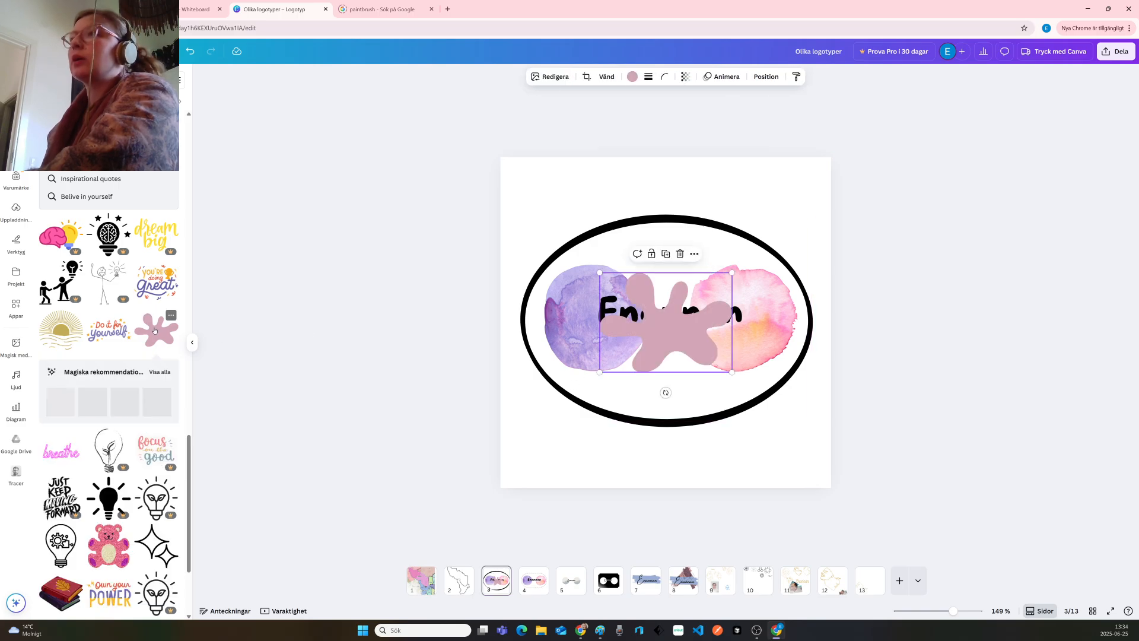
{"action": "left_click_drag", "start_coordinate": [665, 338], "coordinate": [566, 443]}
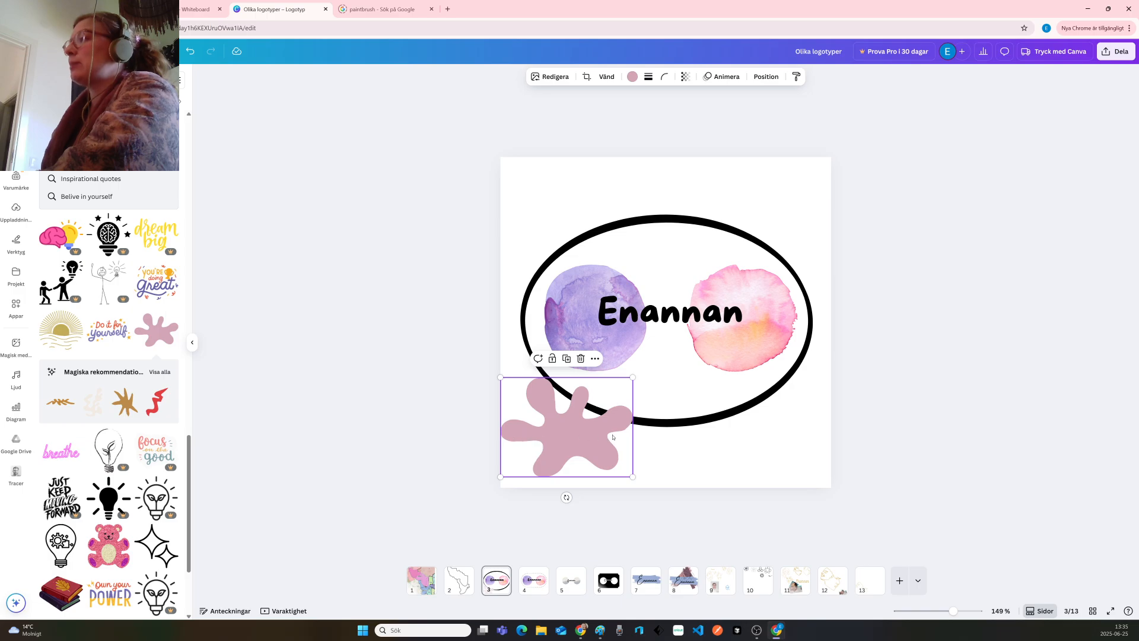
{"action": "key", "text": "Delete"}
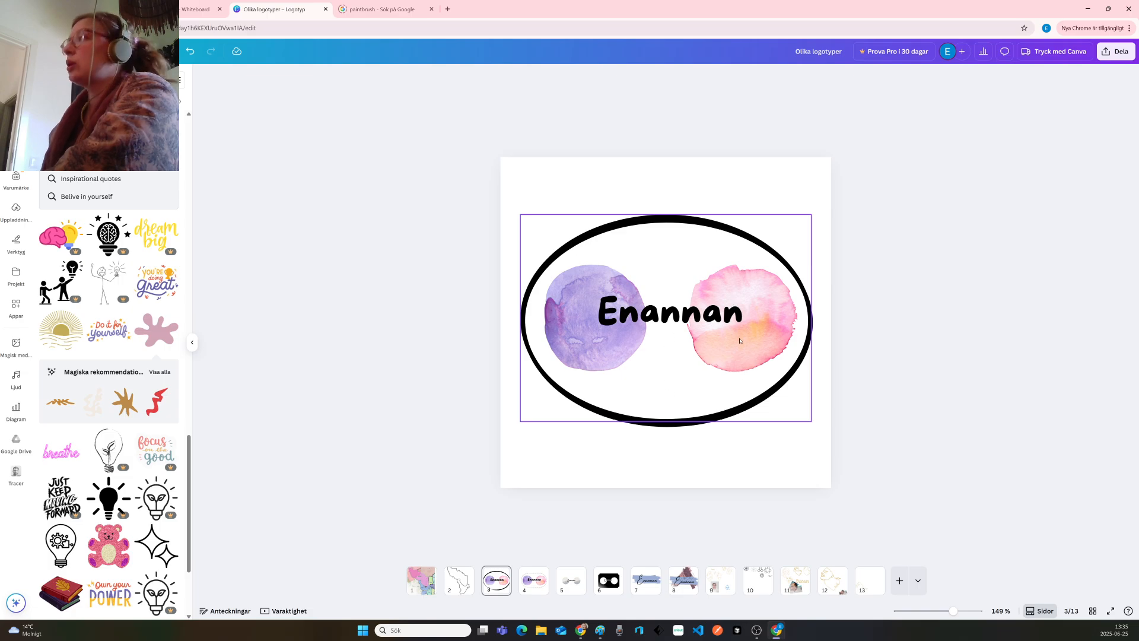
Review the logo drafts on pages 4 to 9, from the dotted-frame version to the gold line-art faces
{"action": "left_click", "coordinate": [537, 587]}
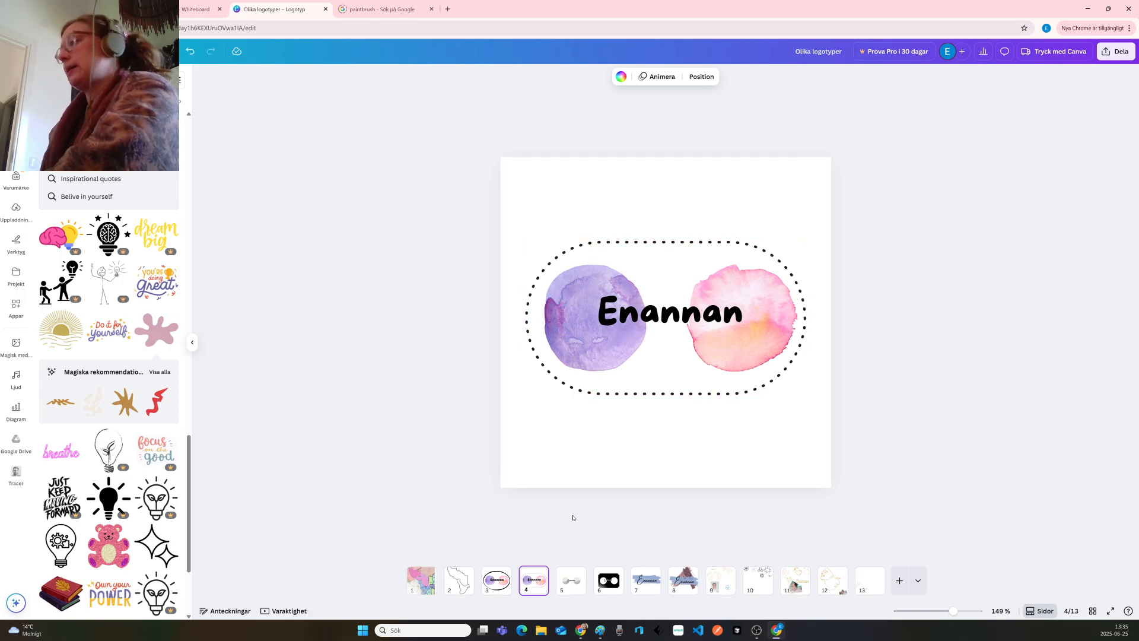
{"action": "left_click", "coordinate": [578, 583]}
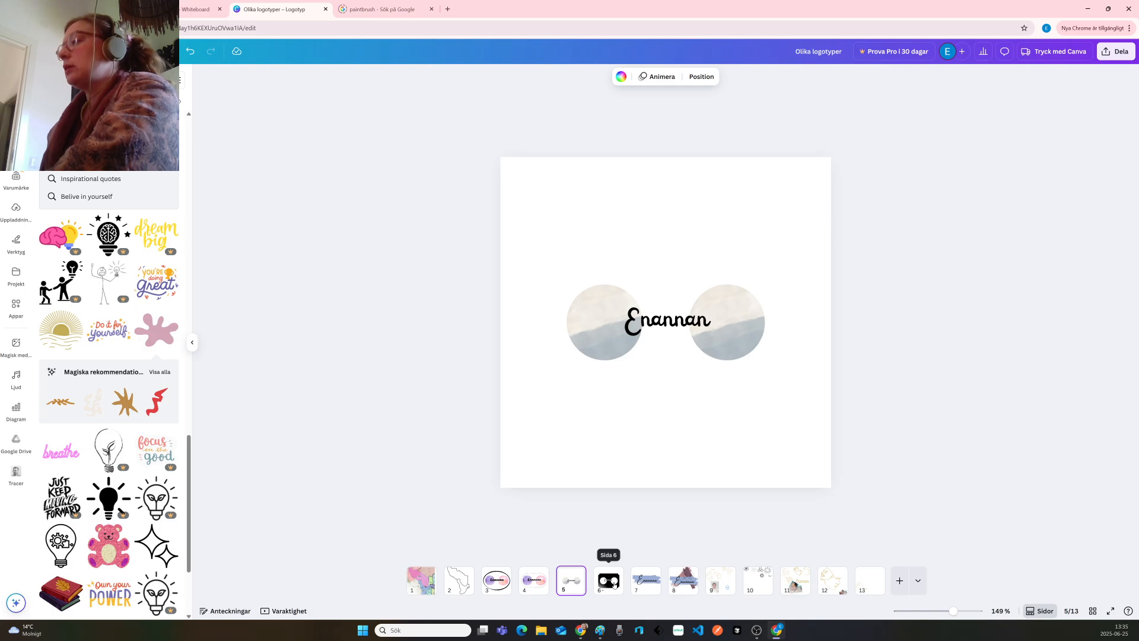
{"action": "left_click", "coordinate": [609, 578]}
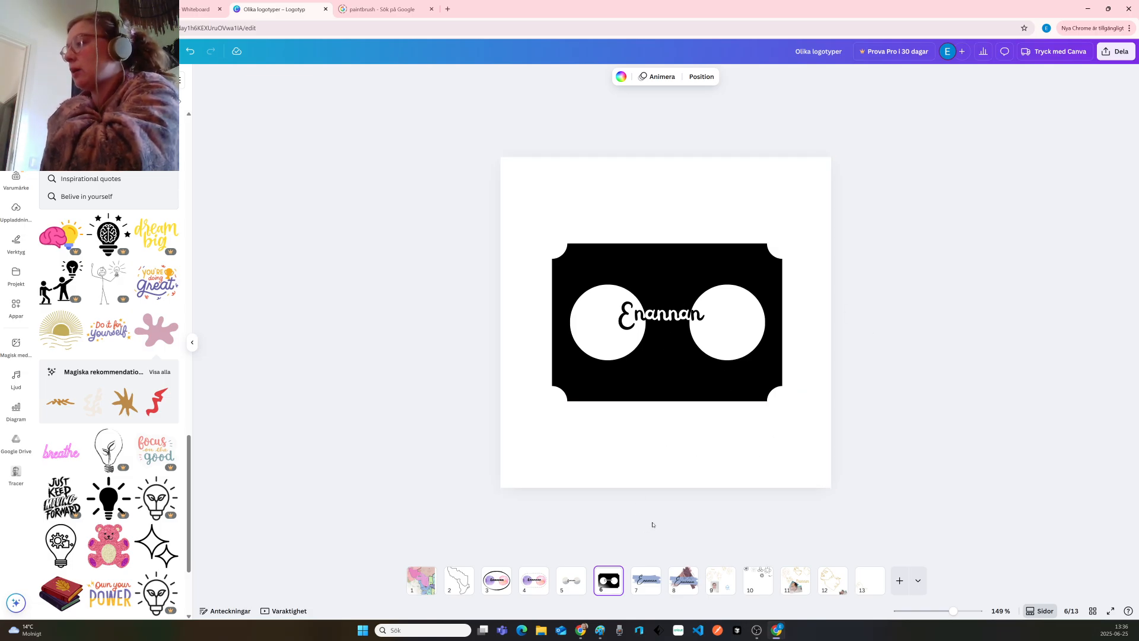
{"action": "left_click", "coordinate": [654, 586]}
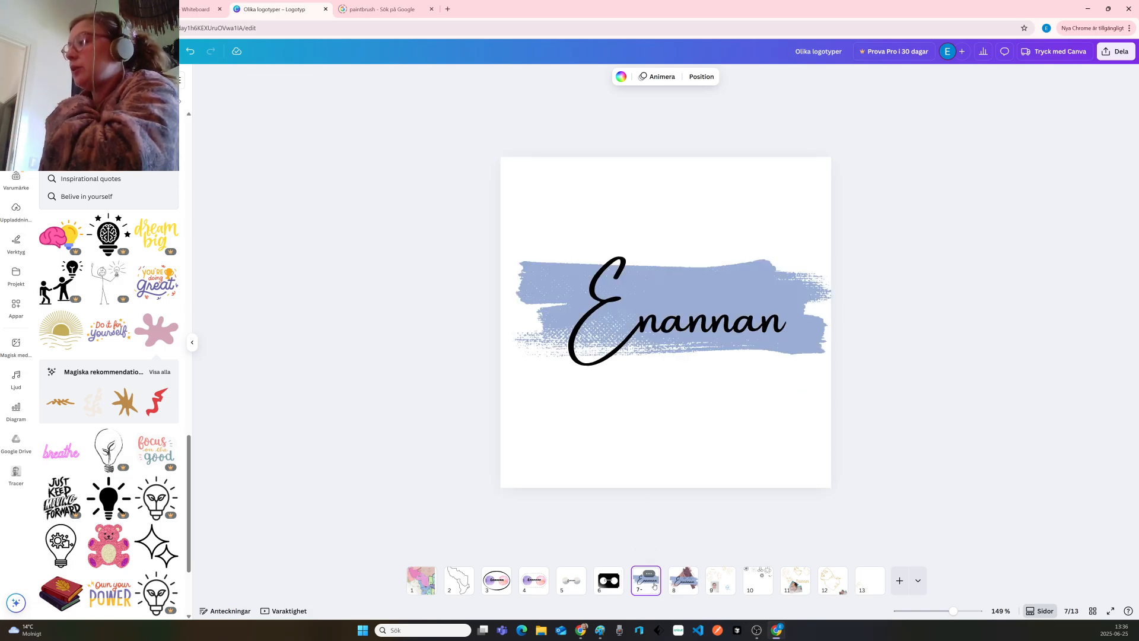
{"action": "left_click", "coordinate": [688, 584]}
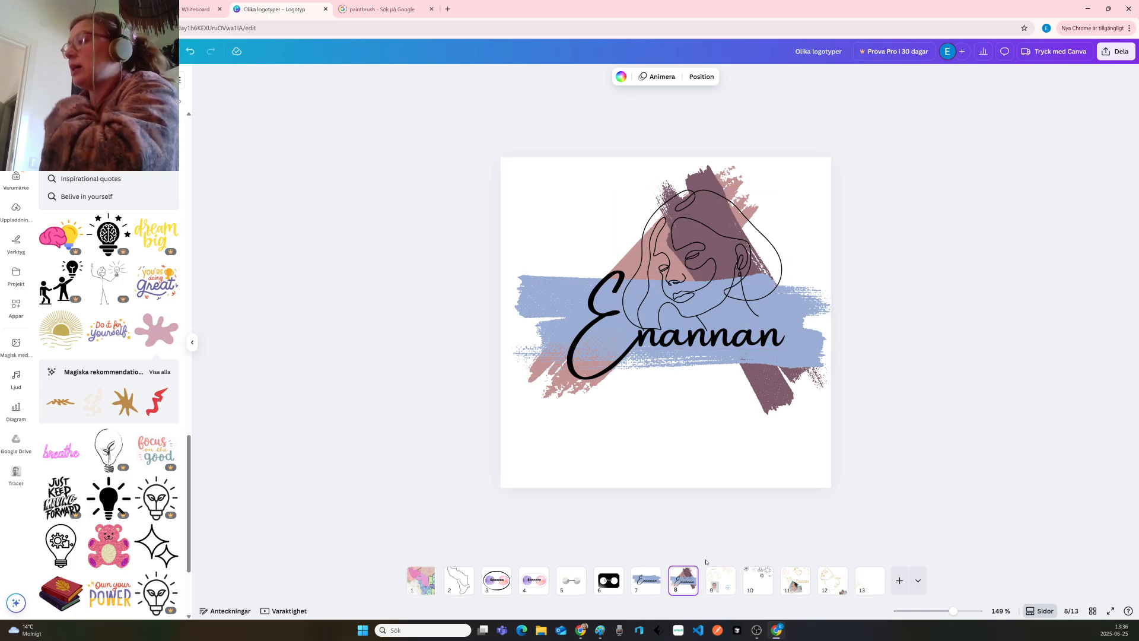
{"action": "left_click", "coordinate": [721, 581]}
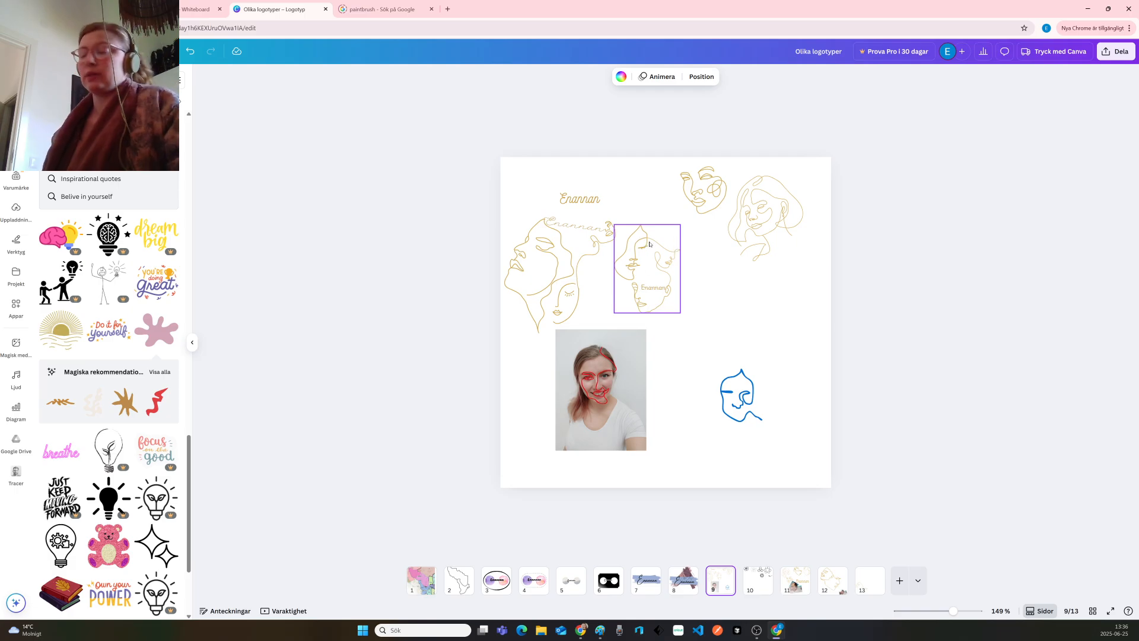
Examine the gold line-art faces and the portrait photo with its red tracing on page 9
{"action": "scroll", "coordinate": [649, 244], "scroll_direction": "up", "scroll_amount": 6}
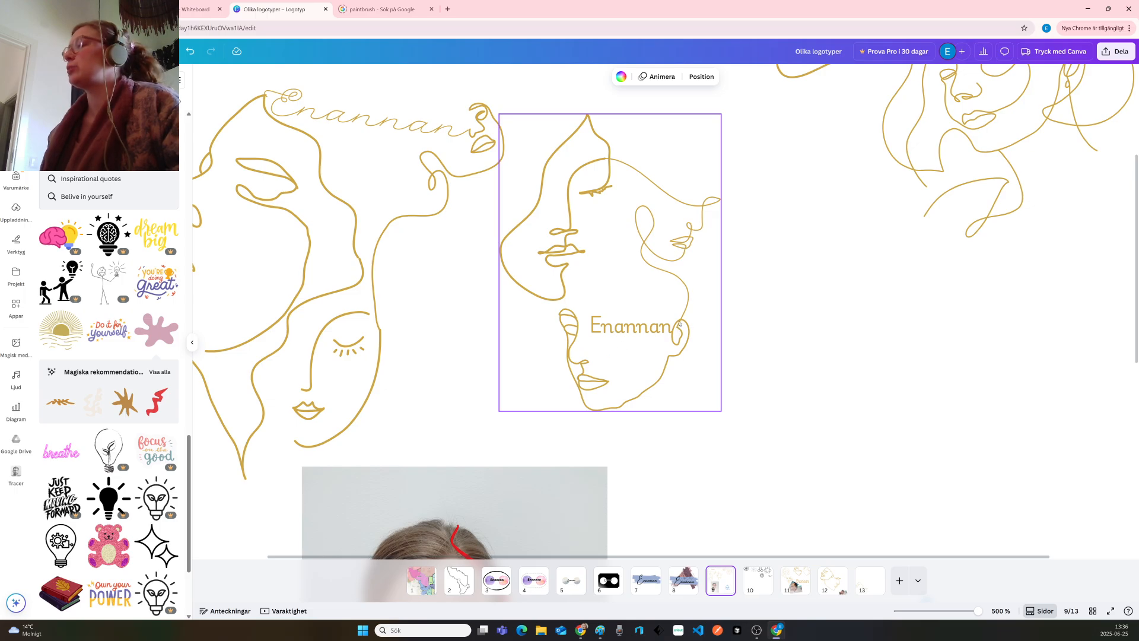
{"action": "scroll", "coordinate": [549, 292], "scroll_direction": "down", "scroll_amount": 5}
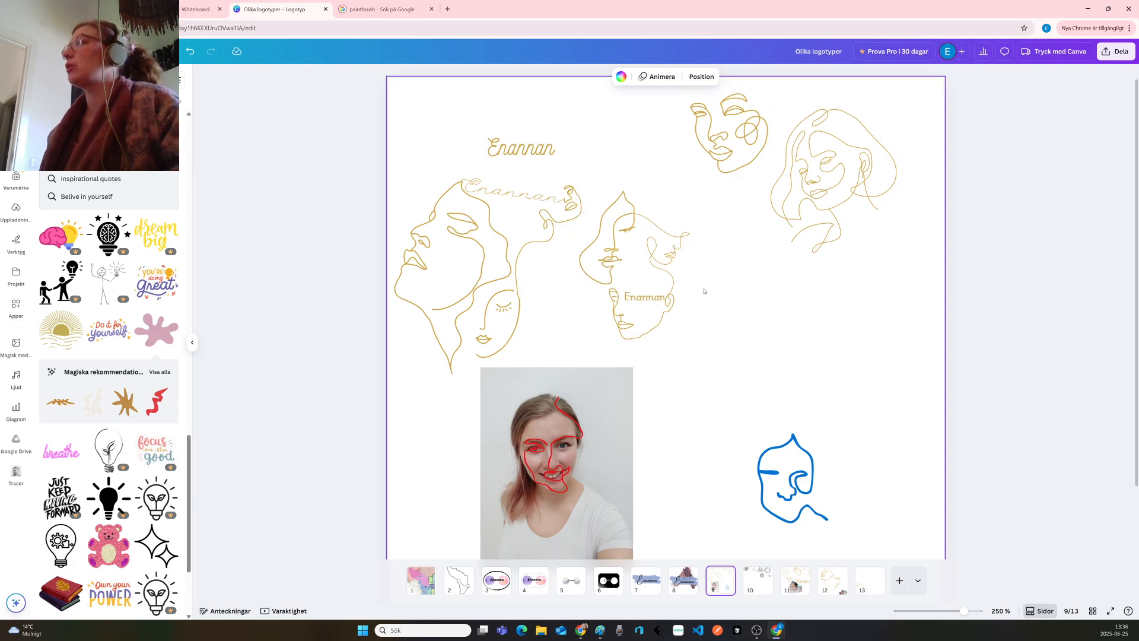
{"action": "scroll", "coordinate": [755, 286], "scroll_direction": "down", "scroll_amount": 2}
{"action": "scroll", "coordinate": [756, 286], "scroll_direction": "down", "scroll_amount": 2}
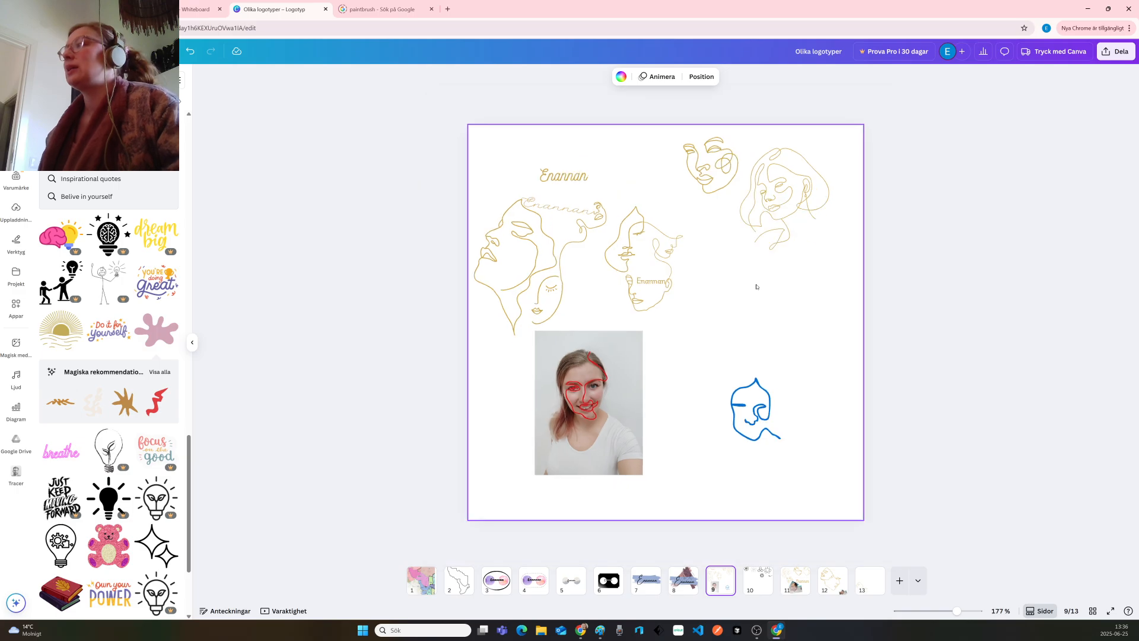
{"action": "left_click", "coordinate": [585, 409]}
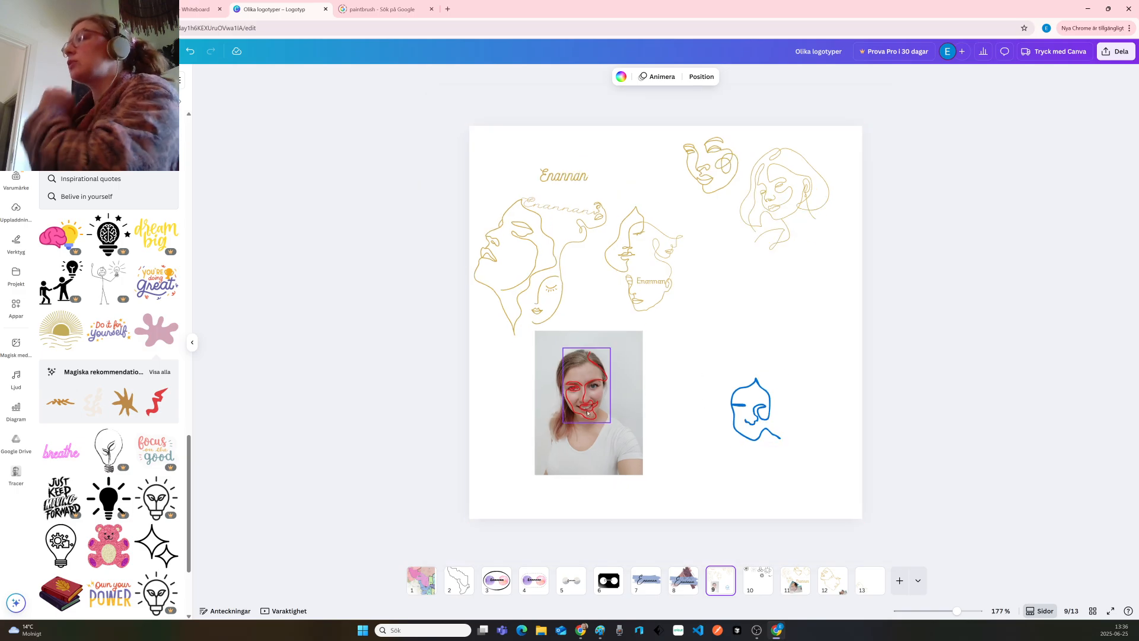
{"action": "left_click_drag", "start_coordinate": [585, 410], "coordinate": [588, 409]}
{"action": "left_click", "coordinate": [687, 423]}
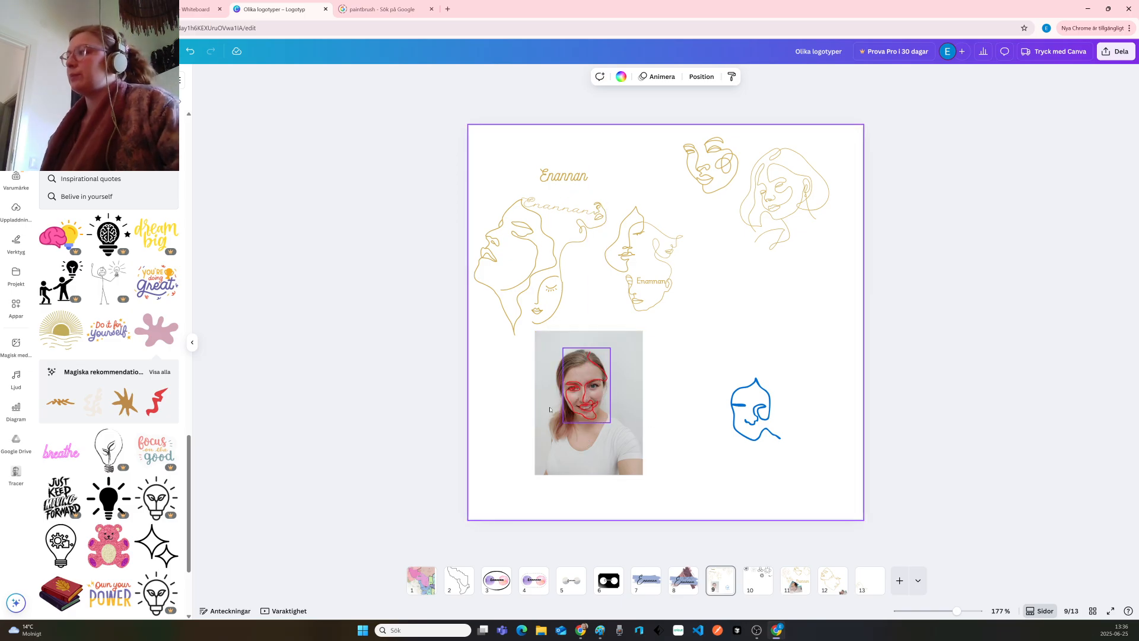
Place the blue line-drawn face over the face in the portrait photo on page 9
{"action": "scroll", "coordinate": [617, 385], "scroll_direction": "up", "scroll_amount": 10}
{"action": "scroll", "coordinate": [548, 412], "scroll_direction": "down", "scroll_amount": 3}
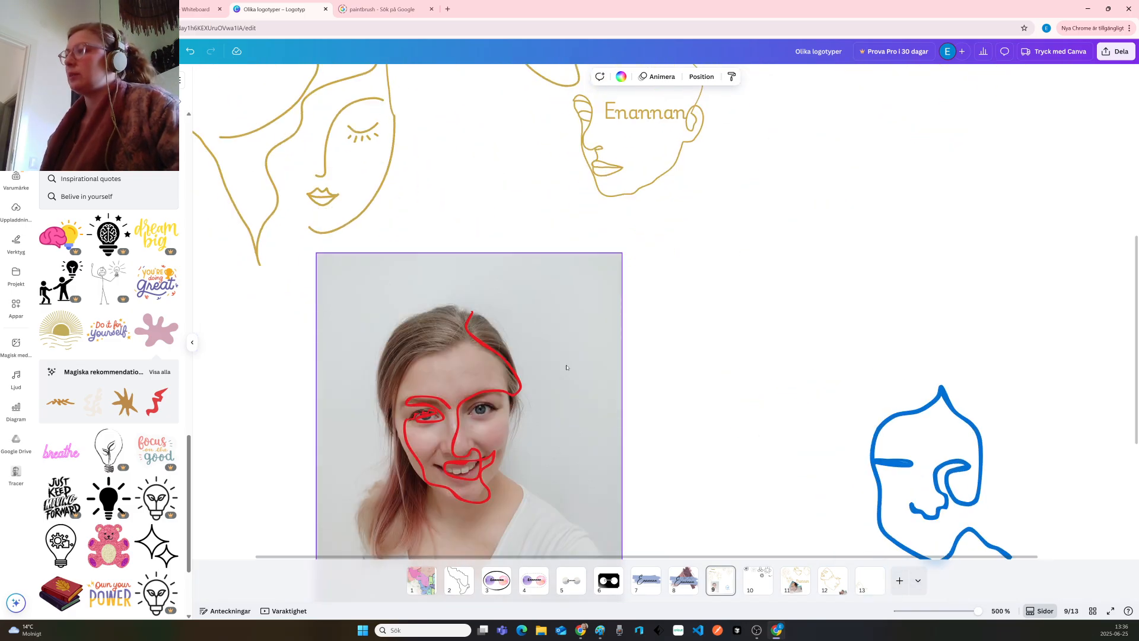
{"action": "left_click", "coordinate": [868, 418]}
{"action": "mouse_move", "coordinate": [868, 418]}
{"action": "left_mouse_down"}
{"action": "mouse_move", "coordinate": [649, 399]}
{"action": "mouse_move", "coordinate": [426, 359]}
{"action": "mouse_move", "coordinate": [447, 358]}
{"action": "left_mouse_up"}
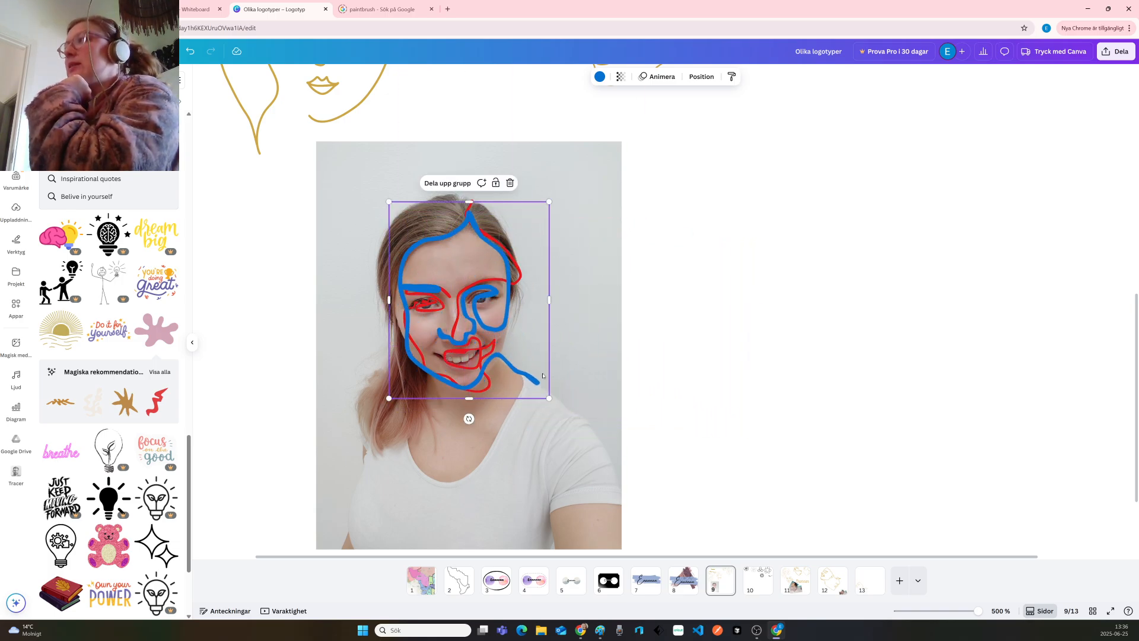
{"action": "left_click", "coordinate": [752, 353]}
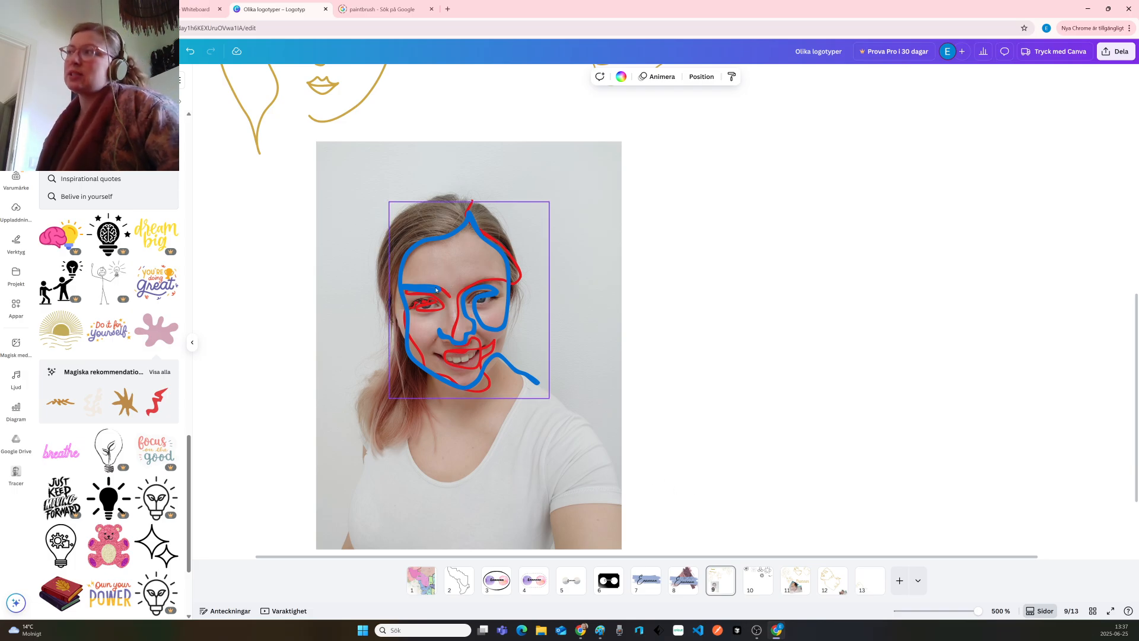
Review the circle sketches on page 10 and the gold face drawings with their source photos on pages 11 and 12
{"action": "key", "text": "ctrl+minus"}
{"action": "scroll", "coordinate": [436, 291], "scroll_direction": "down", "scroll_amount": 1}
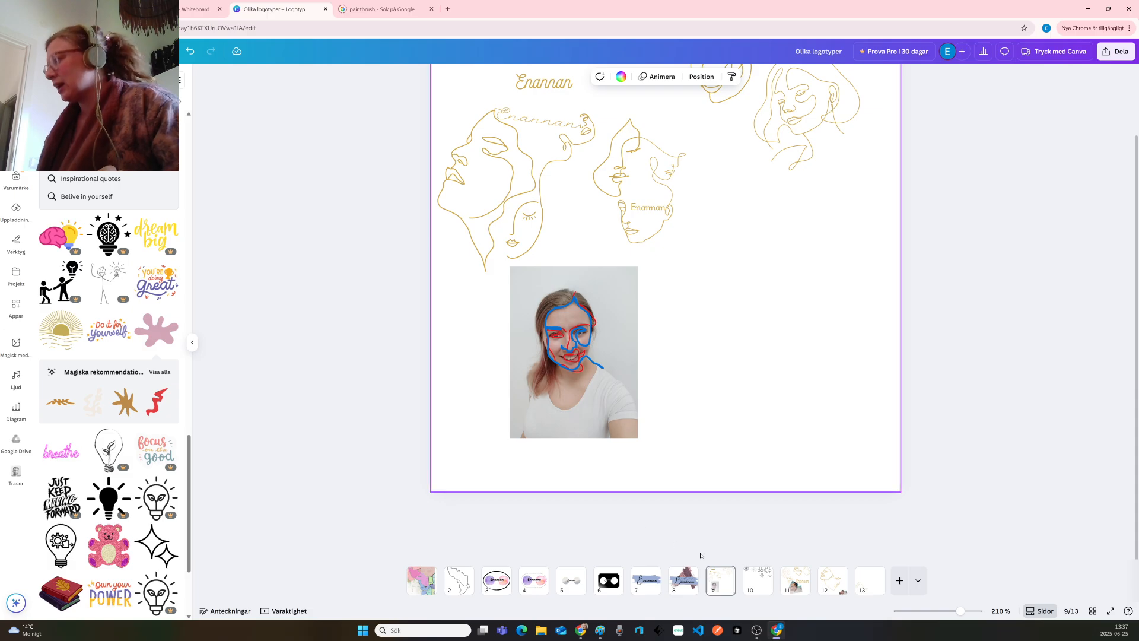
{"action": "left_click", "coordinate": [761, 579]}
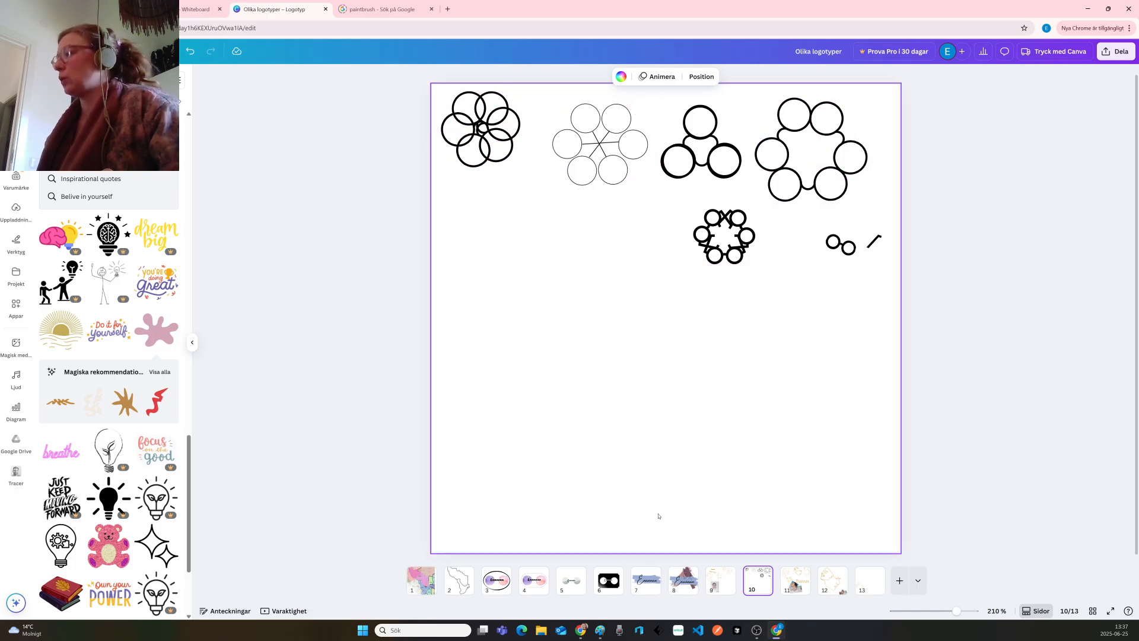
{"action": "left_click", "coordinate": [797, 583]}
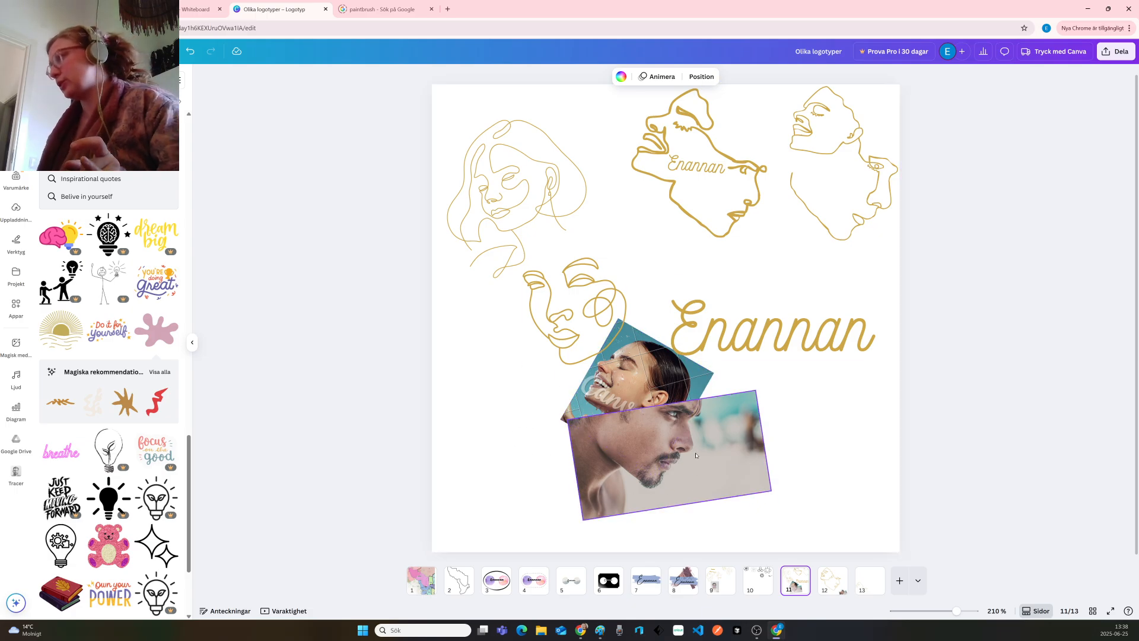
{"action": "left_click", "coordinate": [838, 585]}
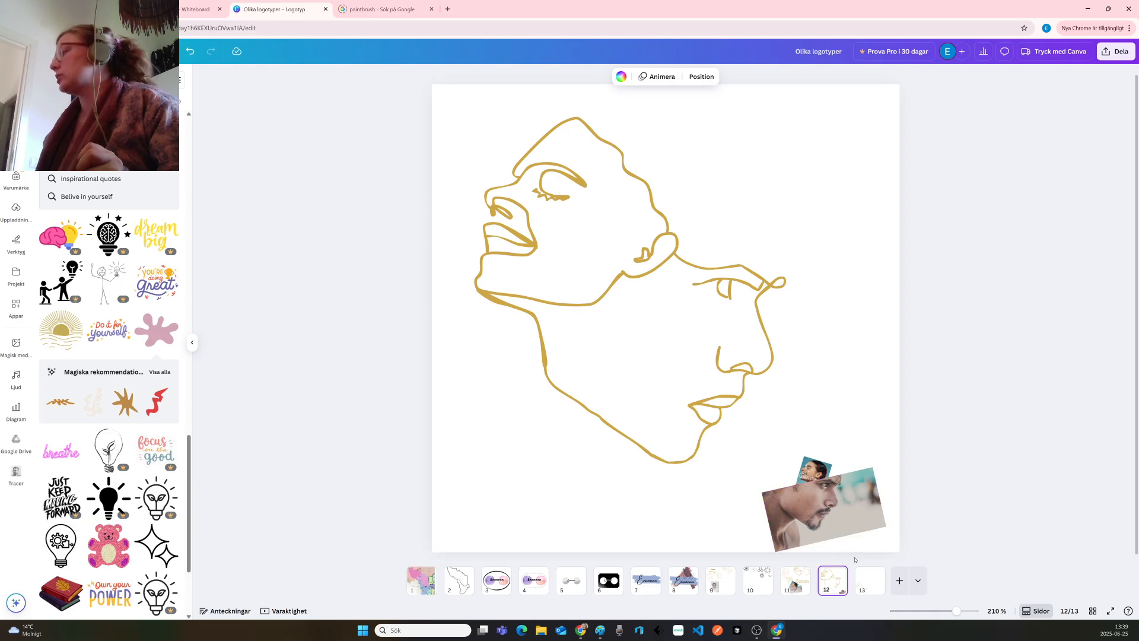
Add the pink splash graphic to page 13, shrink it and place it beside the upper line-art face
{"action": "left_click", "coordinate": [870, 580]}
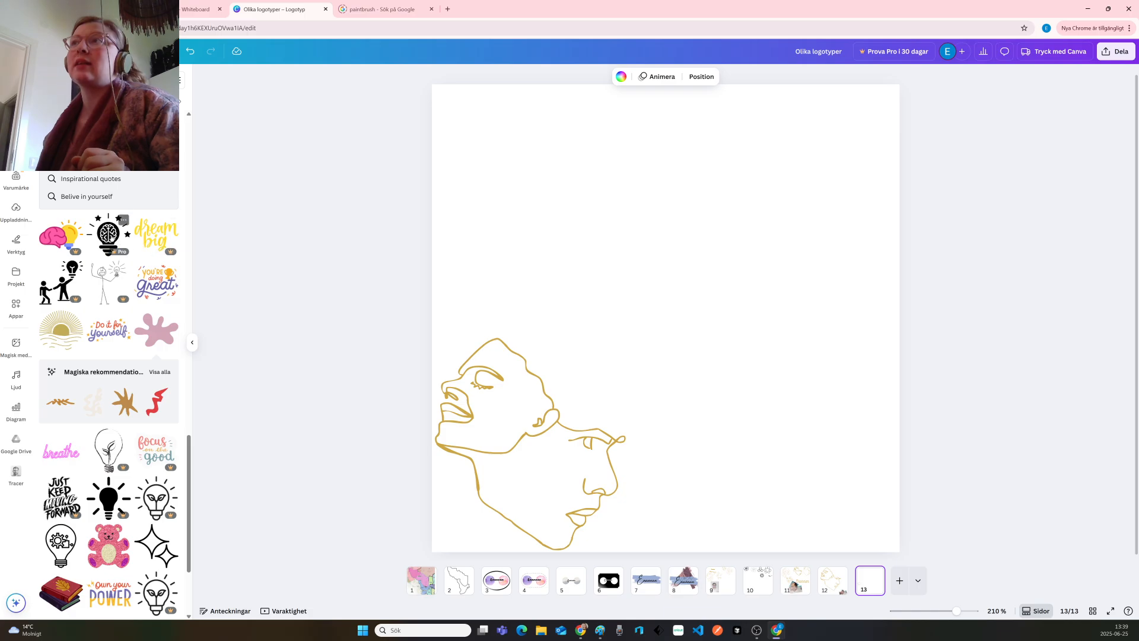
{"action": "left_click", "coordinate": [156, 329]}
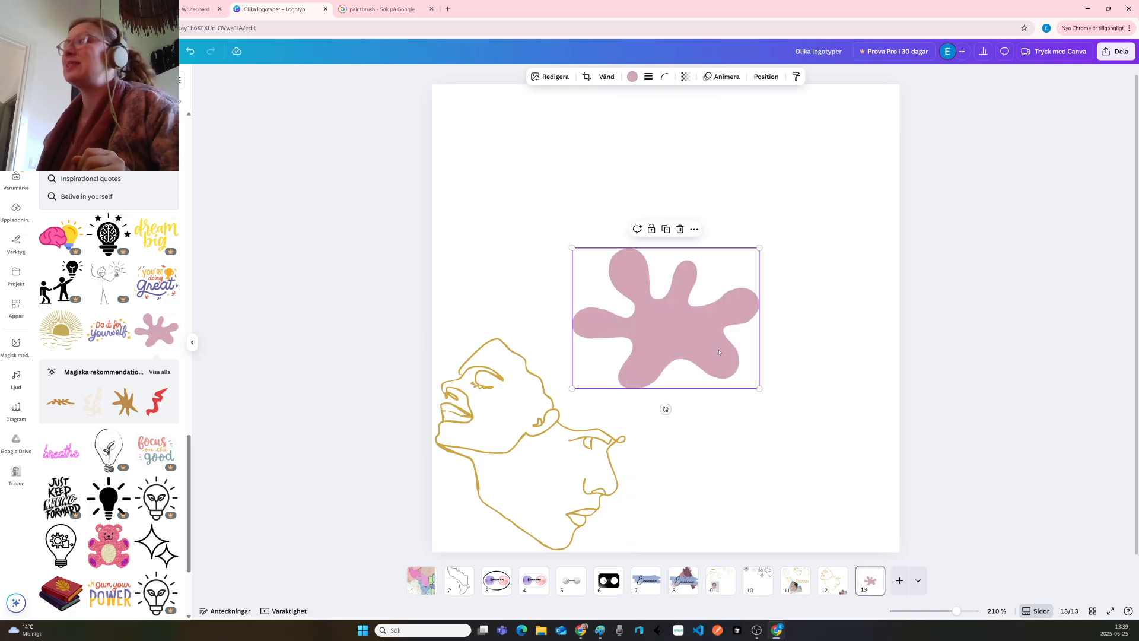
{"action": "left_click_drag", "start_coordinate": [656, 318], "coordinate": [564, 382]}
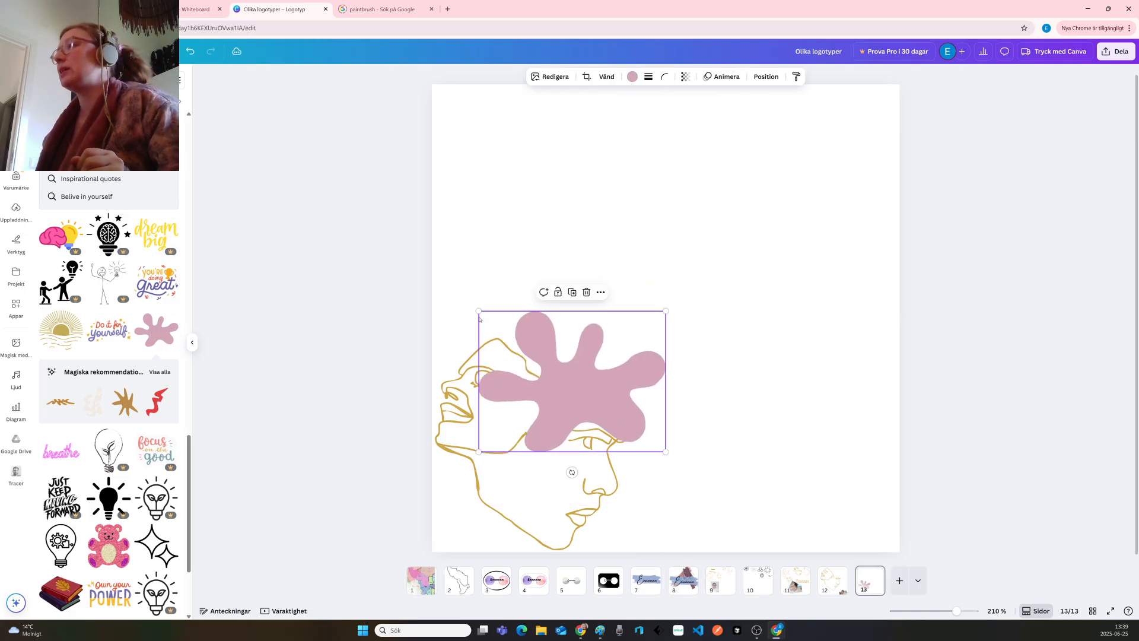
{"action": "left_click_drag", "start_coordinate": [479, 311], "coordinate": [560, 374]}
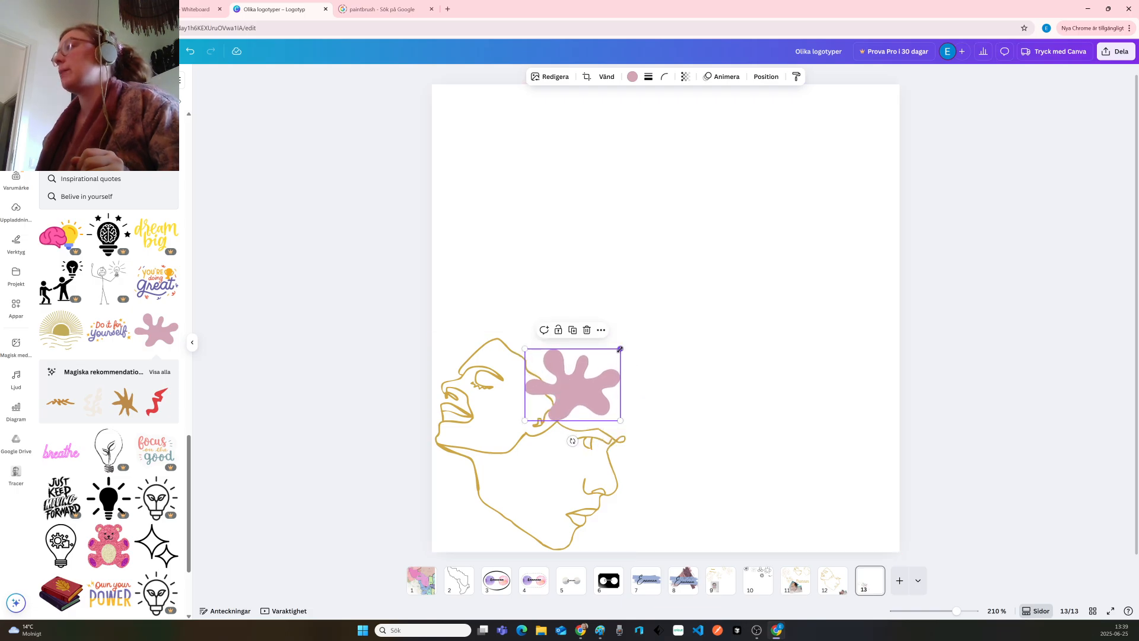
{"action": "left_click_drag", "start_coordinate": [623, 345], "coordinate": [643, 330]}
{"action": "left_click_drag", "start_coordinate": [584, 373], "coordinate": [573, 374]}
{"action": "left_click", "coordinate": [710, 354]}
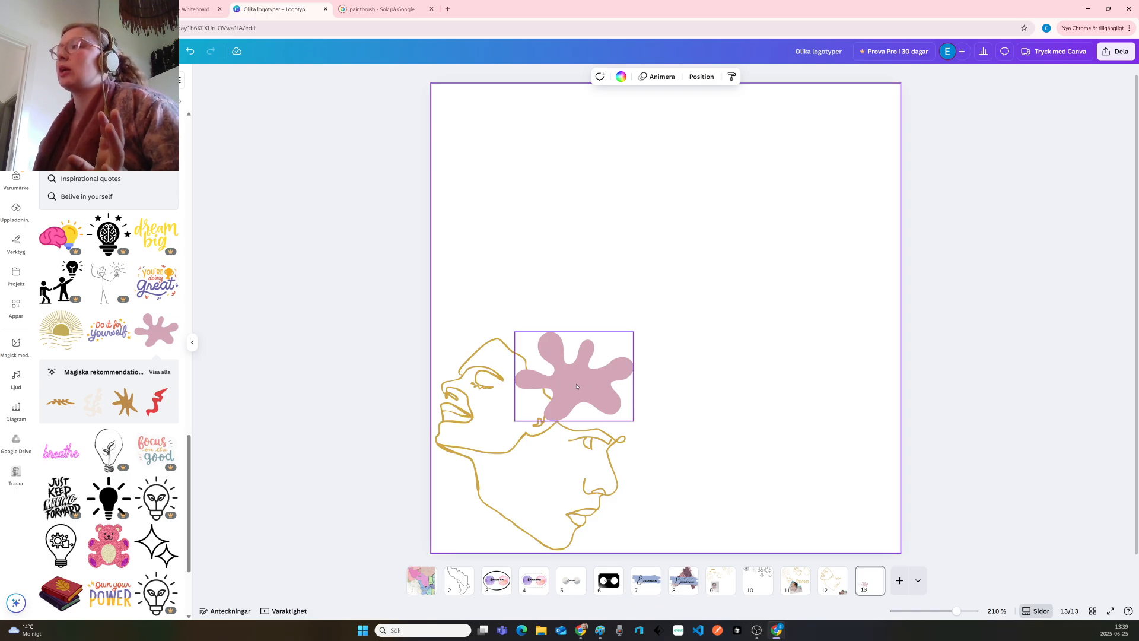
Move the pink splash away from the line-art faces on page 13 and delete it
{"action": "left_click_drag", "start_coordinate": [581, 386], "coordinate": [694, 273]}
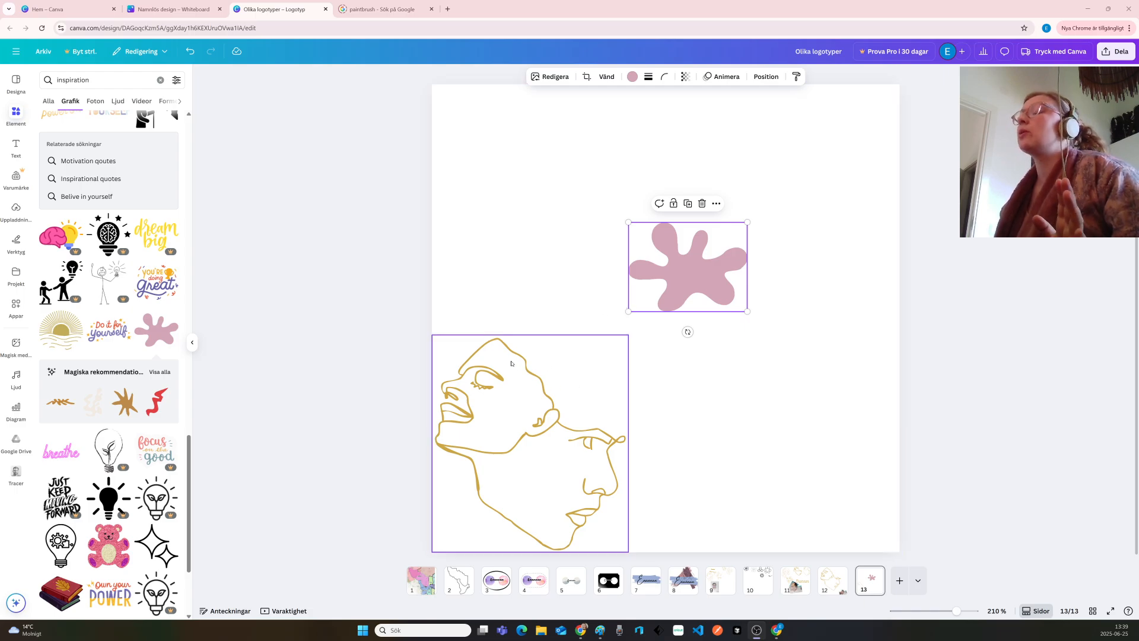
{"action": "left_click_drag", "start_coordinate": [683, 270], "coordinate": [518, 155]}
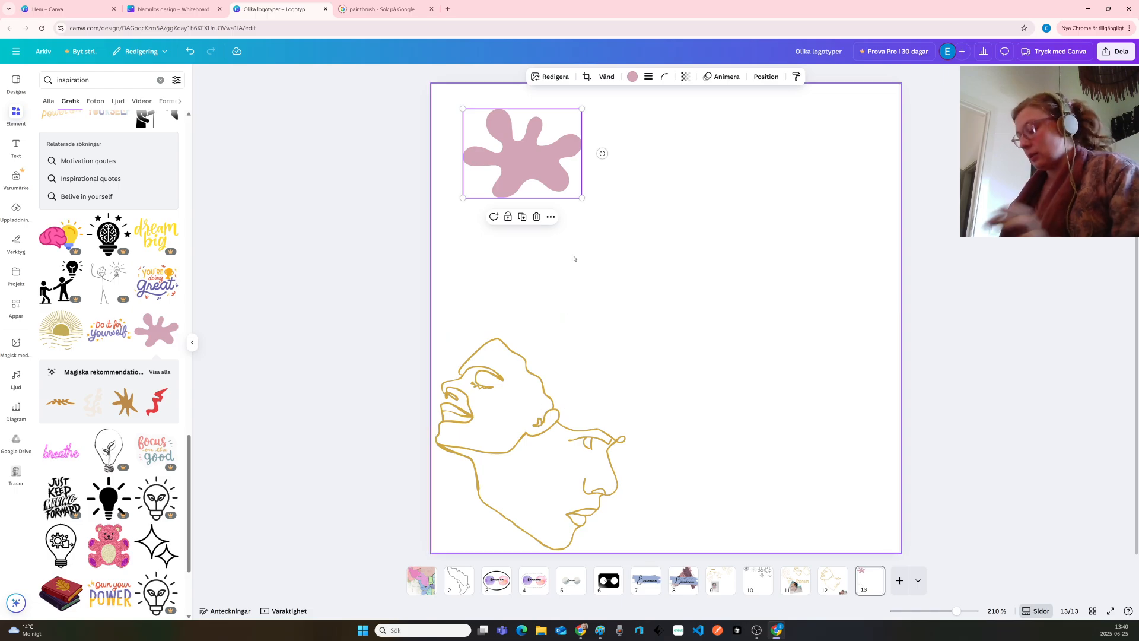
{"action": "key", "text": "Delete"}
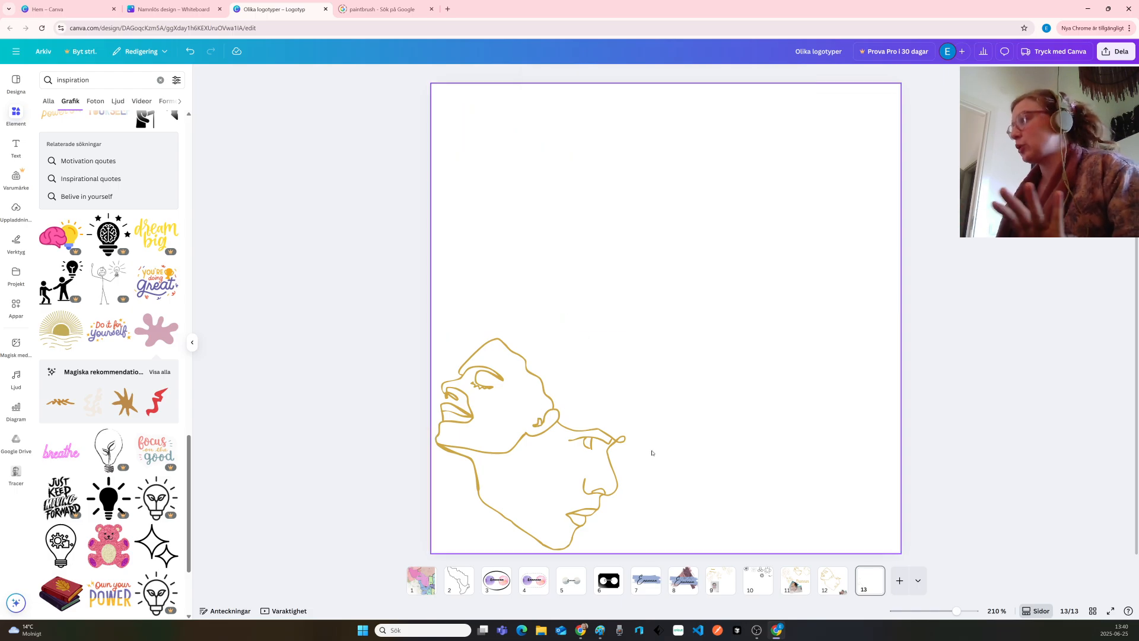
Look through the graphics found for "inspiration" with the page display enlarged, seeking one that suits the line-art faces
{"action": "scroll", "coordinate": [112, 360], "scroll_direction": "down", "scroll_amount": 6}
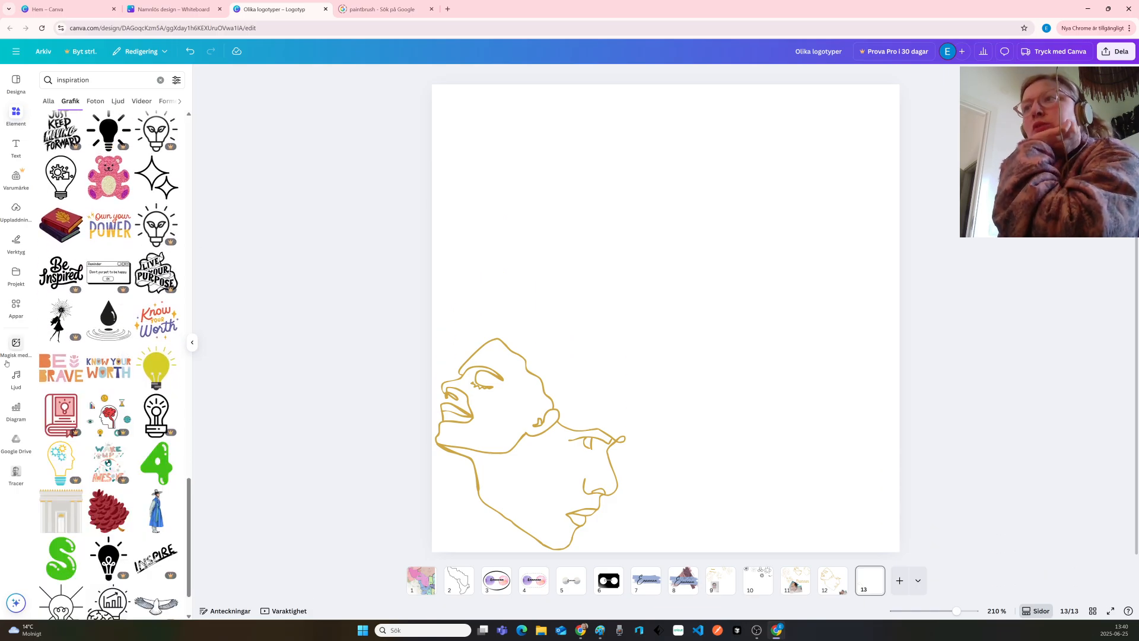
{"action": "scroll", "coordinate": [100, 381], "scroll_direction": "down", "scroll_amount": 2}
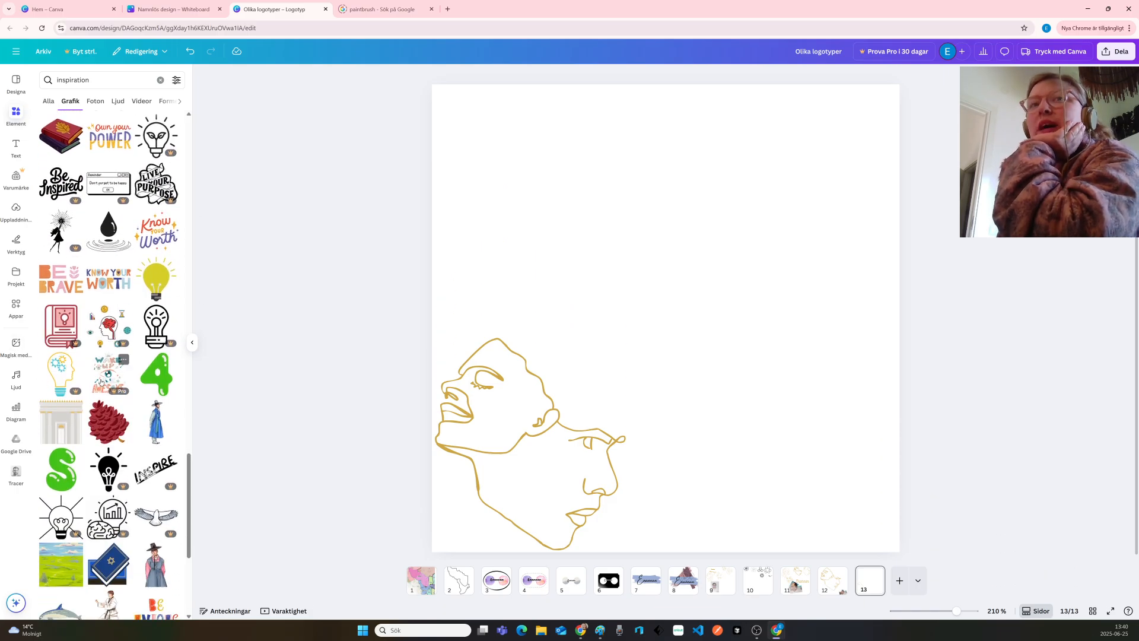
{"action": "scroll", "coordinate": [101, 381], "scroll_direction": "down", "scroll_amount": 2}
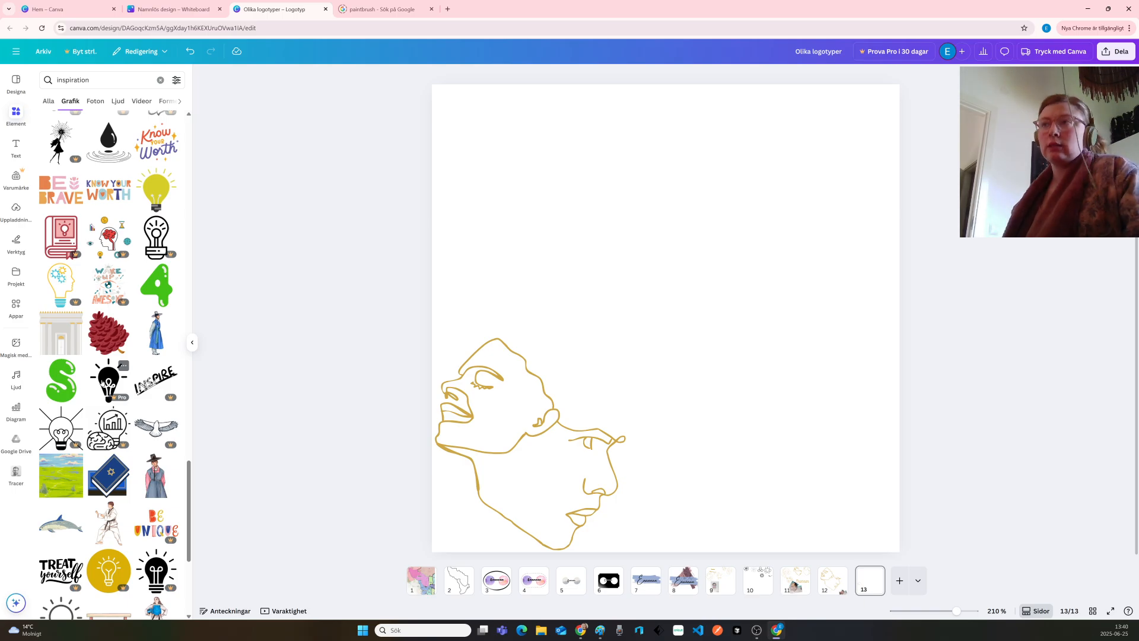
{"action": "key", "text": "ctrl+plus"}
{"action": "key", "text": "ctrl+plus"}
{"action": "key", "text": "ctrl+plus"}
{"action": "key", "text": "ctrl+plus"}
{"action": "key", "text": "ctrl+plus"}
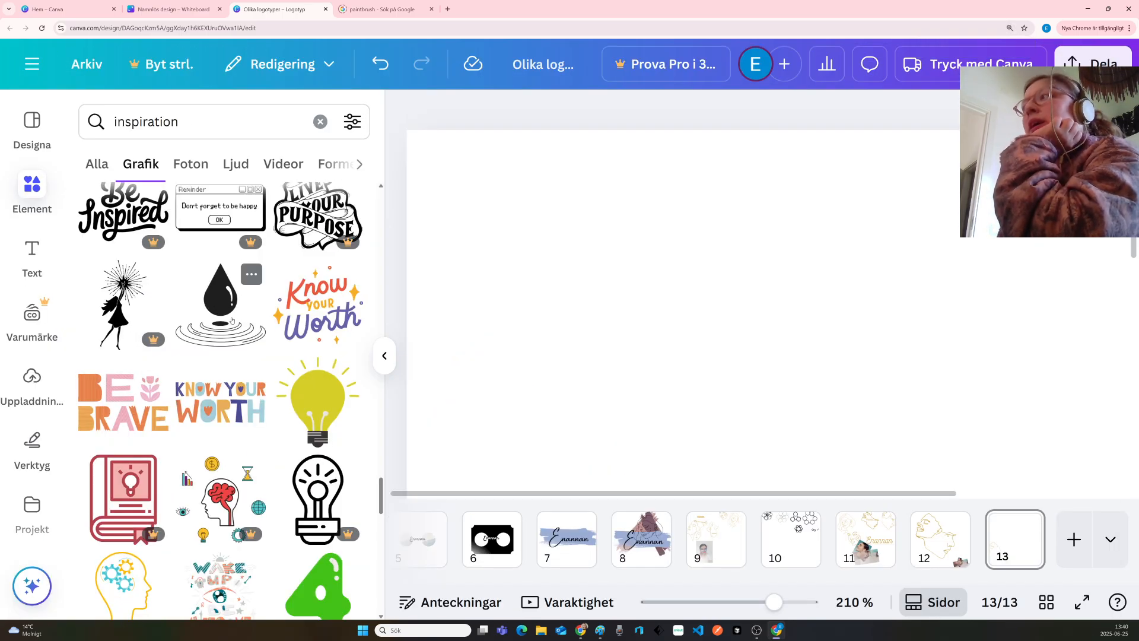
{"action": "scroll", "coordinate": [232, 321], "scroll_direction": "down", "scroll_amount": 5}
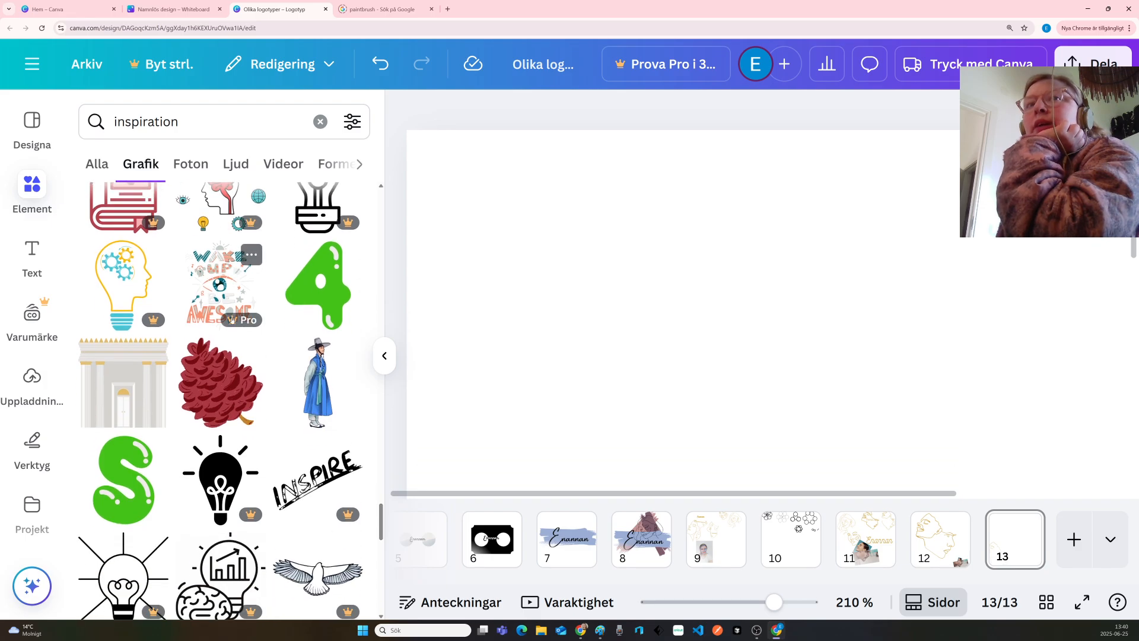
{"action": "scroll", "coordinate": [231, 320], "scroll_direction": "down", "scroll_amount": 4}
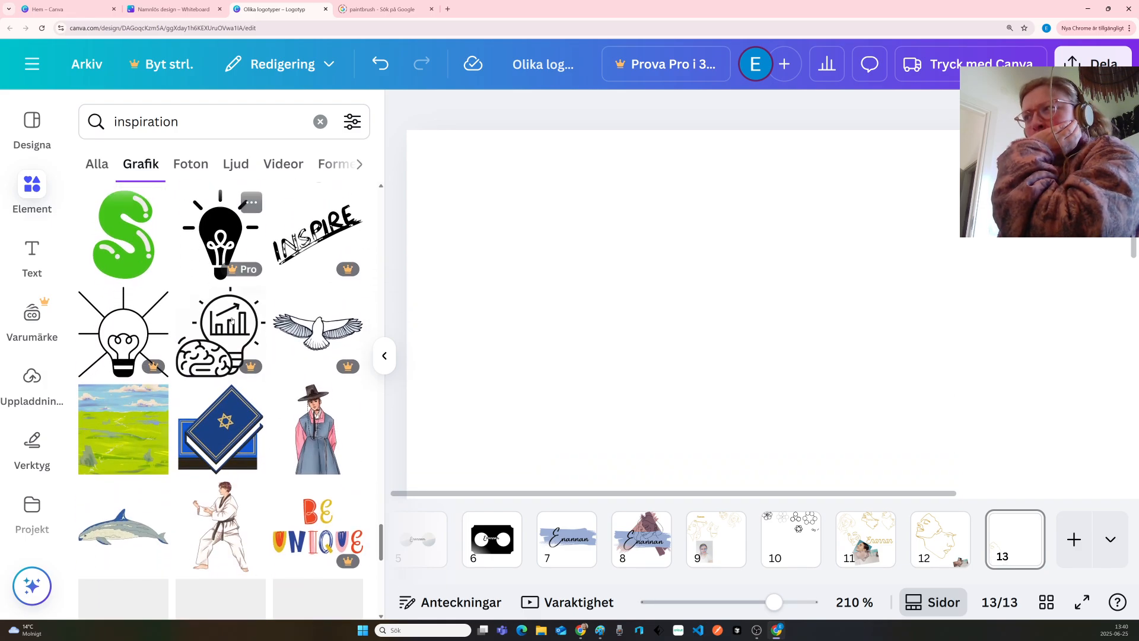
{"action": "scroll", "coordinate": [231, 320], "scroll_direction": "down", "scroll_amount": 4}
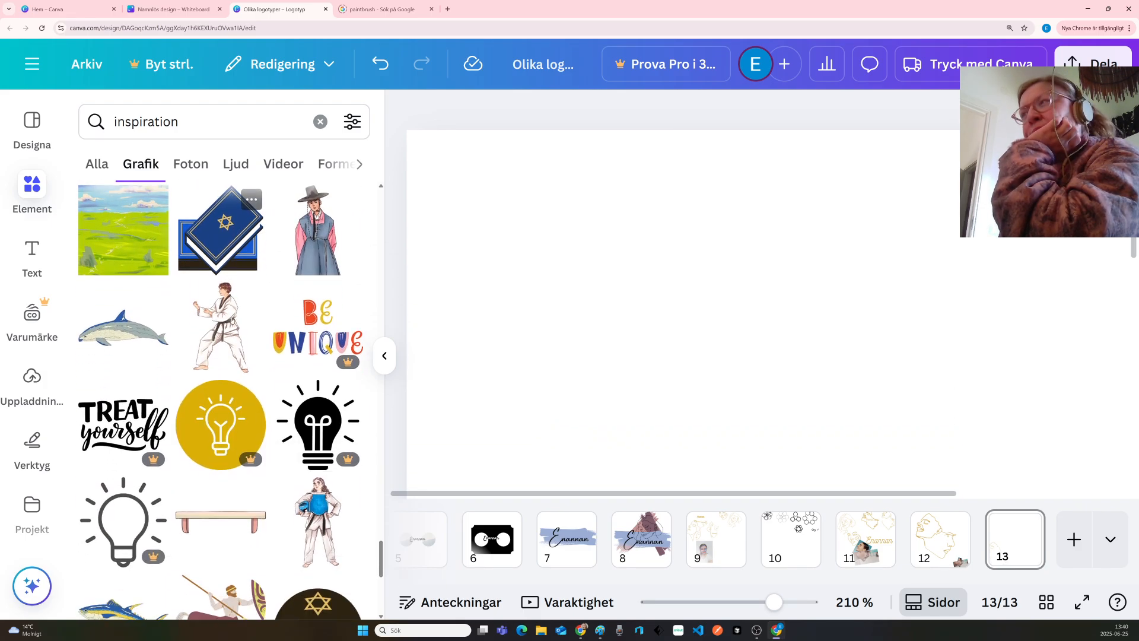
{"action": "scroll", "coordinate": [231, 321], "scroll_direction": "down", "scroll_amount": 7}
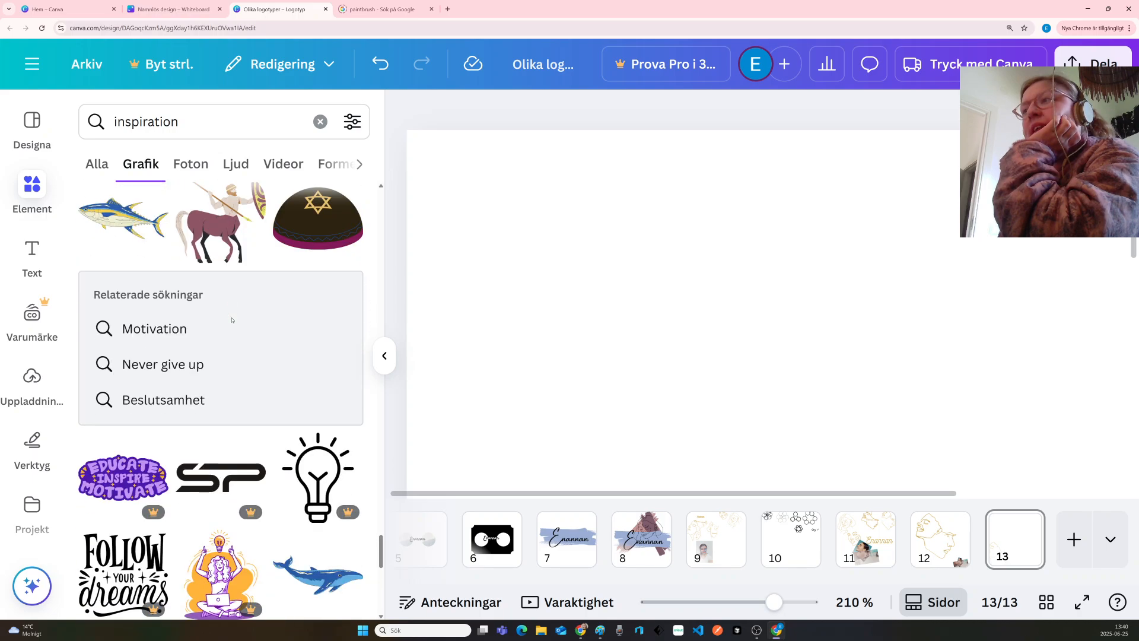
{"action": "scroll", "coordinate": [231, 321], "scroll_direction": "down", "scroll_amount": 4}
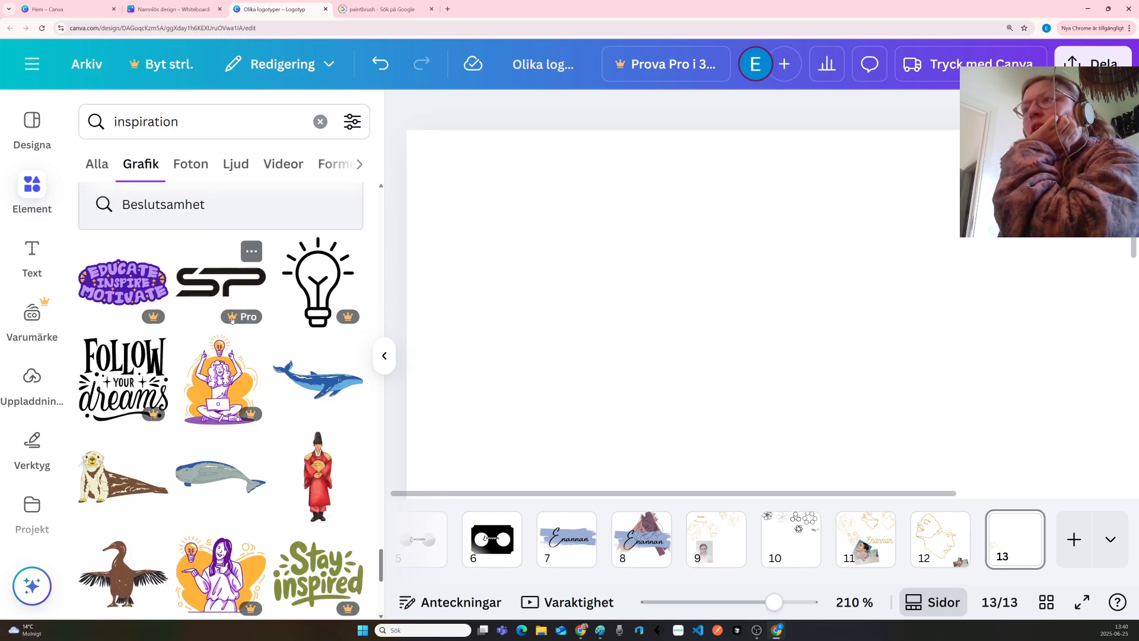
{"action": "scroll", "coordinate": [231, 320], "scroll_direction": "down", "scroll_amount": 4}
{"action": "scroll", "coordinate": [232, 320], "scroll_direction": "down", "scroll_amount": 3}
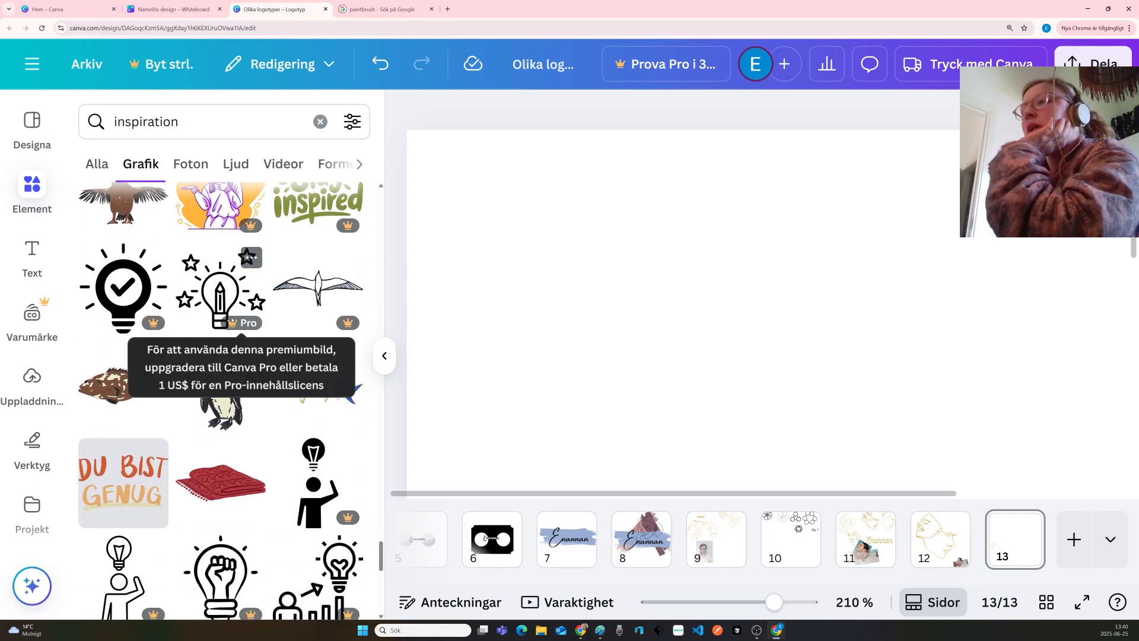
{"action": "scroll", "coordinate": [233, 321], "scroll_direction": "down", "scroll_amount": 7}
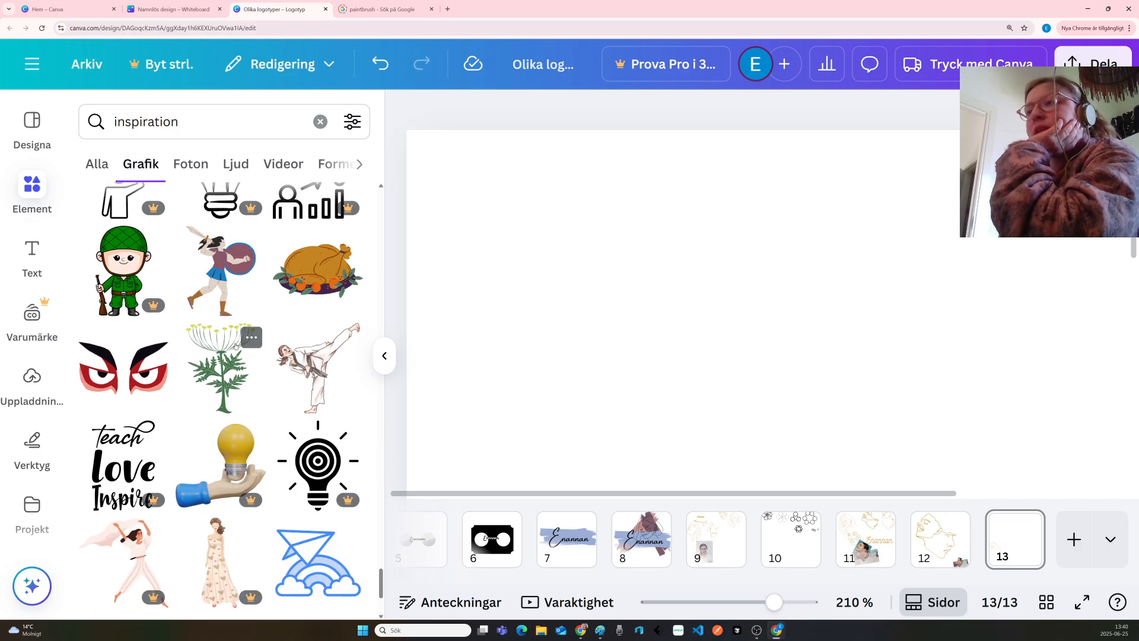
{"action": "scroll", "coordinate": [235, 346], "scroll_direction": "down", "scroll_amount": 1}
Search the graphics for "sparcle" and look through the first star, spark and burst designs
{"action": "left_click", "coordinate": [227, 118]}
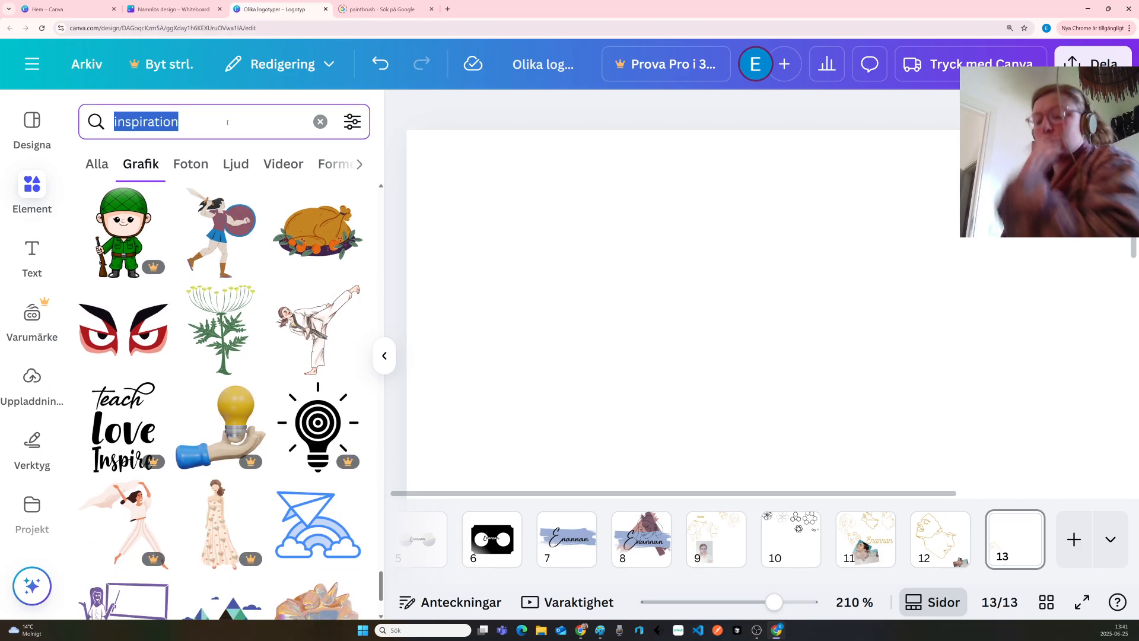
{"action": "type", "text": "spar"}
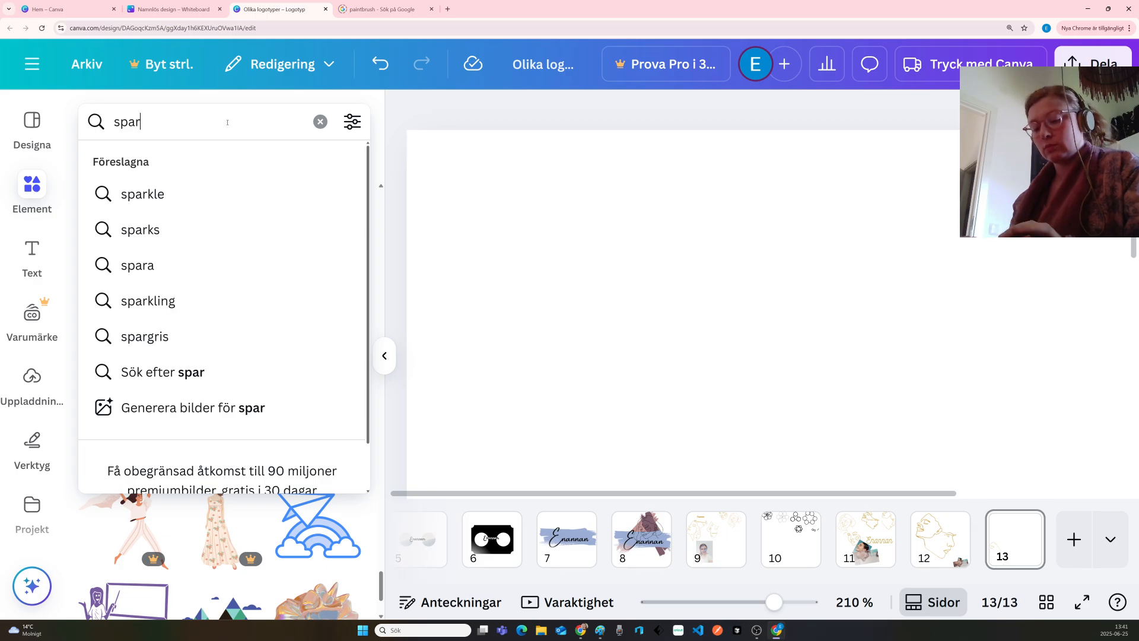
{"action": "type", "text": "cle"}
{"action": "key", "text": "Return"}
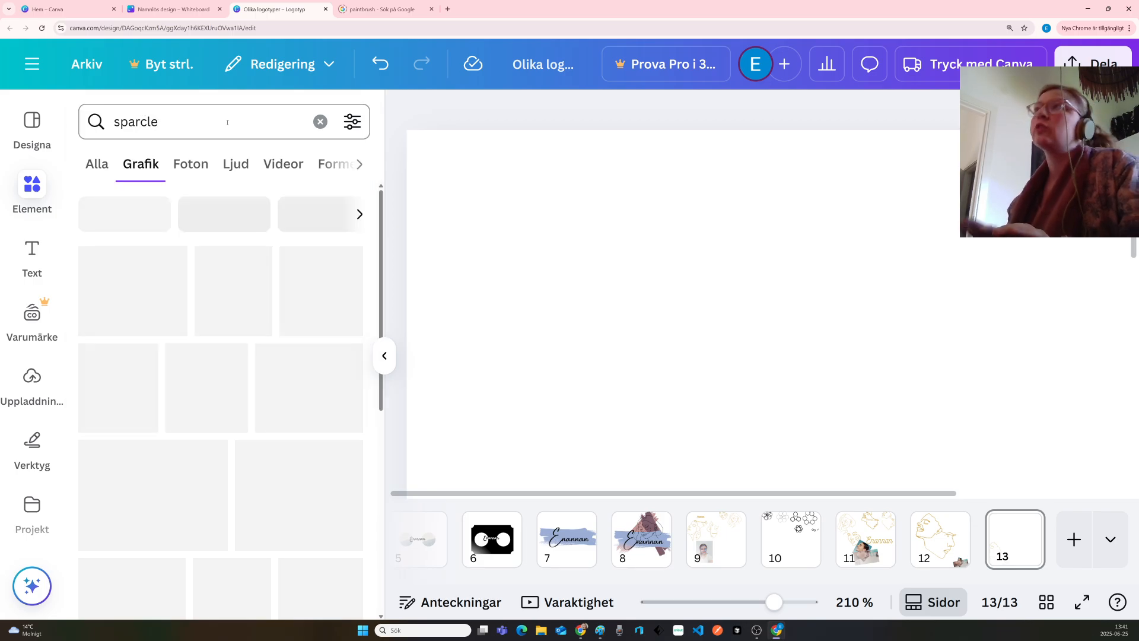
{"action": "mouse_move", "coordinate": [210, 391]}
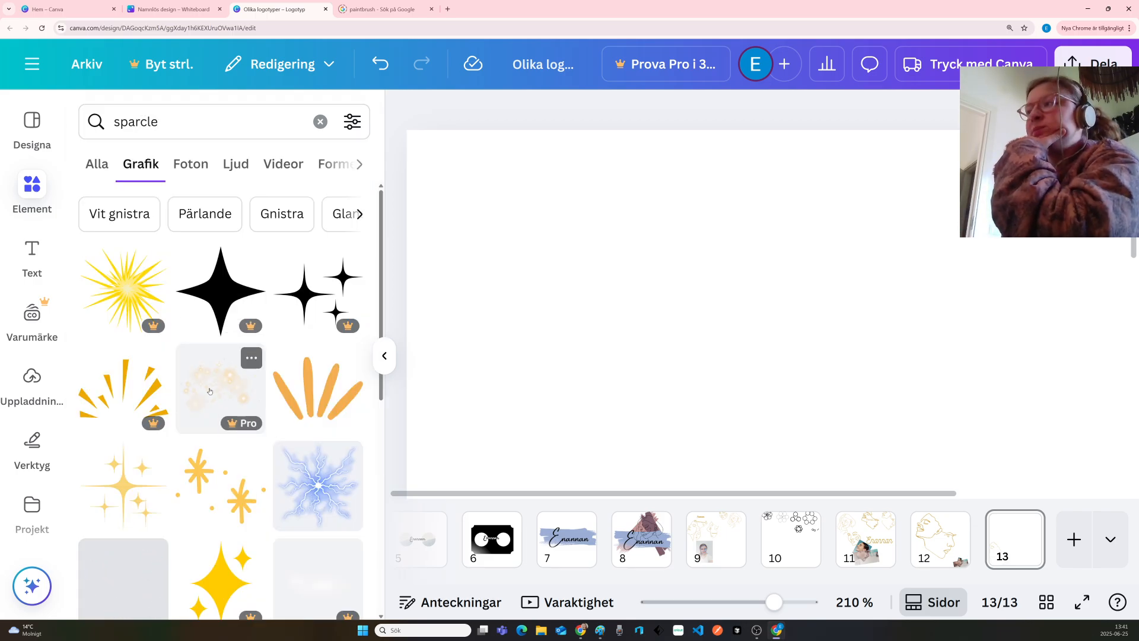
{"action": "scroll", "coordinate": [212, 370], "scroll_direction": "down", "scroll_amount": 2}
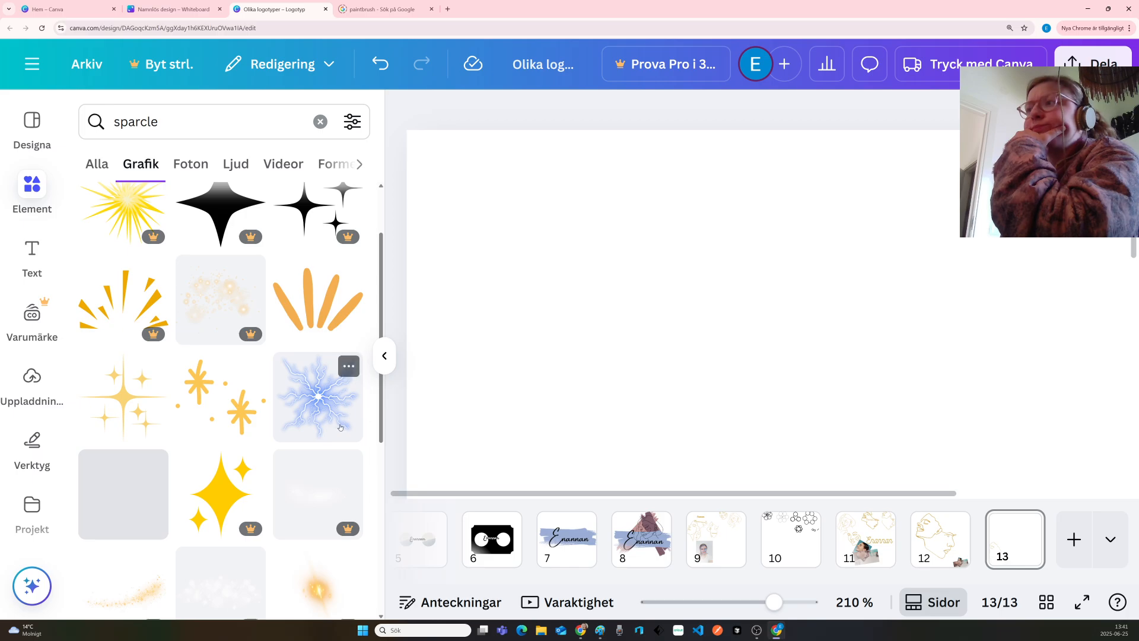
{"action": "scroll", "coordinate": [340, 427], "scroll_direction": "down", "scroll_amount": 8}
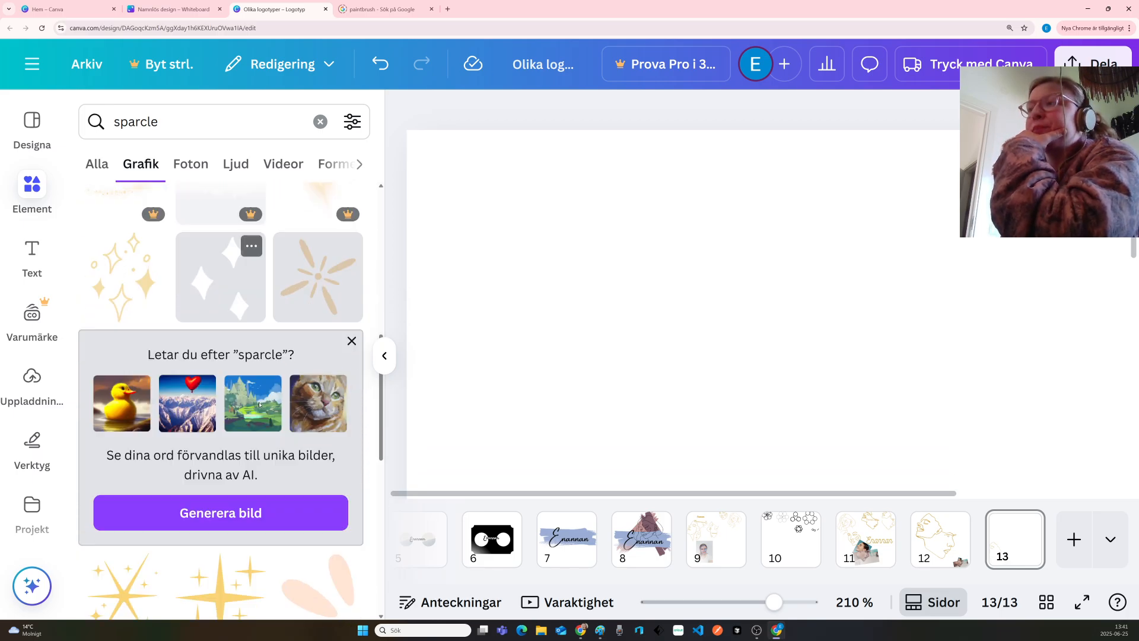
{"action": "scroll", "coordinate": [259, 406], "scroll_direction": "down", "scroll_amount": 6}
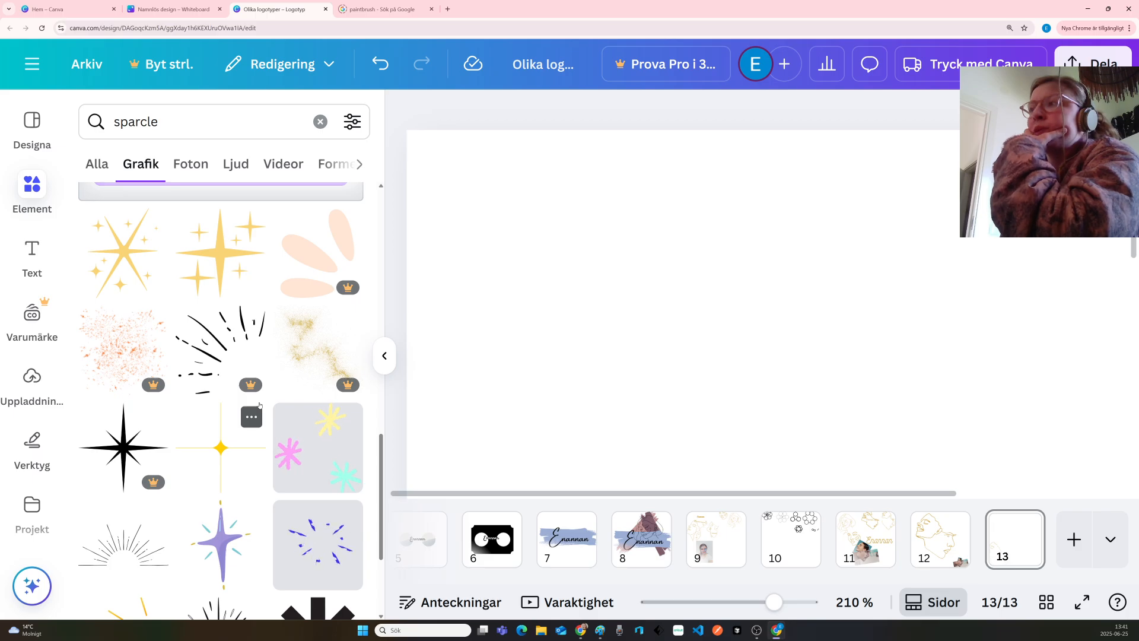
{"action": "scroll", "coordinate": [259, 405], "scroll_direction": "down", "scroll_amount": 4}
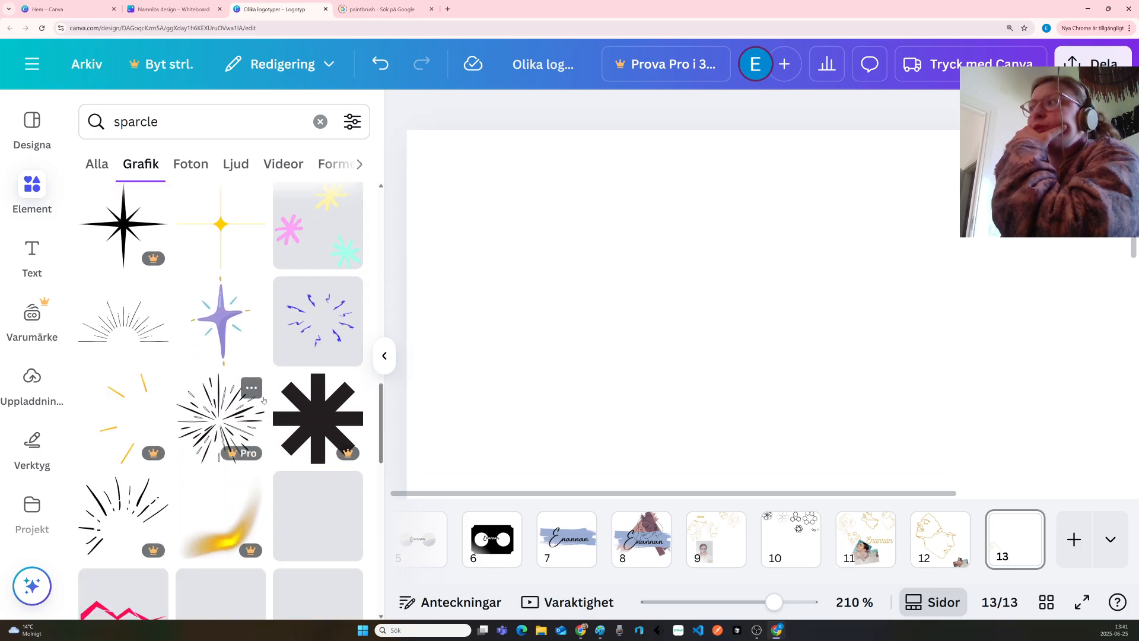
{"action": "scroll", "coordinate": [574, 358], "scroll_direction": "down", "scroll_amount": 5}
Examine the two gold line-art faces on page 13 and the empty space above them
{"action": "scroll", "coordinate": [574, 359], "scroll_direction": "down", "scroll_amount": 1}
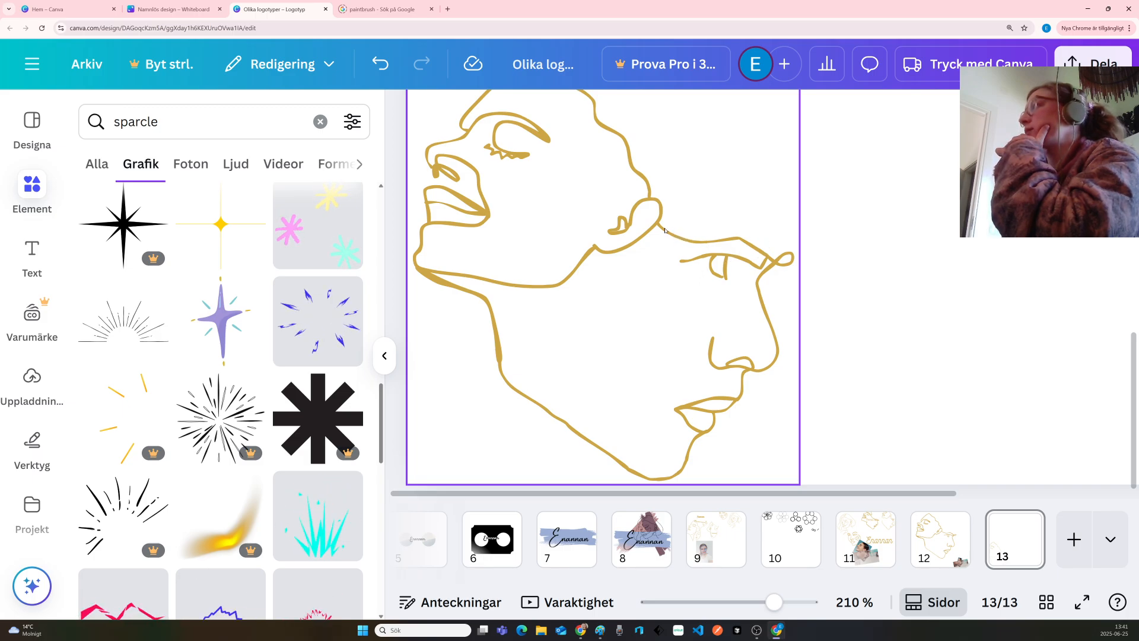
{"action": "scroll", "coordinate": [675, 255], "scroll_direction": "up", "scroll_amount": 1}
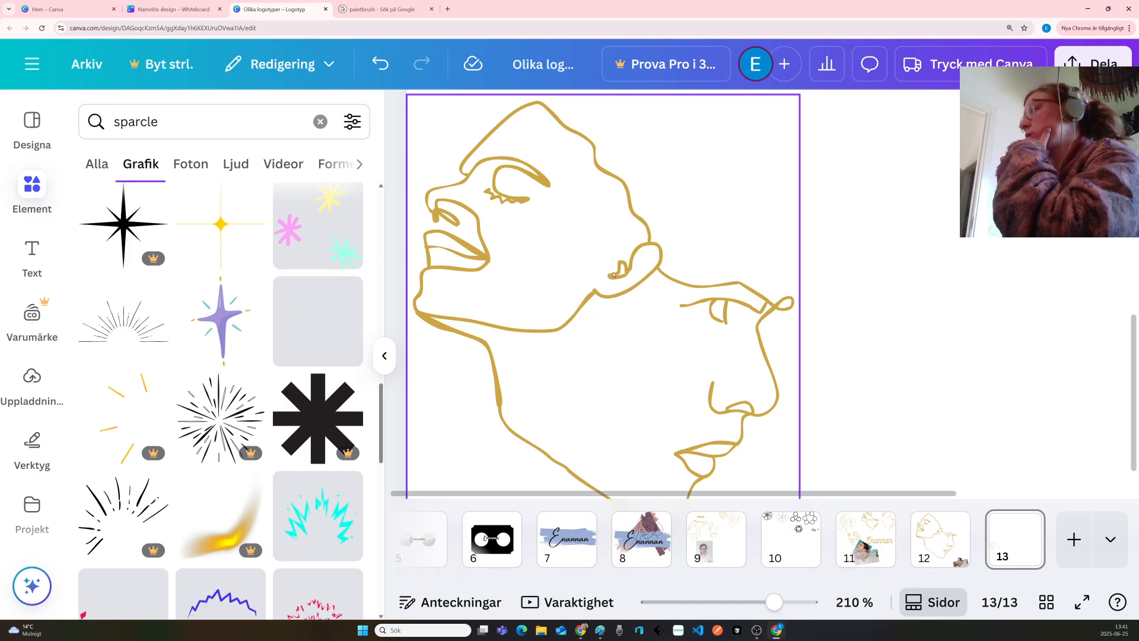
{"action": "scroll", "coordinate": [692, 331], "scroll_direction": "down", "scroll_amount": 1}
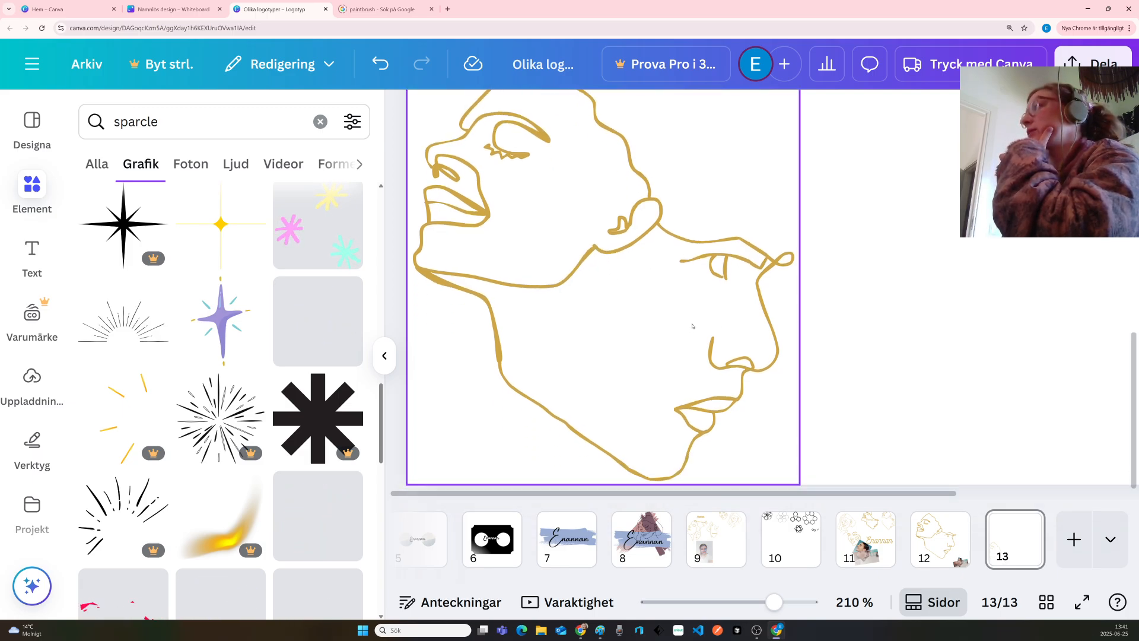
{"action": "scroll", "coordinate": [692, 326], "scroll_direction": "up", "scroll_amount": 5}
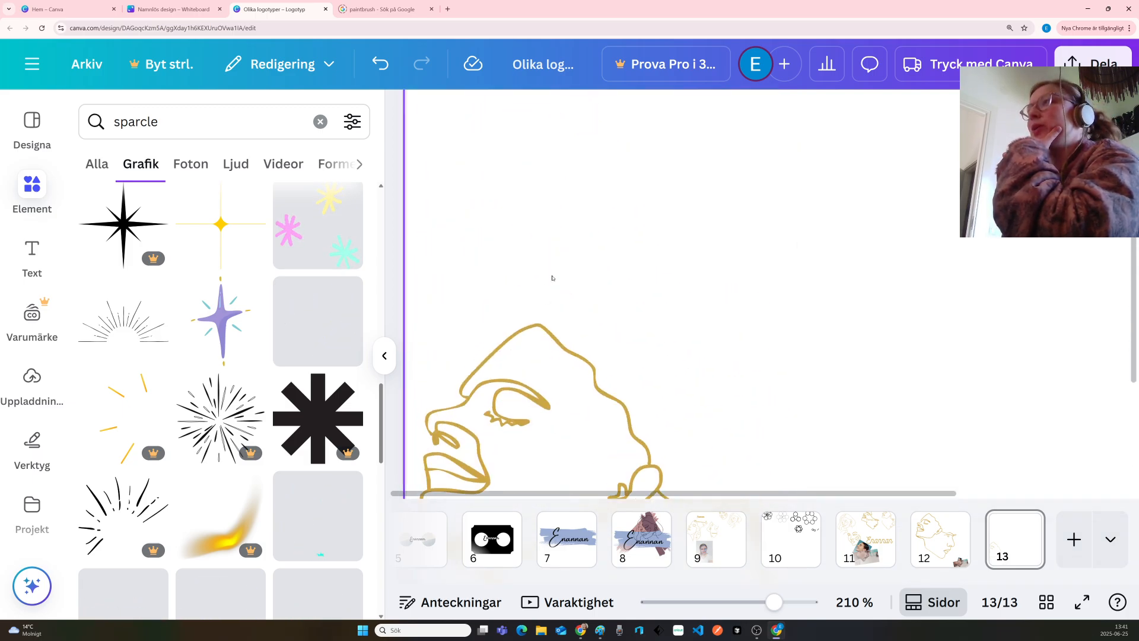
{"action": "left_click", "coordinate": [564, 229]}
Look through the rest of the "sparcle" graphics for a star, spark or burst design that suits the line-art faces
{"action": "scroll", "coordinate": [201, 282], "scroll_direction": "down", "scroll_amount": 6}
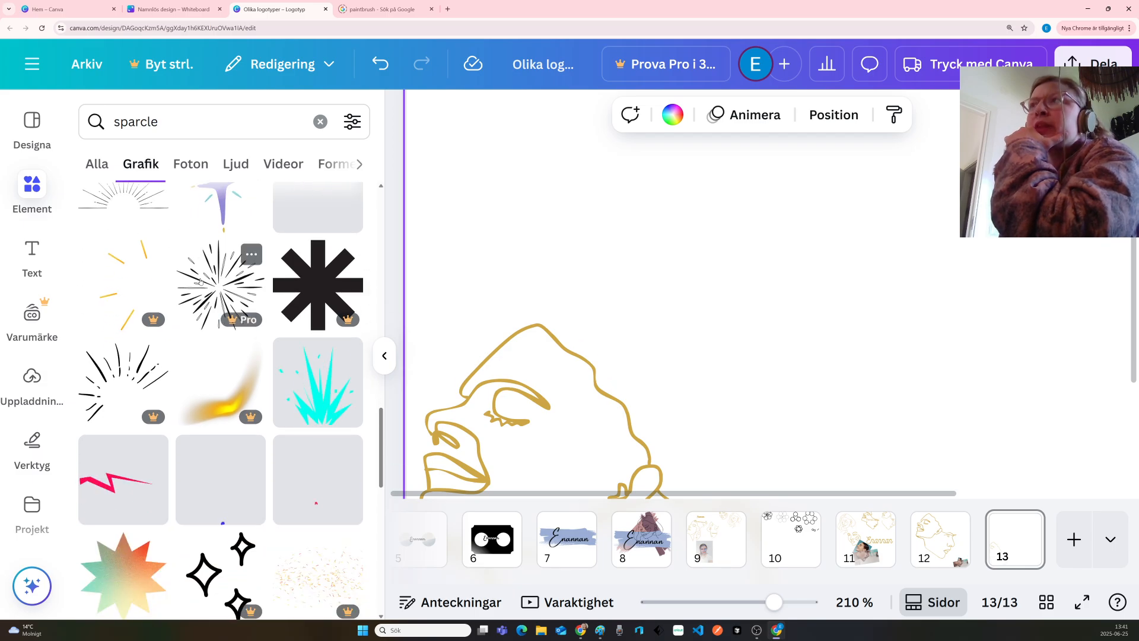
{"action": "scroll", "coordinate": [201, 281], "scroll_direction": "down", "scroll_amount": 7}
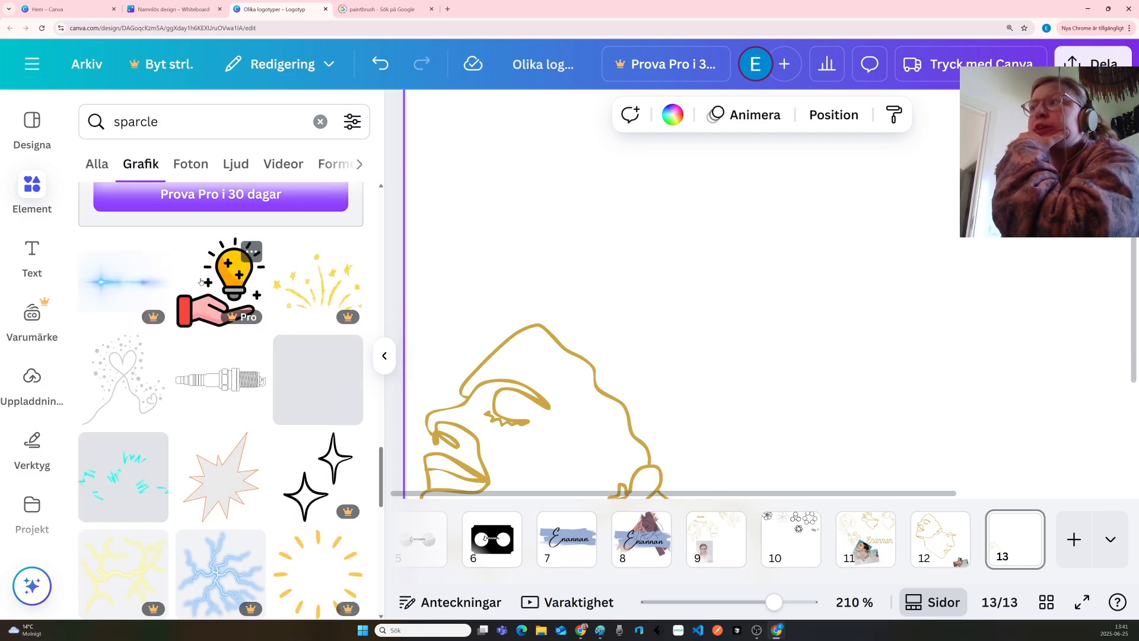
{"action": "scroll", "coordinate": [200, 282], "scroll_direction": "down", "scroll_amount": 4}
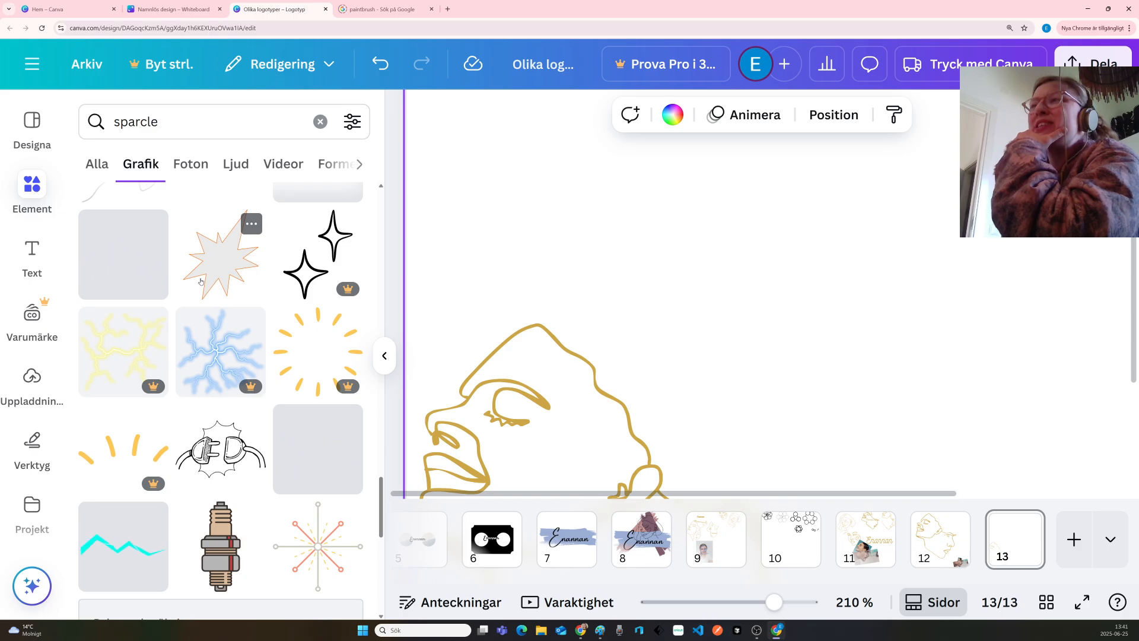
{"action": "scroll", "coordinate": [201, 282], "scroll_direction": "down", "scroll_amount": 9}
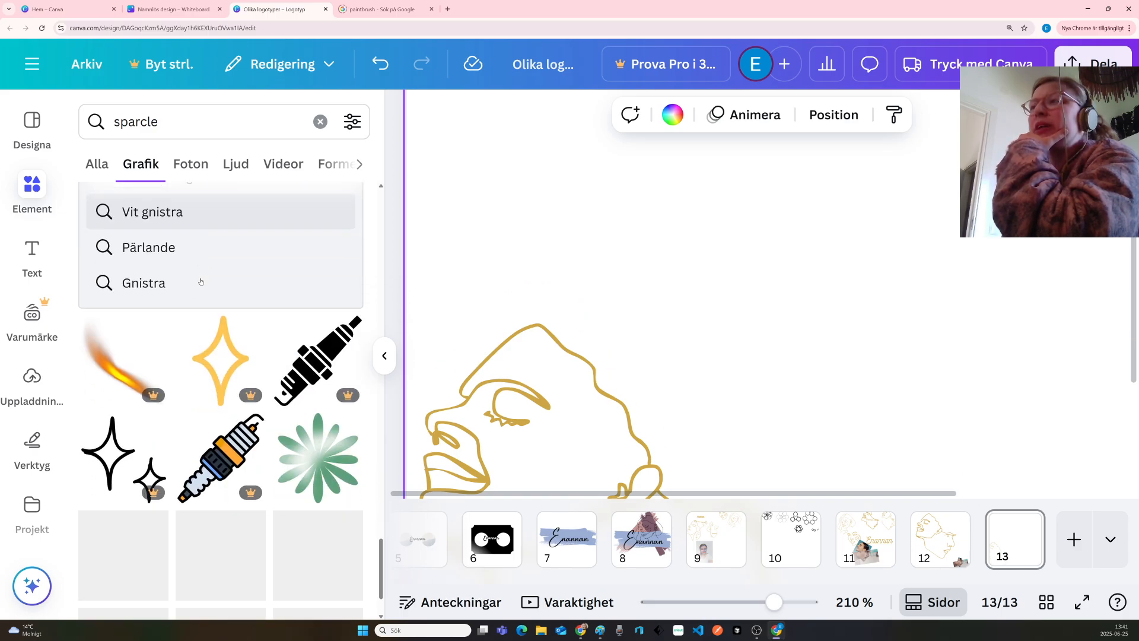
{"action": "scroll", "coordinate": [200, 282], "scroll_direction": "down", "scroll_amount": 7}
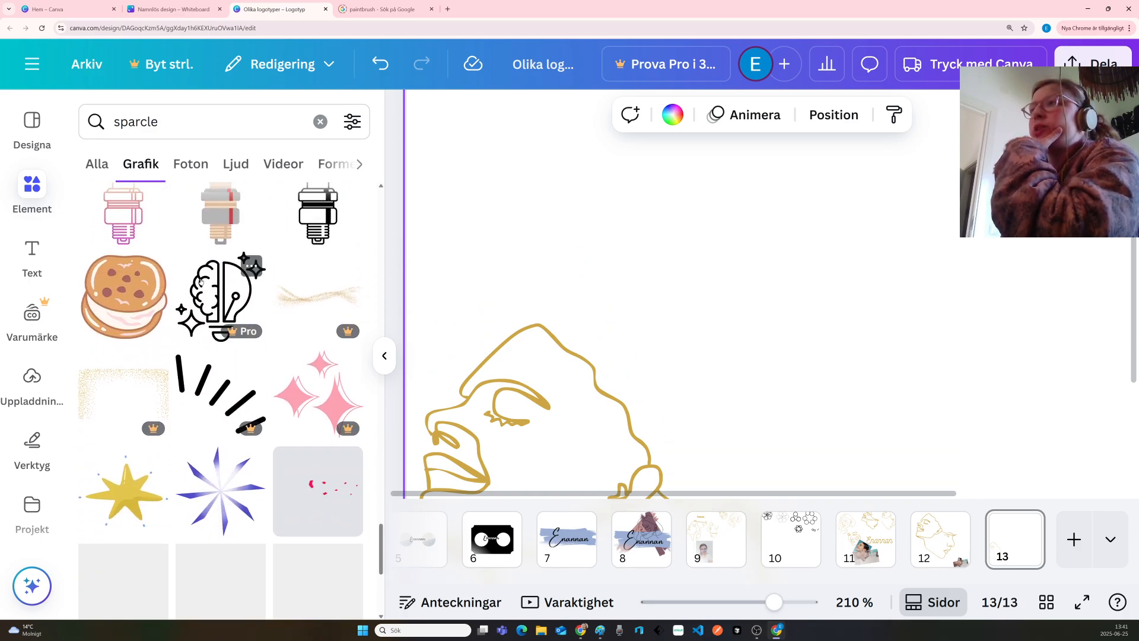
{"action": "scroll", "coordinate": [200, 282], "scroll_direction": "down", "scroll_amount": 2}
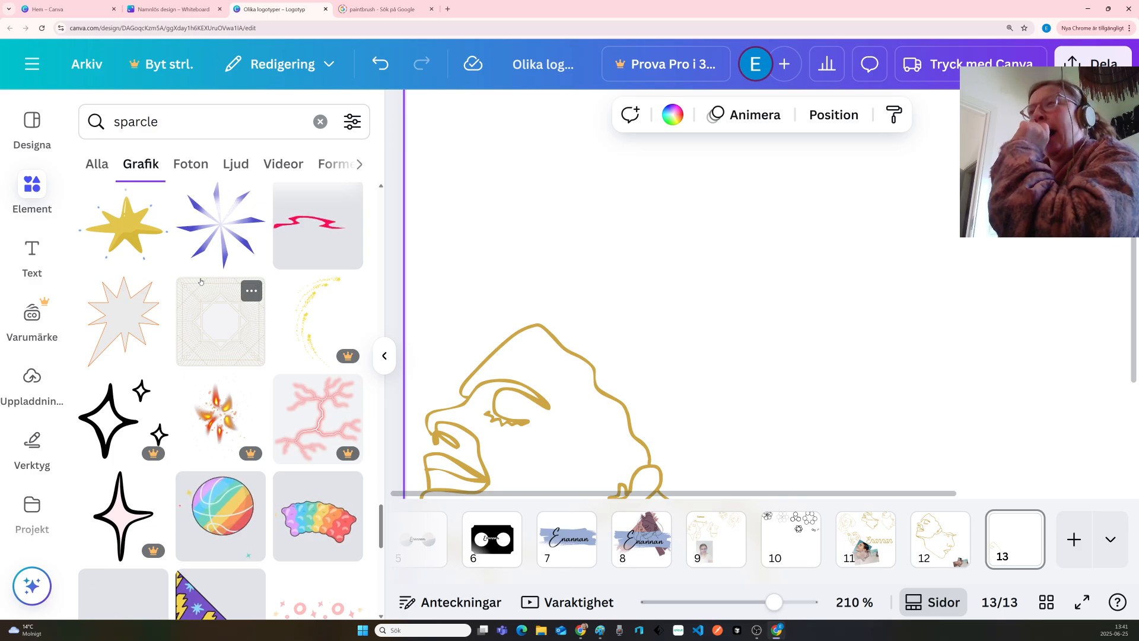
{"action": "scroll", "coordinate": [201, 282], "scroll_direction": "down", "scroll_amount": 9}
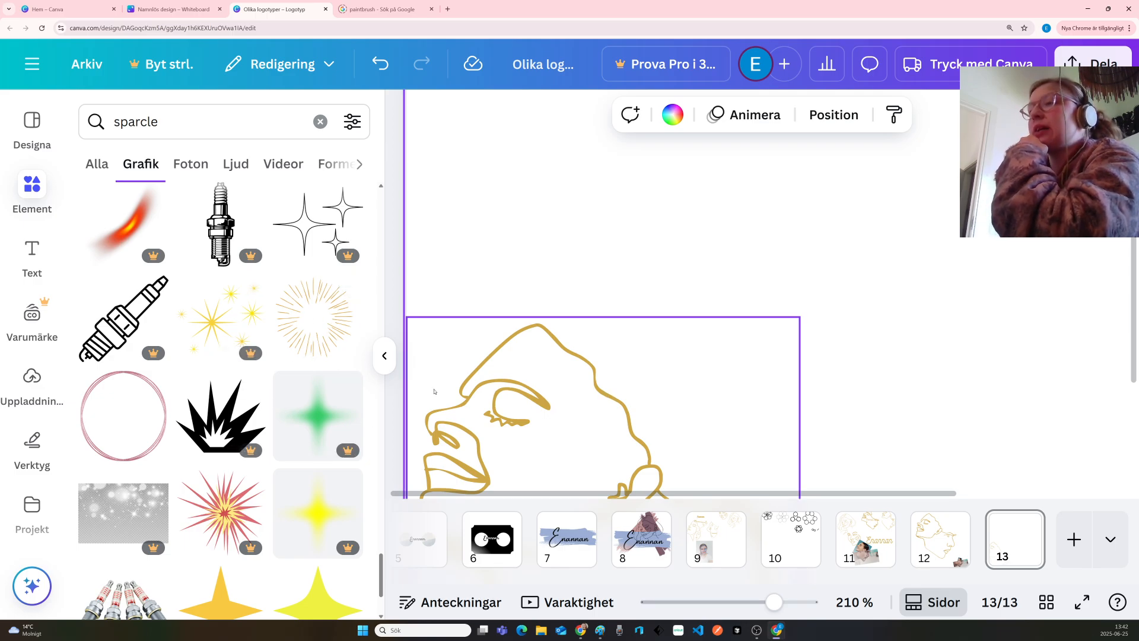
{"action": "scroll", "coordinate": [159, 408], "scroll_direction": "down", "scroll_amount": 5}
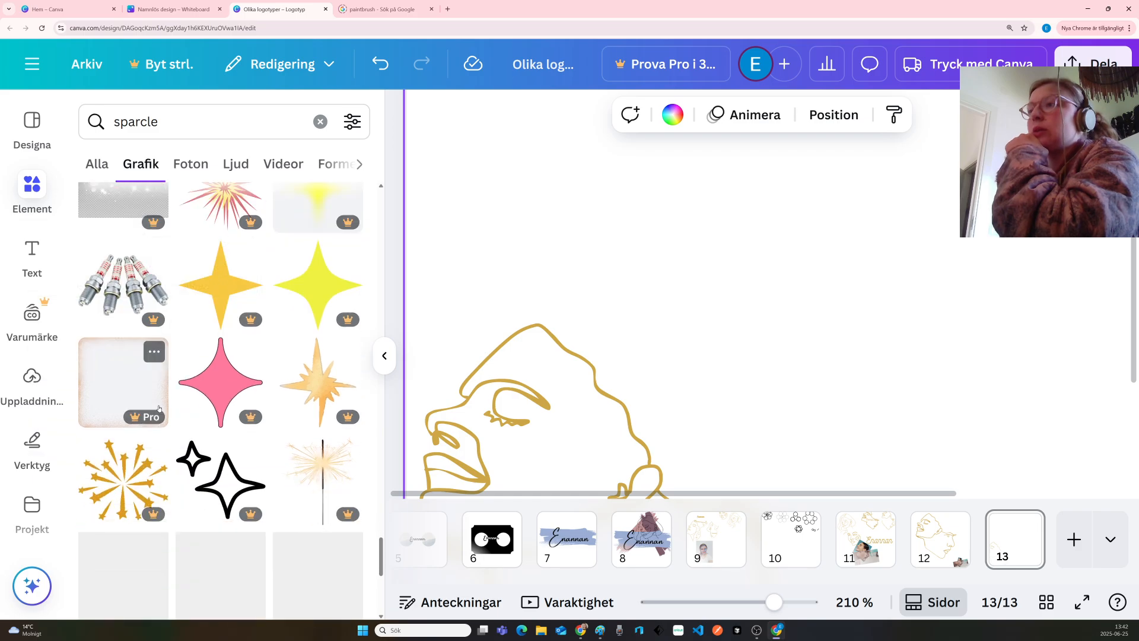
{"action": "scroll", "coordinate": [159, 409], "scroll_direction": "down", "scroll_amount": 8}
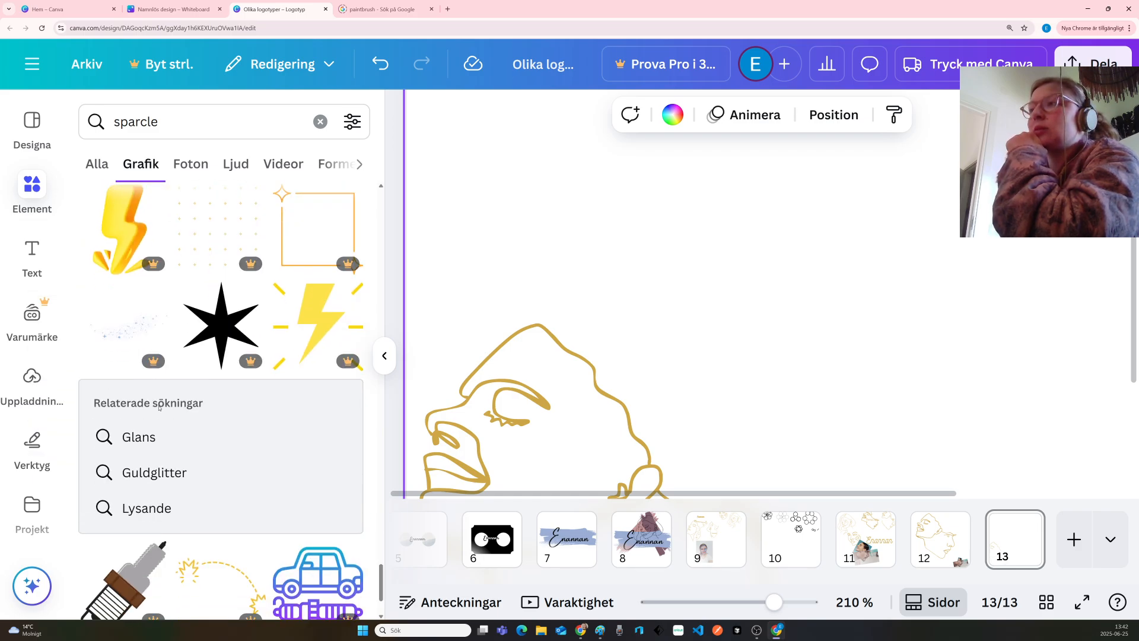
{"action": "scroll", "coordinate": [159, 408], "scroll_direction": "down", "scroll_amount": 10}
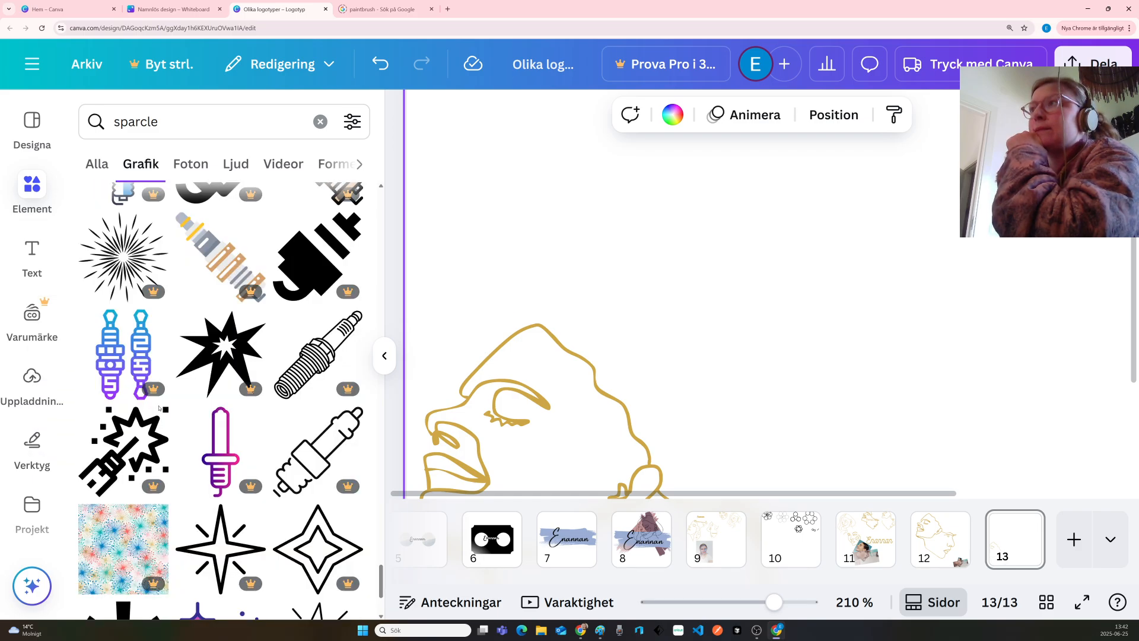
{"action": "scroll", "coordinate": [159, 408], "scroll_direction": "down", "scroll_amount": 10}
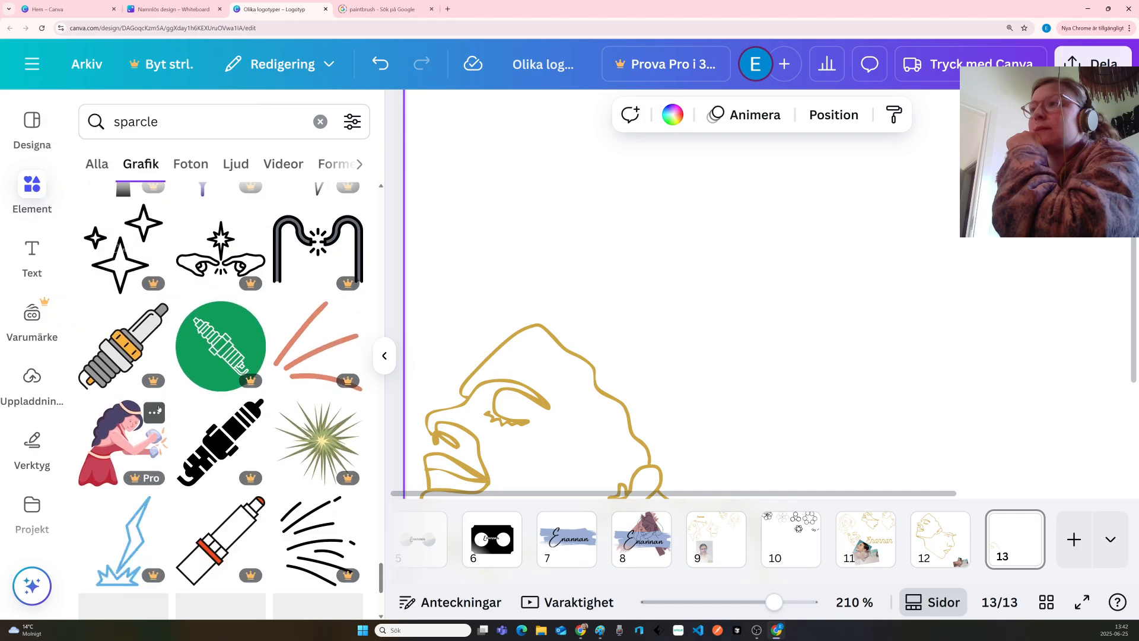
{"action": "scroll", "coordinate": [159, 408], "scroll_direction": "down", "scroll_amount": 10}
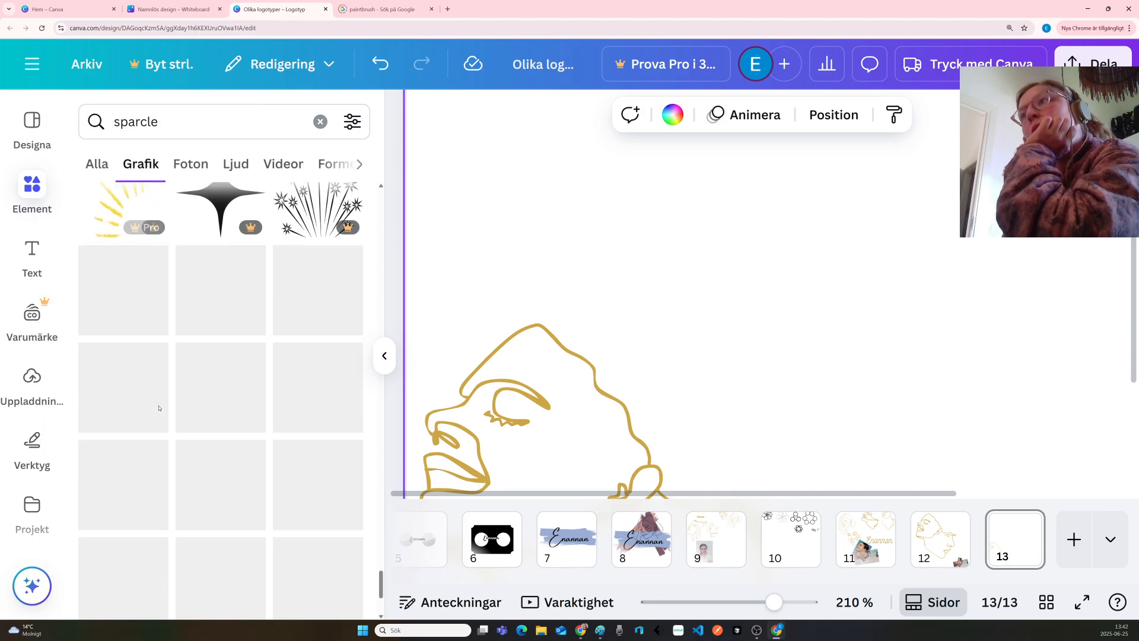
{"action": "scroll", "coordinate": [159, 408], "scroll_direction": "up", "scroll_amount": 4}
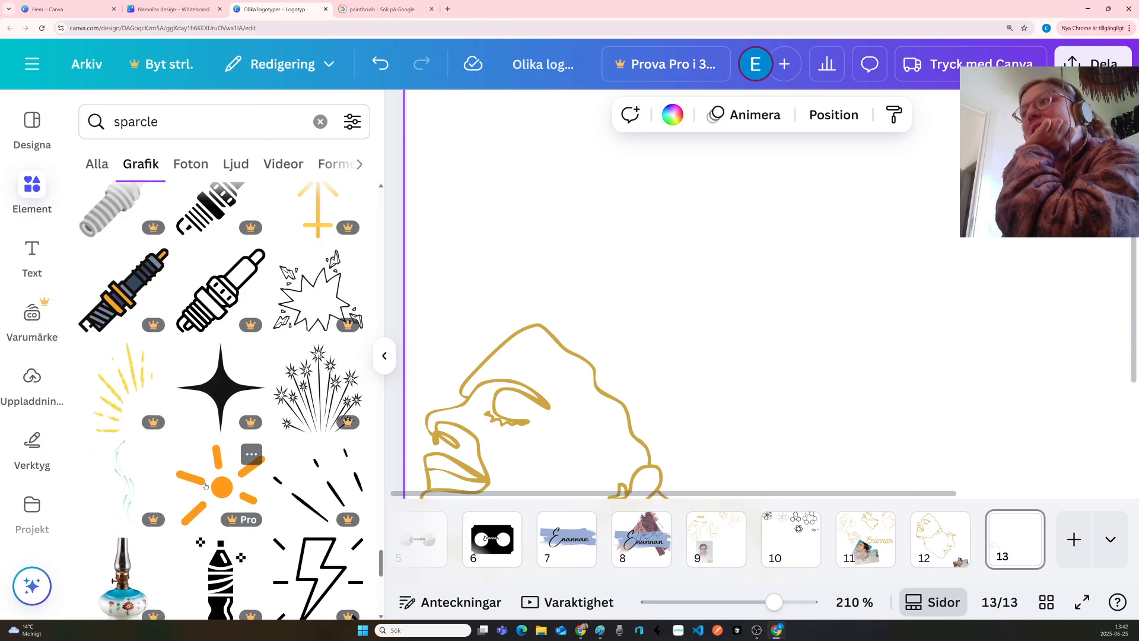
{"action": "scroll", "coordinate": [237, 513], "scroll_direction": "down", "scroll_amount": 5}
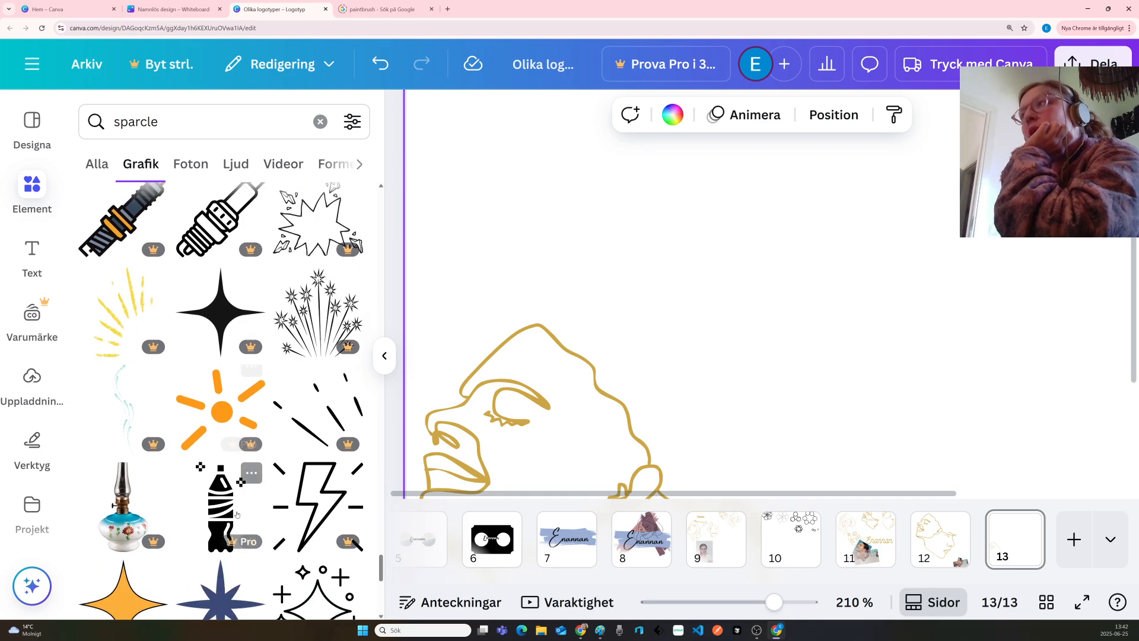
{"action": "scroll", "coordinate": [236, 514], "scroll_direction": "down", "scroll_amount": 10}
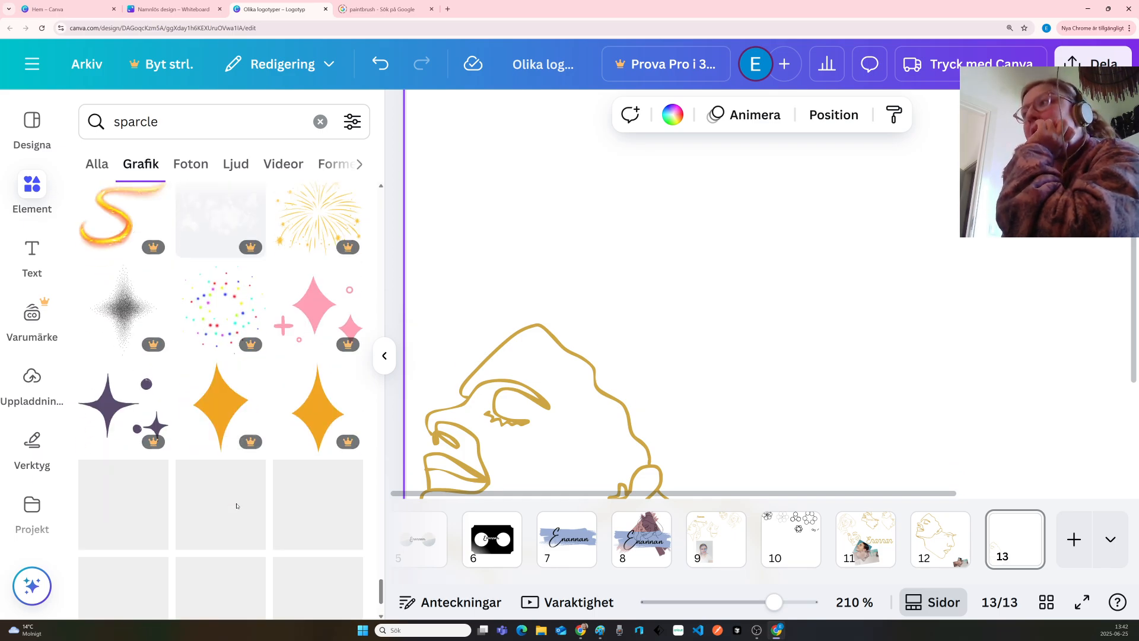
{"action": "scroll", "coordinate": [236, 505], "scroll_direction": "down", "scroll_amount": 3}
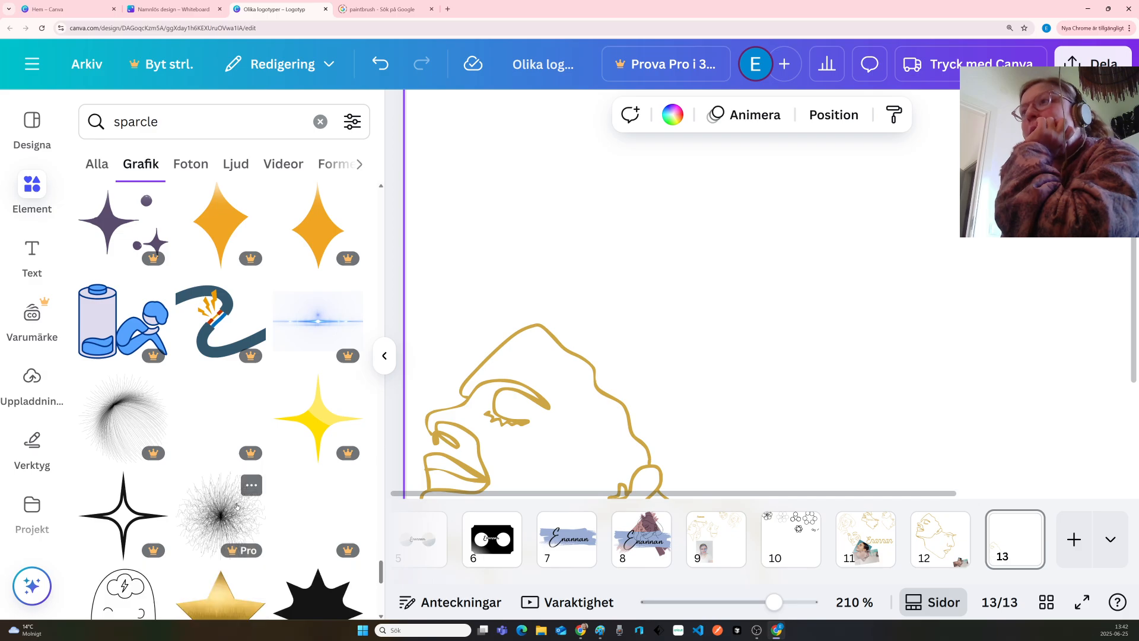
{"action": "scroll", "coordinate": [172, 456], "scroll_direction": "down", "scroll_amount": 1}
{"action": "scroll", "coordinate": [172, 456], "scroll_direction": "down", "scroll_amount": 4}
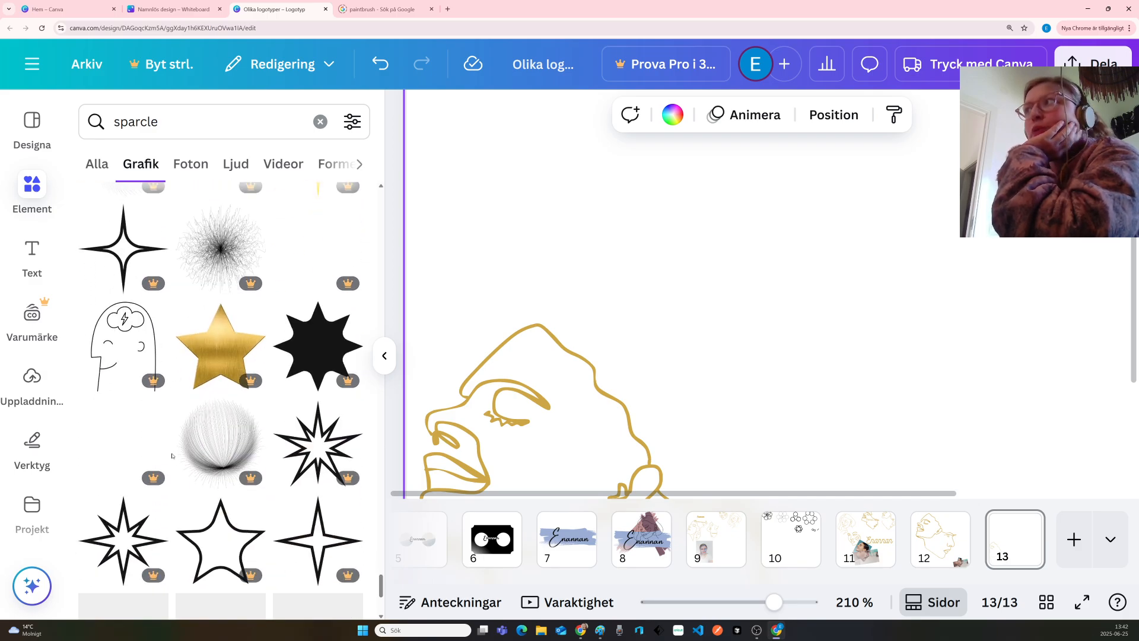
{"action": "scroll", "coordinate": [172, 455], "scroll_direction": "down", "scroll_amount": 2}
{"action": "scroll", "coordinate": [174, 456], "scroll_direction": "down", "scroll_amount": 8}
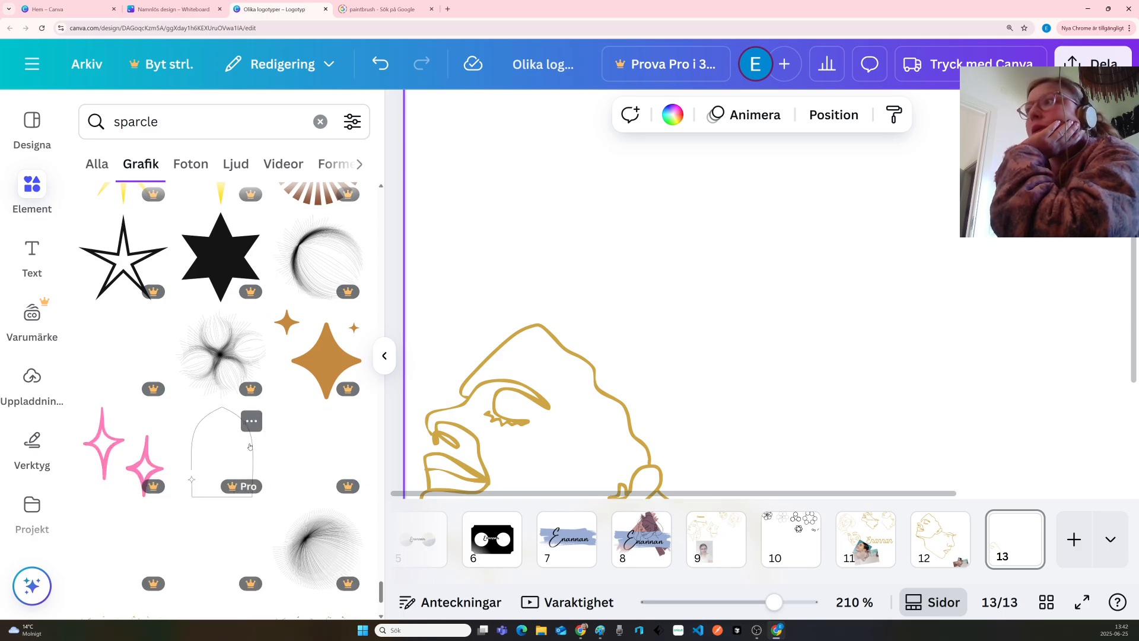
{"action": "scroll", "coordinate": [178, 469], "scroll_direction": "down", "scroll_amount": 3}
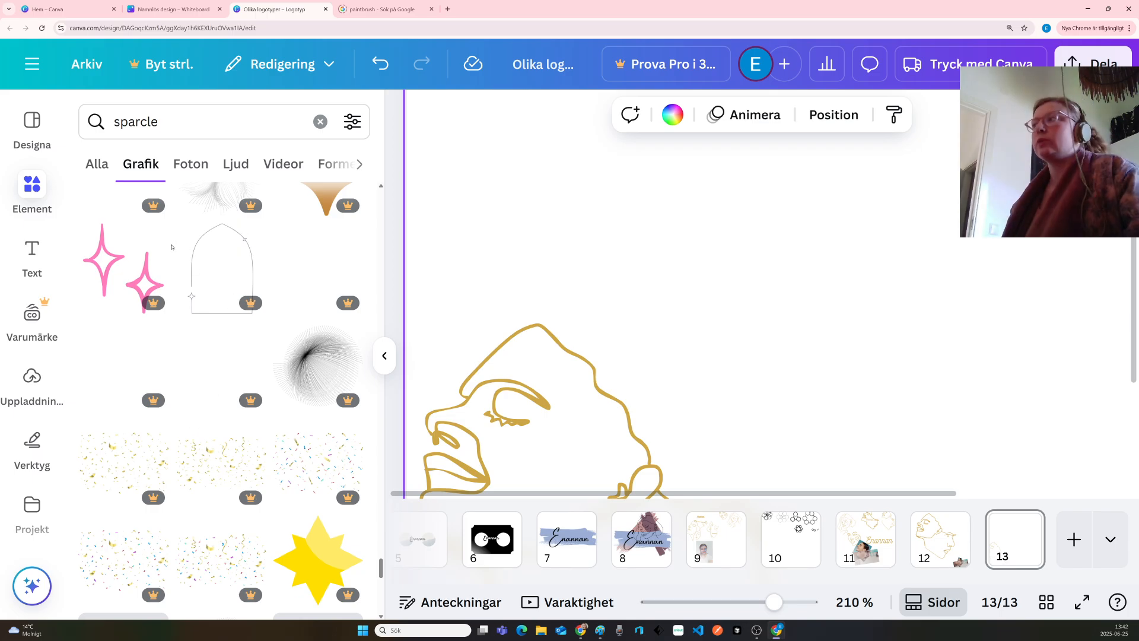
Reduce the enlarged browser display to 100 % so that both gold faces and more of page 13 fit on screen
{"action": "key", "text": "ctrl+minus"}
{"action": "key", "text": "ctrl+minus"}
{"action": "key", "text": "ctrl+minus"}
{"action": "key", "text": "ctrl+minus"}
{"action": "key", "text": "ctrl+minus"}
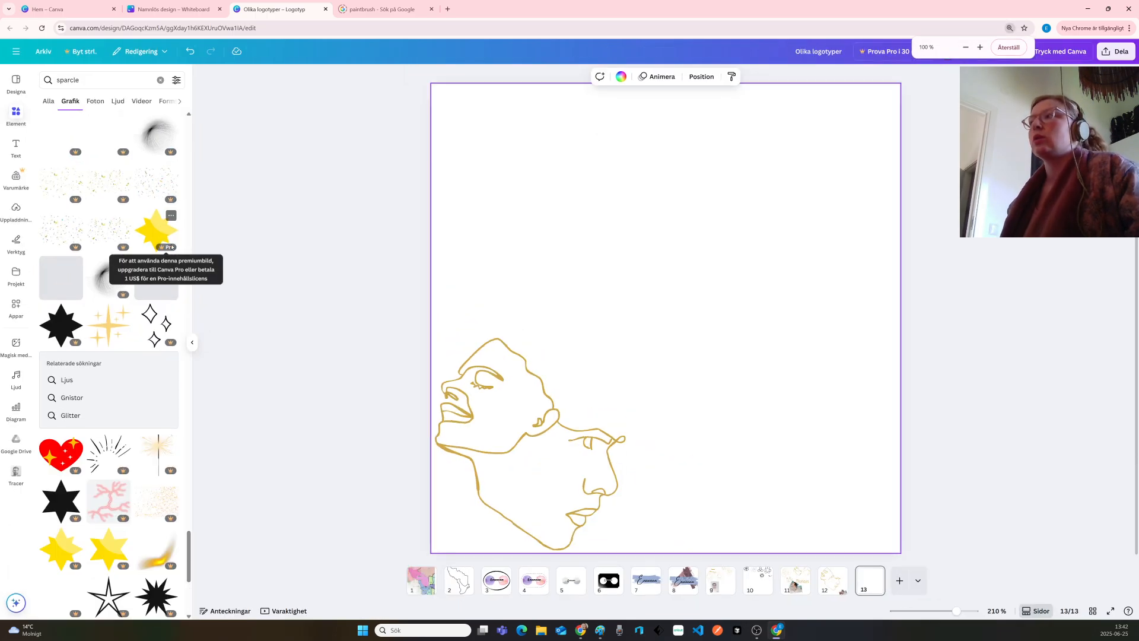
{"action": "key", "text": "ctrl+minus"}
{"action": "key", "text": "ctrl+minus"}
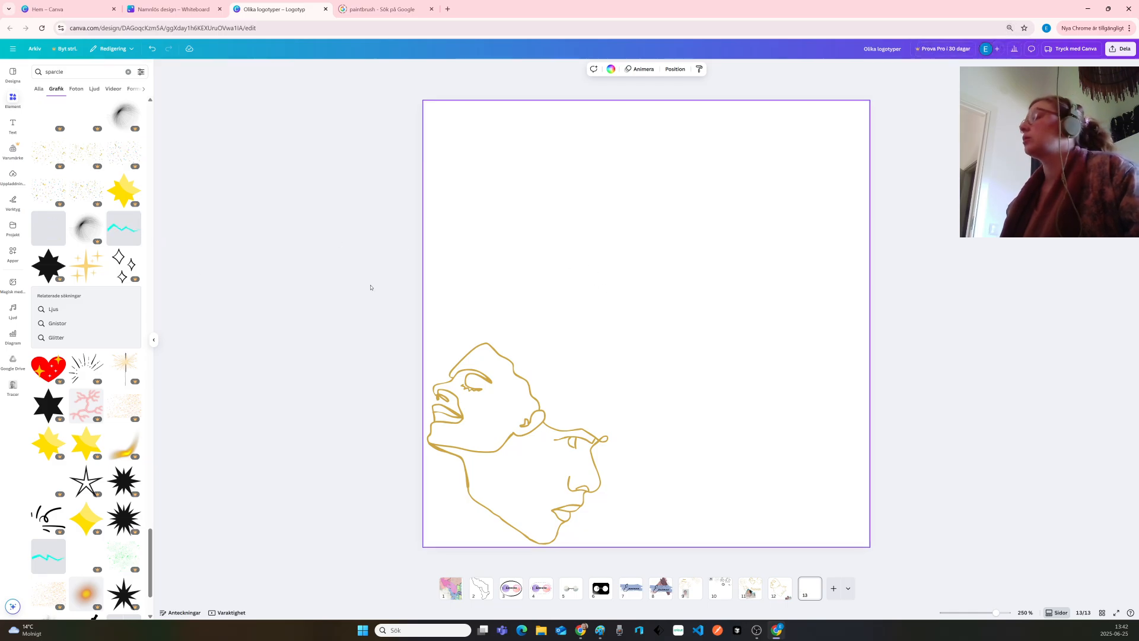
{"action": "key", "text": "ctrl+plus"}
{"action": "key", "text": "ctrl+plus"}
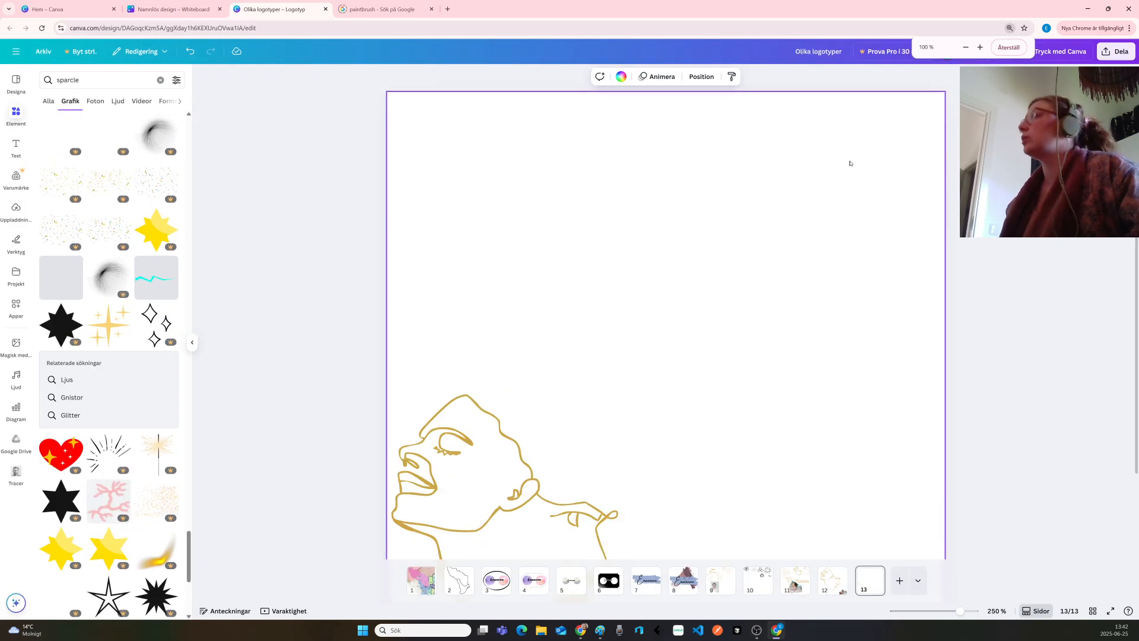
Clear the "sparcle" search and add the gold line-art theatre masks from the recently used elements to page 13
{"action": "left_click", "coordinate": [49, 102]}
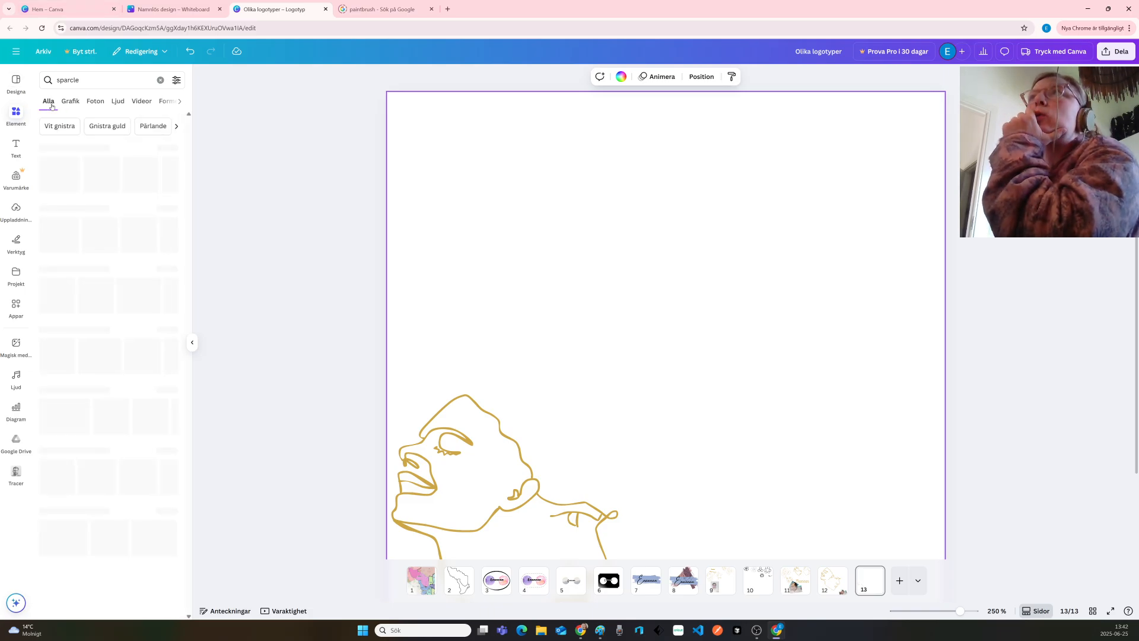
{"action": "left_click", "coordinate": [160, 80]}
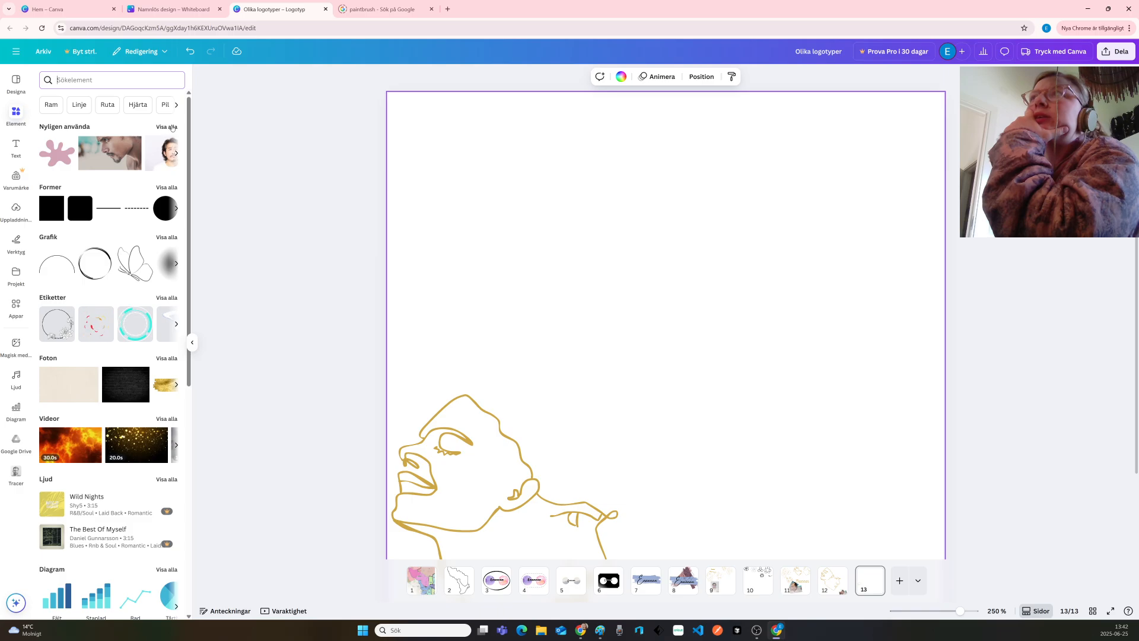
{"action": "left_click", "coordinate": [171, 127]}
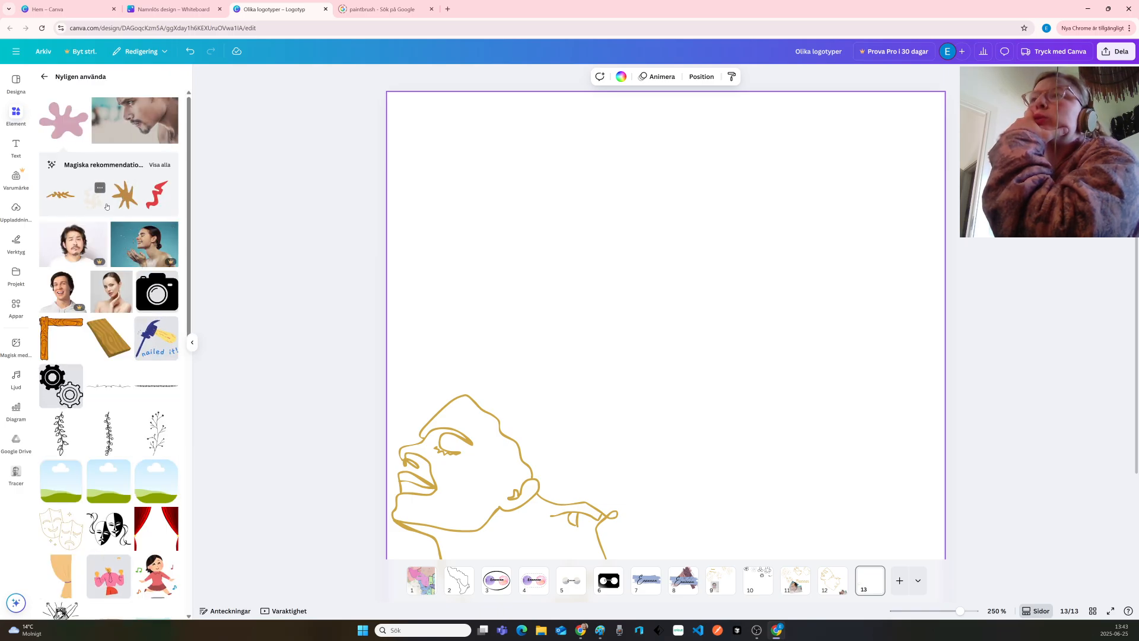
{"action": "scroll", "coordinate": [112, 238], "scroll_direction": "down", "scroll_amount": 2}
{"action": "scroll", "coordinate": [113, 238], "scroll_direction": "down", "scroll_amount": 1}
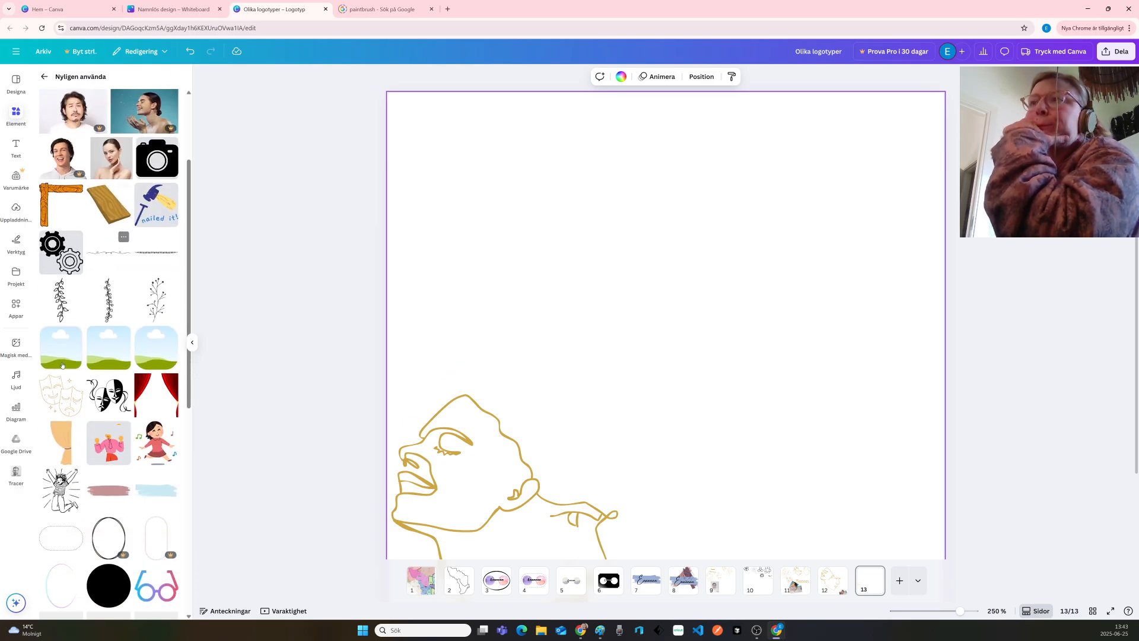
{"action": "left_click", "coordinate": [49, 401]}
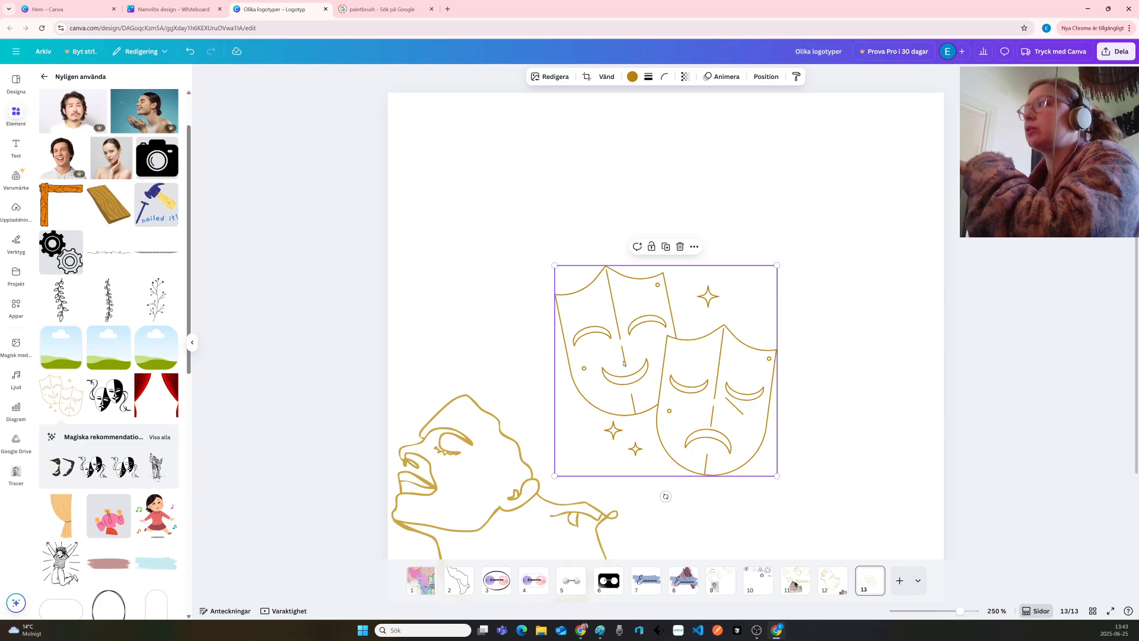
{"action": "scroll", "coordinate": [623, 363], "scroll_direction": "down", "scroll_amount": 3}
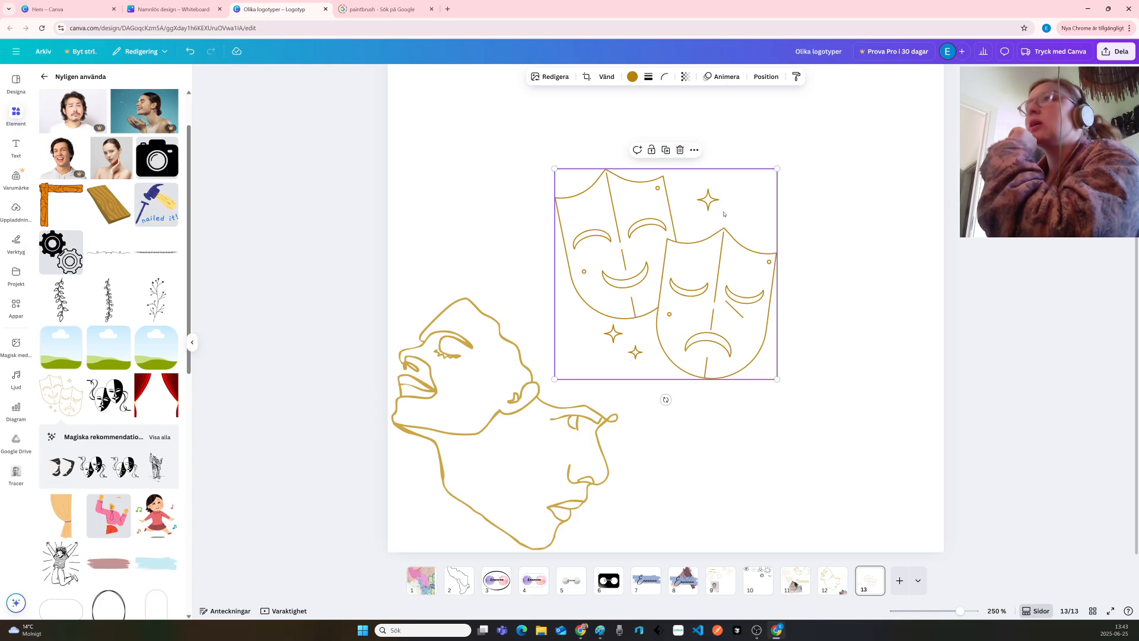
{"action": "left_click", "coordinate": [491, 202]}
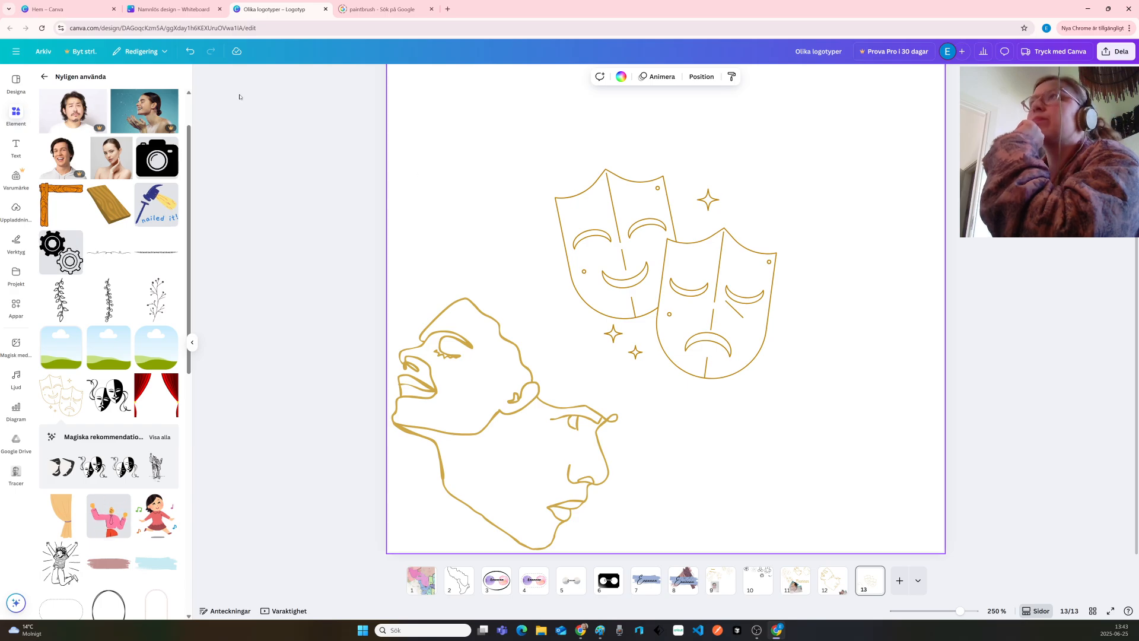
Look through the remaining recently used elements for another graphic to combine with the gold faces
{"action": "scroll", "coordinate": [107, 262], "scroll_direction": "down", "scroll_amount": 5}
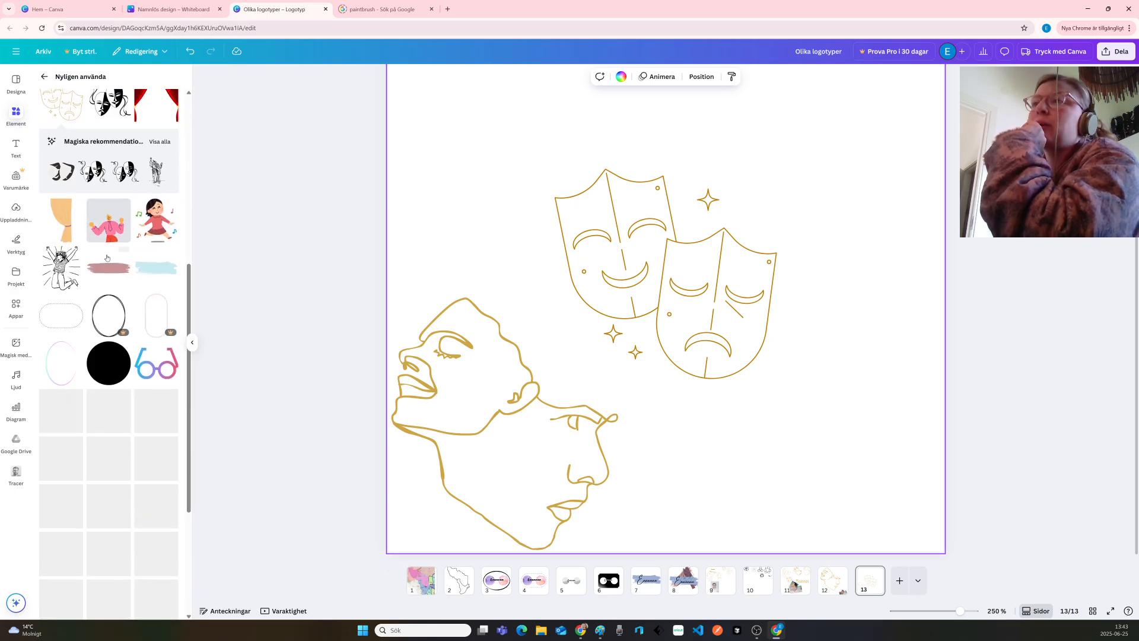
{"action": "scroll", "coordinate": [102, 255], "scroll_direction": "down", "scroll_amount": 6}
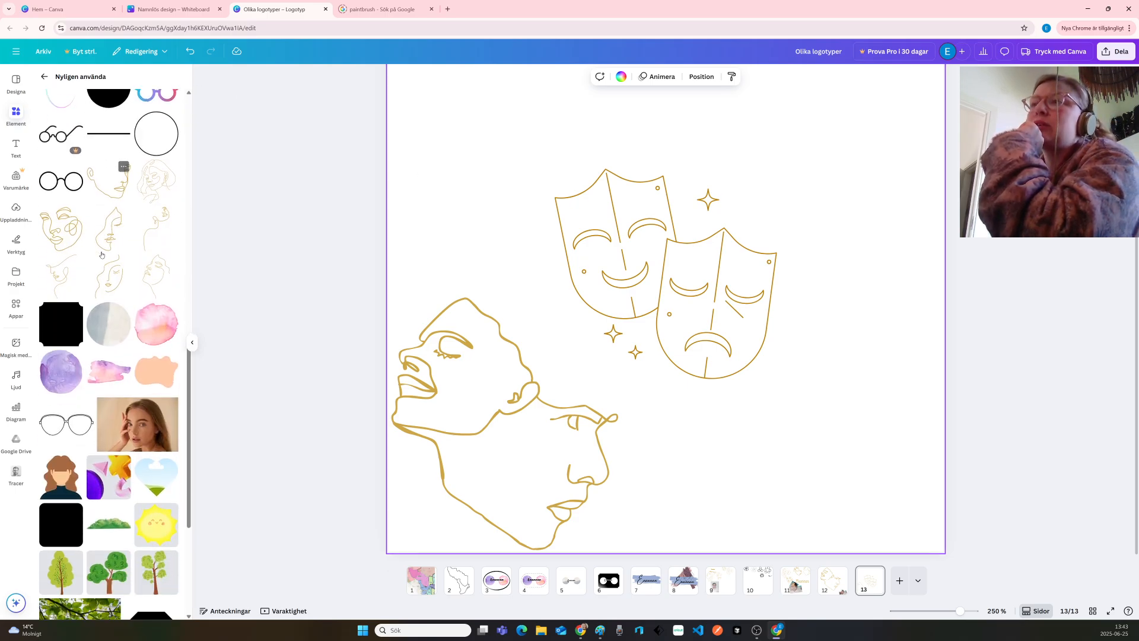
{"action": "scroll", "coordinate": [101, 255], "scroll_direction": "down", "scroll_amount": 3}
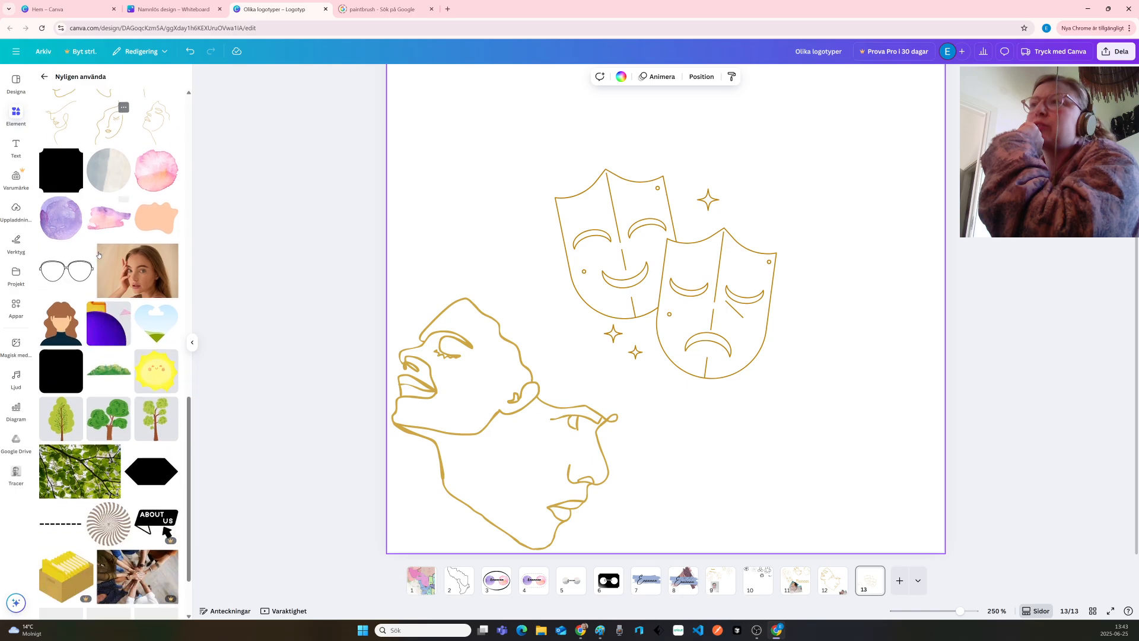
{"action": "scroll", "coordinate": [99, 256], "scroll_direction": "down", "scroll_amount": 2}
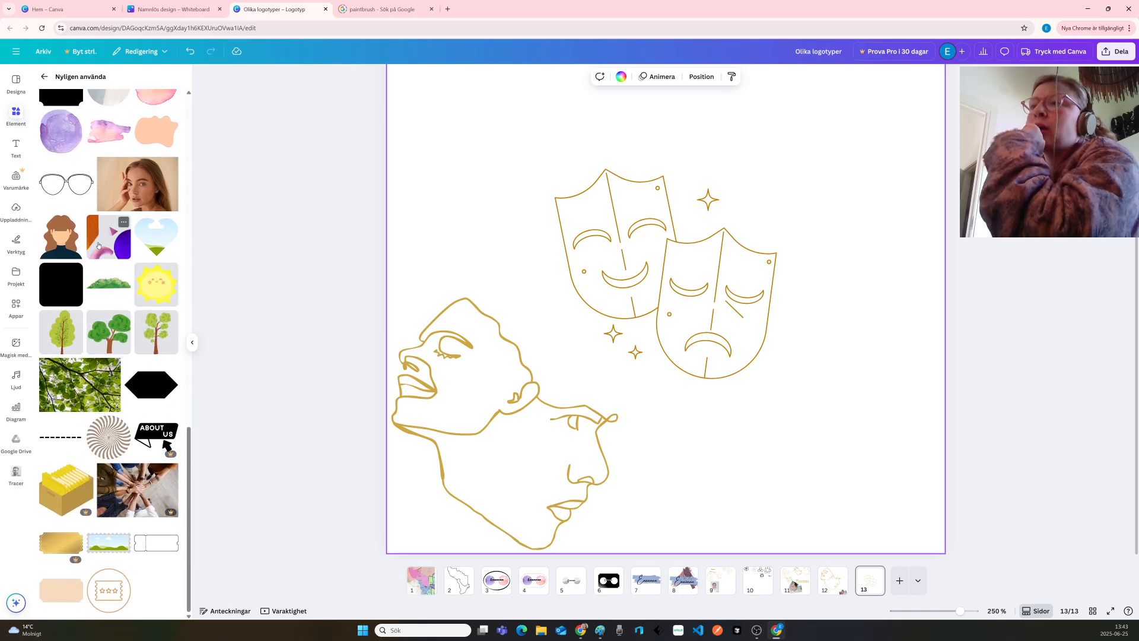
{"action": "scroll", "coordinate": [98, 245], "scroll_direction": "up", "scroll_amount": 15}
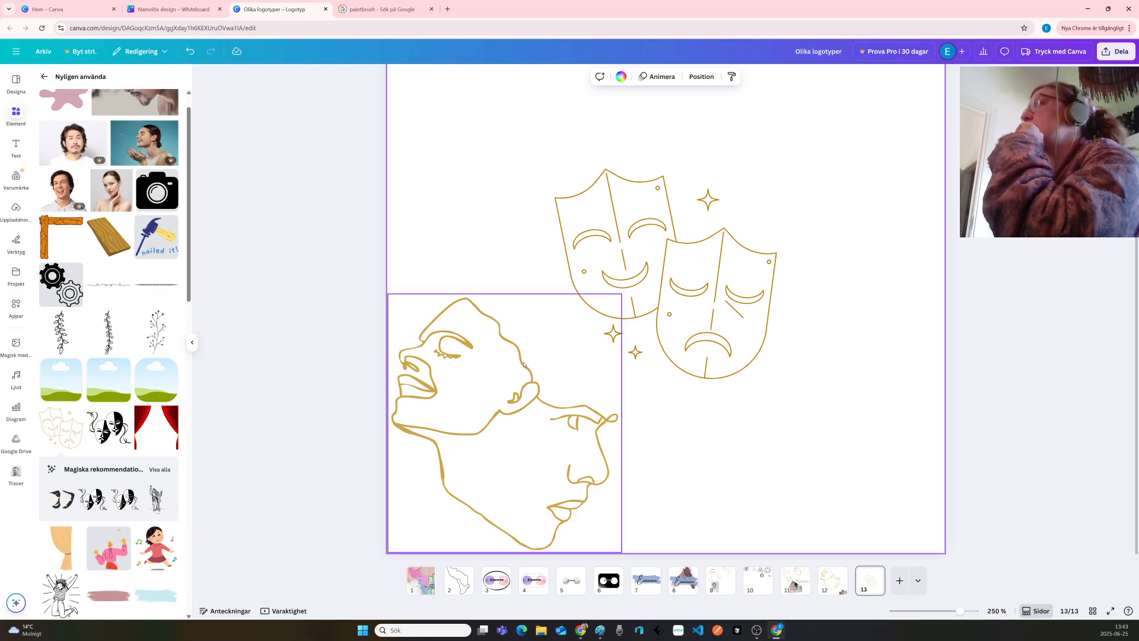
Select the gold theatre masks on page 13 and move them slightly upward
{"action": "left_click", "coordinate": [681, 252]}
{"action": "left_click_drag", "start_coordinate": [681, 252], "coordinate": [681, 246]}
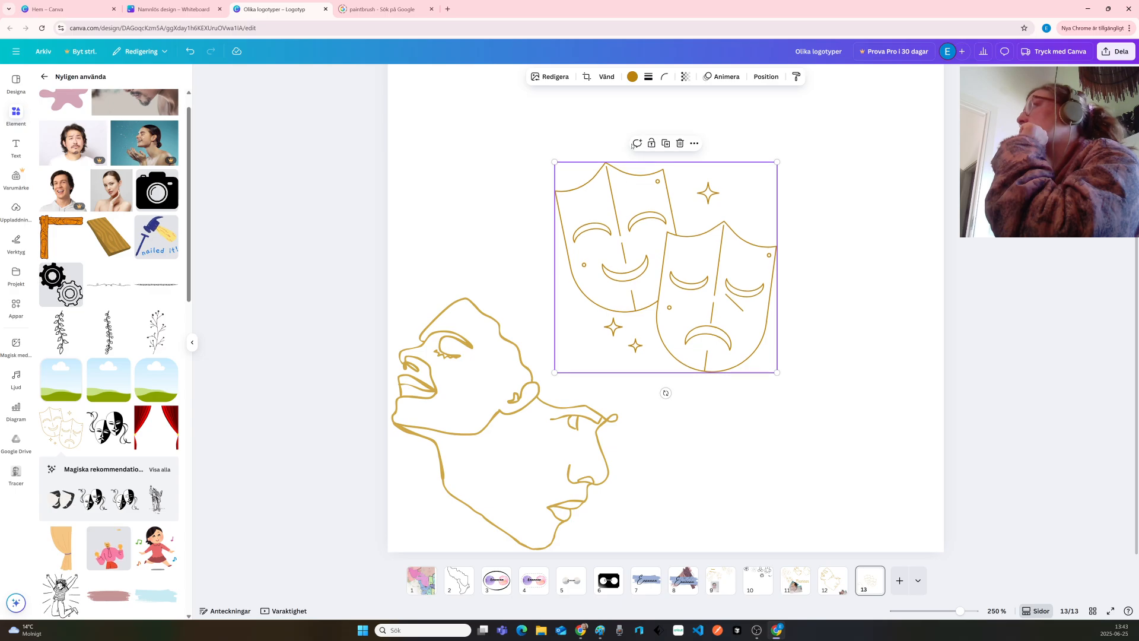
Crop the gold theatre masks graphic down to only the single sparkle above the sad mask
{"action": "left_click", "coordinate": [587, 77]}
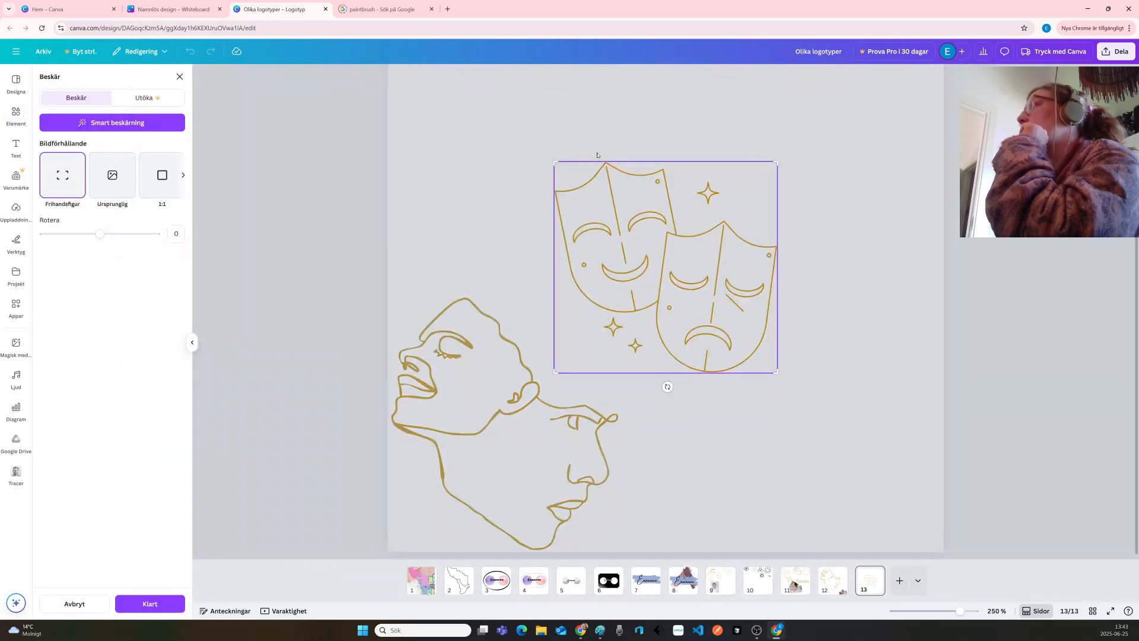
{"action": "left_click_drag", "start_coordinate": [557, 165], "coordinate": [695, 179]}
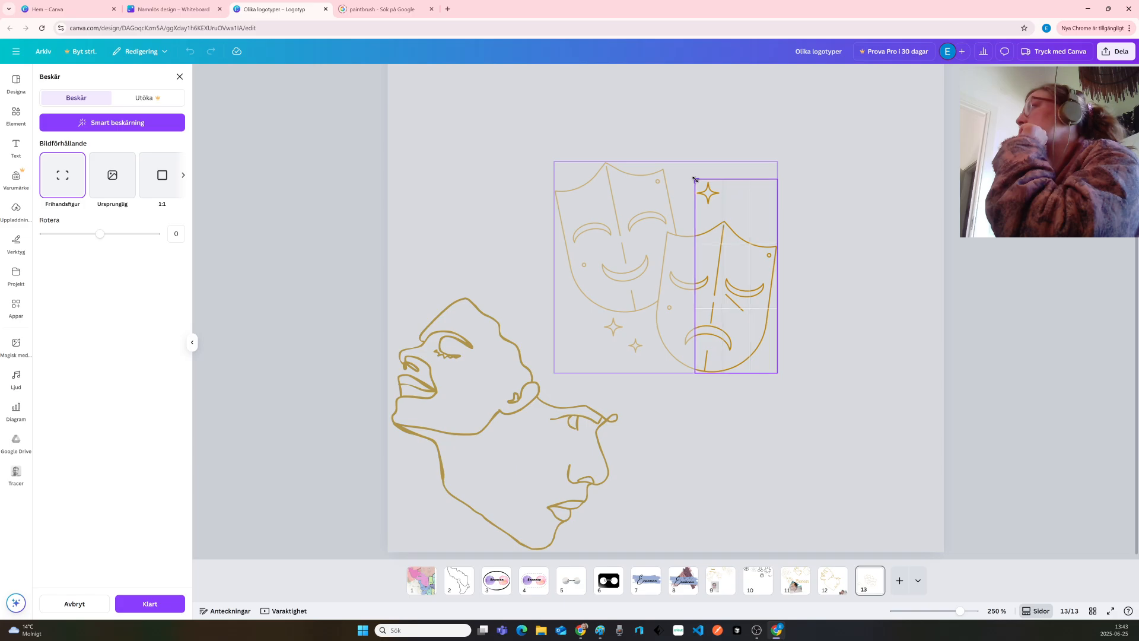
{"action": "left_click_drag", "start_coordinate": [777, 372], "coordinate": [720, 206]}
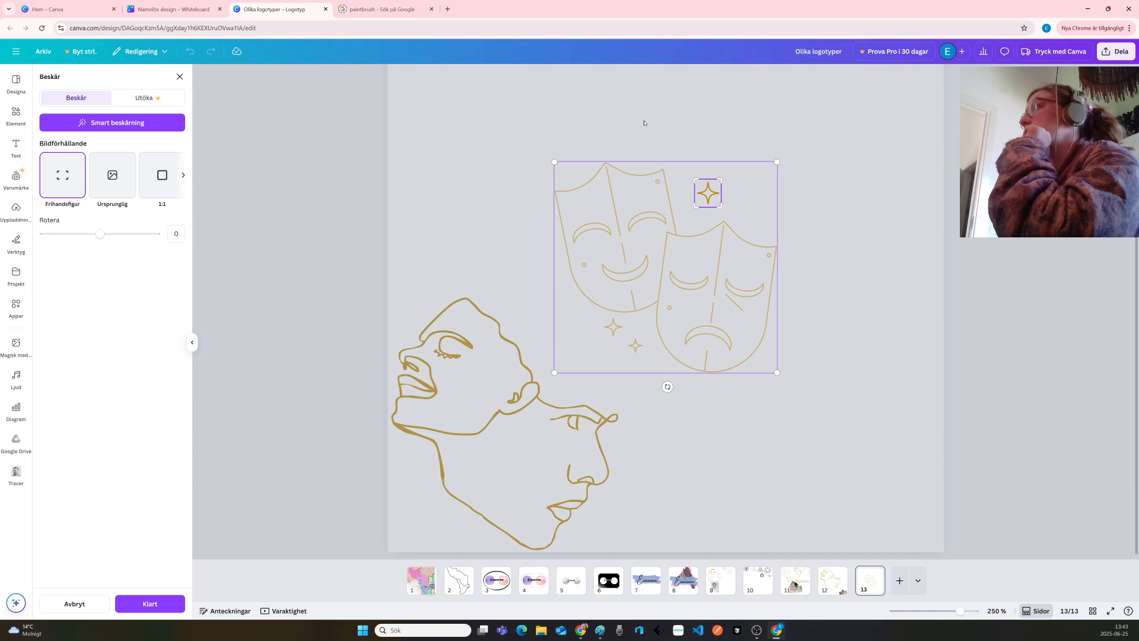
{"action": "left_click", "coordinate": [577, 130]}
Move the cropped sparkle beside the back of the upper face's head and rotate it to about -29°
{"action": "mouse_move", "coordinate": [699, 192]}
{"action": "left_mouse_down"}
{"action": "mouse_move", "coordinate": [538, 316]}
{"action": "mouse_move", "coordinate": [503, 307]}
{"action": "mouse_move", "coordinate": [515, 343]}
{"action": "mouse_move", "coordinate": [532, 344]}
{"action": "mouse_move", "coordinate": [506, 344]}
{"action": "left_mouse_up"}
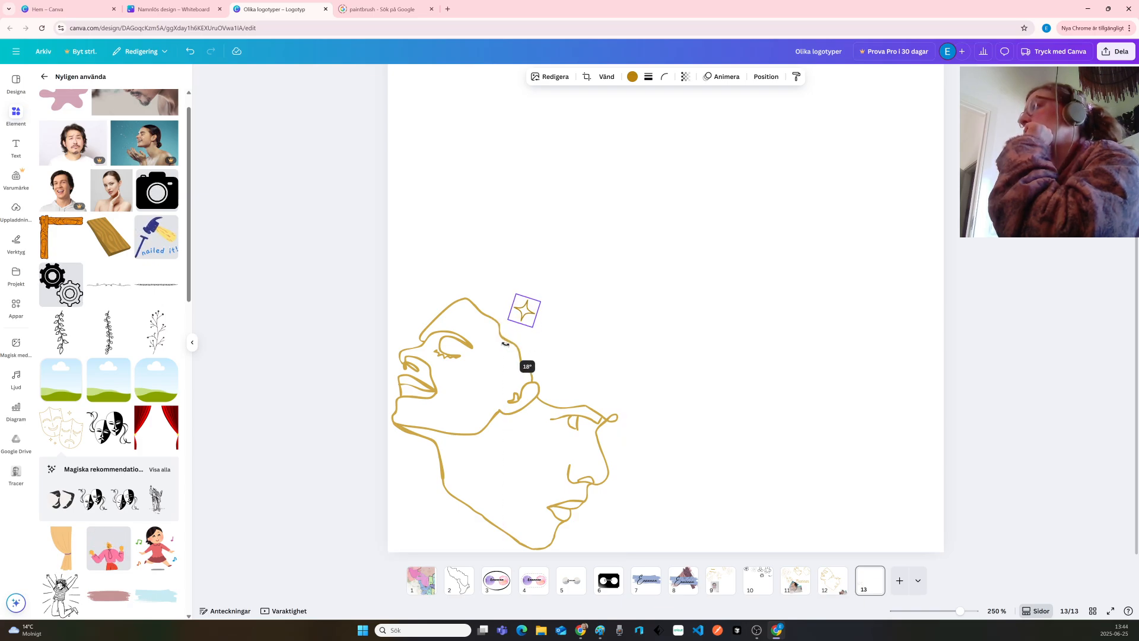
{"action": "left_click_drag", "start_coordinate": [505, 342], "coordinate": [532, 346]}
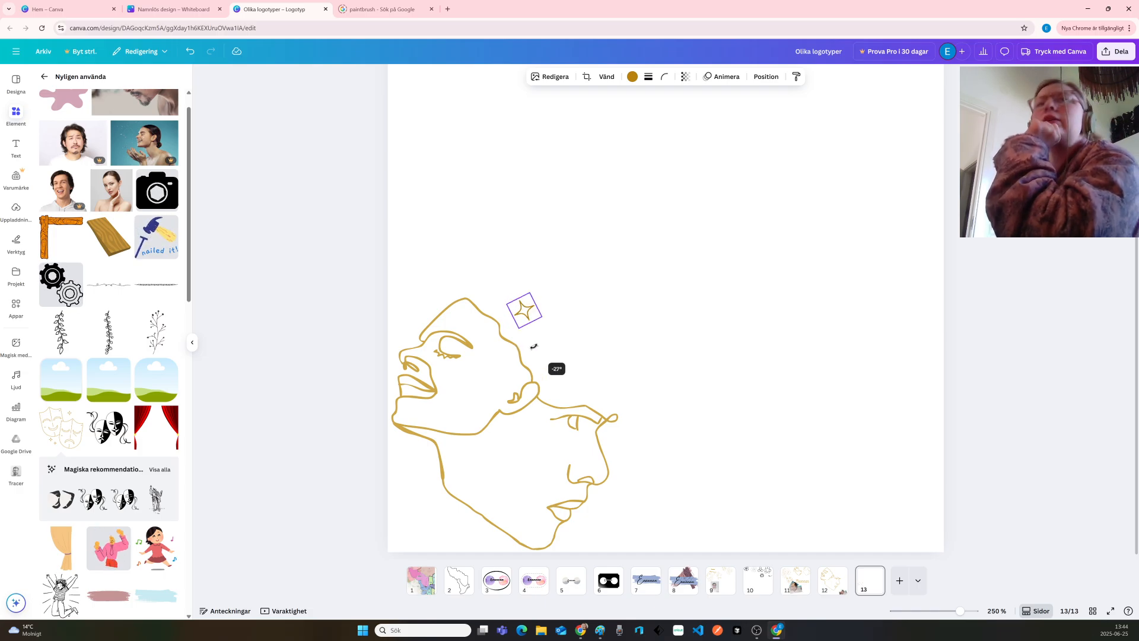
{"action": "left_click_drag", "start_coordinate": [534, 346], "coordinate": [535, 346]}
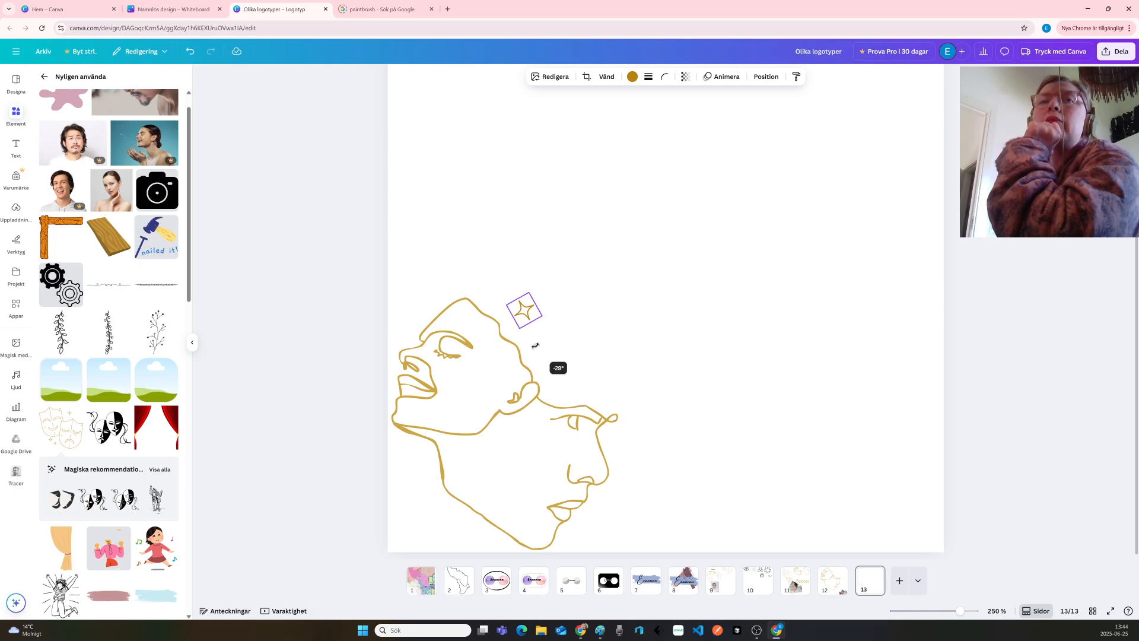
{"action": "left_click_drag", "start_coordinate": [534, 345], "coordinate": [534, 346]}
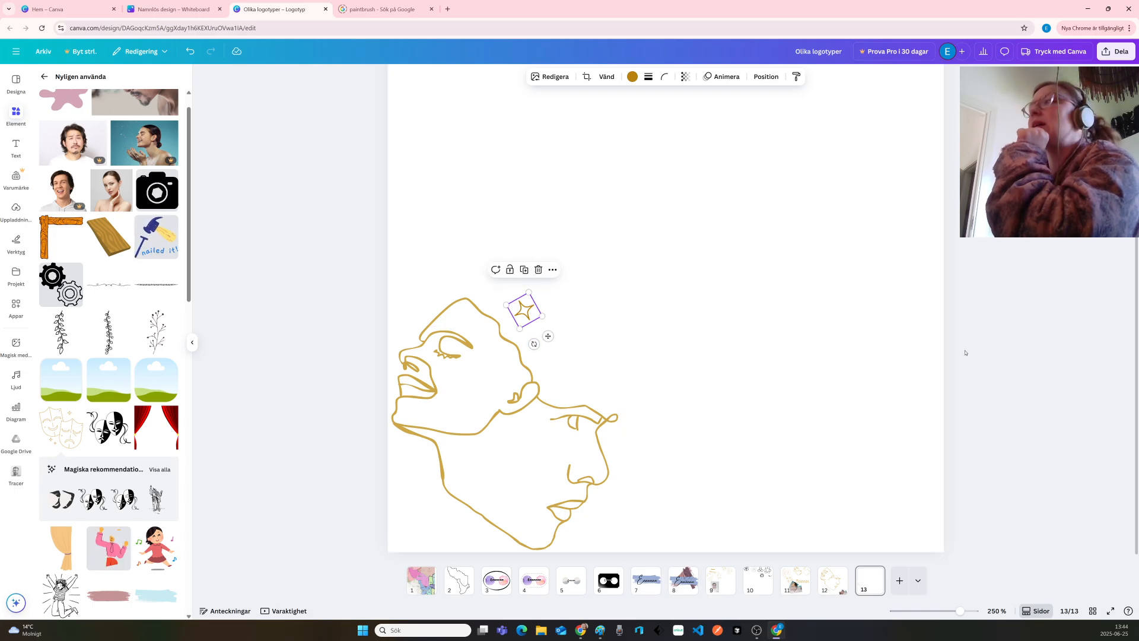
Duplicate the tilted sparkle five times to form a diagonal row of six between the two faces
{"action": "key", "text": "ctrl+d"}
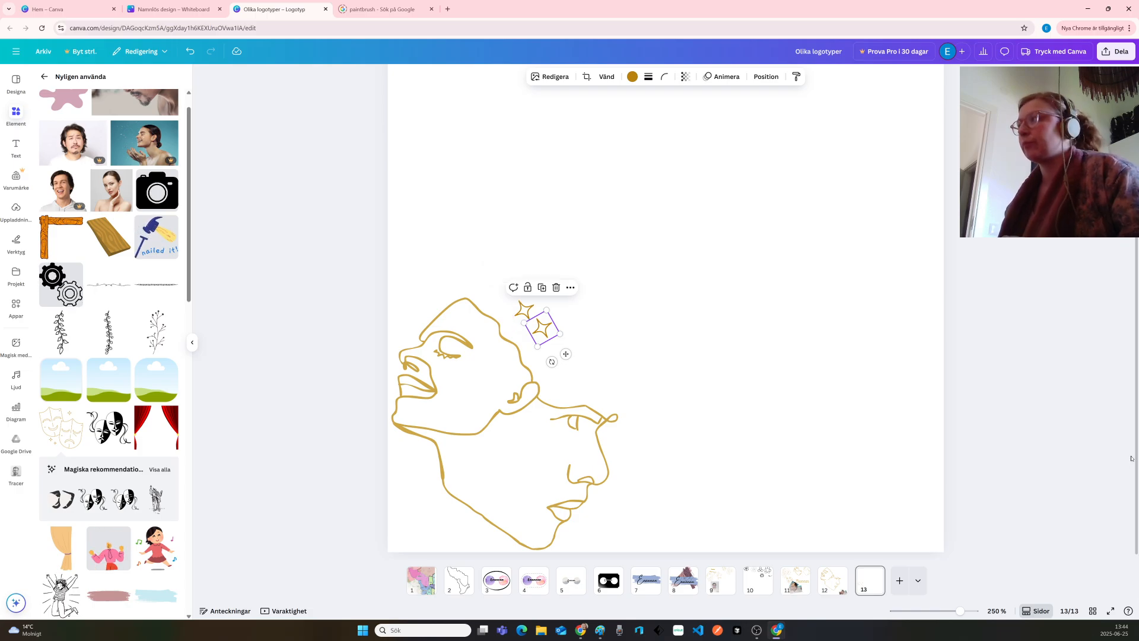
{"action": "key", "text": "ctrl+d"}
{"action": "key", "text": "ctrl+d"}
{"action": "key", "text": "ctrl+d"}
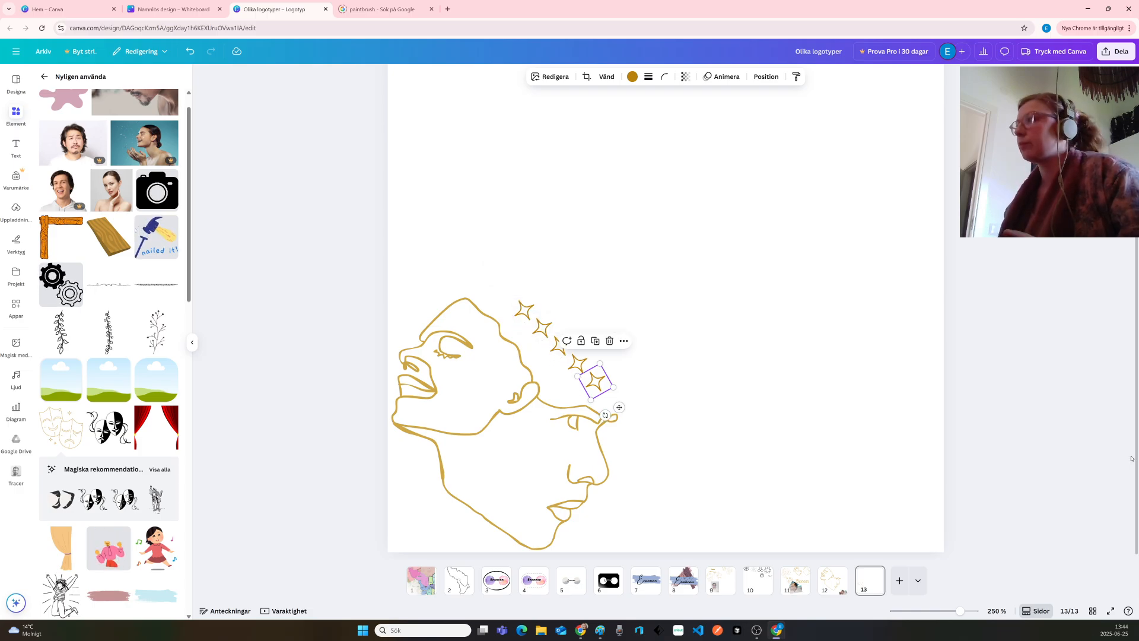
{"action": "key", "text": "ctrl+d"}
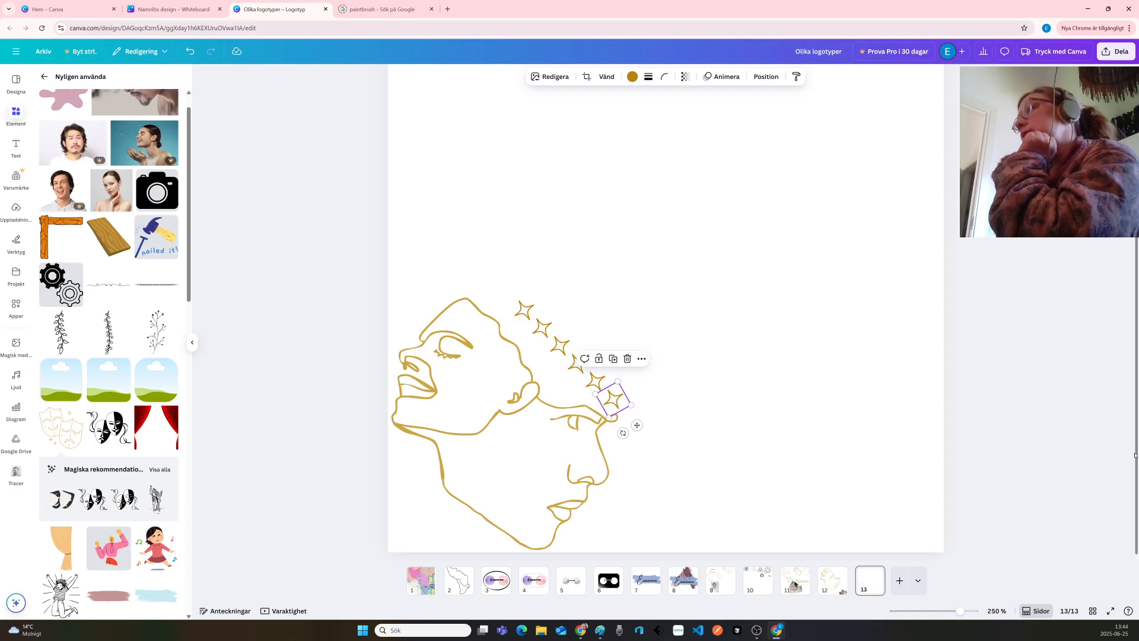
{"action": "left_click", "coordinate": [673, 303]}
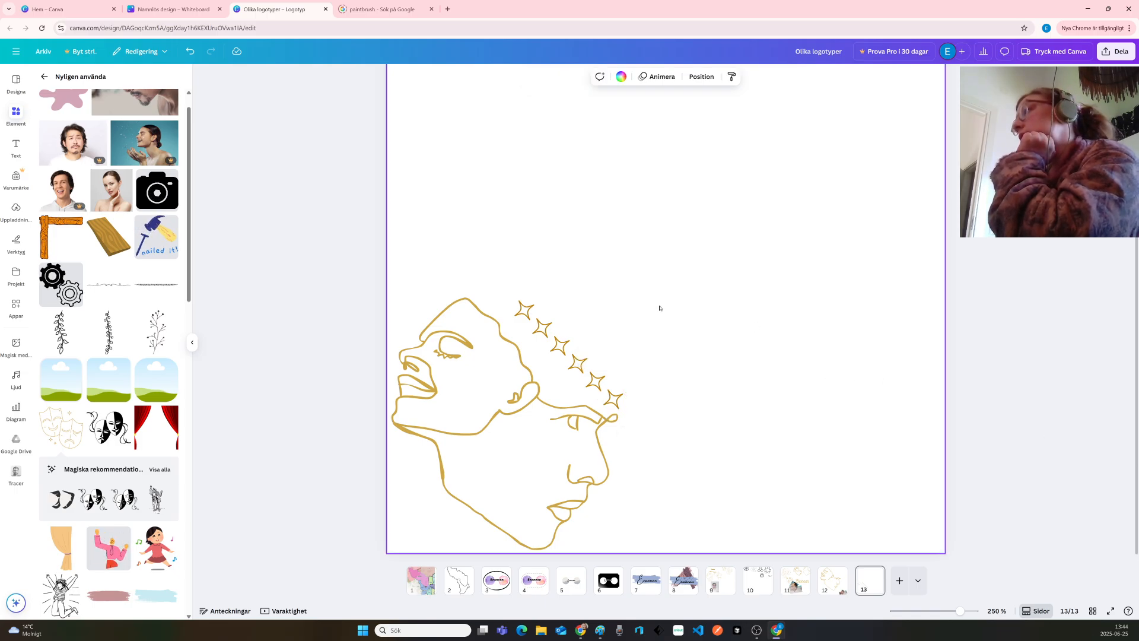
Shrink the second sparkle to about 13 × 13 and the third slightly, and cluster both beside the first sparkle
{"action": "left_click", "coordinate": [542, 327]}
{"action": "left_click_drag", "start_coordinate": [542, 327], "coordinate": [570, 311]}
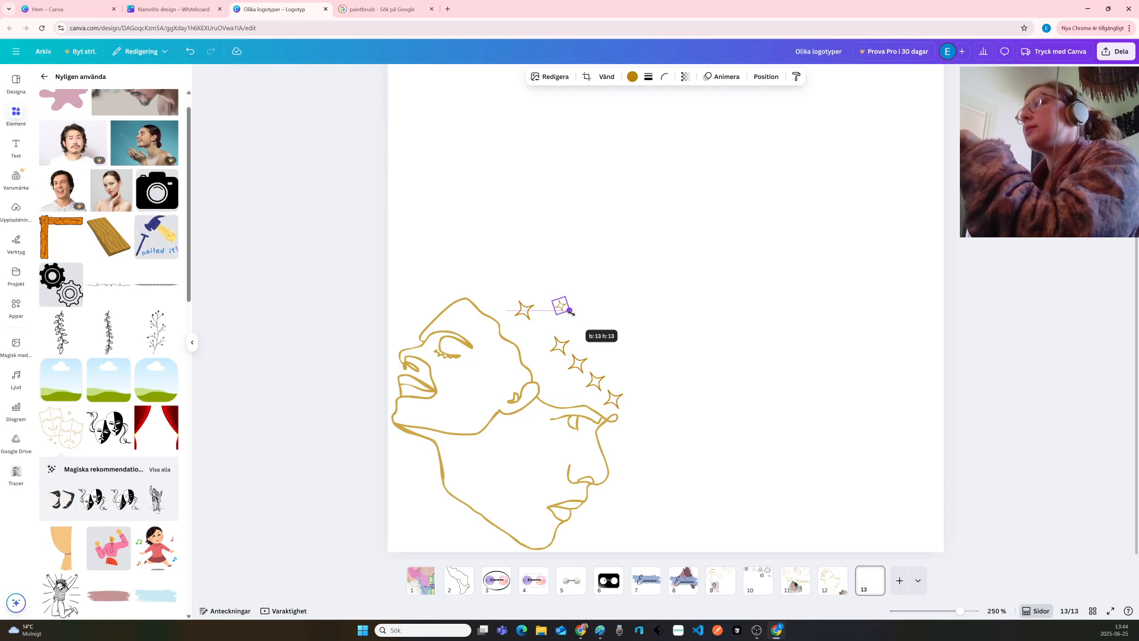
{"action": "left_click_drag", "start_coordinate": [571, 312], "coordinate": [571, 312]}
{"action": "left_click", "coordinate": [654, 324]}
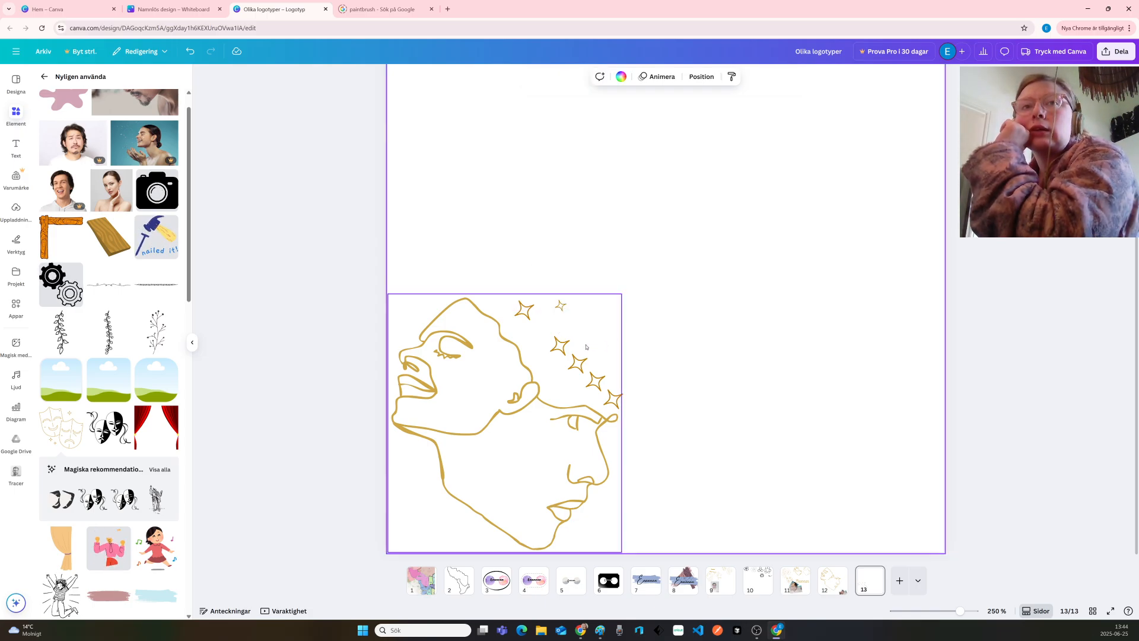
{"action": "left_click", "coordinate": [563, 352]}
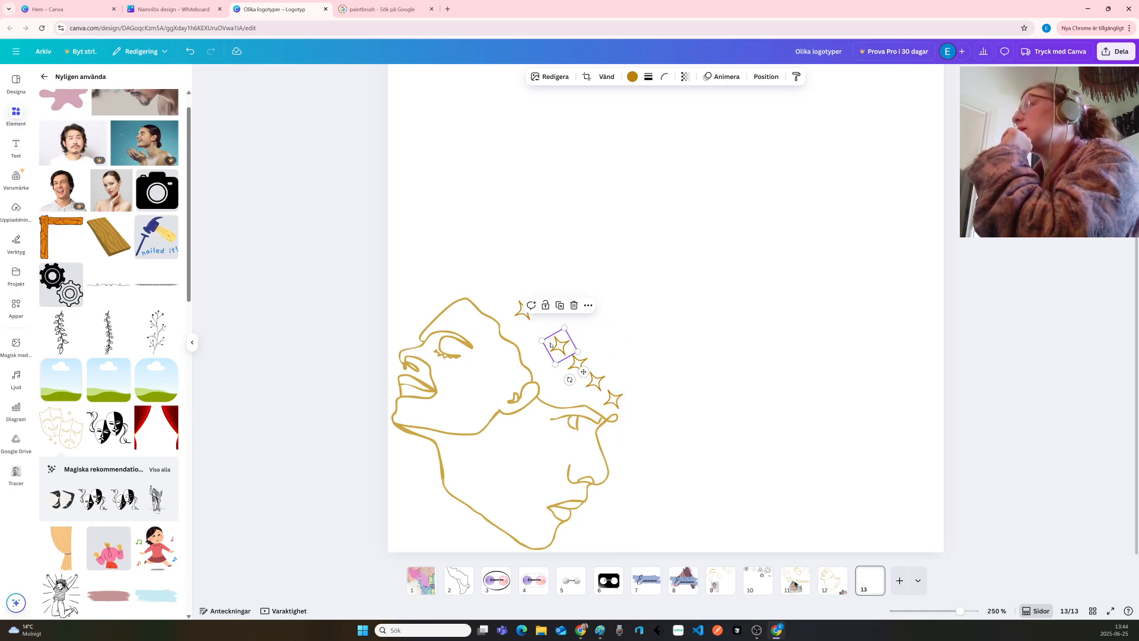
{"action": "mouse_move", "coordinate": [564, 327]}
{"action": "left_mouse_down"}
{"action": "mouse_move", "coordinate": [562, 337]}
{"action": "mouse_move", "coordinate": [548, 324]}
{"action": "left_mouse_up"}
{"action": "left_click", "coordinate": [627, 243]}
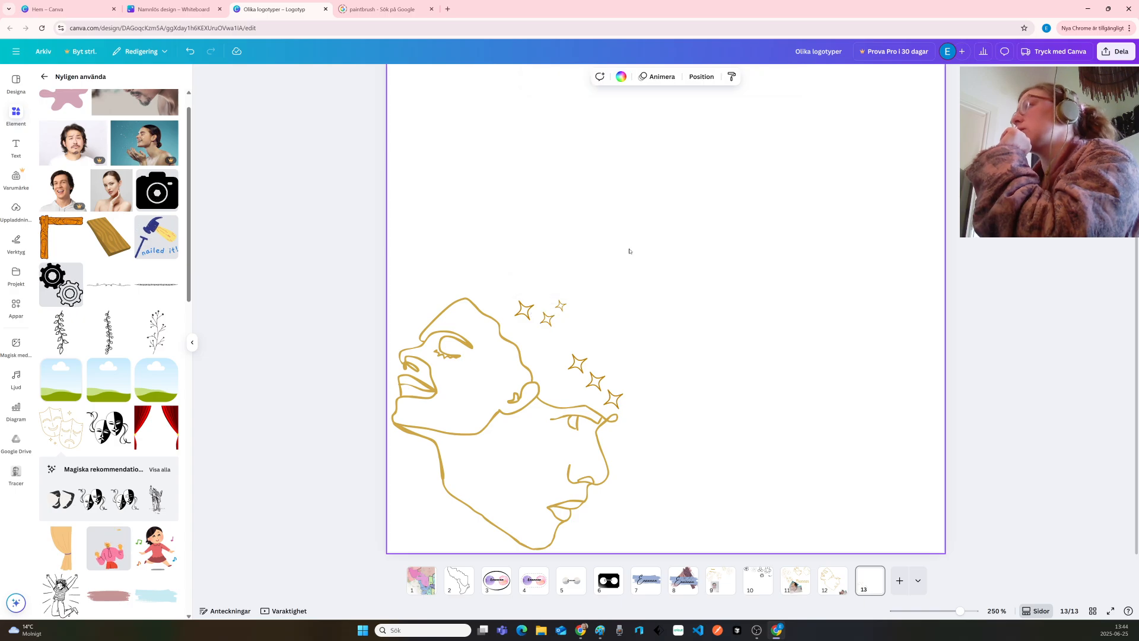
Enlarge the fourth sparkle and place it behind the upper head, with the last two shrunk and grouped just below it
{"action": "mouse_move", "coordinate": [579, 368]}
{"action": "left_mouse_down"}
{"action": "mouse_move", "coordinate": [536, 347]}
{"action": "mouse_move", "coordinate": [563, 355]}
{"action": "left_mouse_up"}
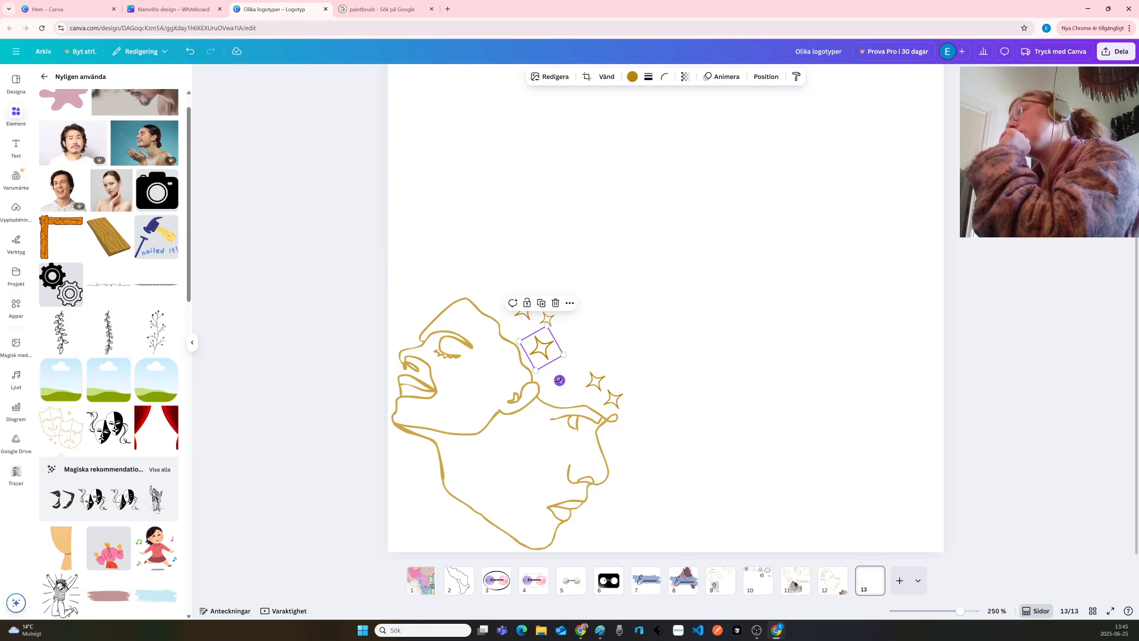
{"action": "left_click_drag", "start_coordinate": [560, 381], "coordinate": [523, 360]}
{"action": "left_click", "coordinate": [679, 331]}
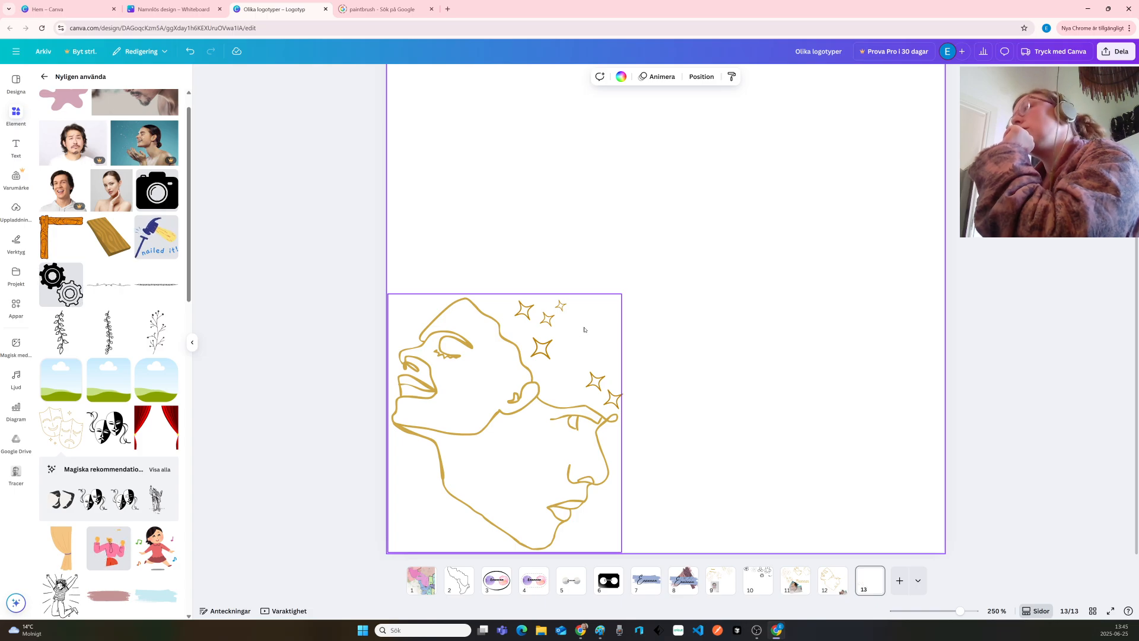
{"action": "left_click", "coordinate": [596, 381]}
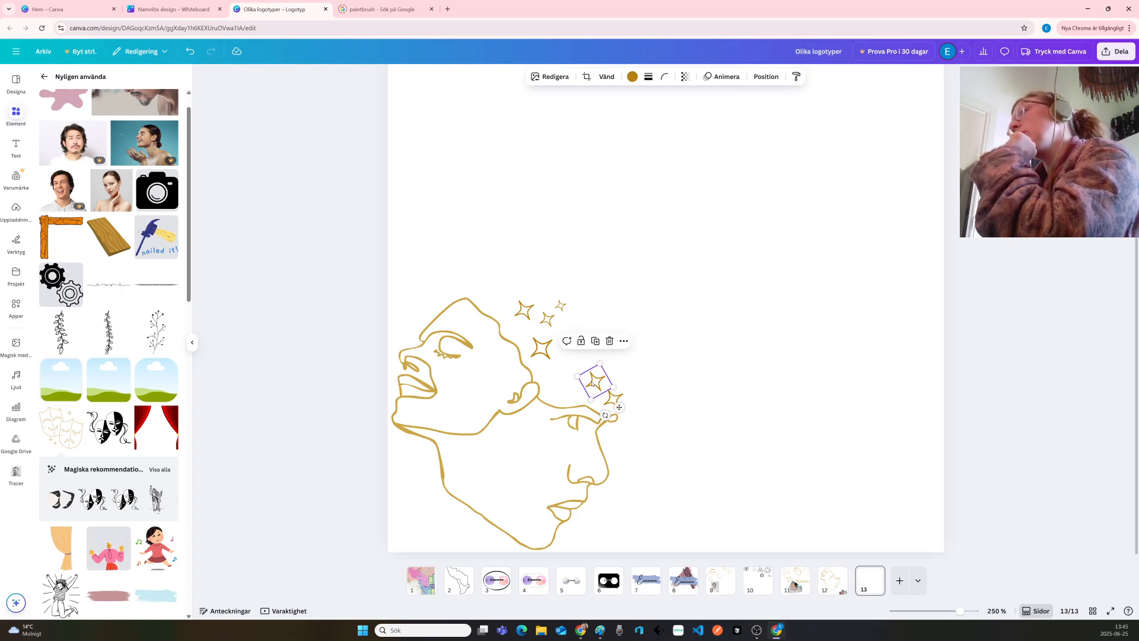
{"action": "left_click_drag", "start_coordinate": [596, 382], "coordinate": [566, 359]}
{"action": "left_click", "coordinate": [605, 395]}
{"action": "left_click", "coordinate": [632, 366]}
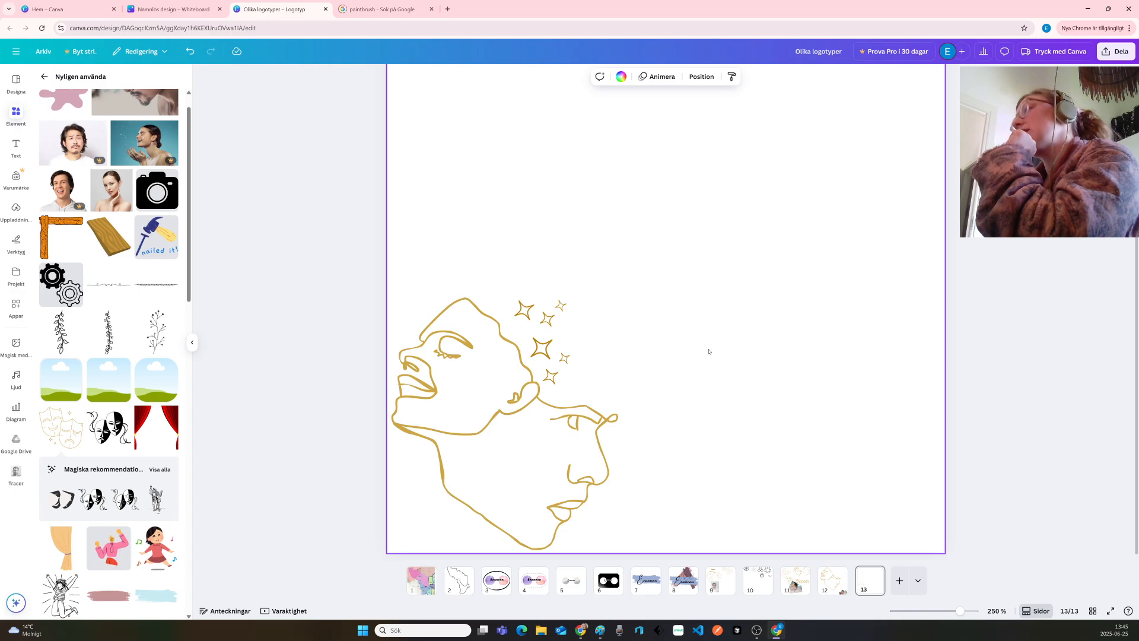
Add a seventh, smaller sparkle copy amid the cluster and shift the lowest sparkle slightly toward the lower face's forehead
{"action": "left_click", "coordinate": [562, 304]}
{"action": "left_click_drag", "start_coordinate": [561, 305], "coordinate": [573, 335]}
{"action": "left_click", "coordinate": [637, 302]}
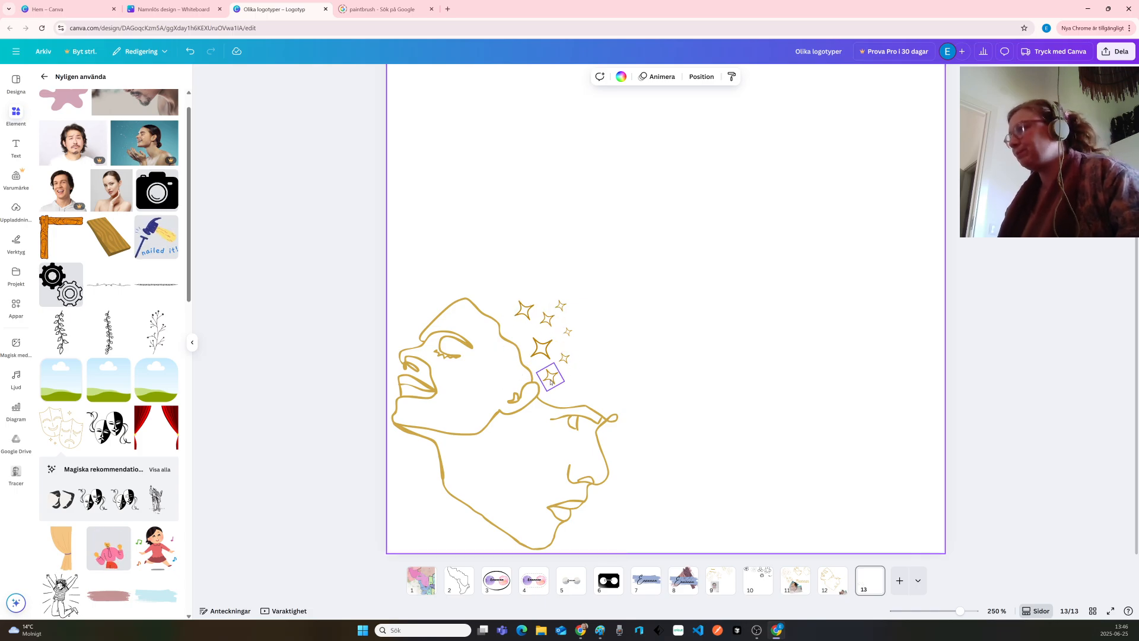
{"action": "left_click_drag", "start_coordinate": [551, 379], "coordinate": [561, 388]}
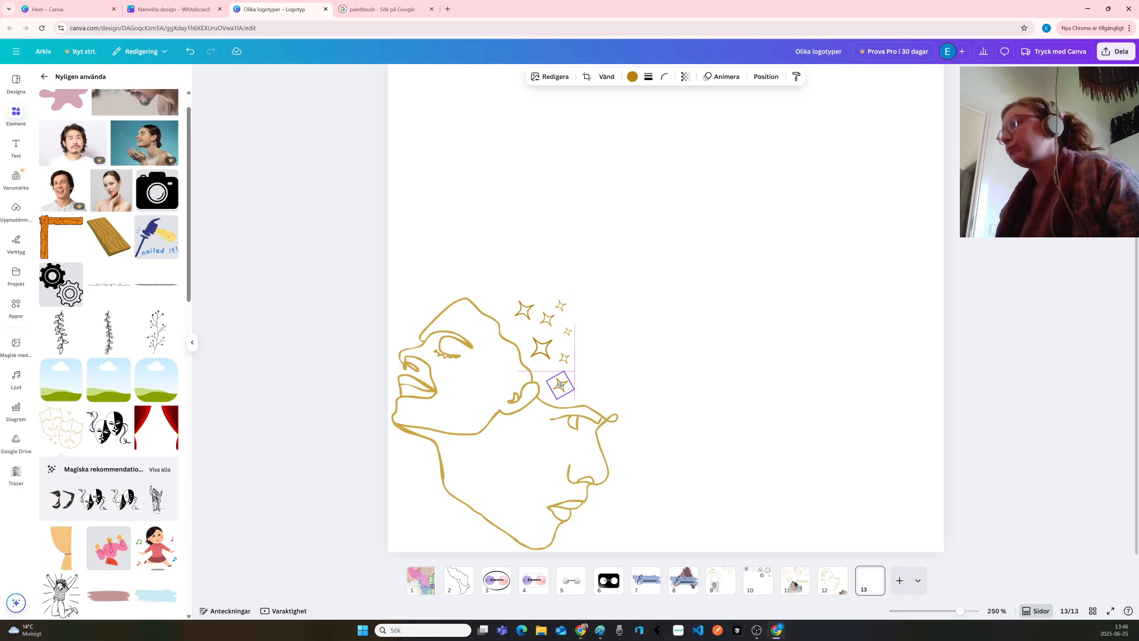
{"action": "left_click", "coordinate": [675, 319]}
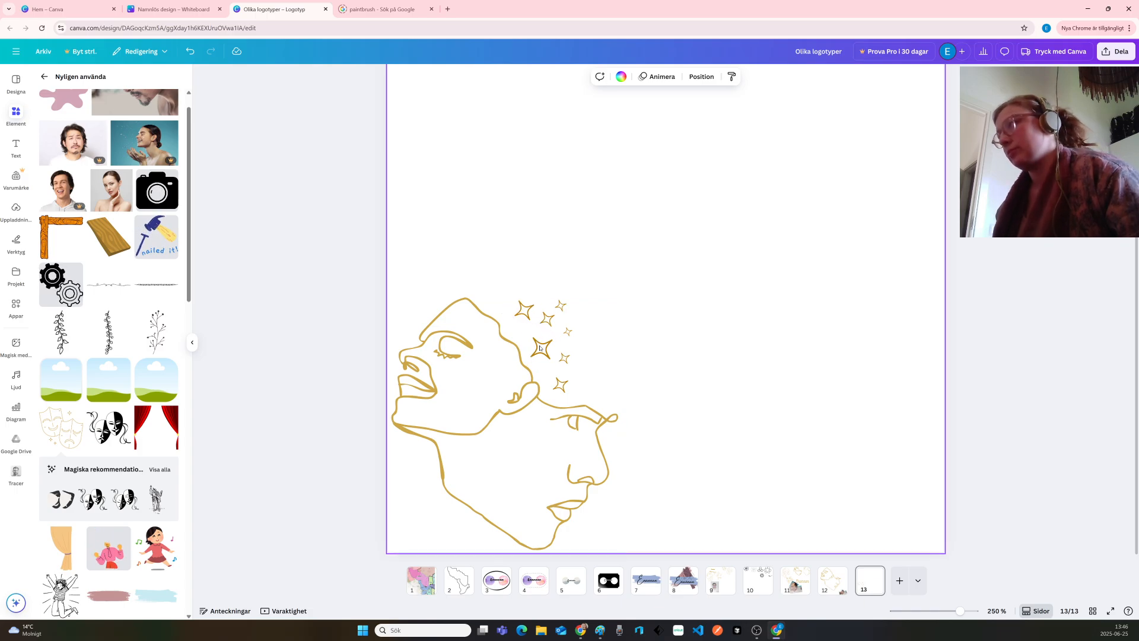
Rearrange the sparkles into a looser cluster, with the smallest near the lower forehead and the upper ones spread along the head
{"action": "left_click_drag", "start_coordinate": [538, 341], "coordinate": [581, 370]}
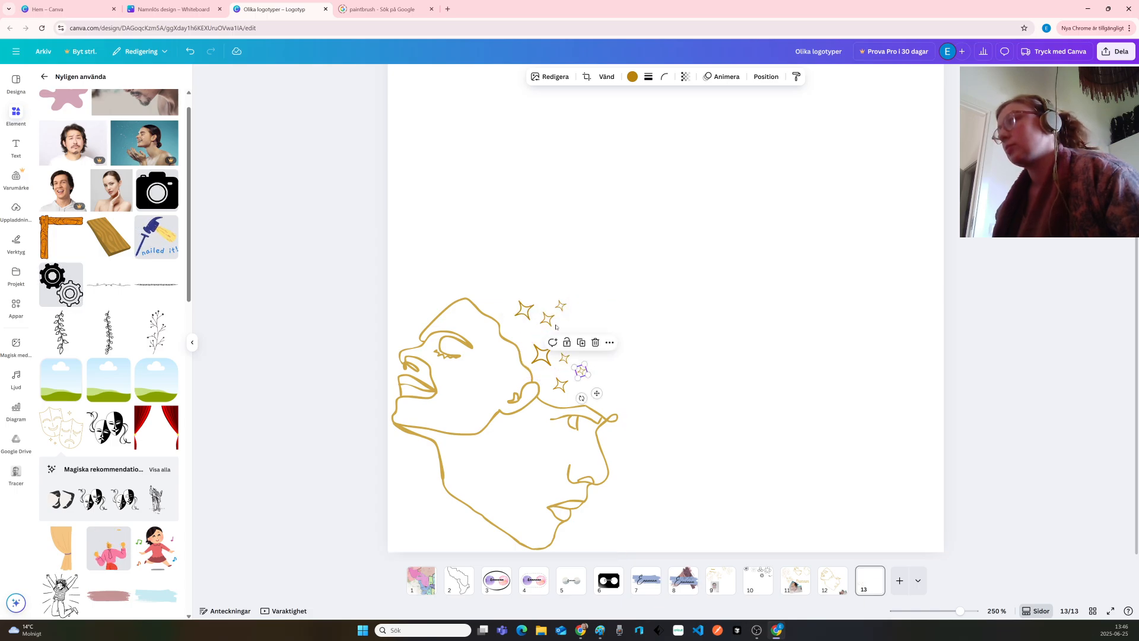
{"action": "left_click_drag", "start_coordinate": [547, 321], "coordinate": [577, 334]}
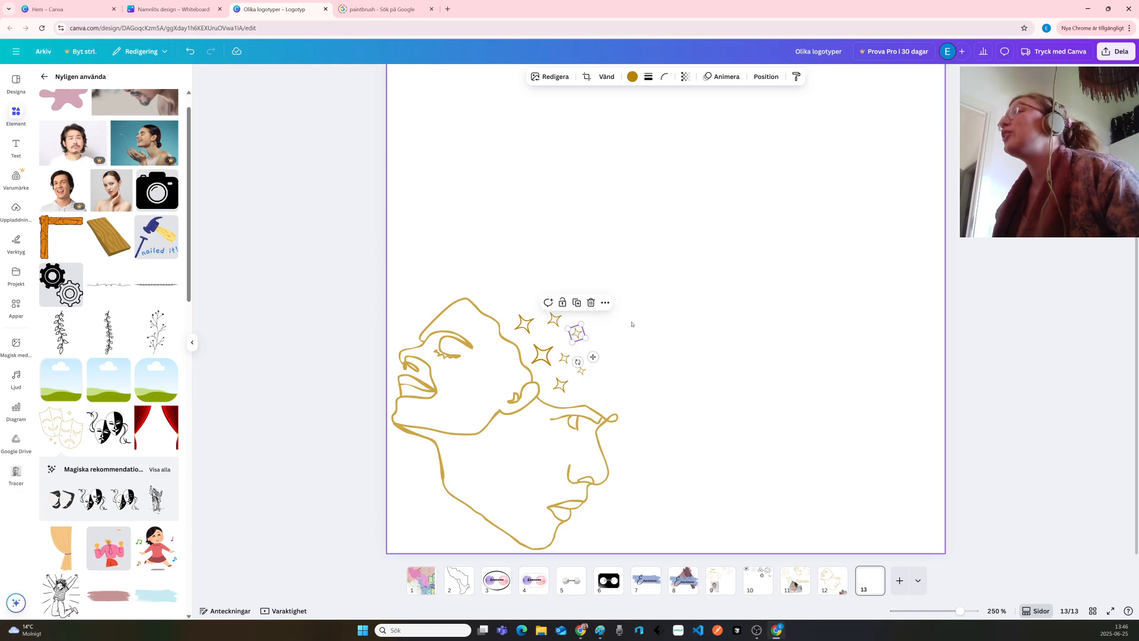
{"action": "left_click", "coordinate": [723, 340]}
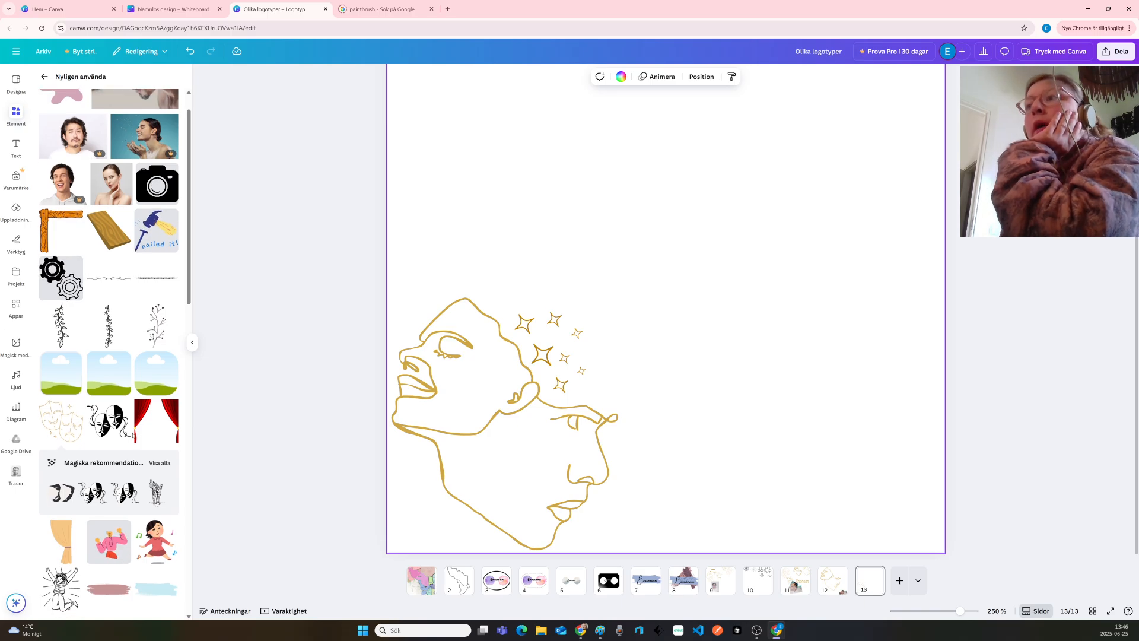
Add the pink and purple watercolour brush stroke from the recently used elements, then shrink it and tilt it diagonally
{"action": "scroll", "coordinate": [89, 296], "scroll_direction": "down", "scroll_amount": 5}
{"action": "scroll", "coordinate": [111, 380], "scroll_direction": "down", "scroll_amount": 5}
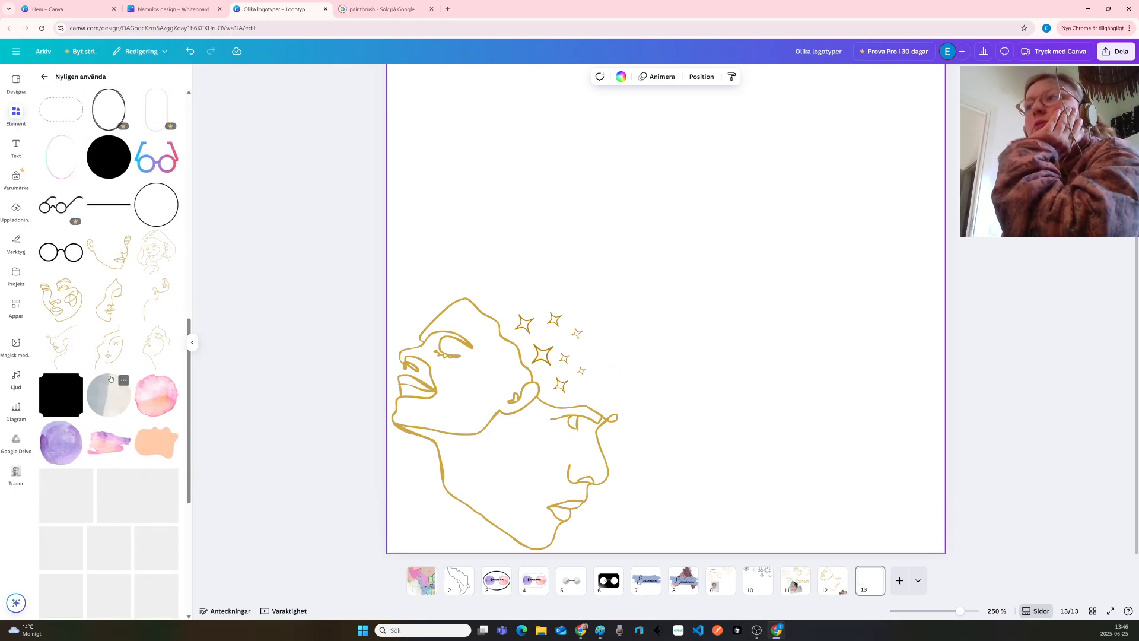
{"action": "scroll", "coordinate": [110, 378], "scroll_direction": "down", "scroll_amount": 2}
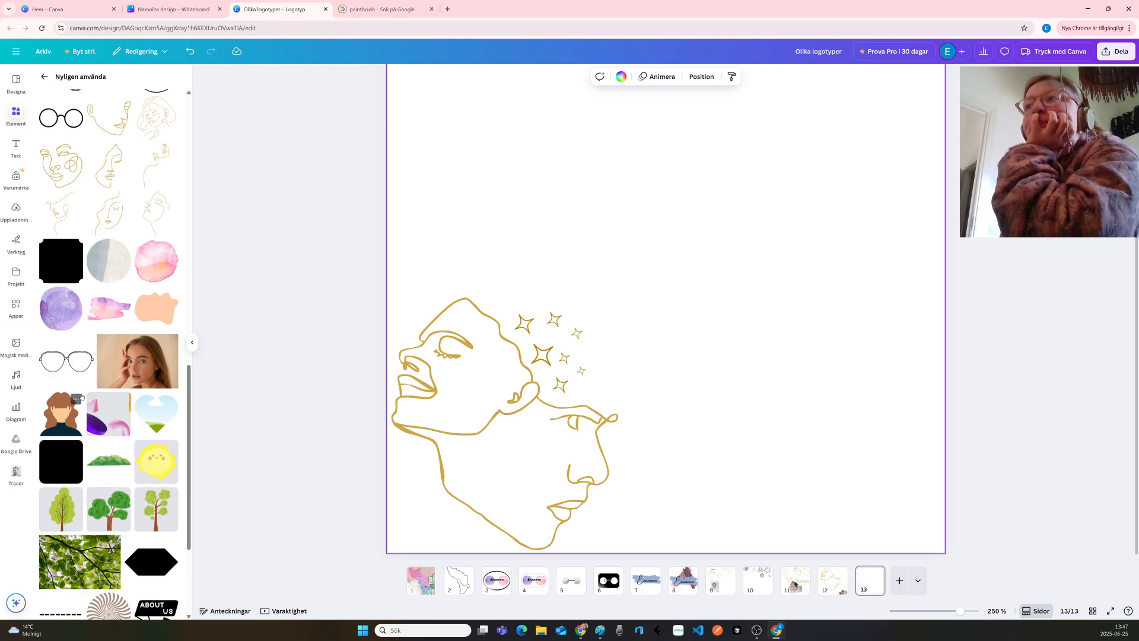
{"action": "scroll", "coordinate": [81, 396], "scroll_direction": "down", "scroll_amount": 3}
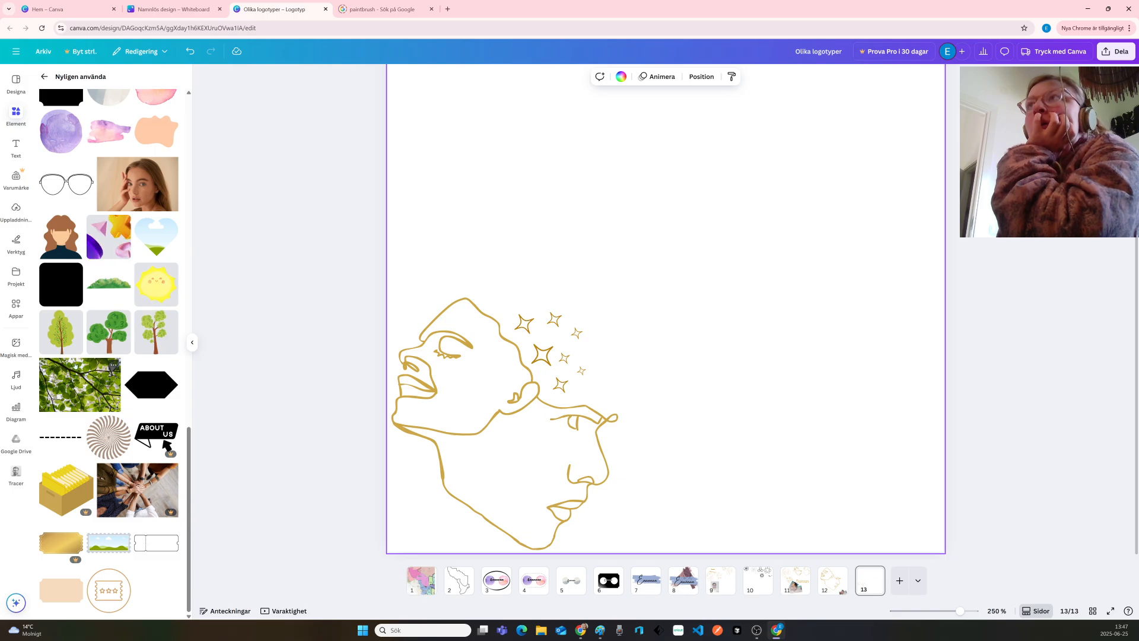
{"action": "scroll", "coordinate": [81, 396], "scroll_direction": "up", "scroll_amount": 2}
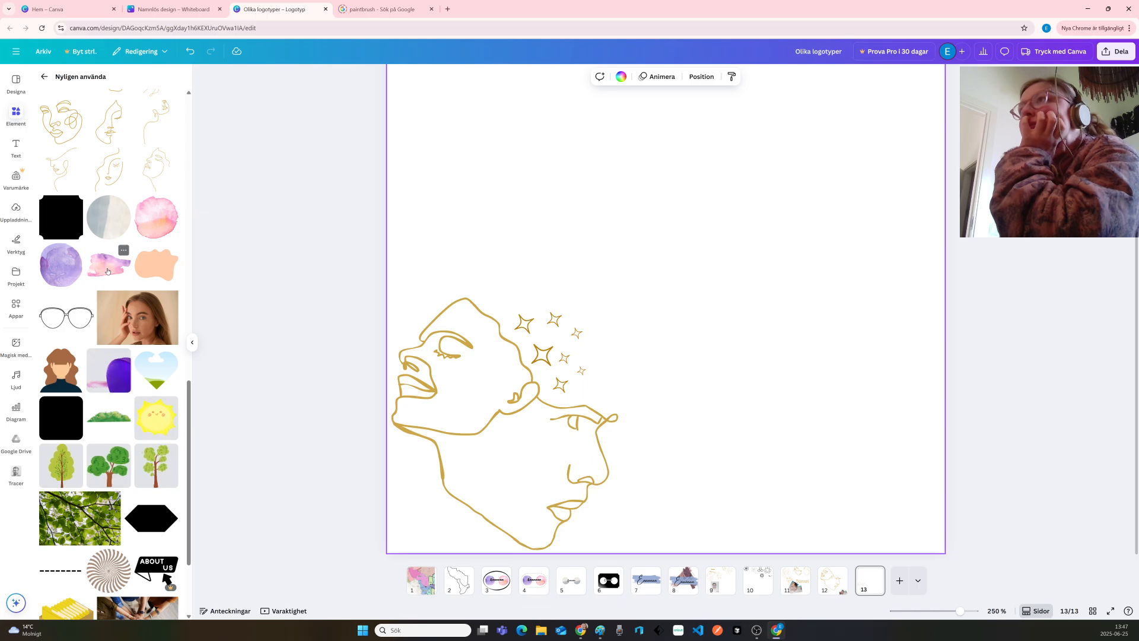
{"action": "left_click", "coordinate": [108, 271]}
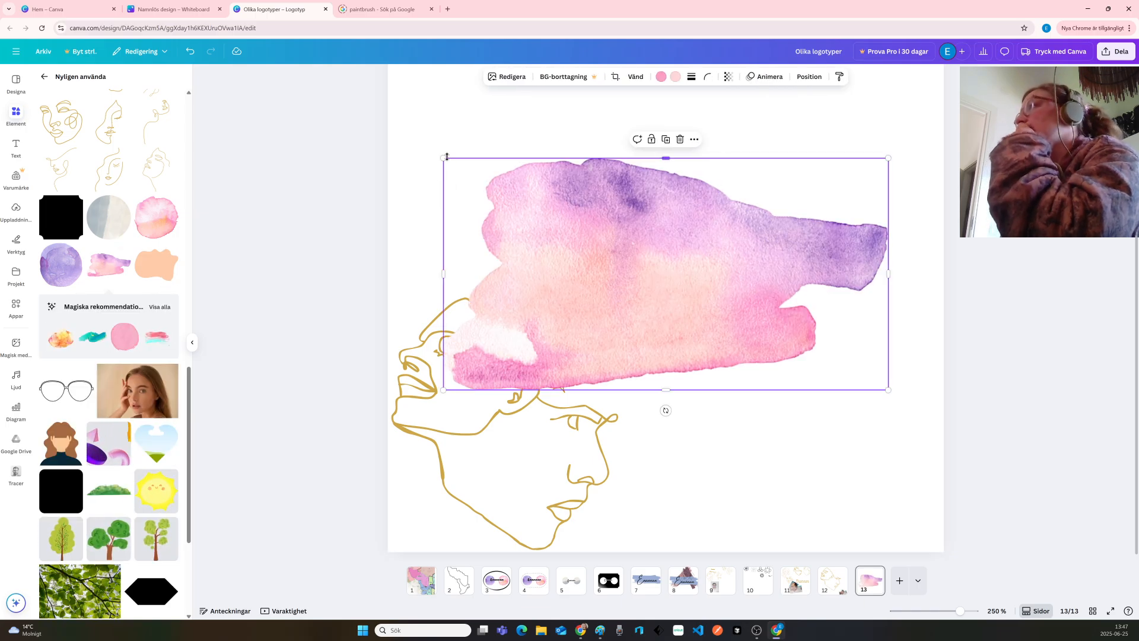
{"action": "mouse_move", "coordinate": [446, 156]}
{"action": "left_mouse_down"}
{"action": "mouse_move", "coordinate": [772, 329]}
{"action": "mouse_move", "coordinate": [642, 292]}
{"action": "left_mouse_up"}
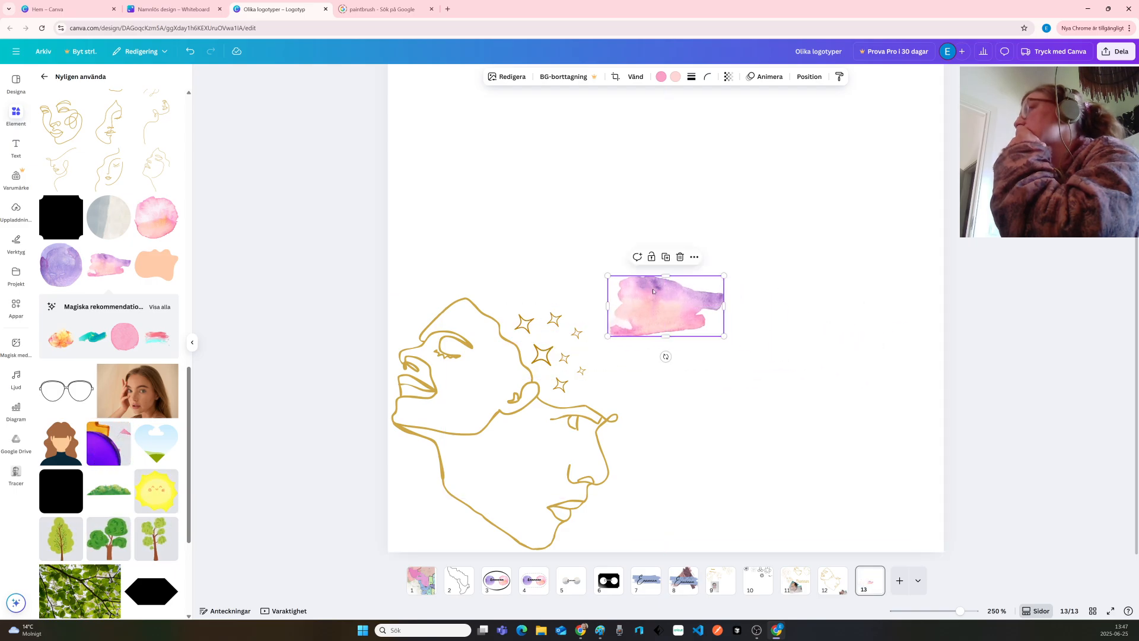
{"action": "mouse_move", "coordinate": [666, 356]}
{"action": "left_mouse_down"}
{"action": "mouse_move", "coordinate": [712, 371]}
{"action": "mouse_move", "coordinate": [659, 245]}
{"action": "mouse_move", "coordinate": [691, 274]}
{"action": "left_mouse_up"}
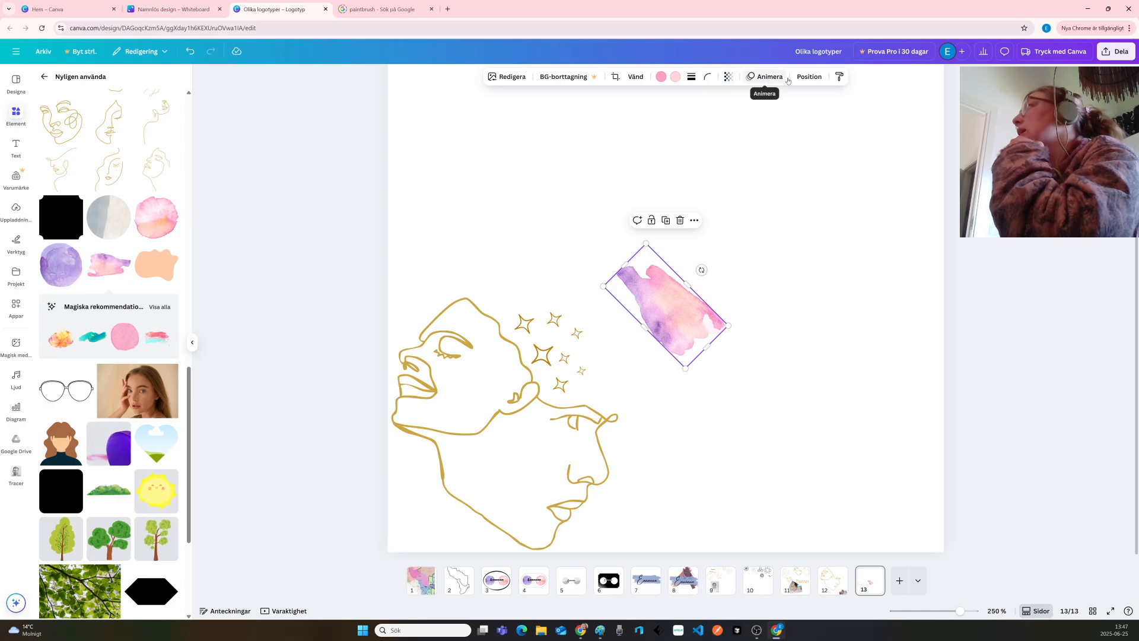
Layer the watercolour stroke beneath the gold faces and sparkles, and place it behind the sparkle cluster
{"action": "left_click", "coordinate": [809, 76]}
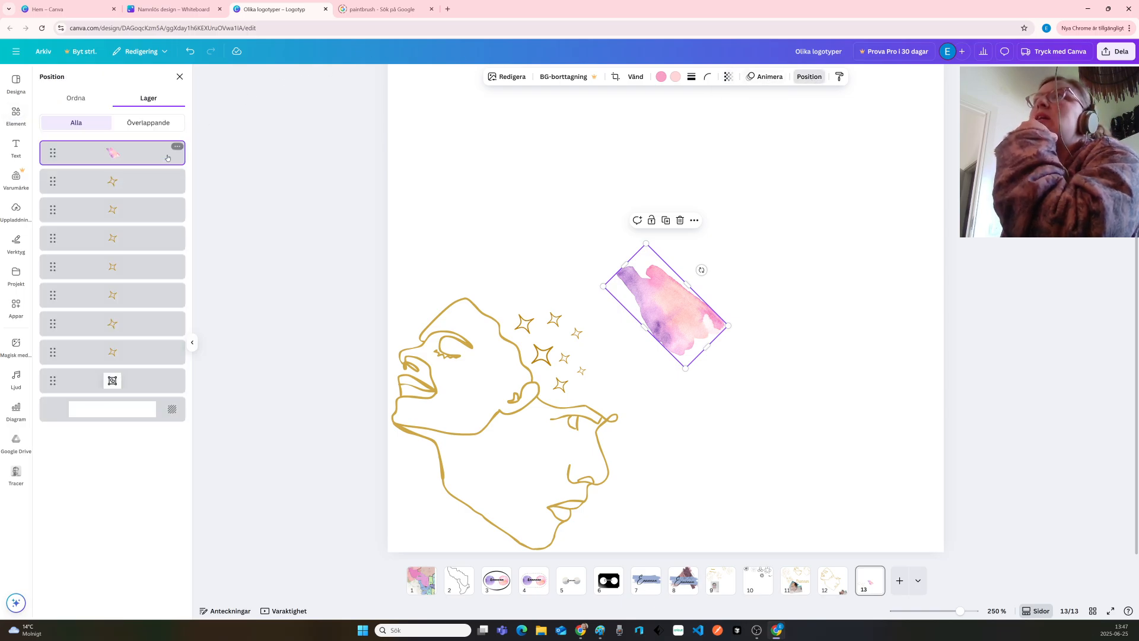
{"action": "left_click_drag", "start_coordinate": [53, 160], "coordinate": [52, 392]}
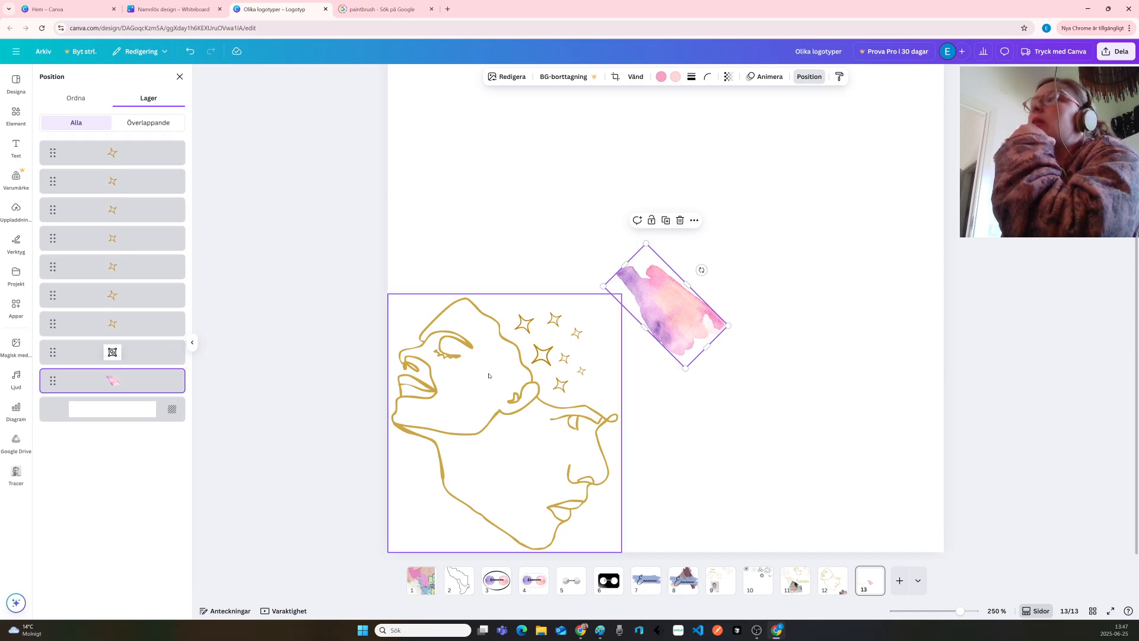
{"action": "left_click_drag", "start_coordinate": [668, 305], "coordinate": [553, 347]}
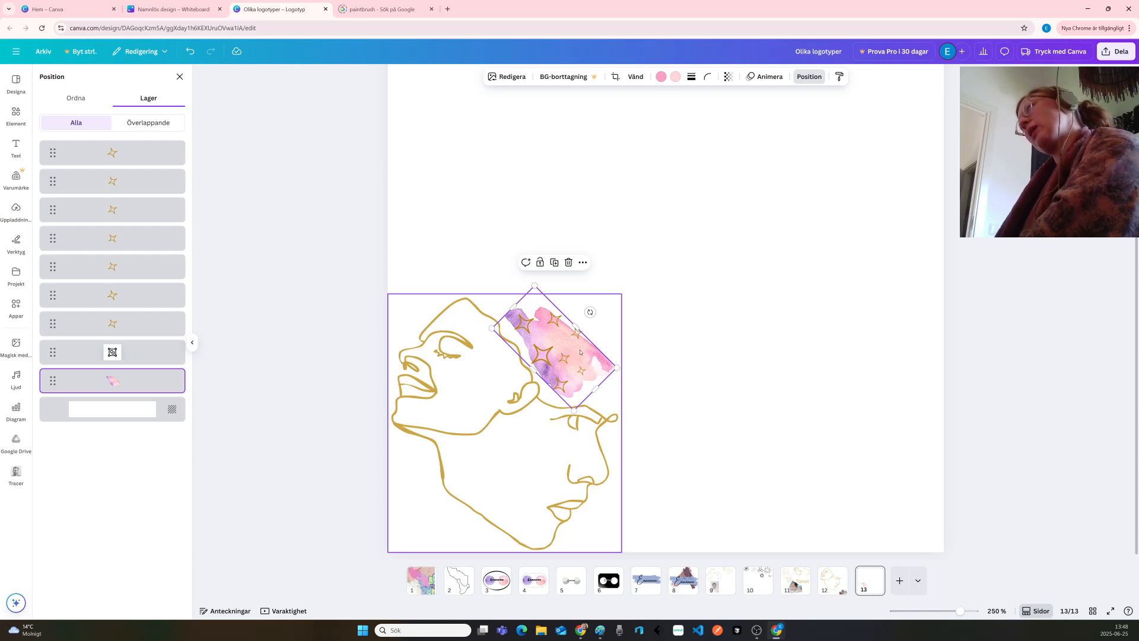
Move the pink and purple stroke clear of the faces and add the pale pink-and-blue watercolour stroke from the recommended graphics
{"action": "left_click_drag", "start_coordinate": [579, 355], "coordinate": [695, 189]}
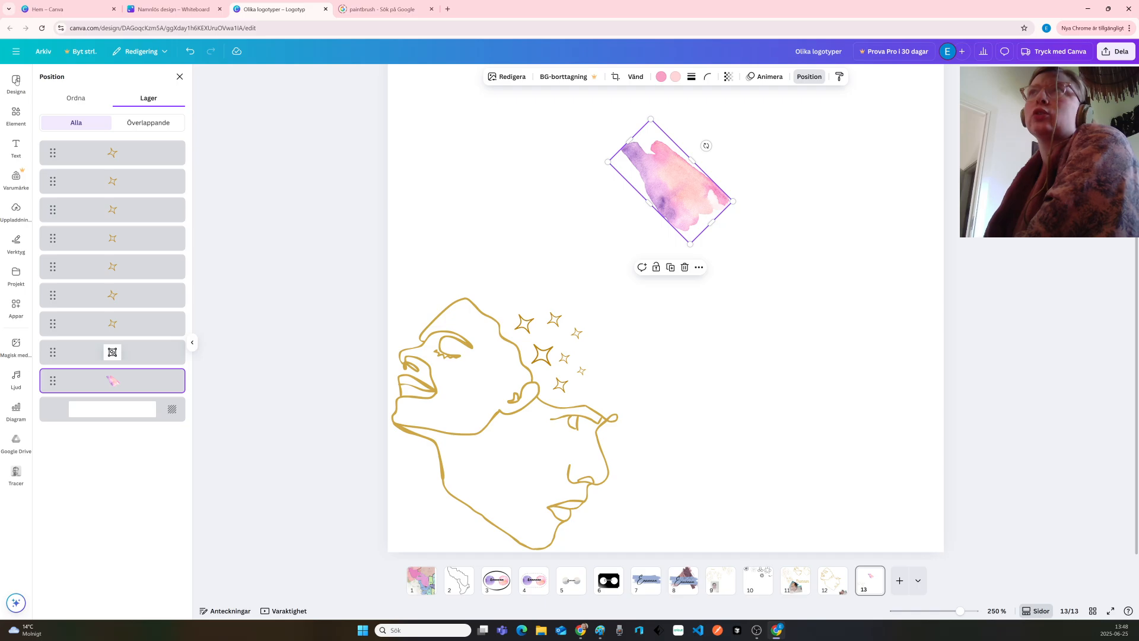
{"action": "left_click", "coordinate": [17, 115]}
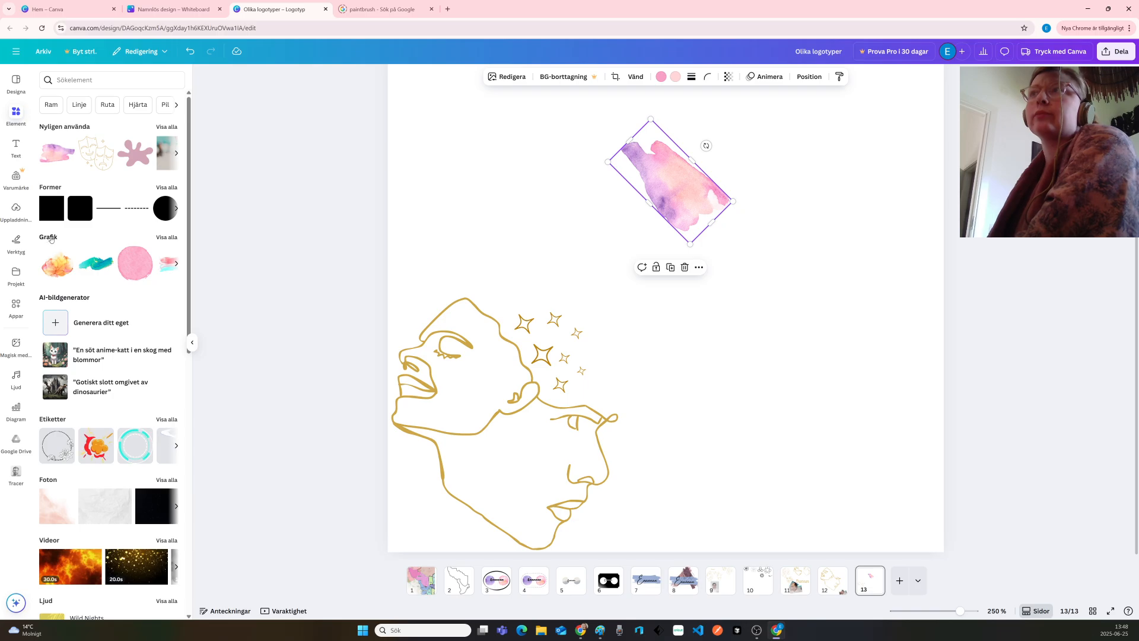
{"action": "left_click", "coordinate": [170, 238]}
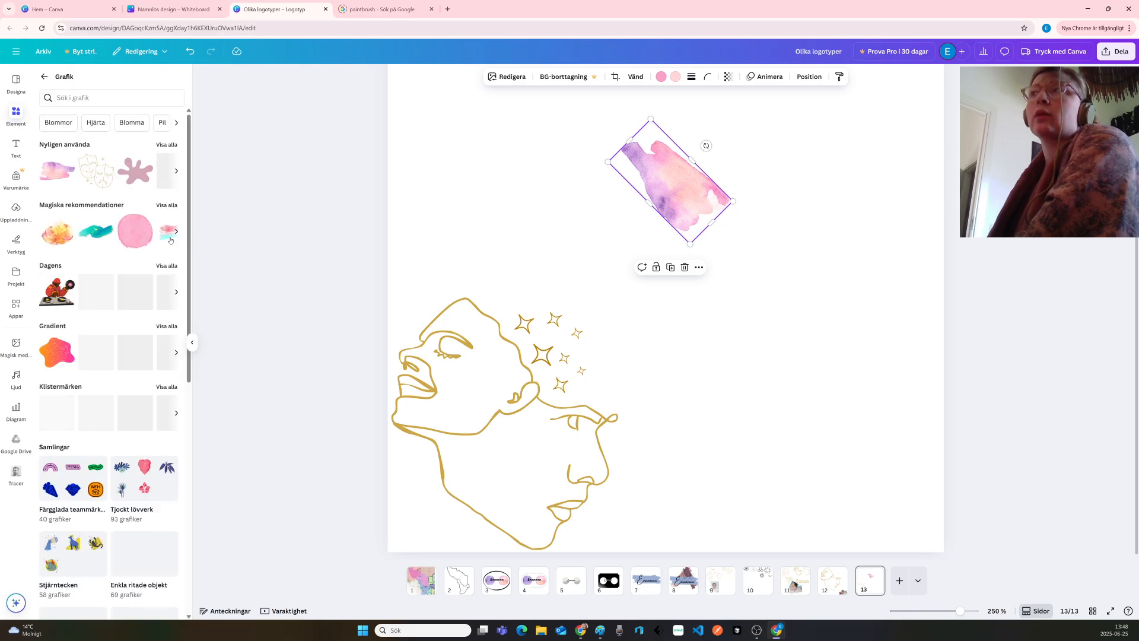
{"action": "left_click", "coordinate": [113, 205]}
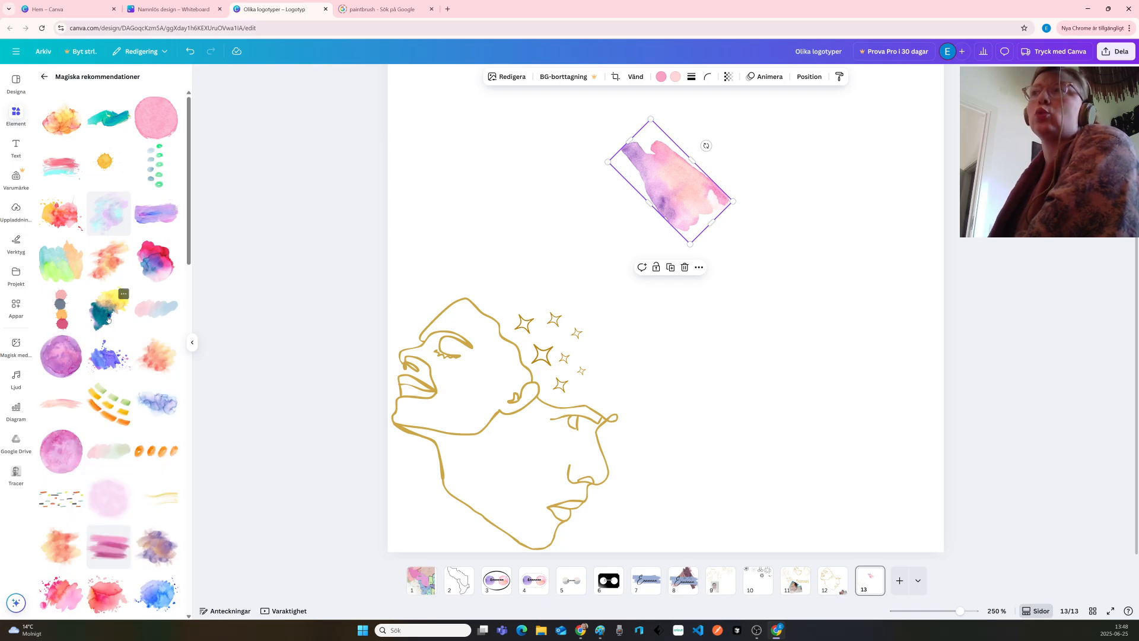
{"action": "left_click", "coordinate": [154, 312]}
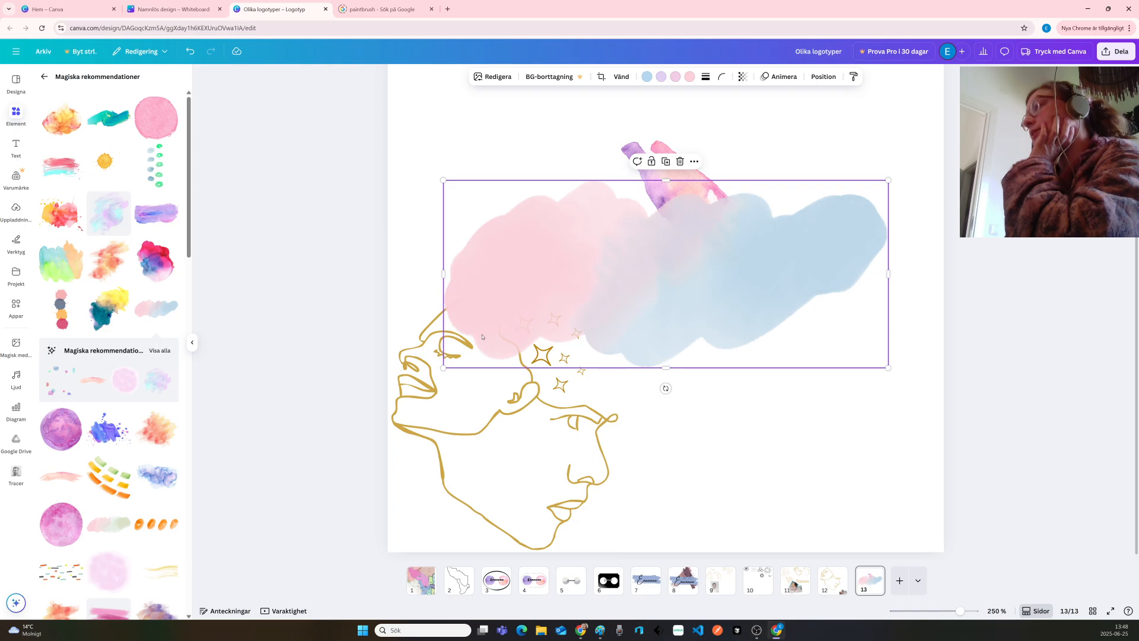
Shift the pink-and-blue stroke aside, tilt it diagonally downward and flip it horizontally so blue leads
{"action": "left_click_drag", "start_coordinate": [718, 317], "coordinate": [779, 336]}
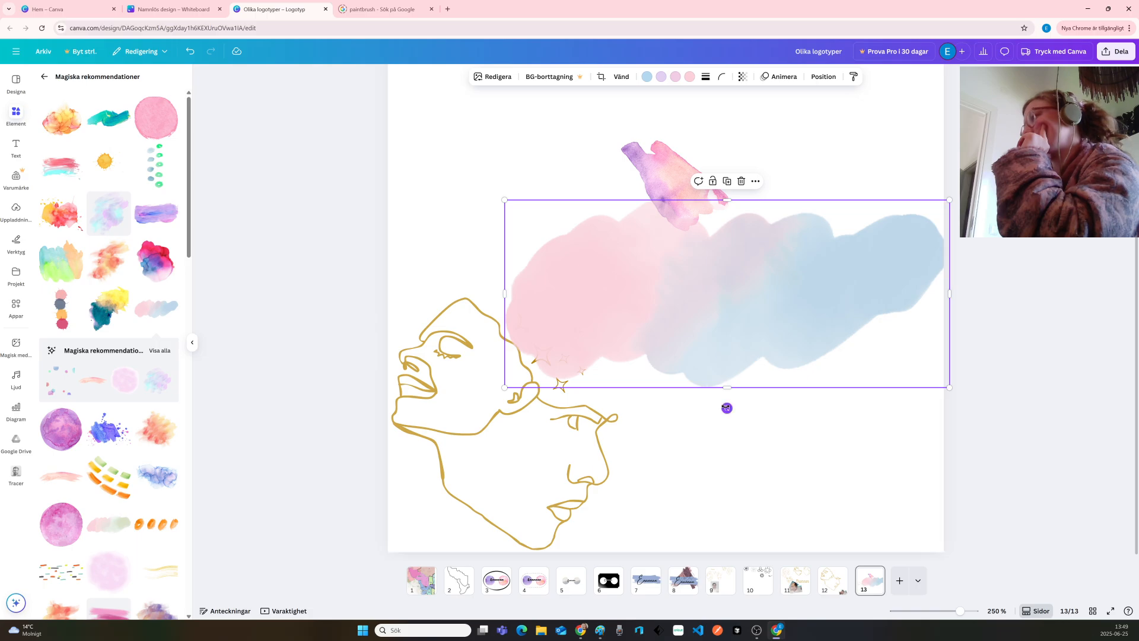
{"action": "left_click_drag", "start_coordinate": [726, 408], "coordinate": [682, 400]}
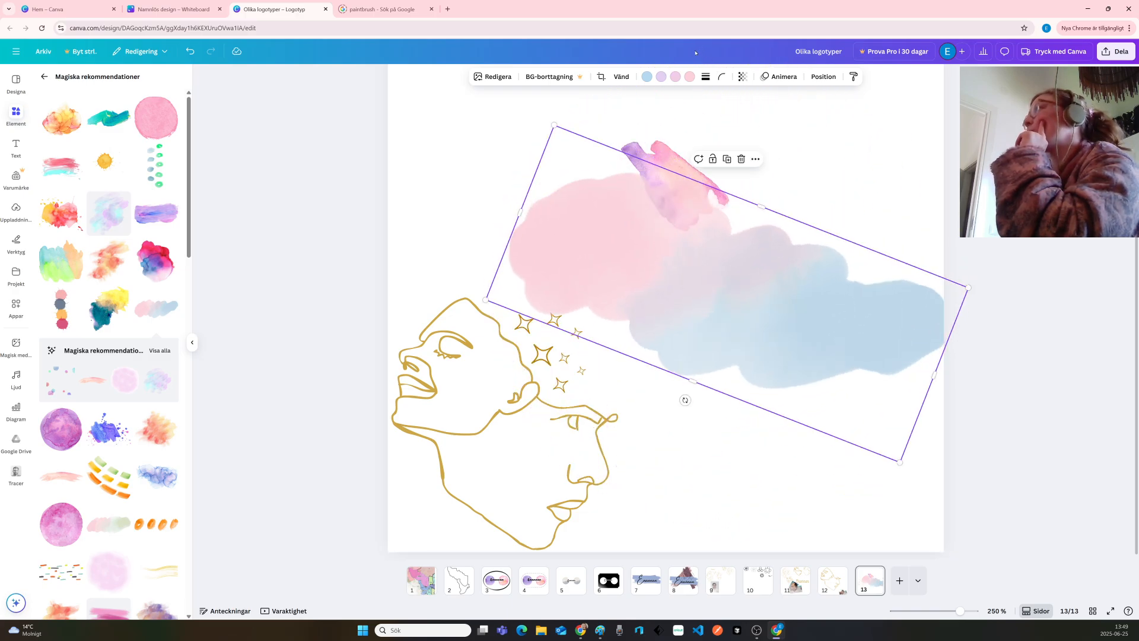
{"action": "left_click", "coordinate": [621, 76]}
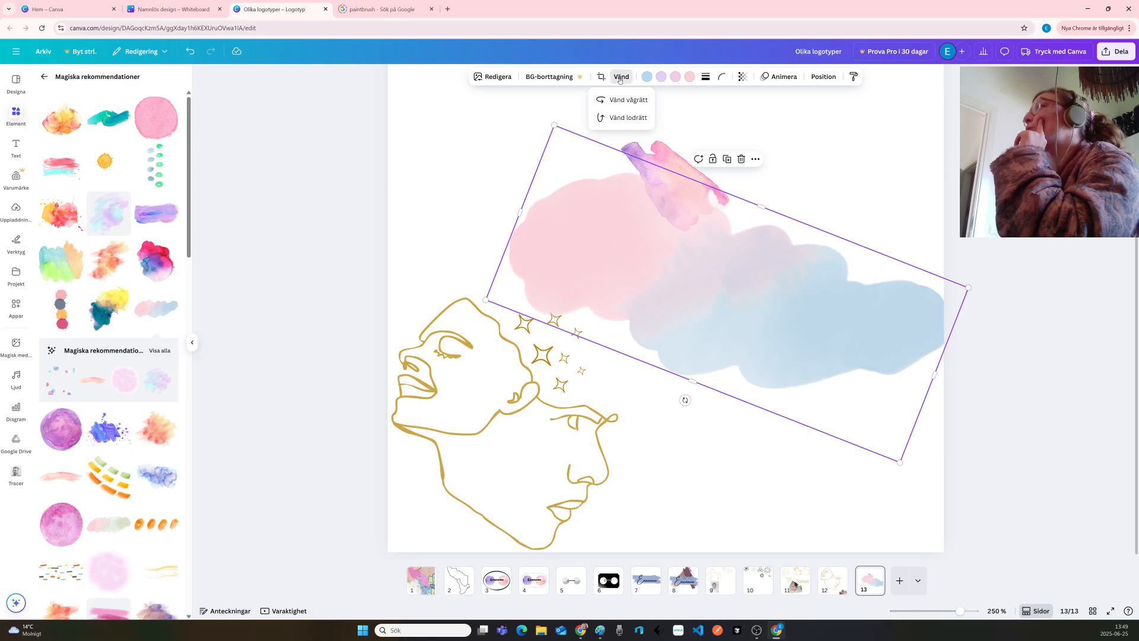
{"action": "left_click", "coordinate": [620, 100]}
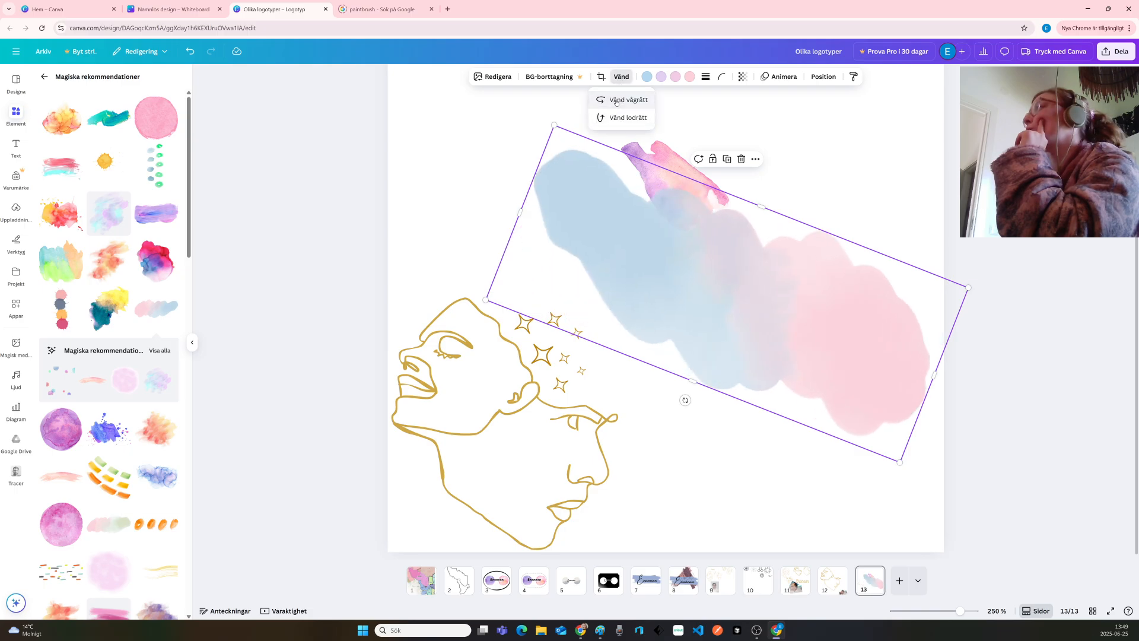
Shrink the pink-and-blue stroke to less than half its size and place it over the sparkle cluster
{"action": "left_click_drag", "start_coordinate": [771, 276], "coordinate": [693, 244]}
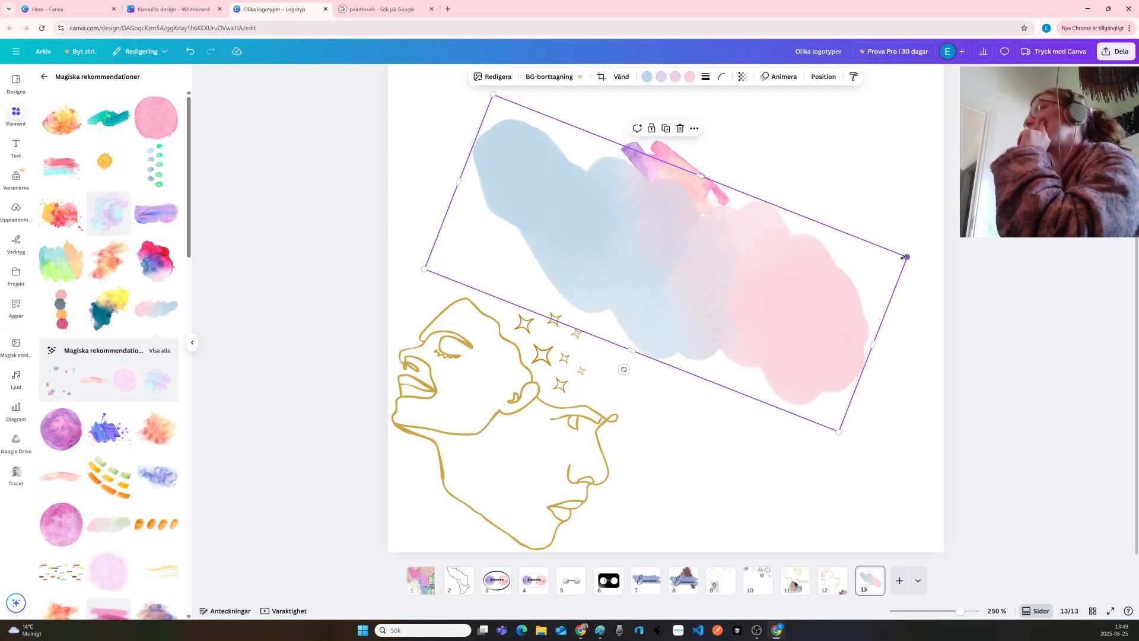
{"action": "left_click_drag", "start_coordinate": [906, 256], "coordinate": [652, 262]}
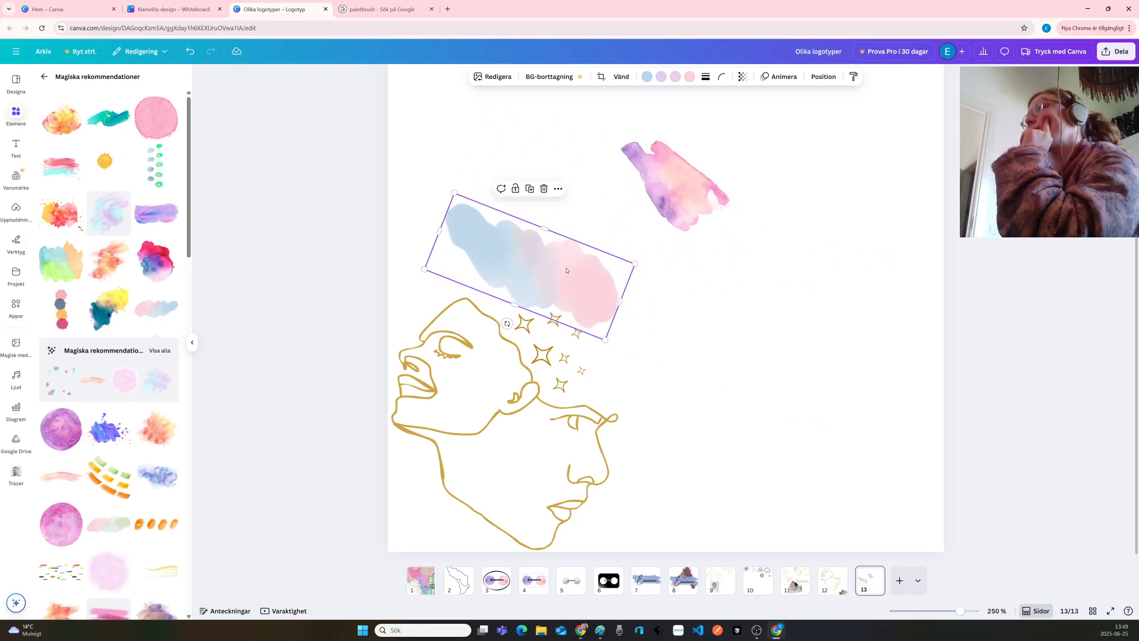
{"action": "left_click_drag", "start_coordinate": [570, 268], "coordinate": [595, 335]}
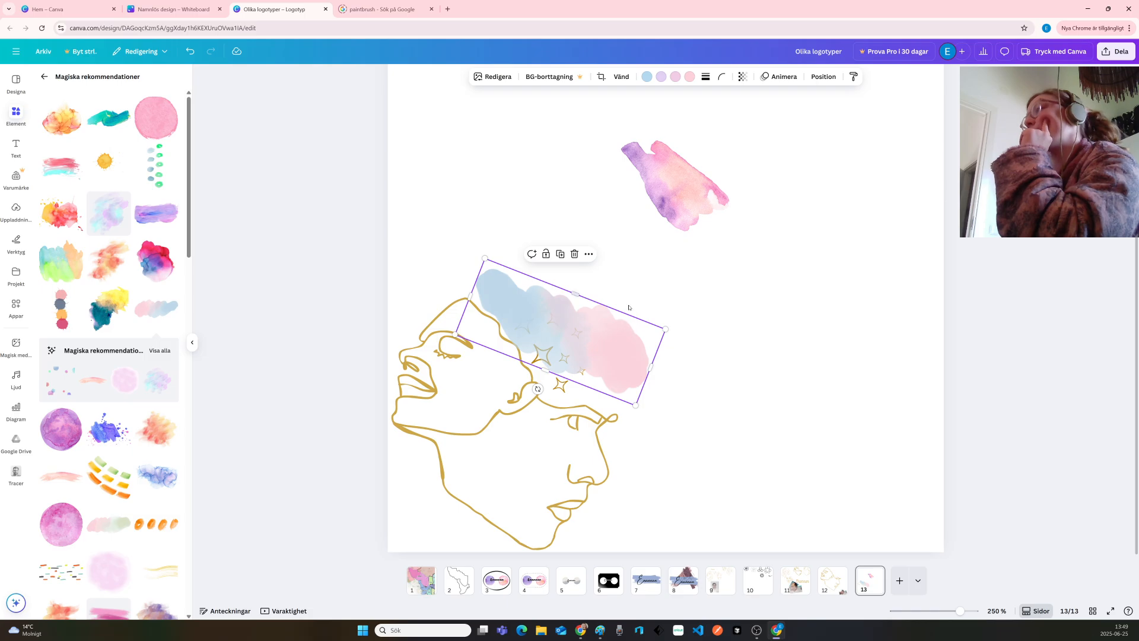
Flip the pink-and-blue stroke vertically and rotate it to 47° so it follows the back of the upper head
{"action": "left_click", "coordinate": [619, 76]}
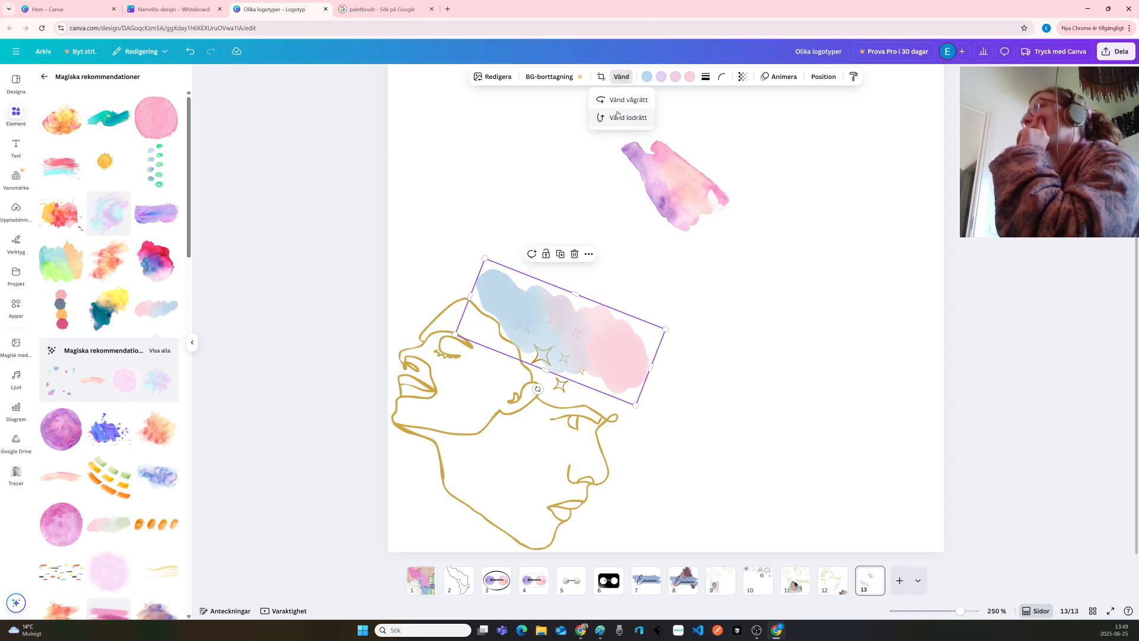
{"action": "left_click", "coordinate": [616, 101]}
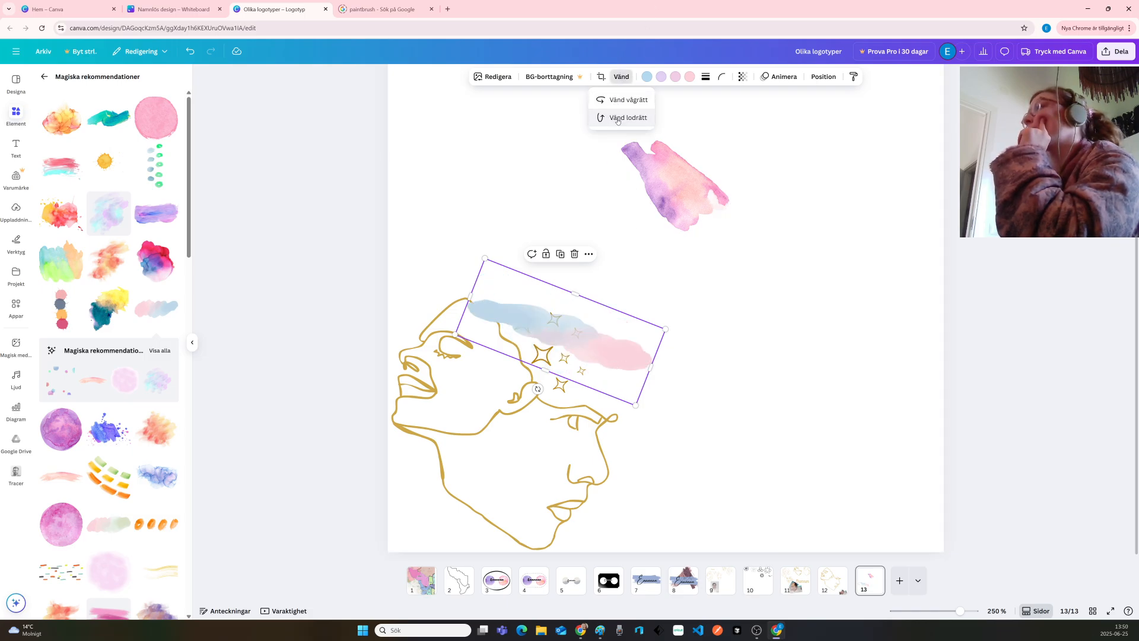
{"action": "left_click", "coordinate": [637, 340]}
{"action": "left_click_drag", "start_coordinate": [540, 394], "coordinate": [502, 387]}
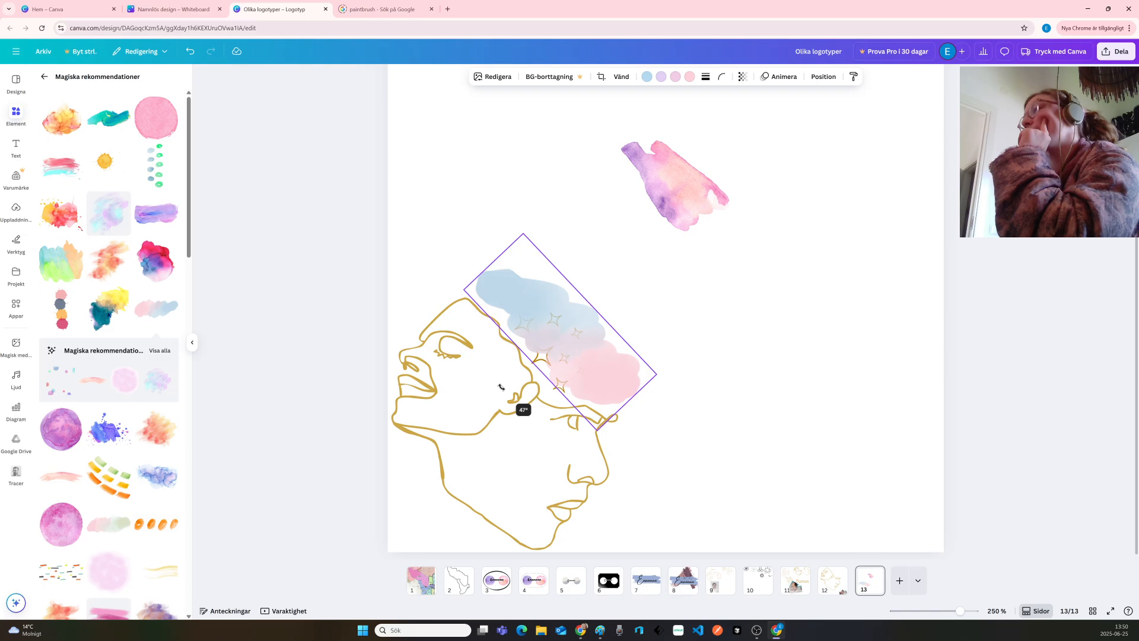
{"action": "left_click_drag", "start_coordinate": [501, 386], "coordinate": [502, 387]}
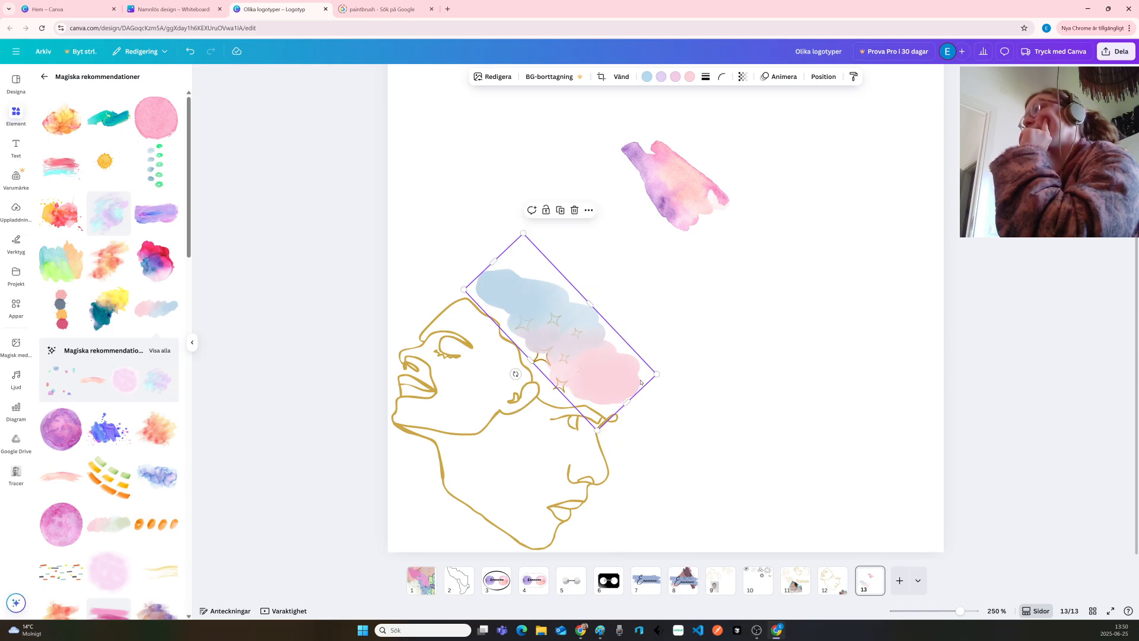
Fit the pink-and-blue stroke snugly over the sparkle cluster between the two heads and layer it beneath the gold faces and sparkles
{"action": "left_click_drag", "start_coordinate": [643, 376], "coordinate": [581, 373]}
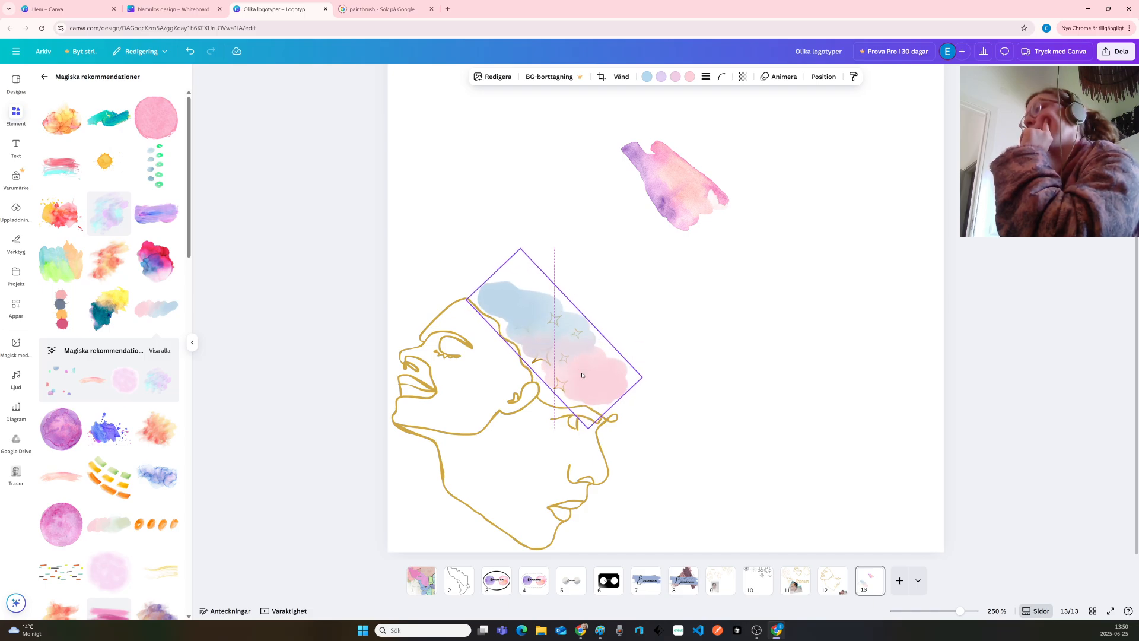
{"action": "left_click_drag", "start_coordinate": [582, 374], "coordinate": [582, 375]}
{"action": "left_click", "coordinate": [706, 389]}
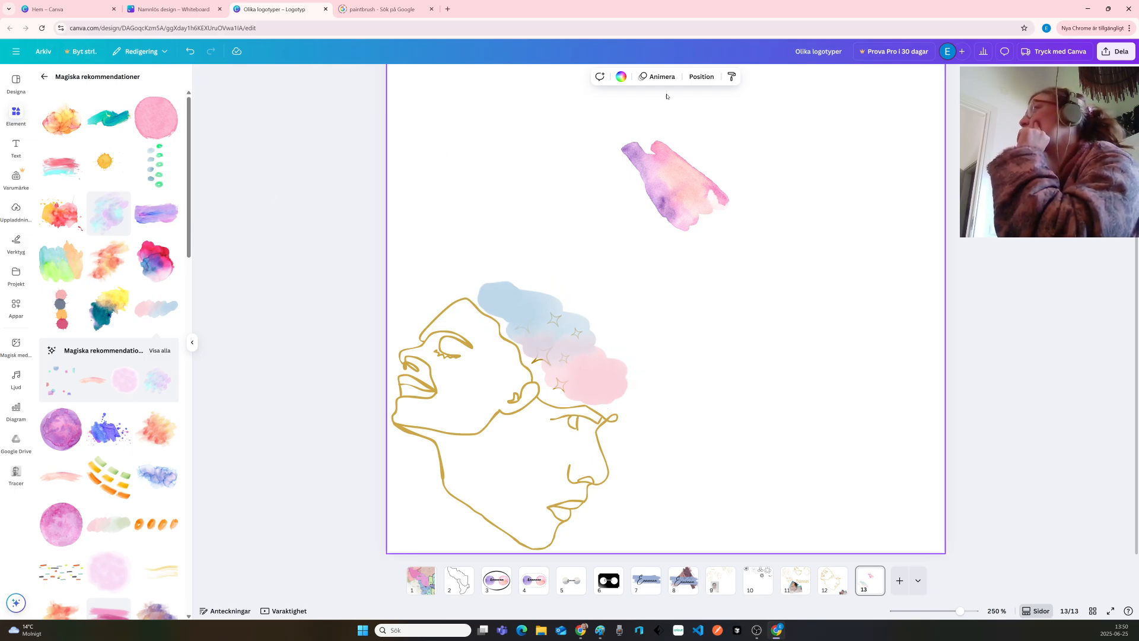
{"action": "left_click", "coordinate": [702, 78]}
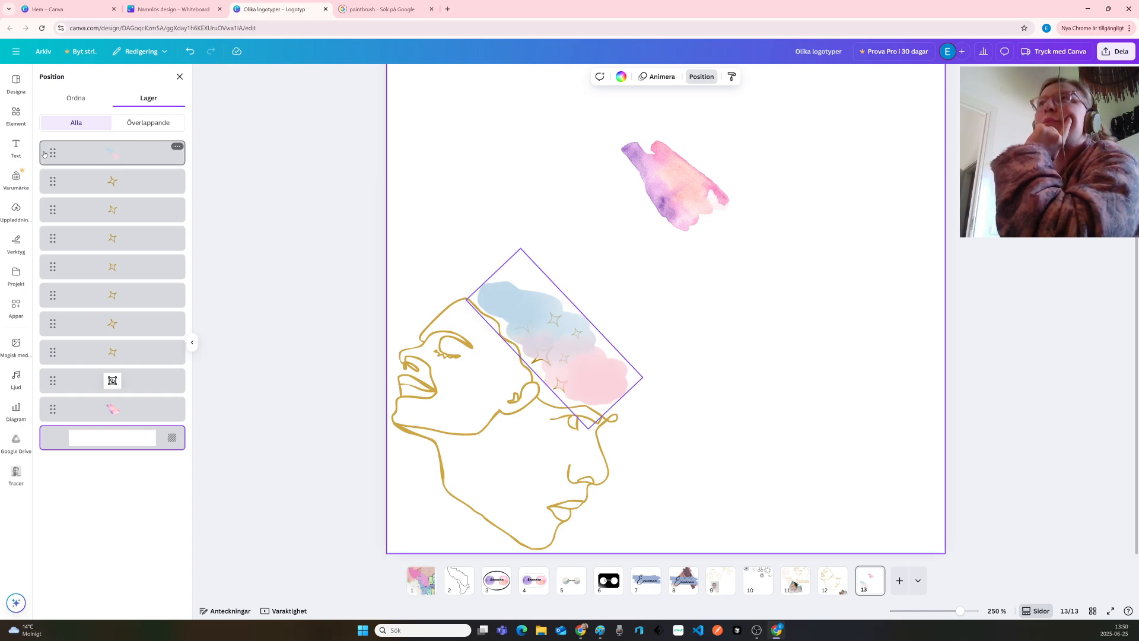
{"action": "left_click_drag", "start_coordinate": [52, 155], "coordinate": [51, 409]}
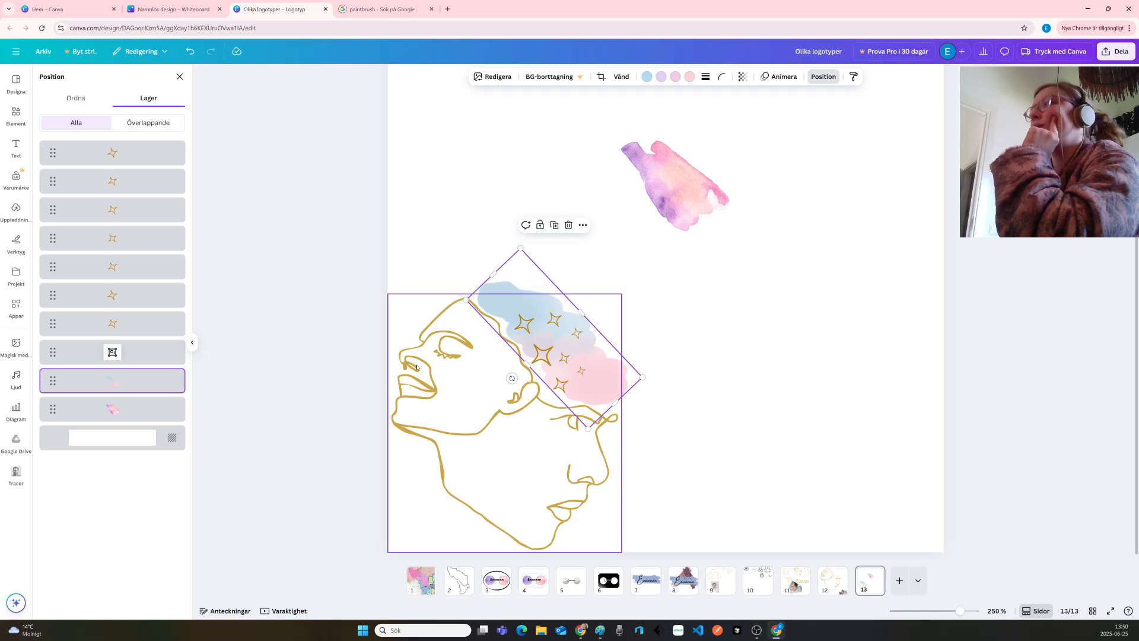
Delete the unused pink and purple stroke above the faces
{"action": "left_click", "coordinate": [703, 326]}
{"action": "left_click", "coordinate": [660, 193]}
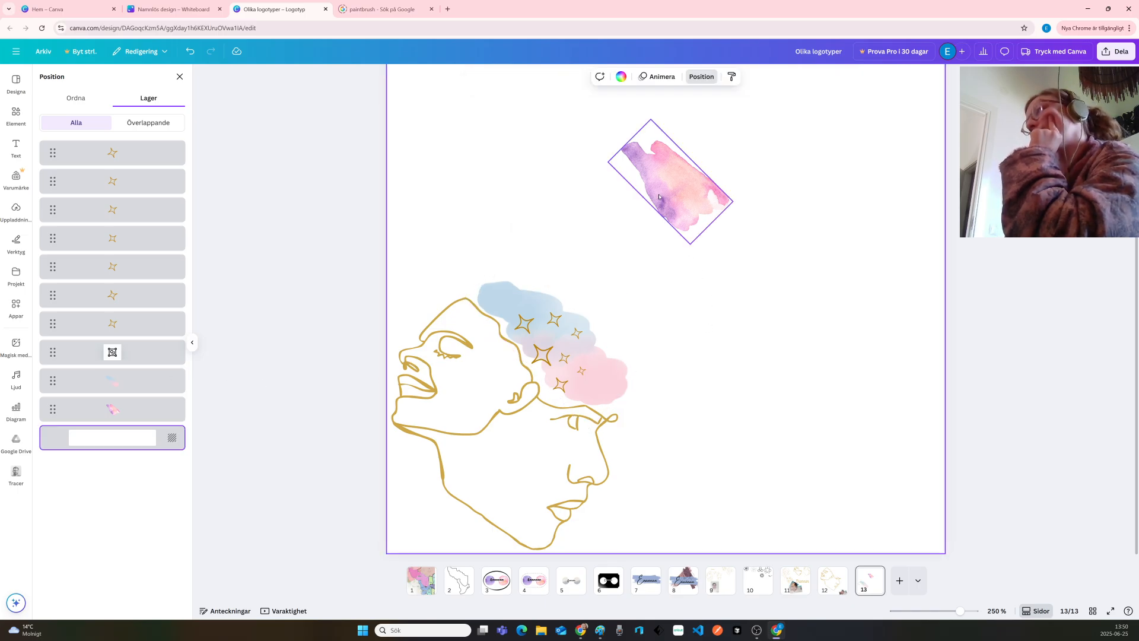
{"action": "key", "text": "Delete"}
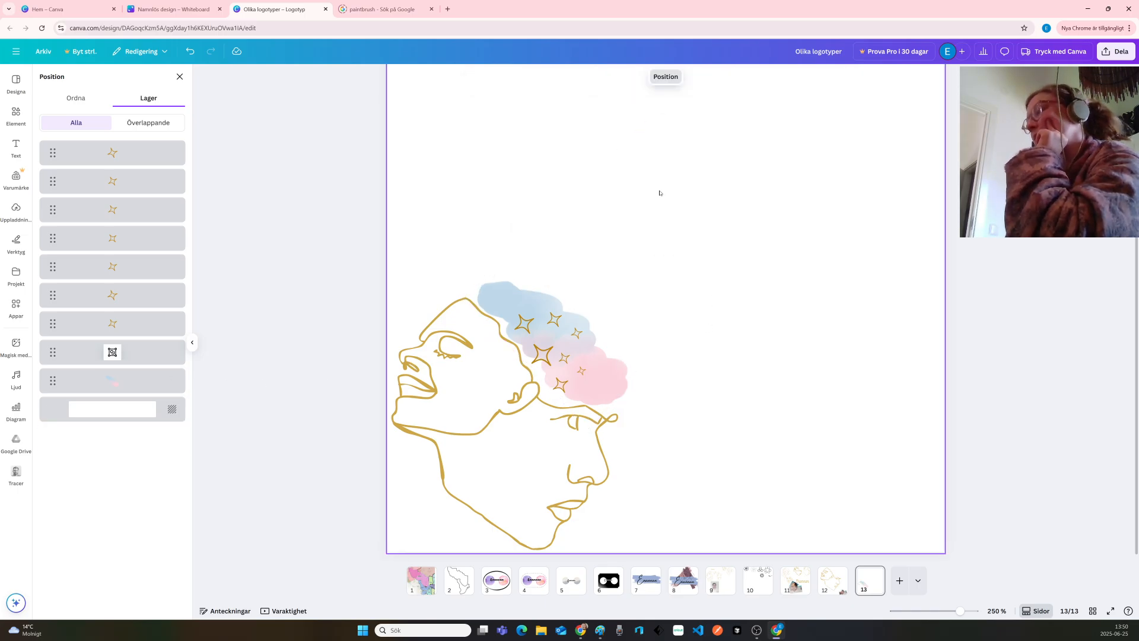
{"action": "left_click", "coordinate": [623, 304]}
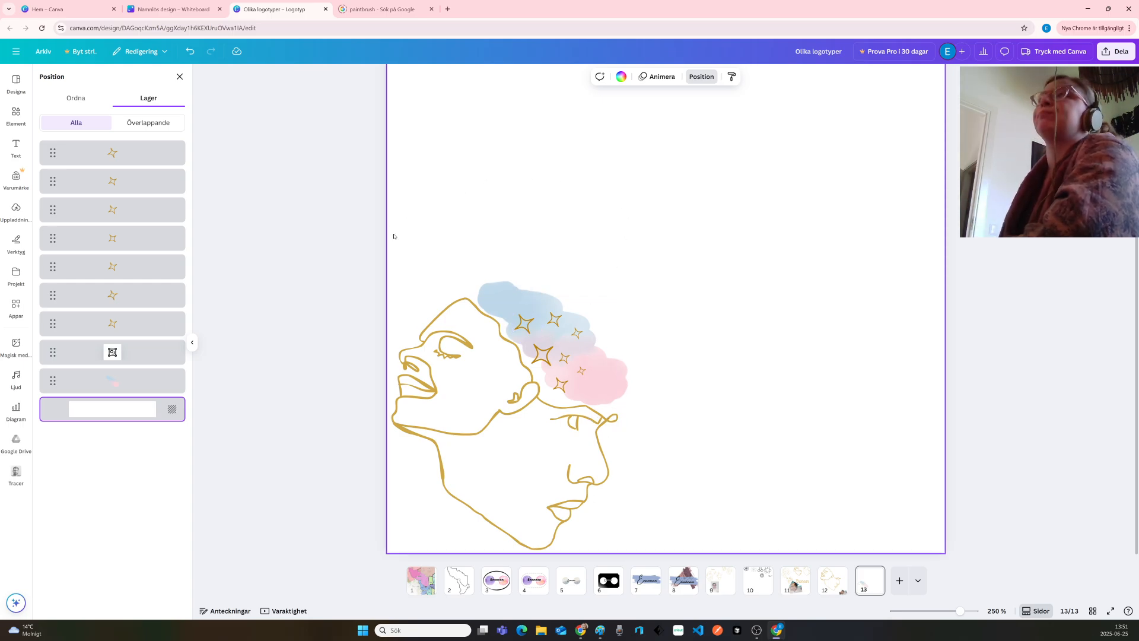
{"action": "left_click", "coordinate": [24, 113]}
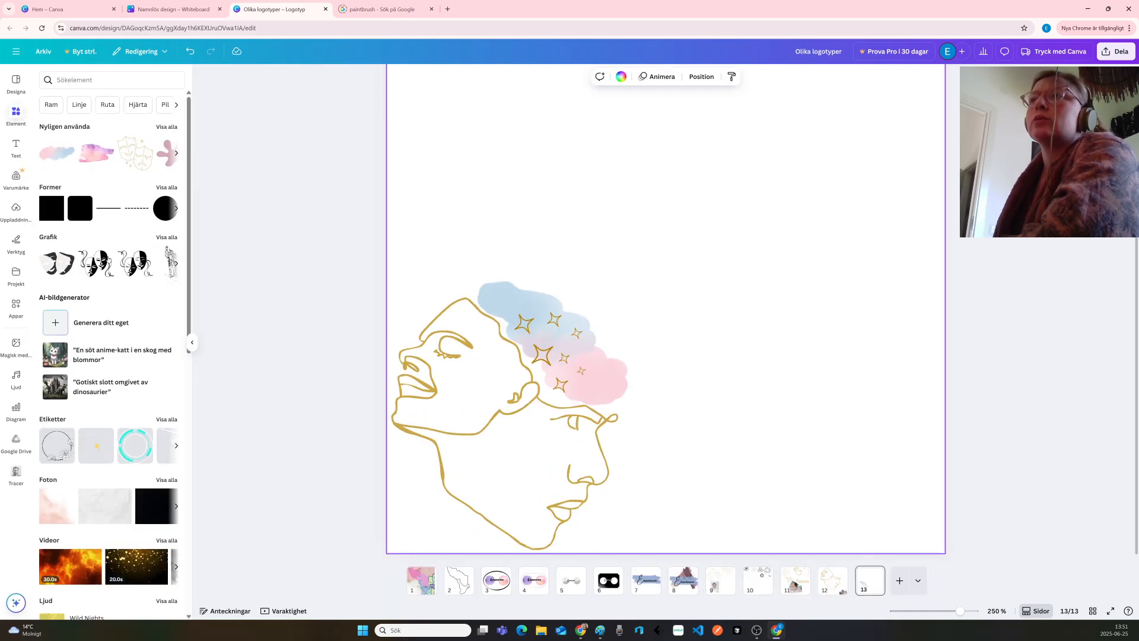
{"action": "scroll", "coordinate": [95, 249], "scroll_direction": "down", "scroll_amount": 3}
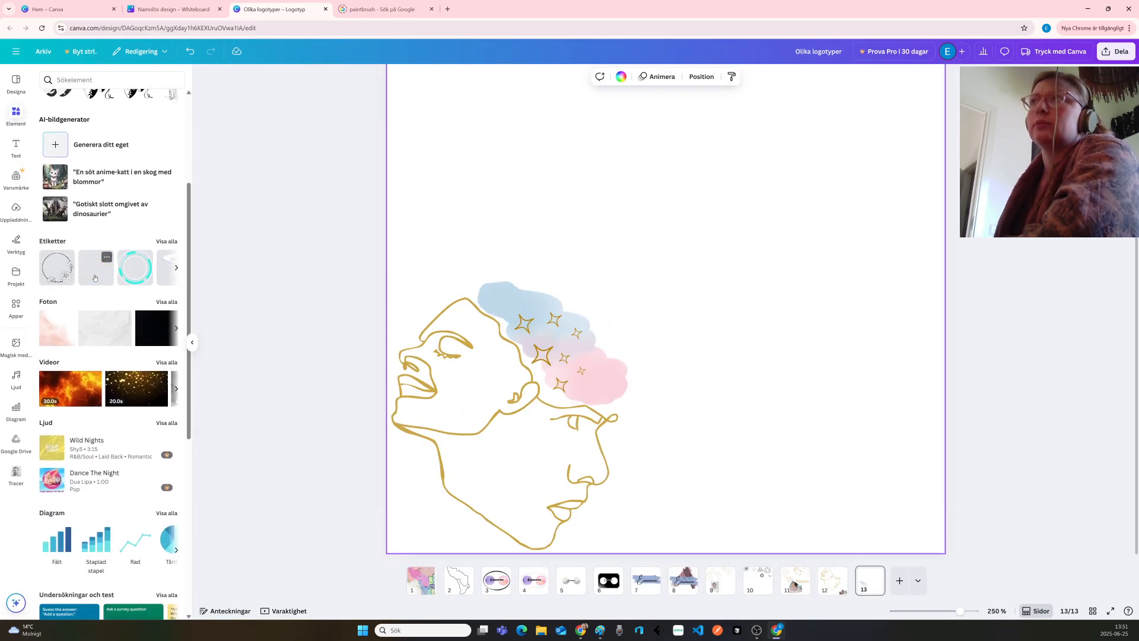
{"action": "scroll", "coordinate": [95, 277], "scroll_direction": "down", "scroll_amount": 6}
{"action": "scroll", "coordinate": [95, 278], "scroll_direction": "down", "scroll_amount": 1}
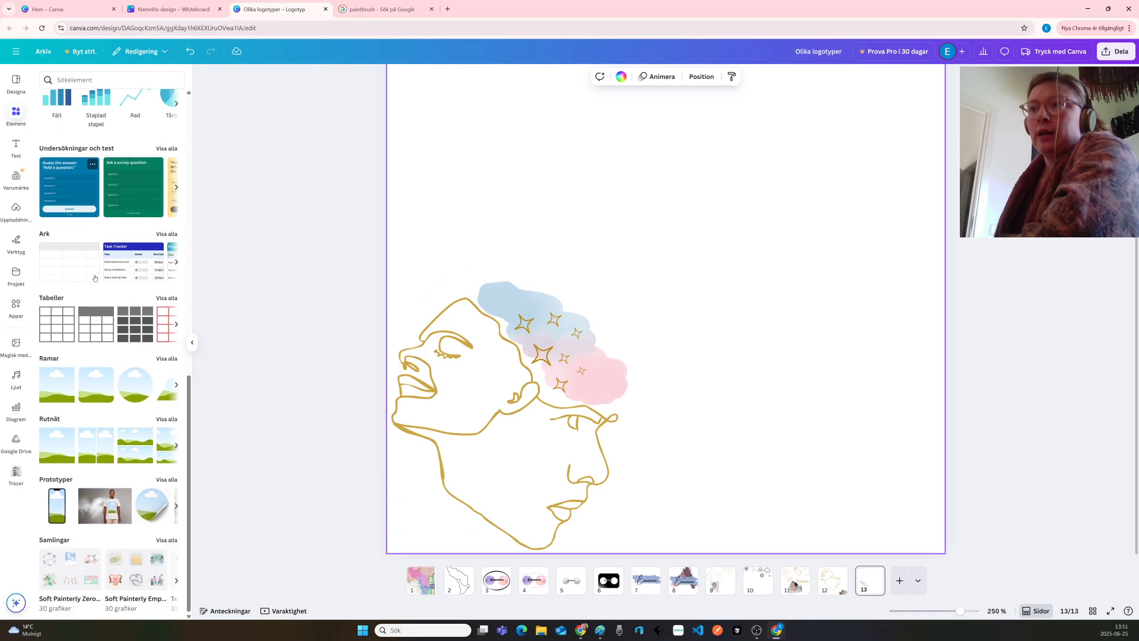
{"action": "scroll", "coordinate": [95, 278], "scroll_direction": "up", "scroll_amount": 10}
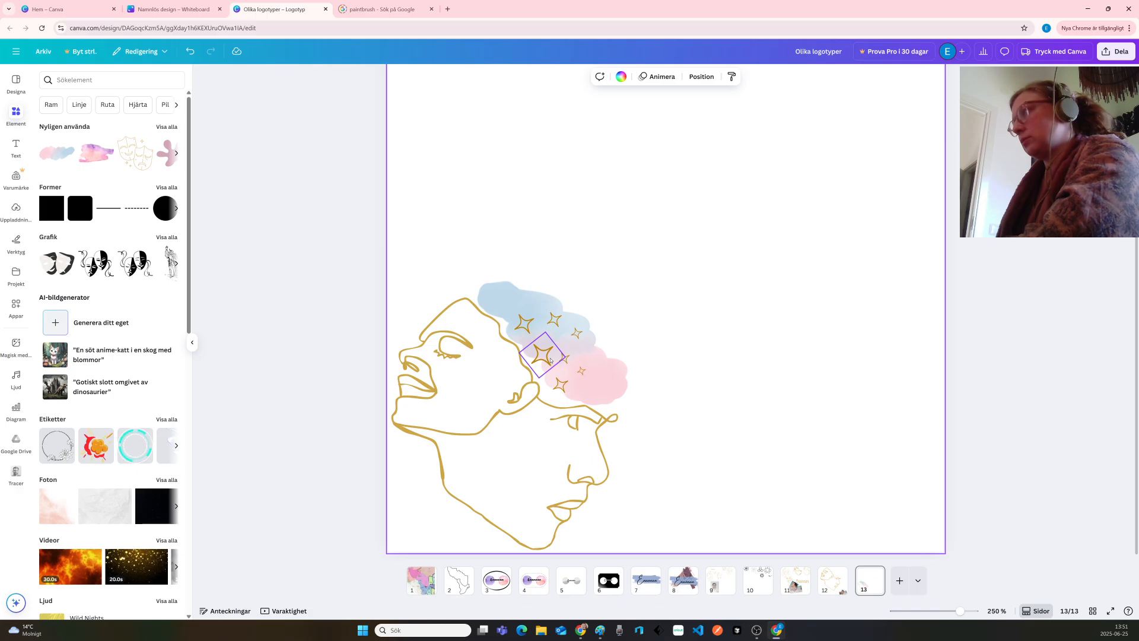
Rotate the sparkle at the top middle of the cluster to -62°
{"action": "left_click", "coordinate": [555, 322]}
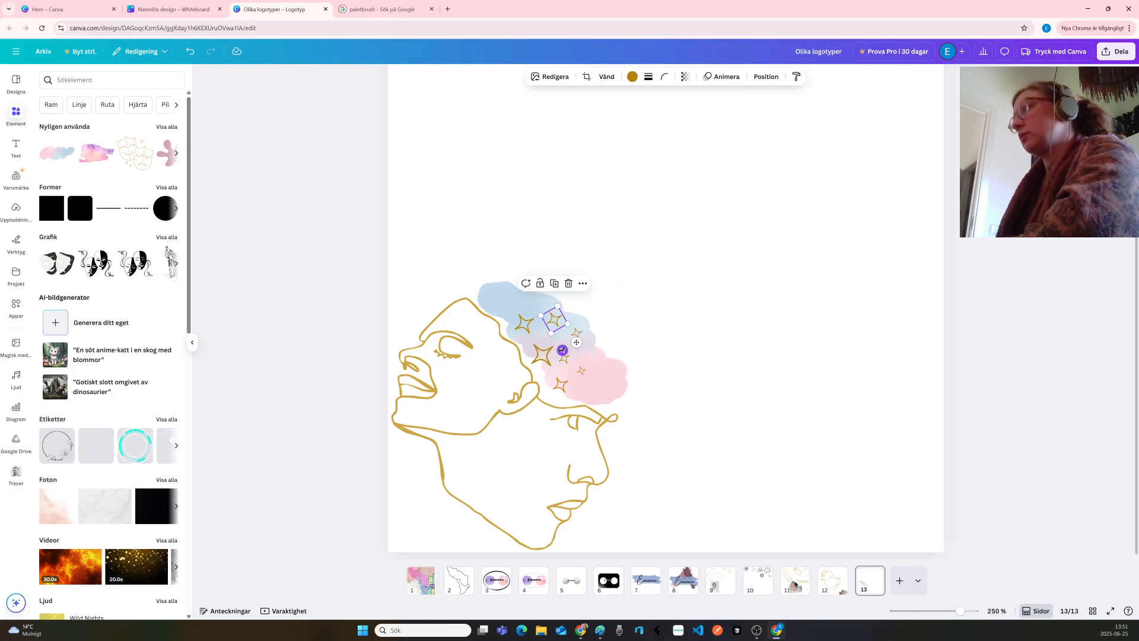
{"action": "left_click_drag", "start_coordinate": [561, 350], "coordinate": [573, 338]}
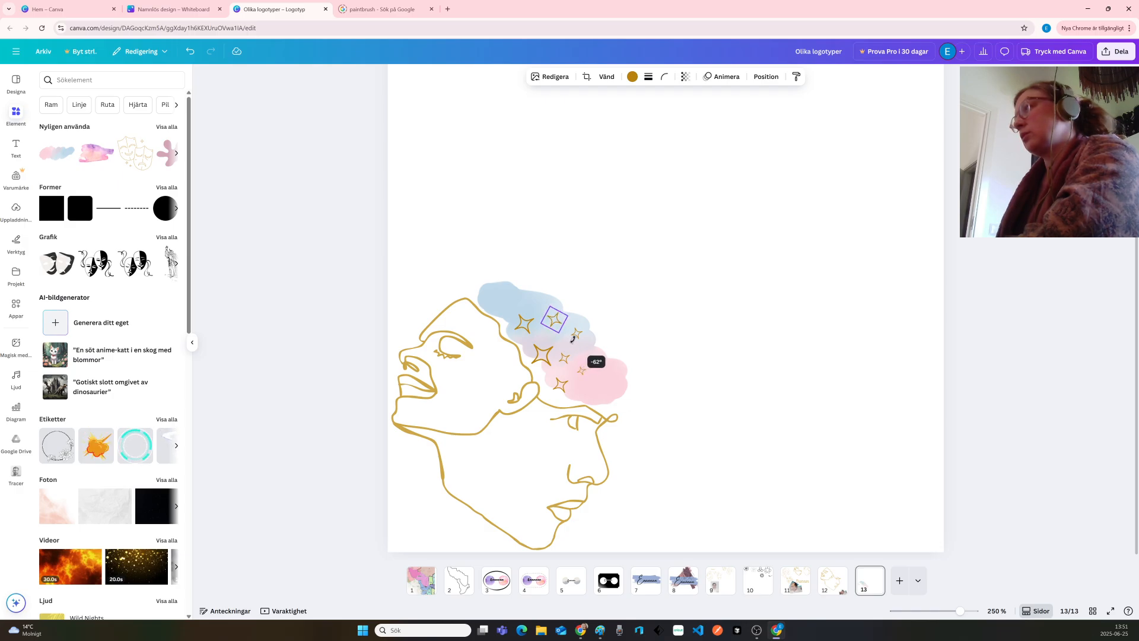
{"action": "left_click_drag", "start_coordinate": [572, 339], "coordinate": [573, 338]}
{"action": "left_click", "coordinate": [659, 320]}
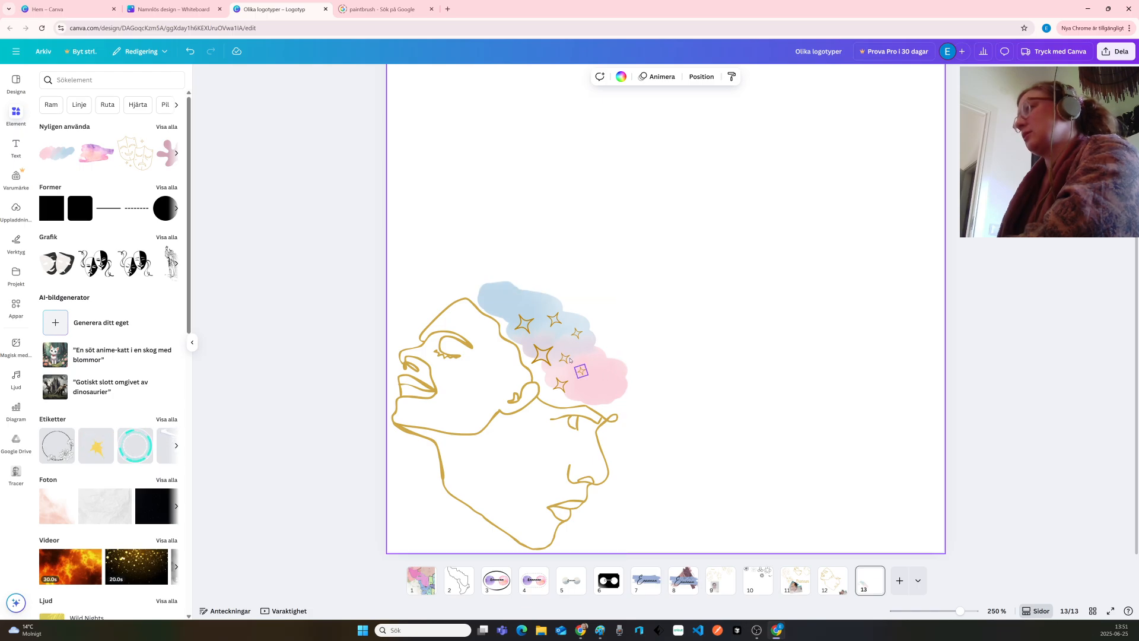
Rotate the small sparkle at the cluster's upper outer edge to 25°
{"action": "left_click", "coordinate": [578, 335]}
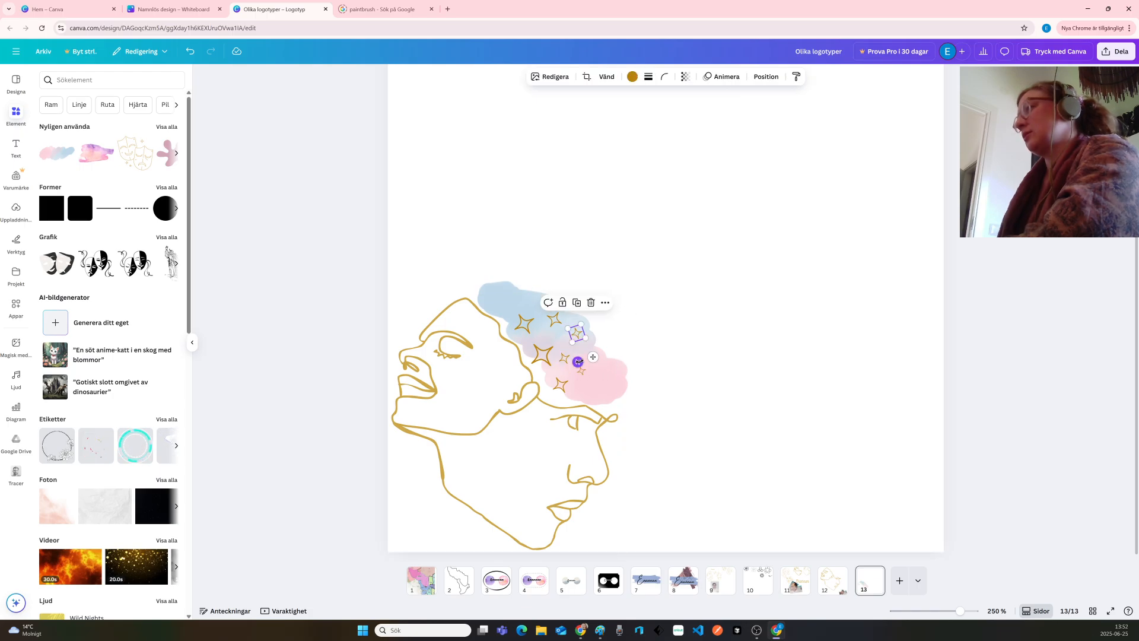
{"action": "left_click_drag", "start_coordinate": [577, 359], "coordinate": [558, 359]}
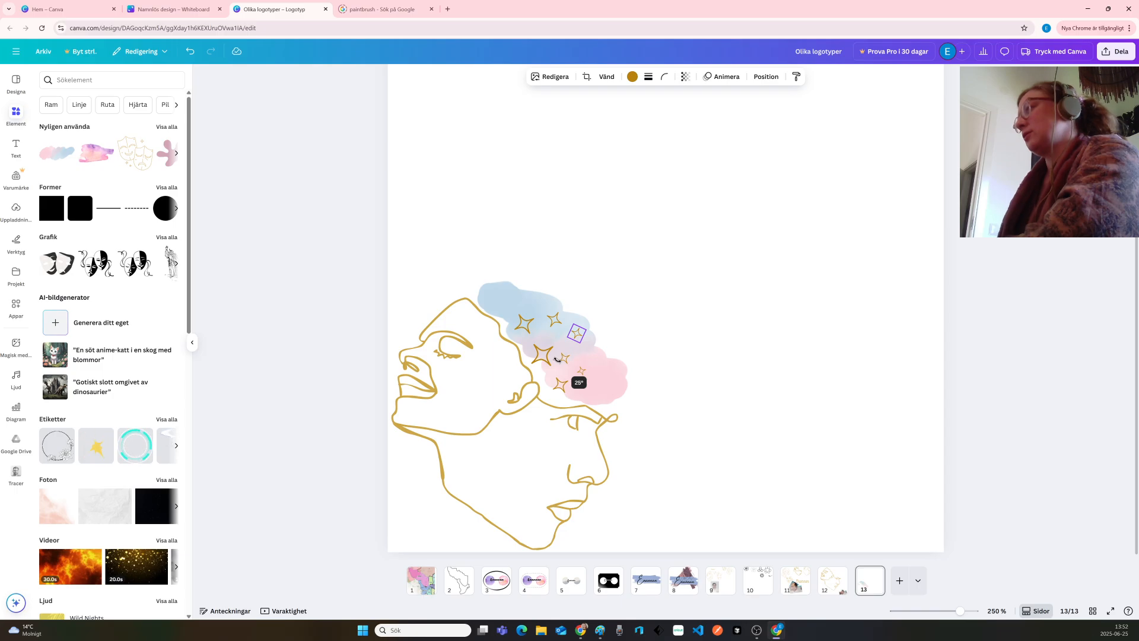
{"action": "left_click_drag", "start_coordinate": [558, 359], "coordinate": [558, 359]}
{"action": "left_click", "coordinate": [690, 372]}
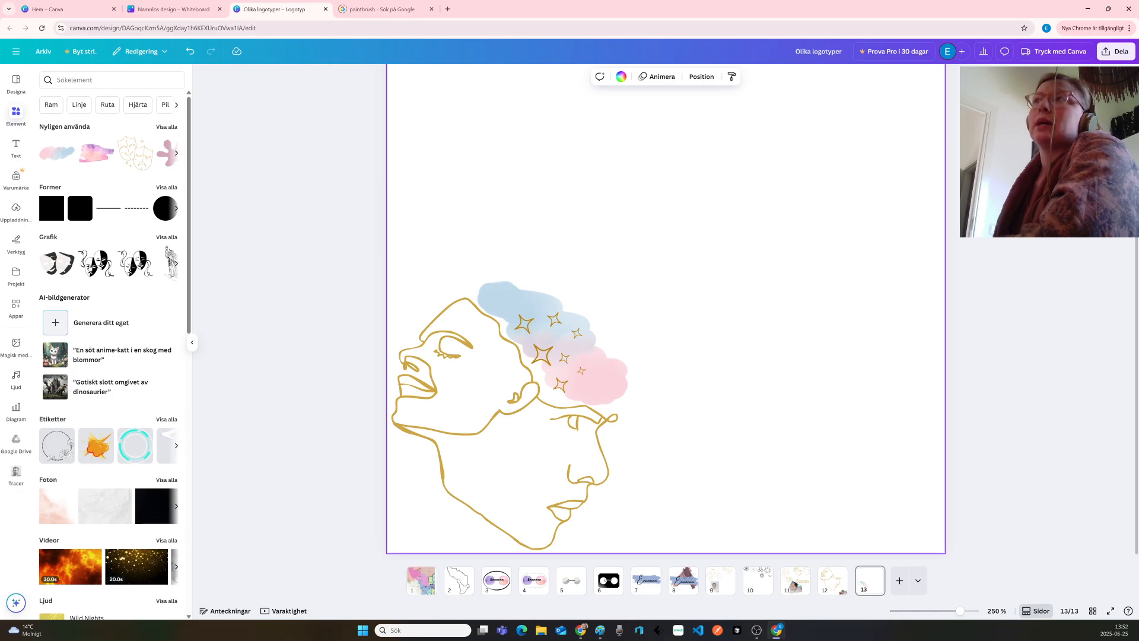
{"action": "left_click", "coordinate": [167, 188]}
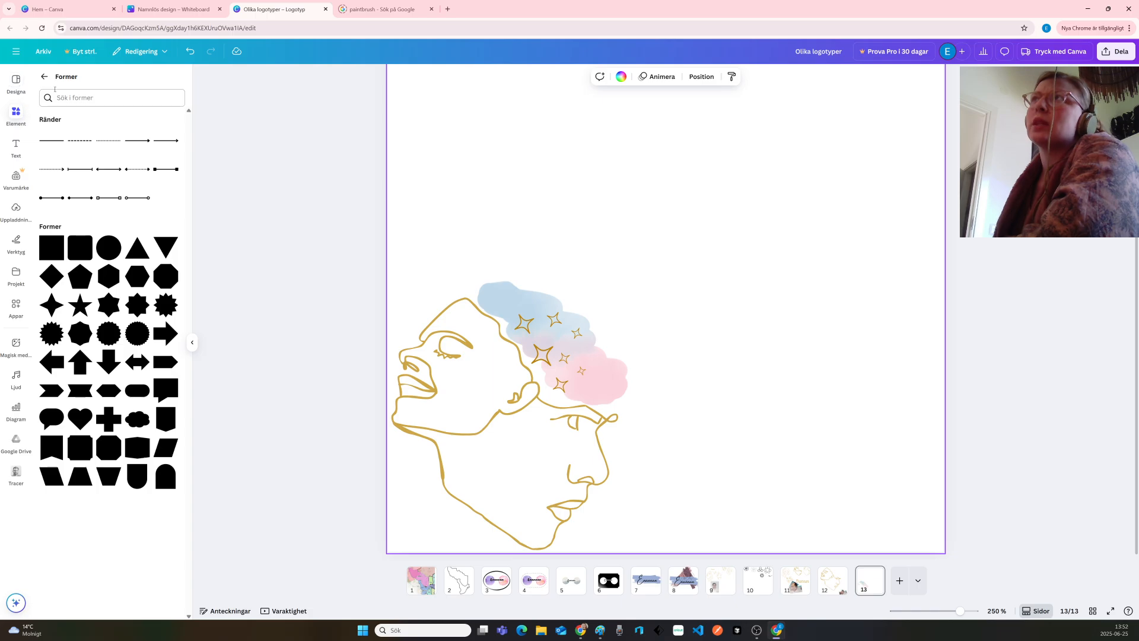
{"action": "left_click", "coordinate": [114, 99]}
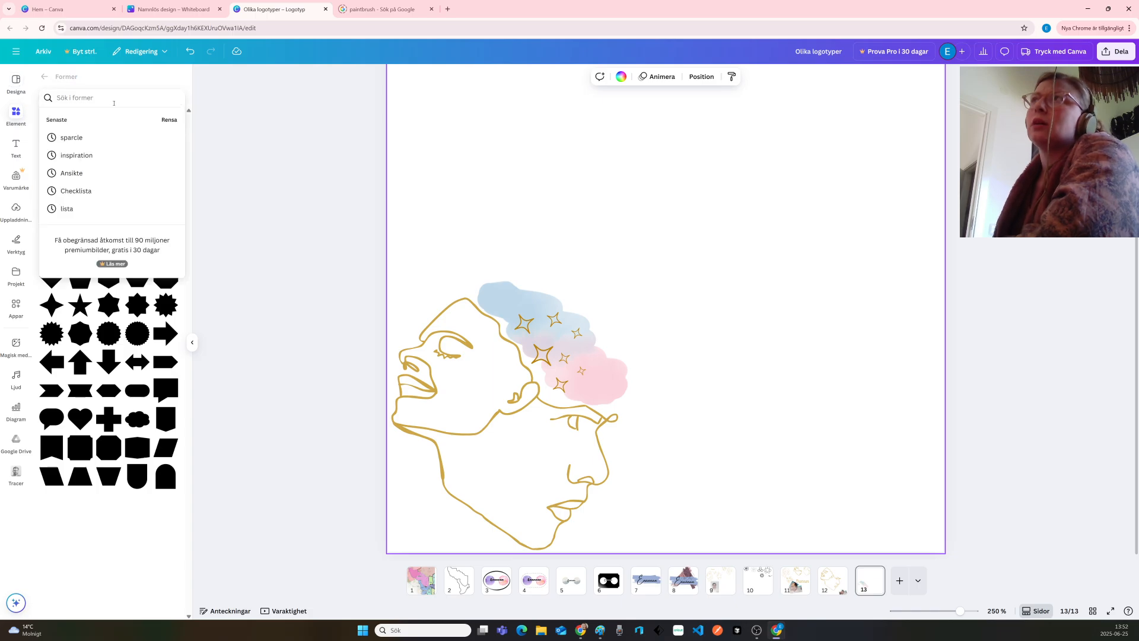
{"action": "left_click", "coordinate": [17, 110]}
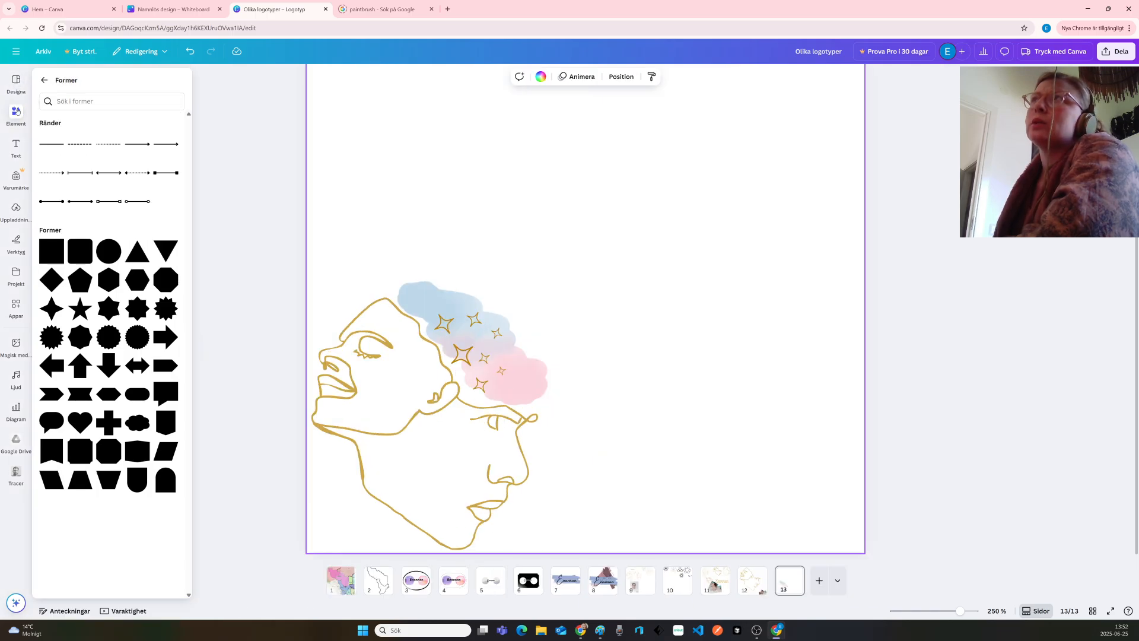
{"action": "left_click", "coordinate": [45, 79]}
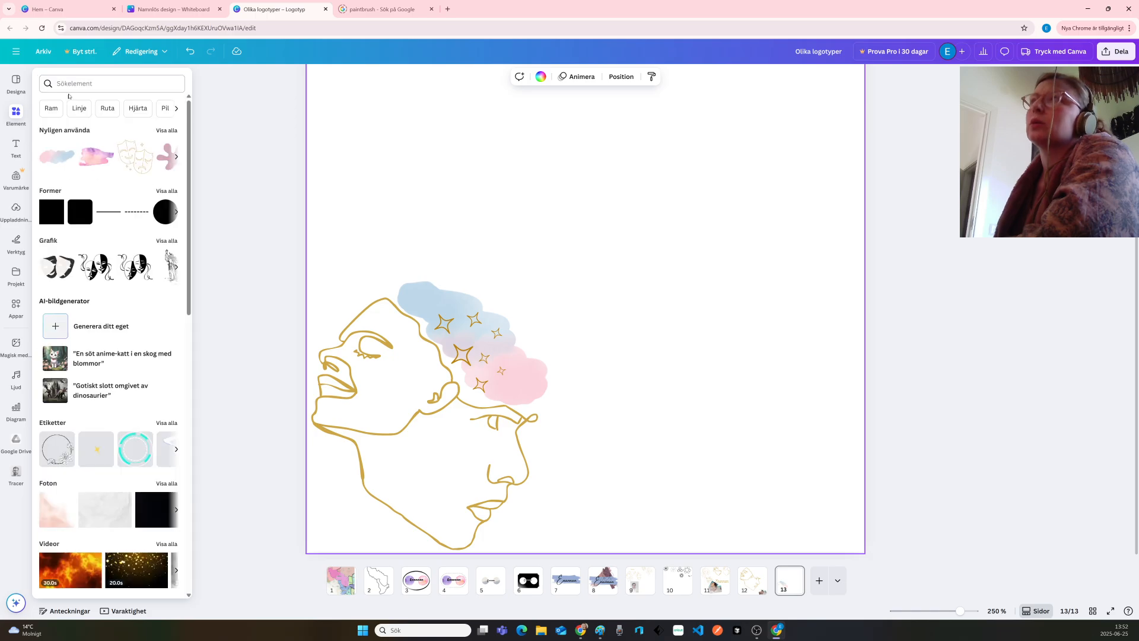
Search the elements for "mjuk" and show all matching graphics
{"action": "left_click", "coordinate": [84, 84]}
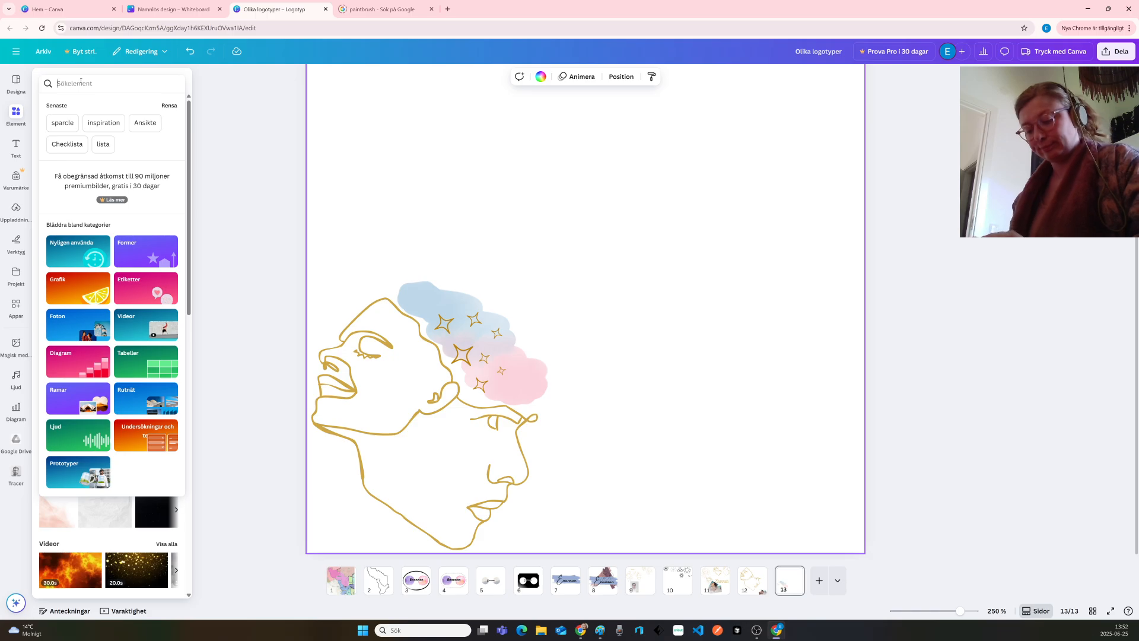
{"action": "type", "text": "mjuk"}
{"action": "key", "text": "Return"}
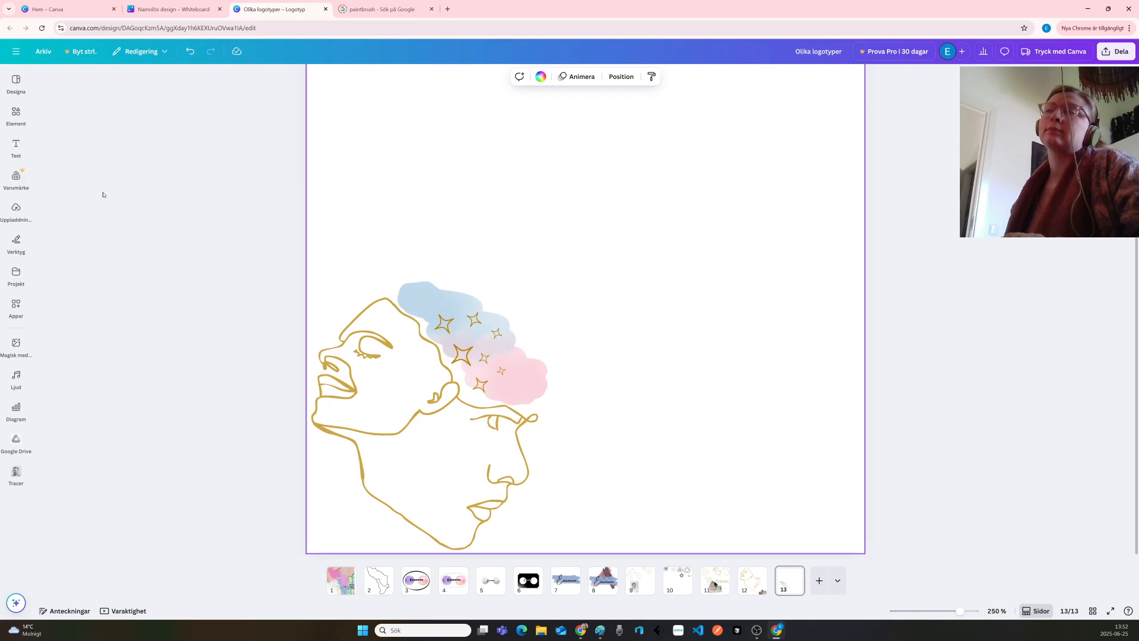
{"action": "left_click", "coordinate": [18, 113]}
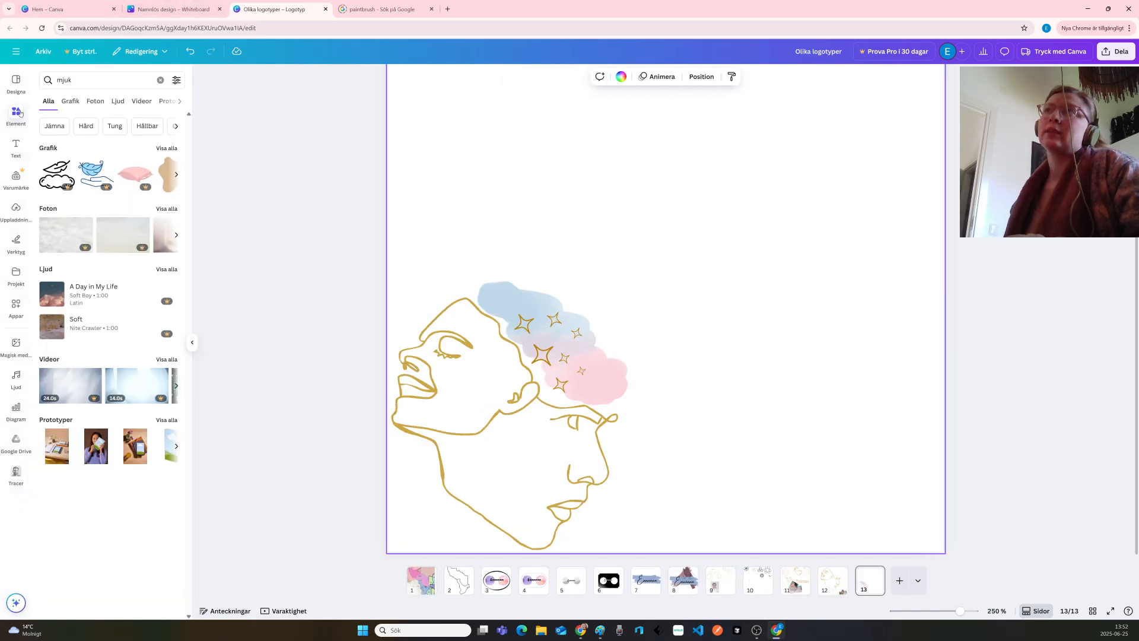
{"action": "left_click", "coordinate": [166, 148]}
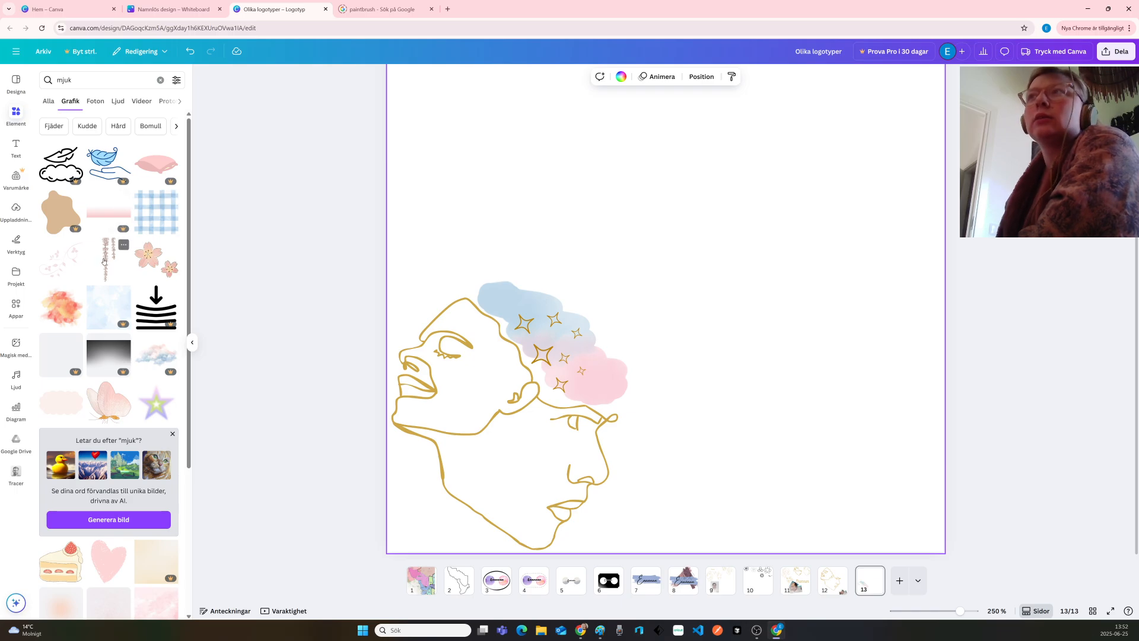
Add the pale pink leafy vine graphic to page 13, shrink it and place it in the blank area above and beside the faces
{"action": "left_click", "coordinate": [65, 267]}
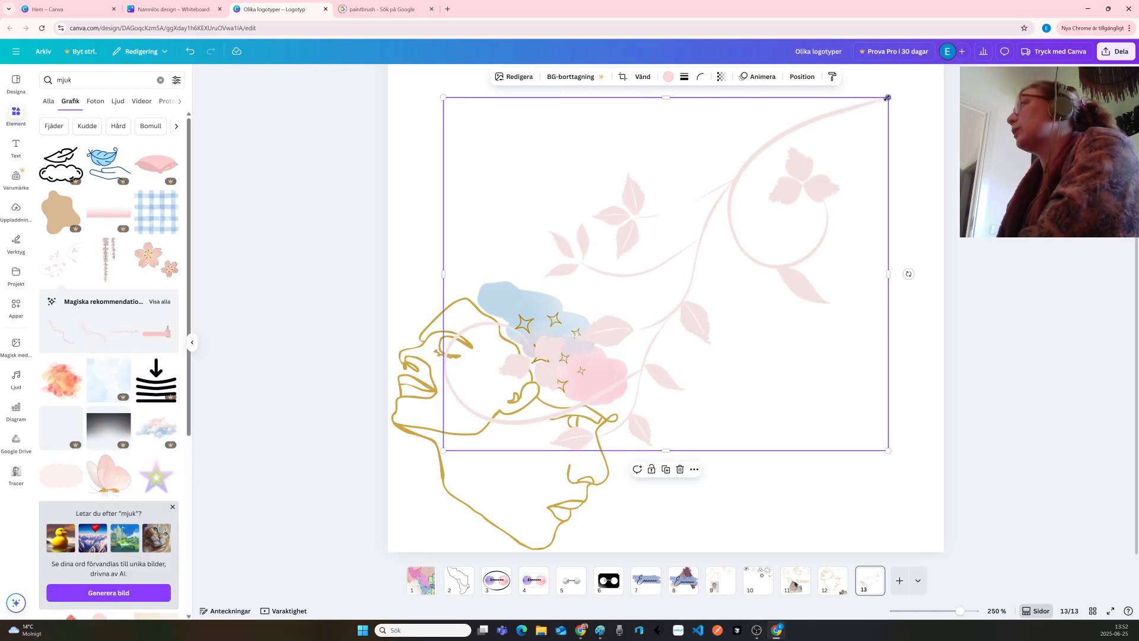
{"action": "left_click_drag", "start_coordinate": [887, 97], "coordinate": [608, 300]}
{"action": "left_click_drag", "start_coordinate": [534, 380], "coordinate": [711, 247]}
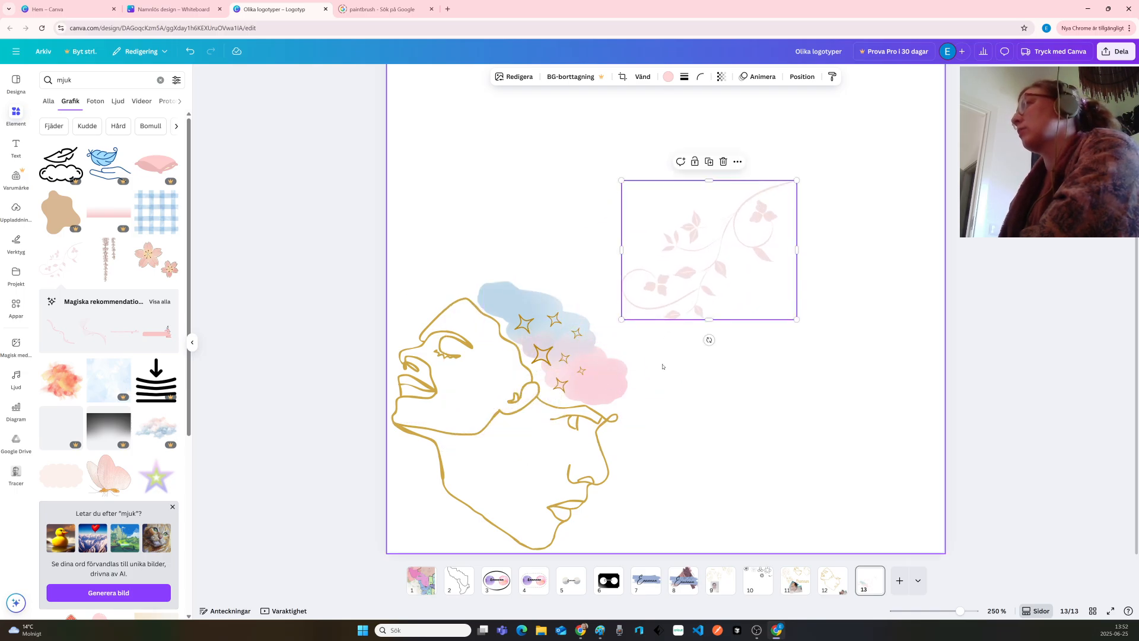
Flip the vine vertically and rotate it so its stem runs roughly horizontally with the leaves above and below
{"action": "left_click_drag", "start_coordinate": [708, 339], "coordinate": [734, 196]}
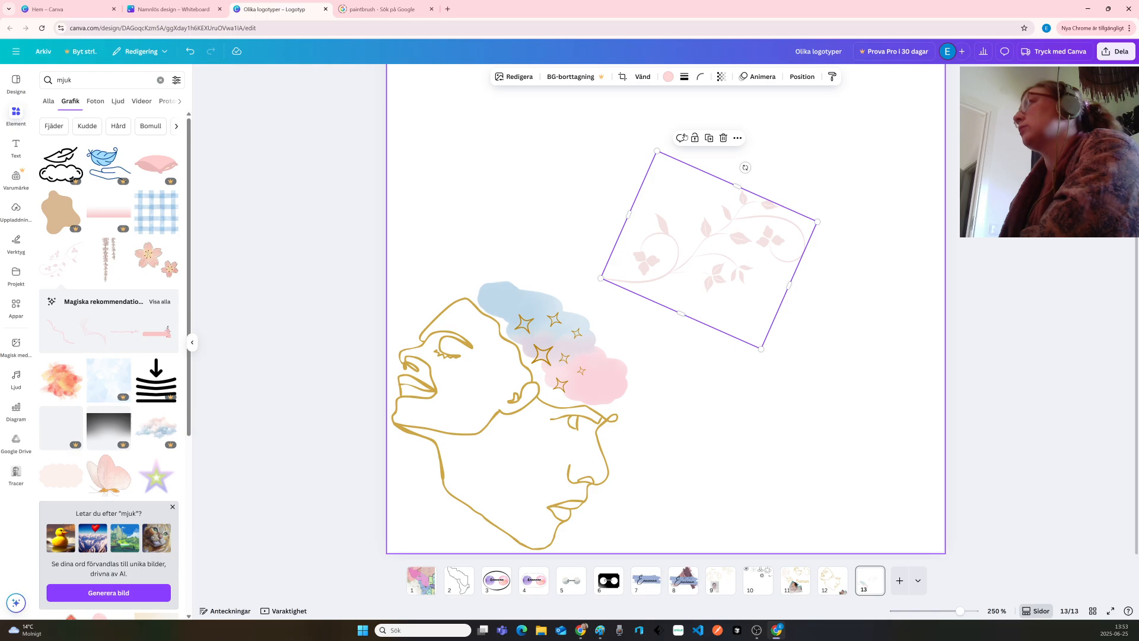
{"action": "left_click", "coordinate": [643, 76]}
{"action": "left_click", "coordinate": [650, 118]}
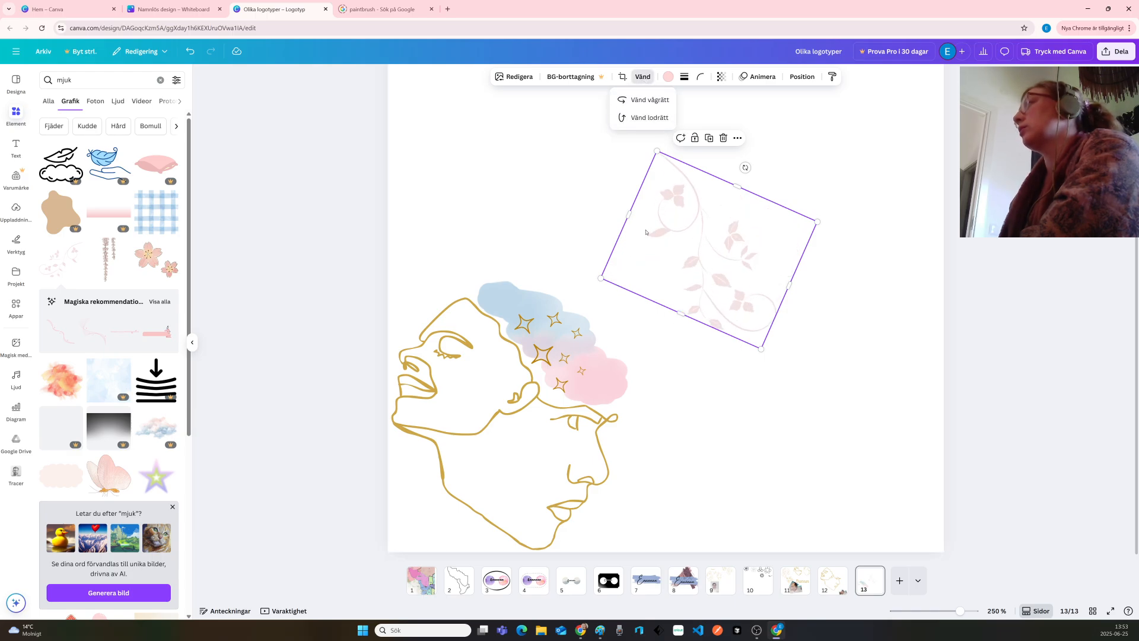
{"action": "left_click", "coordinate": [688, 233]}
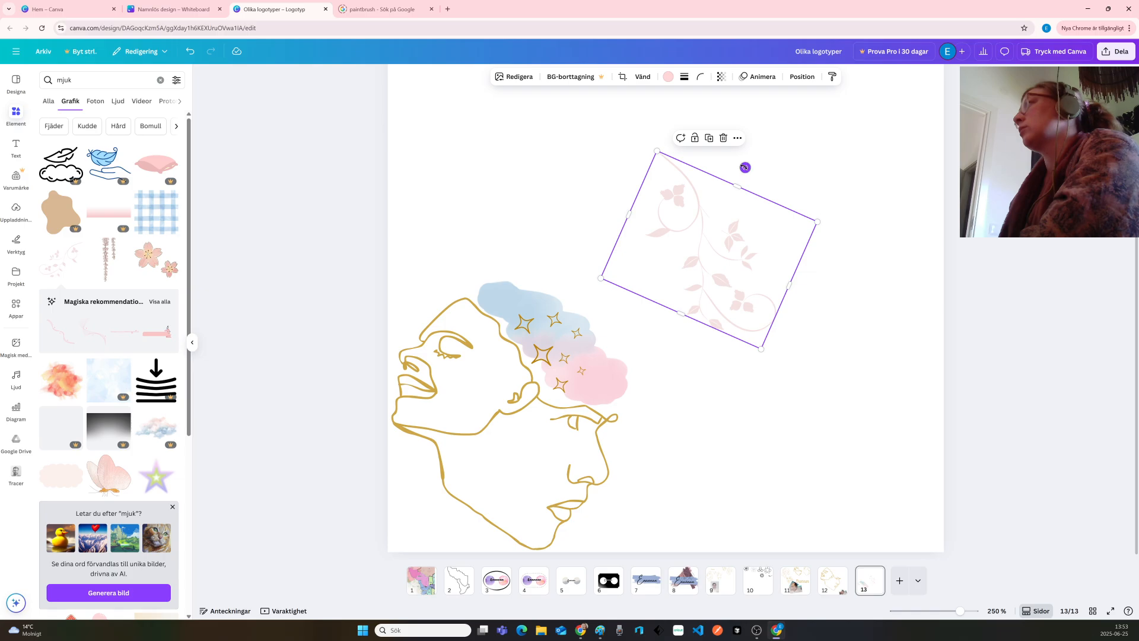
{"action": "left_click_drag", "start_coordinate": [745, 167], "coordinate": [611, 164]}
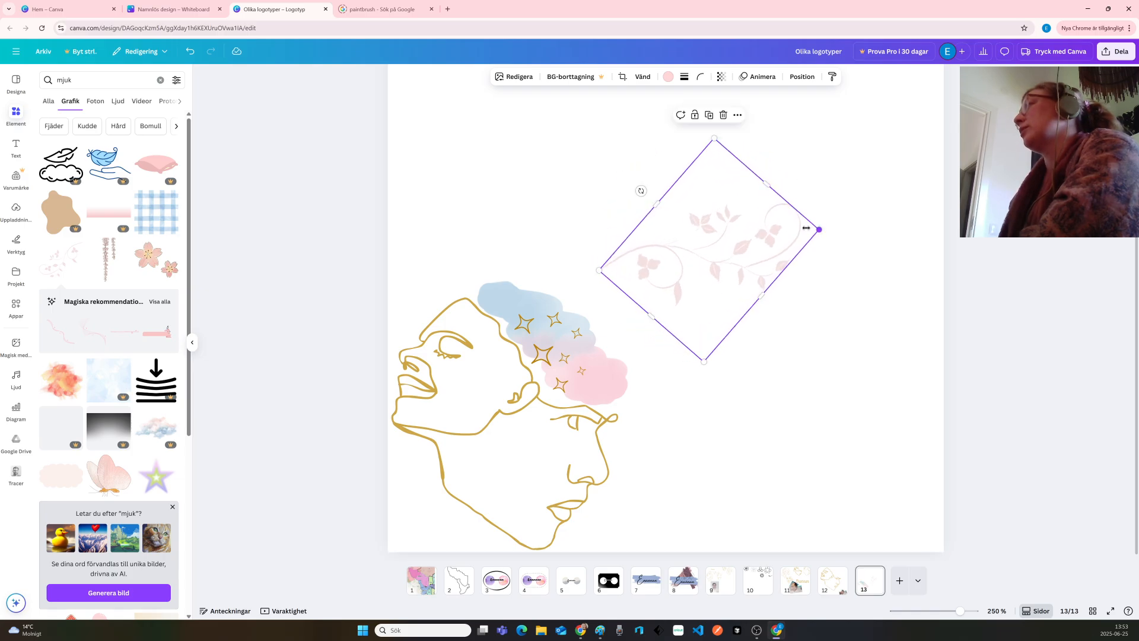
Shrink the vine further and fit it, slightly rotated, over the blue part of the watercolour stroke, starting at the upper head's crown
{"action": "left_click_drag", "start_coordinate": [807, 227], "coordinate": [744, 244]}
{"action": "left_click_drag", "start_coordinate": [640, 281], "coordinate": [553, 281]}
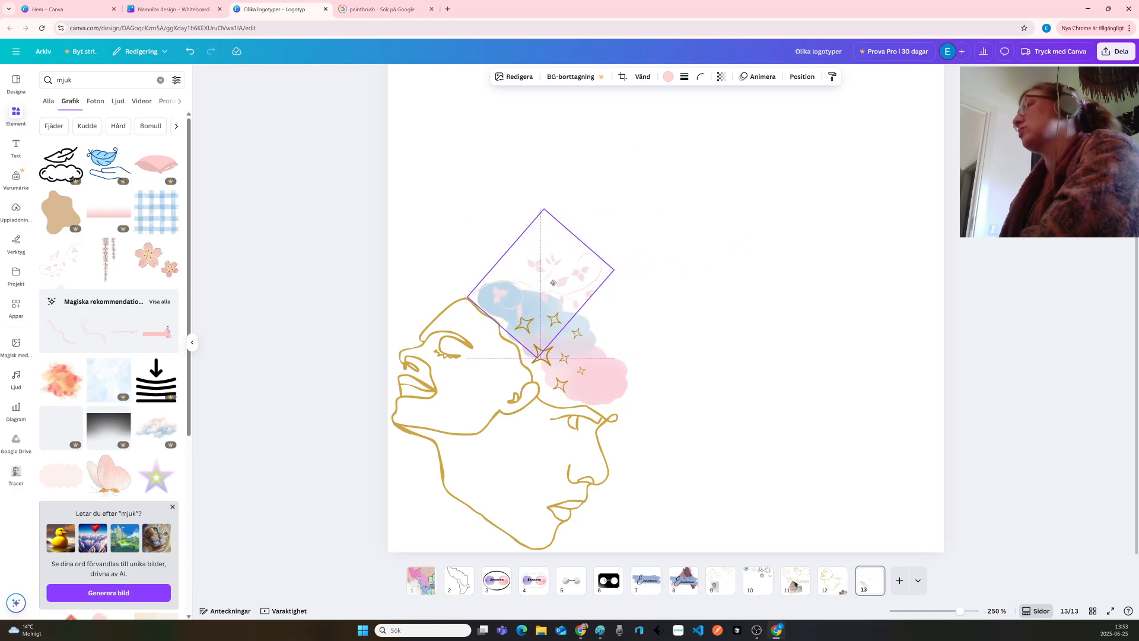
{"action": "left_click_drag", "start_coordinate": [553, 283], "coordinate": [552, 282]}
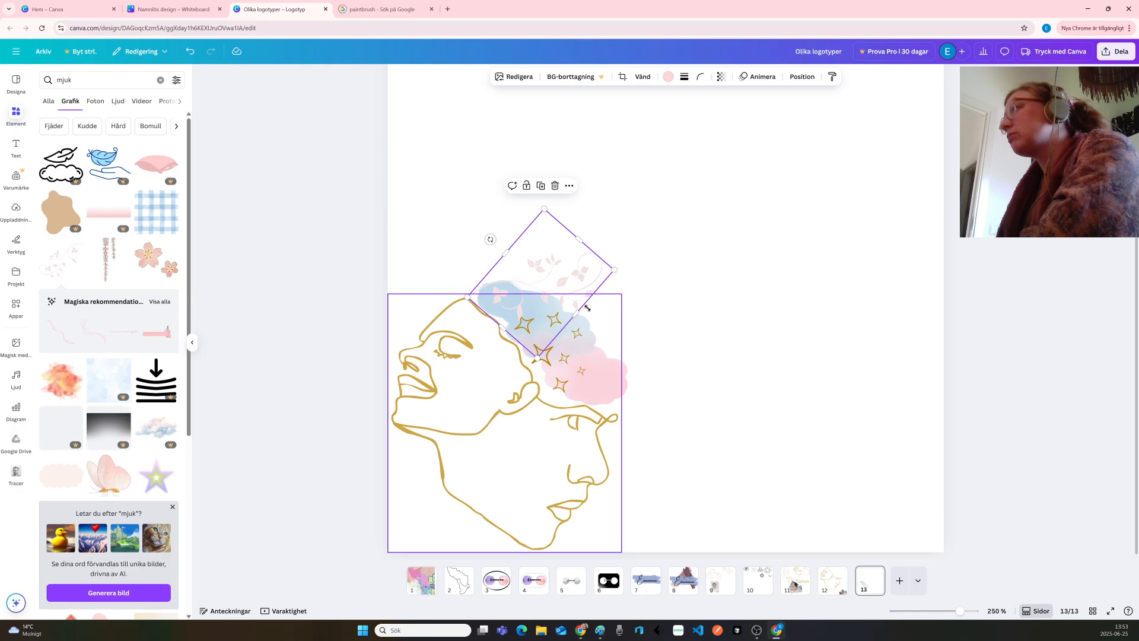
{"action": "left_click_drag", "start_coordinate": [490, 239], "coordinate": [536, 286]}
{"action": "left_click_drag", "start_coordinate": [536, 283], "coordinate": [536, 284]}
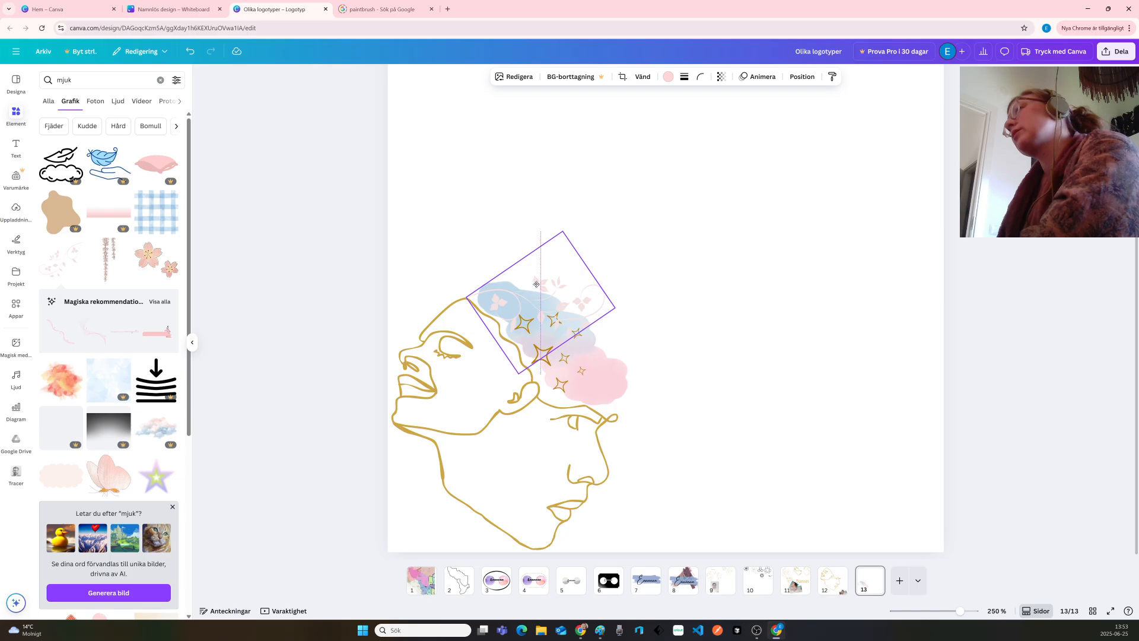
{"action": "left_click_drag", "start_coordinate": [536, 285], "coordinate": [536, 284]}
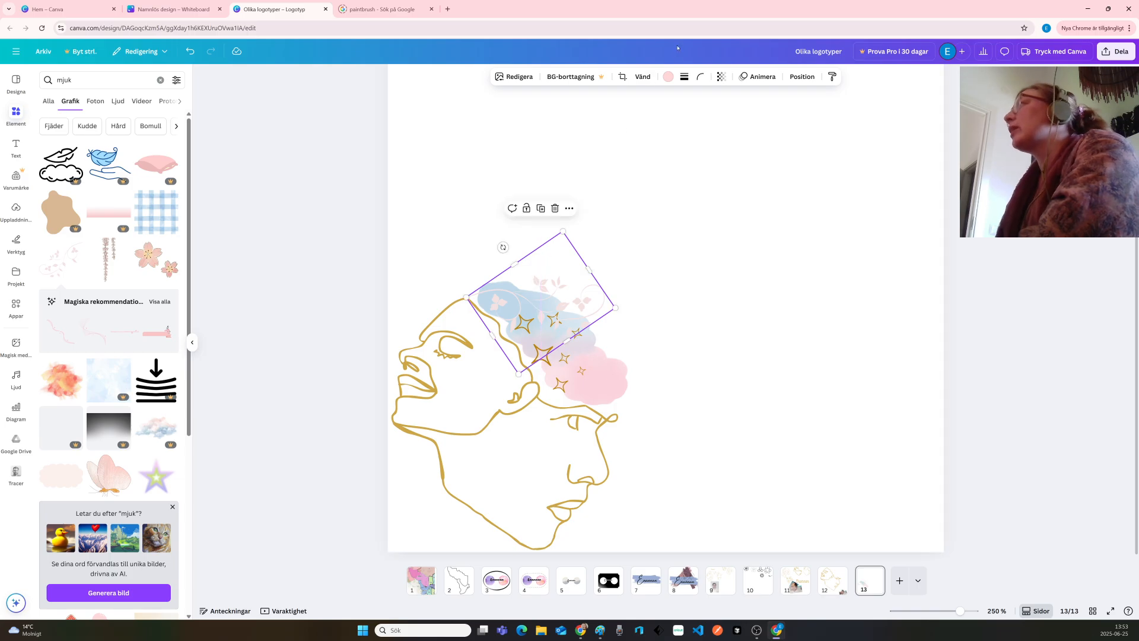
Recolour the vine dark gold, #ba820c, after trying the lighter gold document colour
{"action": "left_click", "coordinate": [668, 77]}
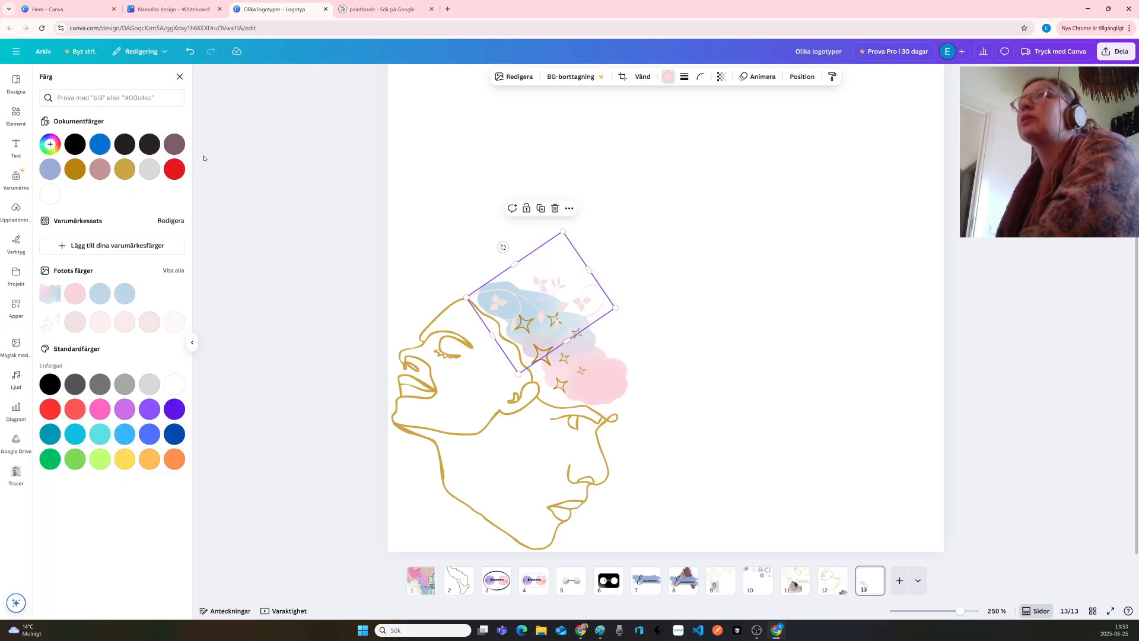
{"action": "left_click", "coordinate": [79, 170]}
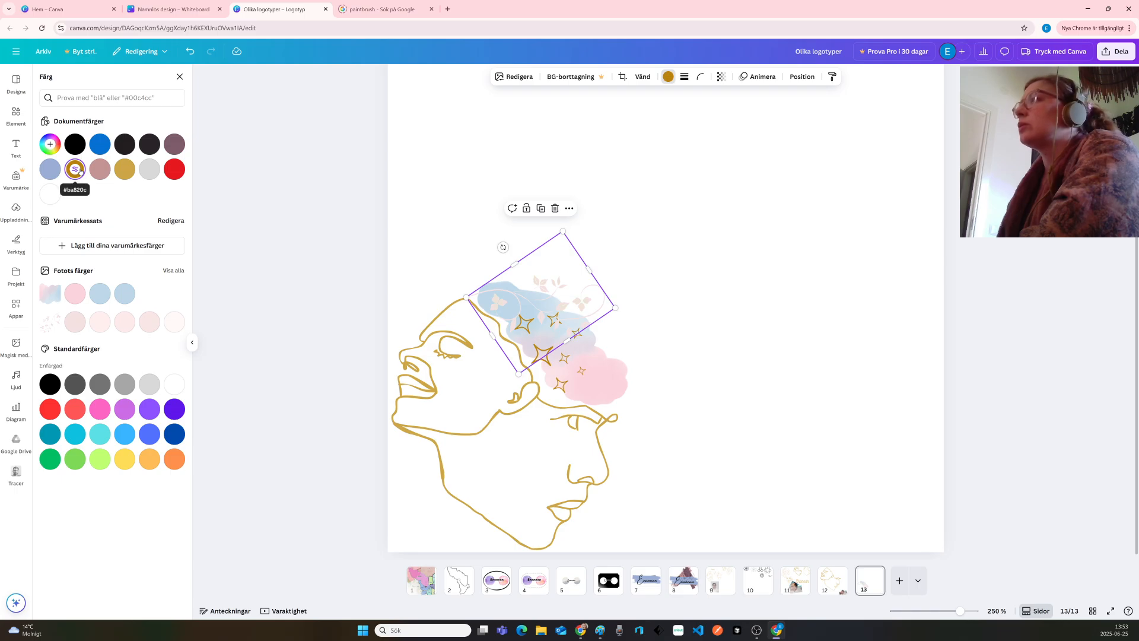
{"action": "left_click", "coordinate": [125, 171]}
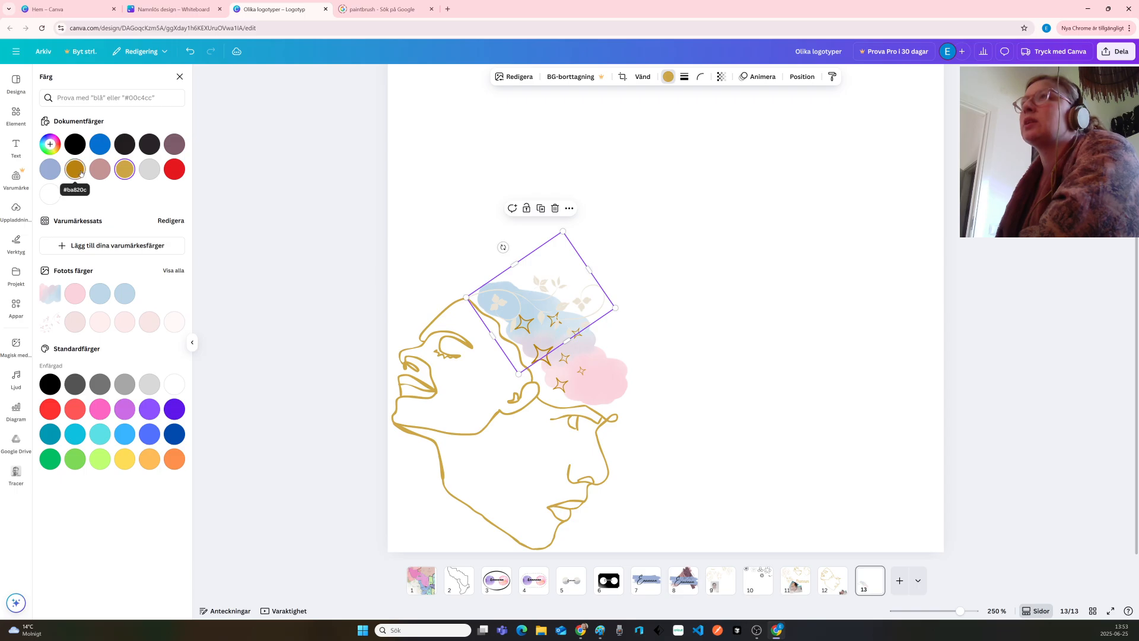
{"action": "left_click", "coordinate": [656, 255]}
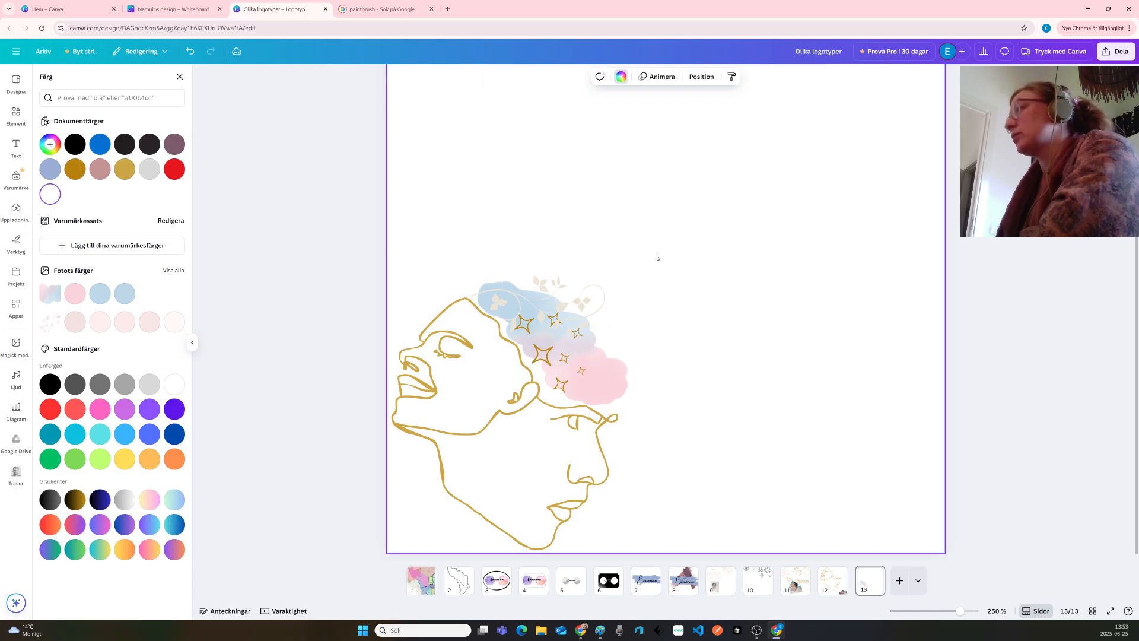
Try red and the lighter gold on the vine and return it to #ba820c
{"action": "left_click", "coordinate": [504, 296]}
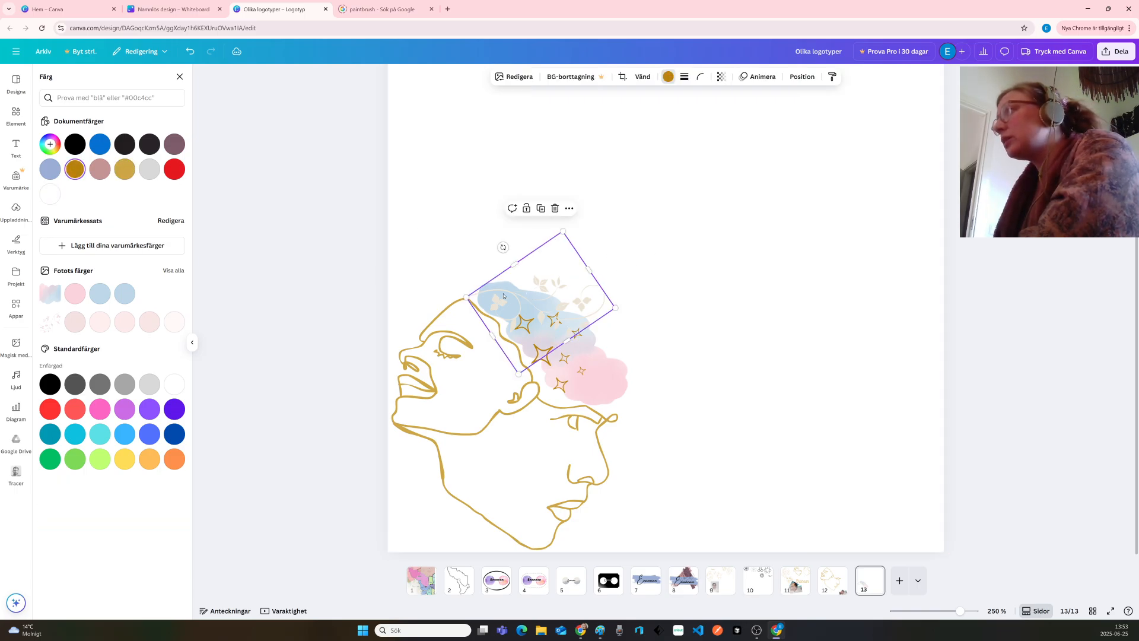
{"action": "left_click", "coordinate": [668, 76]}
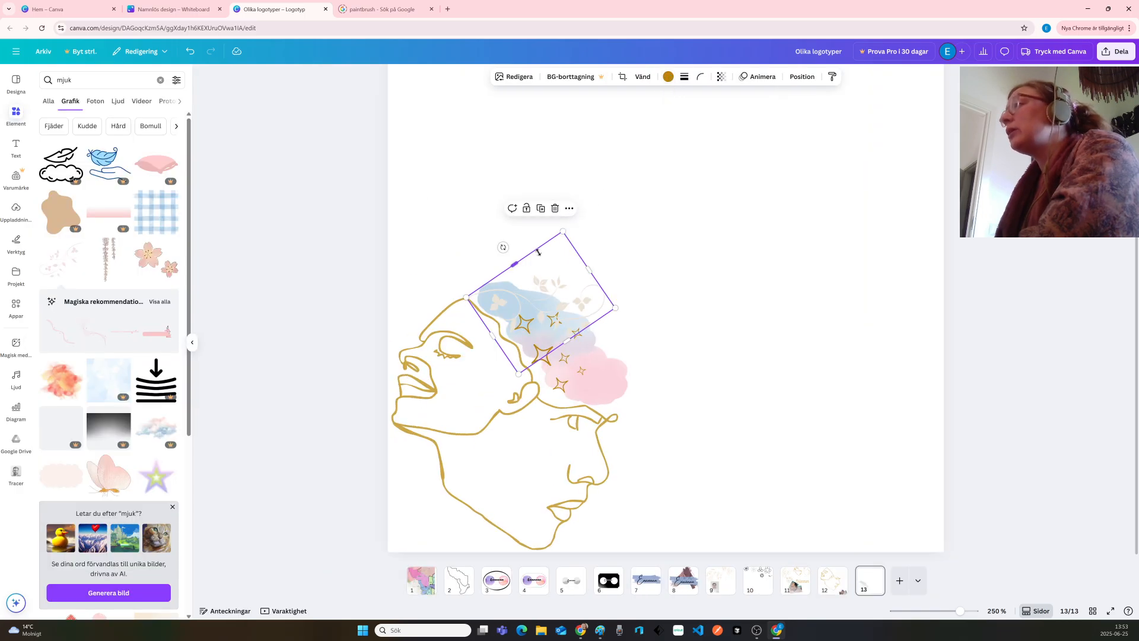
{"action": "left_click", "coordinate": [668, 77]}
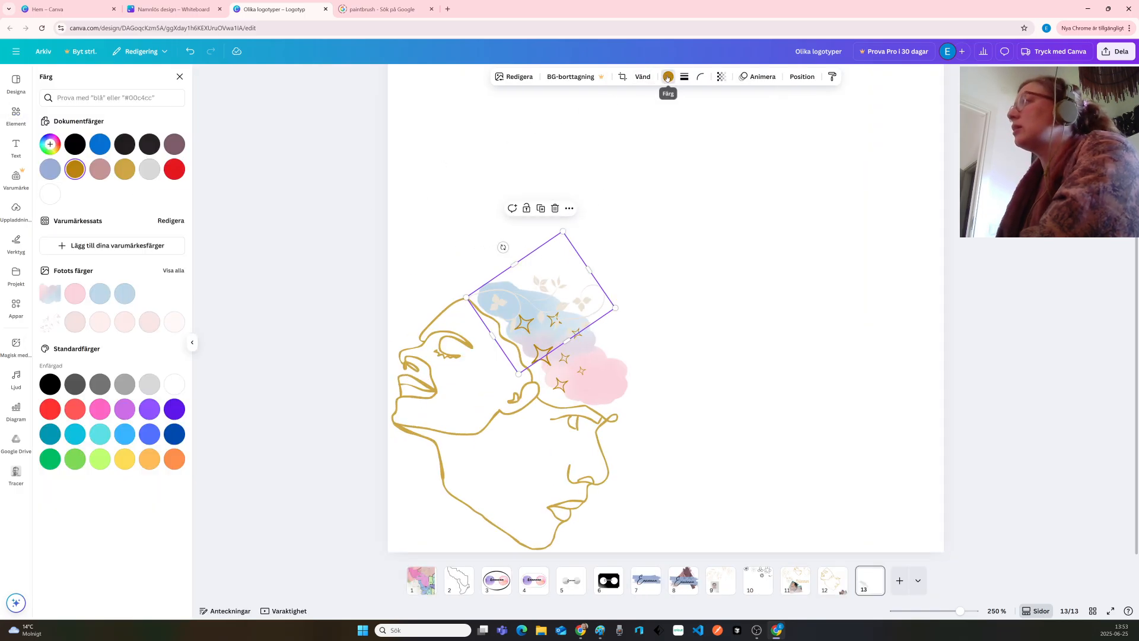
{"action": "left_click", "coordinate": [174, 172]}
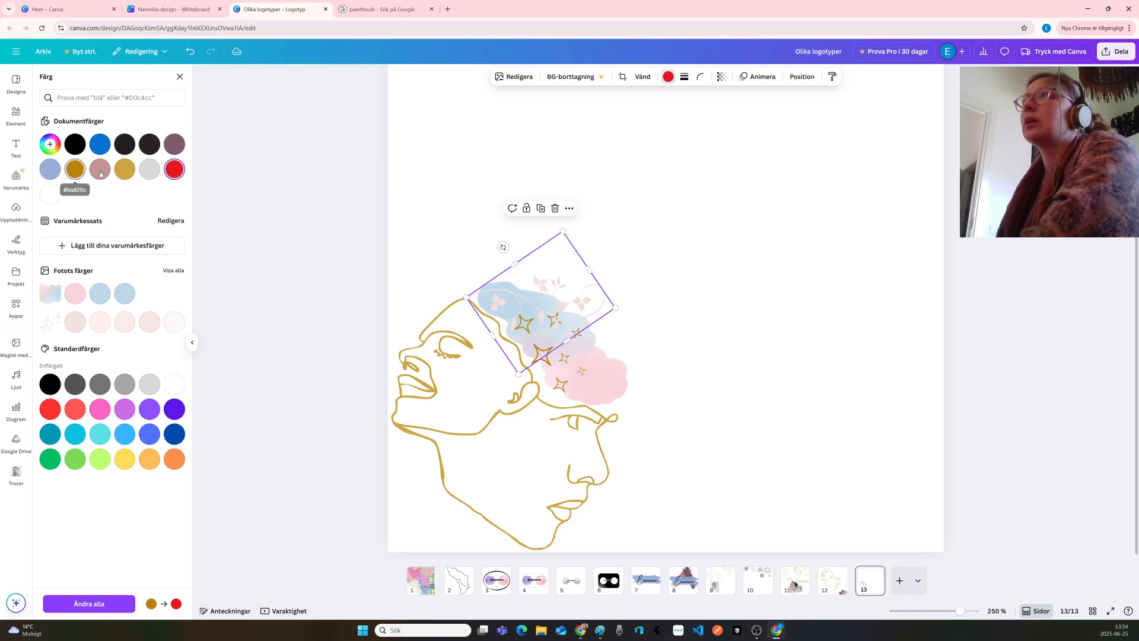
{"action": "left_click", "coordinate": [126, 170]}
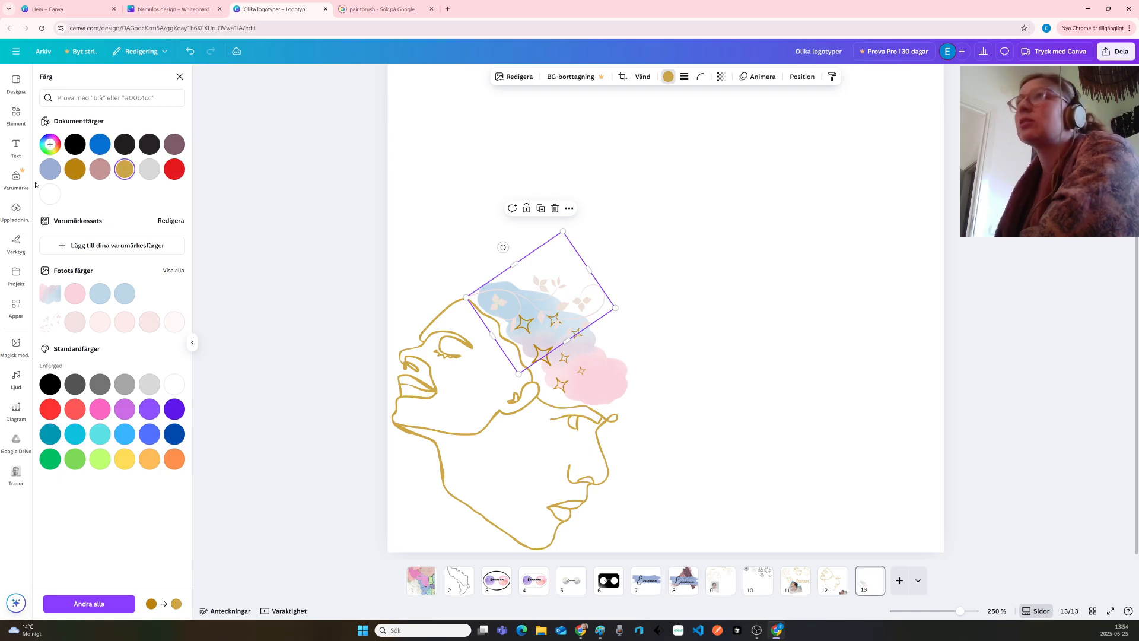
{"action": "left_click", "coordinate": [75, 171]}
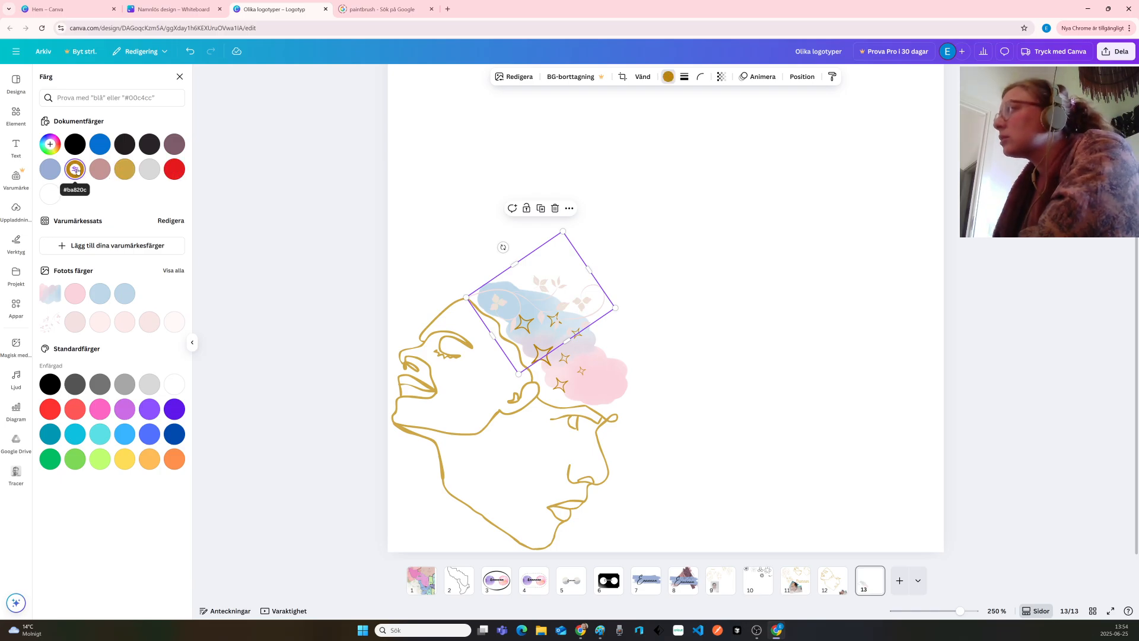
{"action": "left_click", "coordinate": [668, 228]}
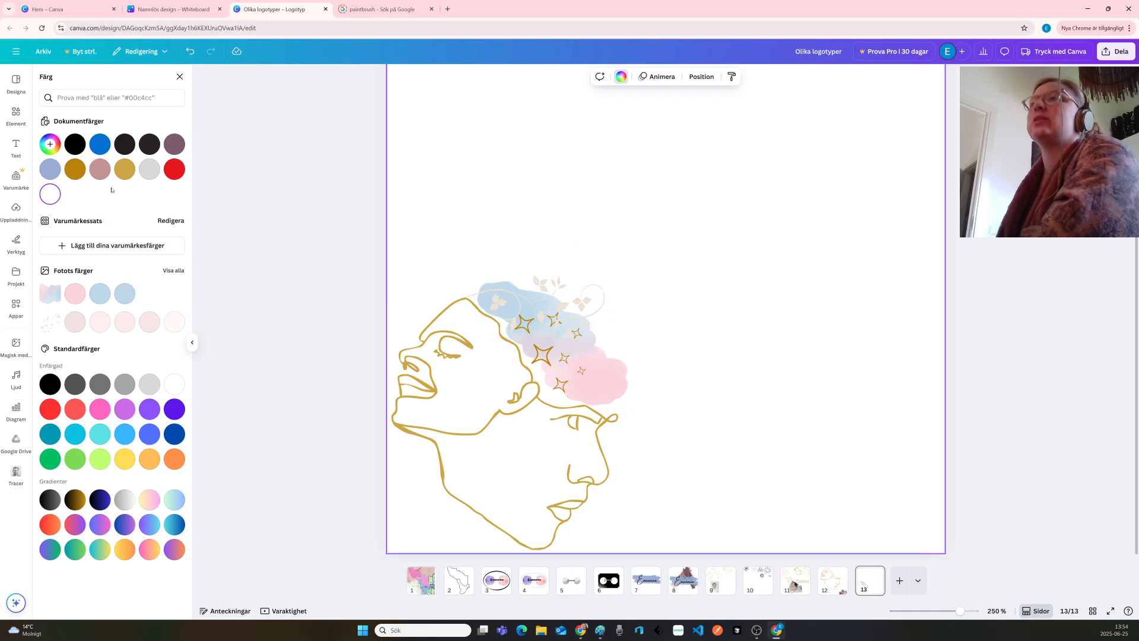
Repeat the recent element search for "mjuk" and show all of its graphics
{"action": "left_click", "coordinate": [16, 116]}
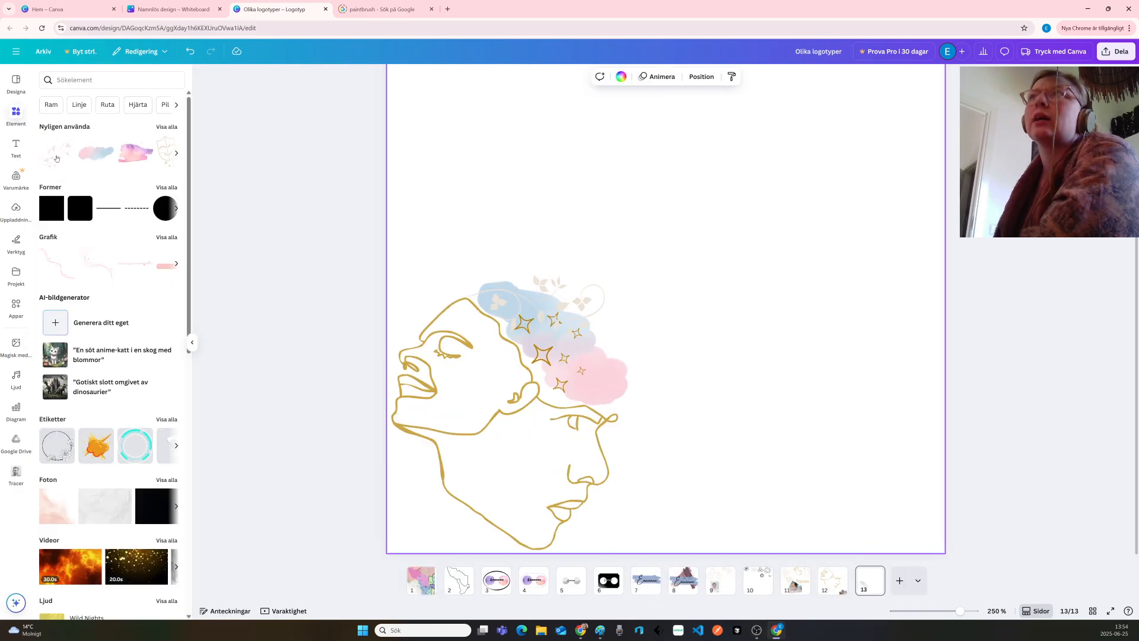
{"action": "left_click", "coordinate": [83, 79]}
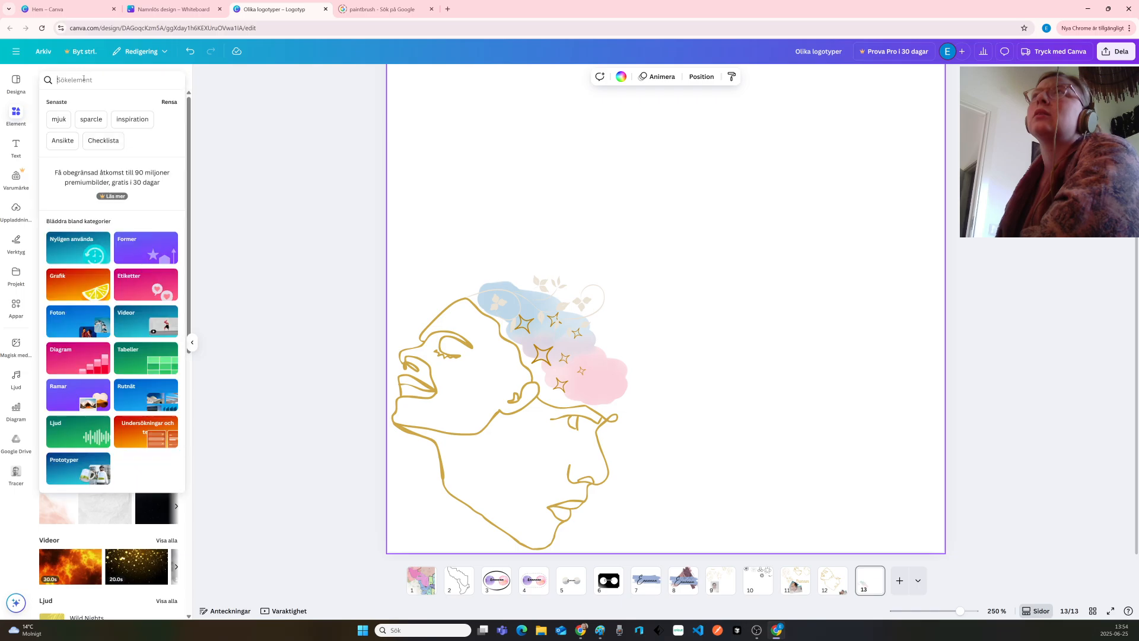
{"action": "left_click", "coordinate": [60, 120]}
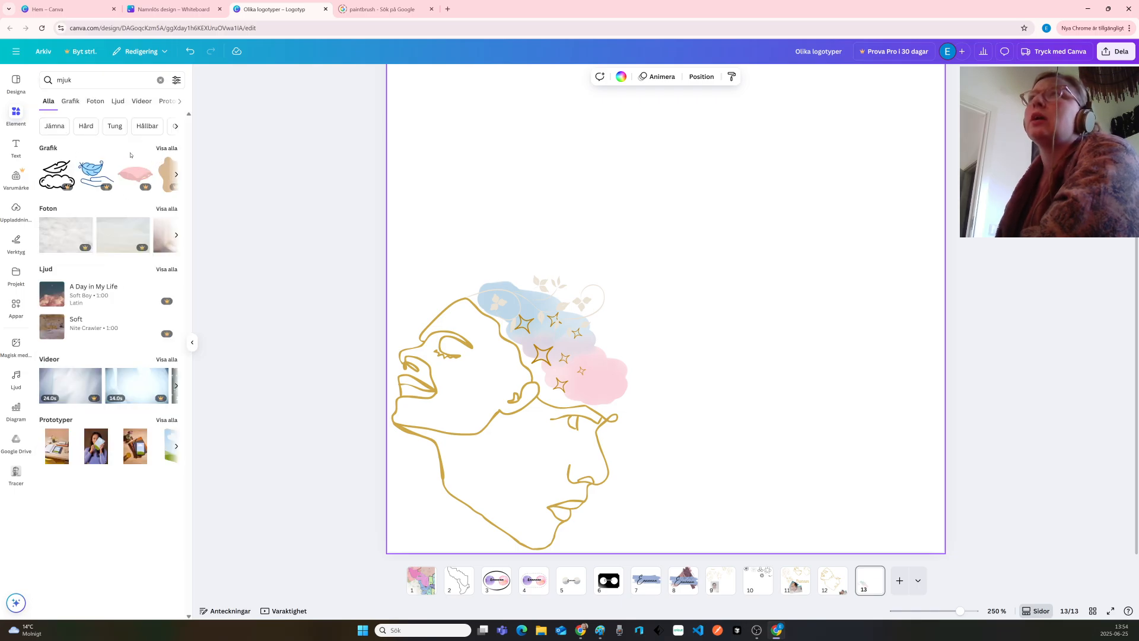
{"action": "left_click", "coordinate": [161, 151]}
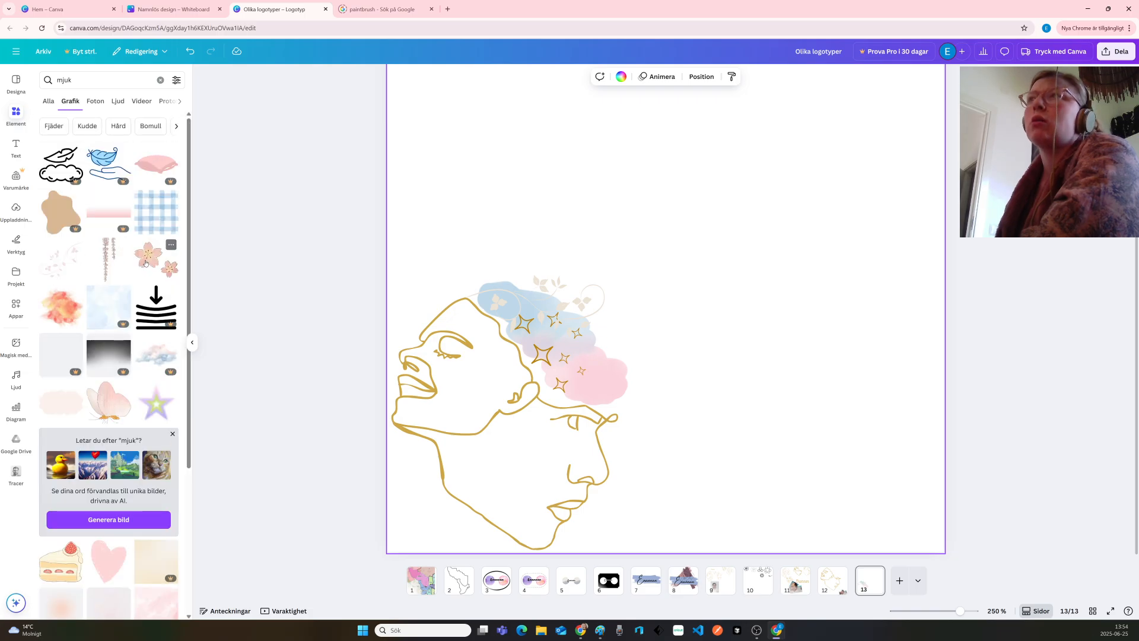
Look through the "mjuk" graphics for another soft decoration that suits the two gold heads
{"action": "scroll", "coordinate": [104, 209], "scroll_direction": "down", "scroll_amount": 2}
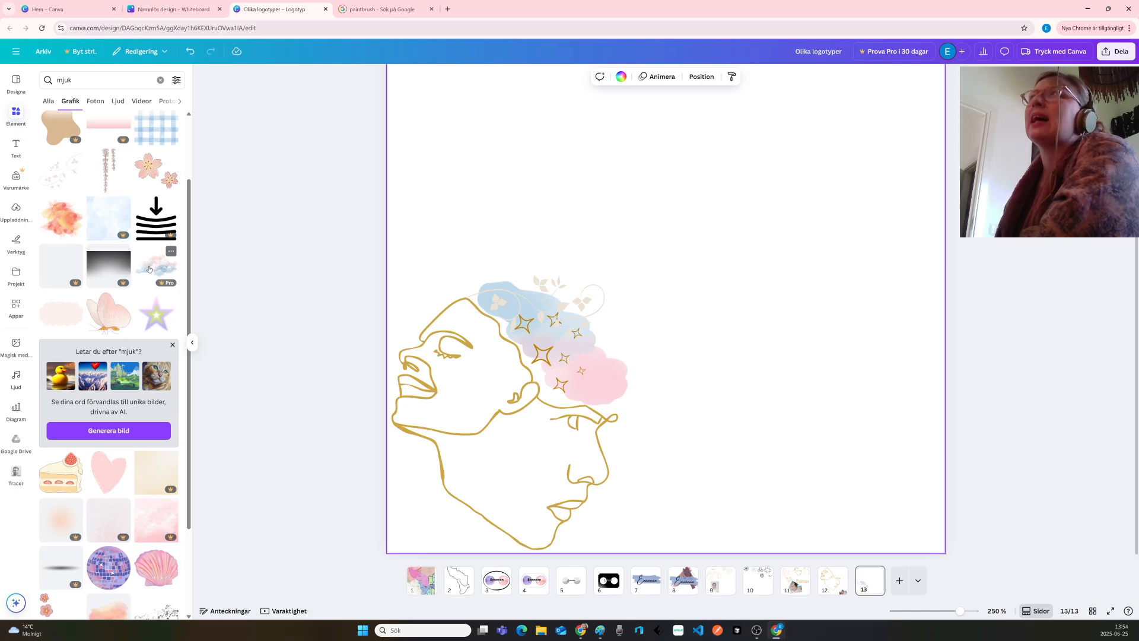
{"action": "scroll", "coordinate": [150, 270], "scroll_direction": "down", "scroll_amount": 4}
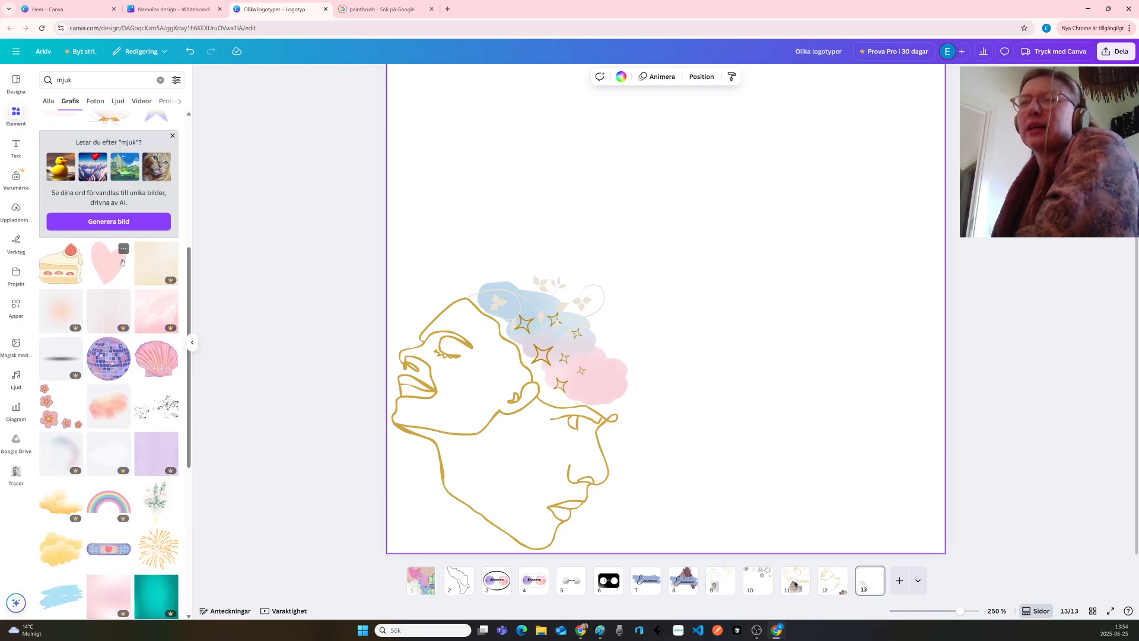
{"action": "scroll", "coordinate": [122, 261], "scroll_direction": "down", "scroll_amount": 1}
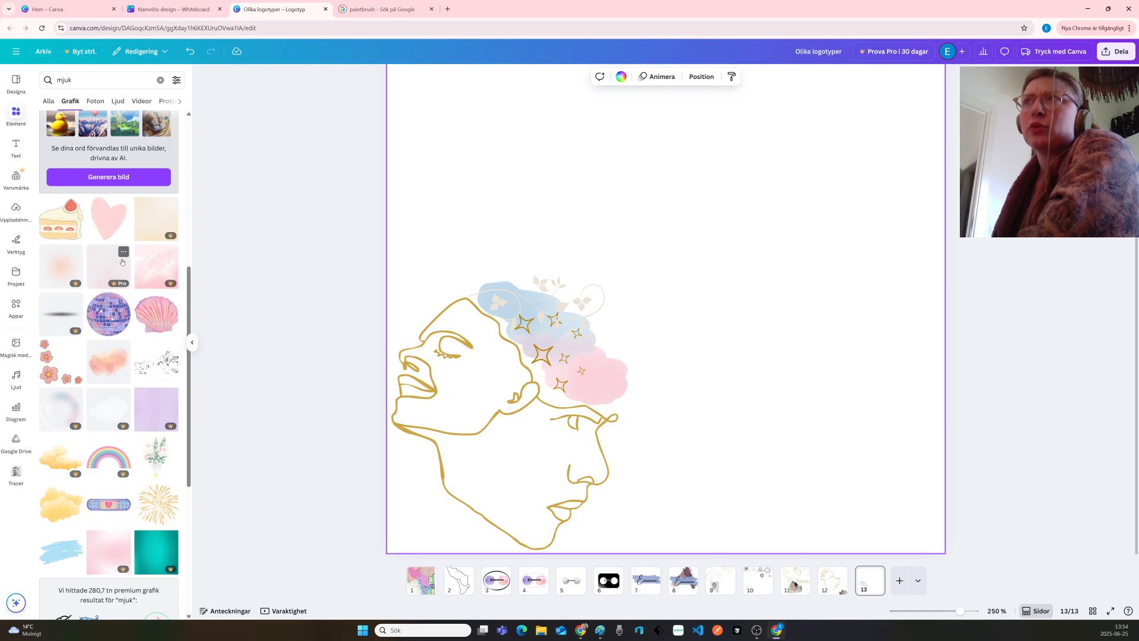
{"action": "scroll", "coordinate": [122, 262], "scroll_direction": "down", "scroll_amount": 2}
{"action": "scroll", "coordinate": [122, 262], "scroll_direction": "down", "scroll_amount": 4}
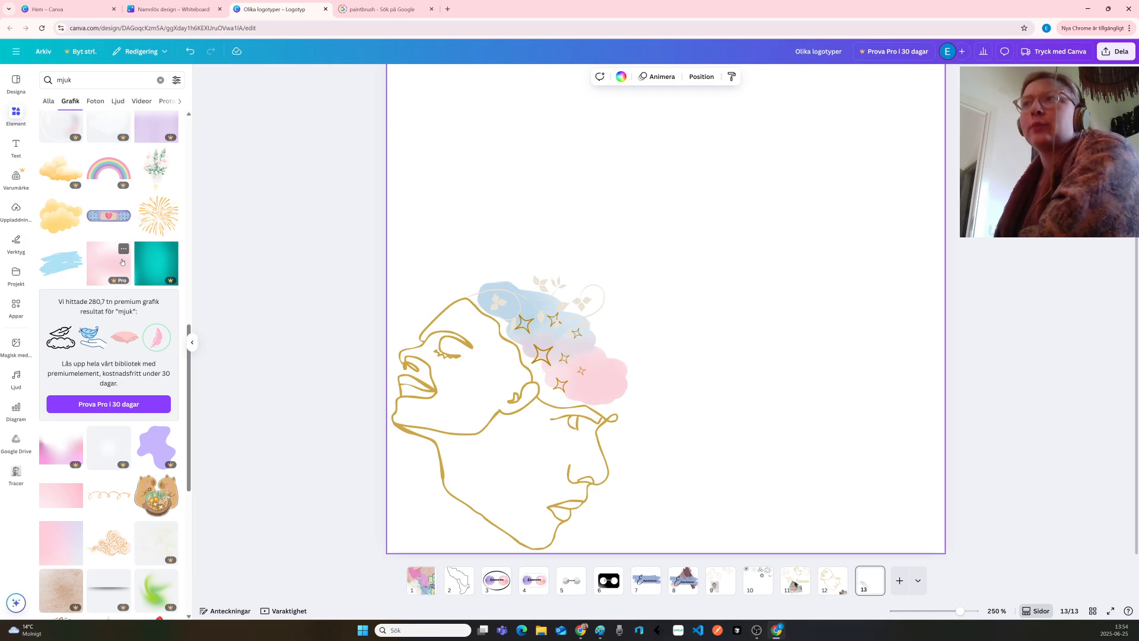
{"action": "scroll", "coordinate": [122, 262], "scroll_direction": "down", "scroll_amount": 2}
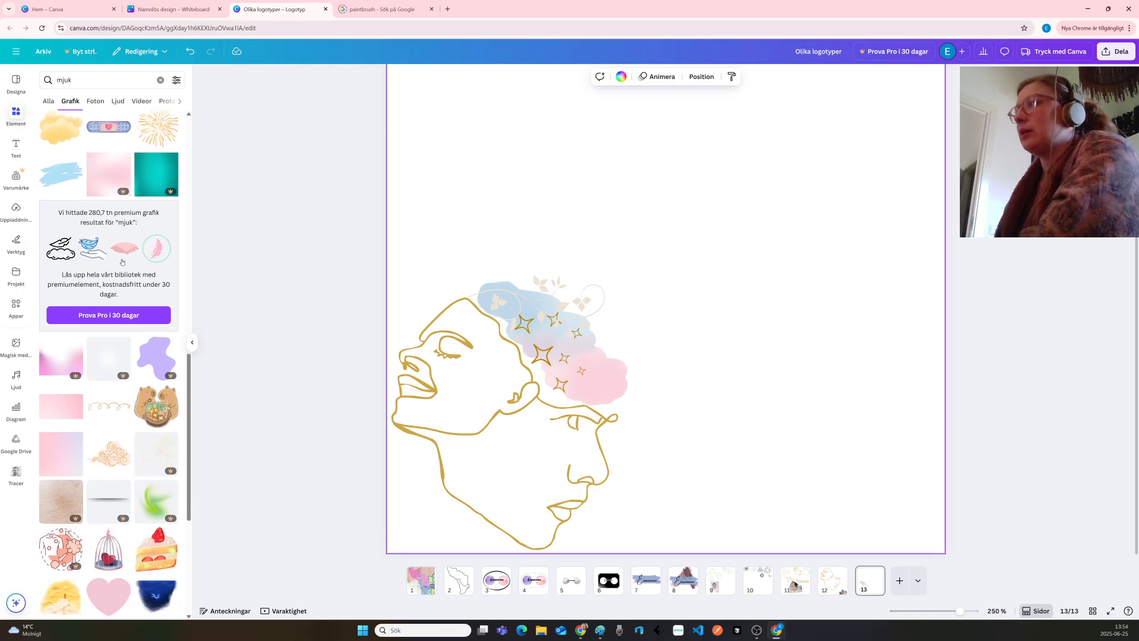
{"action": "scroll", "coordinate": [122, 262], "scroll_direction": "down", "scroll_amount": 1}
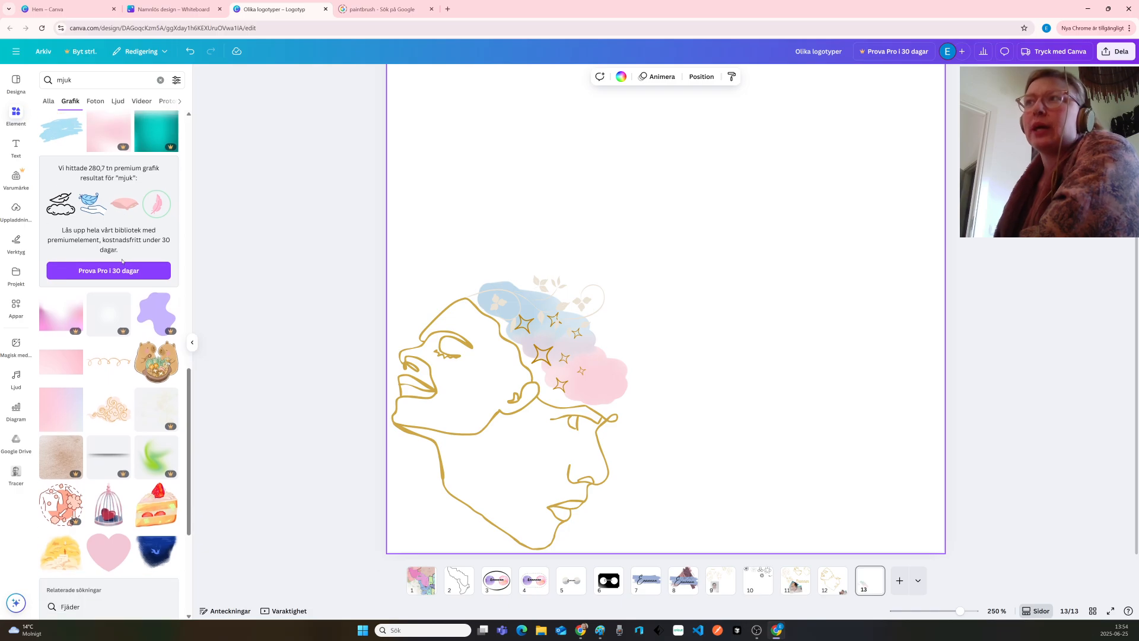
{"action": "scroll", "coordinate": [123, 262], "scroll_direction": "down", "scroll_amount": 2}
{"action": "scroll", "coordinate": [122, 262], "scroll_direction": "down", "scroll_amount": 6}
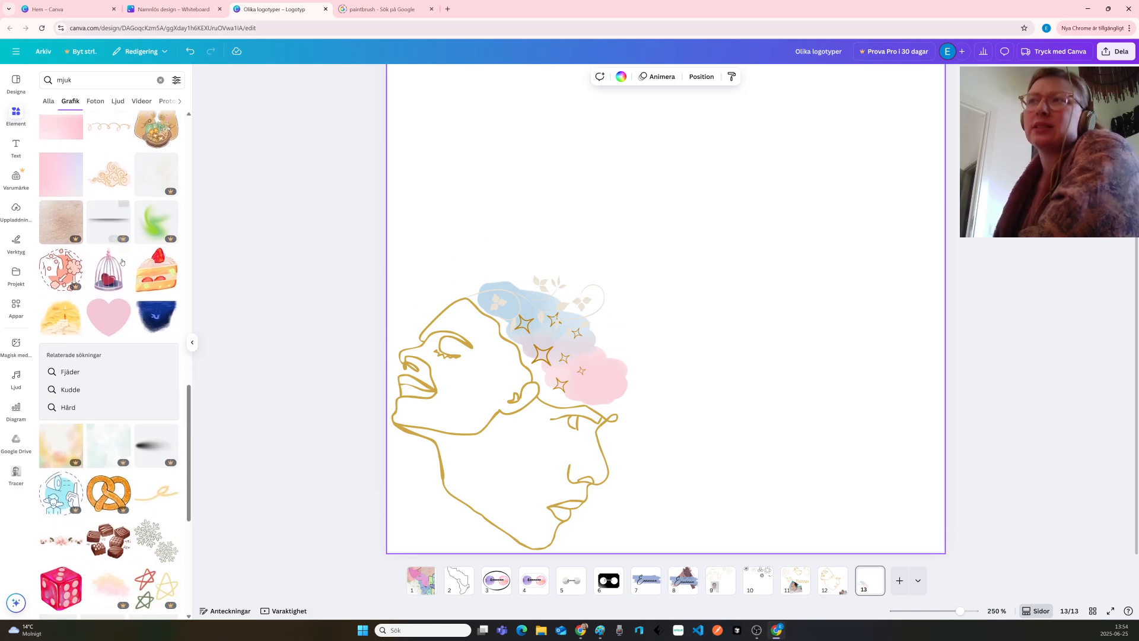
{"action": "scroll", "coordinate": [122, 262], "scroll_direction": "down", "scroll_amount": 1}
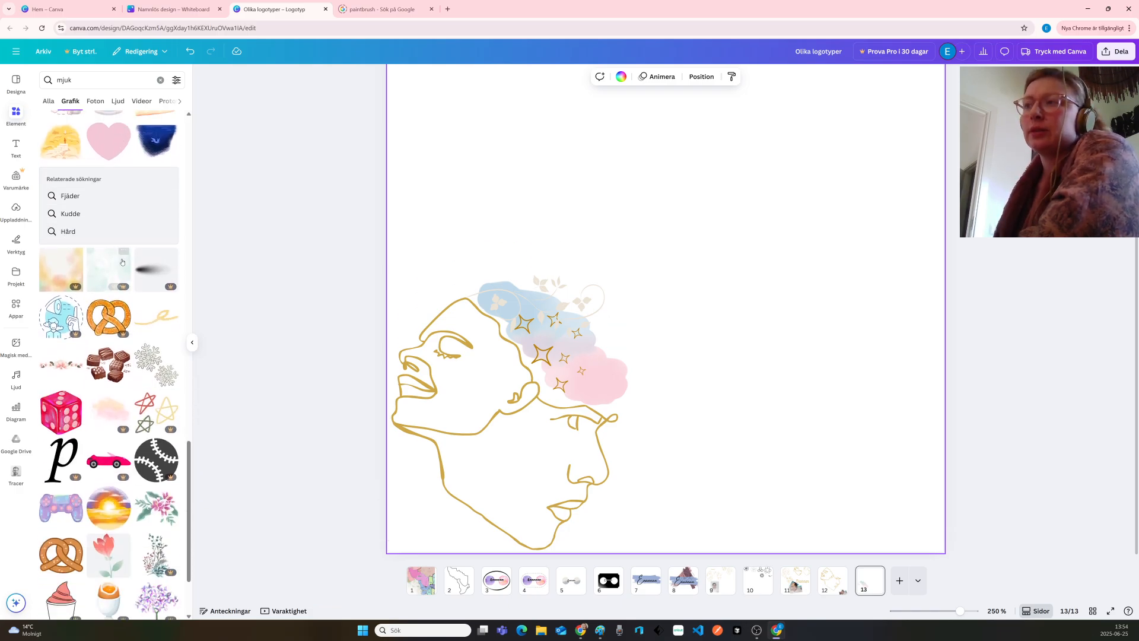
{"action": "scroll", "coordinate": [123, 262], "scroll_direction": "down", "scroll_amount": 2}
{"action": "scroll", "coordinate": [122, 262], "scroll_direction": "down", "scroll_amount": 5}
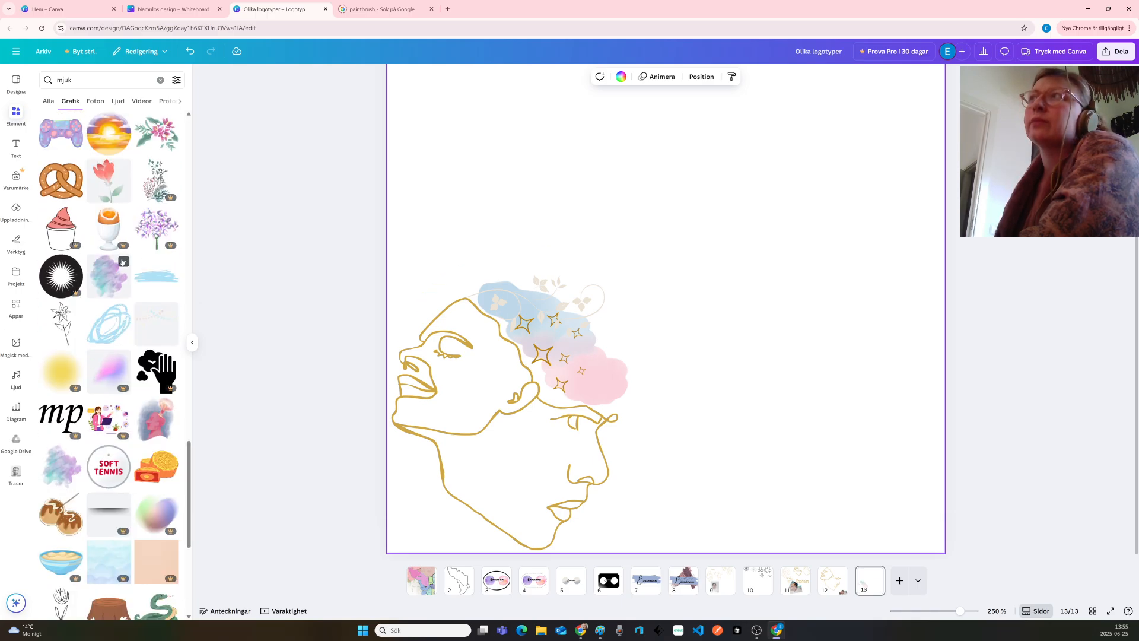
{"action": "scroll", "coordinate": [122, 261], "scroll_direction": "down", "scroll_amount": 1}
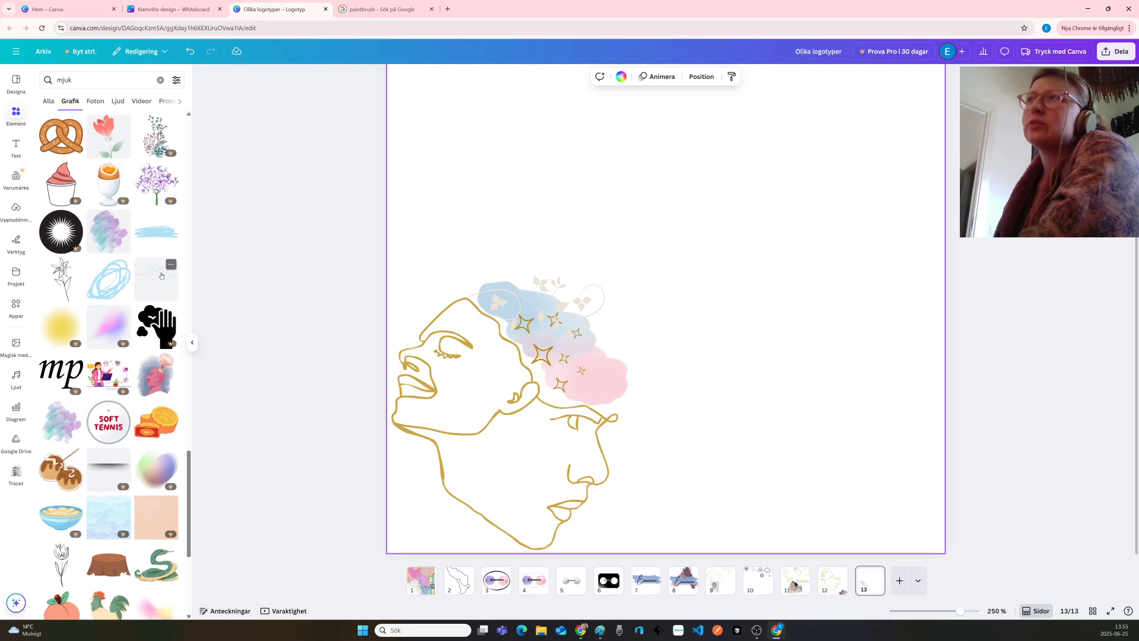
{"action": "scroll", "coordinate": [158, 278], "scroll_direction": "down", "scroll_amount": 5}
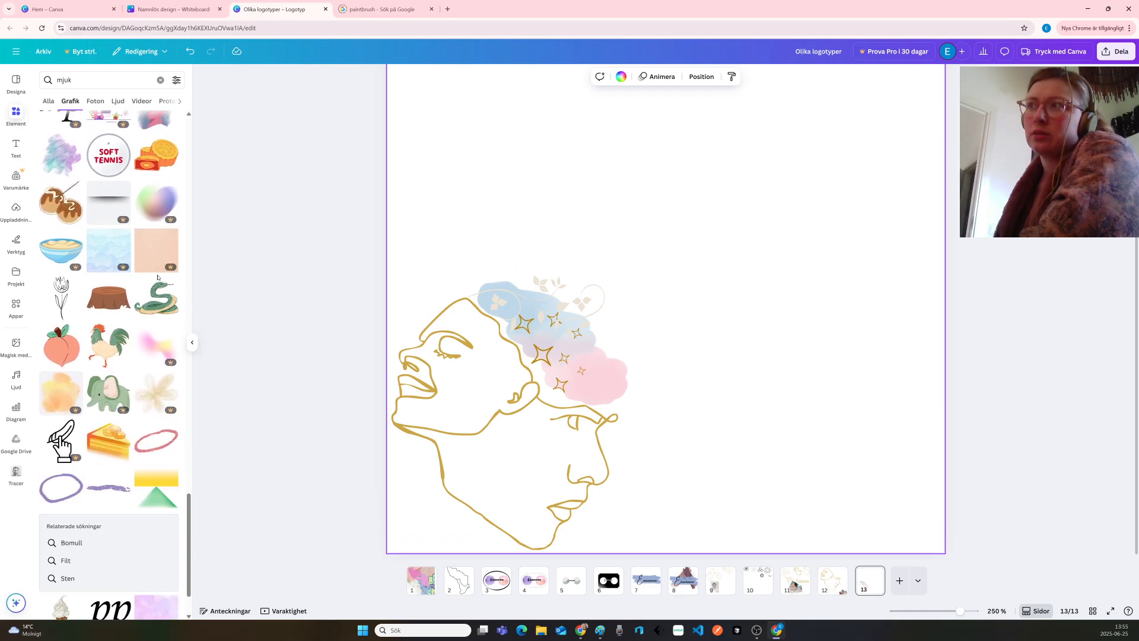
{"action": "scroll", "coordinate": [158, 278], "scroll_direction": "down", "scroll_amount": 5}
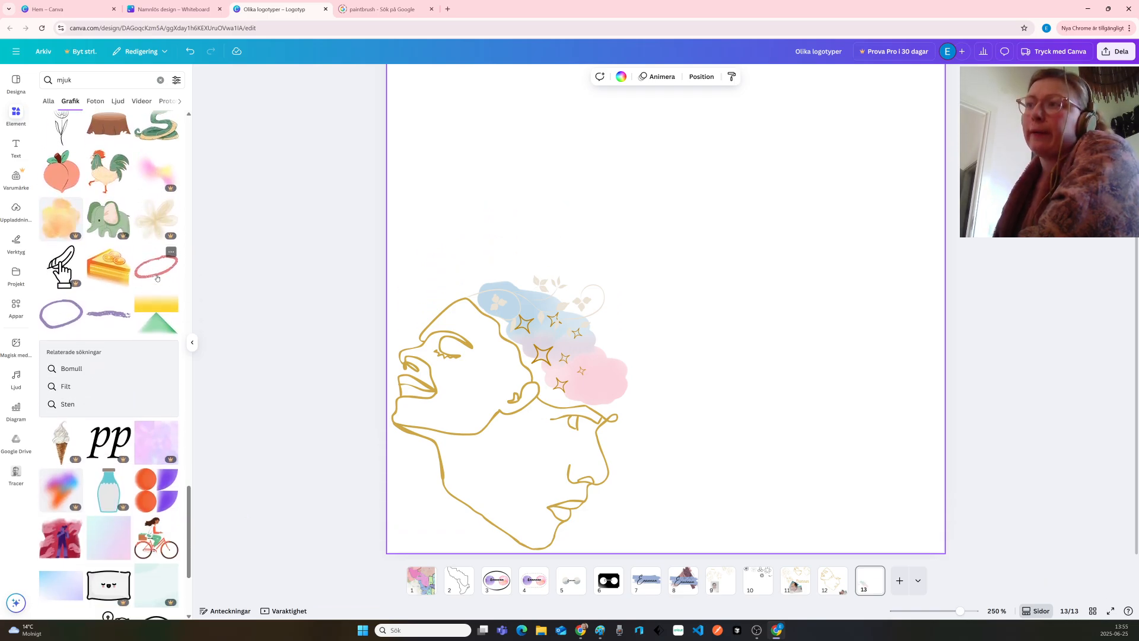
{"action": "scroll", "coordinate": [158, 278], "scroll_direction": "down", "scroll_amount": 3}
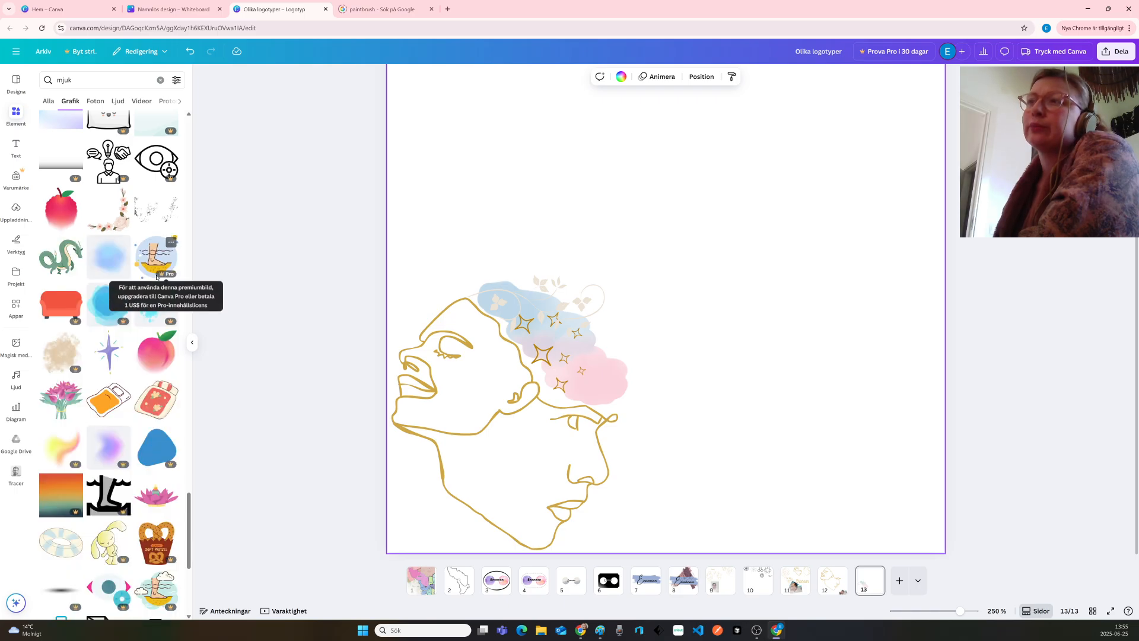
{"action": "scroll", "coordinate": [158, 277], "scroll_direction": "down", "scroll_amount": 3}
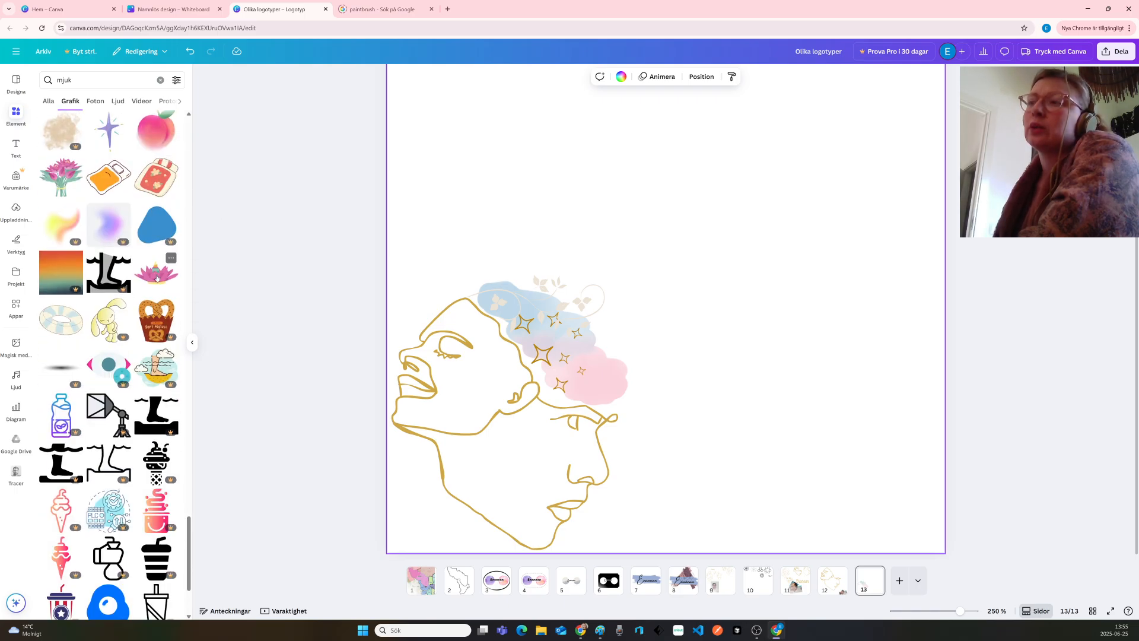
{"action": "scroll", "coordinate": [158, 278], "scroll_direction": "down", "scroll_amount": 2}
{"action": "scroll", "coordinate": [157, 278], "scroll_direction": "down", "scroll_amount": 3}
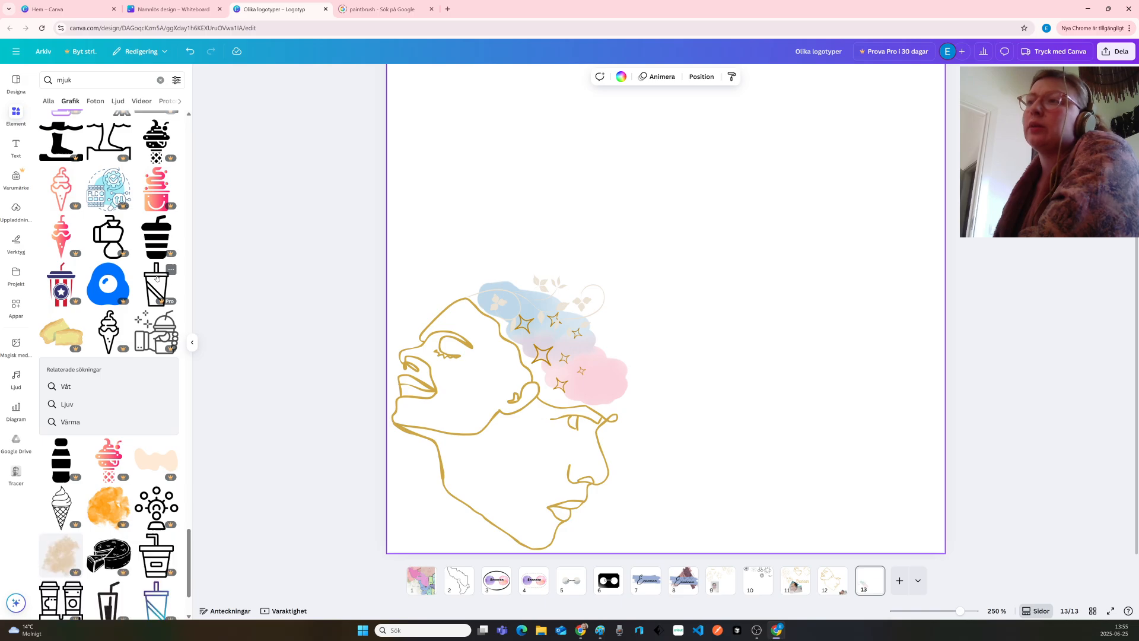
{"action": "scroll", "coordinate": [157, 277], "scroll_direction": "down", "scroll_amount": 5}
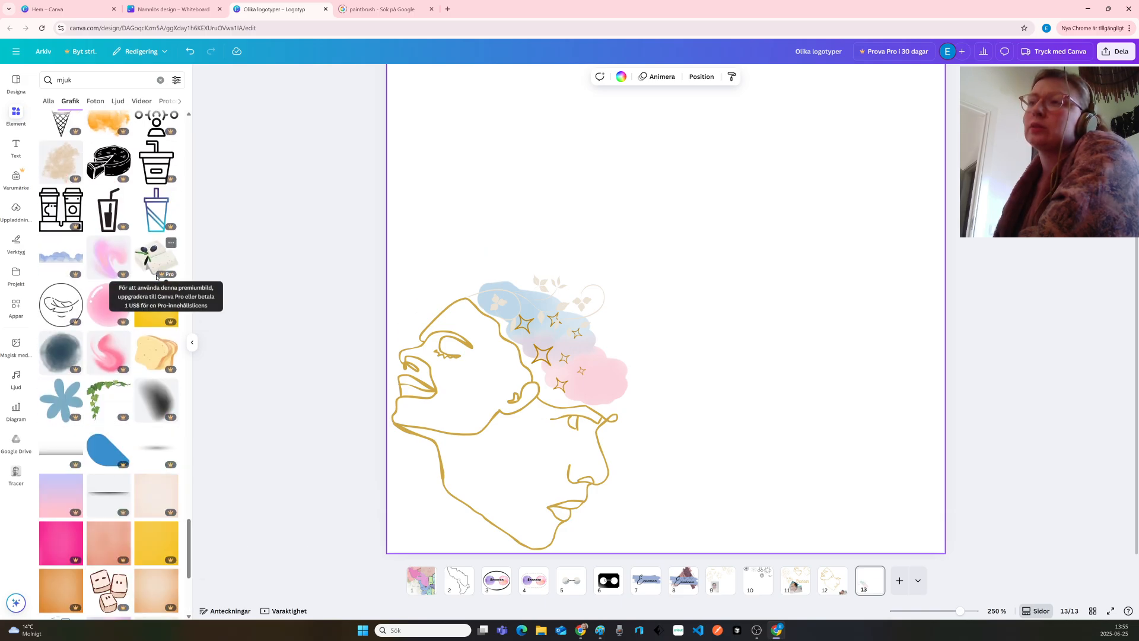
{"action": "scroll", "coordinate": [158, 277], "scroll_direction": "down", "scroll_amount": 4}
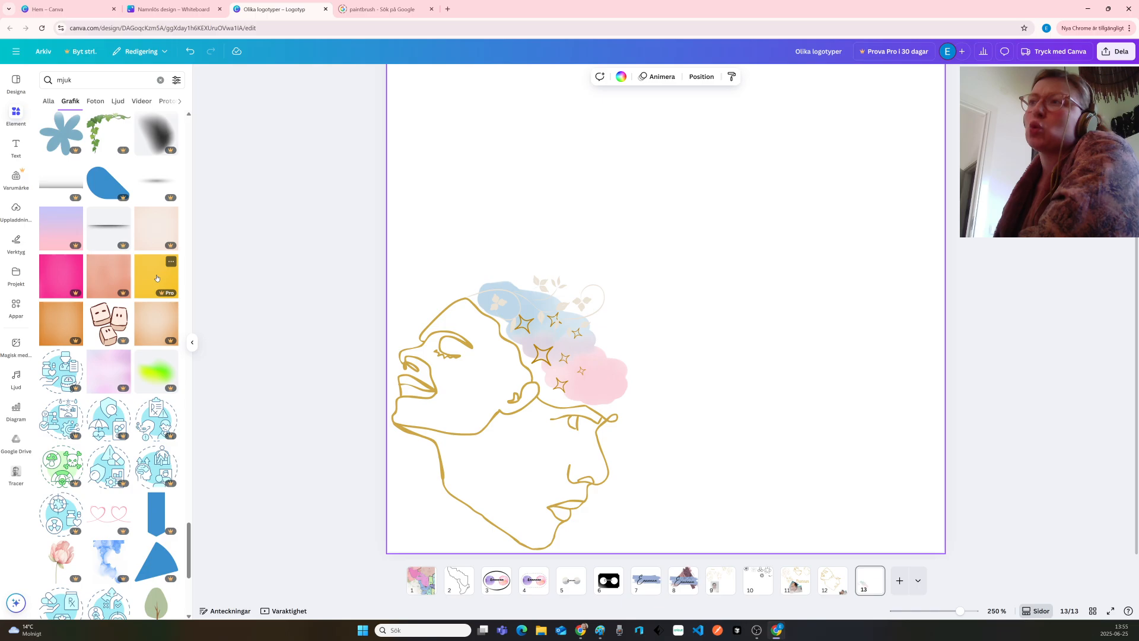
{"action": "scroll", "coordinate": [158, 277], "scroll_direction": "down", "scroll_amount": 2}
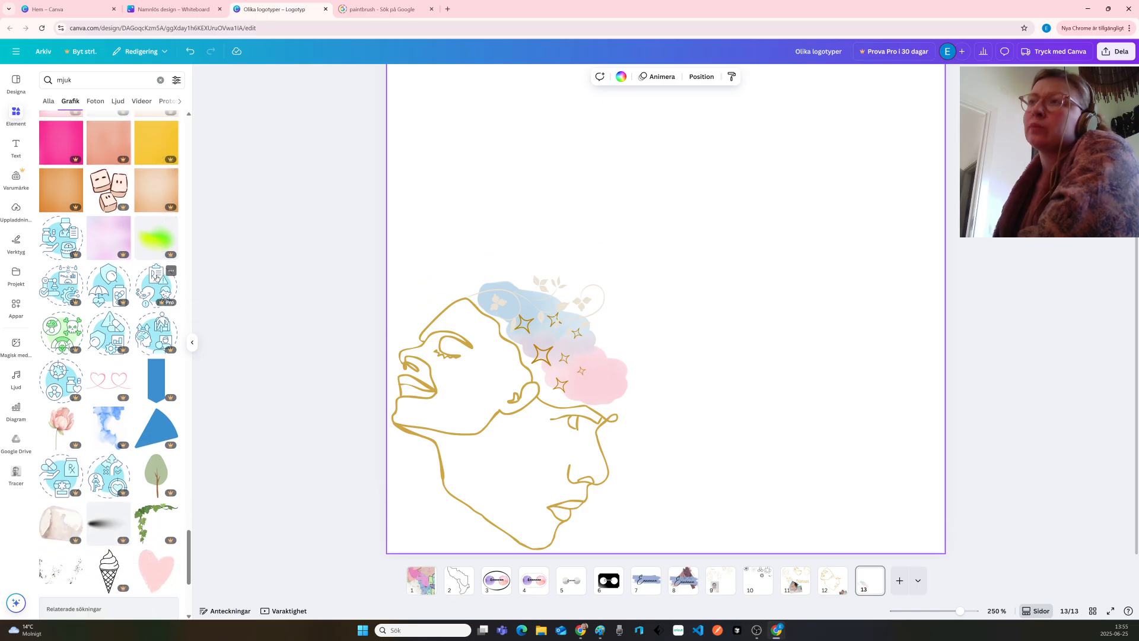
{"action": "scroll", "coordinate": [157, 277], "scroll_direction": "down", "scroll_amount": 2}
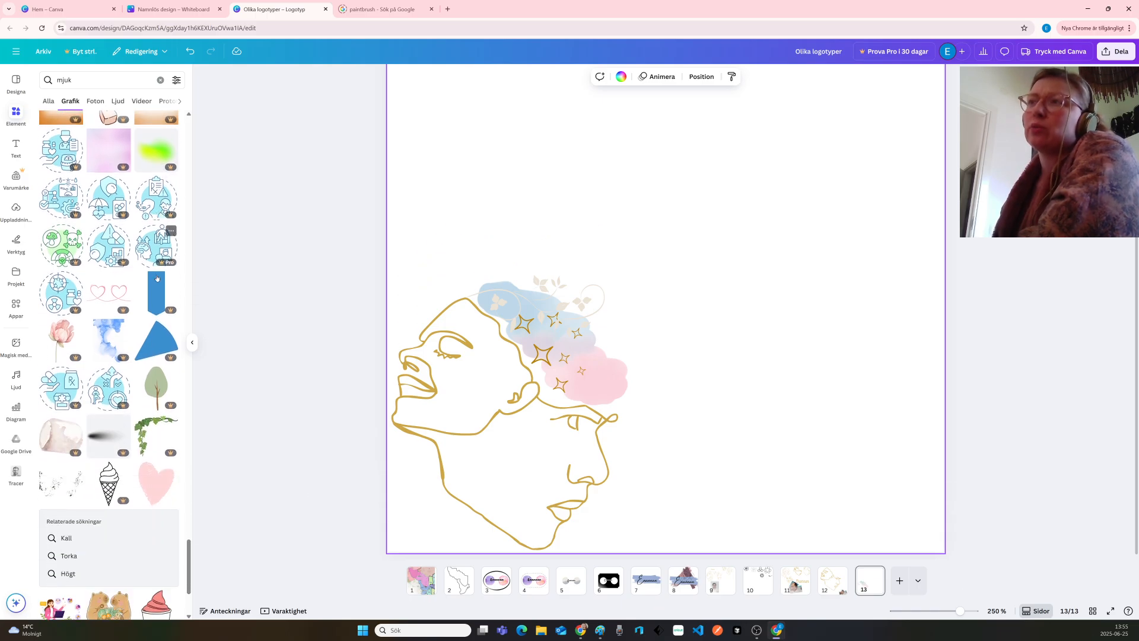
{"action": "scroll", "coordinate": [157, 277], "scroll_direction": "down", "scroll_amount": 2}
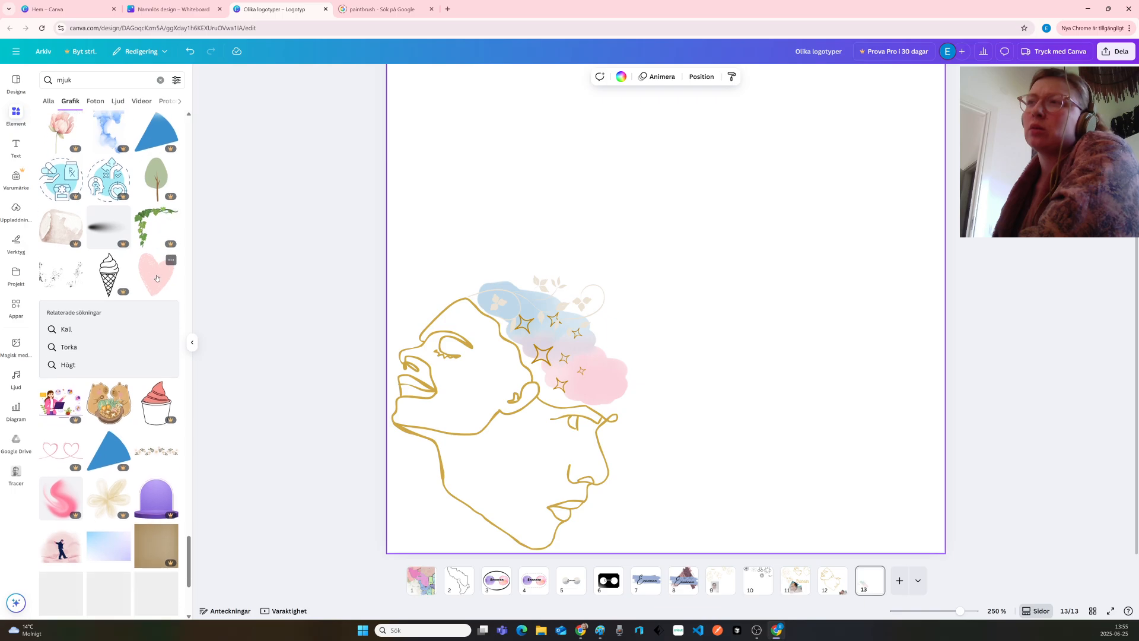
{"action": "scroll", "coordinate": [158, 277], "scroll_direction": "down", "scroll_amount": 7}
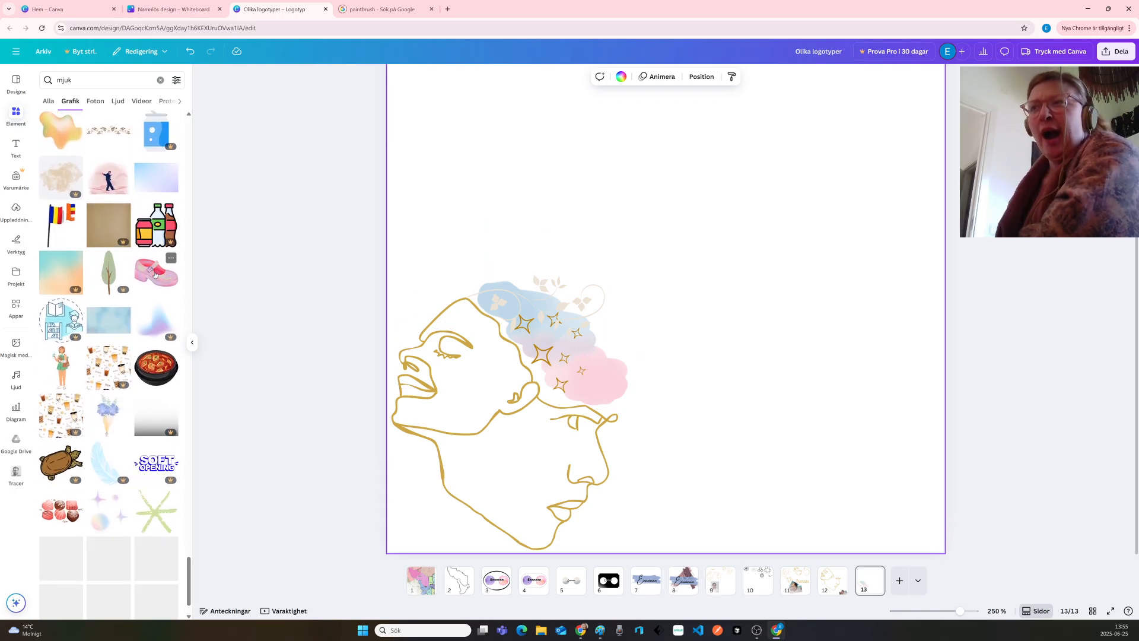
{"action": "scroll", "coordinate": [156, 274], "scroll_direction": "down", "scroll_amount": 1}
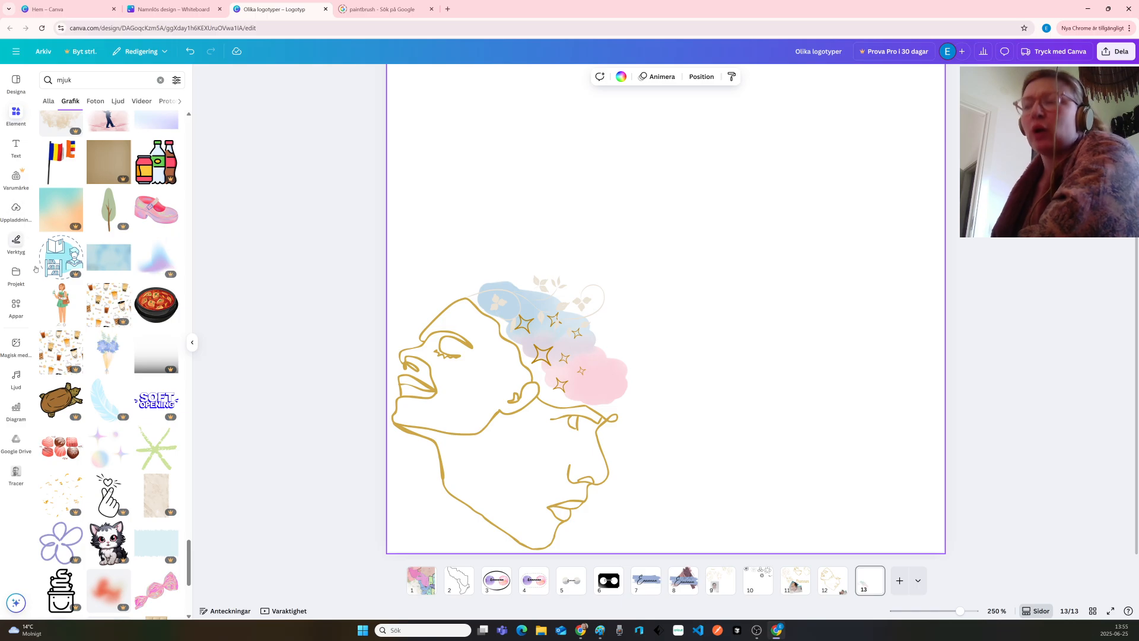
Search the graphics for "hård" in place of "mjuk"
{"action": "left_click", "coordinate": [83, 76]}
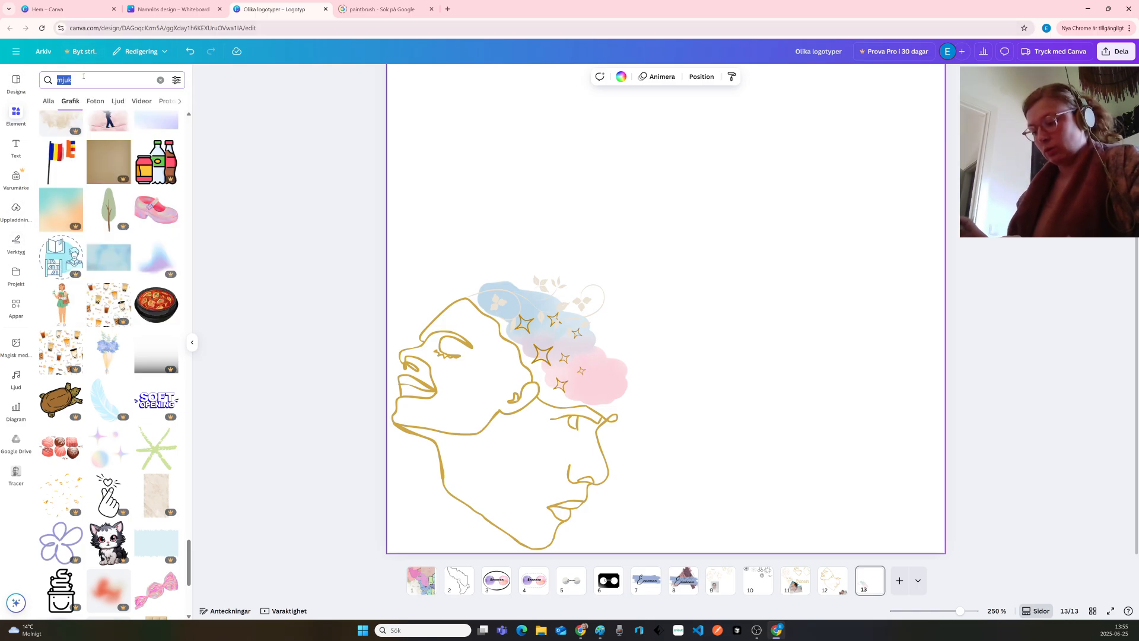
{"action": "type", "text": "hå"}
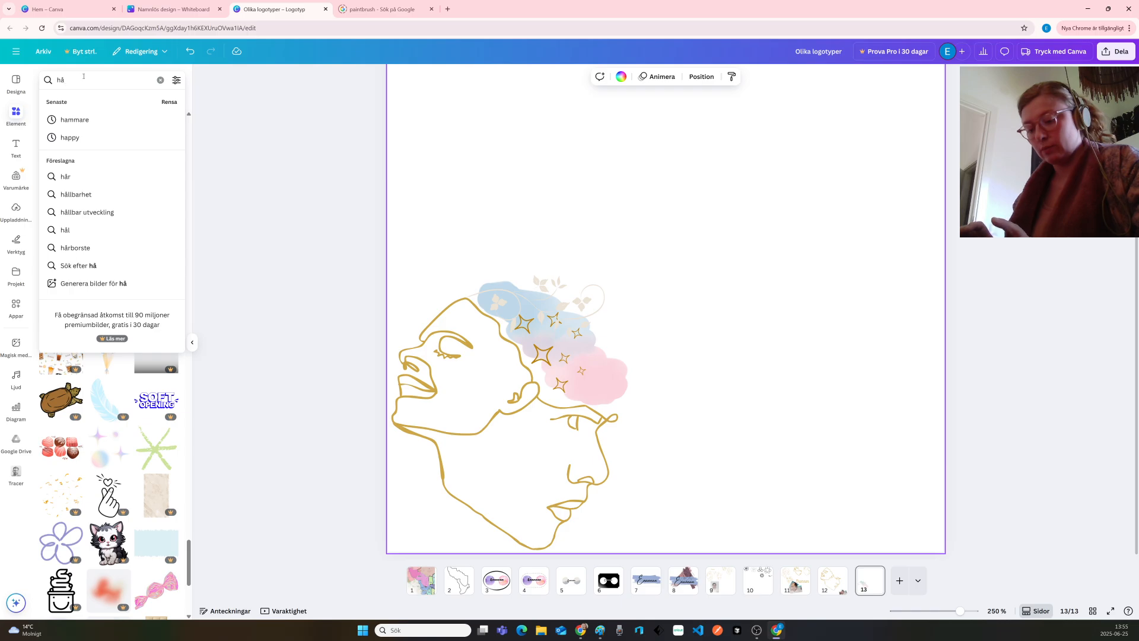
{"action": "type", "text": "rd"}
{"action": "key", "text": "Return"}
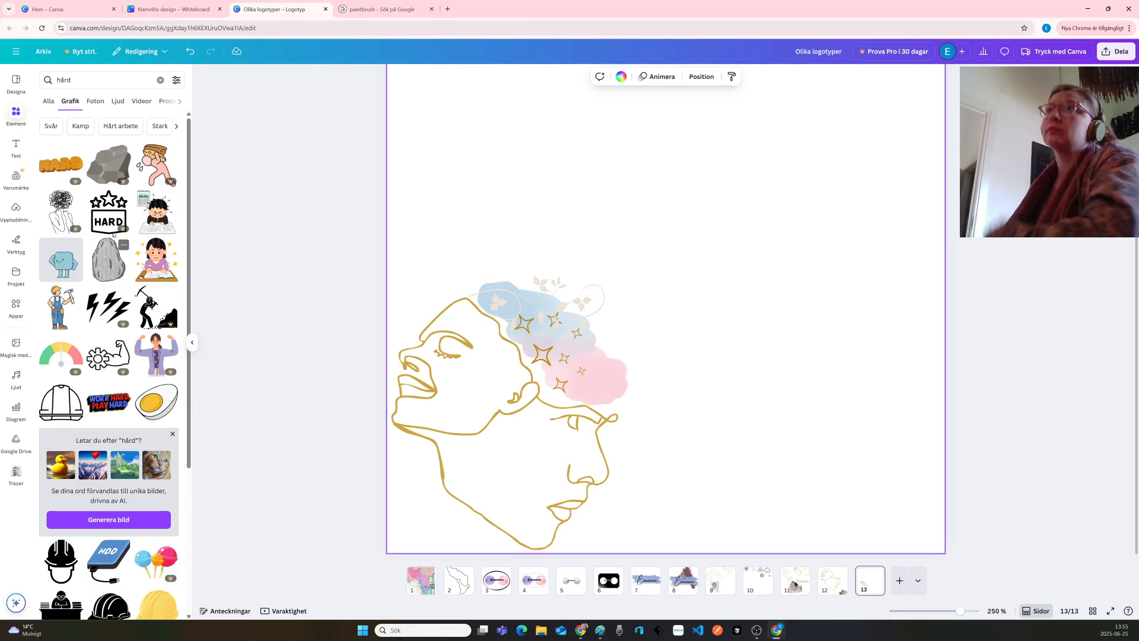
Find and add the black line-art figure with a scribble-tangled head, placing it near the page's right edge, clear of the gold heads
{"action": "scroll", "coordinate": [113, 235], "scroll_direction": "down", "scroll_amount": 3}
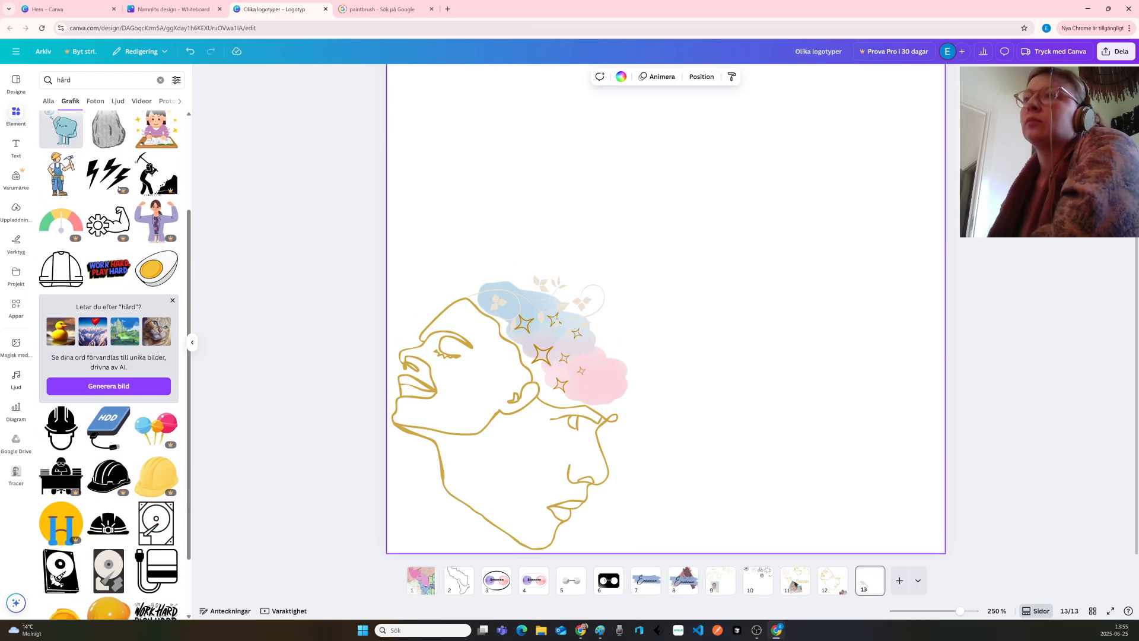
{"action": "scroll", "coordinate": [118, 188], "scroll_direction": "down", "scroll_amount": 5}
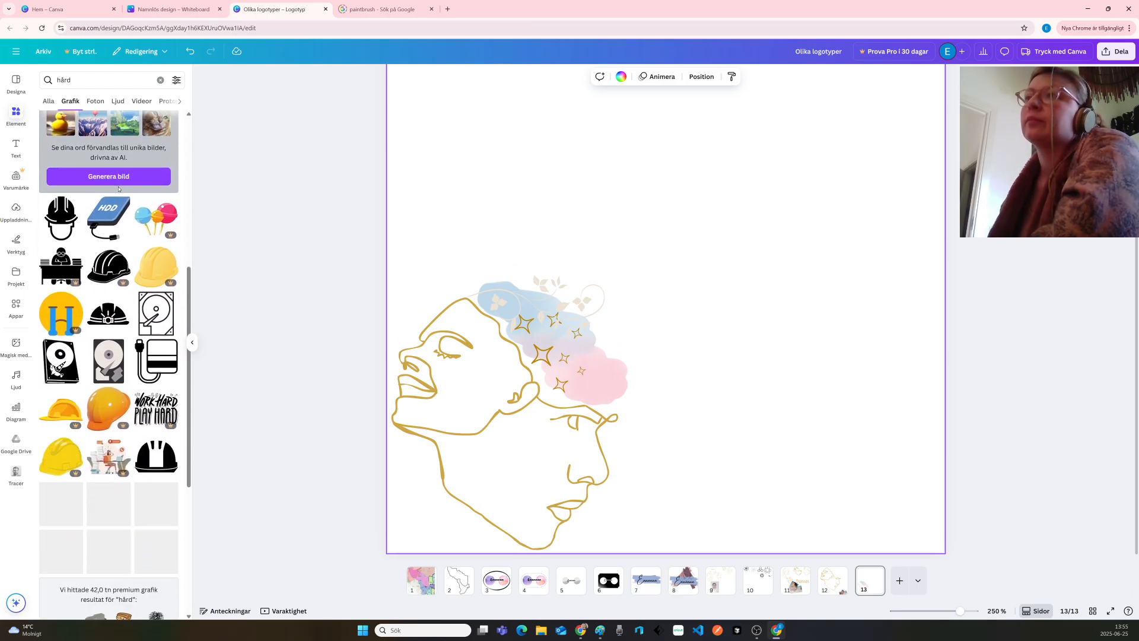
{"action": "scroll", "coordinate": [119, 189], "scroll_direction": "down", "scroll_amount": 8}
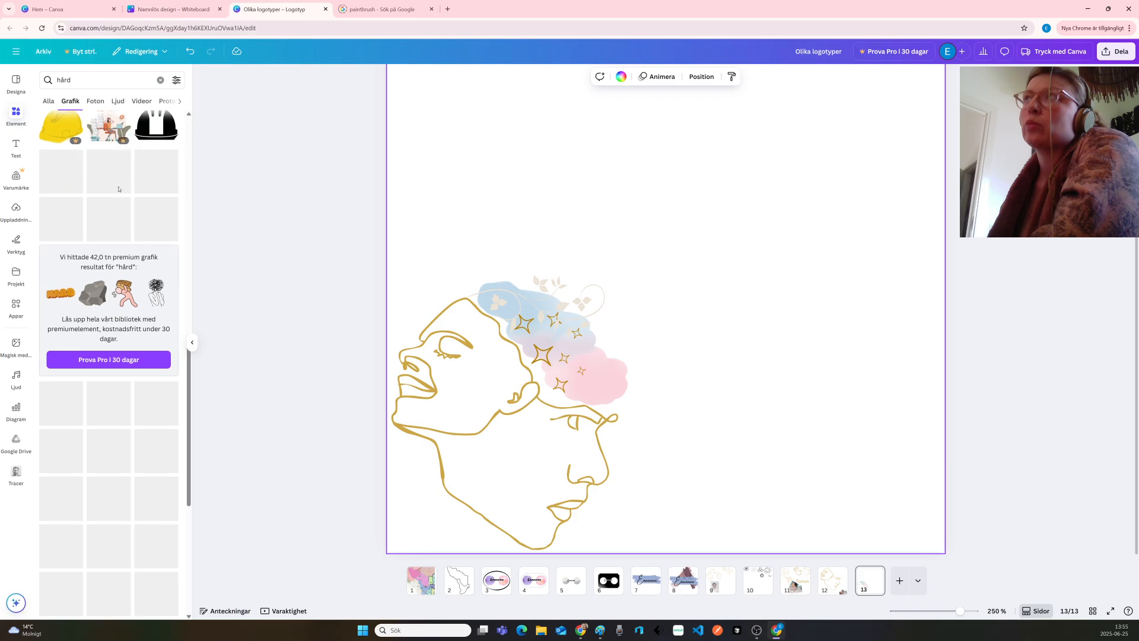
{"action": "scroll", "coordinate": [119, 188], "scroll_direction": "down", "scroll_amount": 10}
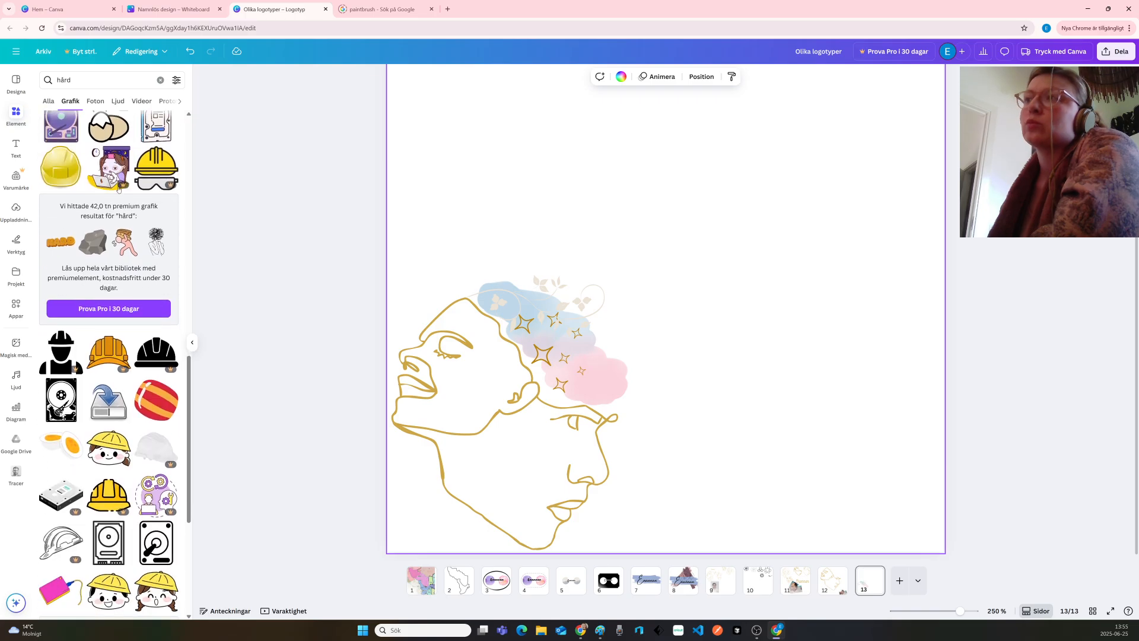
{"action": "scroll", "coordinate": [118, 189], "scroll_direction": "down", "scroll_amount": 6}
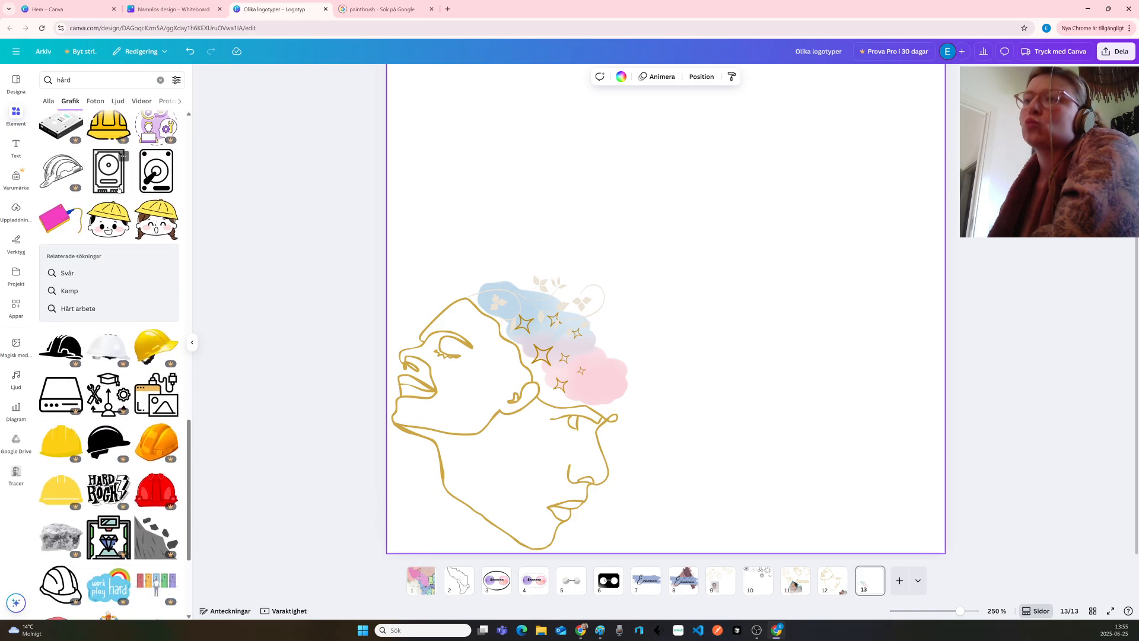
{"action": "scroll", "coordinate": [118, 188], "scroll_direction": "down", "scroll_amount": 6}
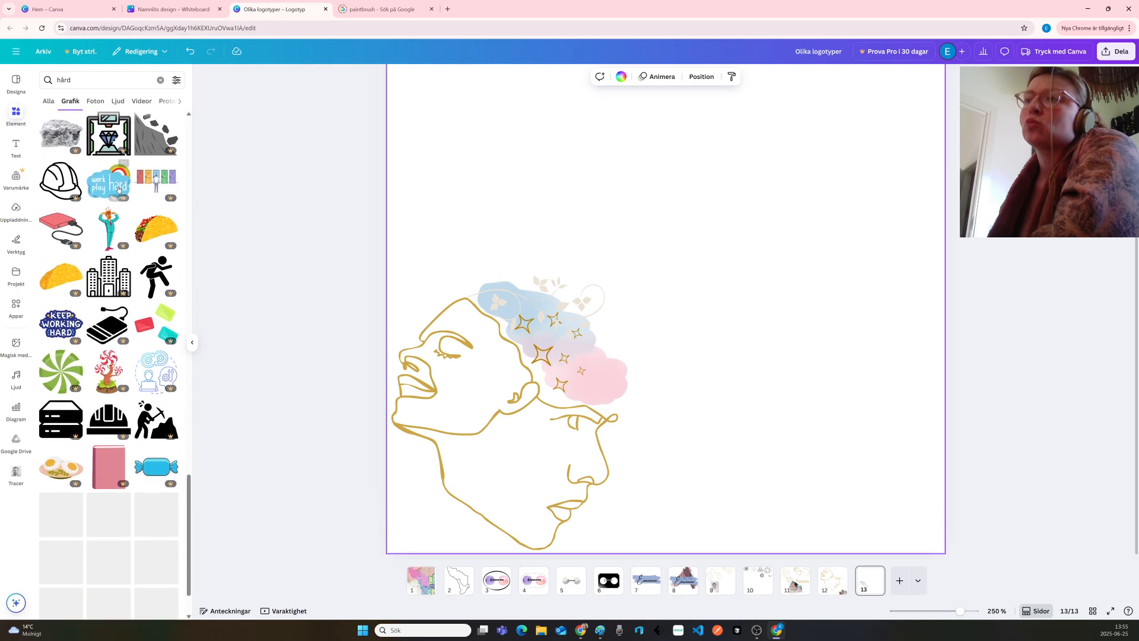
{"action": "scroll", "coordinate": [118, 189], "scroll_direction": "down", "scroll_amount": 7}
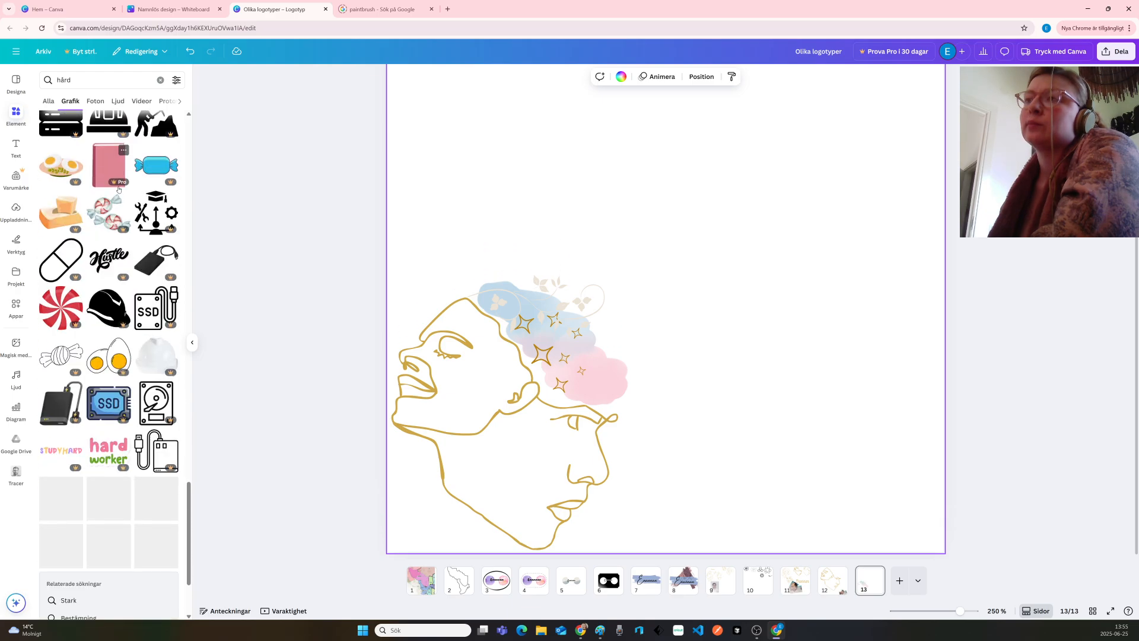
{"action": "scroll", "coordinate": [119, 190], "scroll_direction": "down", "scroll_amount": 11}
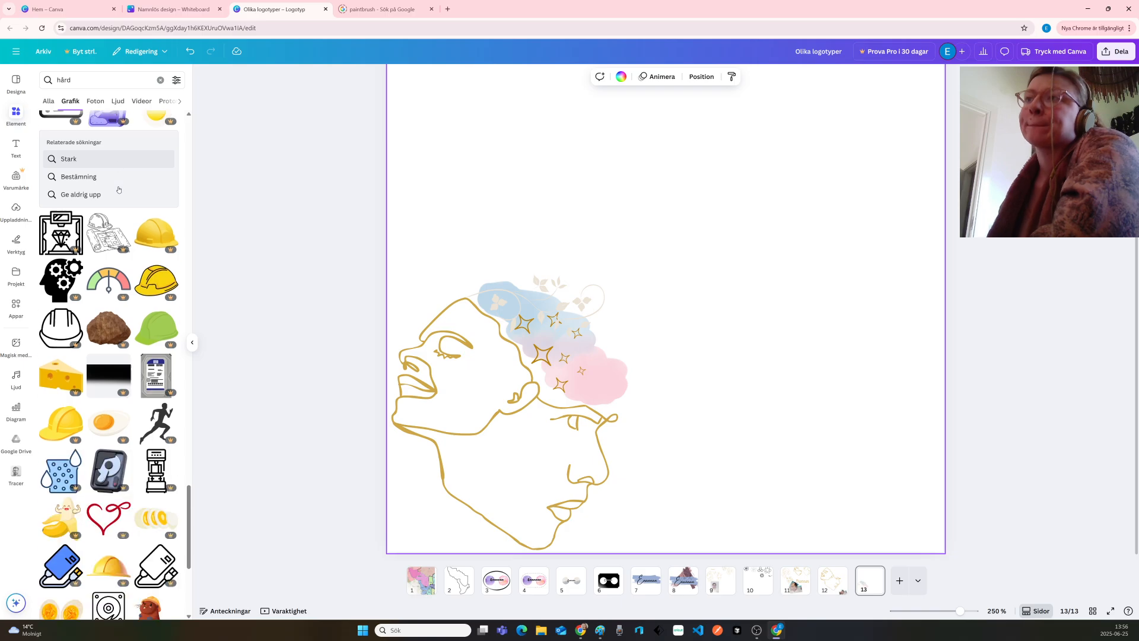
{"action": "scroll", "coordinate": [119, 189], "scroll_direction": "down", "scroll_amount": 7}
{"action": "scroll", "coordinate": [118, 189], "scroll_direction": "down", "scroll_amount": 9}
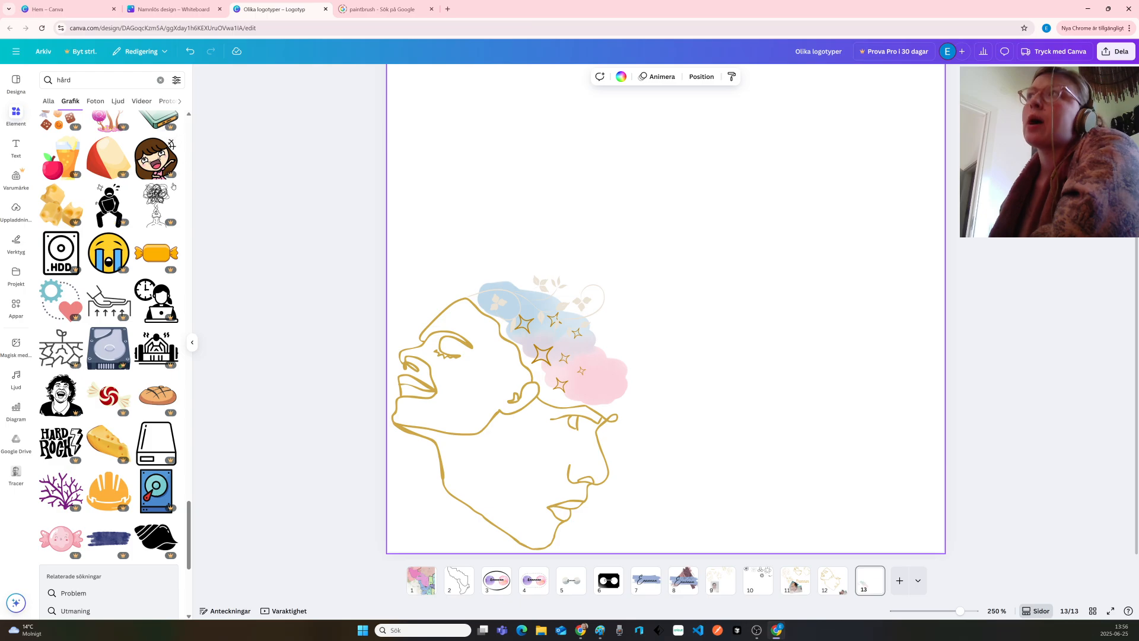
{"action": "left_click", "coordinate": [156, 205]}
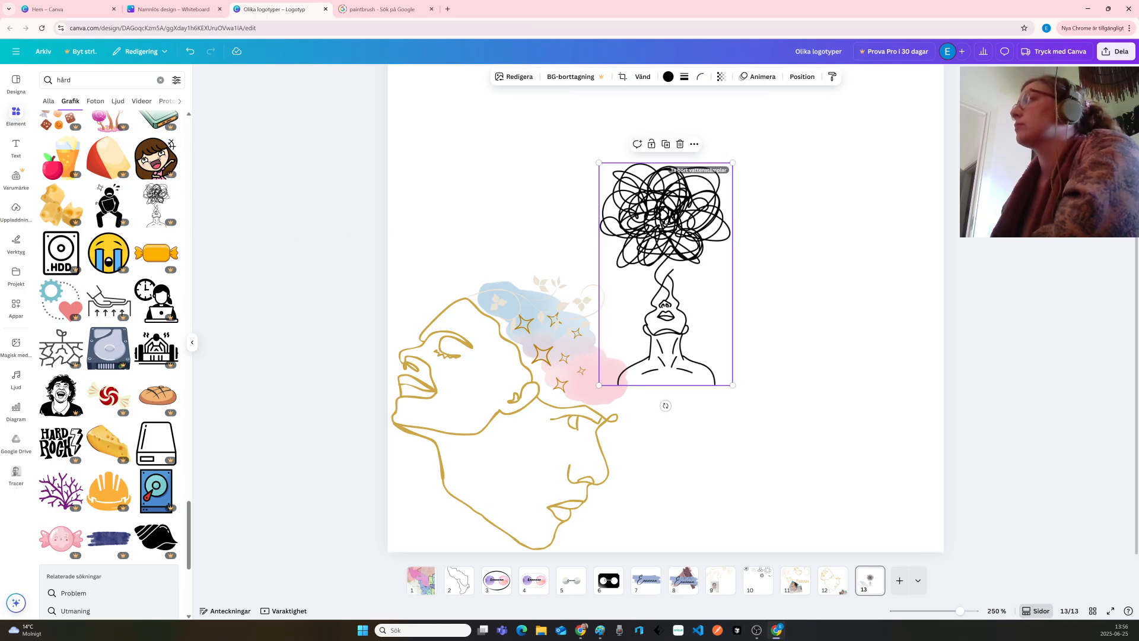
{"action": "mouse_move", "coordinate": [665, 332]}
{"action": "left_mouse_down"}
{"action": "mouse_move", "coordinate": [740, 340]}
{"action": "mouse_move", "coordinate": [861, 302]}
{"action": "left_mouse_up"}
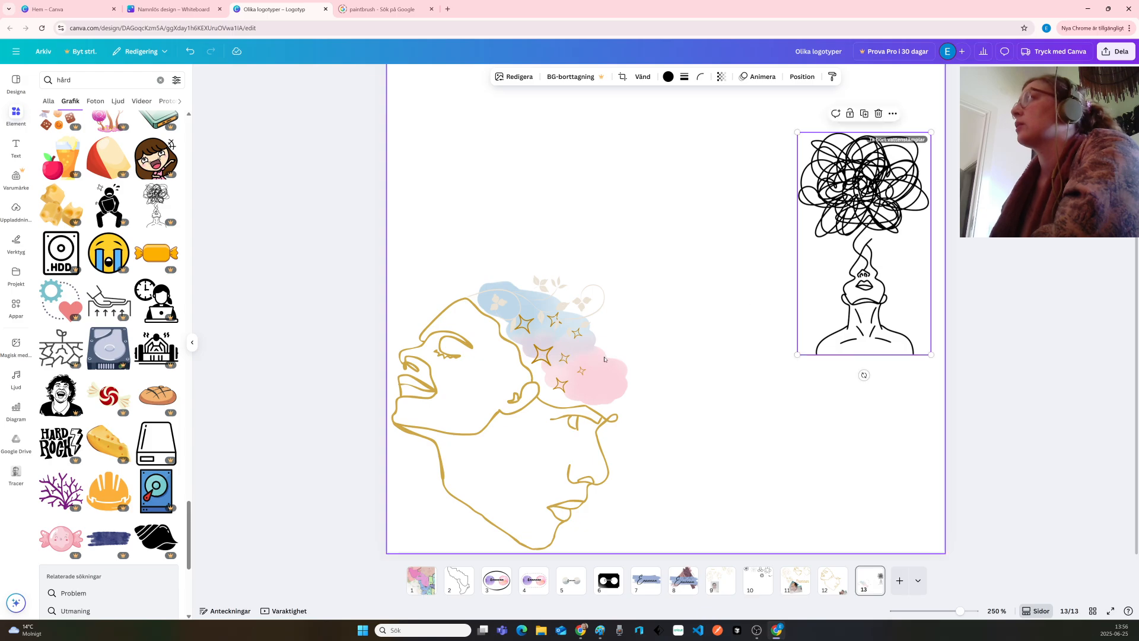
Look through further "hård" graphics for another scribbled or hard-looking motif to pair with the gold heads
{"action": "scroll", "coordinate": [112, 293], "scroll_direction": "down", "scroll_amount": 5}
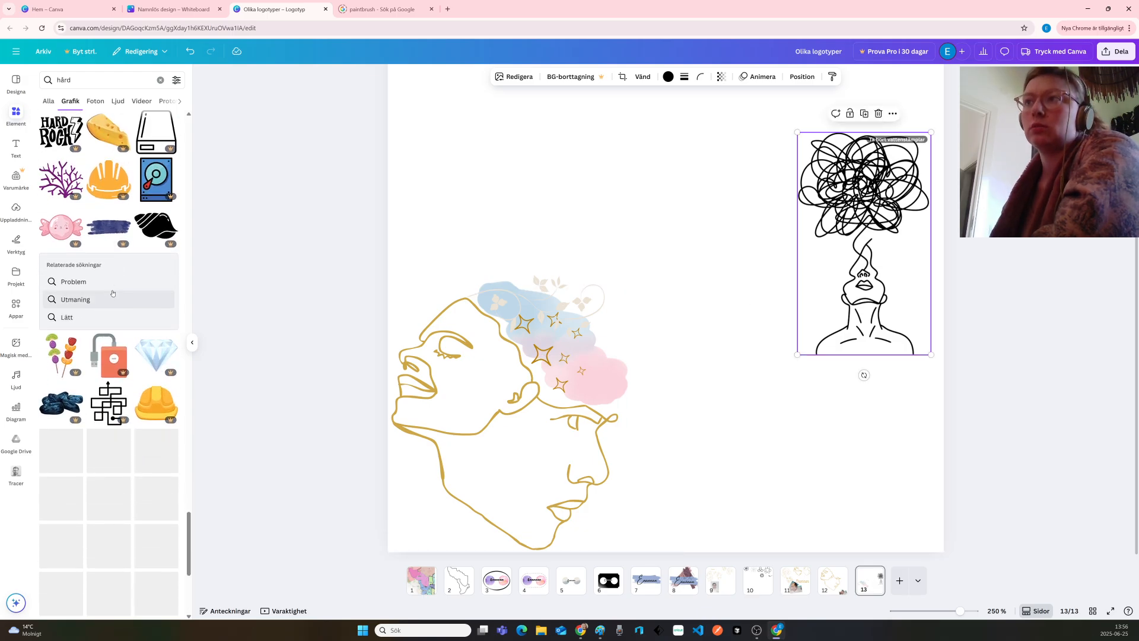
{"action": "scroll", "coordinate": [112, 293], "scroll_direction": "down", "scroll_amount": 4}
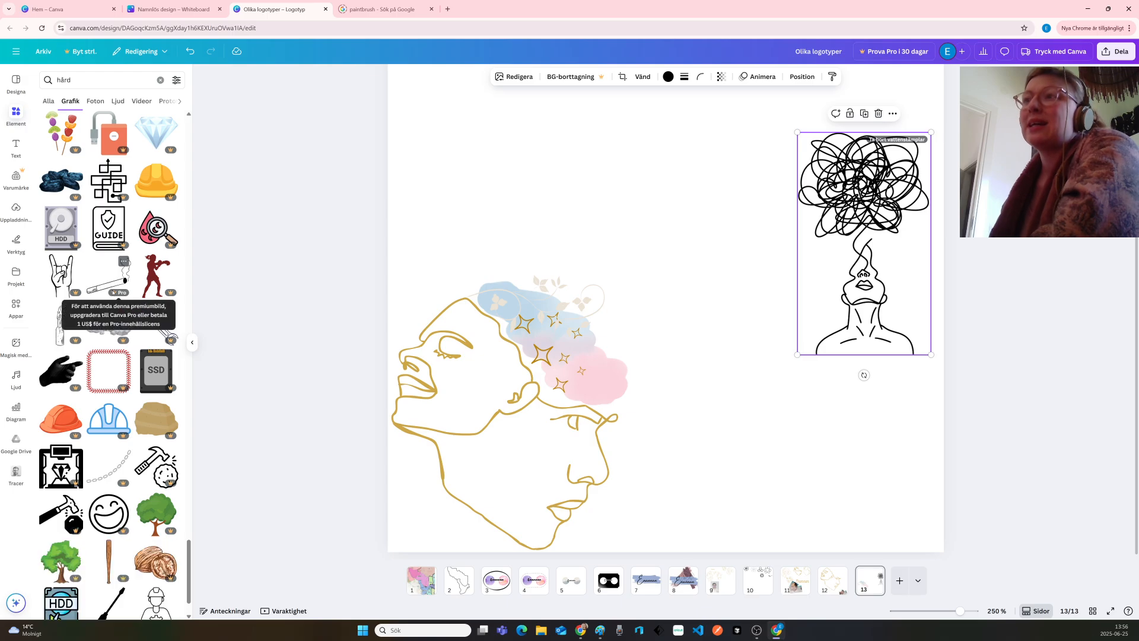
{"action": "scroll", "coordinate": [113, 293], "scroll_direction": "down", "scroll_amount": 5}
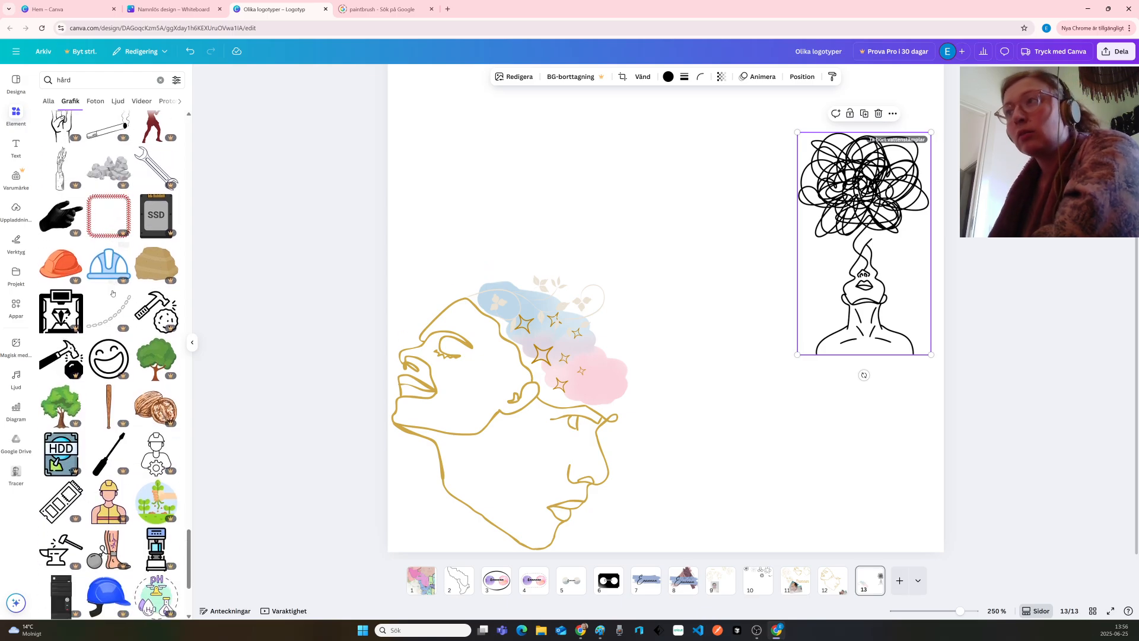
{"action": "scroll", "coordinate": [113, 293], "scroll_direction": "down", "scroll_amount": 3}
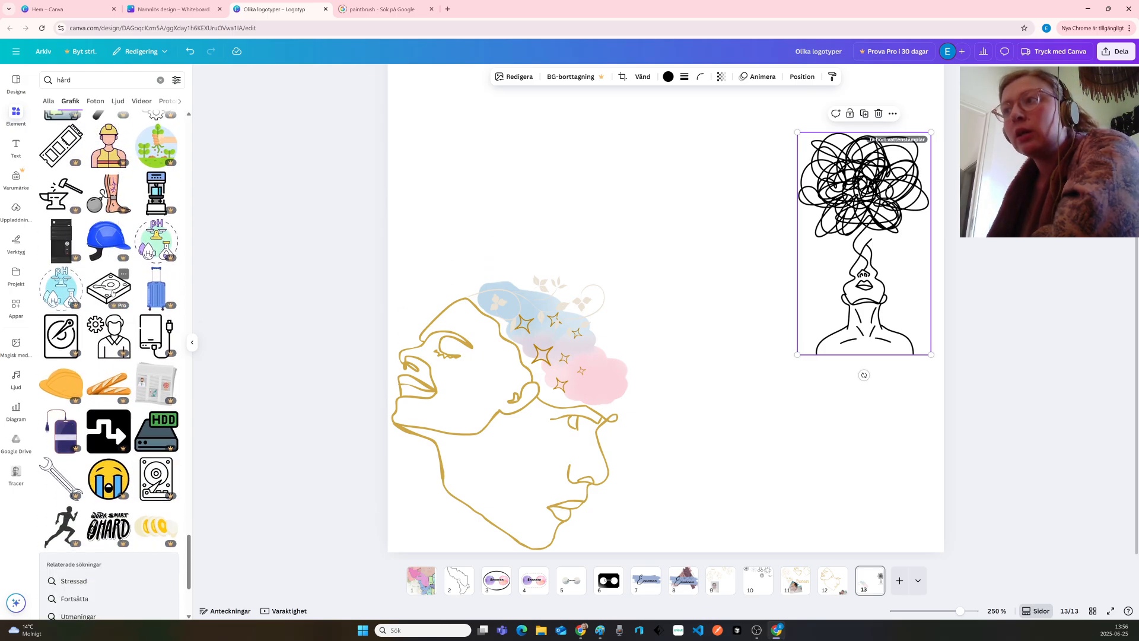
{"action": "scroll", "coordinate": [112, 293], "scroll_direction": "down", "scroll_amount": 3}
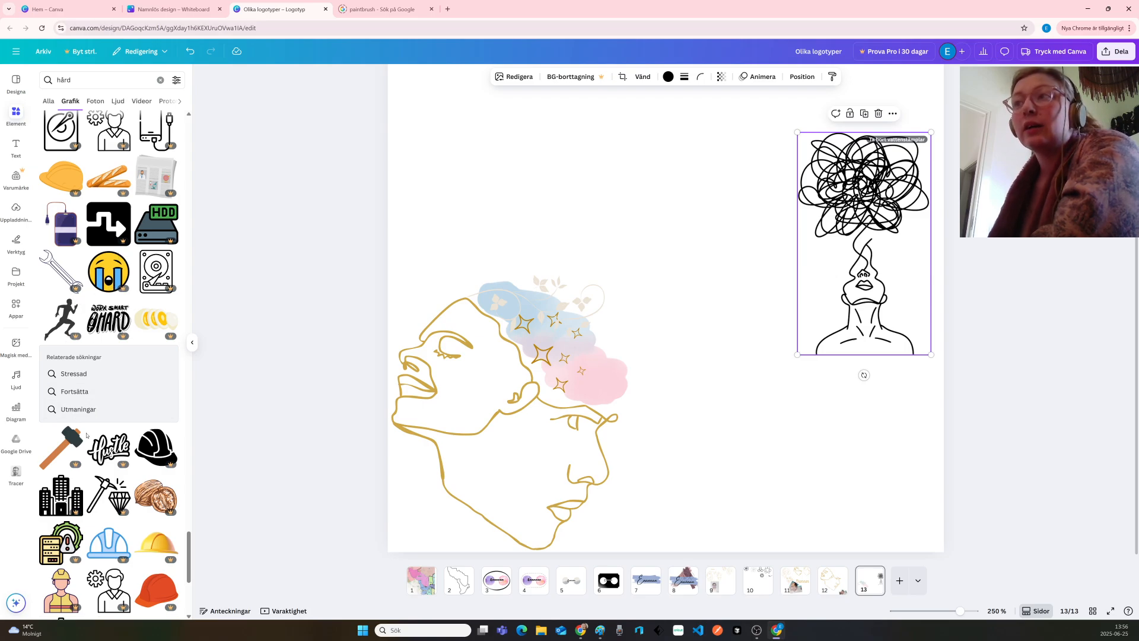
{"action": "scroll", "coordinate": [89, 391], "scroll_direction": "down", "scroll_amount": 4}
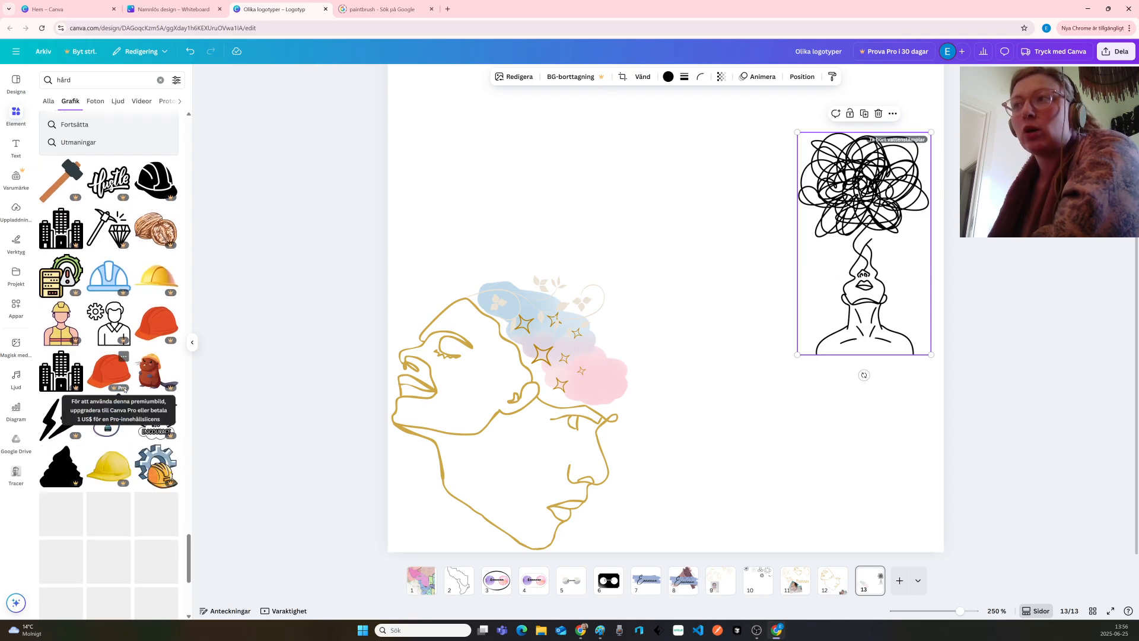
{"action": "scroll", "coordinate": [125, 389], "scroll_direction": "down", "scroll_amount": 4}
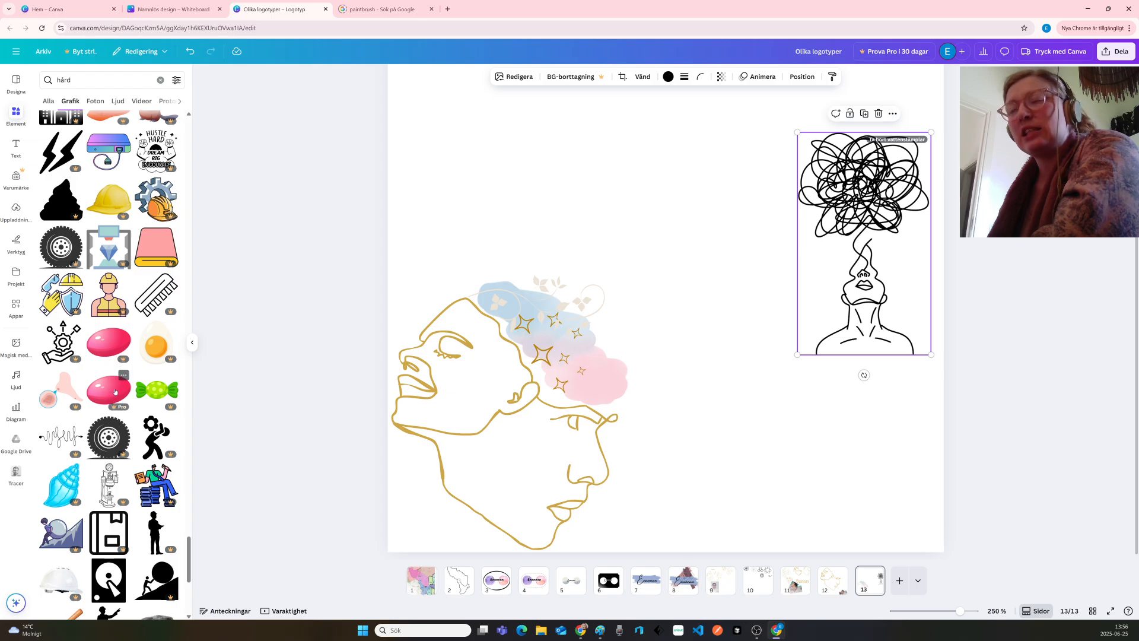
{"action": "scroll", "coordinate": [110, 293], "scroll_direction": "down", "scroll_amount": 1}
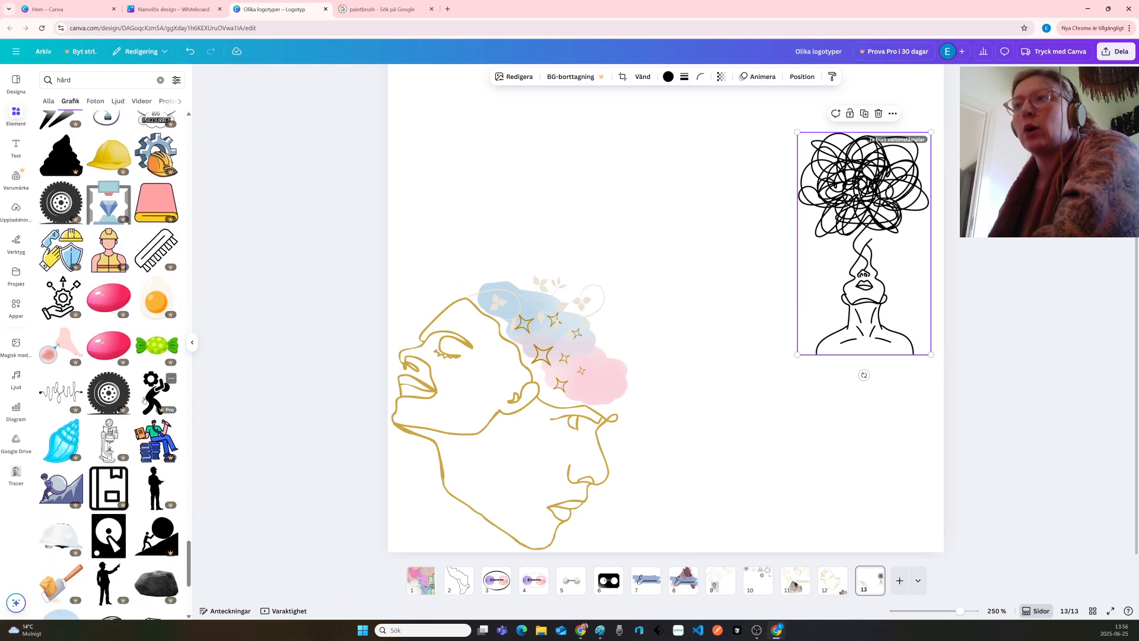
{"action": "scroll", "coordinate": [122, 350], "scroll_direction": "down", "scroll_amount": 5}
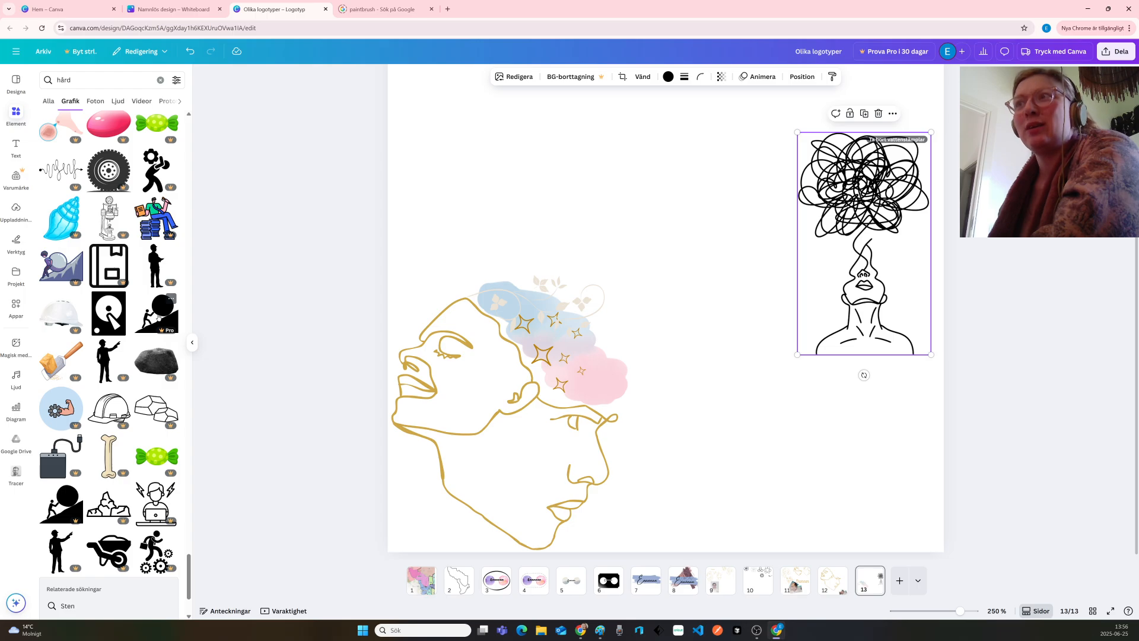
{"action": "scroll", "coordinate": [132, 350], "scroll_direction": "down", "scroll_amount": 3}
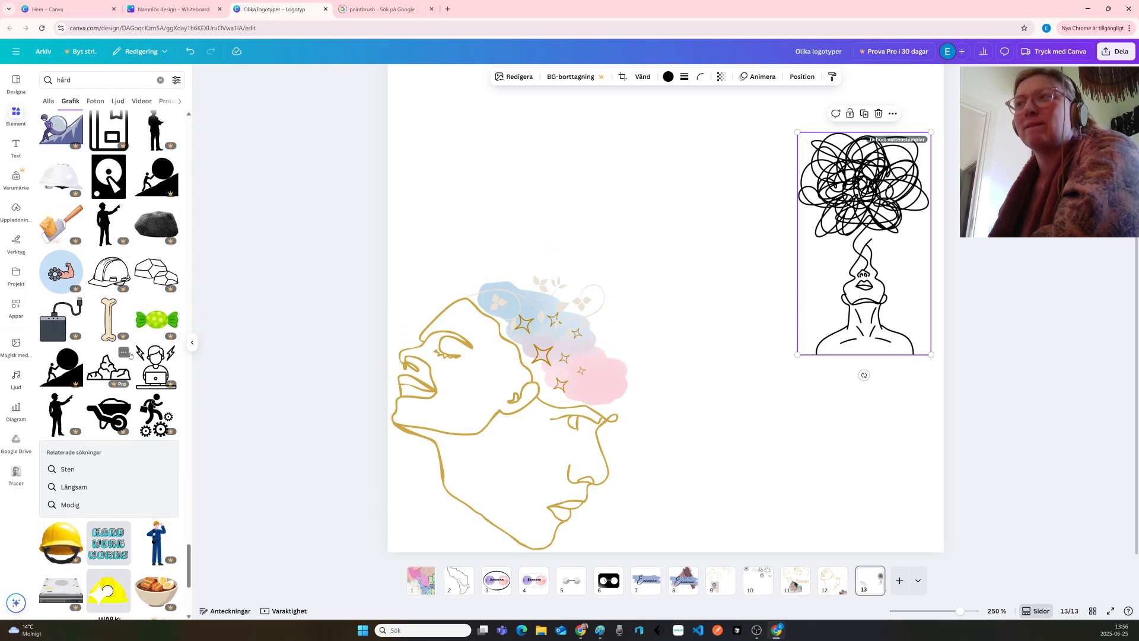
{"action": "scroll", "coordinate": [131, 355], "scroll_direction": "down", "scroll_amount": 5}
{"action": "scroll", "coordinate": [130, 354], "scroll_direction": "down", "scroll_amount": 5}
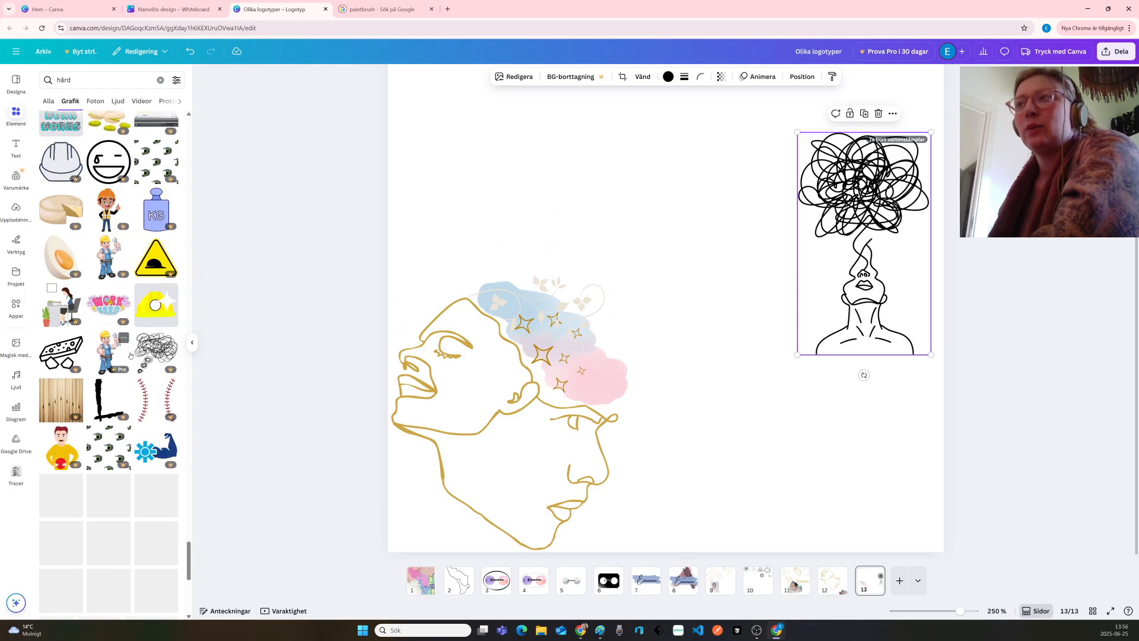
{"action": "scroll", "coordinate": [131, 355], "scroll_direction": "down", "scroll_amount": 3}
{"action": "scroll", "coordinate": [131, 354], "scroll_direction": "down", "scroll_amount": 3}
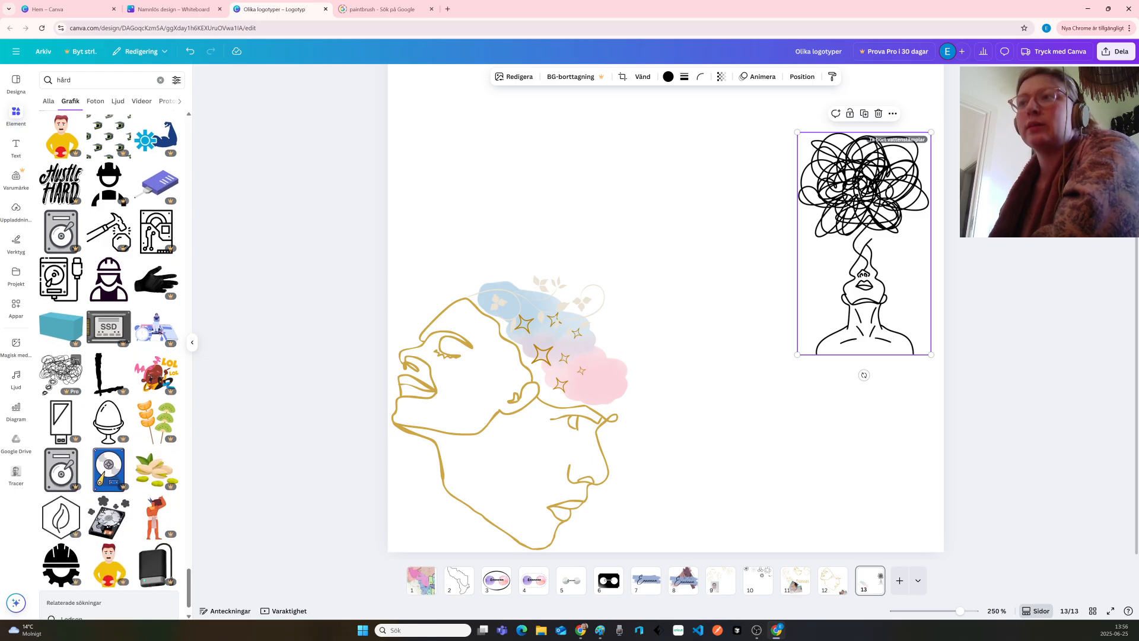
Add the scribbled thought cloud with three trailing scribble circles, shrink it and place it to the upper left of the line-art figure
{"action": "left_click", "coordinate": [59, 374]}
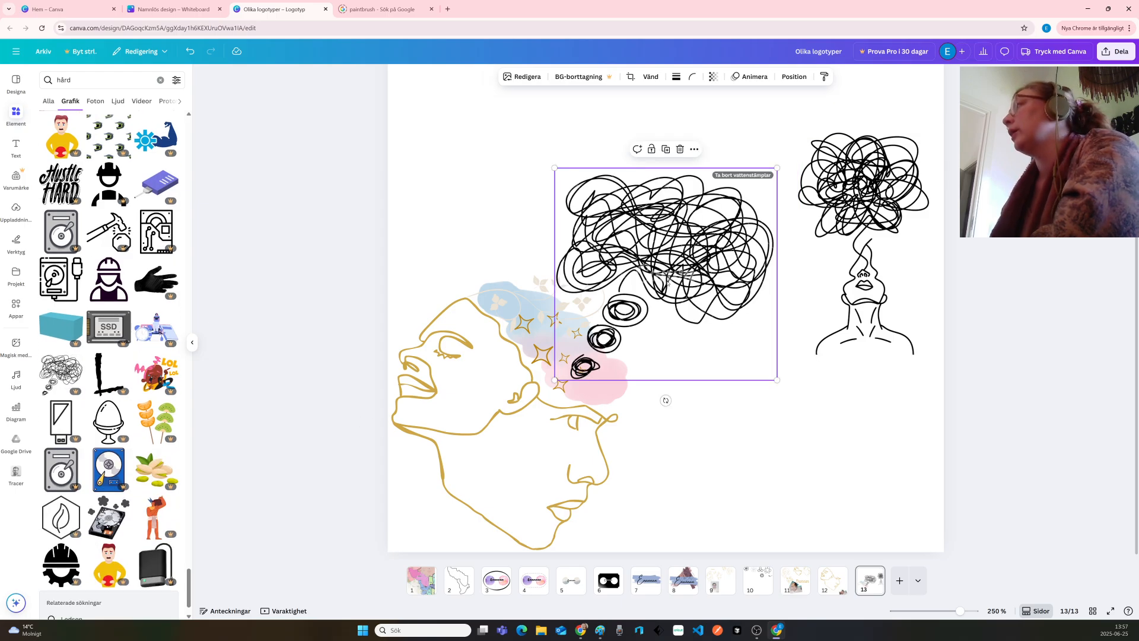
{"action": "mouse_move", "coordinate": [669, 252]}
{"action": "left_mouse_down"}
{"action": "mouse_move", "coordinate": [727, 282]}
{"action": "mouse_move", "coordinate": [859, 402]}
{"action": "mouse_move", "coordinate": [828, 369]}
{"action": "left_mouse_up"}
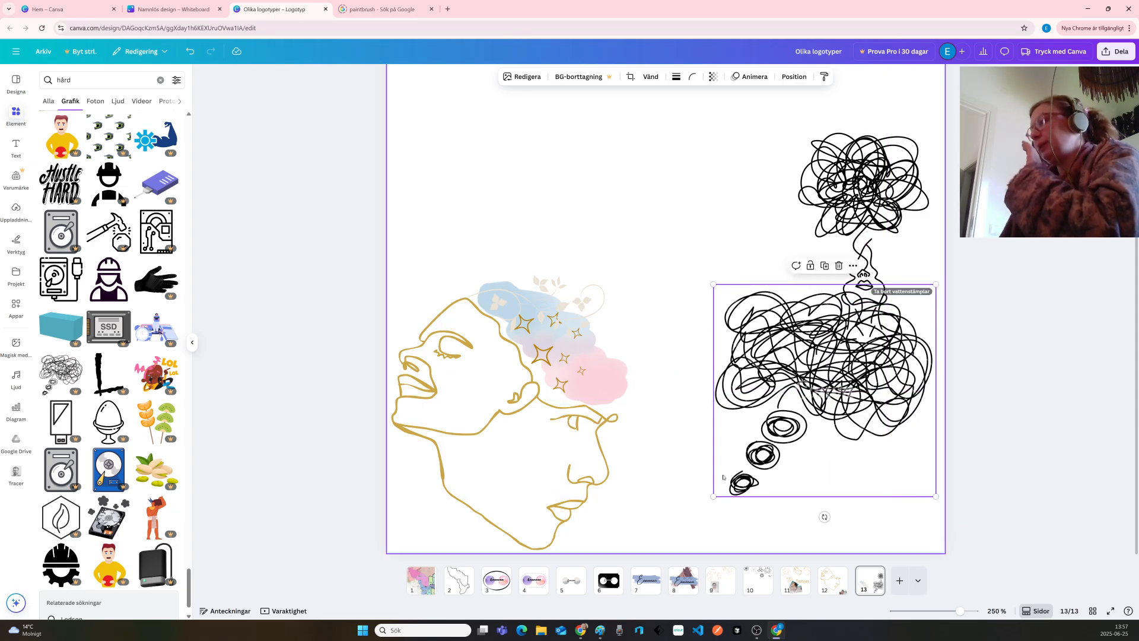
{"action": "mouse_move", "coordinate": [714, 496]}
{"action": "left_mouse_down"}
{"action": "mouse_move", "coordinate": [872, 414]}
{"action": "mouse_move", "coordinate": [880, 370]}
{"action": "mouse_move", "coordinate": [894, 372]}
{"action": "left_mouse_up"}
{"action": "mouse_move", "coordinate": [896, 332]}
{"action": "left_mouse_down"}
{"action": "mouse_move", "coordinate": [631, 188]}
{"action": "mouse_move", "coordinate": [760, 125]}
{"action": "mouse_move", "coordinate": [764, 134]}
{"action": "left_mouse_up"}
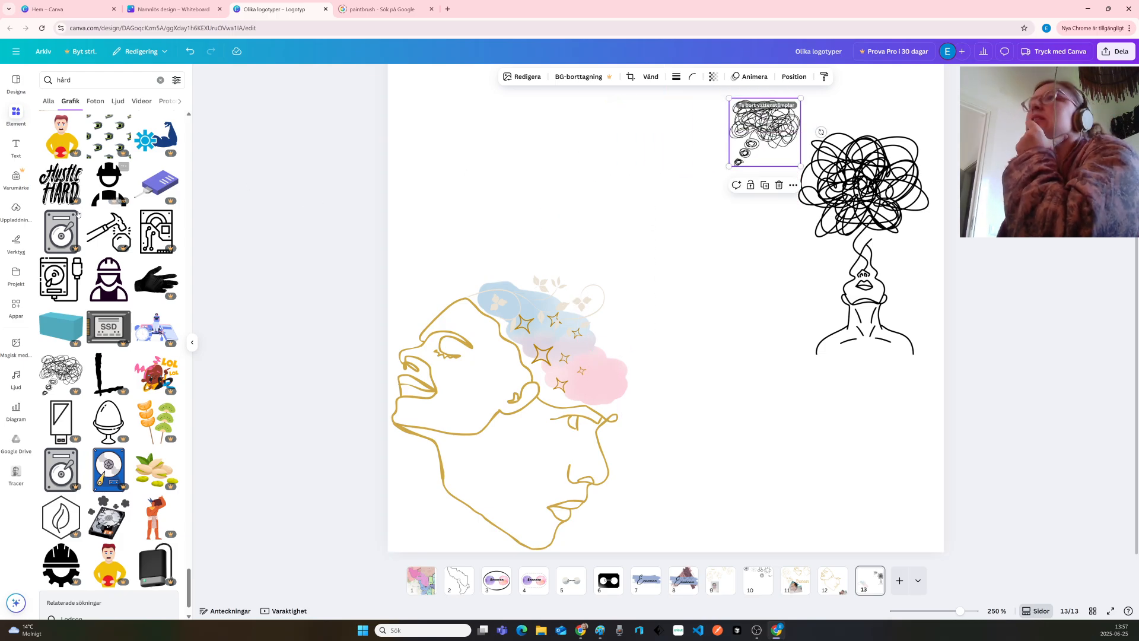
Try the second scribbled thought cloud, the one with three plain bubbles, on the page and delete it
{"action": "scroll", "coordinate": [77, 231], "scroll_direction": "down", "scroll_amount": 8}
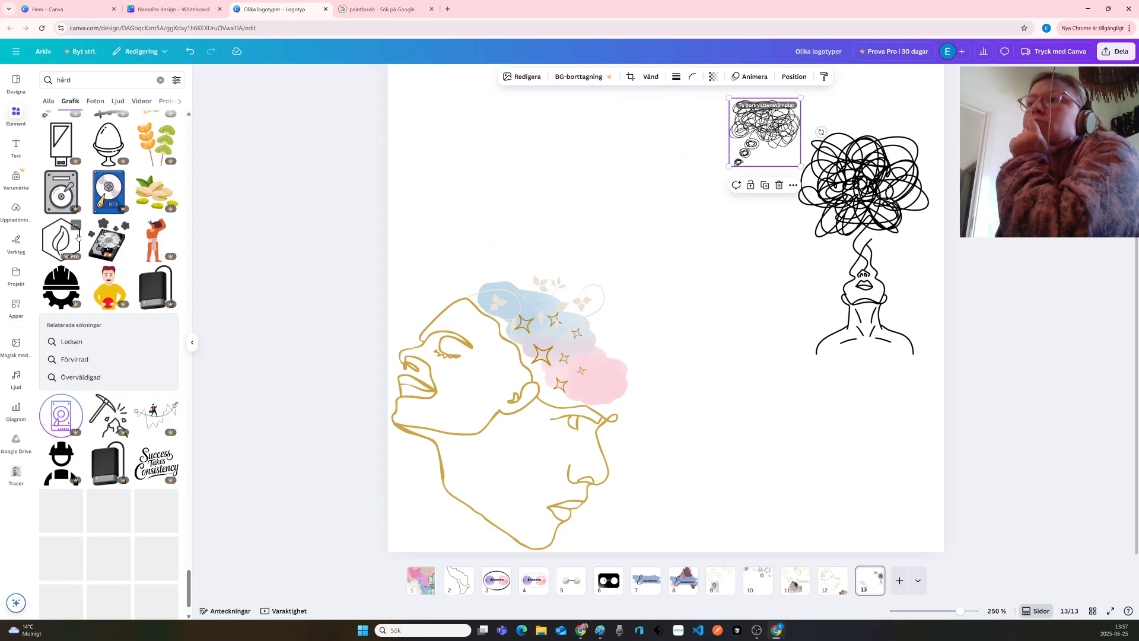
{"action": "scroll", "coordinate": [78, 236], "scroll_direction": "down", "scroll_amount": 5}
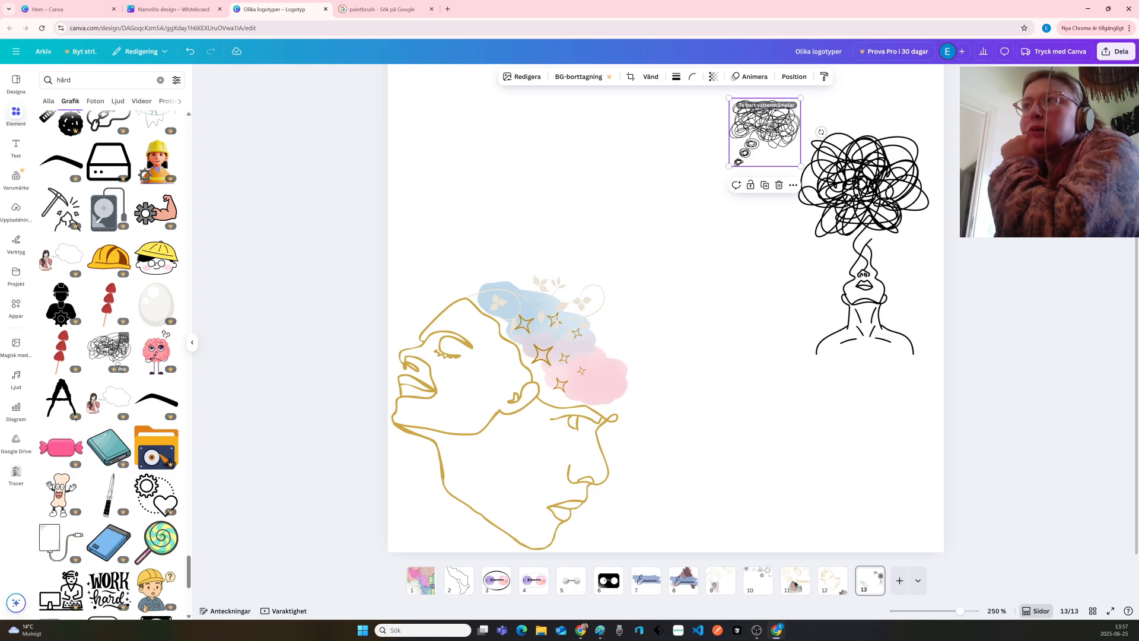
{"action": "left_click", "coordinate": [110, 350]}
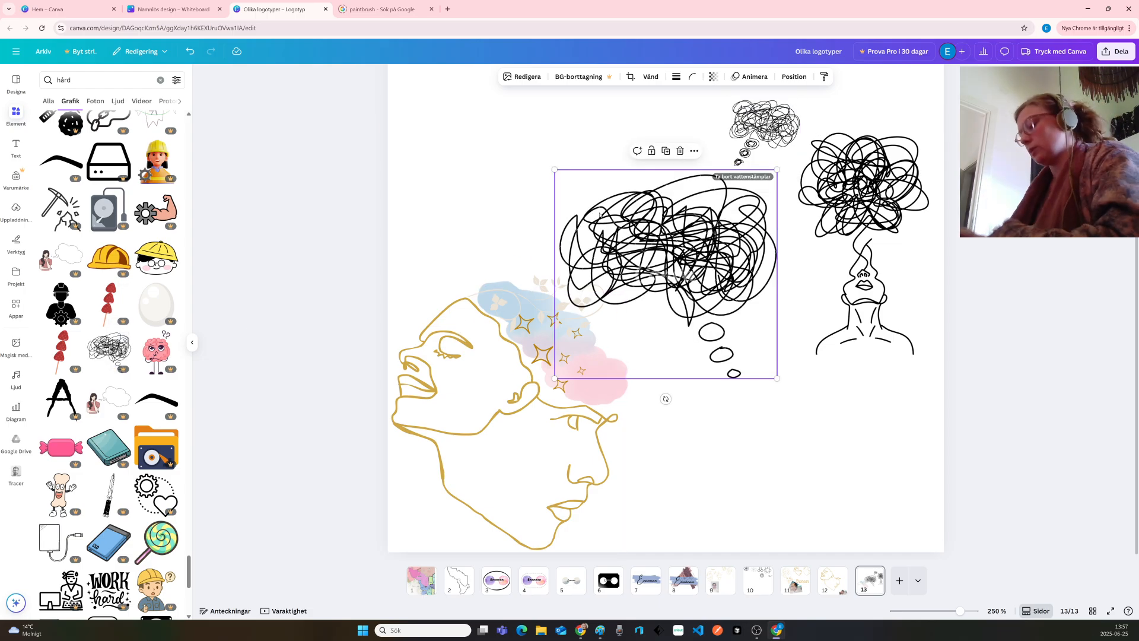
{"action": "key", "text": "Delete"}
Check a few more of the "hård" graphics and search the graphics for "glad" instead
{"action": "scroll", "coordinate": [112, 249], "scroll_direction": "down", "scroll_amount": 2}
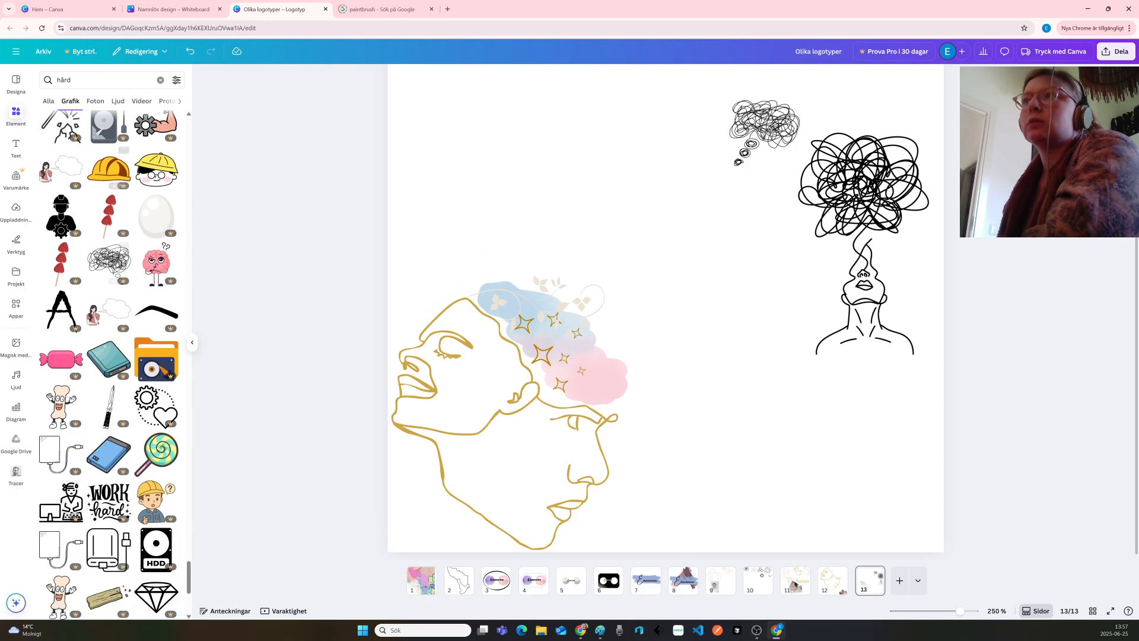
{"action": "scroll", "coordinate": [122, 248], "scroll_direction": "down", "scroll_amount": 5}
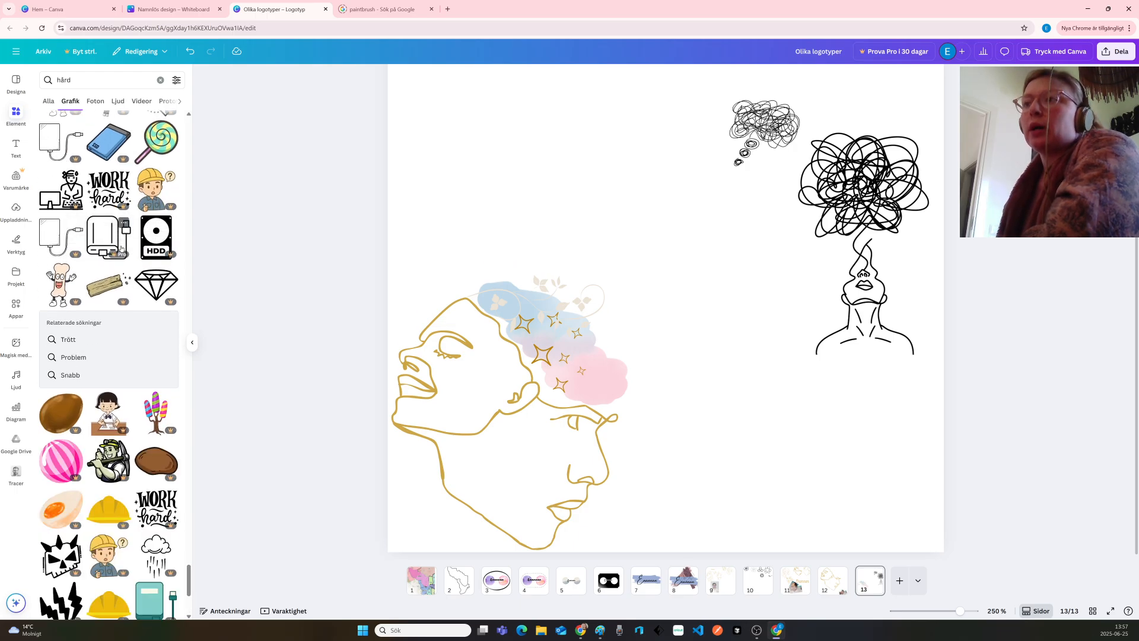
{"action": "double_click", "coordinate": [116, 80]}
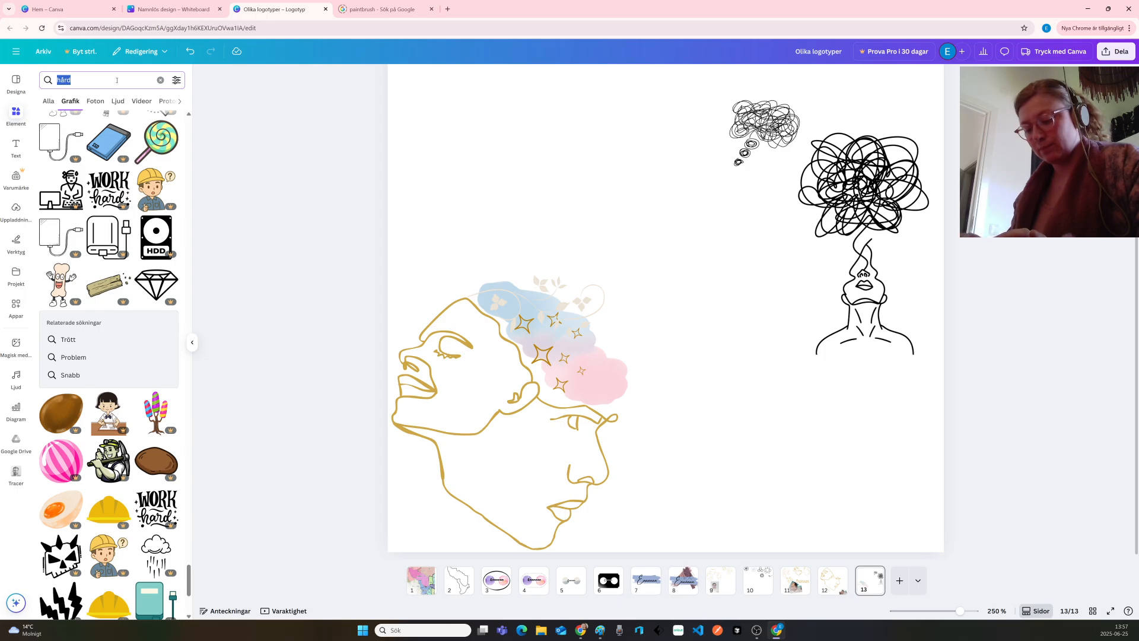
{"action": "type", "text": "glad"}
{"action": "key", "text": "Return"}
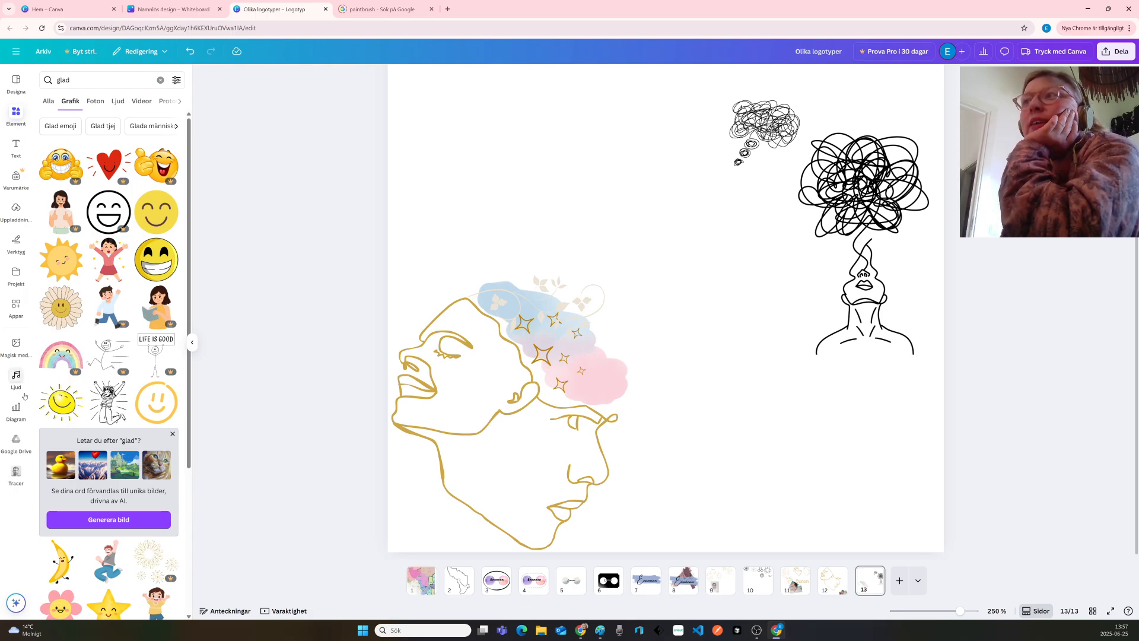
Look through the "glad" graphics for a happy line-art motif that could contrast with the scribbled figure
{"action": "scroll", "coordinate": [104, 402], "scroll_direction": "down", "scroll_amount": 4}
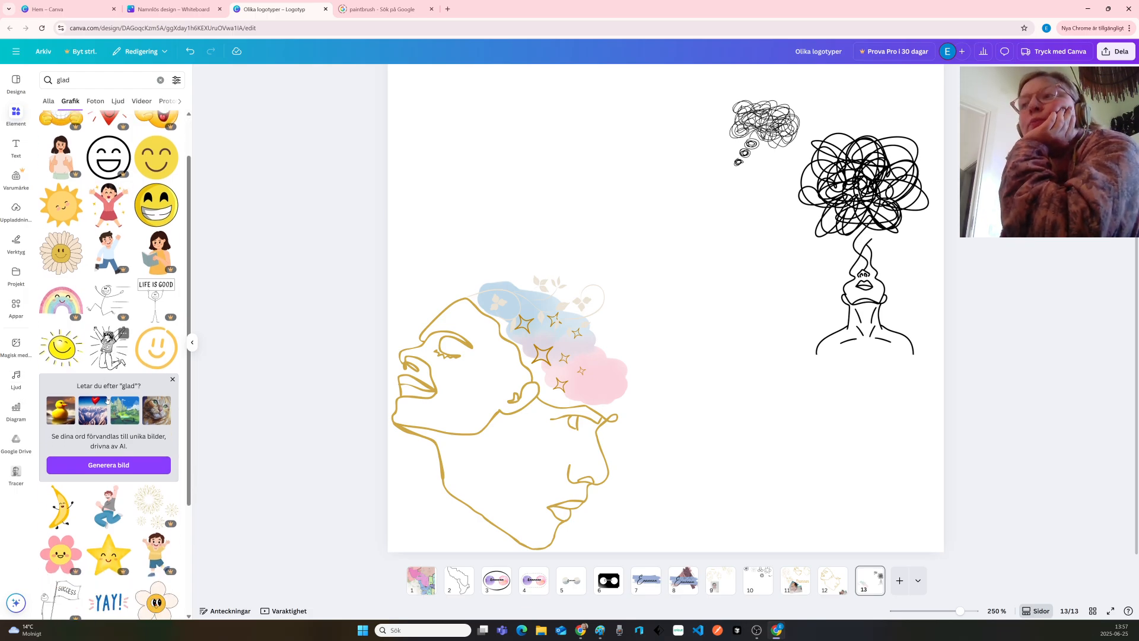
{"action": "scroll", "coordinate": [107, 401], "scroll_direction": "down", "scroll_amount": 3}
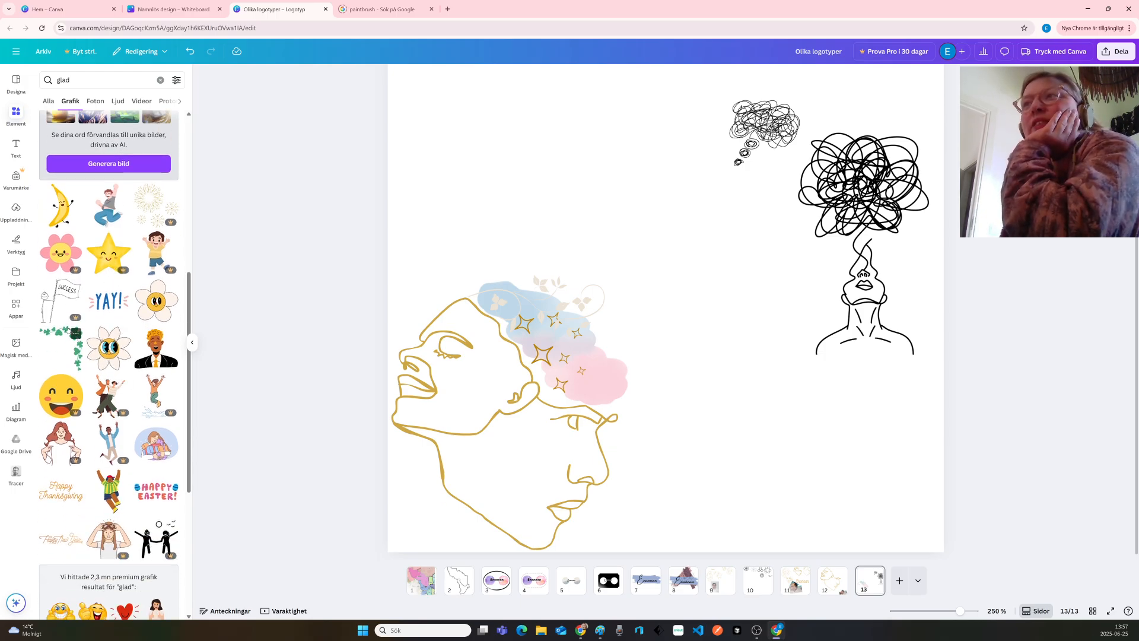
{"action": "scroll", "coordinate": [88, 347], "scroll_direction": "down", "scroll_amount": 1}
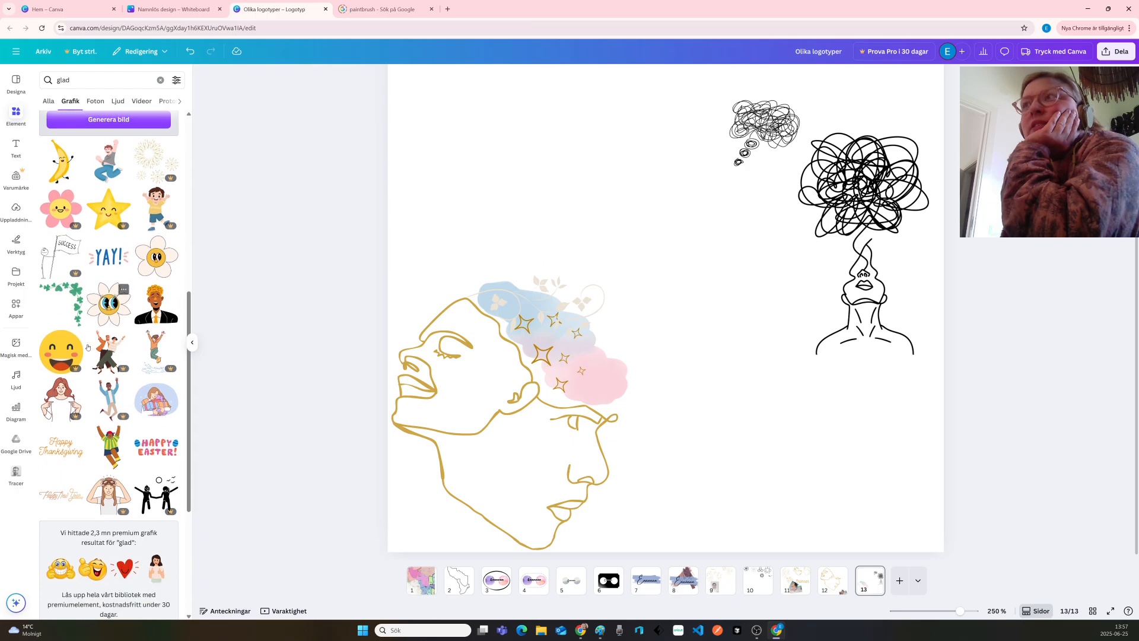
{"action": "scroll", "coordinate": [88, 347], "scroll_direction": "down", "scroll_amount": 10}
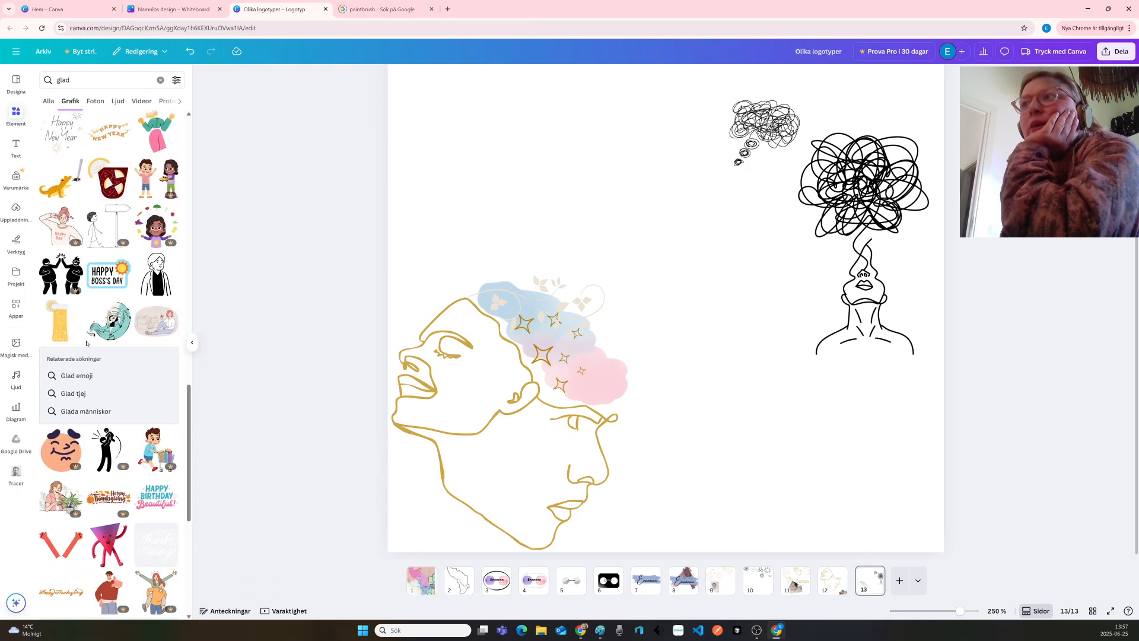
{"action": "scroll", "coordinate": [86, 343], "scroll_direction": "down", "scroll_amount": 5}
{"action": "scroll", "coordinate": [86, 343], "scroll_direction": "down", "scroll_amount": 3}
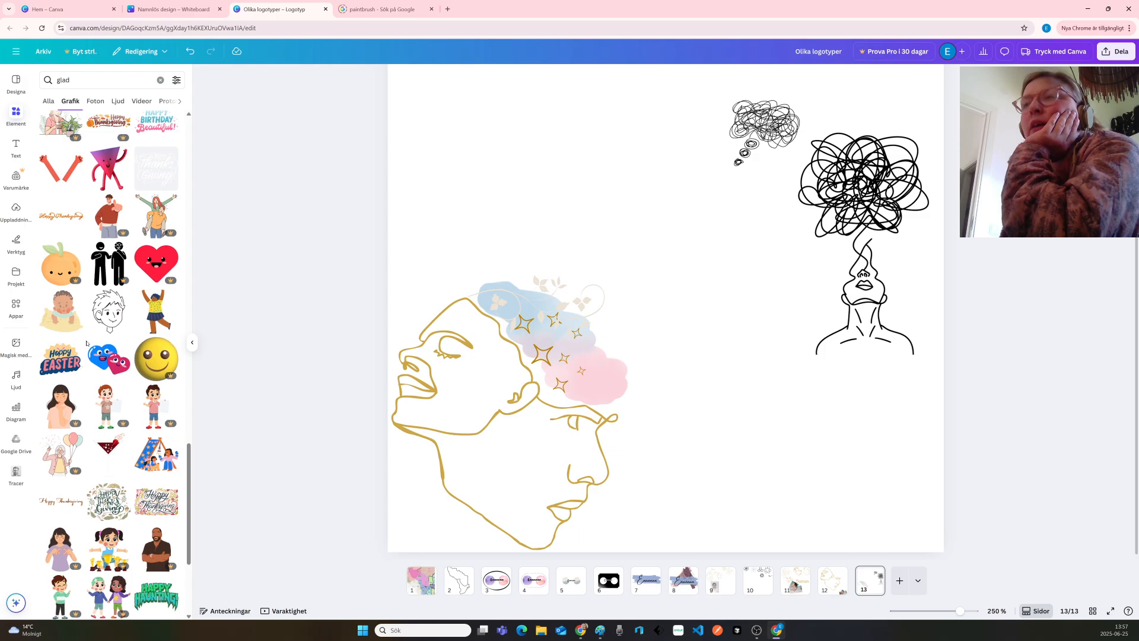
{"action": "scroll", "coordinate": [87, 343], "scroll_direction": "down", "scroll_amount": 3}
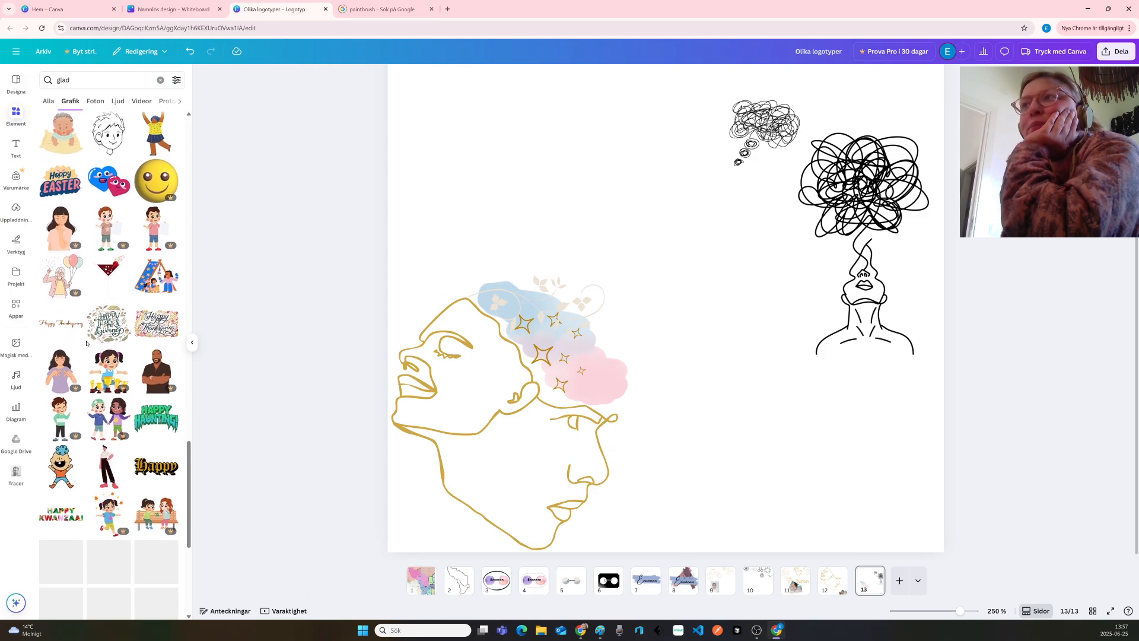
{"action": "scroll", "coordinate": [87, 343], "scroll_direction": "down", "scroll_amount": 8}
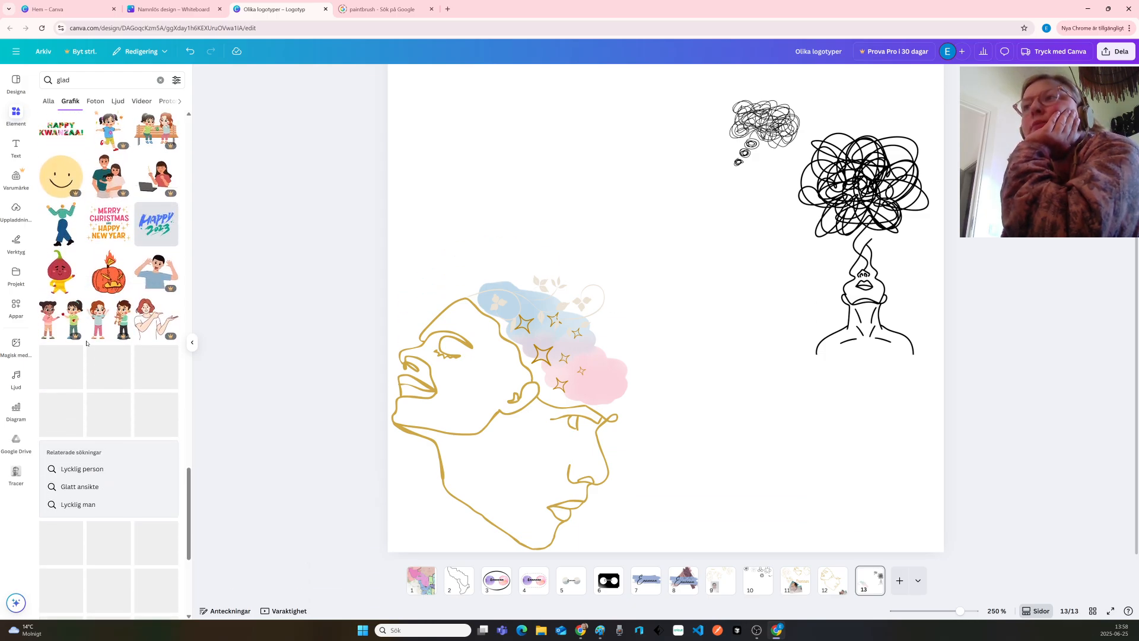
{"action": "scroll", "coordinate": [86, 343], "scroll_direction": "down", "scroll_amount": 5}
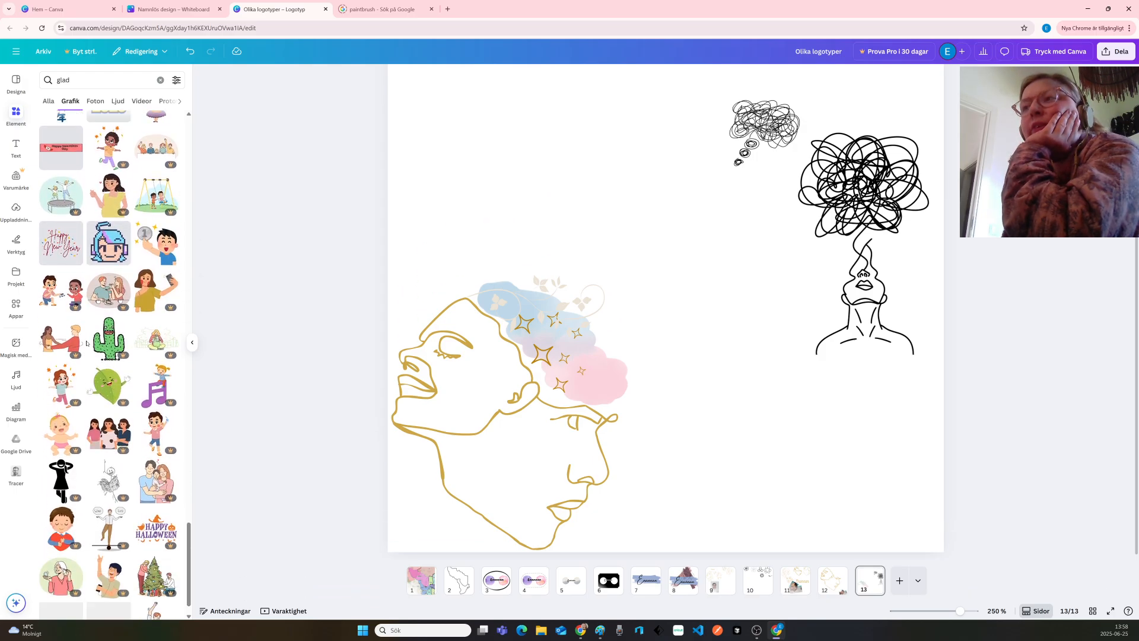
{"action": "scroll", "coordinate": [87, 343], "scroll_direction": "down", "scroll_amount": 2}
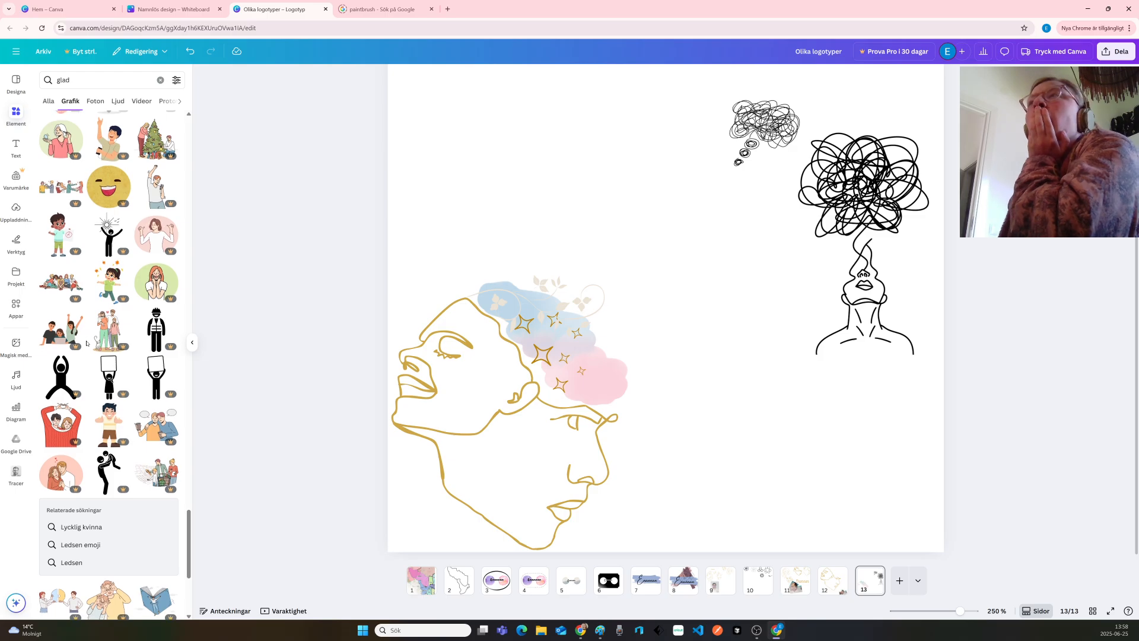
{"action": "scroll", "coordinate": [87, 343], "scroll_direction": "down", "scroll_amount": 3}
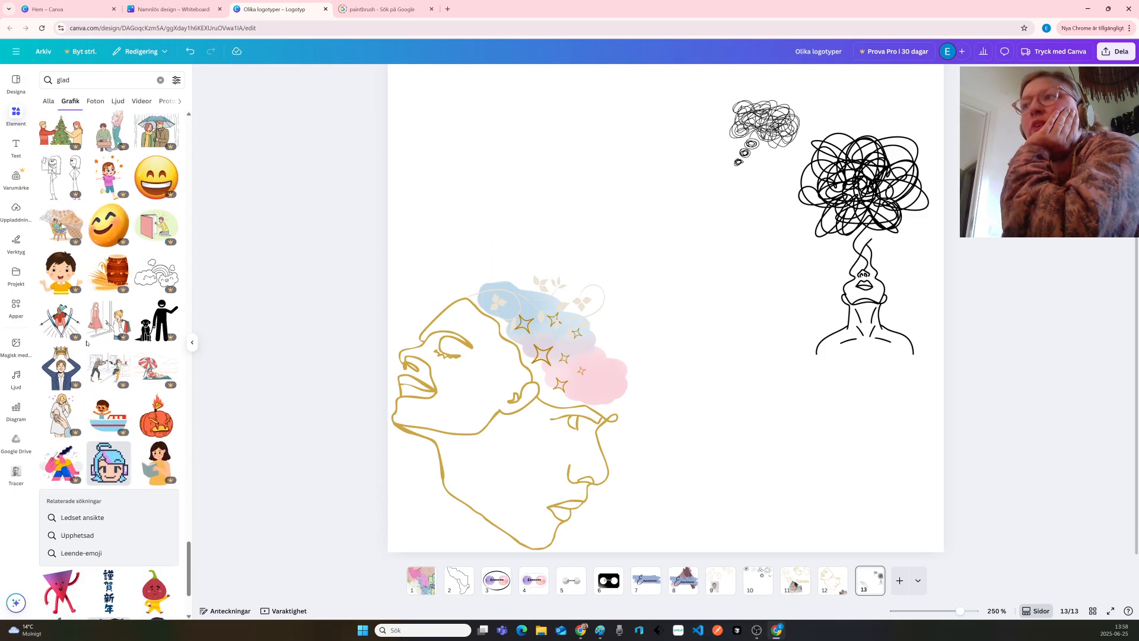
{"action": "scroll", "coordinate": [87, 342], "scroll_direction": "down", "scroll_amount": 2}
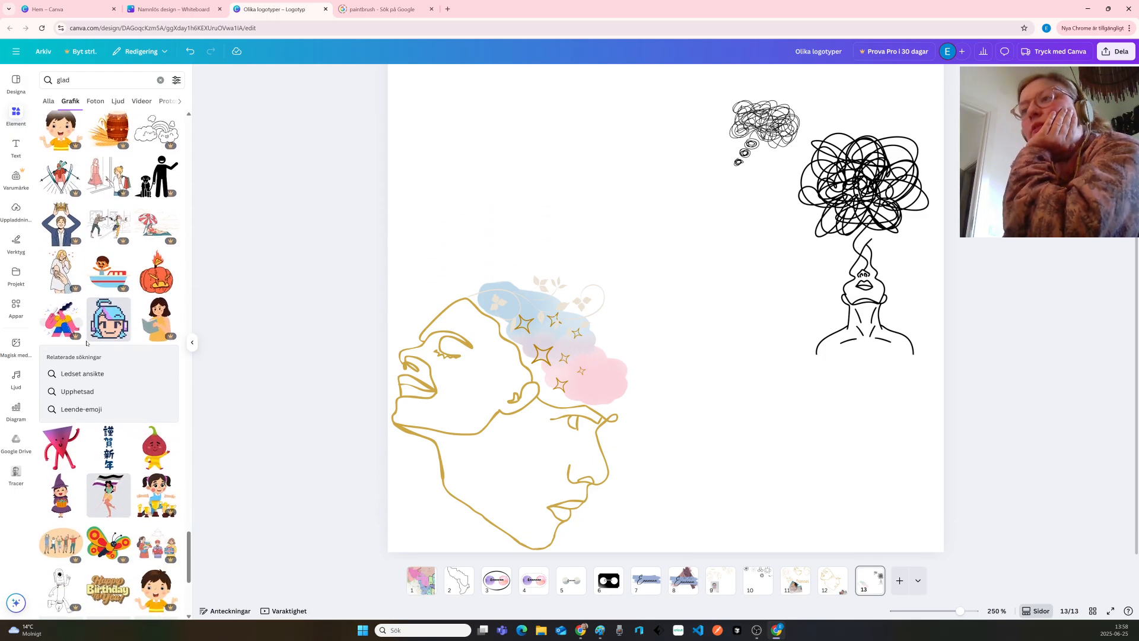
{"action": "scroll", "coordinate": [87, 343], "scroll_direction": "down", "scroll_amount": 5}
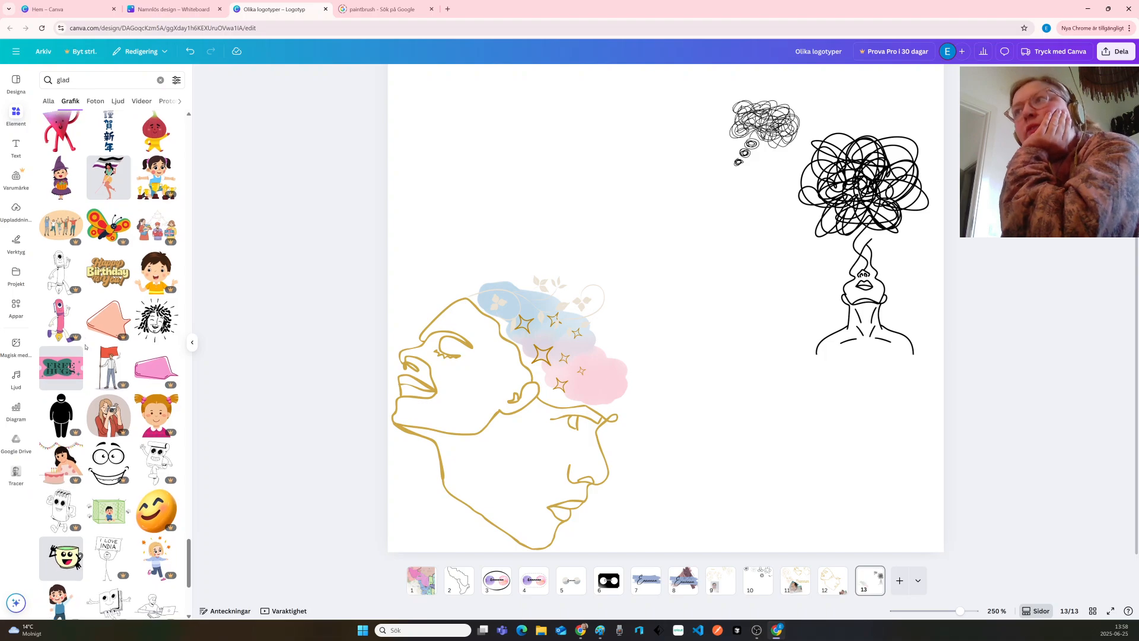
{"action": "scroll", "coordinate": [87, 347], "scroll_direction": "down", "scroll_amount": 1}
{"action": "scroll", "coordinate": [87, 347], "scroll_direction": "down", "scroll_amount": 3}
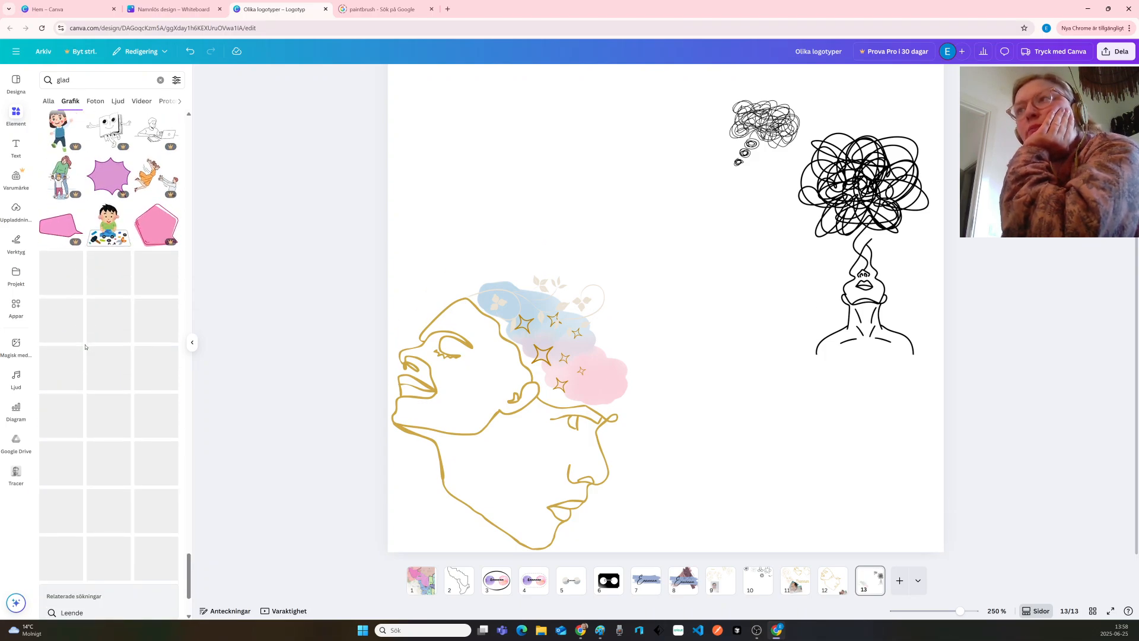
{"action": "scroll", "coordinate": [85, 347], "scroll_direction": "down", "scroll_amount": 5}
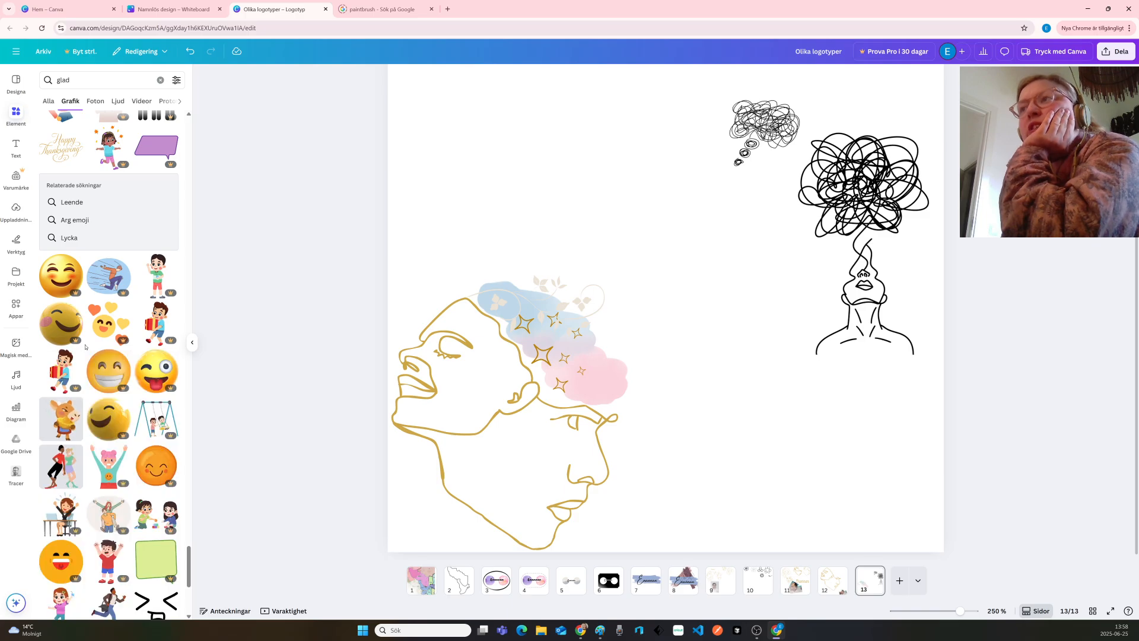
{"action": "scroll", "coordinate": [85, 347], "scroll_direction": "down", "scroll_amount": 6}
{"action": "scroll", "coordinate": [85, 347], "scroll_direction": "down", "scroll_amount": 6}
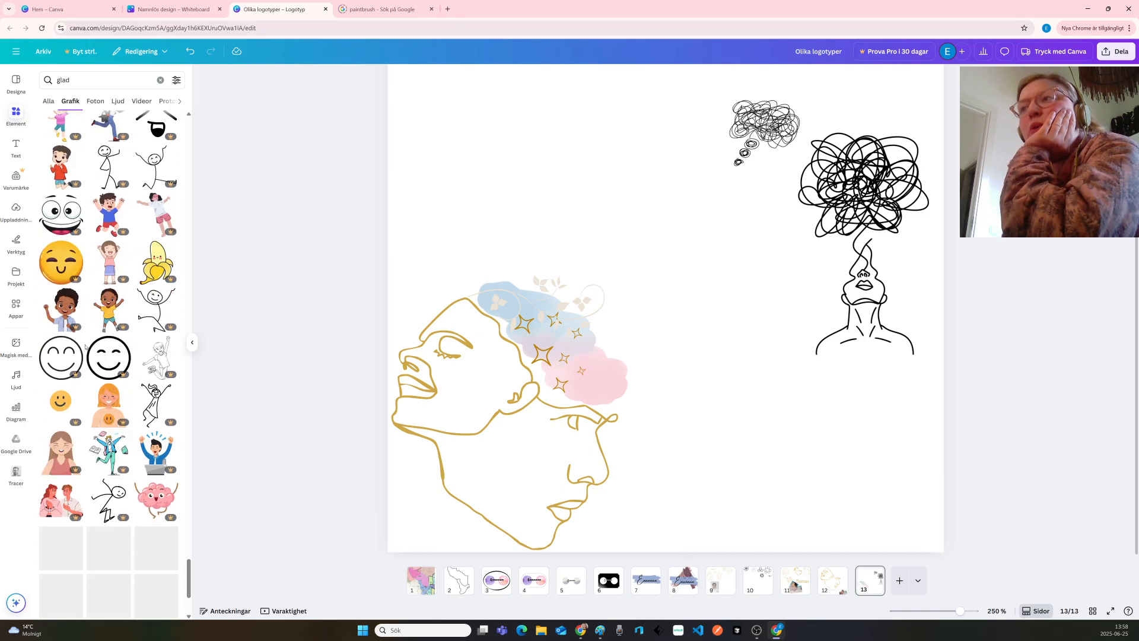
{"action": "scroll", "coordinate": [85, 347], "scroll_direction": "down", "scroll_amount": 6}
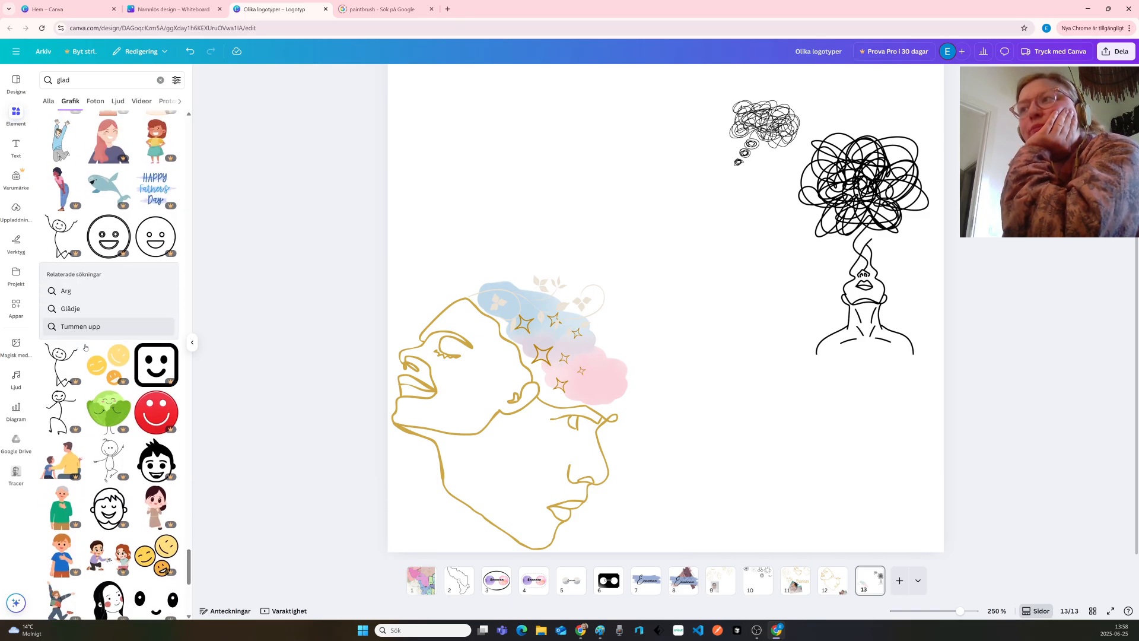
{"action": "scroll", "coordinate": [85, 347], "scroll_direction": "down", "scroll_amount": 6}
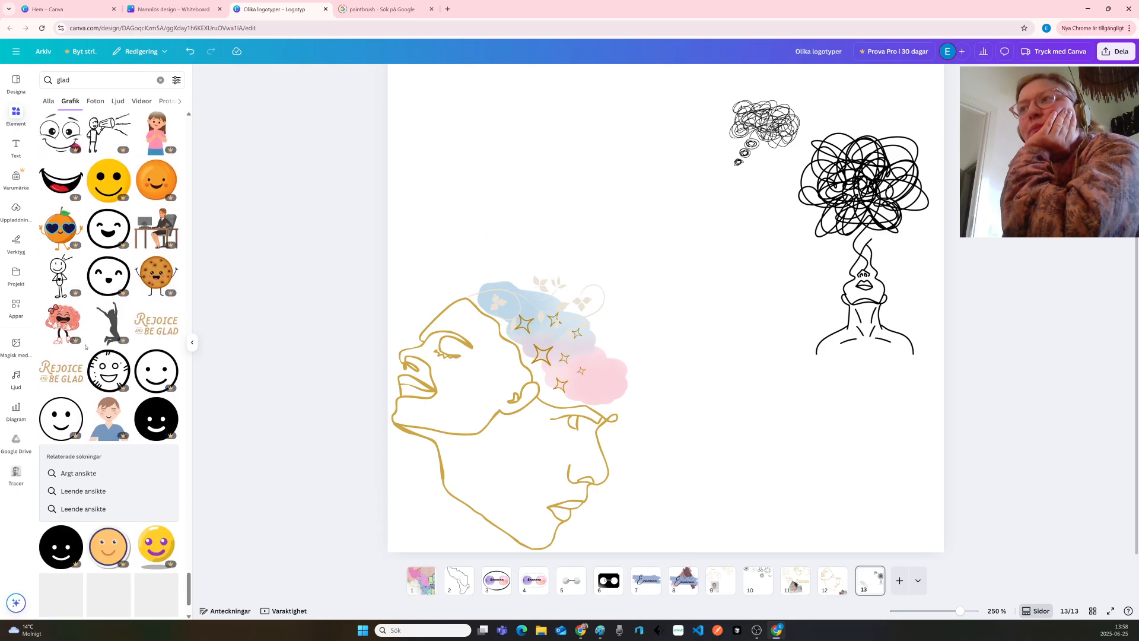
Replace the graphics search term with "lycka" and run the search
{"action": "double_click", "coordinate": [77, 80]}
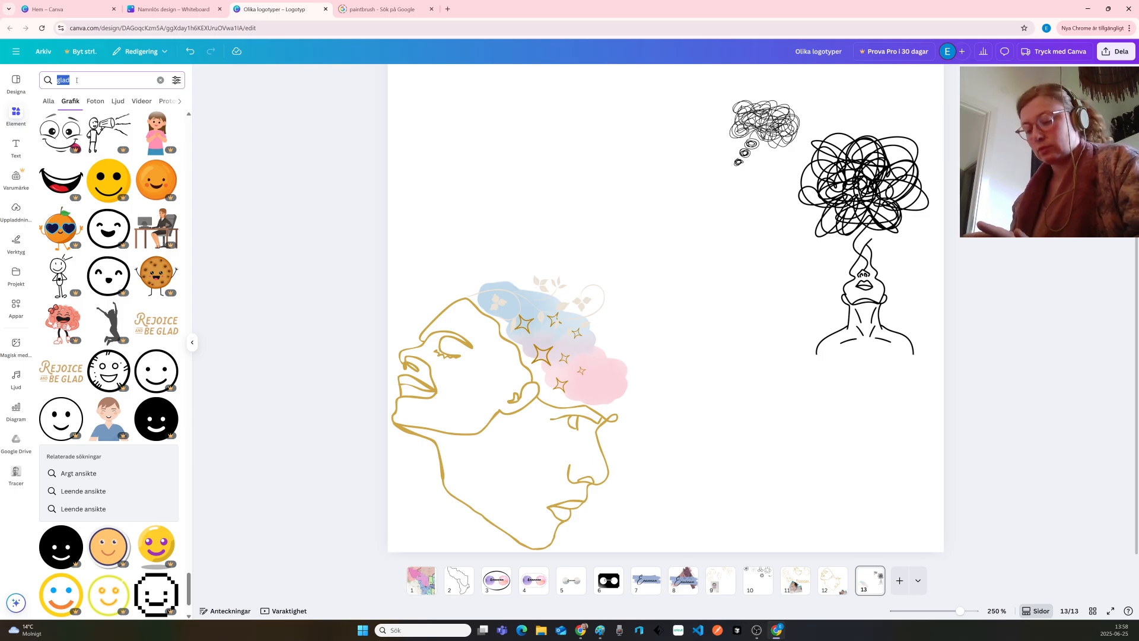
{"action": "type", "text": "ly"}
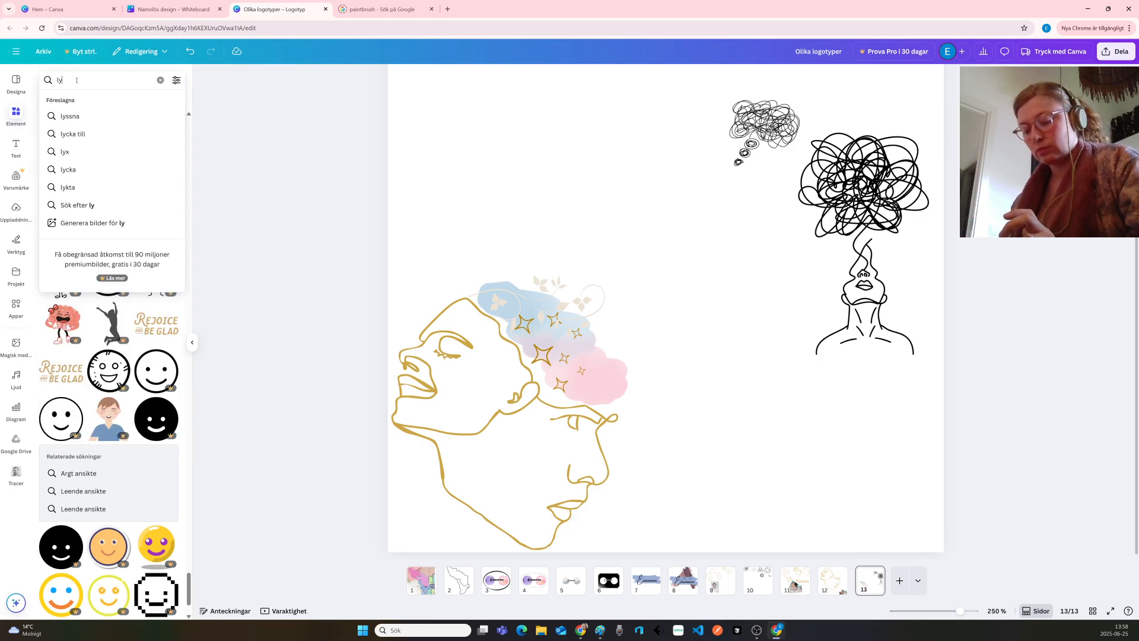
{"action": "type", "text": "cka"}
{"action": "key", "text": "Return"}
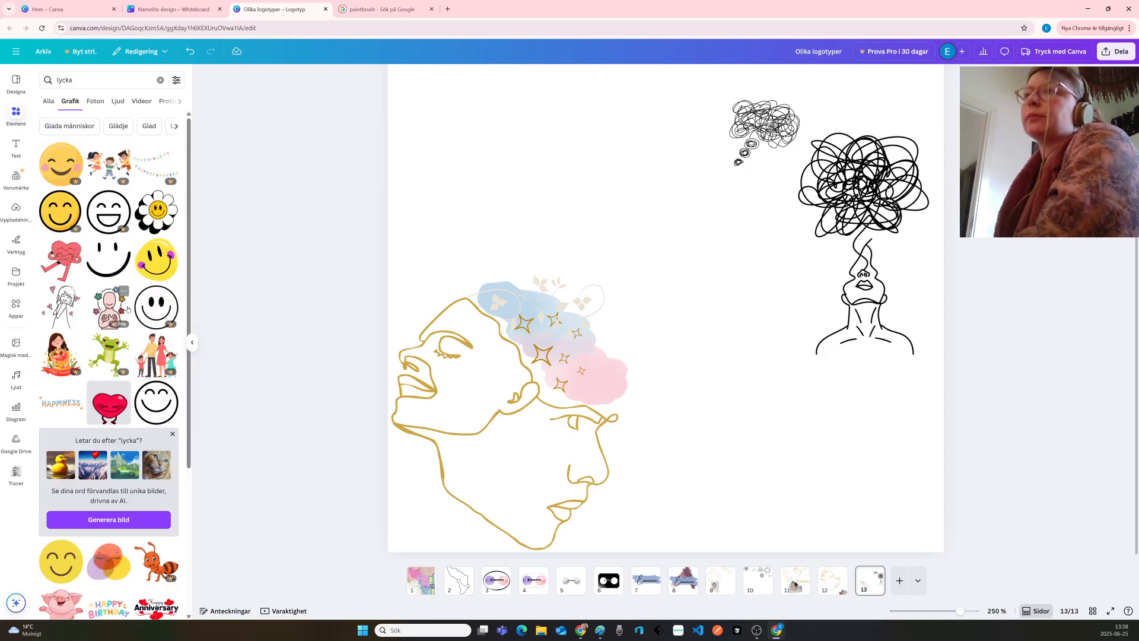
Look through the "lycka" graphics for a happy line-art motif that could contrast with the scribbled figure
{"action": "scroll", "coordinate": [128, 305], "scroll_direction": "down", "scroll_amount": 2}
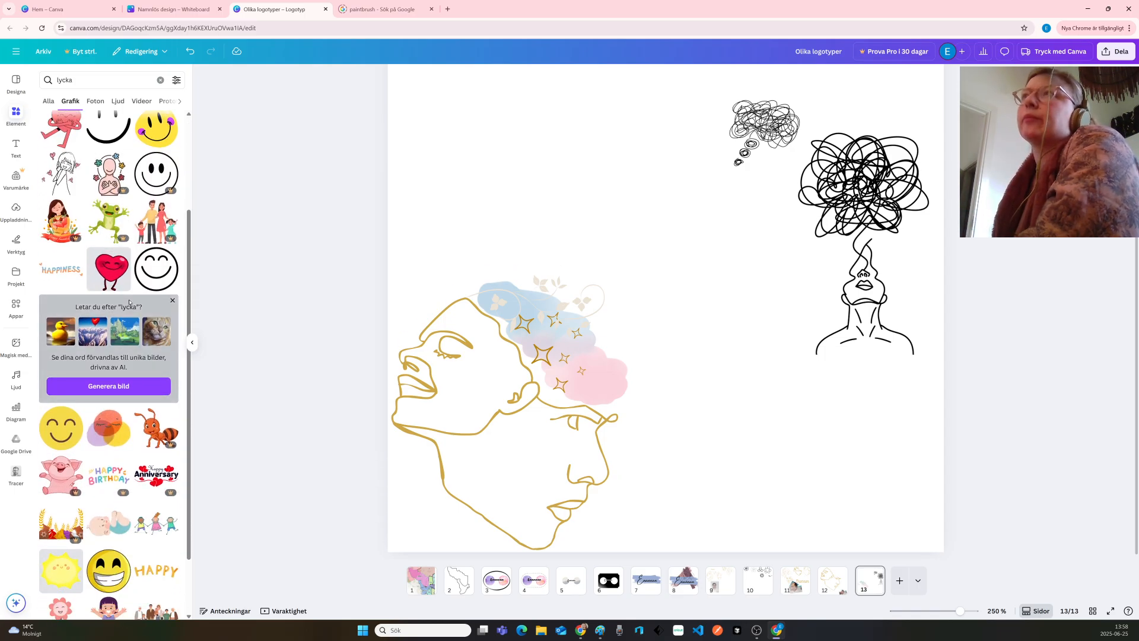
{"action": "scroll", "coordinate": [129, 303], "scroll_direction": "down", "scroll_amount": 2}
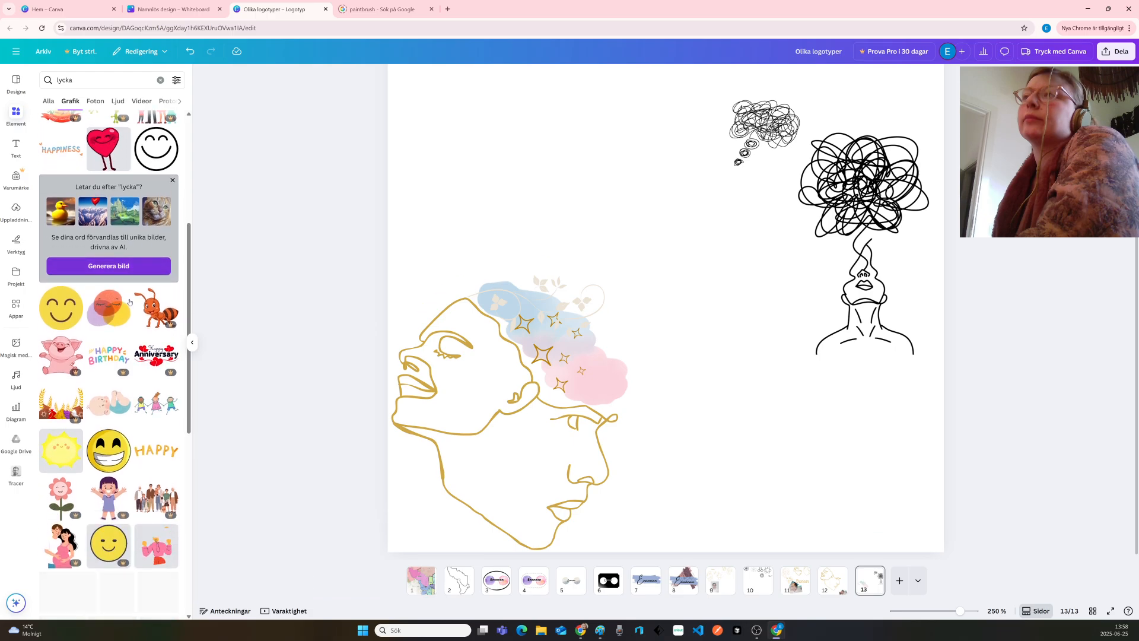
{"action": "scroll", "coordinate": [129, 302], "scroll_direction": "down", "scroll_amount": 2}
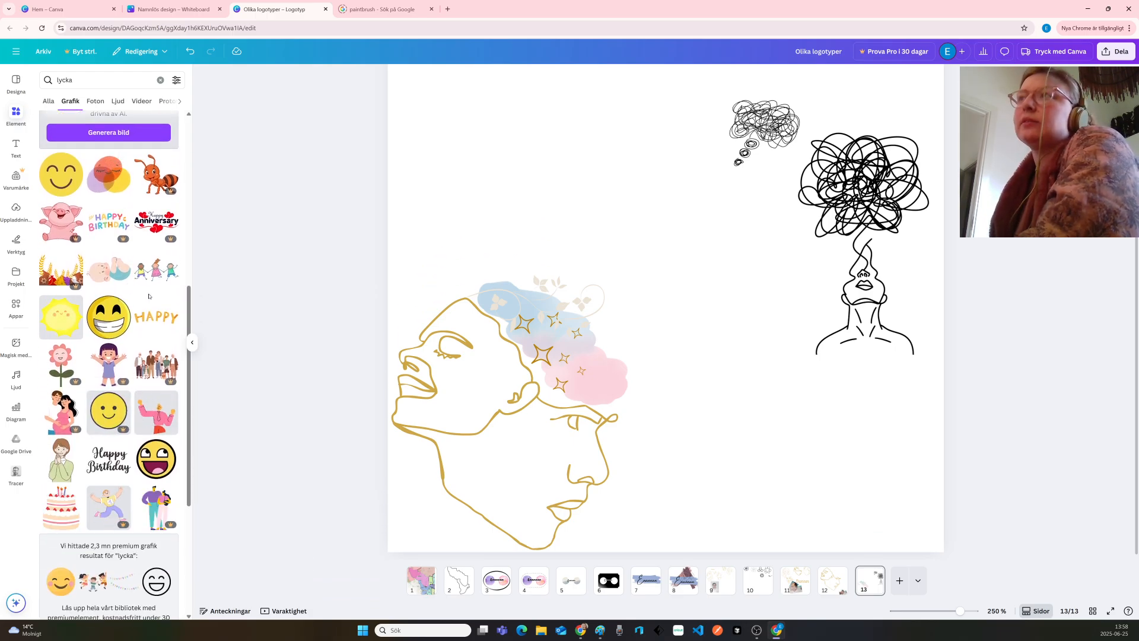
{"action": "scroll", "coordinate": [149, 296], "scroll_direction": "down", "scroll_amount": 4}
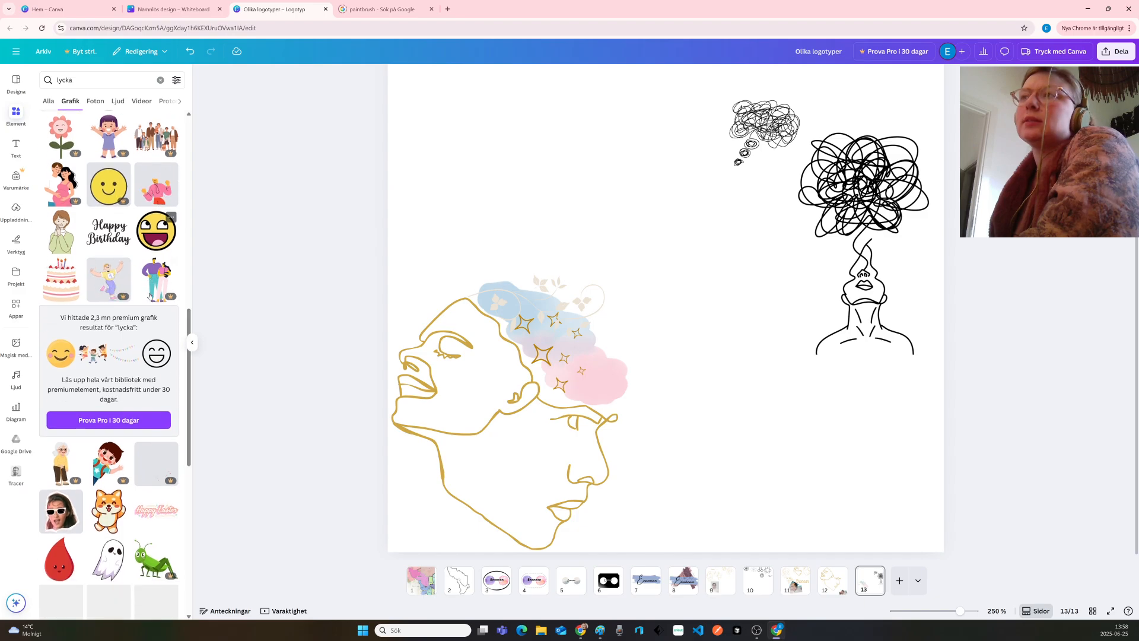
{"action": "scroll", "coordinate": [142, 314], "scroll_direction": "down", "scroll_amount": 9}
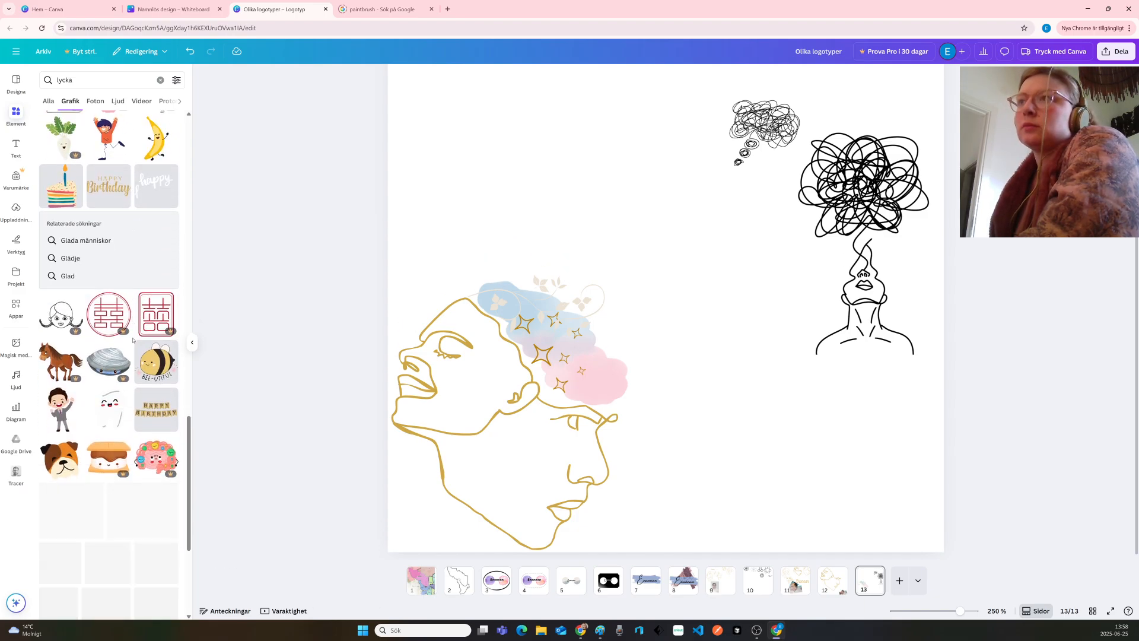
{"action": "scroll", "coordinate": [133, 339], "scroll_direction": "down", "scroll_amount": 1}
{"action": "scroll", "coordinate": [133, 340], "scroll_direction": "down", "scroll_amount": 3}
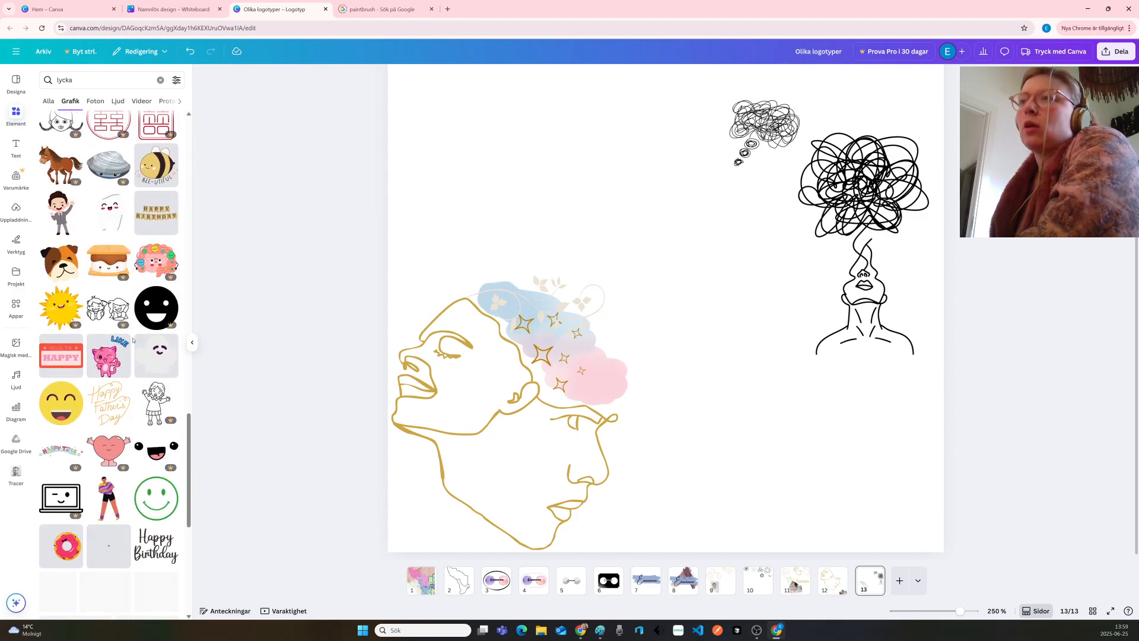
{"action": "scroll", "coordinate": [133, 340], "scroll_direction": "down", "scroll_amount": 1}
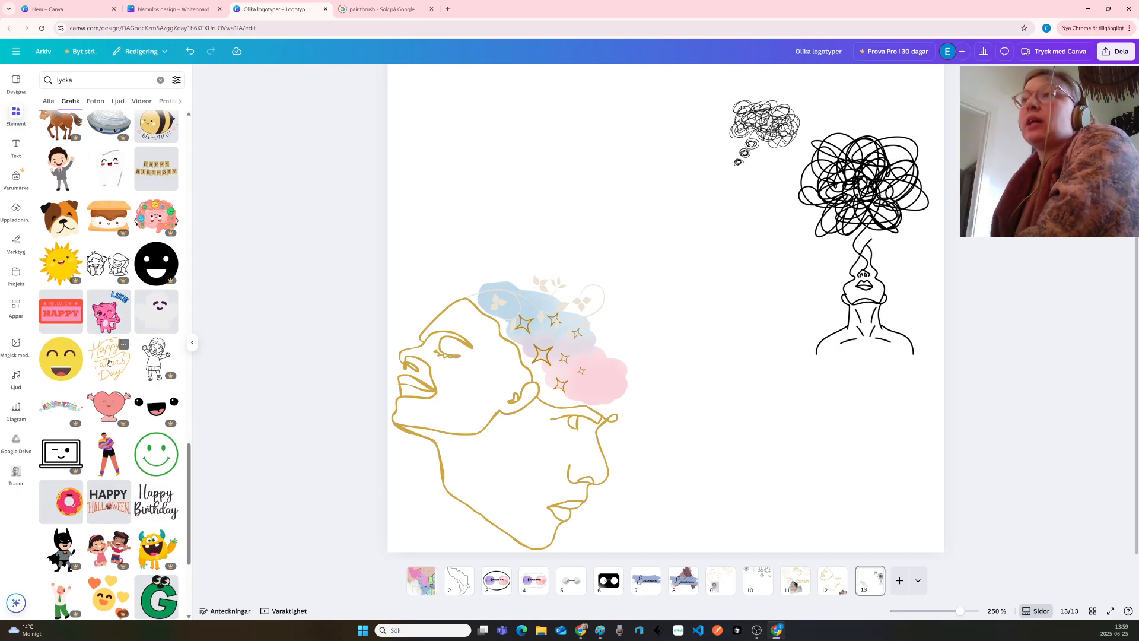
{"action": "scroll", "coordinate": [107, 365], "scroll_direction": "down", "scroll_amount": 3}
{"action": "scroll", "coordinate": [107, 368], "scroll_direction": "down", "scroll_amount": 5}
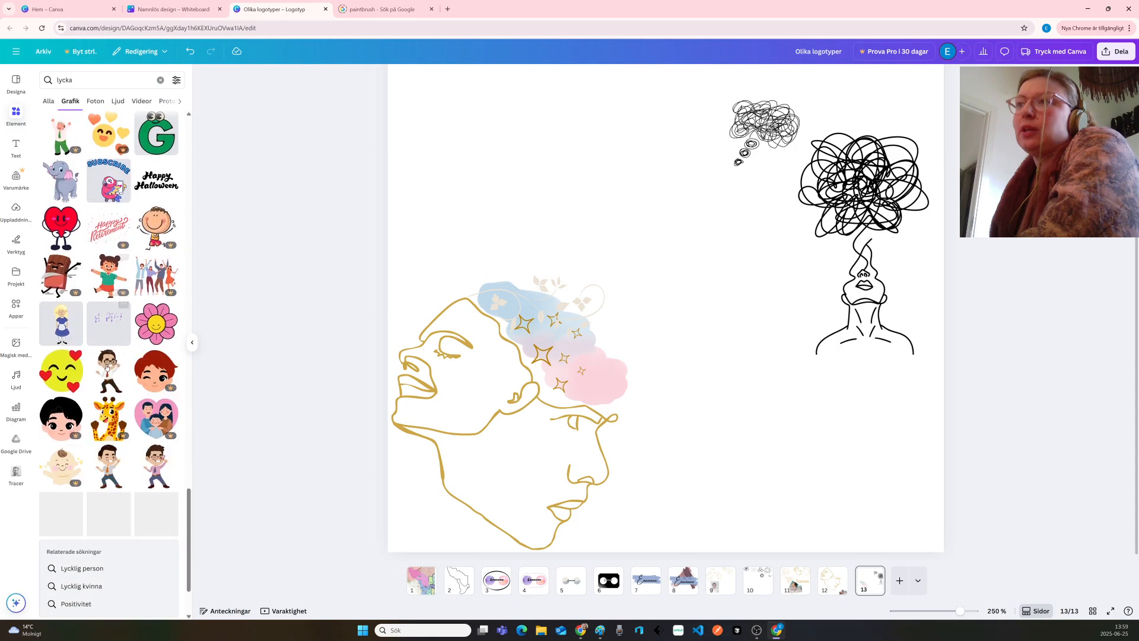
{"action": "scroll", "coordinate": [107, 368], "scroll_direction": "down", "scroll_amount": 7}
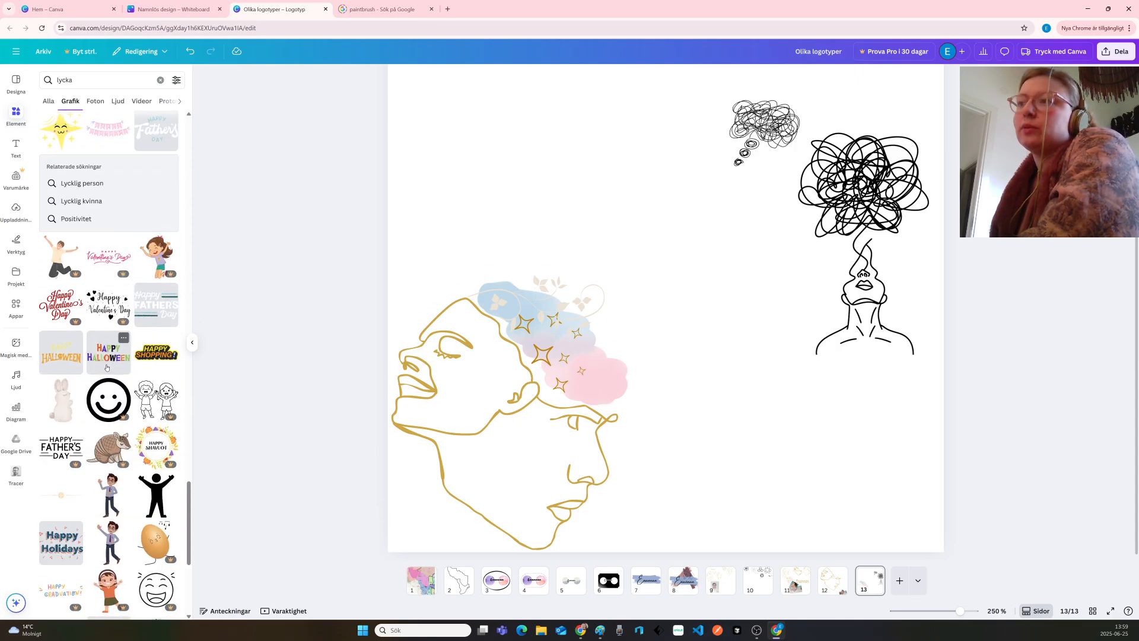
{"action": "scroll", "coordinate": [107, 368], "scroll_direction": "down", "scroll_amount": 5}
{"action": "scroll", "coordinate": [107, 368], "scroll_direction": "down", "scroll_amount": 3}
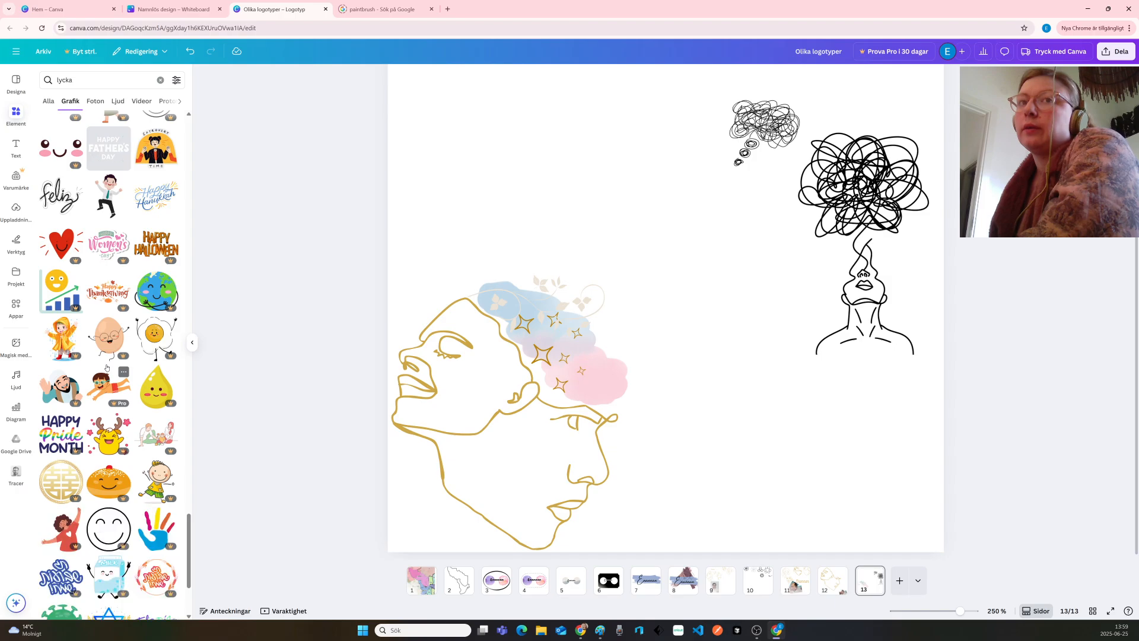
{"action": "scroll", "coordinate": [107, 367], "scroll_direction": "down", "scroll_amount": 8}
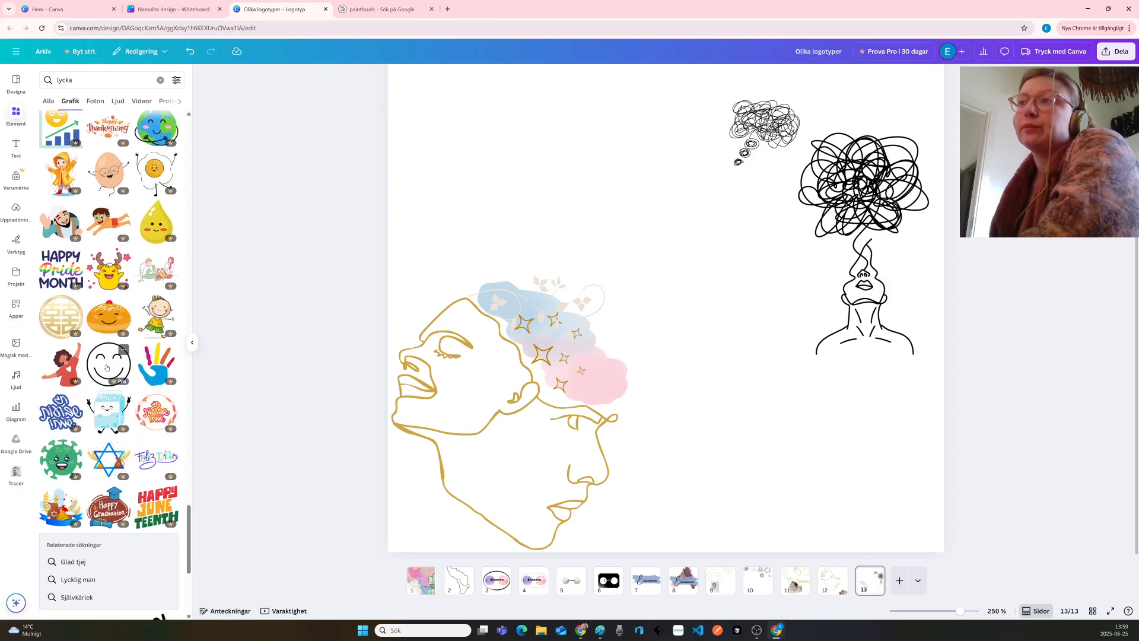
{"action": "scroll", "coordinate": [107, 368], "scroll_direction": "down", "scroll_amount": 5}
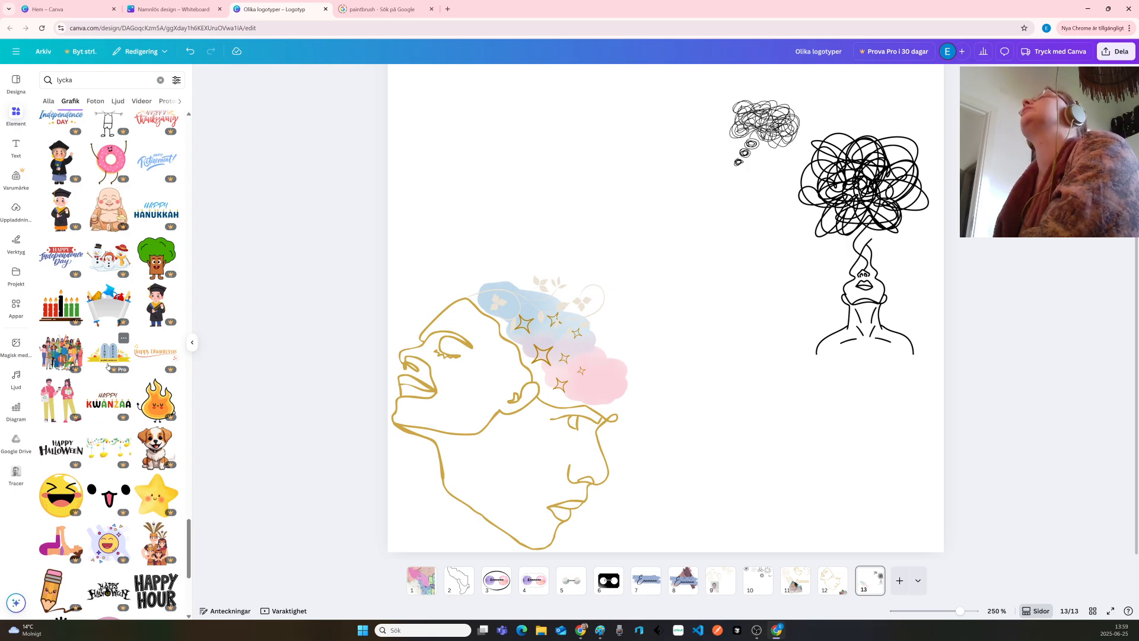
{"action": "scroll", "coordinate": [108, 366], "scroll_direction": "down", "scroll_amount": 1}
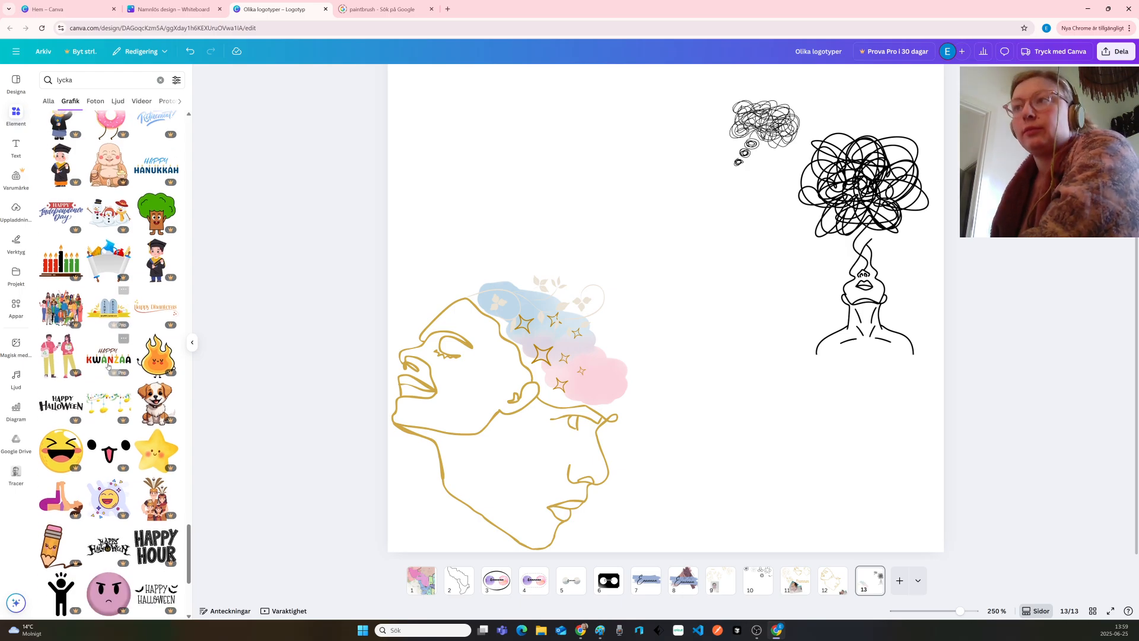
{"action": "scroll", "coordinate": [104, 363], "scroll_direction": "down", "scroll_amount": 5}
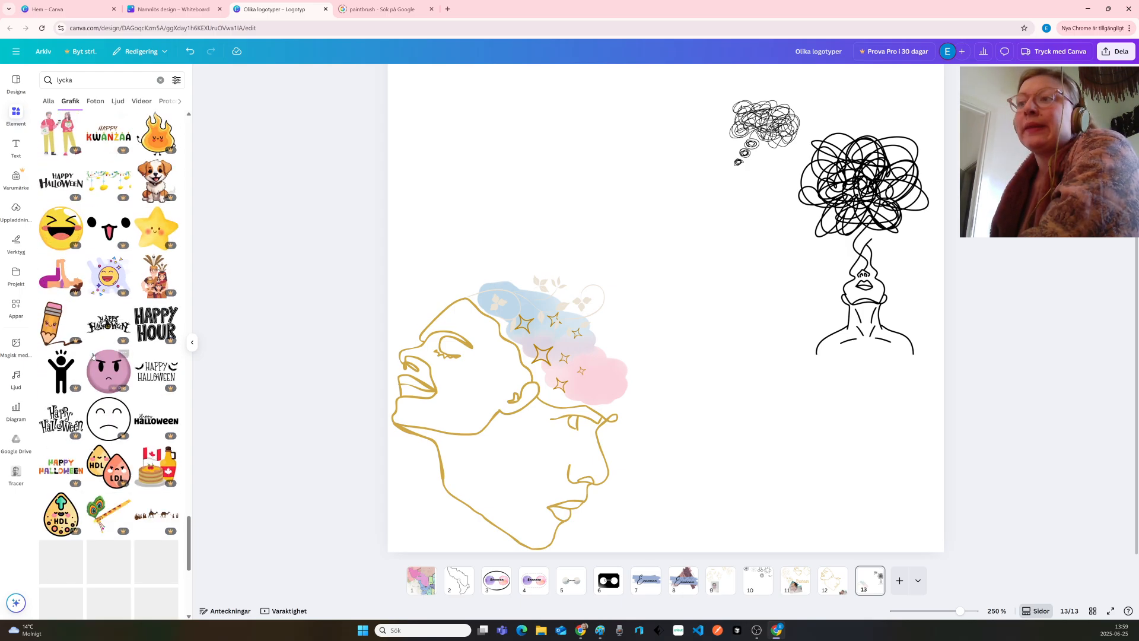
{"action": "scroll", "coordinate": [92, 356], "scroll_direction": "down", "scroll_amount": 5}
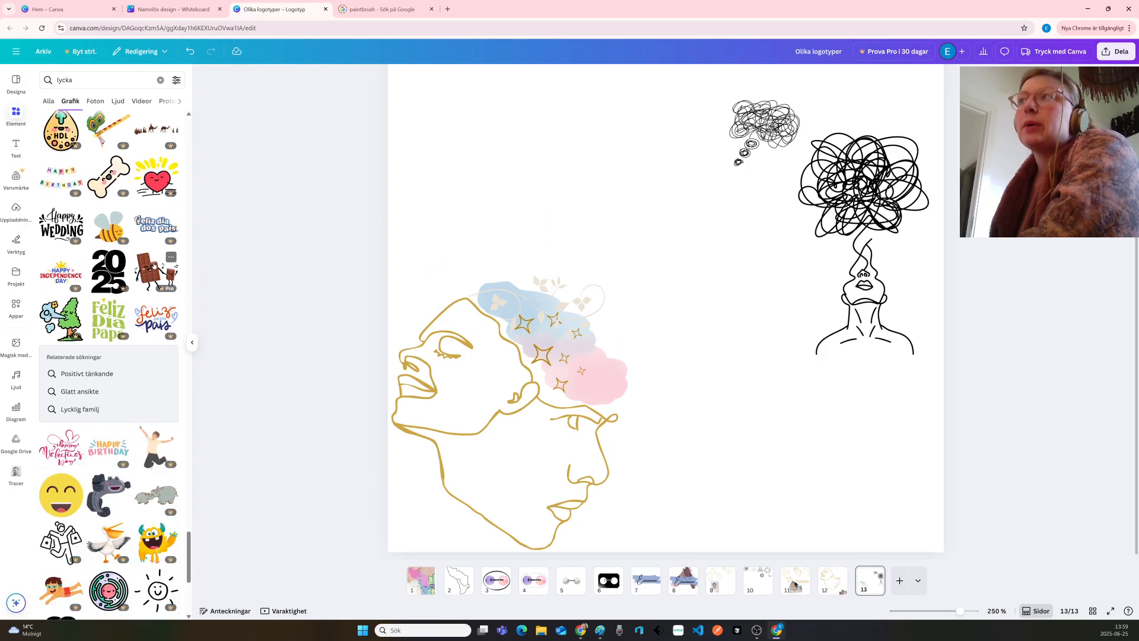
{"action": "scroll", "coordinate": [130, 440], "scroll_direction": "down", "scroll_amount": 3}
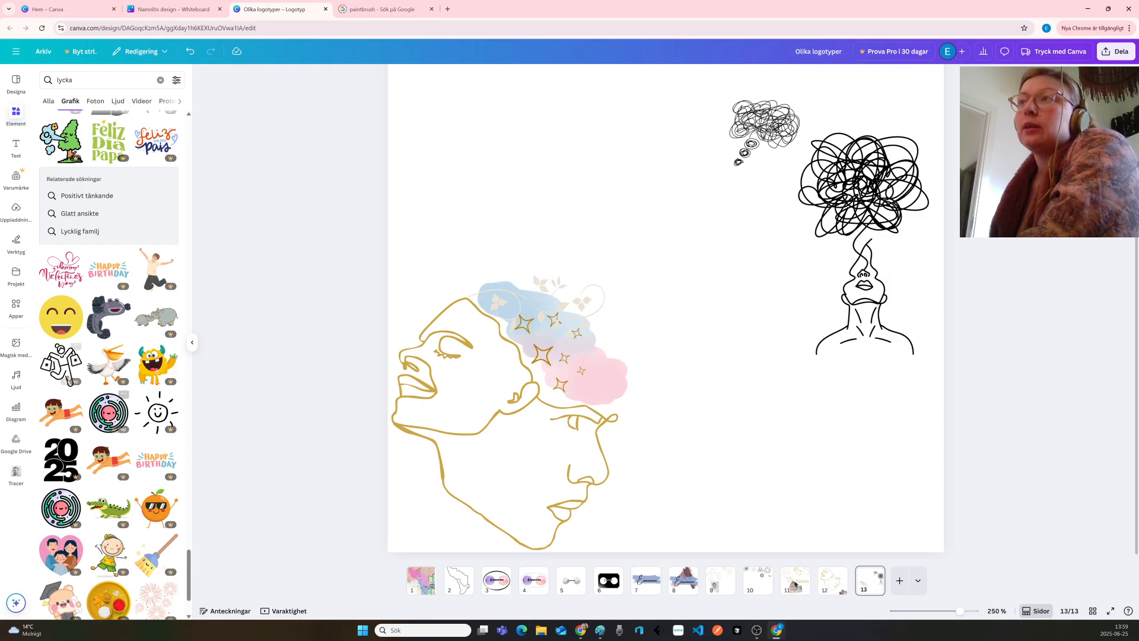
{"action": "scroll", "coordinate": [128, 397], "scroll_direction": "down", "scroll_amount": 2}
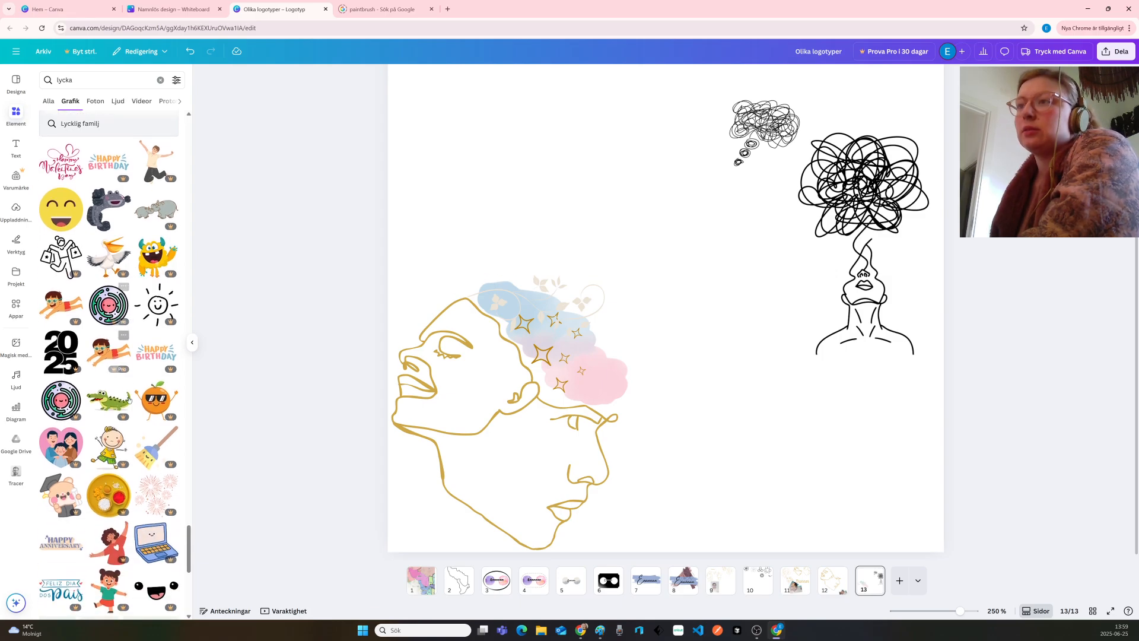
{"action": "scroll", "coordinate": [128, 397], "scroll_direction": "down", "scroll_amount": 4}
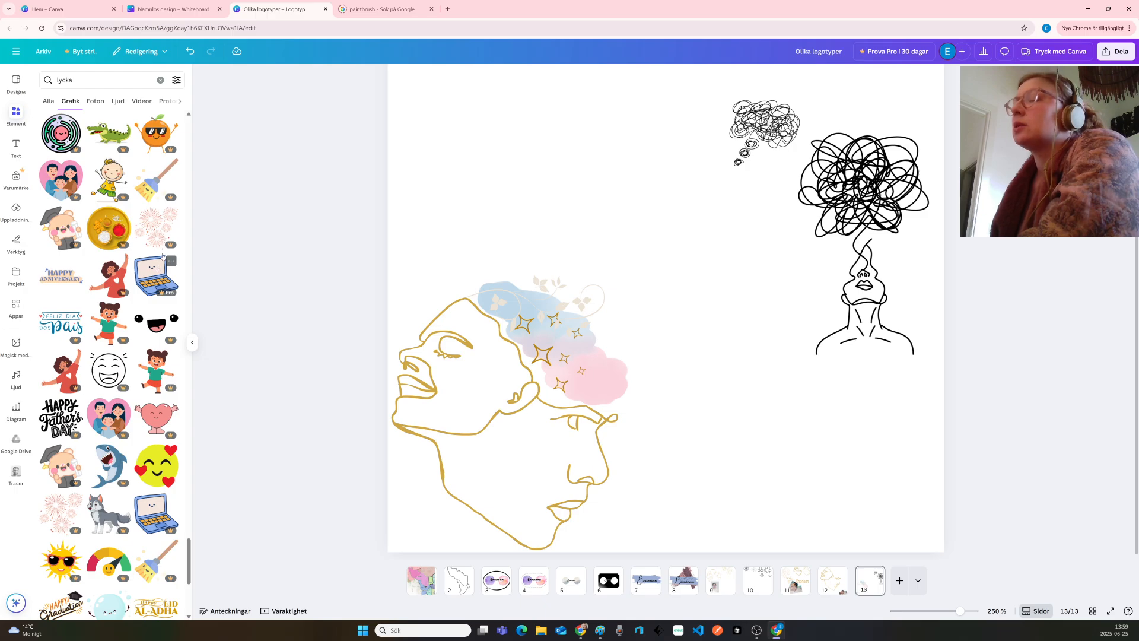
{"action": "scroll", "coordinate": [140, 224], "scroll_direction": "down", "scroll_amount": 7}
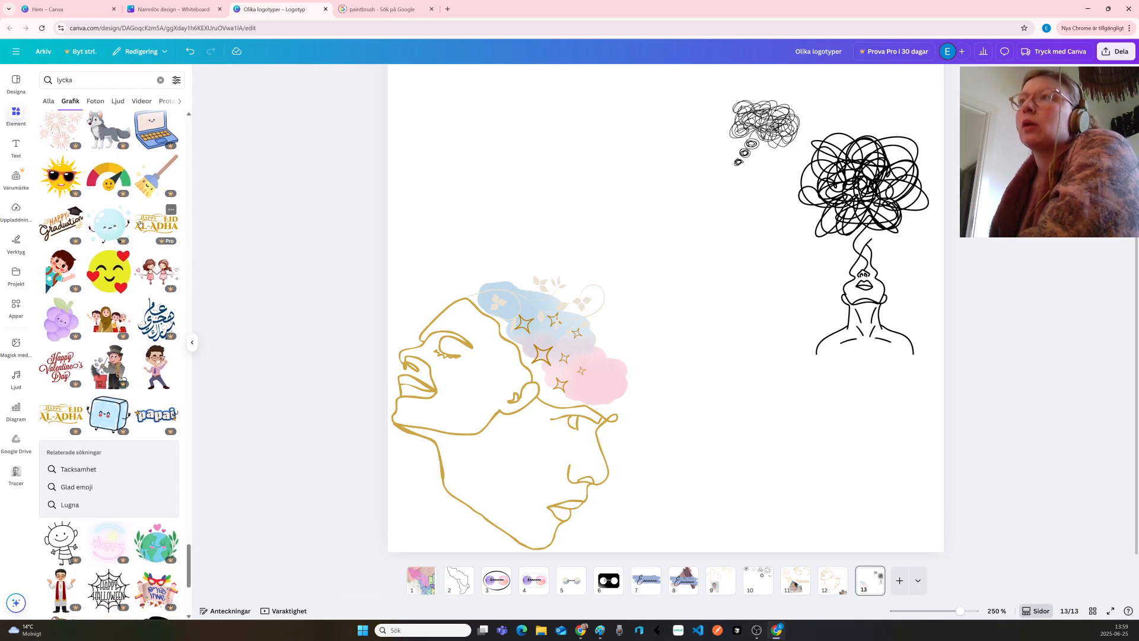
{"action": "scroll", "coordinate": [140, 224], "scroll_direction": "down", "scroll_amount": 8}
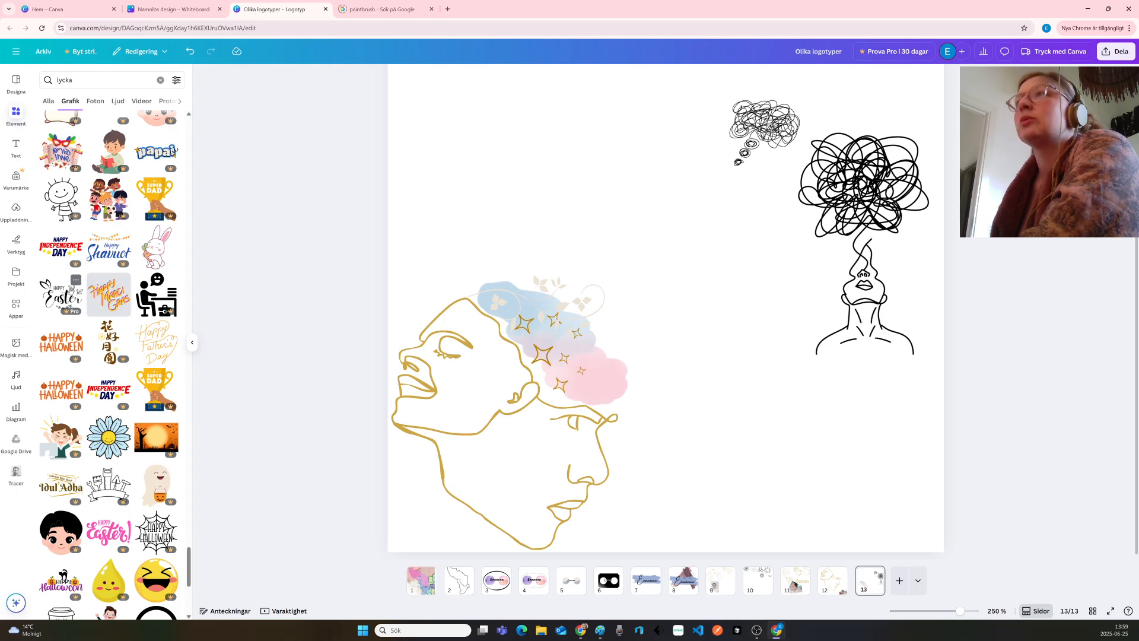
Try the black "Happy Easter" lettering with leaf sprigs on the page, delete it and check a few more "lycka" graphics
{"action": "left_click", "coordinate": [62, 295]}
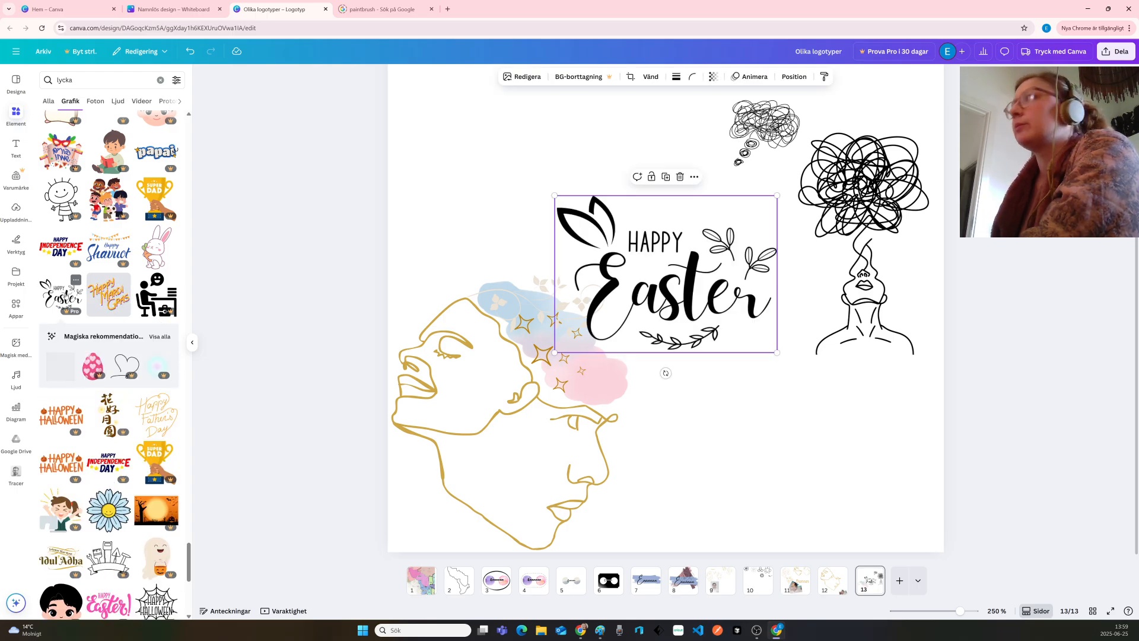
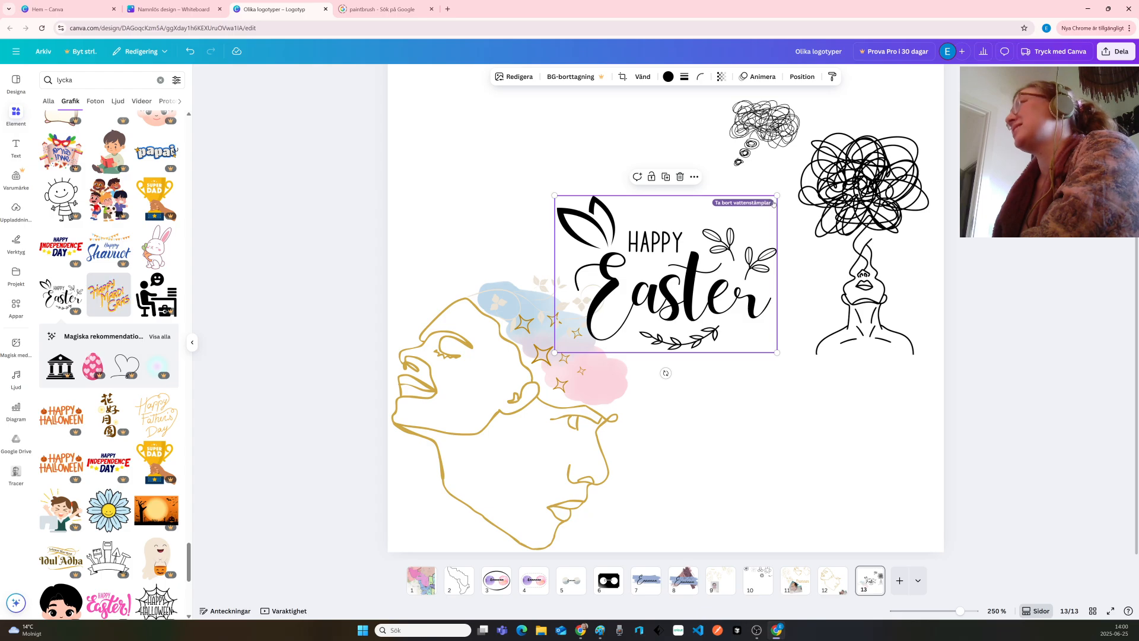
{"action": "key", "text": "Delete"}
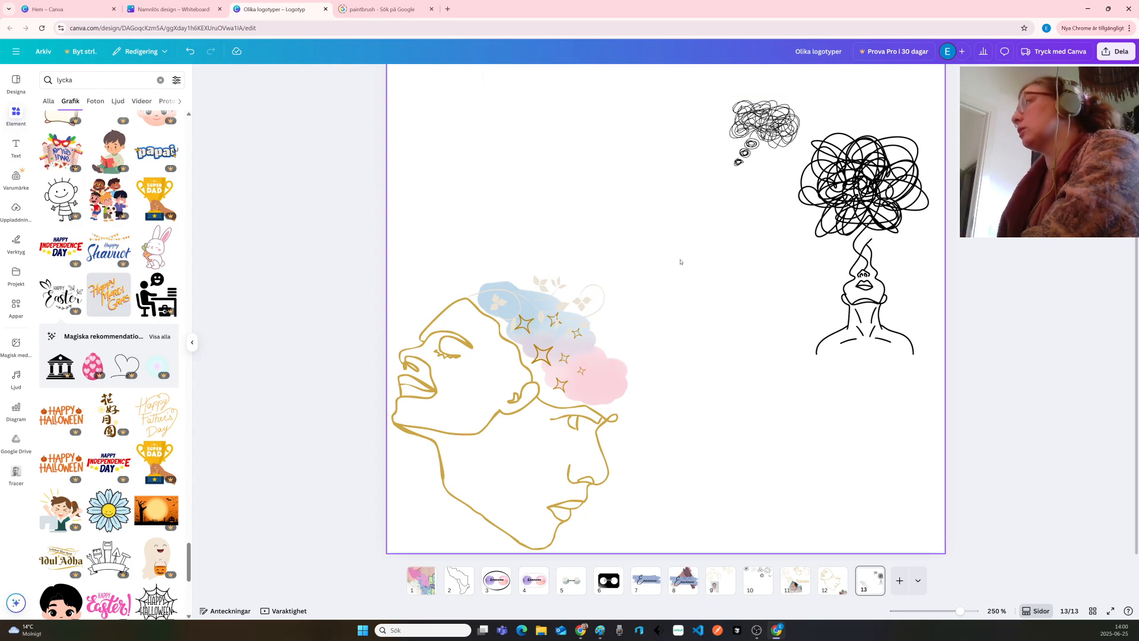
{"action": "scroll", "coordinate": [168, 244], "scroll_direction": "down", "scroll_amount": 15}
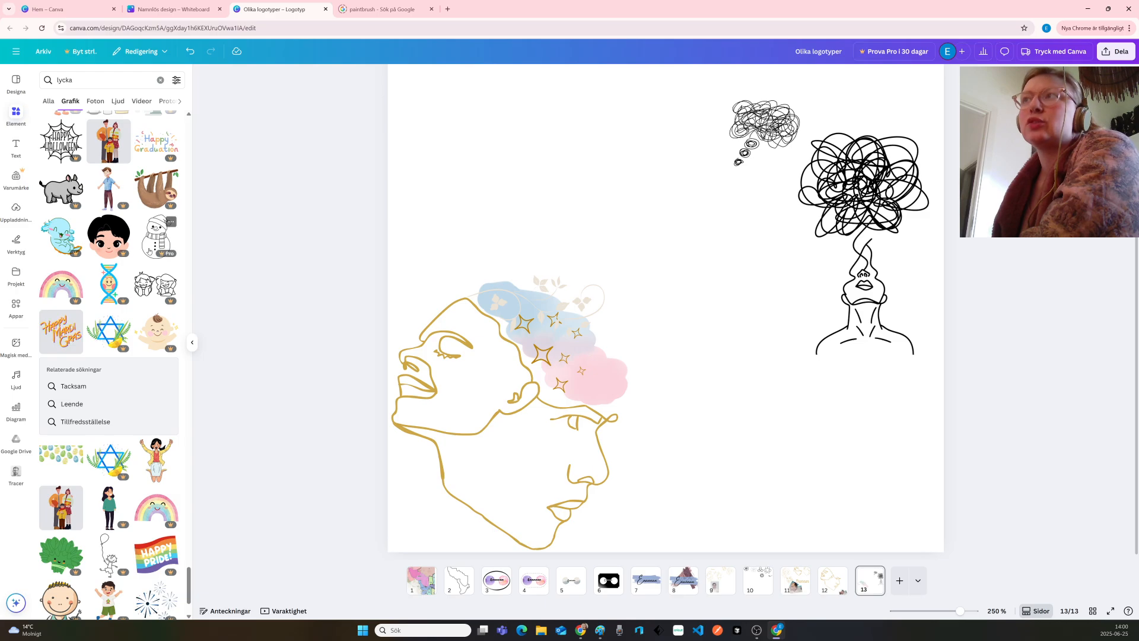
{"action": "scroll", "coordinate": [149, 251], "scroll_direction": "down", "scroll_amount": 2}
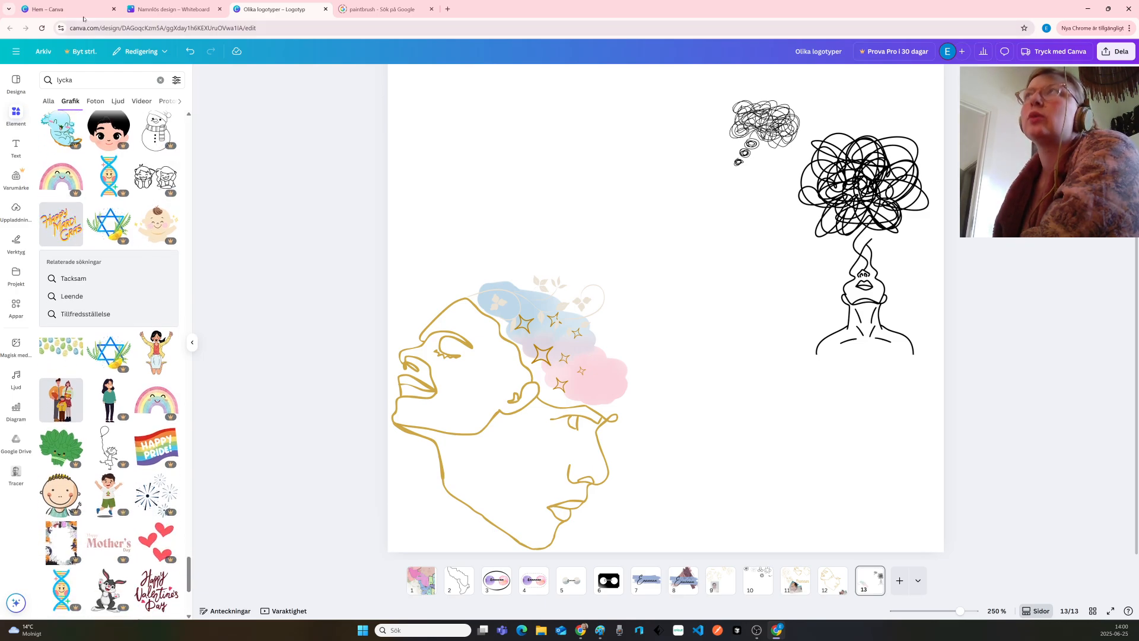
Replace the graphics search term with "löv" and run the search
{"action": "left_click", "coordinate": [103, 77]}
{"action": "key", "text": "BackSpace"}
{"action": "key", "text": "BackSpace"}
{"action": "key", "text": "BackSpace"}
{"action": "key", "text": "BackSpace"}
{"action": "key", "text": "BackSpace"}
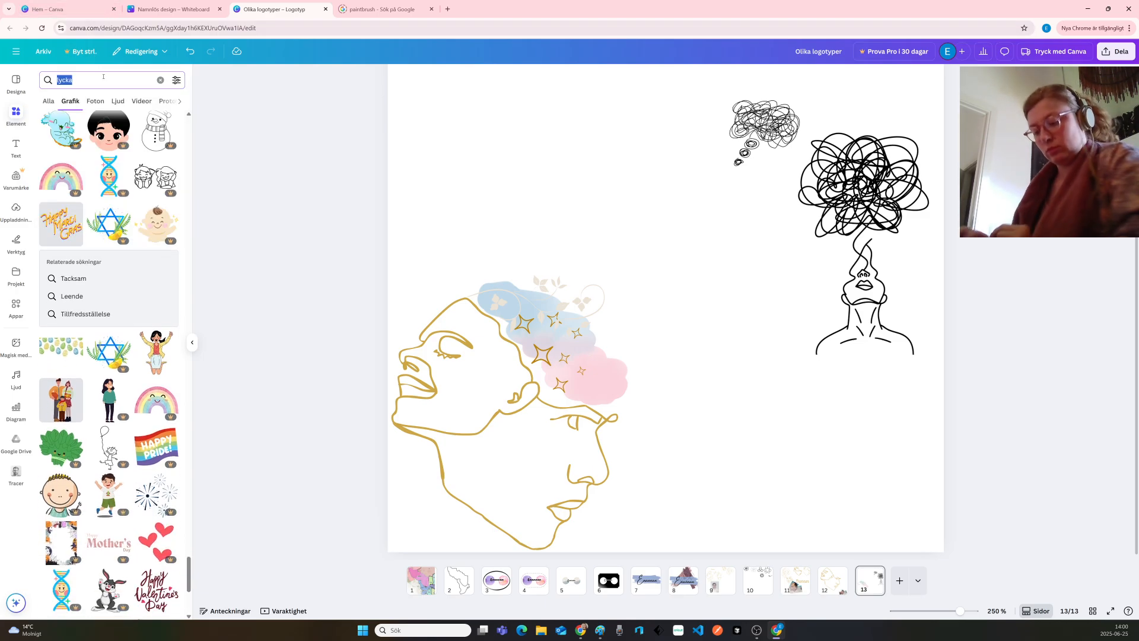
{"action": "type", "text": "löv"}
{"action": "key", "text": "Return"}
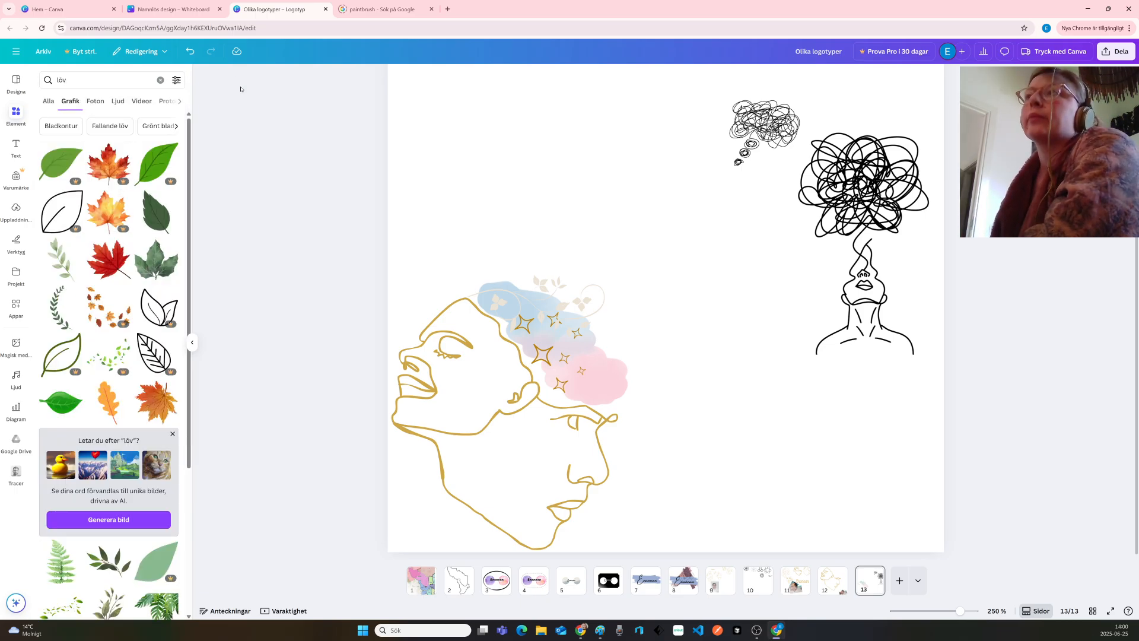
Find the slender black line-art twig among the "löv" graphics and add it to page 13
{"action": "scroll", "coordinate": [144, 262], "scroll_direction": "down", "scroll_amount": 3}
{"action": "scroll", "coordinate": [144, 261], "scroll_direction": "down", "scroll_amount": 3}
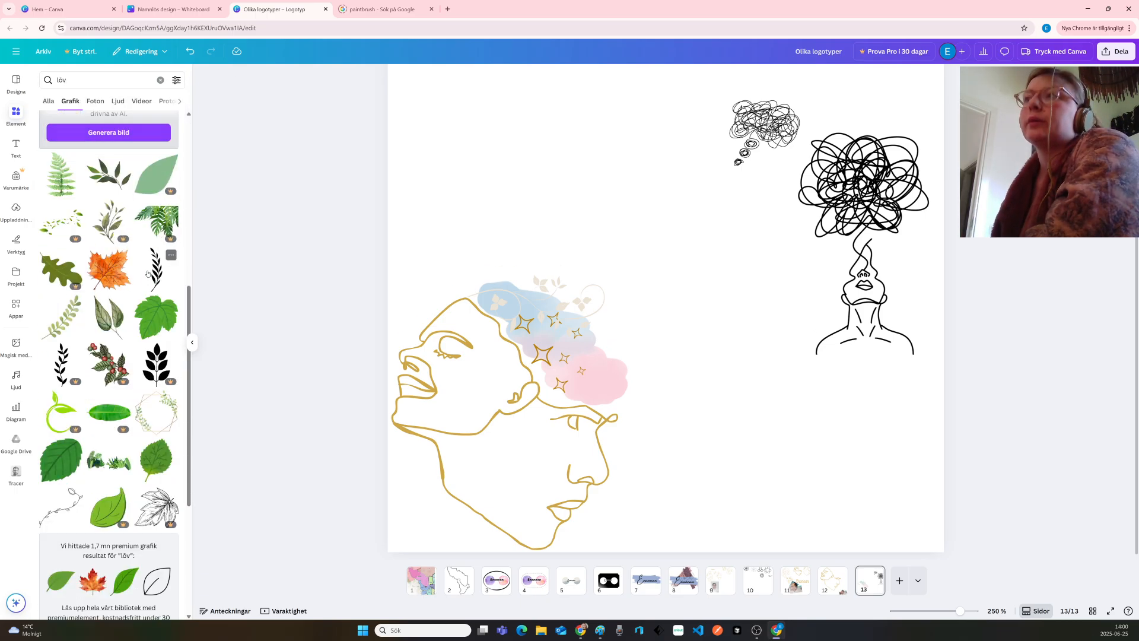
{"action": "scroll", "coordinate": [138, 265], "scroll_direction": "down", "scroll_amount": 3}
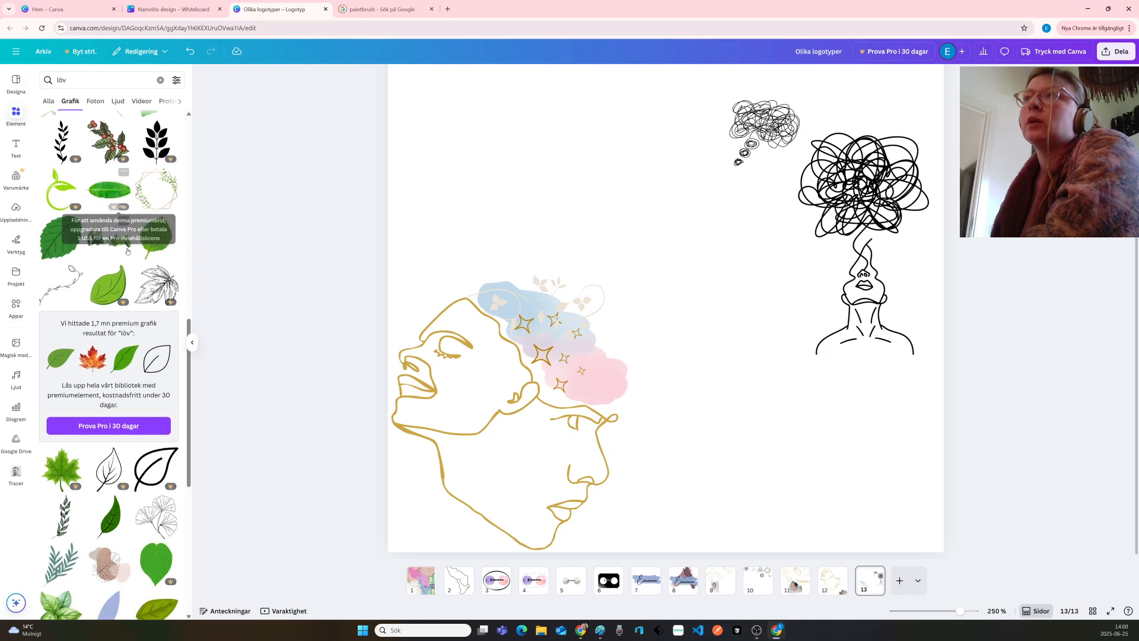
{"action": "scroll", "coordinate": [127, 250], "scroll_direction": "down", "scroll_amount": 2}
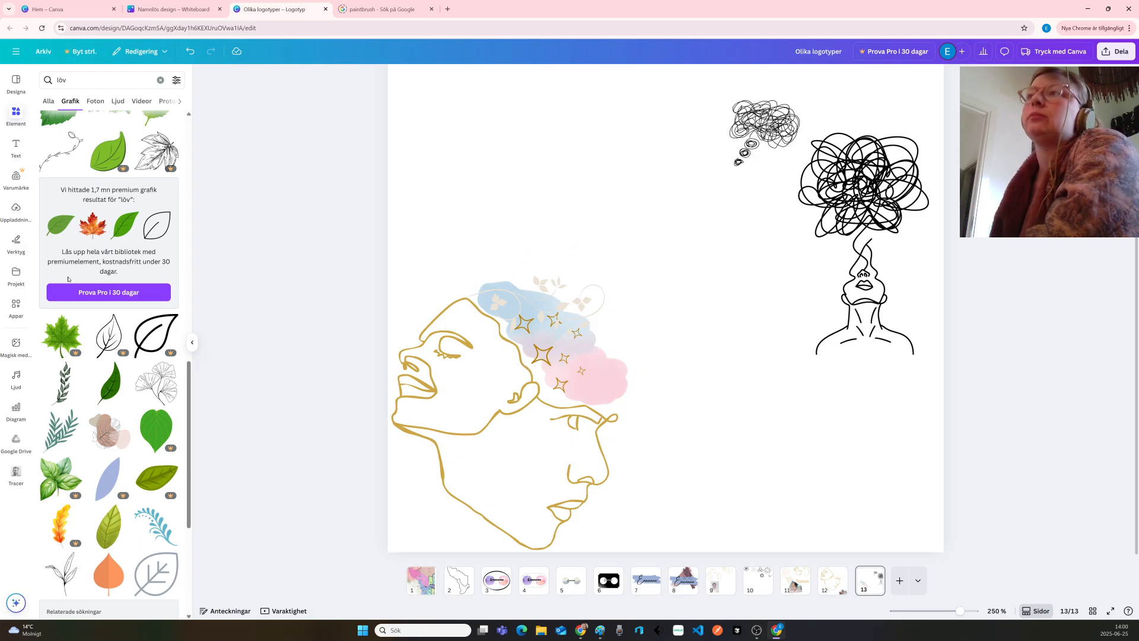
{"action": "scroll", "coordinate": [66, 271], "scroll_direction": "down", "scroll_amount": 4}
{"action": "scroll", "coordinate": [66, 271], "scroll_direction": "down", "scroll_amount": 5}
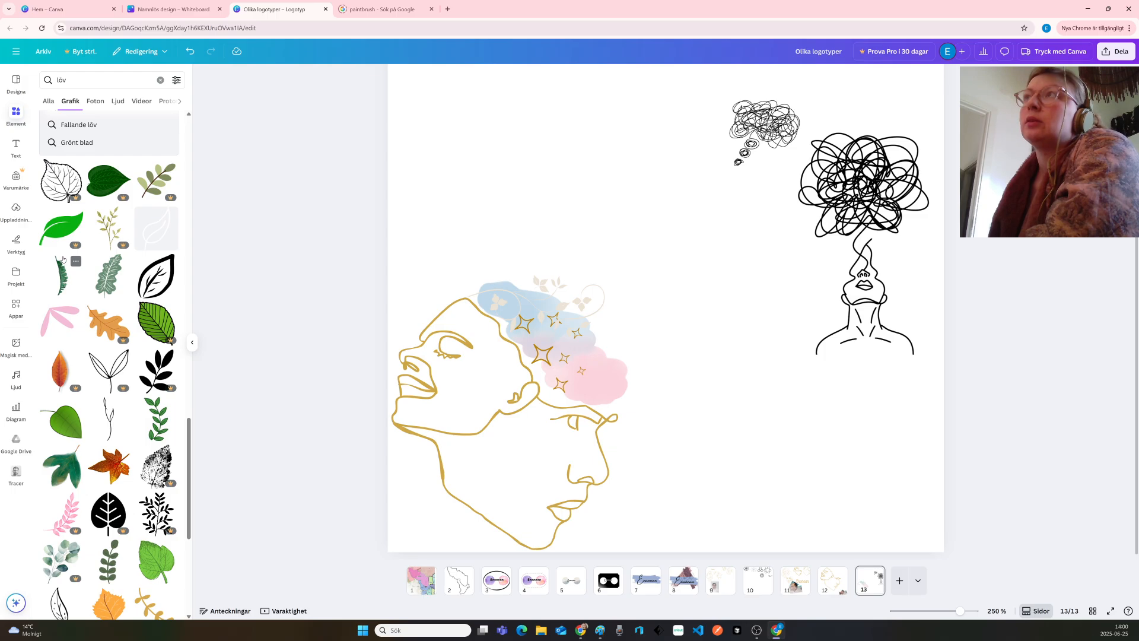
{"action": "scroll", "coordinate": [63, 259], "scroll_direction": "down", "scroll_amount": 3}
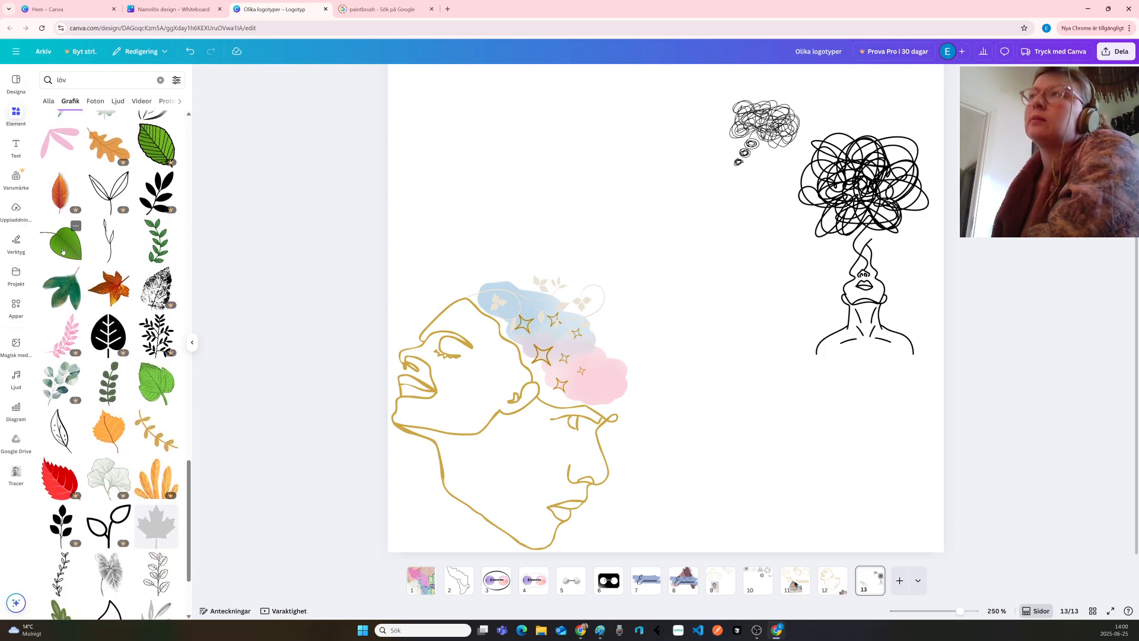
{"action": "left_click", "coordinate": [110, 249]}
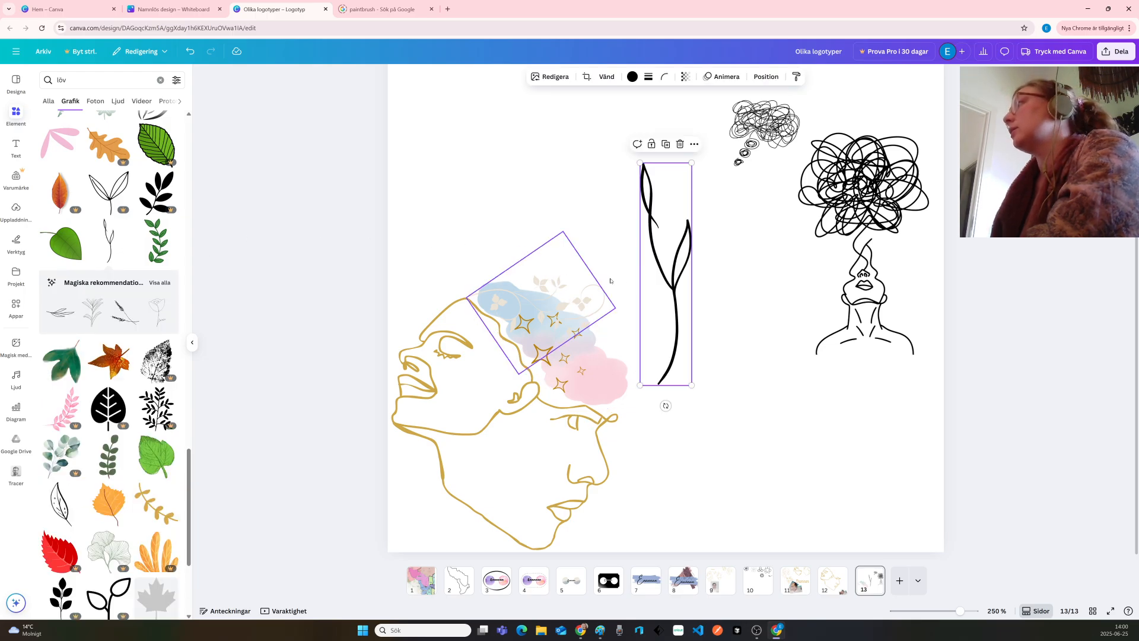
Move the black twig slightly upward, between the gold faces and the scribbled figure, and flip it horizontally
{"action": "left_click_drag", "start_coordinate": [657, 293], "coordinate": [663, 262]}
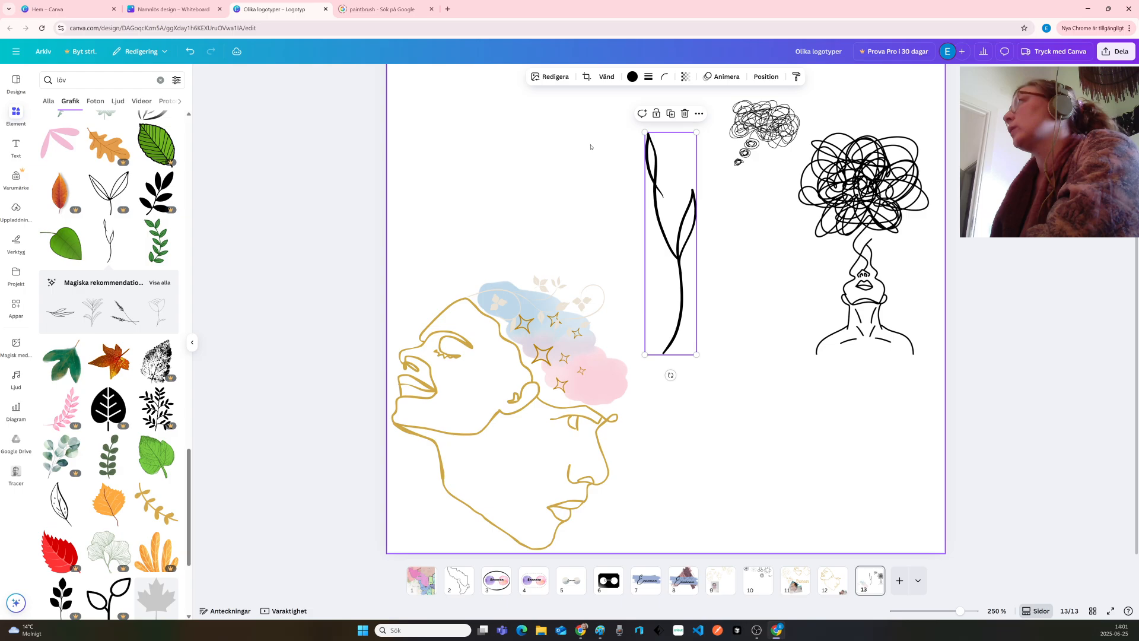
{"action": "left_click", "coordinate": [606, 77]}
{"action": "left_click", "coordinate": [609, 101]}
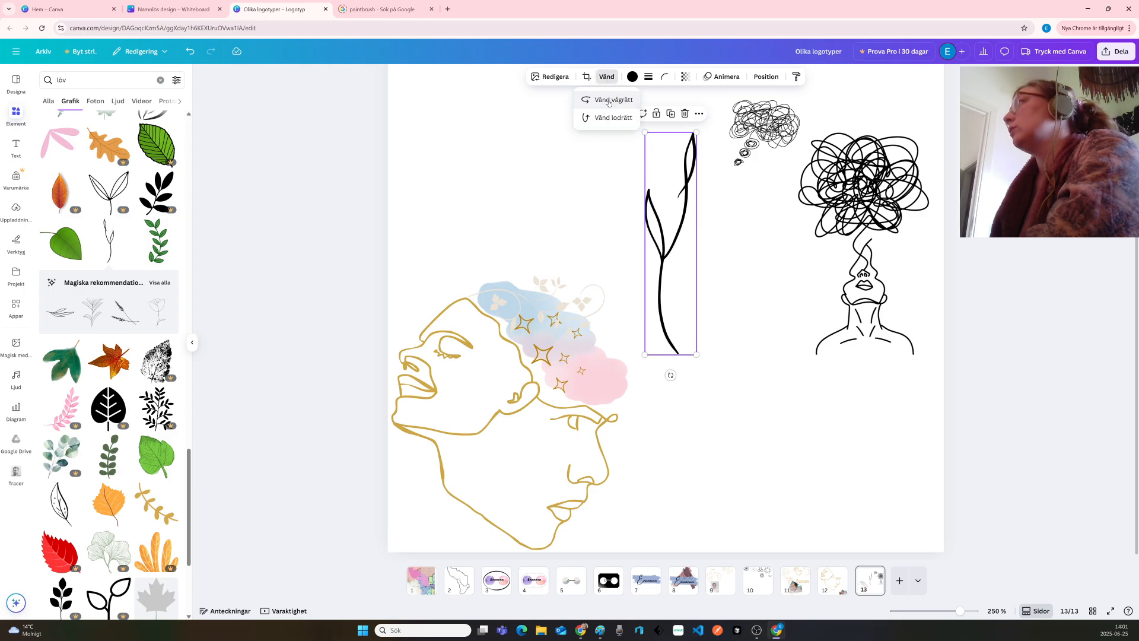
Rotate the black twig to nearly horizontal, try it above the upper gold head, and shrink it beside the lower face
{"action": "left_click", "coordinate": [670, 261]}
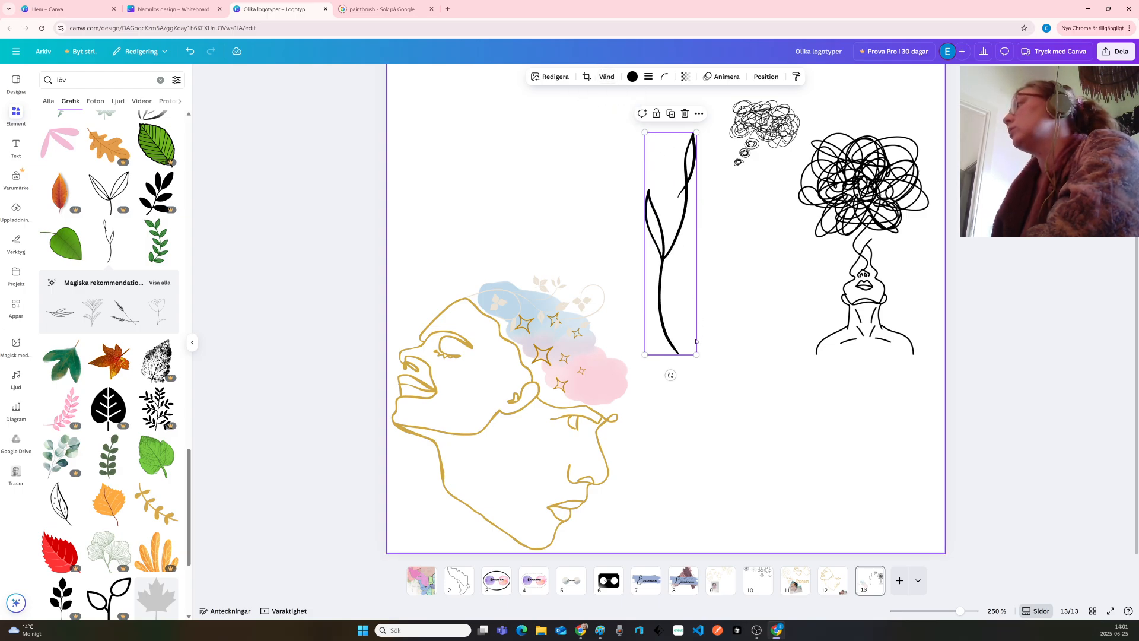
{"action": "left_click_drag", "start_coordinate": [670, 375], "coordinate": [510, 264]}
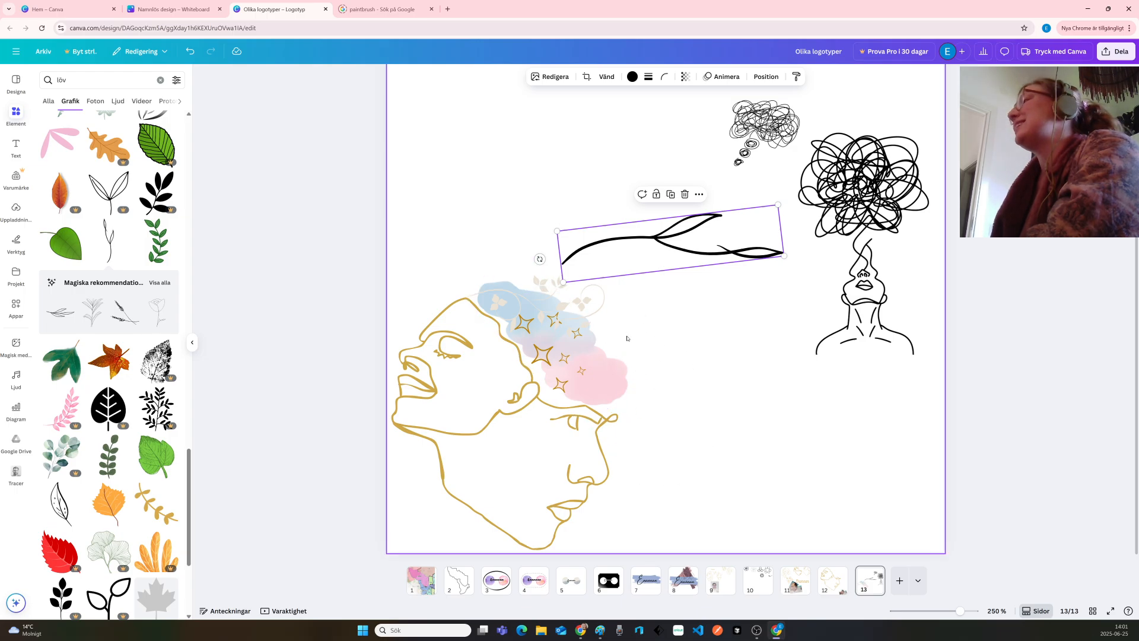
{"action": "left_click_drag", "start_coordinate": [669, 242], "coordinate": [552, 283]}
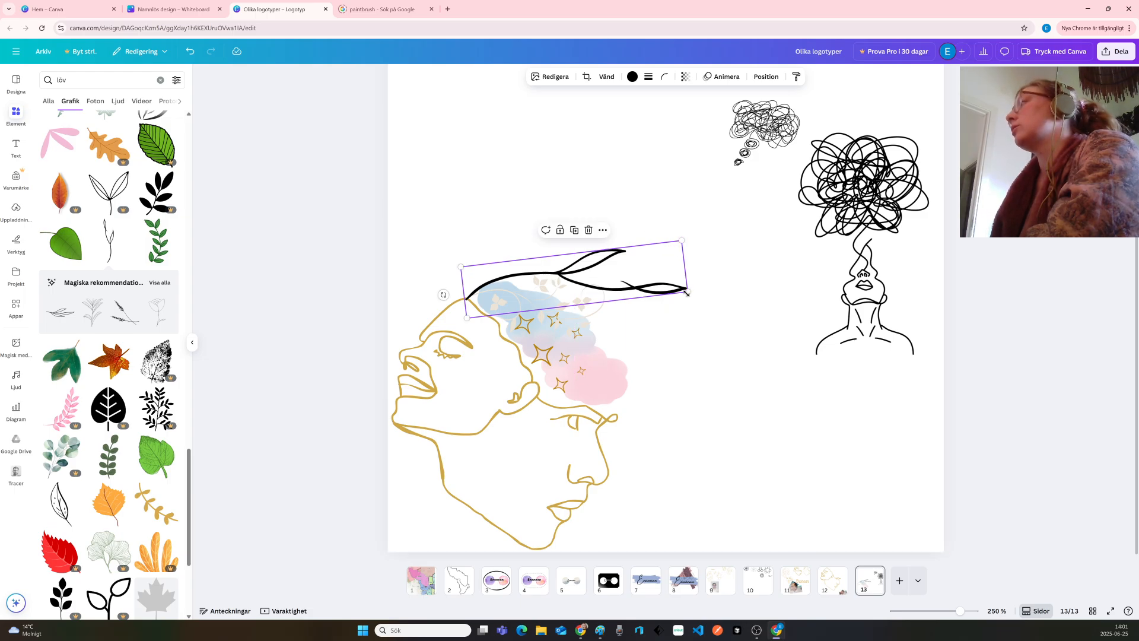
{"action": "left_click_drag", "start_coordinate": [687, 291], "coordinate": [716, 424]}
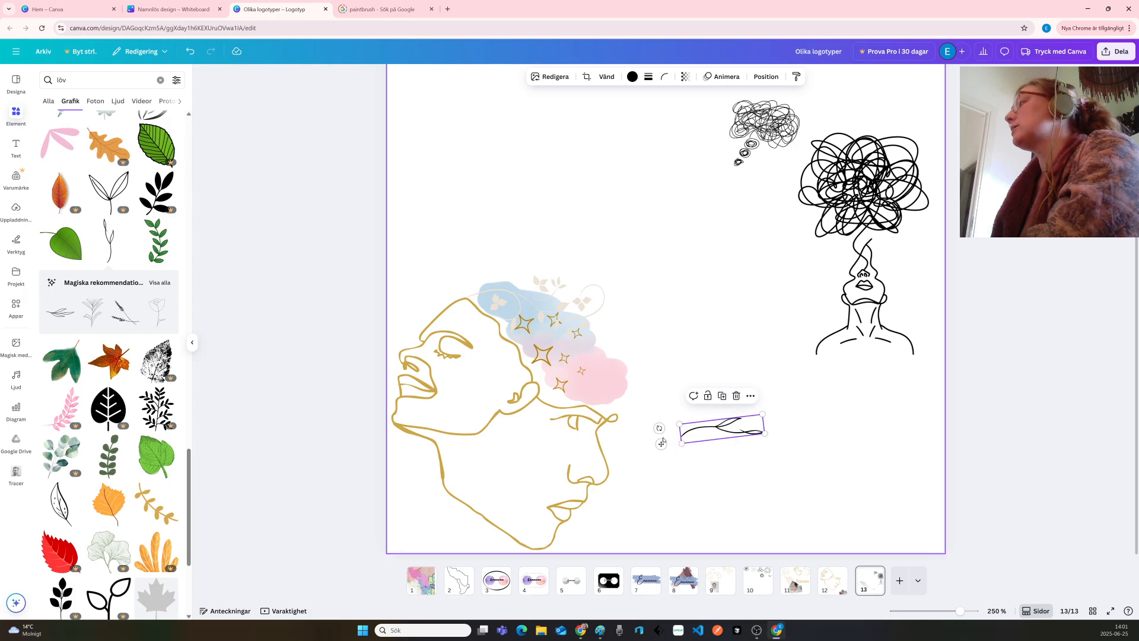
Turn the small black twig upright with a slight tilt and flip it horizontally
{"action": "left_click_drag", "start_coordinate": [659, 428], "coordinate": [688, 479]}
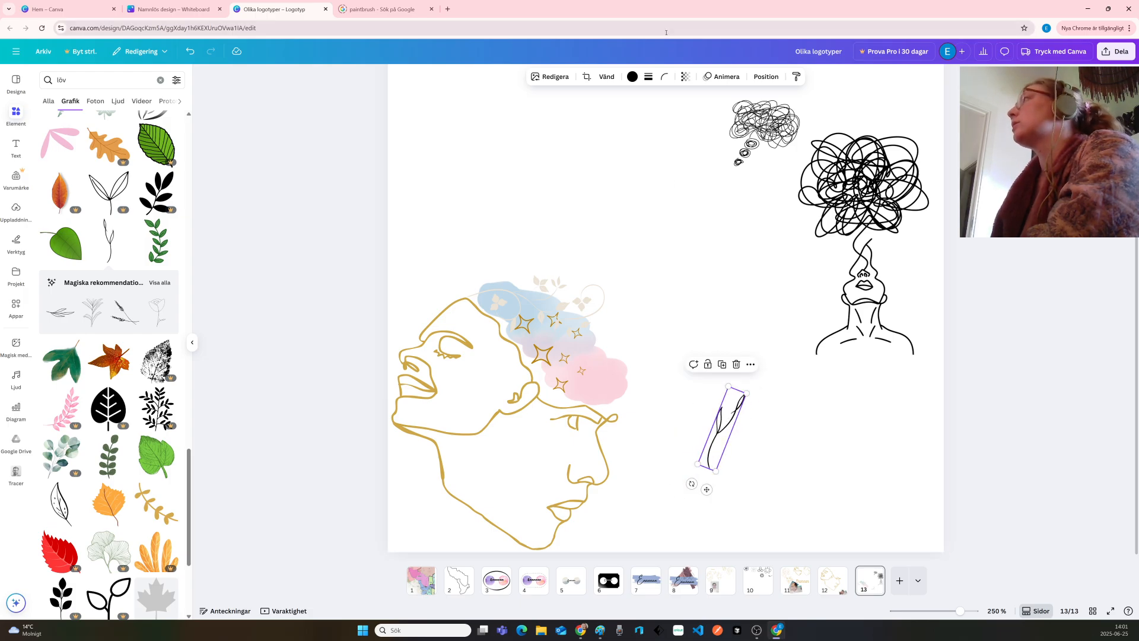
{"action": "left_click", "coordinate": [606, 77]}
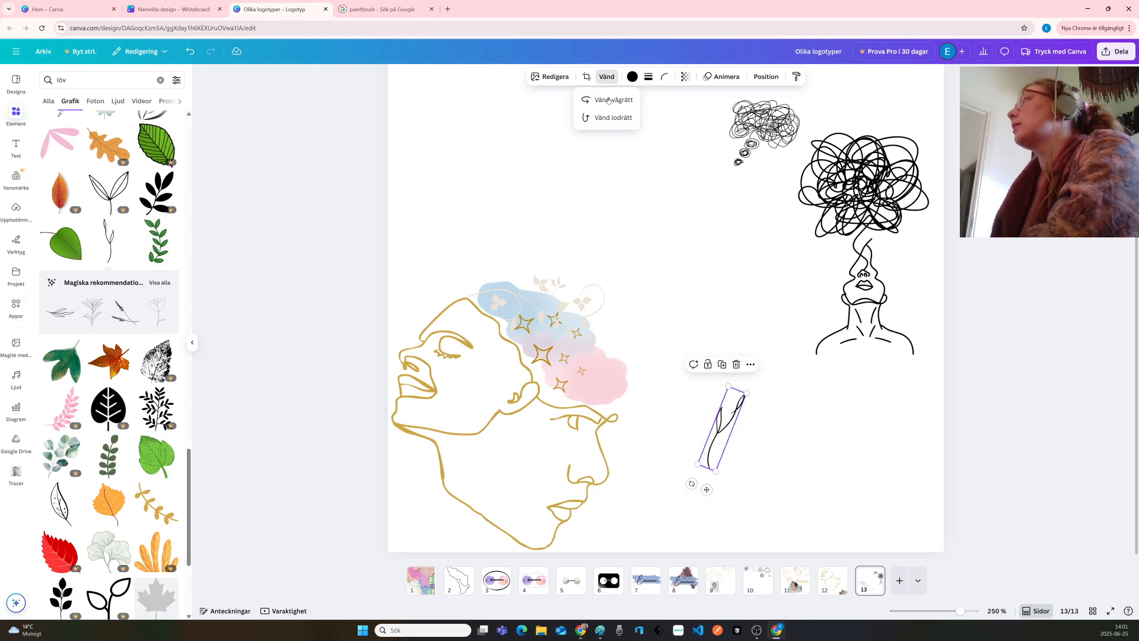
{"action": "left_click", "coordinate": [604, 100]}
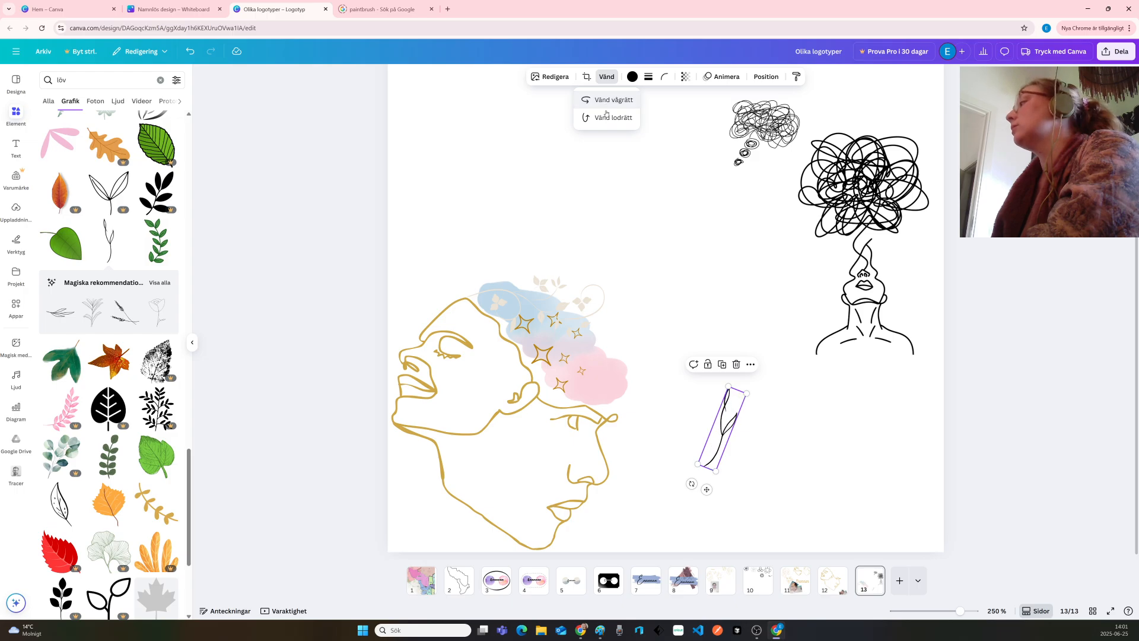
Tilt the twig the other way and place it over the pink watercolour's edge, with its stem meeting the lower face's forehead line
{"action": "left_click_drag", "start_coordinate": [715, 441], "coordinate": [625, 391]}
{"action": "left_click_drag", "start_coordinate": [605, 433], "coordinate": [638, 441]}
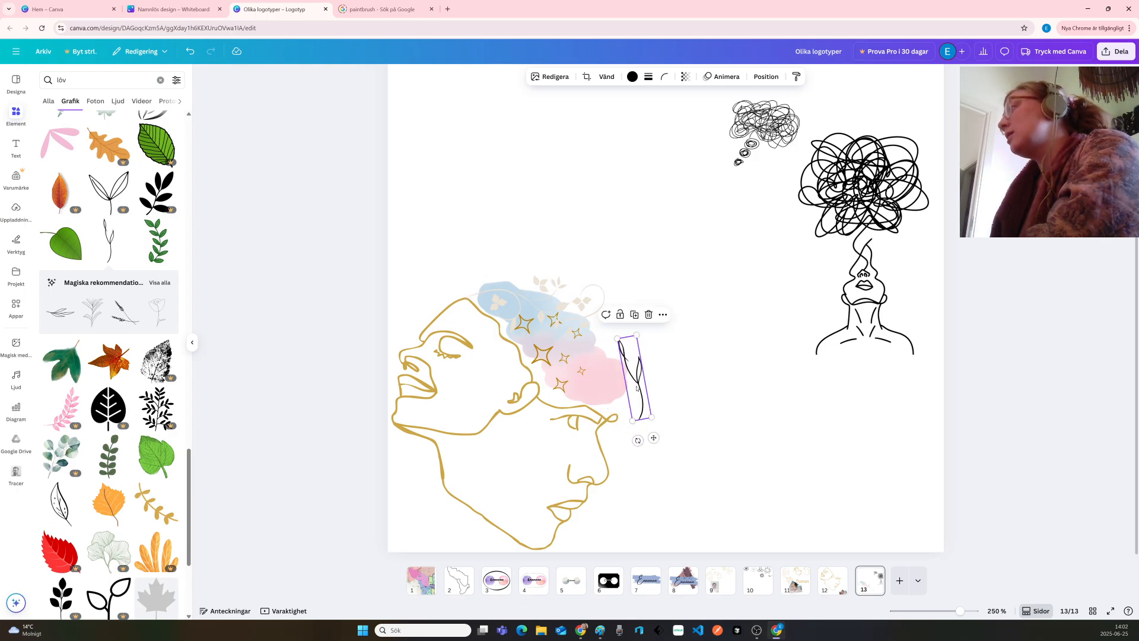
{"action": "left_click_drag", "start_coordinate": [638, 396], "coordinate": [616, 396]}
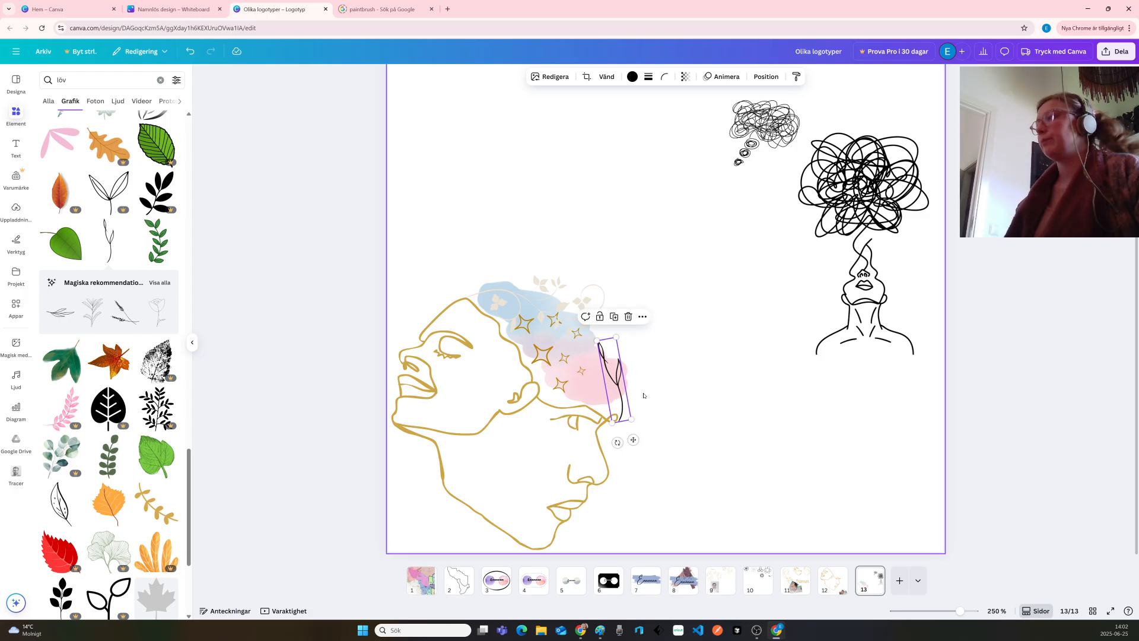
{"action": "scroll", "coordinate": [643, 395], "scroll_direction": "up", "scroll_amount": 5}
{"action": "left_click_drag", "start_coordinate": [595, 411], "coordinate": [582, 414]}
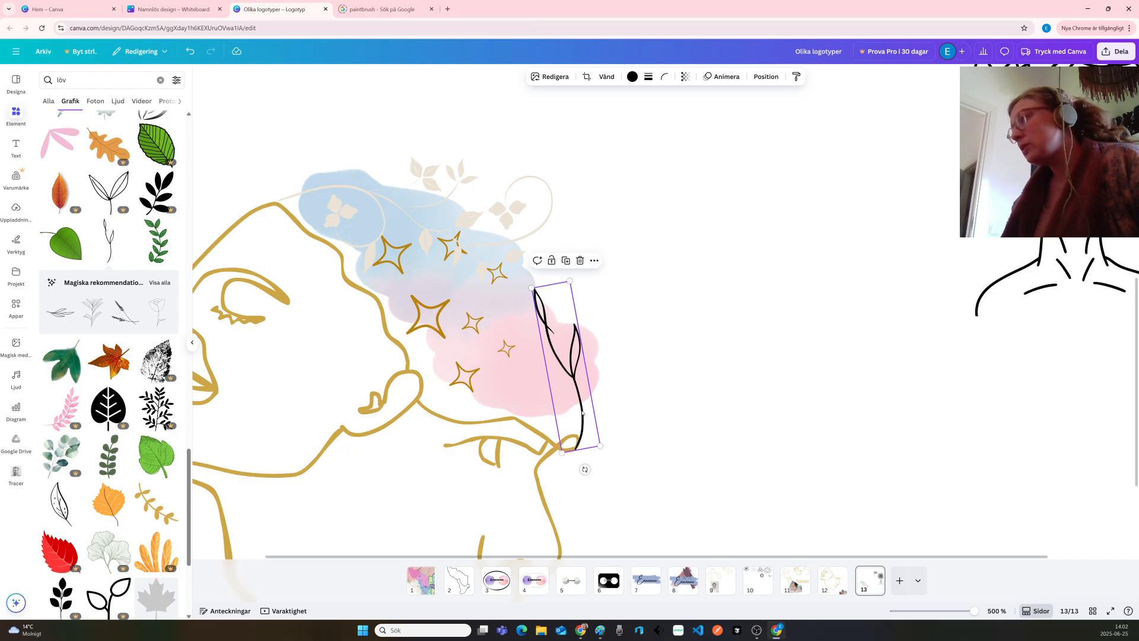
{"action": "left_click", "coordinate": [680, 428]}
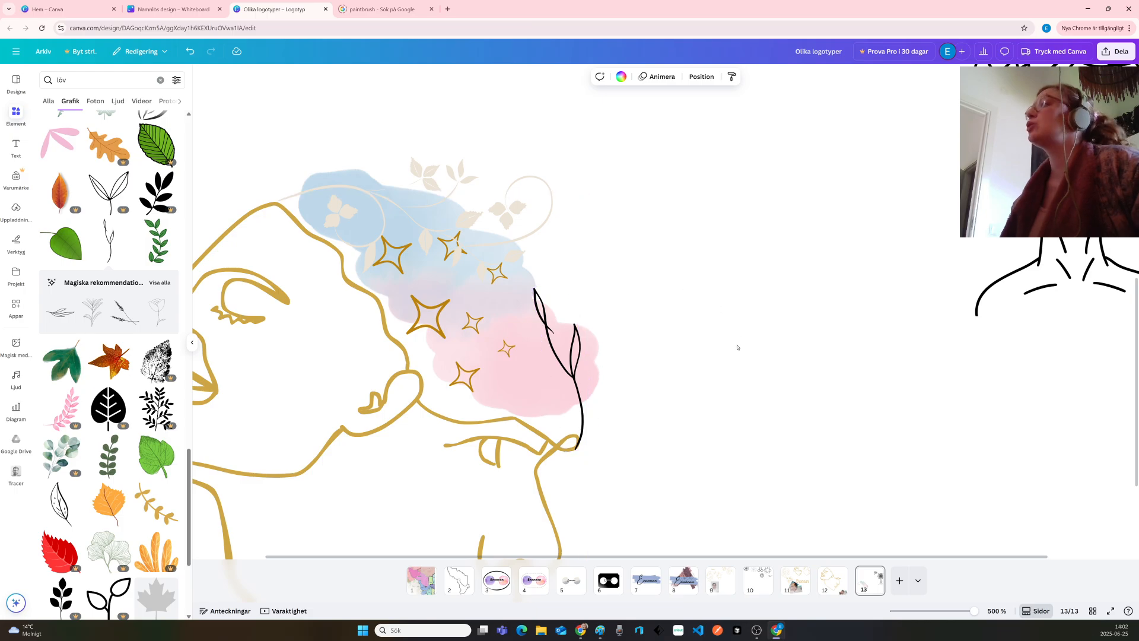
Find the upright line-art branch with outlined, veined leaves among the "löv" graphics and add it to page 13
{"action": "scroll", "coordinate": [737, 349], "scroll_direction": "down", "scroll_amount": 3}
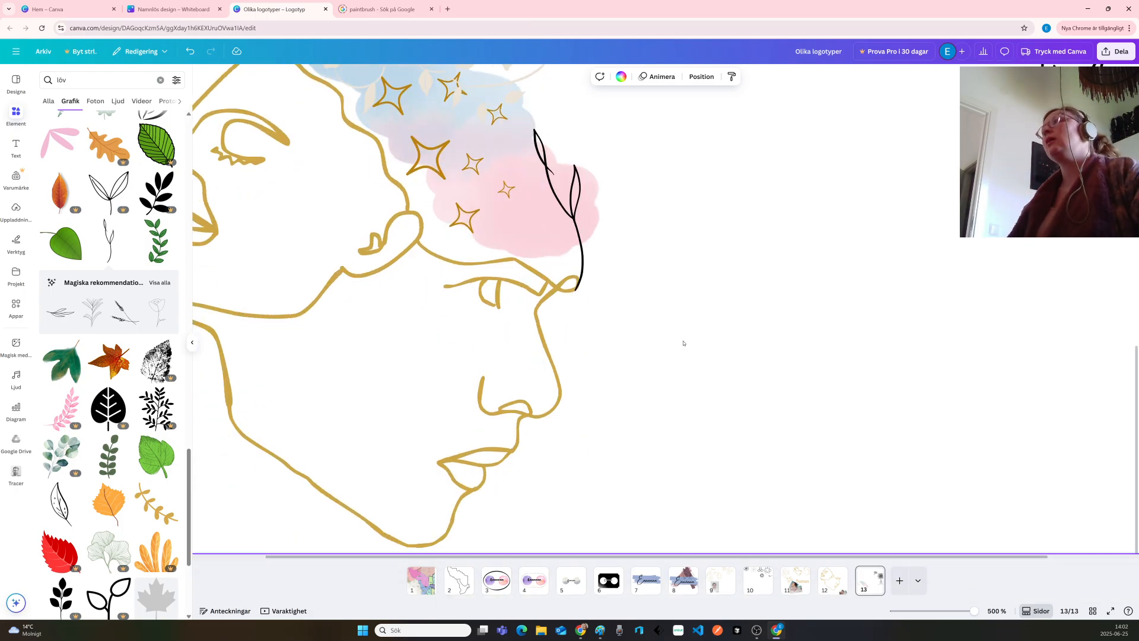
{"action": "scroll", "coordinate": [638, 325], "scroll_direction": "down", "scroll_amount": 5}
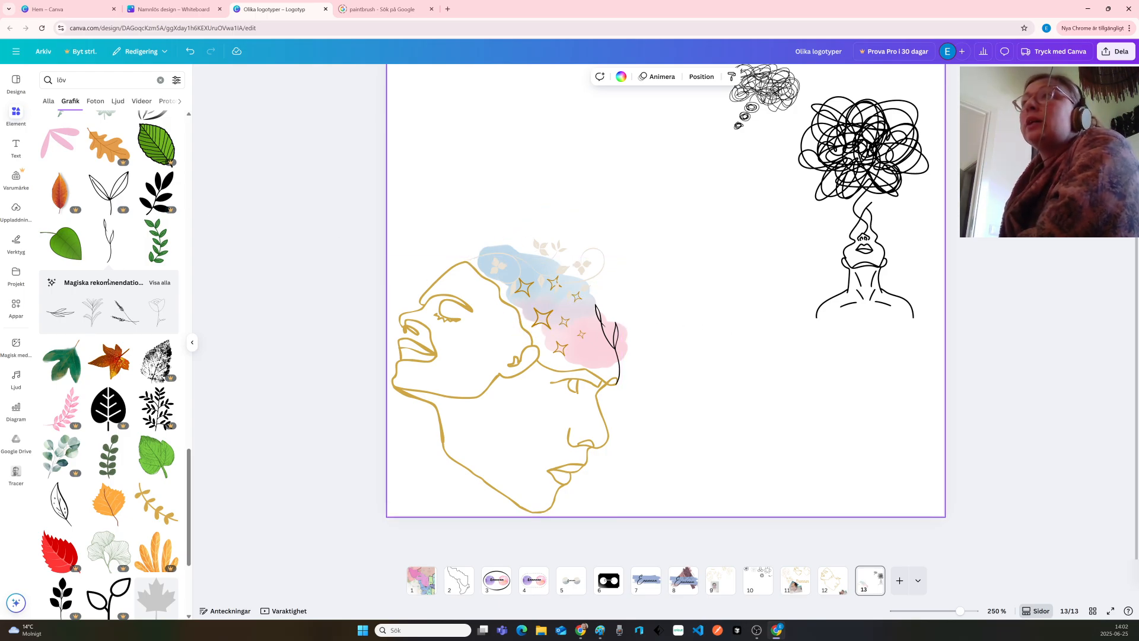
{"action": "scroll", "coordinate": [104, 303], "scroll_direction": "down", "scroll_amount": 1}
{"action": "scroll", "coordinate": [104, 303], "scroll_direction": "down", "scroll_amount": 3}
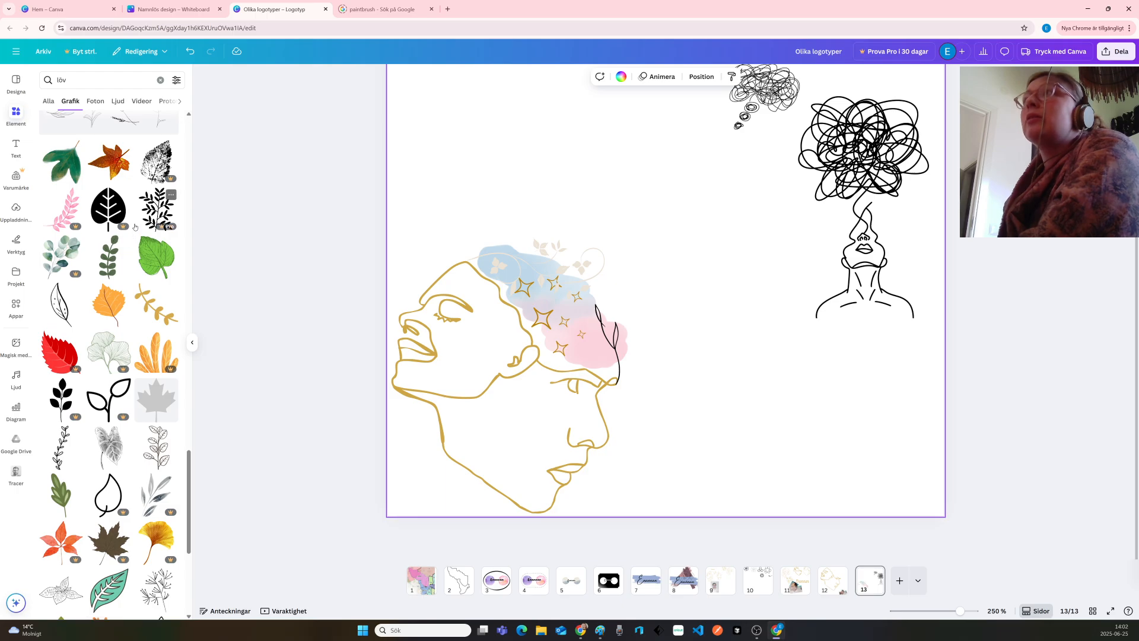
{"action": "scroll", "coordinate": [136, 237], "scroll_direction": "down", "scroll_amount": 1}
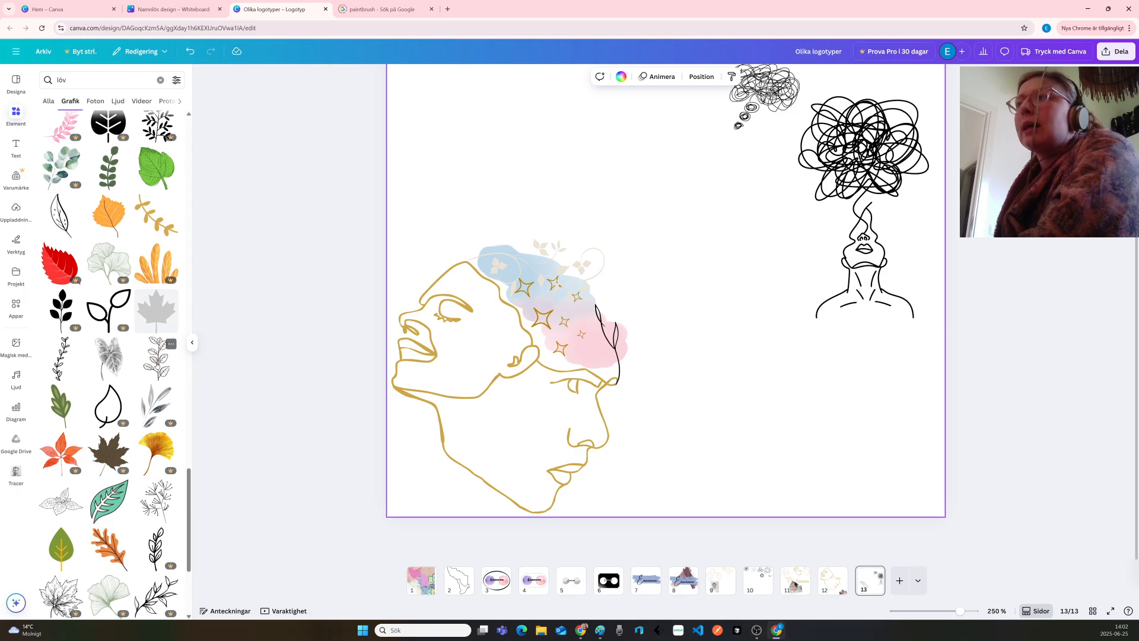
{"action": "left_click", "coordinate": [157, 359]}
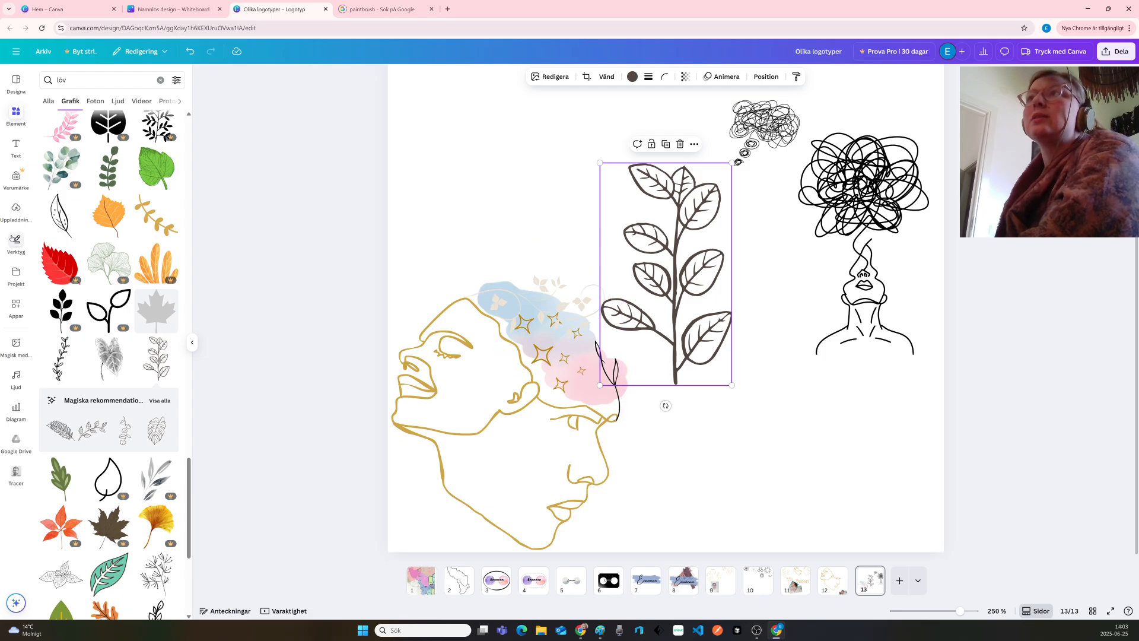
{"action": "left_click", "coordinate": [16, 241]}
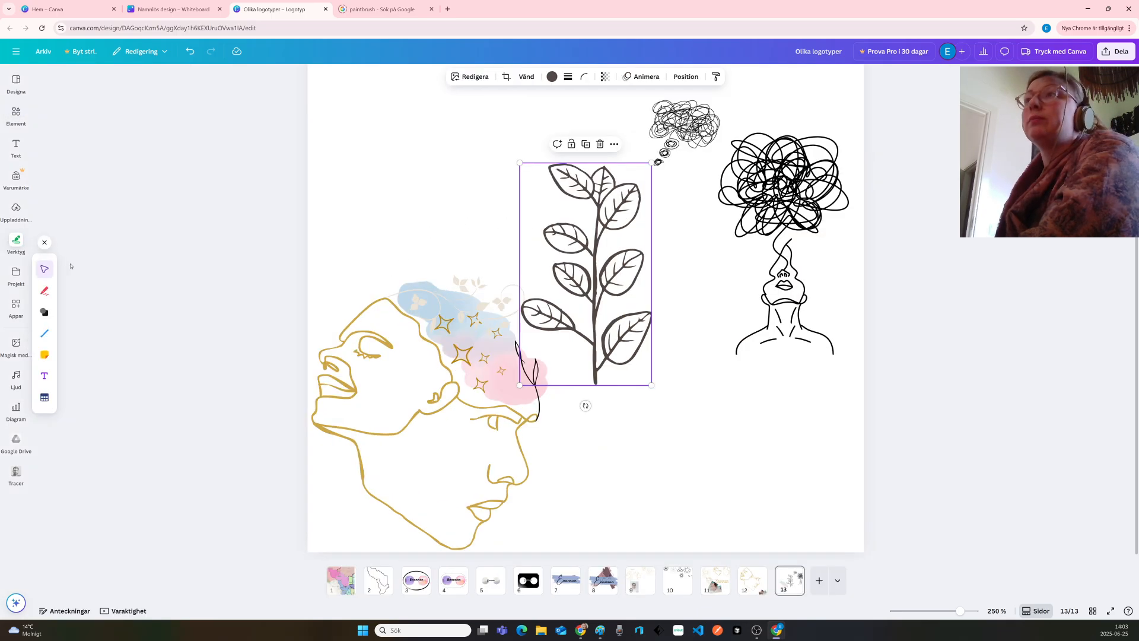
{"action": "left_click", "coordinate": [48, 291]}
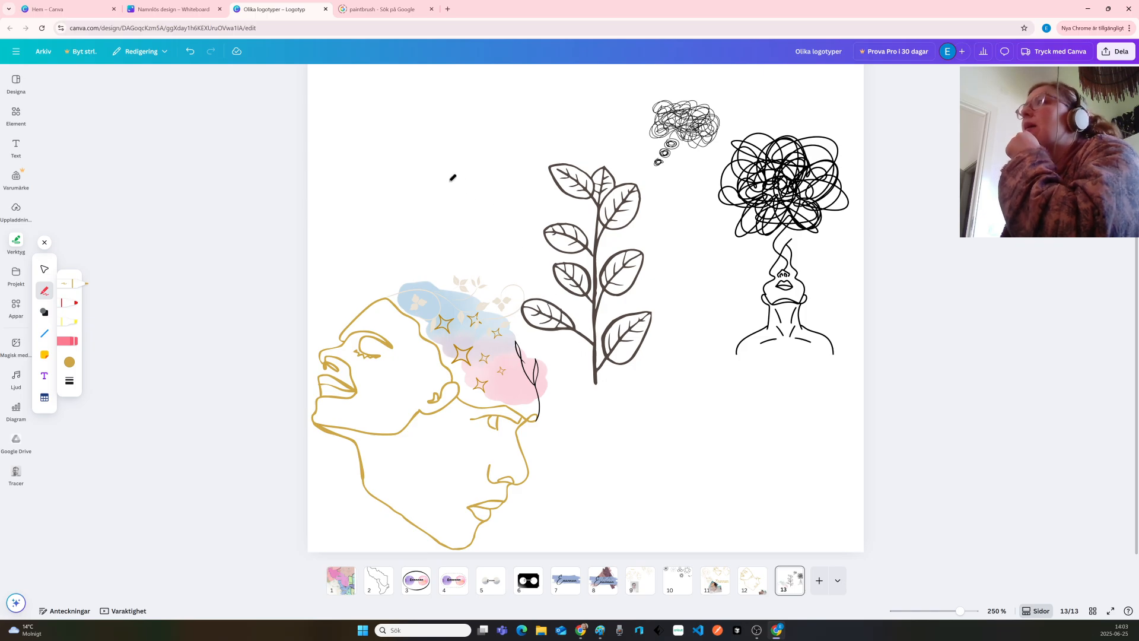
{"action": "left_click", "coordinate": [44, 268]}
{"action": "left_click", "coordinate": [16, 113]}
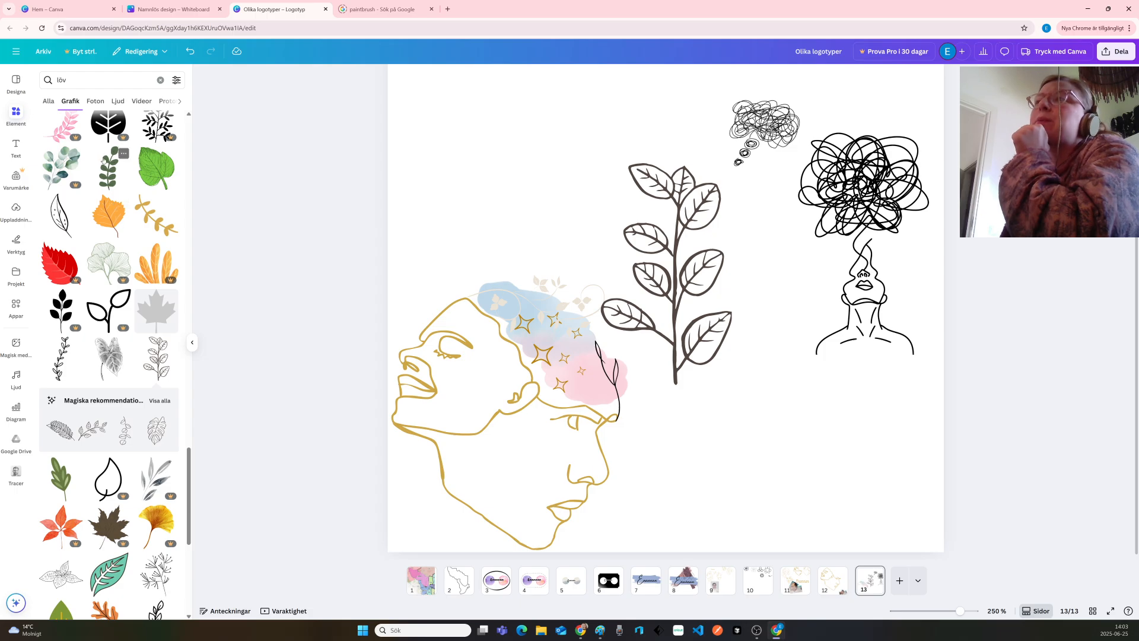
Browse further through the "löv" graphics for more line-art leaves and twigs that suit the gold faces
{"action": "scroll", "coordinate": [135, 273], "scroll_direction": "down", "scroll_amount": 3}
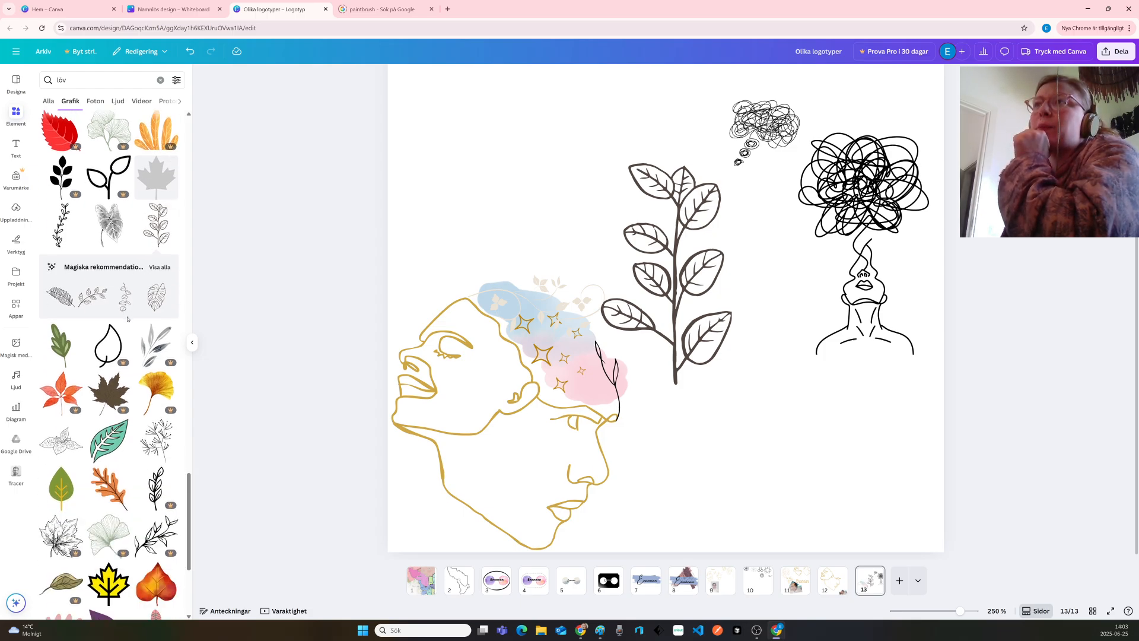
{"action": "scroll", "coordinate": [128, 319], "scroll_direction": "down", "scroll_amount": 5}
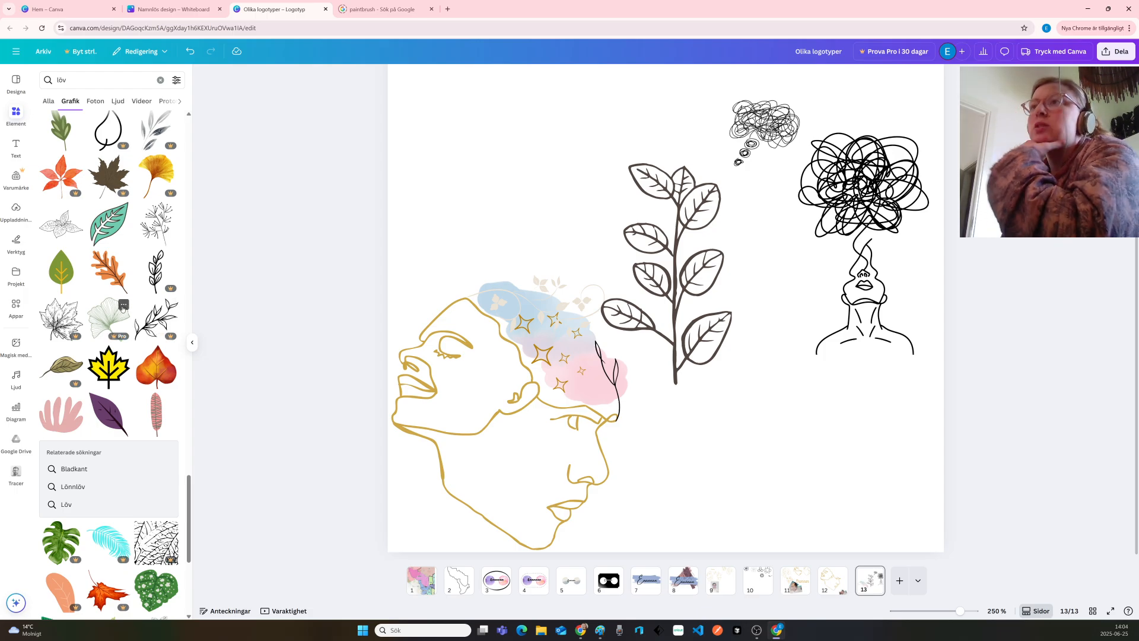
{"action": "scroll", "coordinate": [122, 308], "scroll_direction": "down", "scroll_amount": 5}
{"action": "scroll", "coordinate": [121, 309], "scroll_direction": "down", "scroll_amount": 4}
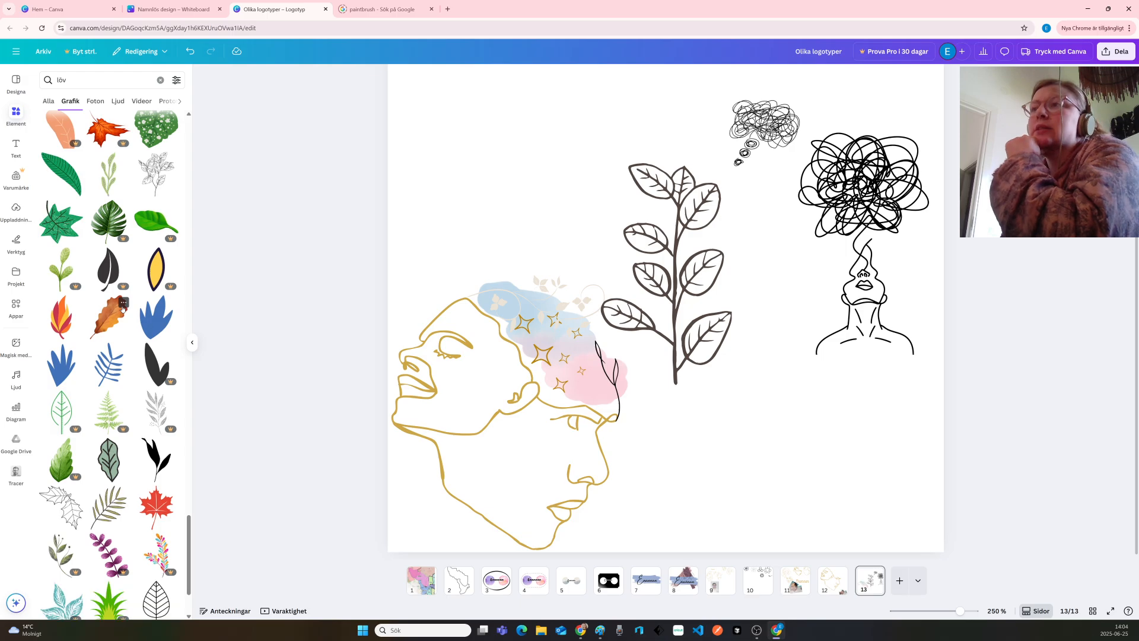
{"action": "scroll", "coordinate": [123, 309], "scroll_direction": "down", "scroll_amount": 2}
{"action": "scroll", "coordinate": [122, 309], "scroll_direction": "down", "scroll_amount": 4}
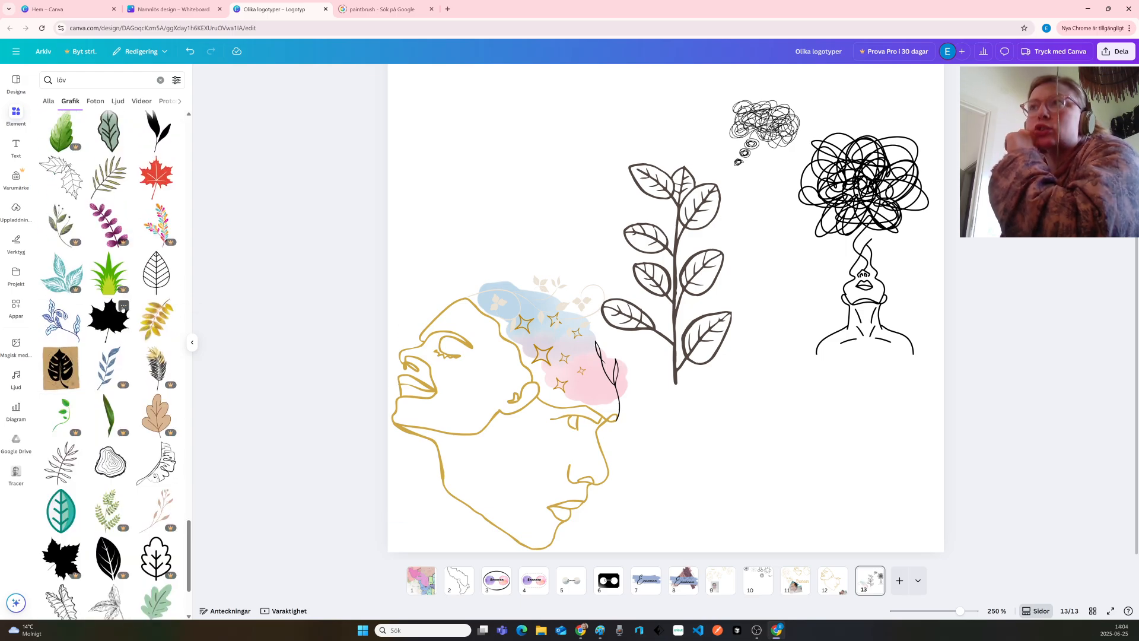
{"action": "scroll", "coordinate": [122, 309], "scroll_direction": "down", "scroll_amount": 6}
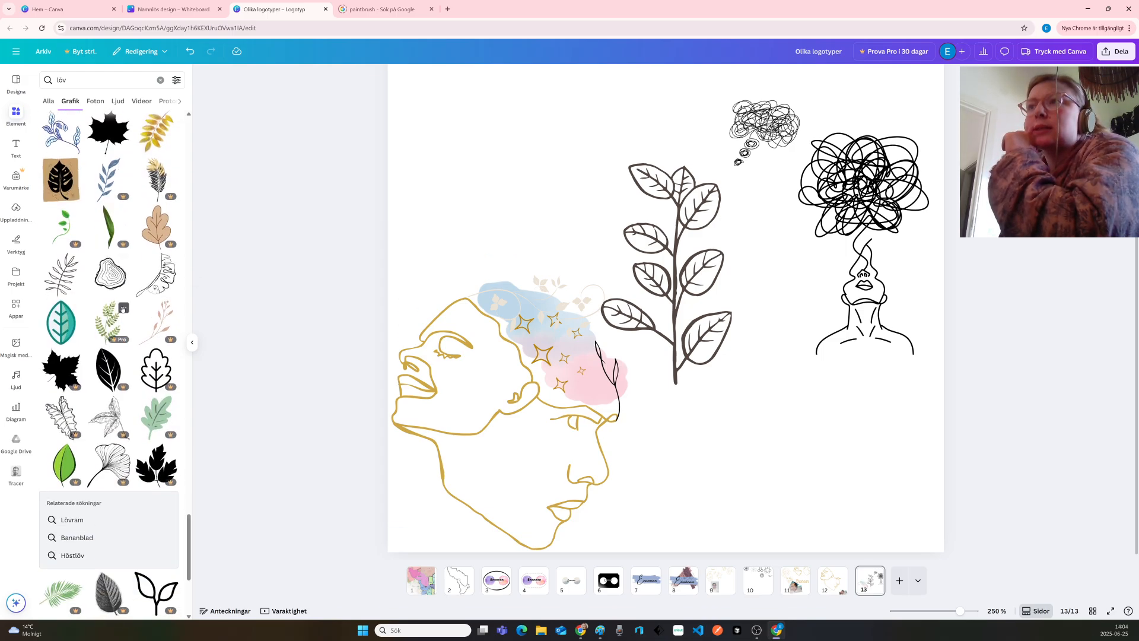
{"action": "scroll", "coordinate": [123, 309], "scroll_direction": "down", "scroll_amount": 5}
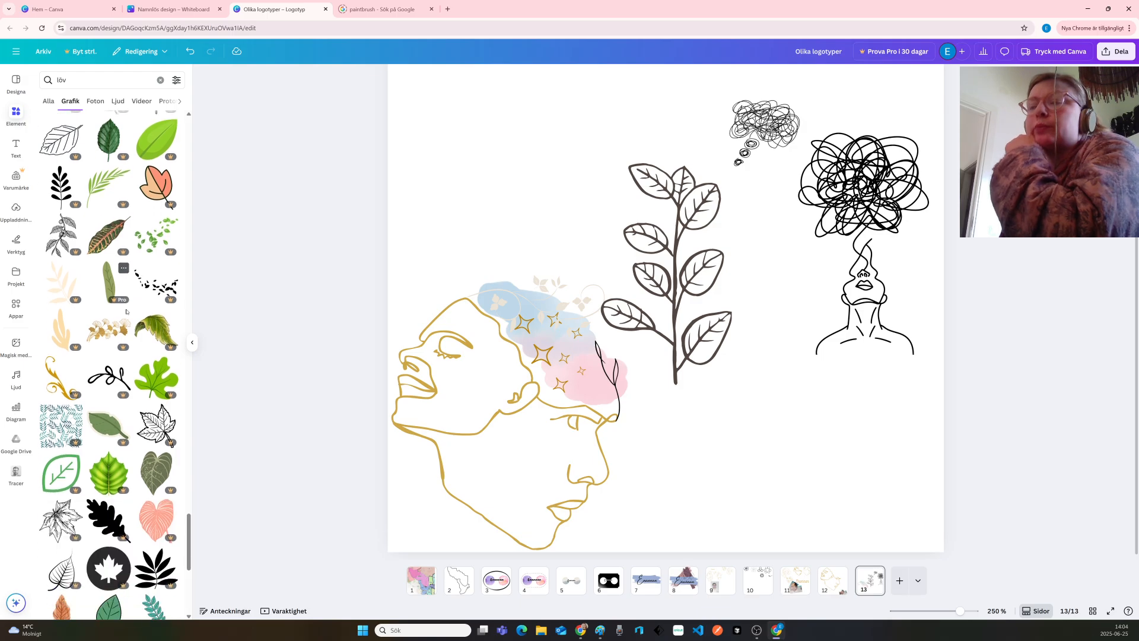
{"action": "scroll", "coordinate": [128, 310], "scroll_direction": "down", "scroll_amount": 3}
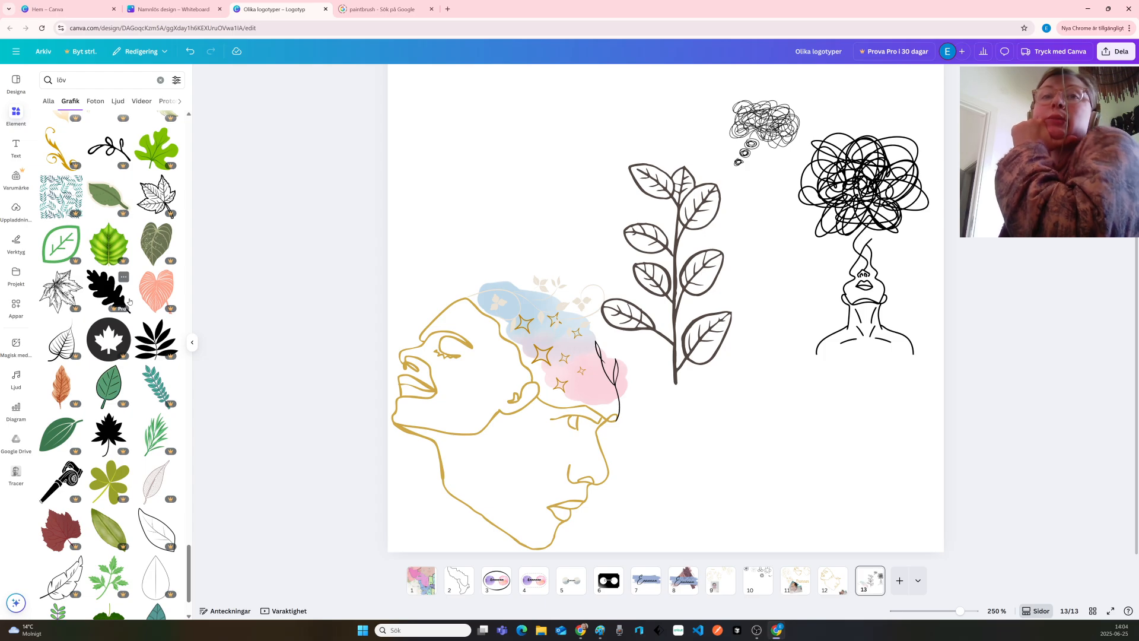
{"action": "scroll", "coordinate": [129, 301], "scroll_direction": "down", "scroll_amount": 1}
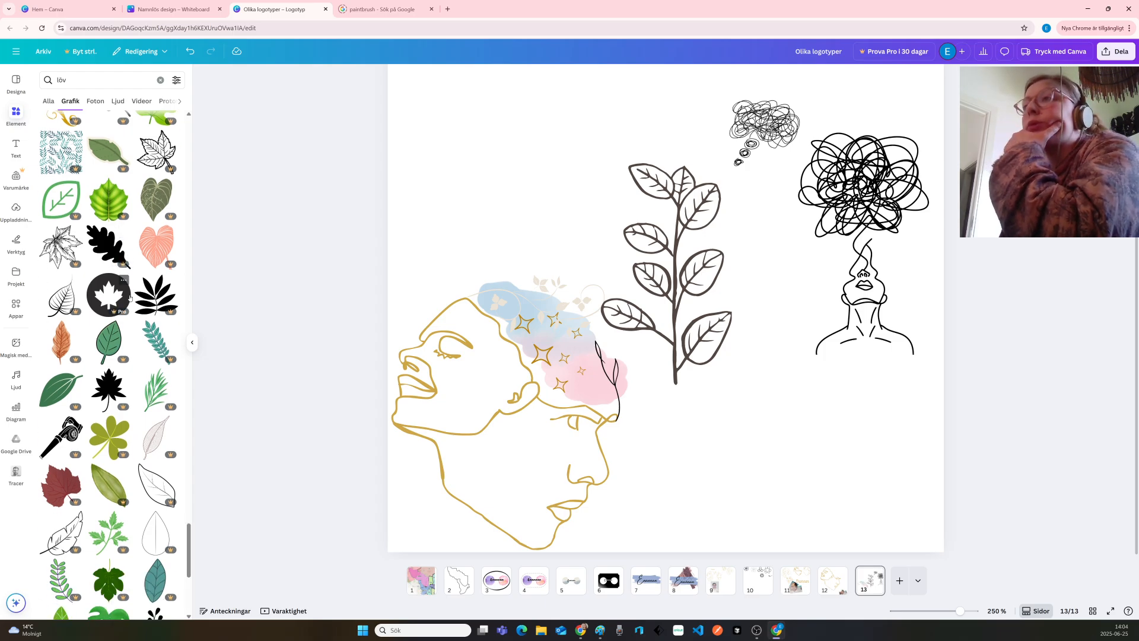
{"action": "scroll", "coordinate": [129, 298], "scroll_direction": "down", "scroll_amount": 2}
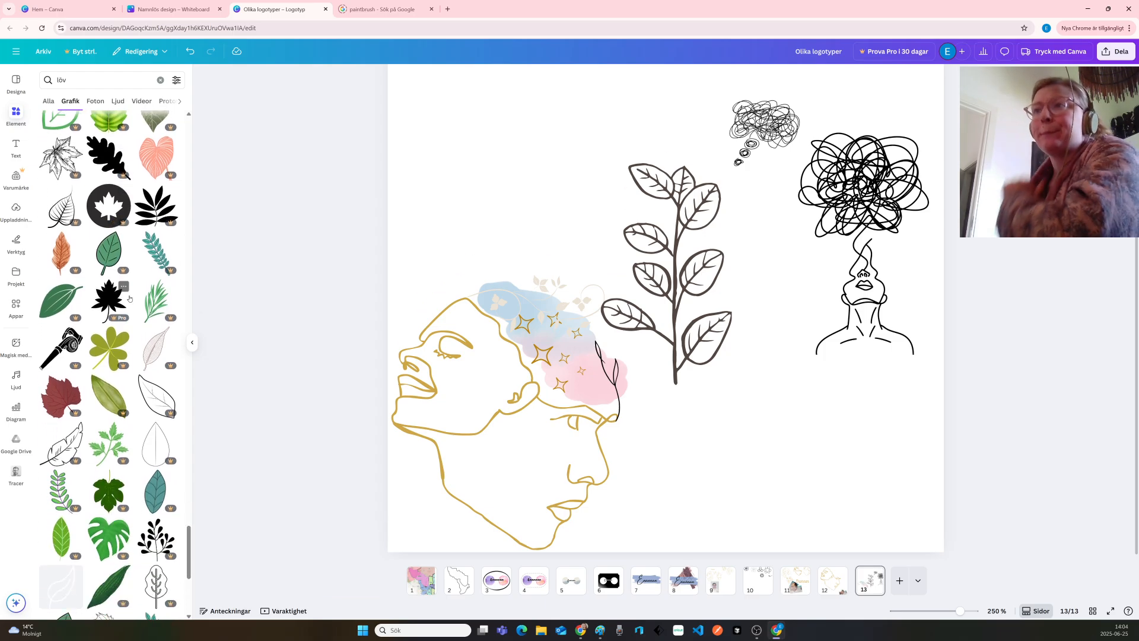
{"action": "scroll", "coordinate": [130, 298], "scroll_direction": "down", "scroll_amount": 5}
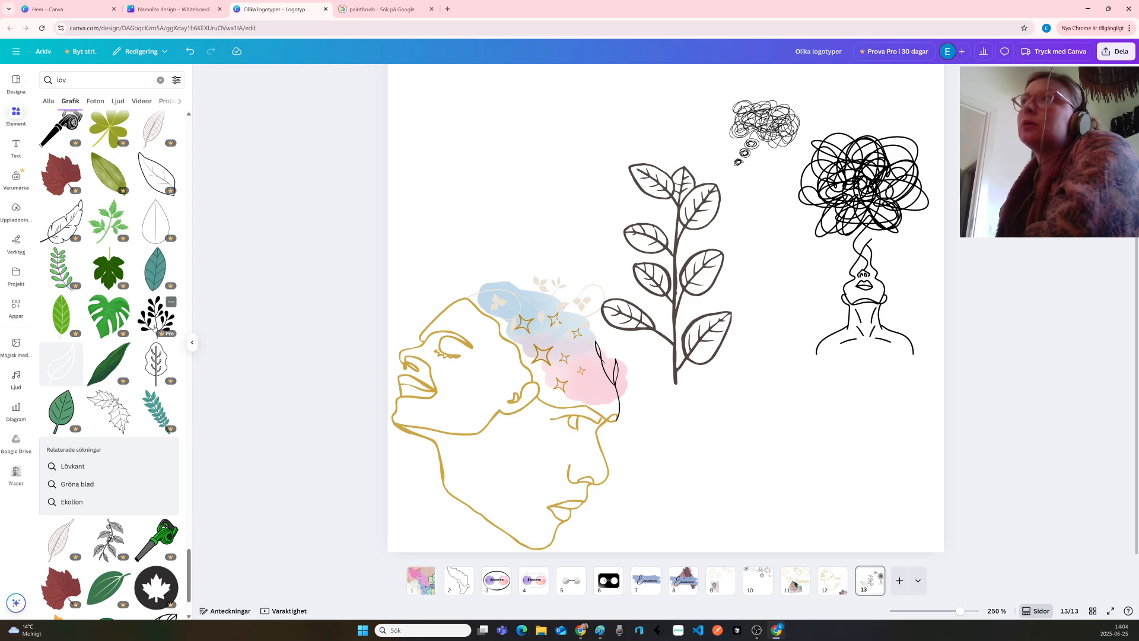
{"action": "scroll", "coordinate": [116, 327], "scroll_direction": "down", "scroll_amount": 3}
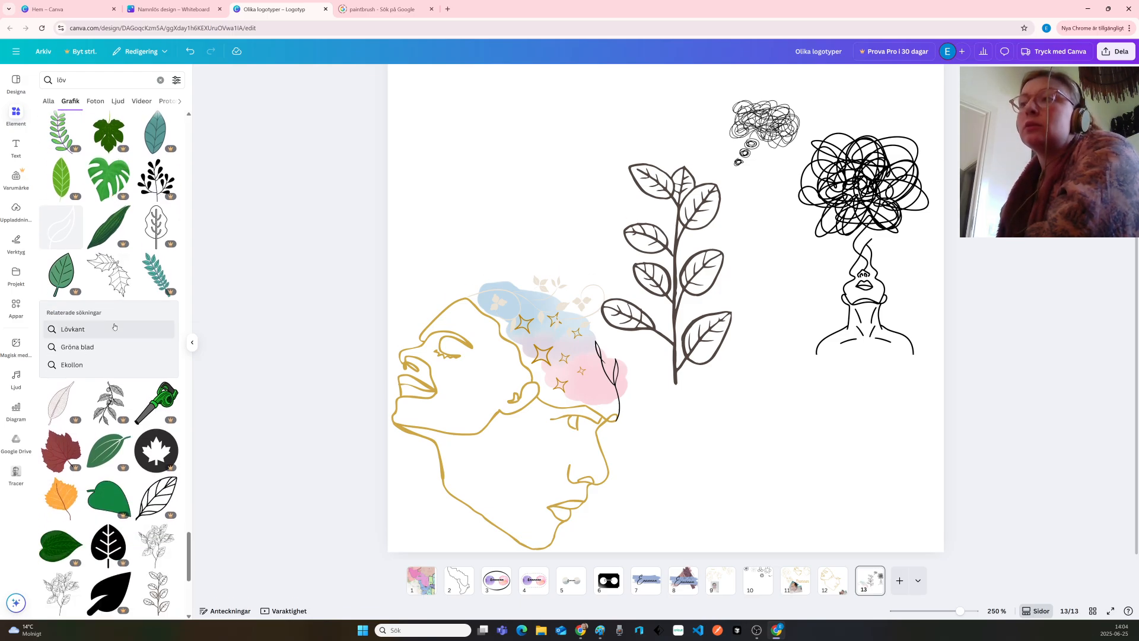
{"action": "scroll", "coordinate": [115, 326], "scroll_direction": "down", "scroll_amount": 3}
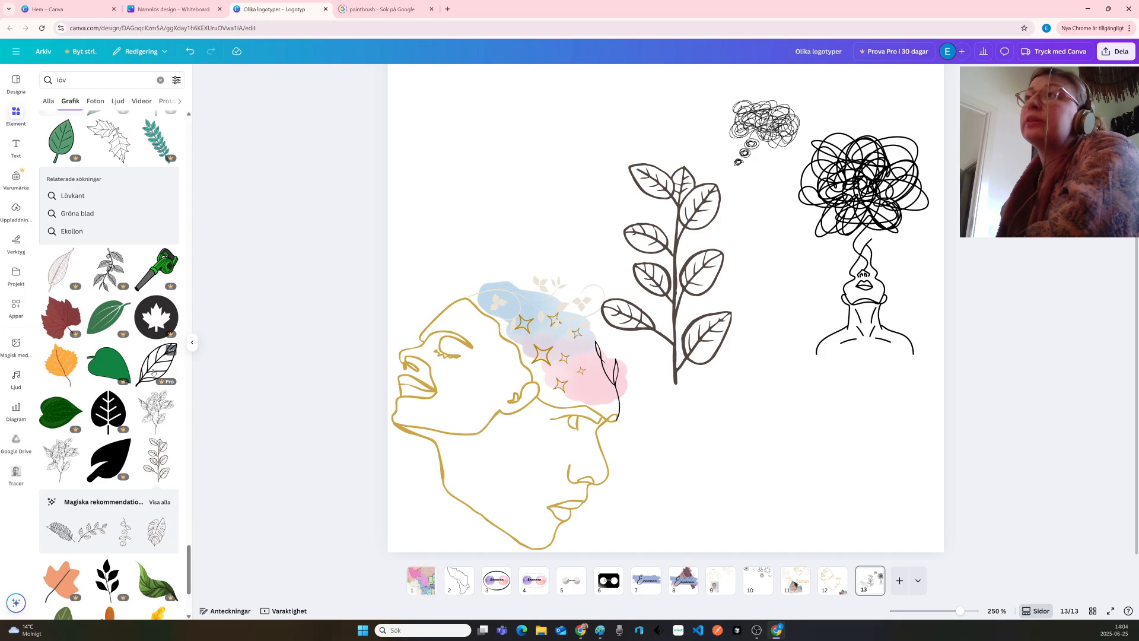
{"action": "scroll", "coordinate": [119, 368], "scroll_direction": "down", "scroll_amount": 4}
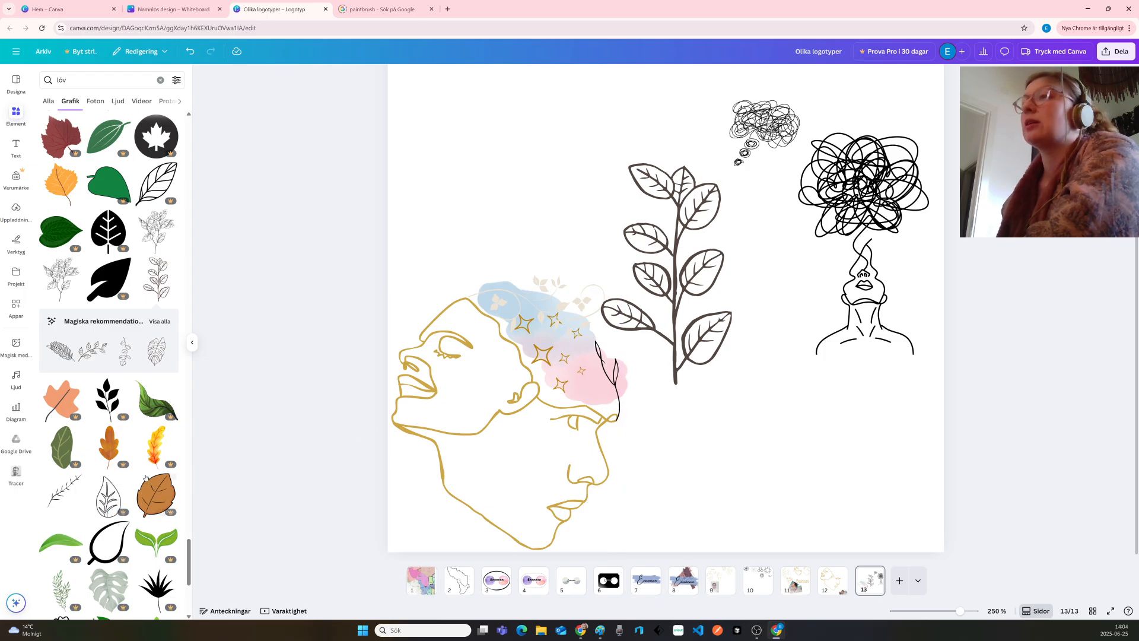
{"action": "scroll", "coordinate": [116, 411], "scroll_direction": "down", "scroll_amount": 3}
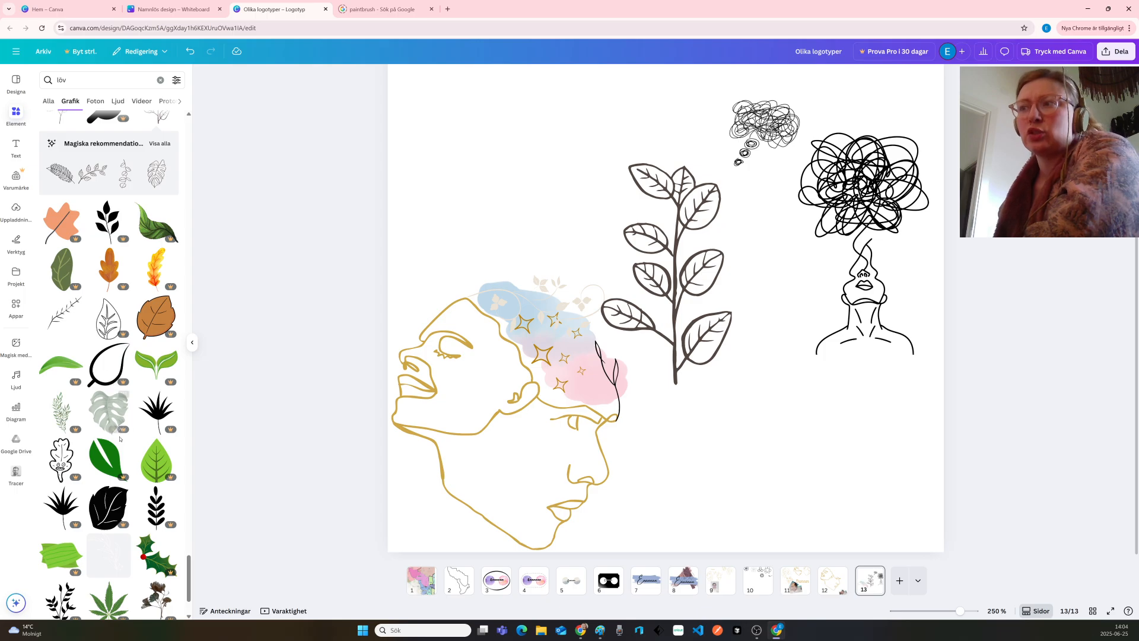
{"action": "scroll", "coordinate": [116, 386], "scroll_direction": "down", "scroll_amount": 2}
{"action": "scroll", "coordinate": [119, 443], "scroll_direction": "down", "scroll_amount": 5}
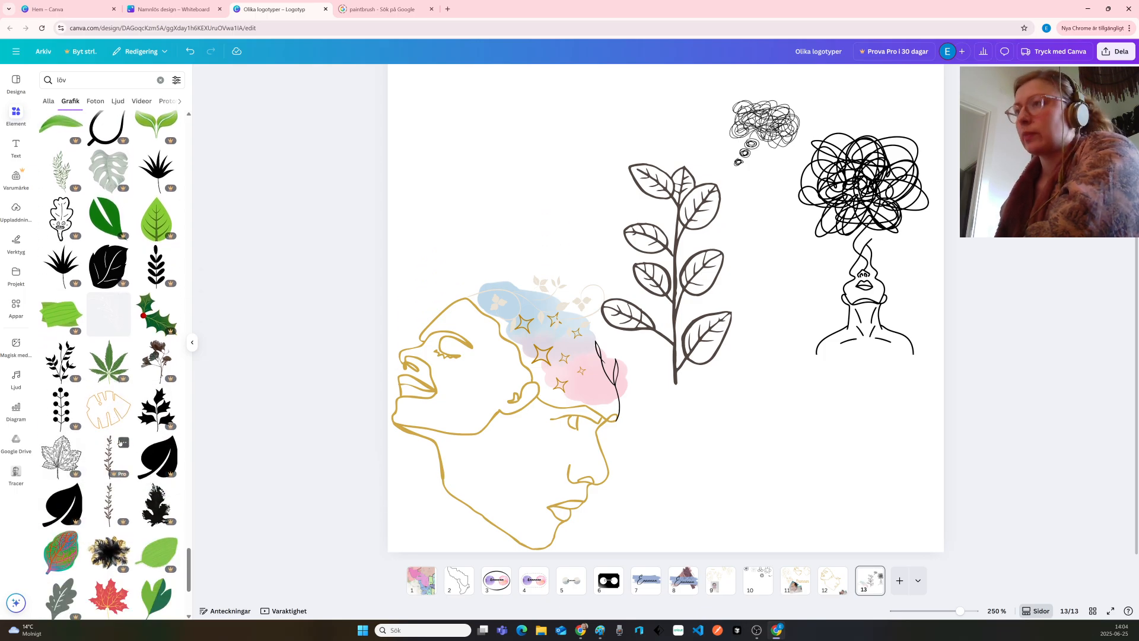
{"action": "scroll", "coordinate": [119, 442], "scroll_direction": "up", "scroll_amount": 7}
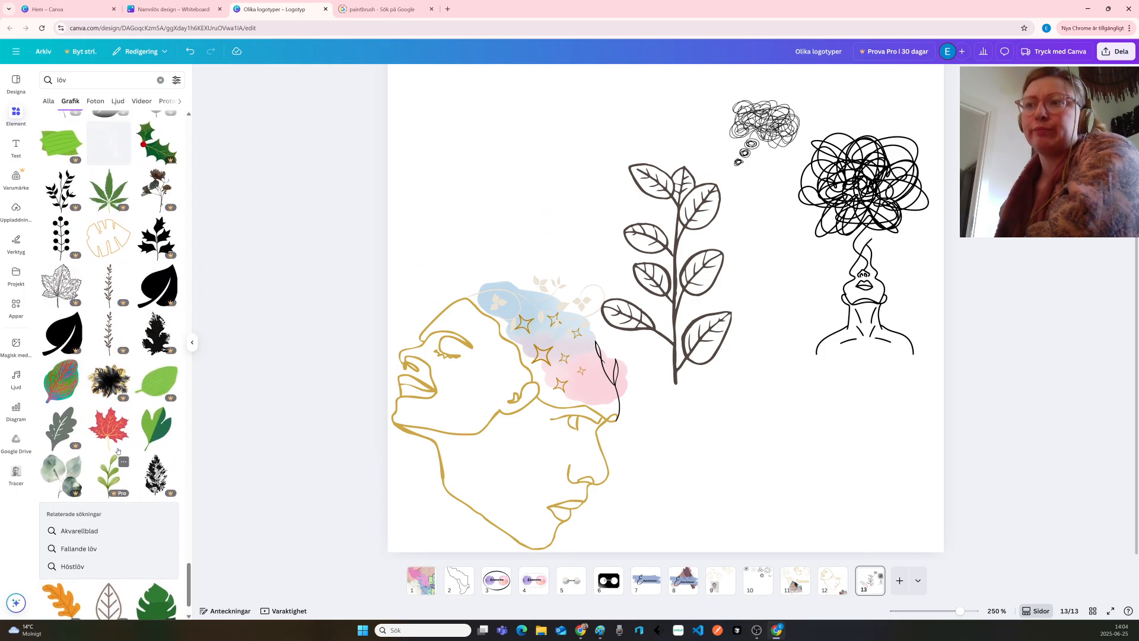
Open all recommendations related to the veined branch, add the thin line-art twig with round berries, and place it in the page's empty lower-right area
{"action": "scroll", "coordinate": [118, 451], "scroll_direction": "up", "scroll_amount": 3}
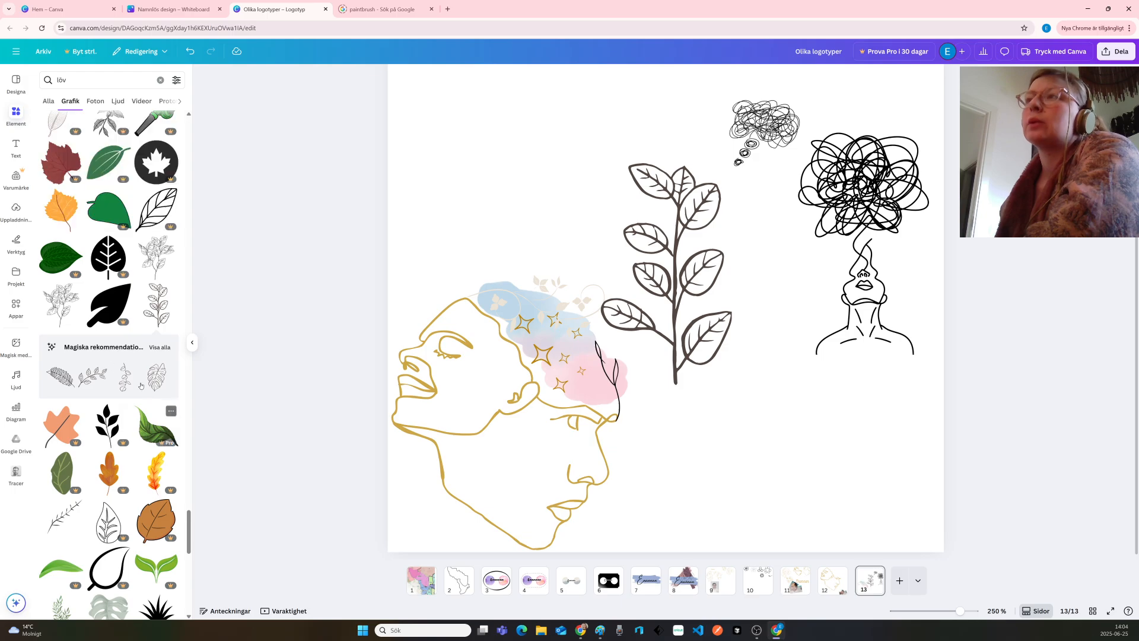
{"action": "left_click", "coordinate": [160, 347]}
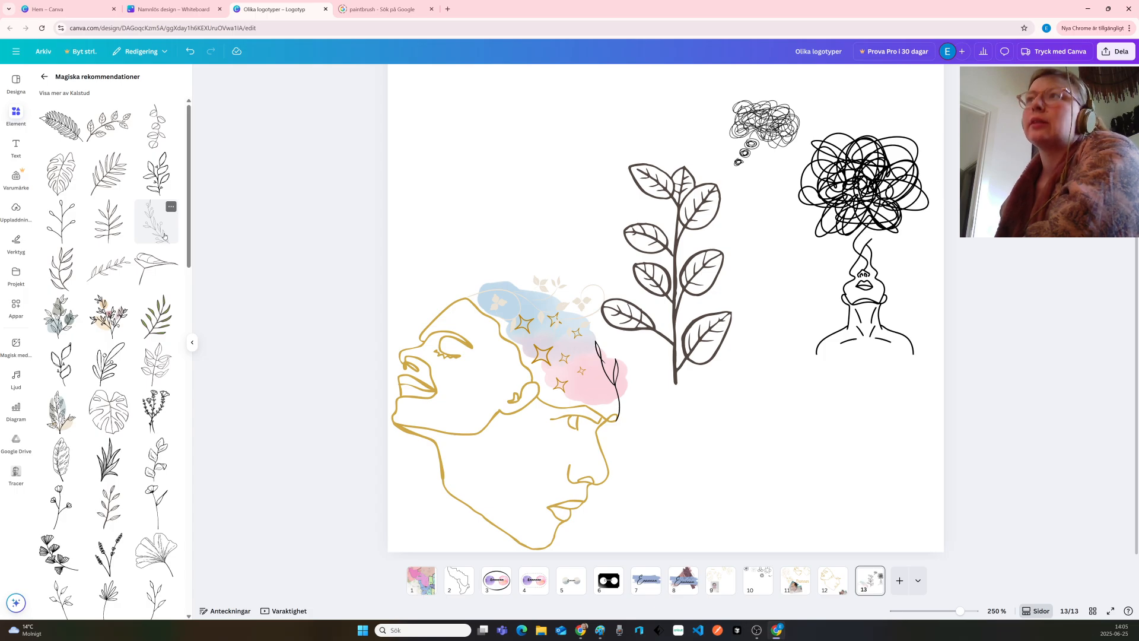
{"action": "left_click", "coordinate": [164, 236]}
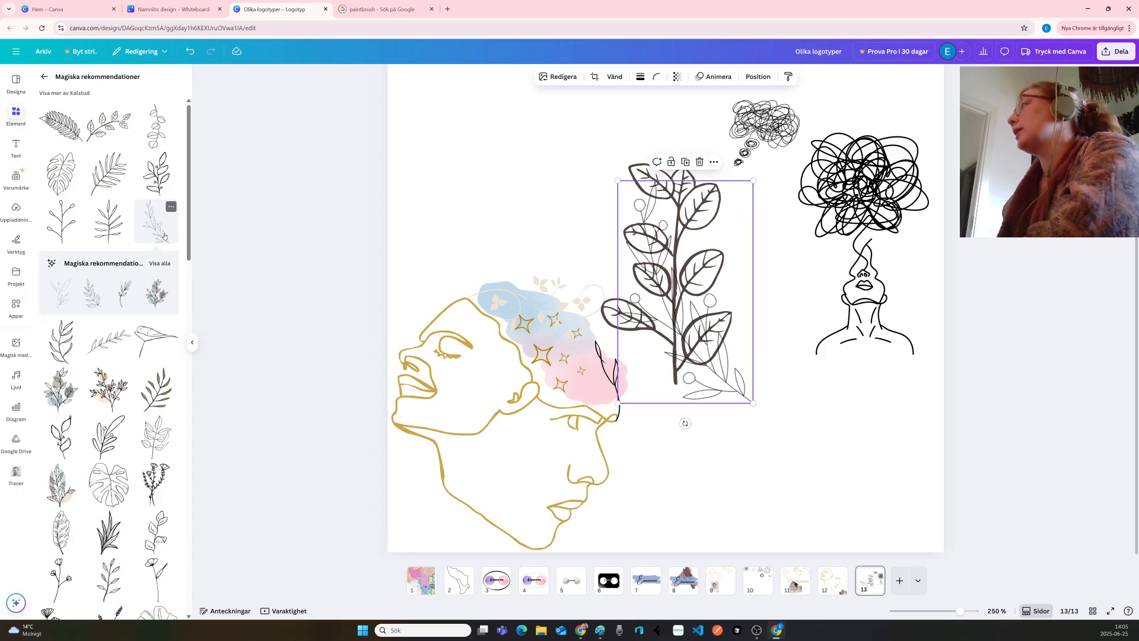
{"action": "left_click_drag", "start_coordinate": [708, 387], "coordinate": [836, 515]}
Delete the large veined line-art branch and place the thin berry twig beside the black figure's shoulders
{"action": "left_click", "coordinate": [670, 238]}
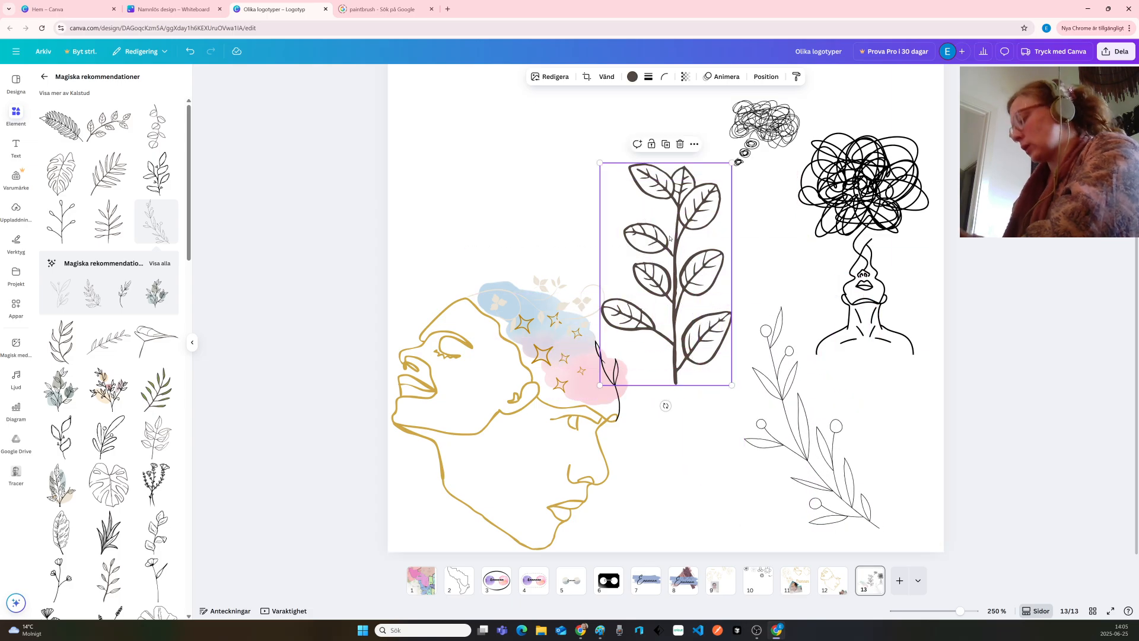
{"action": "key", "text": "Delete"}
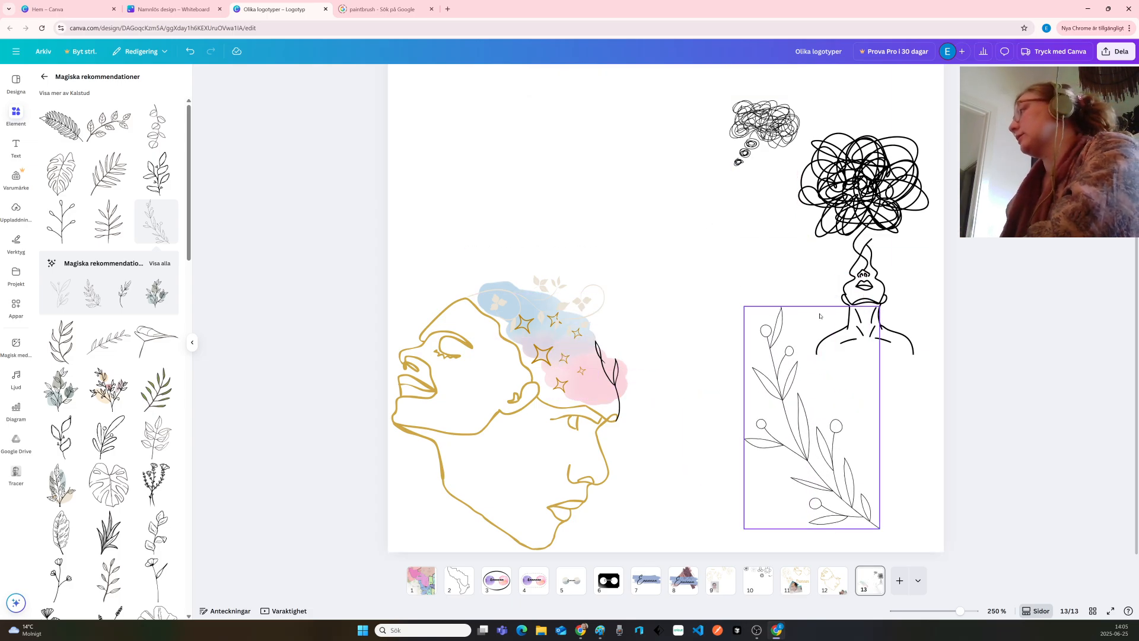
{"action": "left_click_drag", "start_coordinate": [804, 398], "coordinate": [762, 269]}
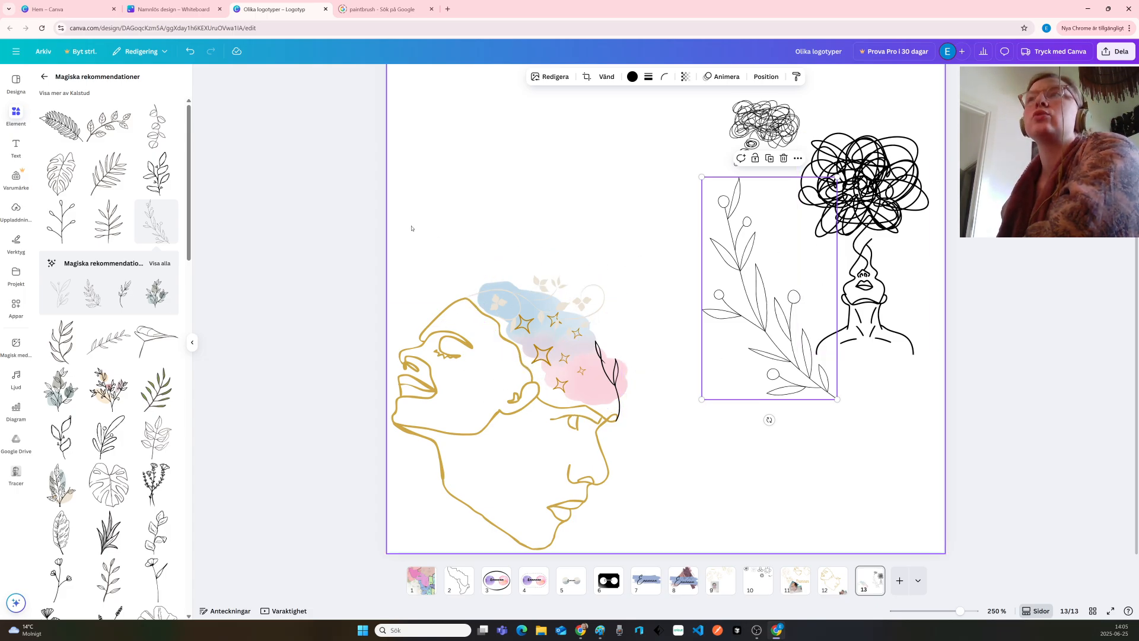
Try the large thin-line twig with a flower head from the berry twig's recommendations over the gold faces
{"action": "left_click", "coordinate": [62, 303]}
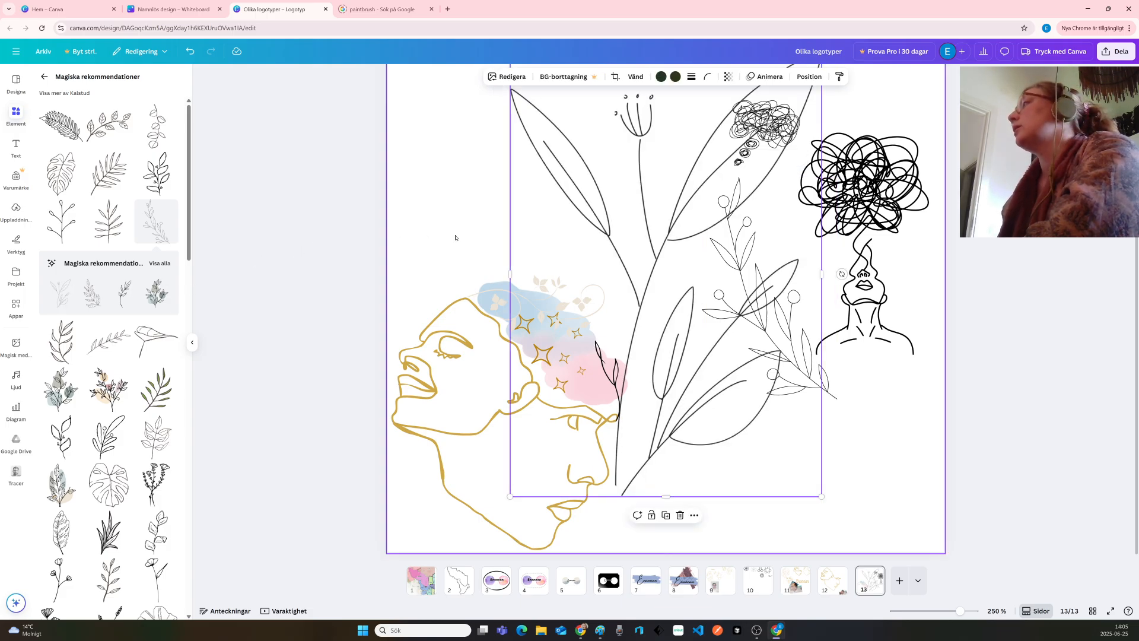
{"action": "left_click_drag", "start_coordinate": [598, 208], "coordinate": [513, 231]}
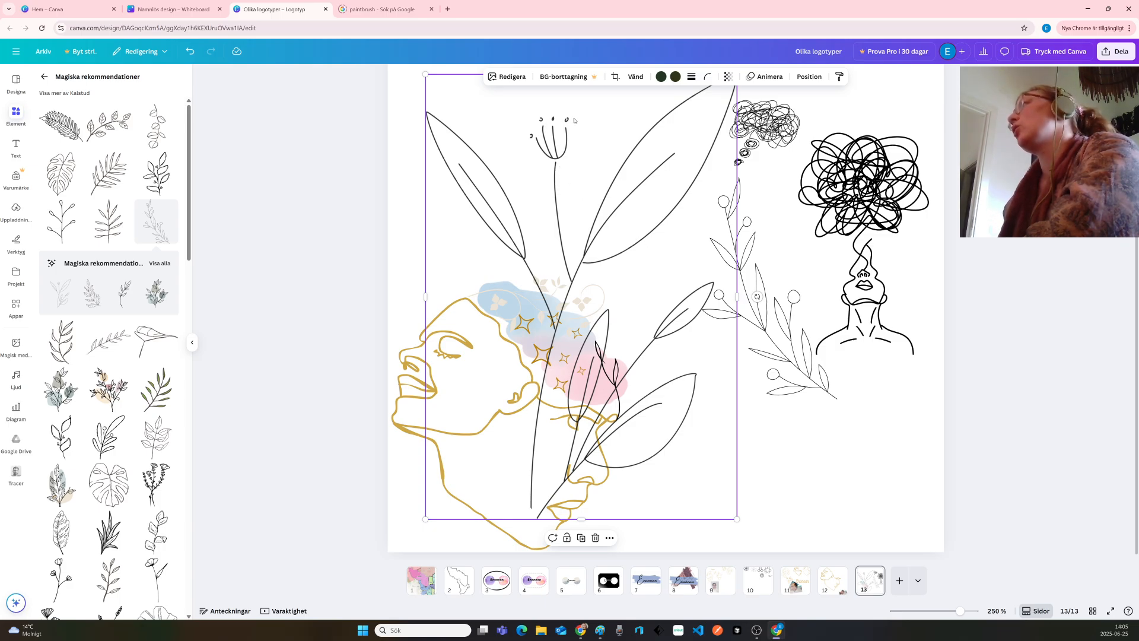
{"action": "key", "text": "Delete"}
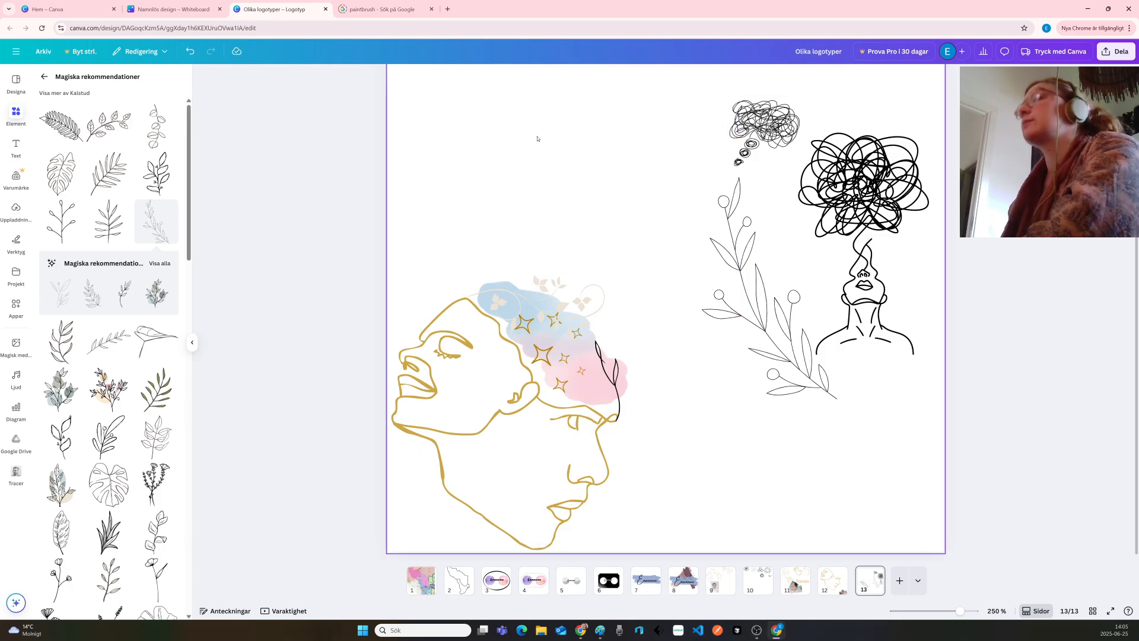
Add the bold line-art twig with outlined leaves and small buds, shrink it, and place it below the black figure
{"action": "scroll", "coordinate": [131, 315], "scroll_direction": "down", "scroll_amount": 2}
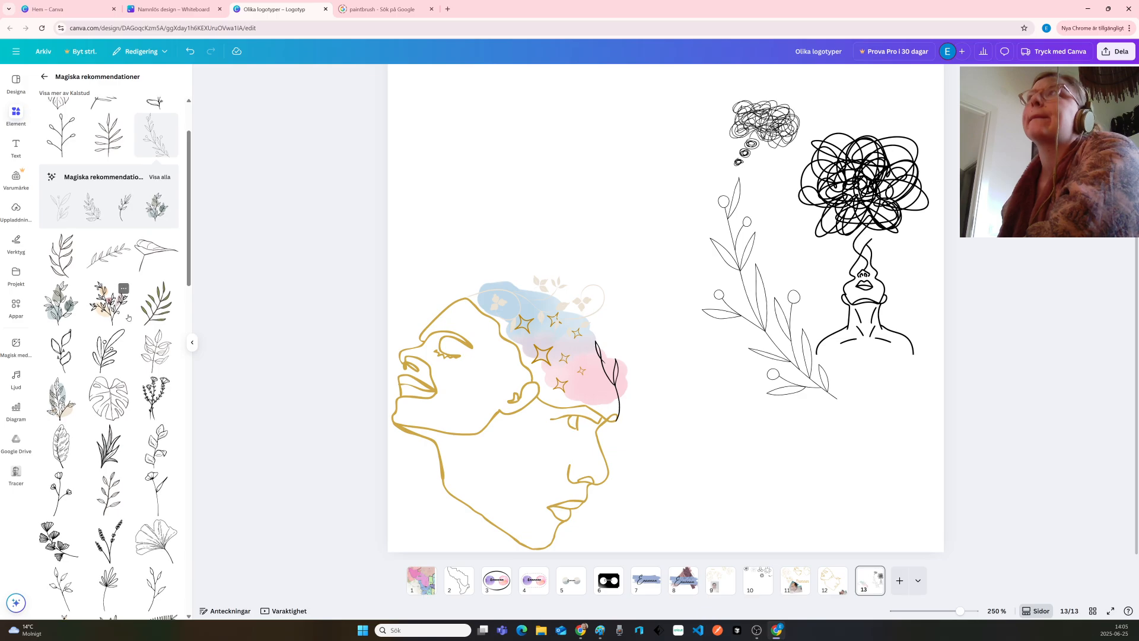
{"action": "scroll", "coordinate": [125, 373], "scroll_direction": "up", "scroll_amount": 2}
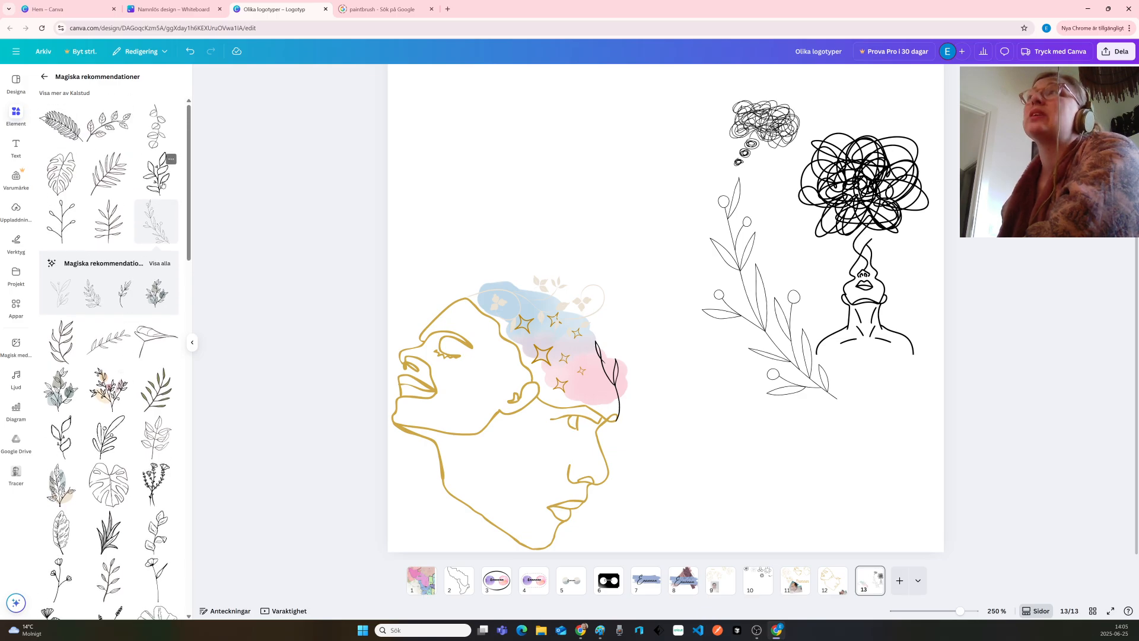
{"action": "left_click", "coordinate": [162, 185]}
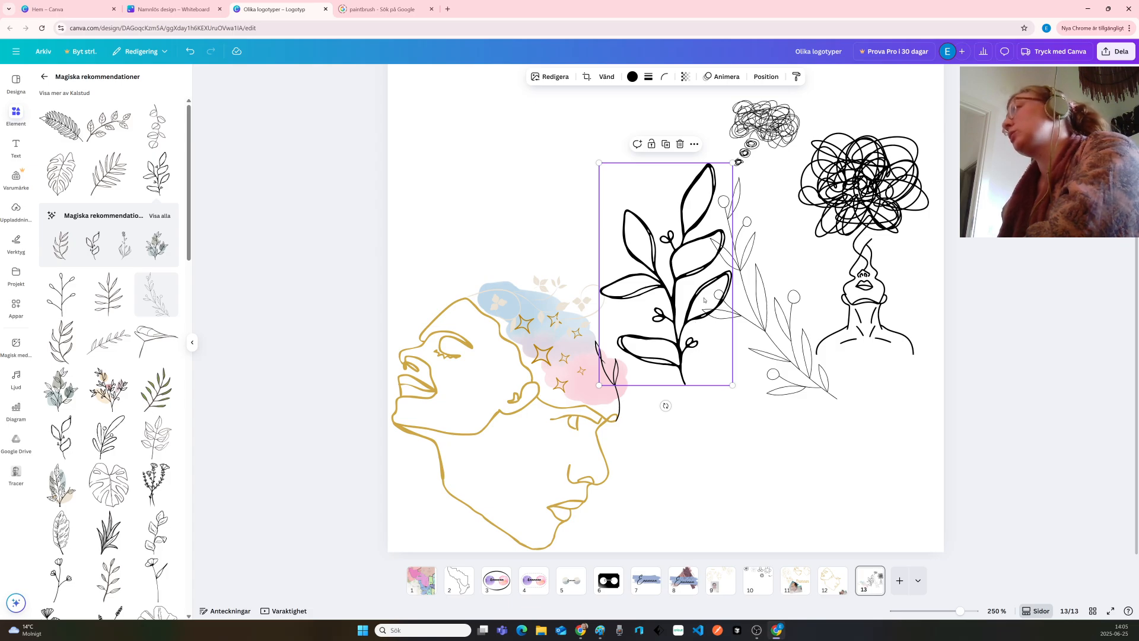
{"action": "left_click_drag", "start_coordinate": [673, 269], "coordinate": [794, 413]}
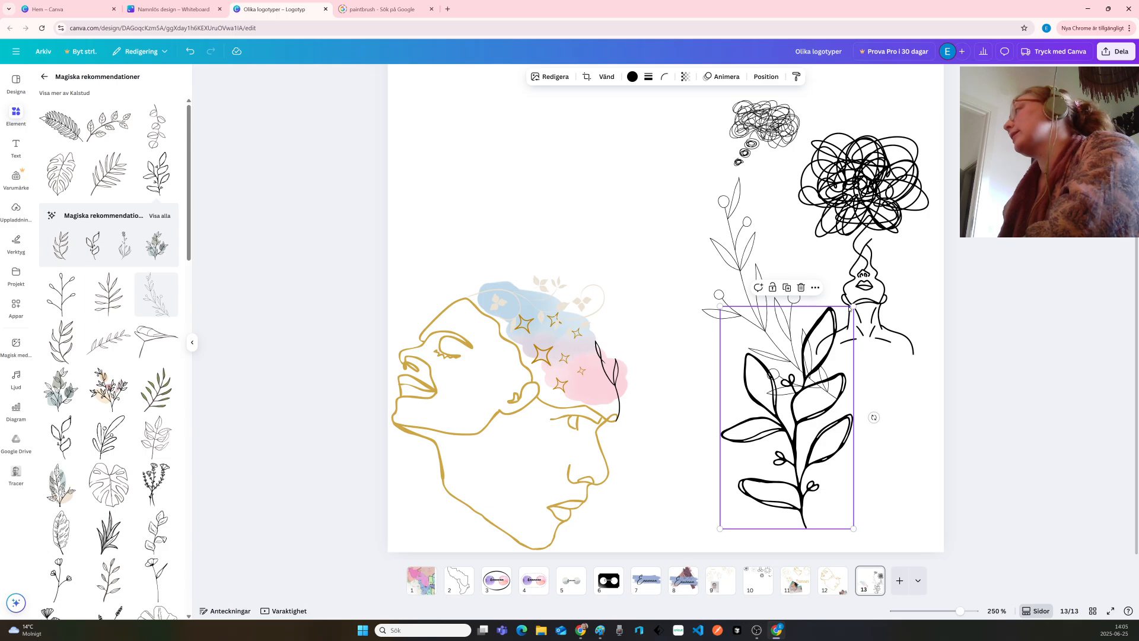
{"action": "left_click_drag", "start_coordinate": [852, 307], "coordinate": [749, 438]}
{"action": "left_click_drag", "start_coordinate": [741, 484], "coordinate": [861, 452]}
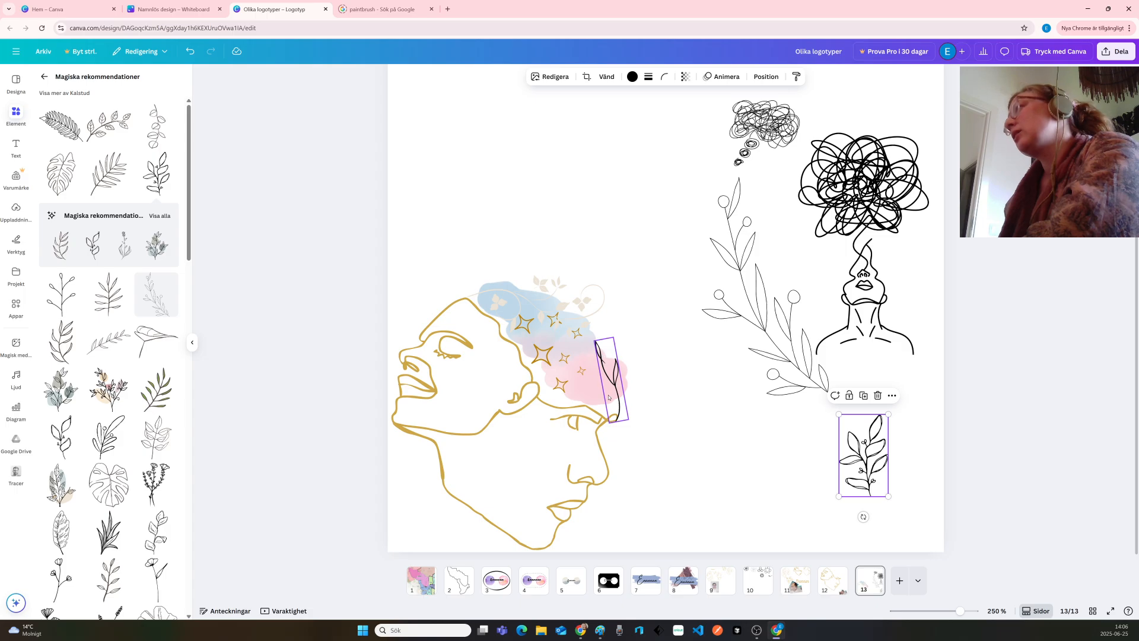
{"action": "left_click", "coordinate": [671, 248]}
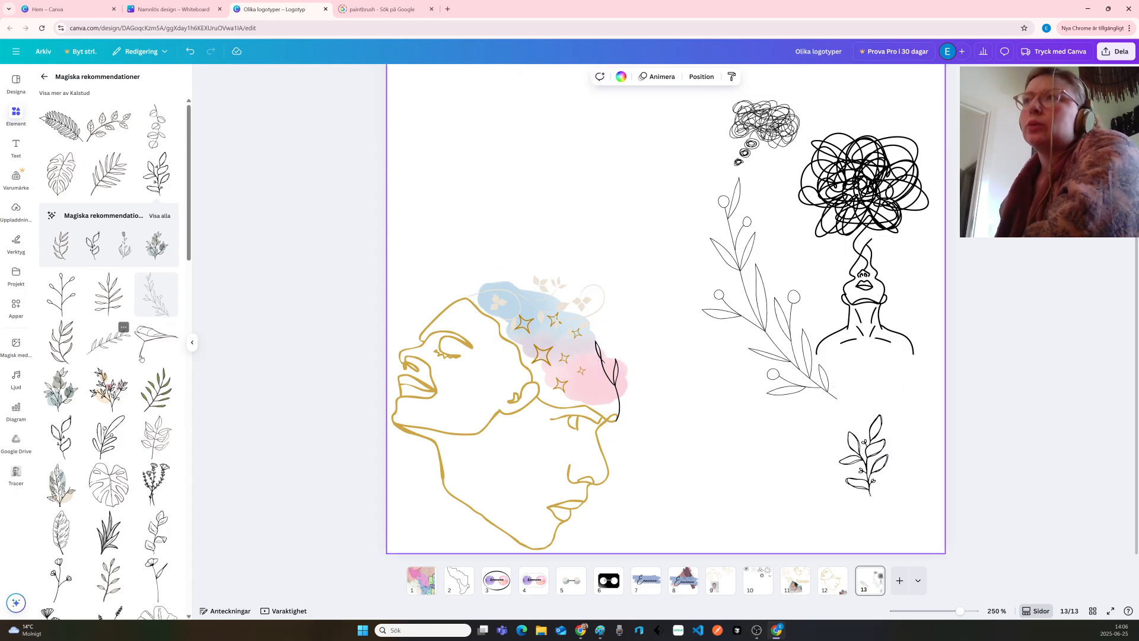
Find the black lavender-like sprig among the recommendations, add it to page 13, and place it small just above the leafy twig
{"action": "scroll", "coordinate": [102, 354], "scroll_direction": "down", "scroll_amount": 3}
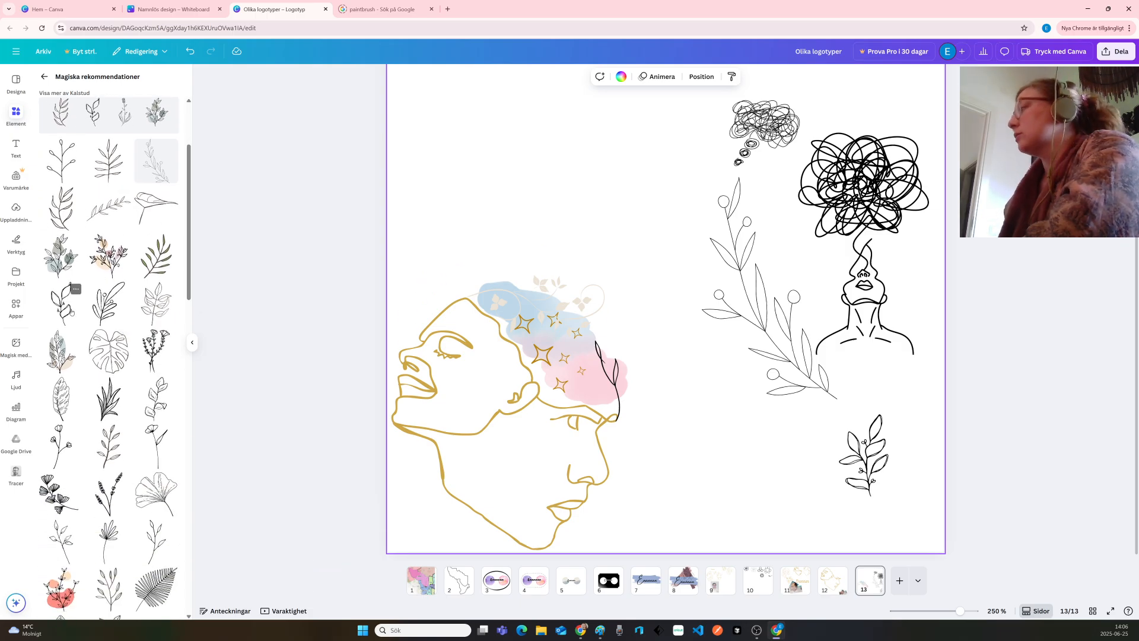
{"action": "scroll", "coordinate": [125, 321], "scroll_direction": "down", "scroll_amount": 1}
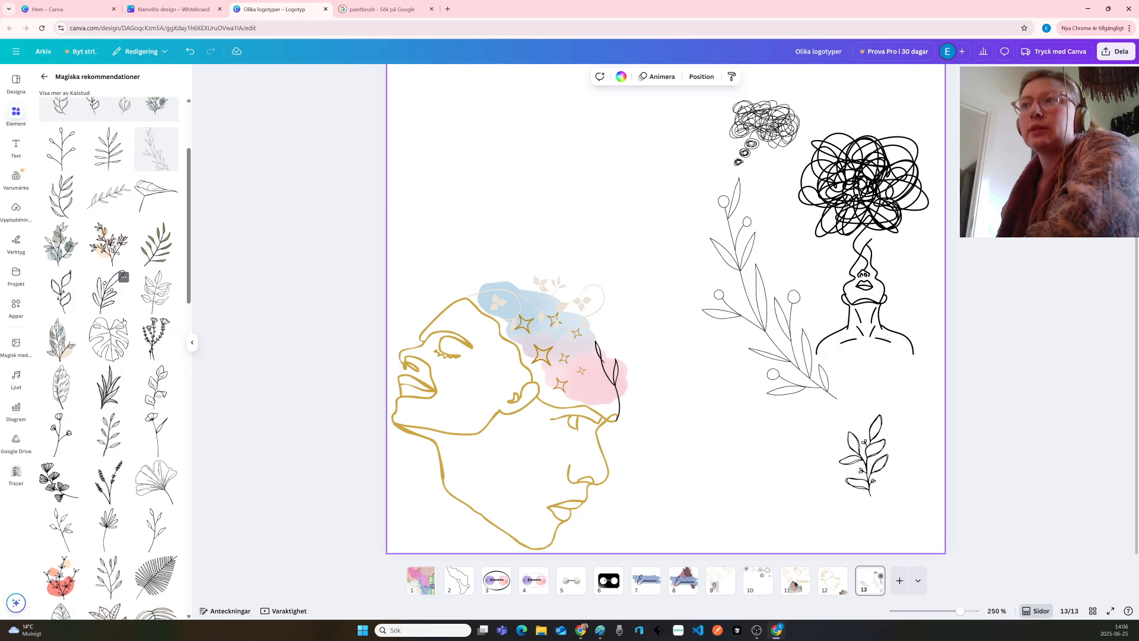
{"action": "scroll", "coordinate": [124, 321], "scroll_direction": "down", "scroll_amount": 4}
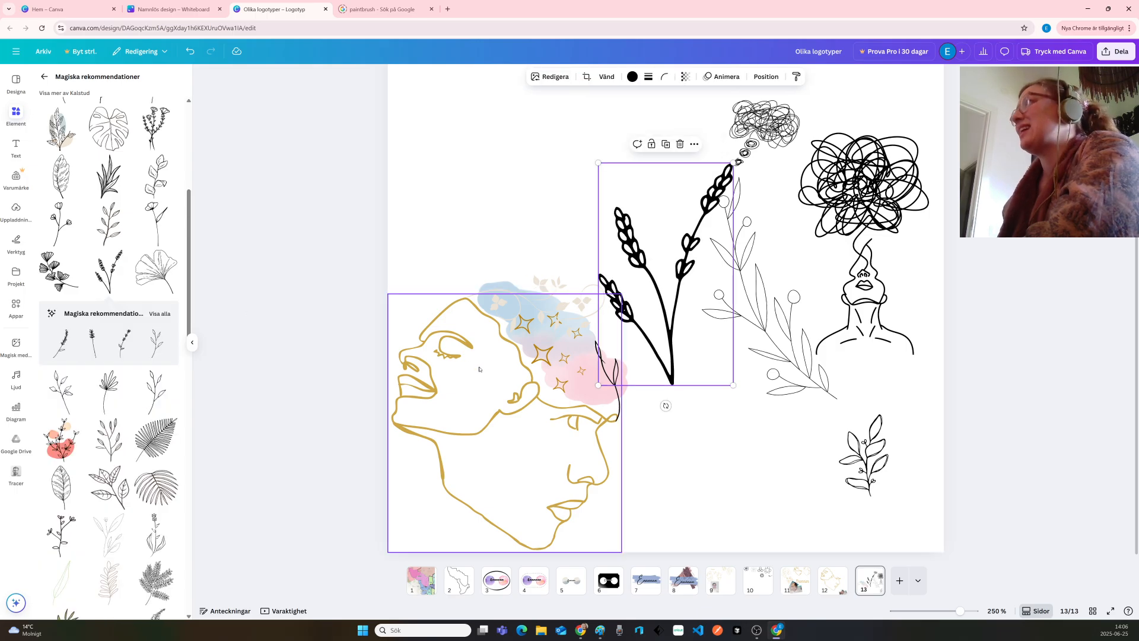
{"action": "left_click_drag", "start_coordinate": [599, 162], "coordinate": [909, 382]}
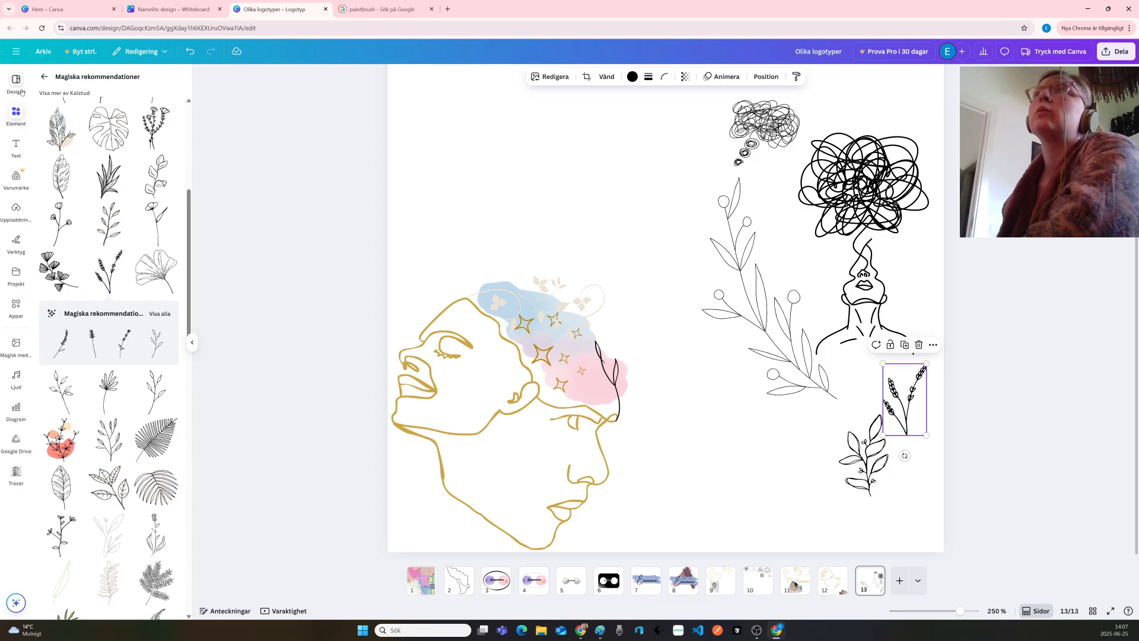
Leave the recommendations, clear the "löv" search, and show all recently used elements
{"action": "left_click", "coordinate": [14, 116]}
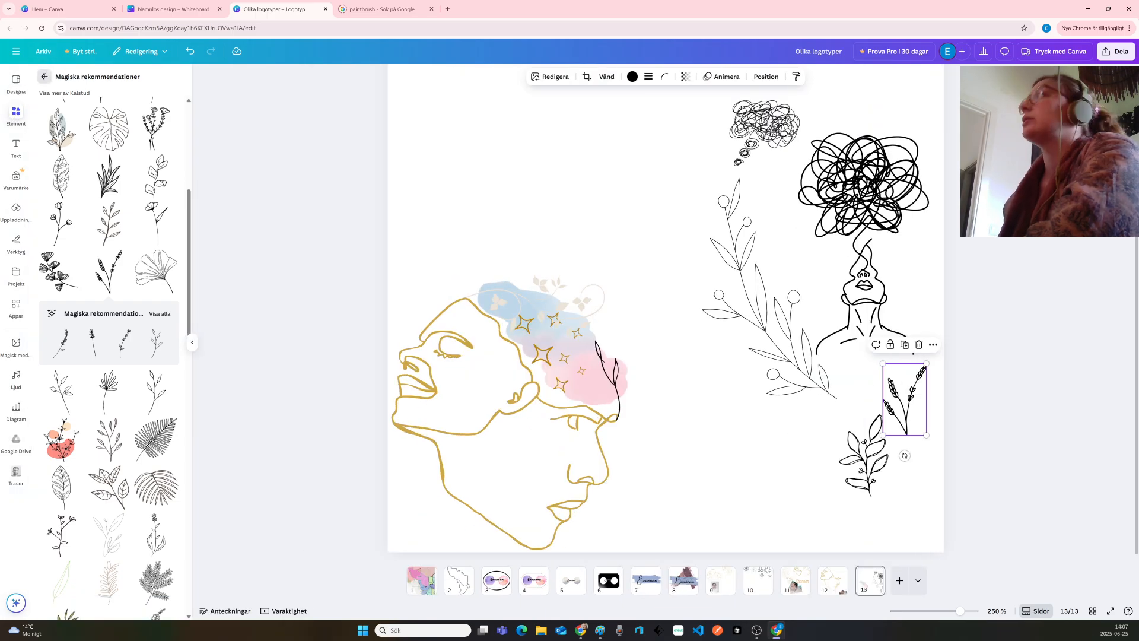
{"action": "left_click", "coordinate": [44, 76]}
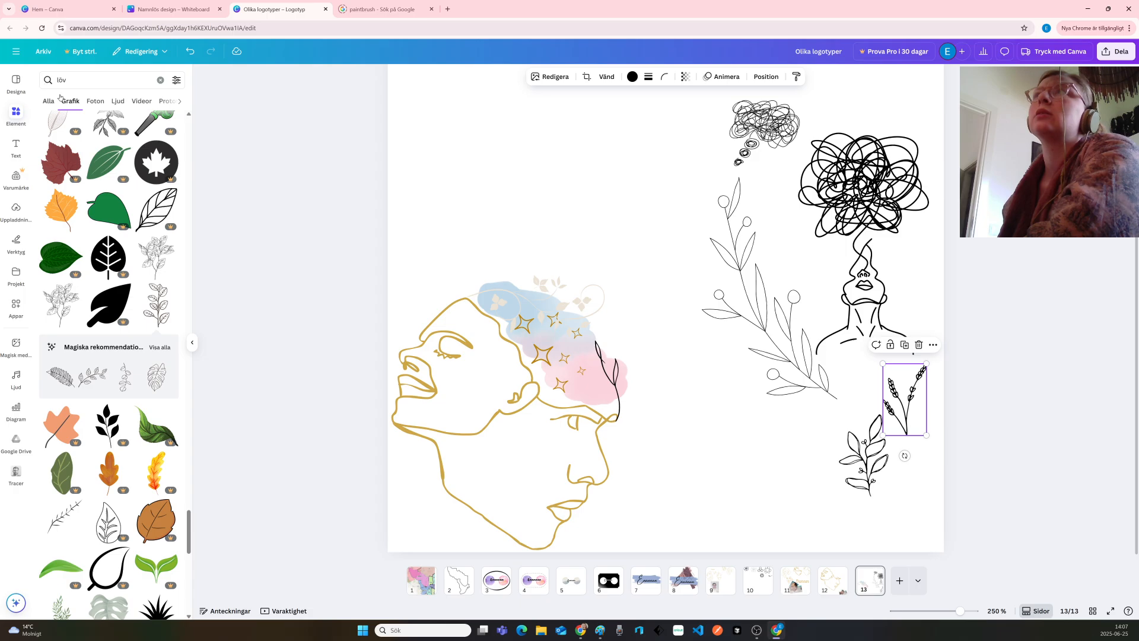
{"action": "left_click", "coordinate": [159, 80]}
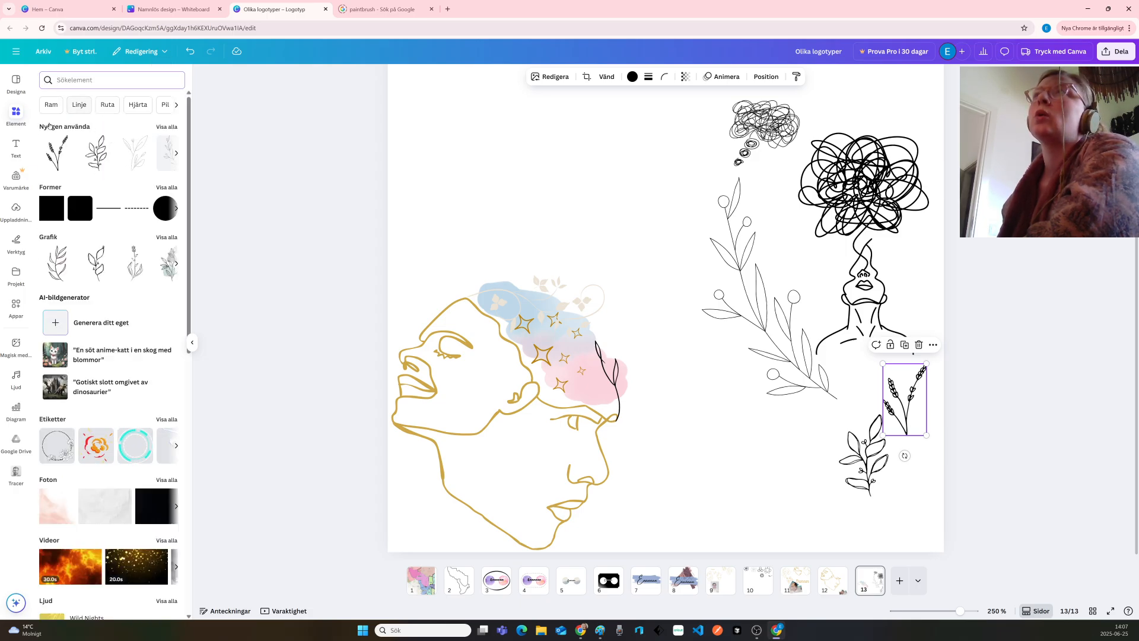
{"action": "left_click", "coordinate": [166, 127]}
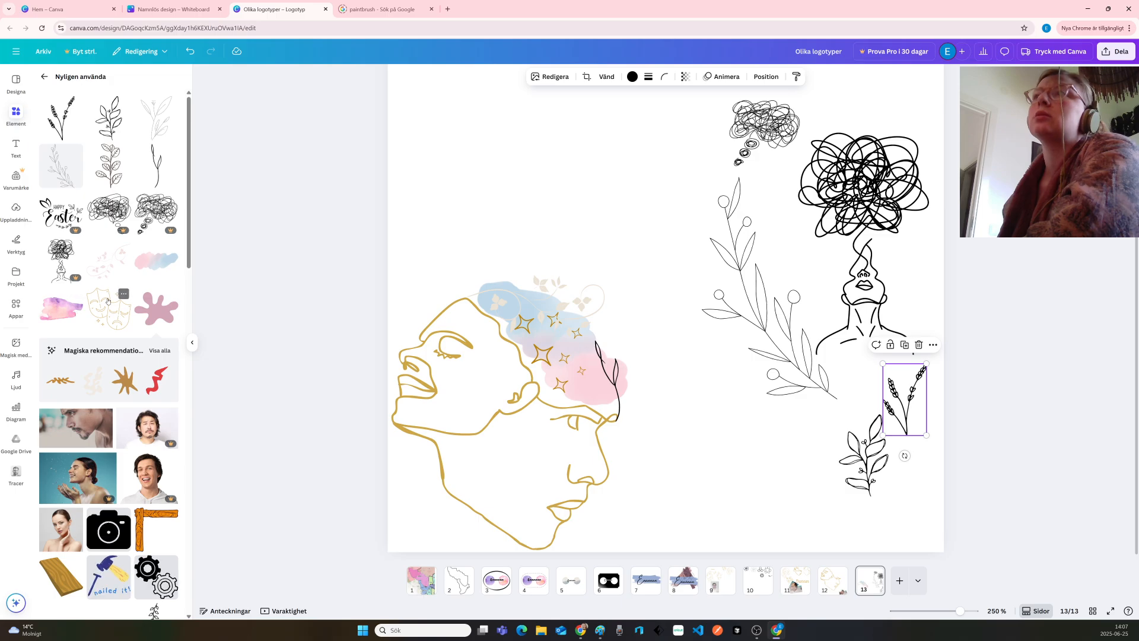
Try the recently used gold theatre-masks graphic on page 13, enlarged to about 274 by 260 over the gold faces
{"action": "left_click", "coordinate": [107, 302]}
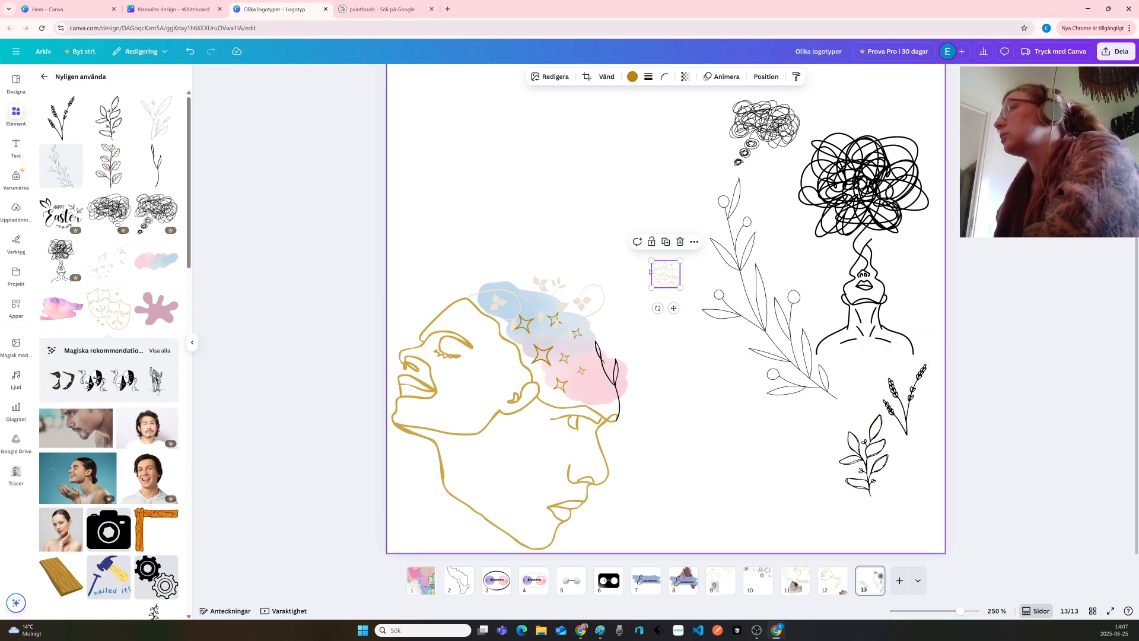
{"action": "left_click_drag", "start_coordinate": [659, 263], "coordinate": [741, 474]}
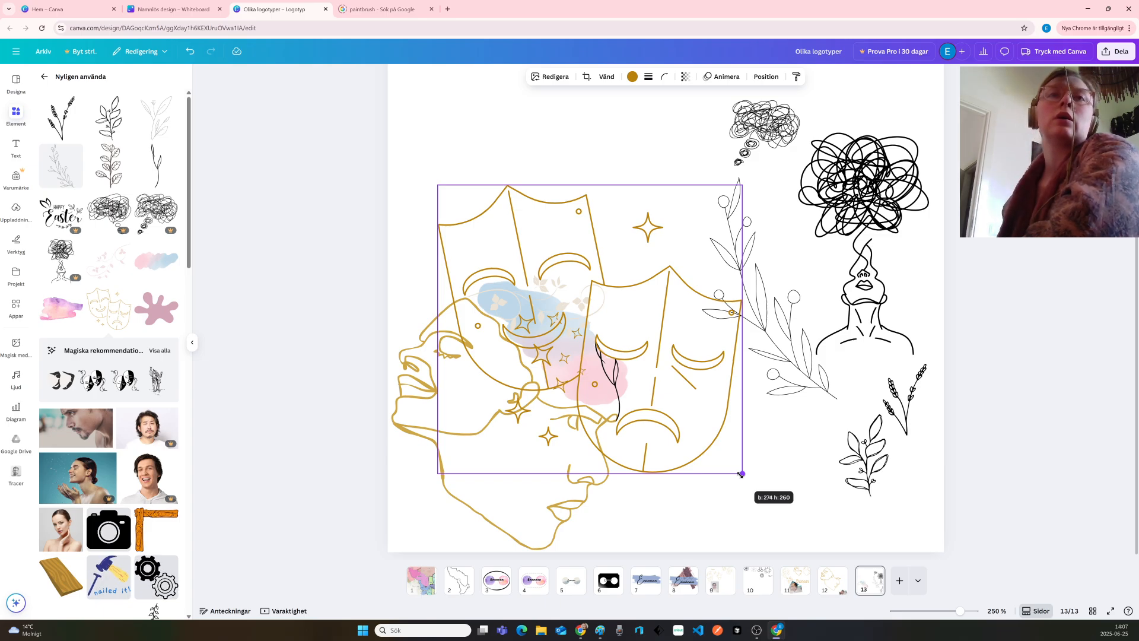
{"action": "left_click_drag", "start_coordinate": [741, 474], "coordinate": [741, 474]}
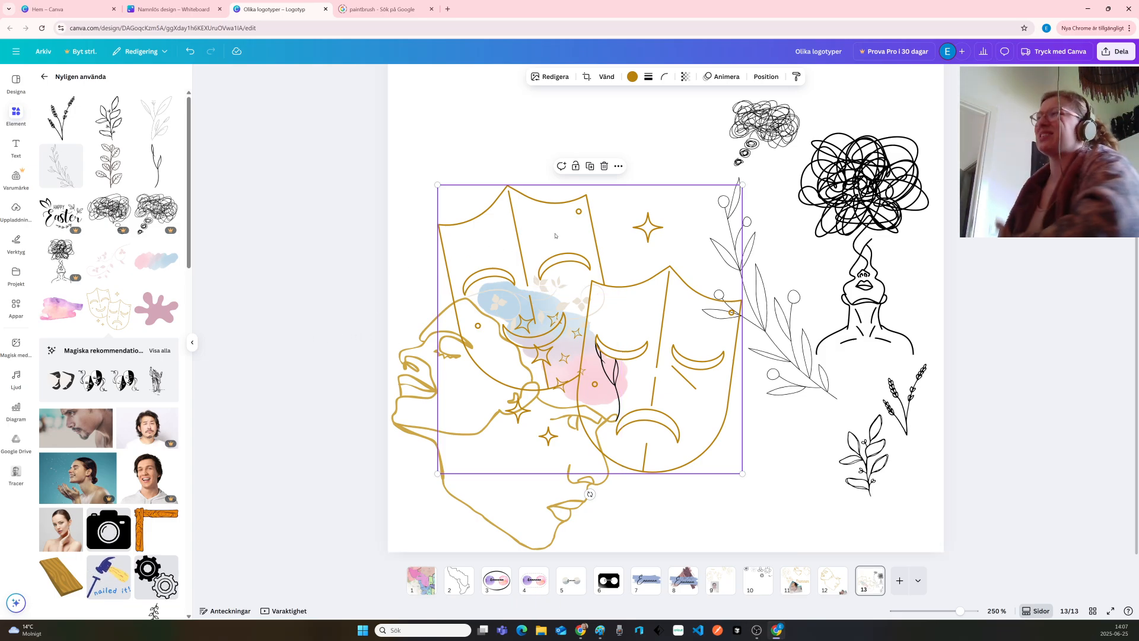
{"action": "key", "text": "Delete"}
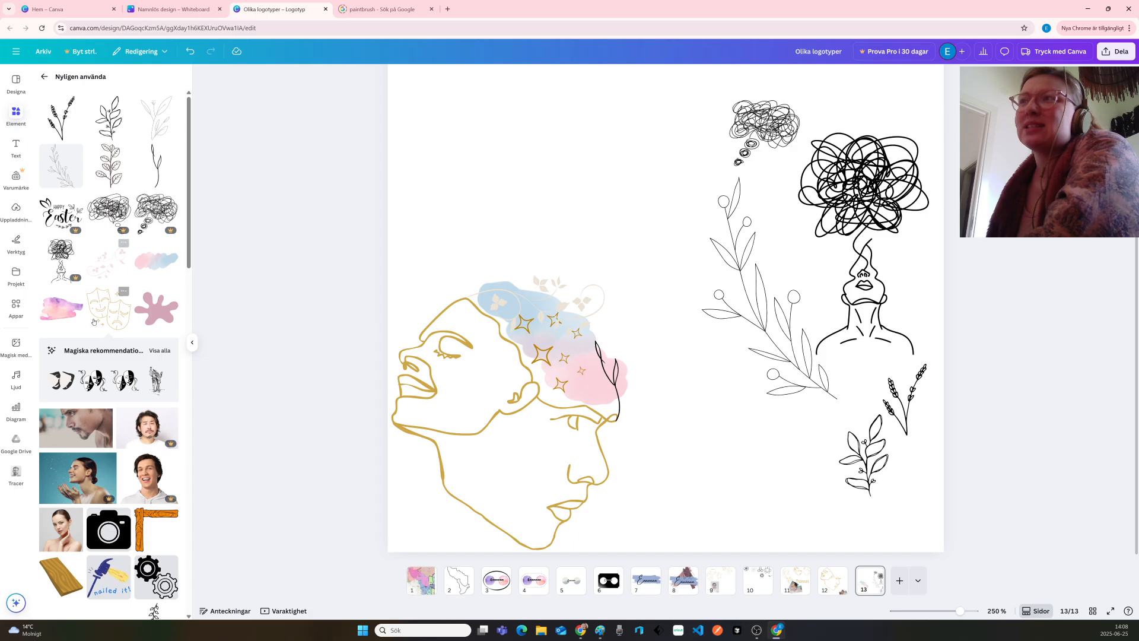
Browse all recommendations related to the gold theatre masks for further graphics that could suit the logo
{"action": "left_click", "coordinate": [159, 350]}
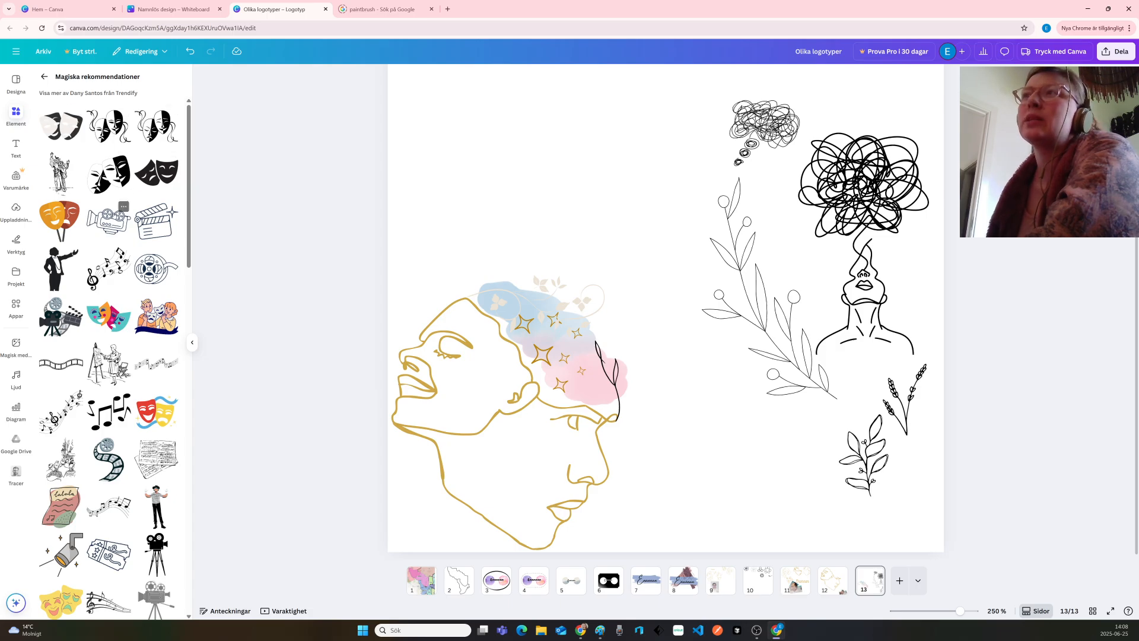
{"action": "scroll", "coordinate": [110, 347], "scroll_direction": "down", "scroll_amount": 4}
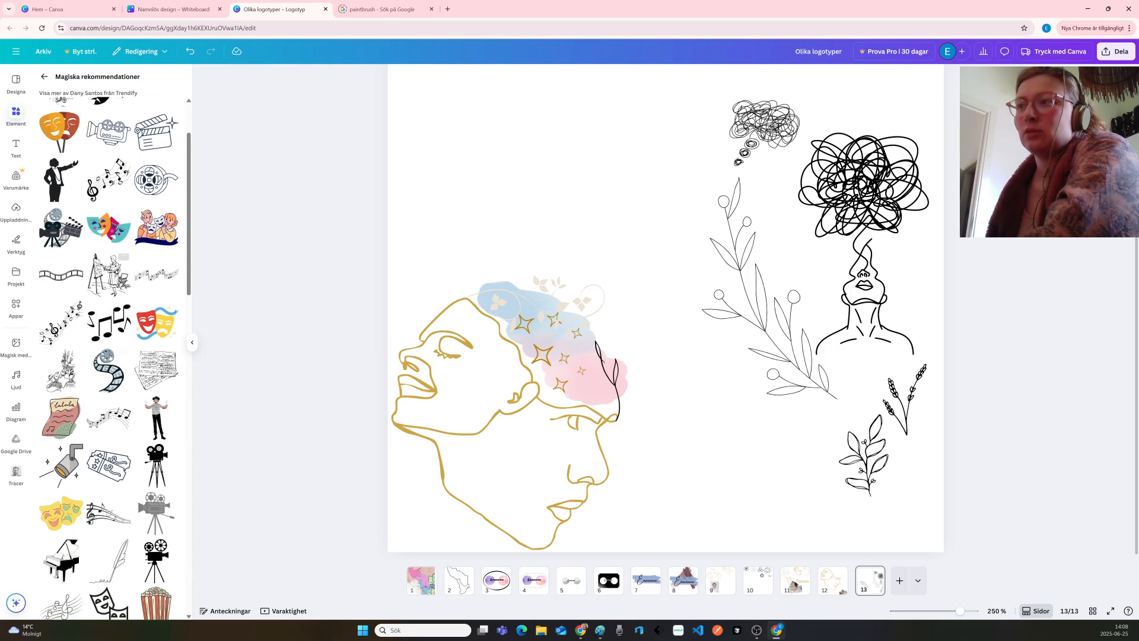
{"action": "scroll", "coordinate": [89, 332], "scroll_direction": "down", "scroll_amount": 2}
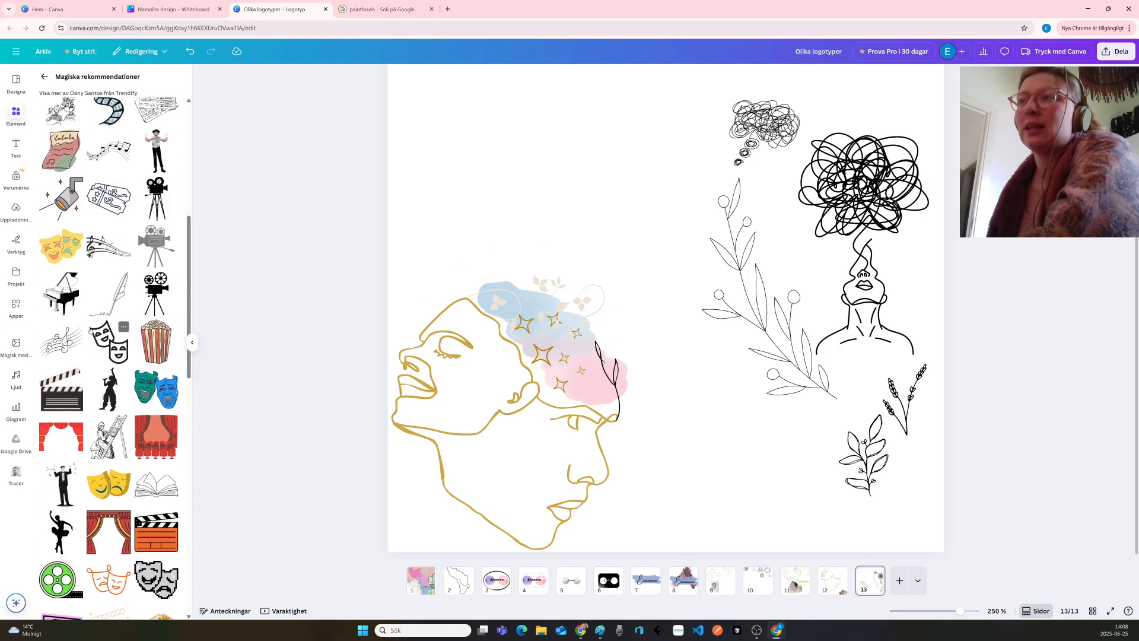
{"action": "scroll", "coordinate": [89, 330], "scroll_direction": "down", "scroll_amount": 3}
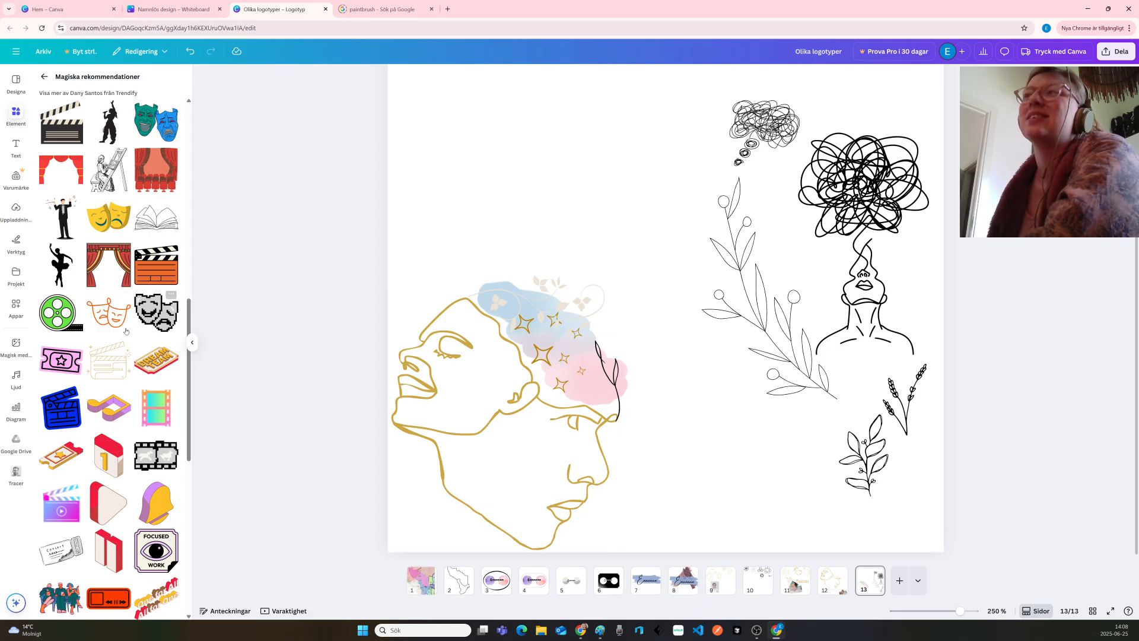
{"action": "scroll", "coordinate": [118, 326], "scroll_direction": "down", "scroll_amount": 2}
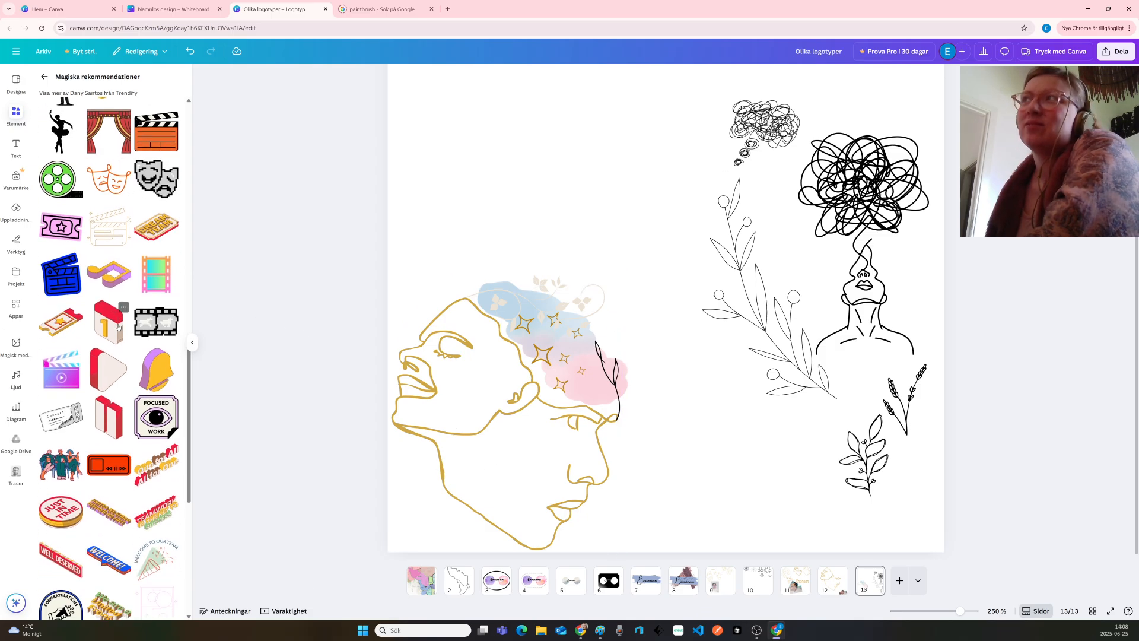
{"action": "scroll", "coordinate": [117, 326], "scroll_direction": "up", "scroll_amount": 1}
{"action": "scroll", "coordinate": [111, 292], "scroll_direction": "up", "scroll_amount": 3}
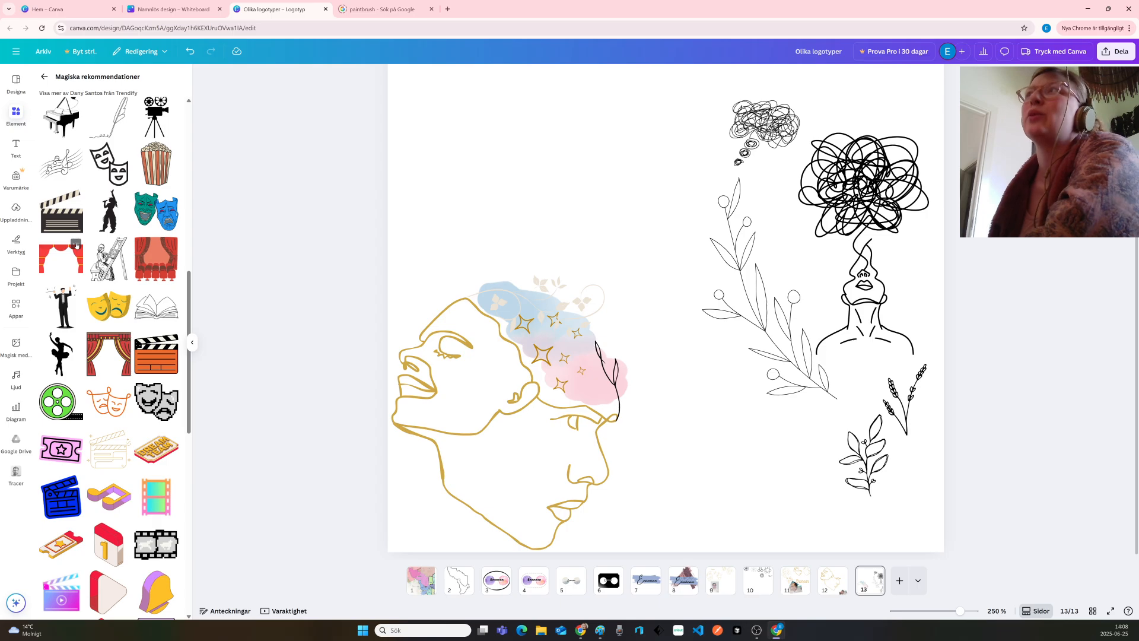
{"action": "scroll", "coordinate": [76, 245], "scroll_direction": "down", "scroll_amount": 15}
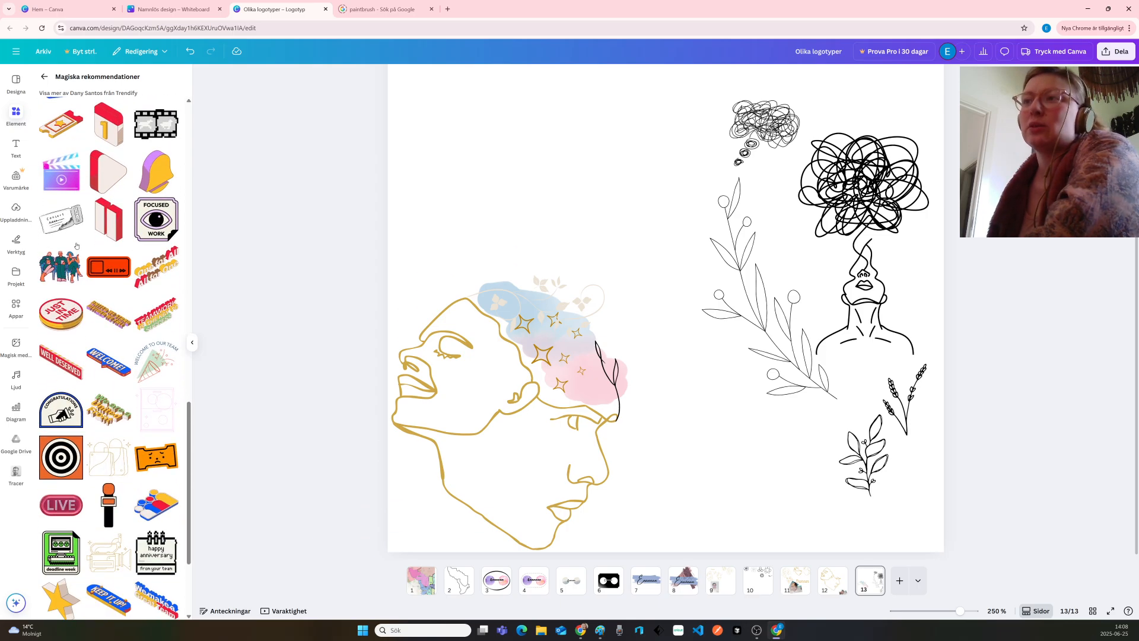
{"action": "scroll", "coordinate": [76, 245], "scroll_direction": "up", "scroll_amount": 15}
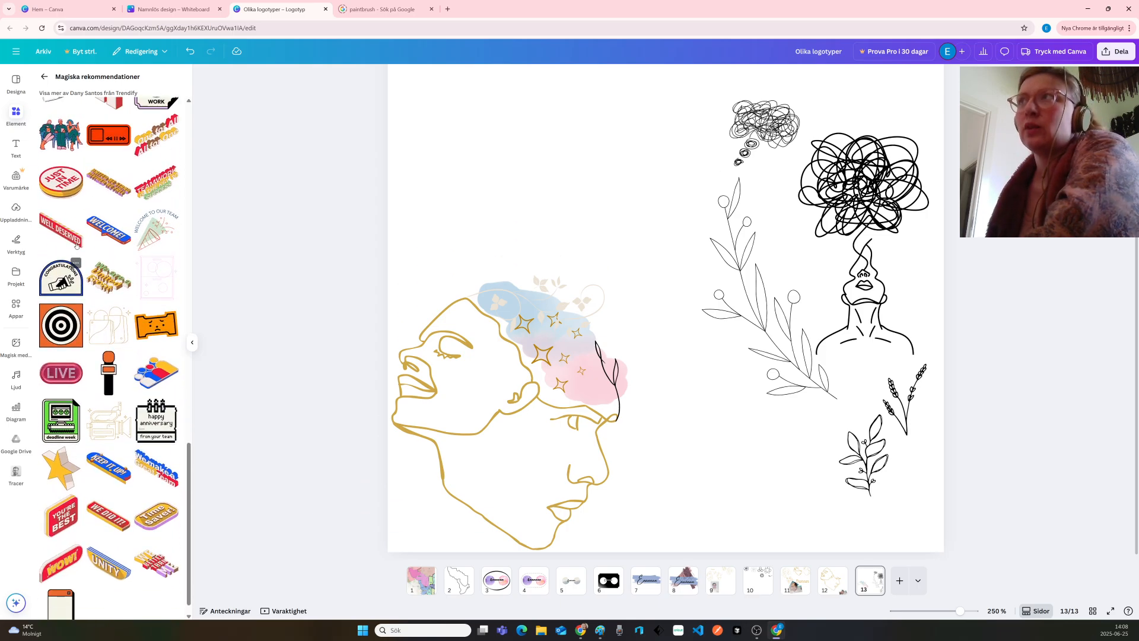
Leave the theatre-mask recommendations and the recently used elements to return to the main element library
{"action": "scroll", "coordinate": [76, 245], "scroll_direction": "up", "scroll_amount": 5}
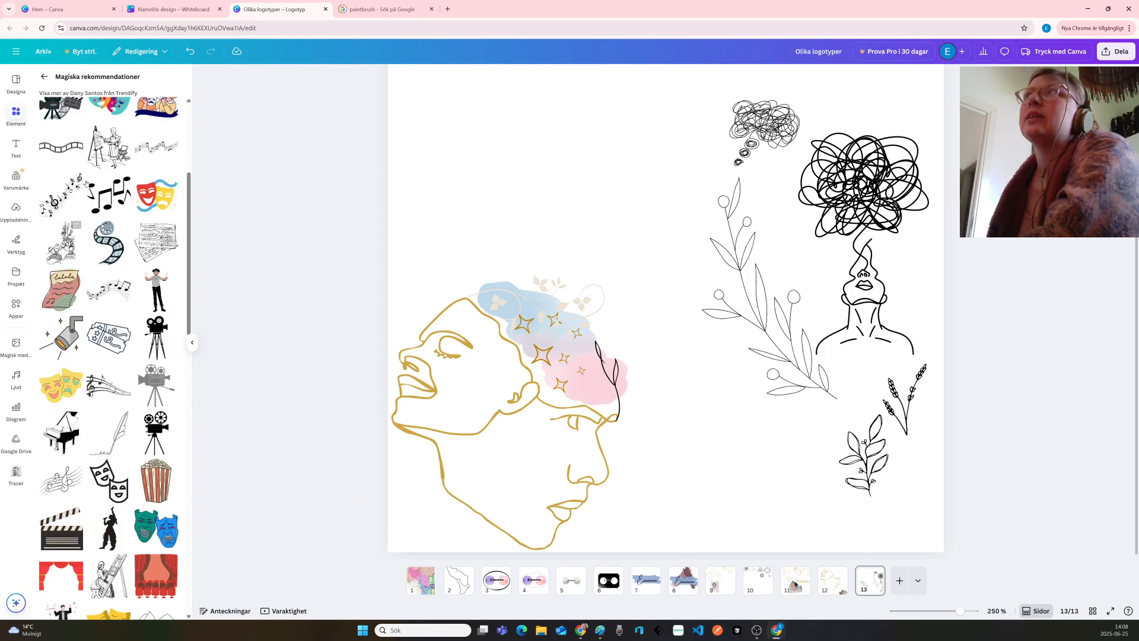
{"action": "left_click", "coordinate": [44, 77]}
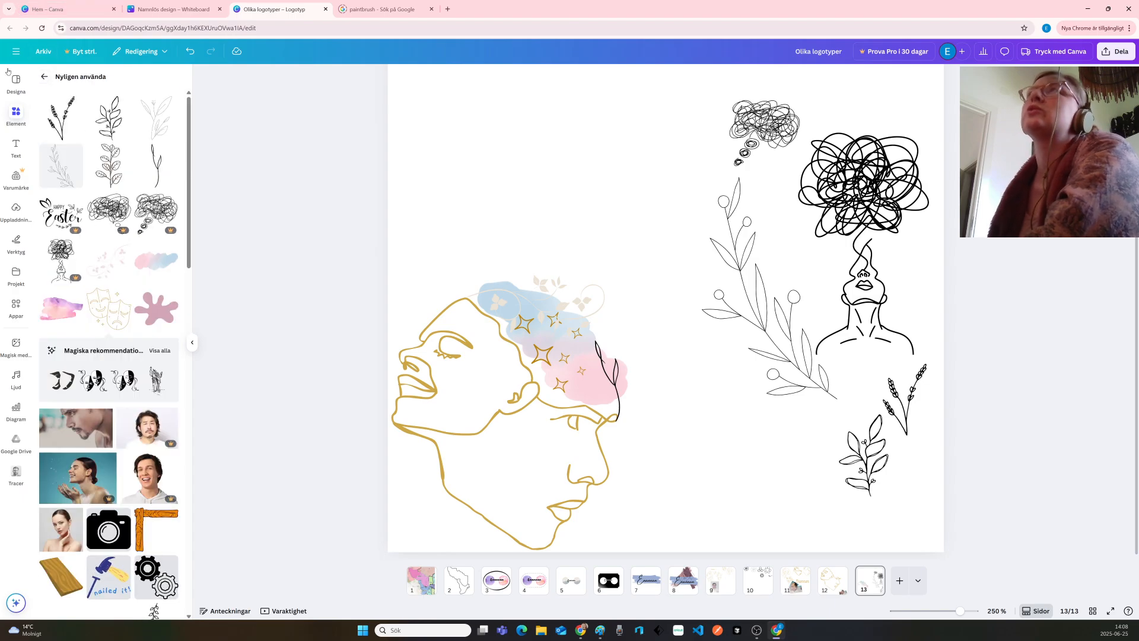
{"action": "left_click", "coordinate": [43, 78]}
Search the elements for "ledsen" and browse all matching graphics for one that could suit the logo
{"action": "left_click", "coordinate": [75, 80]}
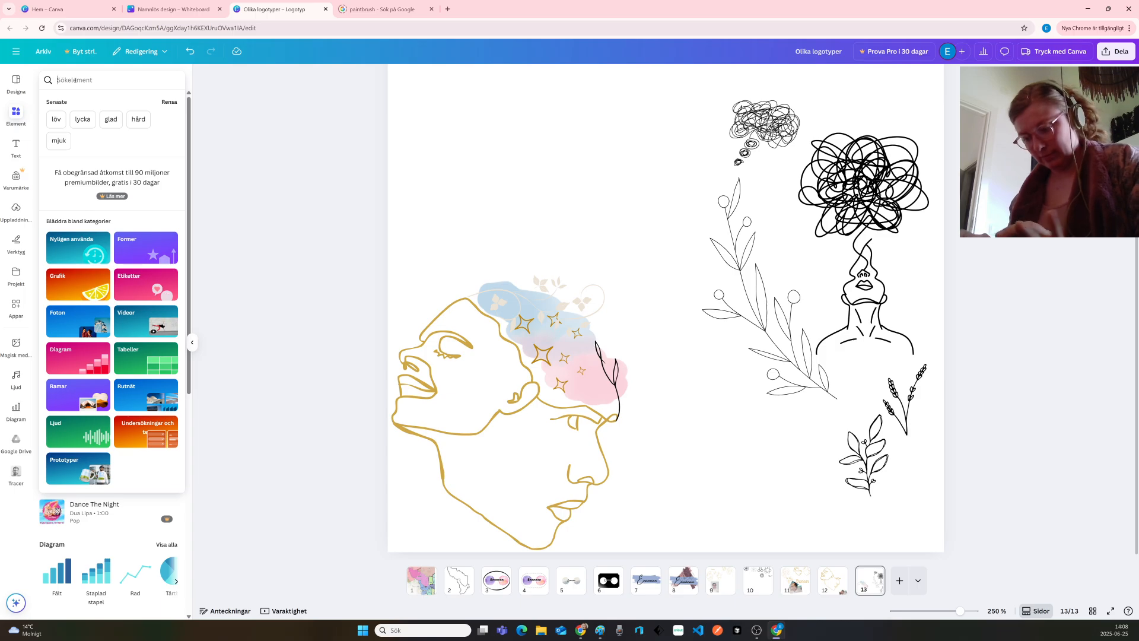
{"action": "type", "text": "ledsen"}
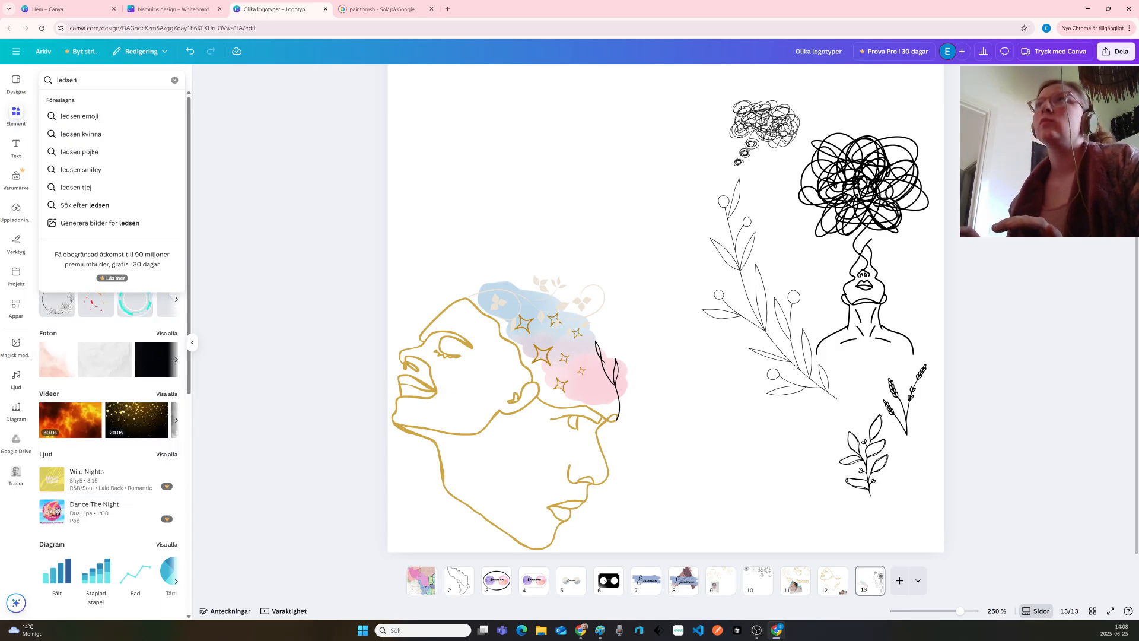
{"action": "key", "text": "Return"}
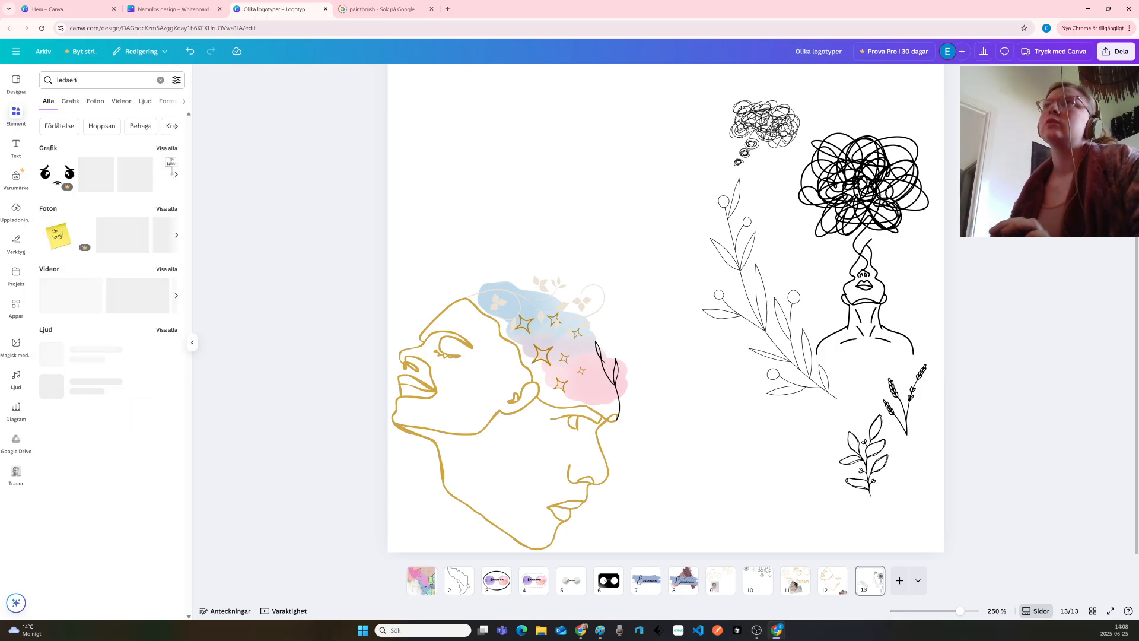
{"action": "left_click", "coordinate": [166, 148]}
{"action": "scroll", "coordinate": [124, 254], "scroll_direction": "down", "scroll_amount": 10}
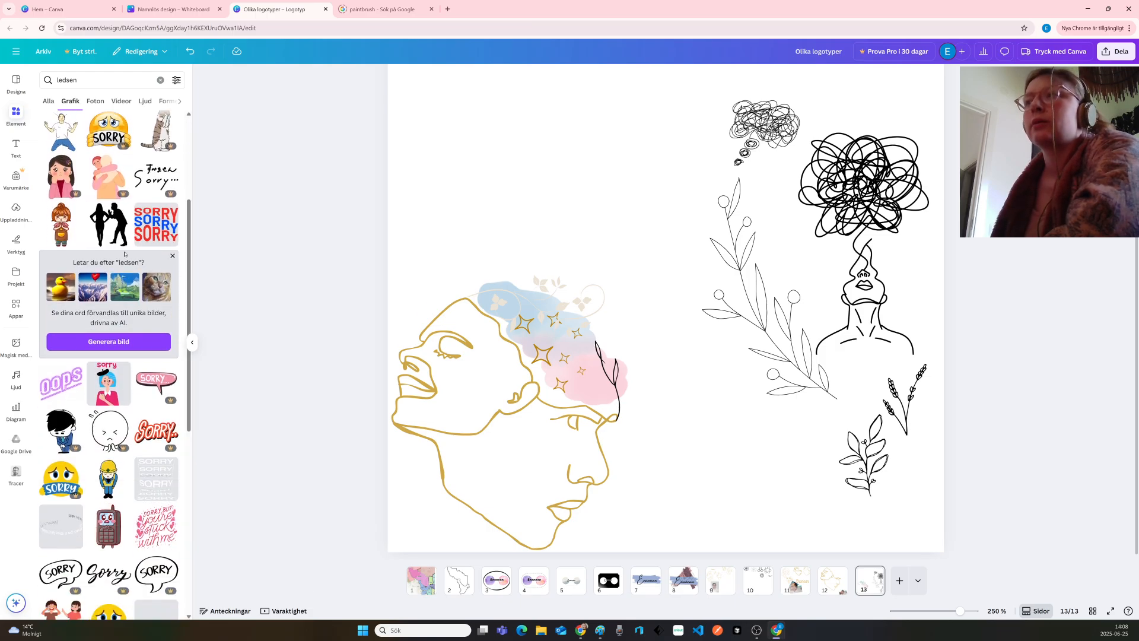
{"action": "scroll", "coordinate": [124, 255], "scroll_direction": "down", "scroll_amount": 5}
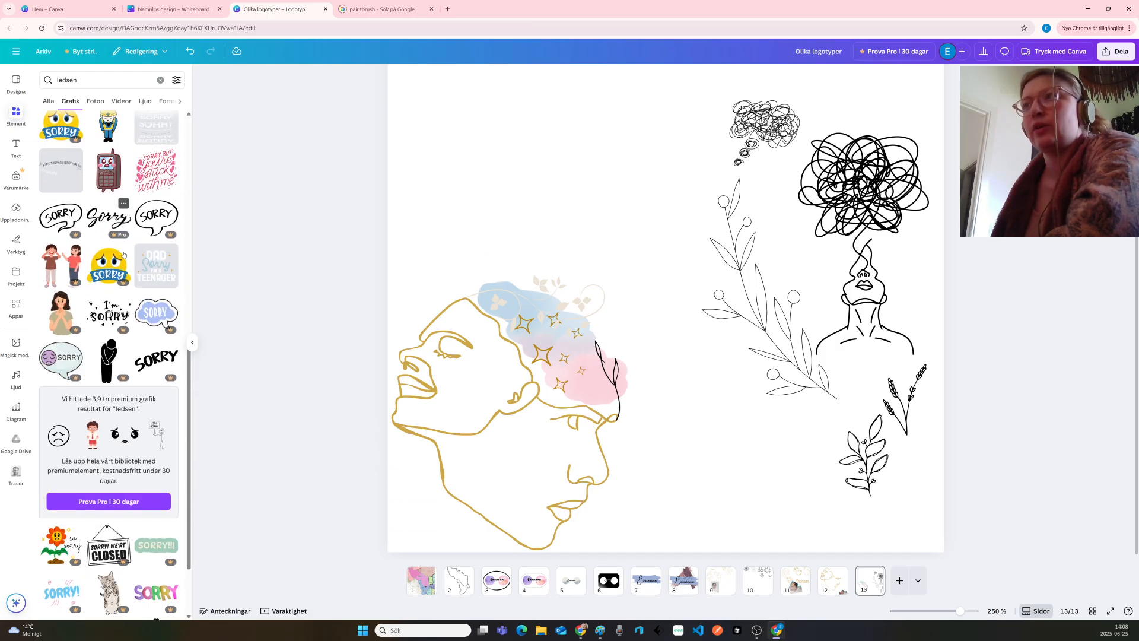
{"action": "scroll", "coordinate": [124, 254], "scroll_direction": "down", "scroll_amount": 5}
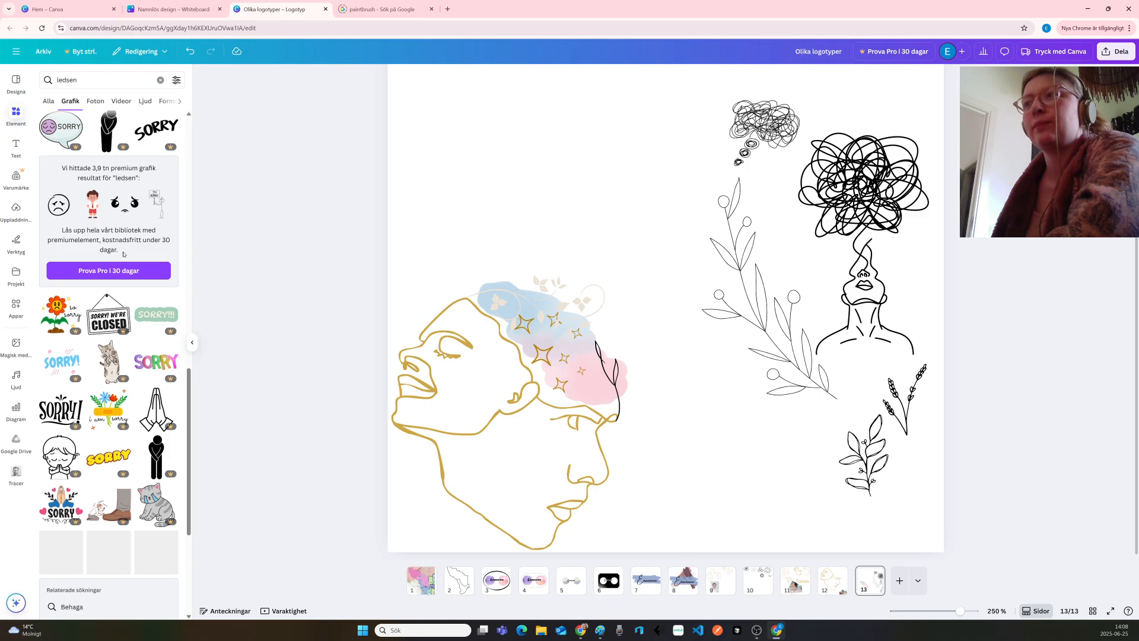
Look through the graphics found for "ledsen" for an illustration that suits the line-art logo design
{"action": "scroll", "coordinate": [124, 255], "scroll_direction": "down", "scroll_amount": 3}
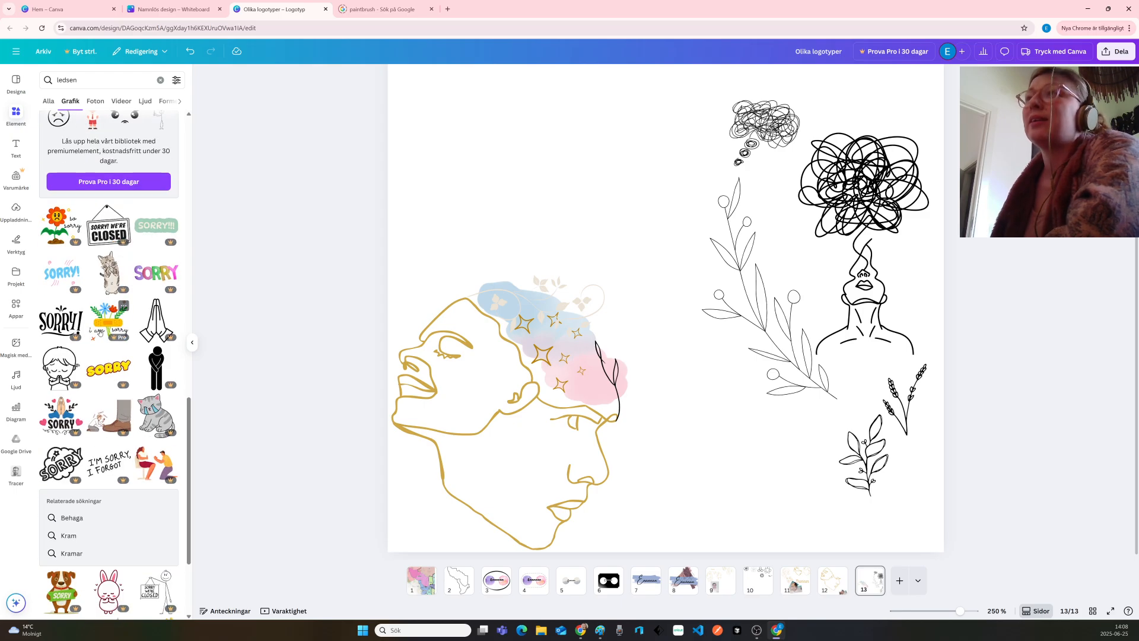
{"action": "scroll", "coordinate": [126, 246], "scroll_direction": "down", "scroll_amount": 8}
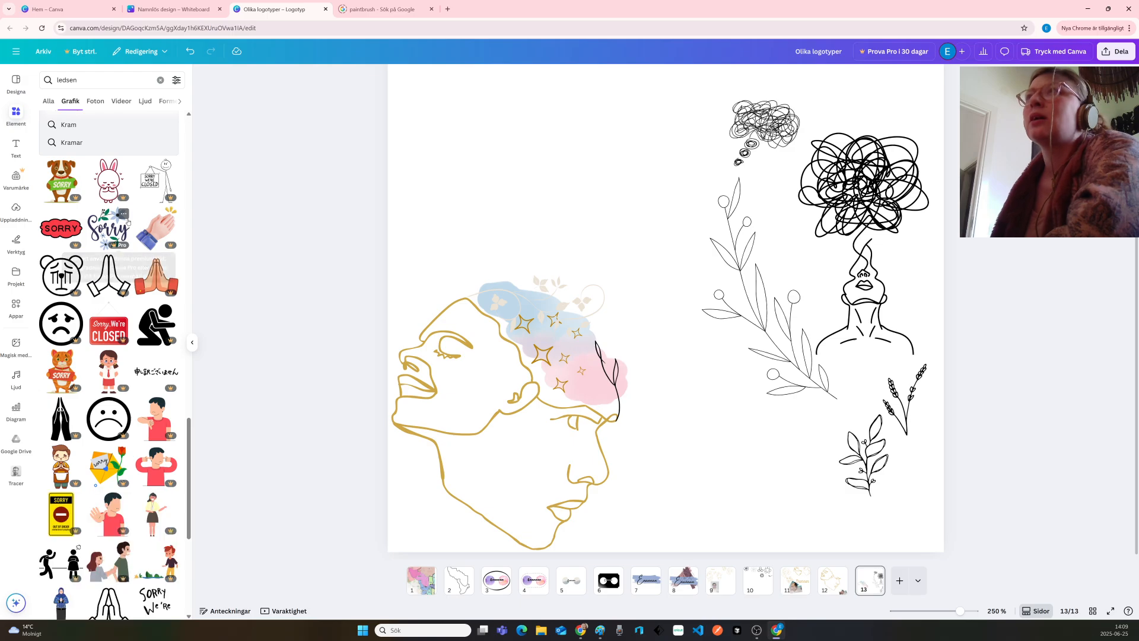
{"action": "scroll", "coordinate": [134, 217], "scroll_direction": "down", "scroll_amount": 4}
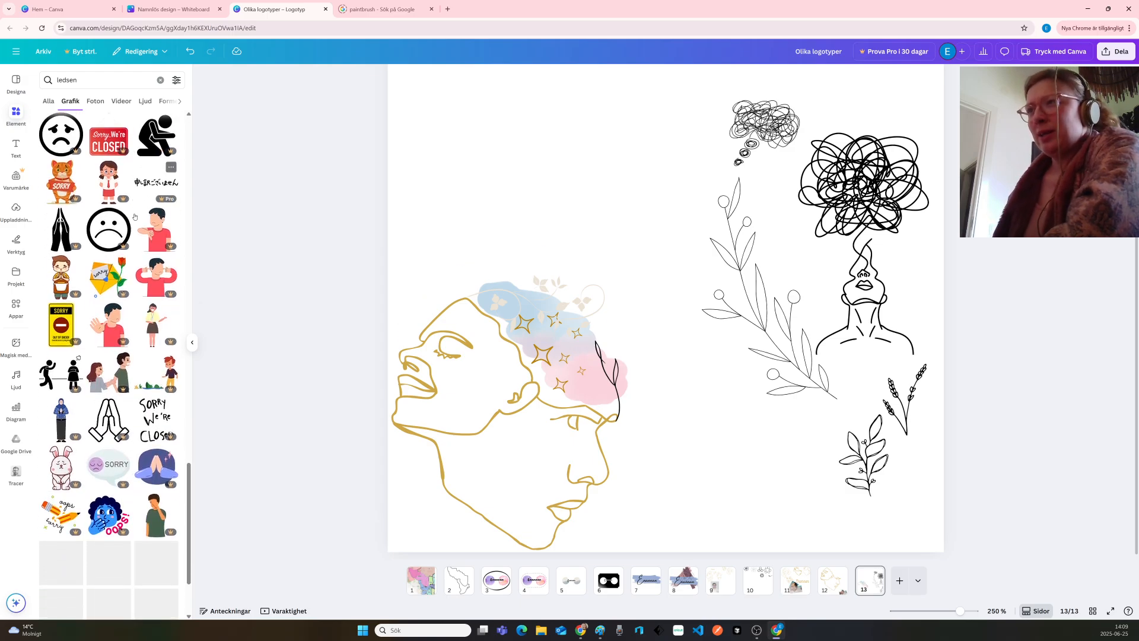
{"action": "scroll", "coordinate": [135, 216], "scroll_direction": "down", "scroll_amount": 5}
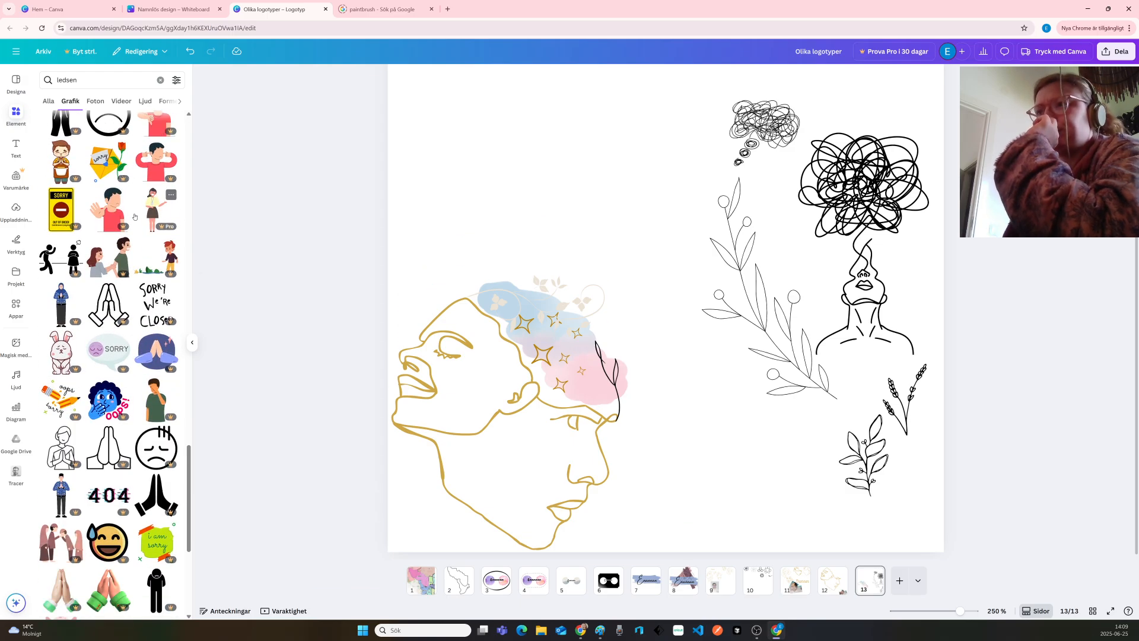
{"action": "scroll", "coordinate": [134, 216], "scroll_direction": "down", "scroll_amount": 8}
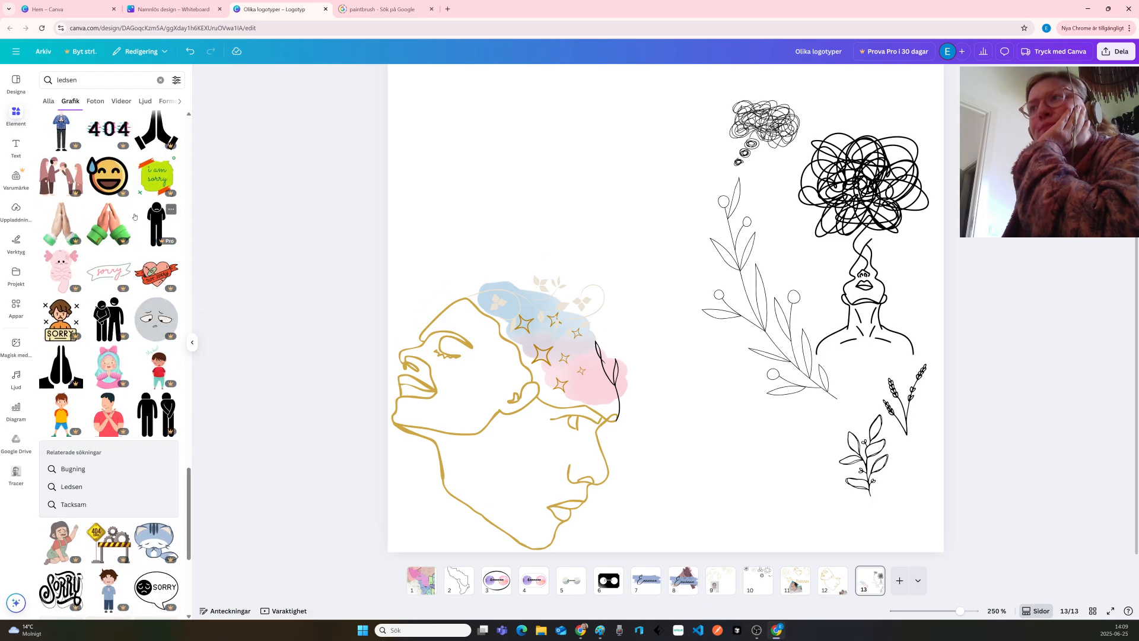
{"action": "scroll", "coordinate": [135, 217], "scroll_direction": "down", "scroll_amount": 6}
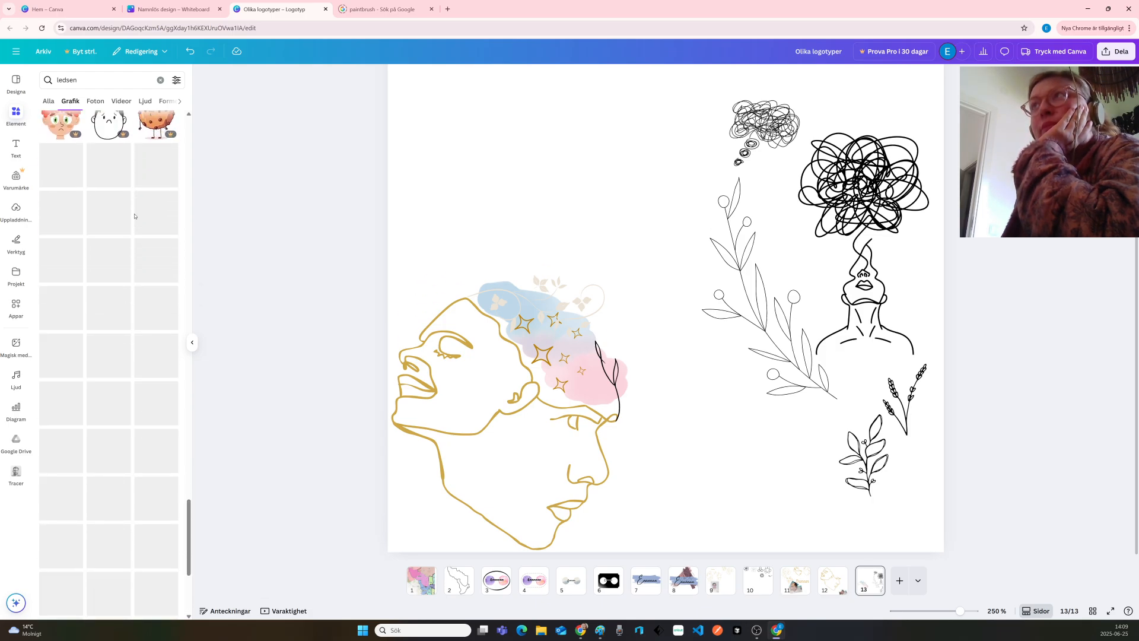
{"action": "scroll", "coordinate": [135, 216], "scroll_direction": "down", "scroll_amount": 4}
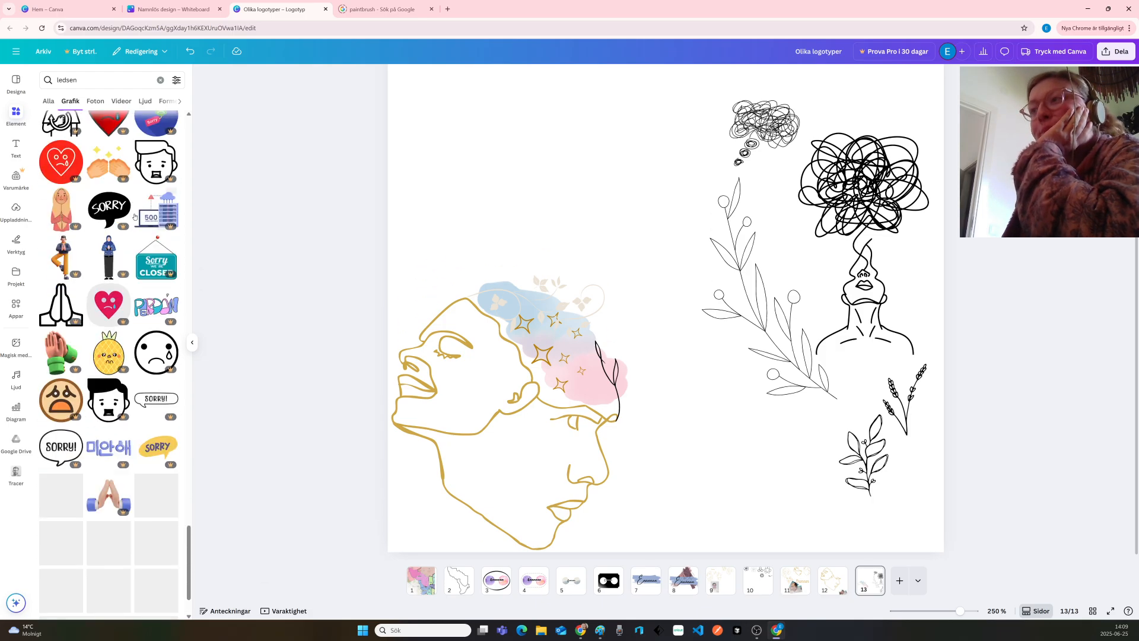
{"action": "scroll", "coordinate": [135, 216], "scroll_direction": "down", "scroll_amount": 7}
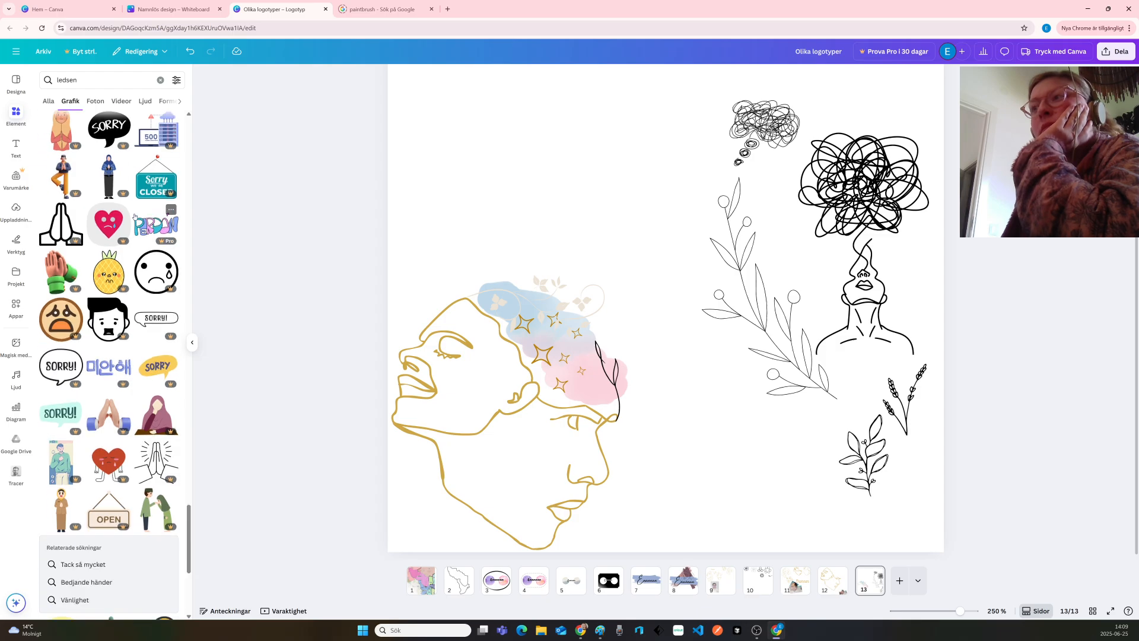
{"action": "scroll", "coordinate": [134, 216], "scroll_direction": "down", "scroll_amount": 1}
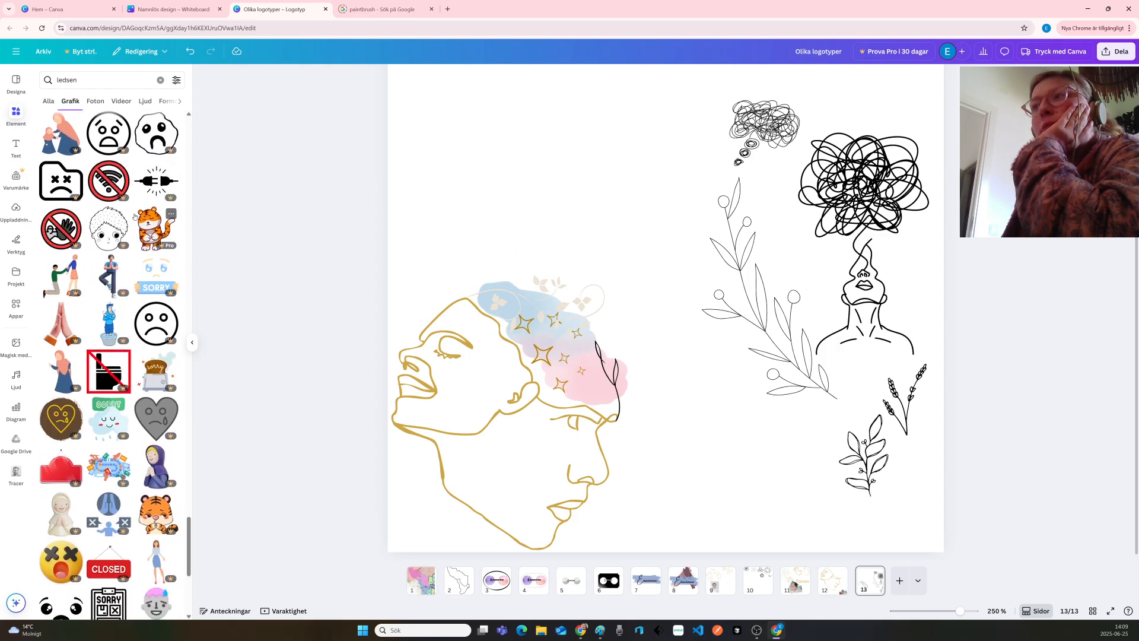
{"action": "scroll", "coordinate": [135, 216], "scroll_direction": "down", "scroll_amount": 4}
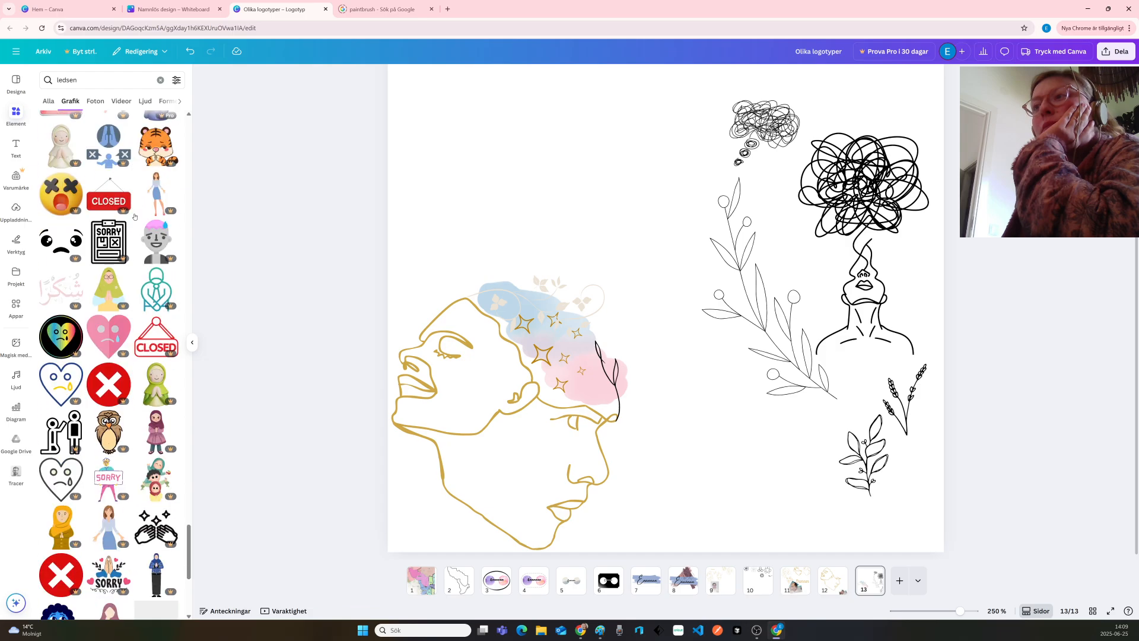
{"action": "scroll", "coordinate": [135, 217], "scroll_direction": "down", "scroll_amount": 3}
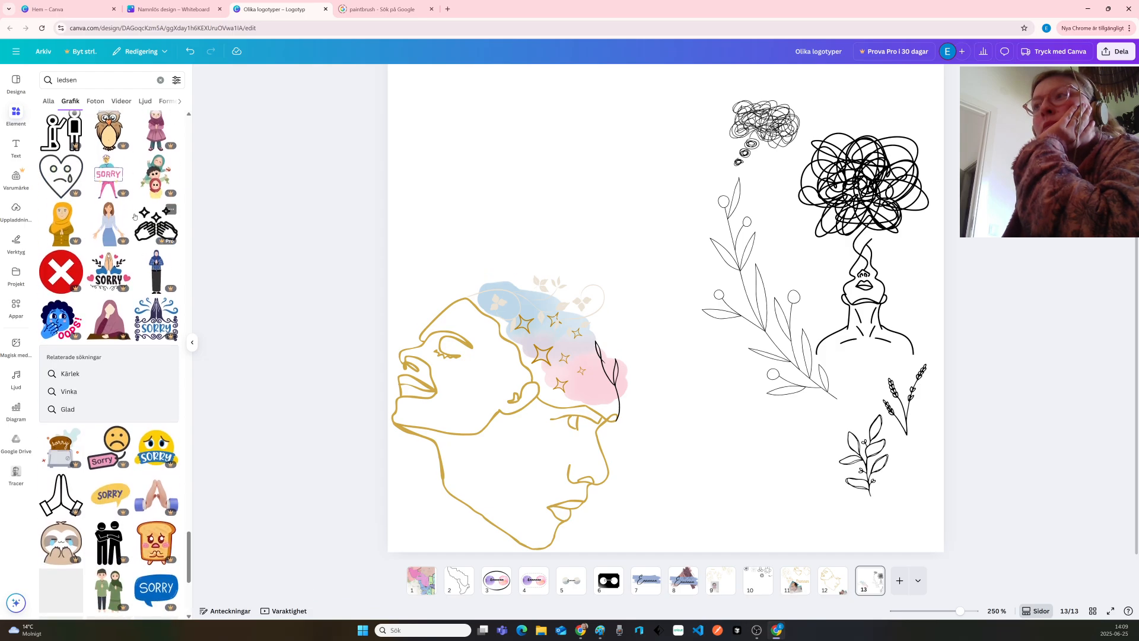
{"action": "scroll", "coordinate": [134, 216], "scroll_direction": "down", "scroll_amount": 4}
{"action": "scroll", "coordinate": [135, 216], "scroll_direction": "down", "scroll_amount": 5}
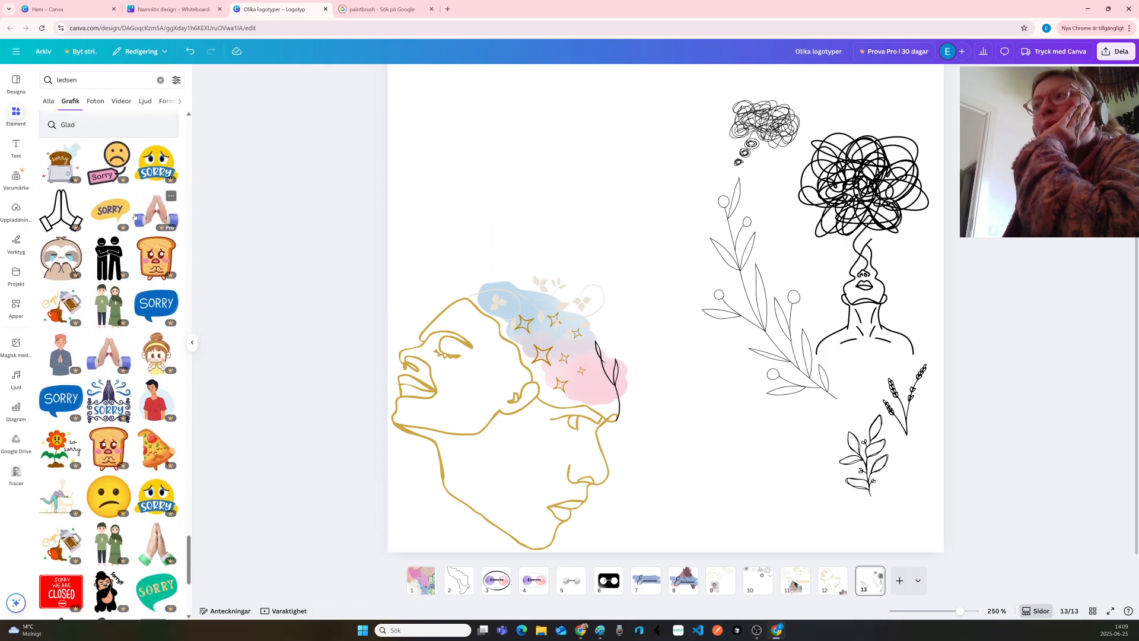
{"action": "scroll", "coordinate": [135, 217], "scroll_direction": "down", "scroll_amount": 5}
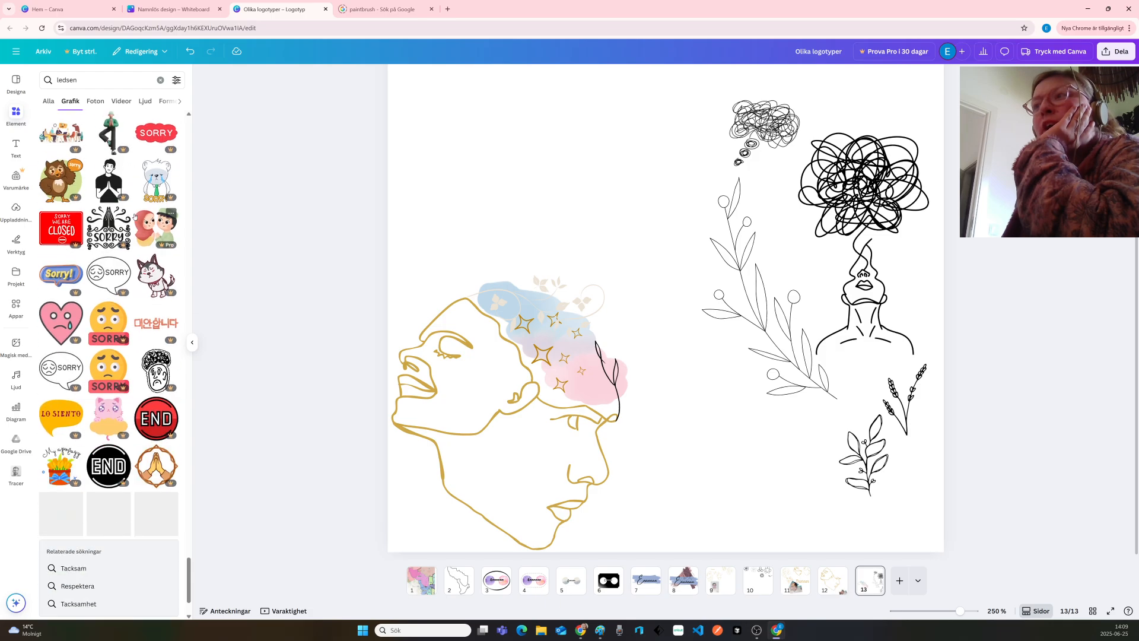
{"action": "scroll", "coordinate": [135, 217], "scroll_direction": "down", "scroll_amount": 4}
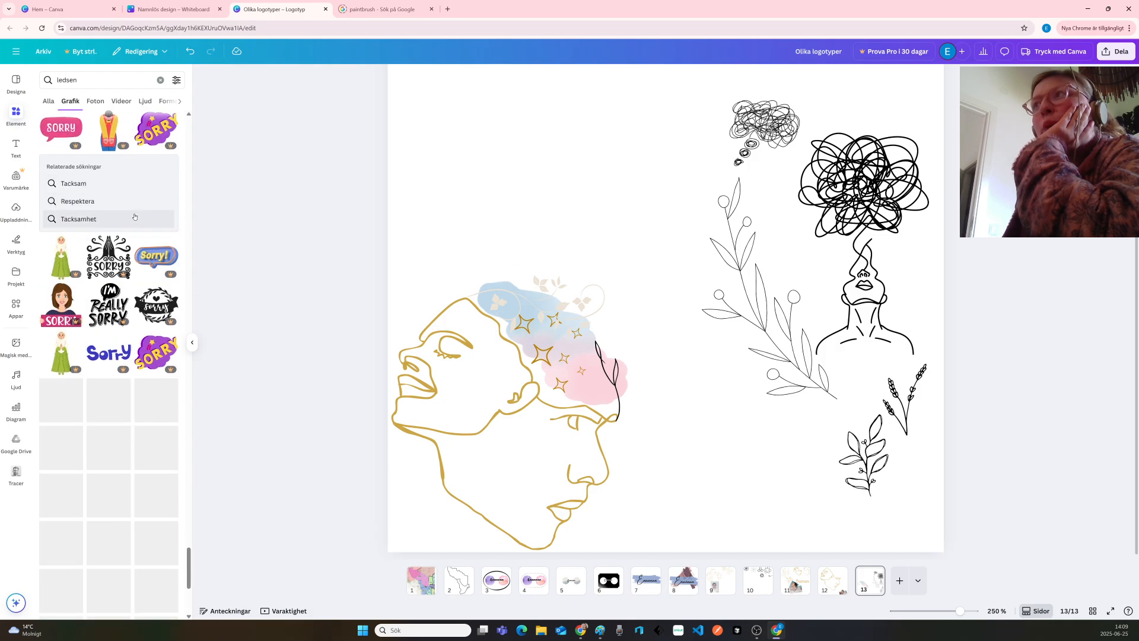
{"action": "scroll", "coordinate": [135, 216], "scroll_direction": "down", "scroll_amount": 5}
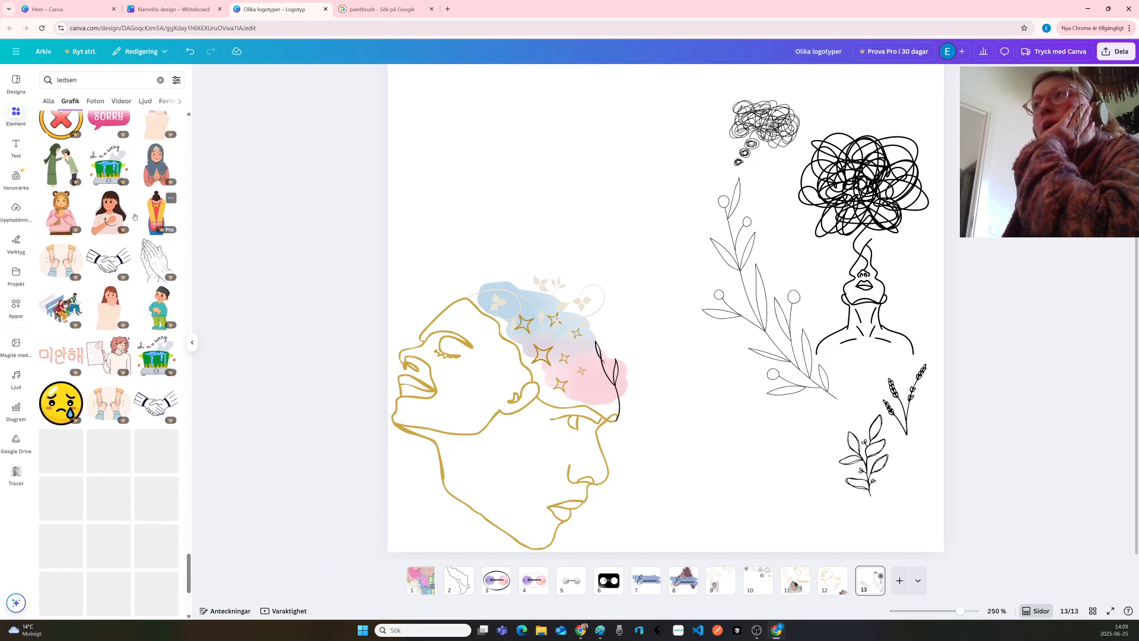
{"action": "scroll", "coordinate": [135, 216], "scroll_direction": "down", "scroll_amount": 4}
{"action": "scroll", "coordinate": [135, 217], "scroll_direction": "down", "scroll_amount": 6}
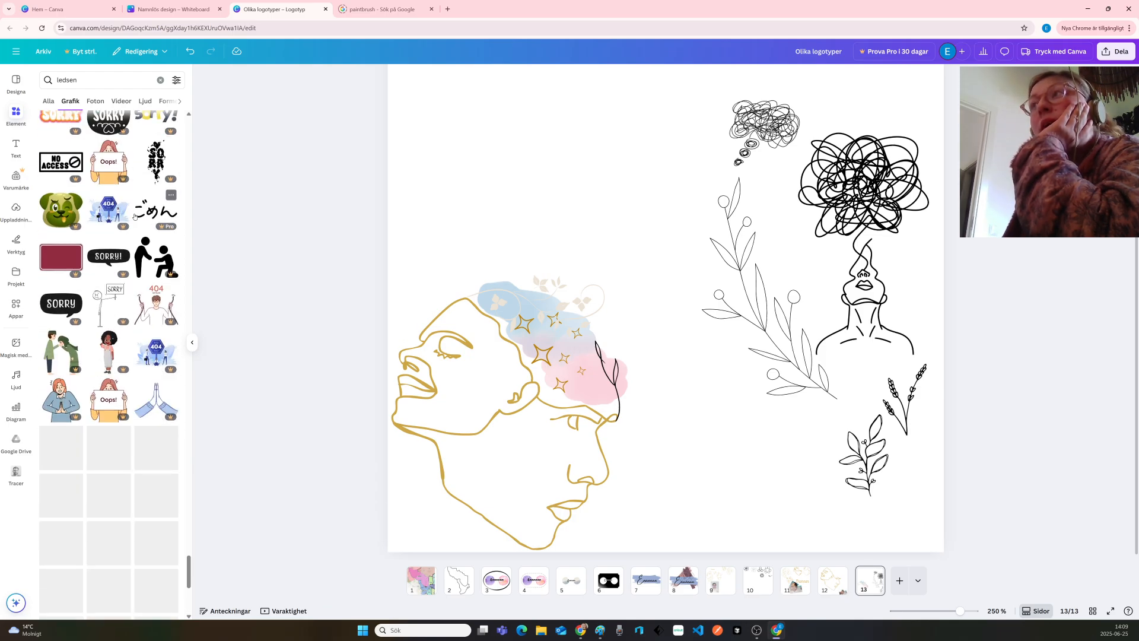
{"action": "scroll", "coordinate": [134, 217], "scroll_direction": "down", "scroll_amount": 6}
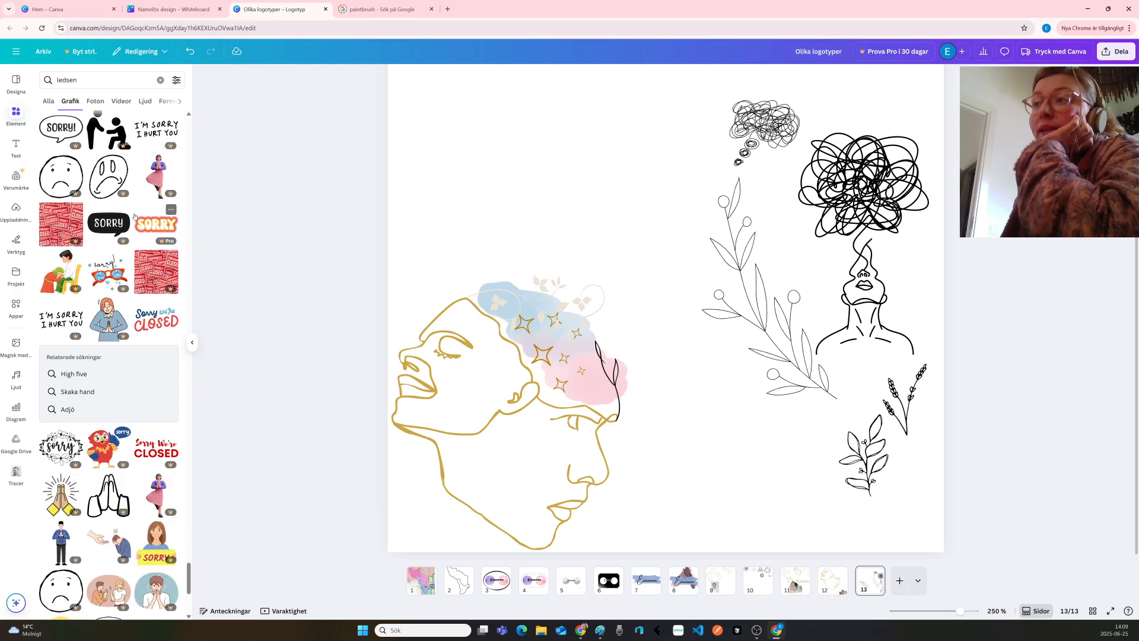
{"action": "scroll", "coordinate": [135, 216], "scroll_direction": "down", "scroll_amount": 4}
{"action": "scroll", "coordinate": [135, 217], "scroll_direction": "down", "scroll_amount": 6}
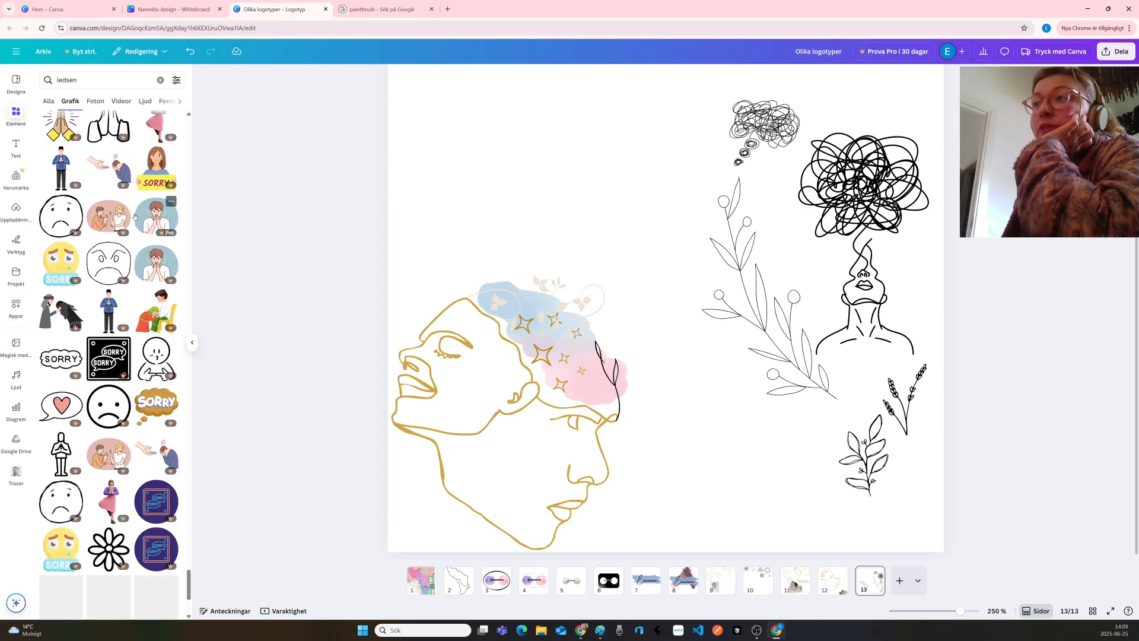
{"action": "scroll", "coordinate": [135, 217], "scroll_direction": "down", "scroll_amount": 7}
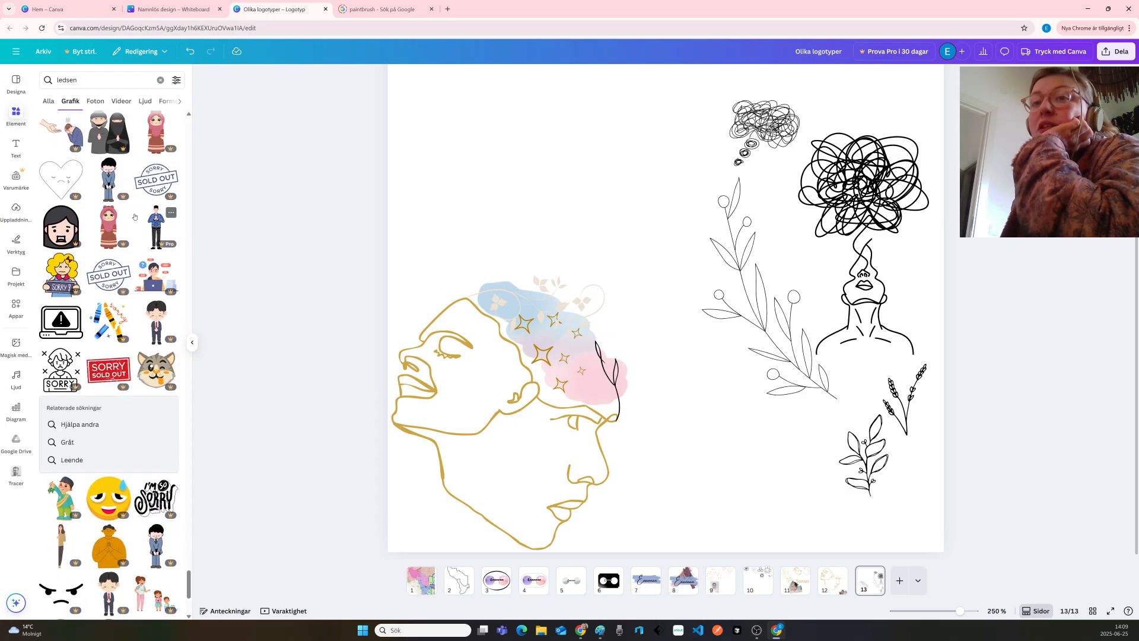
{"action": "scroll", "coordinate": [135, 217], "scroll_direction": "down", "scroll_amount": 8}
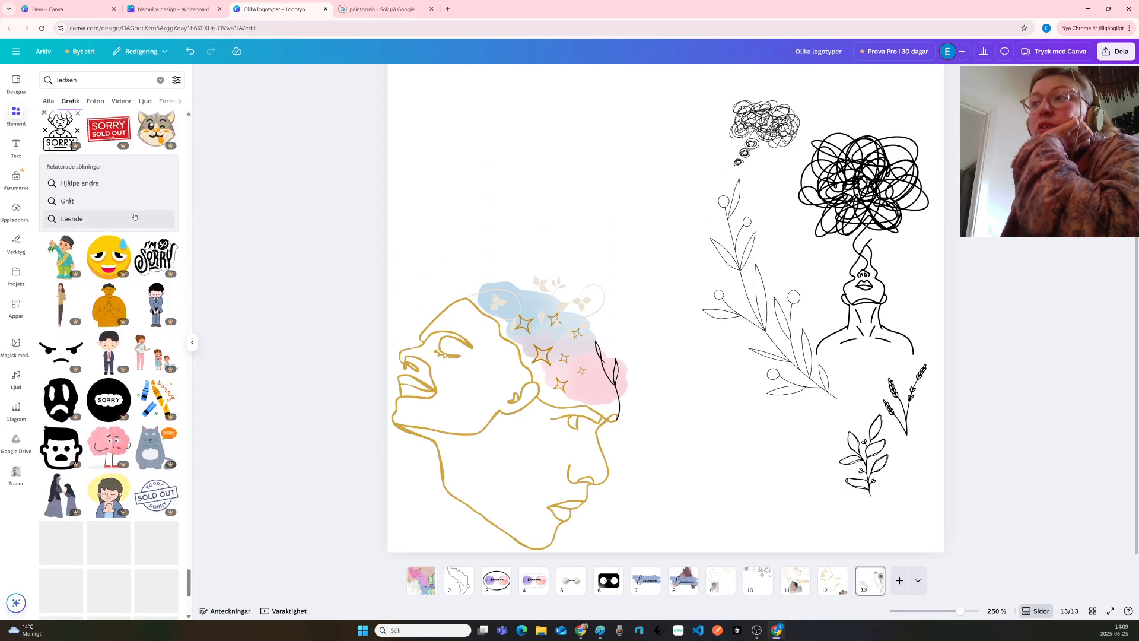
{"action": "scroll", "coordinate": [134, 217], "scroll_direction": "down", "scroll_amount": 3}
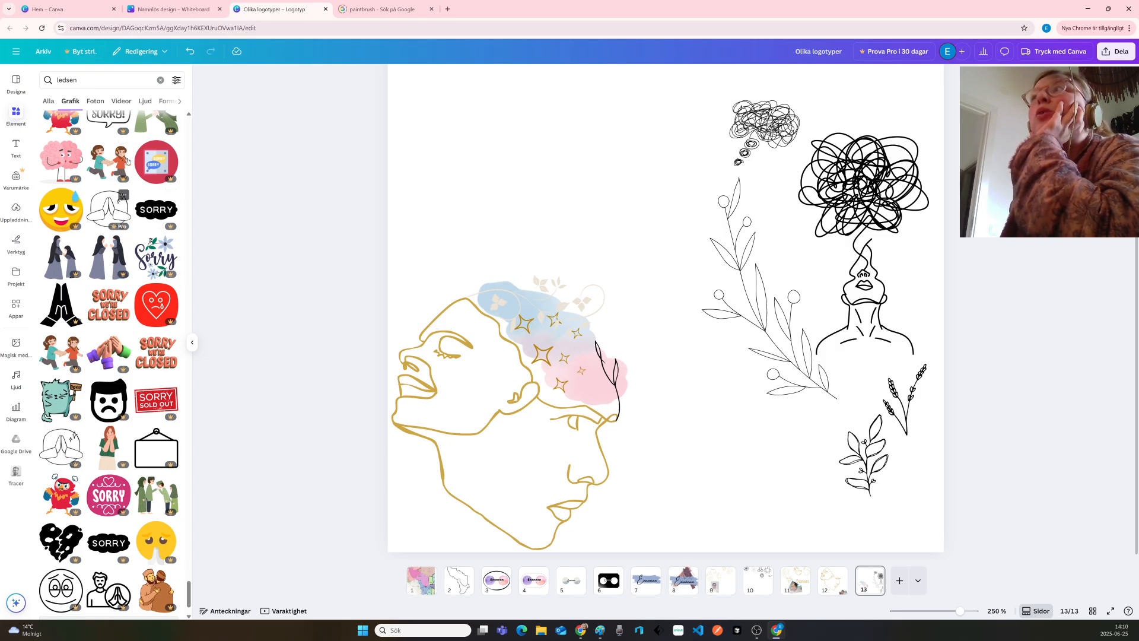
Replace the element search with "arg" and show all matching graphics
{"action": "left_click", "coordinate": [161, 80]}
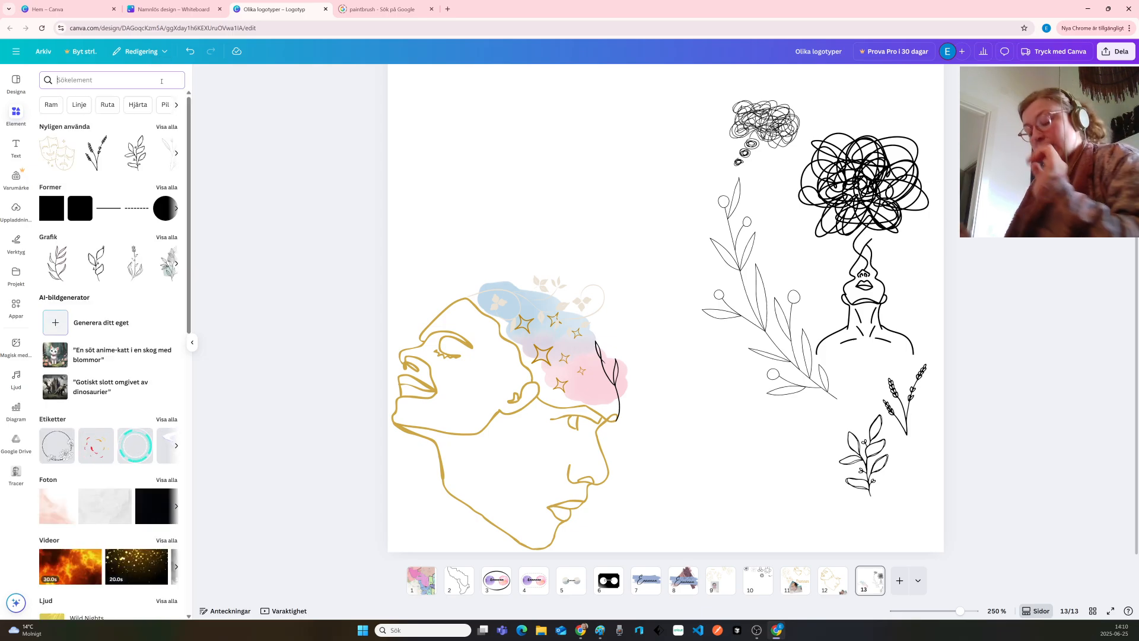
{"action": "type", "text": "arg"}
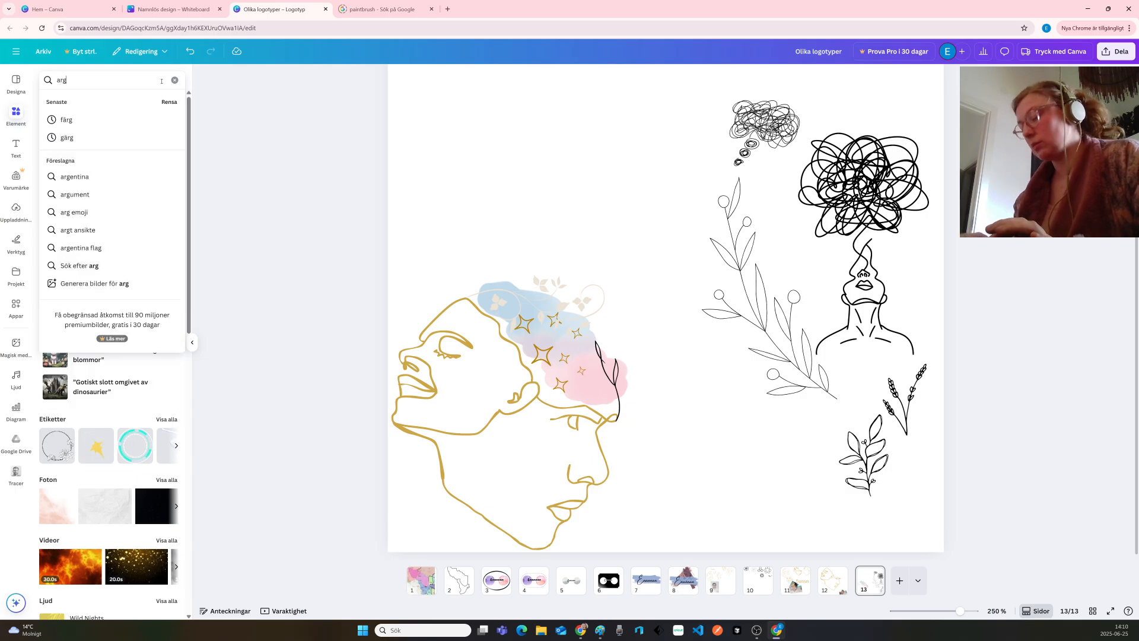
{"action": "key", "text": "Return"}
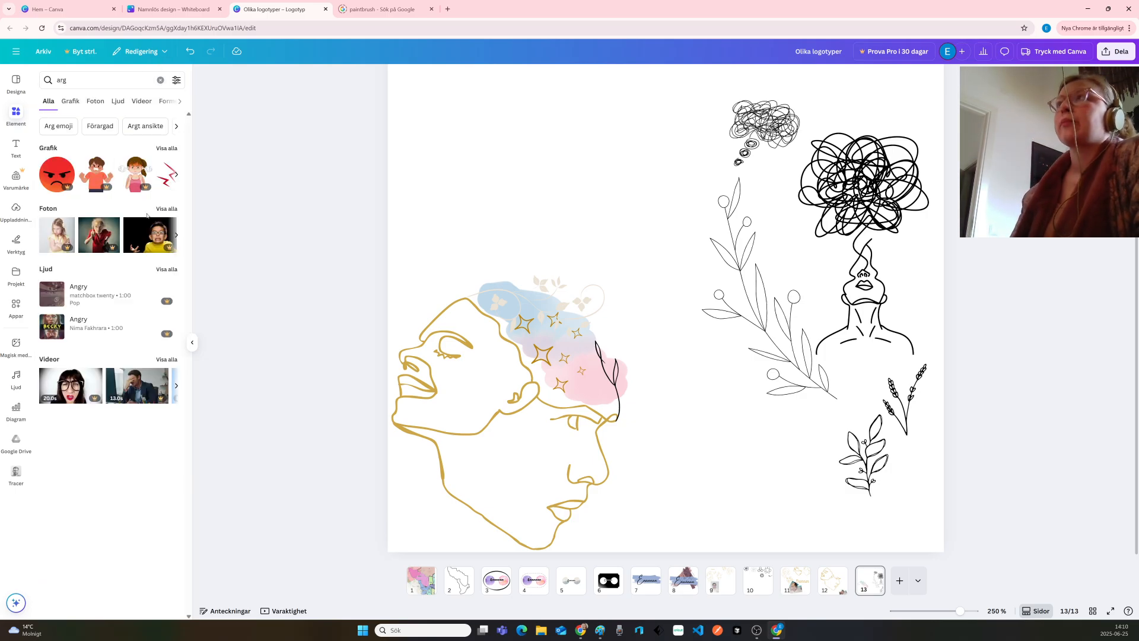
{"action": "left_click", "coordinate": [168, 148]}
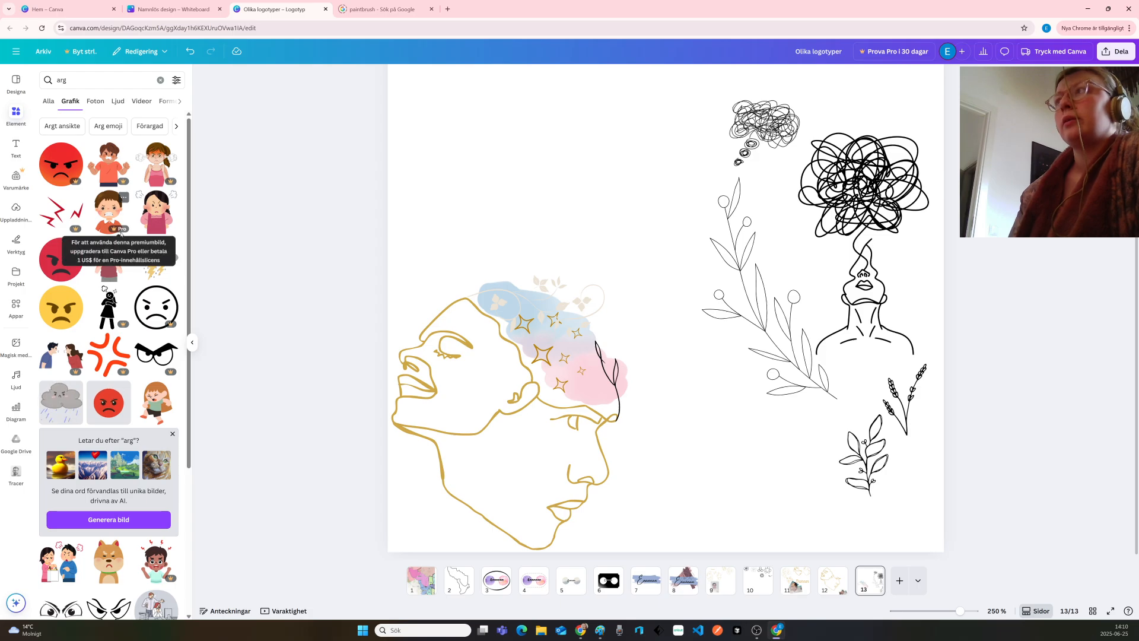
Look through the graphics found for "arg" for an anger symbol that suits the line-art logo design
{"action": "scroll", "coordinate": [122, 234], "scroll_direction": "down", "scroll_amount": 5}
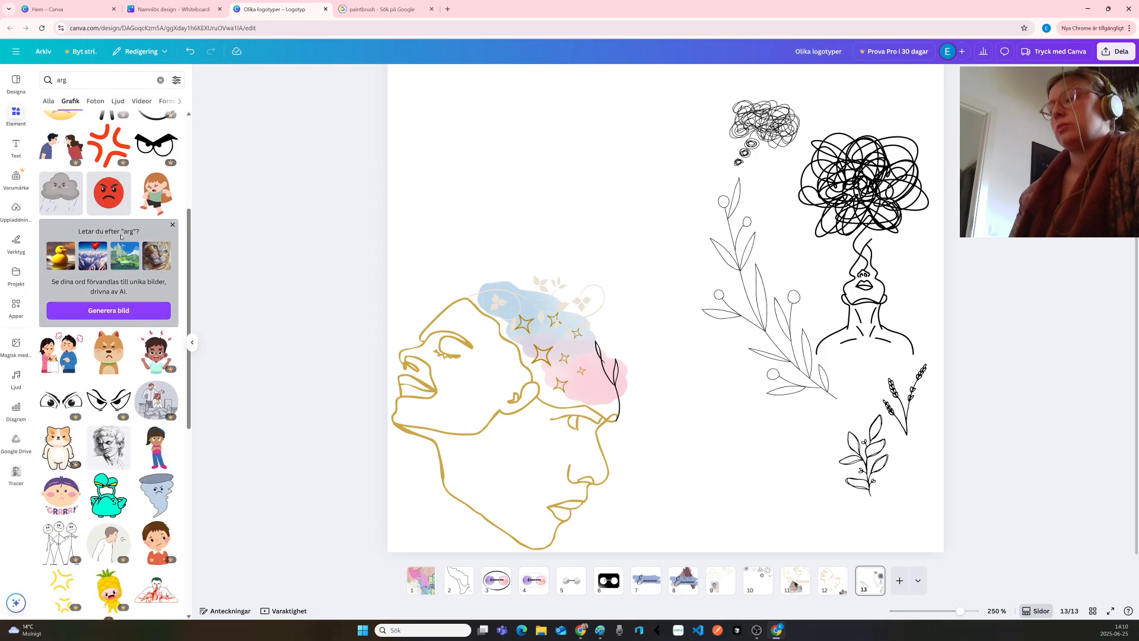
{"action": "scroll", "coordinate": [118, 233], "scroll_direction": "down", "scroll_amount": 7}
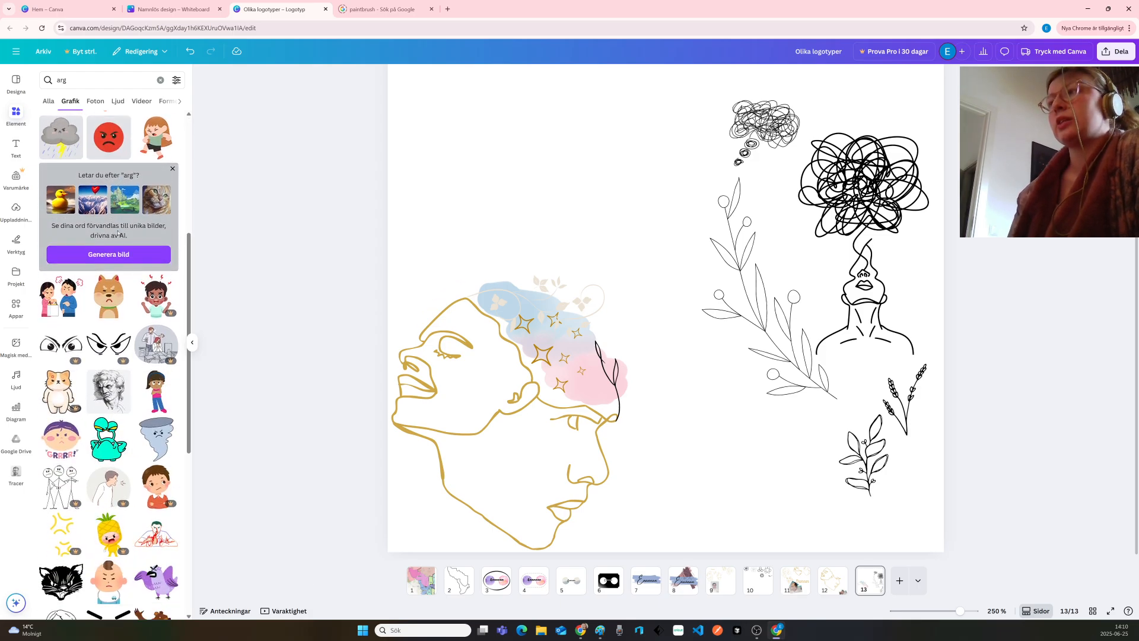
{"action": "scroll", "coordinate": [115, 223], "scroll_direction": "down", "scroll_amount": 6}
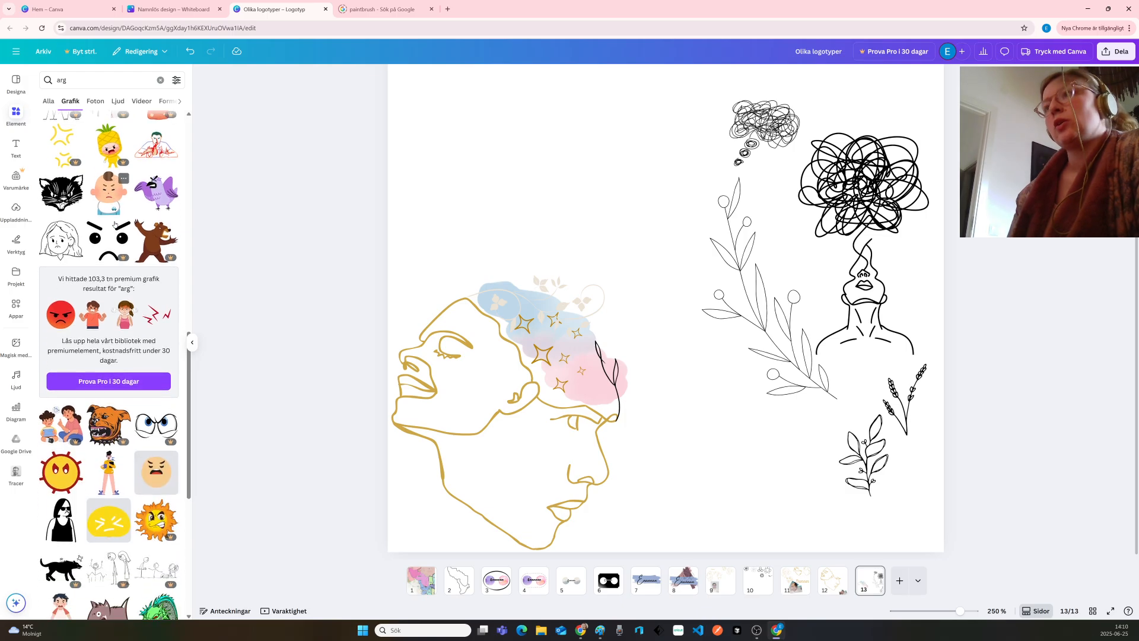
{"action": "scroll", "coordinate": [115, 224], "scroll_direction": "down", "scroll_amount": 1}
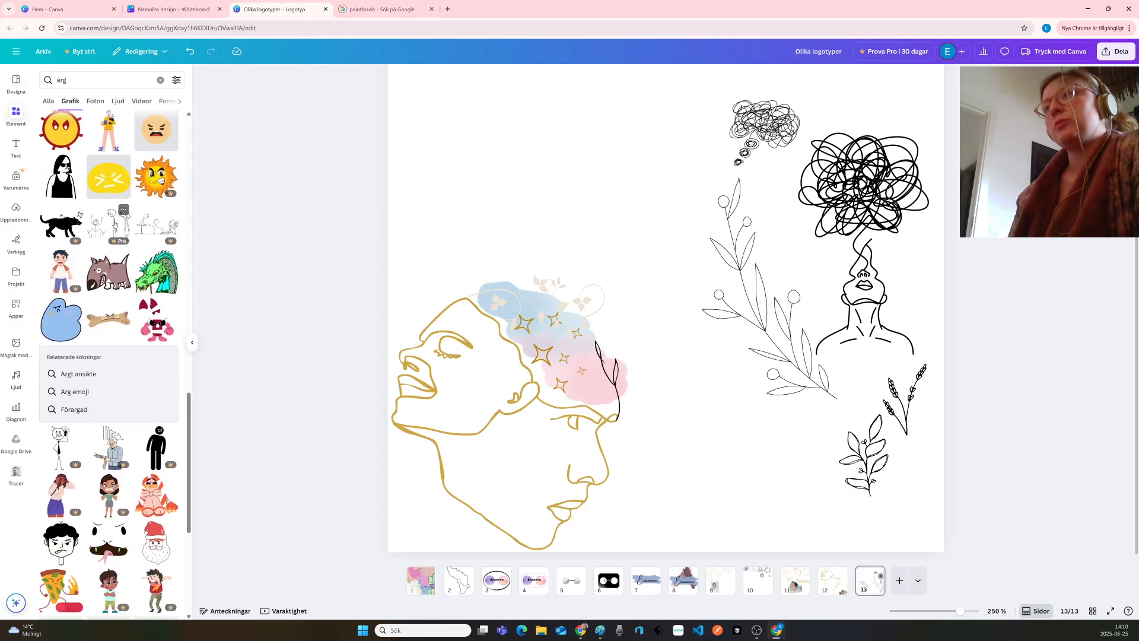
{"action": "scroll", "coordinate": [115, 224], "scroll_direction": "down", "scroll_amount": 6}
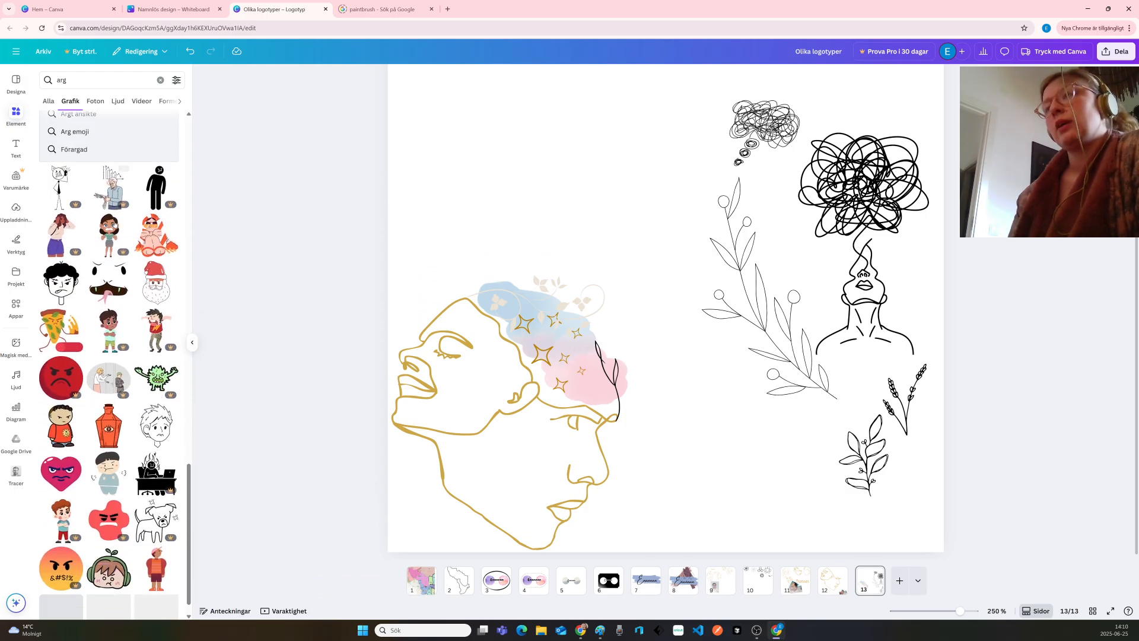
{"action": "scroll", "coordinate": [114, 220], "scroll_direction": "down", "scroll_amount": 6}
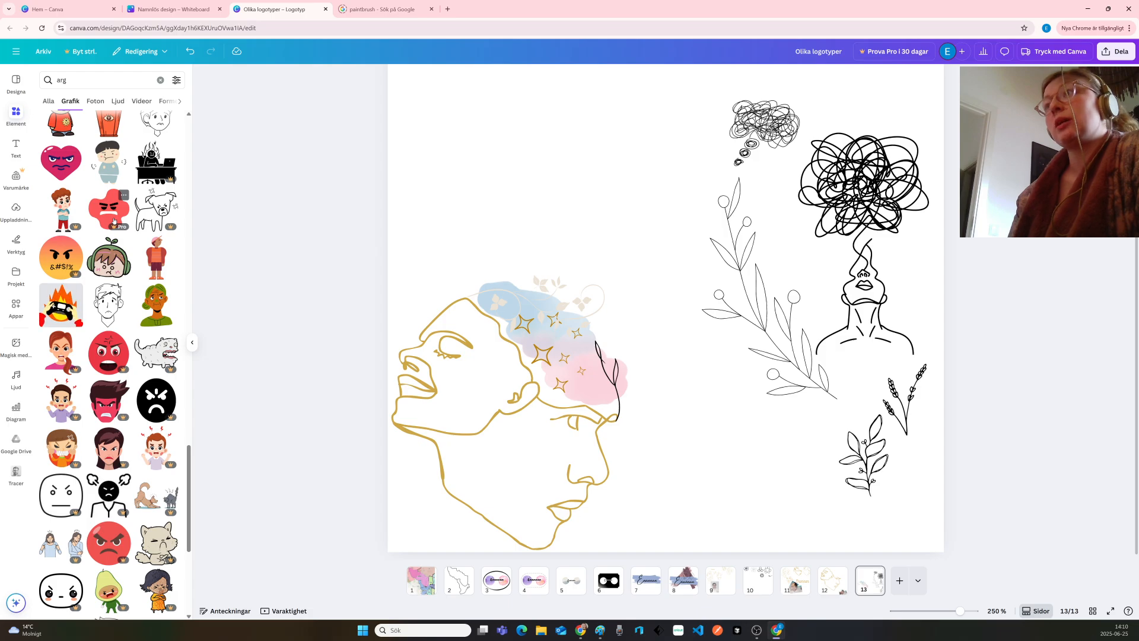
{"action": "scroll", "coordinate": [113, 220], "scroll_direction": "down", "scroll_amount": 8}
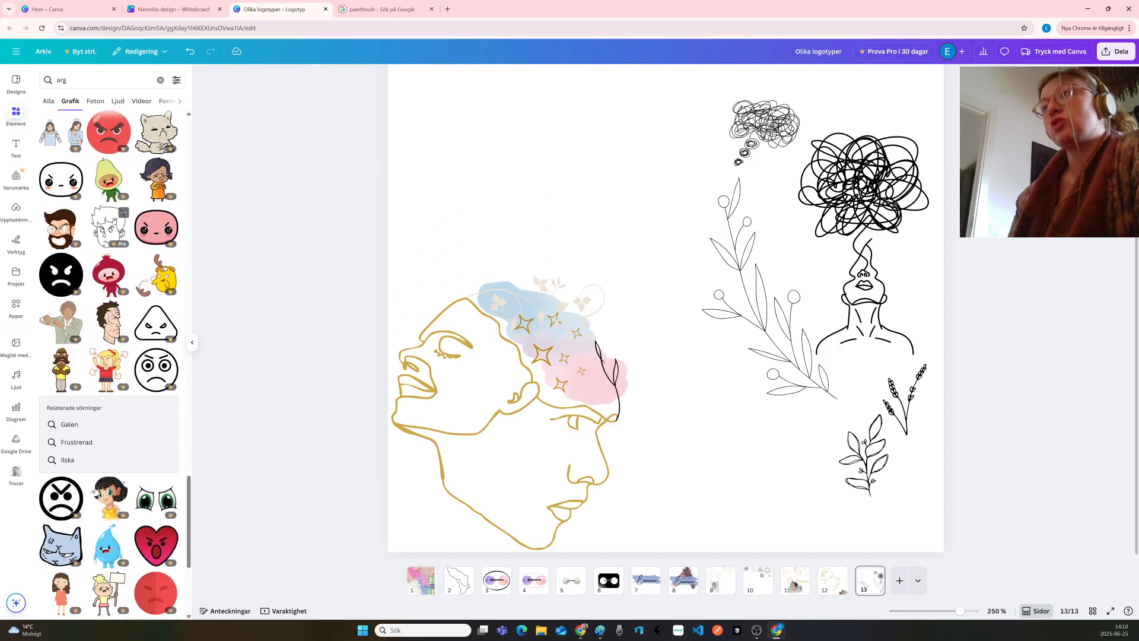
{"action": "scroll", "coordinate": [114, 221], "scroll_direction": "down", "scroll_amount": 4}
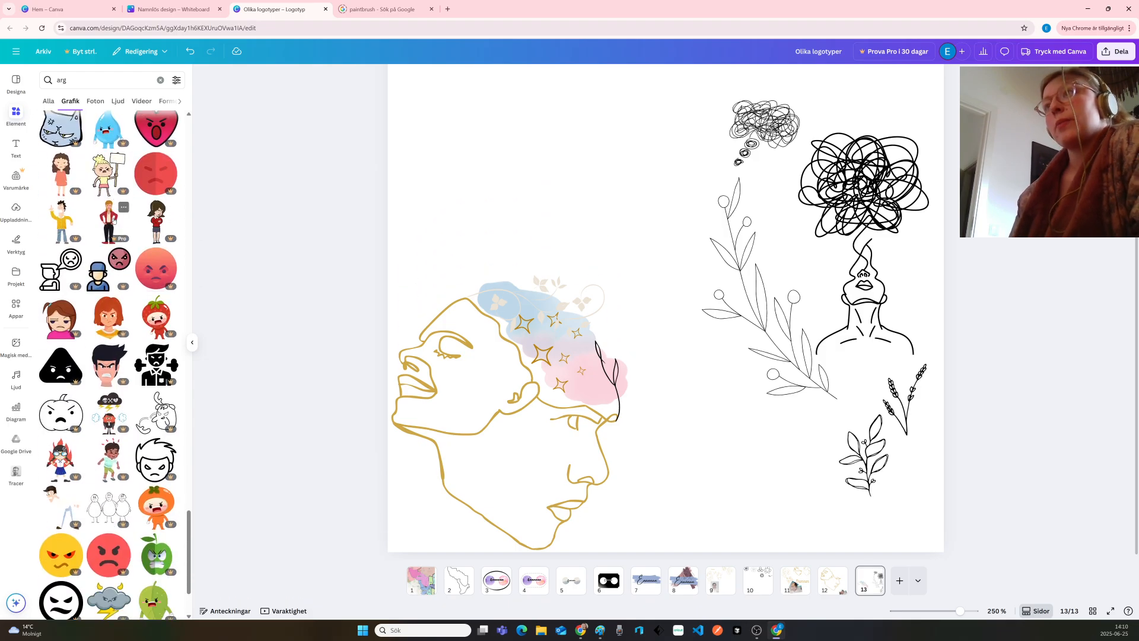
{"action": "scroll", "coordinate": [113, 221], "scroll_direction": "down", "scroll_amount": 5}
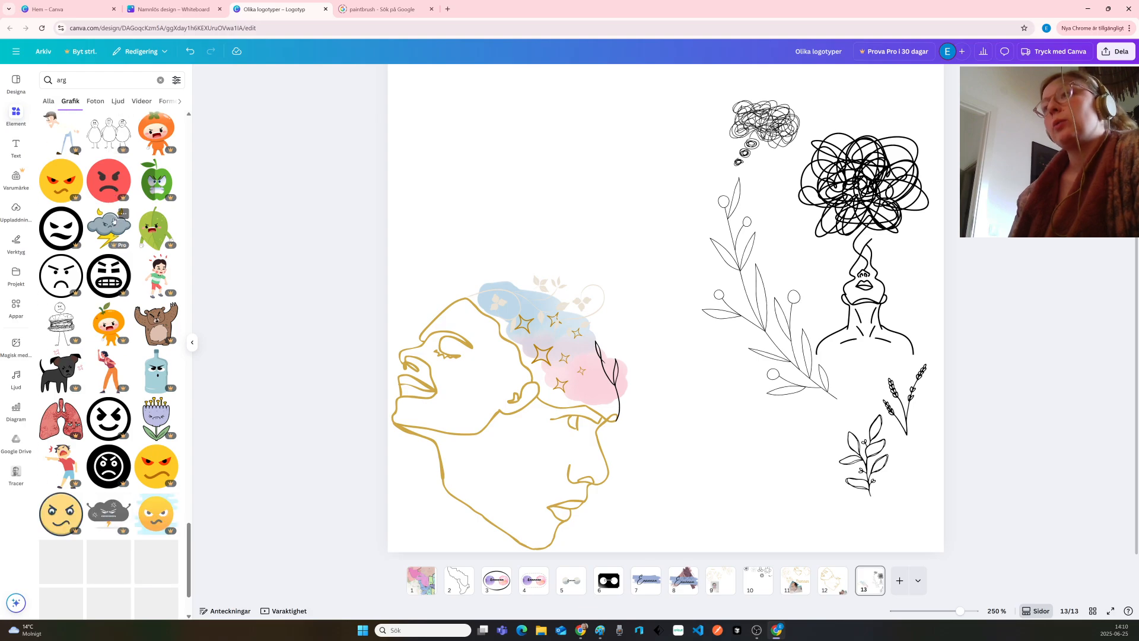
{"action": "scroll", "coordinate": [114, 221], "scroll_direction": "down", "scroll_amount": 4}
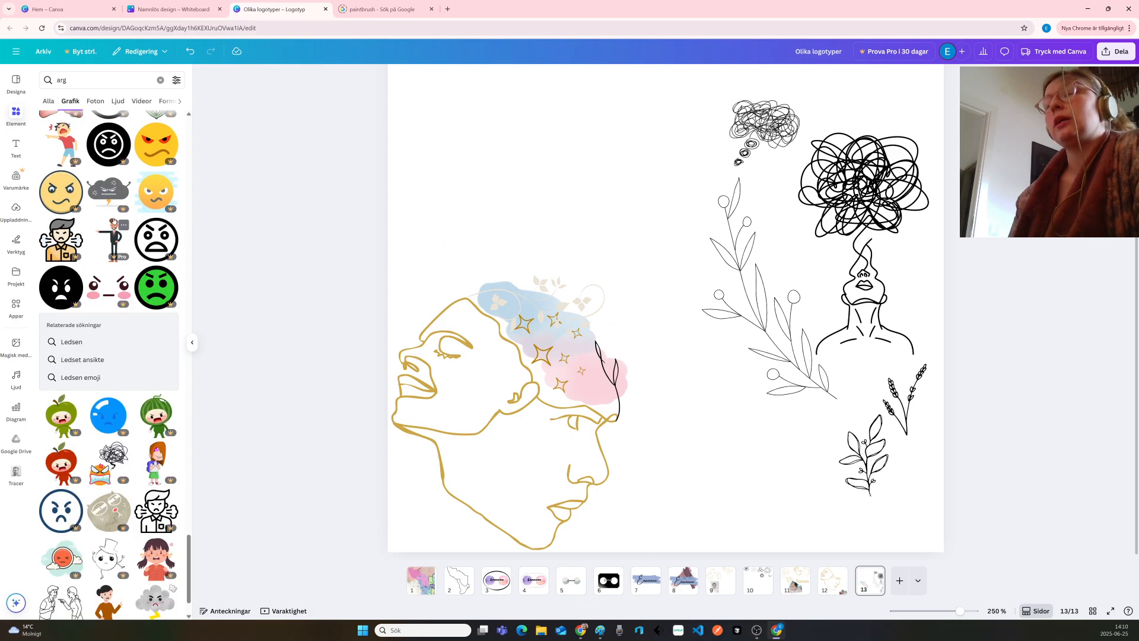
{"action": "scroll", "coordinate": [113, 220], "scroll_direction": "down", "scroll_amount": 6}
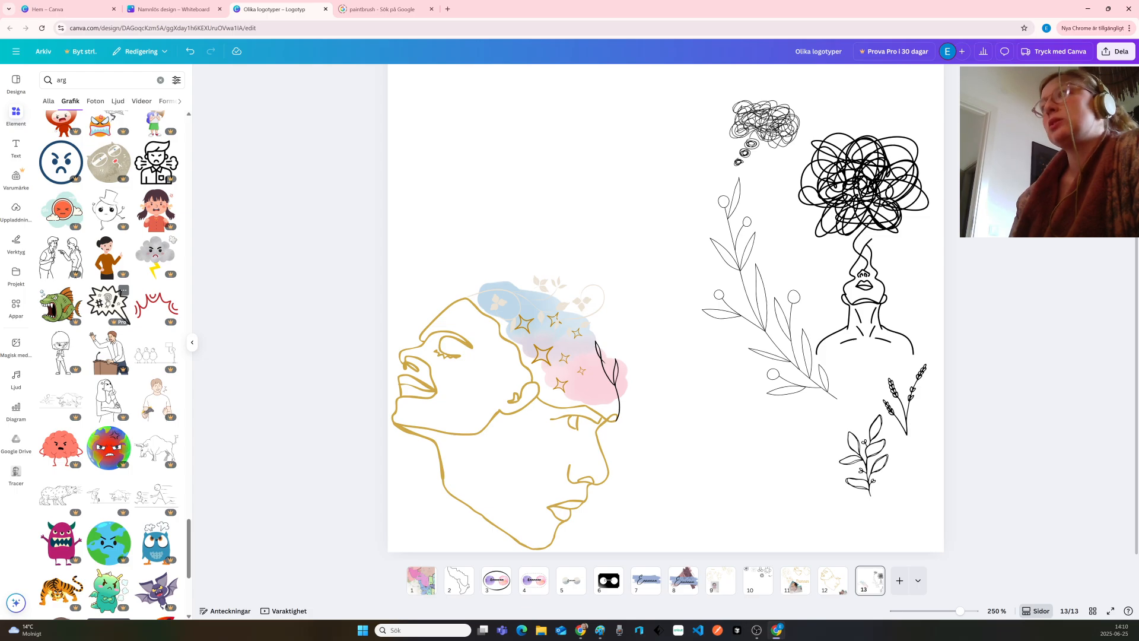
Add the spiky black-and-white speech bubble with swearing symbols, shrink it and place it beside the scribbled thought cloud
{"action": "left_click", "coordinate": [107, 301]}
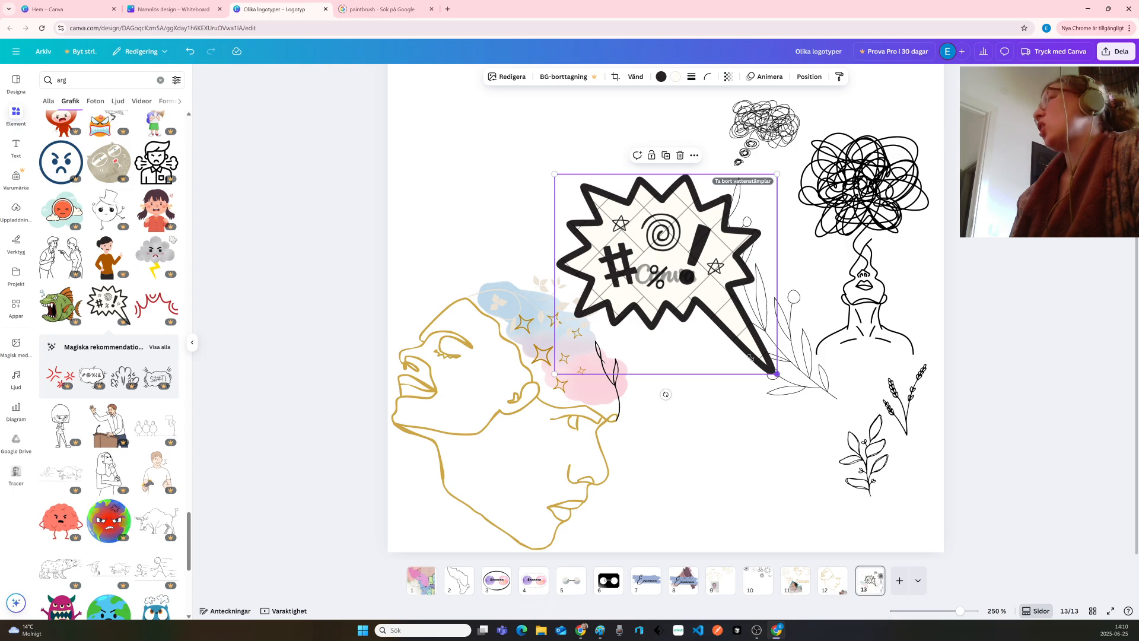
{"action": "left_click_drag", "start_coordinate": [750, 358], "coordinate": [617, 238]}
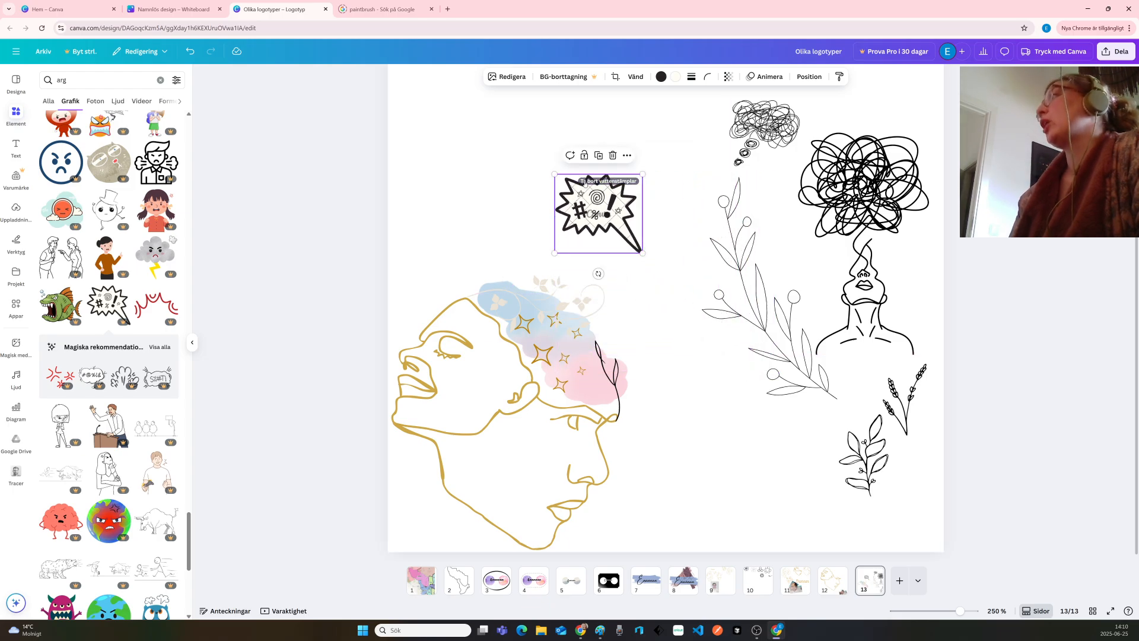
{"action": "left_click_drag", "start_coordinate": [595, 217], "coordinate": [679, 131]}
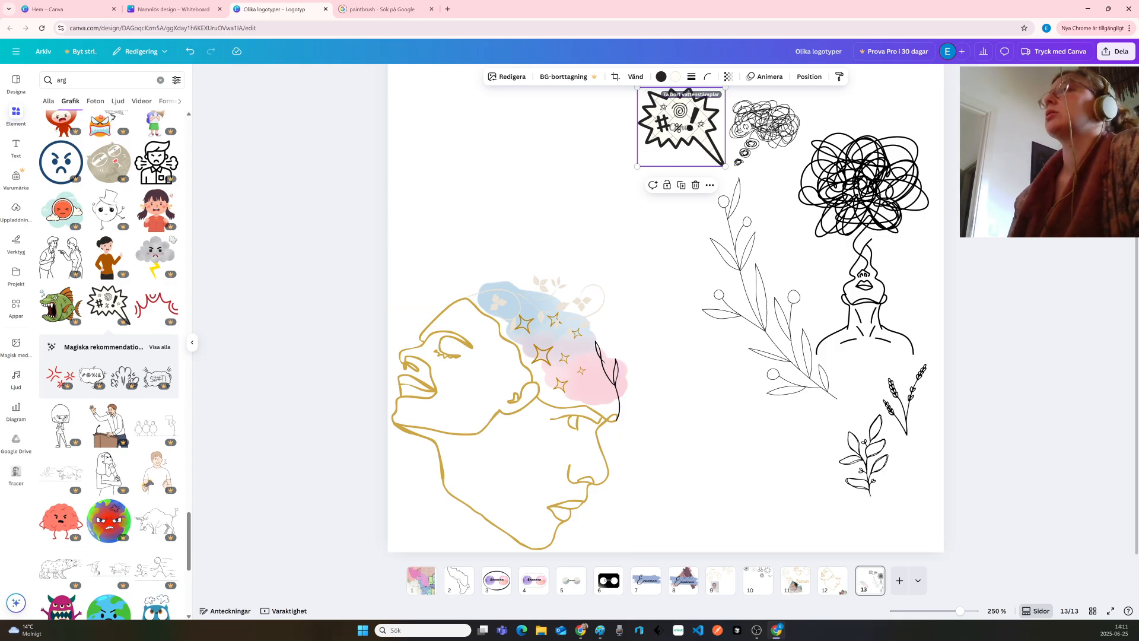
Examine further "arg" graphics for a simpler outlined alternative to the spiky speech bubble
{"action": "scroll", "coordinate": [112, 307], "scroll_direction": "down", "scroll_amount": 7}
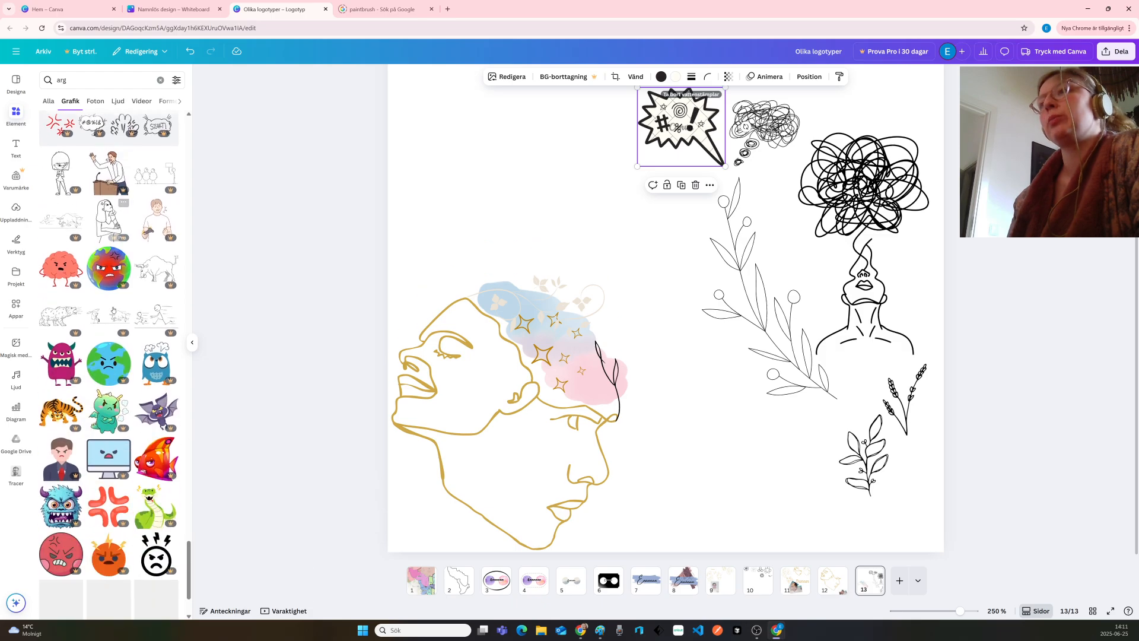
{"action": "scroll", "coordinate": [113, 309], "scroll_direction": "down", "scroll_amount": 10}
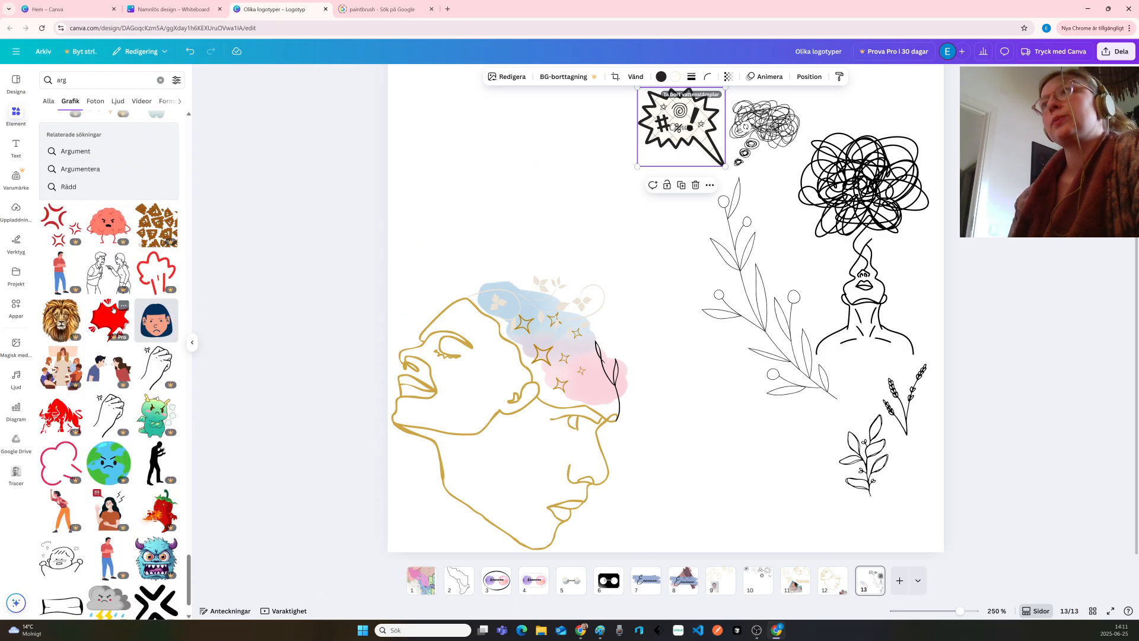
{"action": "scroll", "coordinate": [114, 308], "scroll_direction": "down", "scroll_amount": 3}
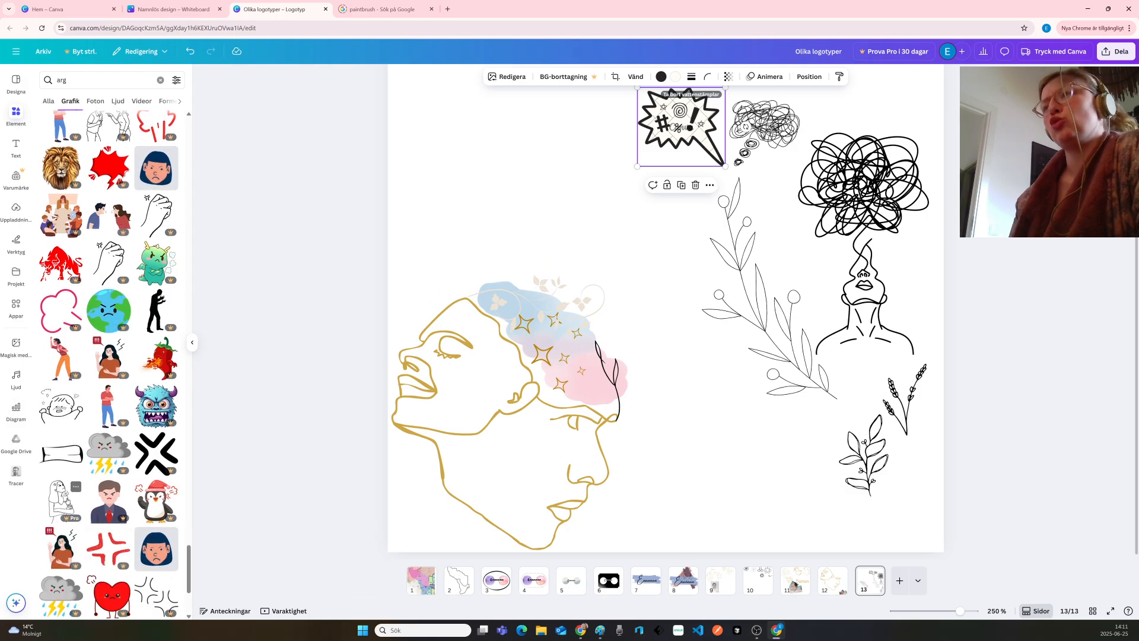
{"action": "scroll", "coordinate": [67, 273], "scroll_direction": "down", "scroll_amount": 4}
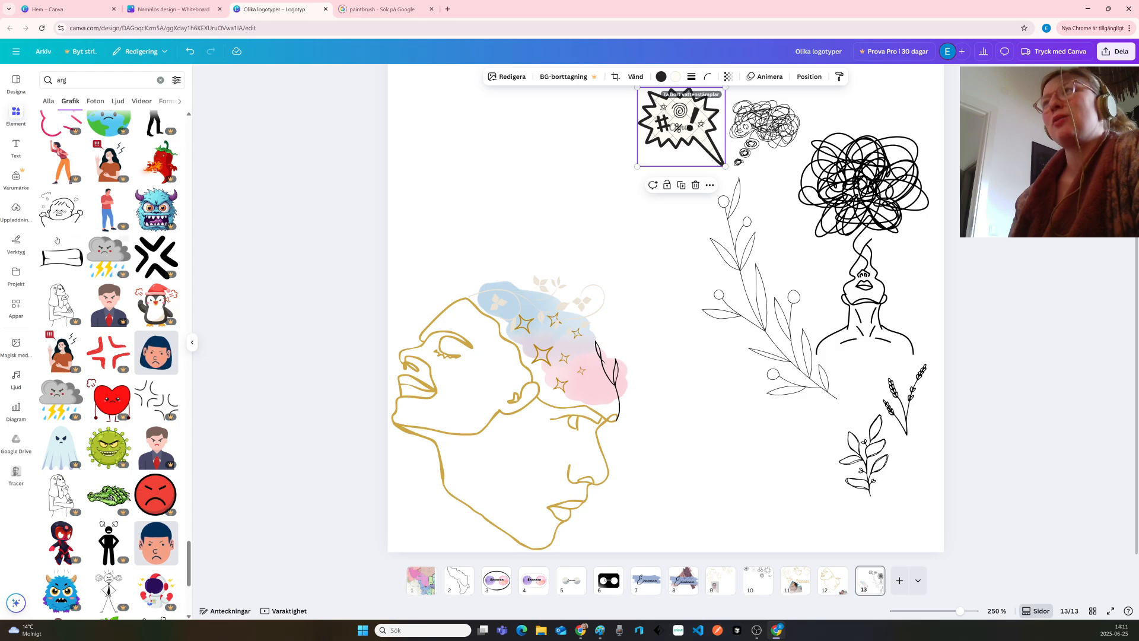
{"action": "scroll", "coordinate": [143, 443], "scroll_direction": "down", "scroll_amount": 5}
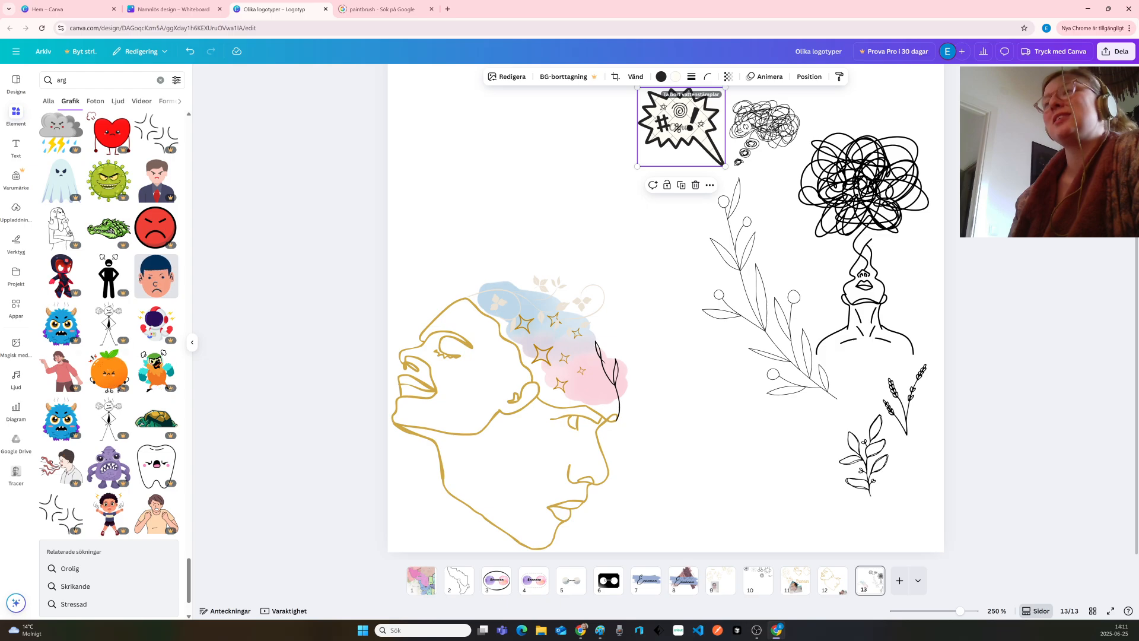
{"action": "scroll", "coordinate": [109, 368], "scroll_direction": "down", "scroll_amount": 6}
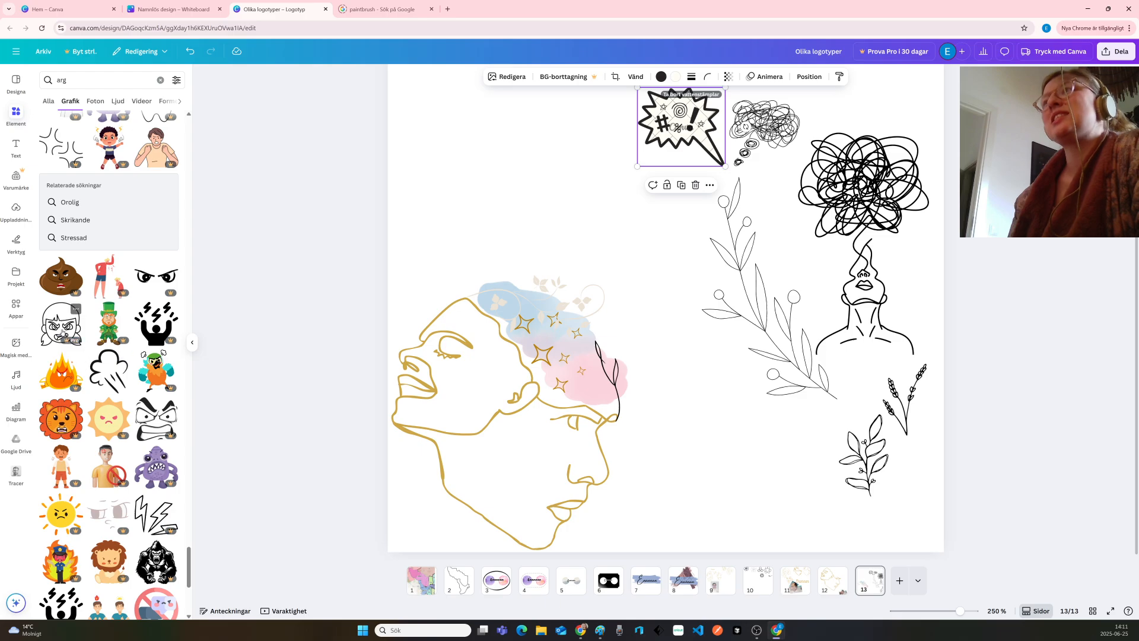
{"action": "scroll", "coordinate": [105, 443], "scroll_direction": "down", "scroll_amount": 4}
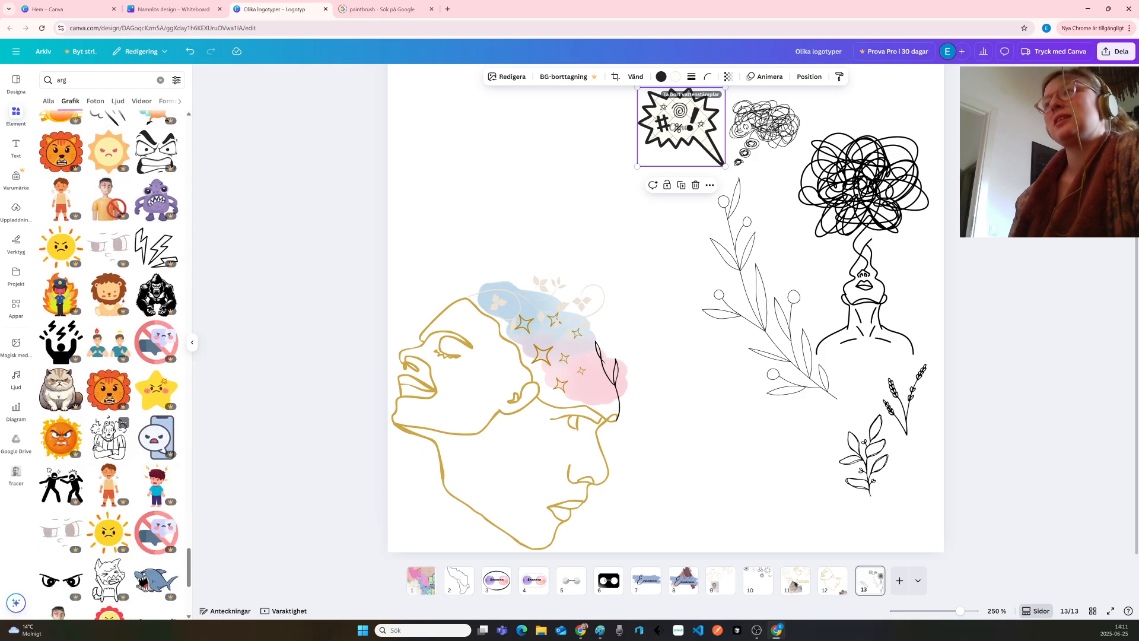
{"action": "scroll", "coordinate": [99, 423], "scroll_direction": "down", "scroll_amount": 5}
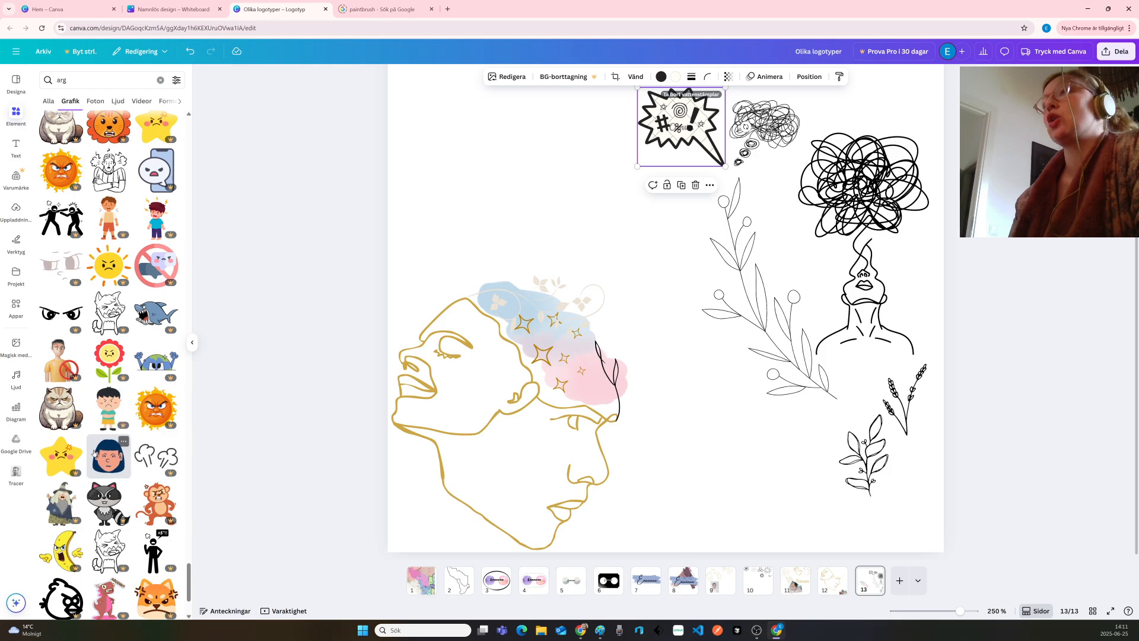
{"action": "scroll", "coordinate": [95, 439], "scroll_direction": "down", "scroll_amount": 7}
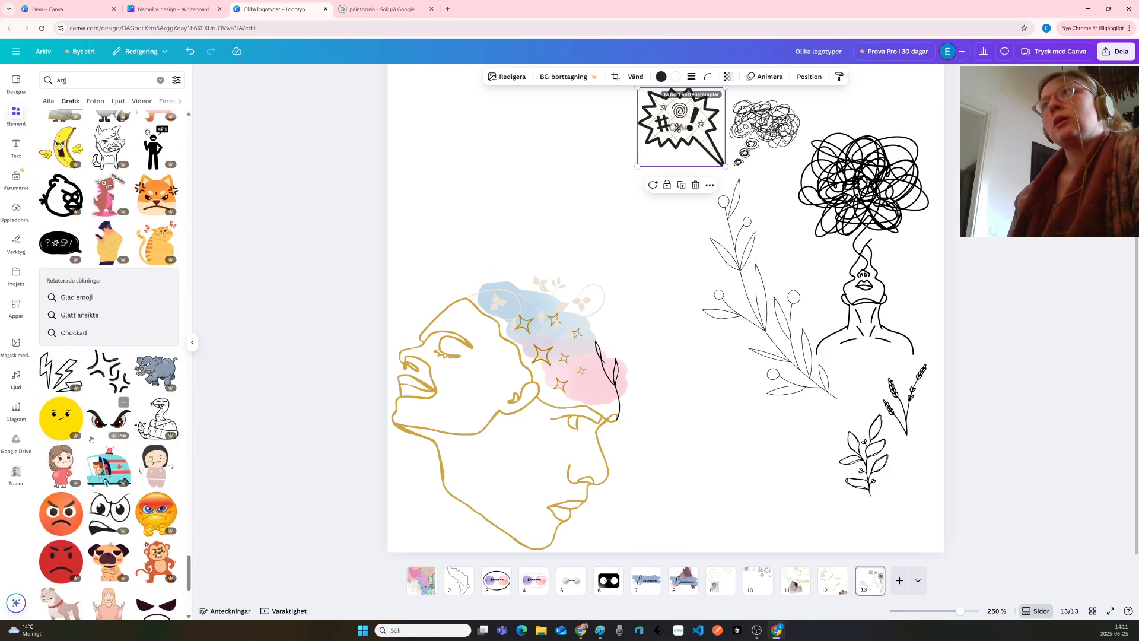
{"action": "scroll", "coordinate": [92, 431], "scroll_direction": "down", "scroll_amount": 6}
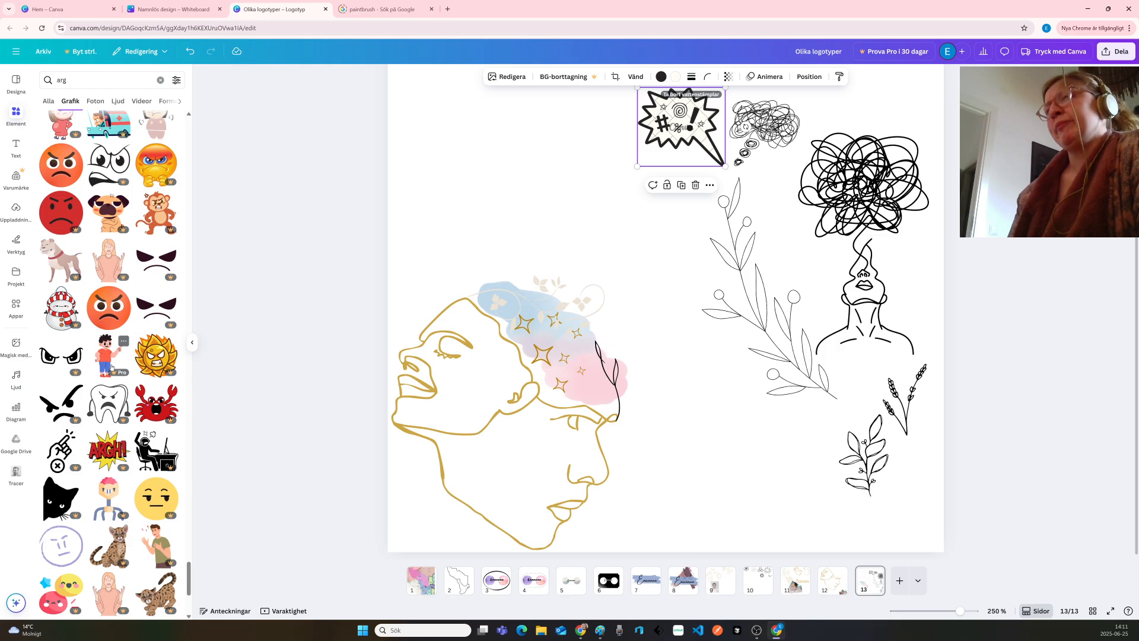
{"action": "scroll", "coordinate": [111, 367], "scroll_direction": "down", "scroll_amount": 4}
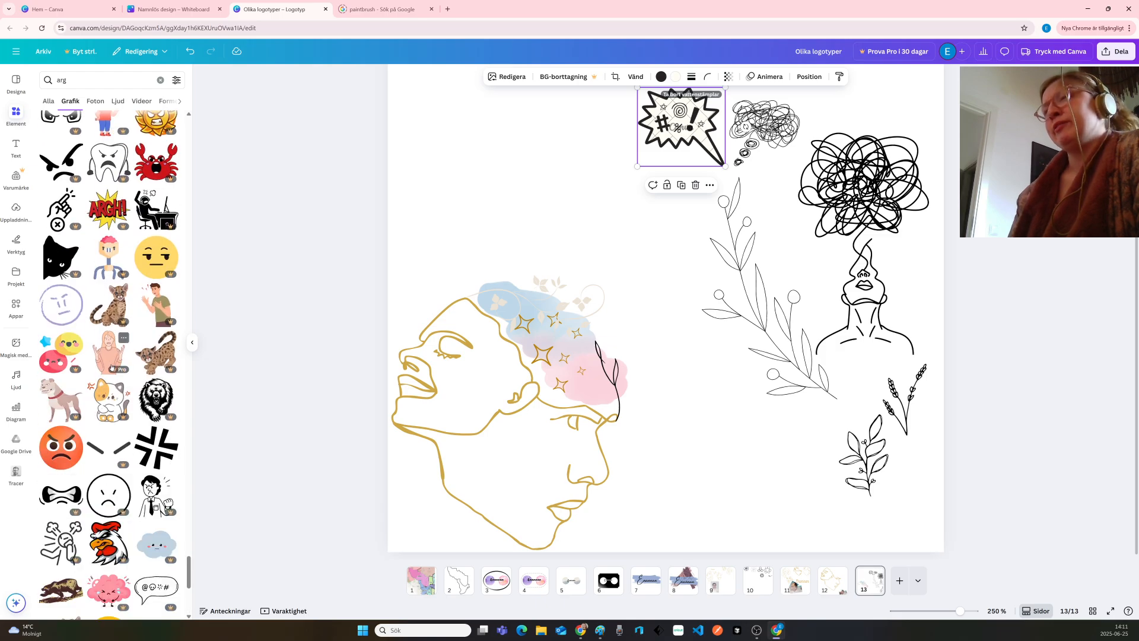
{"action": "scroll", "coordinate": [111, 368], "scroll_direction": "down", "scroll_amount": 1}
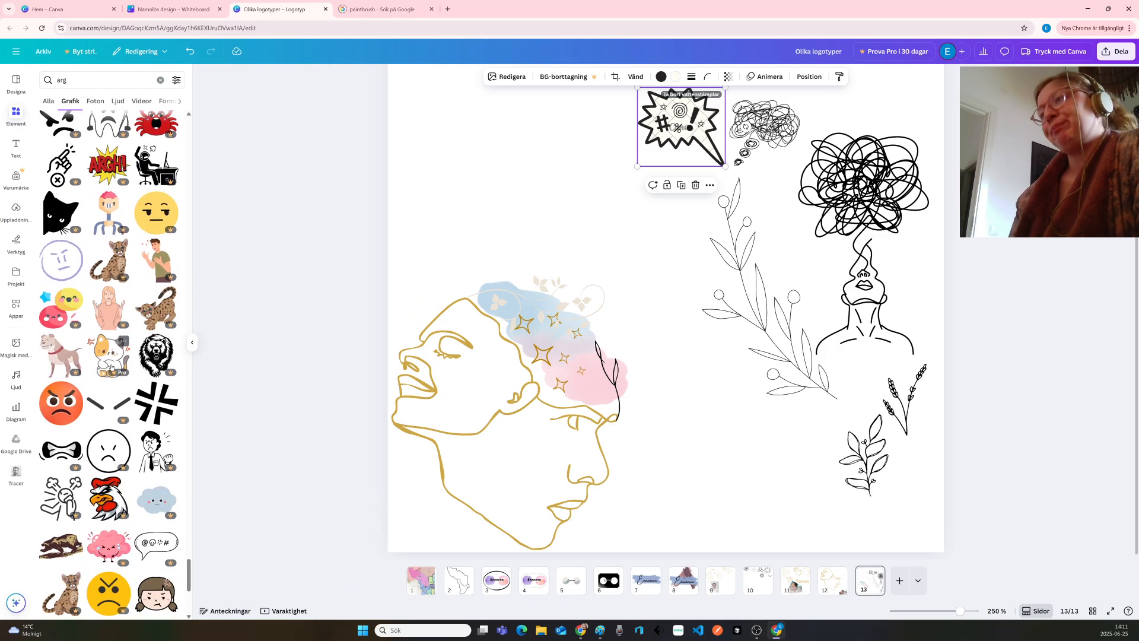
{"action": "scroll", "coordinate": [112, 367], "scroll_direction": "down", "scroll_amount": 6}
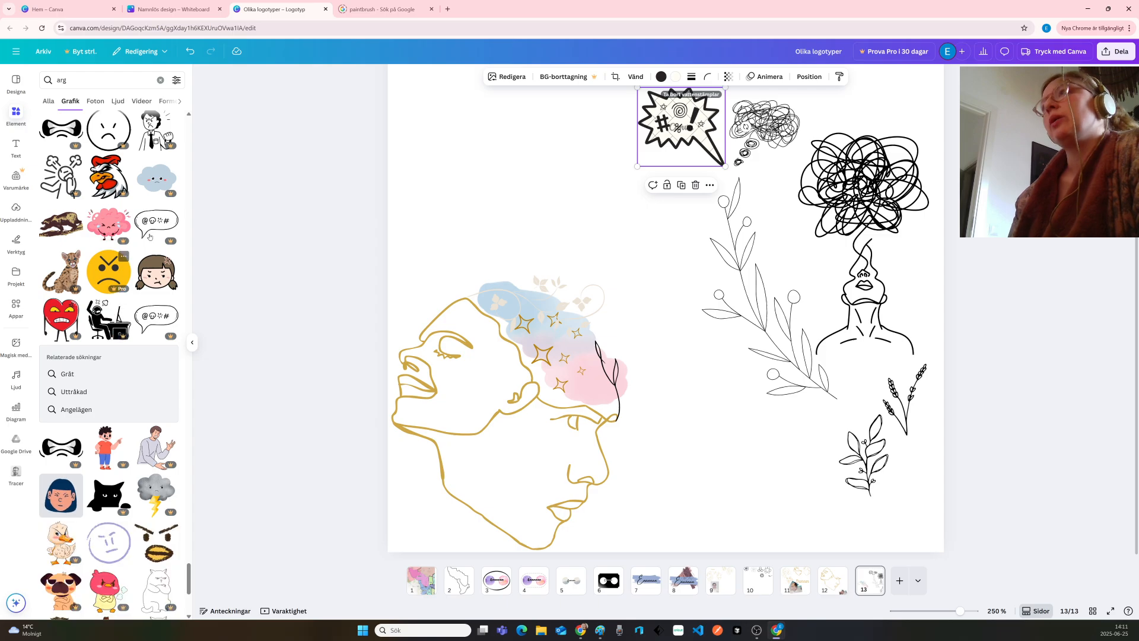
Replace the spiky speech bubble with the rounded outline bubble containing @, a skull and #, shrunk and placed beside the scribbled thought cloud
{"action": "left_click", "coordinate": [150, 234]}
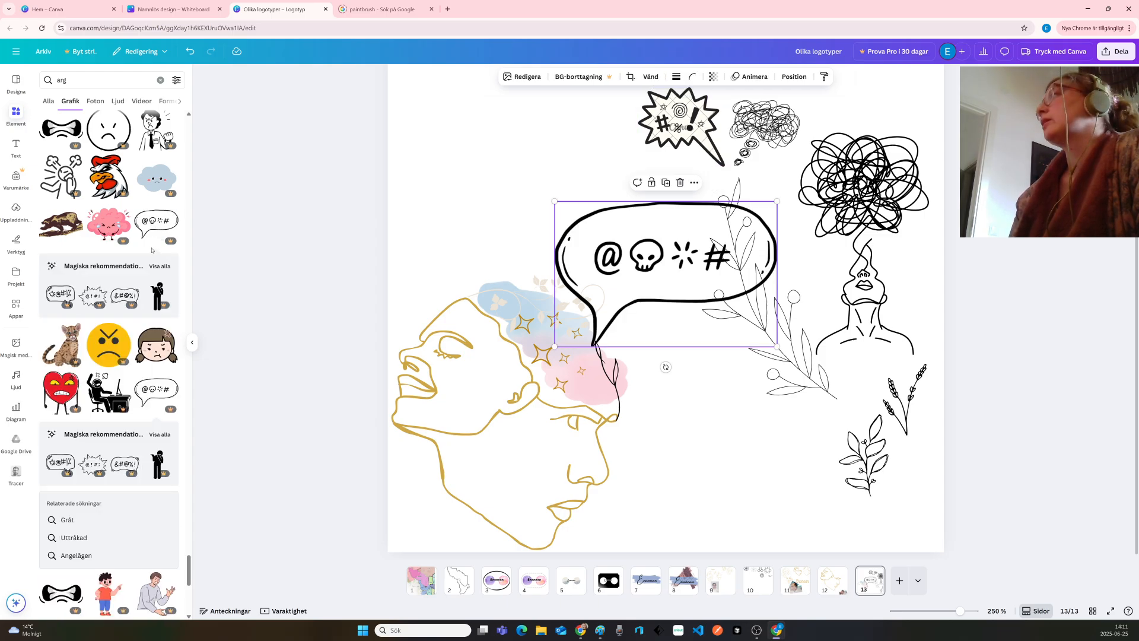
{"action": "left_click", "coordinate": [663, 128]}
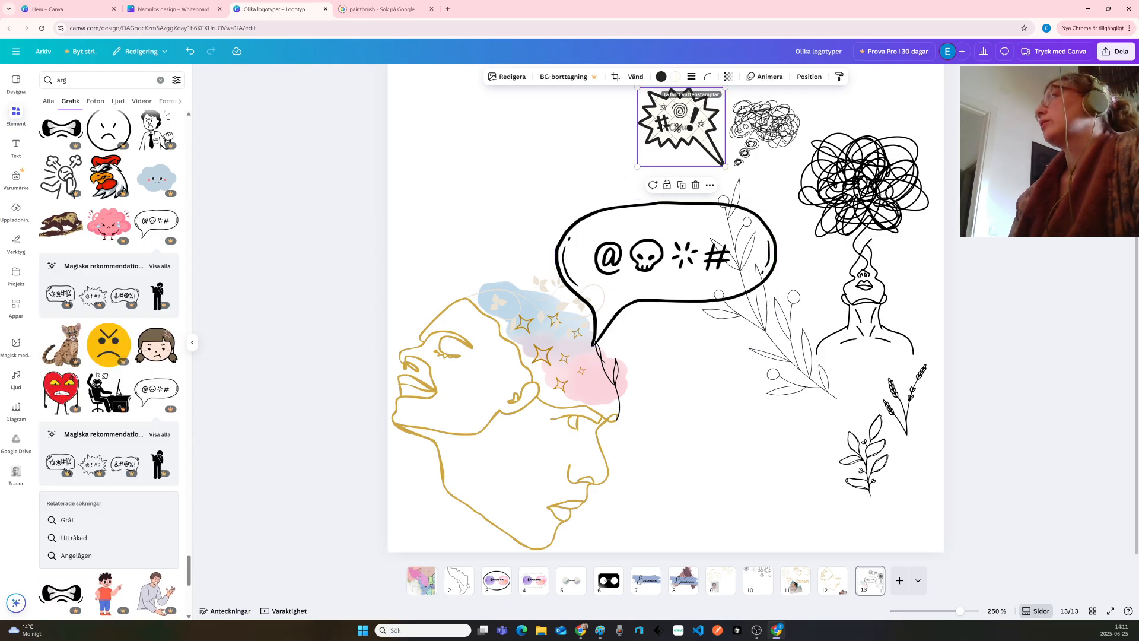
{"action": "key", "text": "Delete"}
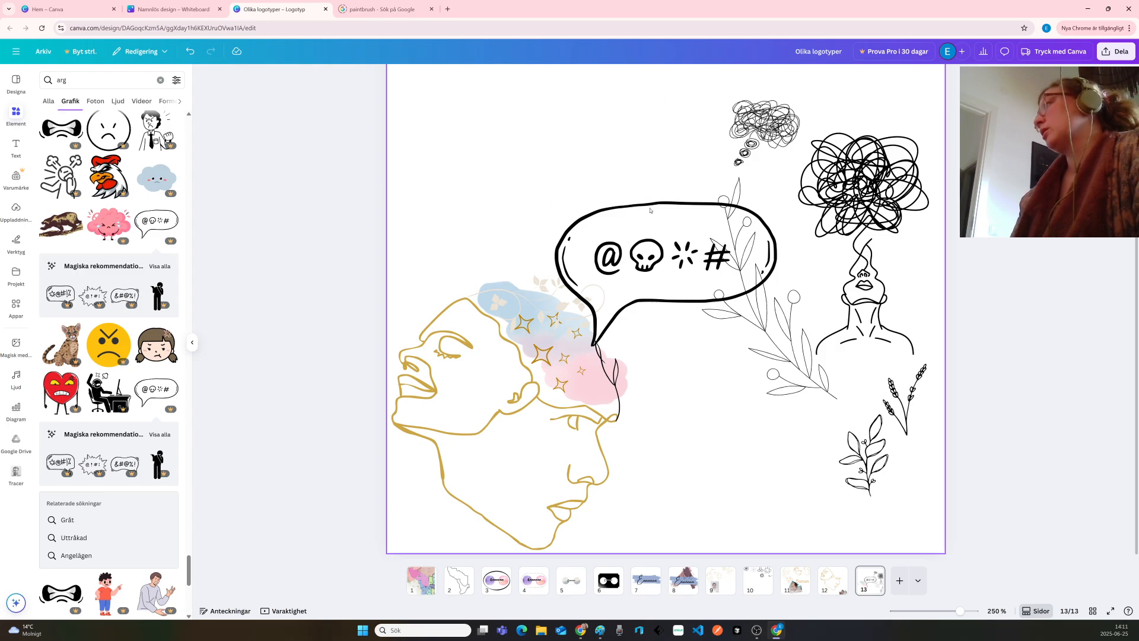
{"action": "left_click_drag", "start_coordinate": [650, 210], "coordinate": [623, 102]}
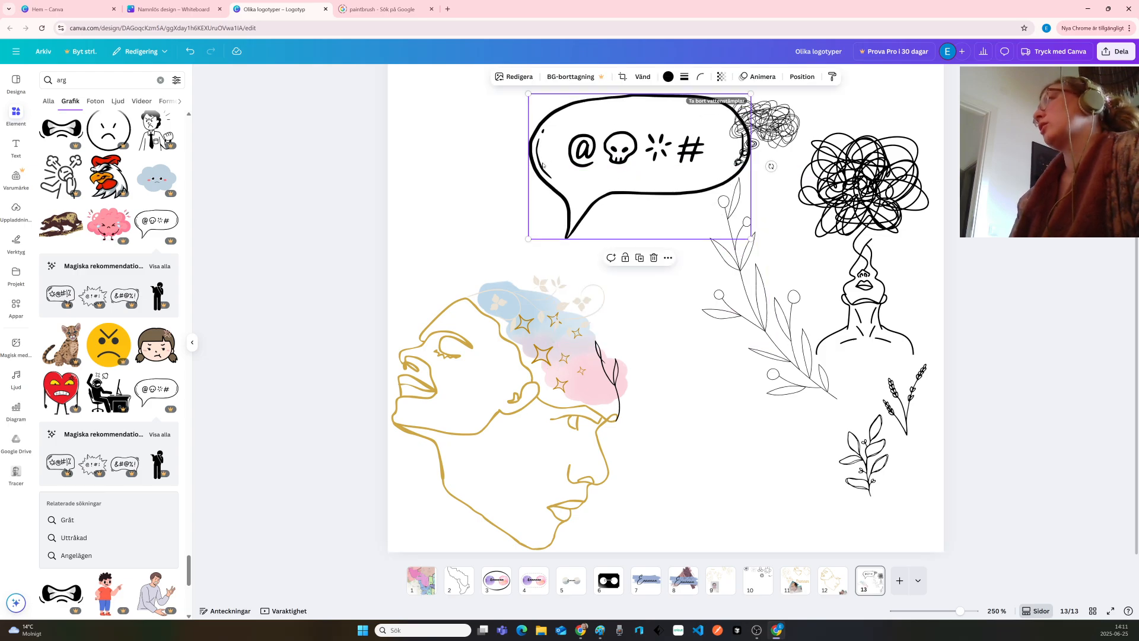
{"action": "left_click_drag", "start_coordinate": [544, 225], "coordinate": [636, 148]}
Replace the element search with "vass" and look through the first matching graphics
{"action": "left_click", "coordinate": [82, 80]}
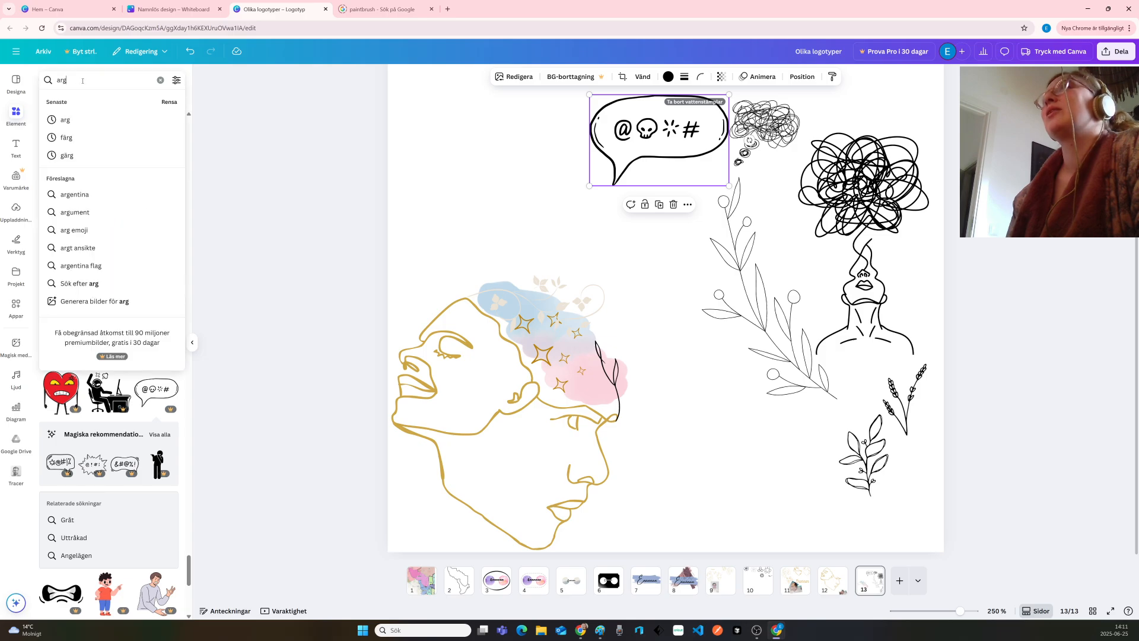
{"action": "type", "text": "vass"}
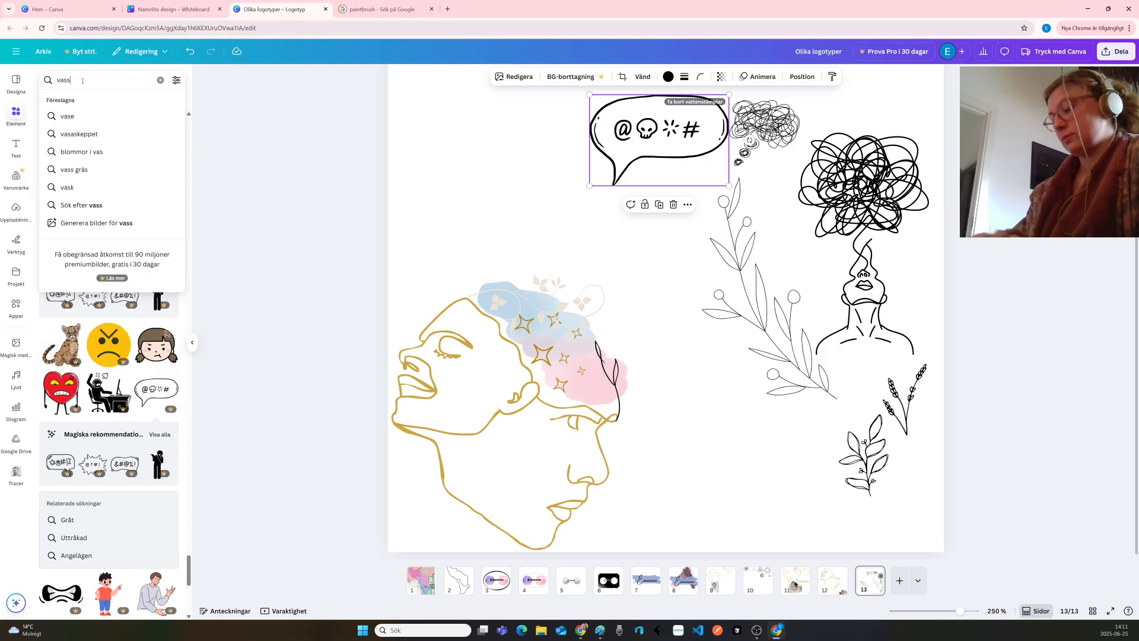
{"action": "key", "text": "Return"}
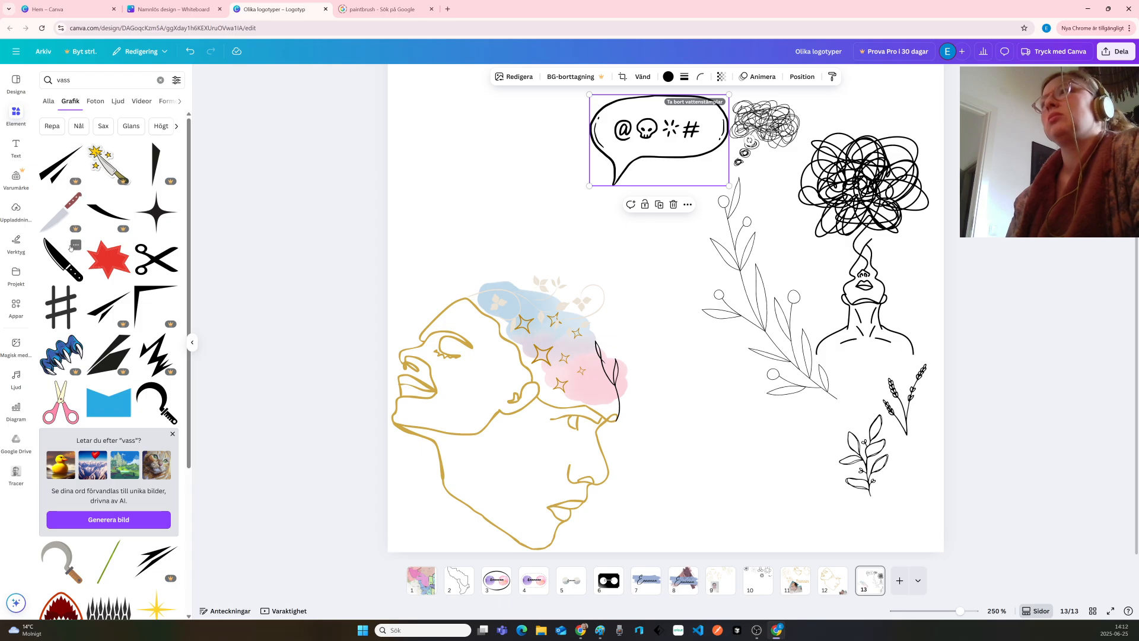
{"action": "scroll", "coordinate": [116, 255], "scroll_direction": "down", "scroll_amount": 2}
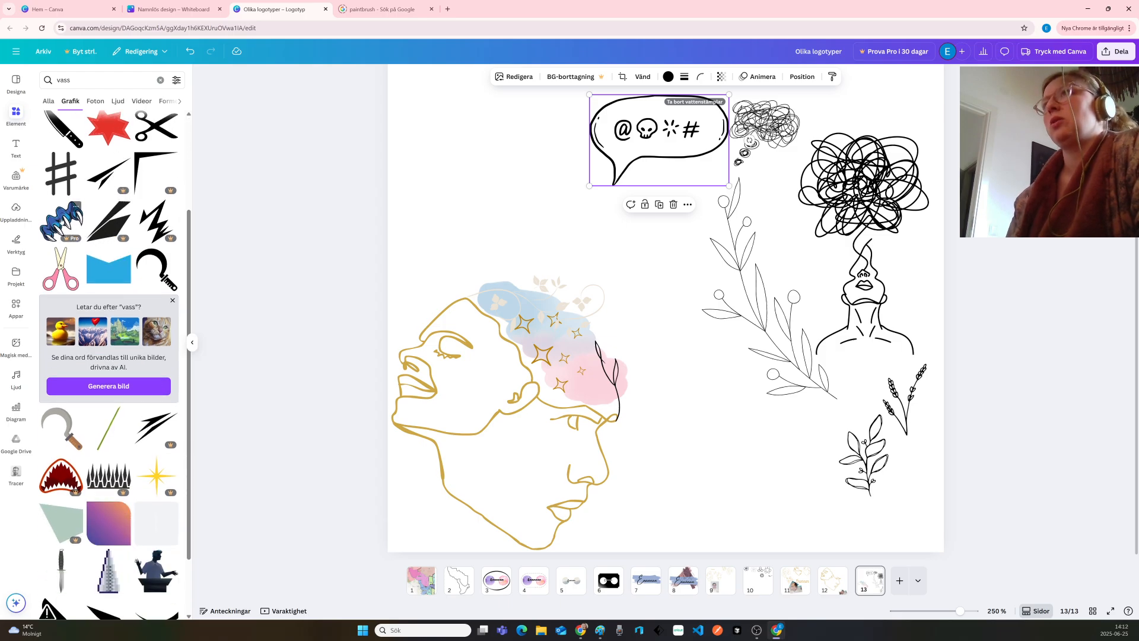
Examine further "vass" graphics for a sharp line-art shape that suits the face logo
{"action": "scroll", "coordinate": [127, 248], "scroll_direction": "down", "scroll_amount": 3}
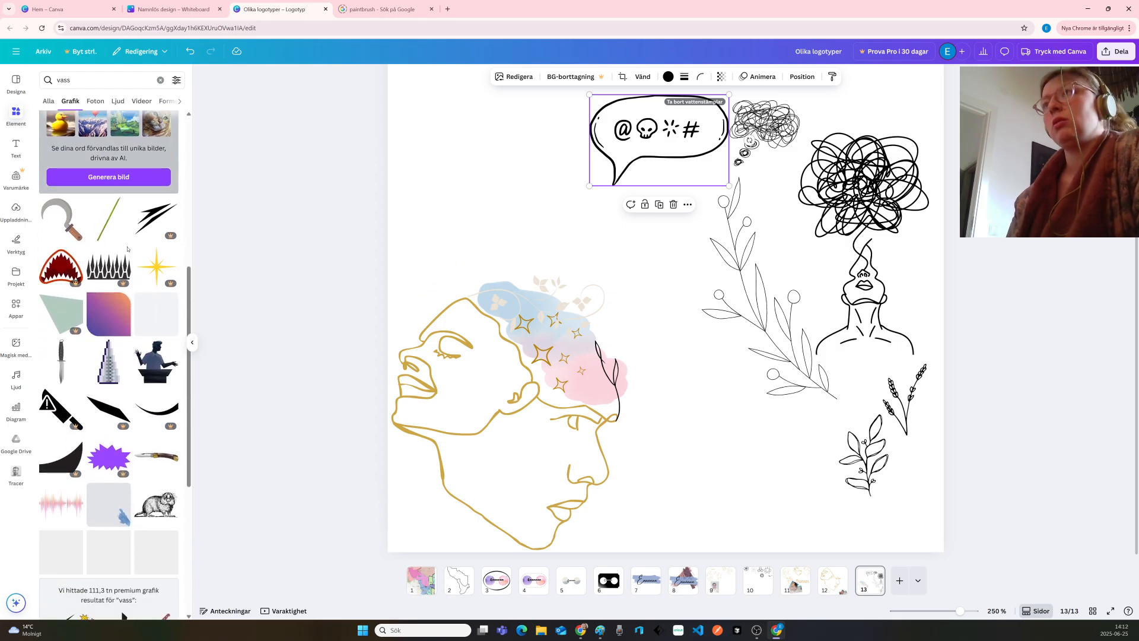
{"action": "scroll", "coordinate": [142, 243], "scroll_direction": "down", "scroll_amount": 1}
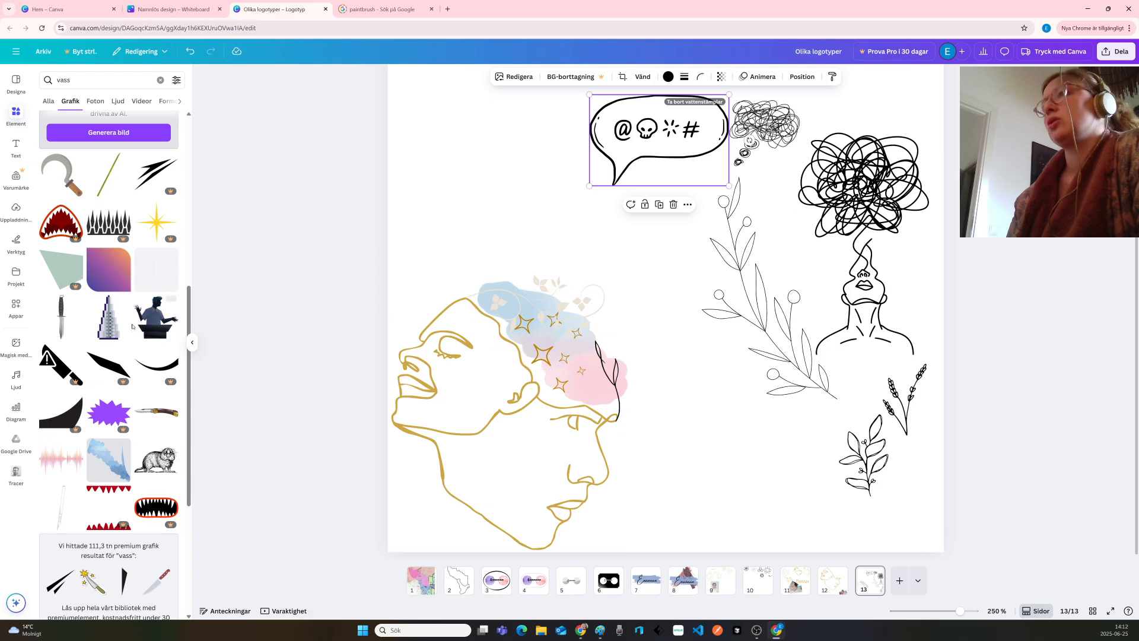
{"action": "scroll", "coordinate": [83, 333], "scroll_direction": "down", "scroll_amount": 7}
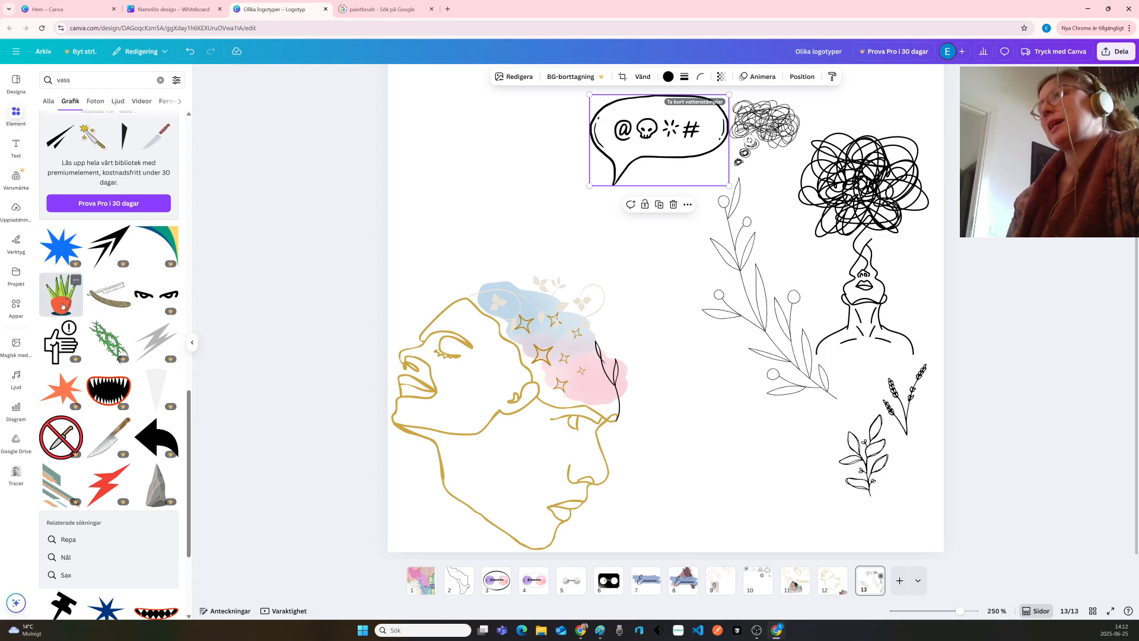
{"action": "scroll", "coordinate": [62, 306], "scroll_direction": "down", "scroll_amount": 8}
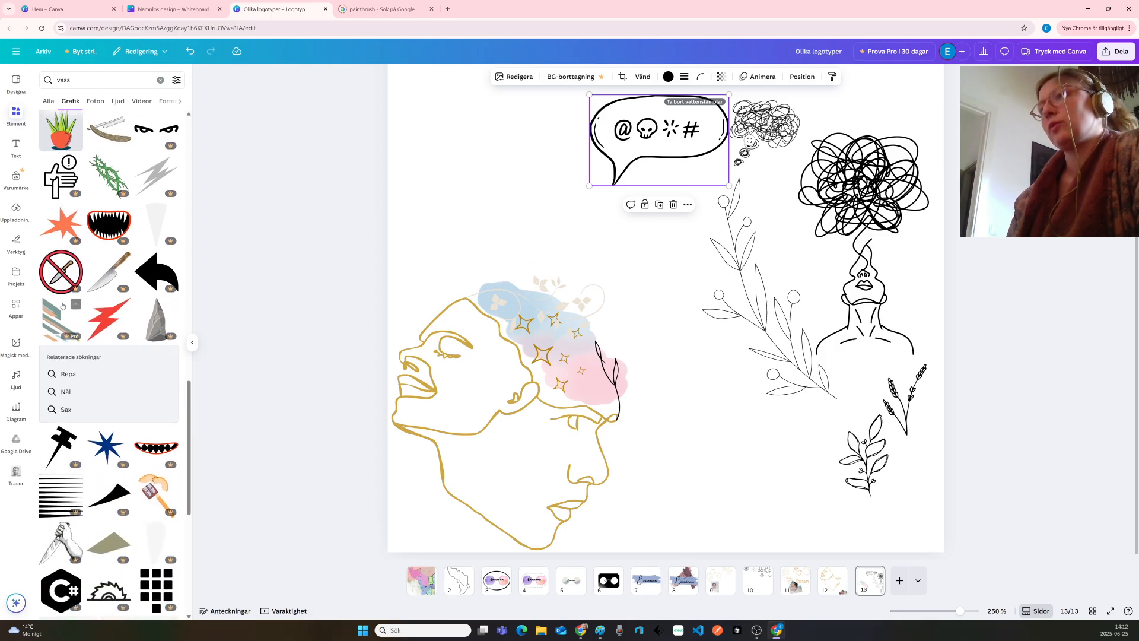
{"action": "scroll", "coordinate": [62, 305], "scroll_direction": "down", "scroll_amount": 1}
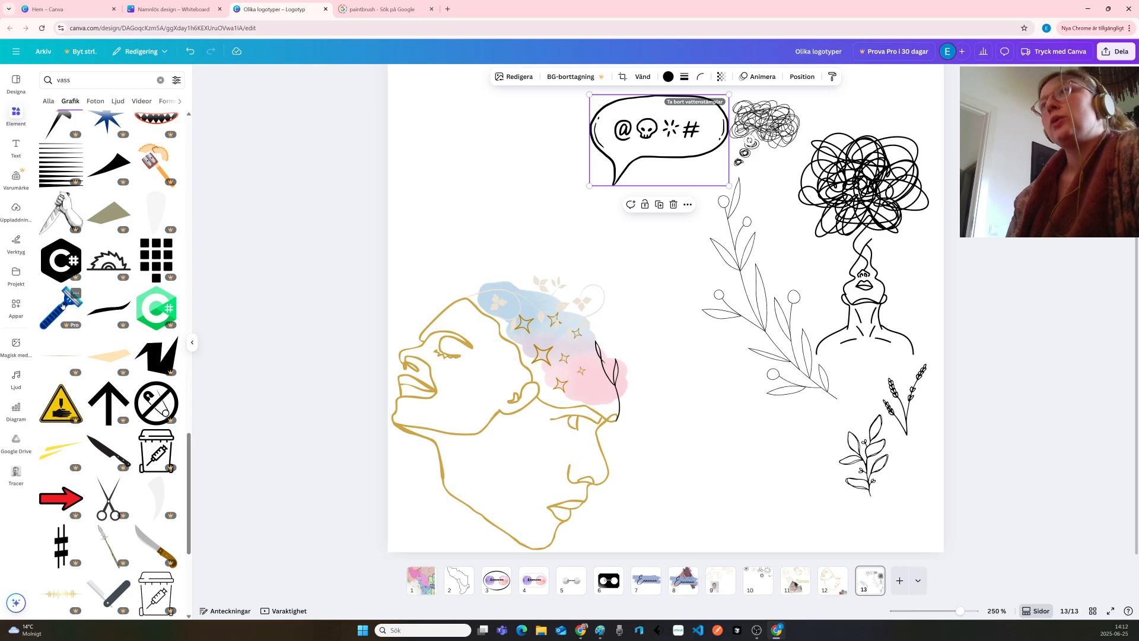
{"action": "scroll", "coordinate": [62, 306], "scroll_direction": "down", "scroll_amount": 1}
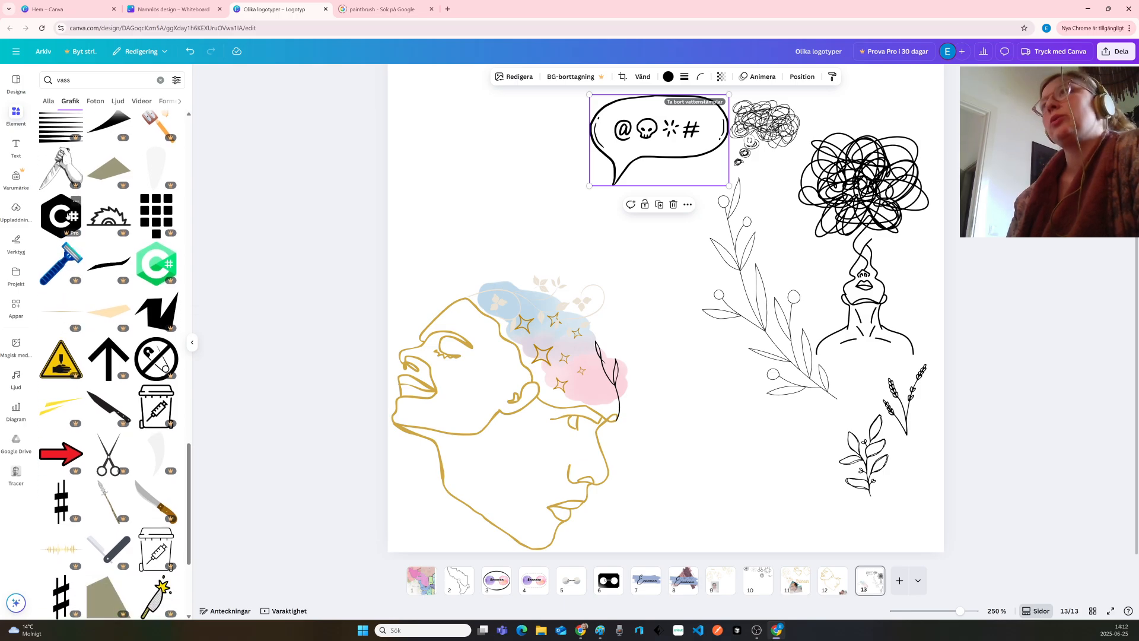
{"action": "scroll", "coordinate": [90, 424], "scroll_direction": "down", "scroll_amount": 4}
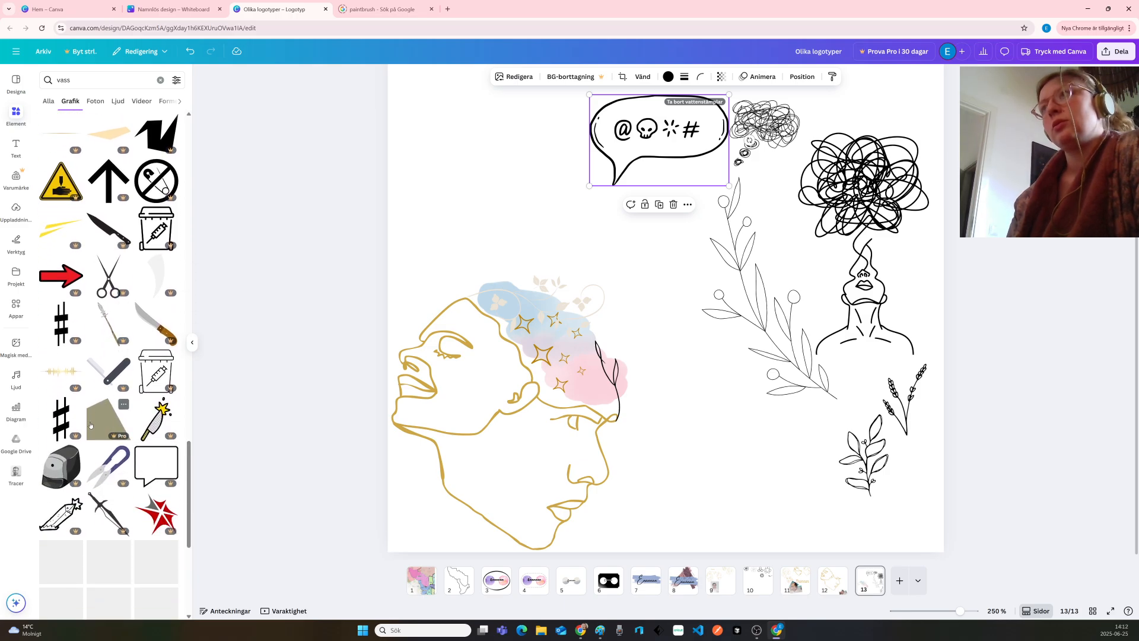
{"action": "scroll", "coordinate": [90, 425], "scroll_direction": "down", "scroll_amount": 3}
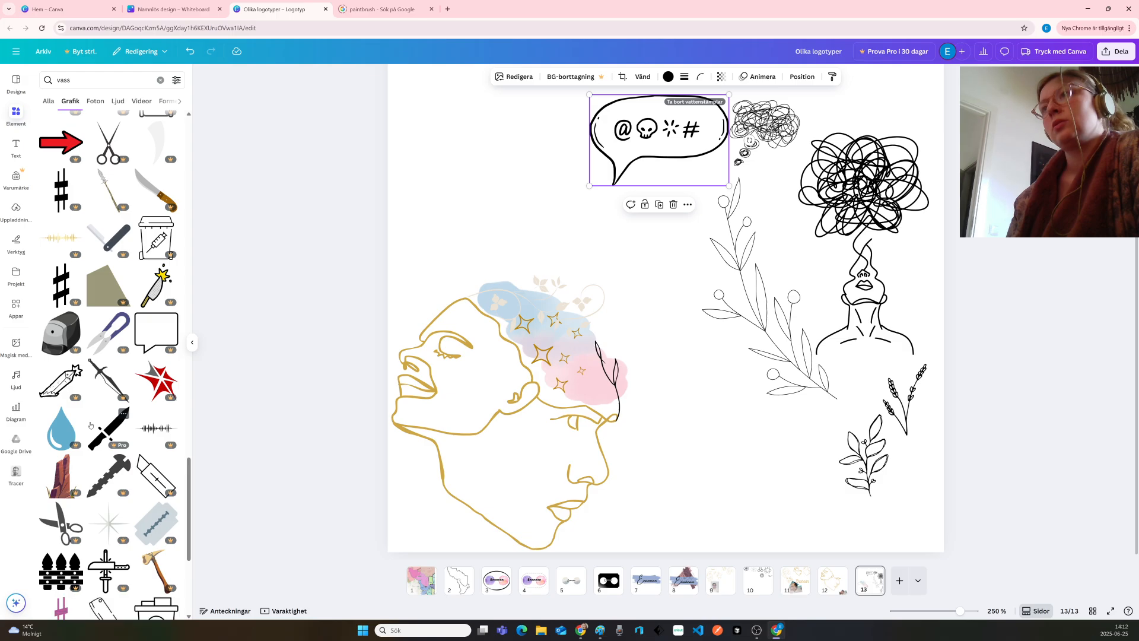
{"action": "scroll", "coordinate": [90, 425], "scroll_direction": "down", "scroll_amount": 7}
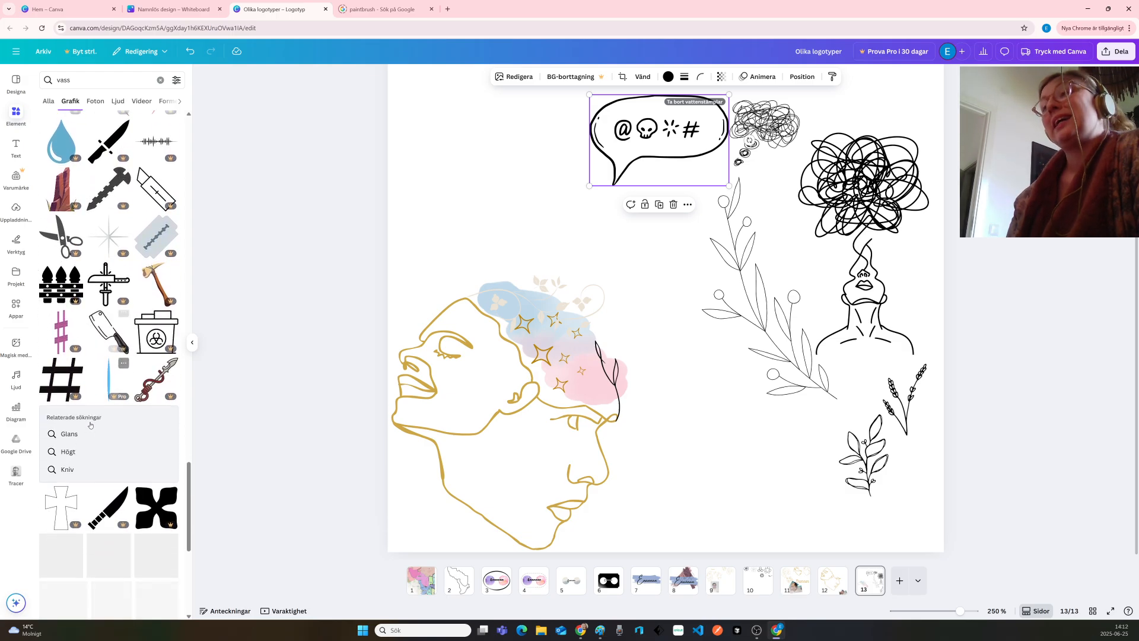
{"action": "scroll", "coordinate": [90, 421], "scroll_direction": "down", "scroll_amount": 5}
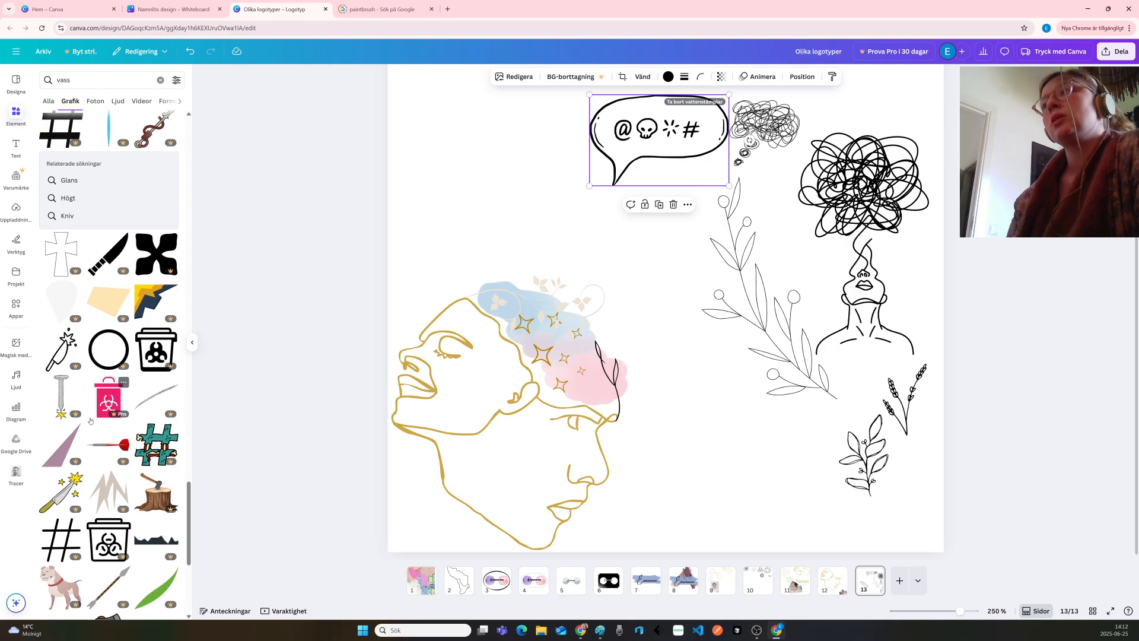
{"action": "scroll", "coordinate": [90, 421], "scroll_direction": "down", "scroll_amount": 10}
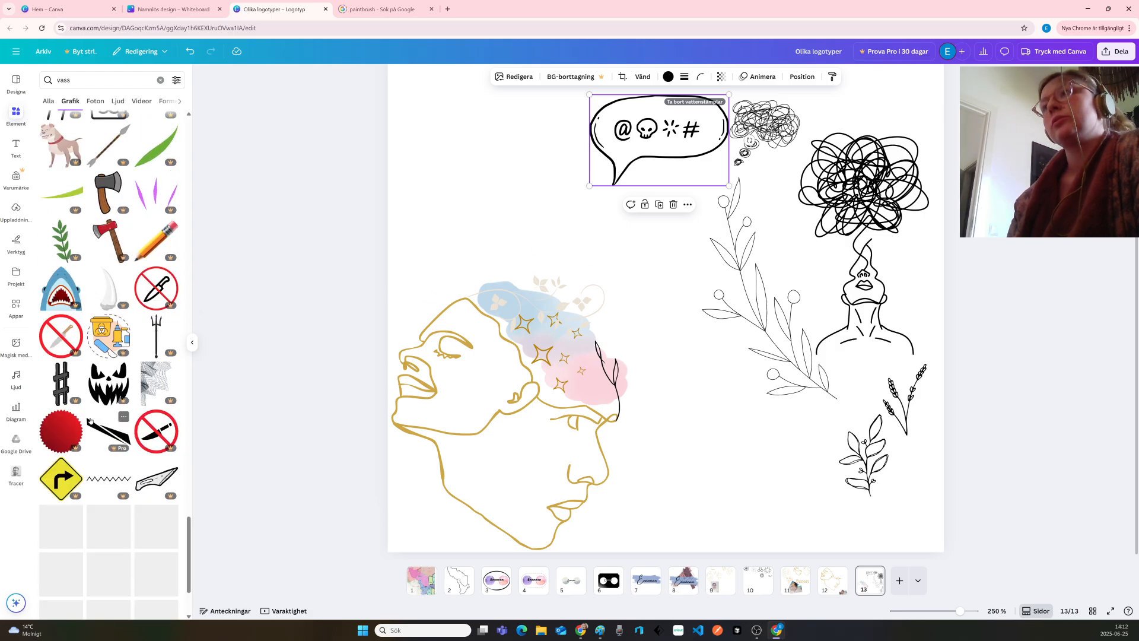
{"action": "scroll", "coordinate": [90, 420], "scroll_direction": "down", "scroll_amount": 10}
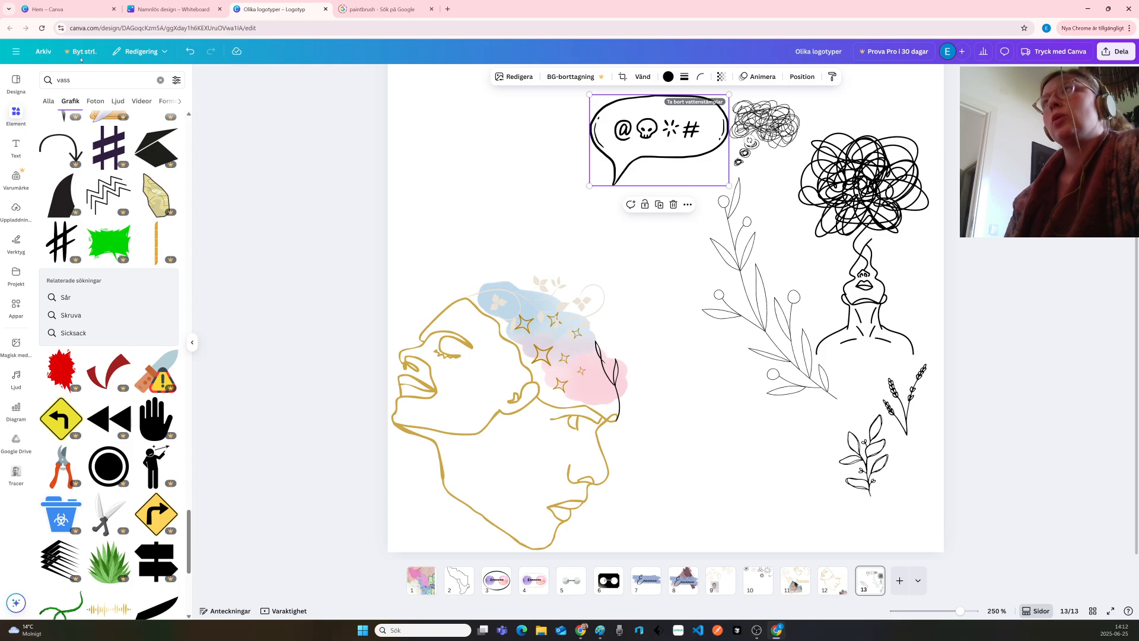
Replace the element search with "kristall" to find crystal graphics
{"action": "left_click", "coordinate": [83, 79]}
{"action": "key", "text": "BackSpace"}
{"action": "key", "text": "BackSpace"}
{"action": "key", "text": "BackSpace"}
{"action": "key", "text": "BackSpace"}
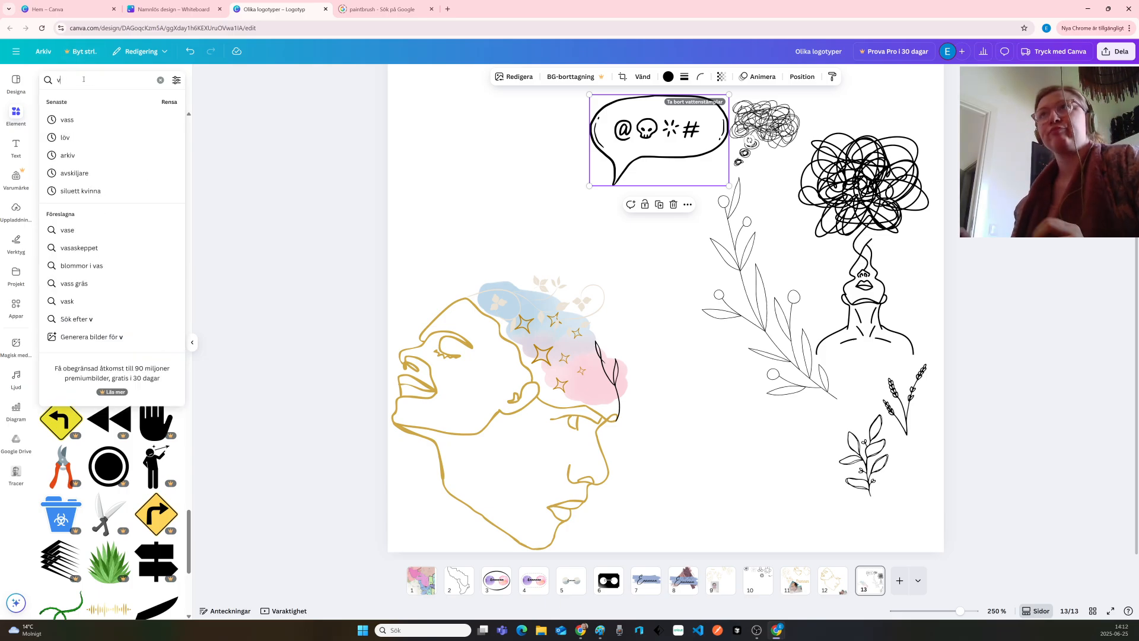
{"action": "type", "text": "kristall"}
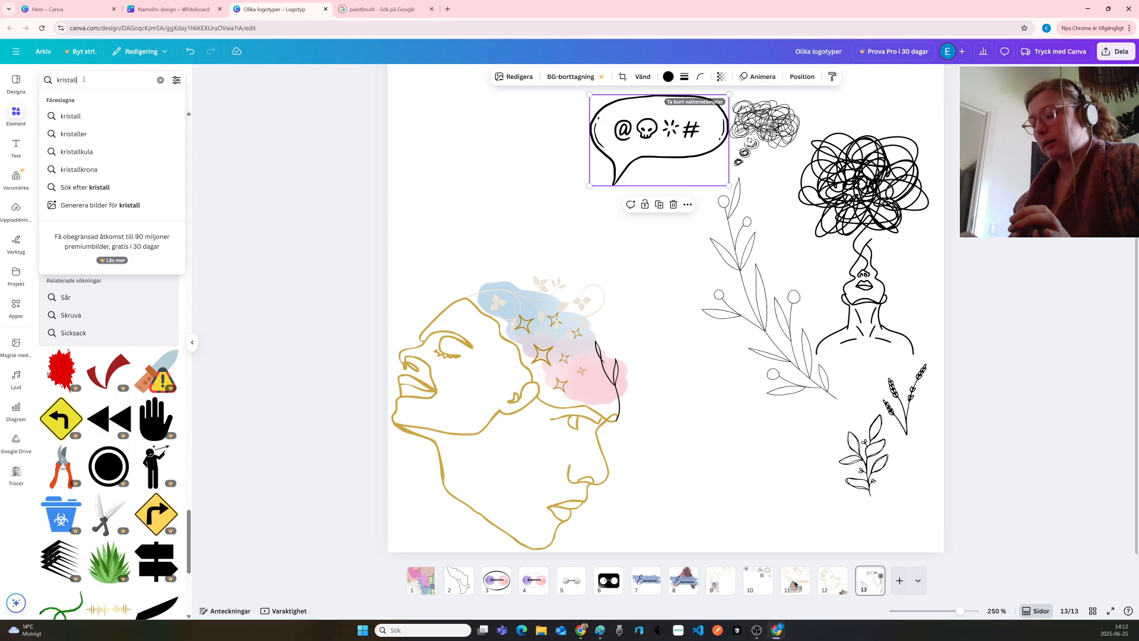
{"action": "key", "text": "Return"}
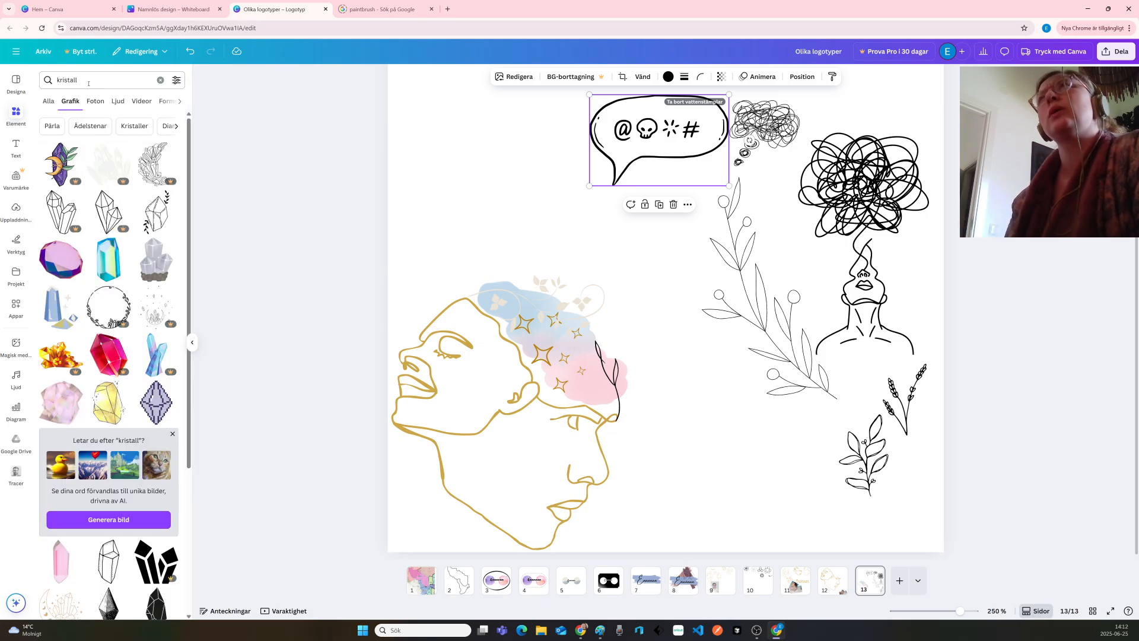
Examine the "kristall" graphics for an outlined crystal that matches the line-art style of the page
{"action": "scroll", "coordinate": [140, 249], "scroll_direction": "down", "scroll_amount": 3}
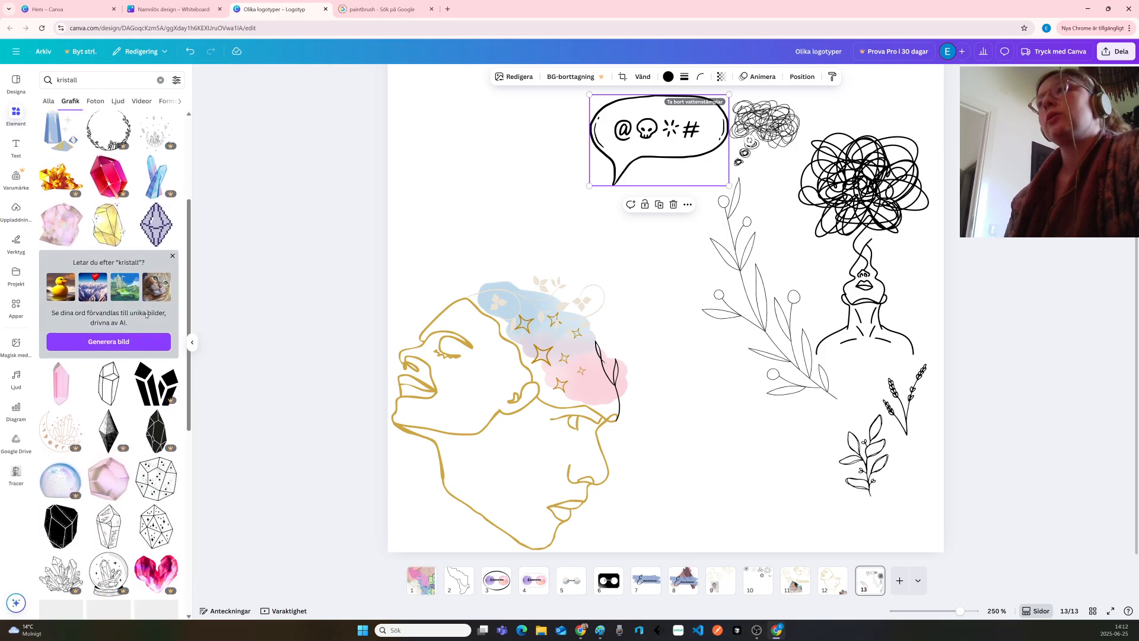
{"action": "scroll", "coordinate": [131, 306], "scroll_direction": "down", "scroll_amount": 3}
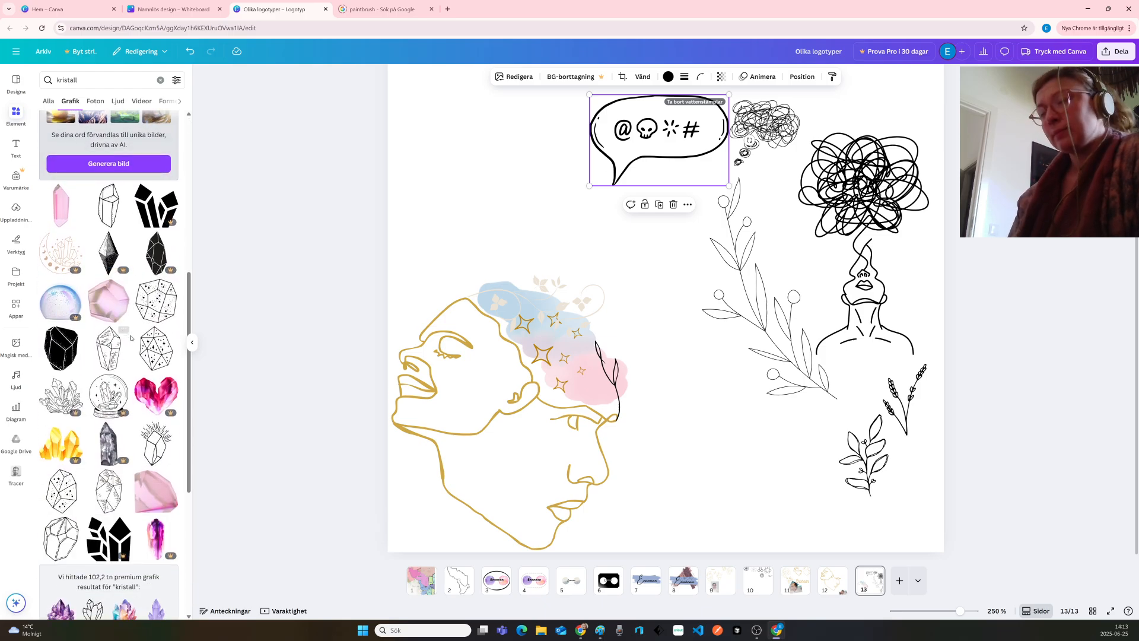
{"action": "scroll", "coordinate": [65, 367], "scroll_direction": "down", "scroll_amount": 2}
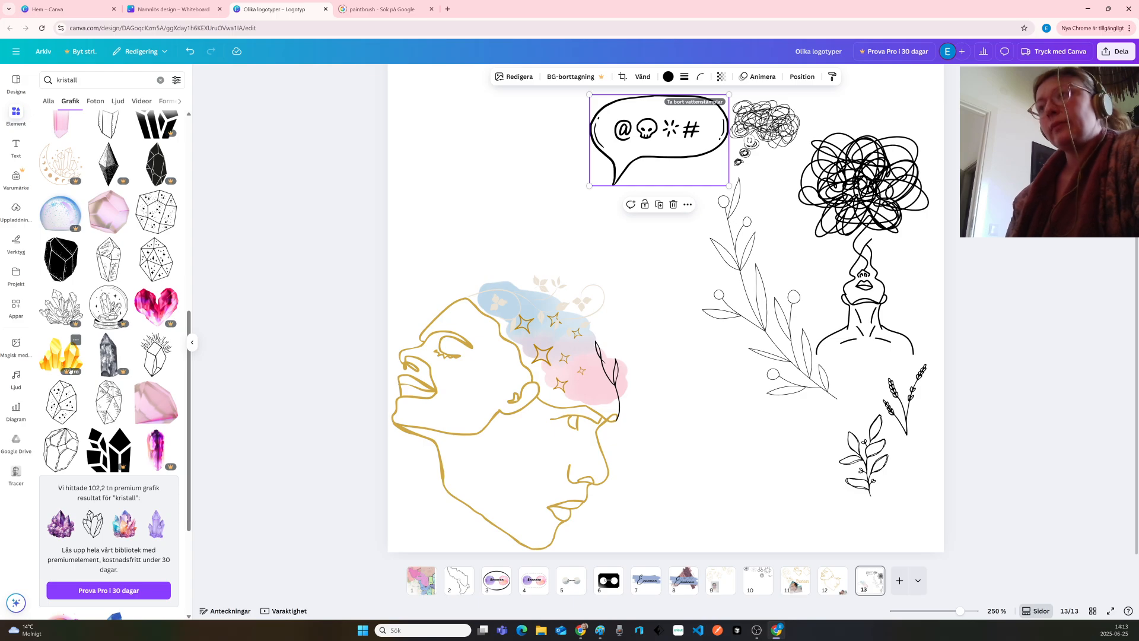
{"action": "scroll", "coordinate": [70, 369], "scroll_direction": "down", "scroll_amount": 2}
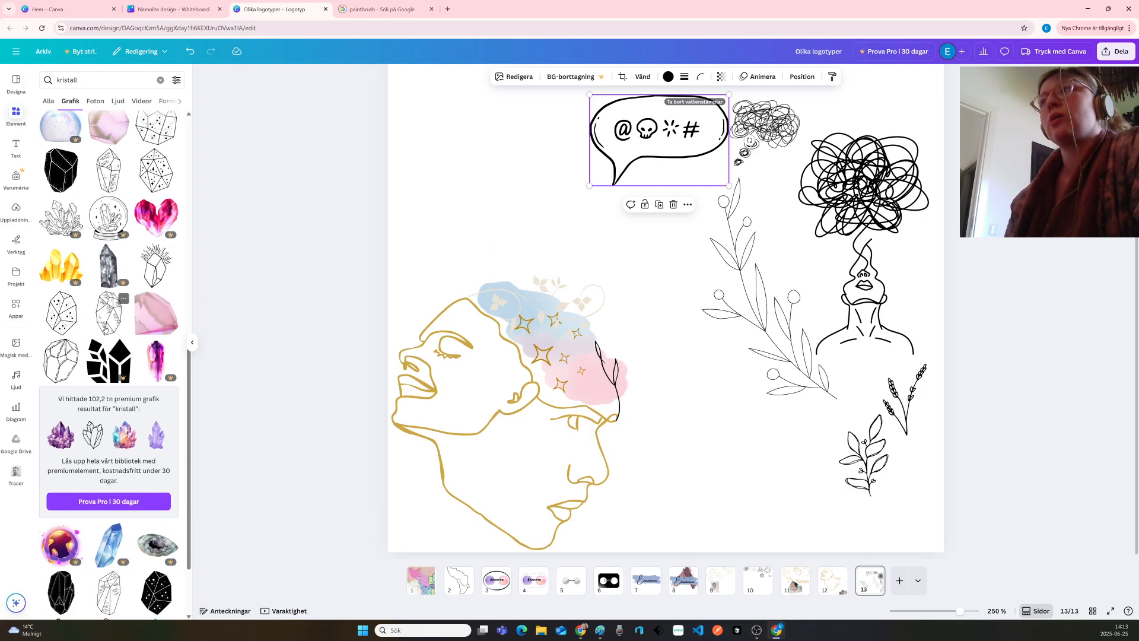
{"action": "scroll", "coordinate": [110, 324], "scroll_direction": "down", "scroll_amount": 2}
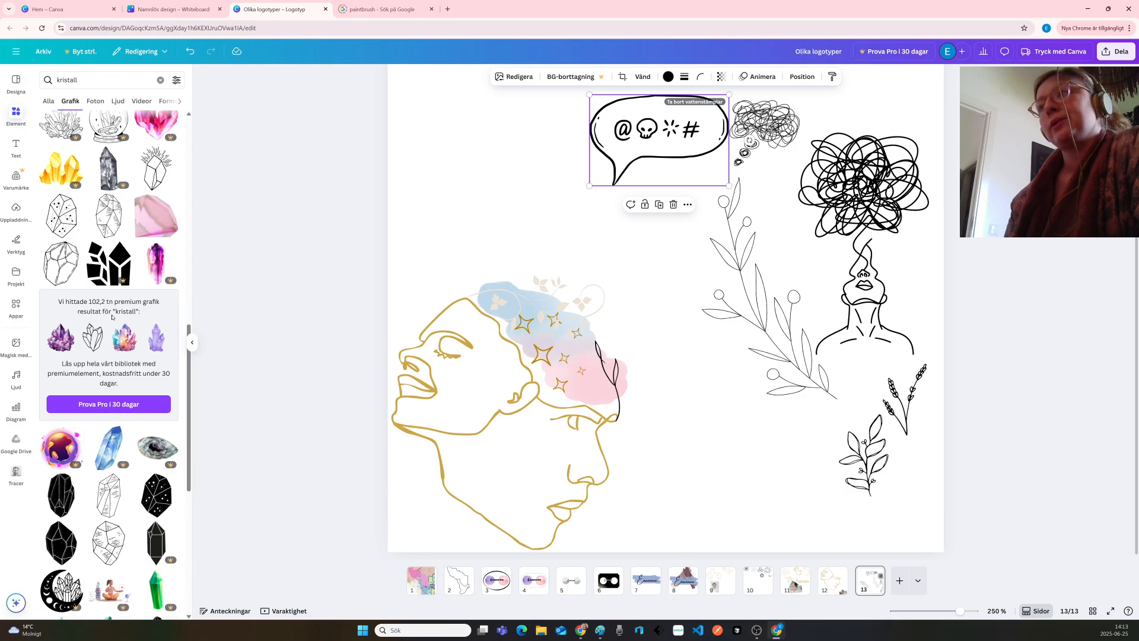
{"action": "scroll", "coordinate": [111, 317], "scroll_direction": "down", "scroll_amount": 6}
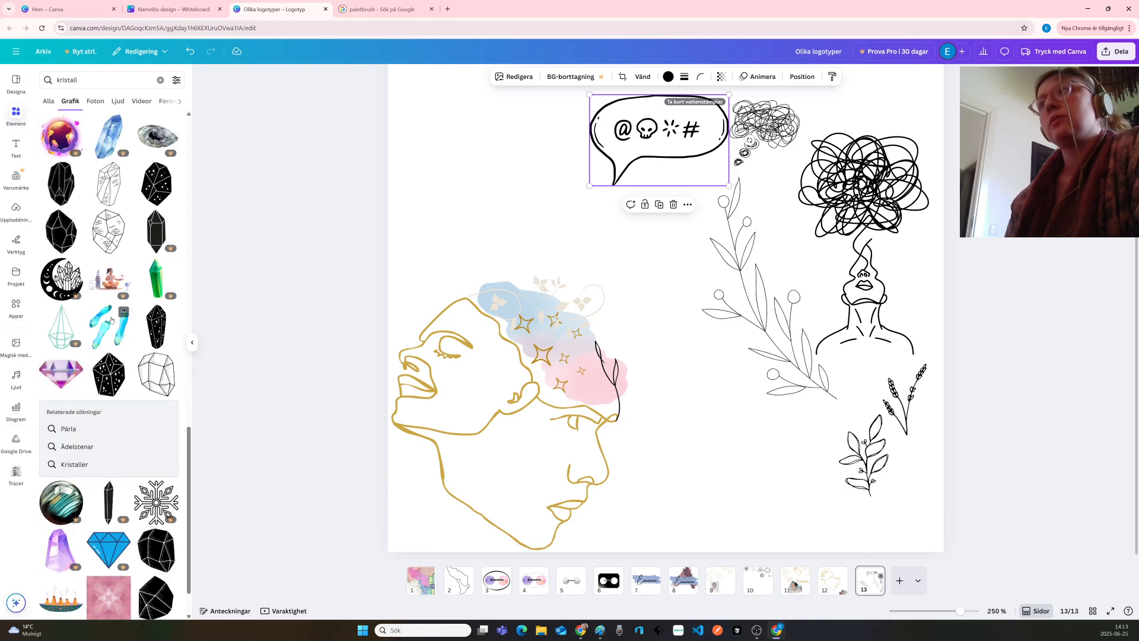
{"action": "scroll", "coordinate": [112, 314], "scroll_direction": "down", "scroll_amount": 2}
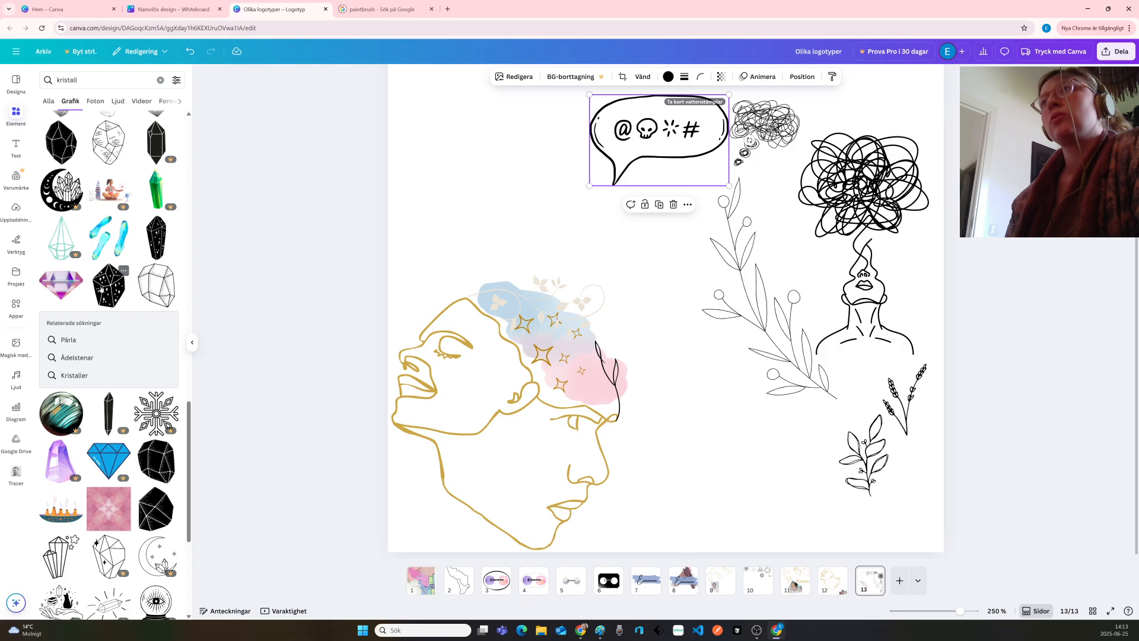
{"action": "scroll", "coordinate": [94, 361], "scroll_direction": "down", "scroll_amount": 5}
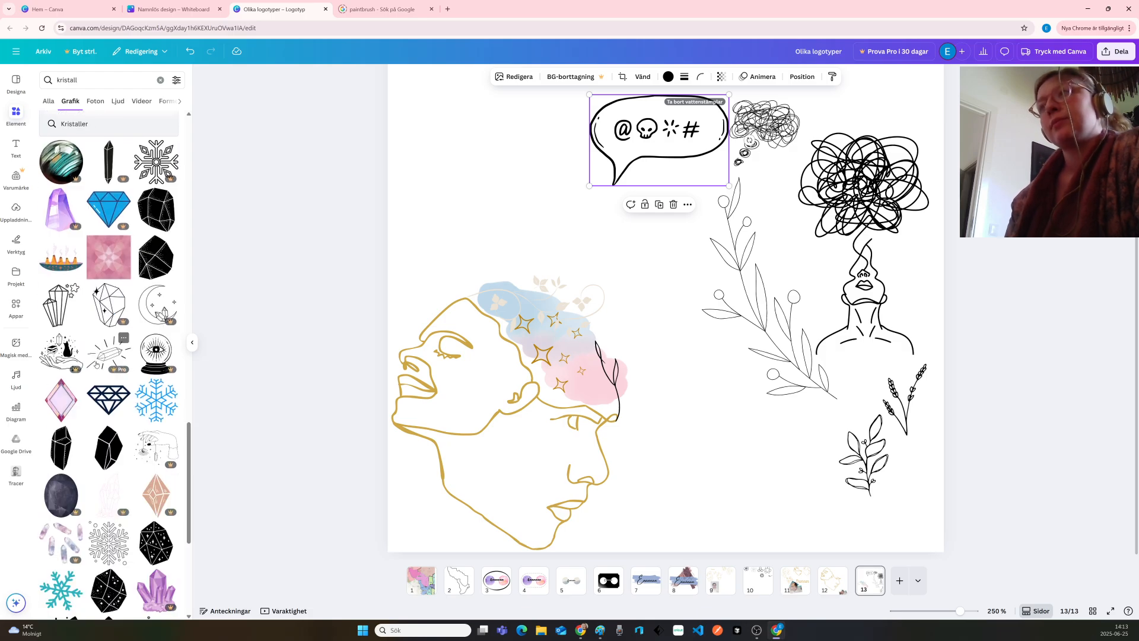
{"action": "scroll", "coordinate": [97, 365], "scroll_direction": "down", "scroll_amount": 1}
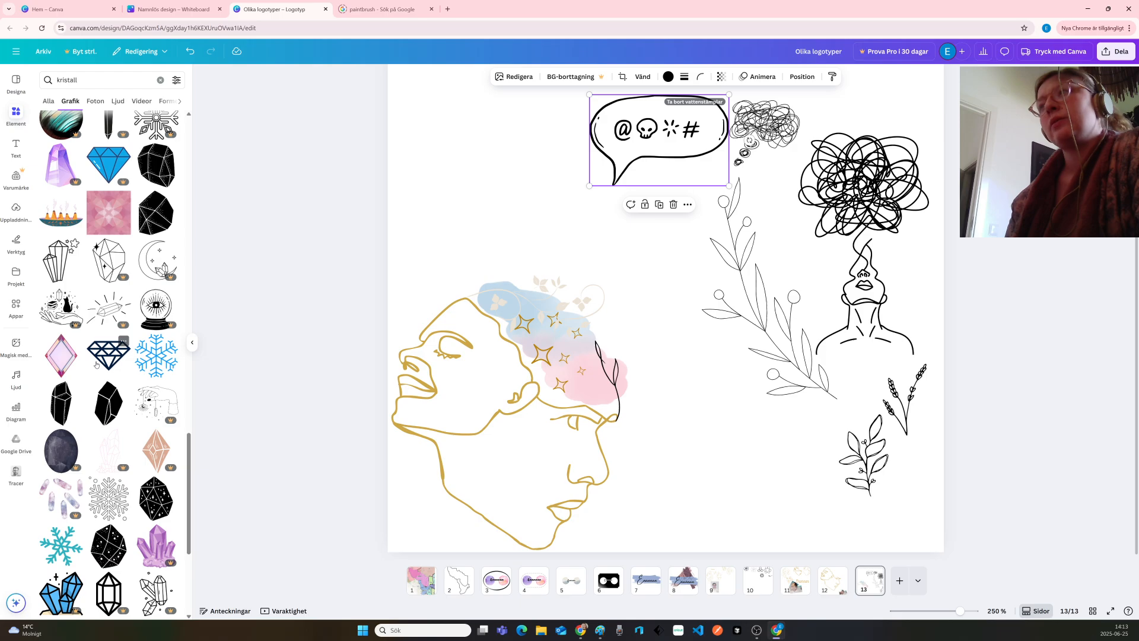
{"action": "scroll", "coordinate": [97, 365], "scroll_direction": "down", "scroll_amount": 3}
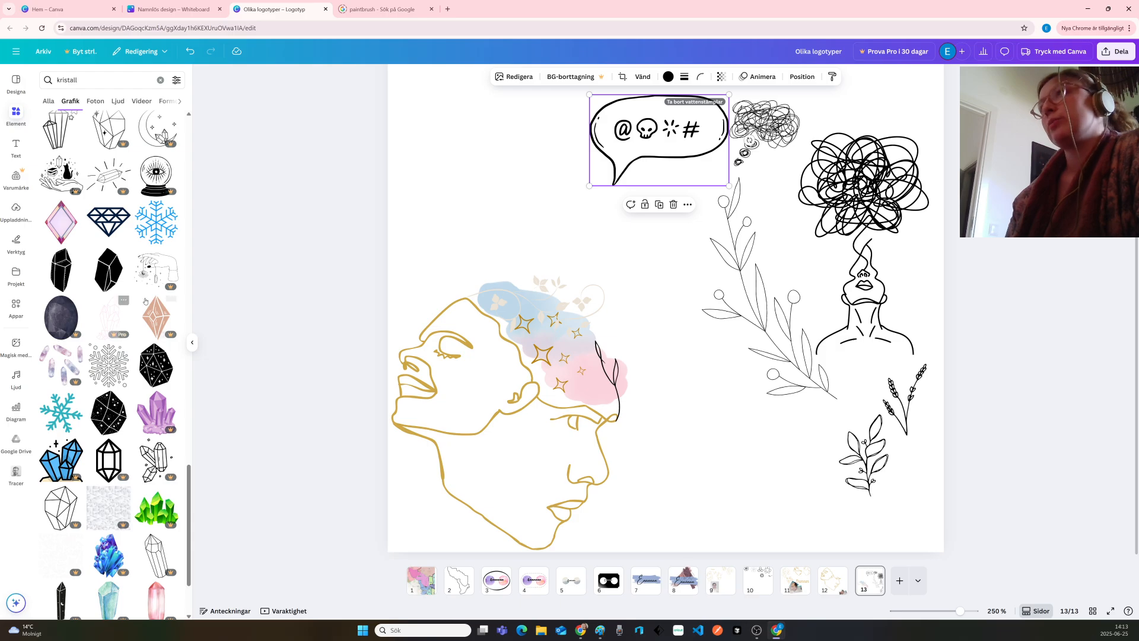
{"action": "scroll", "coordinate": [115, 360], "scroll_direction": "down", "scroll_amount": 5}
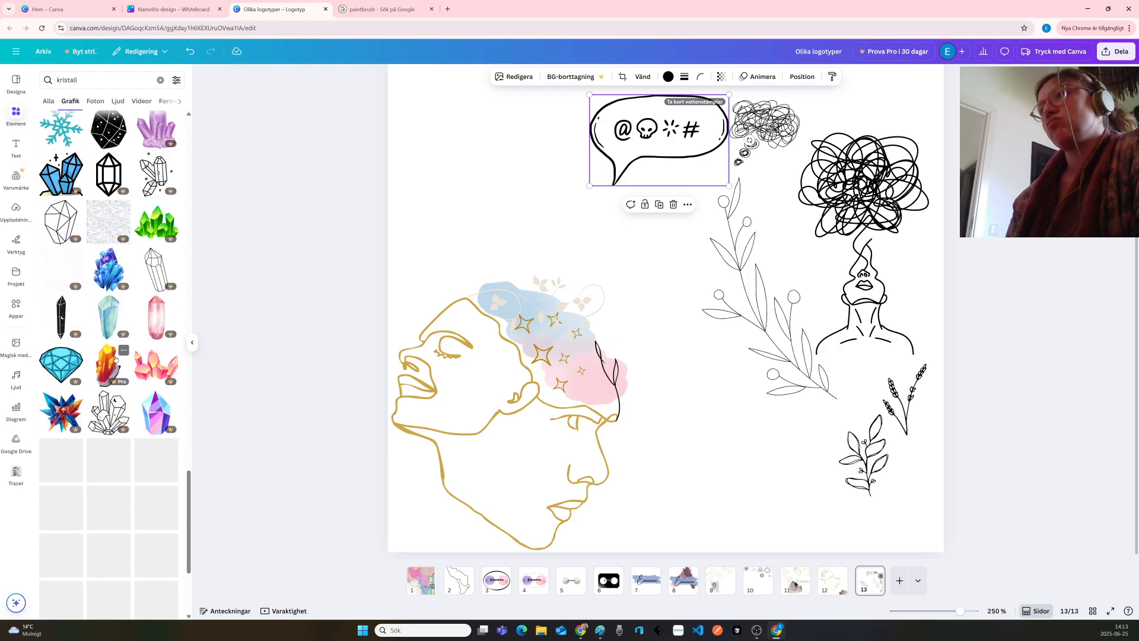
{"action": "scroll", "coordinate": [116, 360], "scroll_direction": "down", "scroll_amount": 3}
{"action": "scroll", "coordinate": [116, 359], "scroll_direction": "down", "scroll_amount": 5}
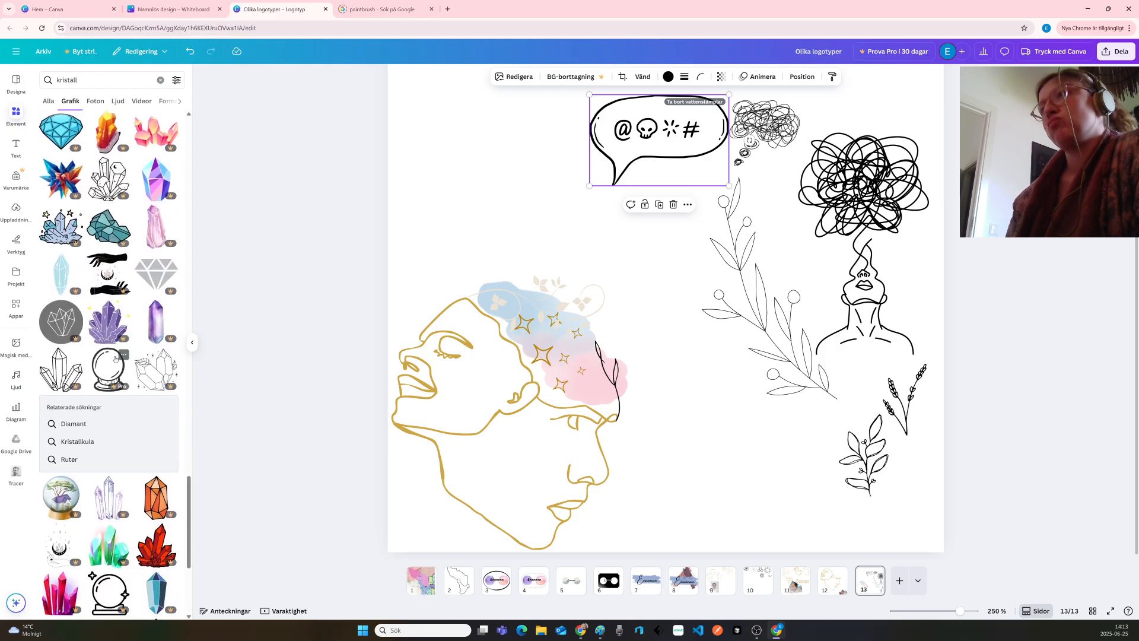
{"action": "scroll", "coordinate": [116, 359], "scroll_direction": "down", "scroll_amount": 5}
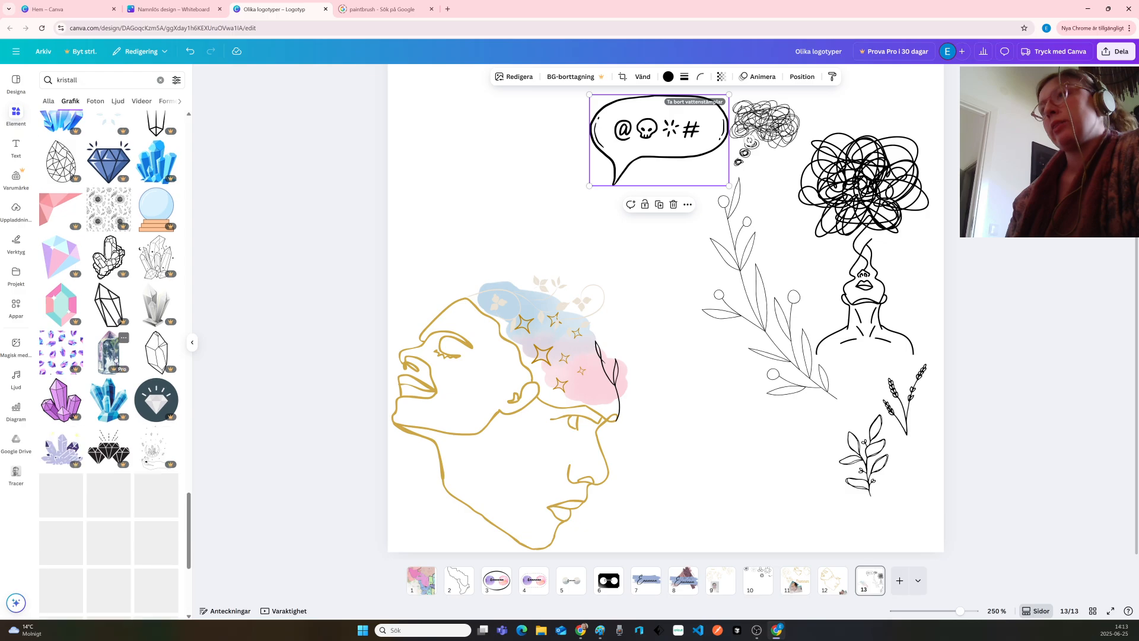
{"action": "scroll", "coordinate": [116, 359], "scroll_direction": "down", "scroll_amount": 7}
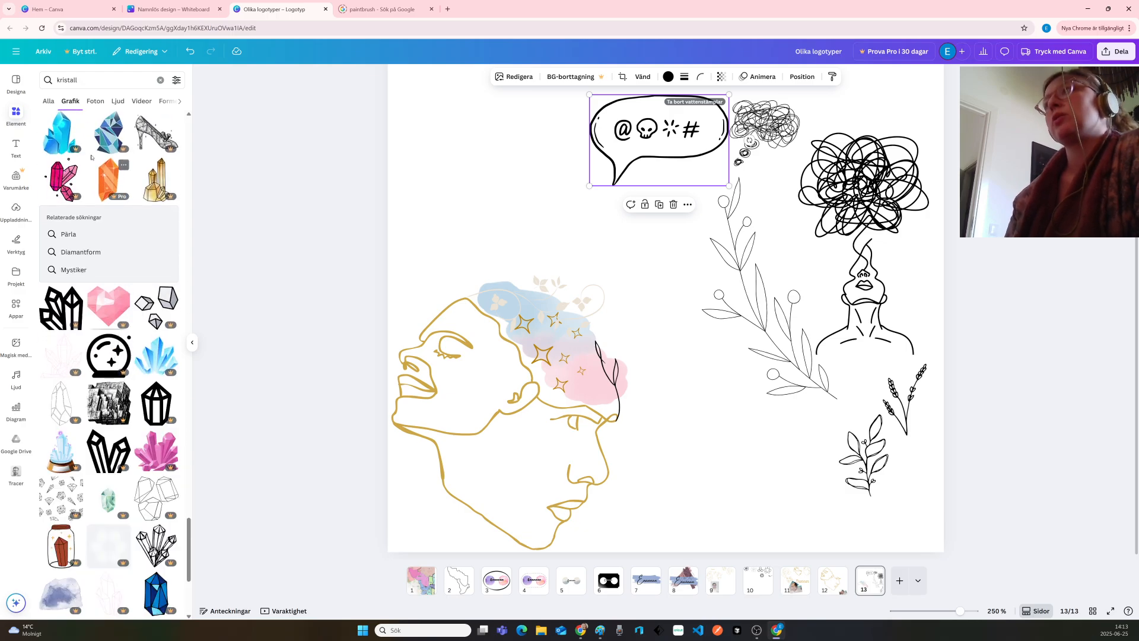
Replace the element search with "Sol" to find sun graphics
{"action": "double_click", "coordinate": [86, 82]}
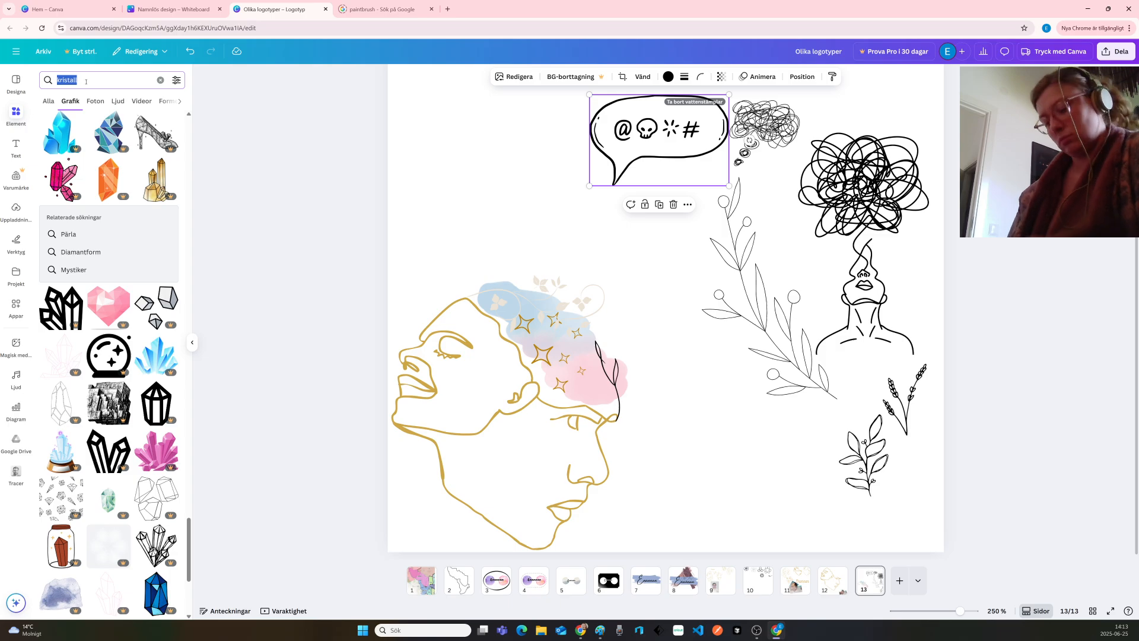
{"action": "type", "text": "sol"}
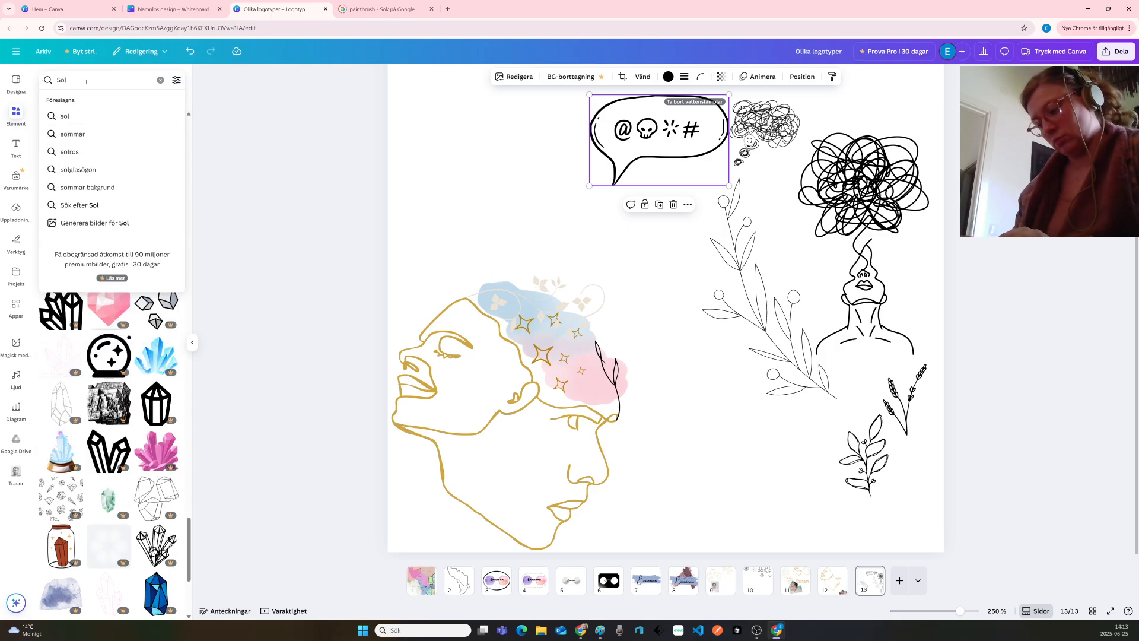
{"action": "key", "text": "Return"}
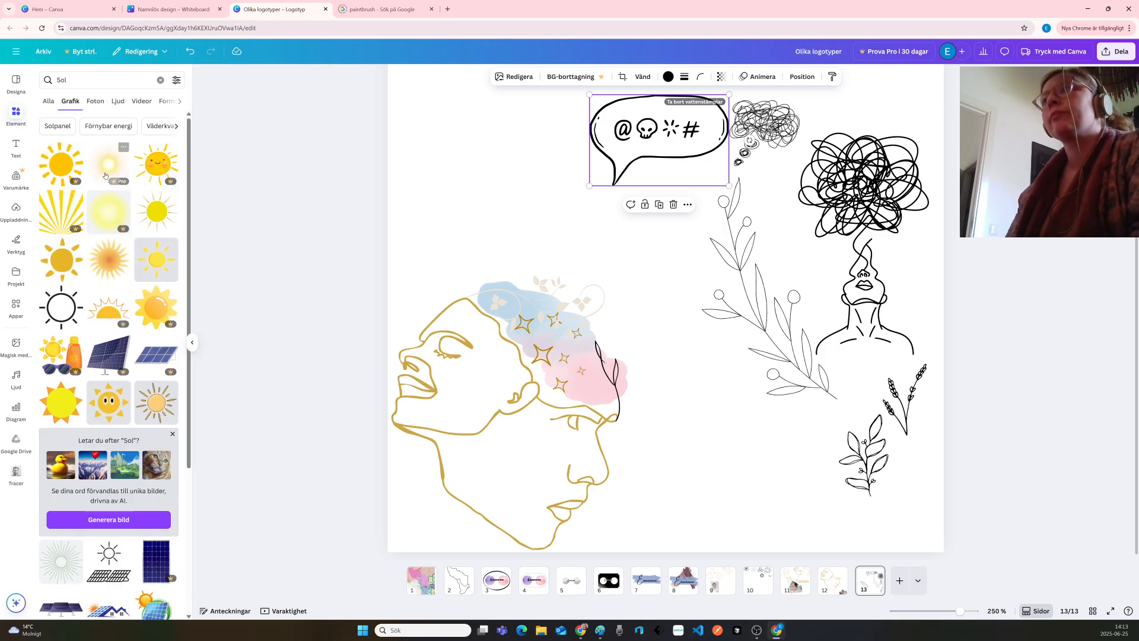
Examine the "Sol" graphics for an outlined sun with sharp rays that matches the line-art style of the page
{"action": "scroll", "coordinate": [114, 297], "scroll_direction": "down", "scroll_amount": 3}
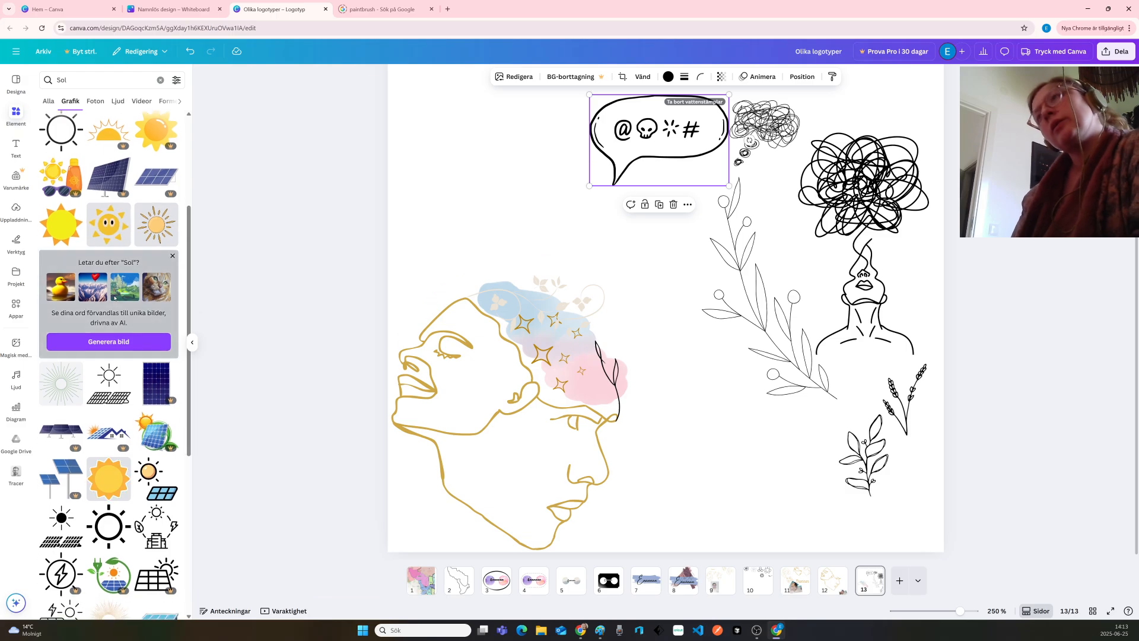
{"action": "scroll", "coordinate": [114, 297], "scroll_direction": "down", "scroll_amount": 2}
{"action": "scroll", "coordinate": [115, 297], "scroll_direction": "up", "scroll_amount": 3}
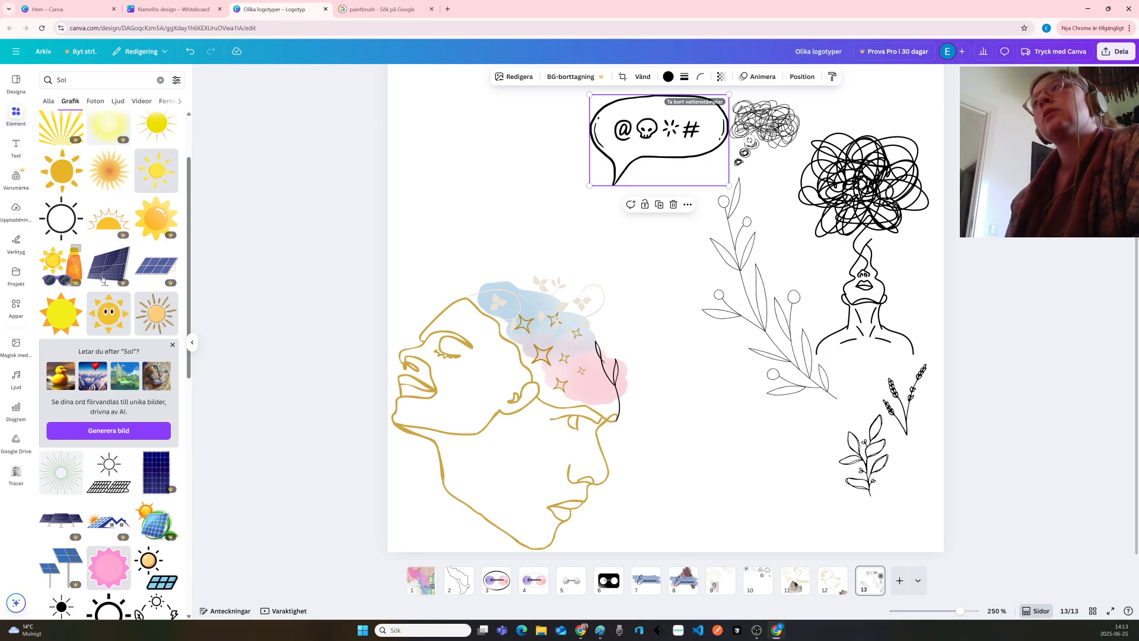
{"action": "scroll", "coordinate": [149, 314], "scroll_direction": "down", "scroll_amount": 1}
{"action": "scroll", "coordinate": [149, 314], "scroll_direction": "down", "scroll_amount": 5}
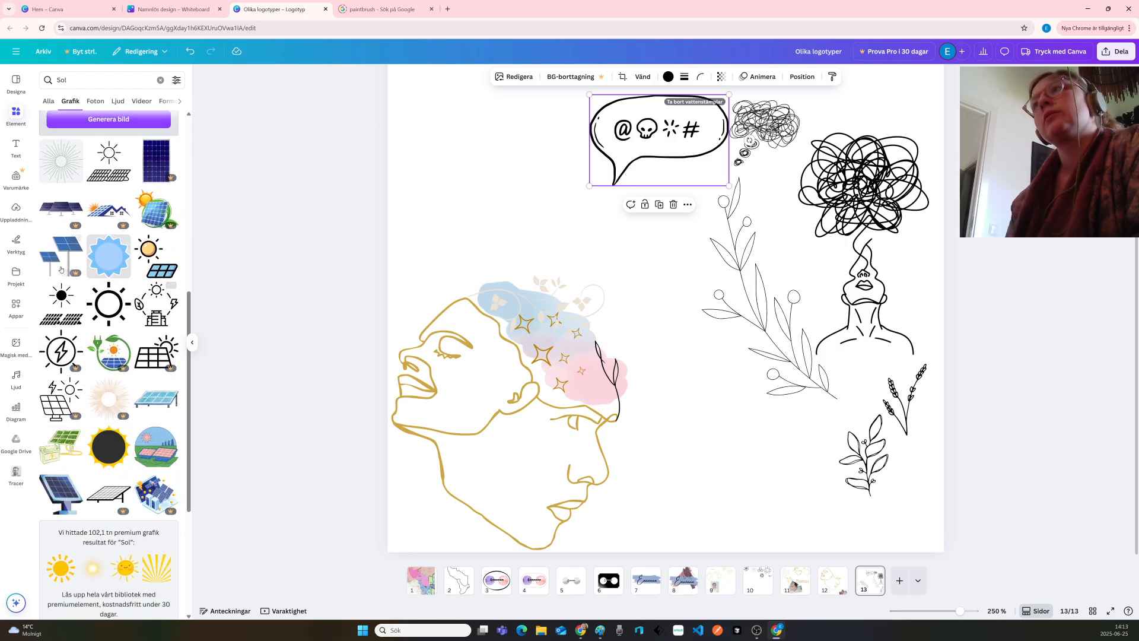
{"action": "scroll", "coordinate": [89, 267], "scroll_direction": "down", "scroll_amount": 7}
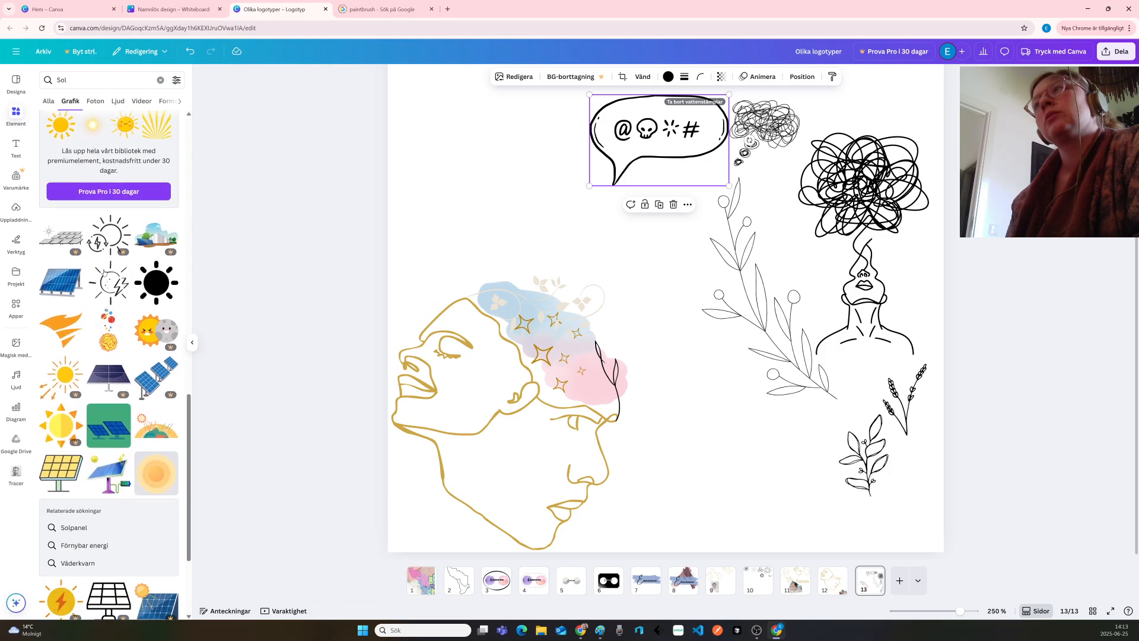
{"action": "scroll", "coordinate": [104, 272], "scroll_direction": "down", "scroll_amount": 2}
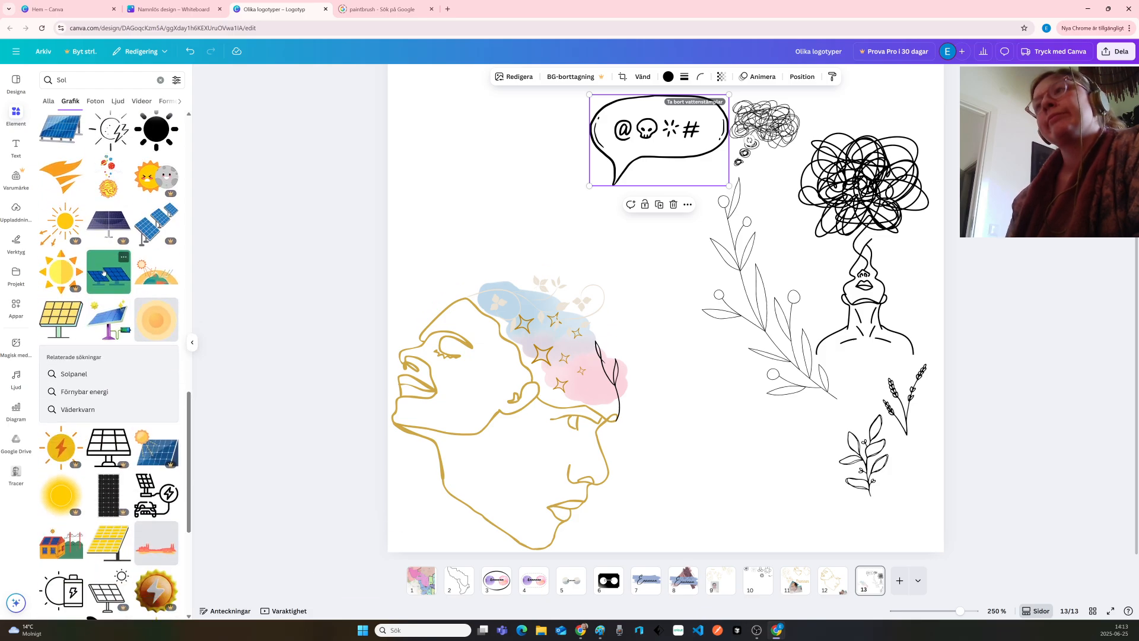
{"action": "scroll", "coordinate": [104, 271], "scroll_direction": "down", "scroll_amount": 5}
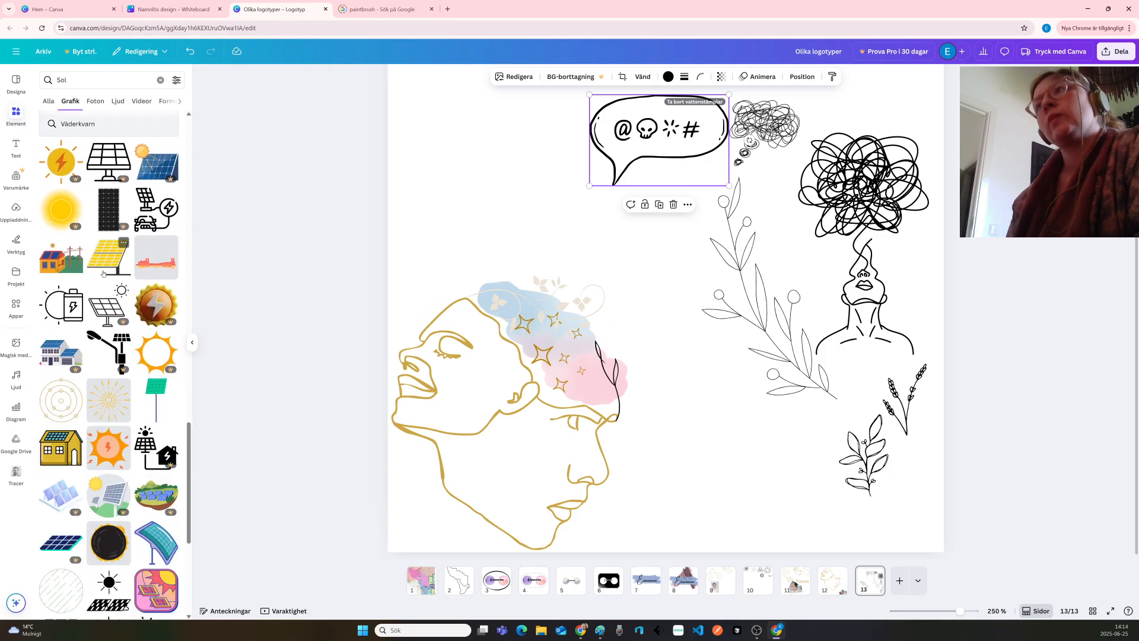
{"action": "scroll", "coordinate": [103, 273], "scroll_direction": "down", "scroll_amount": 4}
{"action": "scroll", "coordinate": [104, 274], "scroll_direction": "down", "scroll_amount": 5}
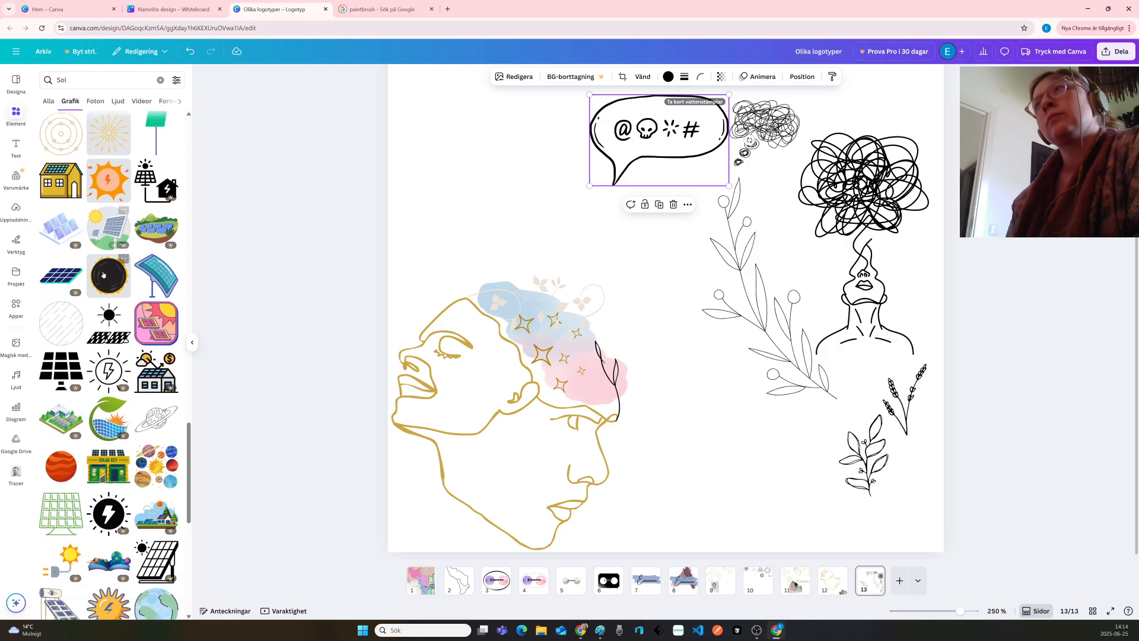
{"action": "scroll", "coordinate": [102, 273], "scroll_direction": "down", "scroll_amount": 8}
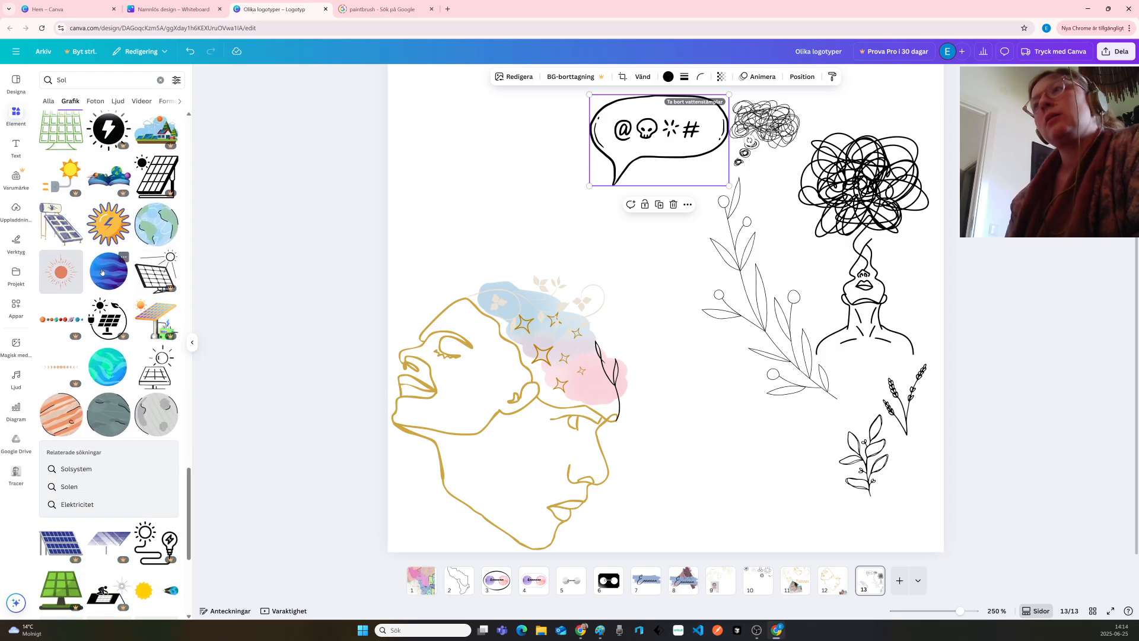
{"action": "scroll", "coordinate": [102, 272], "scroll_direction": "down", "scroll_amount": 4}
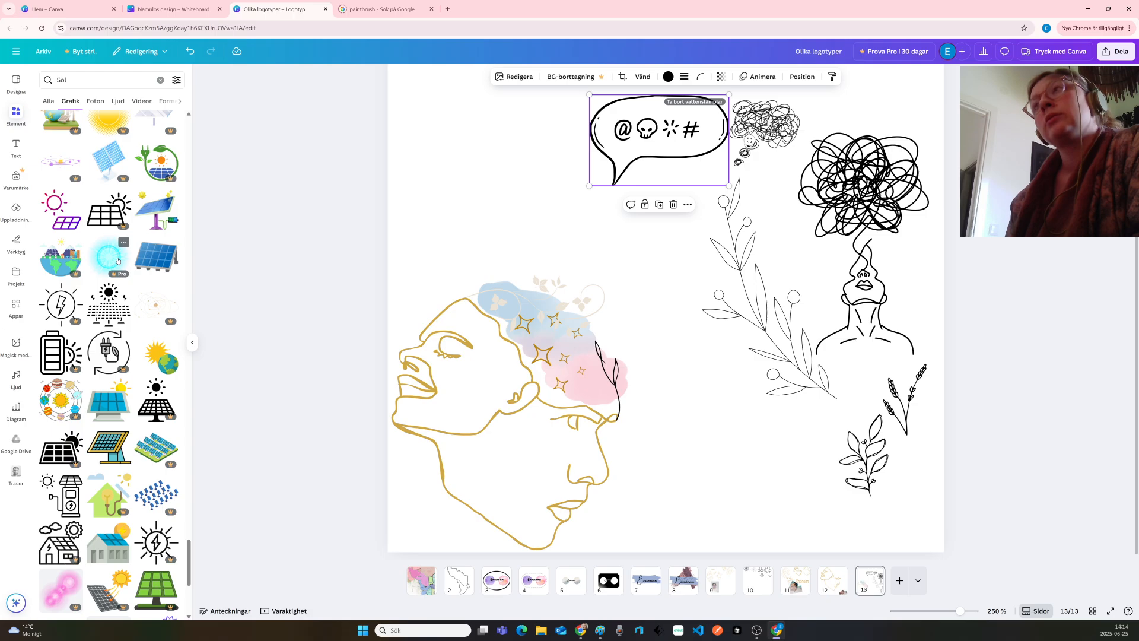
{"action": "scroll", "coordinate": [118, 261], "scroll_direction": "down", "scroll_amount": 3}
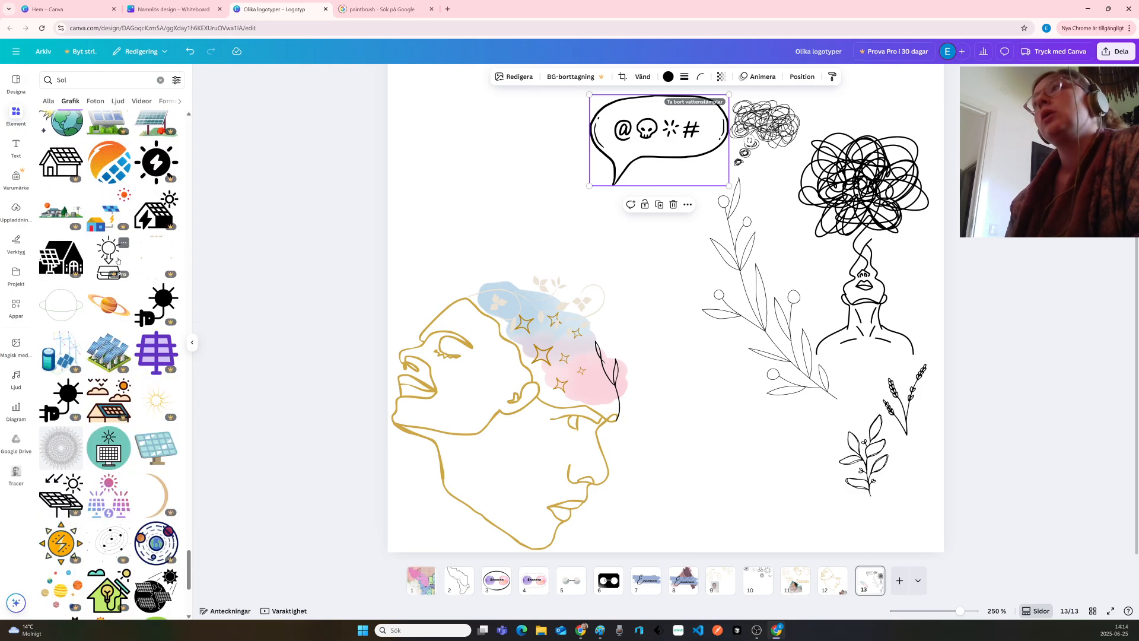
{"action": "scroll", "coordinate": [118, 261], "scroll_direction": "down", "scroll_amount": 7}
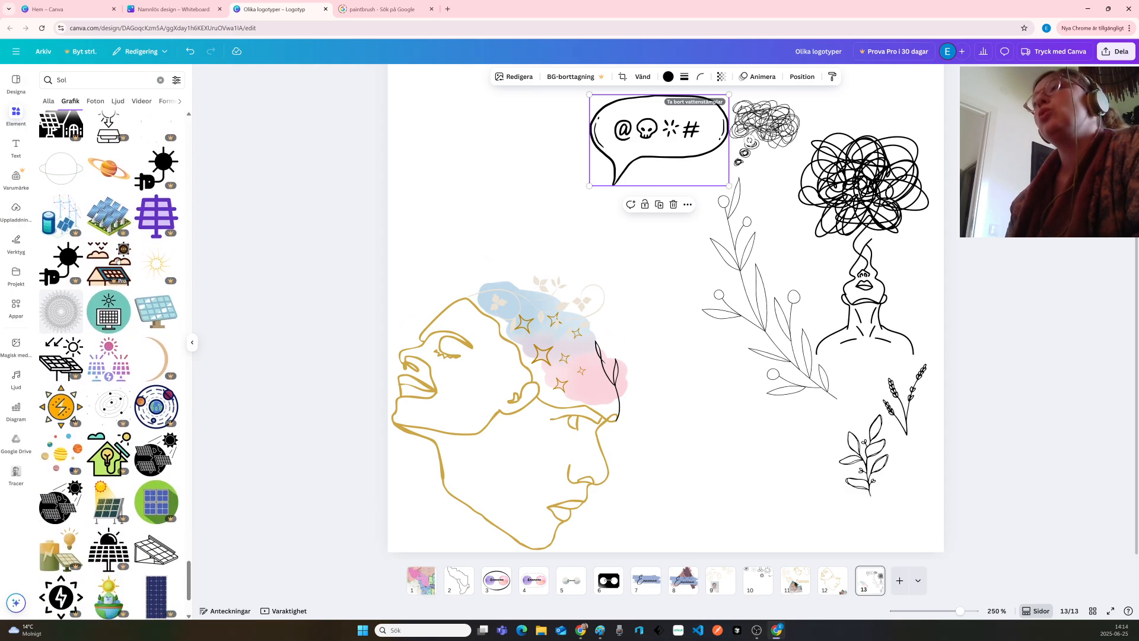
{"action": "scroll", "coordinate": [118, 261], "scroll_direction": "down", "scroll_amount": 5}
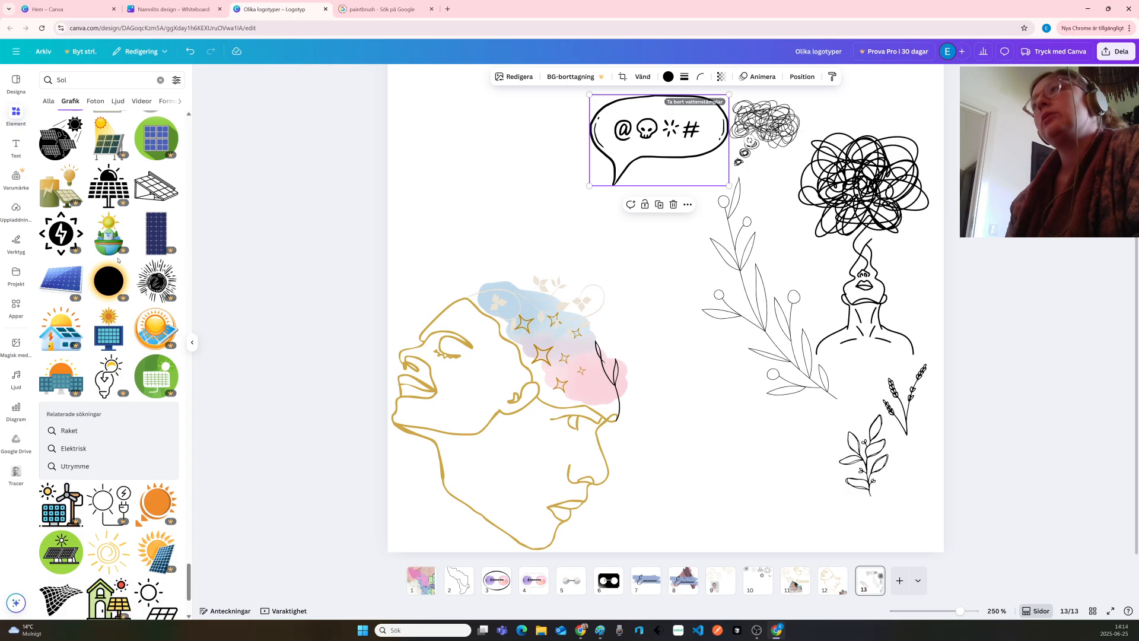
{"action": "scroll", "coordinate": [118, 261], "scroll_direction": "down", "scroll_amount": 5}
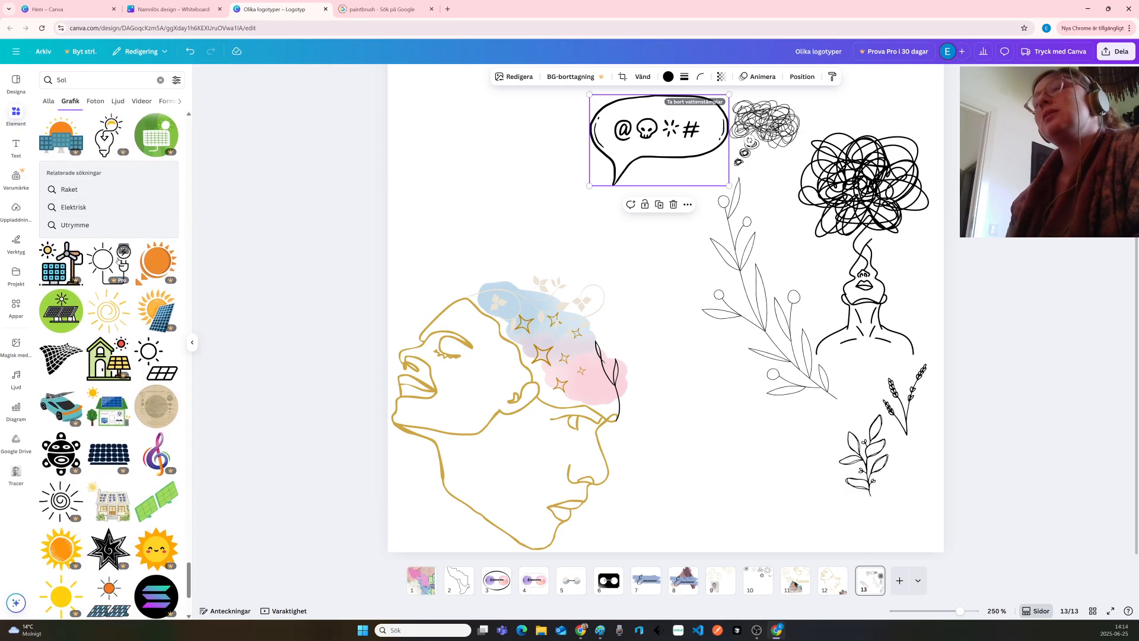
{"action": "scroll", "coordinate": [118, 259], "scroll_direction": "down", "scroll_amount": 5}
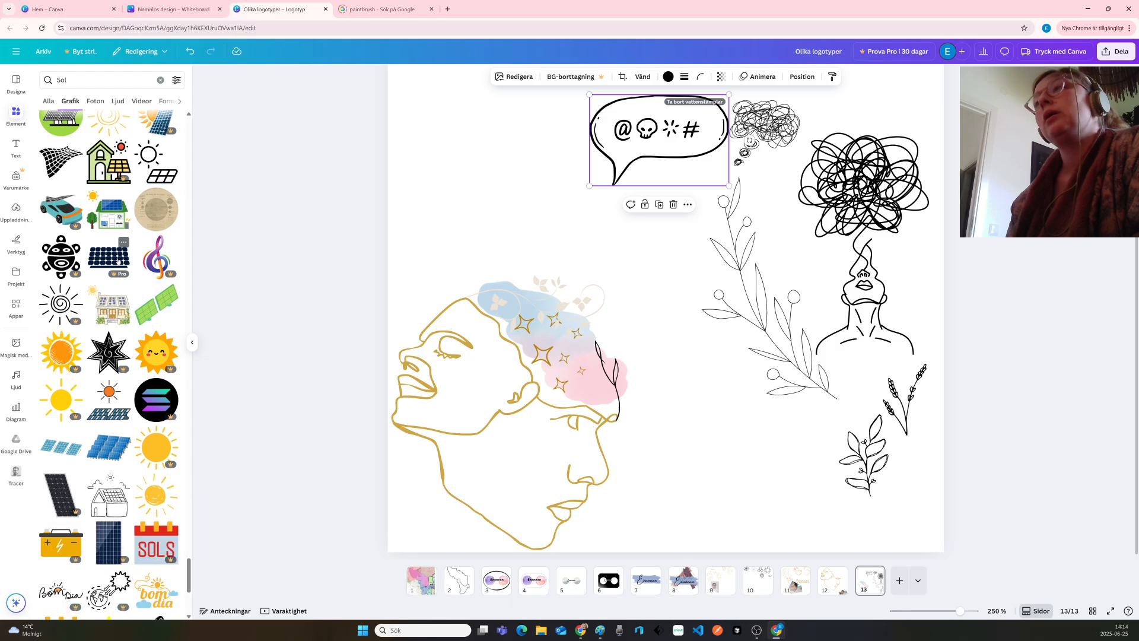
{"action": "scroll", "coordinate": [117, 263], "scroll_direction": "down", "scroll_amount": 5}
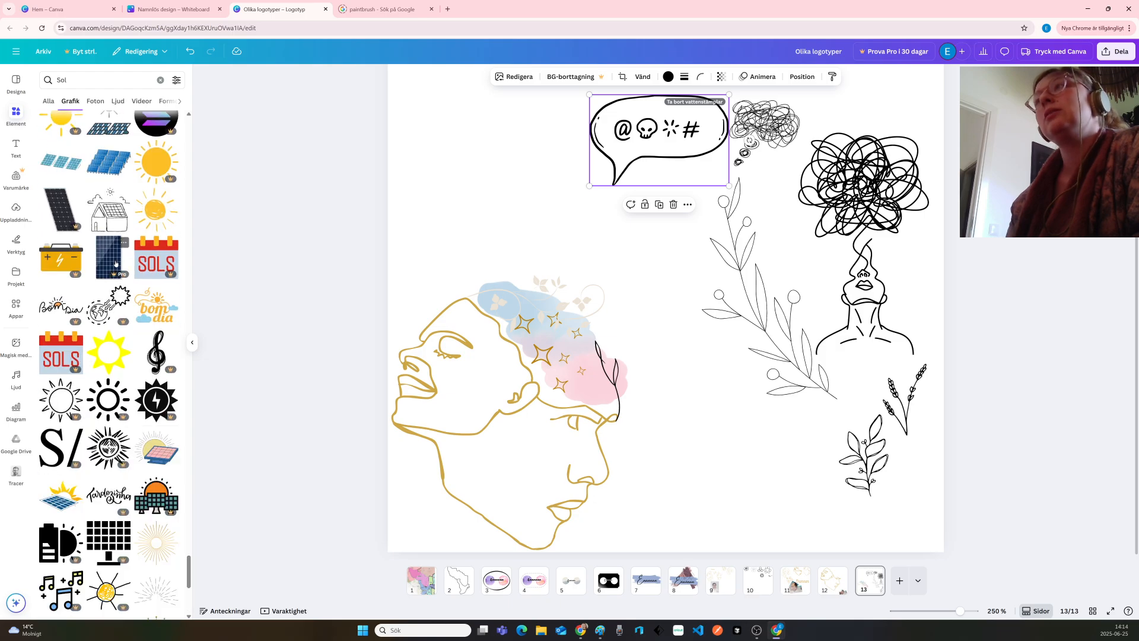
{"action": "scroll", "coordinate": [116, 264], "scroll_direction": "down", "scroll_amount": 1}
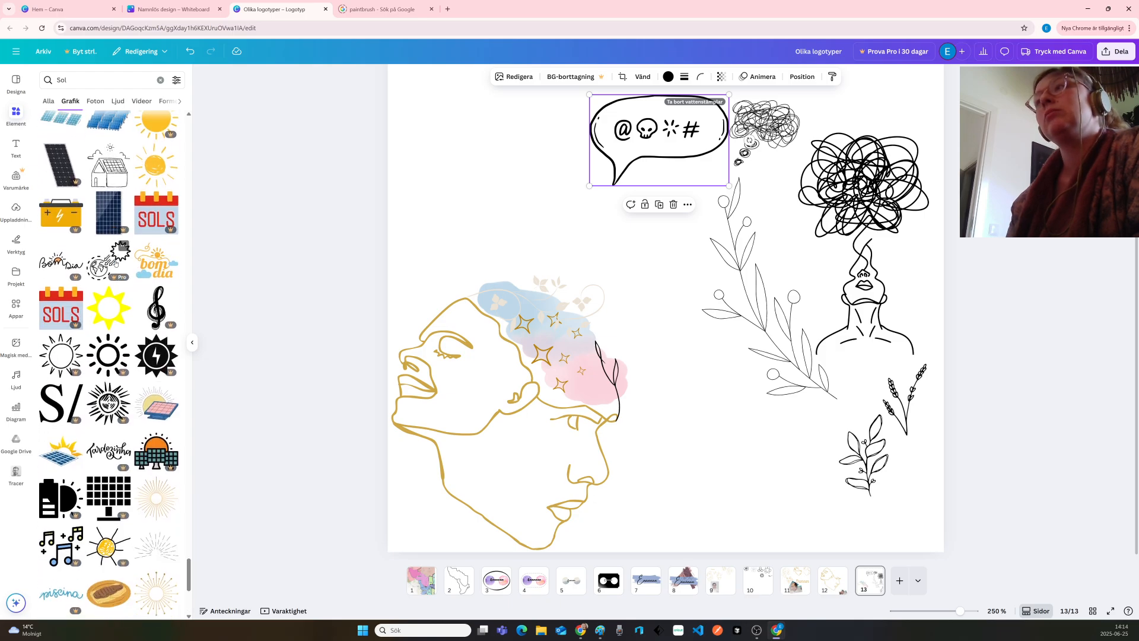
{"action": "scroll", "coordinate": [117, 263], "scroll_direction": "down", "scroll_amount": 5}
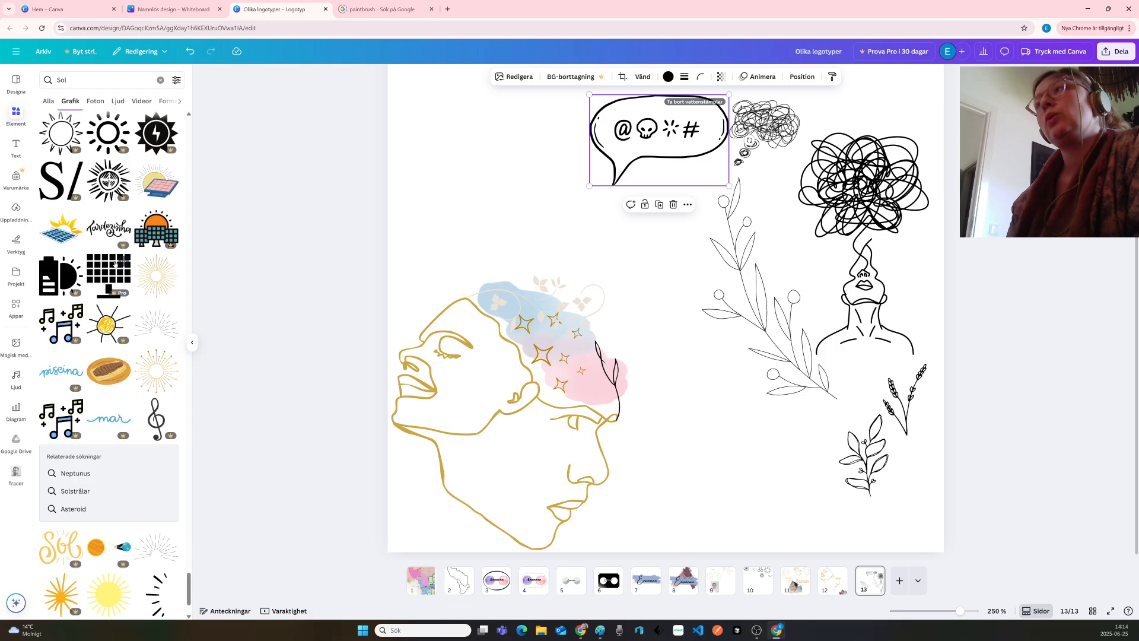
{"action": "scroll", "coordinate": [115, 265], "scroll_direction": "down", "scroll_amount": 5}
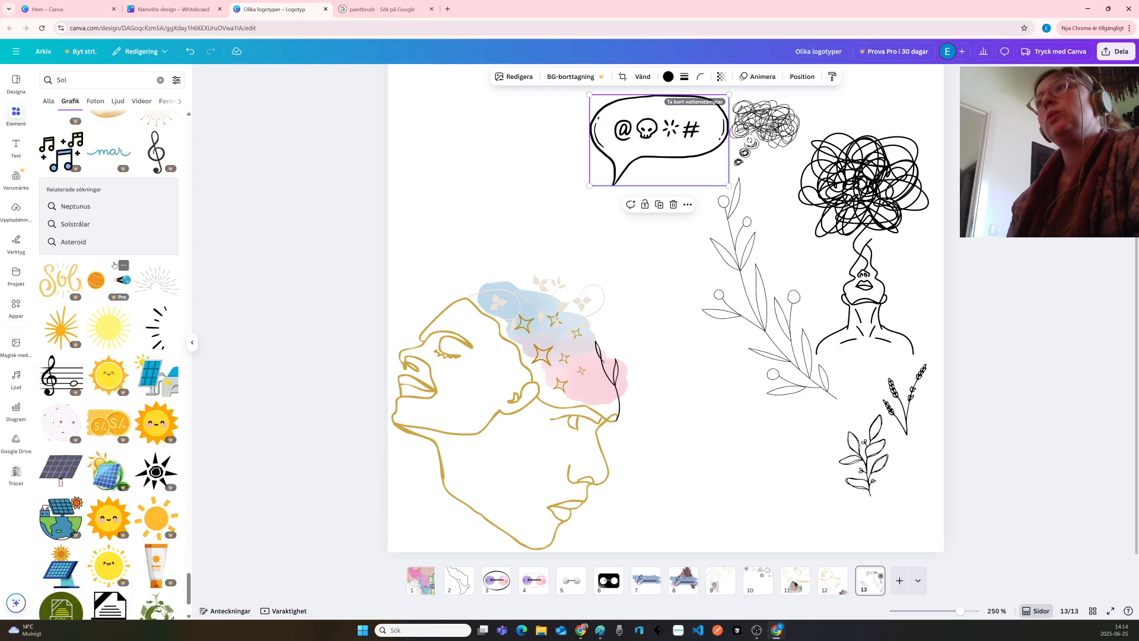
{"action": "scroll", "coordinate": [114, 265], "scroll_direction": "down", "scroll_amount": 3}
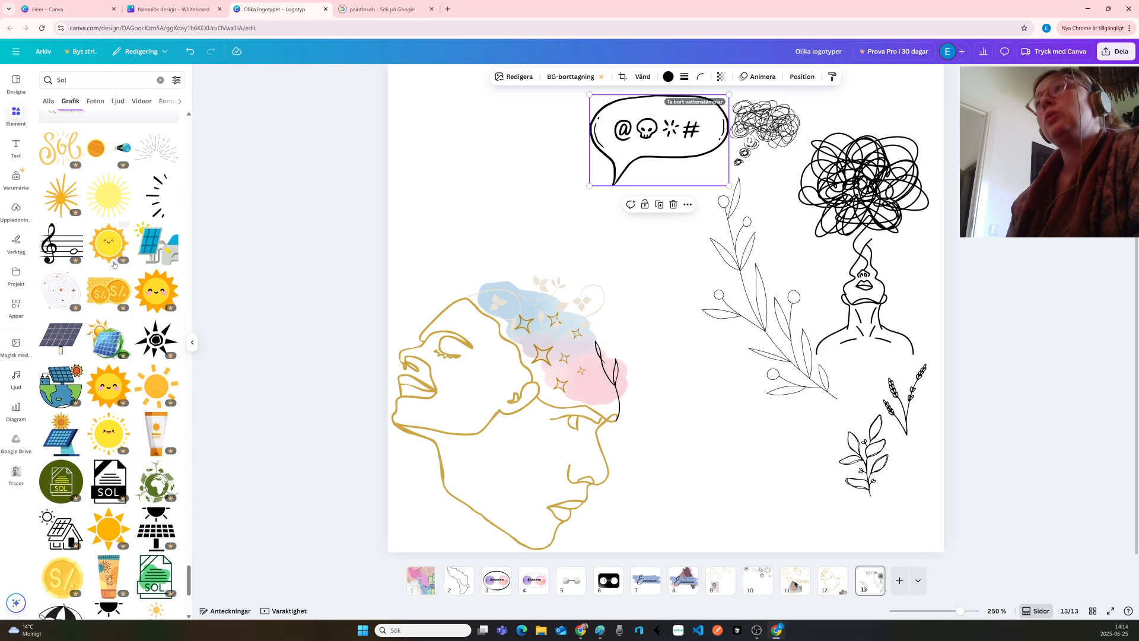
{"action": "scroll", "coordinate": [115, 265], "scroll_direction": "down", "scroll_amount": 1}
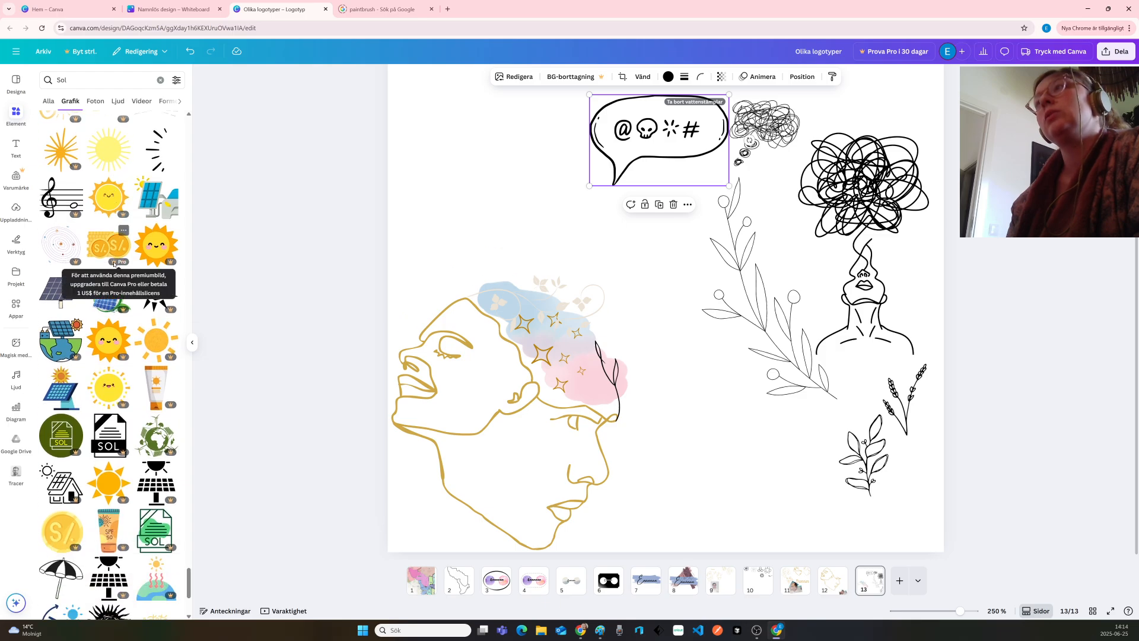
{"action": "scroll", "coordinate": [115, 265], "scroll_direction": "down", "scroll_amount": 1}
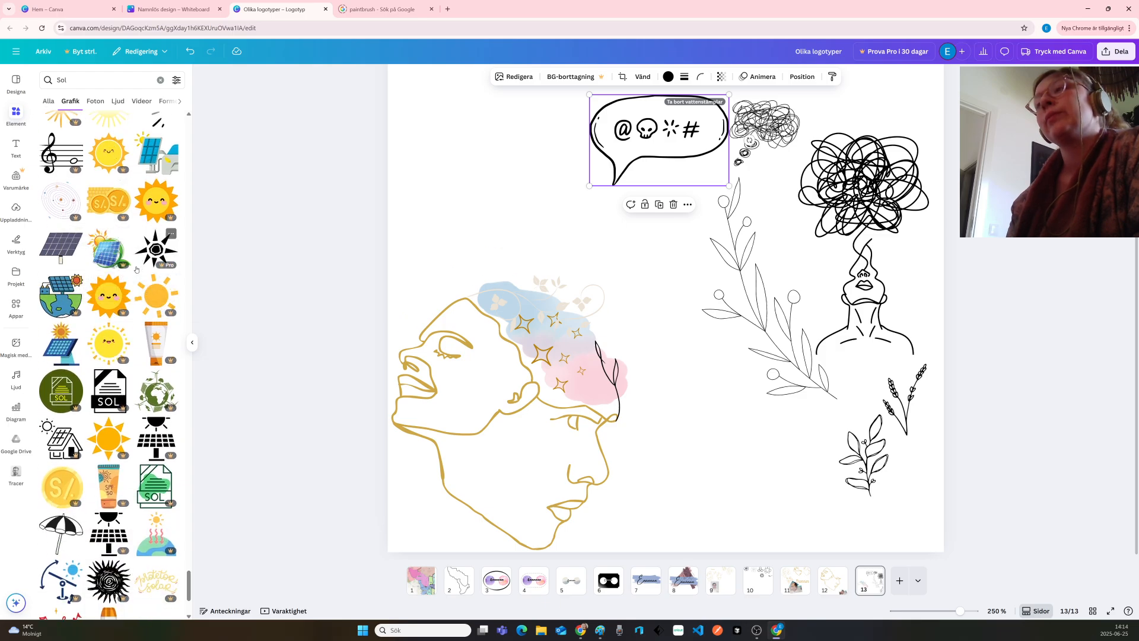
{"action": "scroll", "coordinate": [136, 269], "scroll_direction": "down", "scroll_amount": 7}
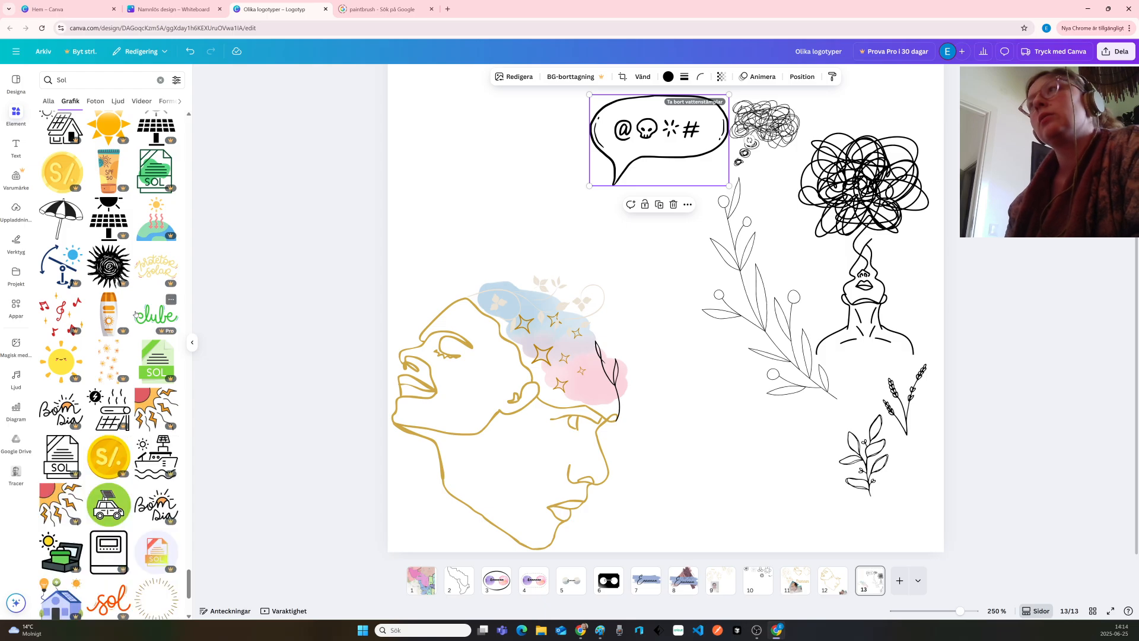
{"action": "scroll", "coordinate": [142, 305], "scroll_direction": "down", "scroll_amount": 5}
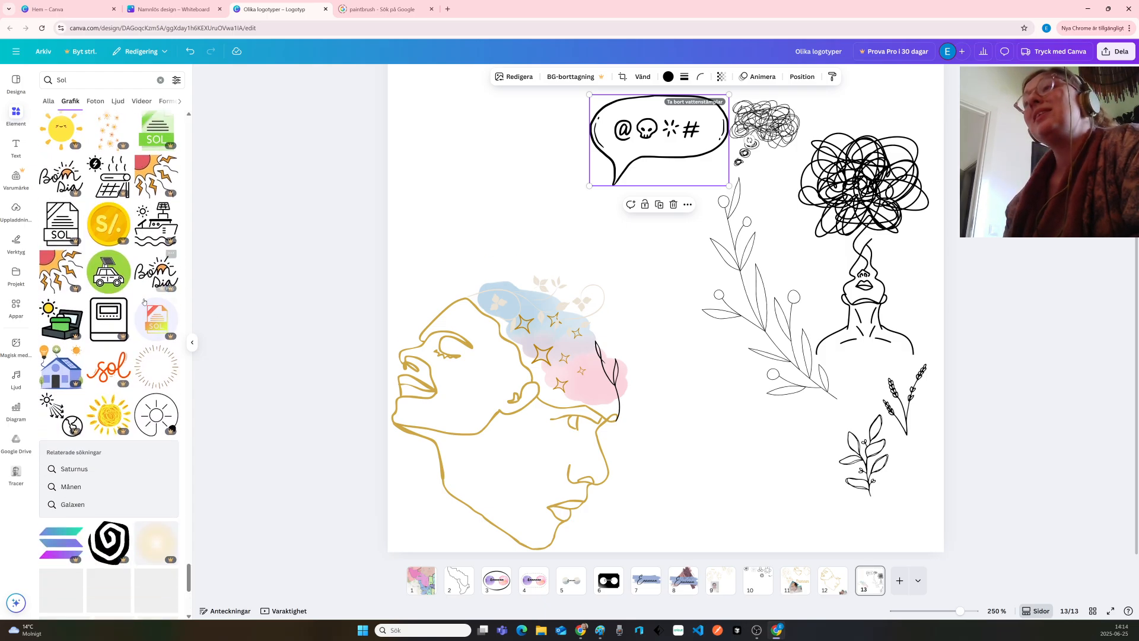
{"action": "scroll", "coordinate": [143, 301], "scroll_direction": "down", "scroll_amount": 5}
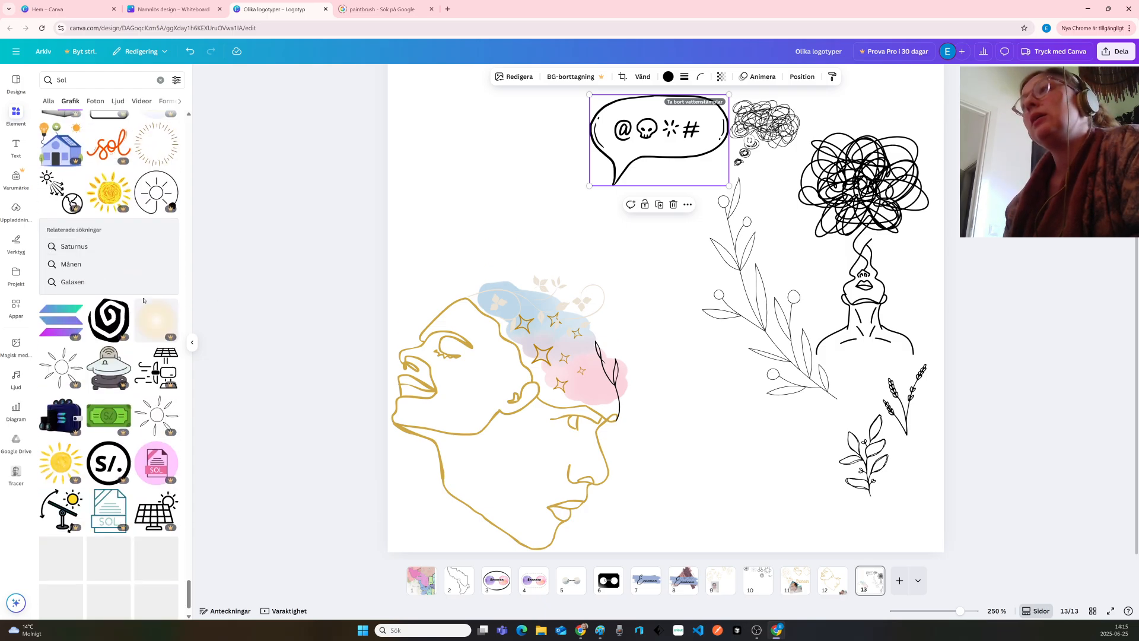
Add the black outlined sun with long and short pointed rays from the "Sol" graphics to page 13
{"action": "scroll", "coordinate": [143, 300], "scroll_direction": "down", "scroll_amount": 7}
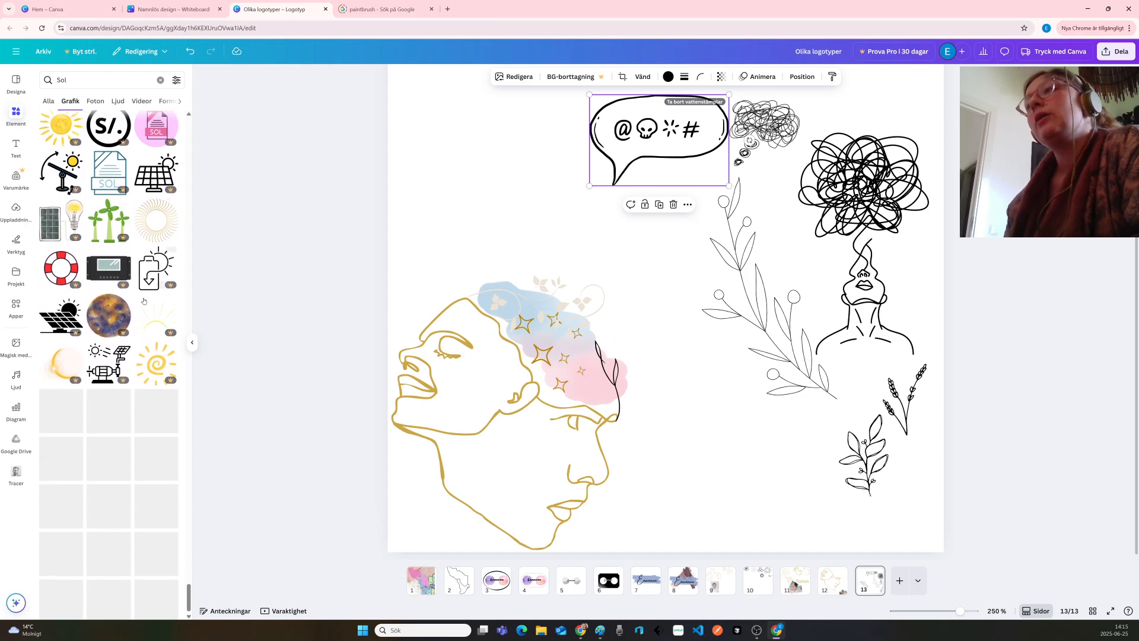
{"action": "scroll", "coordinate": [143, 301], "scroll_direction": "down", "scroll_amount": 3}
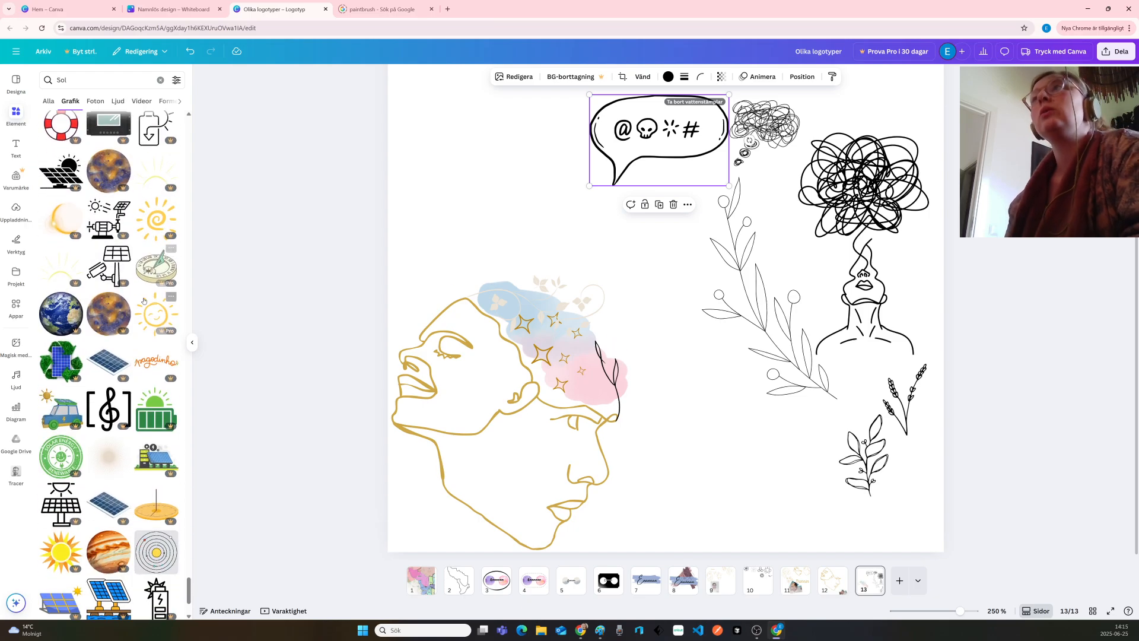
{"action": "scroll", "coordinate": [143, 301], "scroll_direction": "down", "scroll_amount": 4}
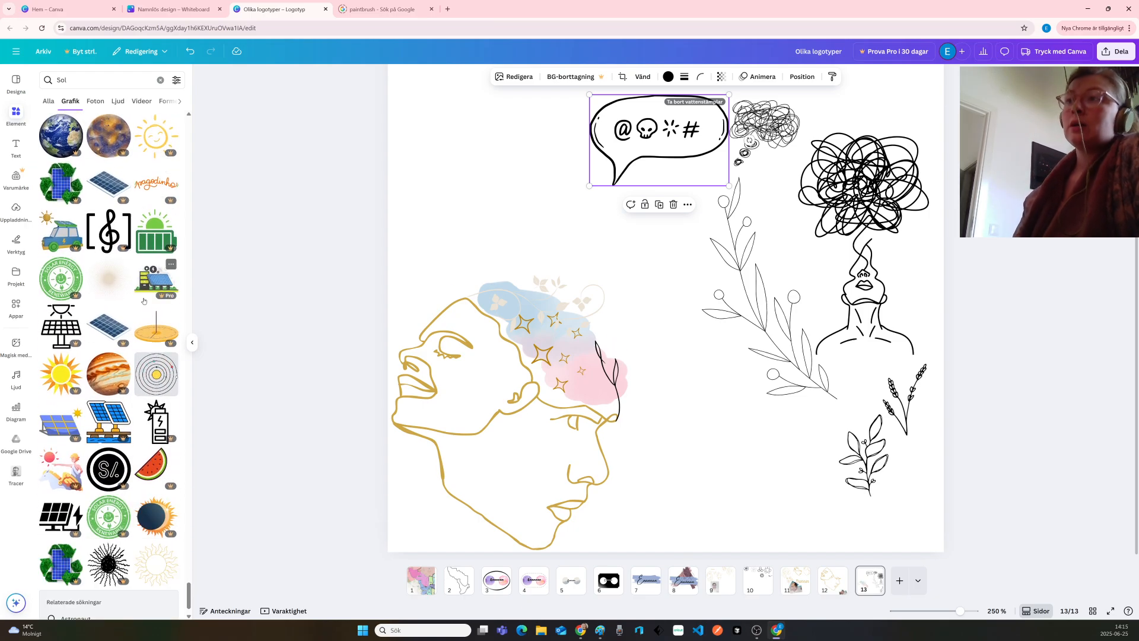
{"action": "scroll", "coordinate": [144, 301], "scroll_direction": "down", "scroll_amount": 7}
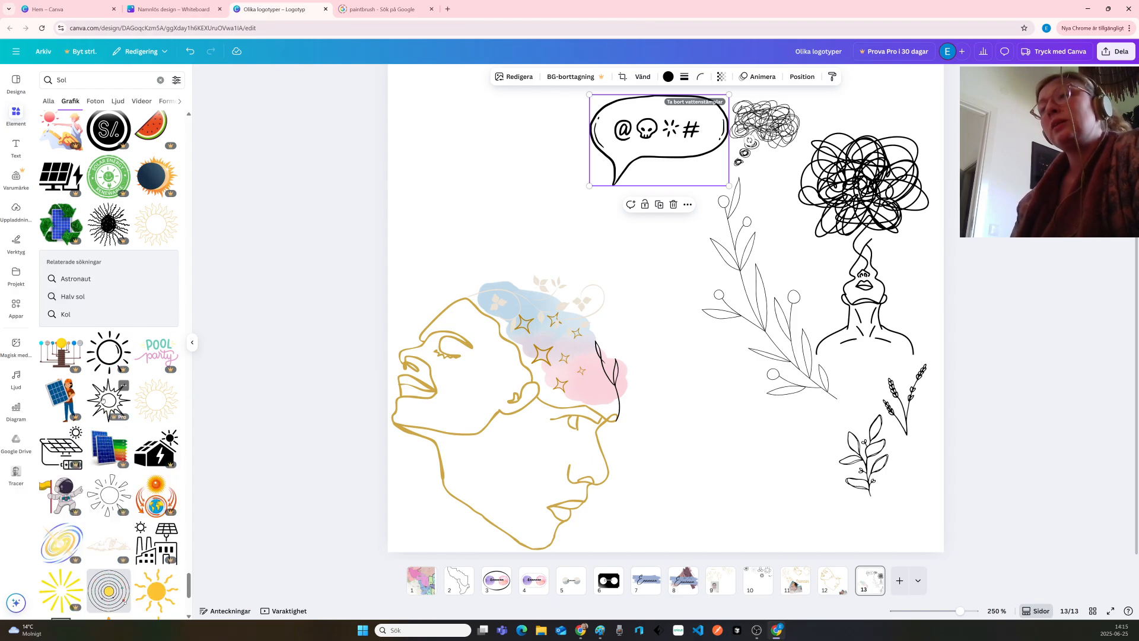
{"action": "left_click", "coordinate": [106, 399]}
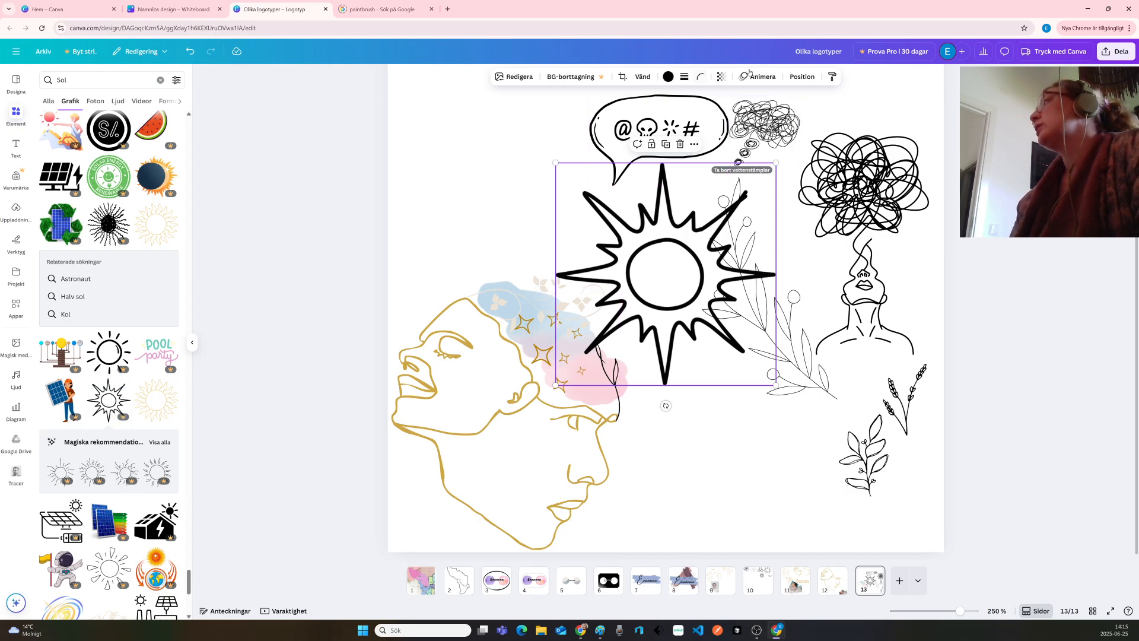
Crop the sun graphic freehand to its right half and move it over the watercolour area behind the gold face
{"action": "left_click", "coordinate": [621, 78]}
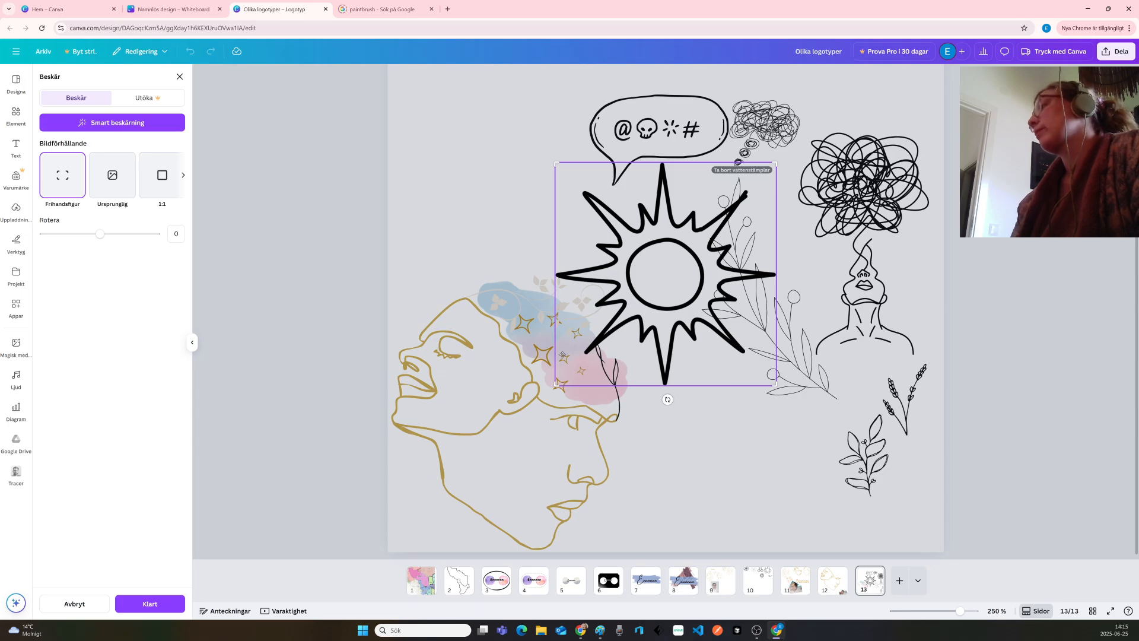
{"action": "left_click_drag", "start_coordinate": [568, 383], "coordinate": [664, 411]}
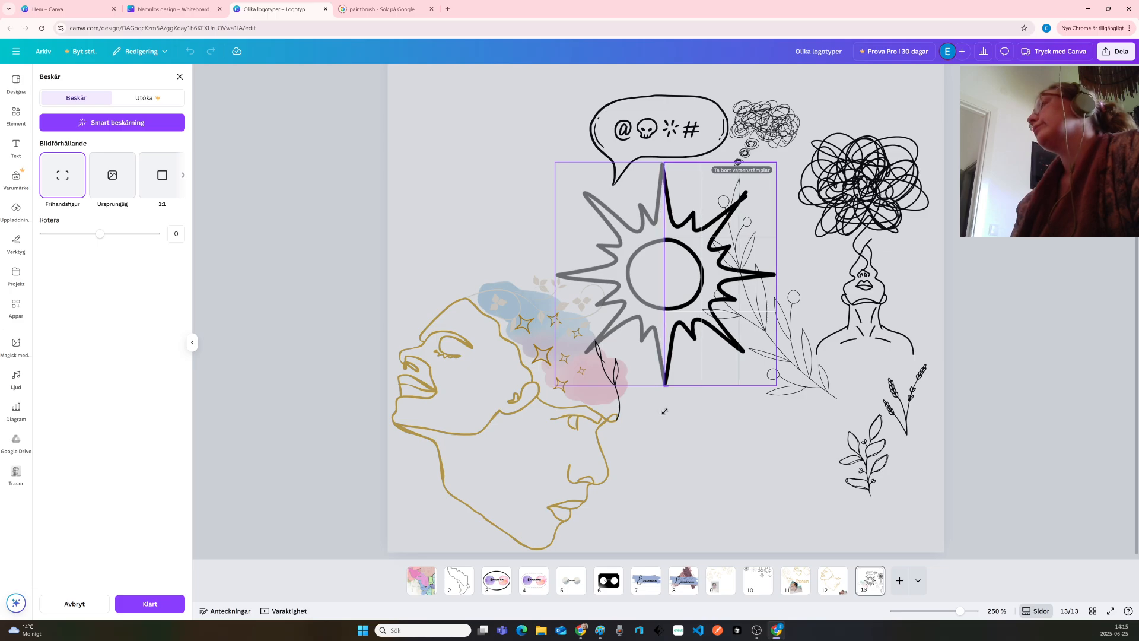
{"action": "left_click", "coordinate": [691, 433]}
{"action": "left_click_drag", "start_coordinate": [681, 291], "coordinate": [589, 273]}
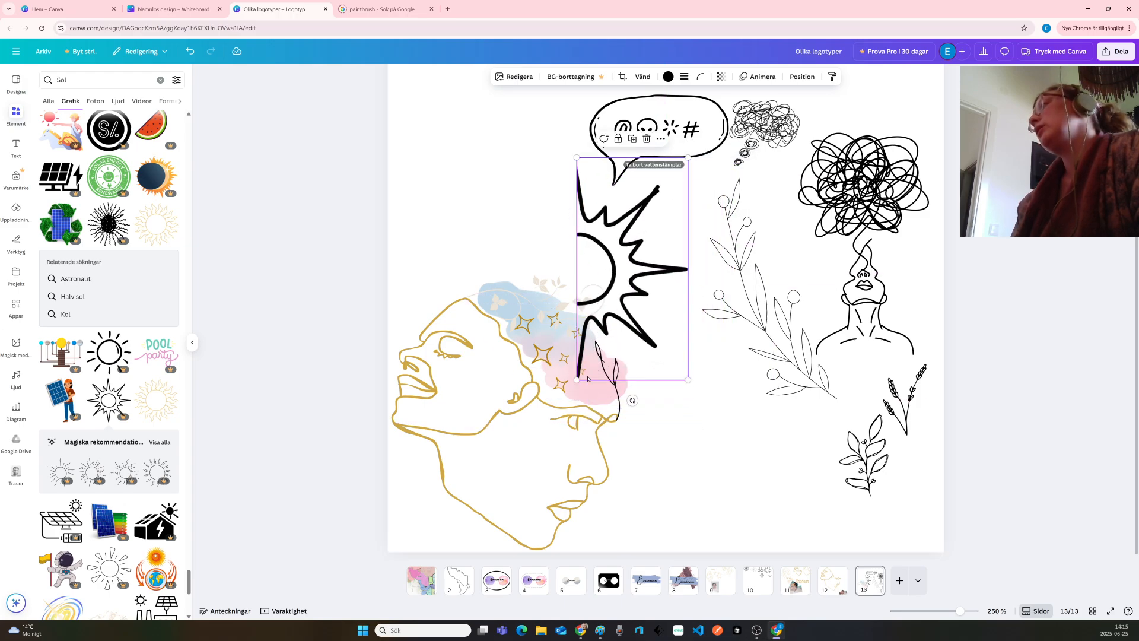
Try to fit the black half sun to the gold head by rotating and shrinking it, and move it clear of the watercolour area
{"action": "left_click_drag", "start_coordinate": [632, 400], "coordinate": [708, 337]}
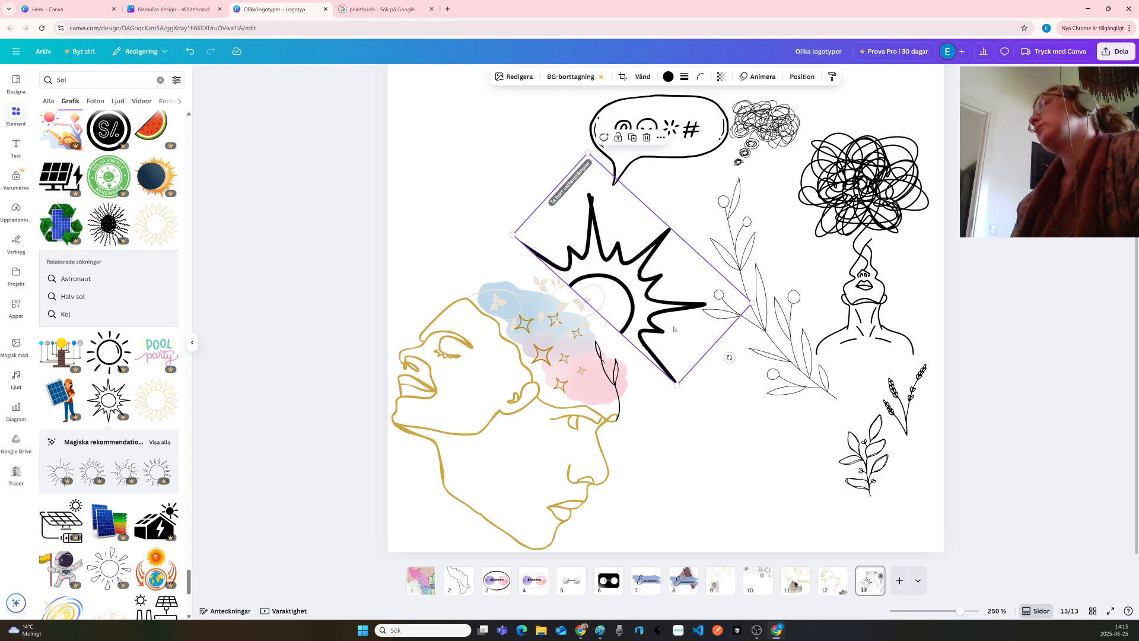
{"action": "left_click_drag", "start_coordinate": [664, 292], "coordinate": [624, 327]}
{"action": "left_click_drag", "start_coordinate": [691, 394], "coordinate": [695, 387]}
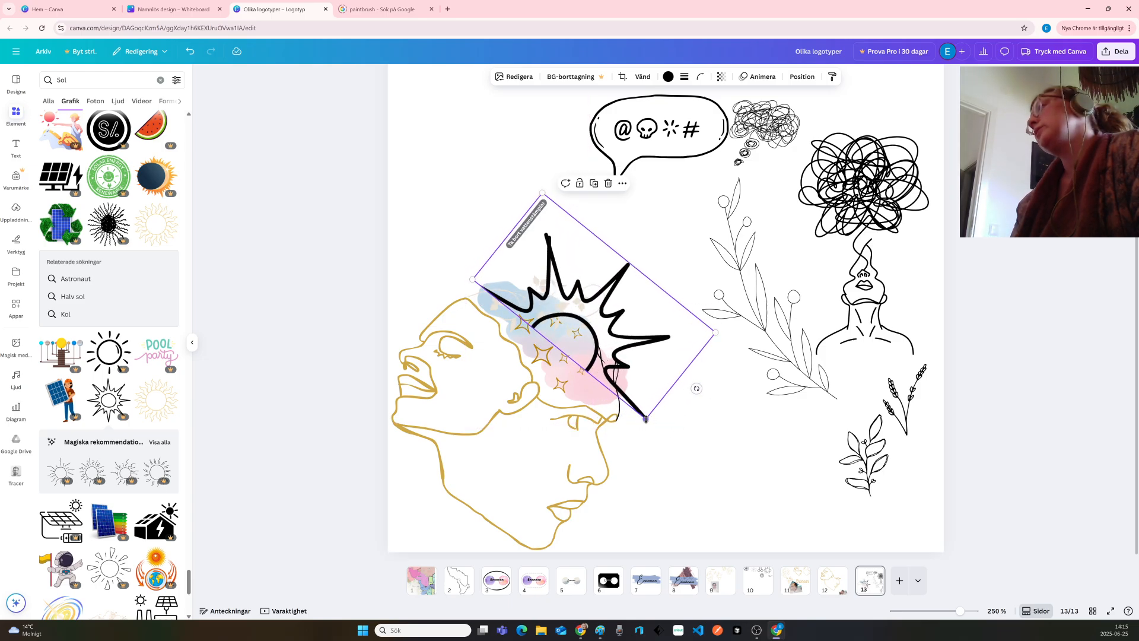
{"action": "left_click_drag", "start_coordinate": [610, 325], "coordinate": [603, 338]}
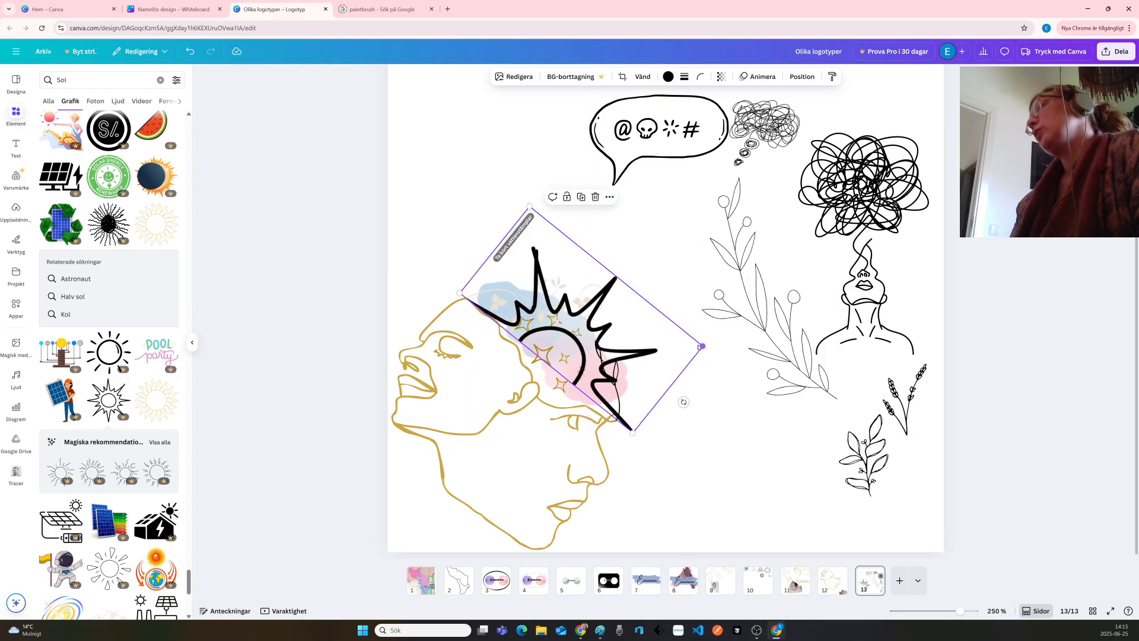
{"action": "left_click_drag", "start_coordinate": [701, 345], "coordinate": [676, 341]}
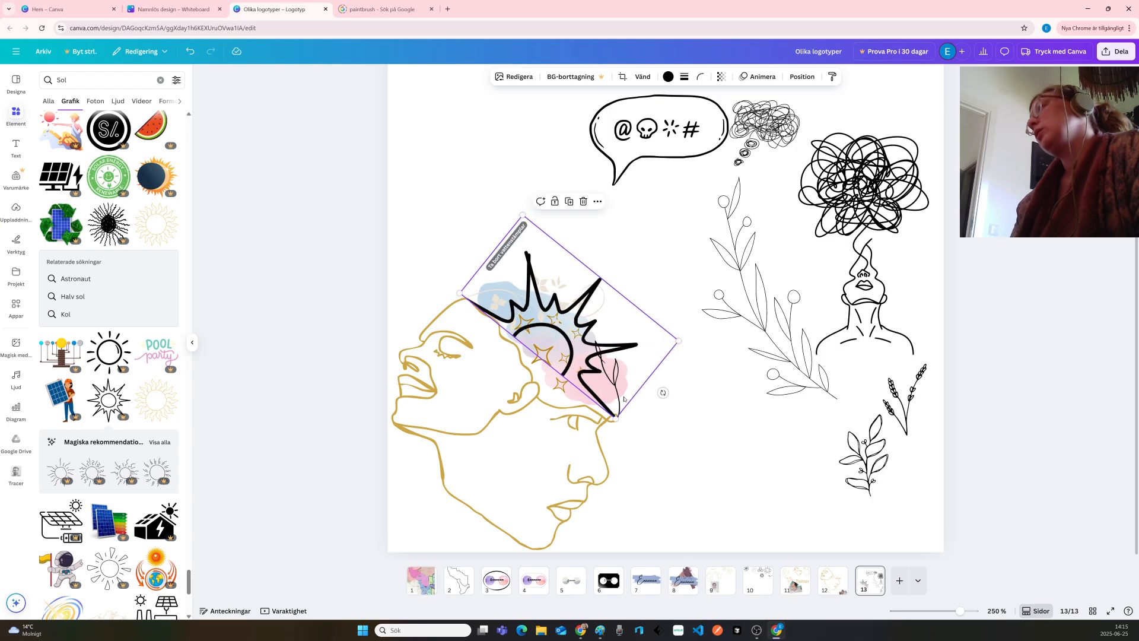
{"action": "left_click_drag", "start_coordinate": [661, 387], "coordinate": [666, 388]}
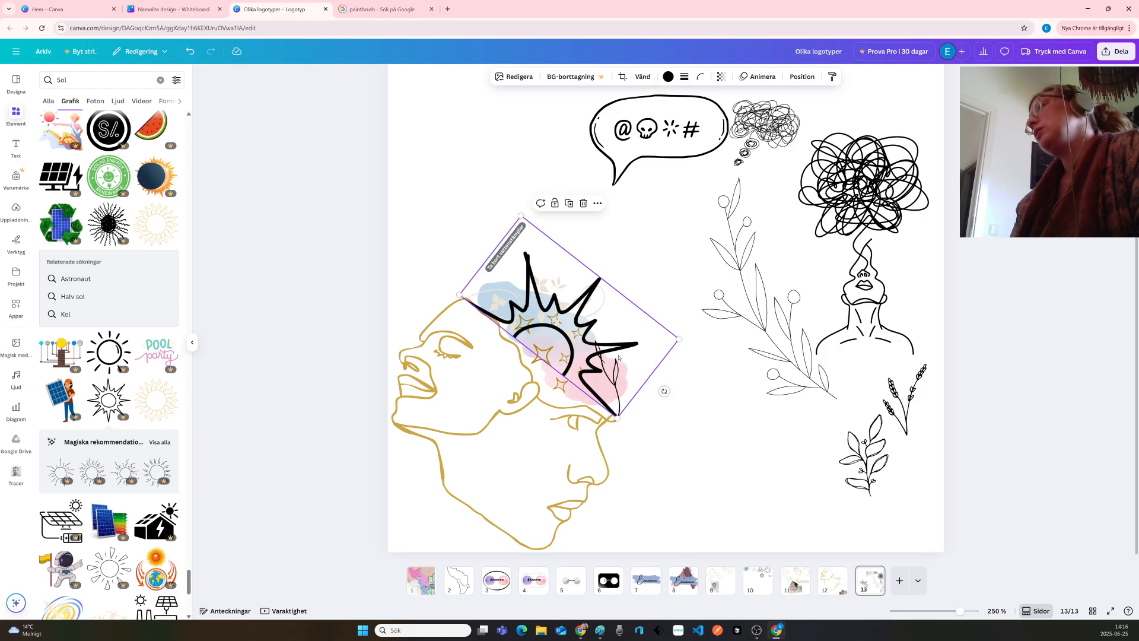
{"action": "left_click_drag", "start_coordinate": [609, 323], "coordinate": [610, 320]}
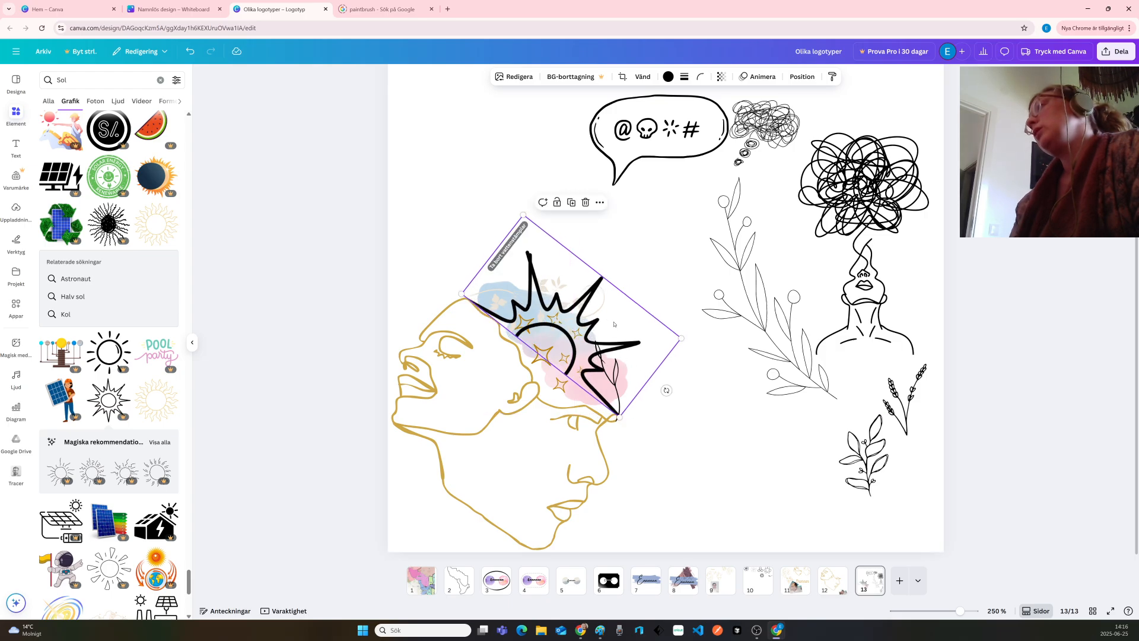
{"action": "left_click", "coordinate": [691, 470]}
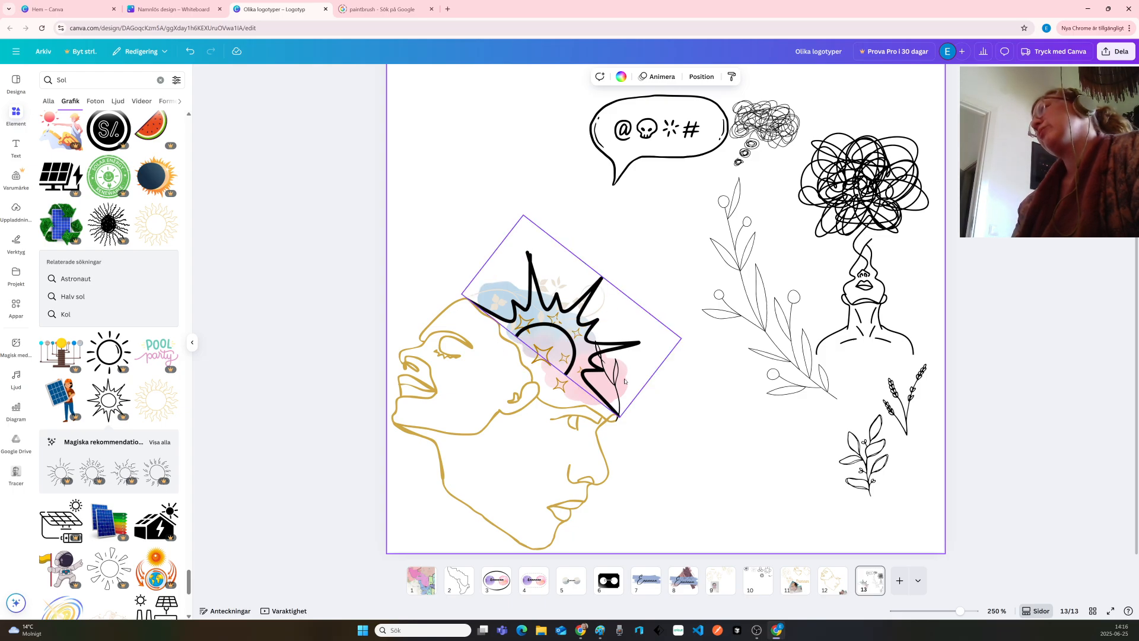
{"action": "left_click_drag", "start_coordinate": [609, 322], "coordinate": [683, 250]}
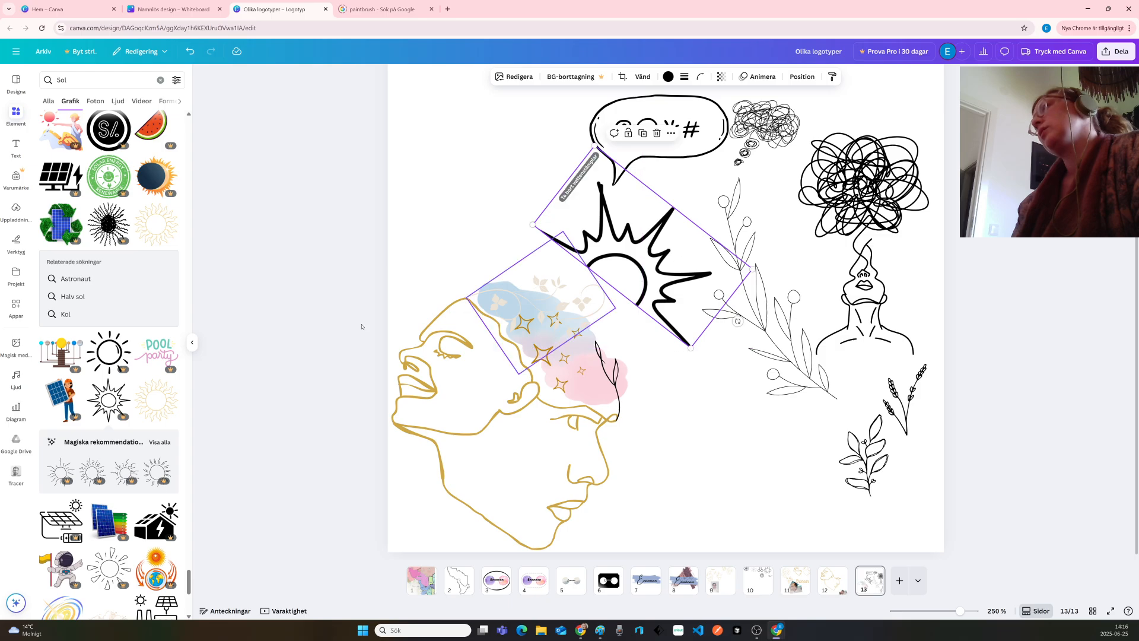
Replace the black half sun on page 13 with the yellow half sun with a pale centre from the "Sol" graphics
{"action": "scroll", "coordinate": [161, 268], "scroll_direction": "down", "scroll_amount": 2}
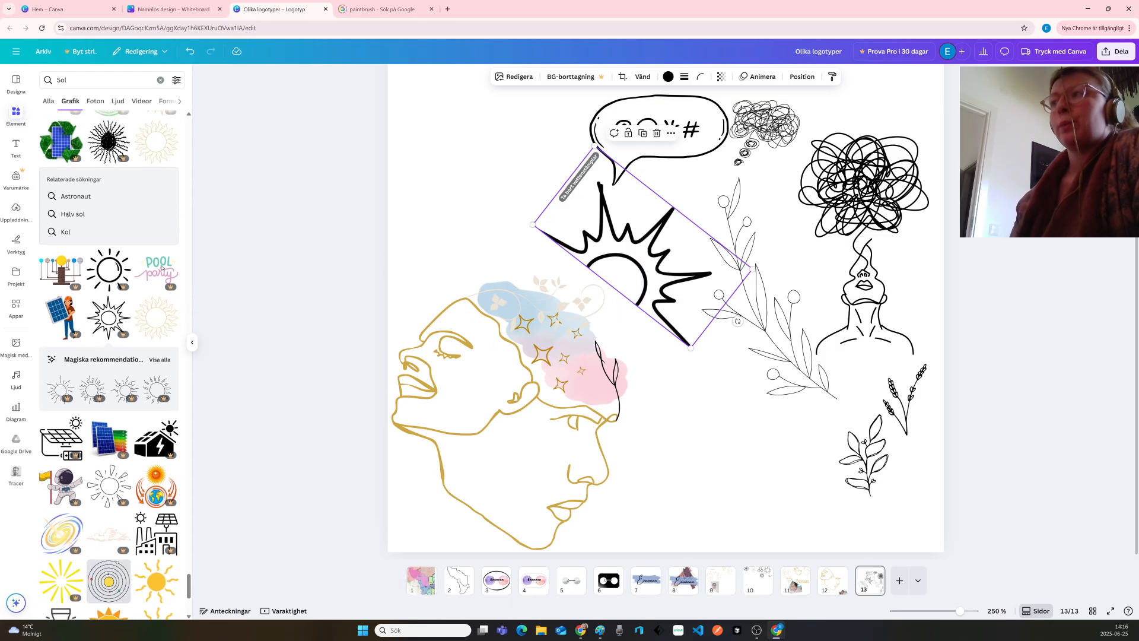
{"action": "scroll", "coordinate": [161, 268], "scroll_direction": "down", "scroll_amount": 5}
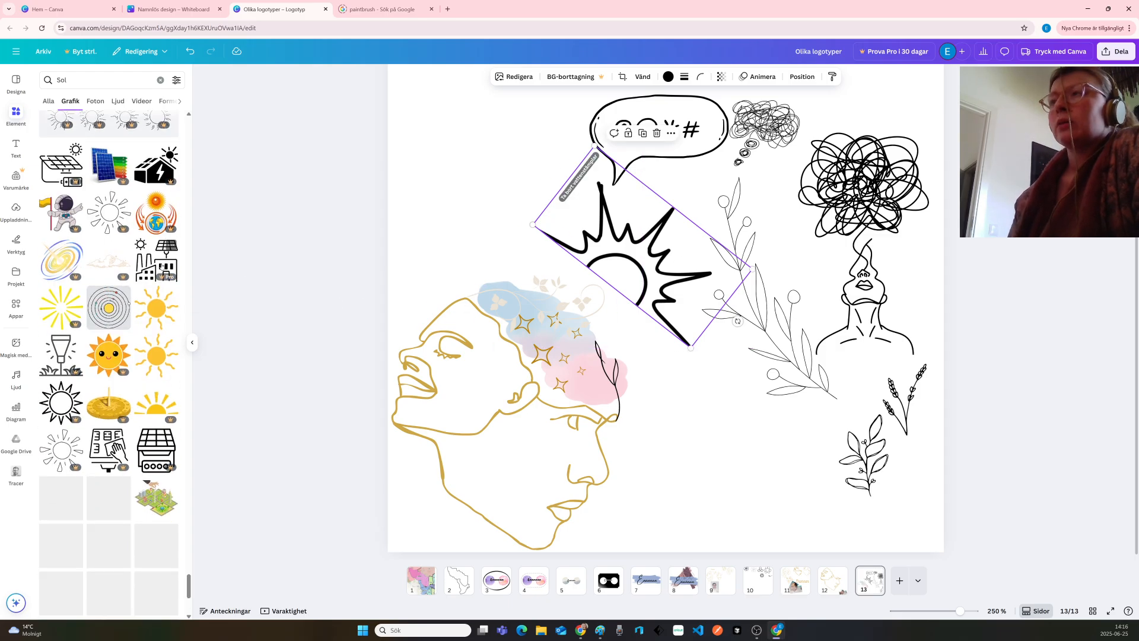
{"action": "scroll", "coordinate": [161, 267], "scroll_direction": "down", "scroll_amount": 6}
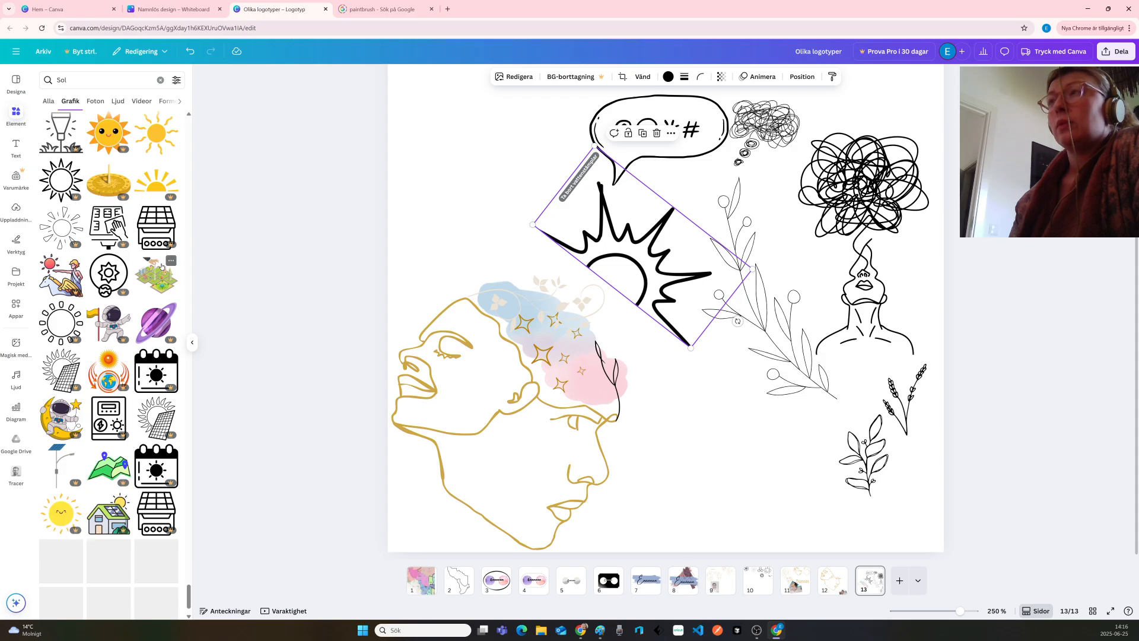
{"action": "scroll", "coordinate": [161, 268], "scroll_direction": "down", "scroll_amount": 6}
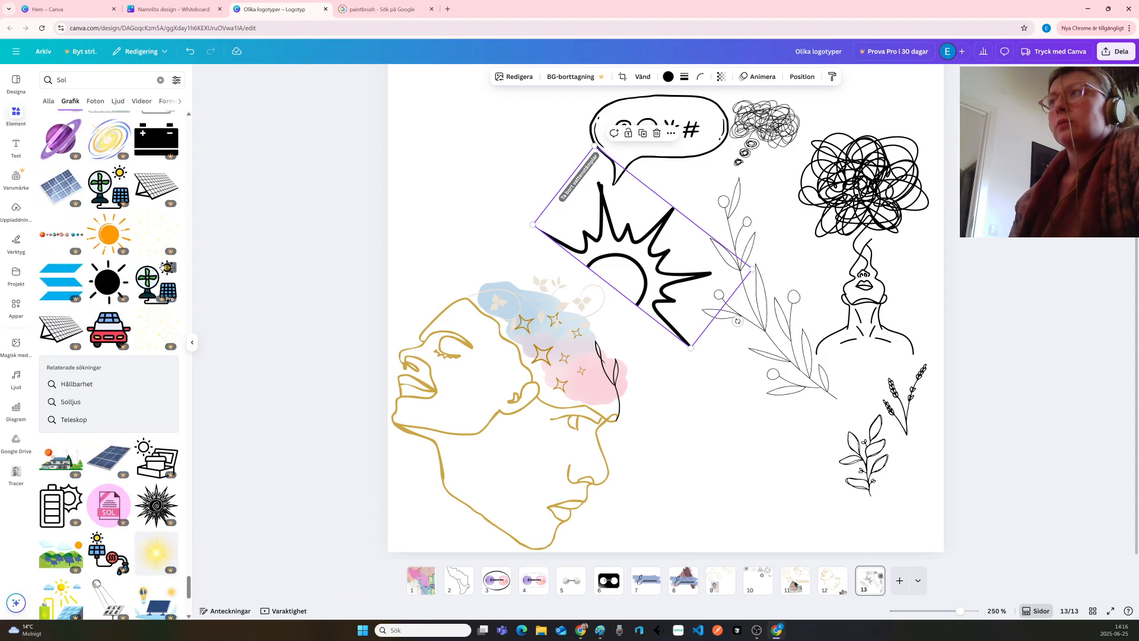
{"action": "scroll", "coordinate": [164, 267], "scroll_direction": "down", "scroll_amount": 5}
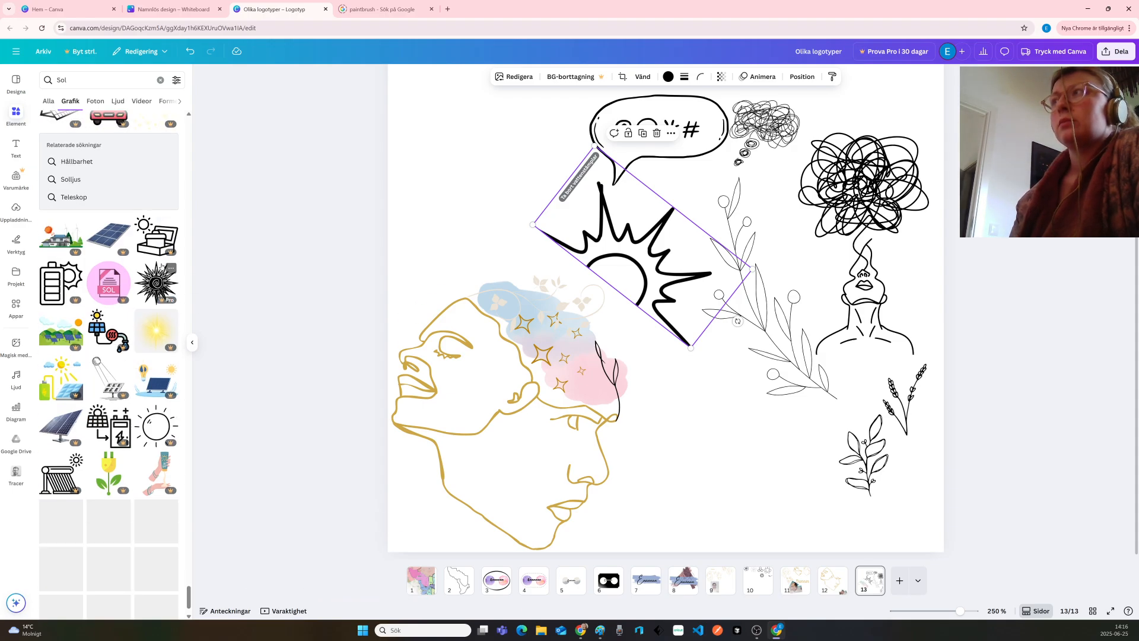
{"action": "scroll", "coordinate": [127, 266], "scroll_direction": "down", "scroll_amount": 3}
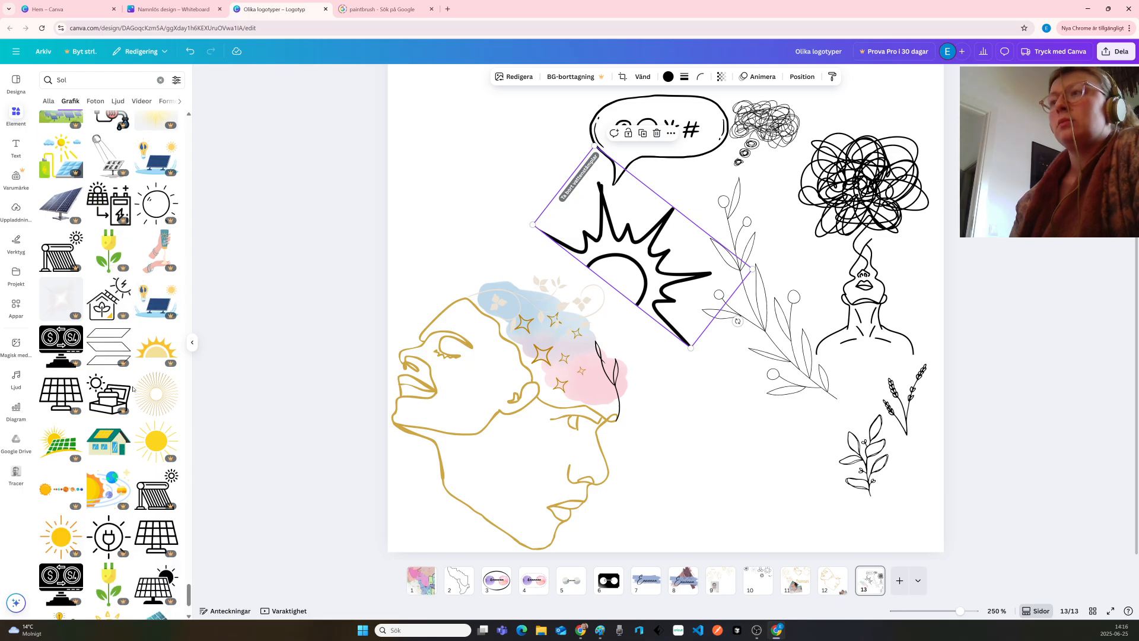
{"action": "scroll", "coordinate": [92, 391], "scroll_direction": "down", "scroll_amount": 3}
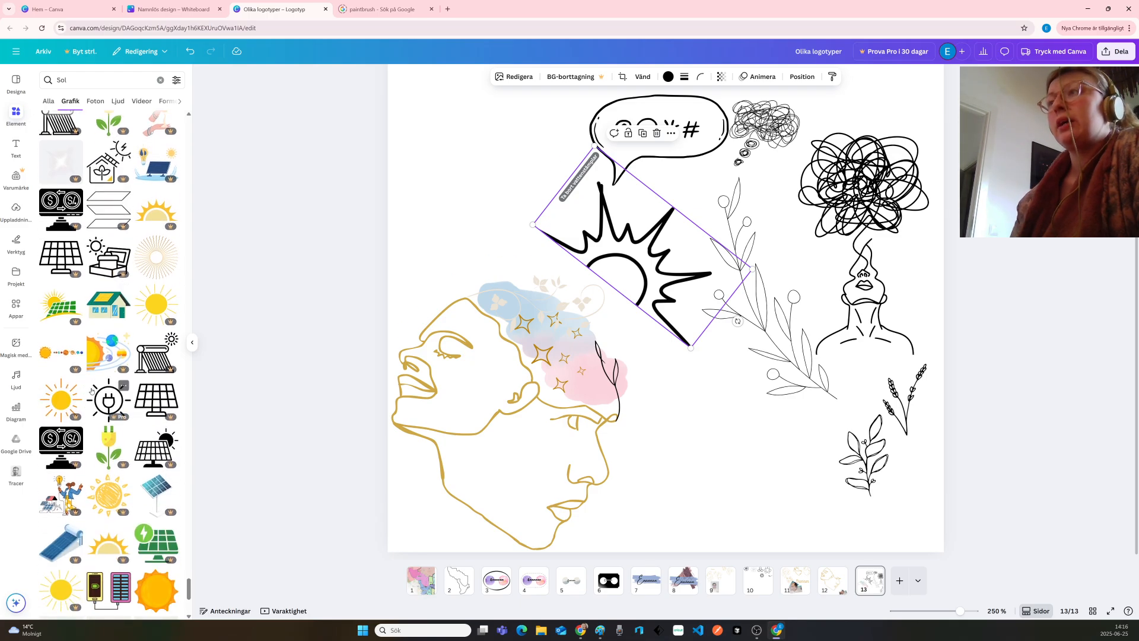
{"action": "scroll", "coordinate": [91, 391], "scroll_direction": "down", "scroll_amount": 1}
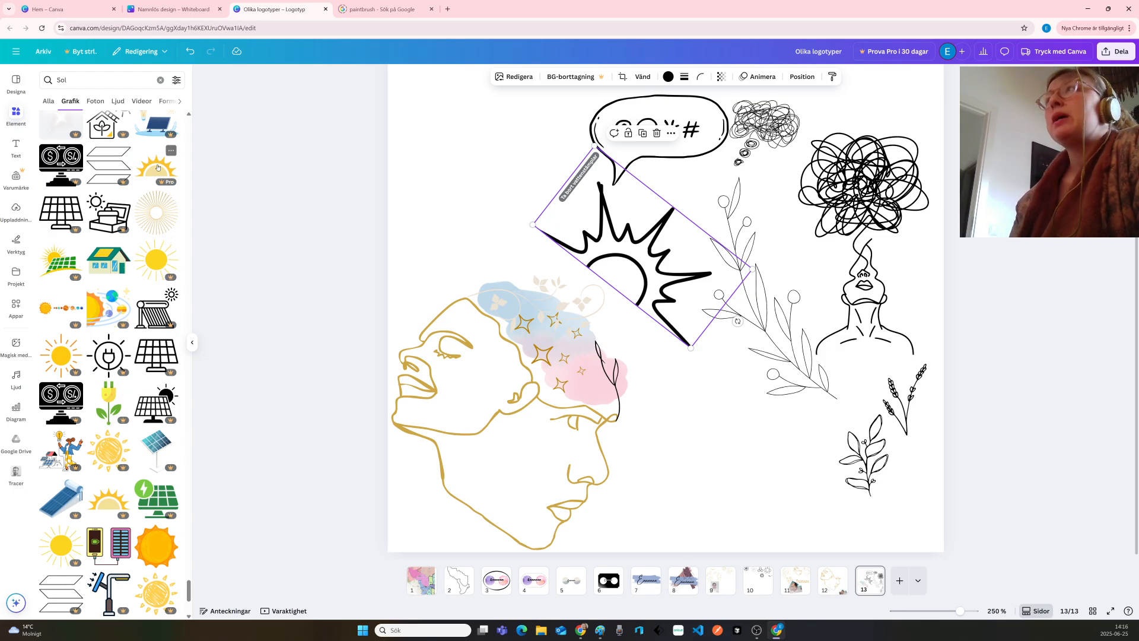
{"action": "left_click", "coordinate": [158, 167]}
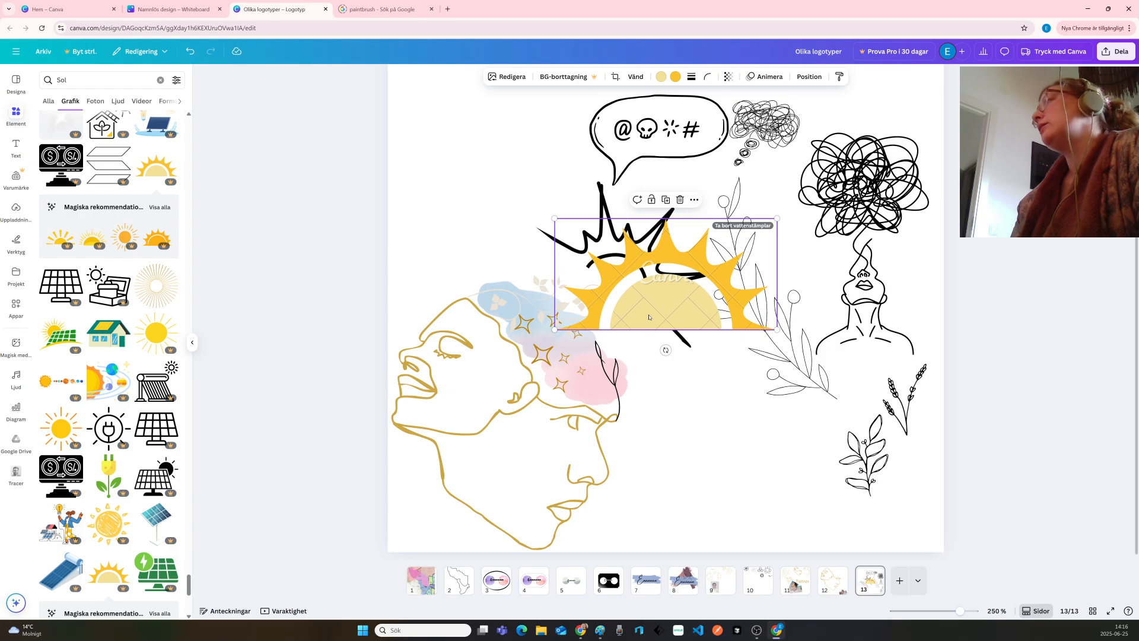
{"action": "mouse_move", "coordinate": [648, 317]}
{"action": "left_mouse_down"}
{"action": "mouse_move", "coordinate": [615, 305]}
{"action": "mouse_move", "coordinate": [565, 241]}
{"action": "mouse_move", "coordinate": [478, 207]}
{"action": "left_mouse_up"}
{"action": "left_click", "coordinate": [657, 259]}
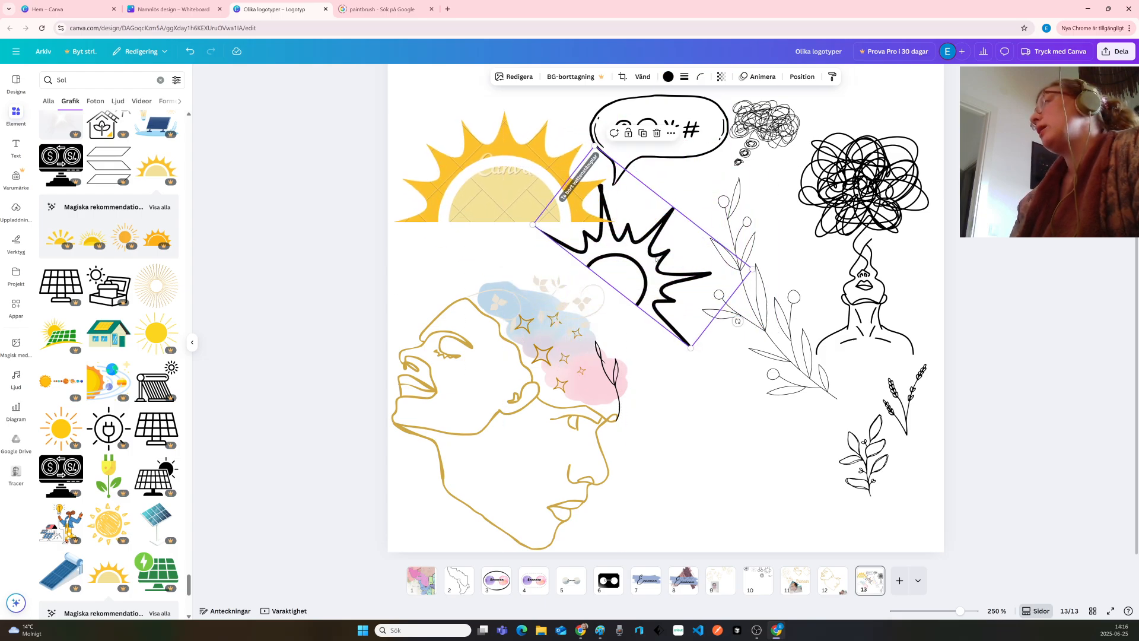
{"action": "key", "text": "Delete"}
Move the yellow half sun onto the watercolour area and rotate it so its flat edge slants along the open back of the head
{"action": "left_click", "coordinate": [536, 160]}
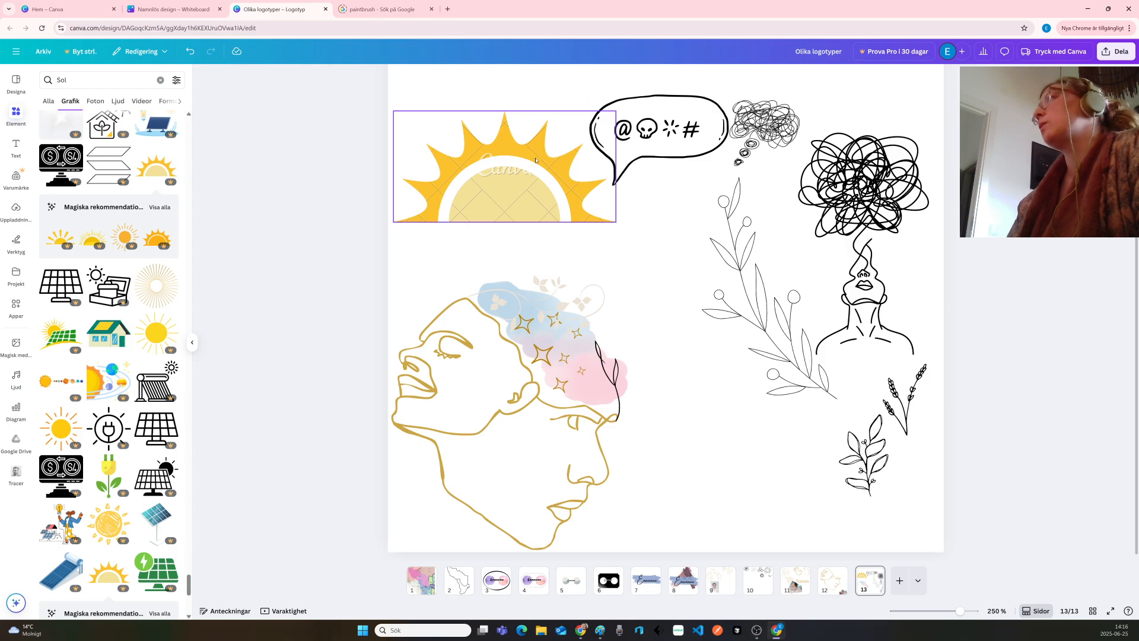
{"action": "left_click_drag", "start_coordinate": [536, 161], "coordinate": [625, 259]}
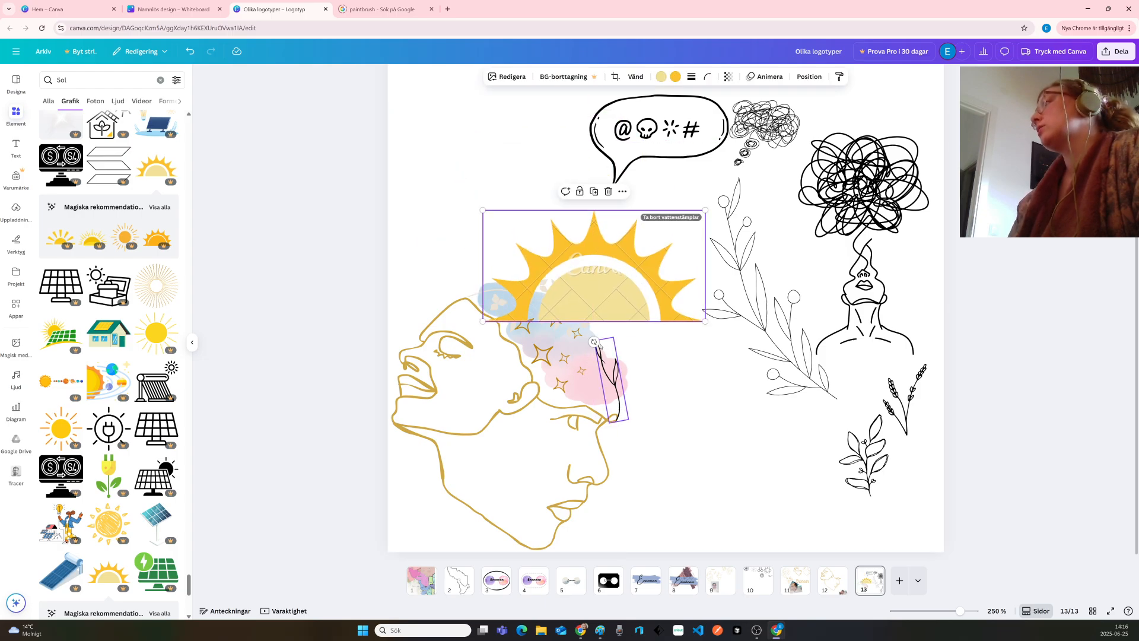
{"action": "left_click_drag", "start_coordinate": [594, 342], "coordinate": [540, 331]}
{"action": "left_click_drag", "start_coordinate": [567, 241], "coordinate": [555, 287]}
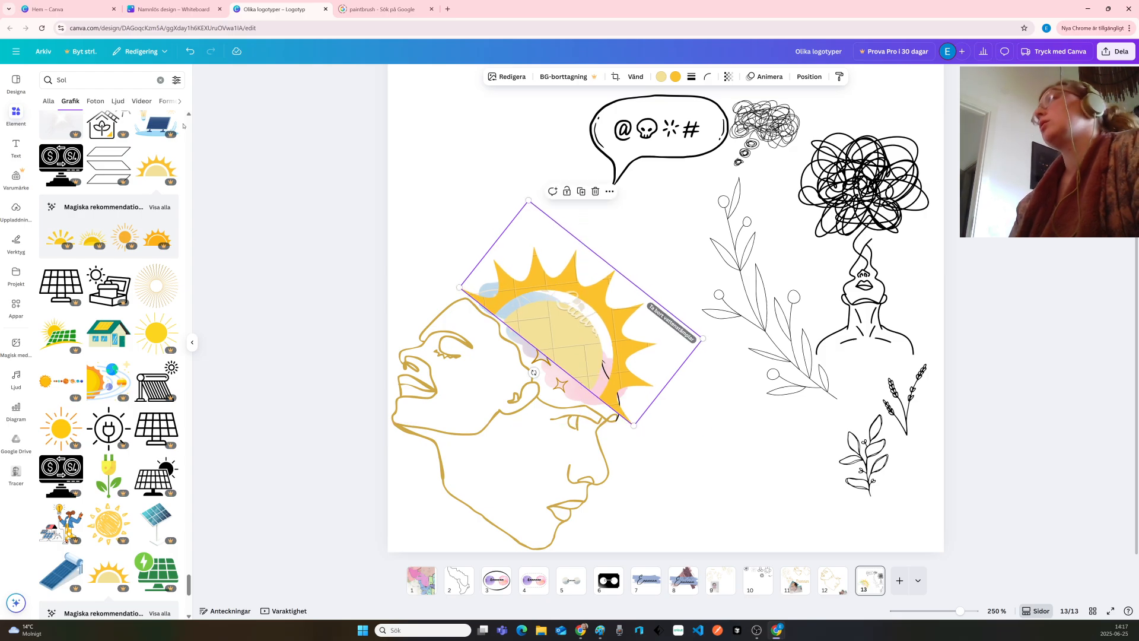
Place the yellow half sun directly behind the watercolour shape in the layer order and shrink it to about 178 × 89 to fit the head
{"action": "left_click", "coordinate": [809, 77]}
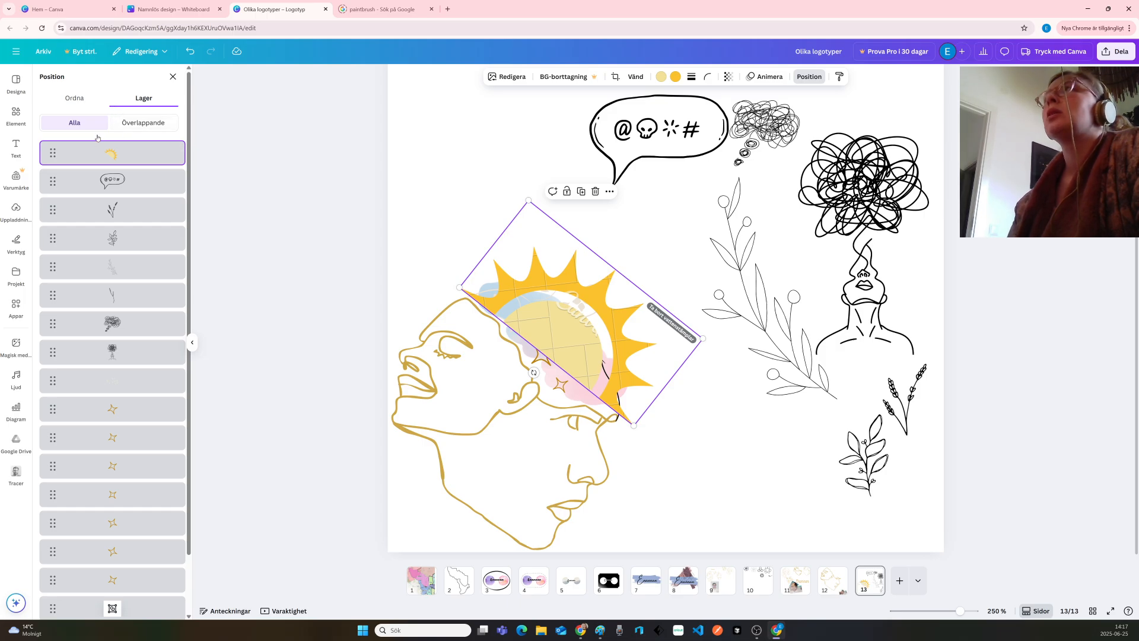
{"action": "left_click_drag", "start_coordinate": [52, 153], "coordinate": [59, 593]}
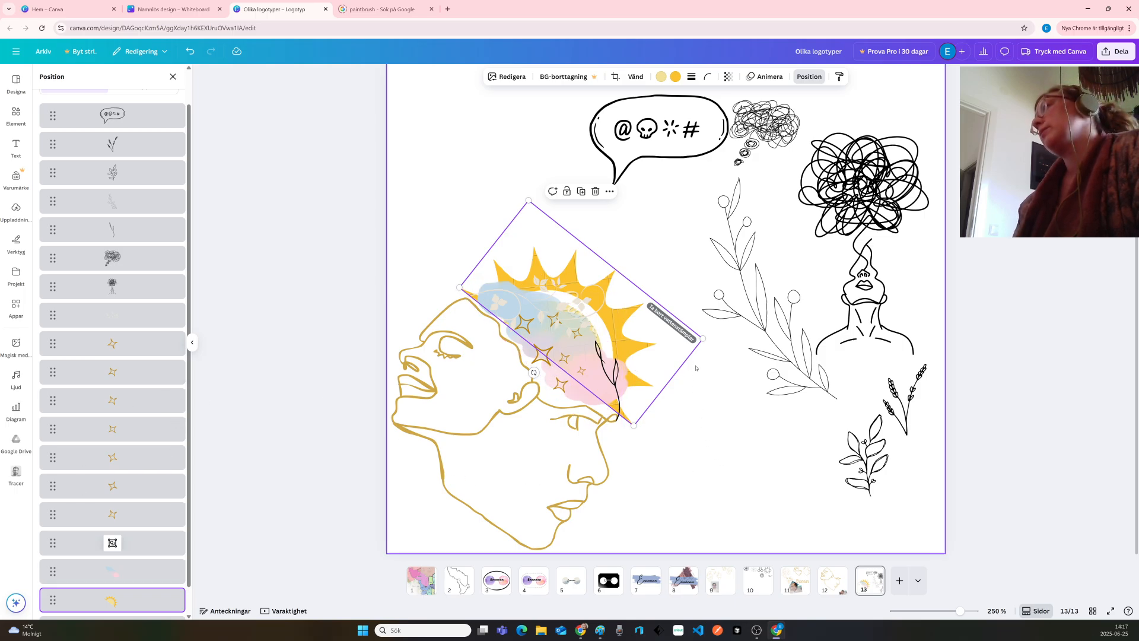
{"action": "left_click_drag", "start_coordinate": [703, 339], "coordinate": [683, 336]}
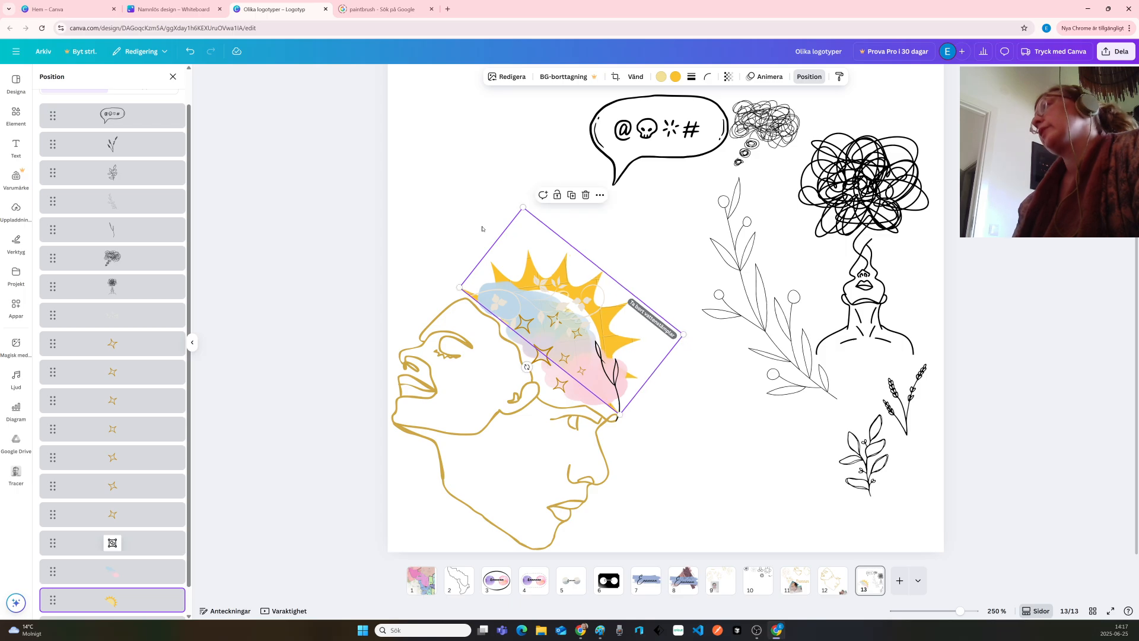
{"action": "left_click_drag", "start_coordinate": [521, 206], "coordinate": [527, 213]}
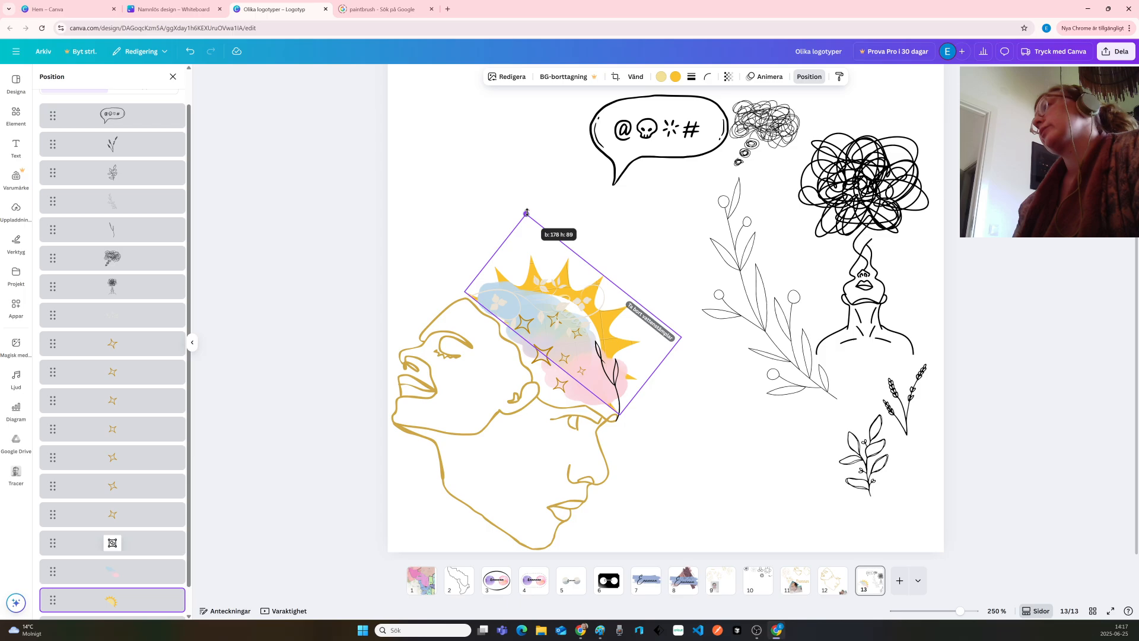
{"action": "left_click_drag", "start_coordinate": [527, 213], "coordinate": [527, 213]}
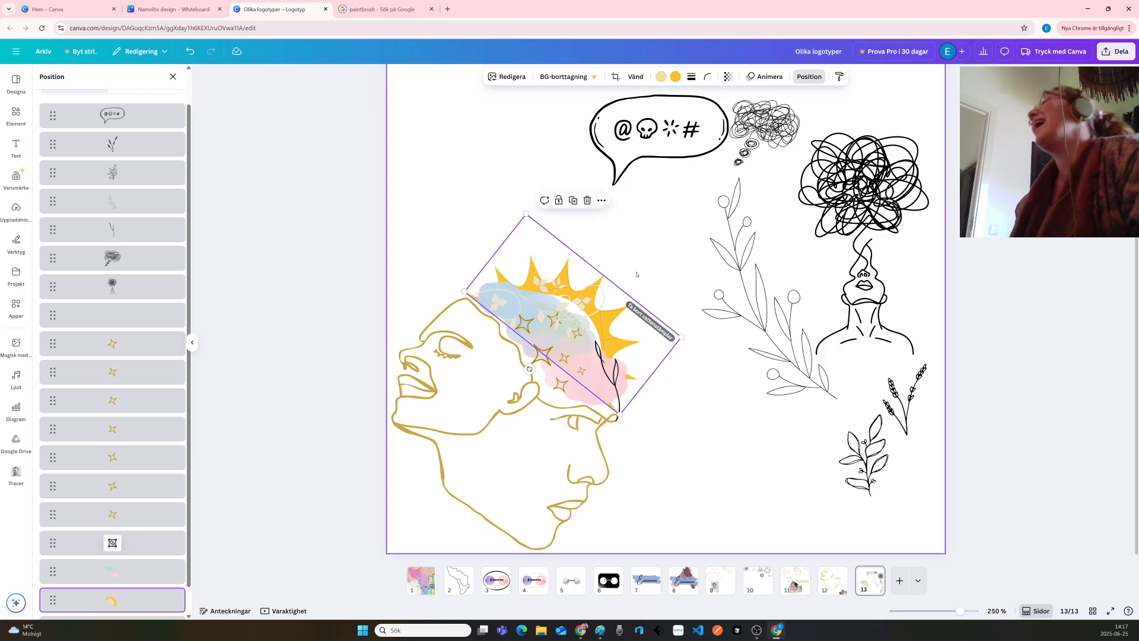
{"action": "left_click", "coordinate": [624, 254]}
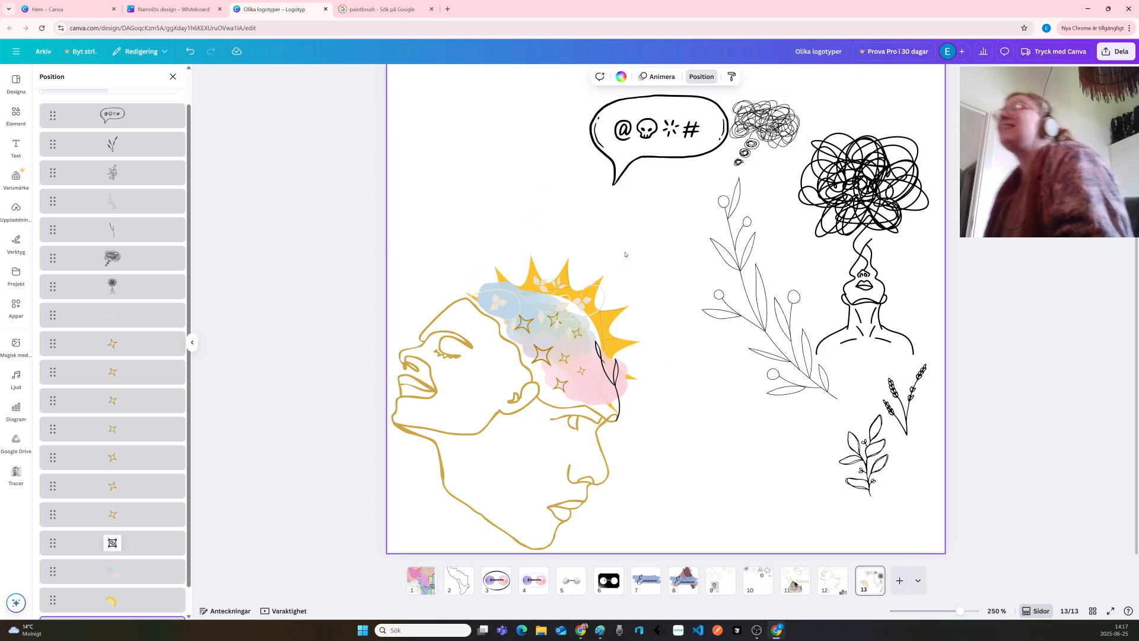
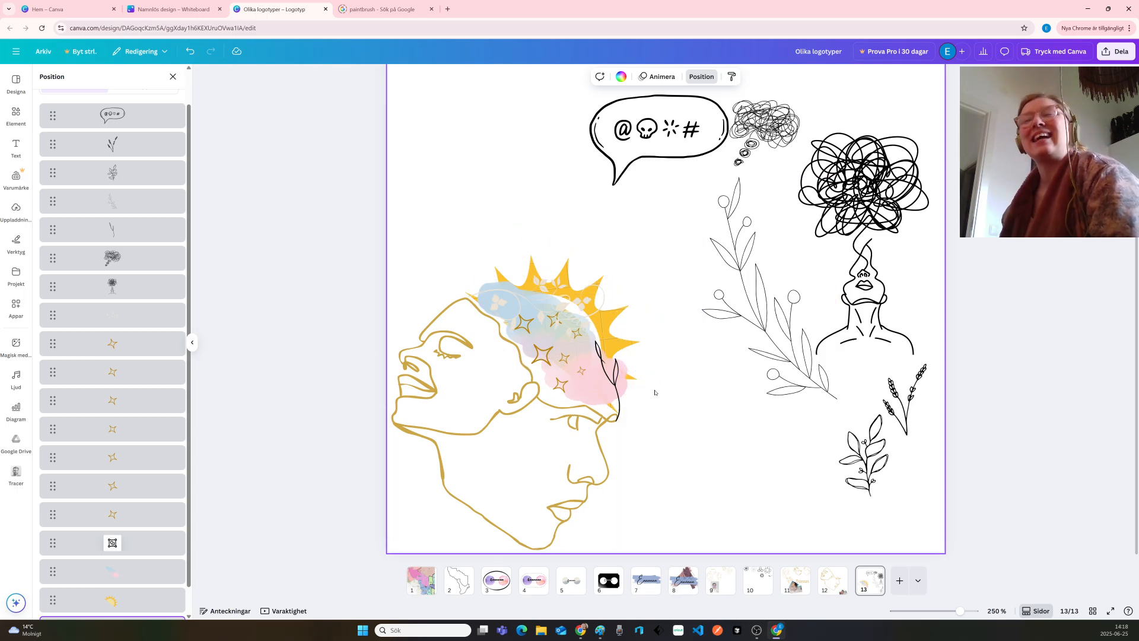
{"action": "left_click", "coordinate": [172, 77]}
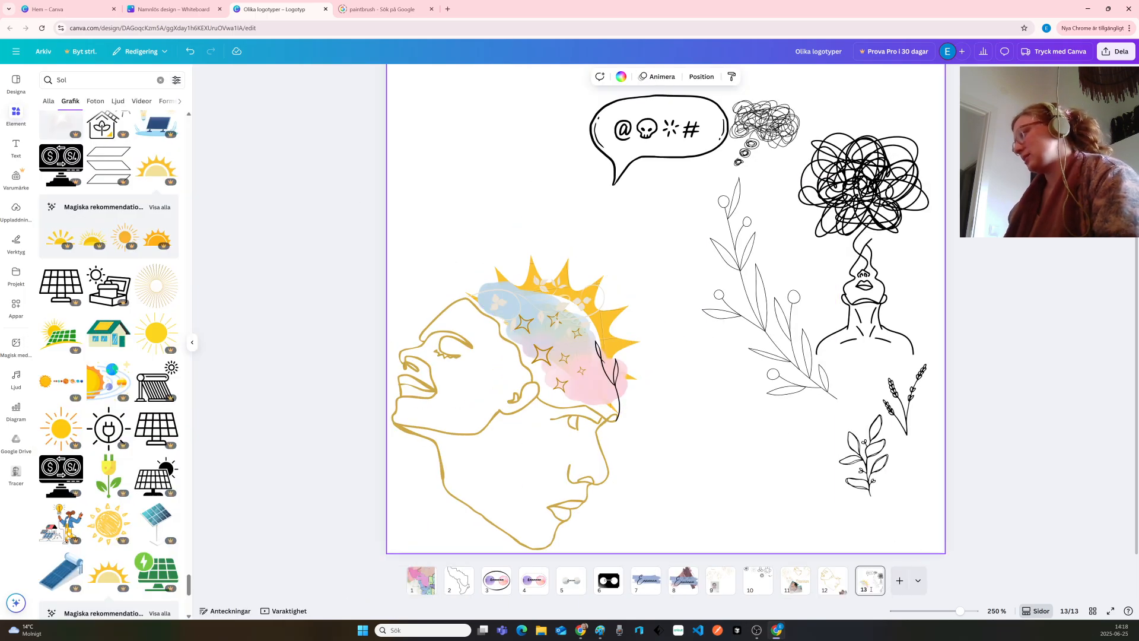
Copy the grouped gold line-art faces from page 12 onto a new blank page 14
{"action": "left_click", "coordinate": [832, 583]}
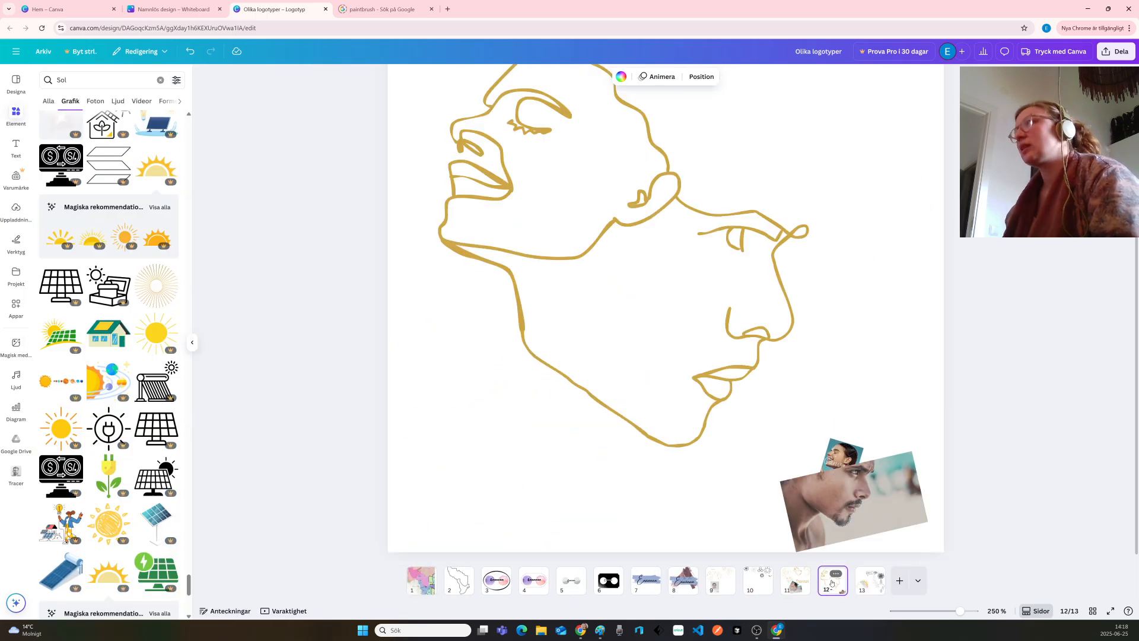
{"action": "left_click", "coordinate": [565, 337]}
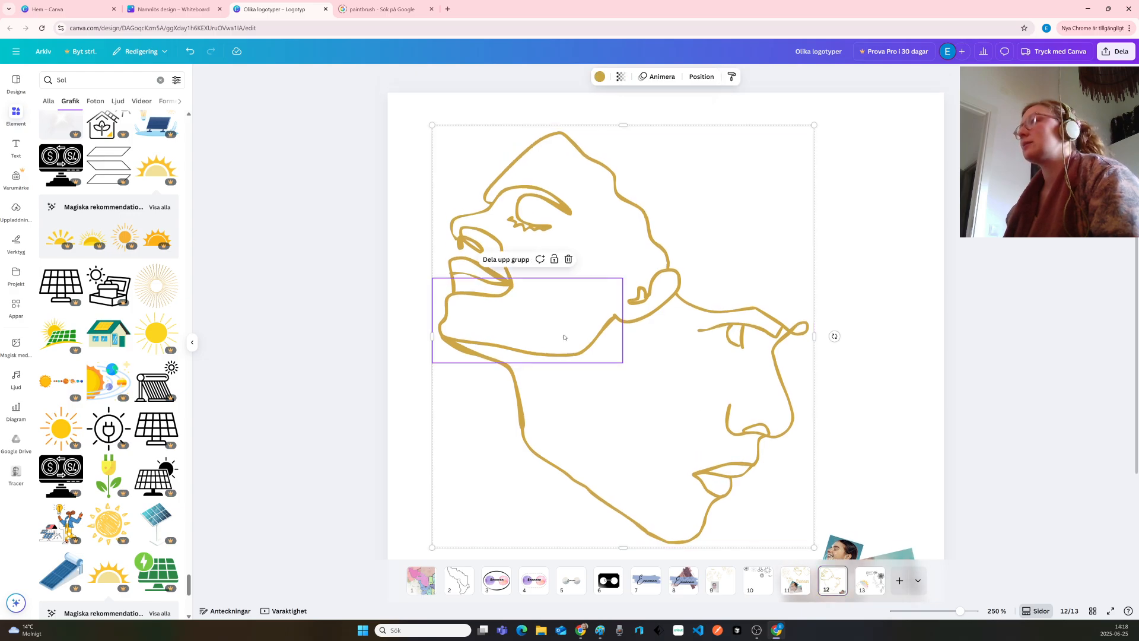
{"action": "left_click", "coordinate": [899, 210]}
{"action": "left_click_drag", "start_coordinate": [414, 140], "coordinate": [802, 471]}
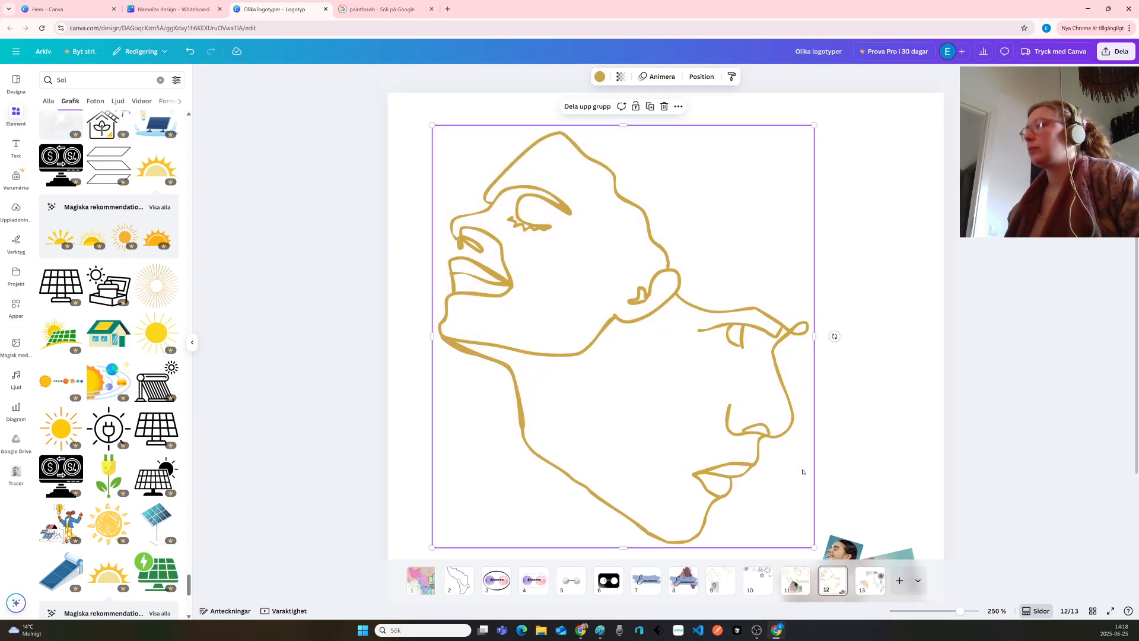
{"action": "left_click", "coordinate": [900, 580]}
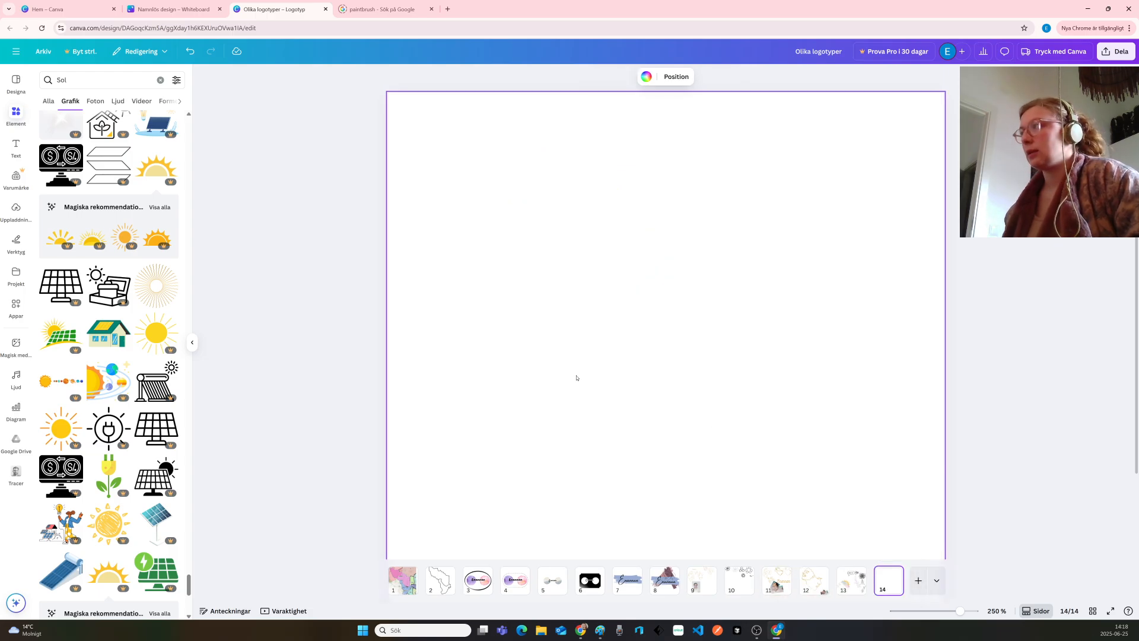
{"action": "key", "text": "ctrl+v"}
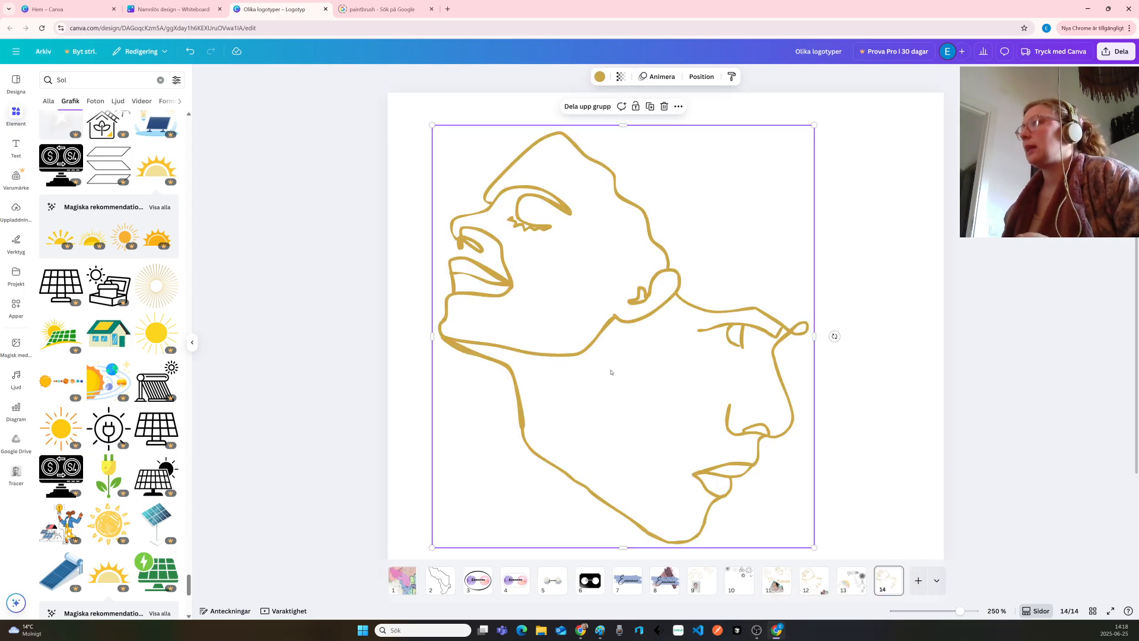
{"action": "scroll", "coordinate": [607, 366], "scroll_direction": "down", "scroll_amount": 2}
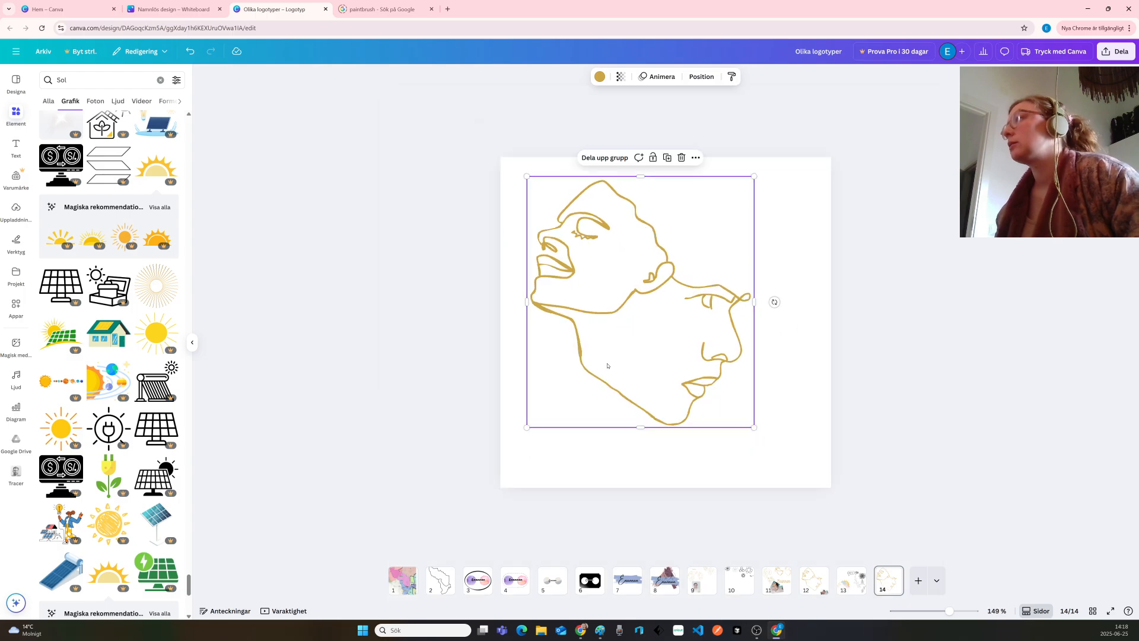
Shrink the gold line-art face group on page 14 and place it in the page's lower-left area
{"action": "scroll", "coordinate": [607, 366], "scroll_direction": "up", "scroll_amount": 1}
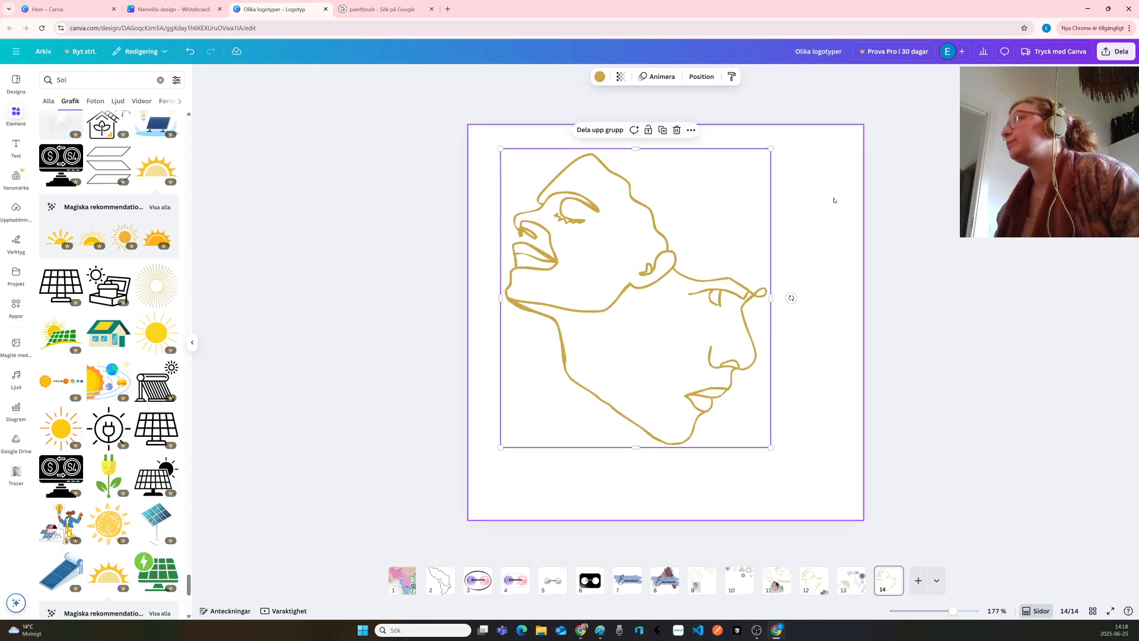
{"action": "left_click_drag", "start_coordinate": [771, 149], "coordinate": [686, 235]}
{"action": "left_click_drag", "start_coordinate": [602, 352], "coordinate": [591, 401]}
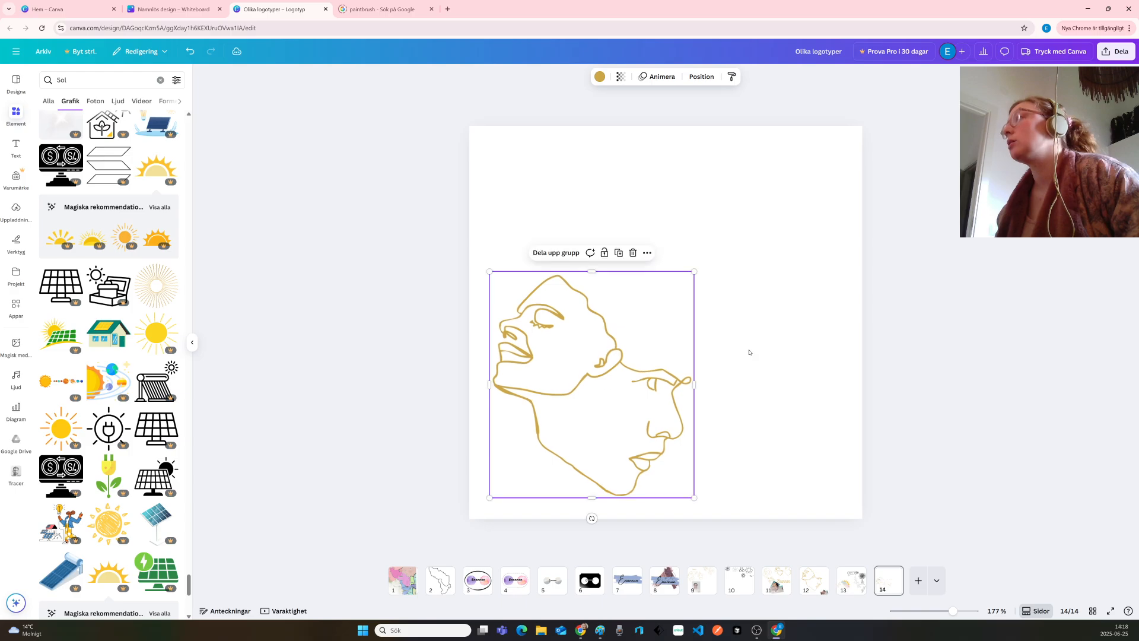
{"action": "scroll", "coordinate": [794, 332], "scroll_direction": "up", "scroll_amount": 4}
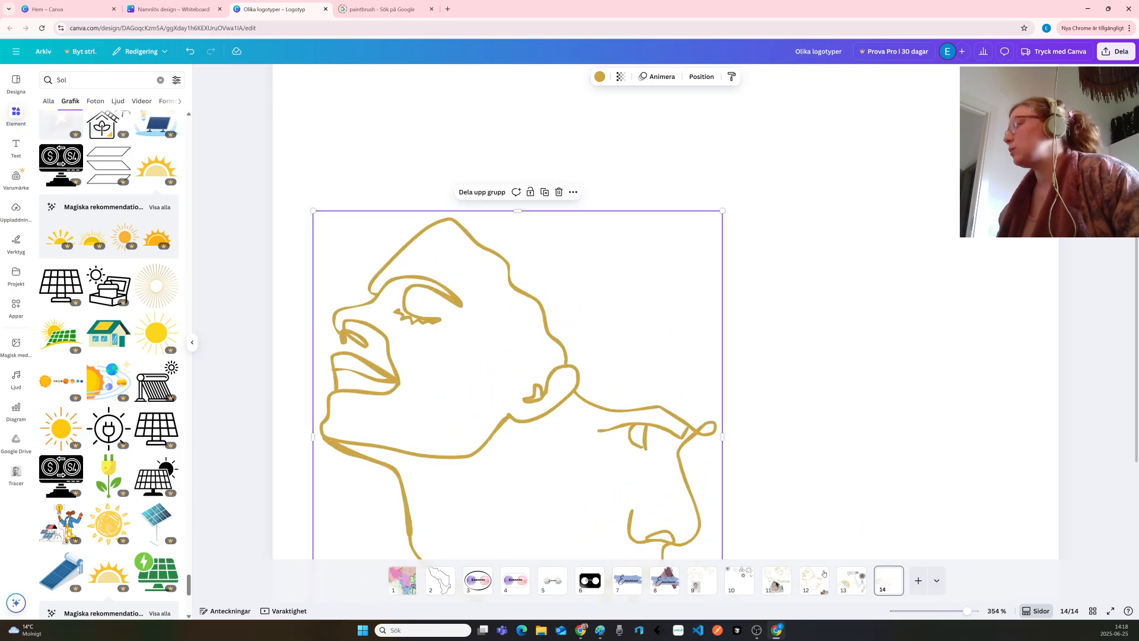
{"action": "left_click_drag", "start_coordinate": [965, 614], "coordinate": [958, 617]}
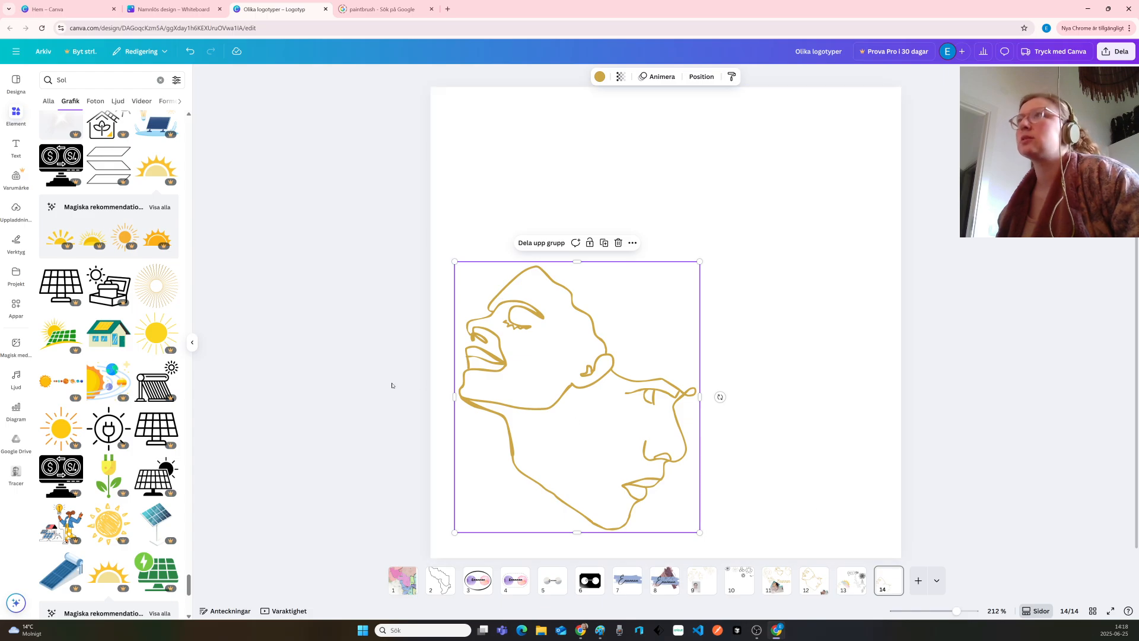
{"action": "scroll", "coordinate": [327, 380], "scroll_direction": "up", "scroll_amount": 3}
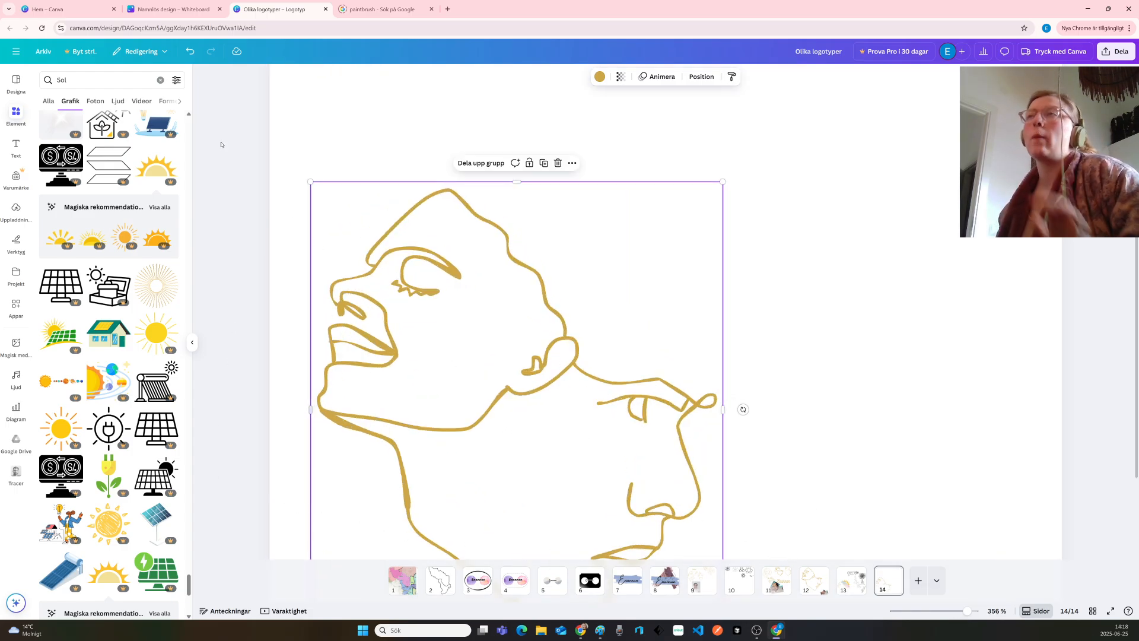
Search the elements for "bedjan" and show all matching photos
{"action": "left_click", "coordinate": [160, 80]}
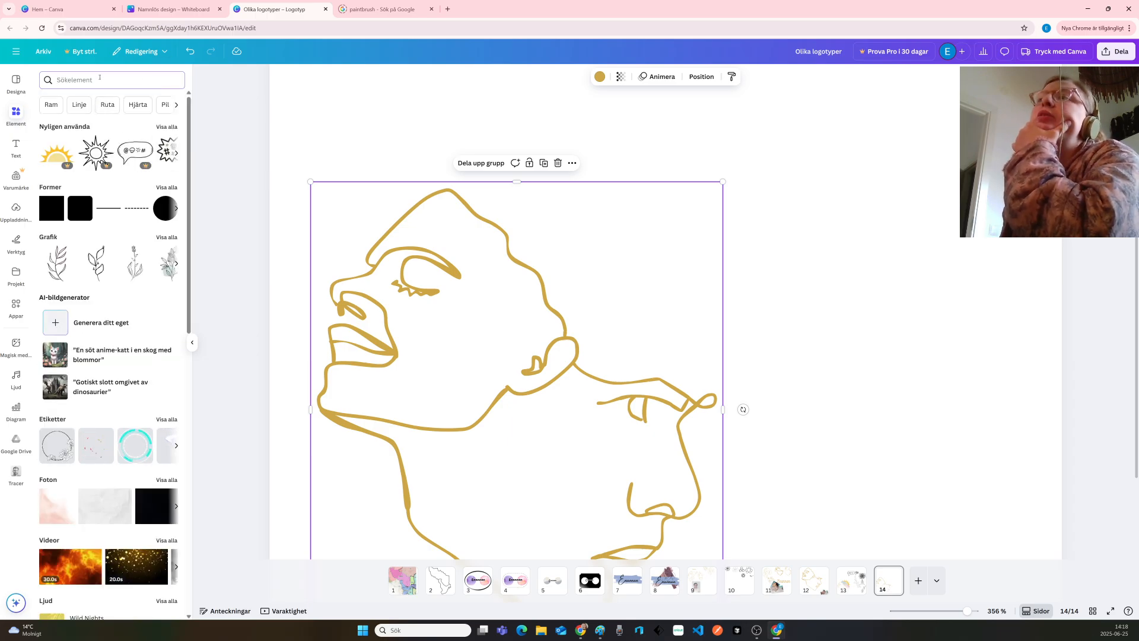
{"action": "type", "text": "b"}
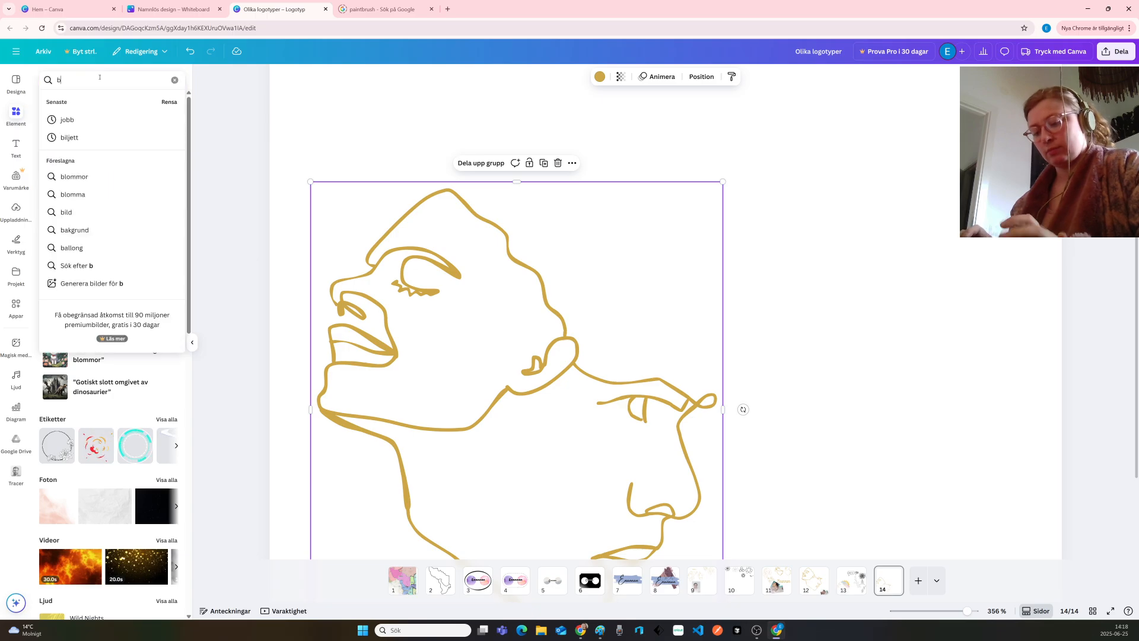
{"action": "type", "text": "edjan"}
{"action": "key", "text": "Return"}
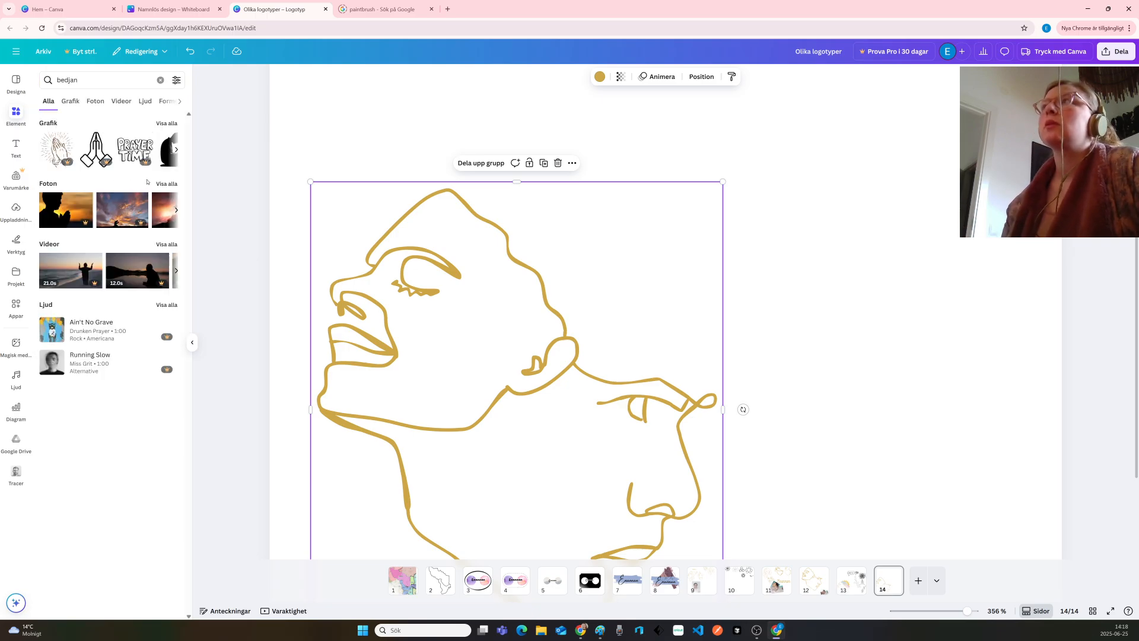
{"action": "left_click", "coordinate": [166, 185]}
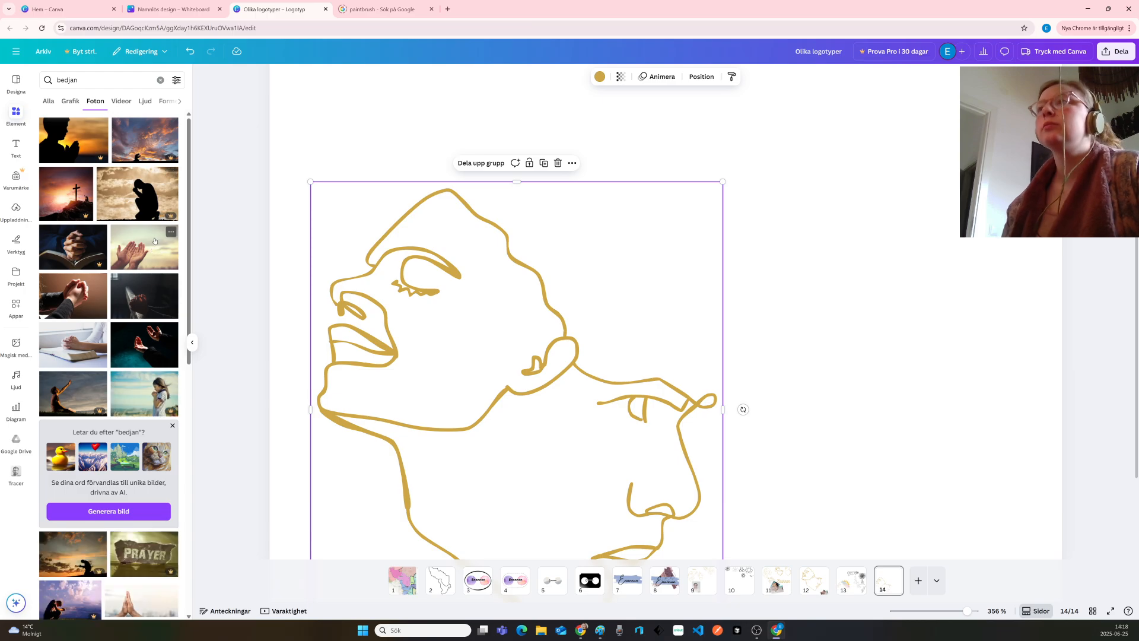
Look through the "bedjan" photos for a person praying in profile
{"action": "scroll", "coordinate": [131, 261], "scroll_direction": "down", "scroll_amount": 7}
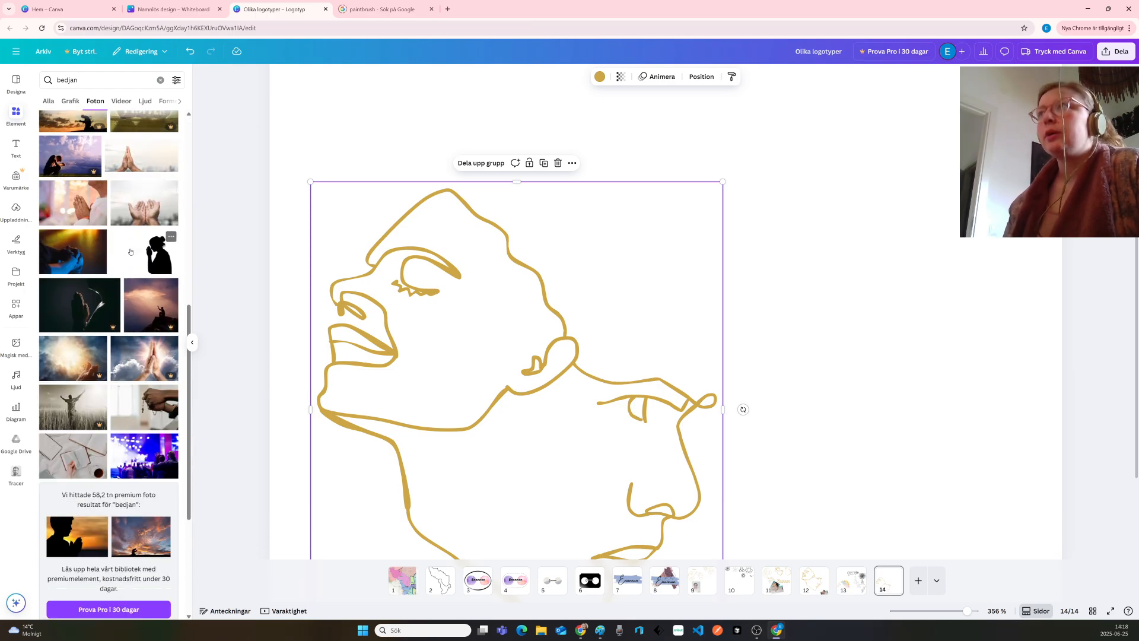
{"action": "scroll", "coordinate": [131, 251], "scroll_direction": "down", "scroll_amount": 6}
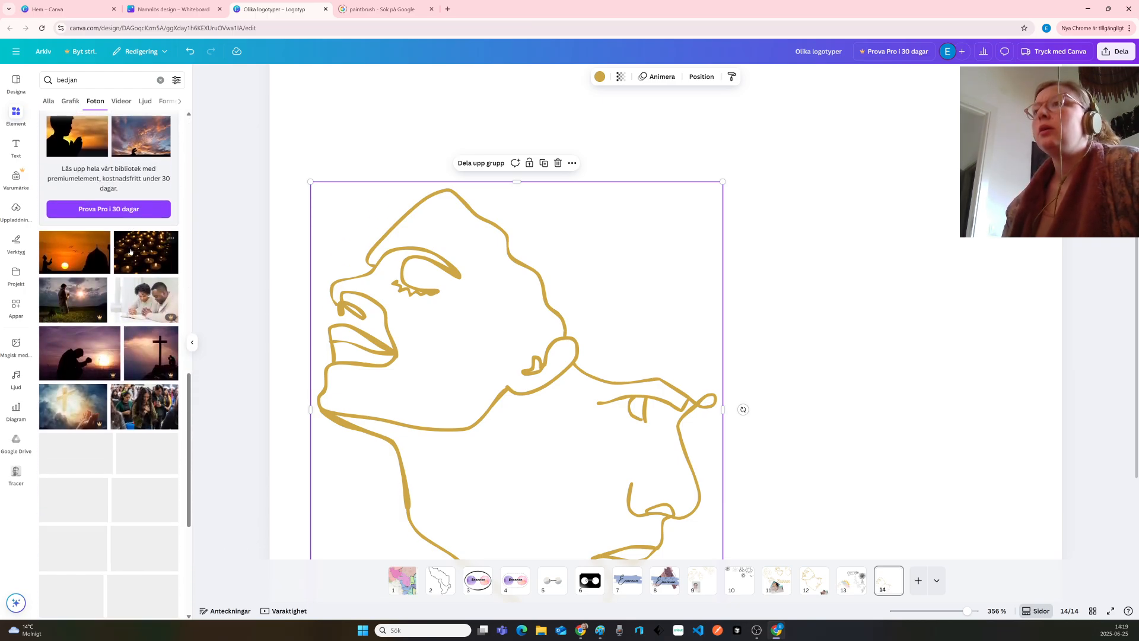
{"action": "scroll", "coordinate": [131, 252], "scroll_direction": "down", "scroll_amount": 5}
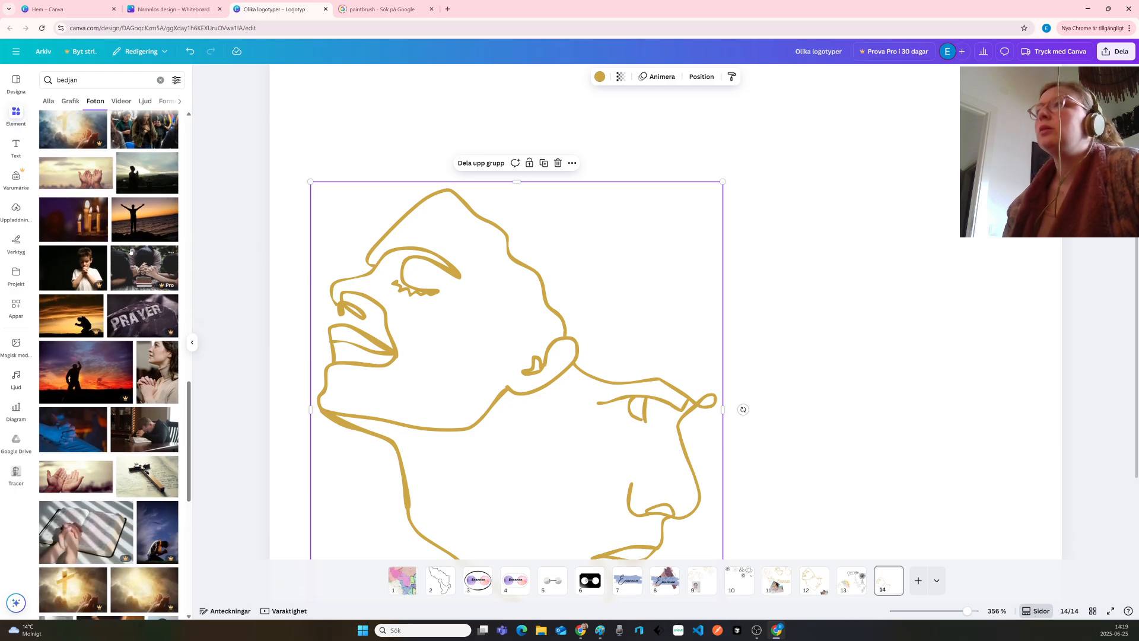
{"action": "scroll", "coordinate": [131, 251], "scroll_direction": "down", "scroll_amount": 4}
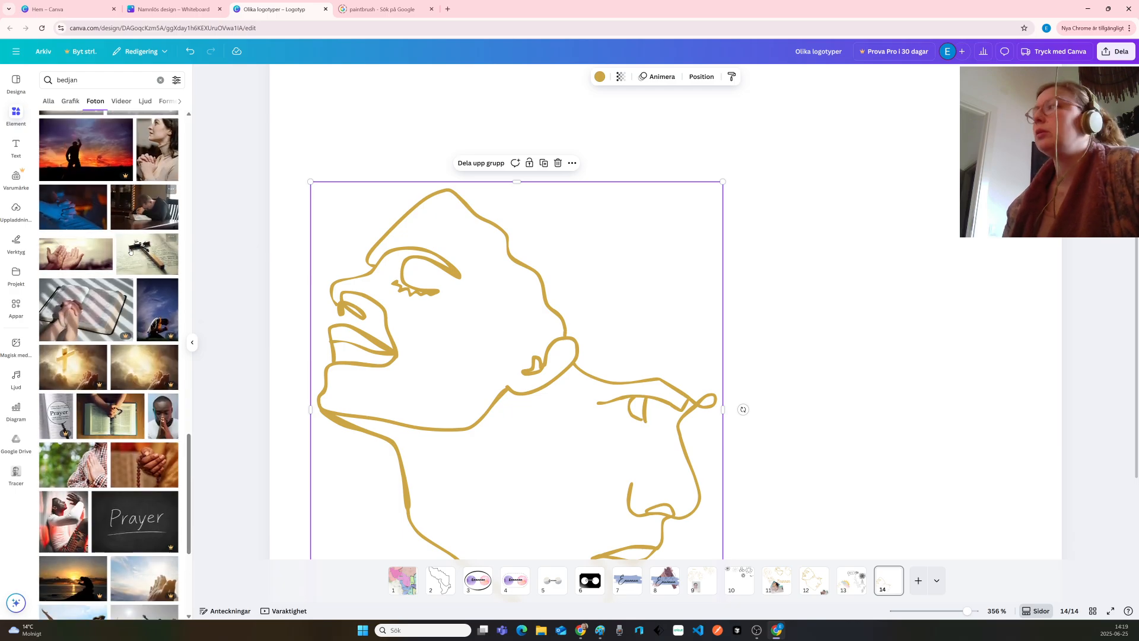
{"action": "scroll", "coordinate": [131, 252], "scroll_direction": "down", "scroll_amount": 3}
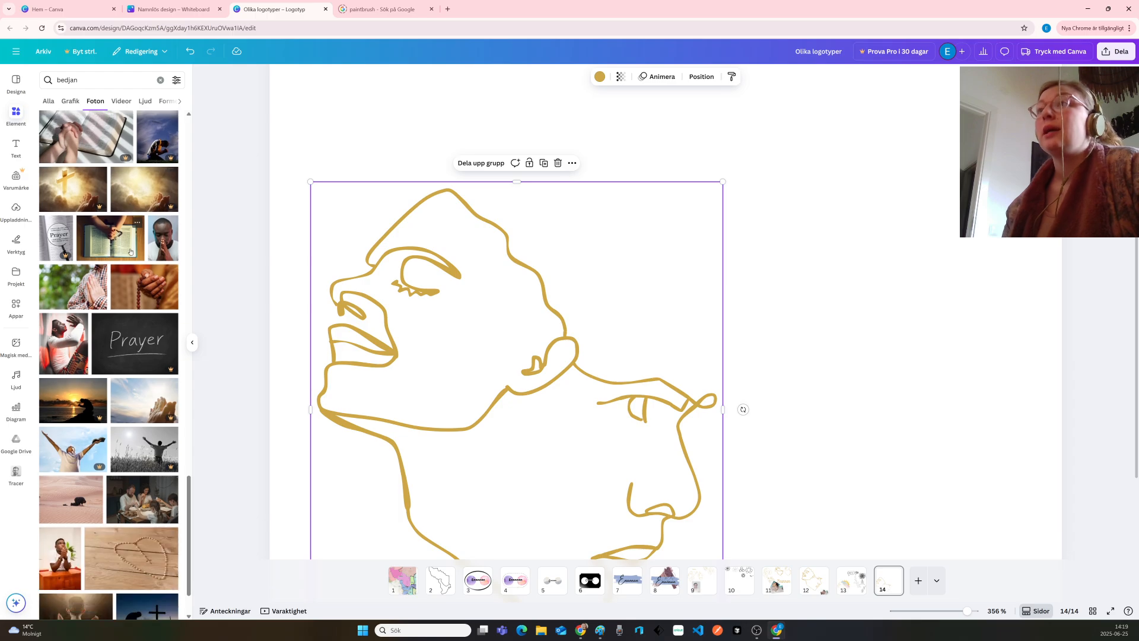
{"action": "scroll", "coordinate": [130, 251], "scroll_direction": "down", "scroll_amount": 3}
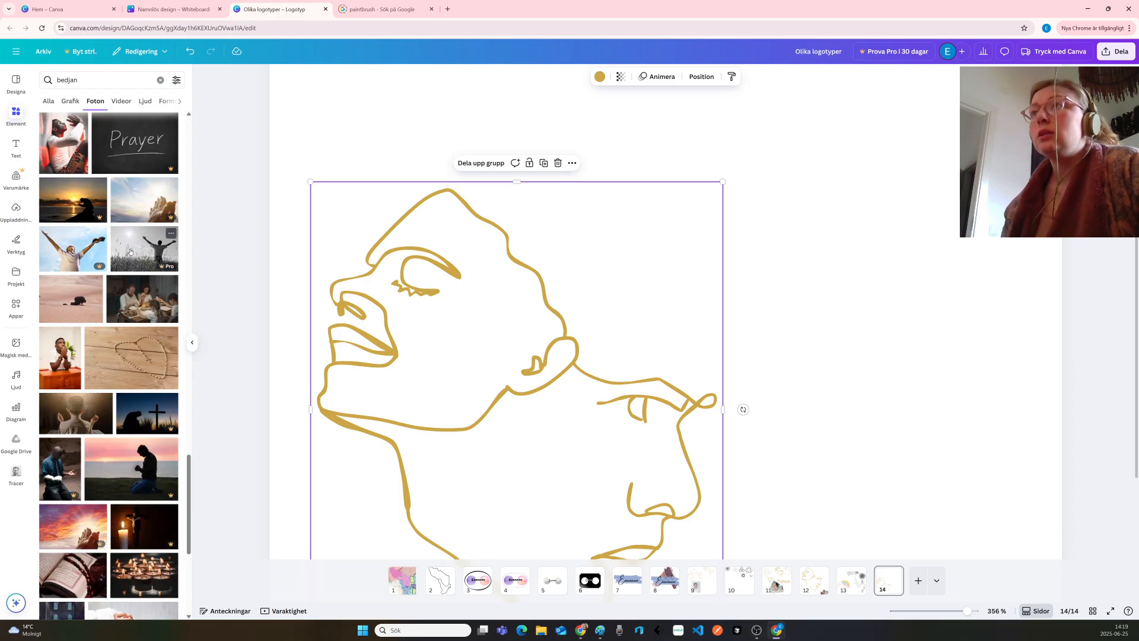
{"action": "scroll", "coordinate": [131, 251], "scroll_direction": "down", "scroll_amount": 5}
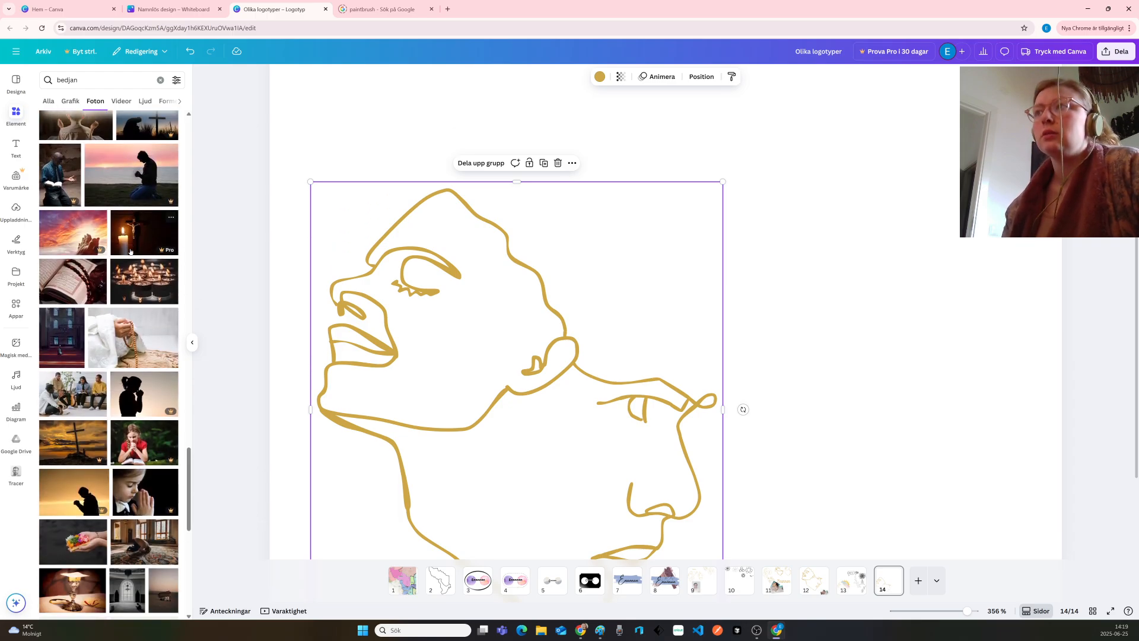
{"action": "scroll", "coordinate": [130, 251], "scroll_direction": "down", "scroll_amount": 2}
{"action": "scroll", "coordinate": [130, 251], "scroll_direction": "down", "scroll_amount": 4}
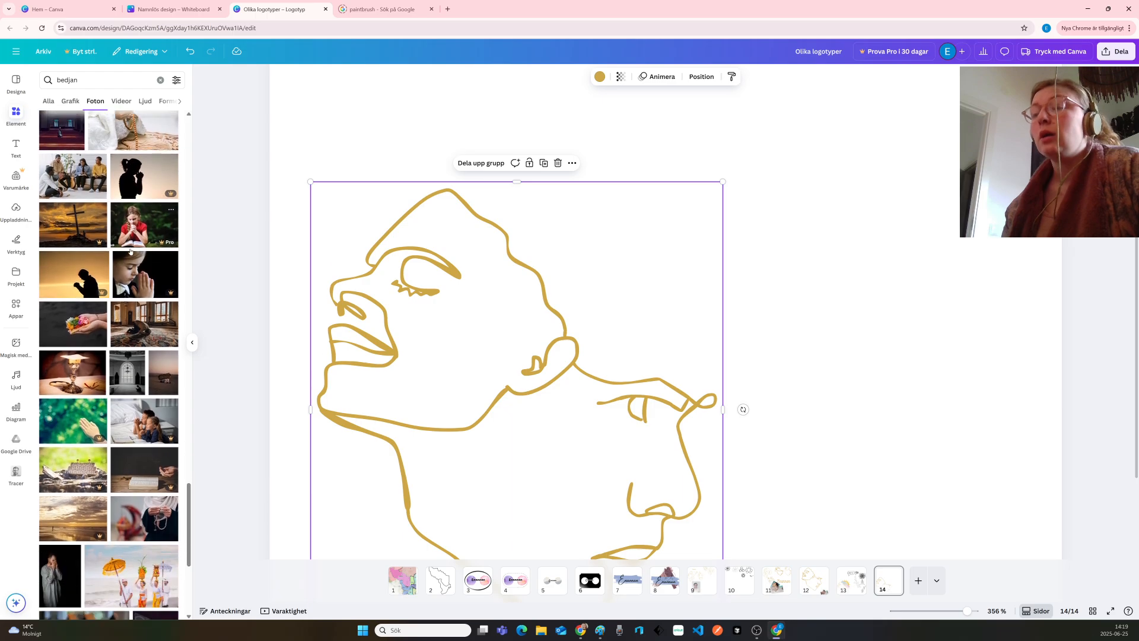
{"action": "scroll", "coordinate": [130, 252], "scroll_direction": "down", "scroll_amount": 7}
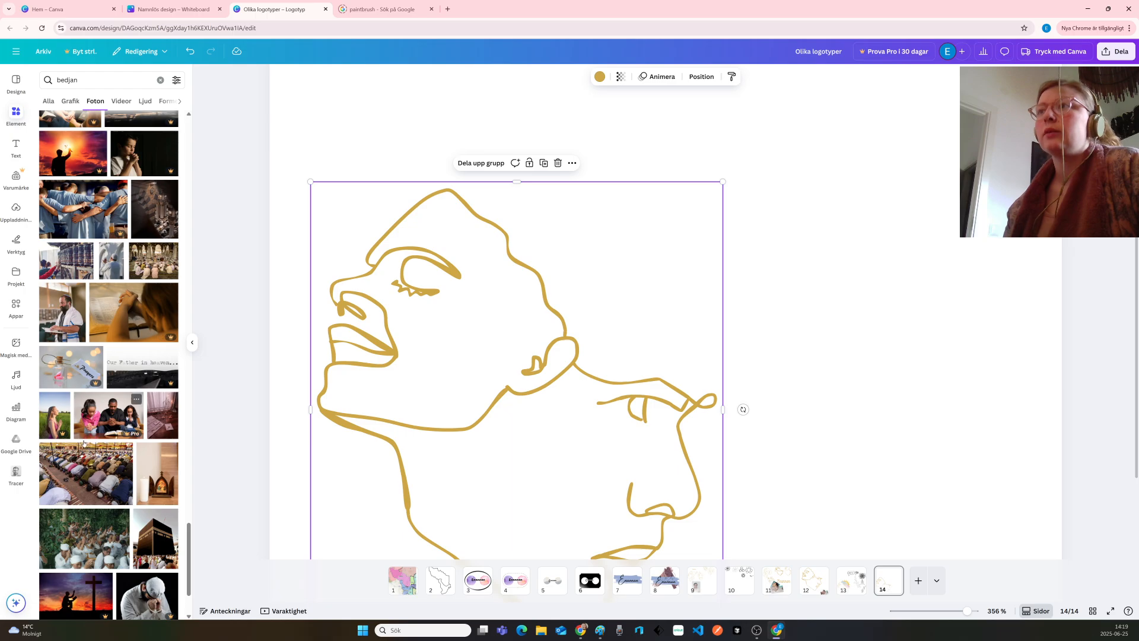
Try the photo of the long-haired woman praying in a green field on page 14, and remove it again
{"action": "left_click", "coordinate": [59, 401]}
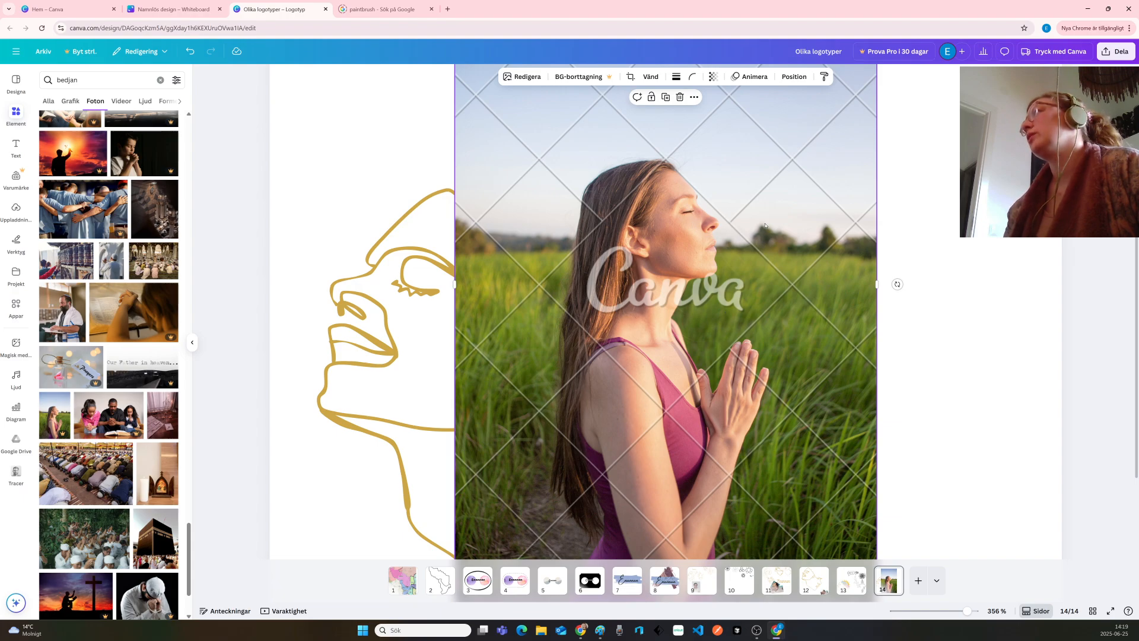
{"action": "key", "text": "Delete"}
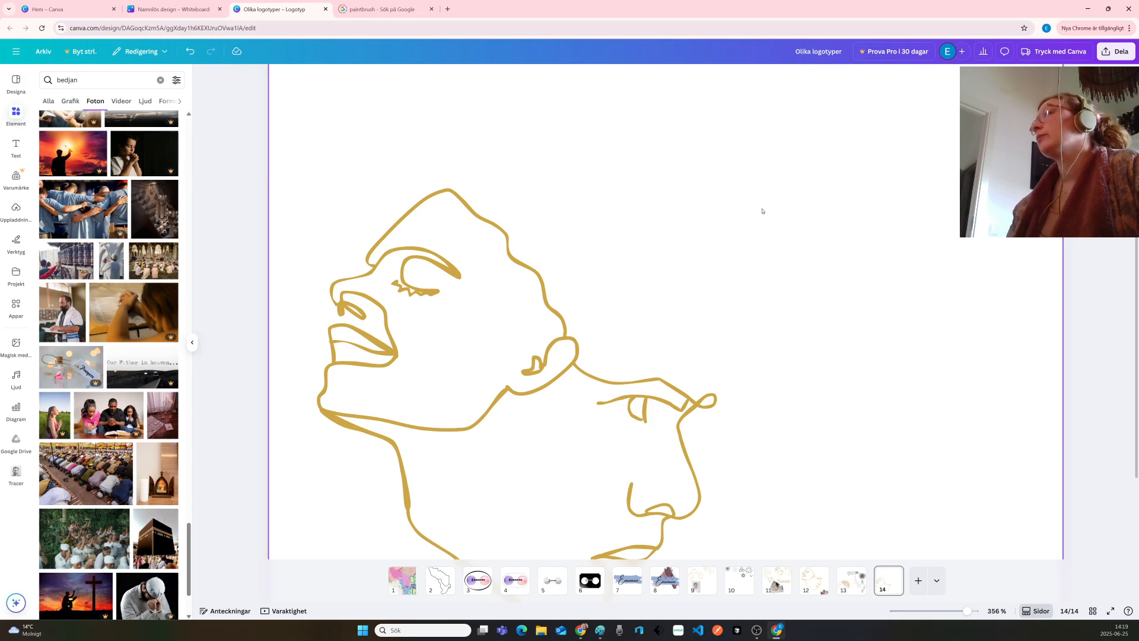
Examine further "bedjan" photos for a suitable head pose
{"action": "scroll", "coordinate": [115, 338], "scroll_direction": "down", "scroll_amount": 6}
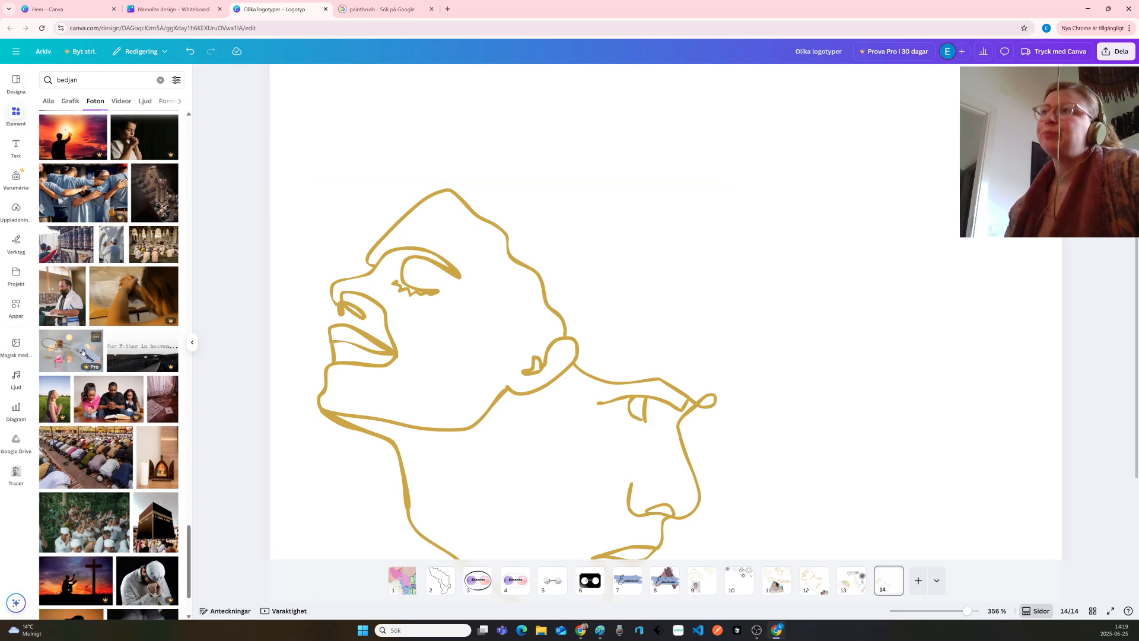
{"action": "scroll", "coordinate": [115, 338], "scroll_direction": "down", "scroll_amount": 4}
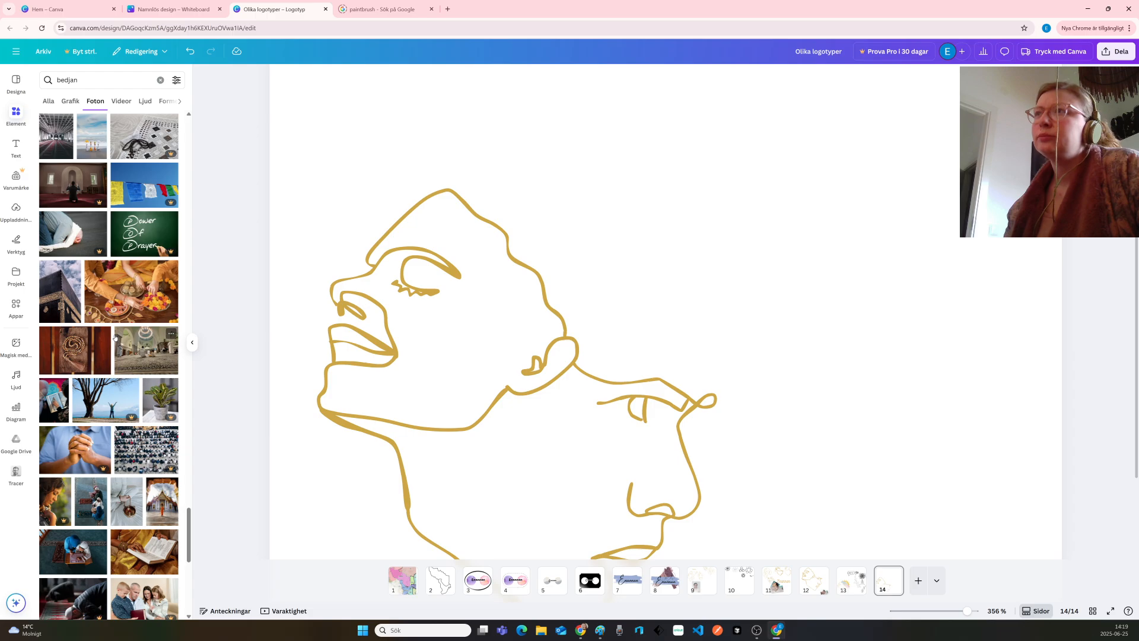
{"action": "scroll", "coordinate": [116, 337], "scroll_direction": "down", "scroll_amount": 7}
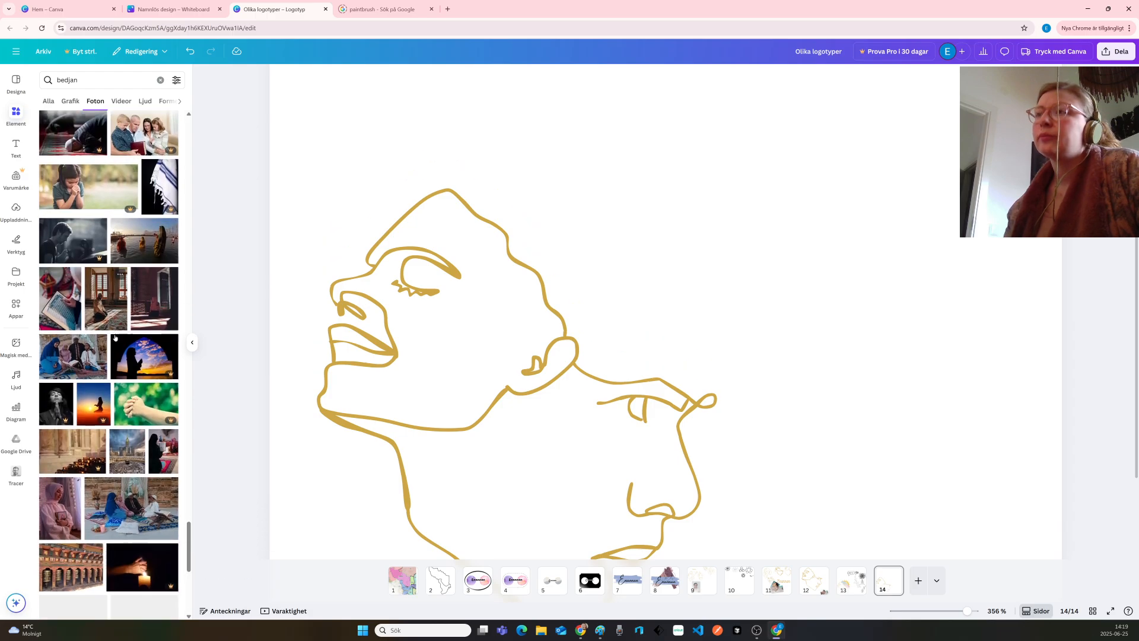
{"action": "scroll", "coordinate": [116, 338], "scroll_direction": "down", "scroll_amount": 5}
{"action": "scroll", "coordinate": [115, 338], "scroll_direction": "down", "scroll_amount": 2}
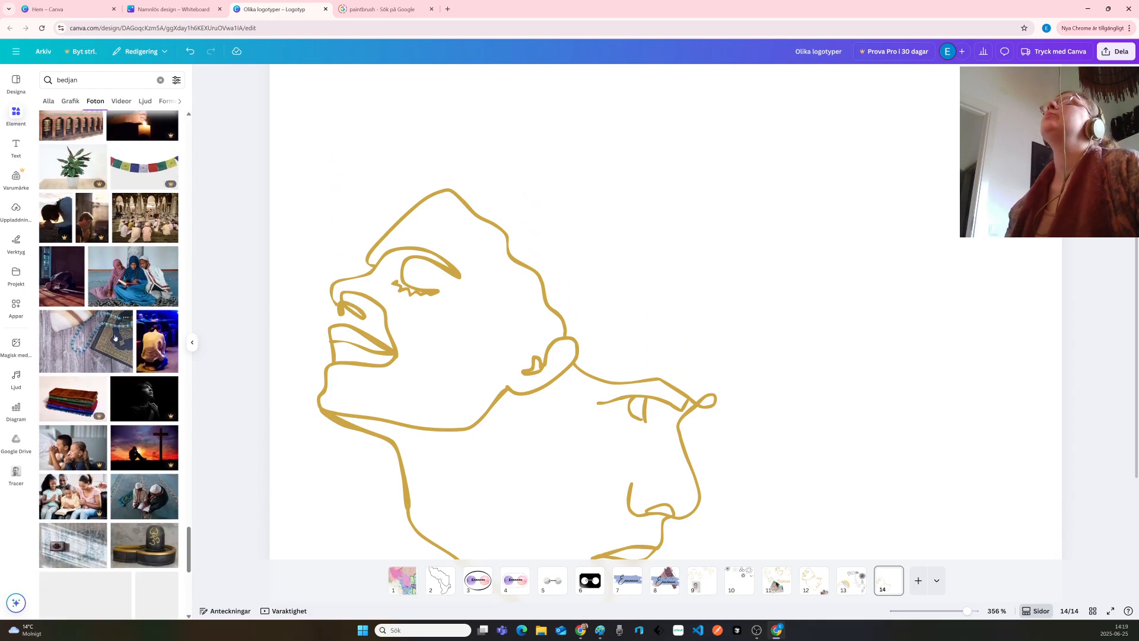
{"action": "scroll", "coordinate": [116, 337], "scroll_direction": "down", "scroll_amount": 7}
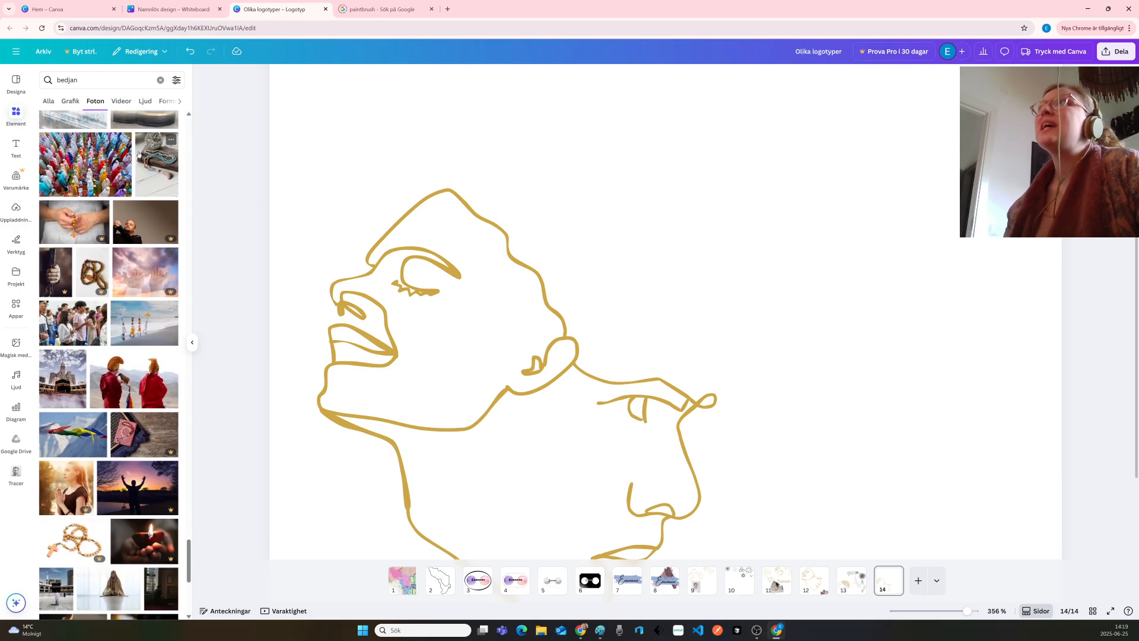
Search the photos for "amasement" and look through the matches for a suitable face
{"action": "double_click", "coordinate": [90, 82]}
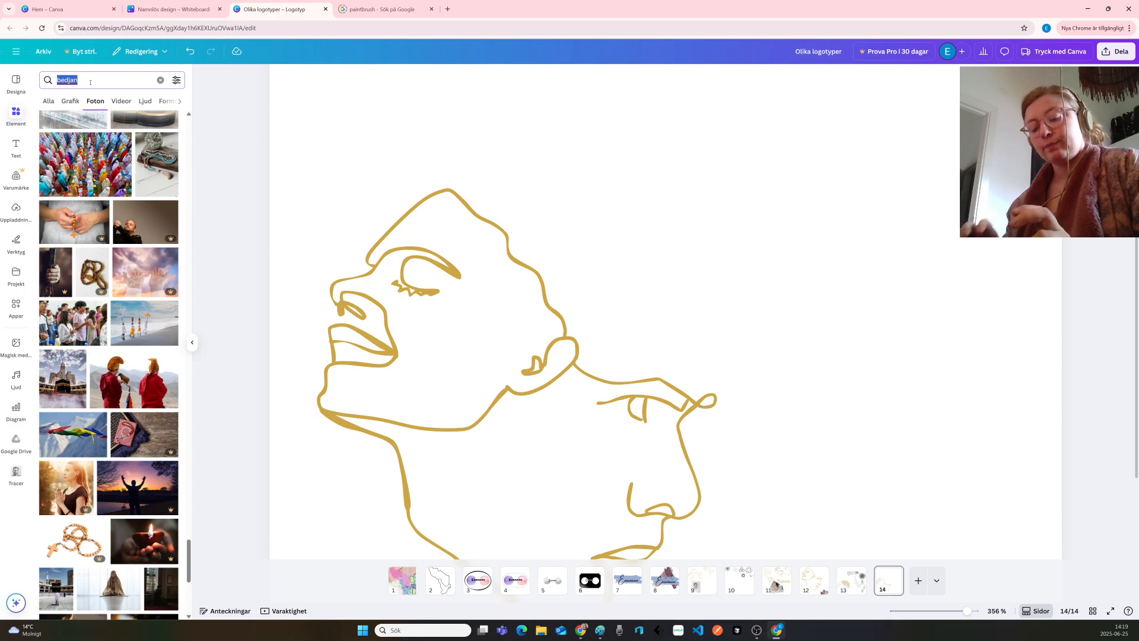
{"action": "type", "text": "amasement"}
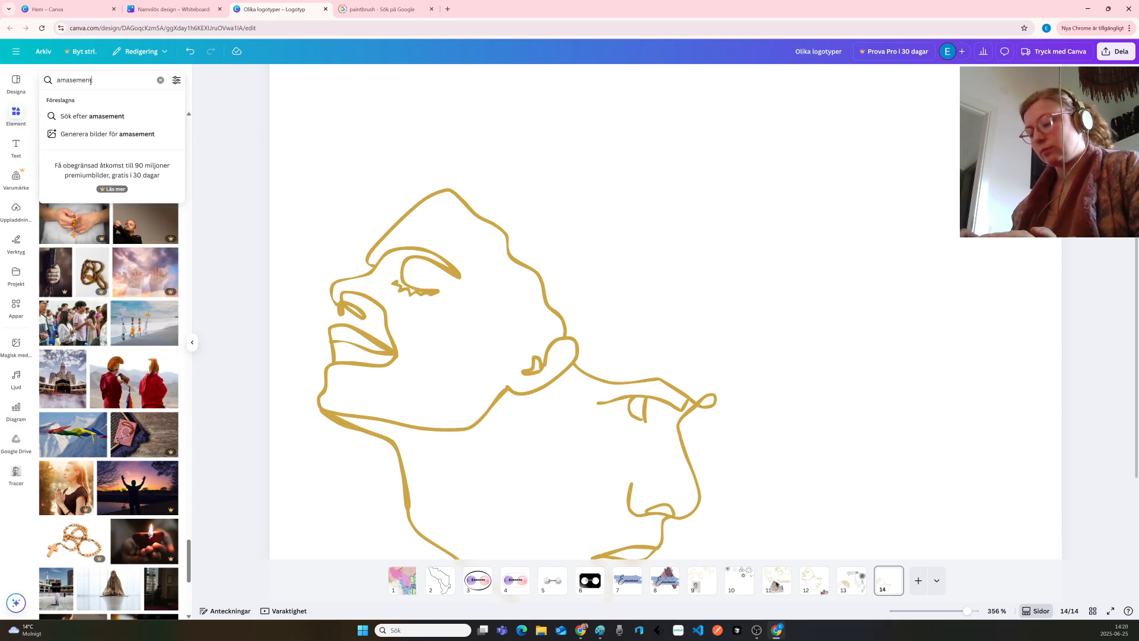
{"action": "key", "text": "Return"}
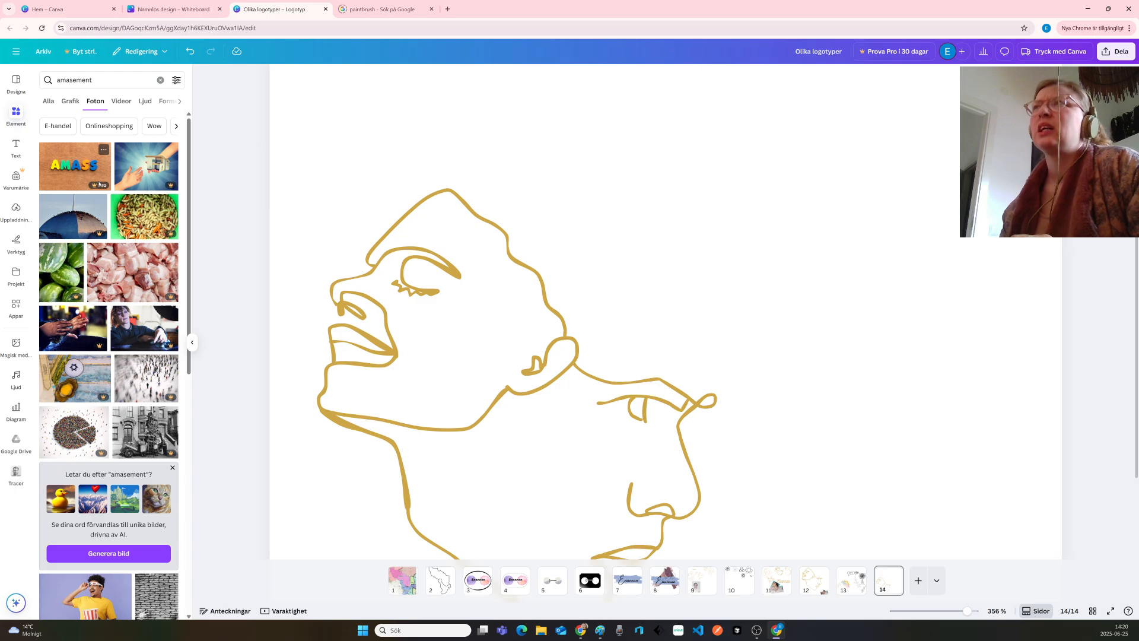
{"action": "scroll", "coordinate": [119, 266], "scroll_direction": "down", "scroll_amount": 4}
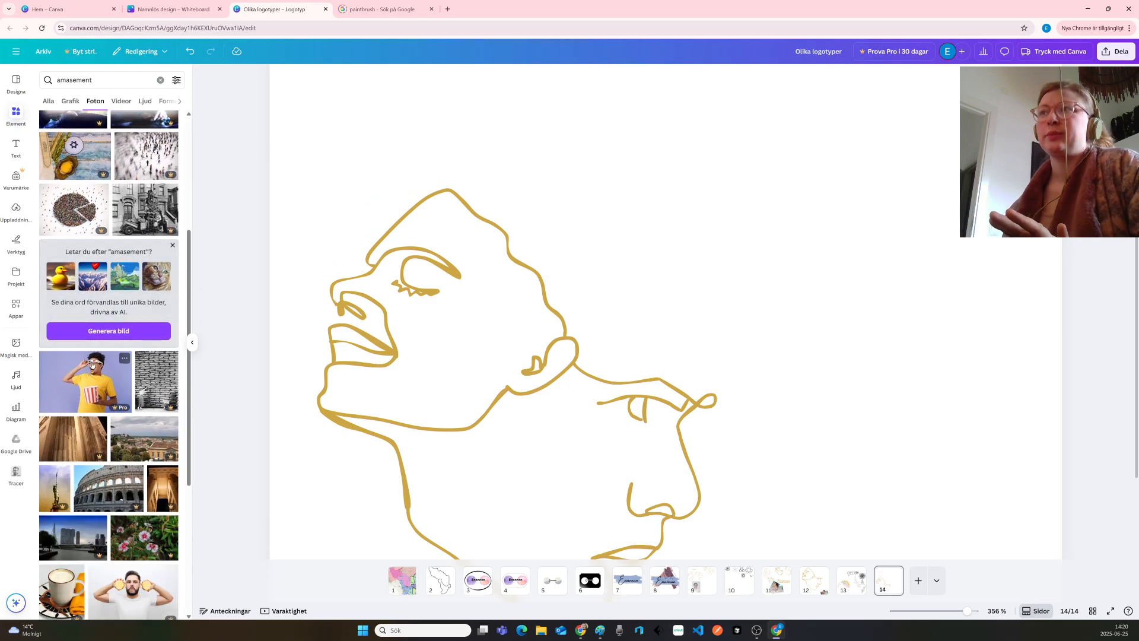
{"action": "scroll", "coordinate": [92, 366], "scroll_direction": "down", "scroll_amount": 5}
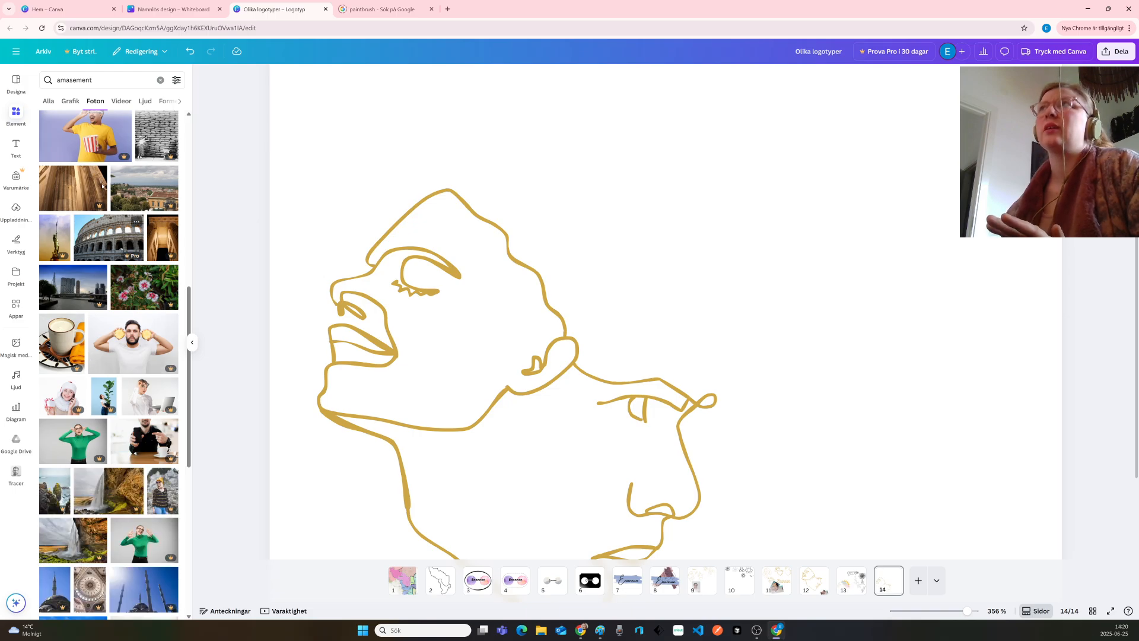
Search the photos for "amasing" and look through the matches for an expressive face
{"action": "left_click", "coordinate": [114, 78]}
{"action": "key", "text": "Return"}
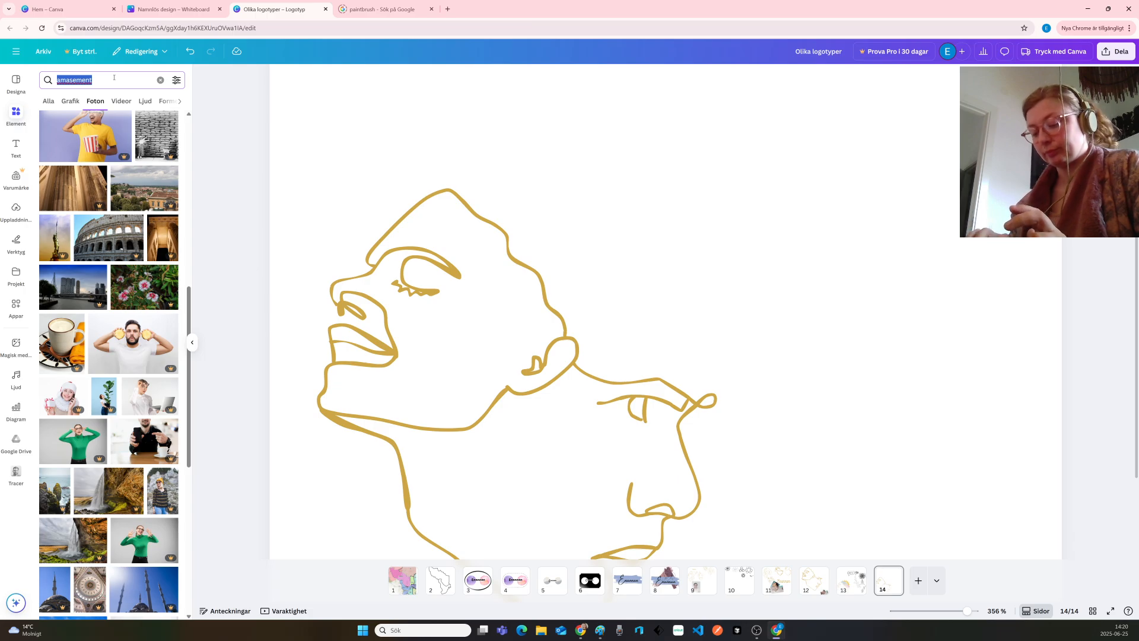
{"action": "type", "text": "ama"}
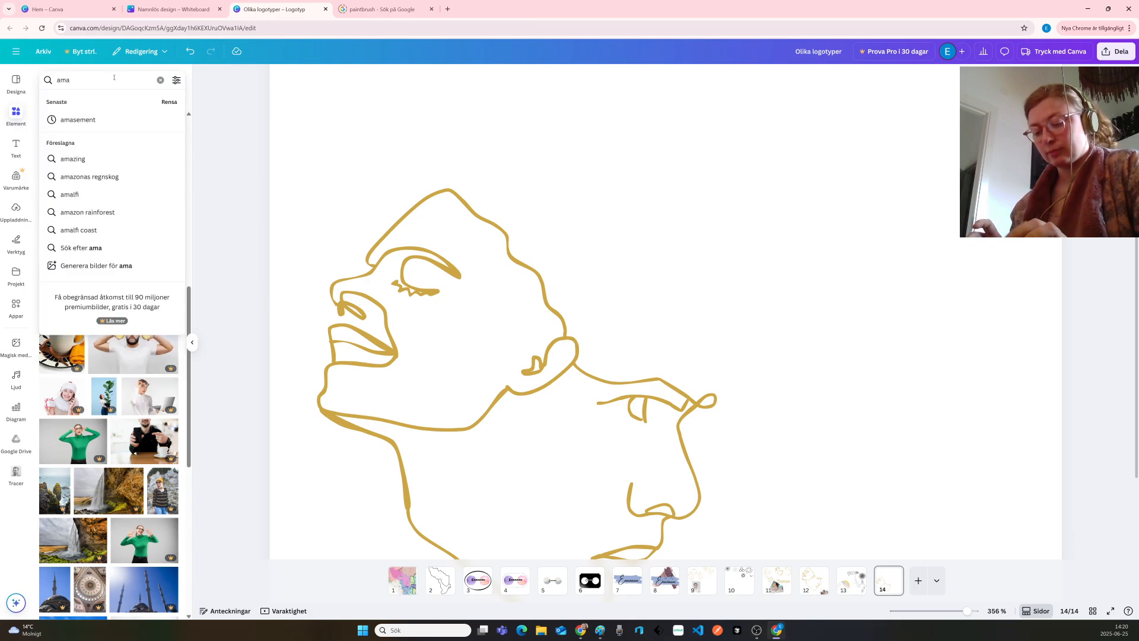
{"action": "type", "text": "sing"}
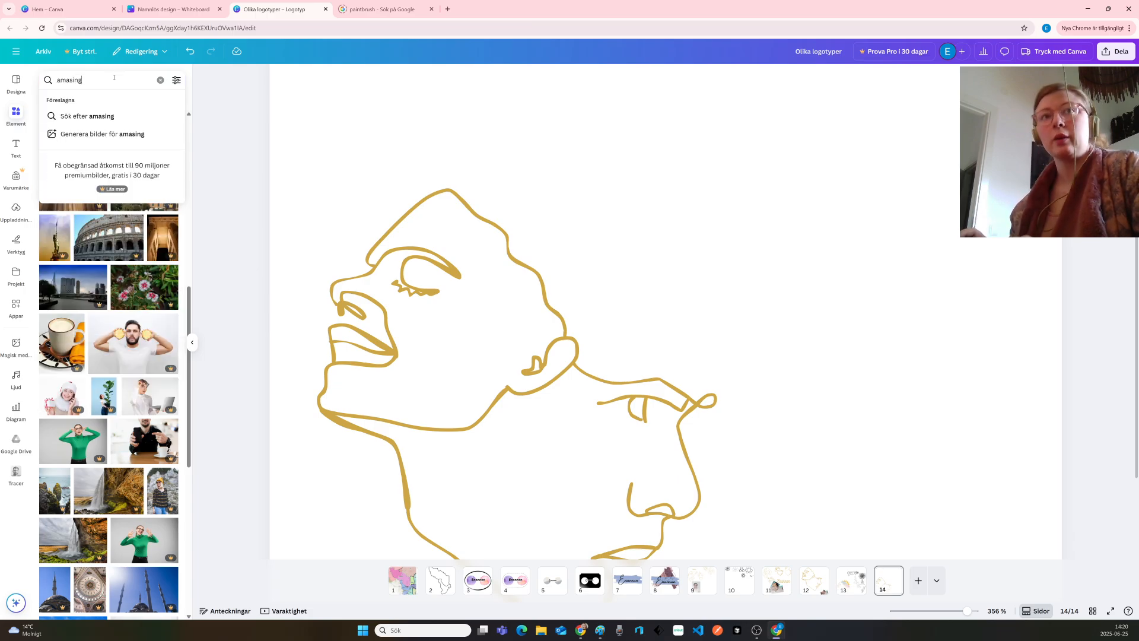
{"action": "key", "text": "Return"}
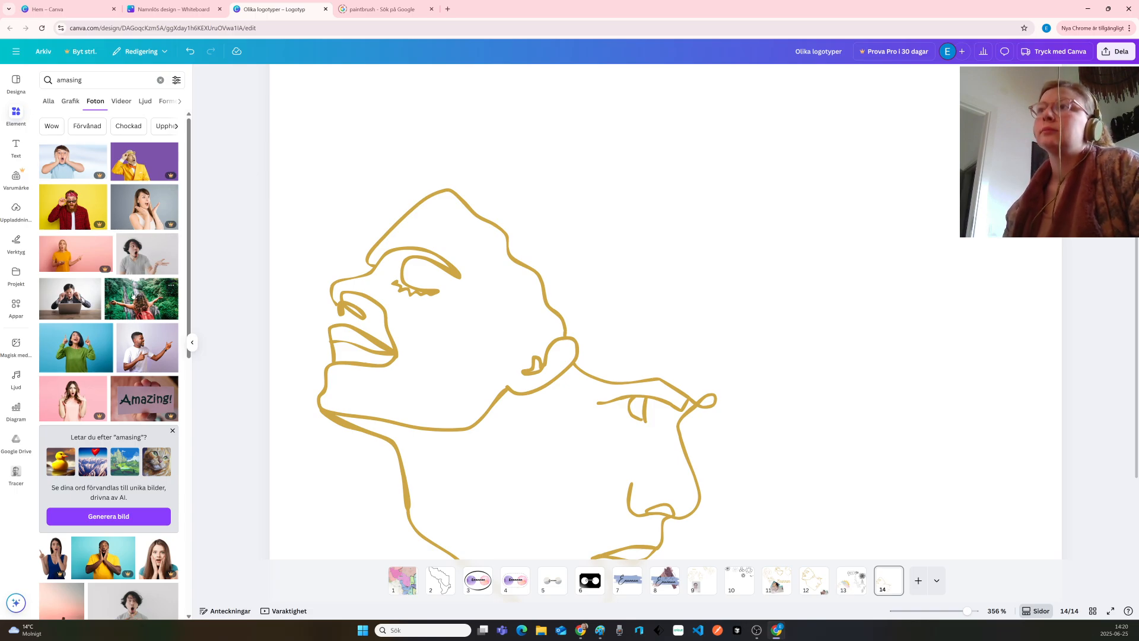
{"action": "scroll", "coordinate": [130, 279], "scroll_direction": "down", "scroll_amount": 4}
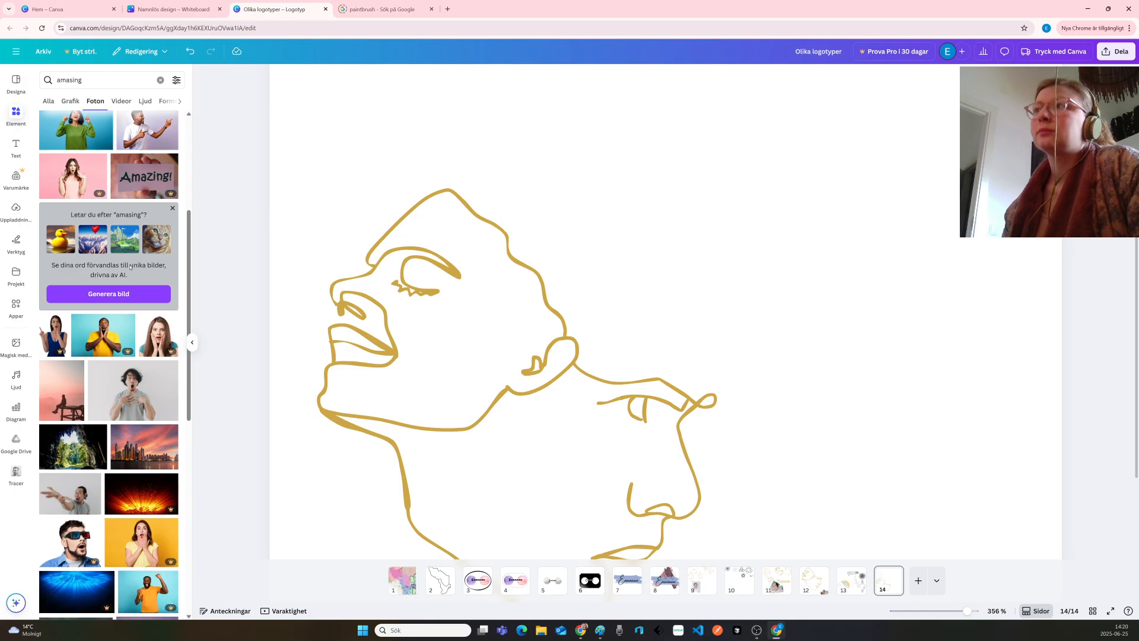
Examine further "amasing" photos for a suitable expressive face or head pose
{"action": "scroll", "coordinate": [134, 236], "scroll_direction": "down", "scroll_amount": 3}
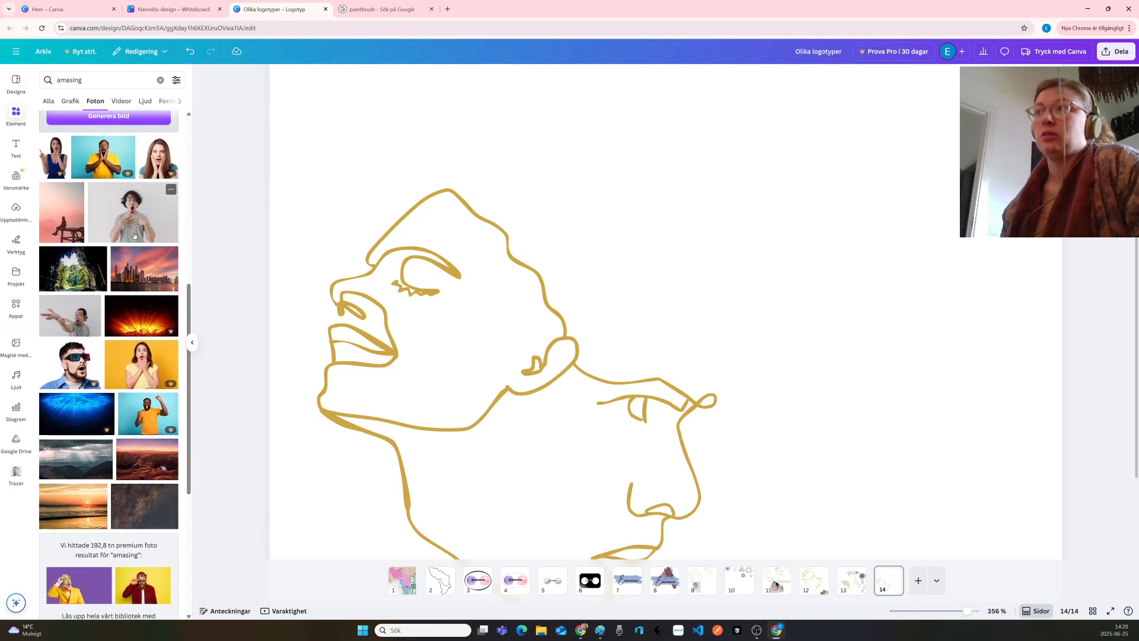
{"action": "scroll", "coordinate": [134, 236], "scroll_direction": "down", "scroll_amount": 5}
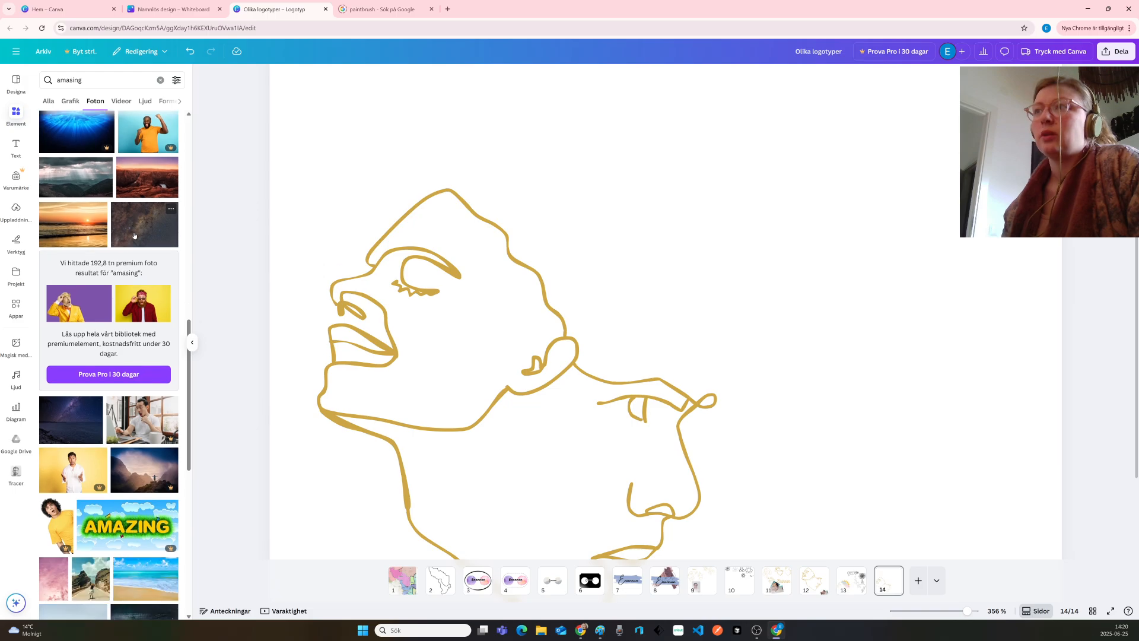
{"action": "scroll", "coordinate": [134, 235], "scroll_direction": "down", "scroll_amount": 4}
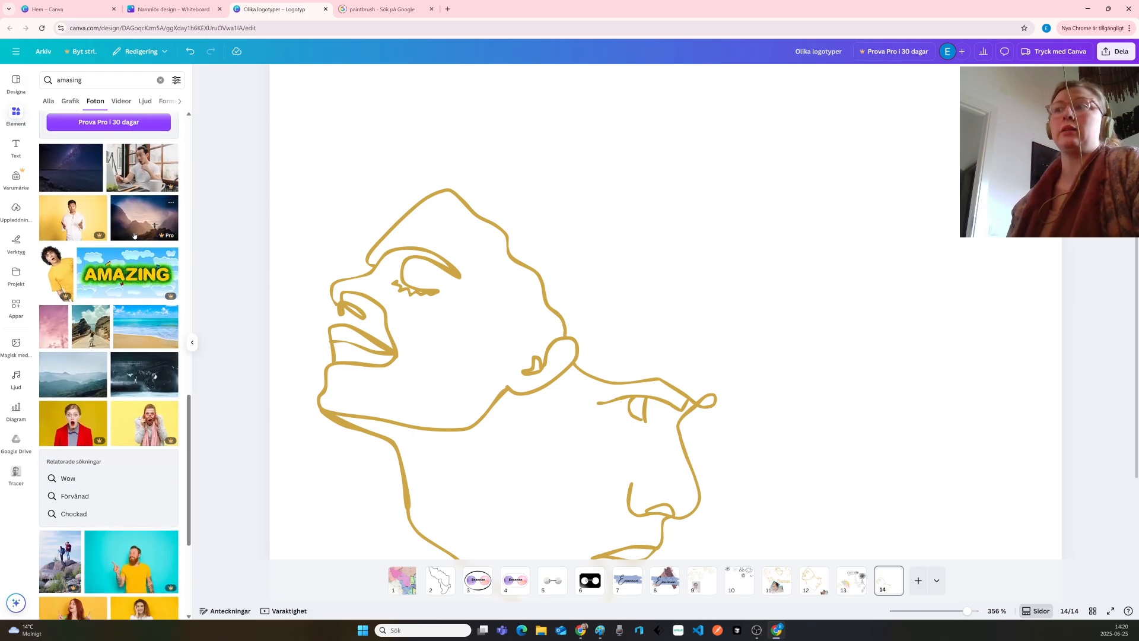
{"action": "scroll", "coordinate": [134, 236], "scroll_direction": "down", "scroll_amount": 3}
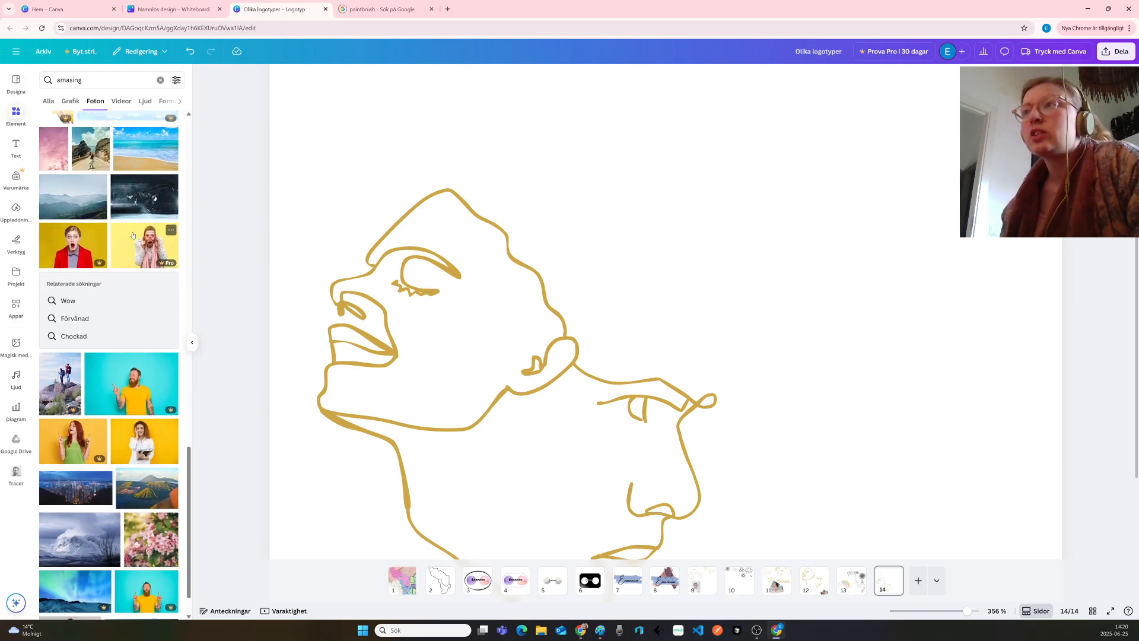
{"action": "scroll", "coordinate": [133, 236], "scroll_direction": "down", "scroll_amount": 3}
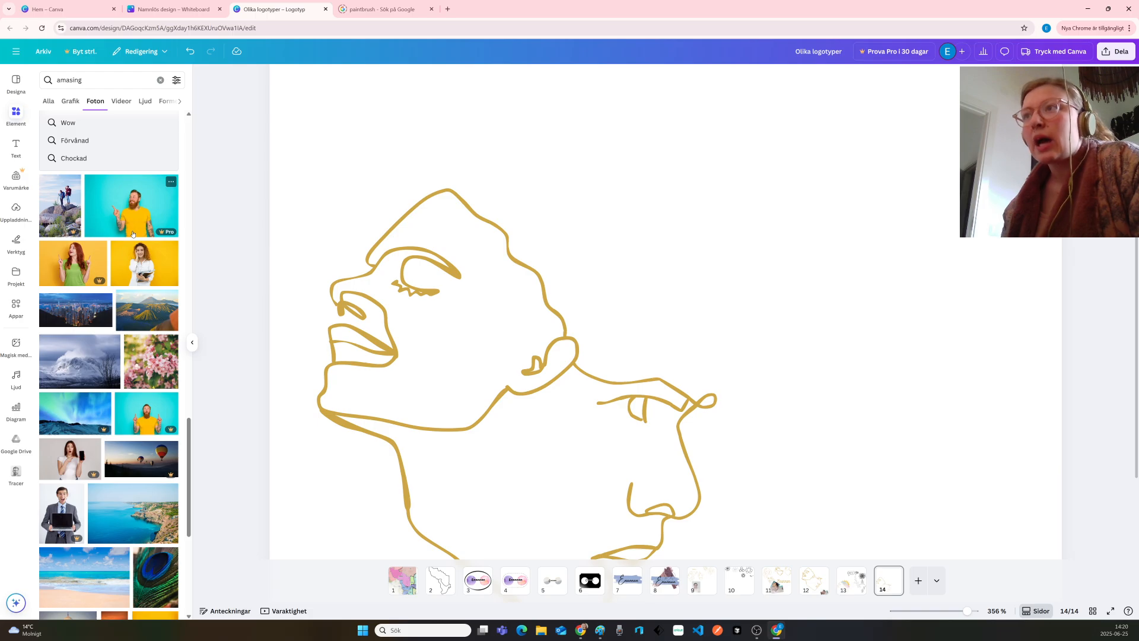
{"action": "scroll", "coordinate": [133, 233], "scroll_direction": "down", "scroll_amount": 4}
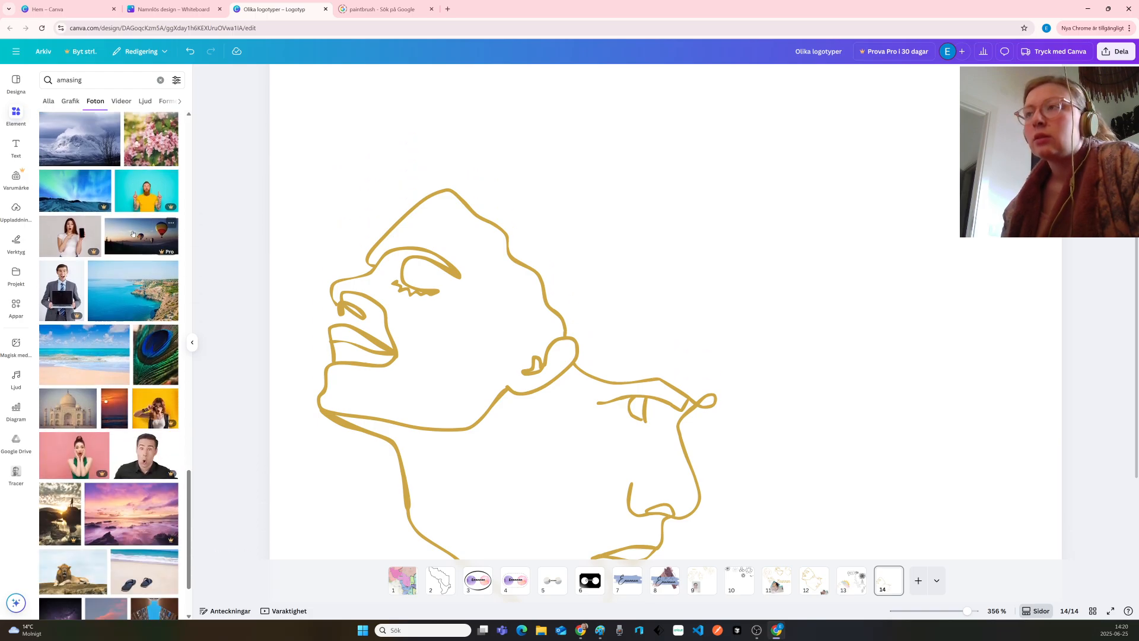
{"action": "scroll", "coordinate": [132, 234], "scroll_direction": "down", "scroll_amount": 5}
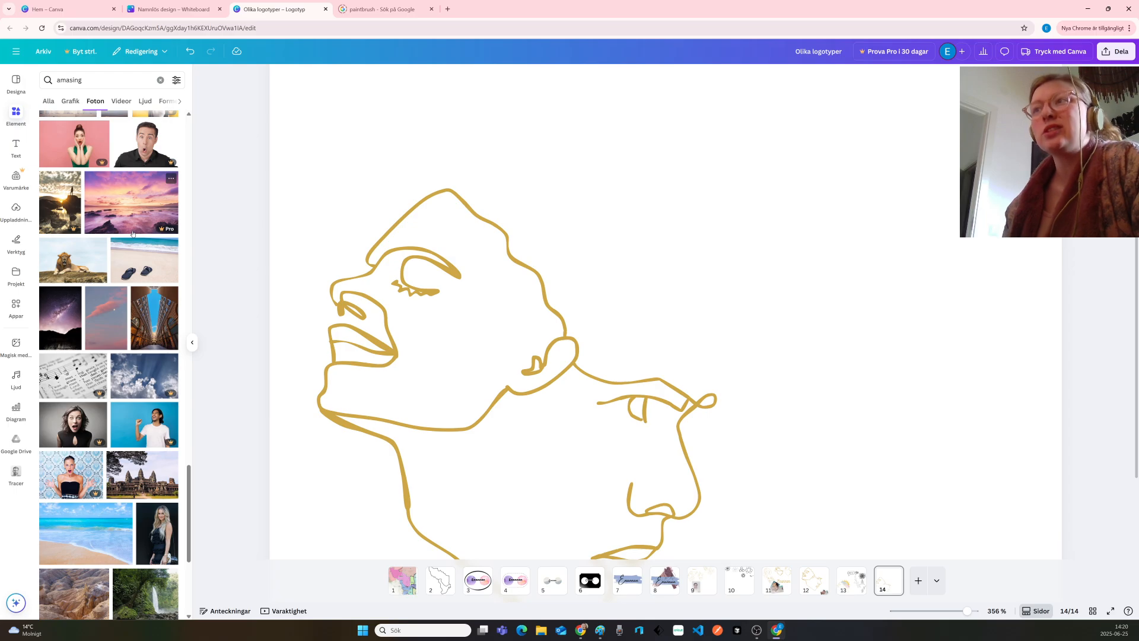
{"action": "scroll", "coordinate": [133, 234], "scroll_direction": "down", "scroll_amount": 6}
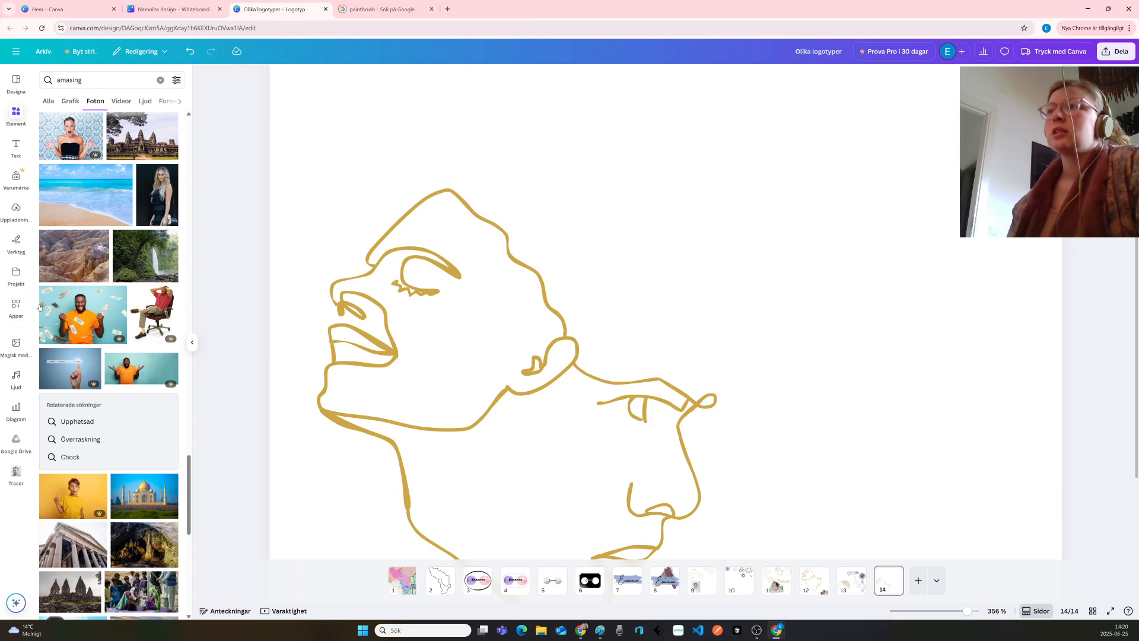
{"action": "scroll", "coordinate": [102, 294], "scroll_direction": "down", "scroll_amount": 4}
{"action": "scroll", "coordinate": [102, 293], "scroll_direction": "down", "scroll_amount": 8}
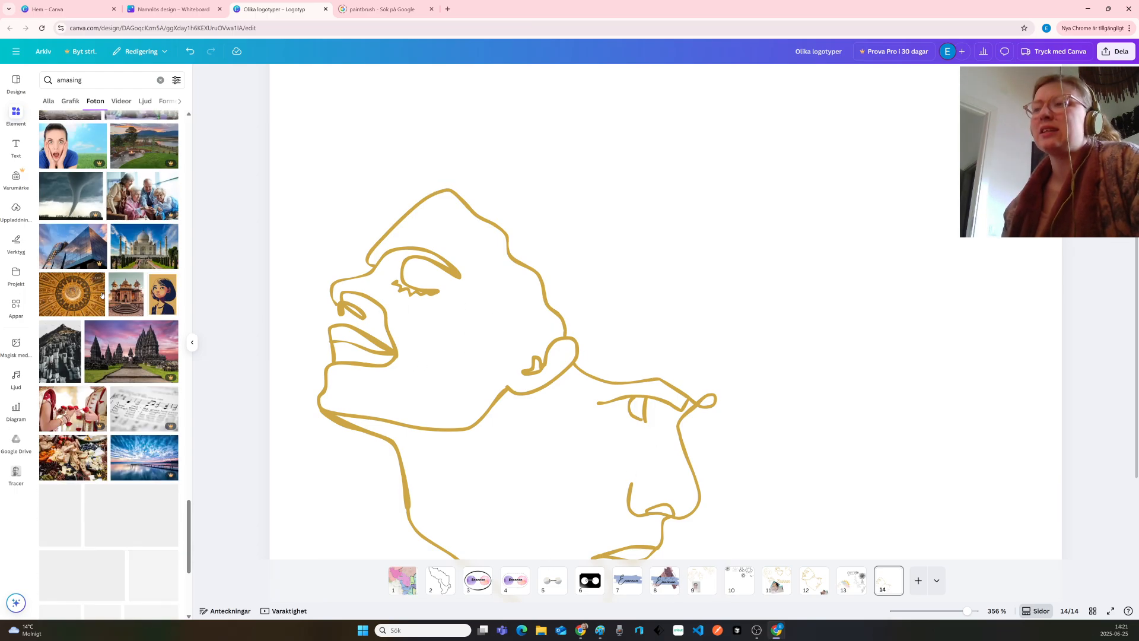
{"action": "scroll", "coordinate": [100, 293], "scroll_direction": "down", "scroll_amount": 3}
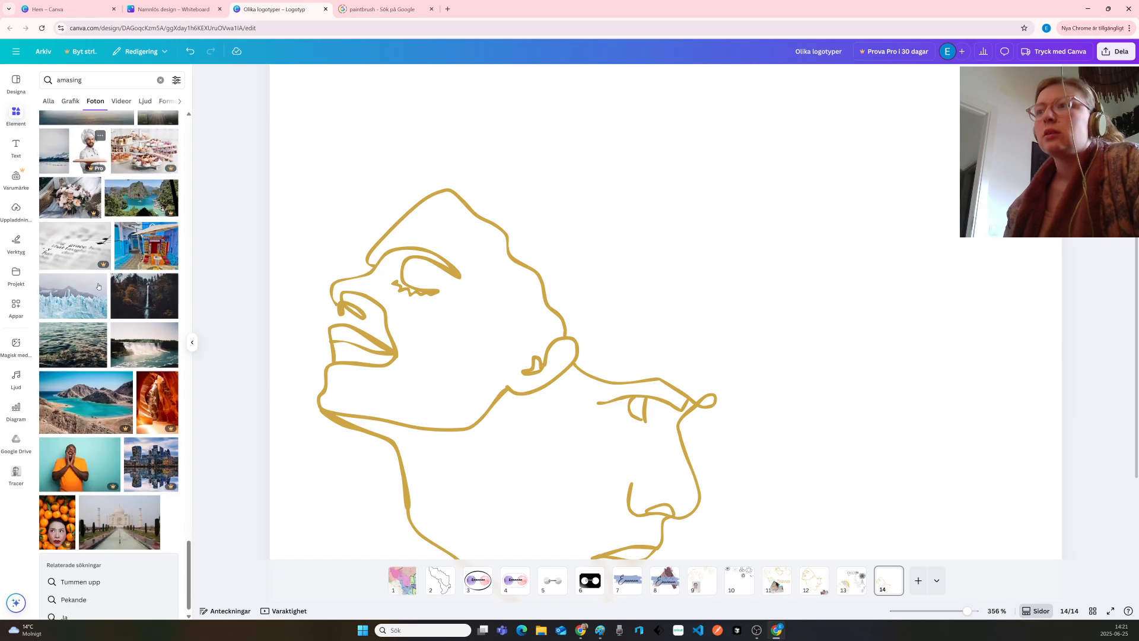
{"action": "scroll", "coordinate": [98, 286], "scroll_direction": "down", "scroll_amount": 6}
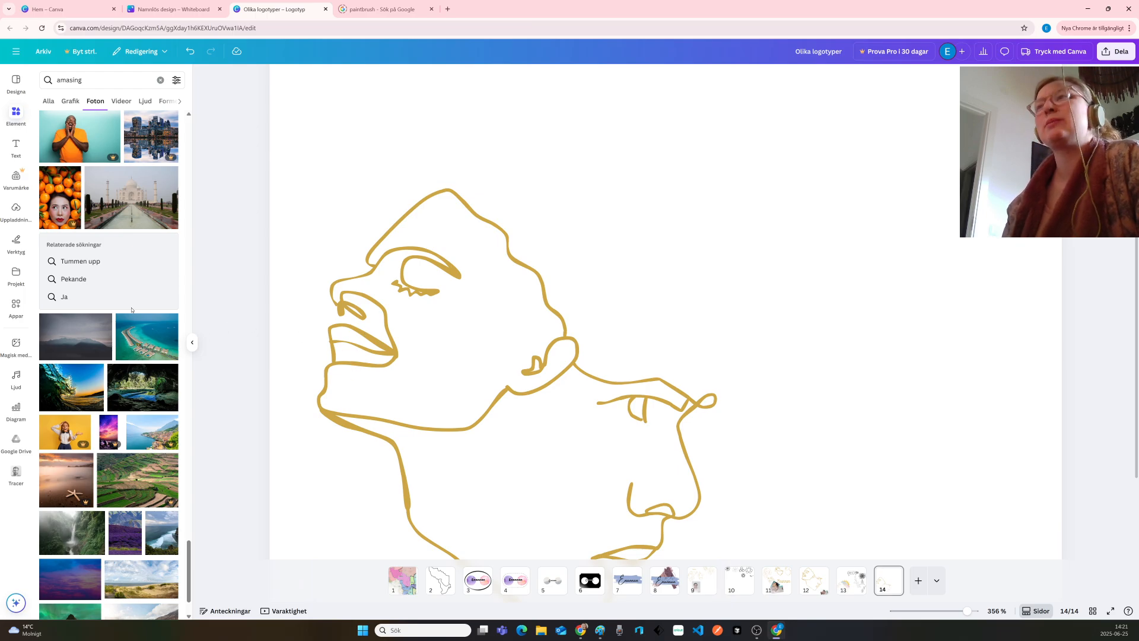
{"action": "scroll", "coordinate": [134, 308], "scroll_direction": "down", "scroll_amount": 8}
{"action": "scroll", "coordinate": [134, 308], "scroll_direction": "down", "scroll_amount": 2}
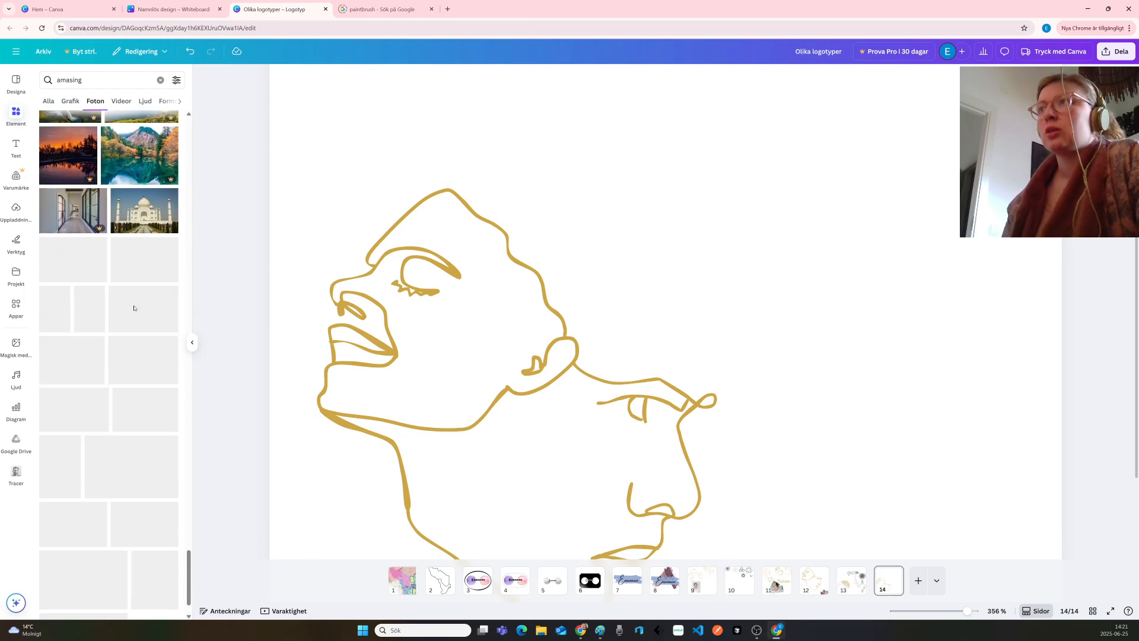
{"action": "scroll", "coordinate": [136, 306], "scroll_direction": "down", "scroll_amount": 10}
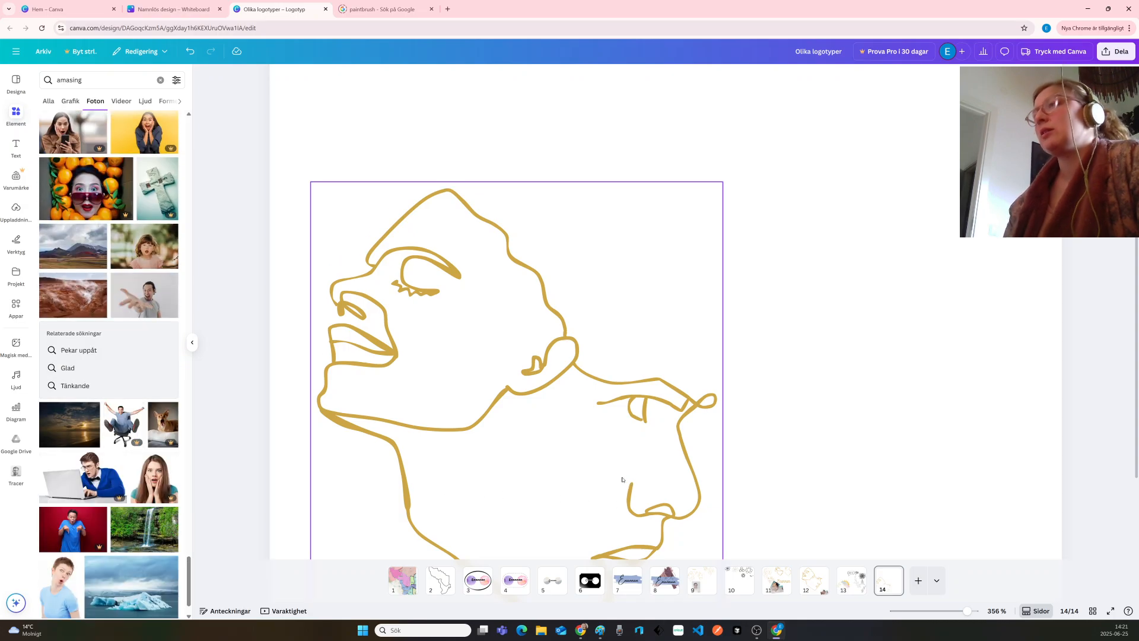
{"action": "scroll", "coordinate": [104, 305], "scroll_direction": "down", "scroll_amount": 8}
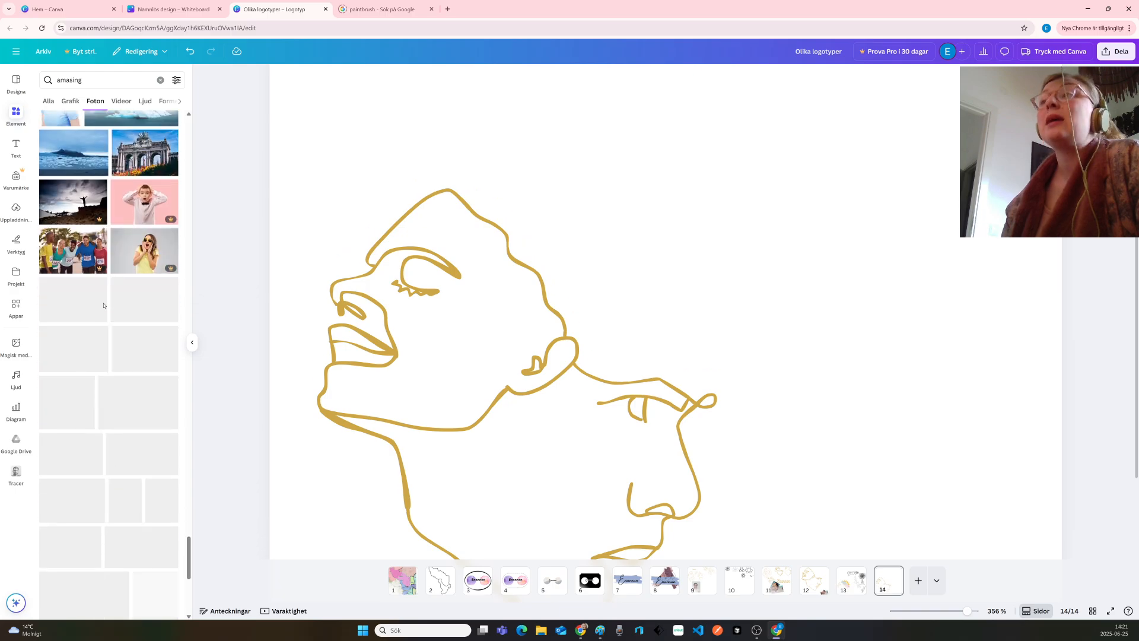
{"action": "scroll", "coordinate": [103, 305], "scroll_direction": "down", "scroll_amount": 1}
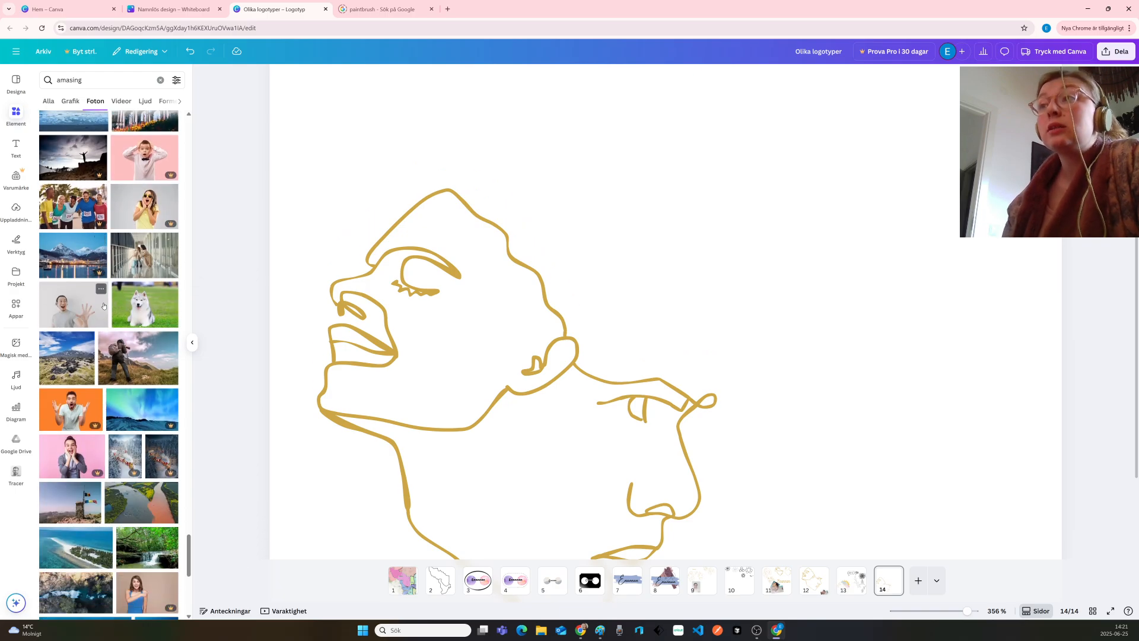
{"action": "scroll", "coordinate": [103, 306], "scroll_direction": "down", "scroll_amount": 5}
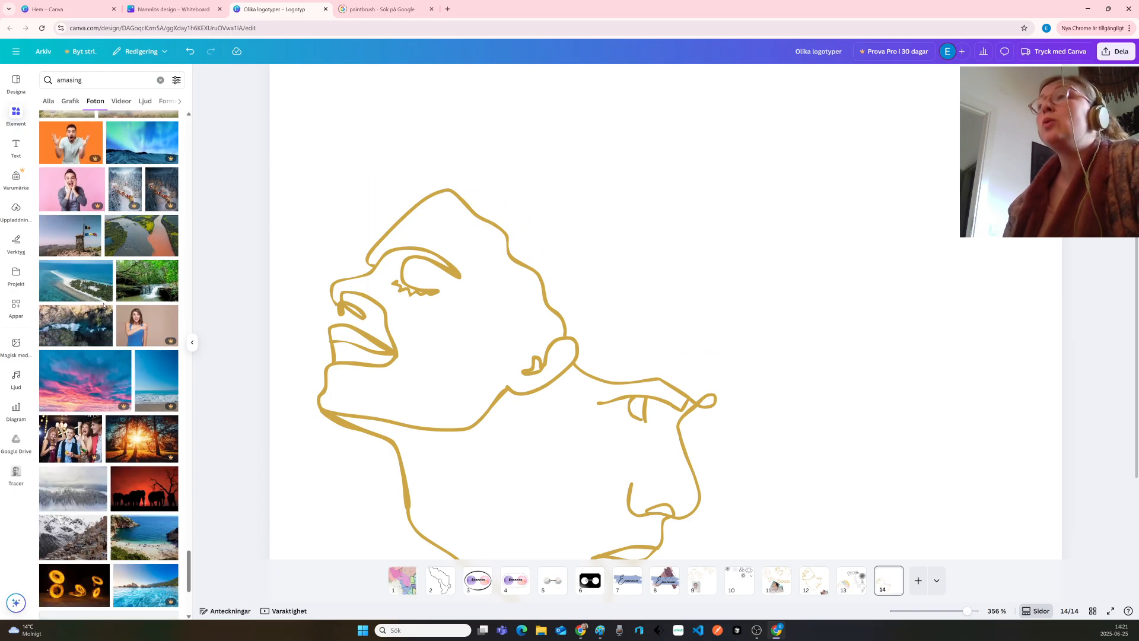
{"action": "scroll", "coordinate": [103, 306], "scroll_direction": "down", "scroll_amount": 6}
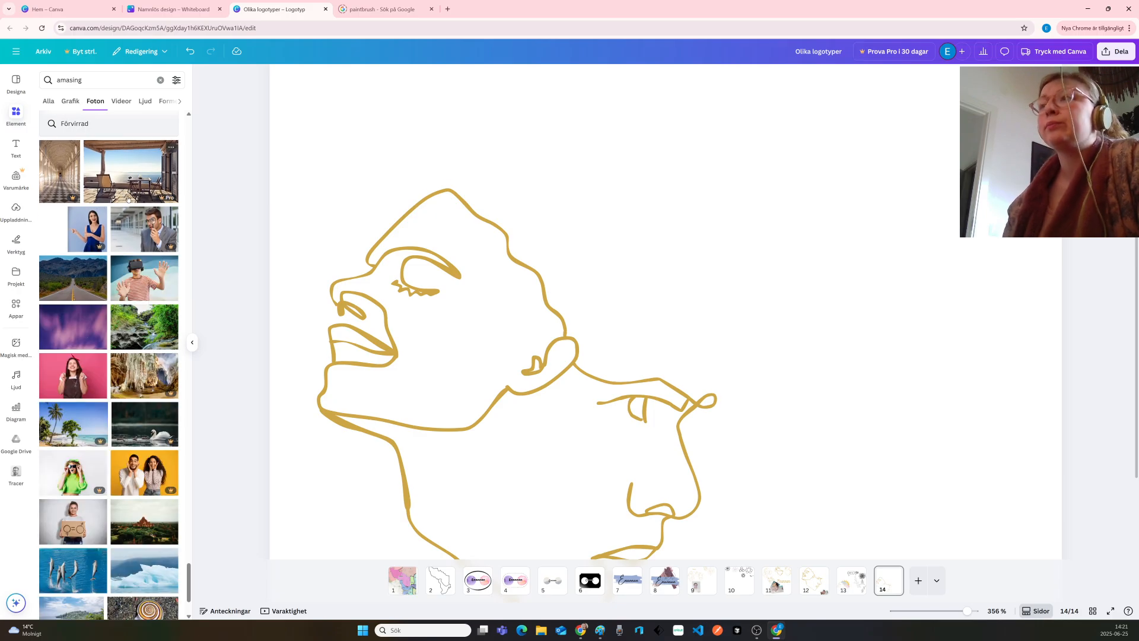
Search the photos for "amasement" again and skim the matches for a usable face
{"action": "left_click", "coordinate": [95, 84]}
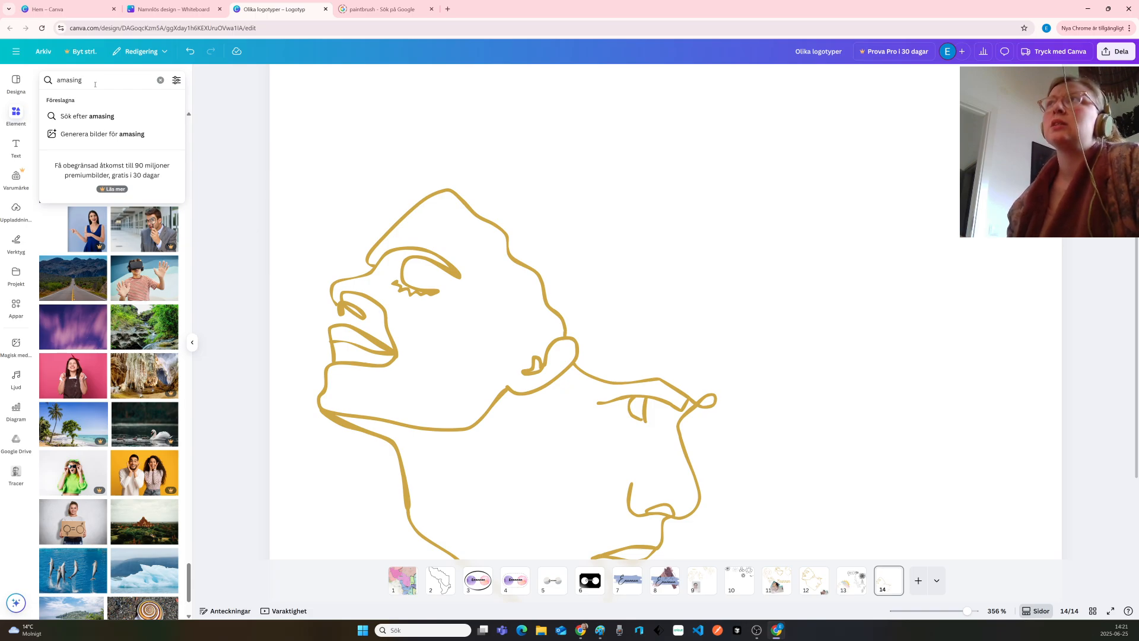
{"action": "key", "text": "BackSpace"}
{"action": "key", "text": "BackSpace"}
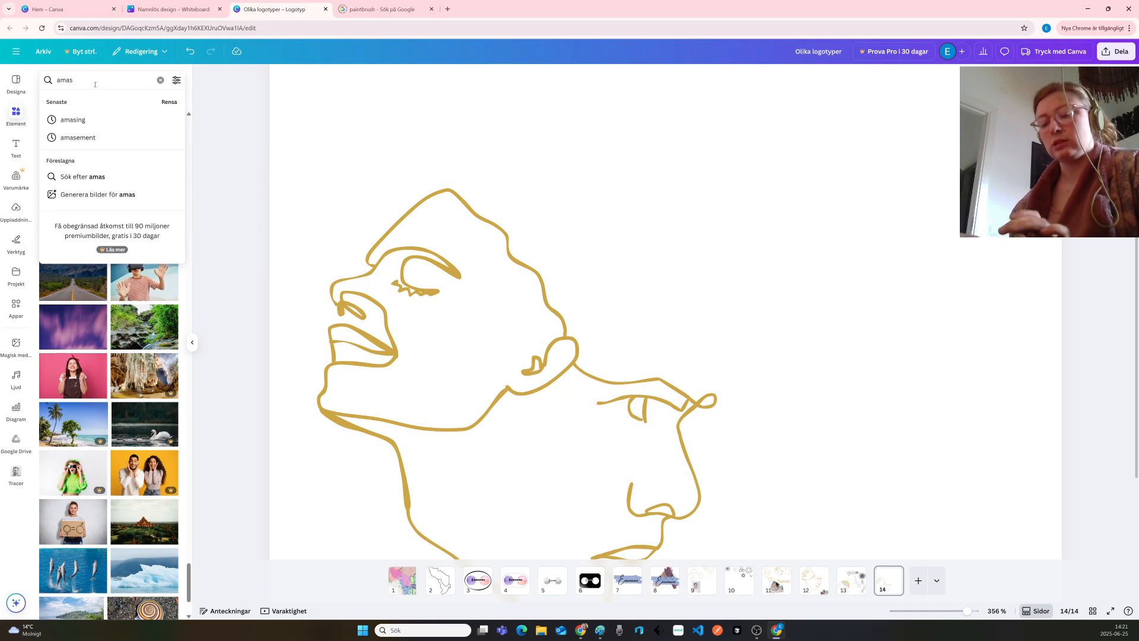
{"action": "type", "text": "ement"}
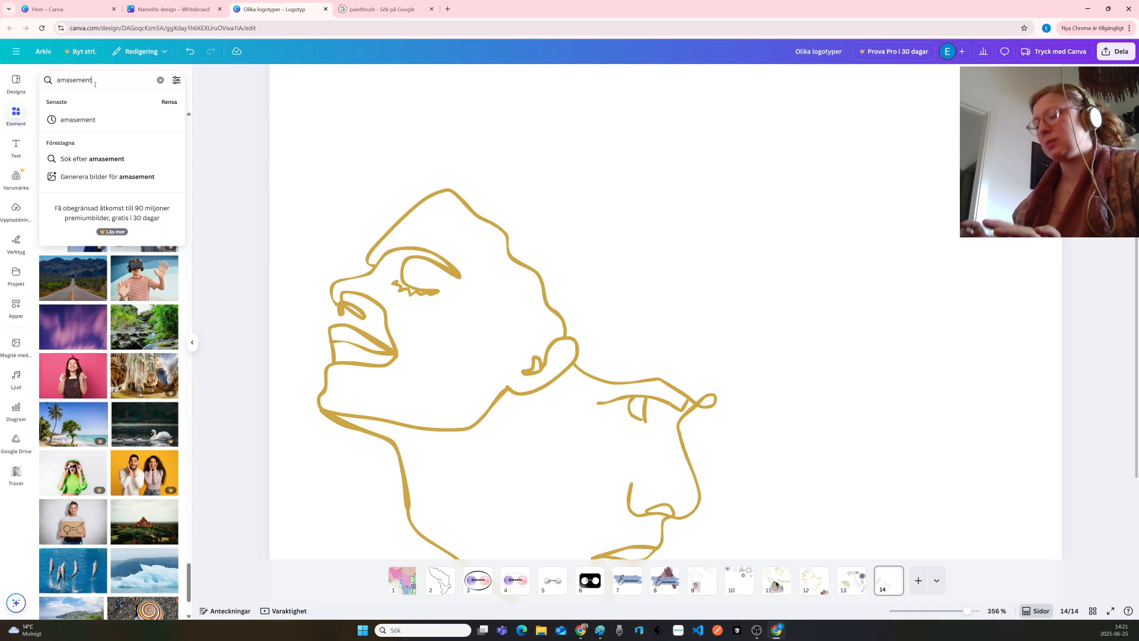
{"action": "key", "text": "Return"}
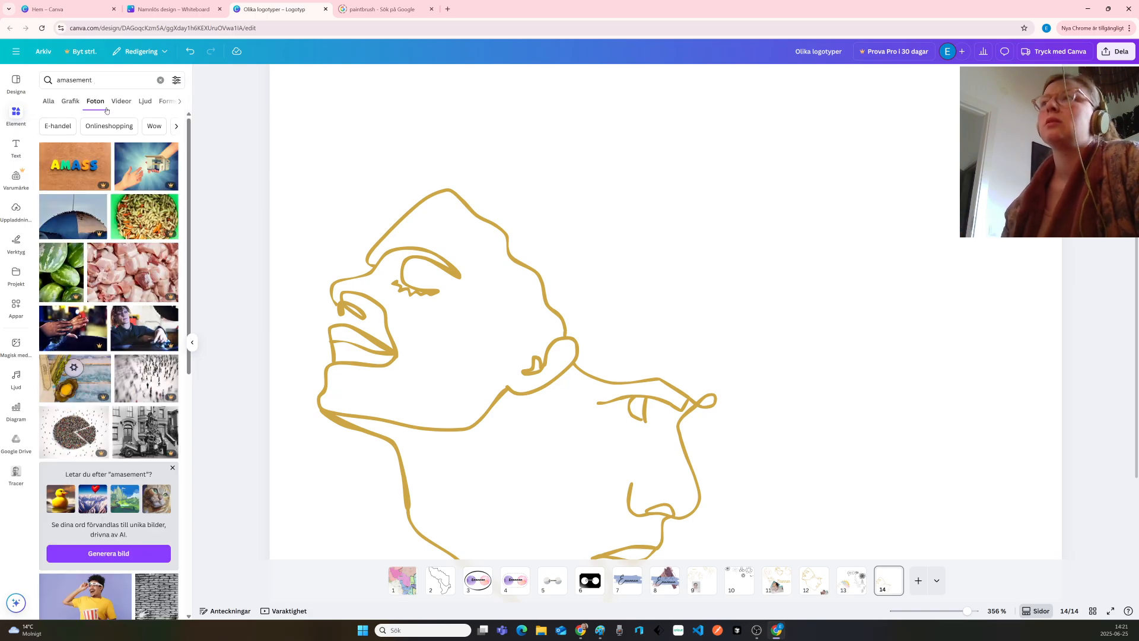
{"action": "scroll", "coordinate": [98, 196], "scroll_direction": "down", "scroll_amount": 8}
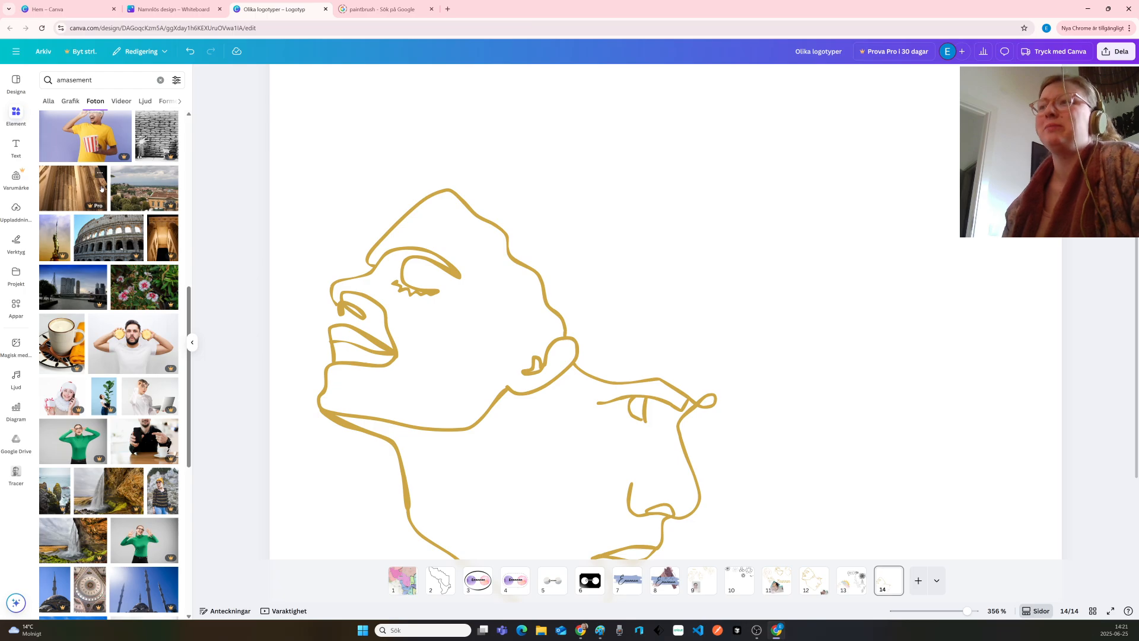
{"action": "scroll", "coordinate": [101, 167], "scroll_direction": "up", "scroll_amount": 10}
Search the photos for "ledsen" and look through the matches for a suitable sad face or pose
{"action": "double_click", "coordinate": [122, 80]}
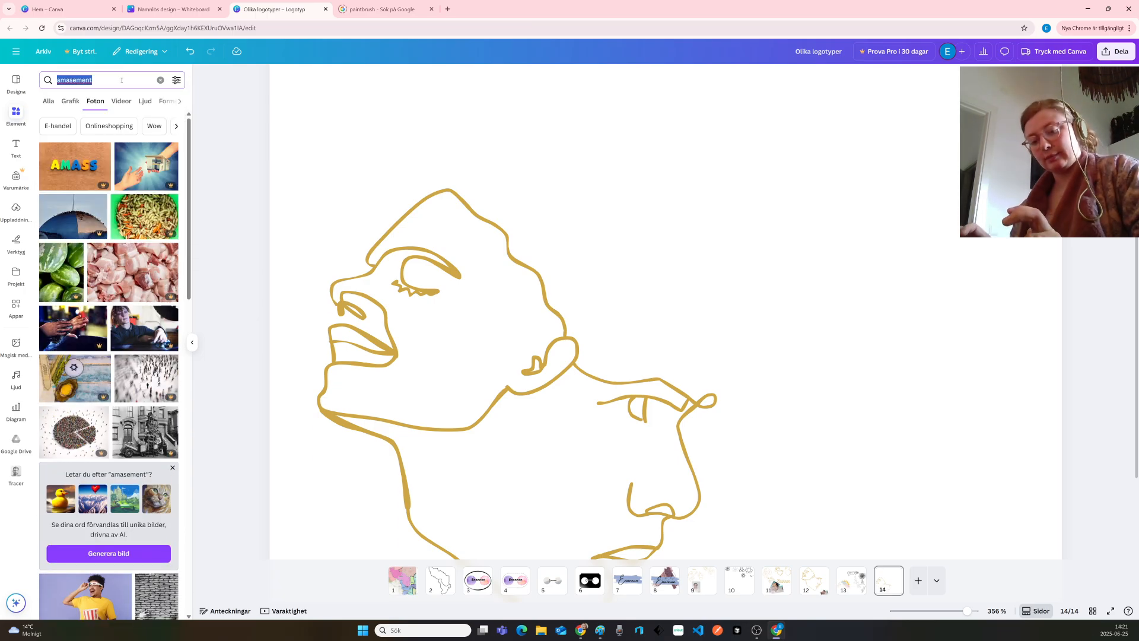
{"action": "type", "text": "led"}
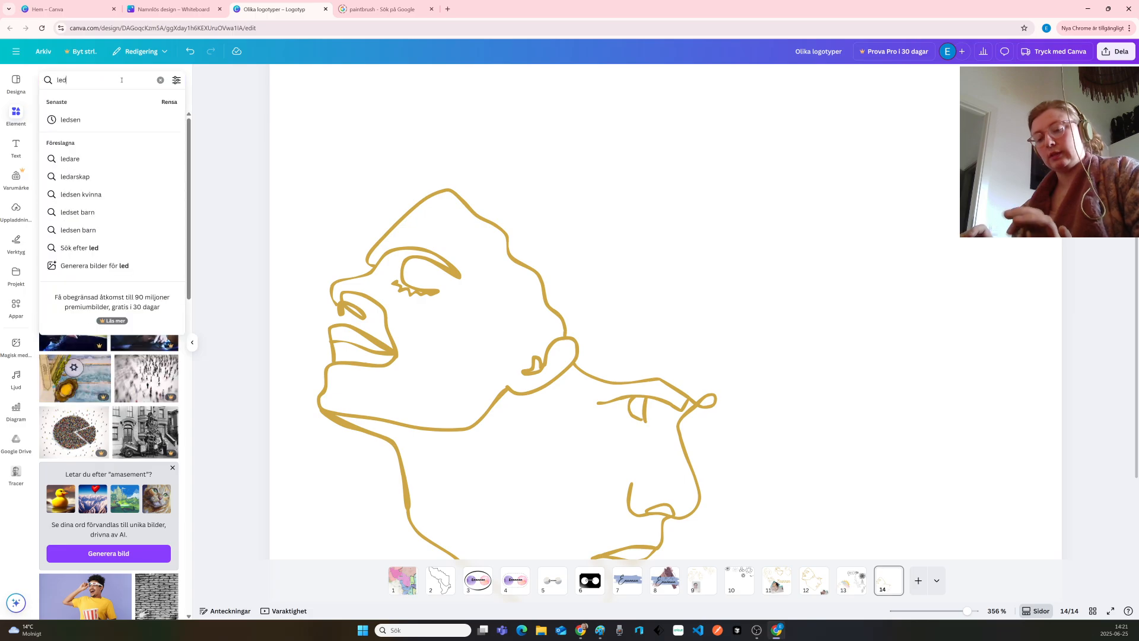
{"action": "type", "text": "sen"}
{"action": "key", "text": "Return"}
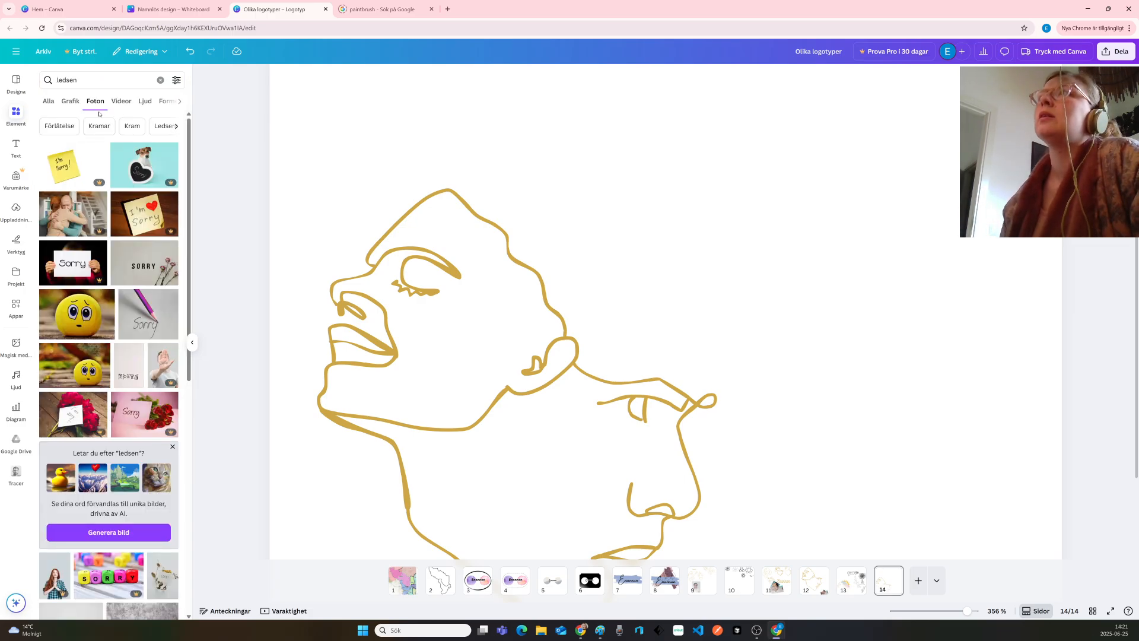
{"action": "scroll", "coordinate": [131, 201], "scroll_direction": "down", "scroll_amount": 3}
{"action": "scroll", "coordinate": [133, 201], "scroll_direction": "down", "scroll_amount": 3}
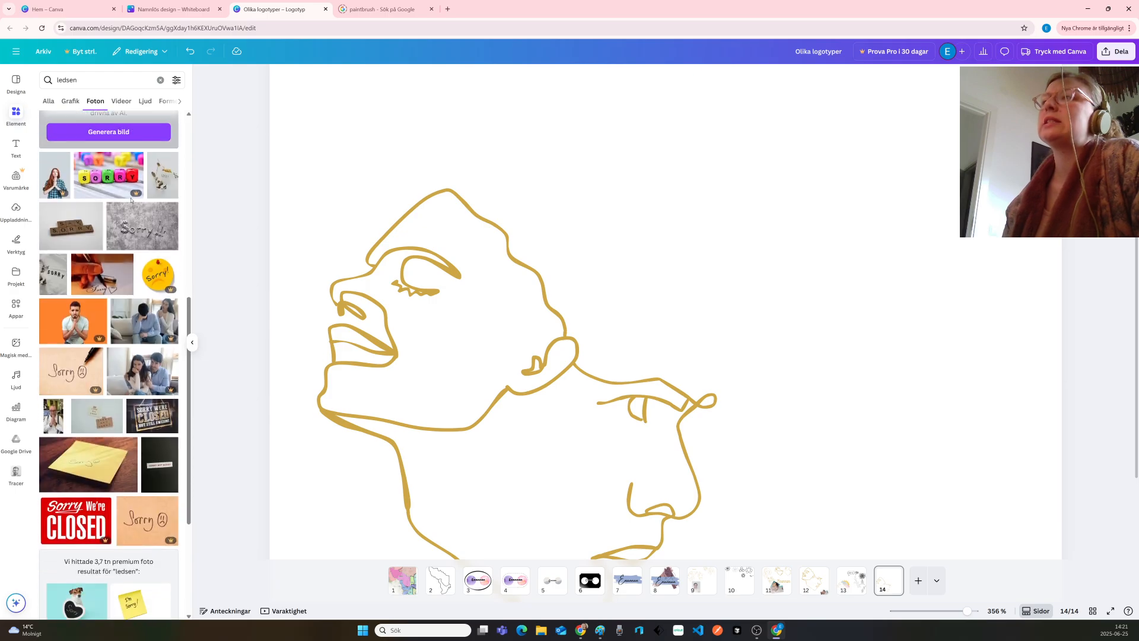
{"action": "scroll", "coordinate": [133, 199], "scroll_direction": "down", "scroll_amount": 10}
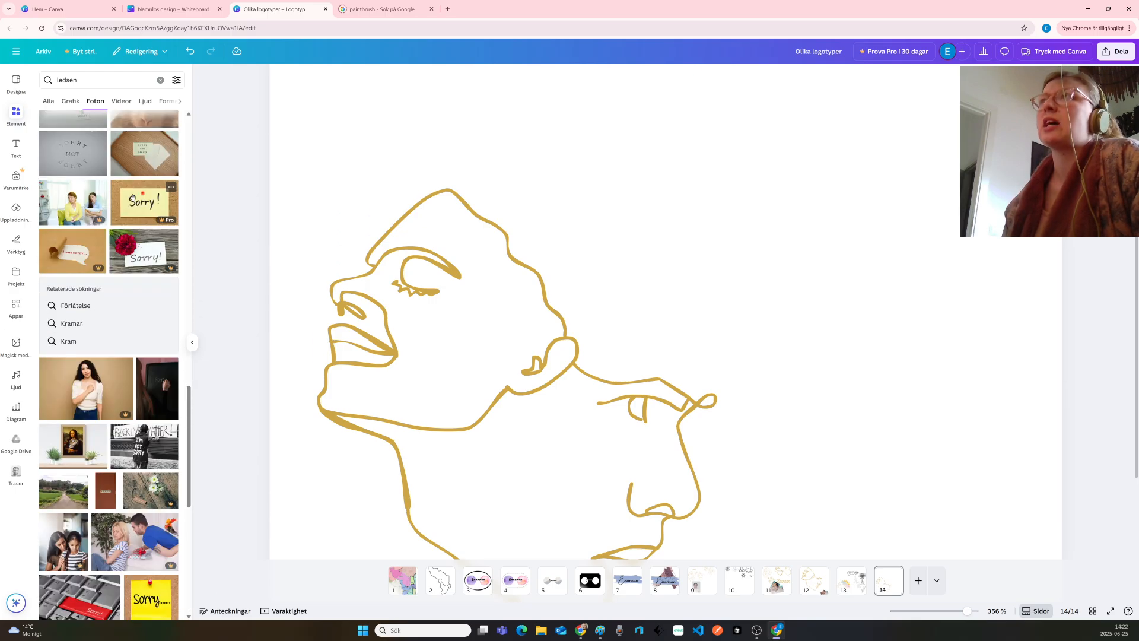
{"action": "scroll", "coordinate": [132, 198], "scroll_direction": "down", "scroll_amount": 3}
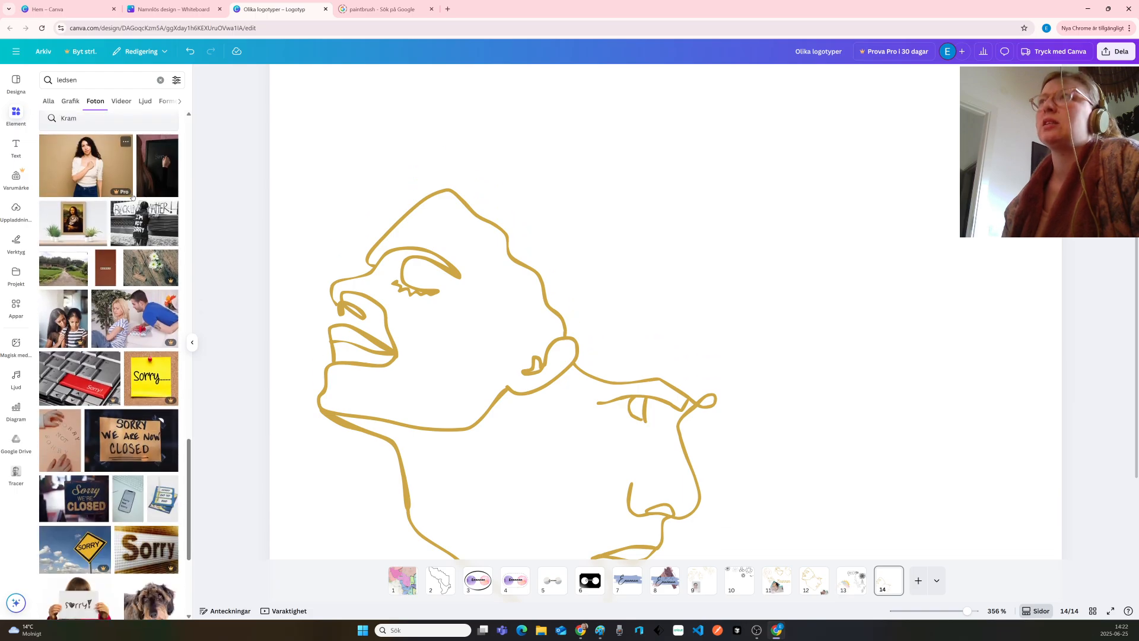
{"action": "scroll", "coordinate": [132, 197], "scroll_direction": "down", "scroll_amount": 1}
{"action": "scroll", "coordinate": [133, 197], "scroll_direction": "down", "scroll_amount": 2}
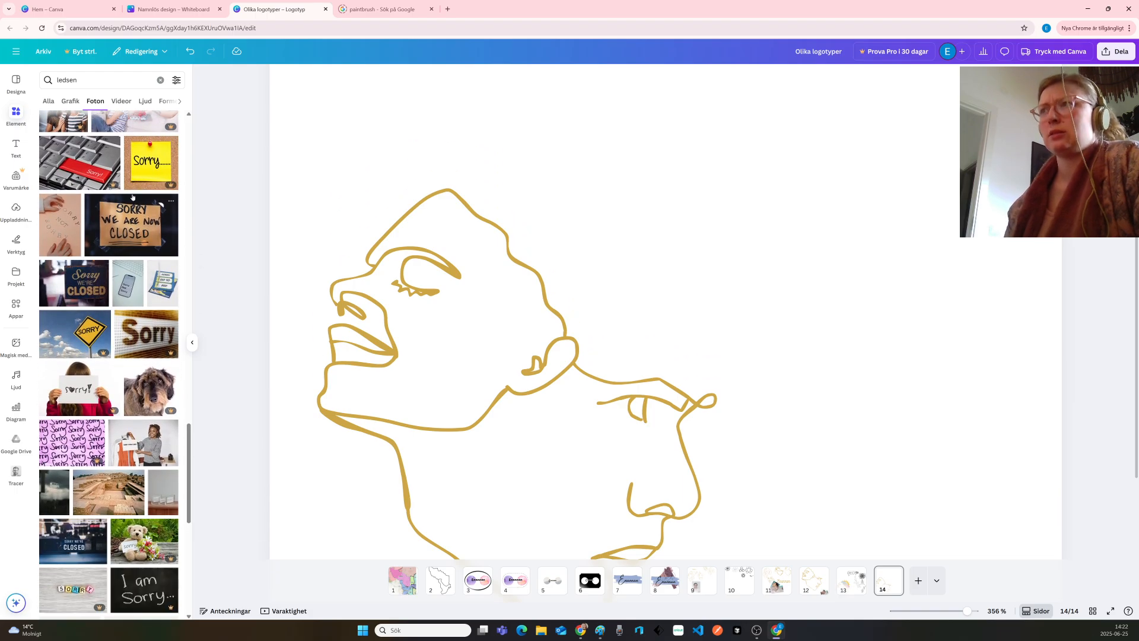
{"action": "scroll", "coordinate": [132, 198], "scroll_direction": "down", "scroll_amount": 3}
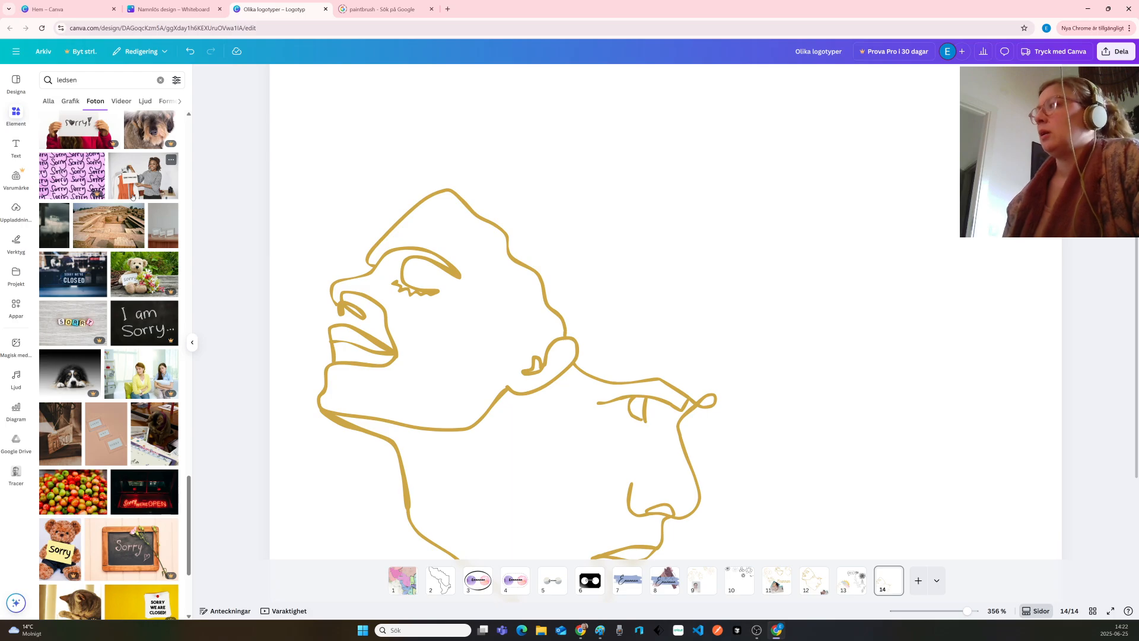
{"action": "scroll", "coordinate": [132, 198], "scroll_direction": "down", "scroll_amount": 3}
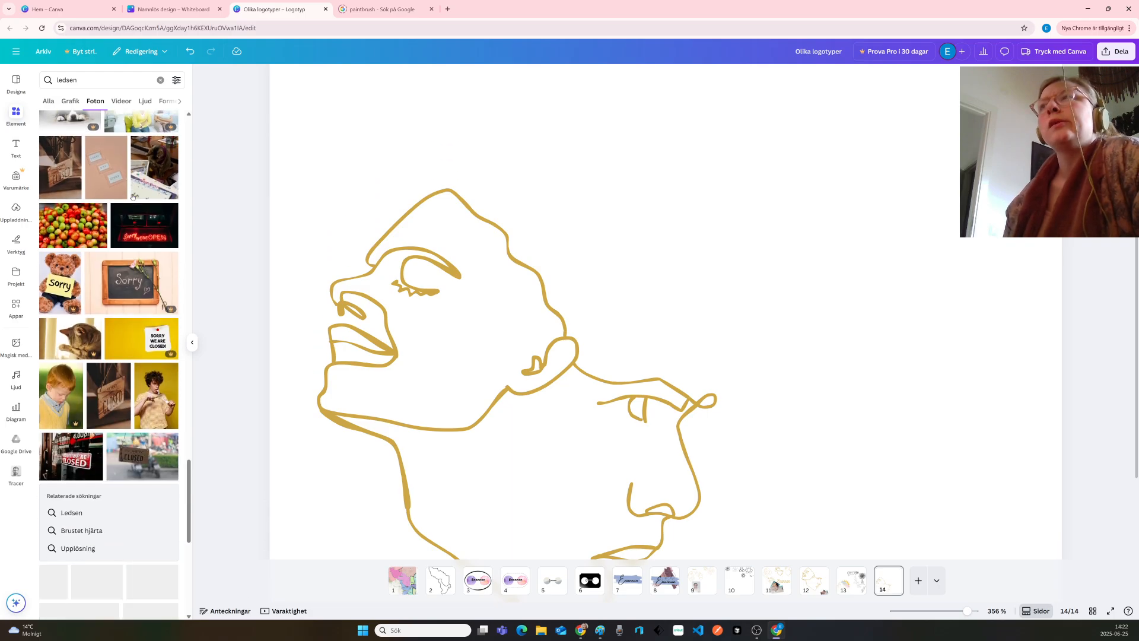
{"action": "scroll", "coordinate": [133, 198], "scroll_direction": "down", "scroll_amount": 1}
{"action": "scroll", "coordinate": [133, 197], "scroll_direction": "down", "scroll_amount": 2}
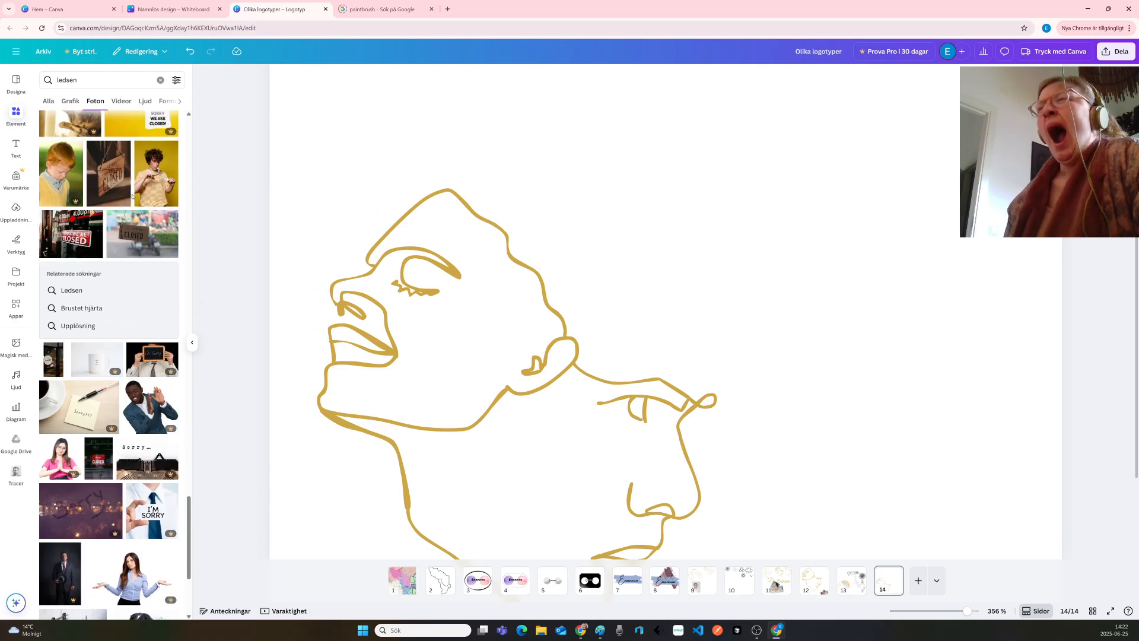
{"action": "scroll", "coordinate": [132, 197], "scroll_direction": "down", "scroll_amount": 3}
{"action": "scroll", "coordinate": [132, 198], "scroll_direction": "down", "scroll_amount": 5}
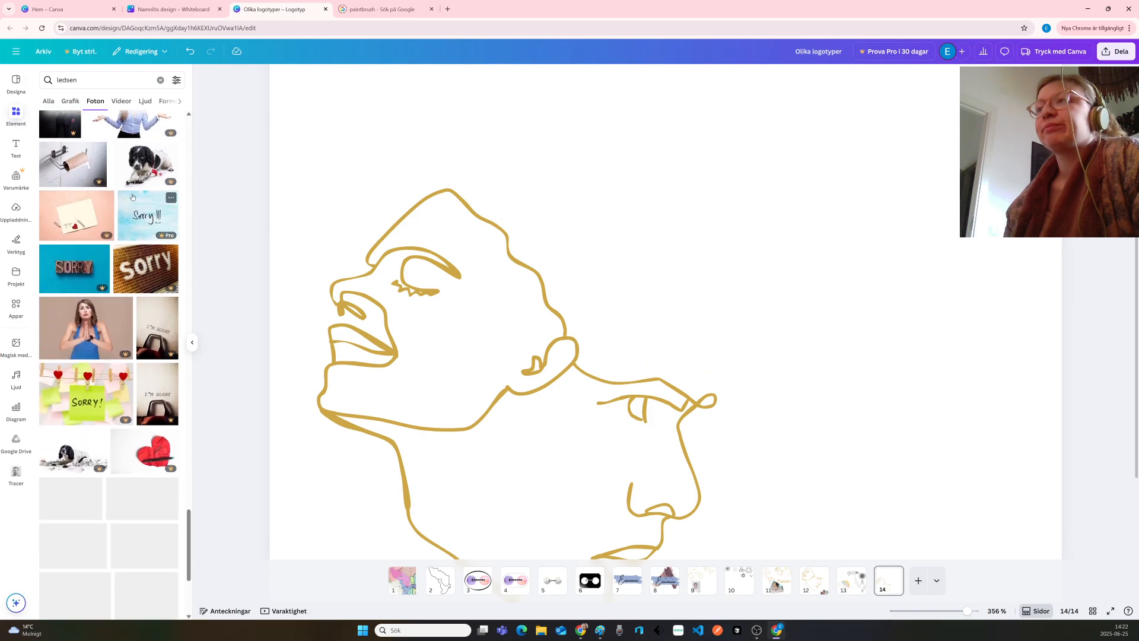
{"action": "scroll", "coordinate": [132, 198], "scroll_direction": "down", "scroll_amount": 5}
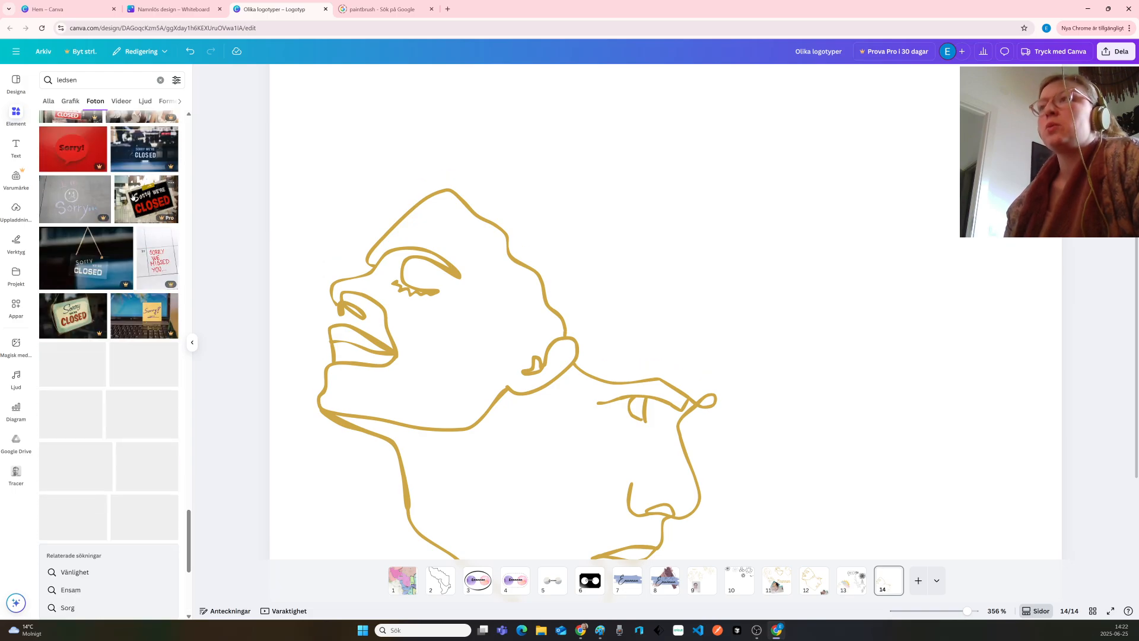
{"action": "scroll", "coordinate": [133, 198], "scroll_direction": "down", "scroll_amount": 3}
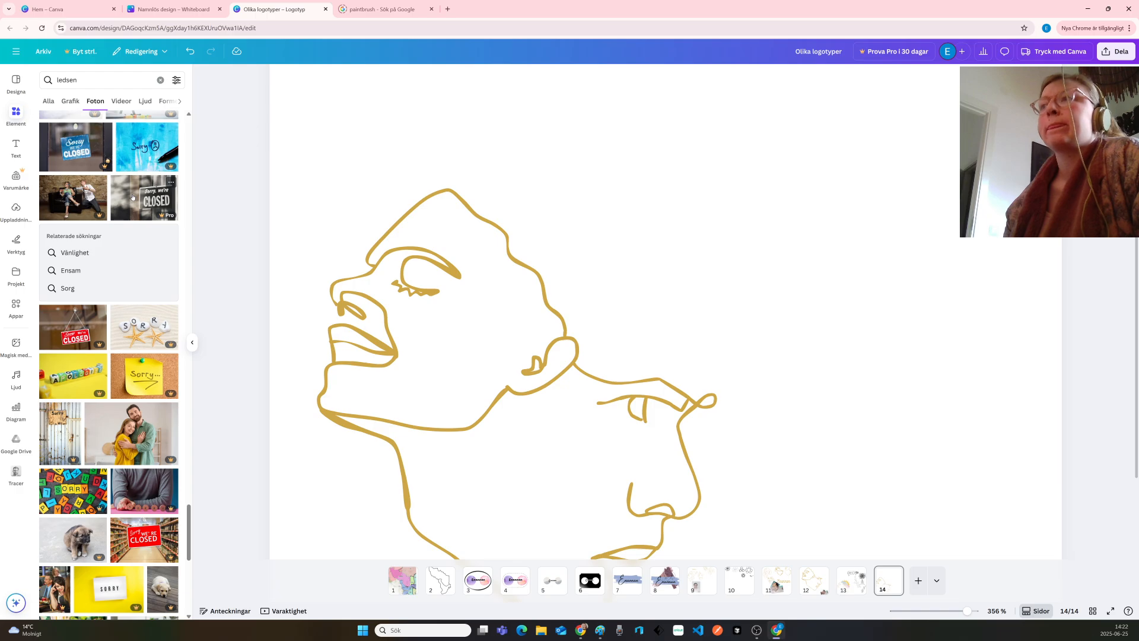
Add the photo of the hugging couple to page 14 and crop it to the woman's face
{"action": "scroll", "coordinate": [132, 198], "scroll_direction": "down", "scroll_amount": 1}
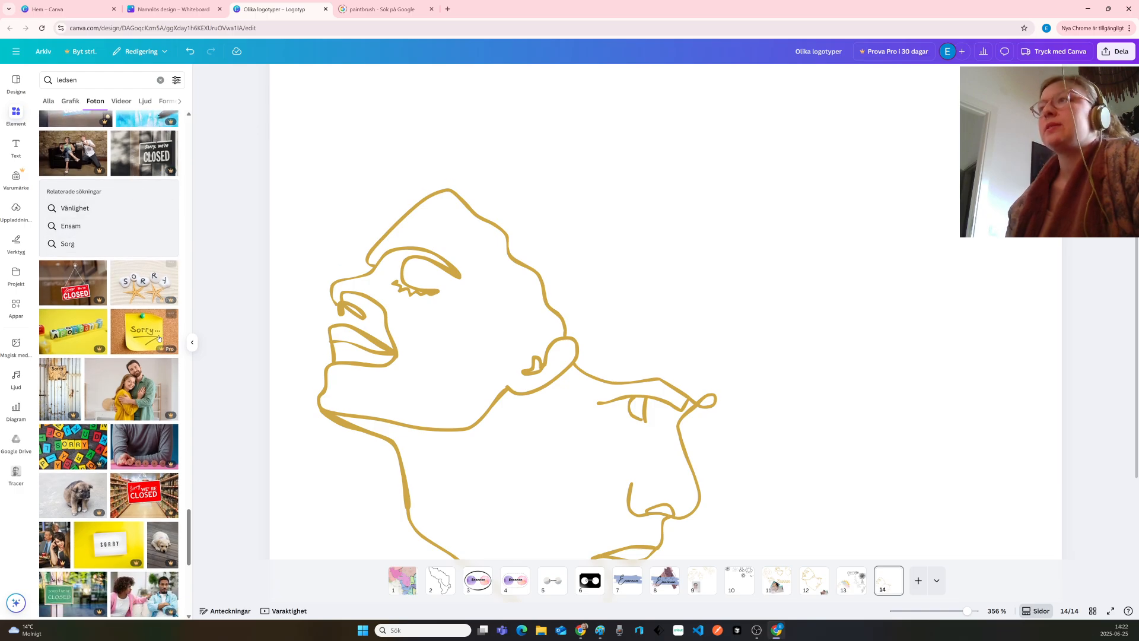
{"action": "left_click", "coordinate": [130, 399]}
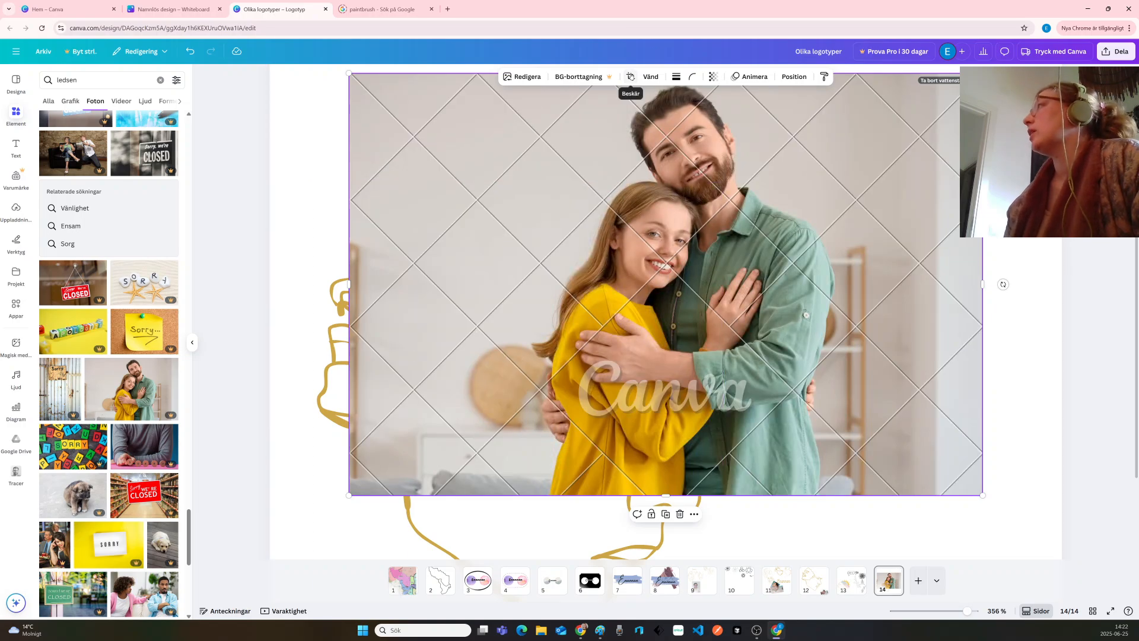
{"action": "left_click", "coordinate": [631, 77]}
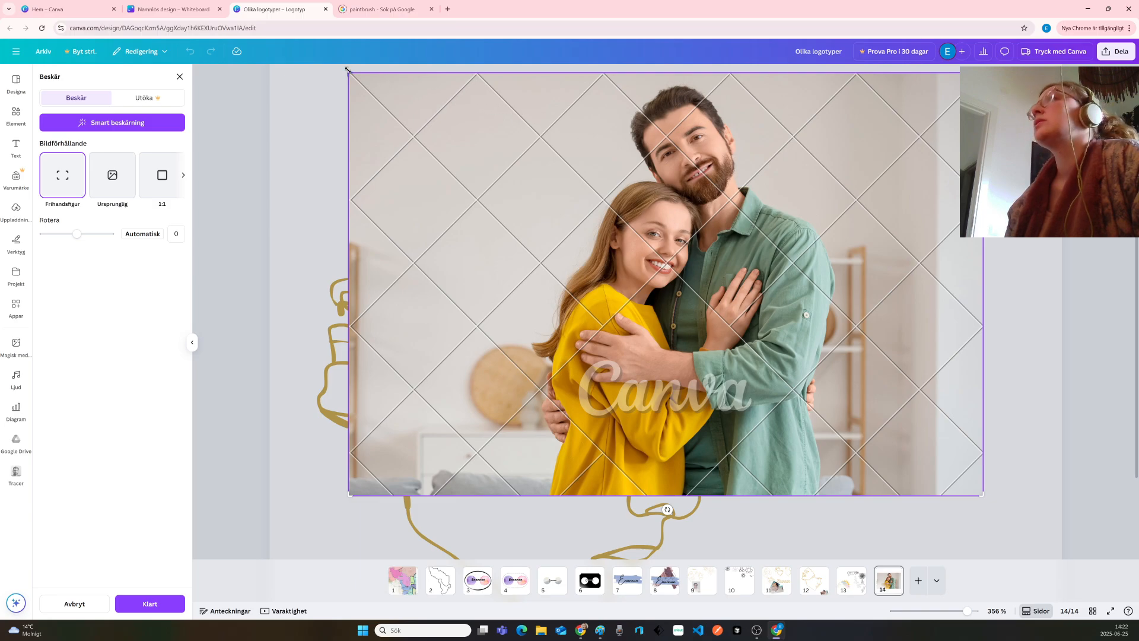
{"action": "left_click_drag", "start_coordinate": [348, 72], "coordinate": [599, 180]}
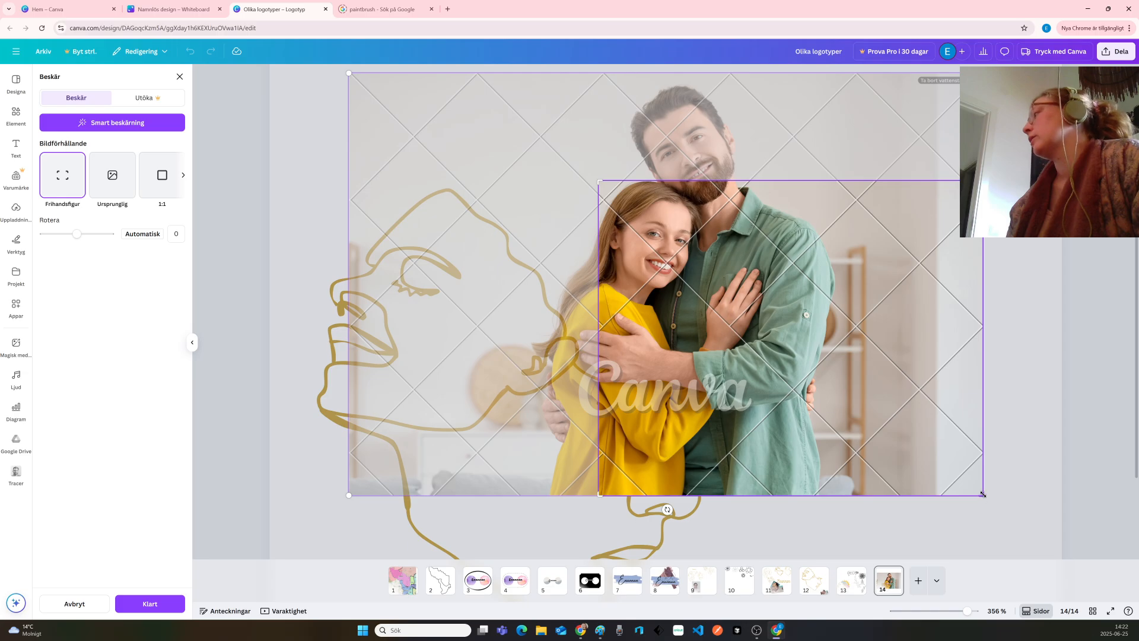
{"action": "left_click_drag", "start_coordinate": [983, 495], "coordinate": [709, 304]}
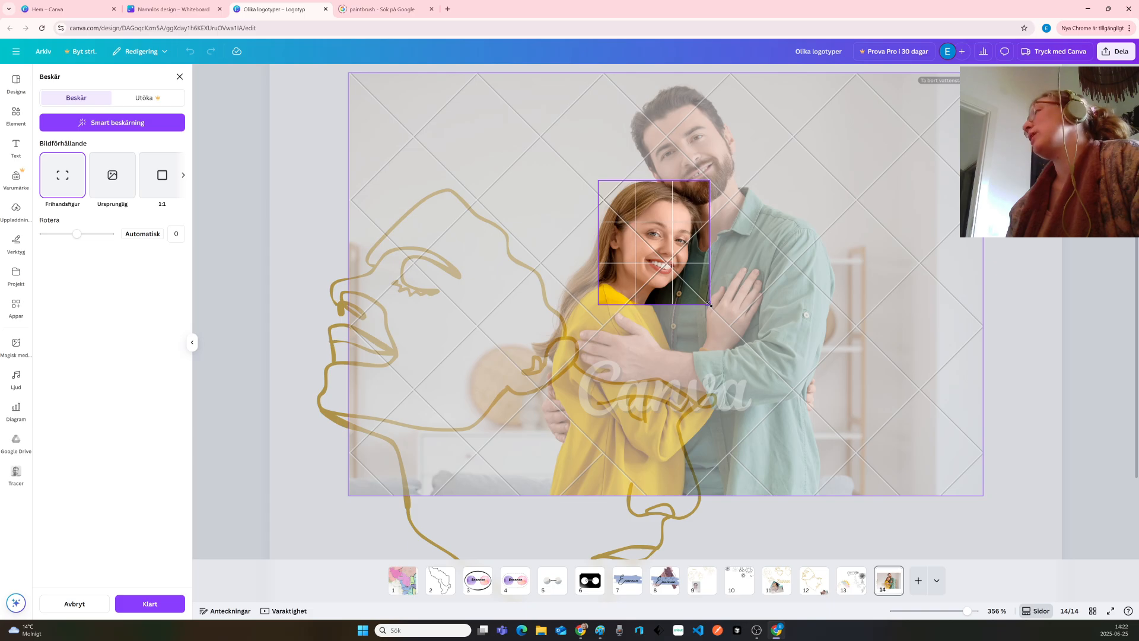
{"action": "left_click_drag", "start_coordinate": [709, 305], "coordinate": [709, 305]}
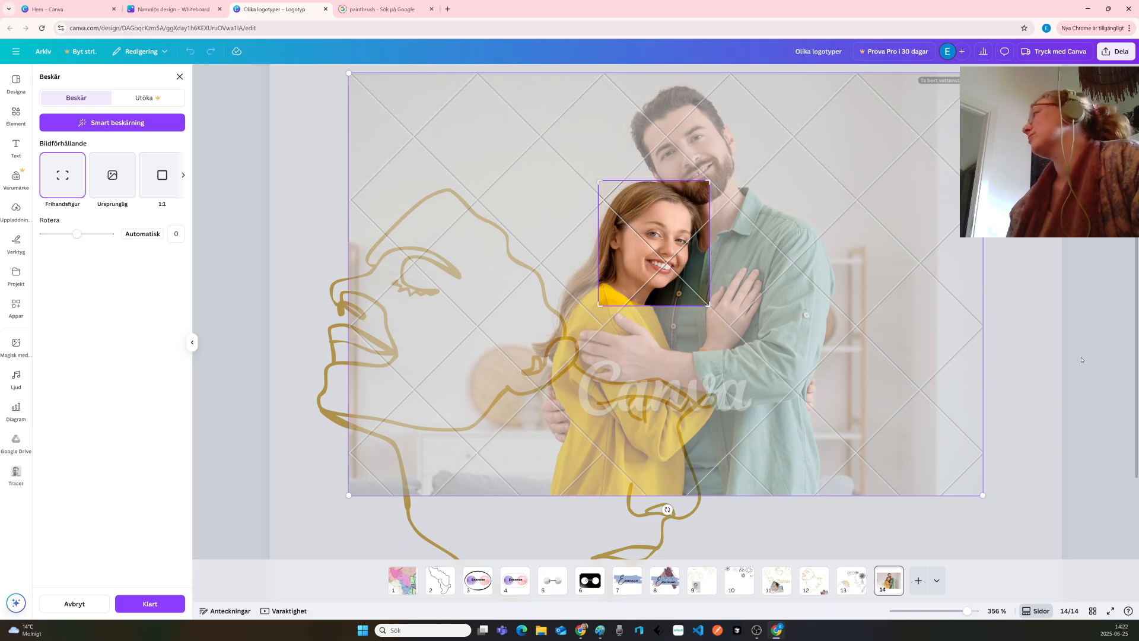
{"action": "left_click", "coordinate": [1027, 336]}
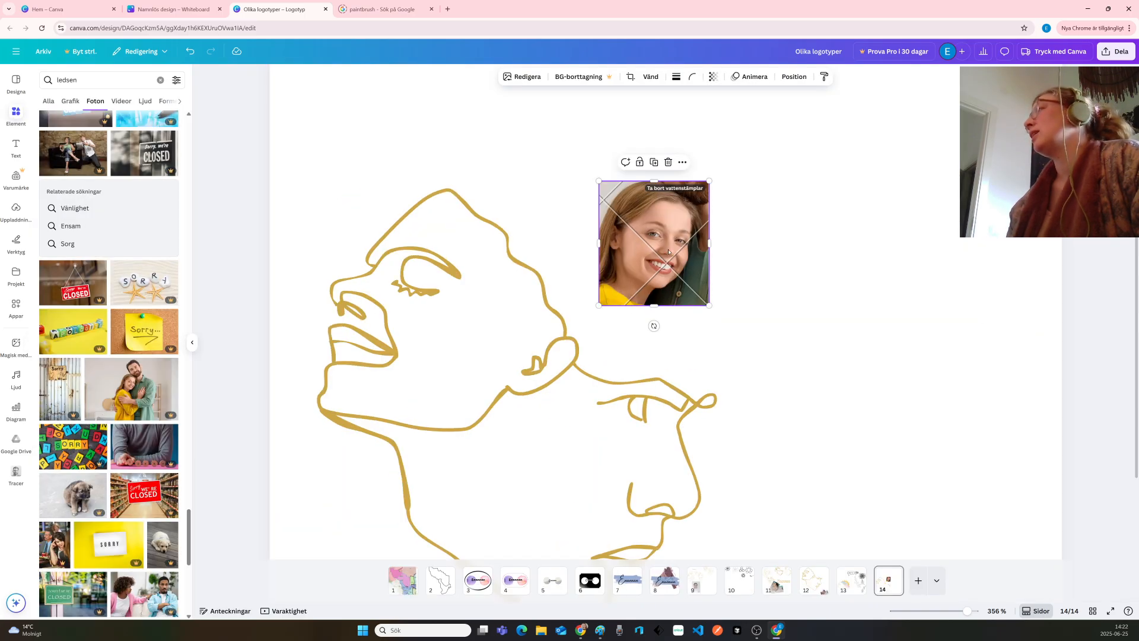
Rotate the cropped face photo counter-clockwise into a diamond position and enlarge it to cover much of the page
{"action": "left_click_drag", "start_coordinate": [658, 326], "coordinate": [749, 333]}
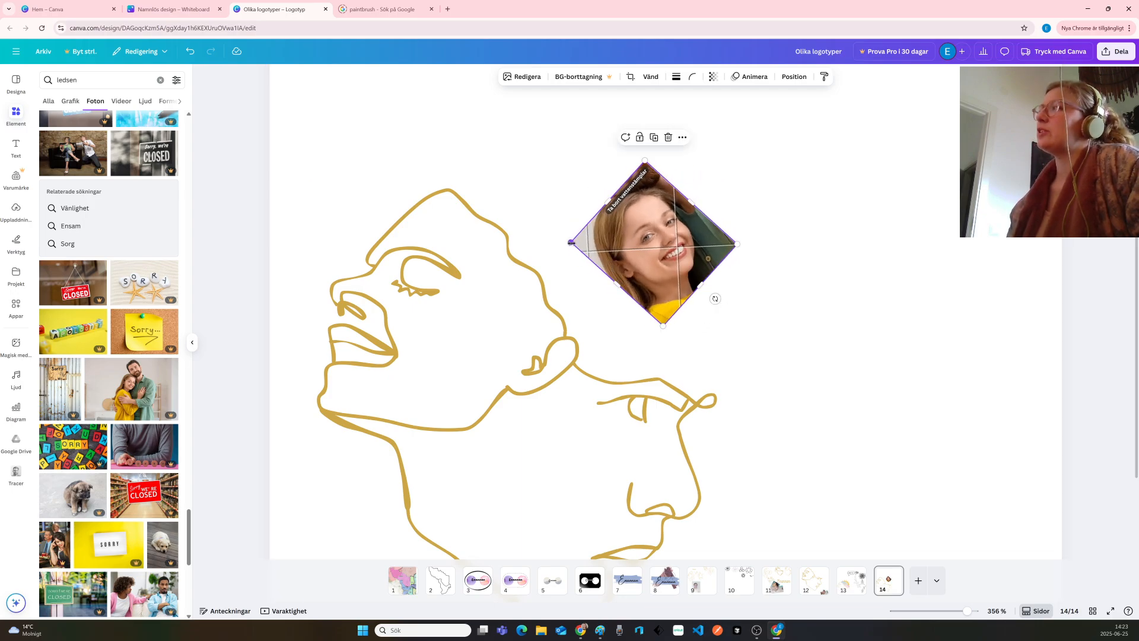
{"action": "left_click_drag", "start_coordinate": [571, 243], "coordinate": [401, 226]}
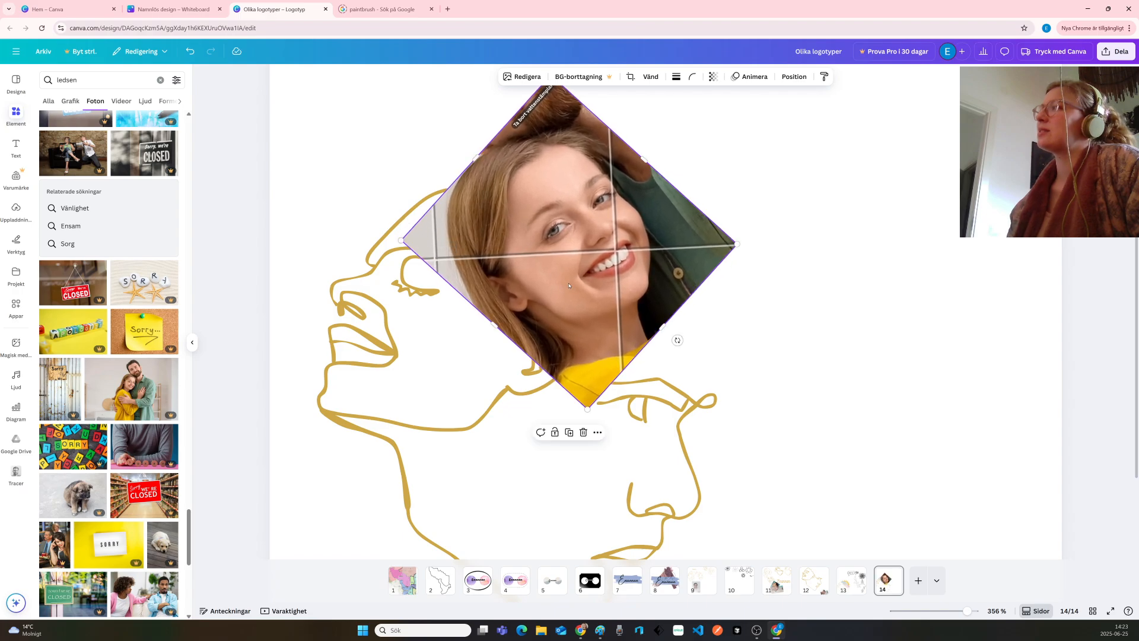
{"action": "left_click_drag", "start_coordinate": [568, 286], "coordinate": [631, 333]}
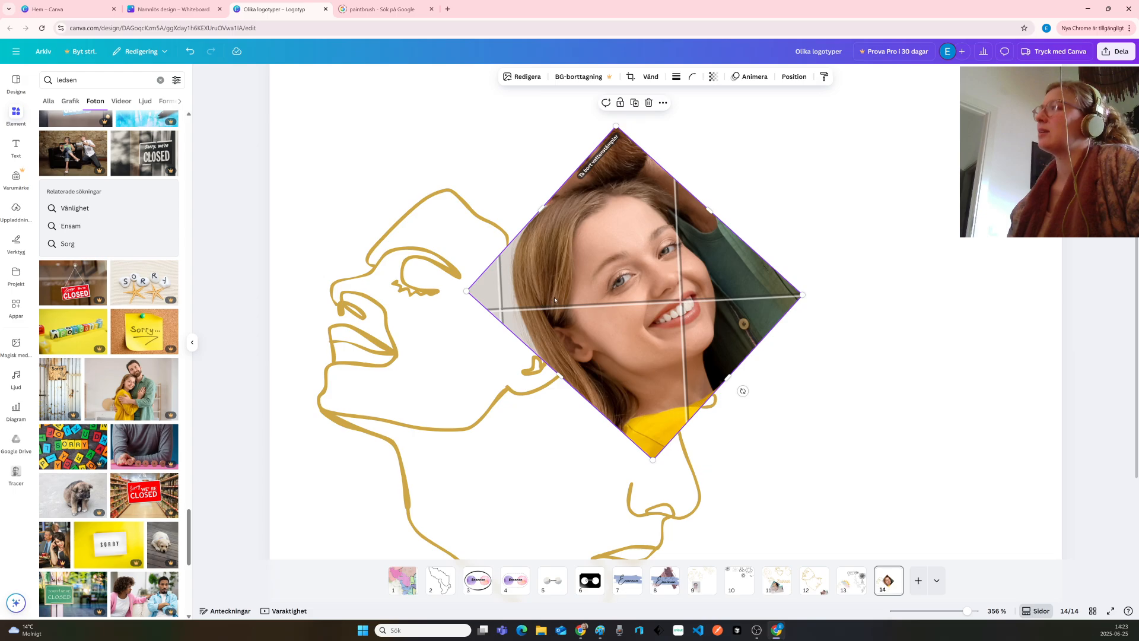
{"action": "left_click_drag", "start_coordinate": [462, 292], "coordinate": [361, 262]}
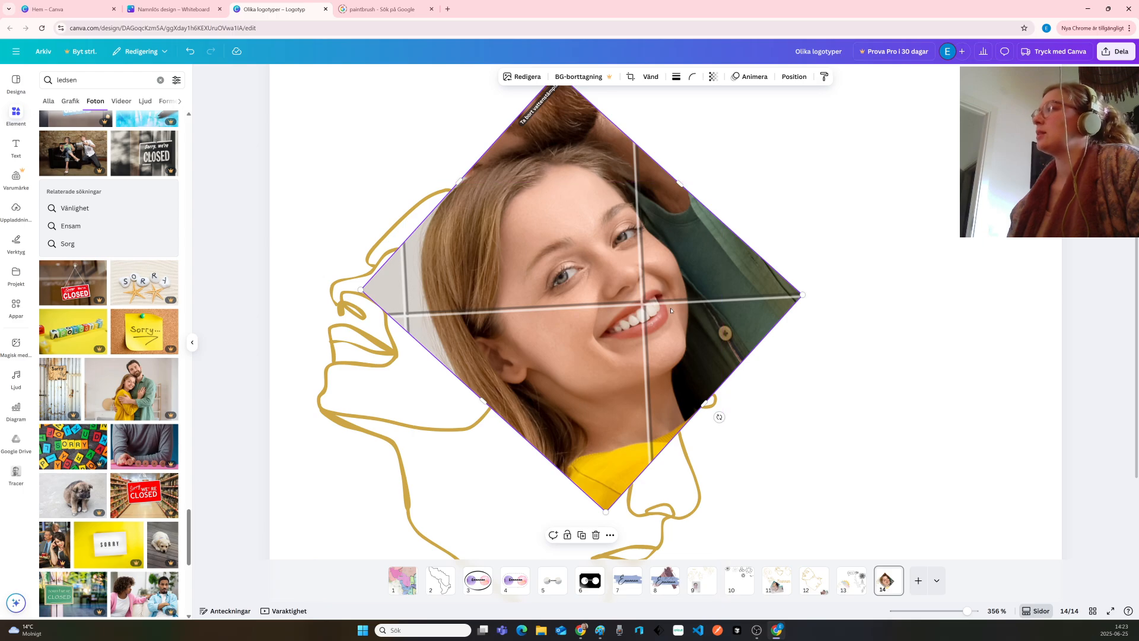
{"action": "left_click_drag", "start_coordinate": [675, 291], "coordinate": [694, 257]}
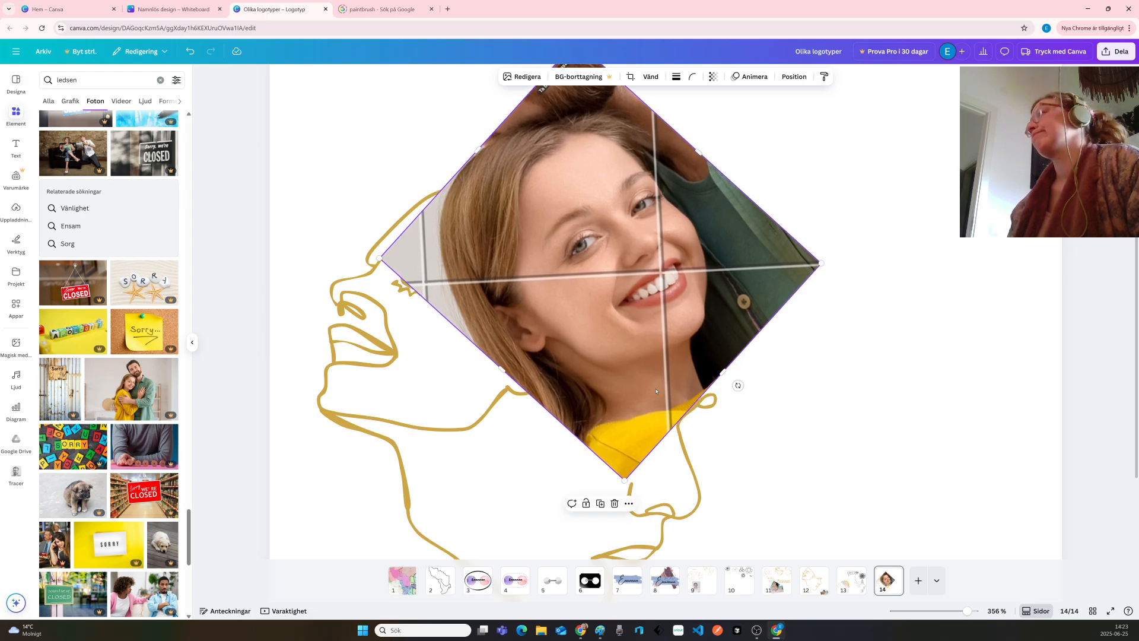
{"action": "left_click_drag", "start_coordinate": [738, 386], "coordinate": [745, 380]}
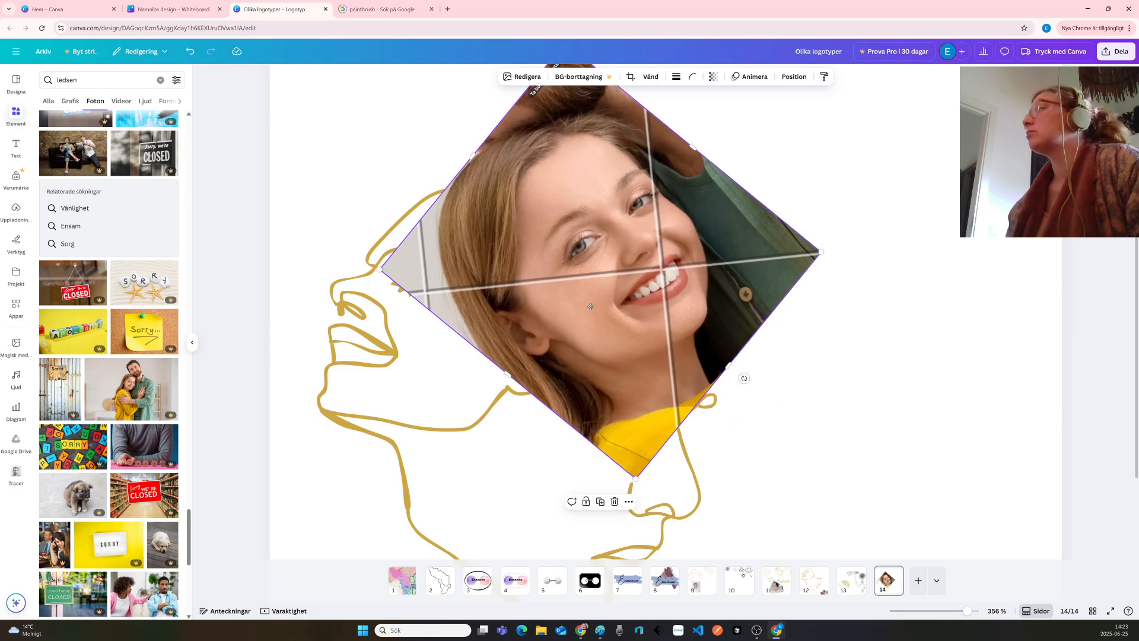
{"action": "left_click_drag", "start_coordinate": [591, 307], "coordinate": [590, 307]}
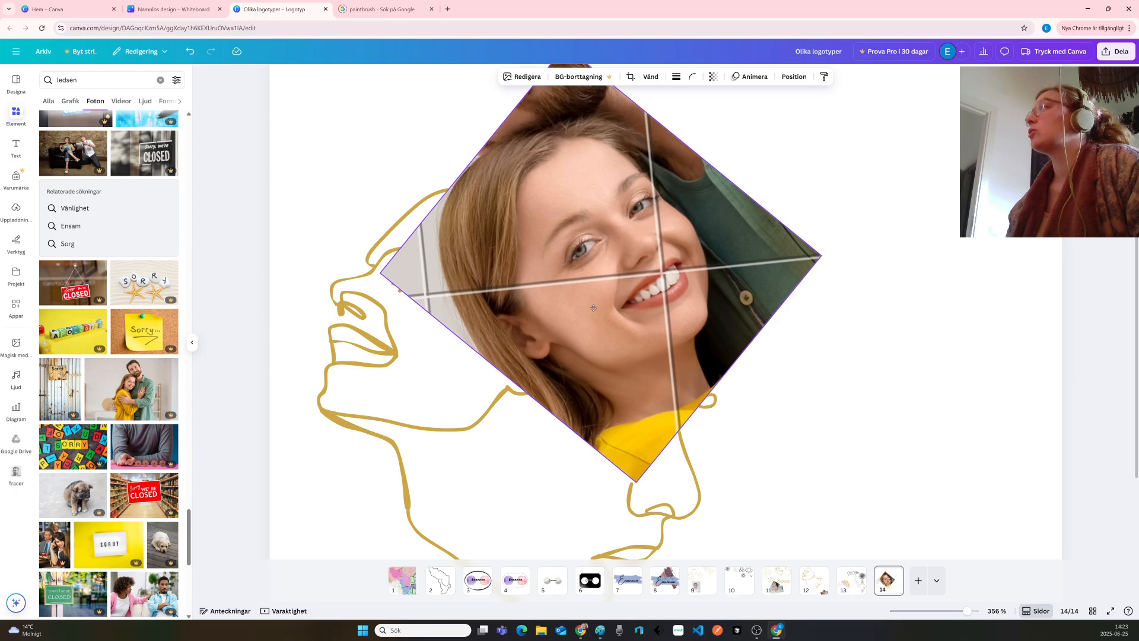
Shrink the gold line-art face group towards the page's lower-left area and centre the face photo in the free space
{"action": "mouse_move", "coordinate": [590, 307]}
{"action": "left_mouse_down"}
{"action": "mouse_move", "coordinate": [818, 314]}
{"action": "mouse_move", "coordinate": [798, 303]}
{"action": "left_mouse_up"}
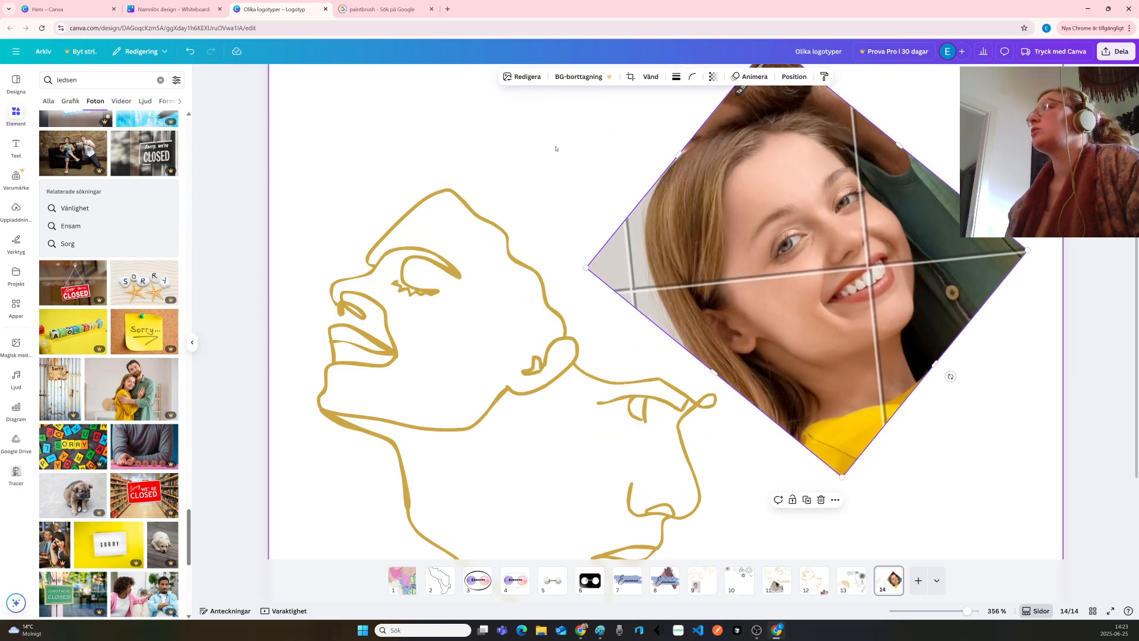
{"action": "left_click", "coordinate": [526, 321]}
{"action": "left_click", "coordinate": [526, 323]}
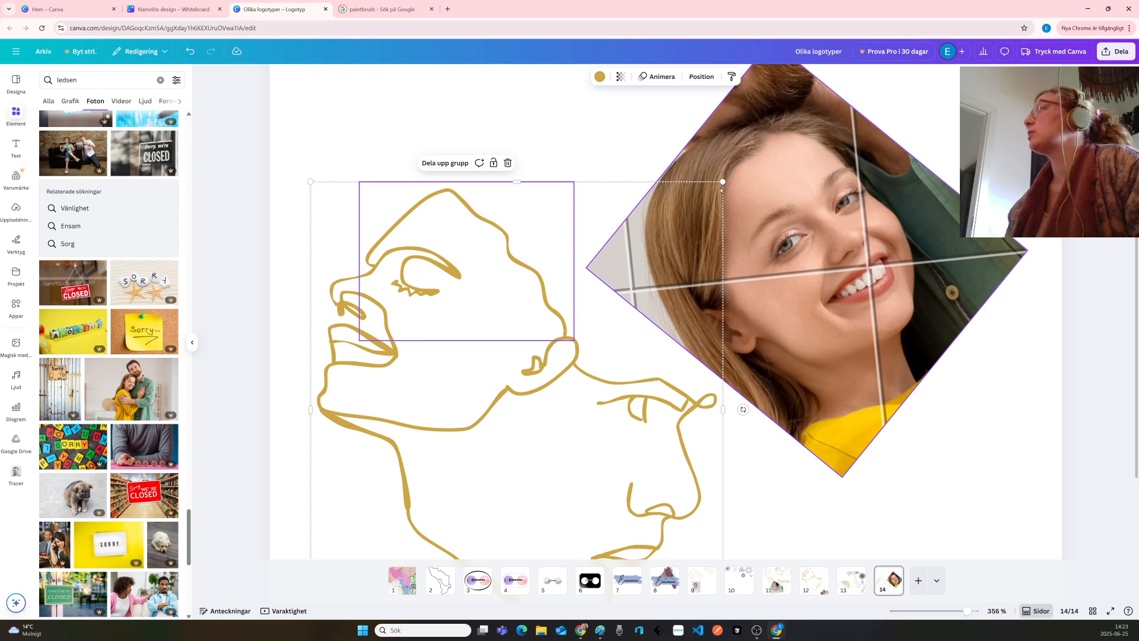
{"action": "mouse_move", "coordinate": [726, 183]}
{"action": "left_mouse_down"}
{"action": "mouse_move", "coordinate": [667, 219]}
{"action": "mouse_move", "coordinate": [465, 441]}
{"action": "left_mouse_up"}
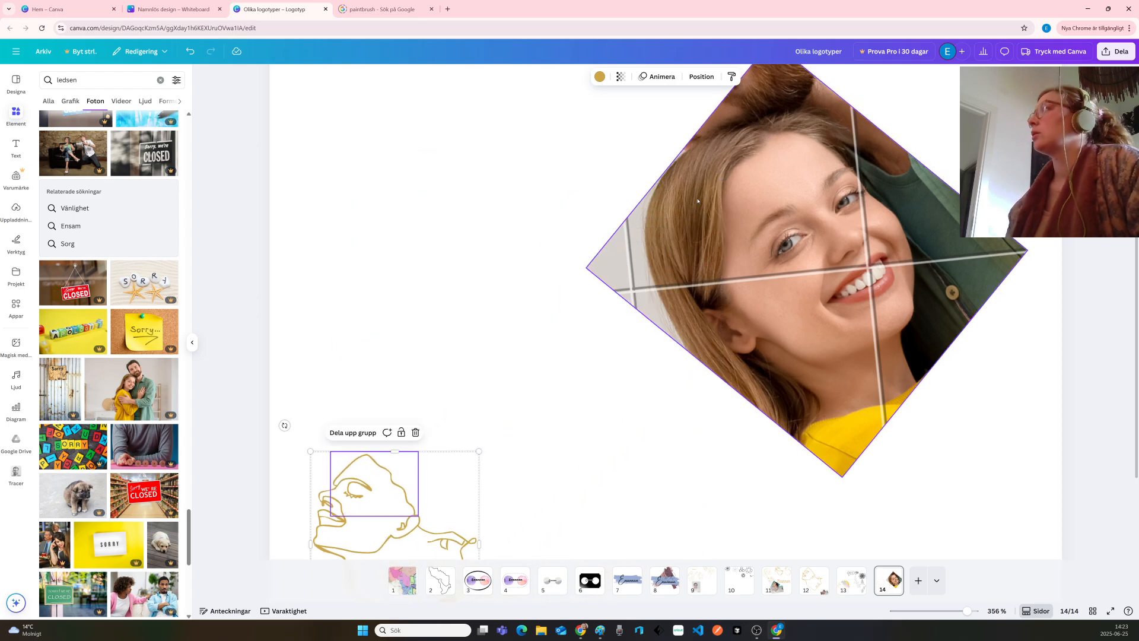
{"action": "left_click_drag", "start_coordinate": [686, 198], "coordinate": [494, 241]}
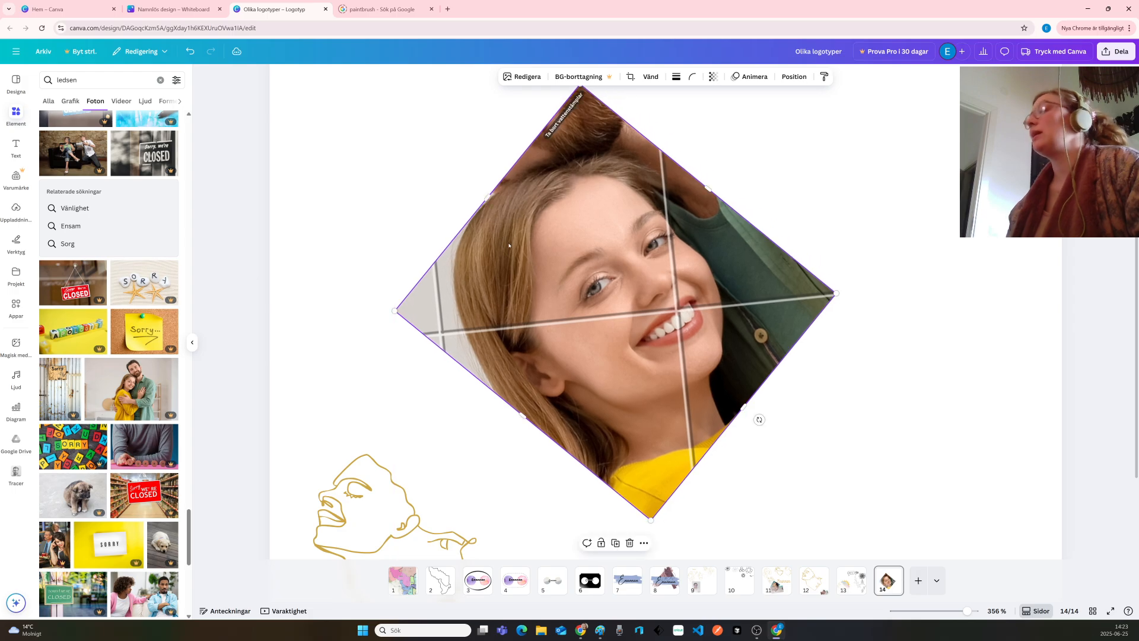
Trace the woman's nearer eye with the gold pen and continue the line down the cheek, under the mouth to the chin
{"action": "scroll", "coordinate": [557, 323], "scroll_direction": "up", "scroll_amount": 3, "text": "ctrl"}
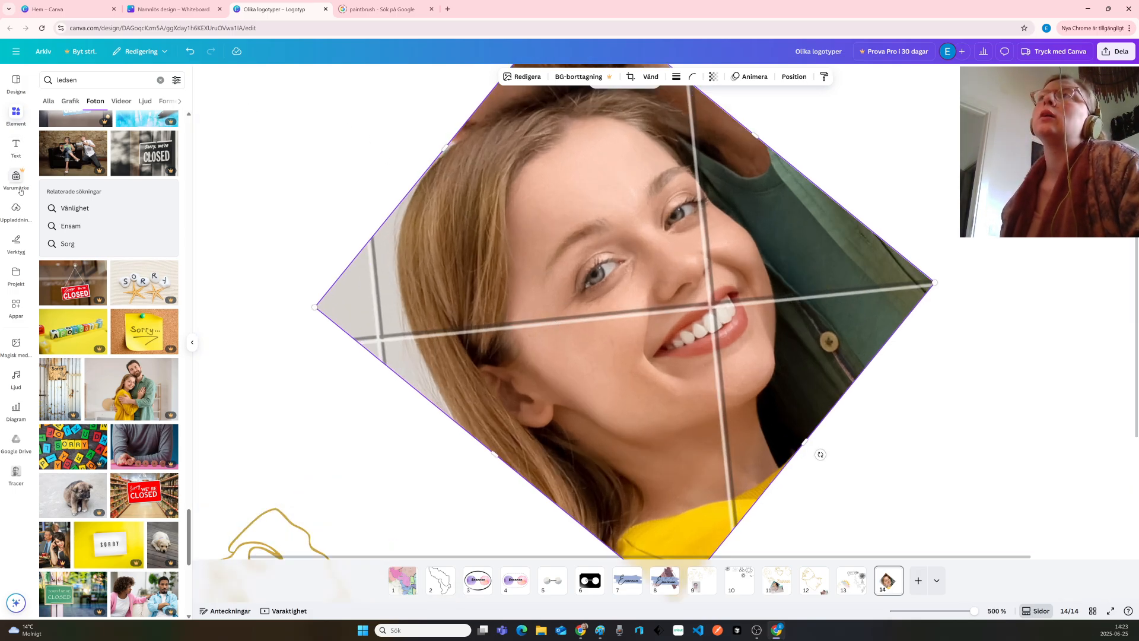
{"action": "left_click", "coordinate": [16, 247]}
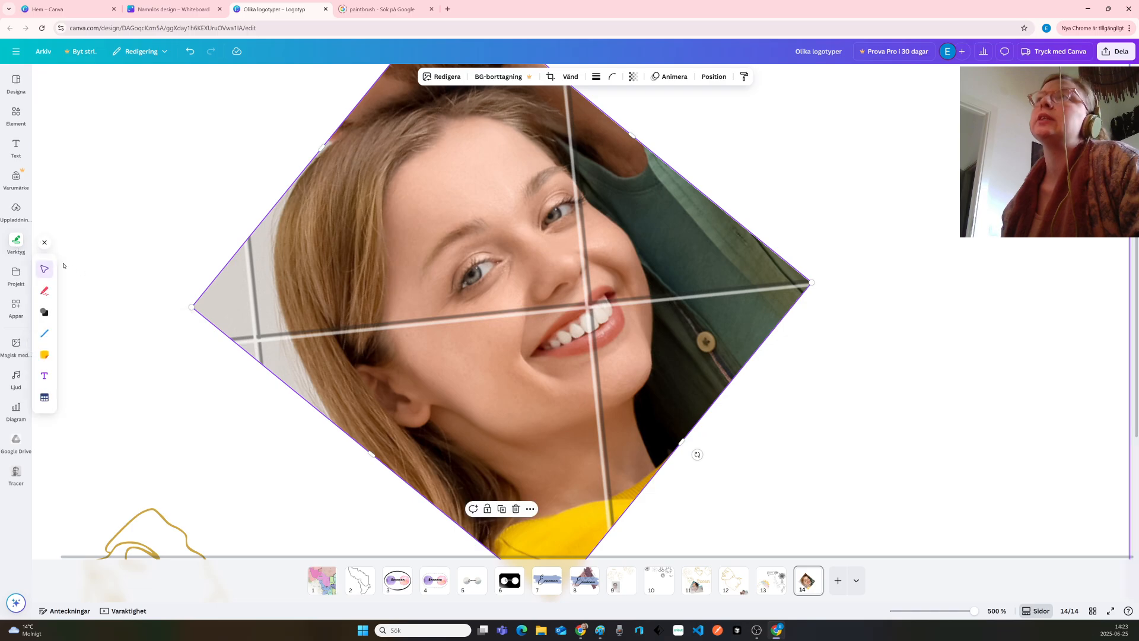
{"action": "left_click", "coordinate": [44, 291]}
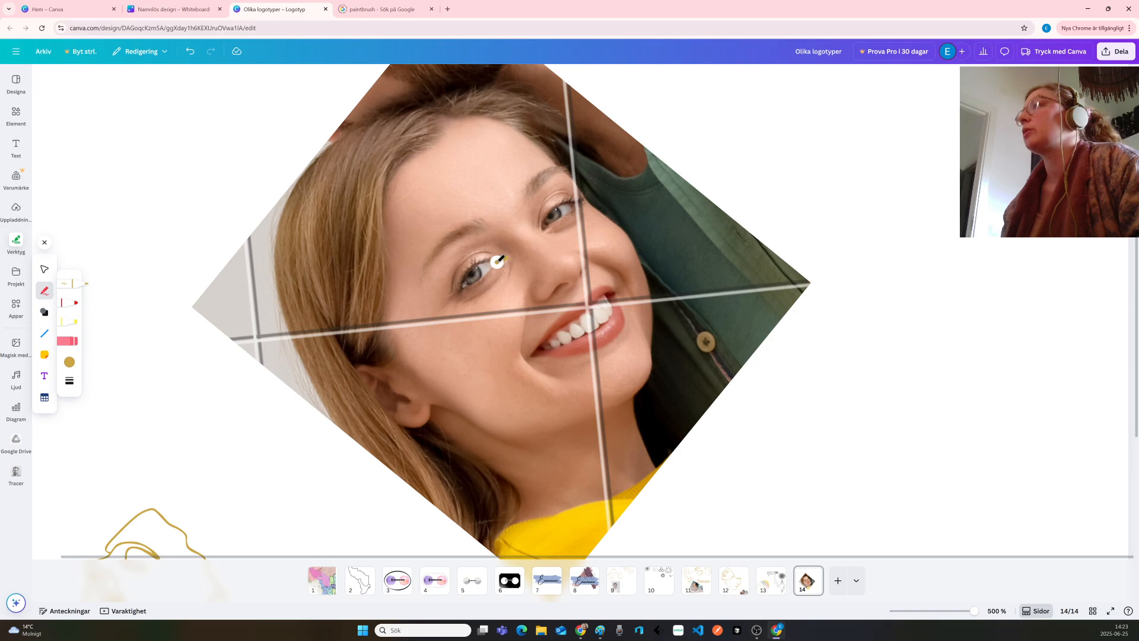
{"action": "left_click_drag", "start_coordinate": [489, 270], "coordinate": [479, 281]}
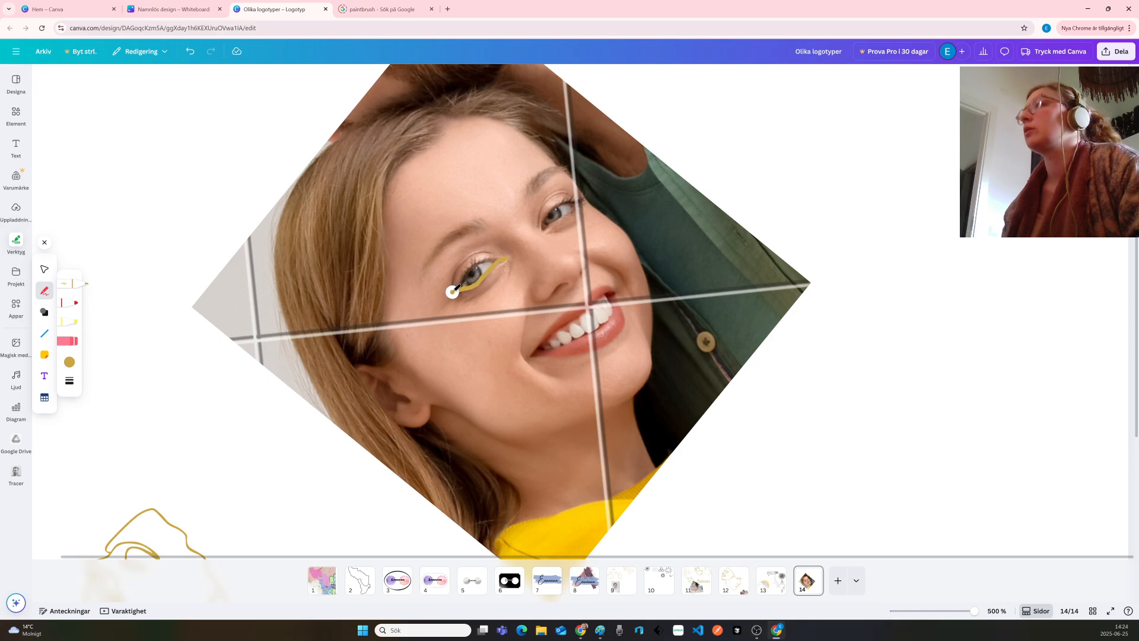
{"action": "mouse_move", "coordinate": [456, 275]}
{"action": "left_mouse_down"}
{"action": "mouse_move", "coordinate": [473, 260]}
{"action": "mouse_move", "coordinate": [479, 273]}
{"action": "left_mouse_up"}
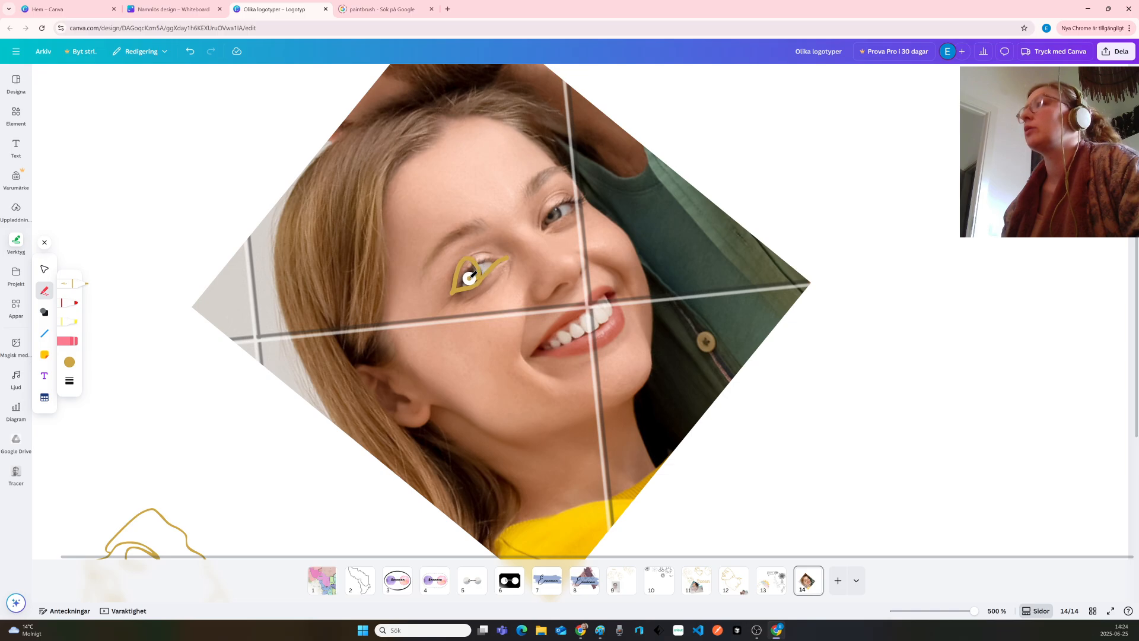
{"action": "mouse_move", "coordinate": [478, 273]}
{"action": "left_mouse_down"}
{"action": "mouse_move", "coordinate": [515, 294]}
{"action": "mouse_move", "coordinate": [526, 356]}
{"action": "mouse_move", "coordinate": [543, 368]}
{"action": "mouse_move", "coordinate": [584, 369]}
{"action": "mouse_move", "coordinate": [617, 344]}
{"action": "mouse_move", "coordinate": [650, 371]}
{"action": "left_mouse_up"}
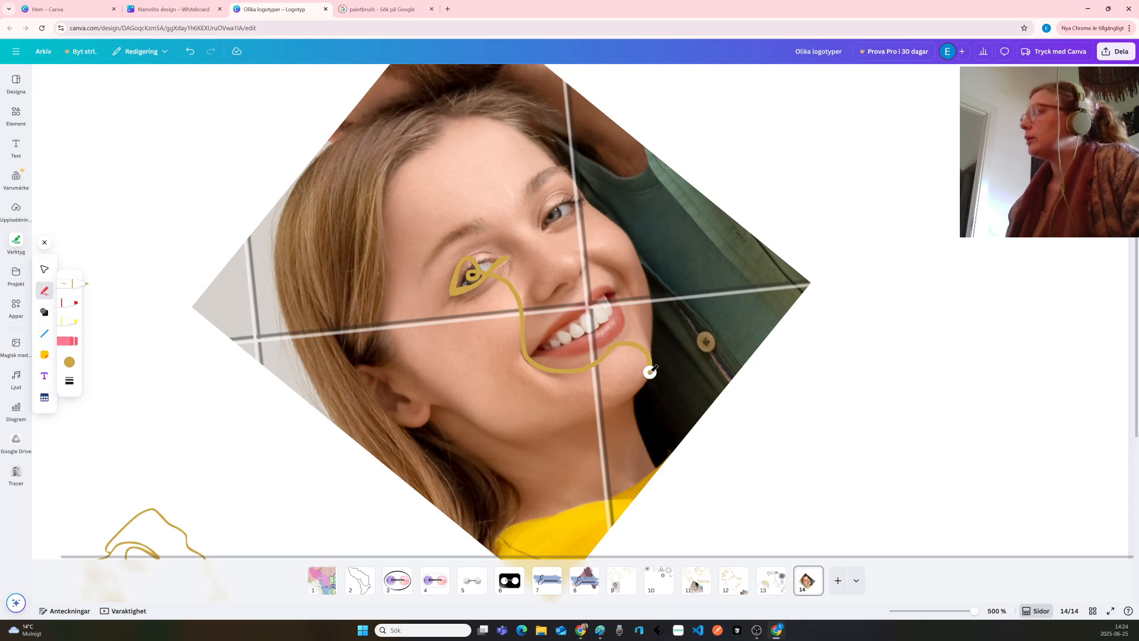
Try tracing the jawline, ear, neck and nose tip with the gold pen, and undo these strokes
{"action": "mouse_move", "coordinate": [650, 370]}
{"action": "left_mouse_down"}
{"action": "mouse_move", "coordinate": [561, 430]}
{"action": "mouse_move", "coordinate": [522, 438]}
{"action": "mouse_move", "coordinate": [389, 364]}
{"action": "mouse_move", "coordinate": [353, 376]}
{"action": "mouse_move", "coordinate": [360, 409]}
{"action": "mouse_move", "coordinate": [395, 417]}
{"action": "mouse_move", "coordinate": [395, 399]}
{"action": "mouse_move", "coordinate": [406, 402]}
{"action": "left_mouse_up"}
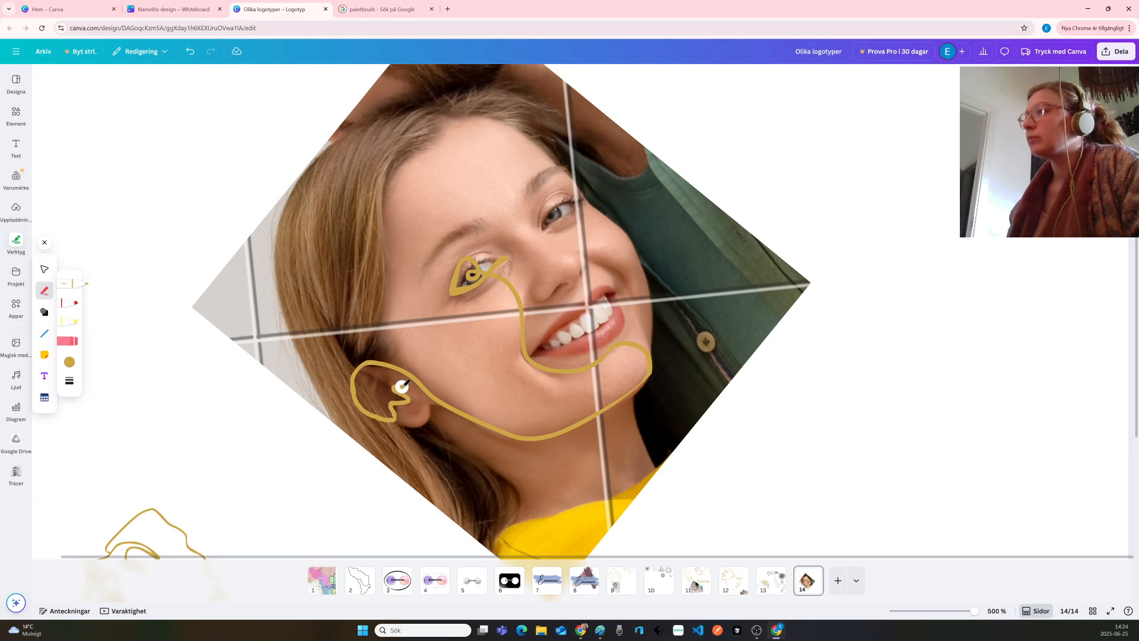
{"action": "mouse_move", "coordinate": [409, 386]}
{"action": "left_mouse_down"}
{"action": "mouse_move", "coordinate": [431, 405]}
{"action": "mouse_move", "coordinate": [406, 423]}
{"action": "mouse_move", "coordinate": [401, 414]}
{"action": "mouse_move", "coordinate": [416, 408]}
{"action": "mouse_move", "coordinate": [487, 467]}
{"action": "left_mouse_up"}
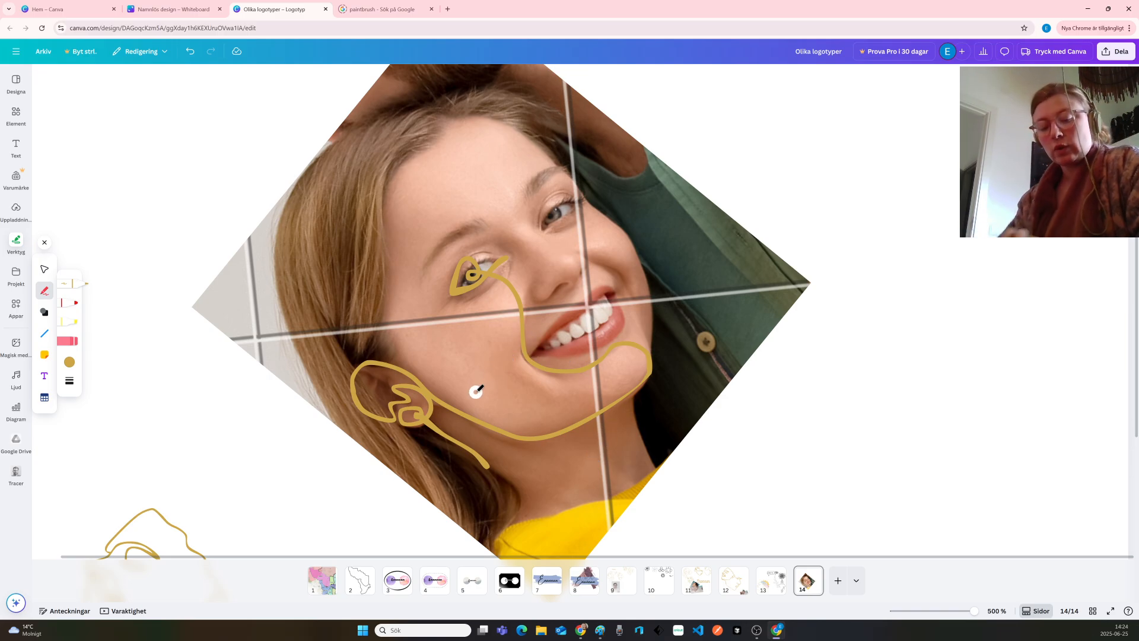
{"action": "key", "text": "ctrl+z"}
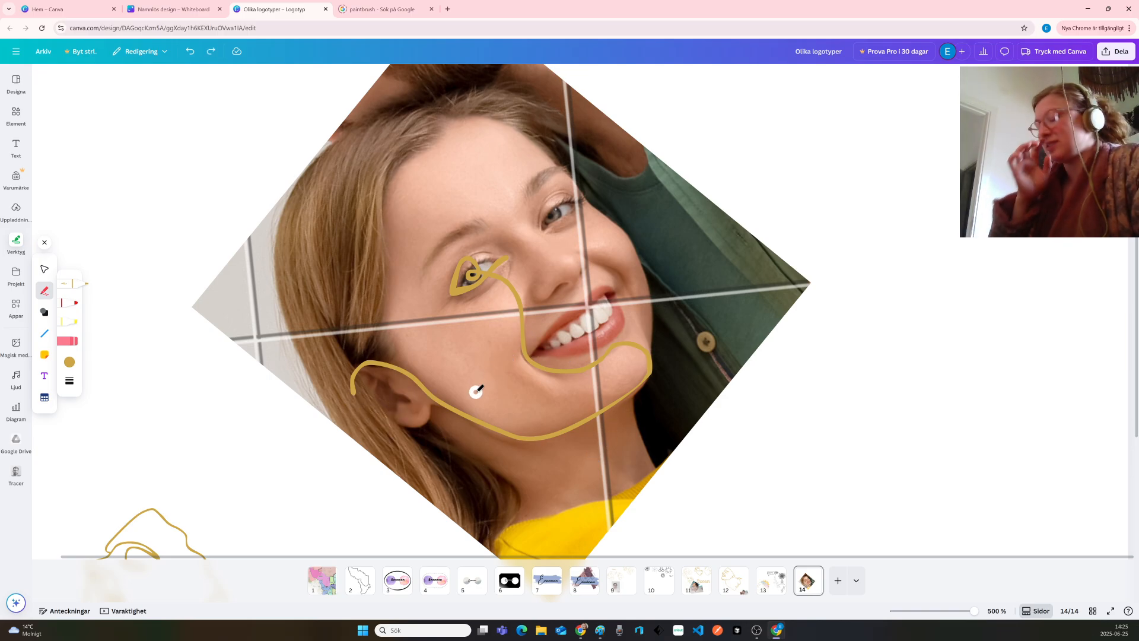
{"action": "key", "text": "ctrl+z"}
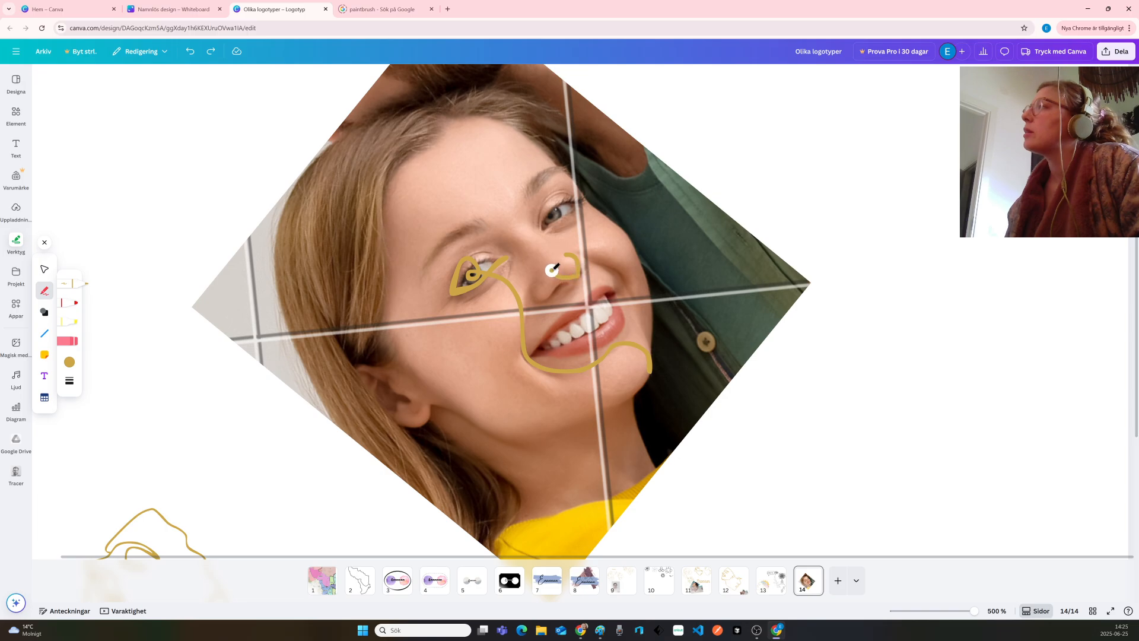
{"action": "left_click_drag", "start_coordinate": [552, 270], "coordinate": [552, 270]}
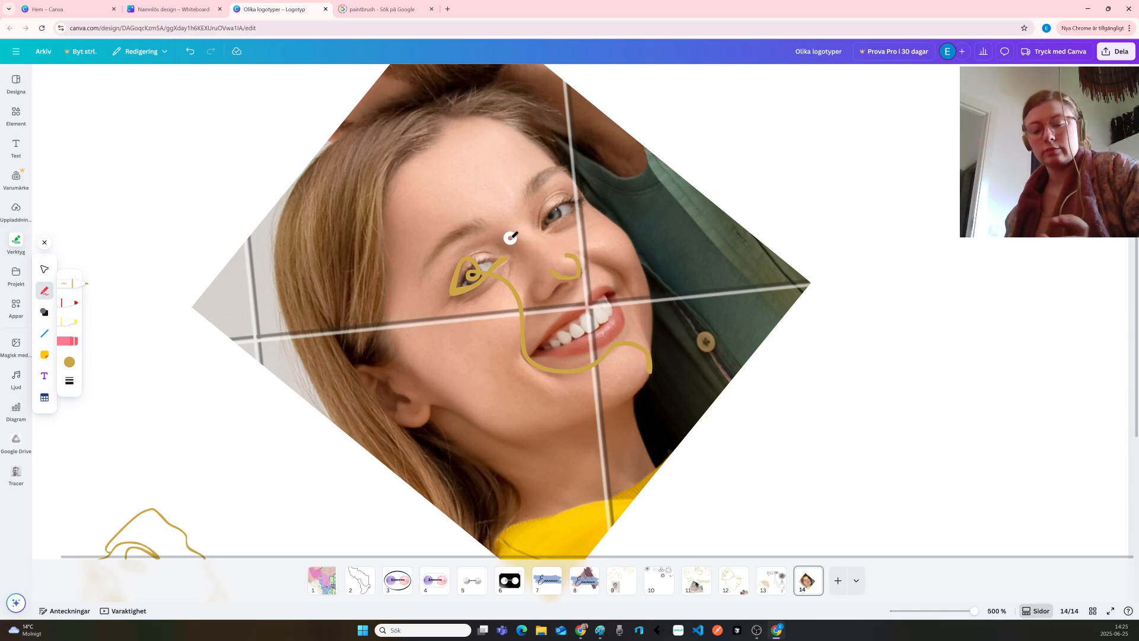
{"action": "key", "text": "ctrl+z"}
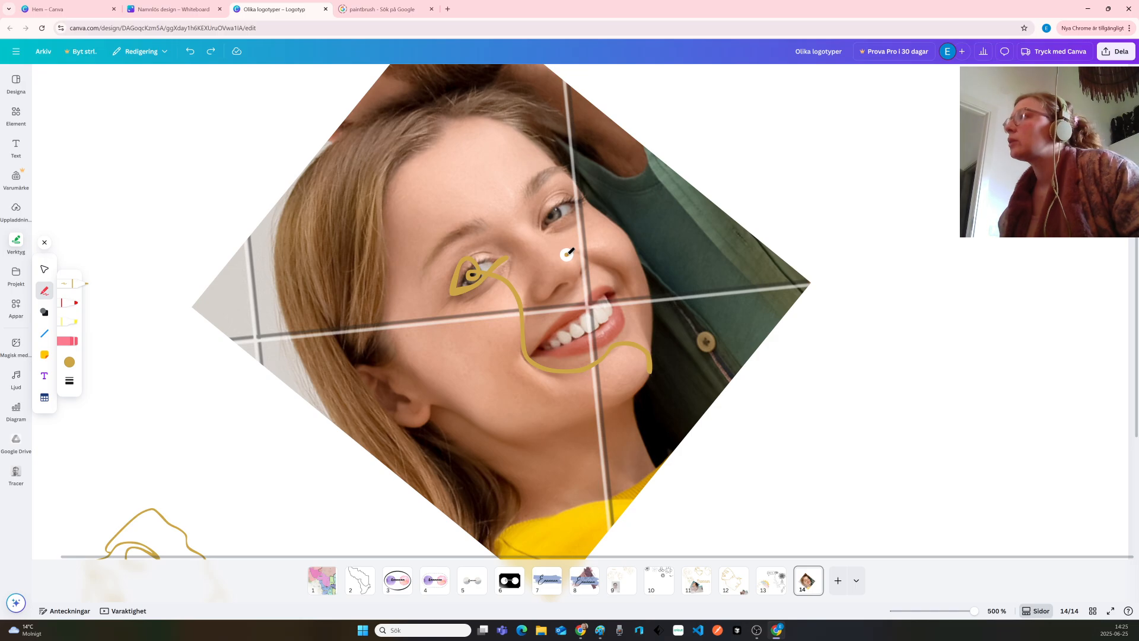
Trace a gold line from the nose tip up the bridge and along the eyebrow, and add the upper eyelid crease
{"action": "mouse_move", "coordinate": [567, 254]}
{"action": "left_mouse_down"}
{"action": "mouse_move", "coordinate": [580, 263]}
{"action": "mouse_move", "coordinate": [554, 275]}
{"action": "mouse_move", "coordinate": [486, 220]}
{"action": "mouse_move", "coordinate": [442, 239]}
{"action": "mouse_move", "coordinate": [426, 271]}
{"action": "left_mouse_up"}
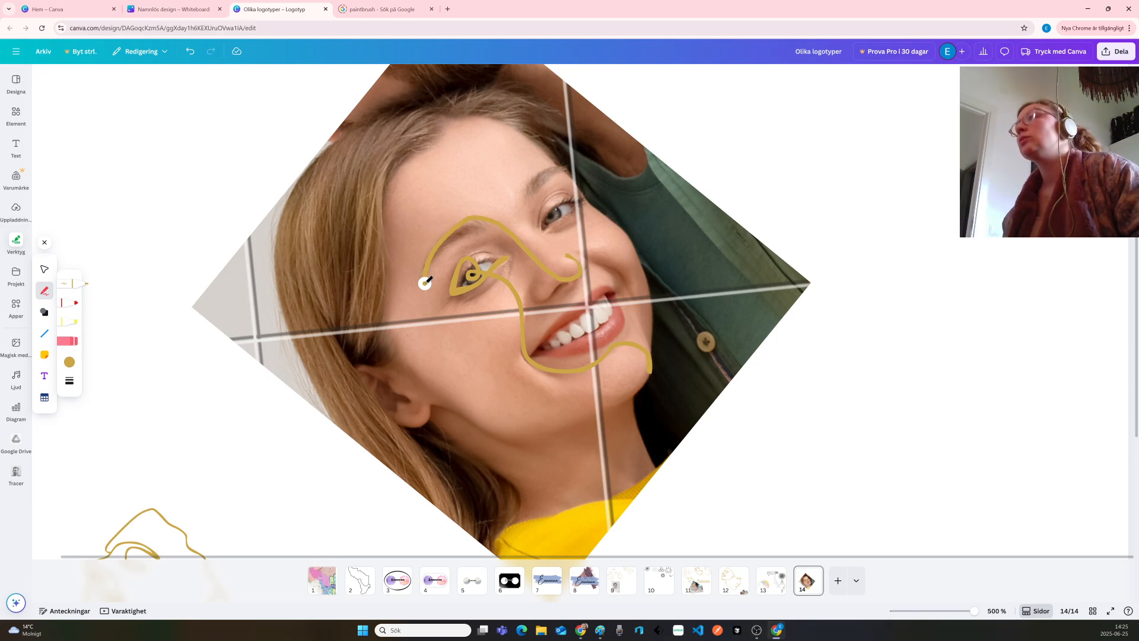
{"action": "mouse_move", "coordinate": [448, 256]}
{"action": "left_mouse_down"}
{"action": "mouse_move", "coordinate": [479, 236]}
{"action": "mouse_move", "coordinate": [505, 242]}
{"action": "left_mouse_up"}
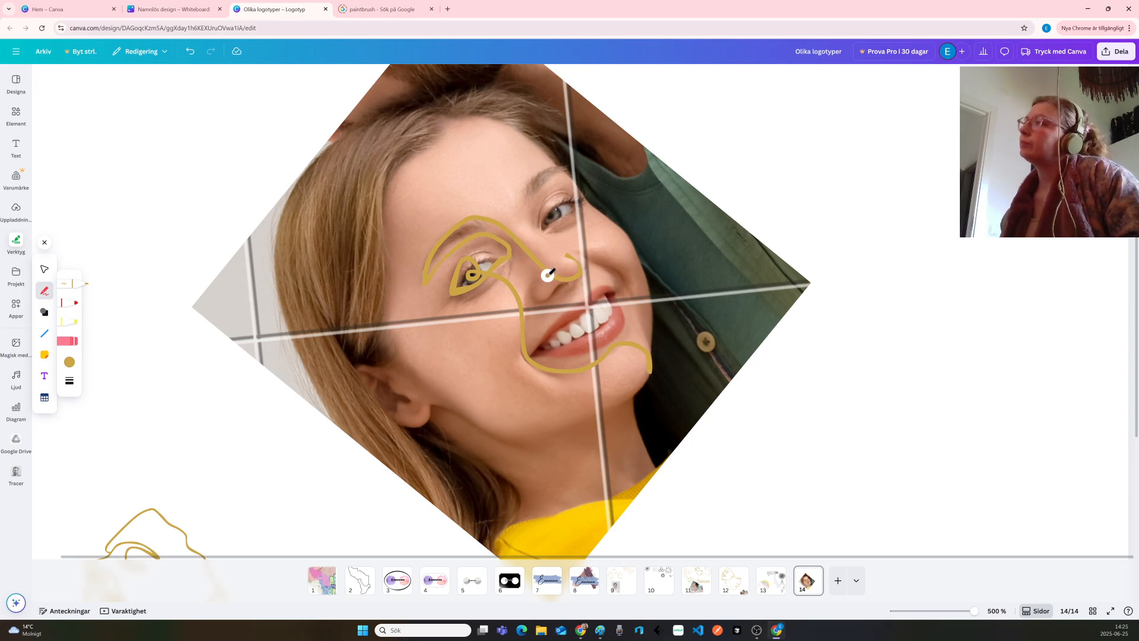
Try tracing the nostril and a looping test doodle beside the face with the gold pen, and undo these strokes
{"action": "mouse_move", "coordinate": [538, 275]}
{"action": "left_mouse_down"}
{"action": "mouse_move", "coordinate": [543, 300]}
{"action": "mouse_move", "coordinate": [568, 289]}
{"action": "mouse_move", "coordinate": [558, 286]}
{"action": "mouse_move", "coordinate": [561, 297]}
{"action": "left_mouse_up"}
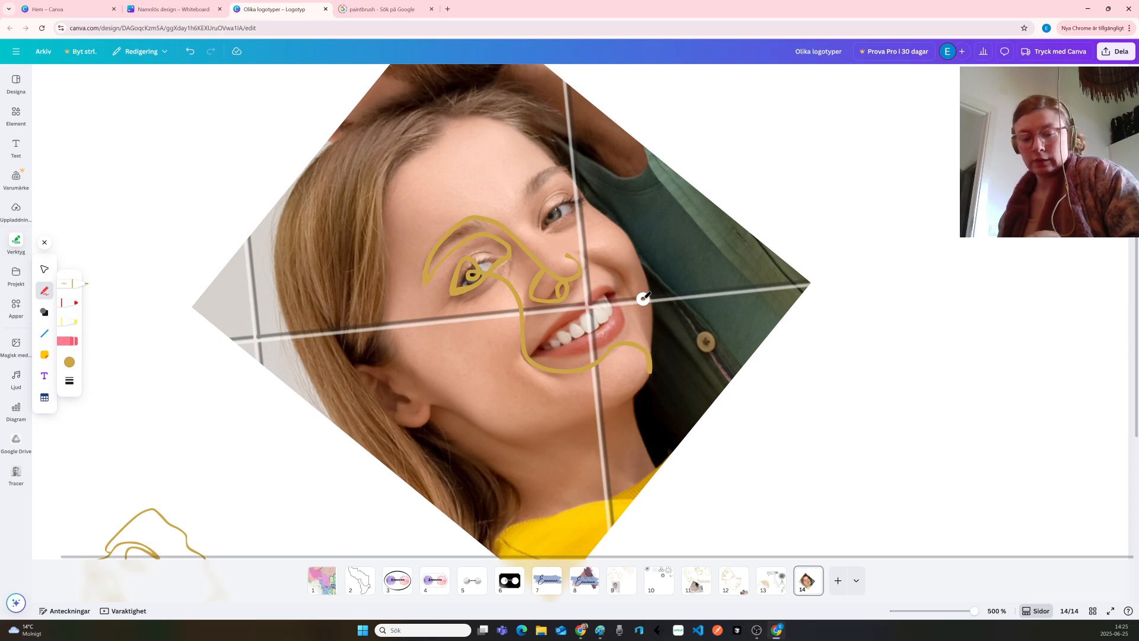
{"action": "key", "text": "ctrl+z"}
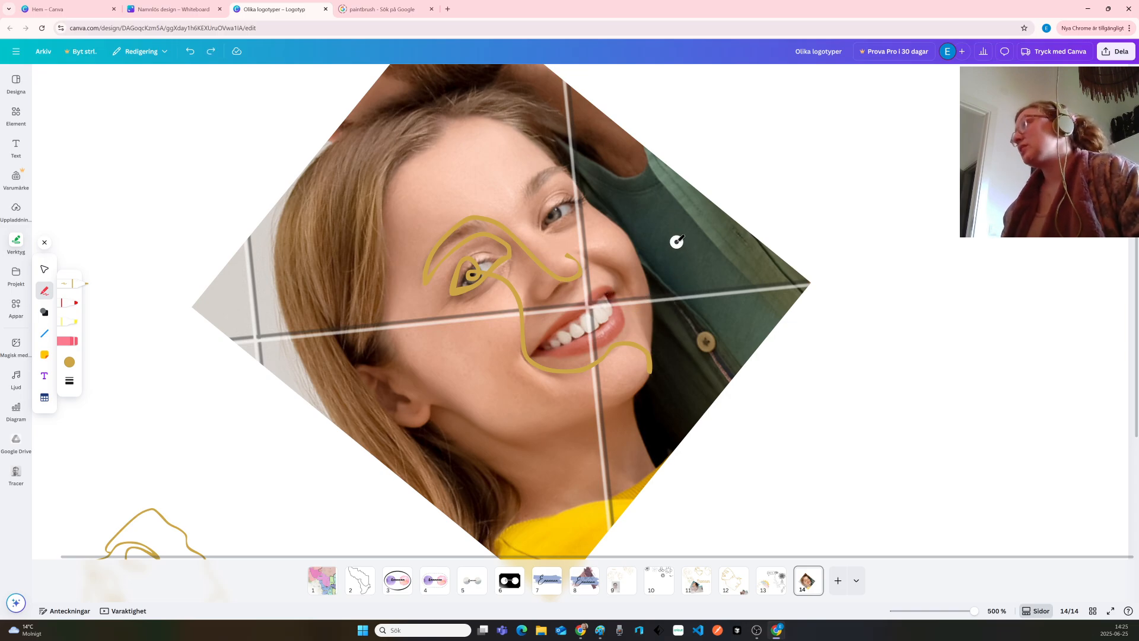
{"action": "mouse_move", "coordinate": [675, 240]}
{"action": "left_mouse_down"}
{"action": "mouse_move", "coordinate": [703, 272]}
{"action": "mouse_move", "coordinate": [687, 277]}
{"action": "mouse_move", "coordinate": [673, 260]}
{"action": "mouse_move", "coordinate": [687, 256]}
{"action": "left_mouse_up"}
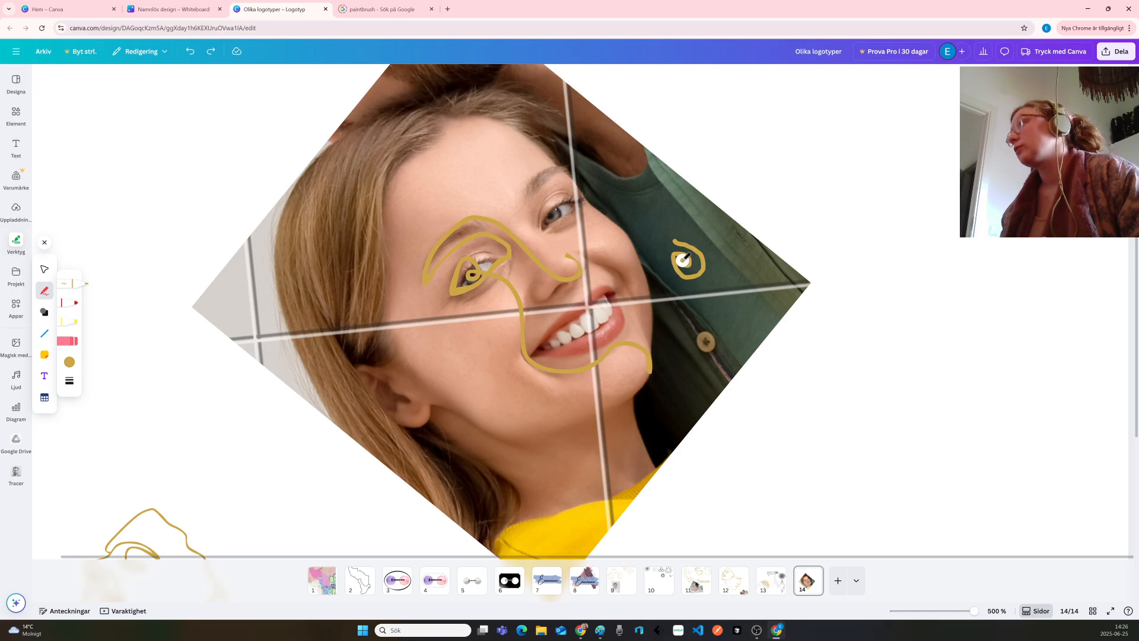
{"action": "mouse_move", "coordinate": [686, 256]}
{"action": "left_mouse_down"}
{"action": "mouse_move", "coordinate": [712, 275]}
{"action": "mouse_move", "coordinate": [708, 297]}
{"action": "mouse_move", "coordinate": [675, 306]}
{"action": "mouse_move", "coordinate": [662, 268]}
{"action": "mouse_move", "coordinate": [693, 253]}
{"action": "mouse_move", "coordinate": [734, 274]}
{"action": "mouse_move", "coordinate": [747, 300]}
{"action": "mouse_move", "coordinate": [792, 296]}
{"action": "left_mouse_up"}
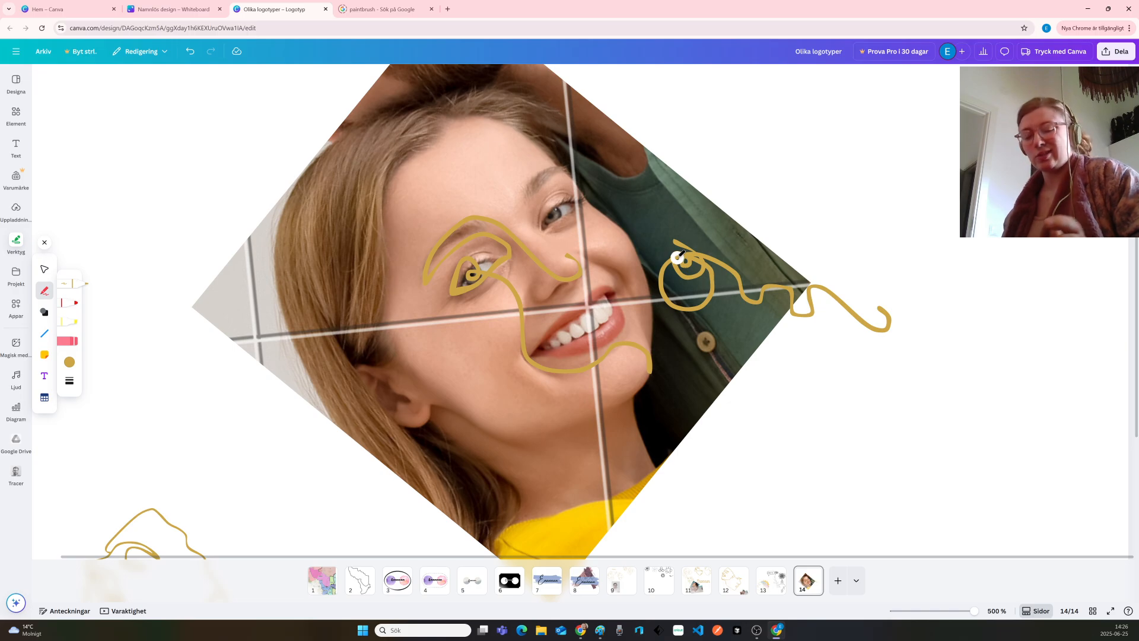
{"action": "key", "text": "ctrl+z"}
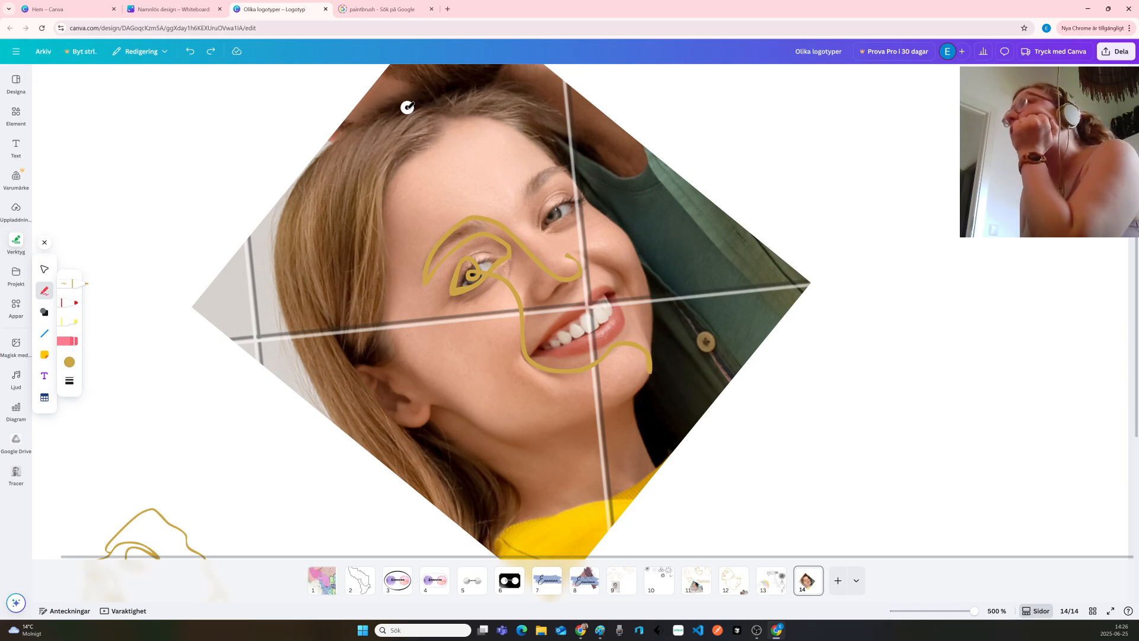
Trace the face contour in gold from the hairline down the farther cheek, around the chin and along the jaw to the earlobe
{"action": "mouse_move", "coordinate": [389, 111]}
{"action": "left_mouse_down"}
{"action": "mouse_move", "coordinate": [453, 102]}
{"action": "mouse_move", "coordinate": [529, 138]}
{"action": "left_mouse_up"}
{"action": "mouse_move", "coordinate": [544, 151]}
{"action": "left_mouse_down"}
{"action": "mouse_move", "coordinate": [622, 223]}
{"action": "mouse_move", "coordinate": [641, 268]}
{"action": "mouse_move", "coordinate": [652, 351]}
{"action": "mouse_move", "coordinate": [625, 399]}
{"action": "left_mouse_up"}
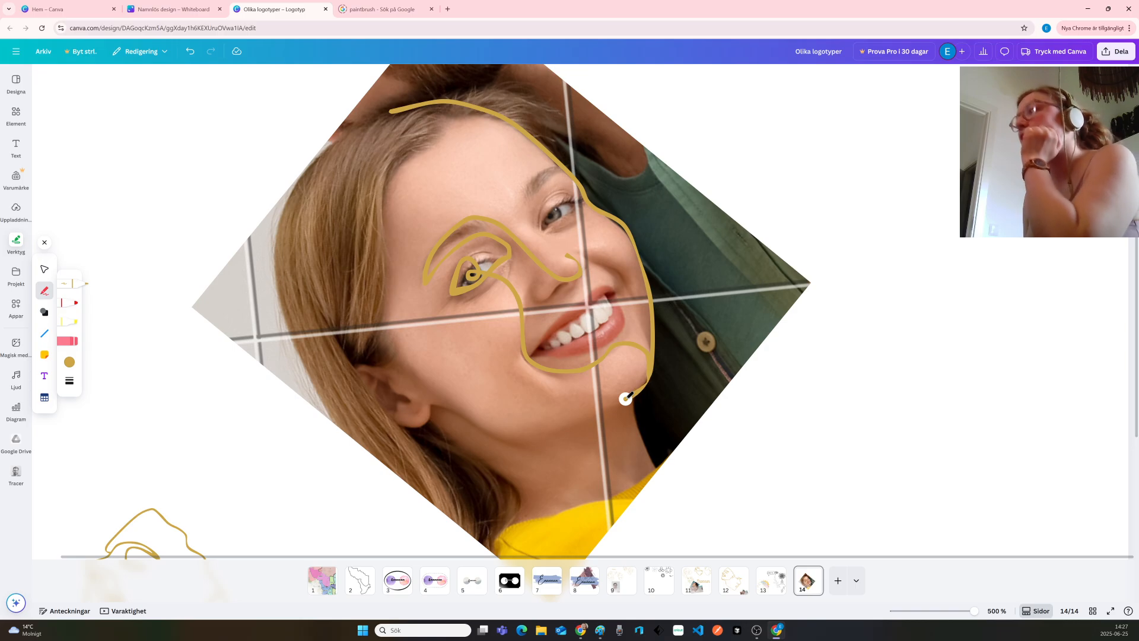
{"action": "key", "text": "ctrl+z"}
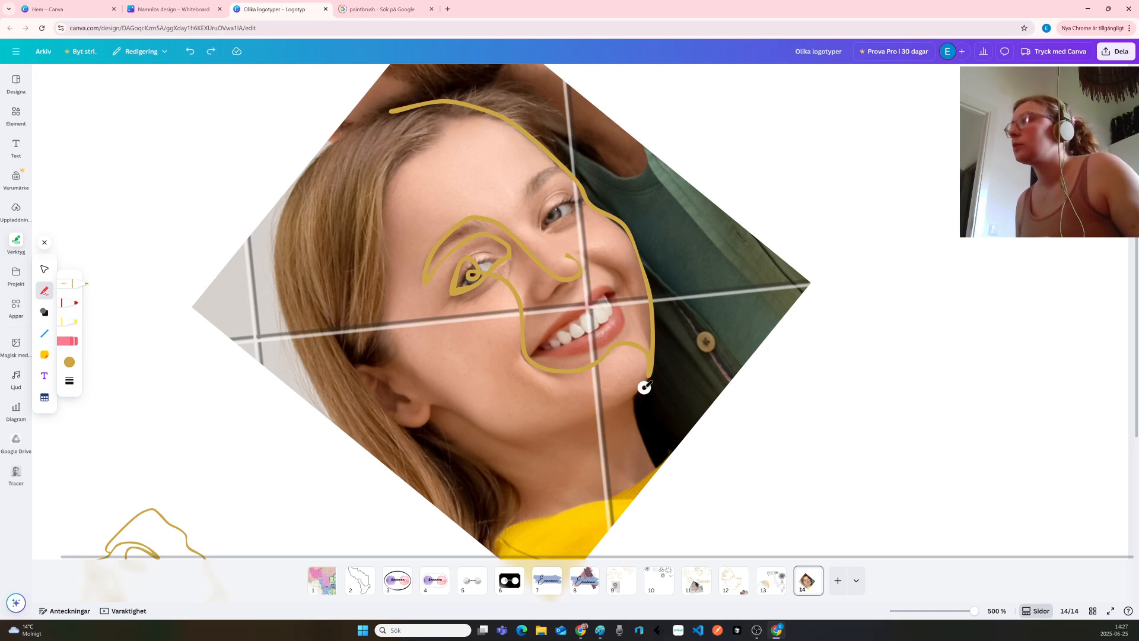
{"action": "mouse_move", "coordinate": [648, 375]}
{"action": "left_mouse_down"}
{"action": "mouse_move", "coordinate": [543, 441]}
{"action": "mouse_move", "coordinate": [514, 441]}
{"action": "mouse_move", "coordinate": [428, 398]}
{"action": "mouse_move", "coordinate": [419, 416]}
{"action": "left_mouse_up"}
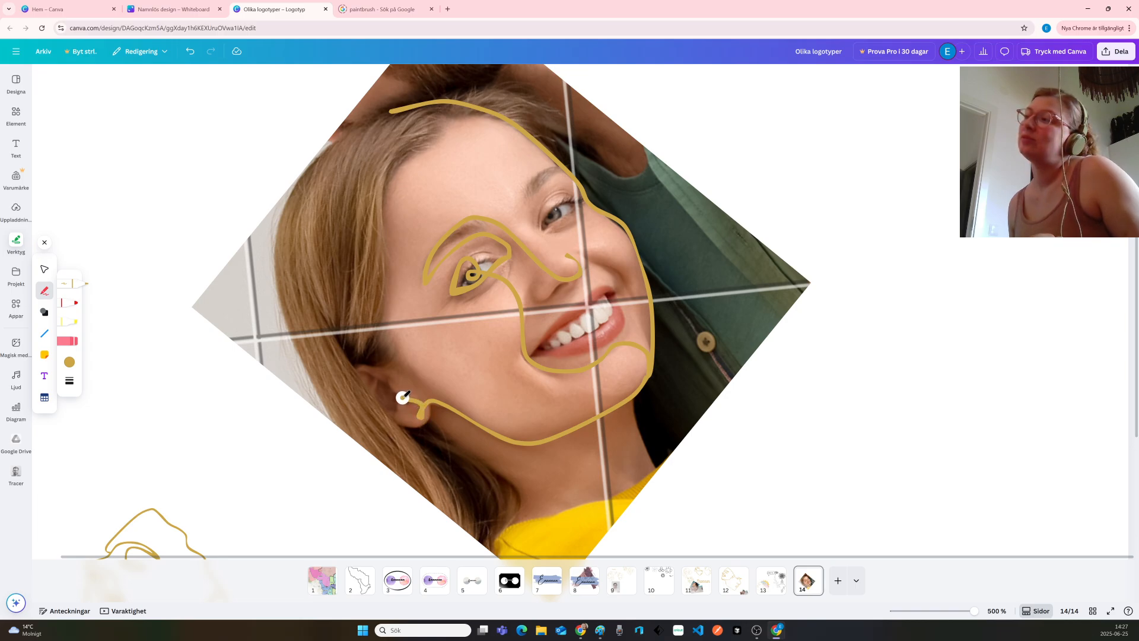
Trace the ear outline in gold, and continue up the temple with curly, looping hair to the start of the forehead line
{"action": "left_click_drag", "start_coordinate": [392, 390], "coordinate": [356, 368]}
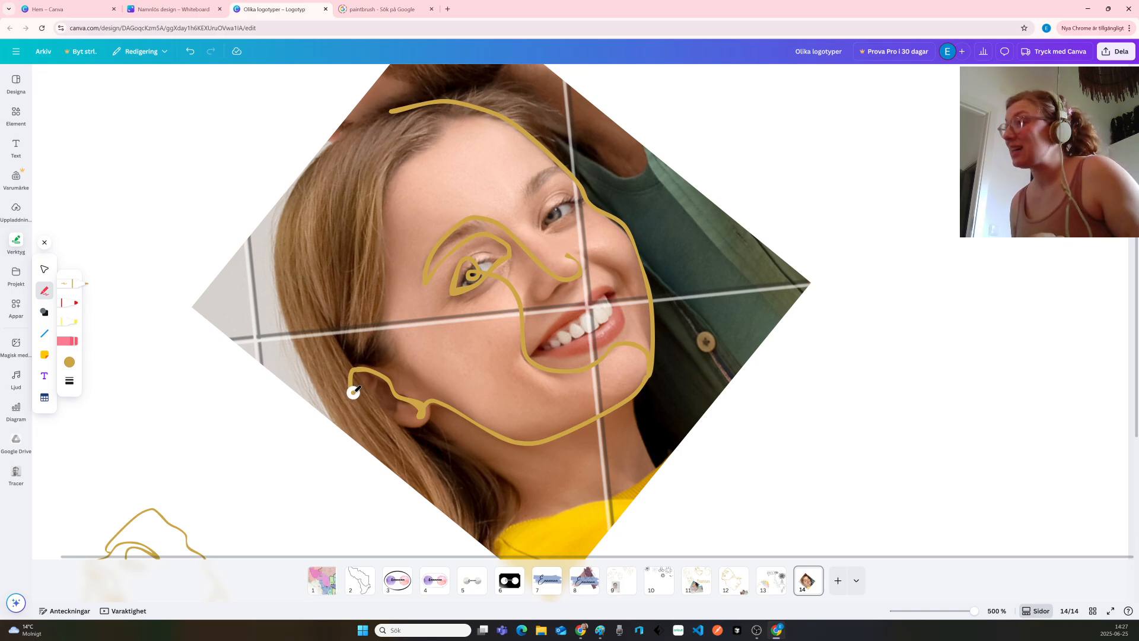
{"action": "left_click_drag", "start_coordinate": [356, 394], "coordinate": [371, 409]}
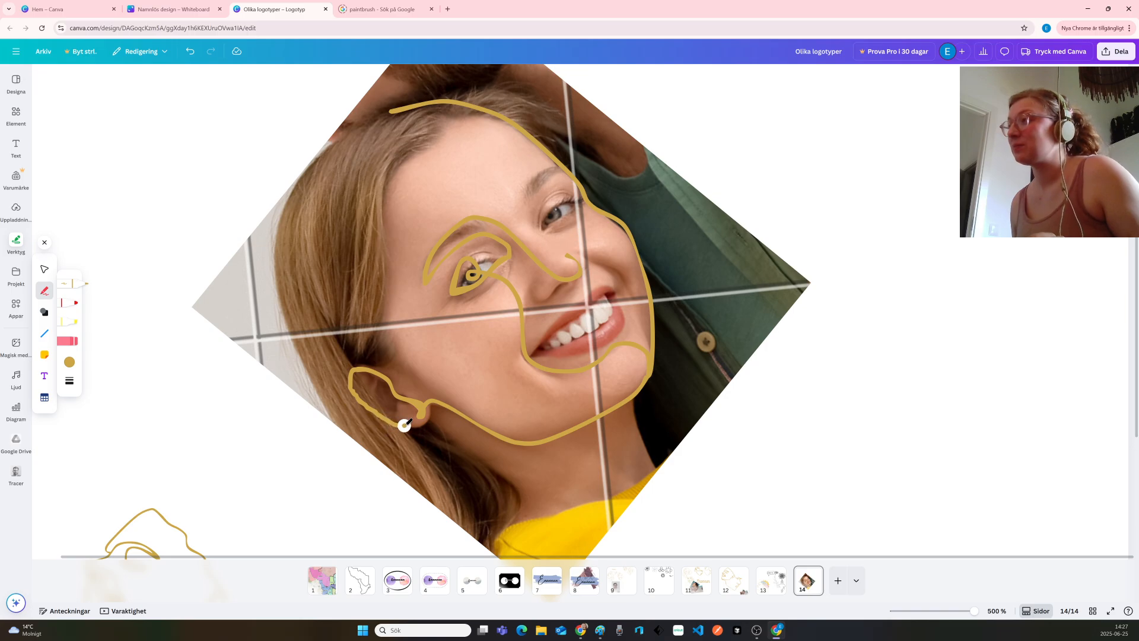
{"action": "mouse_move", "coordinate": [414, 427]}
{"action": "left_mouse_down"}
{"action": "mouse_move", "coordinate": [426, 404]}
{"action": "mouse_move", "coordinate": [391, 338]}
{"action": "left_mouse_up"}
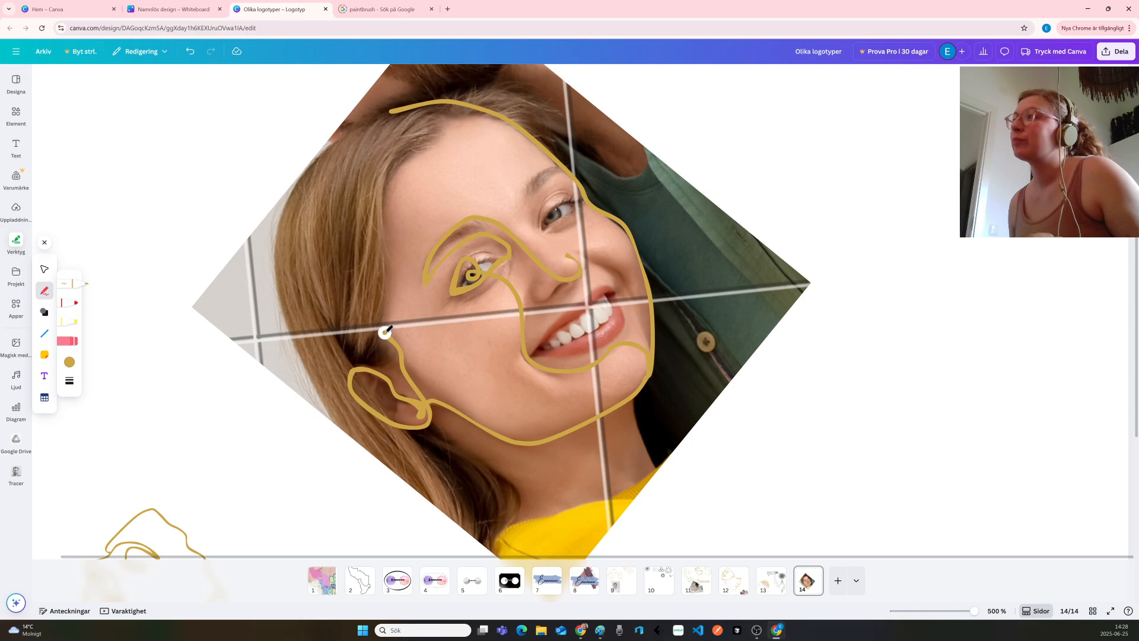
{"action": "left_click_drag", "start_coordinate": [384, 330], "coordinate": [389, 302]}
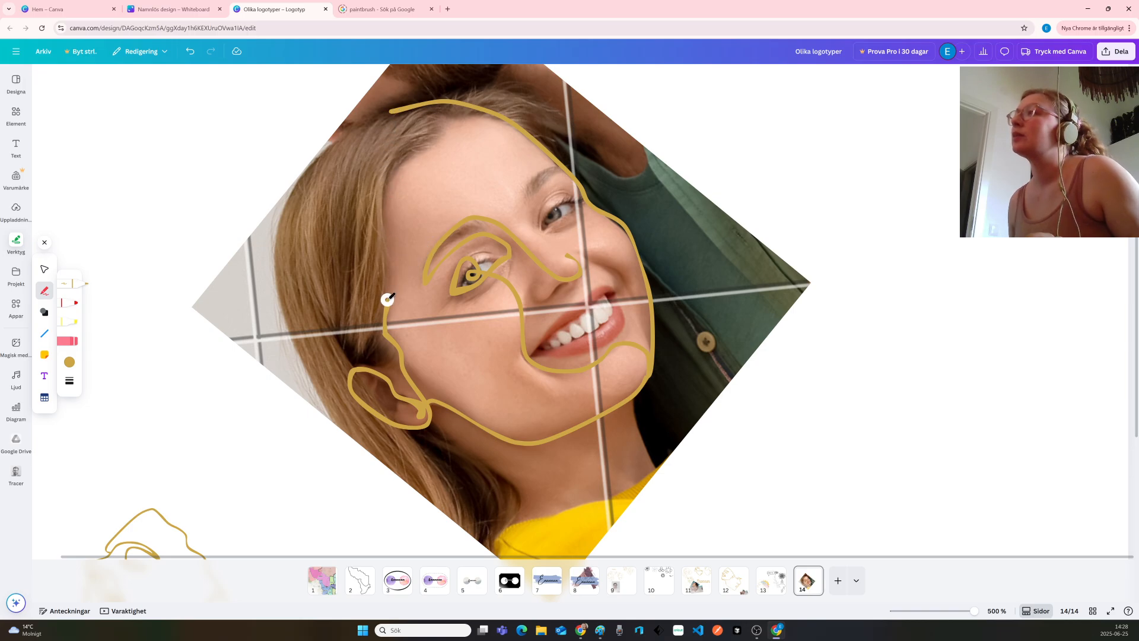
{"action": "mouse_move", "coordinate": [388, 296]}
{"action": "left_mouse_down"}
{"action": "mouse_move", "coordinate": [358, 280]}
{"action": "mouse_move", "coordinate": [359, 314]}
{"action": "mouse_move", "coordinate": [342, 324]}
{"action": "mouse_move", "coordinate": [356, 341]}
{"action": "mouse_move", "coordinate": [338, 327]}
{"action": "mouse_move", "coordinate": [343, 349]}
{"action": "mouse_move", "coordinate": [330, 345]}
{"action": "mouse_move", "coordinate": [323, 371]}
{"action": "mouse_move", "coordinate": [317, 323]}
{"action": "mouse_move", "coordinate": [328, 308]}
{"action": "mouse_move", "coordinate": [310, 262]}
{"action": "mouse_move", "coordinate": [323, 258]}
{"action": "mouse_move", "coordinate": [319, 270]}
{"action": "mouse_move", "coordinate": [334, 251]}
{"action": "mouse_move", "coordinate": [378, 251]}
{"action": "mouse_move", "coordinate": [363, 246]}
{"action": "mouse_move", "coordinate": [385, 255]}
{"action": "mouse_move", "coordinate": [390, 173]}
{"action": "mouse_move", "coordinate": [362, 171]}
{"action": "mouse_move", "coordinate": [338, 221]}
{"action": "mouse_move", "coordinate": [339, 182]}
{"action": "mouse_move", "coordinate": [382, 153]}
{"action": "mouse_move", "coordinate": [353, 145]}
{"action": "mouse_move", "coordinate": [351, 158]}
{"action": "mouse_move", "coordinate": [331, 158]}
{"action": "mouse_move", "coordinate": [302, 225]}
{"action": "mouse_move", "coordinate": [284, 233]}
{"action": "mouse_move", "coordinate": [286, 215]}
{"action": "mouse_move", "coordinate": [316, 164]}
{"action": "mouse_move", "coordinate": [393, 110]}
{"action": "left_mouse_up"}
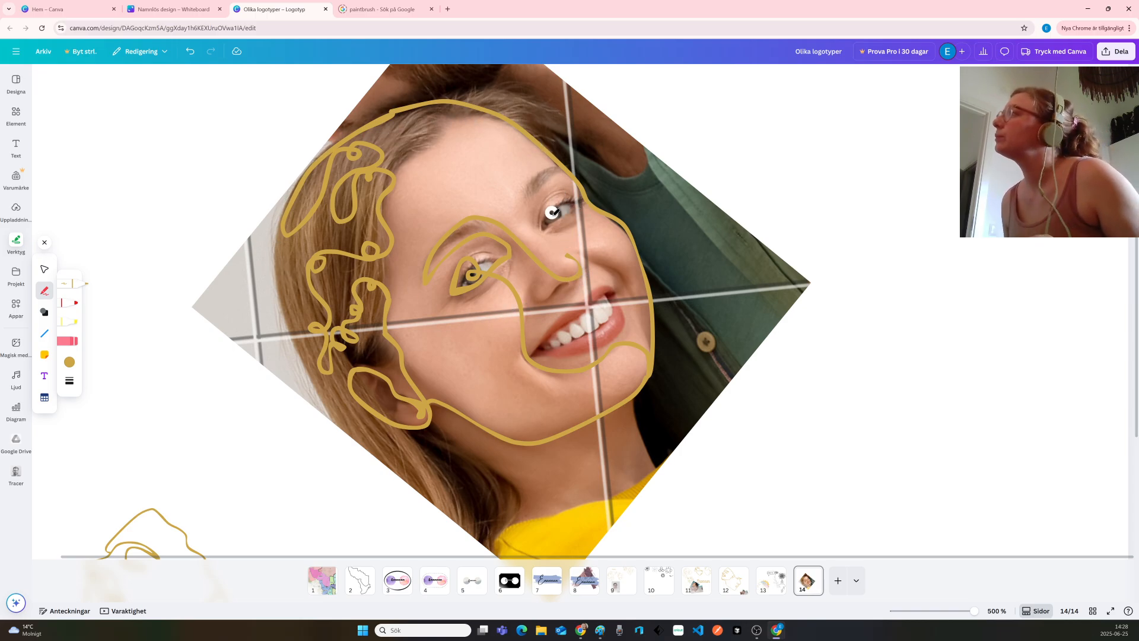
Trace the farther eye with its eyebrow in gold, and outline the upper and lower lips of the smiling mouth
{"action": "mouse_move", "coordinate": [543, 229]}
{"action": "left_mouse_down"}
{"action": "mouse_move", "coordinate": [551, 206]}
{"action": "mouse_move", "coordinate": [582, 197]}
{"action": "left_mouse_up"}
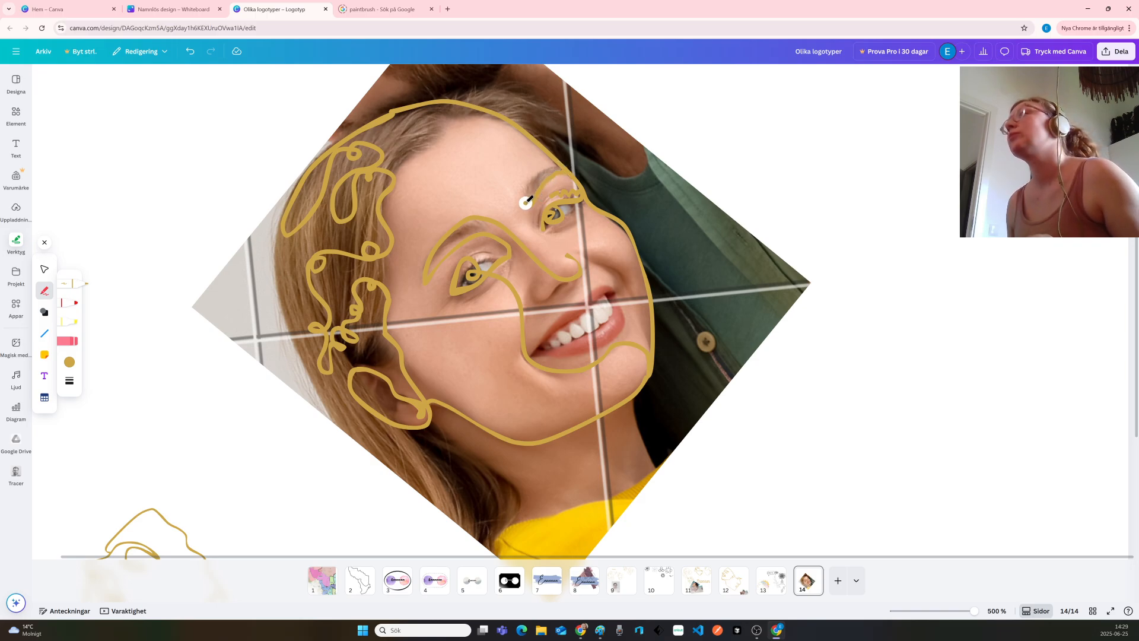
{"action": "mouse_move", "coordinate": [522, 202]}
{"action": "left_mouse_down"}
{"action": "mouse_move", "coordinate": [531, 177]}
{"action": "mouse_move", "coordinate": [562, 167]}
{"action": "left_mouse_up"}
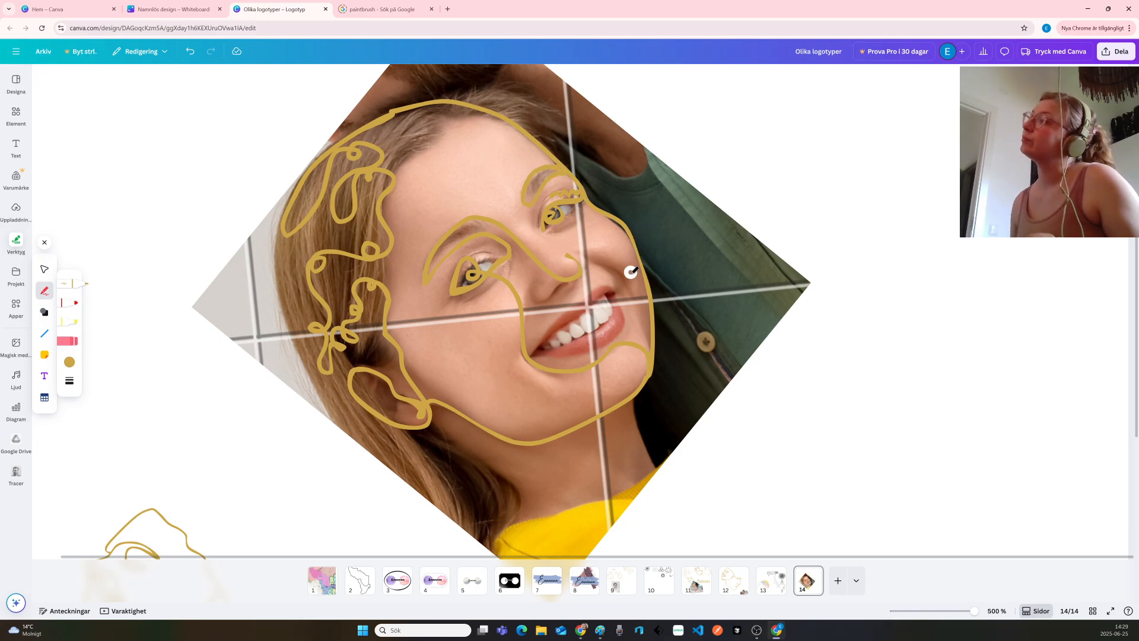
{"action": "left_click_drag", "start_coordinate": [615, 293], "coordinate": [612, 334]}
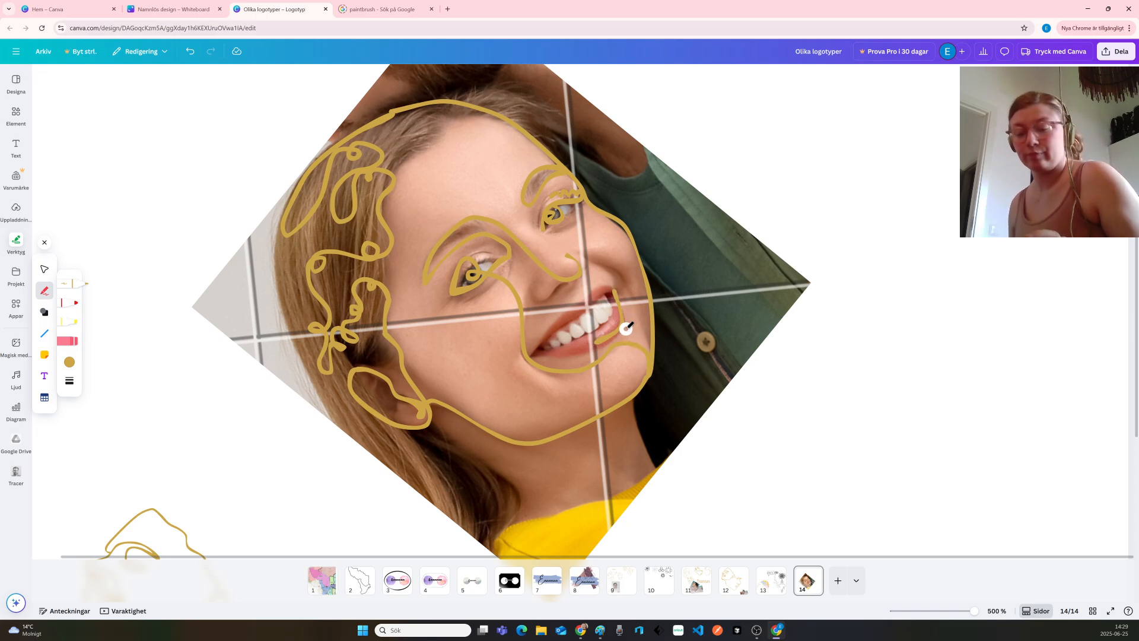
{"action": "key", "text": "ctrl+z"}
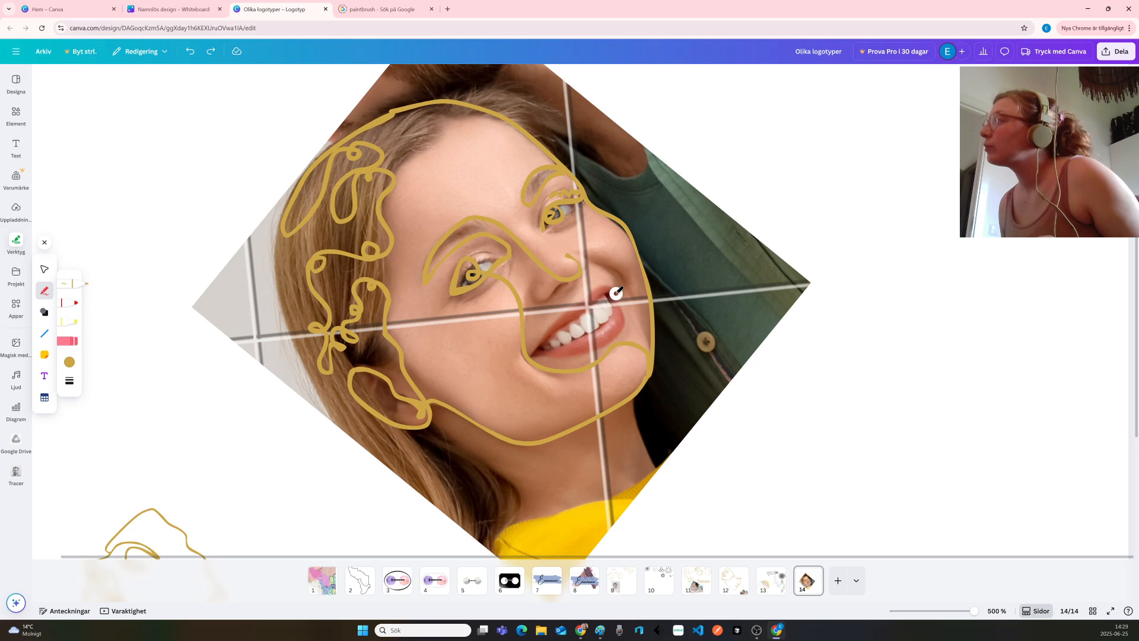
{"action": "mouse_move", "coordinate": [614, 293]}
{"action": "left_mouse_down"}
{"action": "mouse_move", "coordinate": [615, 333]}
{"action": "mouse_move", "coordinate": [586, 352]}
{"action": "mouse_move", "coordinate": [531, 355]}
{"action": "mouse_move", "coordinate": [602, 289]}
{"action": "mouse_move", "coordinate": [615, 300]}
{"action": "mouse_move", "coordinate": [600, 322]}
{"action": "mouse_move", "coordinate": [559, 348]}
{"action": "left_mouse_up"}
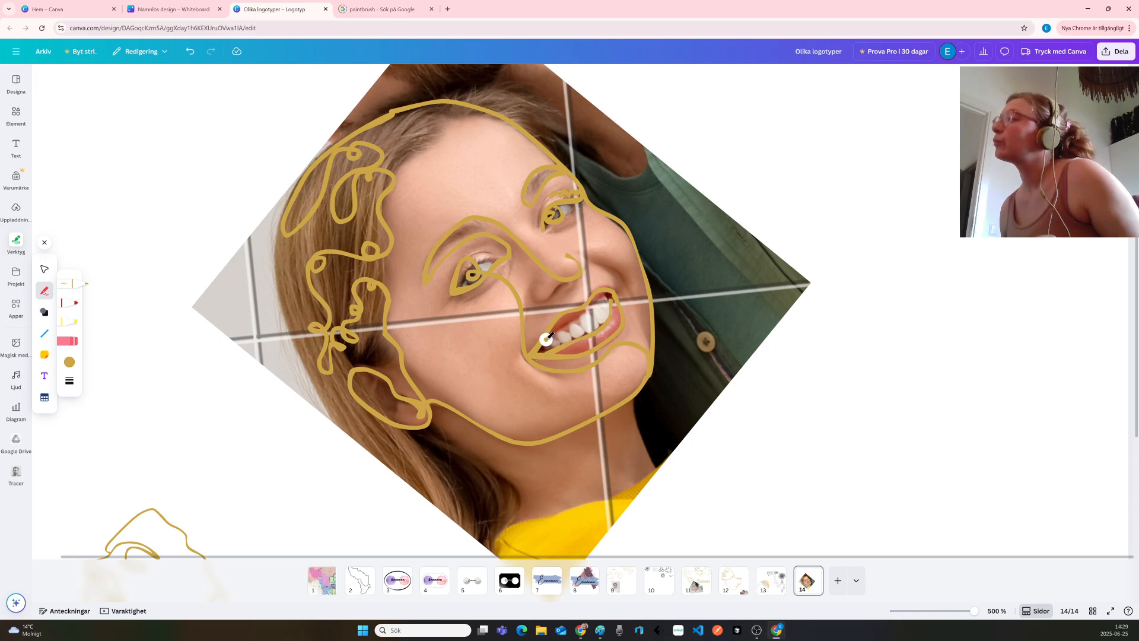
{"action": "left_click_drag", "start_coordinate": [547, 339], "coordinate": [611, 295]}
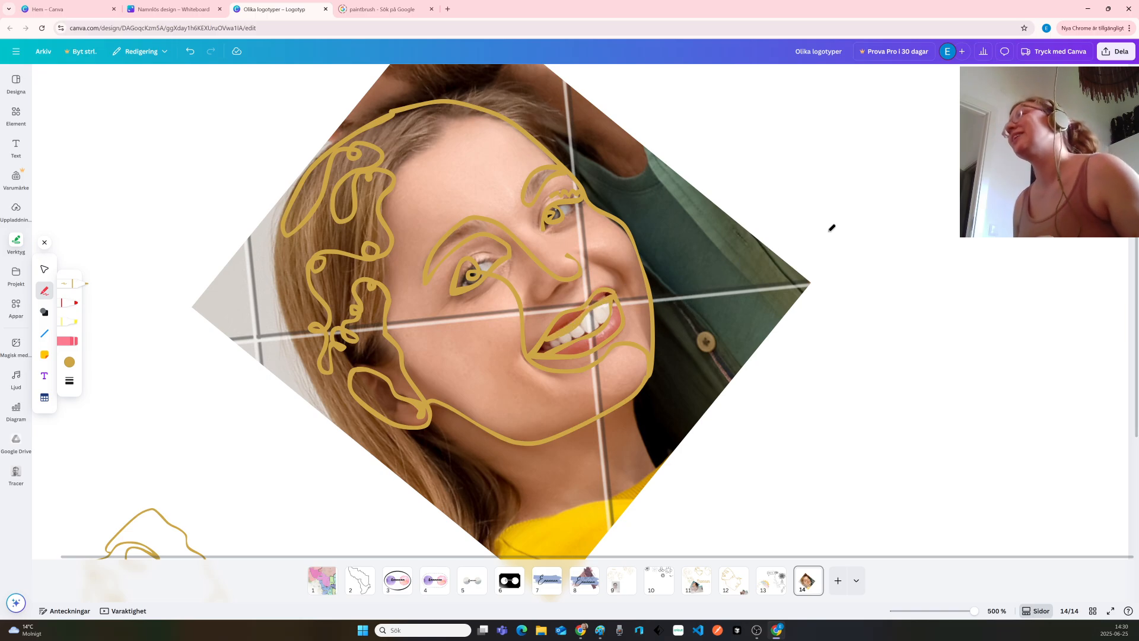
Move the face photo off the traced drawing to the page's right edge and shrink it
{"action": "left_click", "coordinate": [44, 269]}
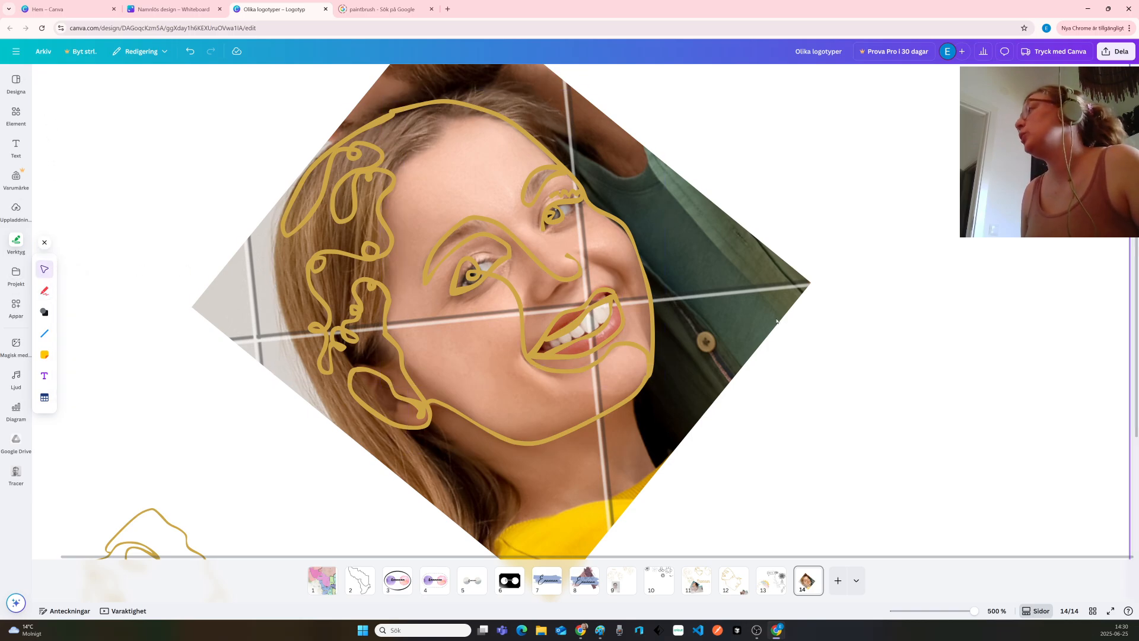
{"action": "mouse_move", "coordinate": [748, 314]}
{"action": "left_mouse_down"}
{"action": "mouse_move", "coordinate": [963, 277]}
{"action": "mouse_move", "coordinate": [922, 271]}
{"action": "mouse_move", "coordinate": [1047, 270]}
{"action": "mouse_move", "coordinate": [1027, 278]}
{"action": "left_mouse_up"}
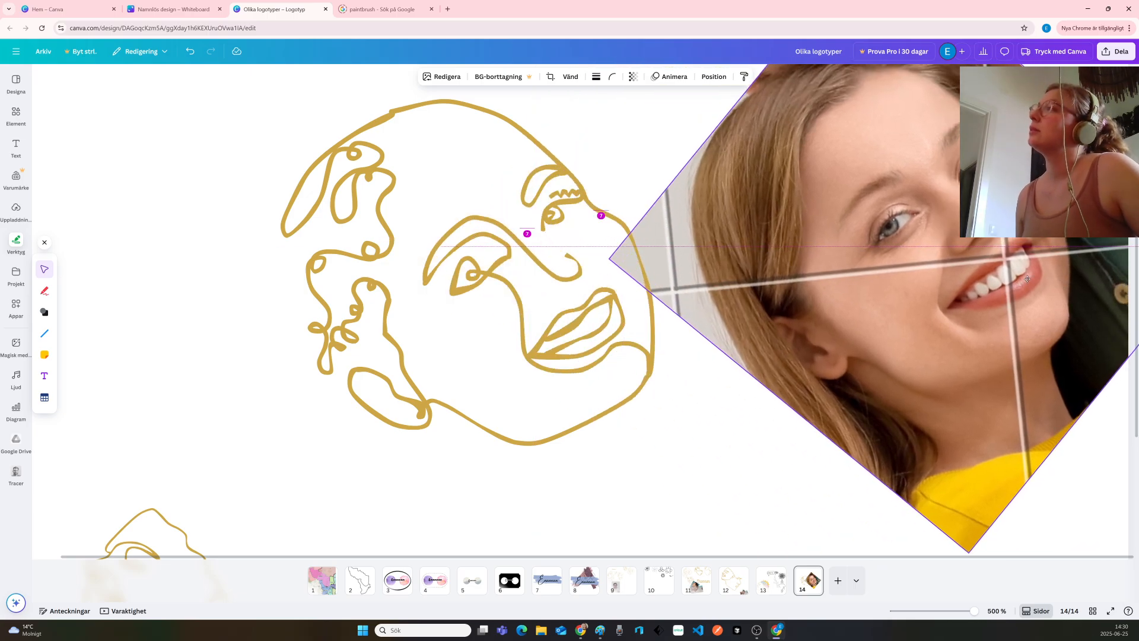
{"action": "left_click_drag", "start_coordinate": [1027, 278], "coordinate": [1002, 285]}
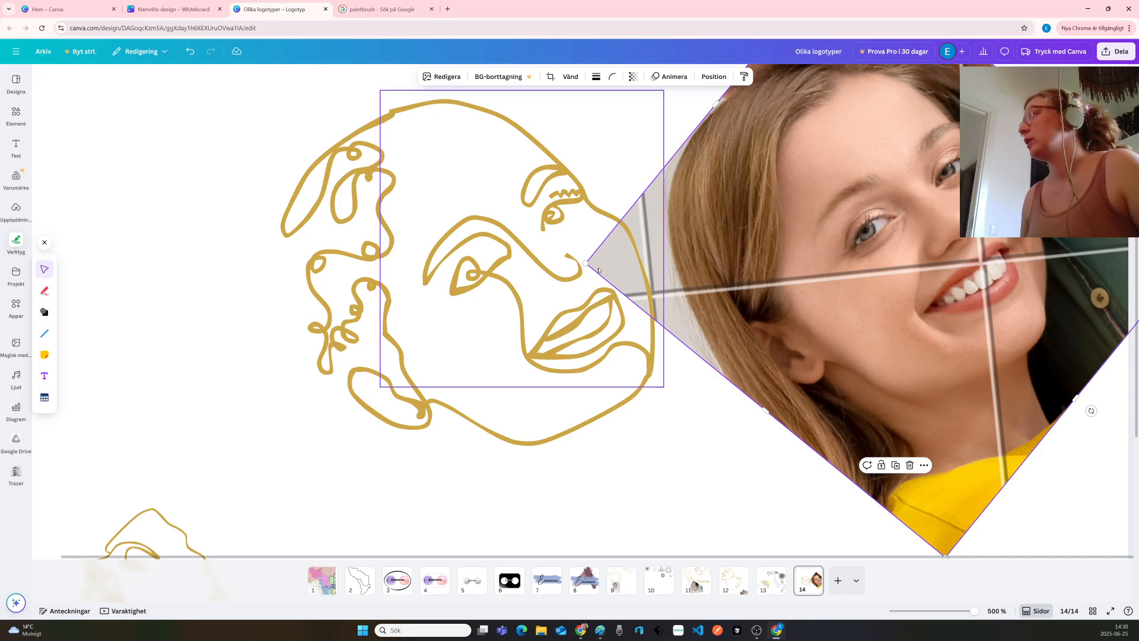
{"action": "left_click_drag", "start_coordinate": [585, 263], "coordinate": [988, 246]}
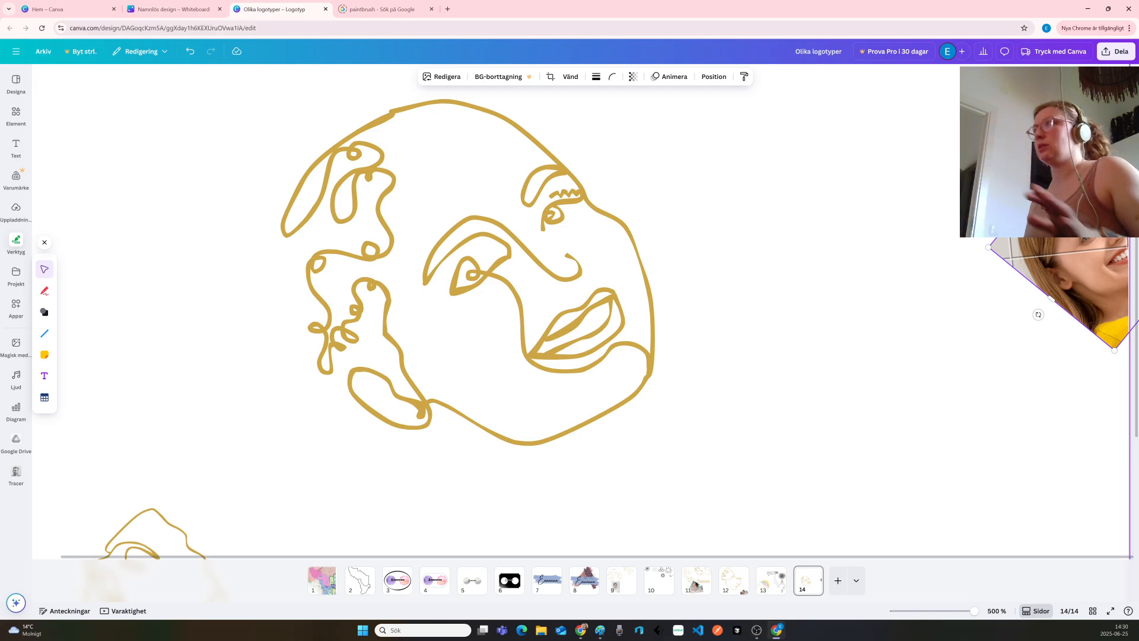
Enlarge the grouped two-face line art to about twice its size and place it just below the new face drawing
{"action": "scroll", "coordinate": [695, 162], "scroll_direction": "down", "scroll_amount": 3}
{"action": "scroll", "coordinate": [694, 162], "scroll_direction": "down", "scroll_amount": 3}
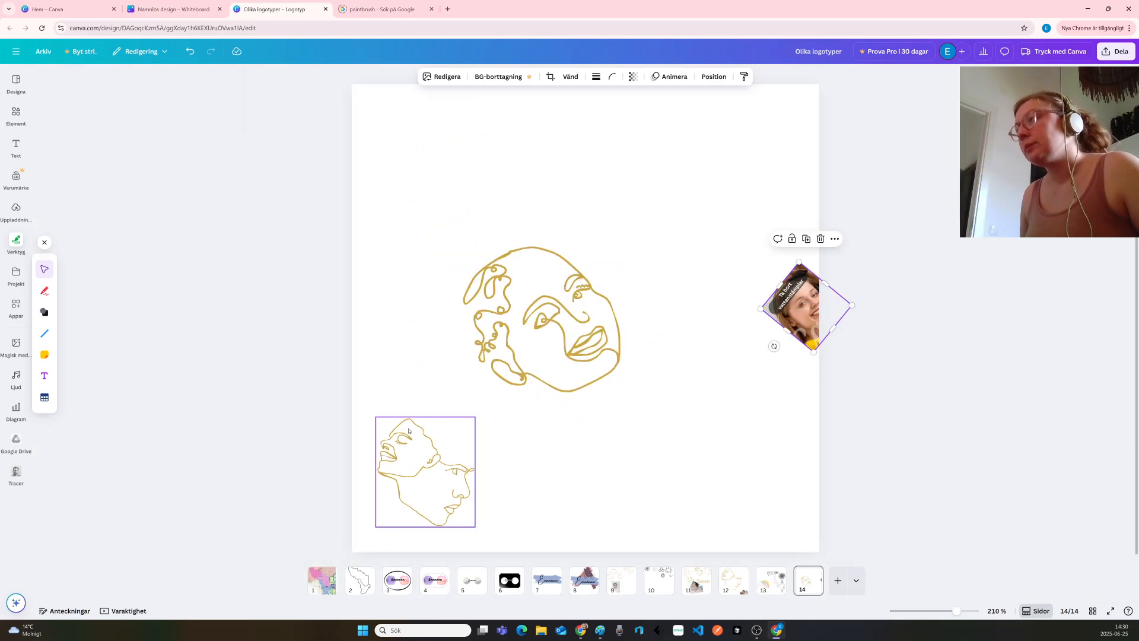
{"action": "left_click", "coordinate": [428, 445]}
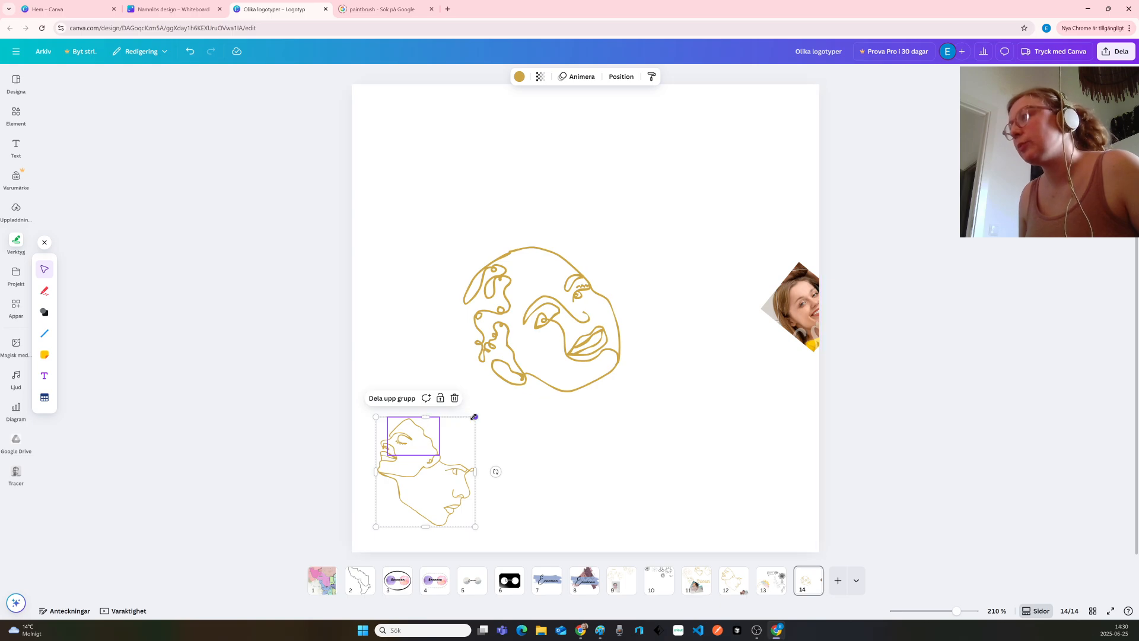
{"action": "mouse_move", "coordinate": [475, 417]}
{"action": "left_mouse_down"}
{"action": "mouse_move", "coordinate": [518, 393]}
{"action": "mouse_move", "coordinate": [596, 307]}
{"action": "left_mouse_up"}
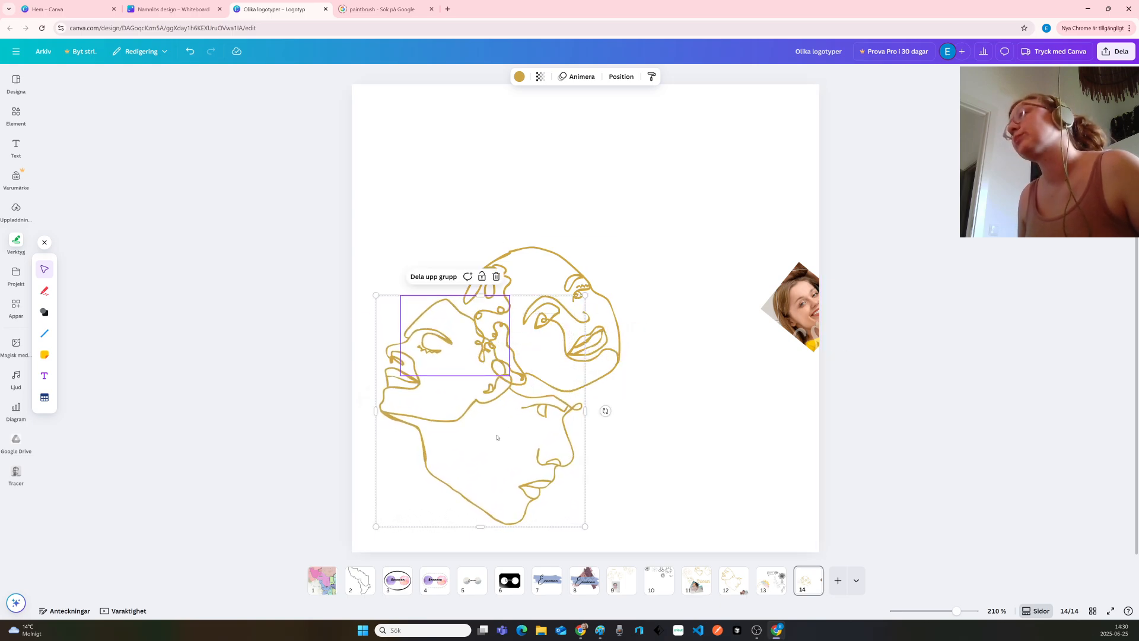
{"action": "mouse_move", "coordinate": [498, 435]}
{"action": "left_mouse_down"}
{"action": "mouse_move", "coordinate": [475, 430]}
{"action": "mouse_move", "coordinate": [524, 416]}
{"action": "mouse_move", "coordinate": [551, 388]}
{"action": "mouse_move", "coordinate": [526, 402]}
{"action": "mouse_move", "coordinate": [519, 435]}
{"action": "mouse_move", "coordinate": [514, 420]}
{"action": "mouse_move", "coordinate": [537, 402]}
{"action": "mouse_move", "coordinate": [487, 423]}
{"action": "left_mouse_up"}
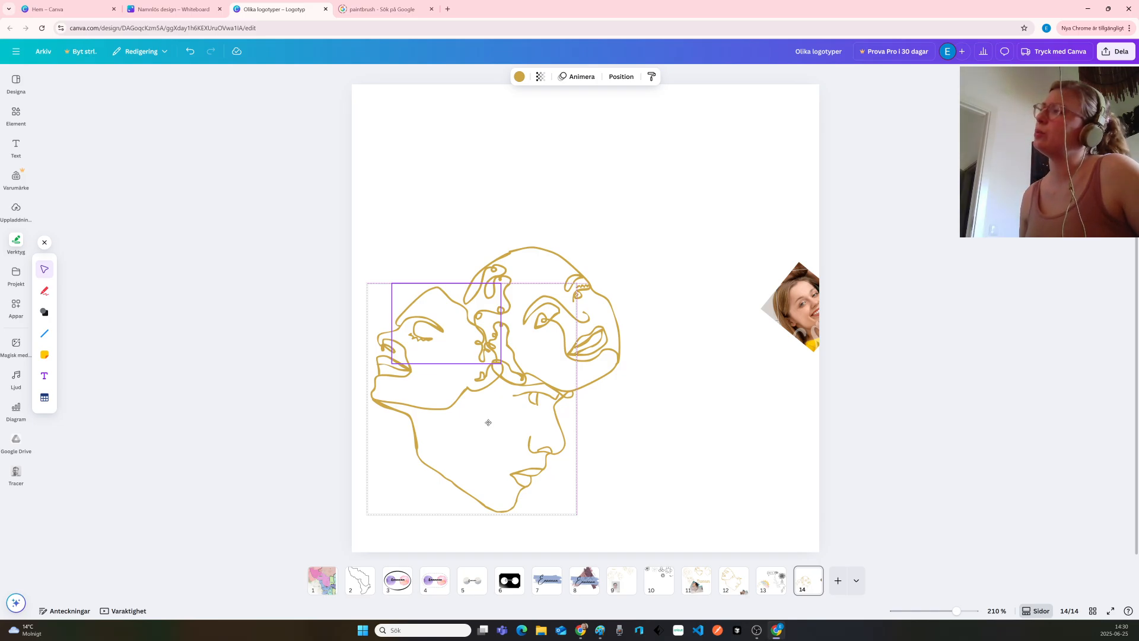
{"action": "mouse_move", "coordinate": [488, 422]}
{"action": "left_mouse_down"}
{"action": "mouse_move", "coordinate": [593, 457]}
{"action": "mouse_move", "coordinate": [625, 311]}
{"action": "mouse_move", "coordinate": [572, 469]}
{"action": "mouse_move", "coordinate": [477, 466]}
{"action": "left_mouse_up"}
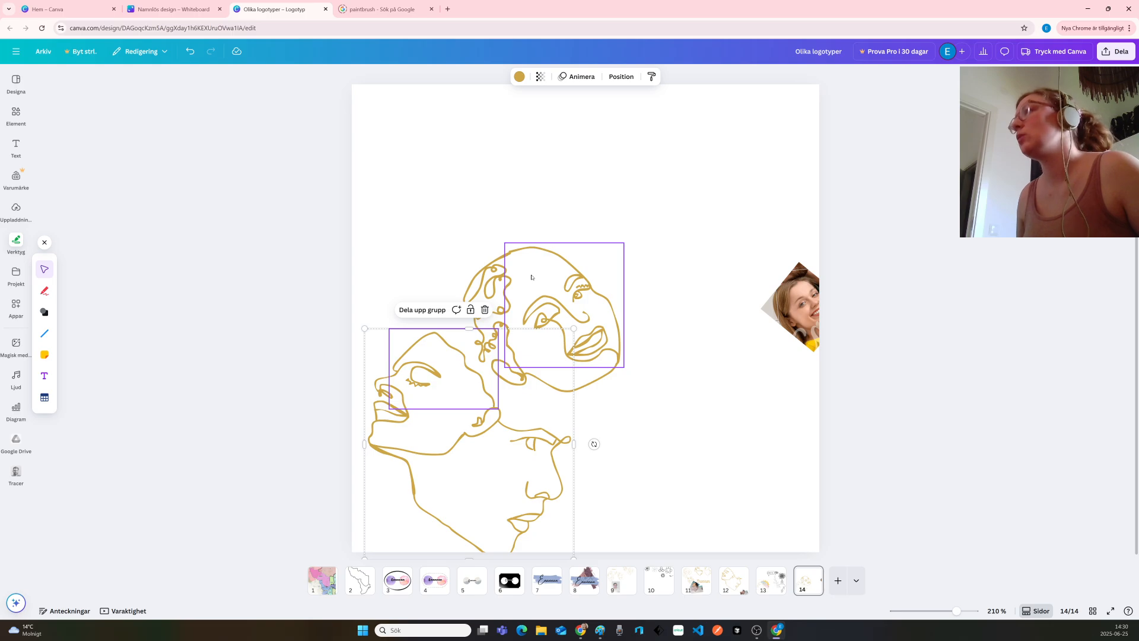
Delete the curly hair, temple and ear strokes from the new face drawing
{"action": "left_click", "coordinate": [532, 277]}
{"action": "left_click", "coordinate": [496, 279]}
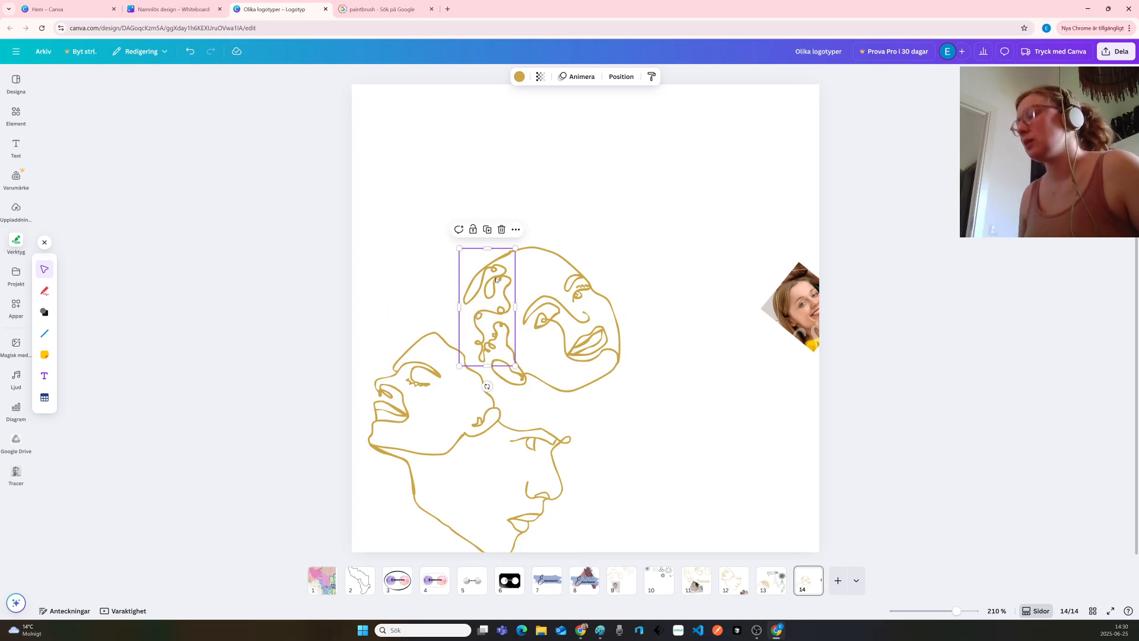
{"action": "key", "text": "Delete"}
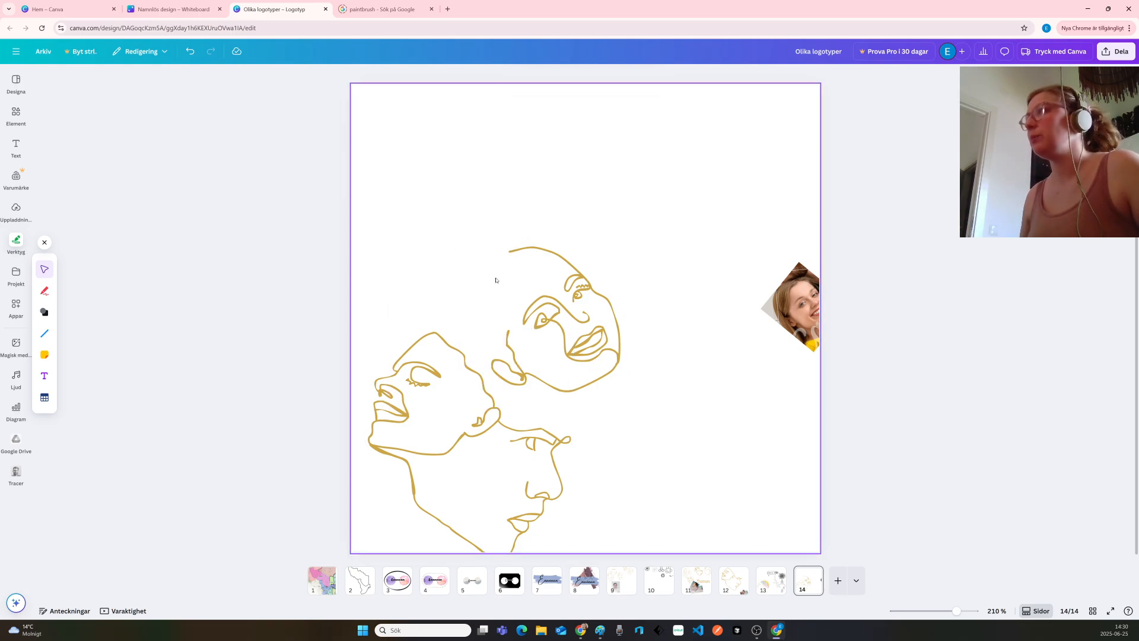
{"action": "left_click", "coordinate": [518, 367]}
{"action": "key", "text": "Delete"}
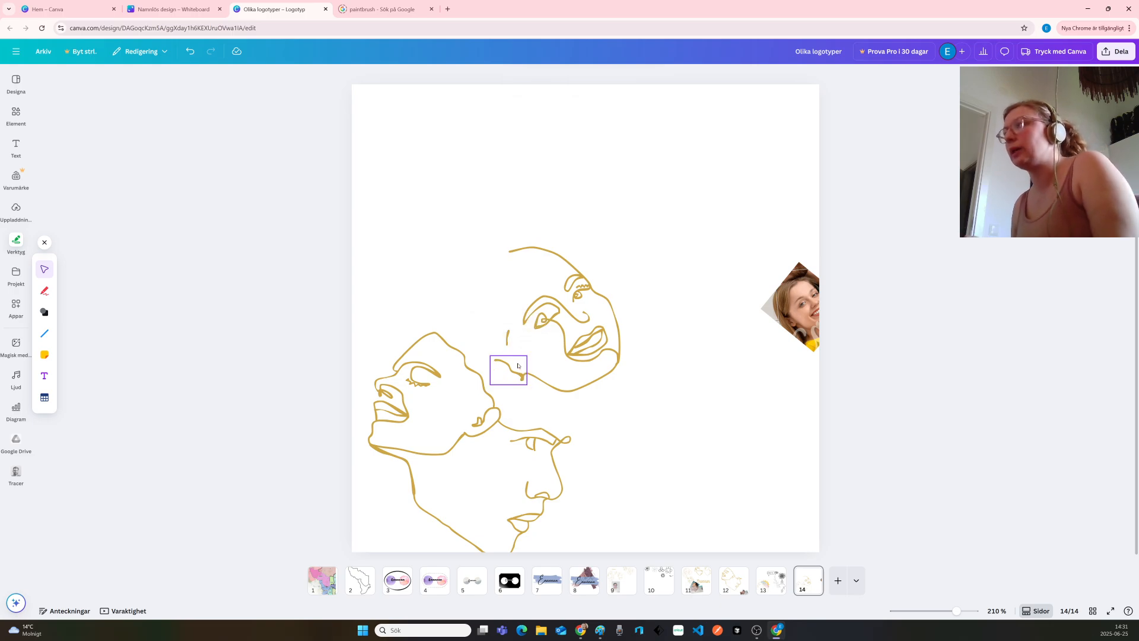
{"action": "left_click", "coordinate": [508, 345]}
{"action": "key", "text": "Delete"}
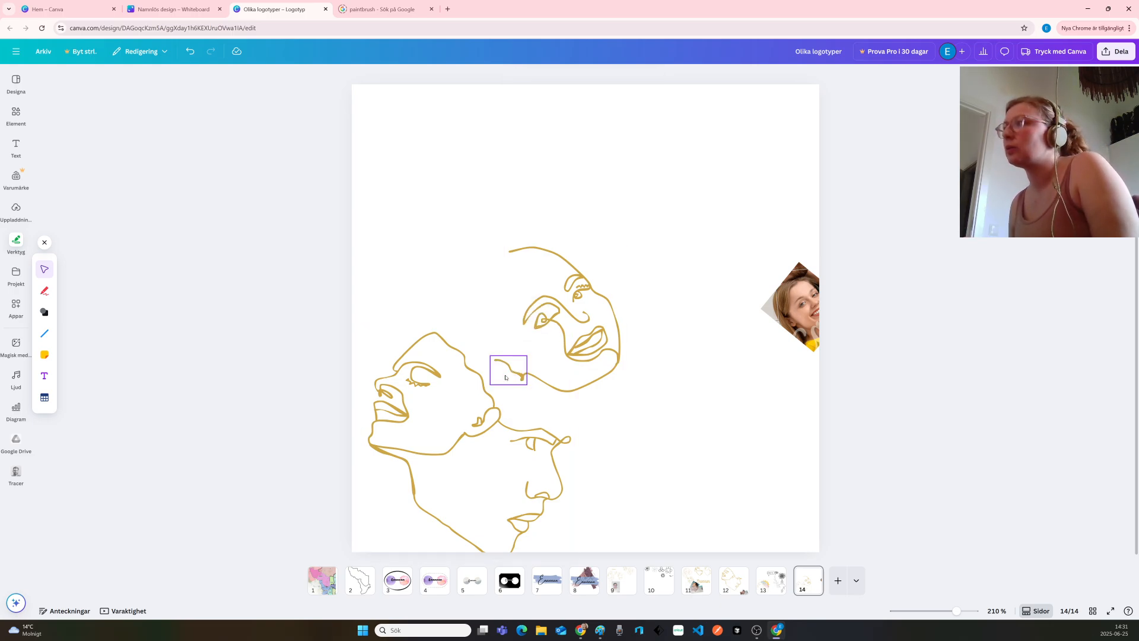
{"action": "left_click", "coordinate": [510, 376]}
{"action": "key", "text": "Delete"}
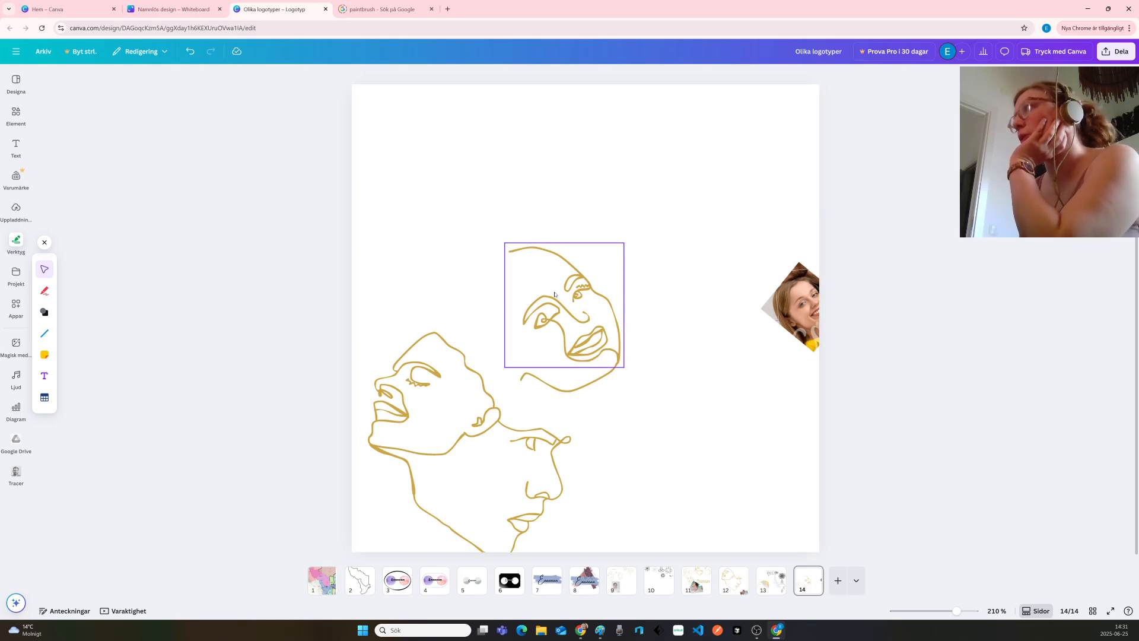
Shrink the two-face line art to about half its size and group all strokes of the new face drawing
{"action": "left_click", "coordinate": [457, 264]}
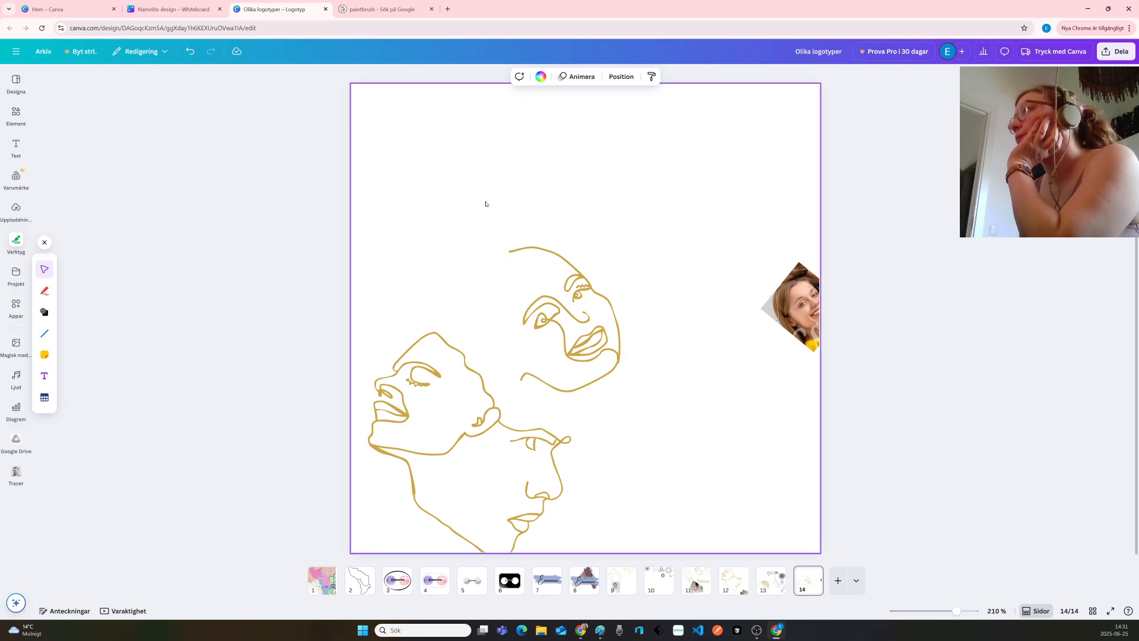
{"action": "left_click_drag", "start_coordinate": [484, 202], "coordinate": [632, 346]}
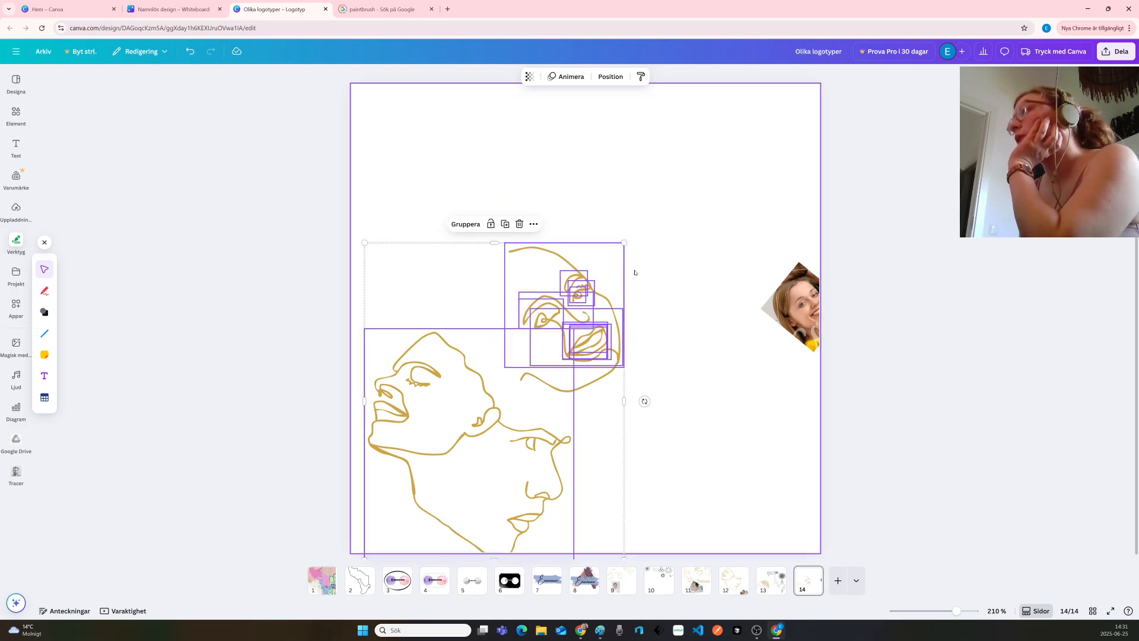
{"action": "left_click", "coordinate": [656, 229]}
{"action": "left_click", "coordinate": [552, 407]}
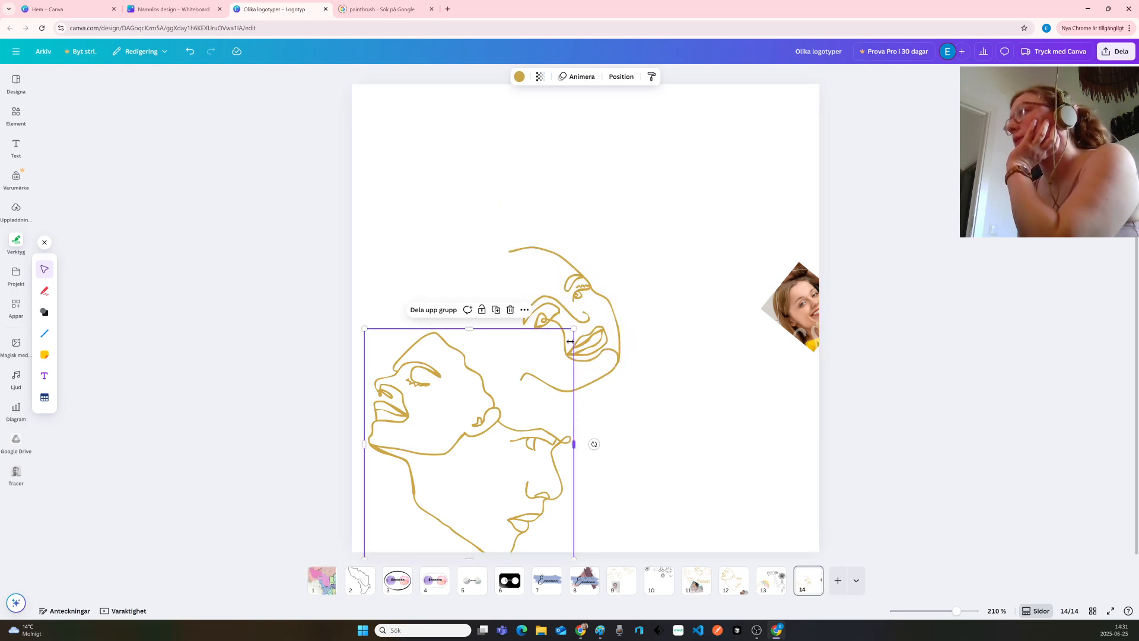
{"action": "left_click_drag", "start_coordinate": [573, 328], "coordinate": [486, 473]}
{"action": "left_click_drag", "start_coordinate": [482, 200], "coordinate": [631, 396]}
{"action": "left_click", "coordinate": [541, 225]}
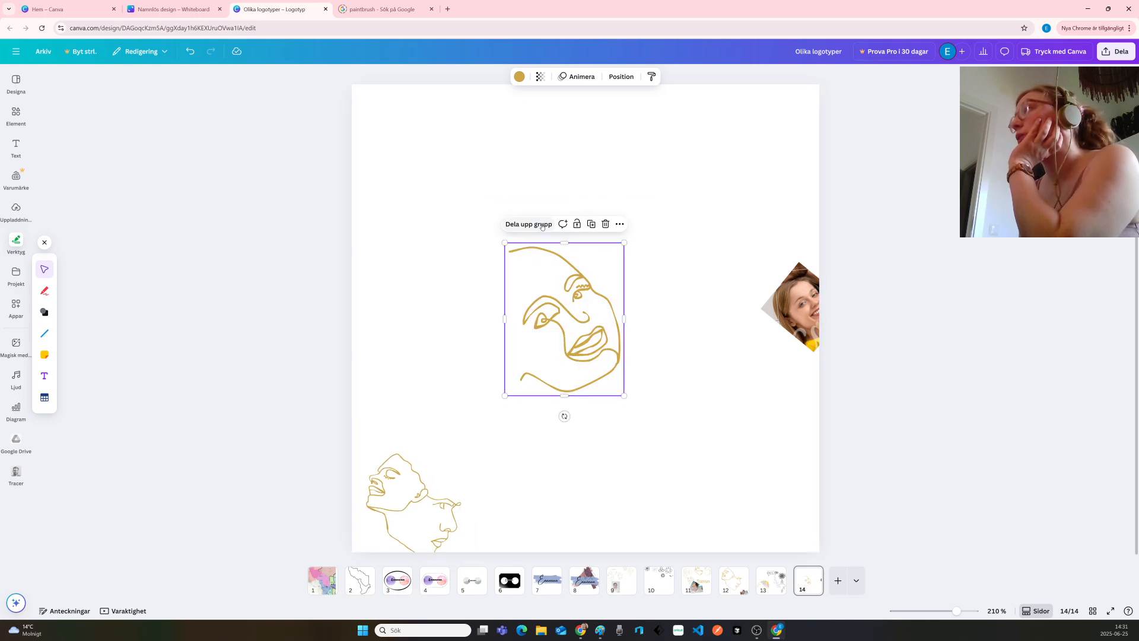
Tilt the new face group counterclockwise, enlarge the two-face line art again and arrange the two drawings so they overlap
{"action": "left_click_drag", "start_coordinate": [565, 416], "coordinate": [601, 408]}
{"action": "left_click_drag", "start_coordinate": [379, 425], "coordinate": [490, 390]}
{"action": "left_click_drag", "start_coordinate": [530, 426], "coordinate": [636, 502]}
{"action": "left_click_drag", "start_coordinate": [550, 477], "coordinate": [555, 426]}
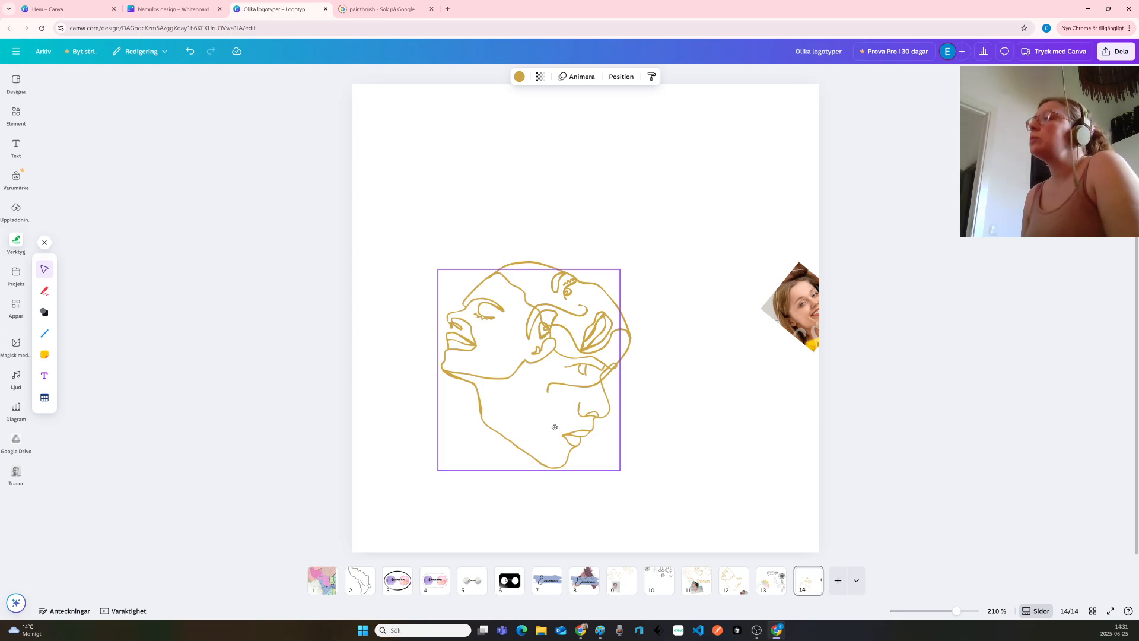
{"action": "left_click_drag", "start_coordinate": [554, 427], "coordinate": [554, 426]}
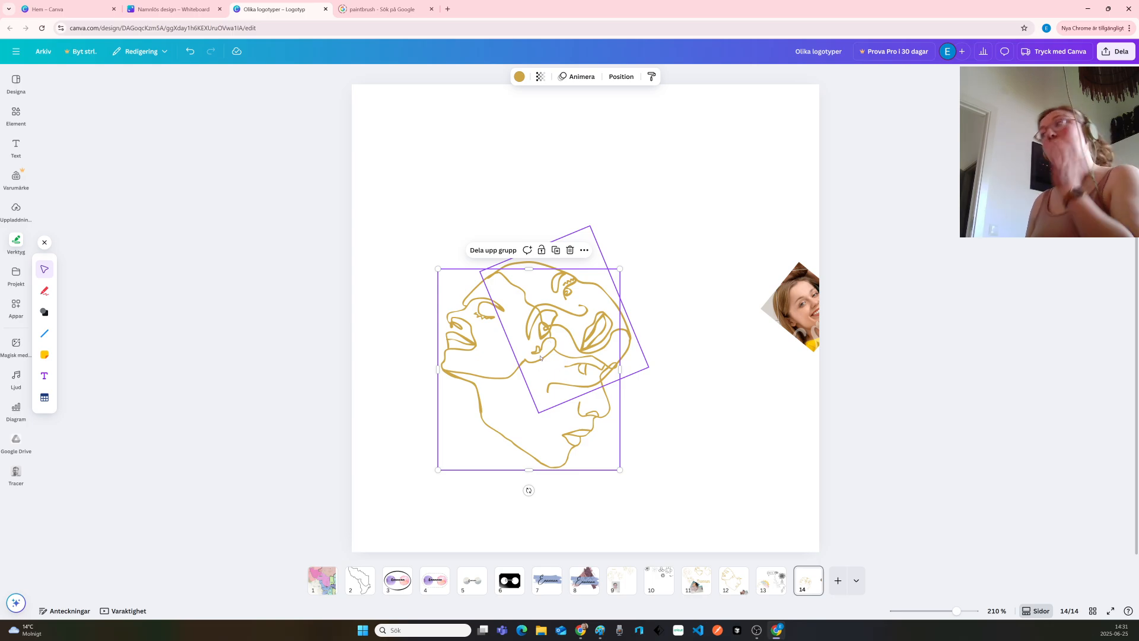
Rotate the new face group slightly clockwise and shift it a little over the two-face line art
{"action": "left_click", "coordinate": [622, 208]}
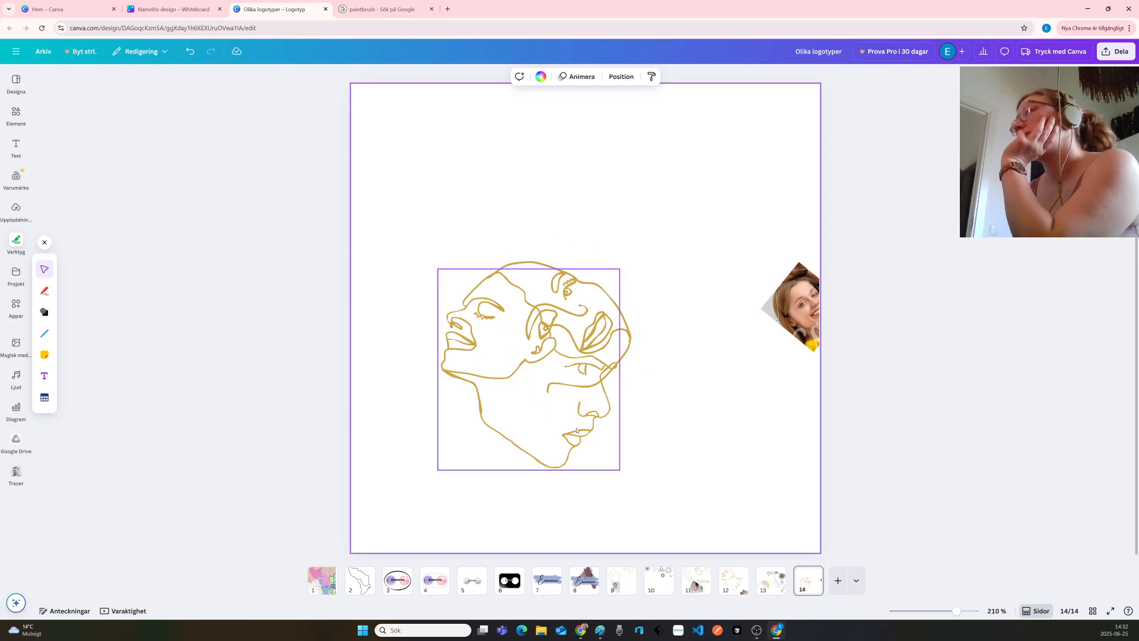
{"action": "left_click", "coordinate": [604, 322]}
{"action": "left_click", "coordinate": [604, 322]}
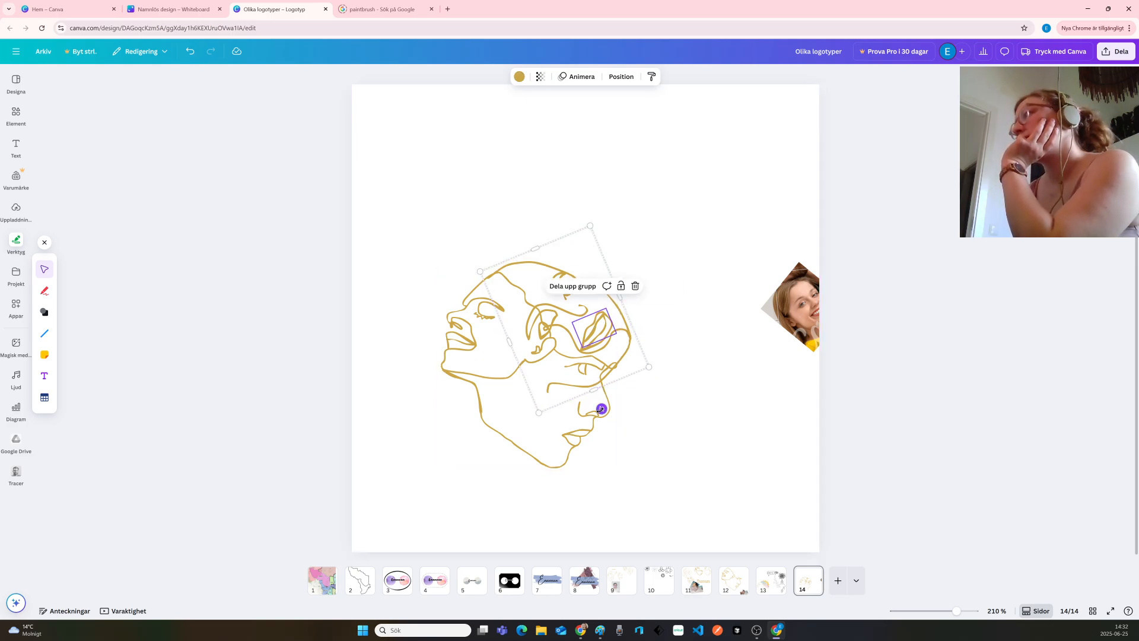
{"action": "left_click_drag", "start_coordinate": [600, 409], "coordinate": [589, 416]}
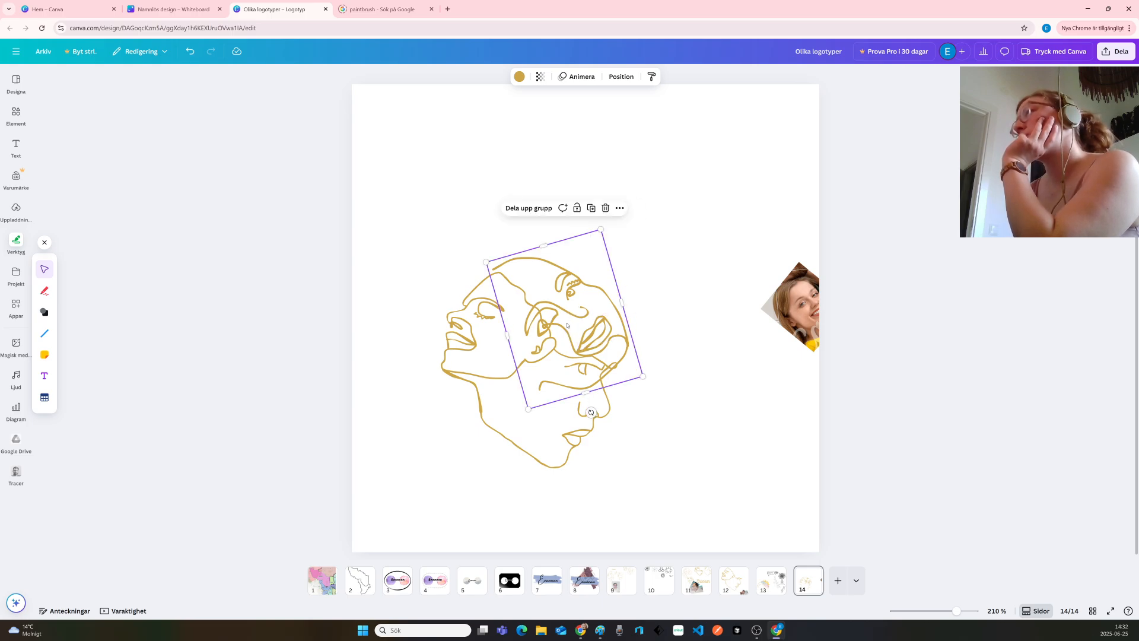
{"action": "left_click_drag", "start_coordinate": [568, 326], "coordinate": [563, 328]}
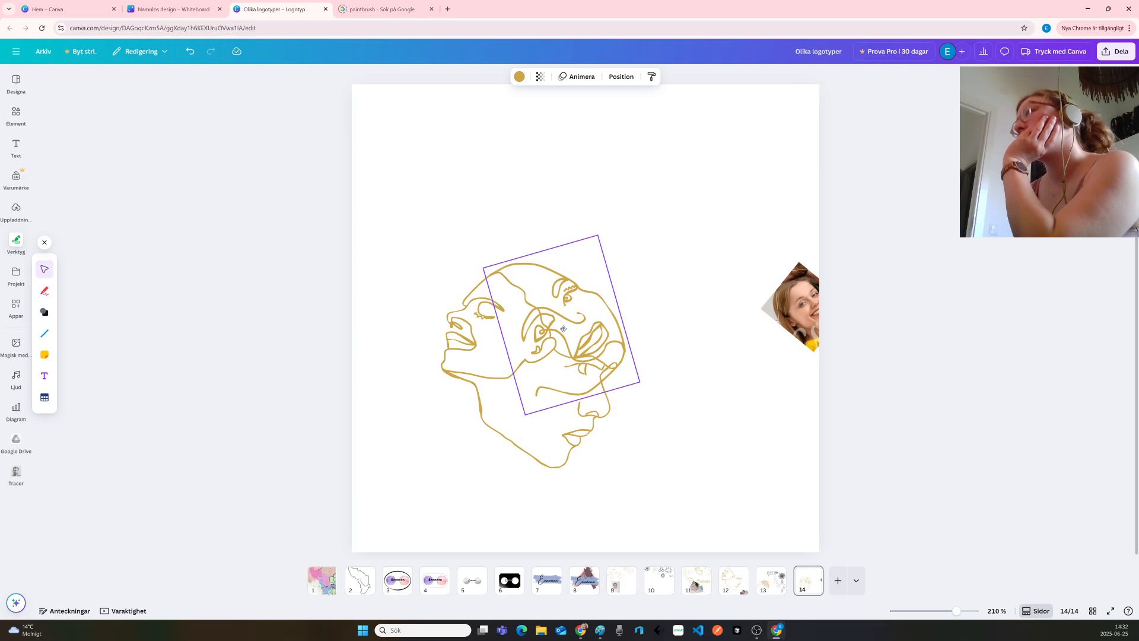
{"action": "left_click_drag", "start_coordinate": [563, 328], "coordinate": [563, 331]}
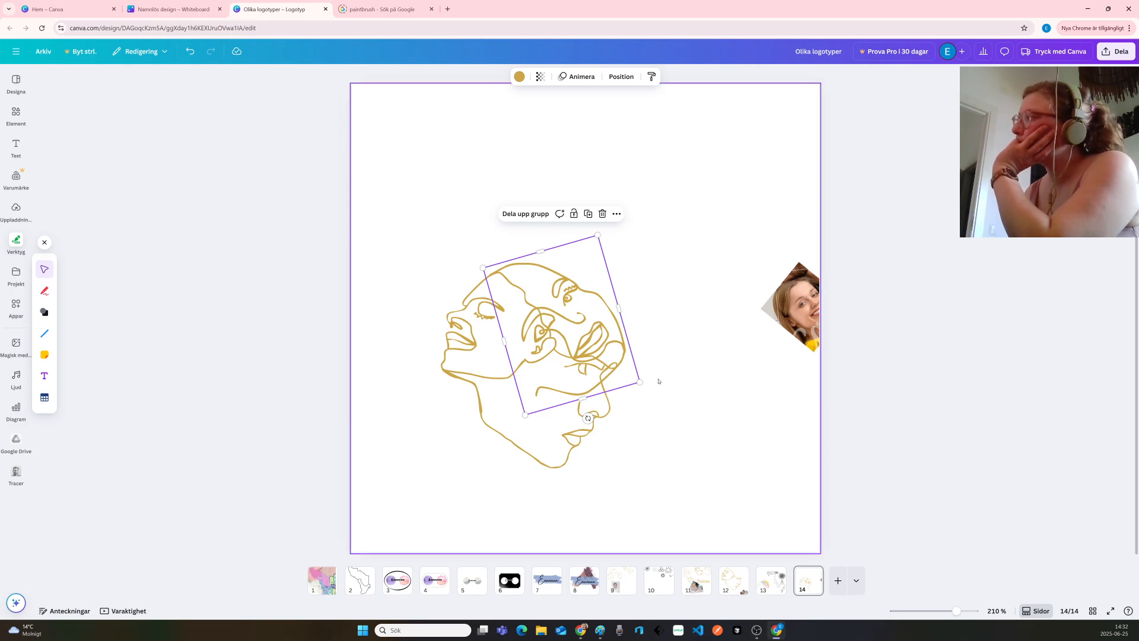
Shrink the new face group and move it with the woman's photo into the page's upper-right corner
{"action": "left_click_drag", "start_coordinate": [640, 382], "coordinate": [667, 409]}
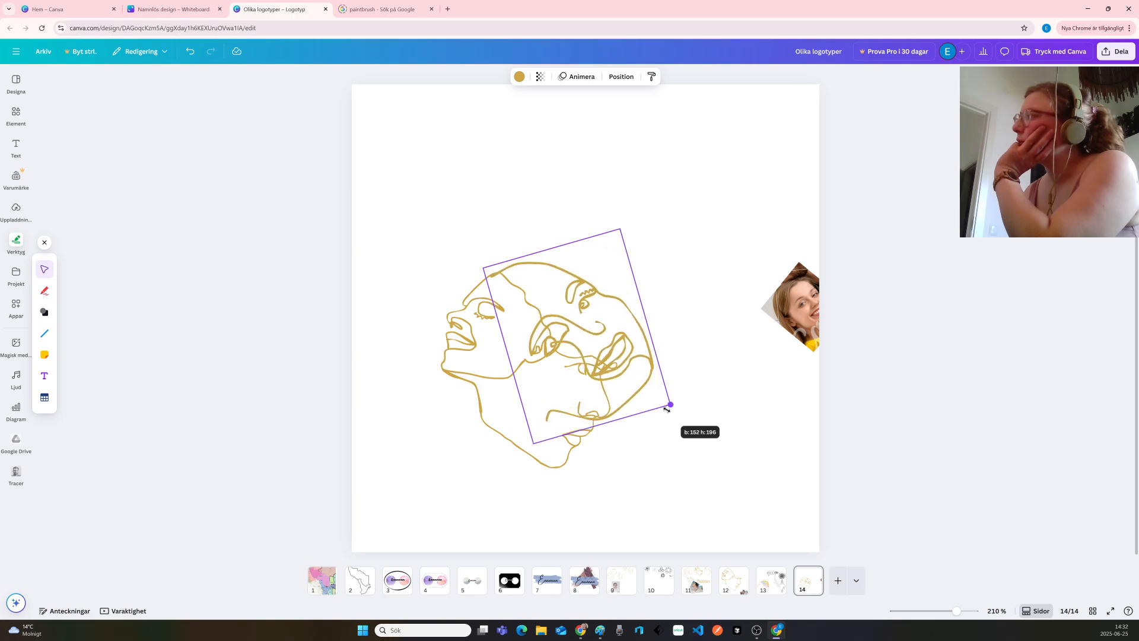
{"action": "left_click_drag", "start_coordinate": [666, 409], "coordinate": [618, 383]}
{"action": "left_click_drag", "start_coordinate": [608, 251], "coordinate": [777, 105]}
{"action": "mouse_move", "coordinate": [660, 126]}
{"action": "left_mouse_down"}
{"action": "mouse_move", "coordinate": [739, 182]}
{"action": "mouse_move", "coordinate": [776, 123]}
{"action": "left_mouse_up"}
{"action": "left_click_drag", "start_coordinate": [789, 307], "coordinate": [746, 205]}
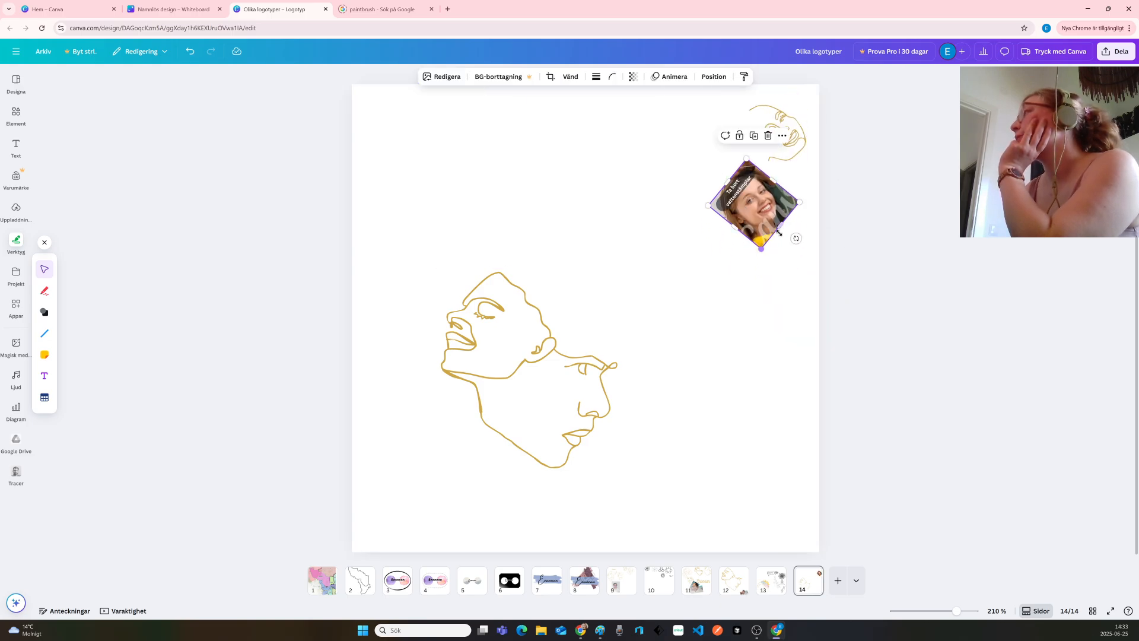
{"action": "left_click_drag", "start_coordinate": [759, 223], "coordinate": [784, 155]}
Reduce the two-face line art to about two thirds of its size and place it in the page's lower-left corner
{"action": "left_click", "coordinate": [554, 377]}
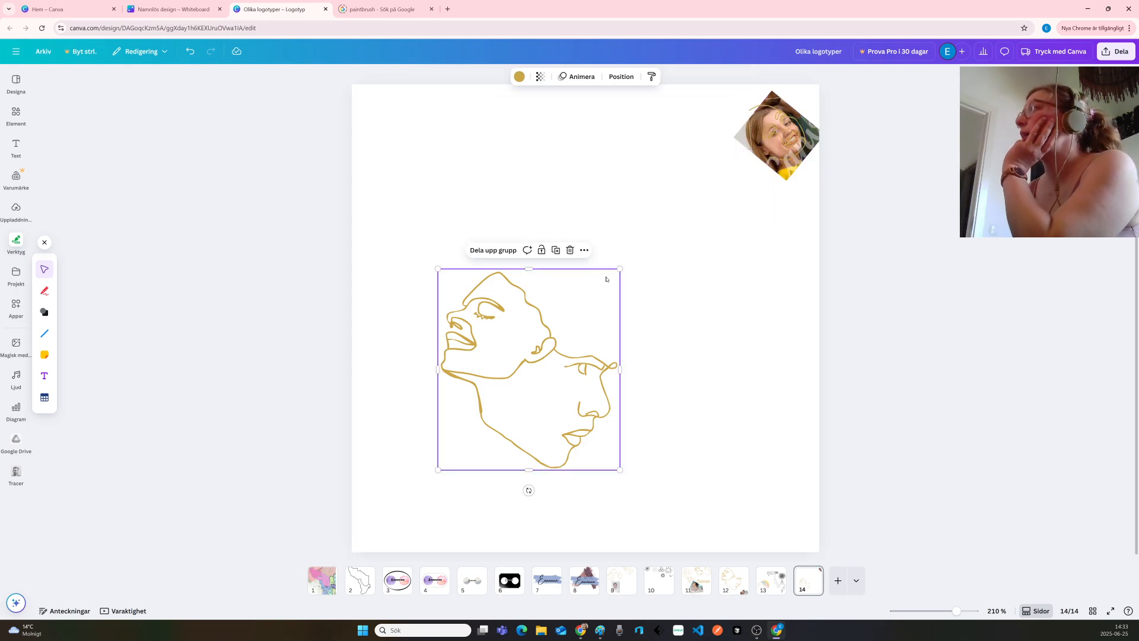
{"action": "left_click_drag", "start_coordinate": [619, 269], "coordinate": [553, 344]}
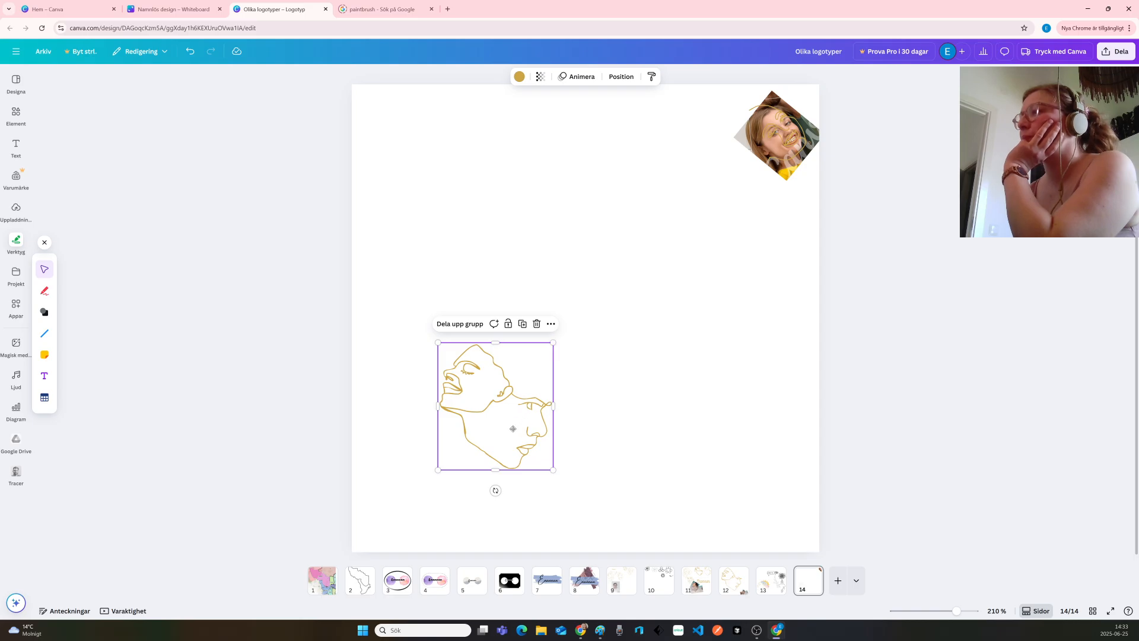
{"action": "left_click_drag", "start_coordinate": [513, 429], "coordinate": [459, 491]}
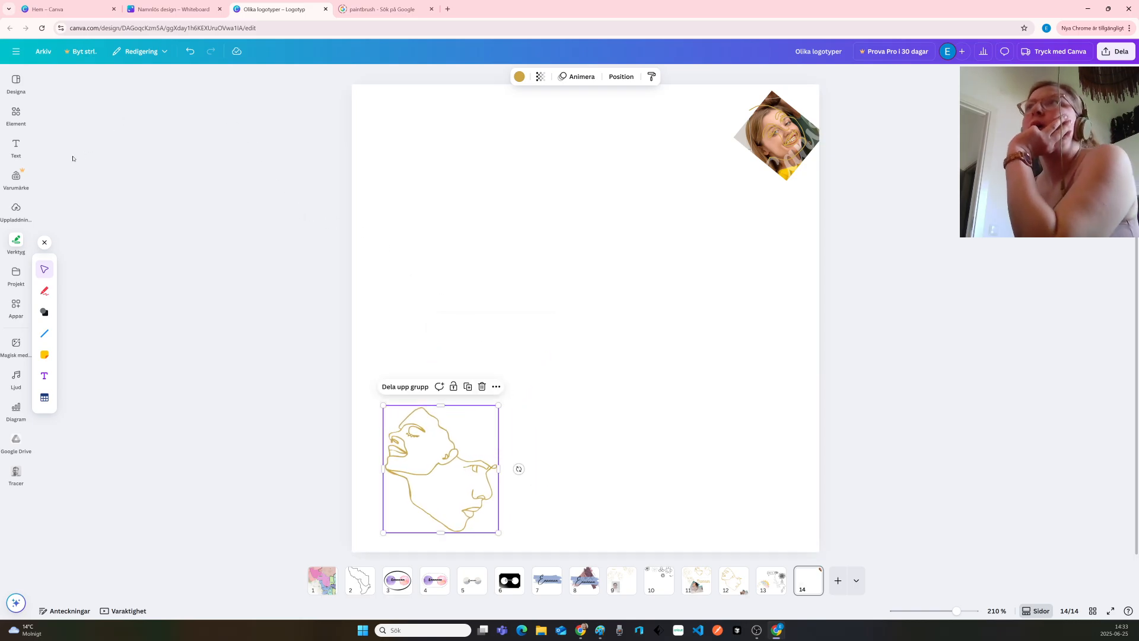
Search the stock photos for "Sorg" and examine the results for a face suitable for tracing
{"action": "left_click", "coordinate": [16, 113]}
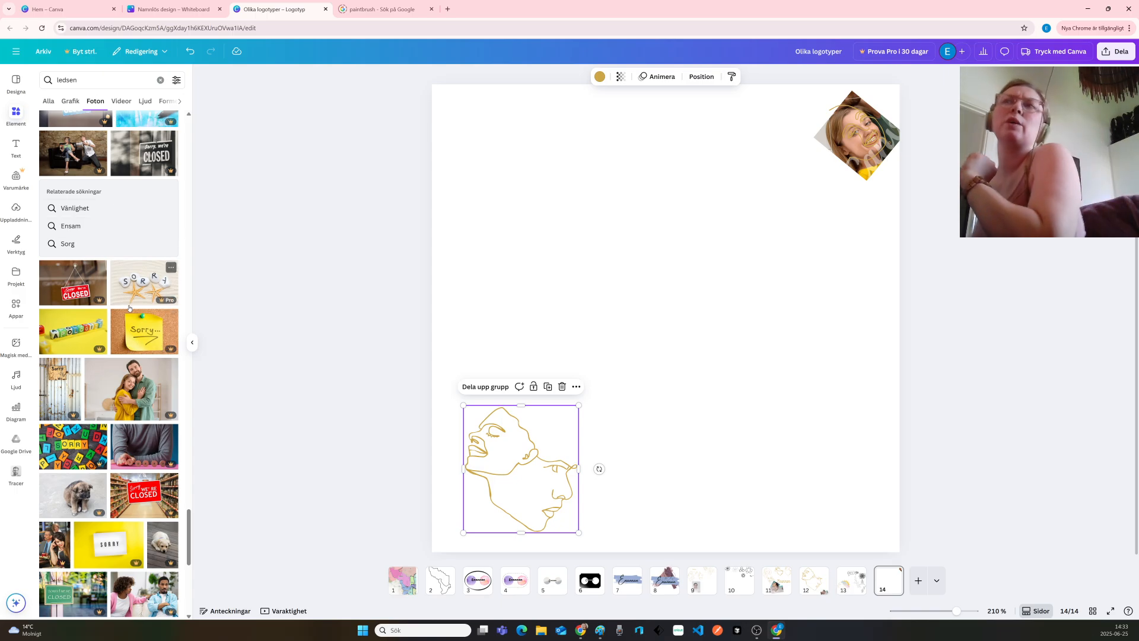
{"action": "left_click", "coordinate": [60, 241]}
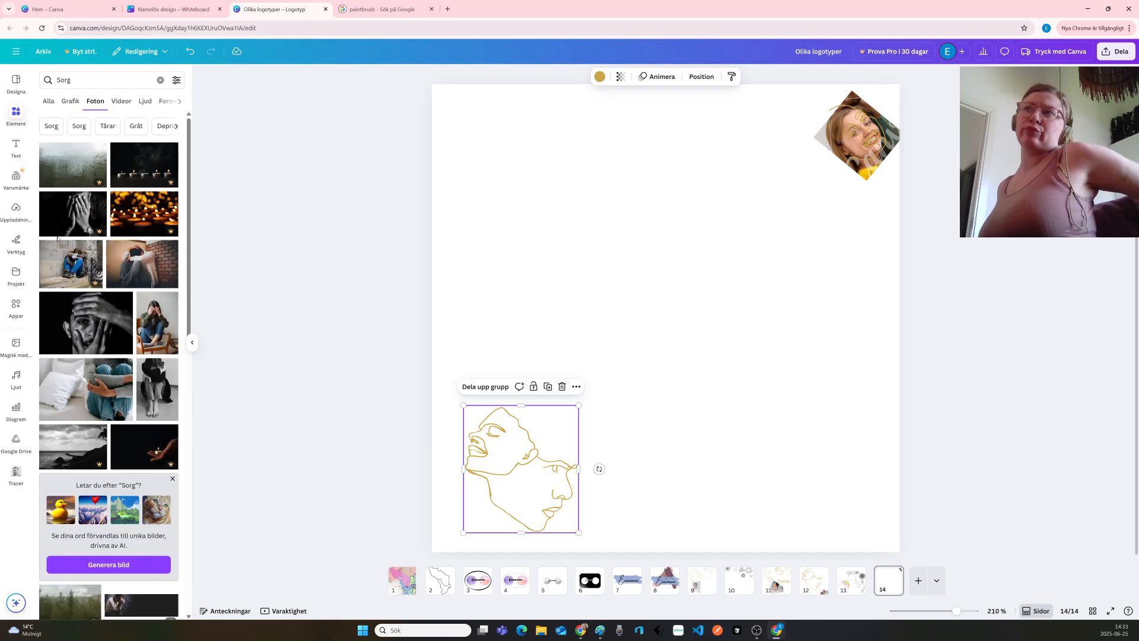
{"action": "scroll", "coordinate": [108, 298], "scroll_direction": "down", "scroll_amount": 1}
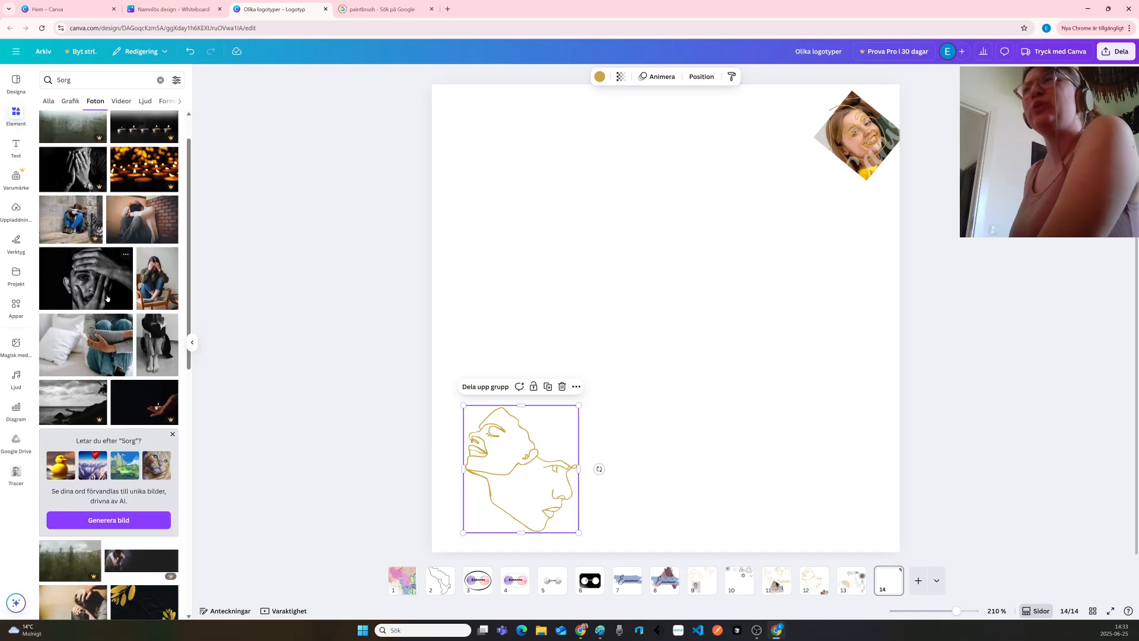
{"action": "scroll", "coordinate": [111, 296], "scroll_direction": "down", "scroll_amount": 6}
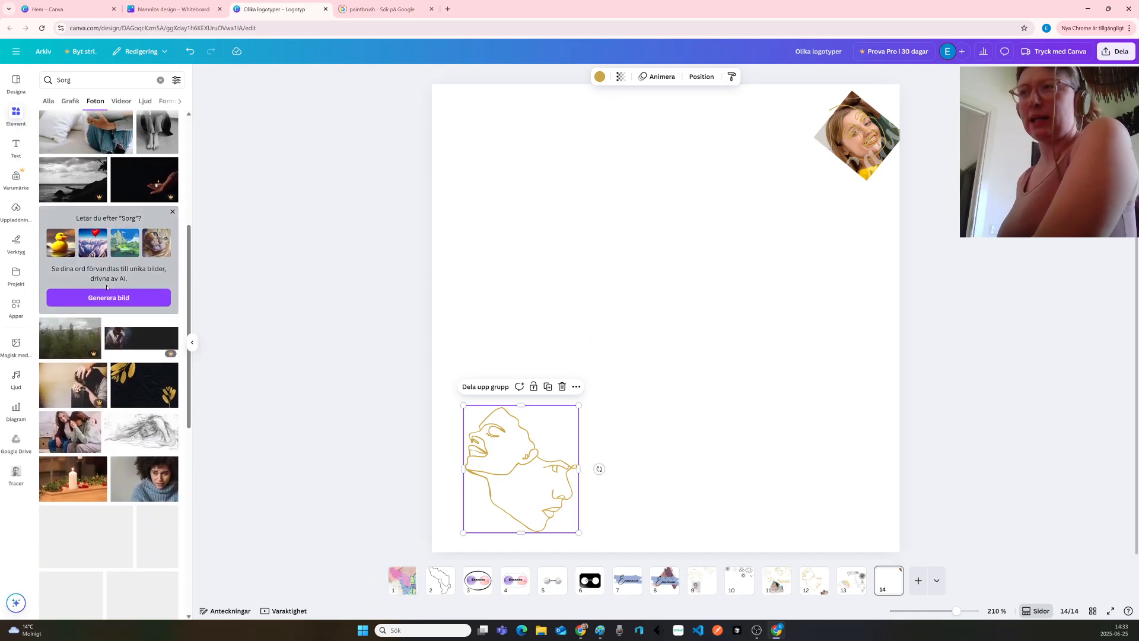
{"action": "scroll", "coordinate": [109, 288], "scroll_direction": "down", "scroll_amount": 5}
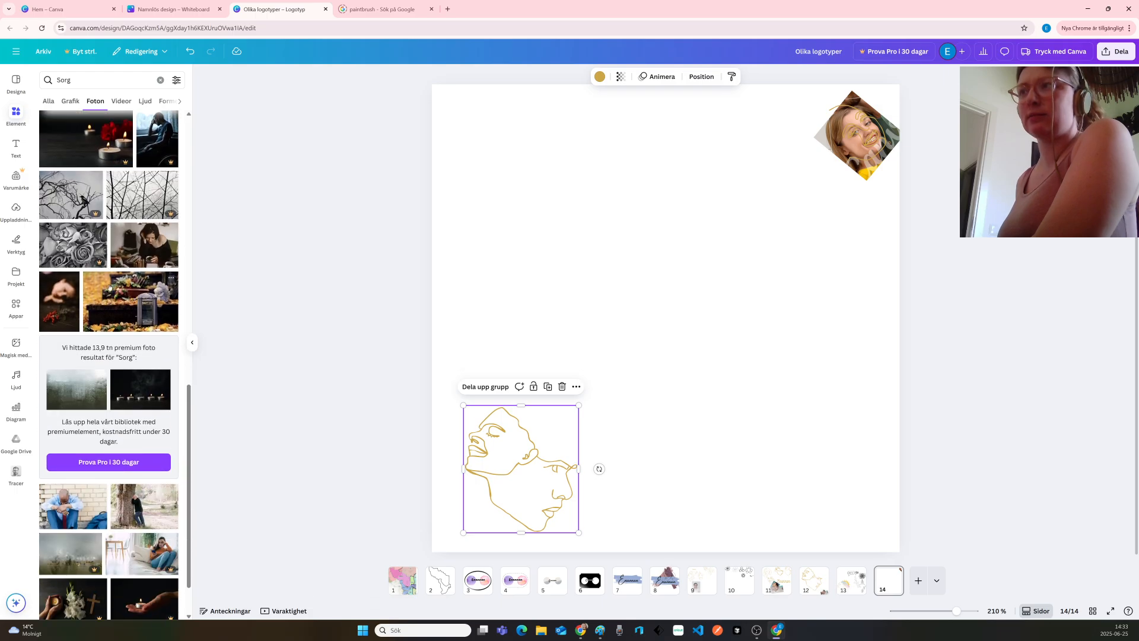
{"action": "scroll", "coordinate": [110, 288], "scroll_direction": "down", "scroll_amount": 2}
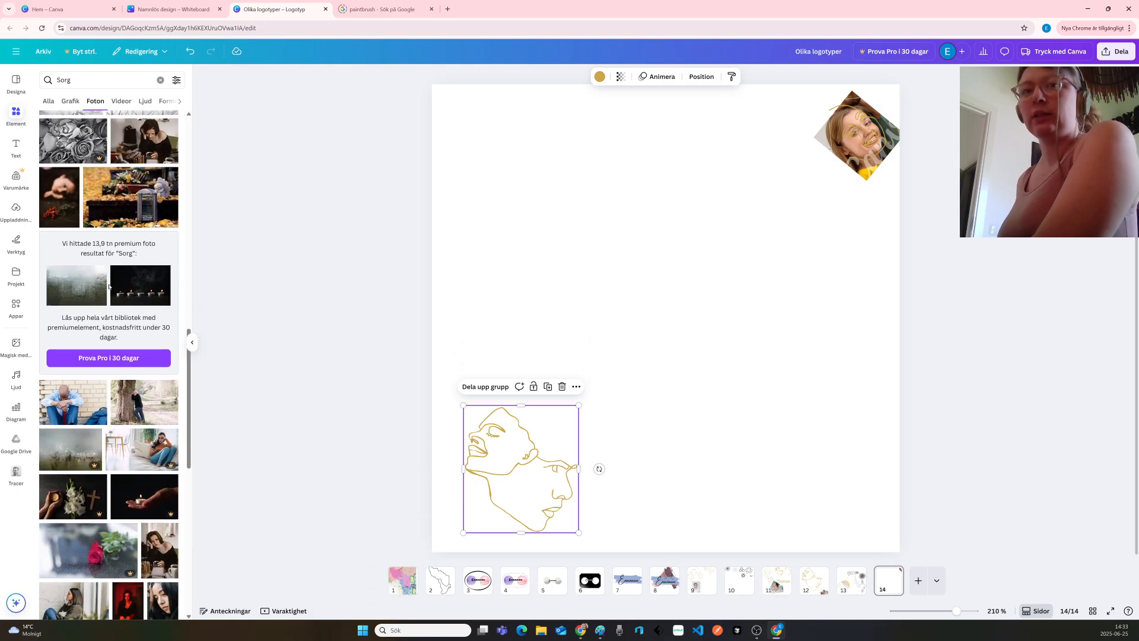
{"action": "scroll", "coordinate": [109, 287], "scroll_direction": "down", "scroll_amount": 1}
{"action": "scroll", "coordinate": [109, 287], "scroll_direction": "down", "scroll_amount": 1}
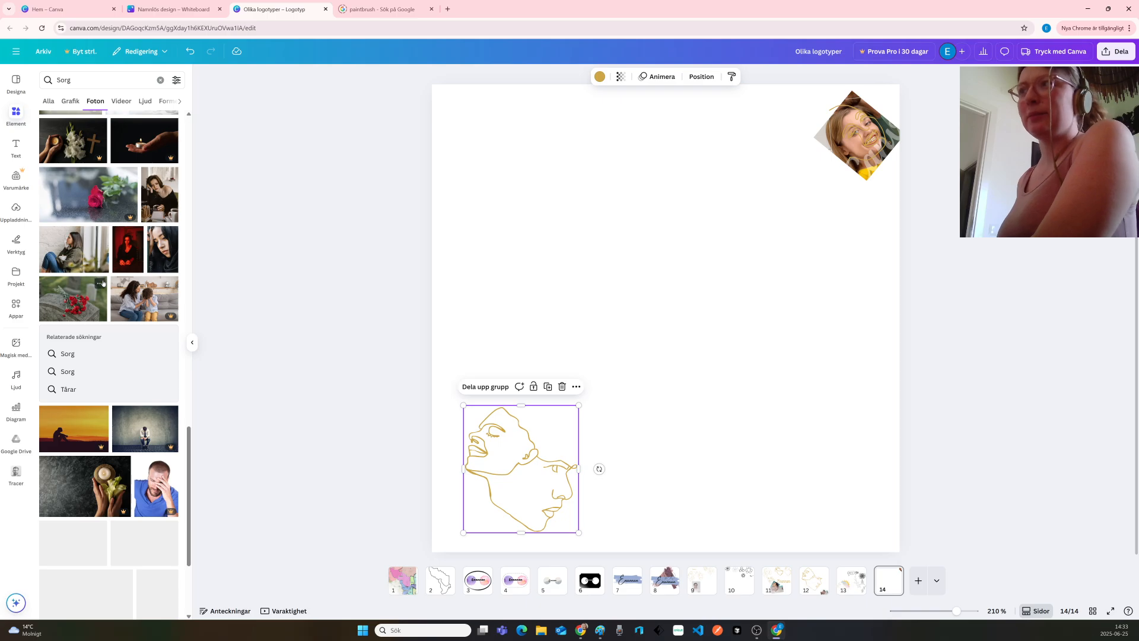
{"action": "scroll", "coordinate": [103, 283], "scroll_direction": "down", "scroll_amount": 3}
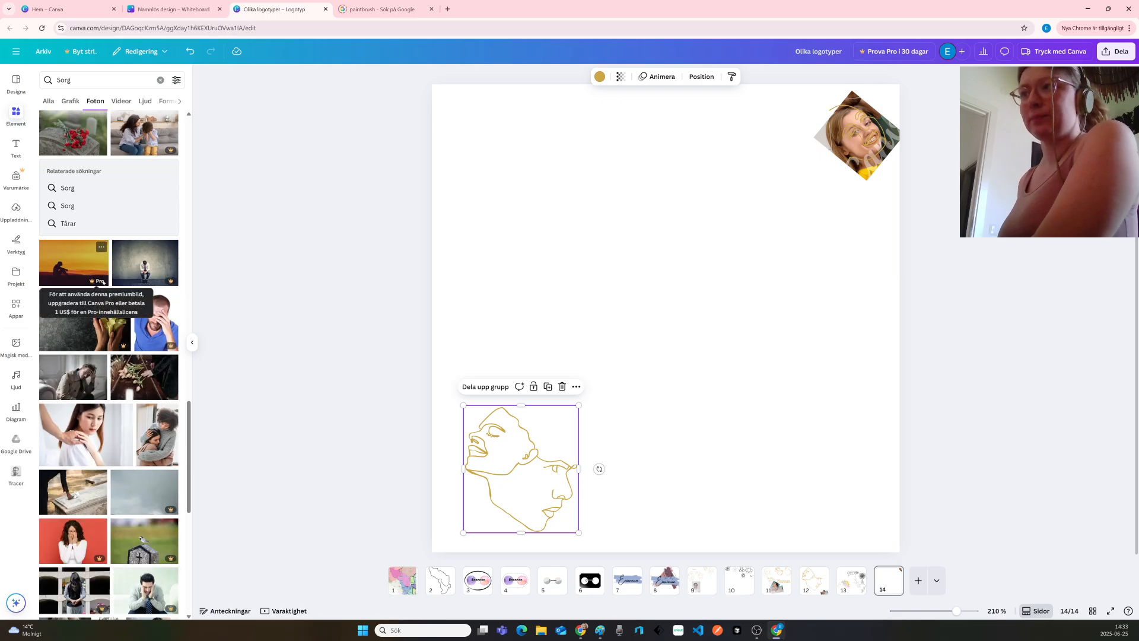
{"action": "scroll", "coordinate": [103, 283], "scroll_direction": "down", "scroll_amount": 5}
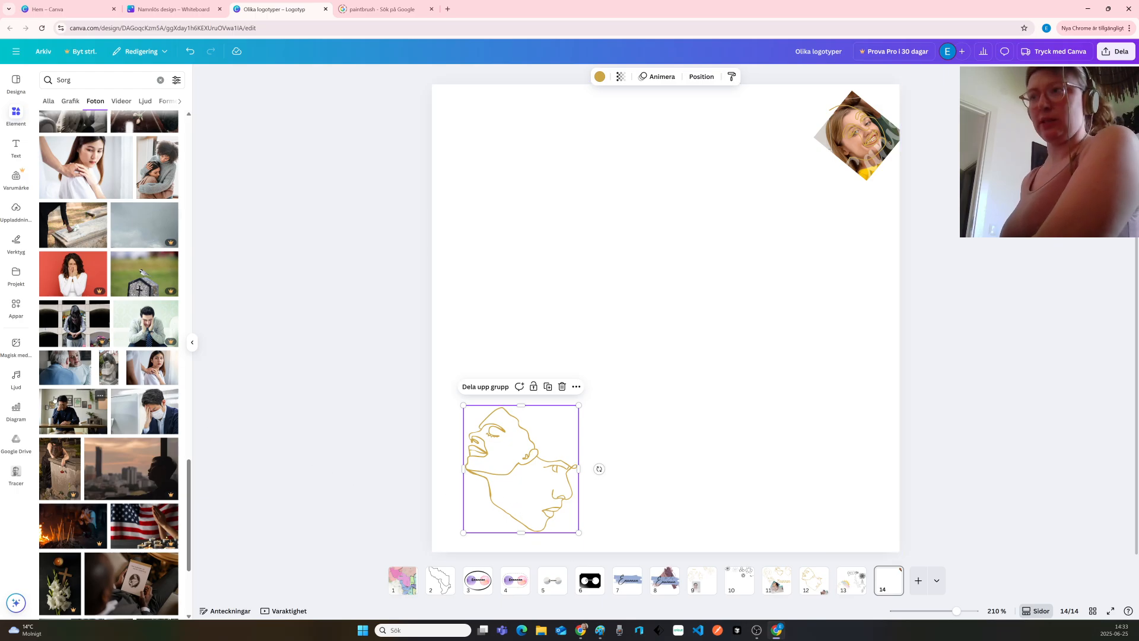
{"action": "scroll", "coordinate": [104, 368], "scroll_direction": "up", "scroll_amount": 4}
{"action": "scroll", "coordinate": [107, 351], "scroll_direction": "up", "scroll_amount": 5}
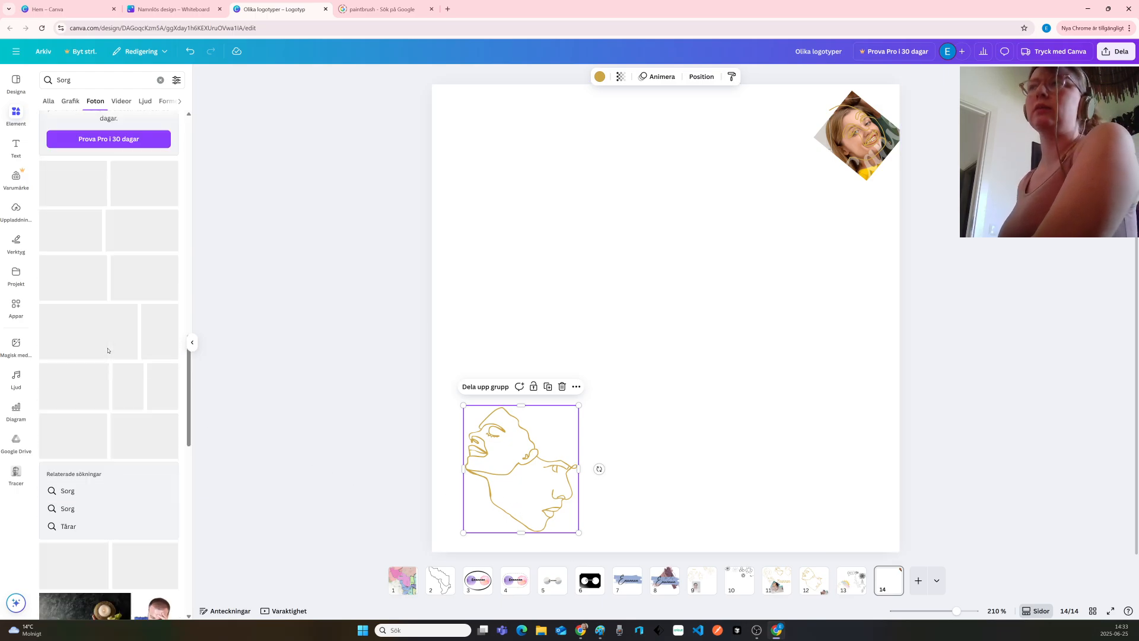
Search the stock photos for "uppmärksam"
{"action": "left_click", "coordinate": [101, 86]}
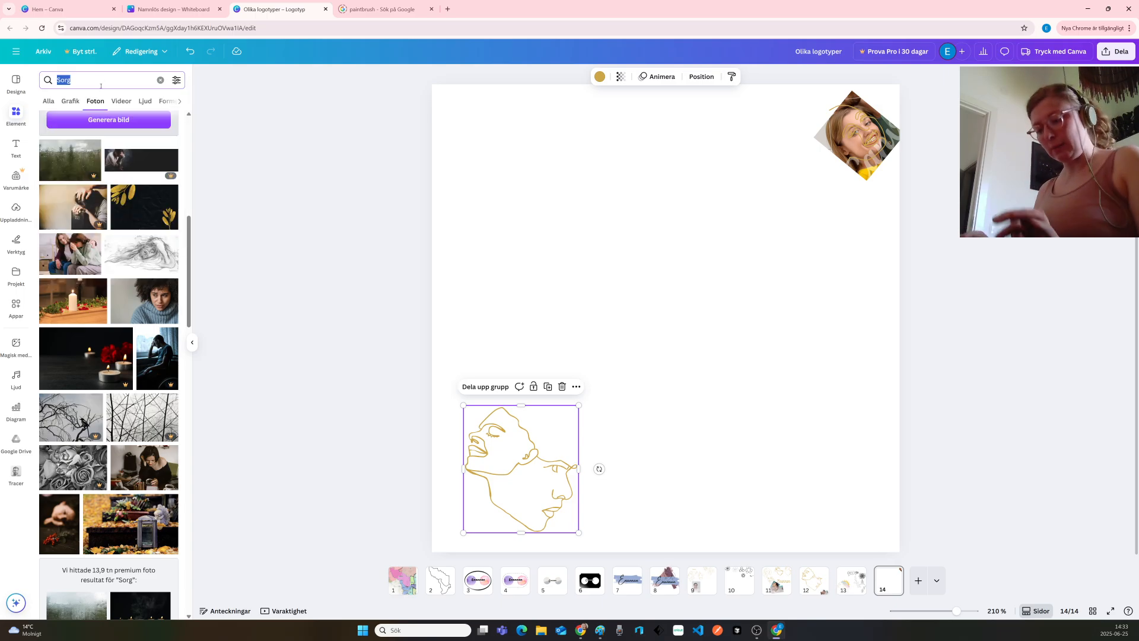
{"action": "type", "text": "upp"}
{"action": "type", "text": "må"}
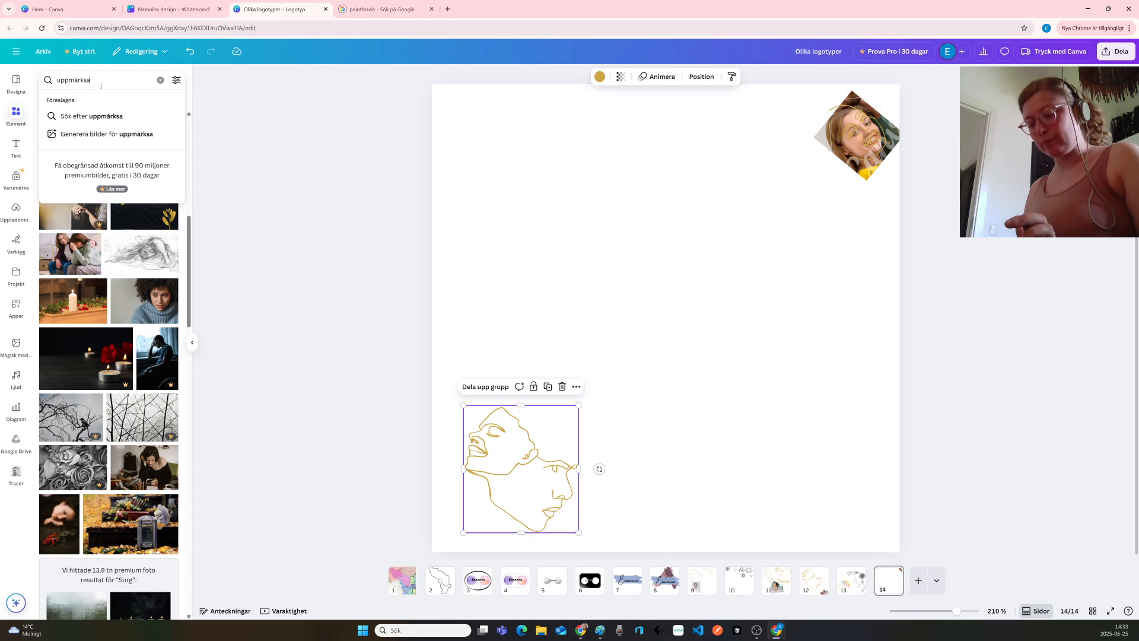
{"action": "key", "text": "Return"}
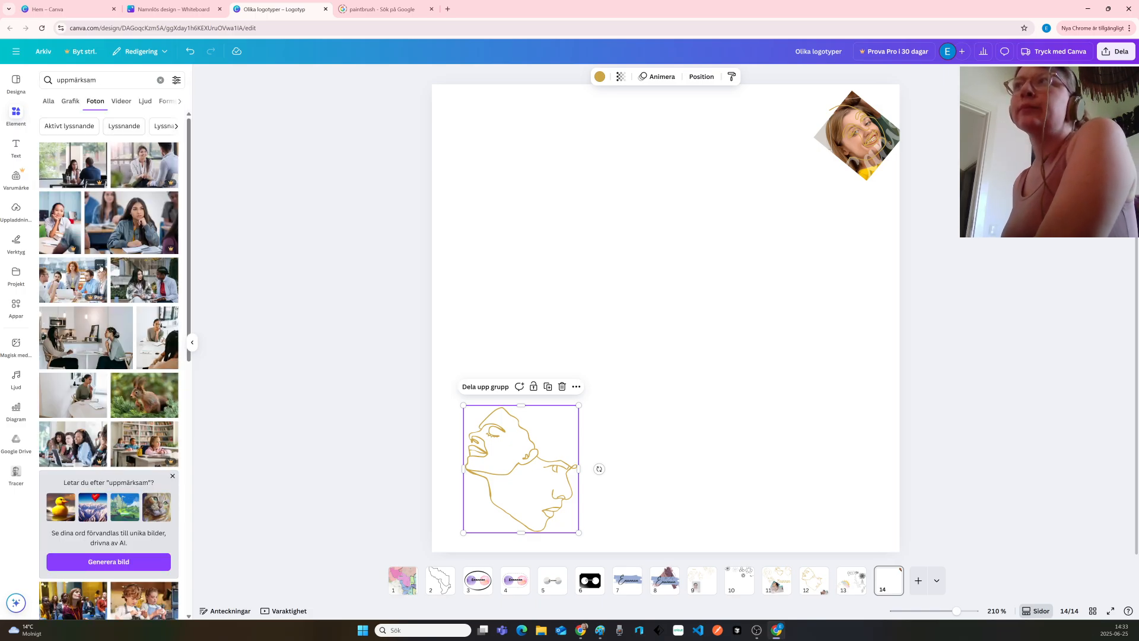
Add the photo of the girl in pink and the boy in blue at a desk, and shrink it to about two thirds
{"action": "scroll", "coordinate": [99, 268], "scroll_direction": "down", "scroll_amount": 4}
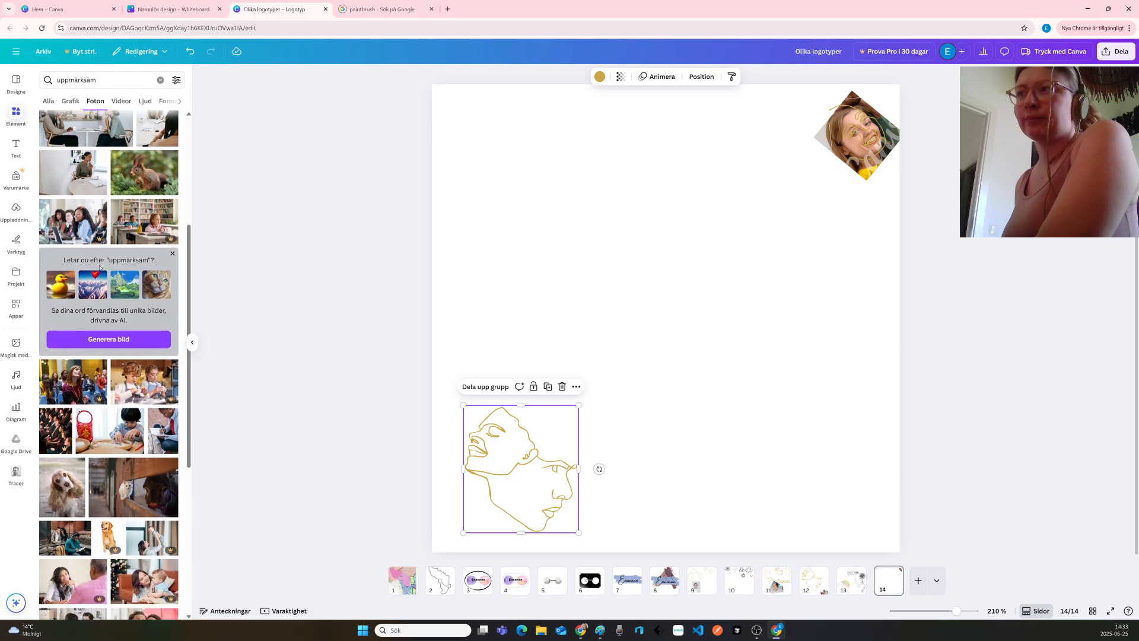
{"action": "scroll", "coordinate": [99, 268], "scroll_direction": "down", "scroll_amount": 5}
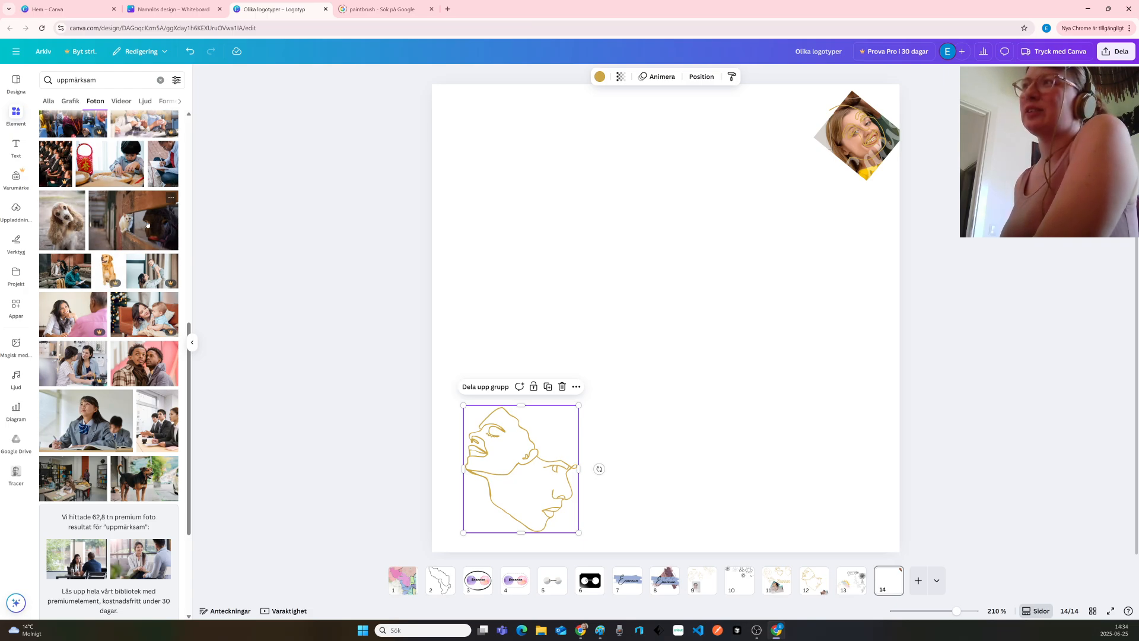
{"action": "scroll", "coordinate": [96, 307], "scroll_direction": "down", "scroll_amount": 3}
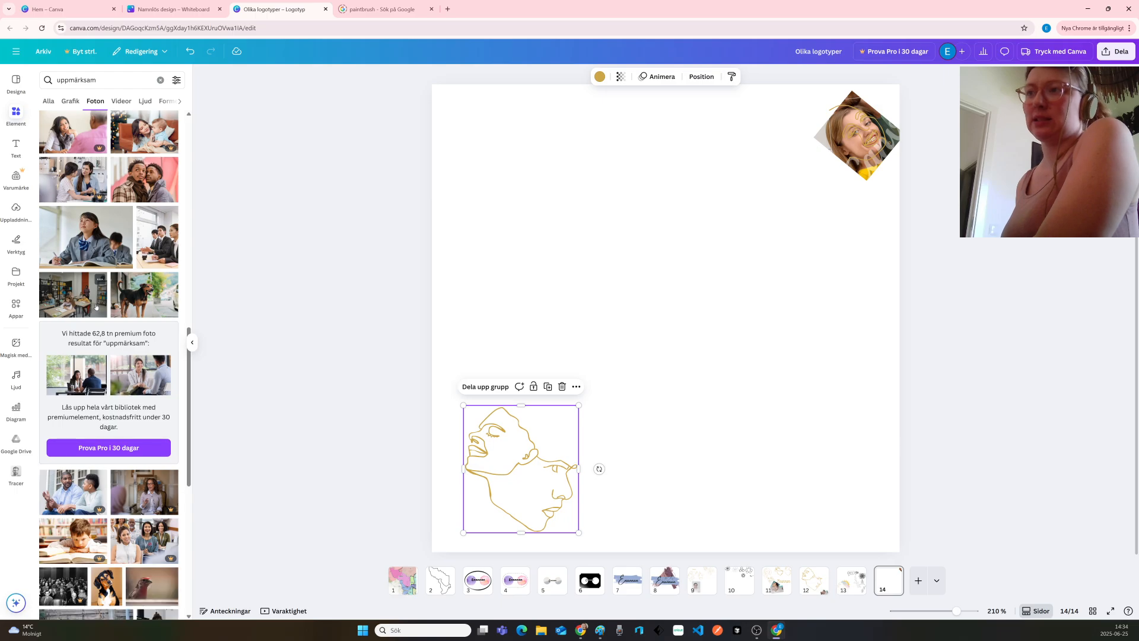
{"action": "scroll", "coordinate": [96, 307], "scroll_direction": "down", "scroll_amount": 5}
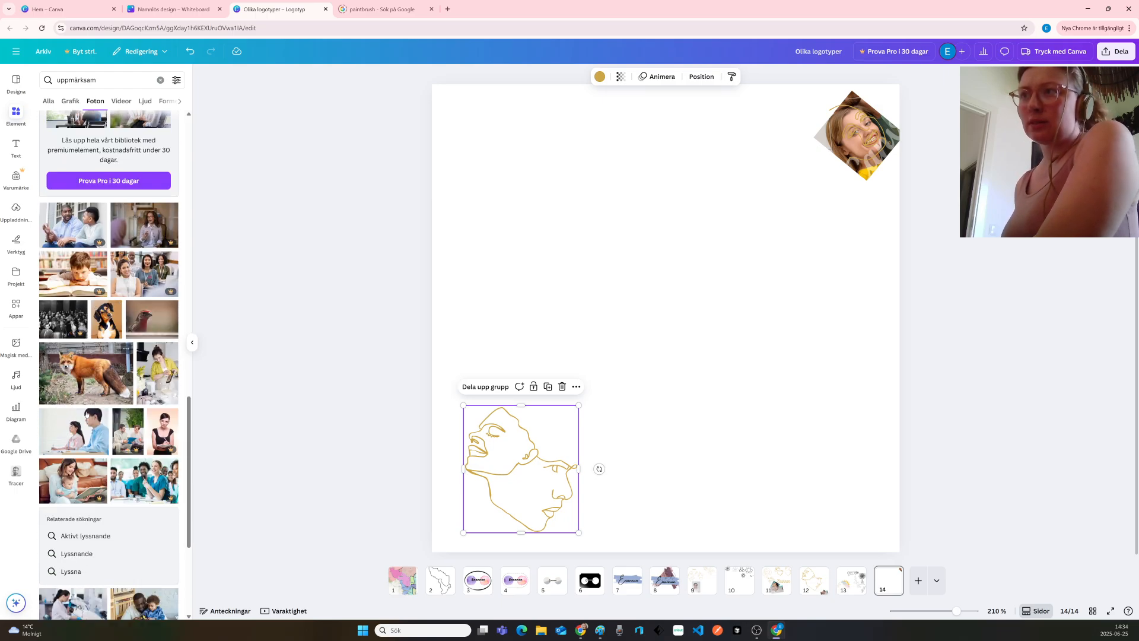
{"action": "left_click", "coordinate": [75, 433]}
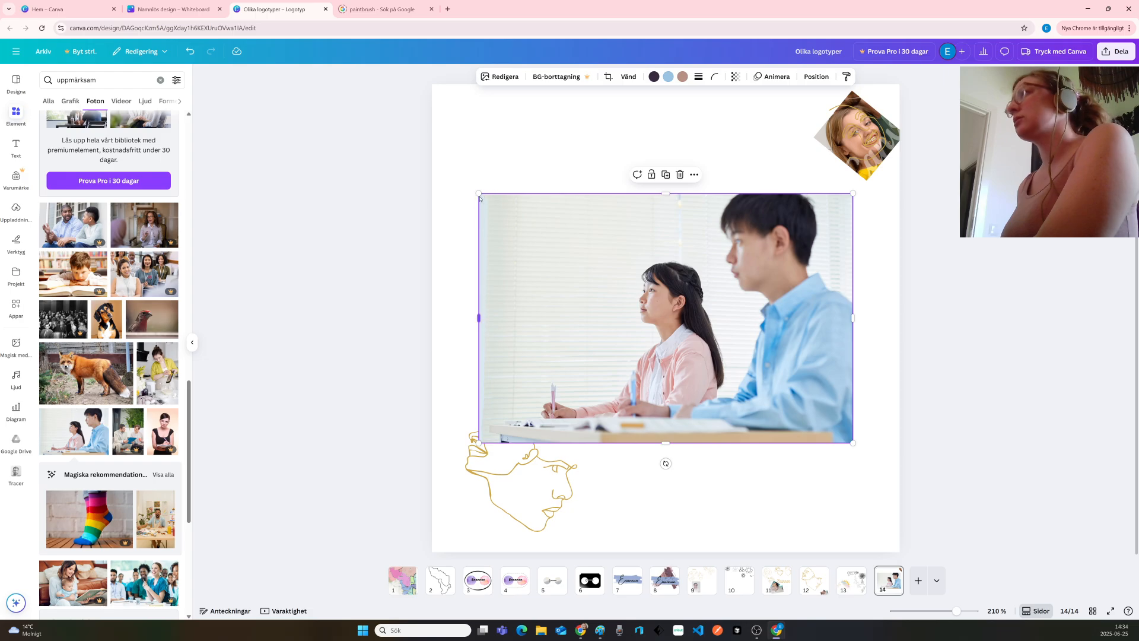
{"action": "left_click_drag", "start_coordinate": [479, 194], "coordinate": [621, 240]}
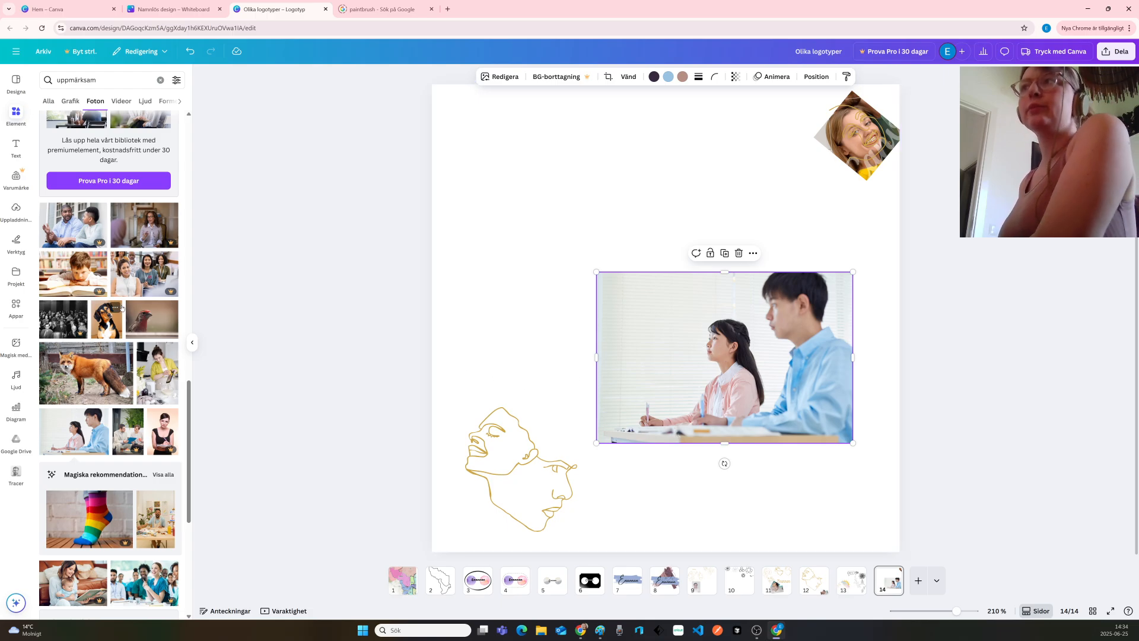
Examine the "uppmärksam" photo results for another person whose face is suitable for tracing
{"action": "scroll", "coordinate": [121, 308], "scroll_direction": "down", "scroll_amount": 2}
{"action": "scroll", "coordinate": [121, 308], "scroll_direction": "down", "scroll_amount": 2}
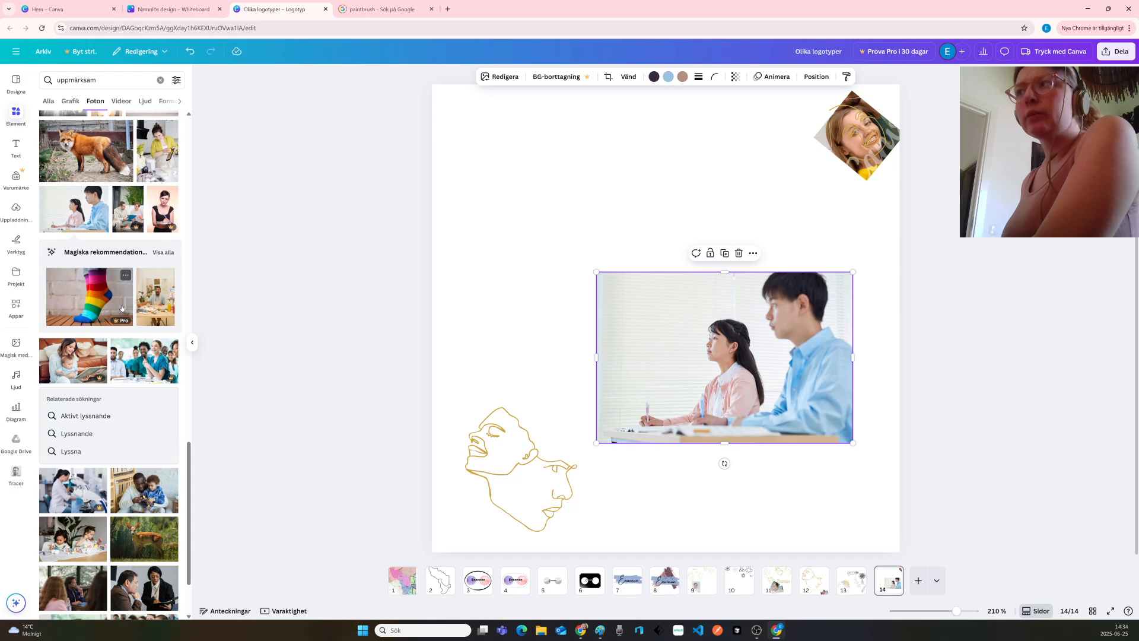
{"action": "scroll", "coordinate": [122, 308], "scroll_direction": "down", "scroll_amount": 2}
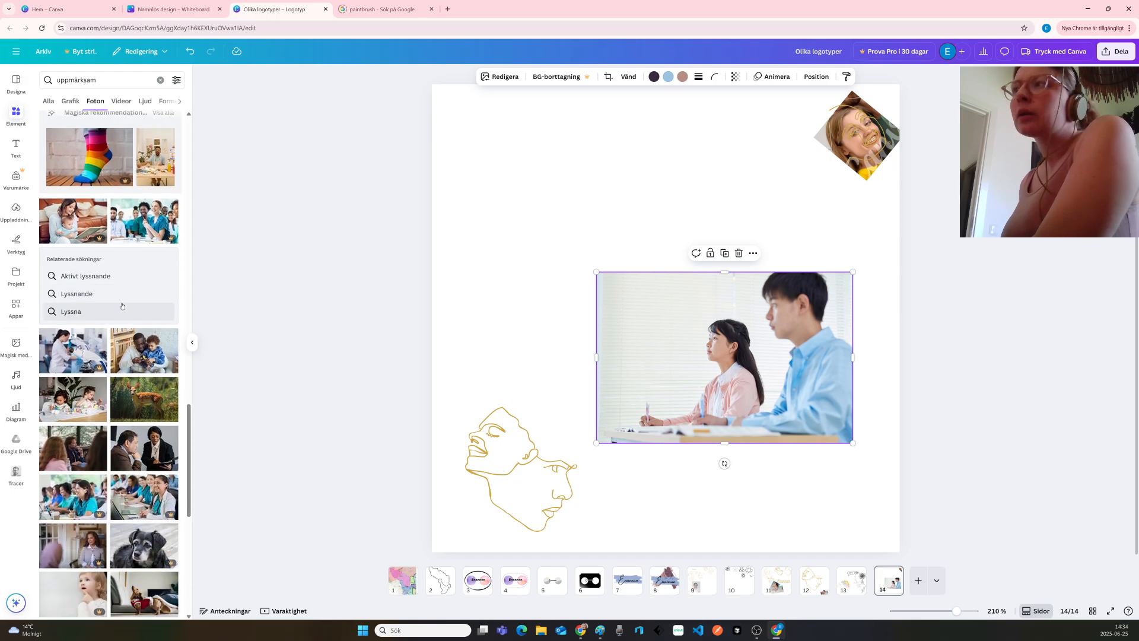
{"action": "scroll", "coordinate": [122, 306], "scroll_direction": "down", "scroll_amount": 2}
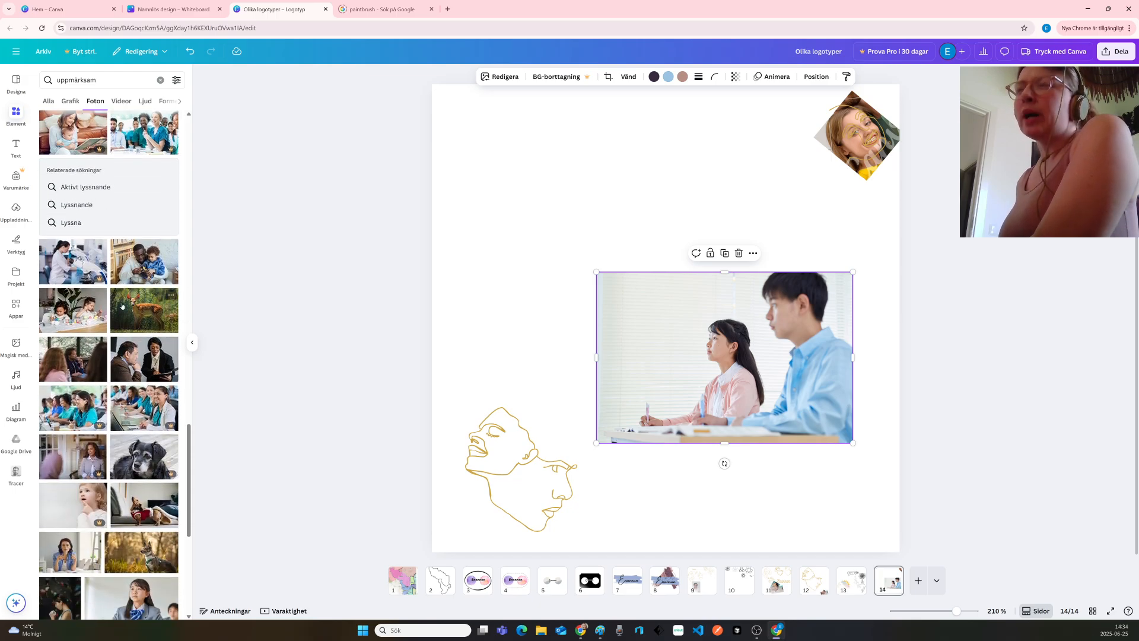
{"action": "scroll", "coordinate": [122, 307], "scroll_direction": "down", "scroll_amount": 2}
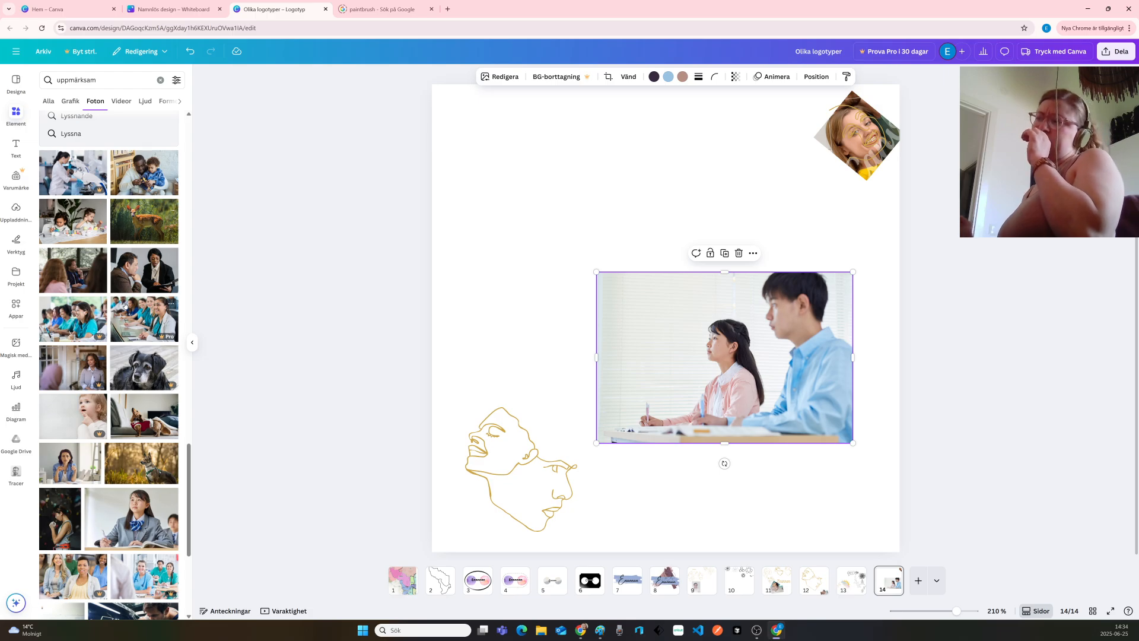
{"action": "scroll", "coordinate": [122, 309], "scroll_direction": "down", "scroll_amount": 4}
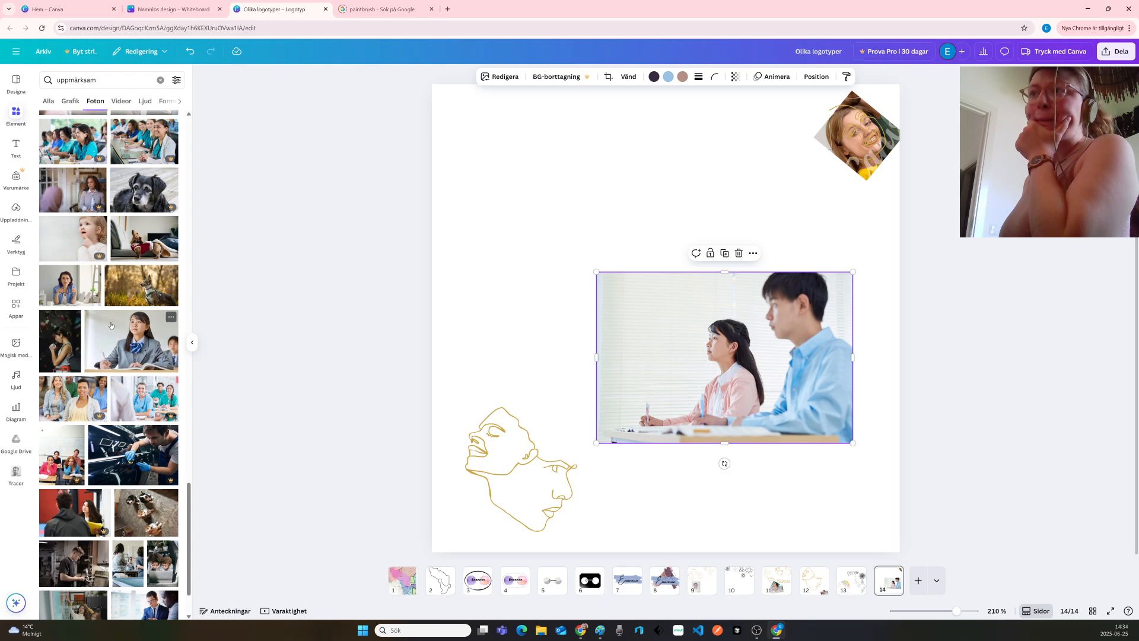
{"action": "scroll", "coordinate": [111, 325], "scroll_direction": "down", "scroll_amount": 10}
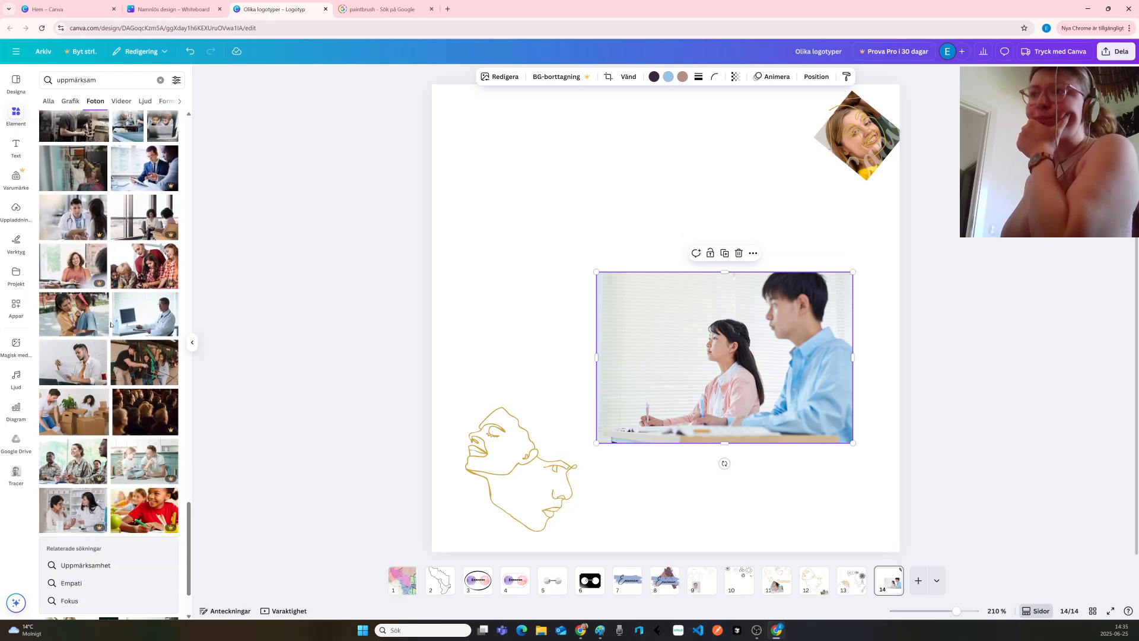
{"action": "scroll", "coordinate": [111, 325], "scroll_direction": "down", "scroll_amount": 1}
{"action": "scroll", "coordinate": [110, 325], "scroll_direction": "down", "scroll_amount": 5}
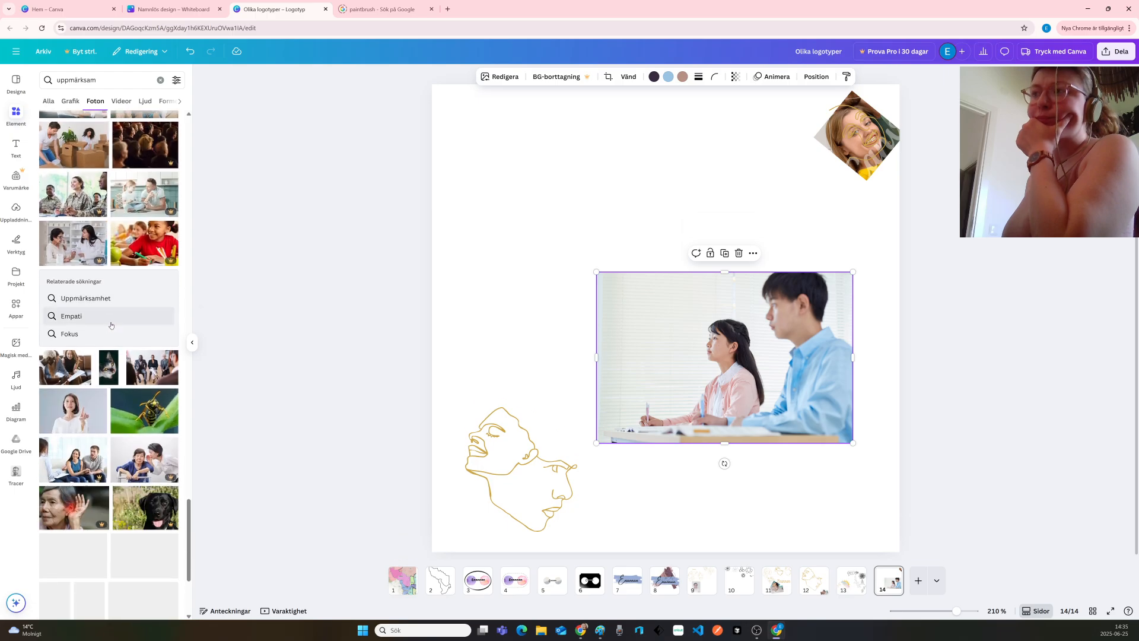
{"action": "scroll", "coordinate": [111, 325], "scroll_direction": "down", "scroll_amount": 9}
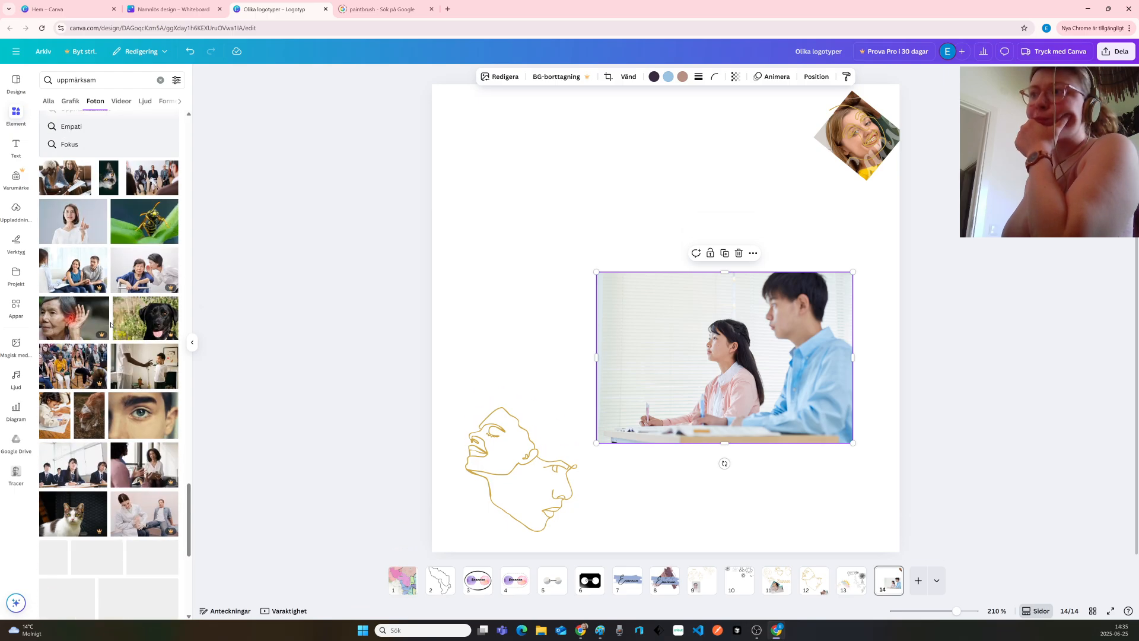
{"action": "scroll", "coordinate": [111, 325], "scroll_direction": "down", "scroll_amount": 9}
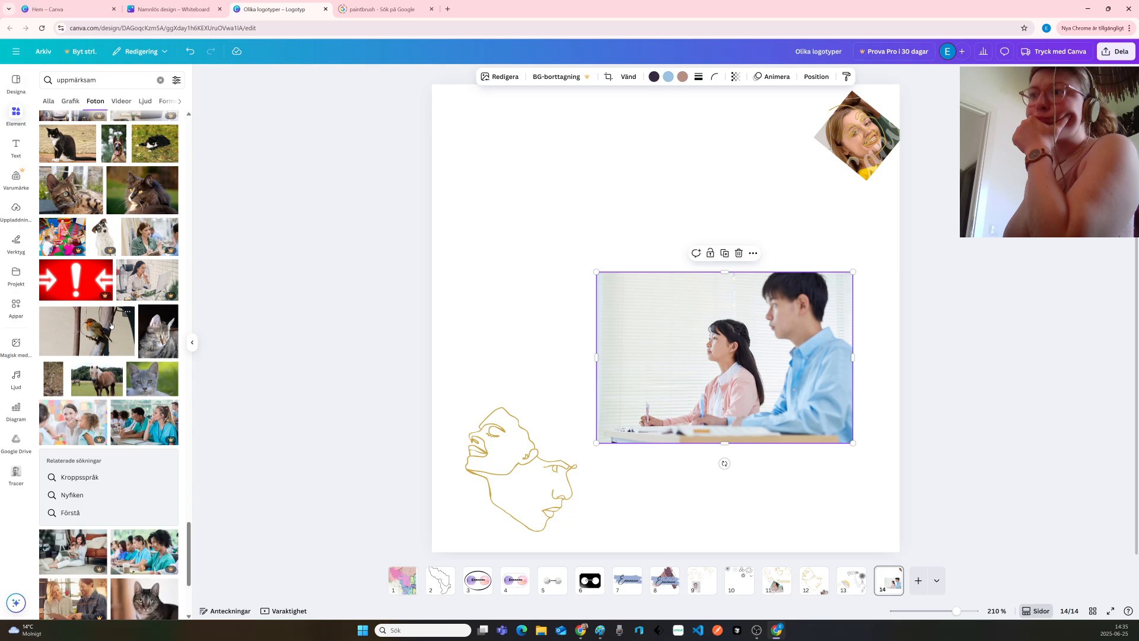
{"action": "scroll", "coordinate": [110, 325], "scroll_direction": "down", "scroll_amount": 5}
{"action": "scroll", "coordinate": [110, 325], "scroll_direction": "down", "scroll_amount": 15}
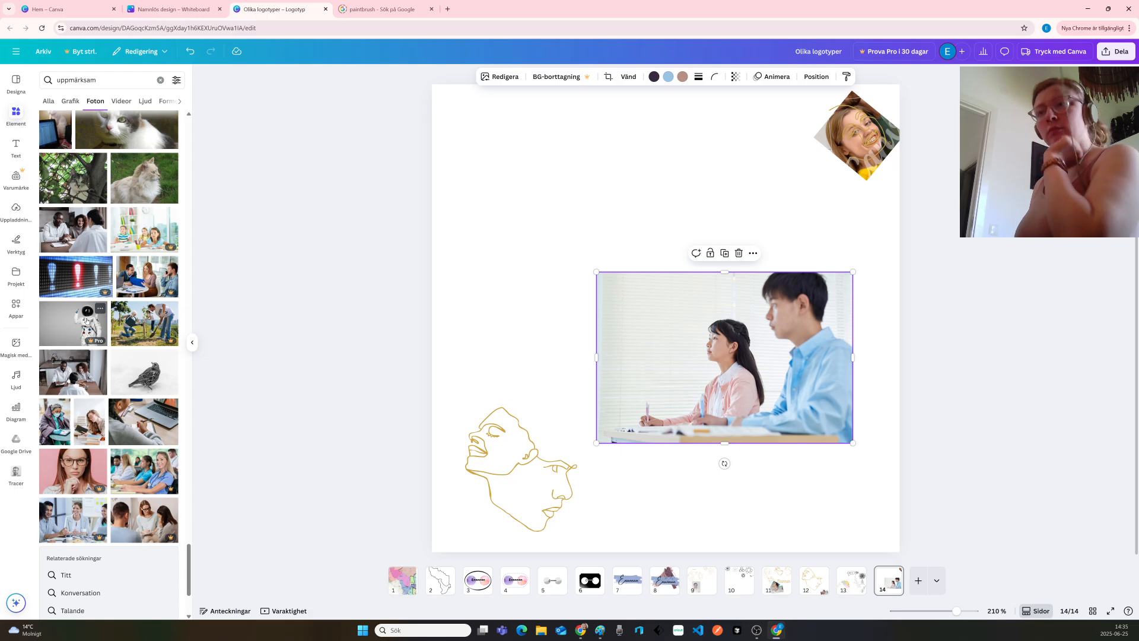
{"action": "scroll", "coordinate": [89, 323], "scroll_direction": "down", "scroll_amount": 3}
{"action": "scroll", "coordinate": [92, 325], "scroll_direction": "down", "scroll_amount": 1}
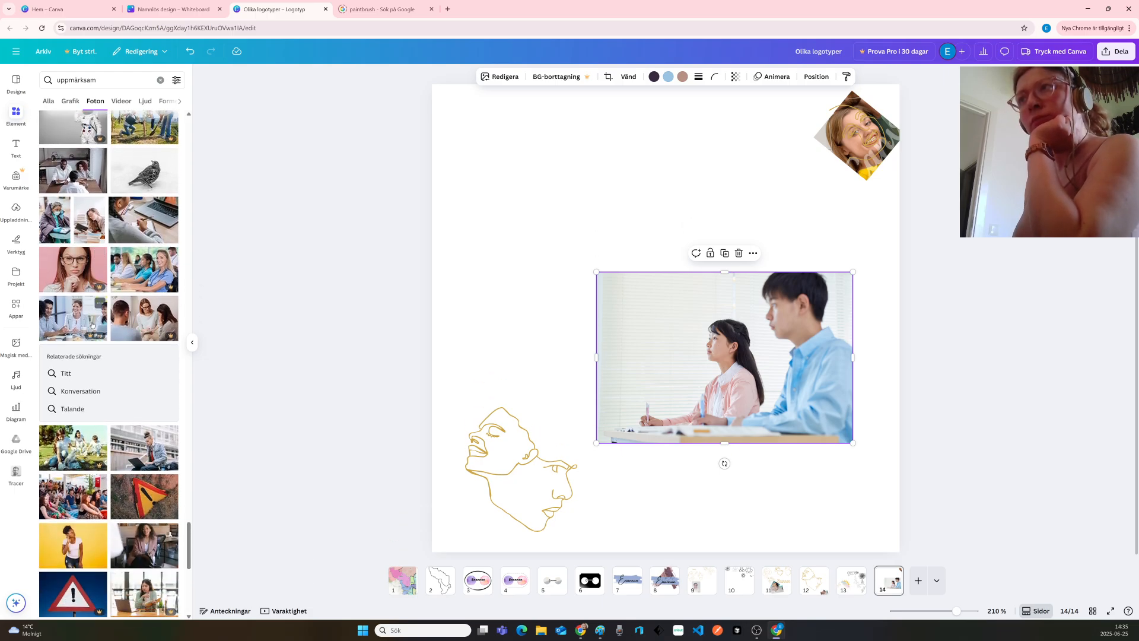
{"action": "scroll", "coordinate": [92, 324], "scroll_direction": "down", "scroll_amount": 3}
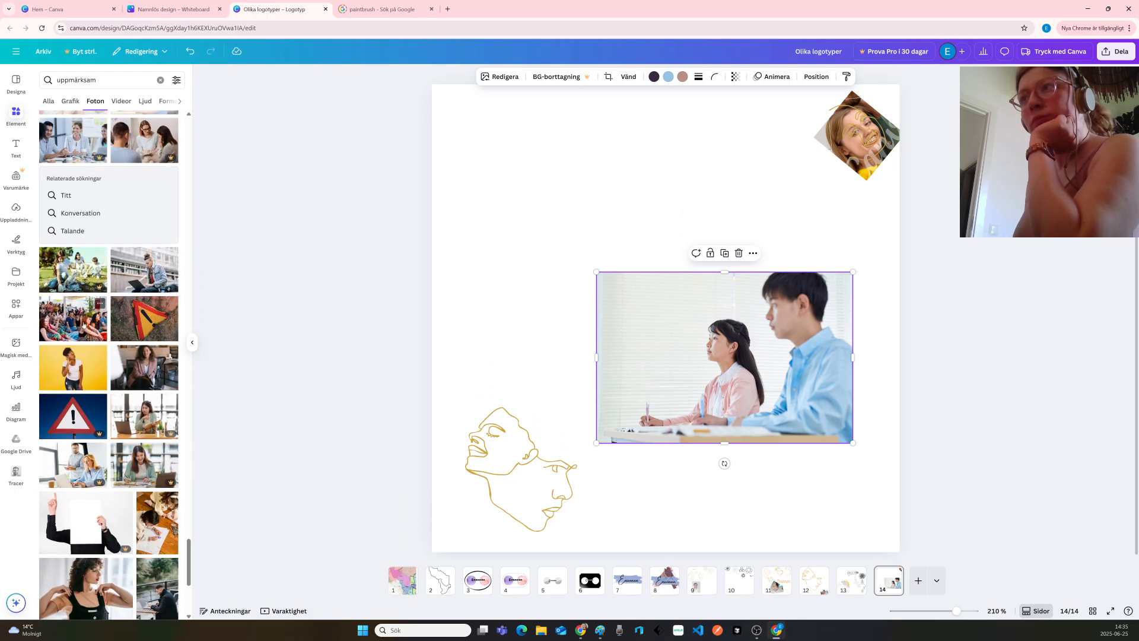
Add the photo of the woman with a hand to her ear, cropped to her head, in the page's upper part
{"action": "left_click", "coordinate": [76, 369]}
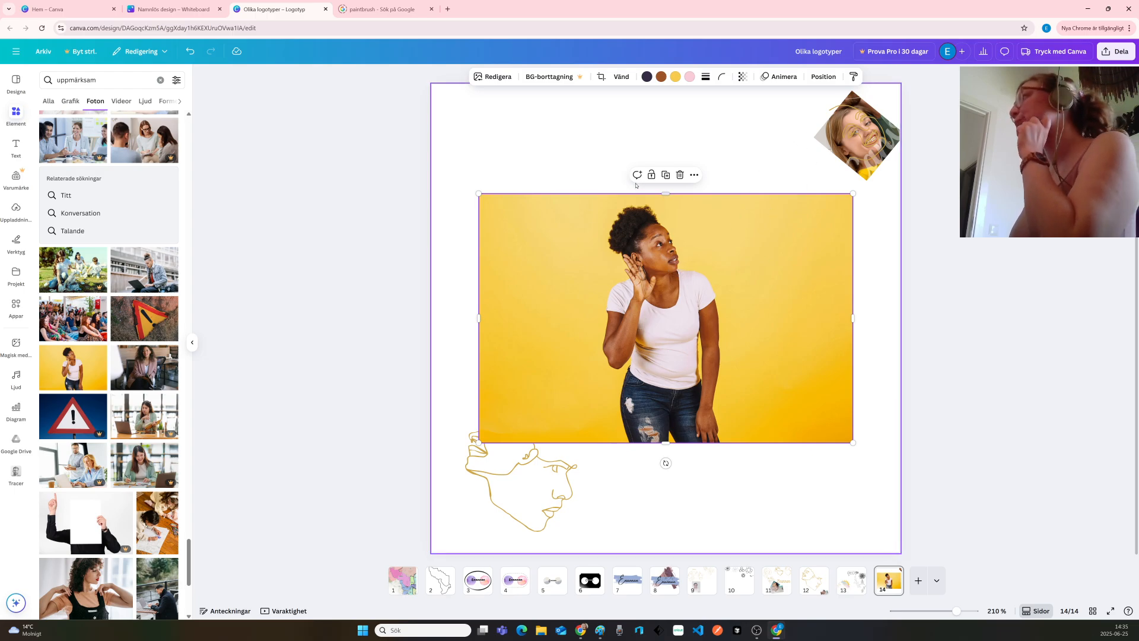
{"action": "left_click", "coordinate": [601, 78]}
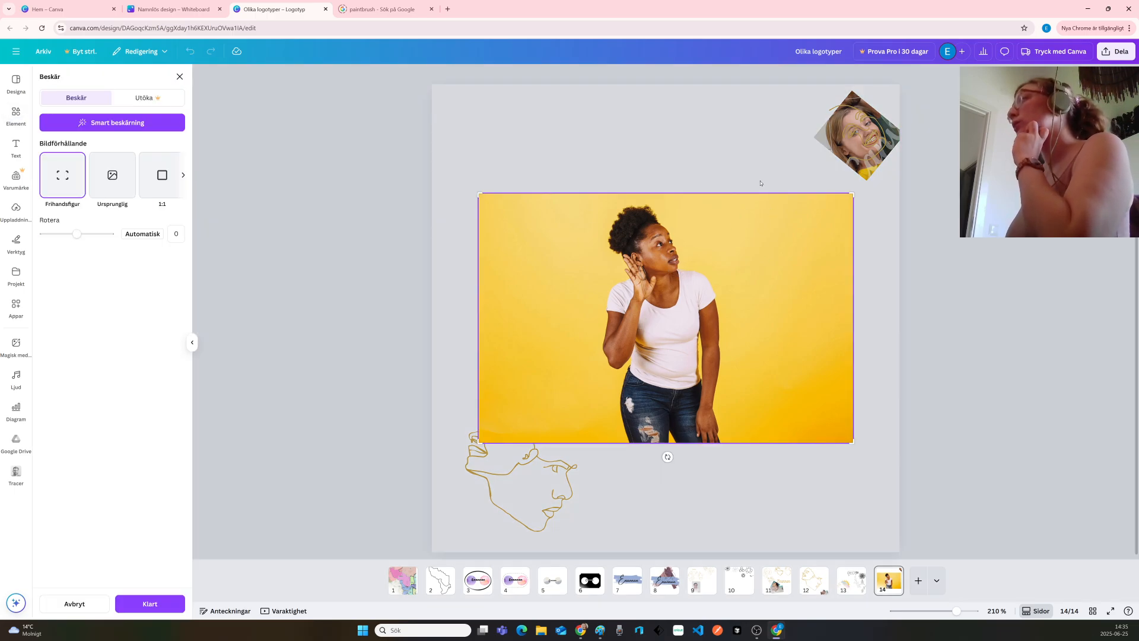
{"action": "left_click_drag", "start_coordinate": [852, 194], "coordinate": [684, 204]}
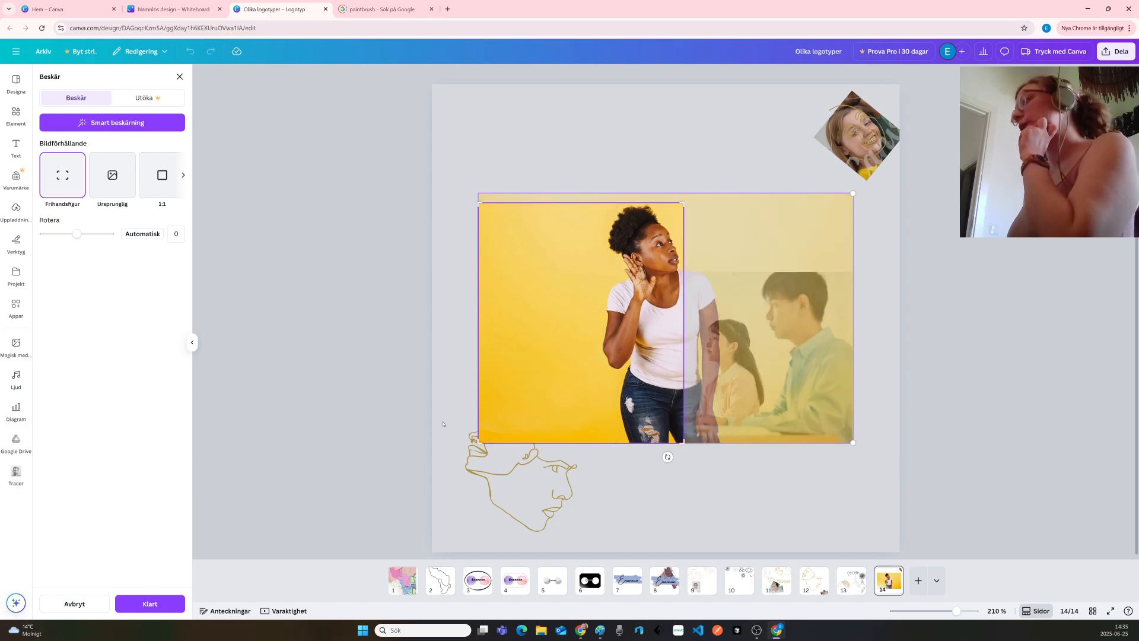
{"action": "left_click_drag", "start_coordinate": [482, 445], "coordinate": [604, 273]}
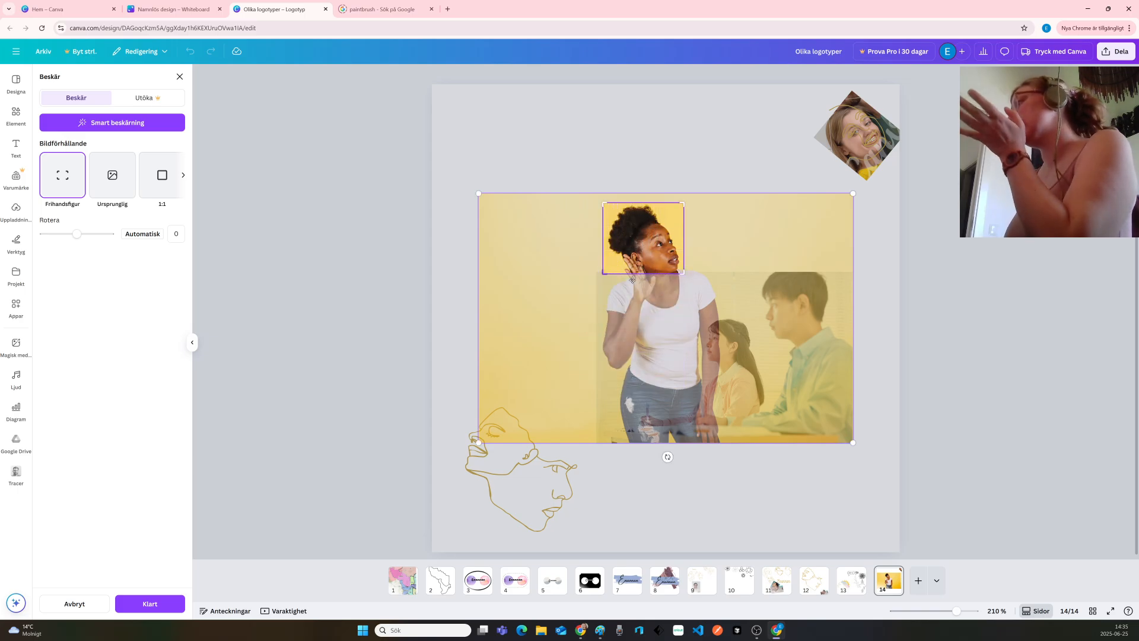
{"action": "left_click", "coordinate": [686, 157]}
{"action": "left_click_drag", "start_coordinate": [655, 253], "coordinate": [568, 196]}
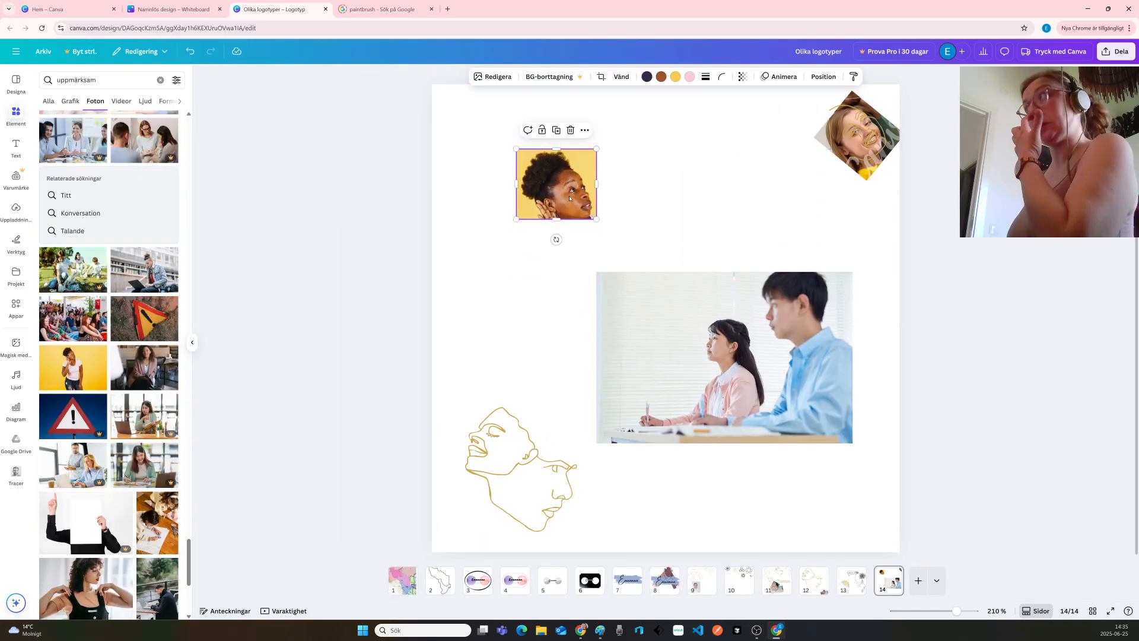
Crop the desk photo to the girl's head and line it up beside the woman's head photo near the page's top
{"action": "left_click", "coordinate": [700, 375]}
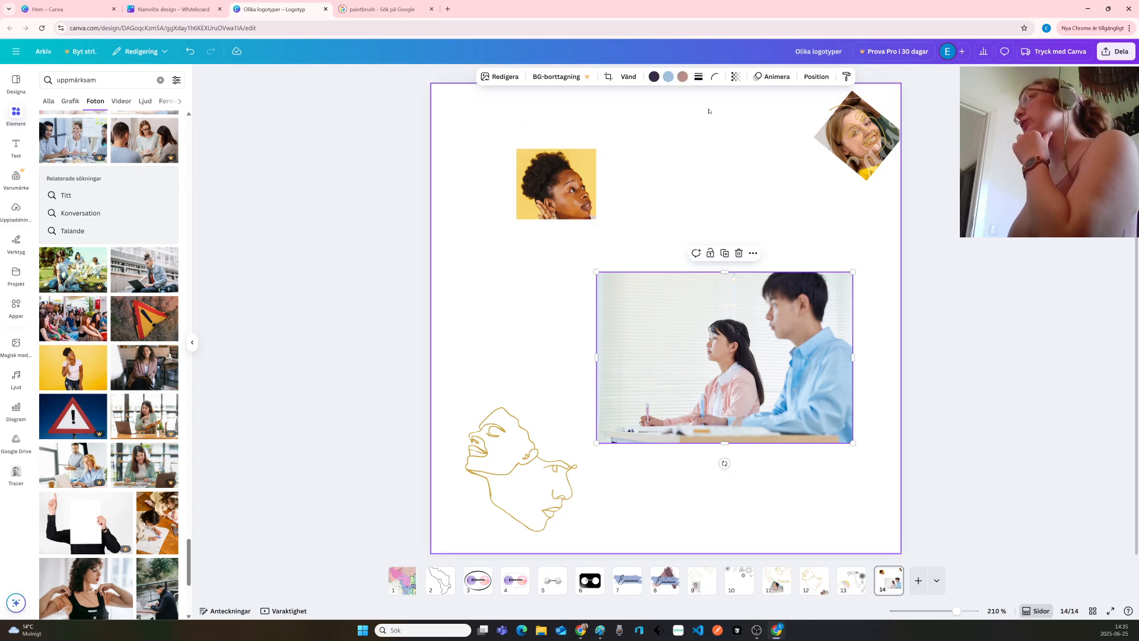
{"action": "left_click", "coordinate": [608, 77]}
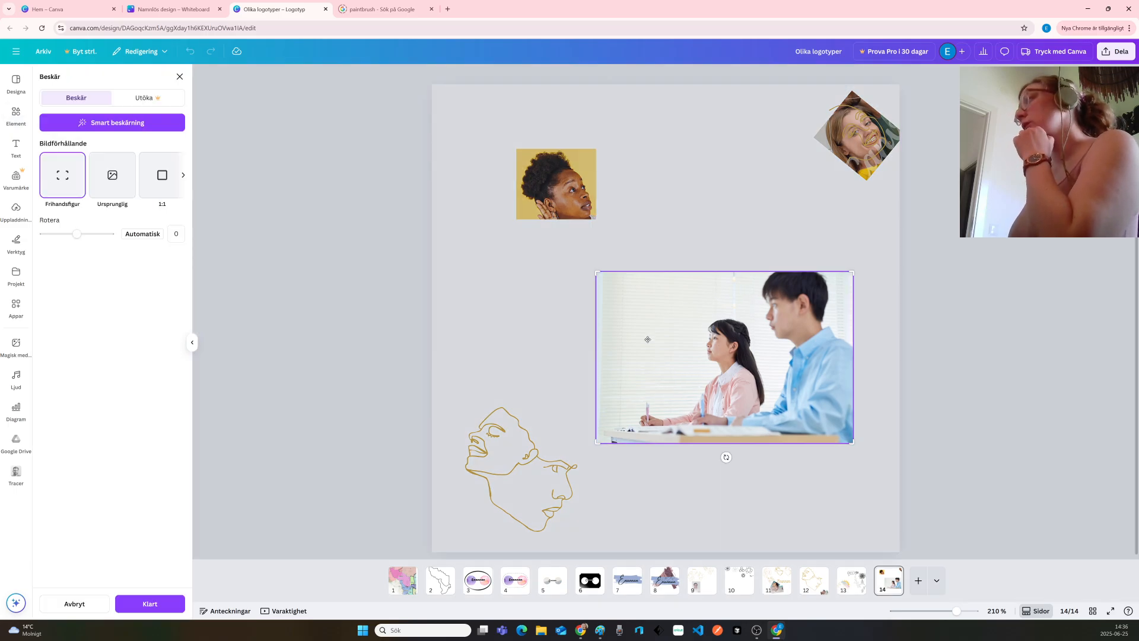
{"action": "left_click_drag", "start_coordinate": [596, 273], "coordinate": [705, 318]}
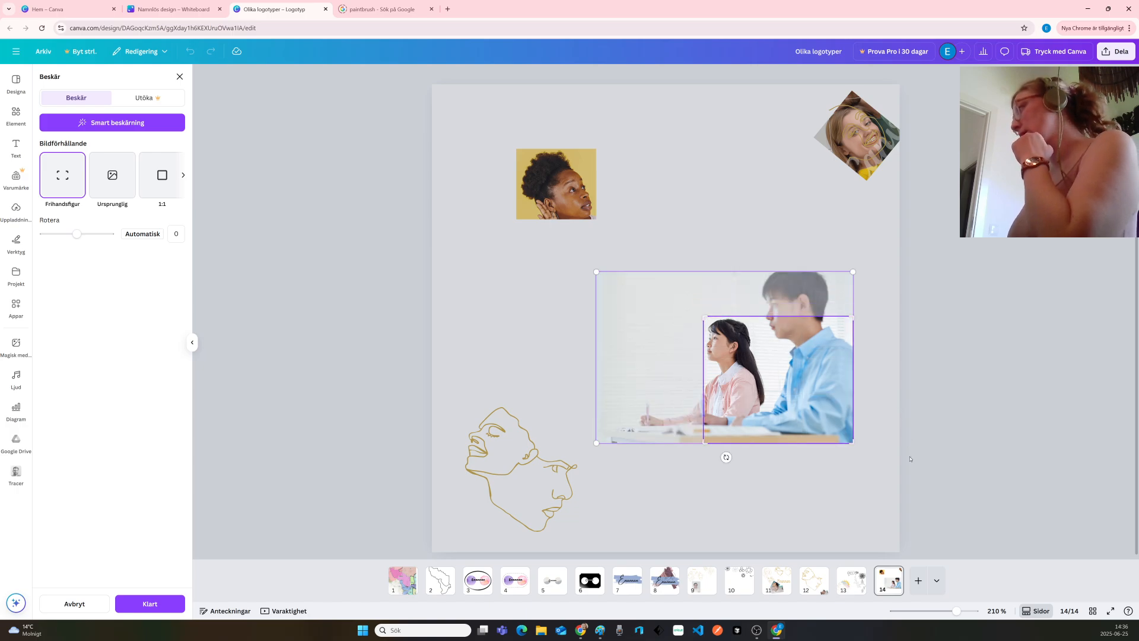
{"action": "left_click_drag", "start_coordinate": [852, 441], "coordinate": [761, 374]}
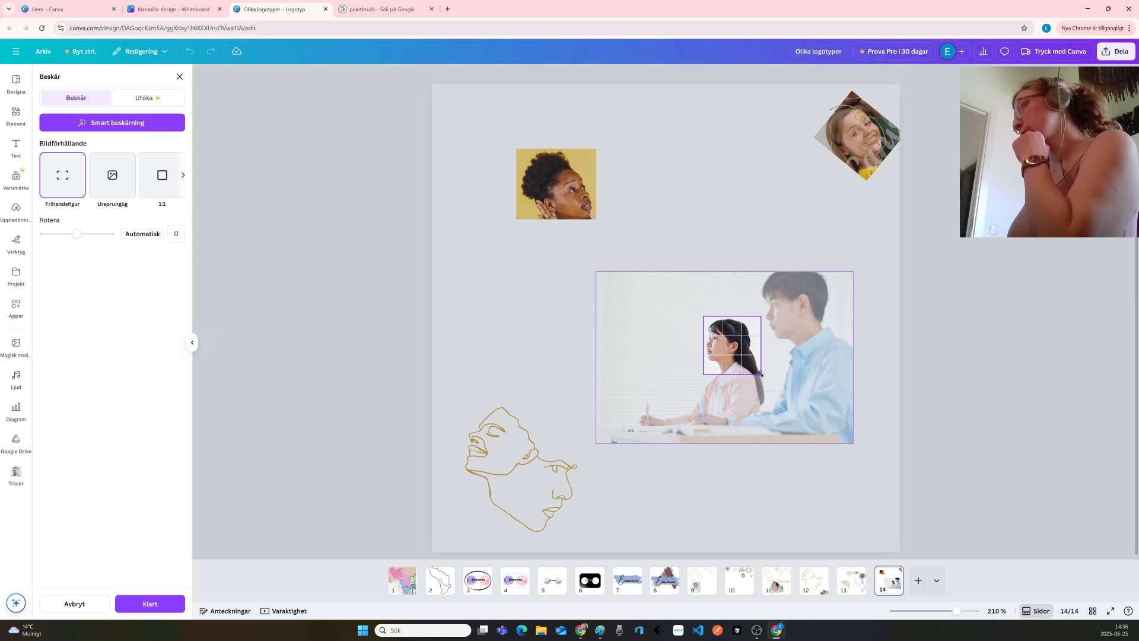
{"action": "left_click", "coordinate": [739, 247]}
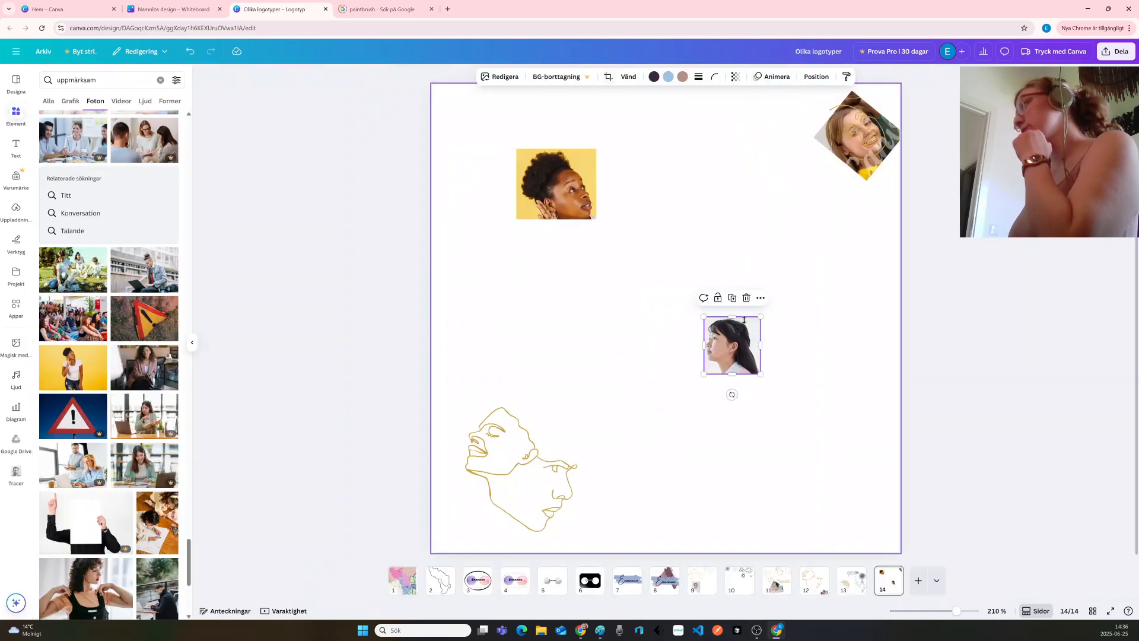
{"action": "left_click_drag", "start_coordinate": [732, 328], "coordinate": [723, 159]}
{"action": "left_click_drag", "start_coordinate": [570, 199], "coordinate": [639, 201]}
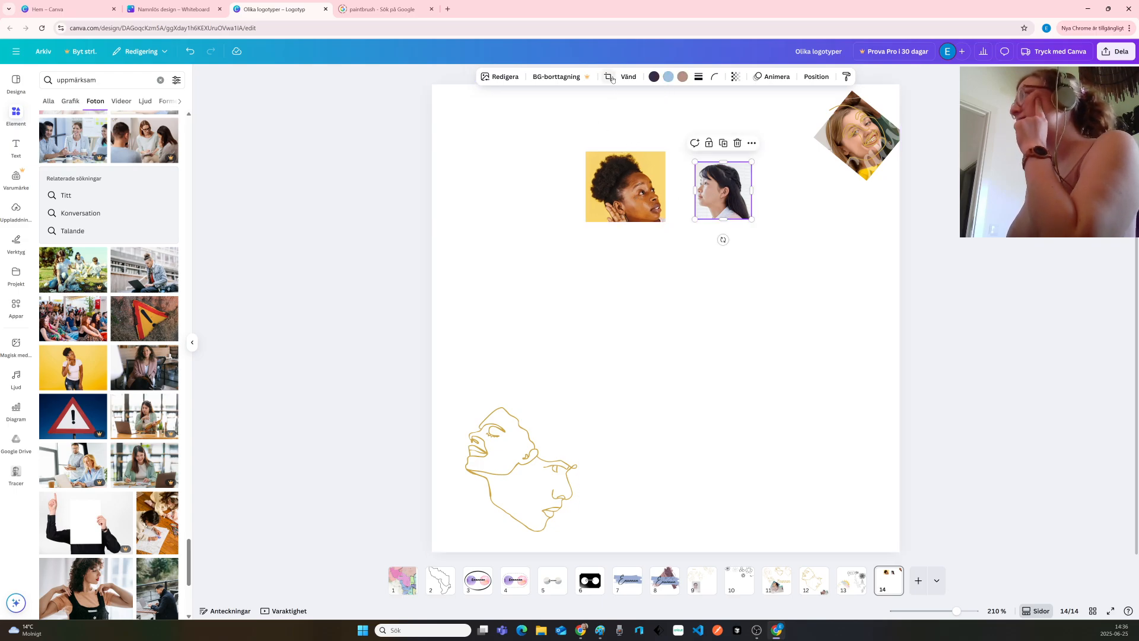
Flip the cropped photo of the girl's head horizontally so she faces the other way
{"action": "left_click", "coordinate": [609, 76]}
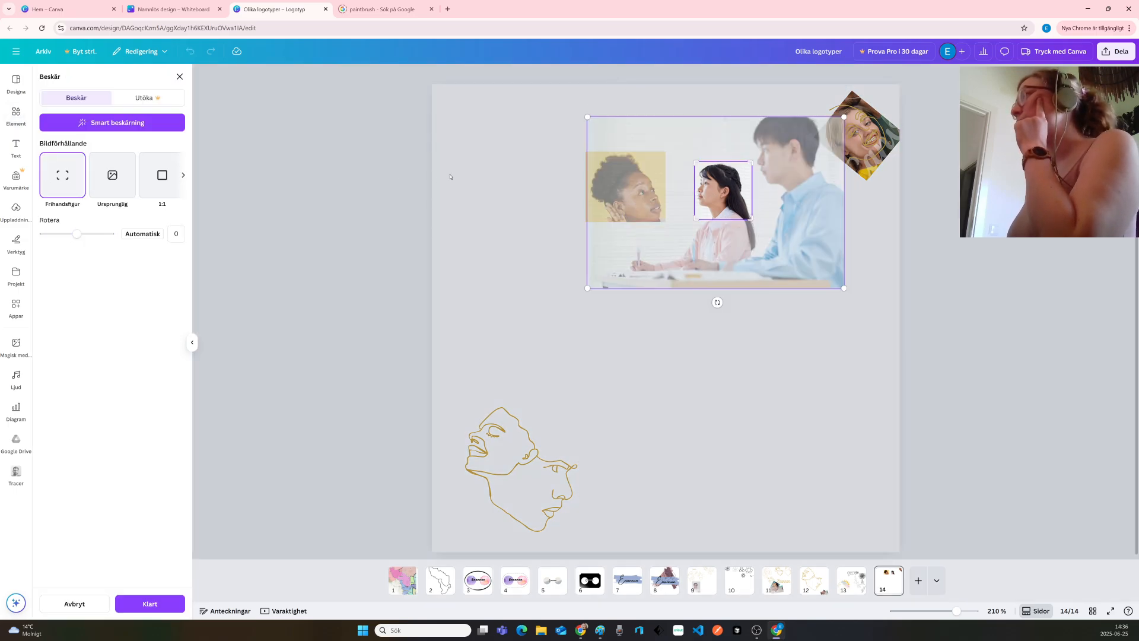
{"action": "left_click", "coordinate": [469, 167]}
{"action": "left_click", "coordinate": [628, 76]}
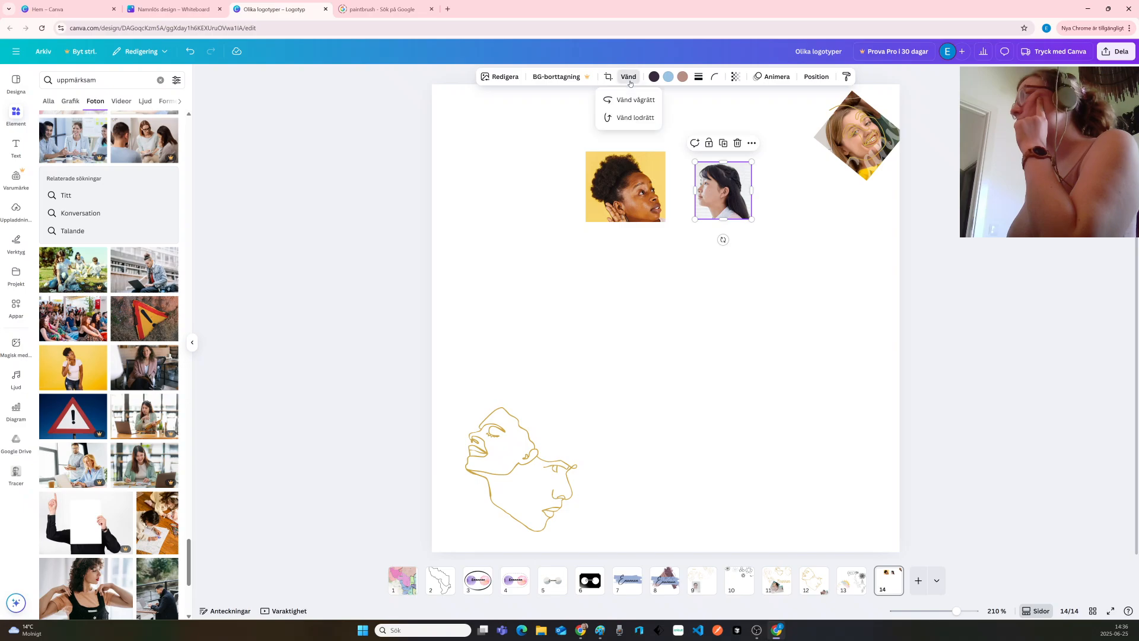
{"action": "left_click", "coordinate": [621, 100]}
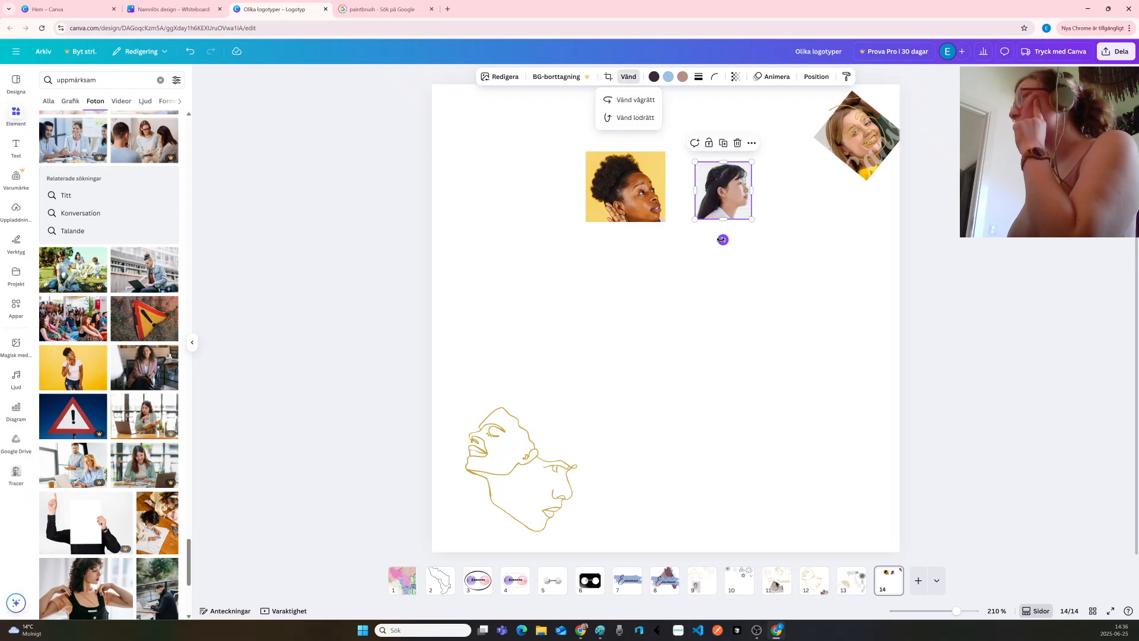
Rotate the girl's head photo to about -33° and tilt the woman's head photo slightly counterclockwise so both faces look upward
{"action": "left_click_drag", "start_coordinate": [723, 239], "coordinate": [749, 234]}
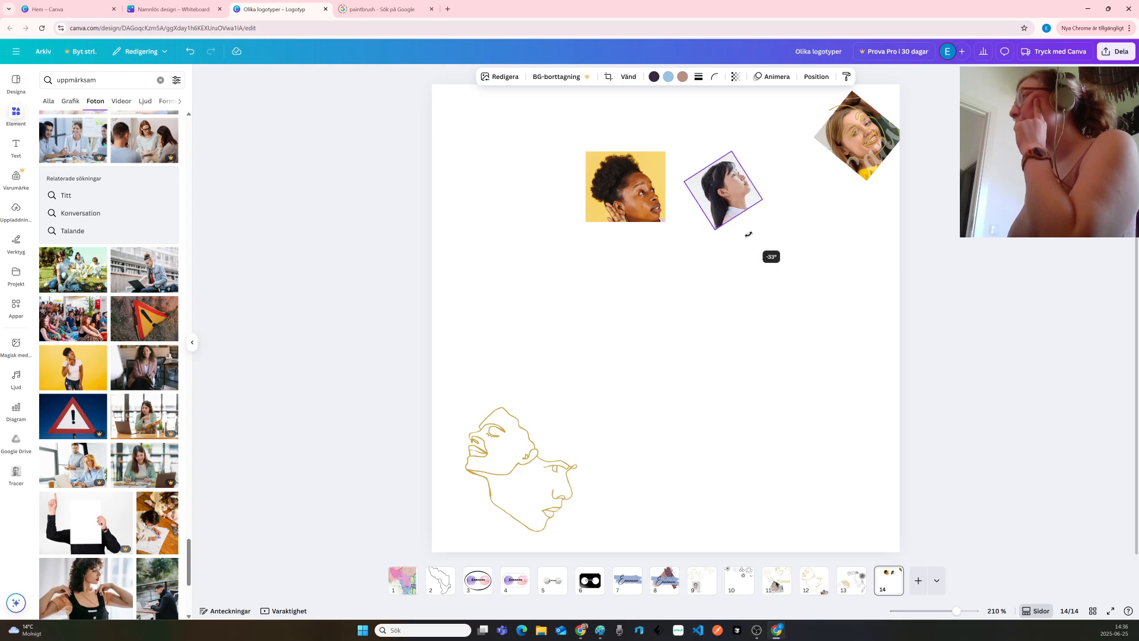
{"action": "left_click_drag", "start_coordinate": [749, 234], "coordinate": [750, 234]}
{"action": "left_click", "coordinate": [624, 214]}
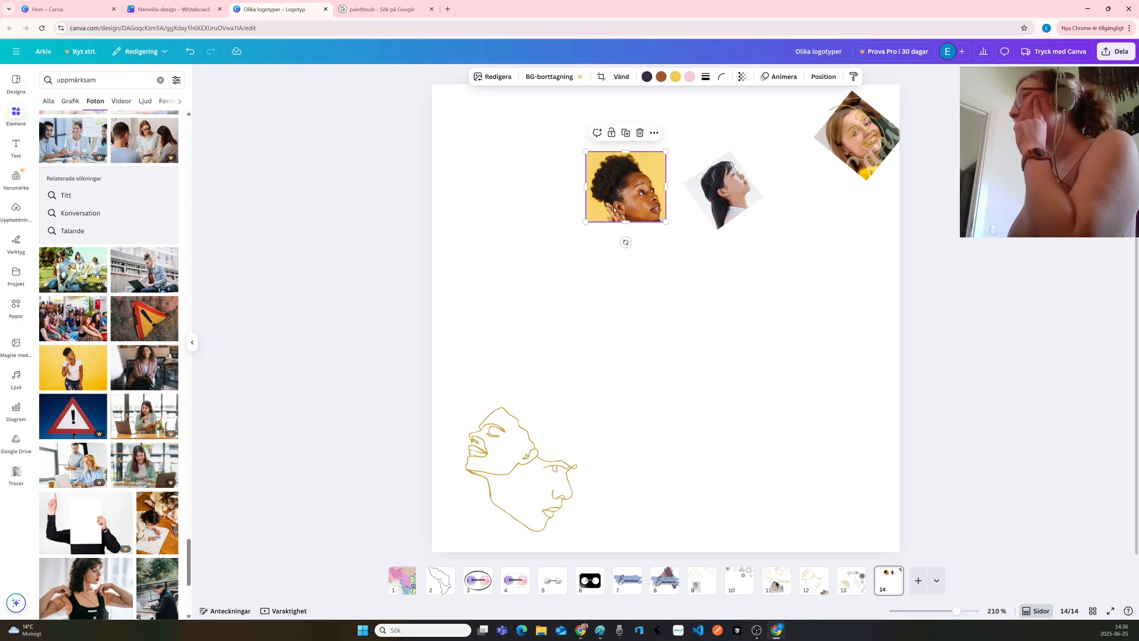
{"action": "left_click_drag", "start_coordinate": [625, 242], "coordinate": [641, 244]}
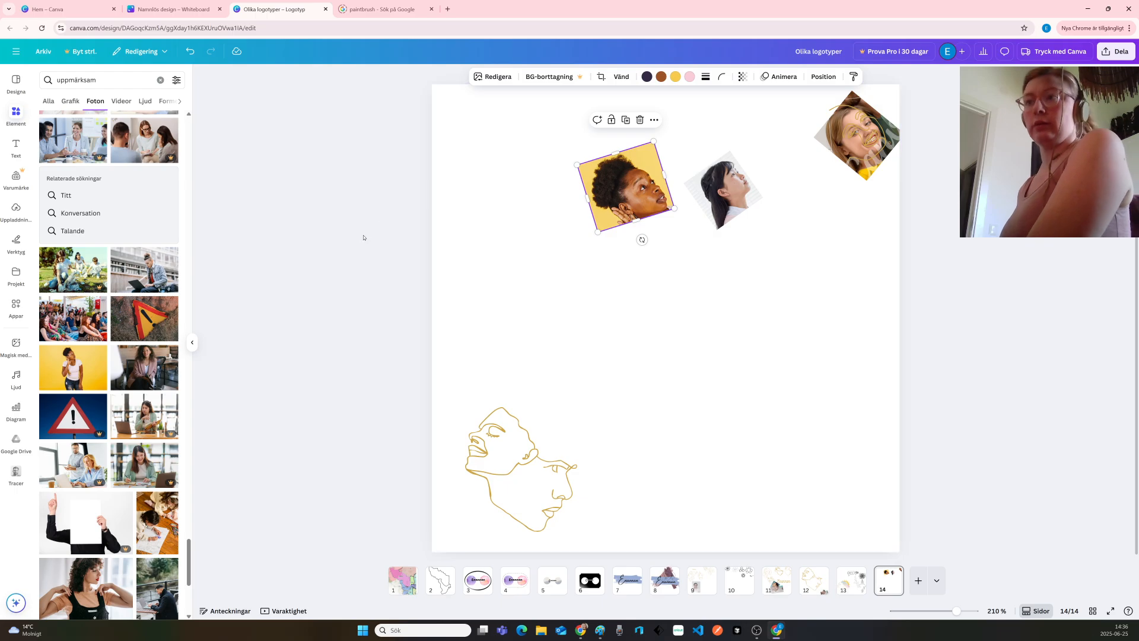
Examine further "uppmärksam" photo results for more faces suitable for tracing
{"action": "scroll", "coordinate": [125, 387], "scroll_direction": "down", "scroll_amount": 3}
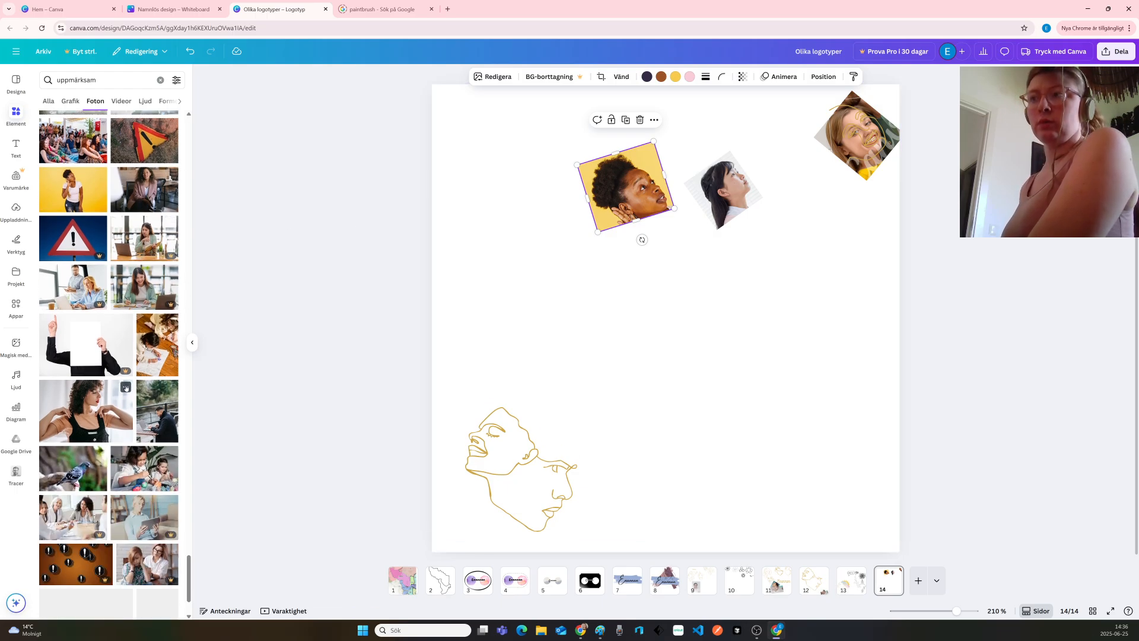
{"action": "scroll", "coordinate": [126, 387], "scroll_direction": "down", "scroll_amount": 2}
{"action": "scroll", "coordinate": [126, 388], "scroll_direction": "down", "scroll_amount": 2}
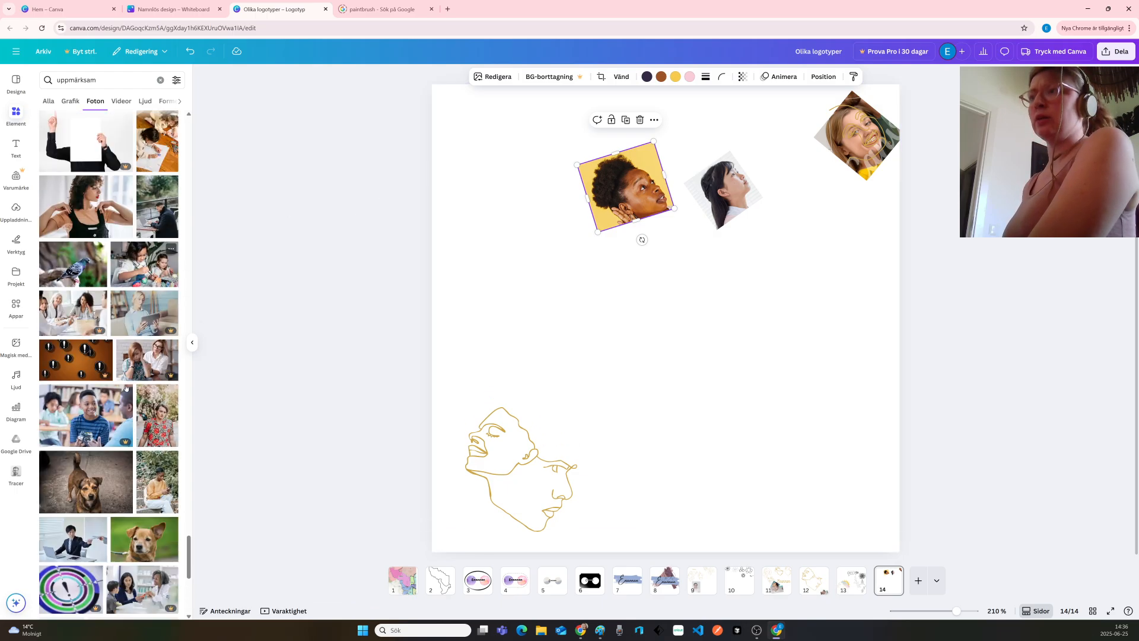
{"action": "scroll", "coordinate": [126, 388], "scroll_direction": "down", "scroll_amount": 6}
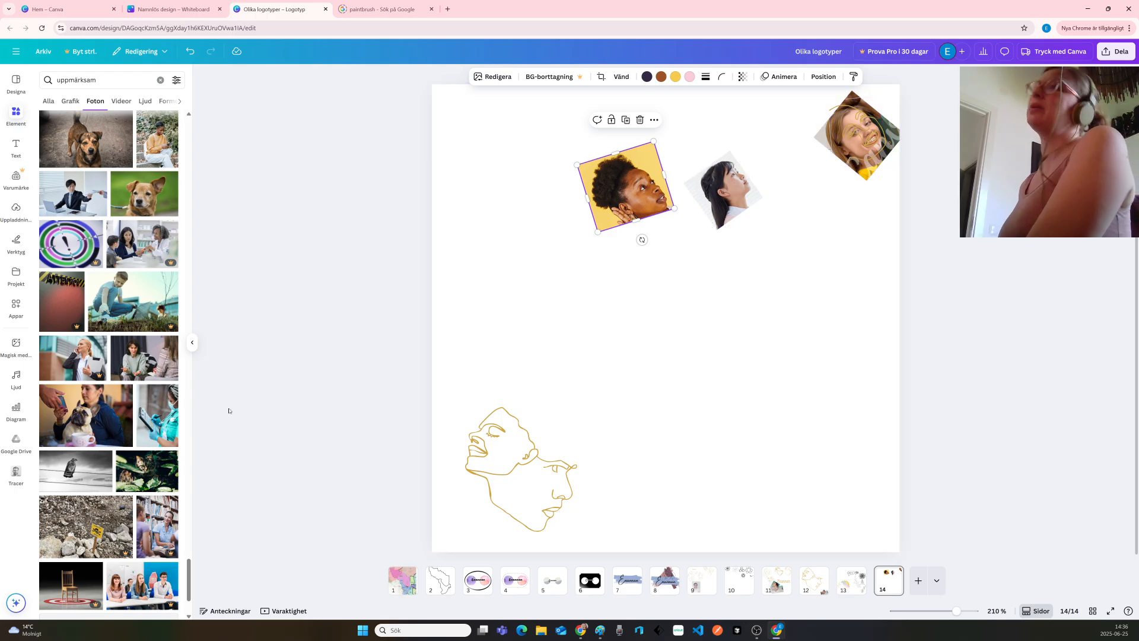
{"action": "scroll", "coordinate": [127, 344], "scroll_direction": "down", "scroll_amount": 6}
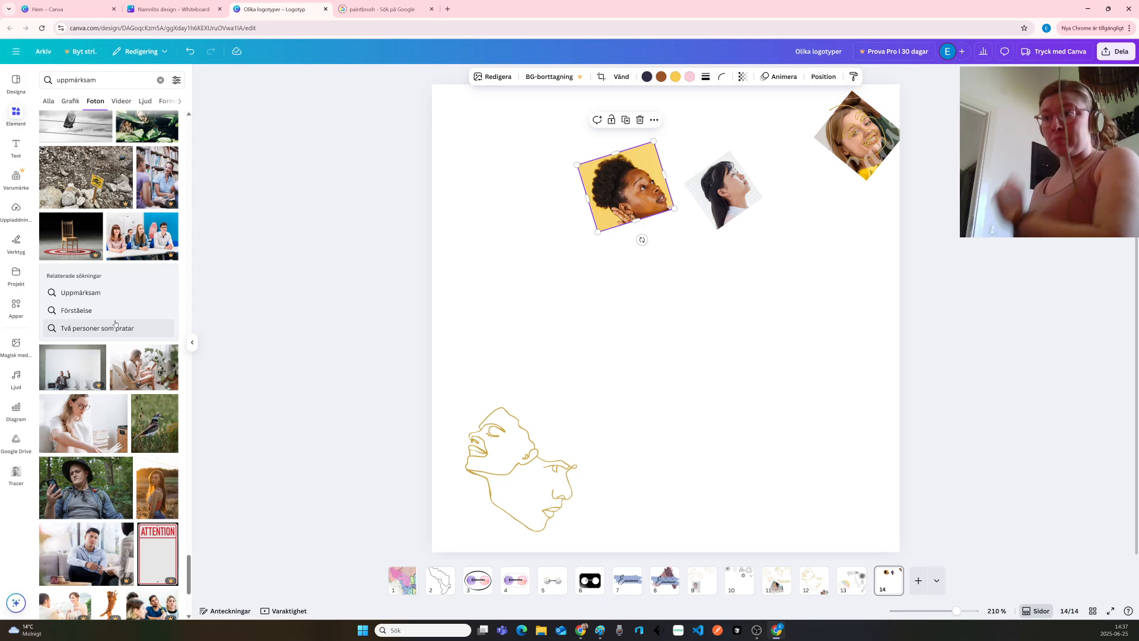
{"action": "scroll", "coordinate": [115, 323], "scroll_direction": "up", "scroll_amount": 4}
Search the photos for "titta upp" and add the photo of the curly-haired boy looking up to the page
{"action": "left_click", "coordinate": [118, 78]}
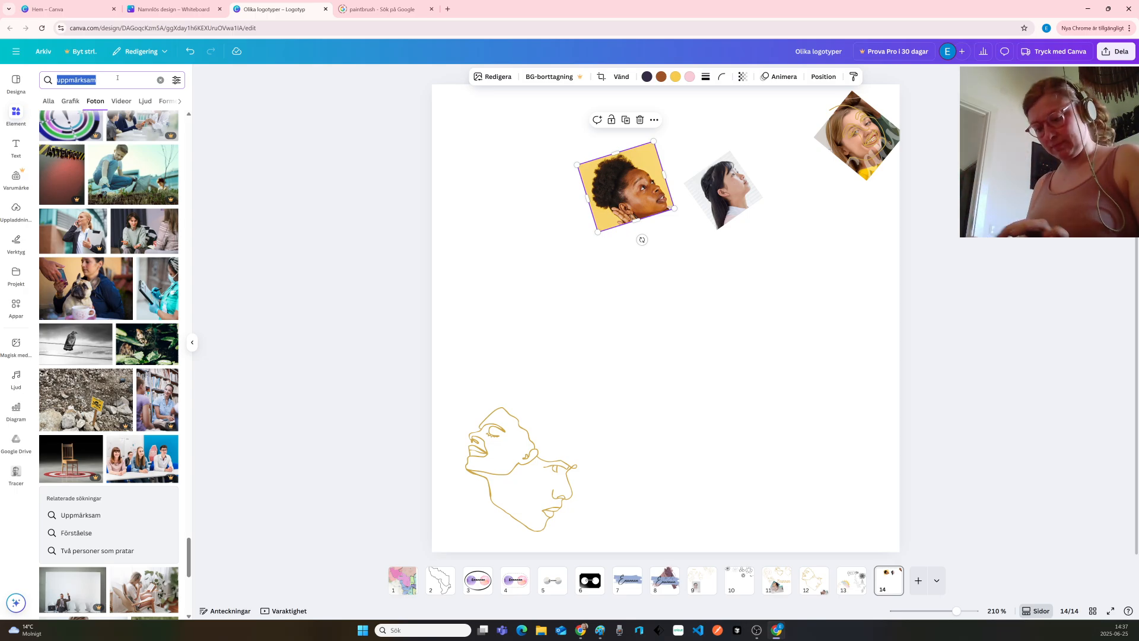
{"action": "type", "text": "titta "}
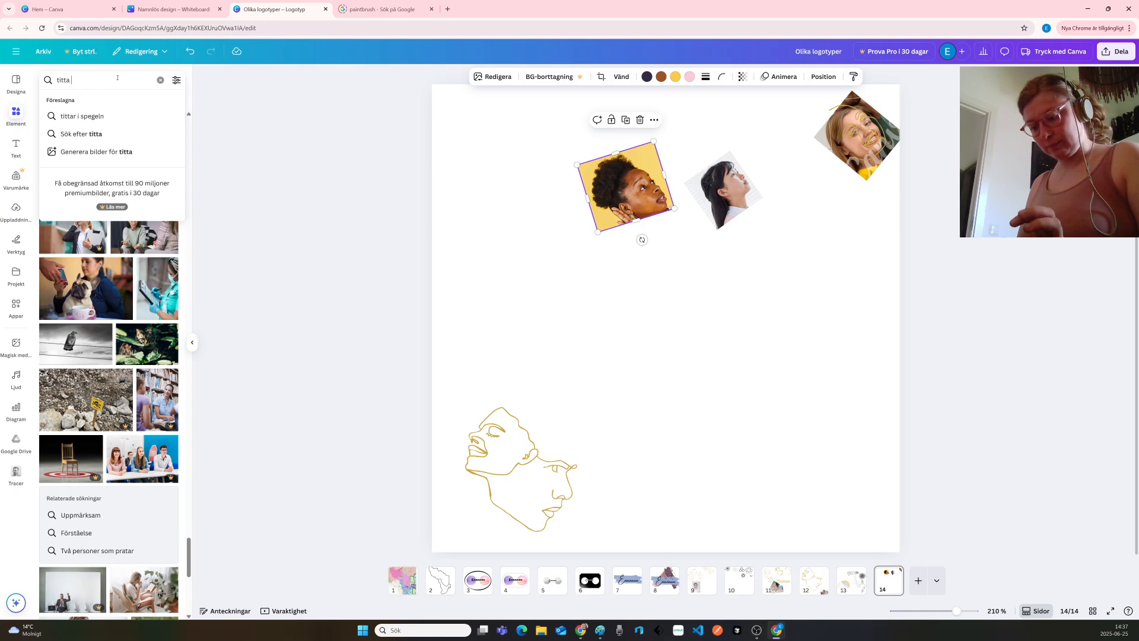
{"action": "type", "text": "upp"}
{"action": "key", "text": "Return"}
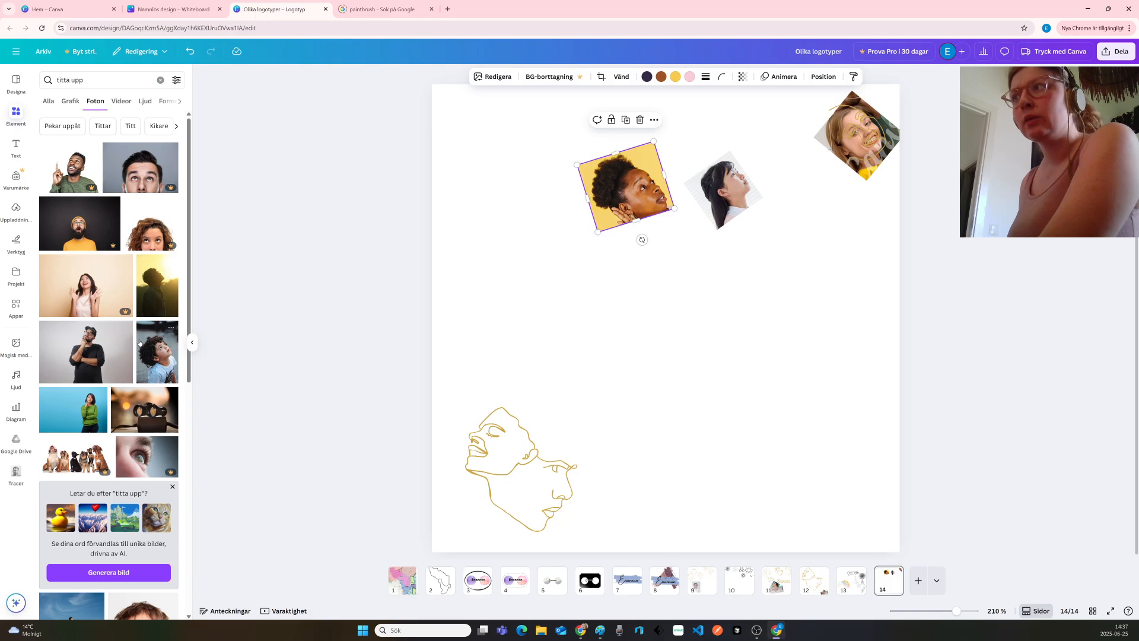
{"action": "left_click", "coordinate": [150, 355]}
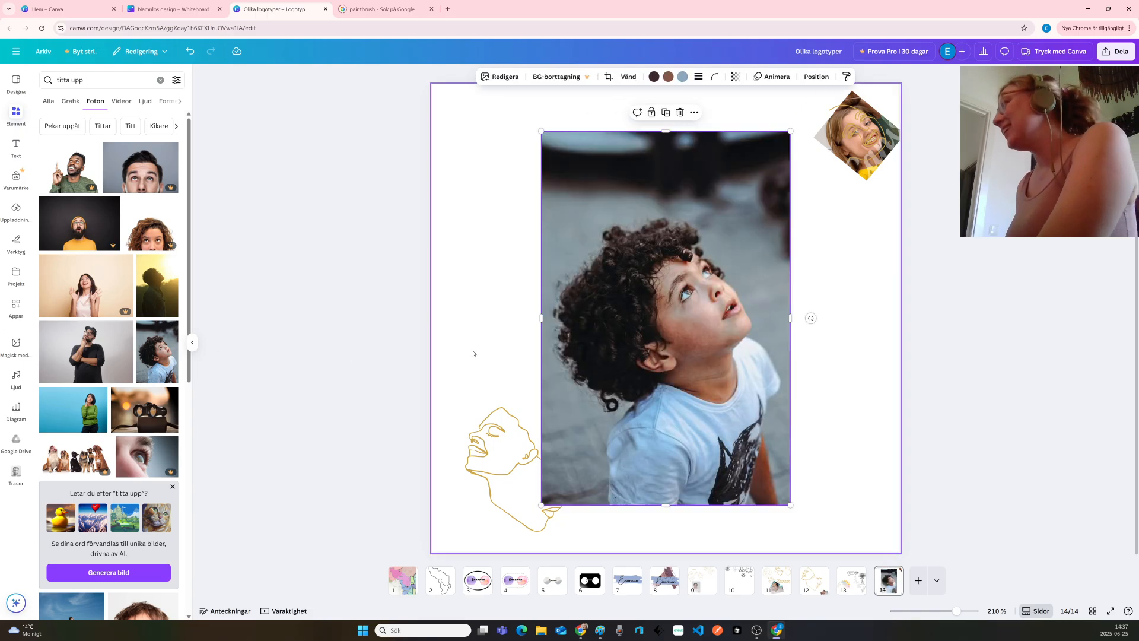
Crop the boy's photo to his head and place it below the dark-haired girl's photo, clear of the other images
{"action": "left_click", "coordinate": [608, 76]}
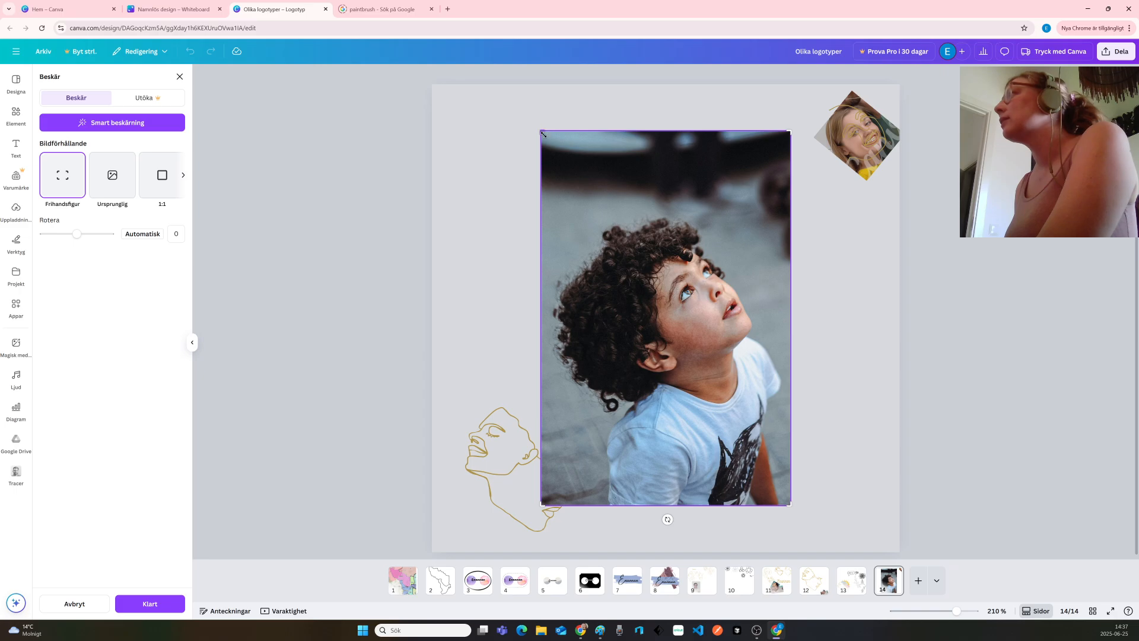
{"action": "left_click_drag", "start_coordinate": [542, 134], "coordinate": [587, 216]}
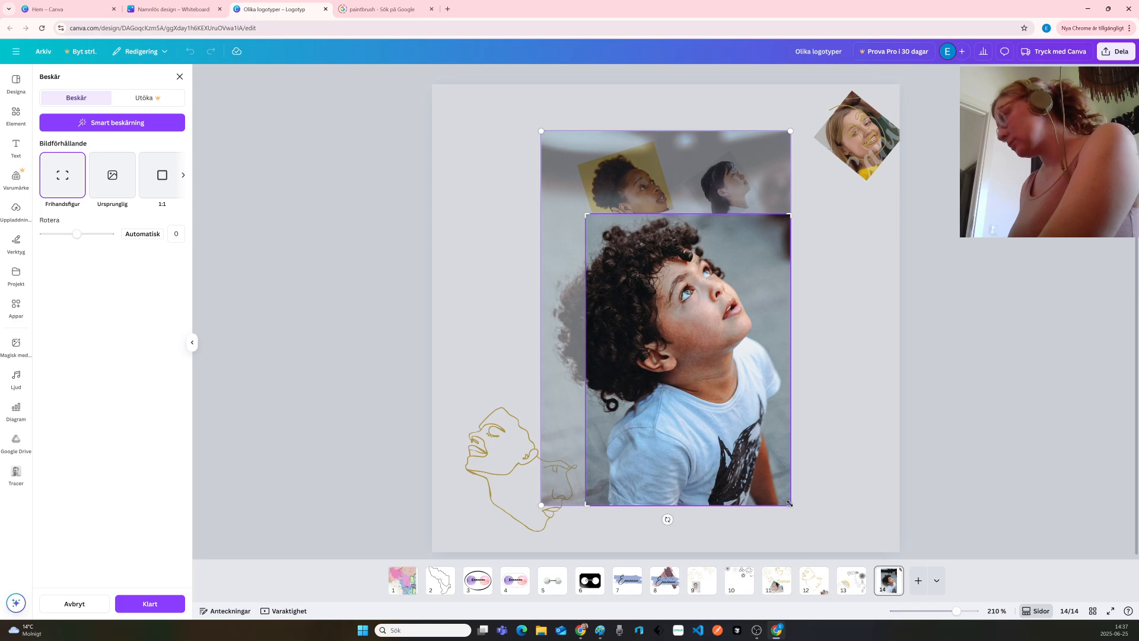
{"action": "left_click_drag", "start_coordinate": [790, 503], "coordinate": [768, 399]}
{"action": "left_click", "coordinate": [846, 309]}
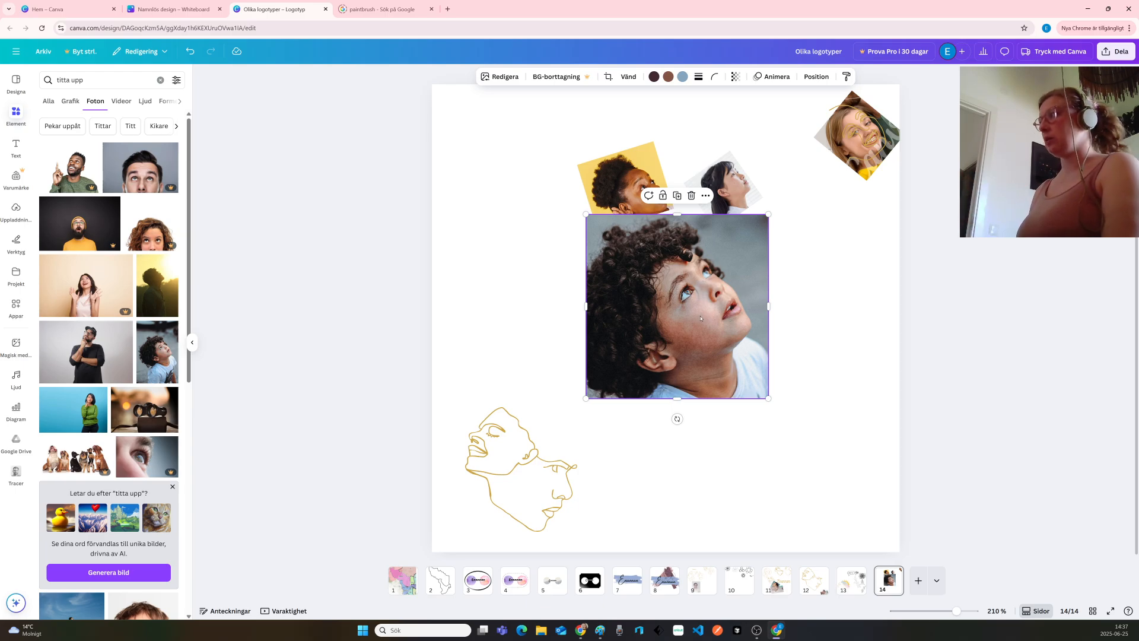
{"action": "left_click_drag", "start_coordinate": [696, 315], "coordinate": [796, 331]}
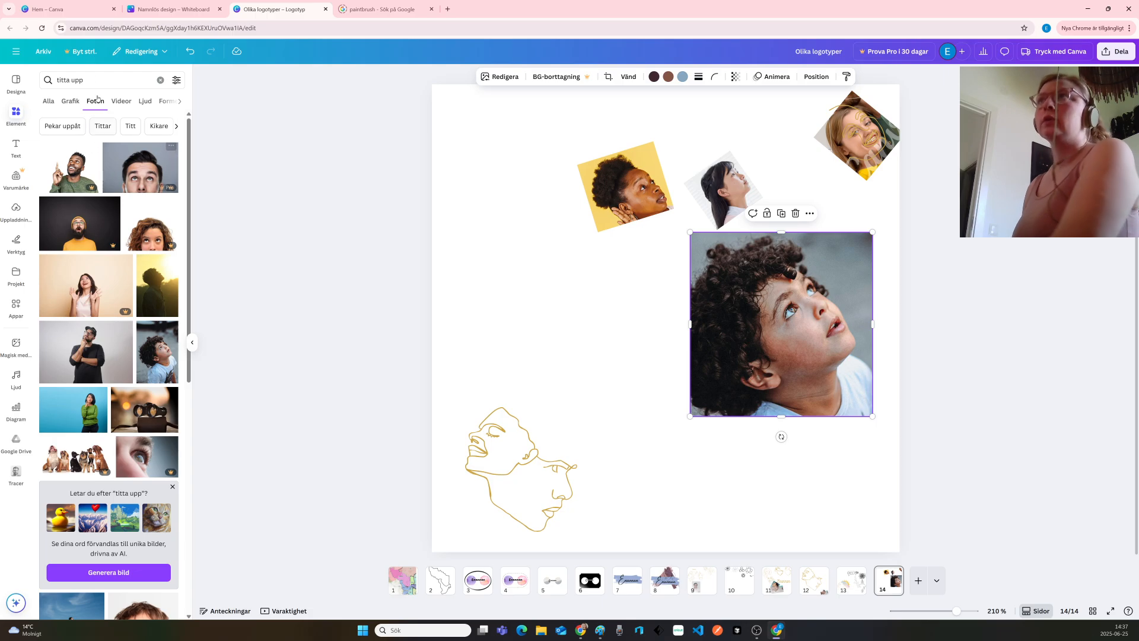
Examine further "titta upp" photo results for more upward-looking faces suitable for tracing
{"action": "scroll", "coordinate": [108, 202], "scroll_direction": "down", "scroll_amount": 8}
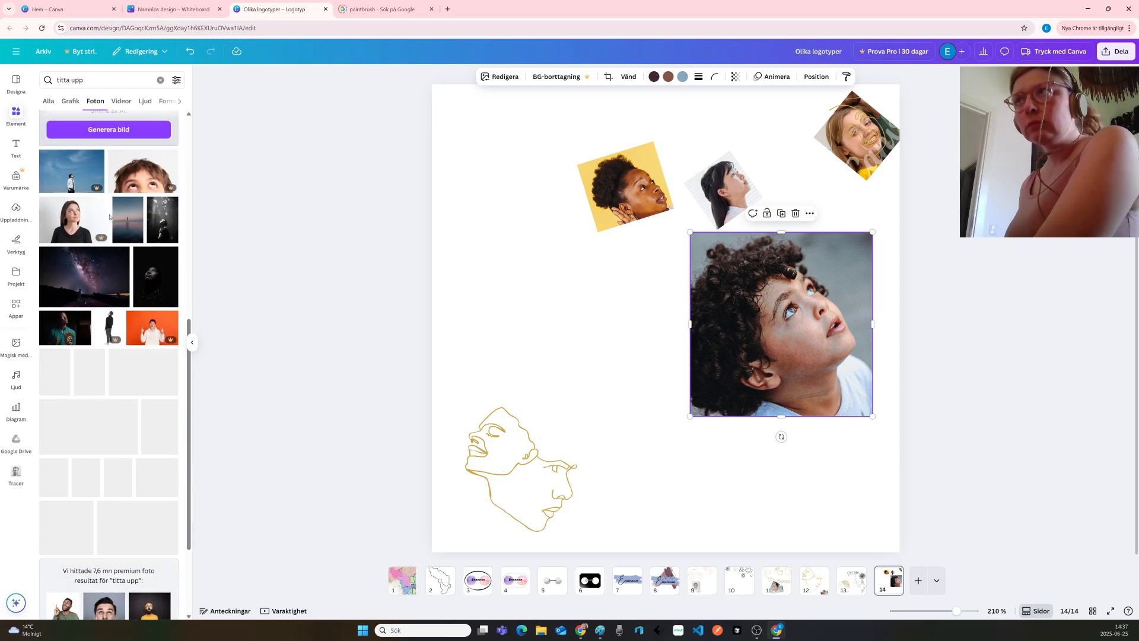
{"action": "scroll", "coordinate": [109, 217], "scroll_direction": "down", "scroll_amount": 8}
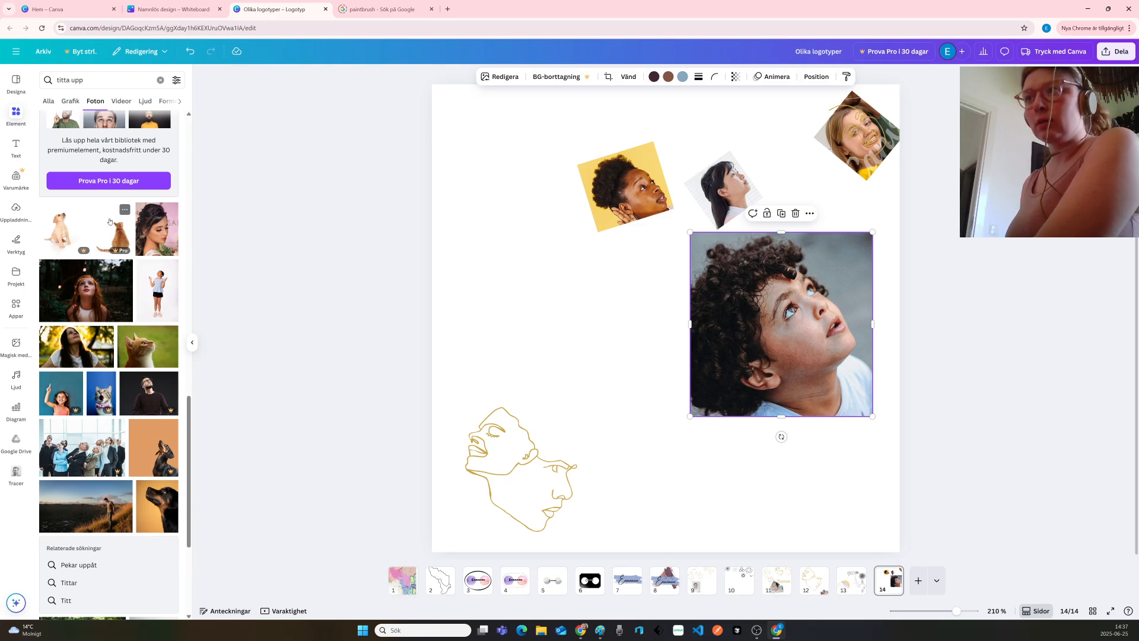
{"action": "scroll", "coordinate": [109, 222], "scroll_direction": "down", "scroll_amount": 4}
{"action": "scroll", "coordinate": [109, 221], "scroll_direction": "down", "scroll_amount": 5}
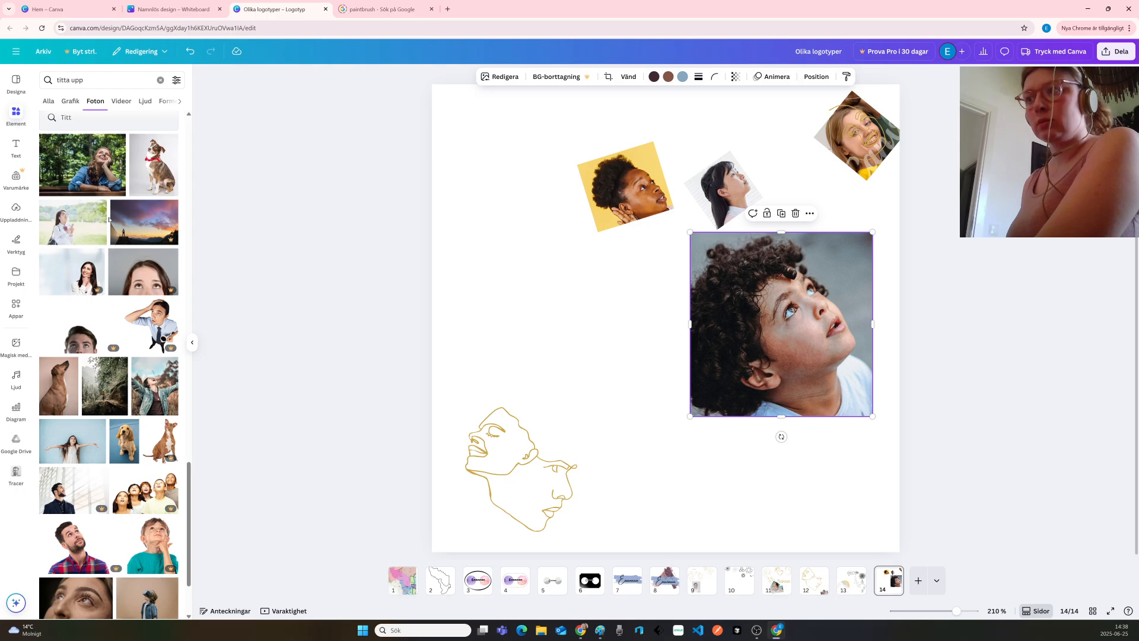
{"action": "scroll", "coordinate": [109, 221], "scroll_direction": "down", "scroll_amount": 7}
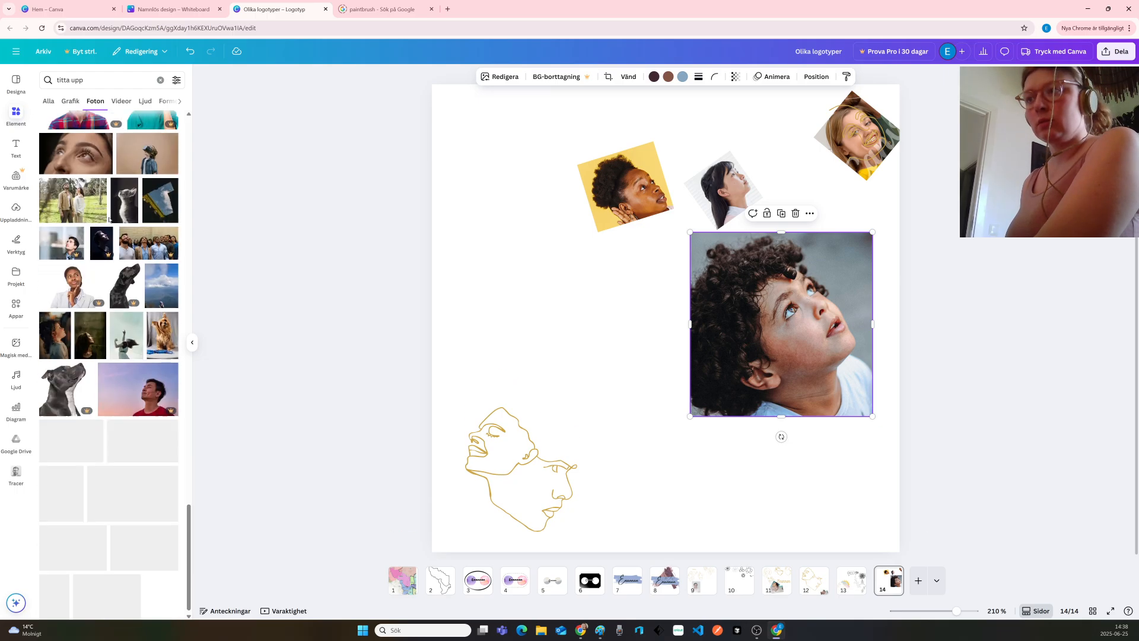
{"action": "scroll", "coordinate": [109, 221], "scroll_direction": "down", "scroll_amount": 5}
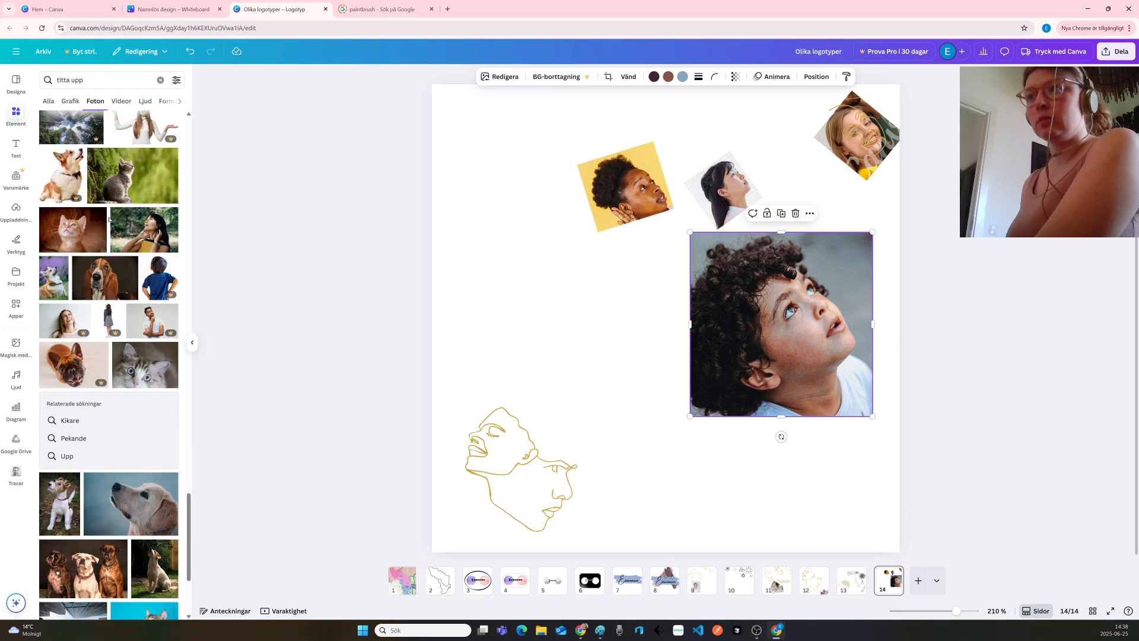
Search the photos for "titta hit" and examine the results for more faces suitable for tracing
{"action": "left_click", "coordinate": [100, 78]}
{"action": "double_click", "coordinate": [100, 77]}
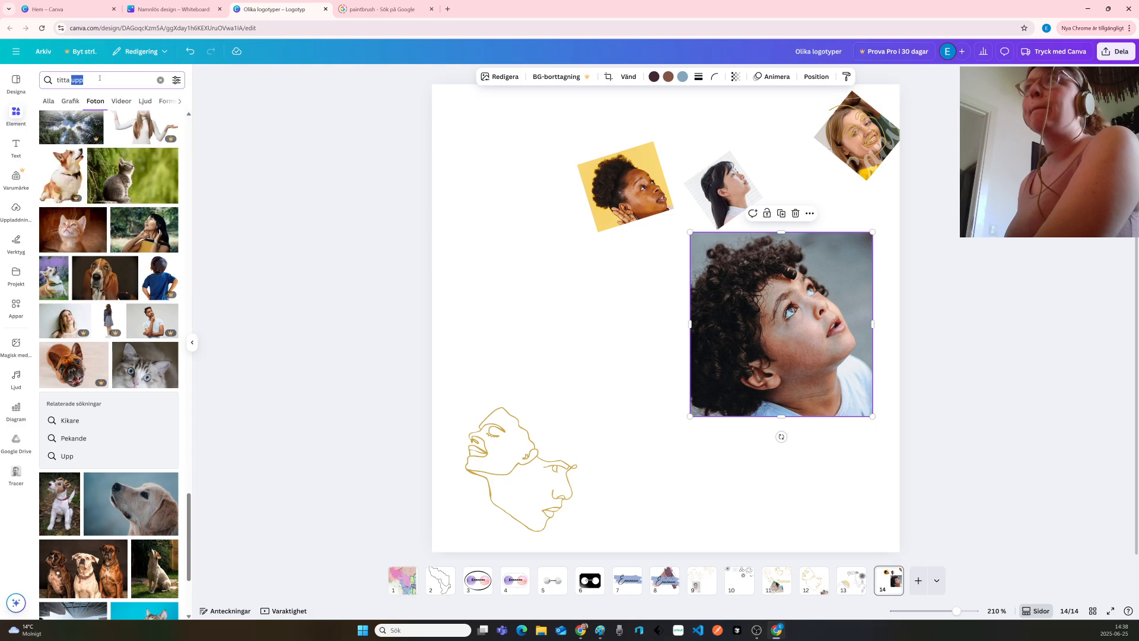
{"action": "type", "text": "hit"}
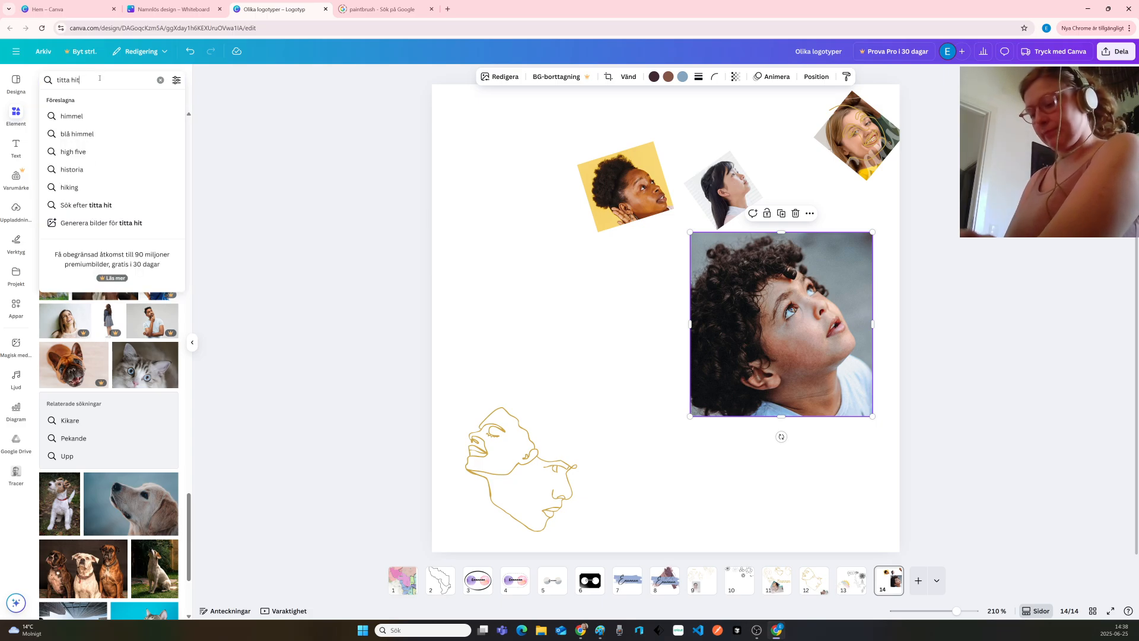
{"action": "key", "text": "Return"}
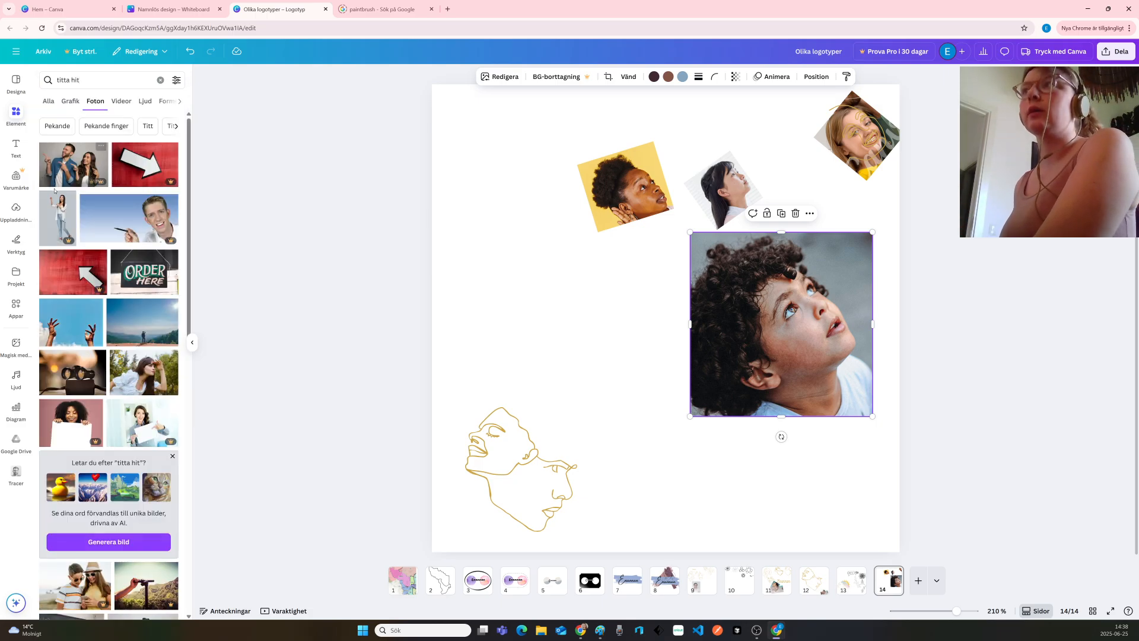
{"action": "scroll", "coordinate": [89, 297], "scroll_direction": "down", "scroll_amount": 3}
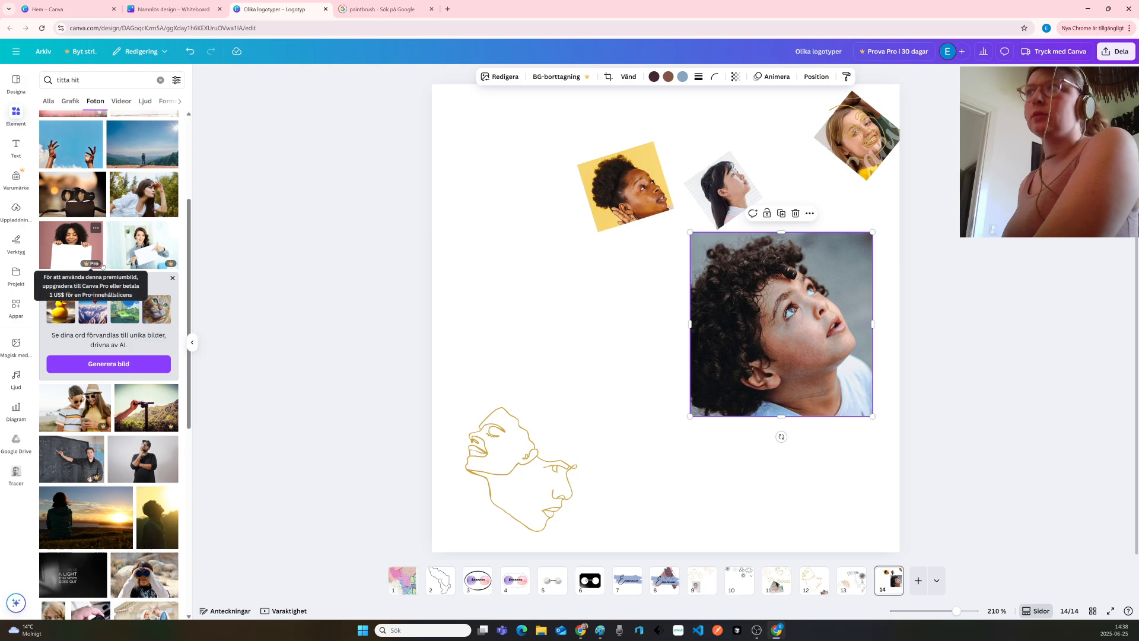
{"action": "scroll", "coordinate": [119, 343], "scroll_direction": "down", "scroll_amount": 5}
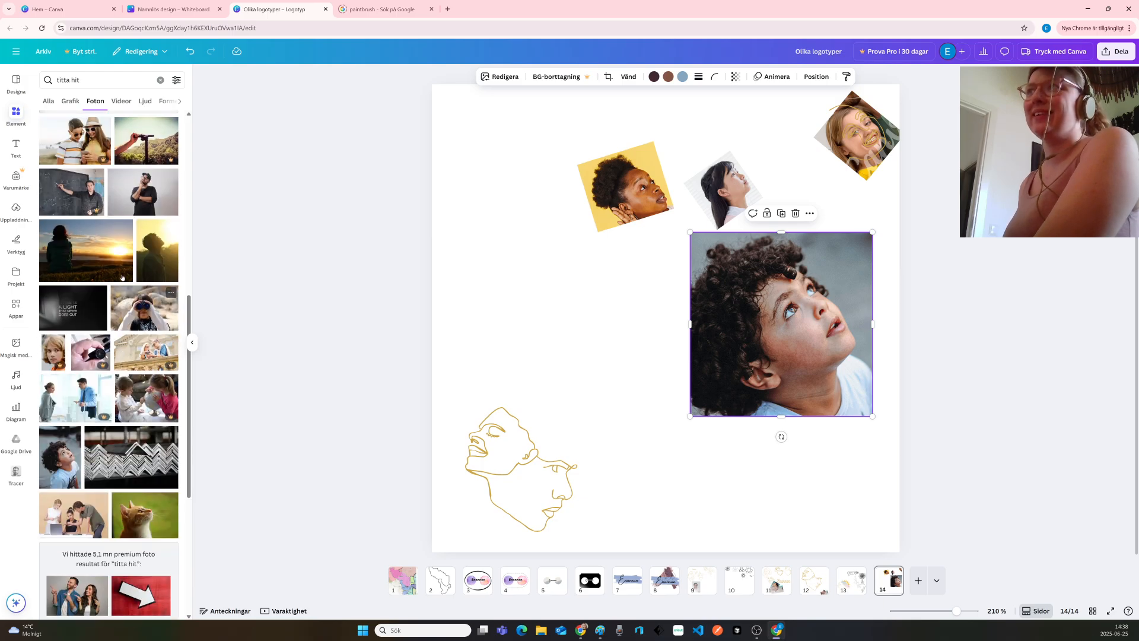
{"action": "scroll", "coordinate": [124, 274], "scroll_direction": "down", "scroll_amount": 5}
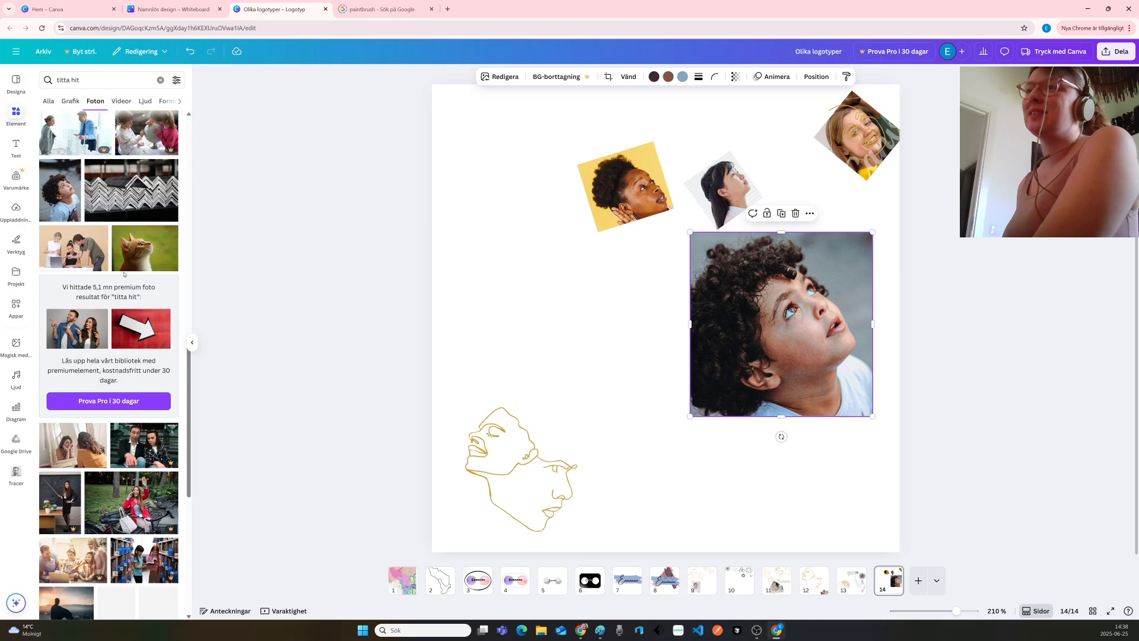
{"action": "scroll", "coordinate": [124, 274], "scroll_direction": "down", "scroll_amount": 5}
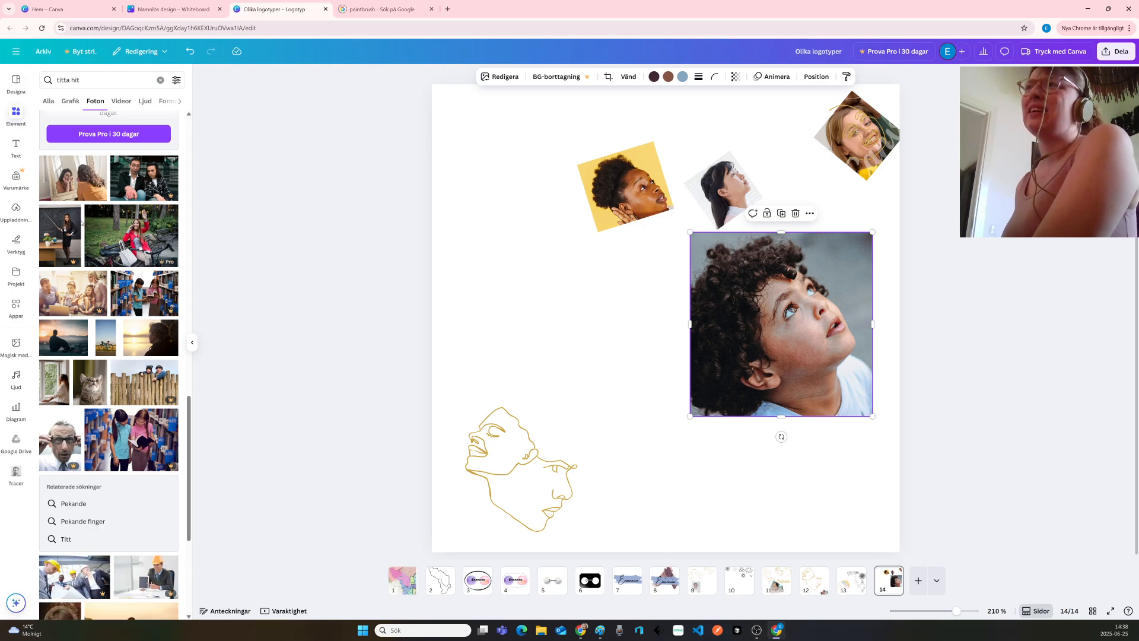
{"action": "scroll", "coordinate": [70, 231], "scroll_direction": "down", "scroll_amount": 6}
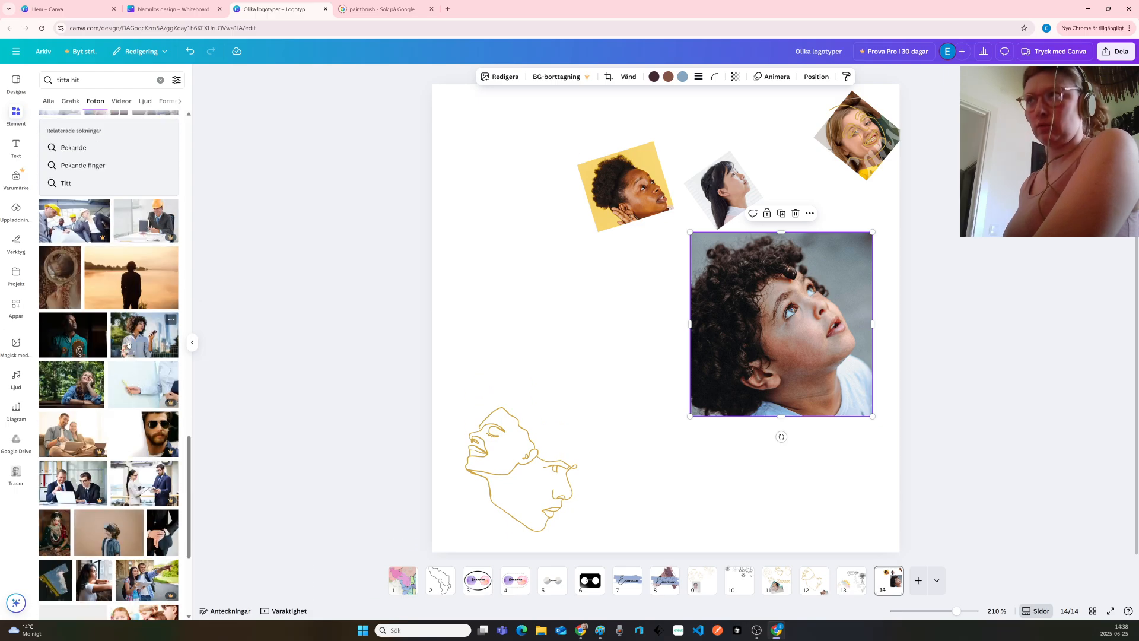
{"action": "scroll", "coordinate": [104, 323], "scroll_direction": "down", "scroll_amount": 4}
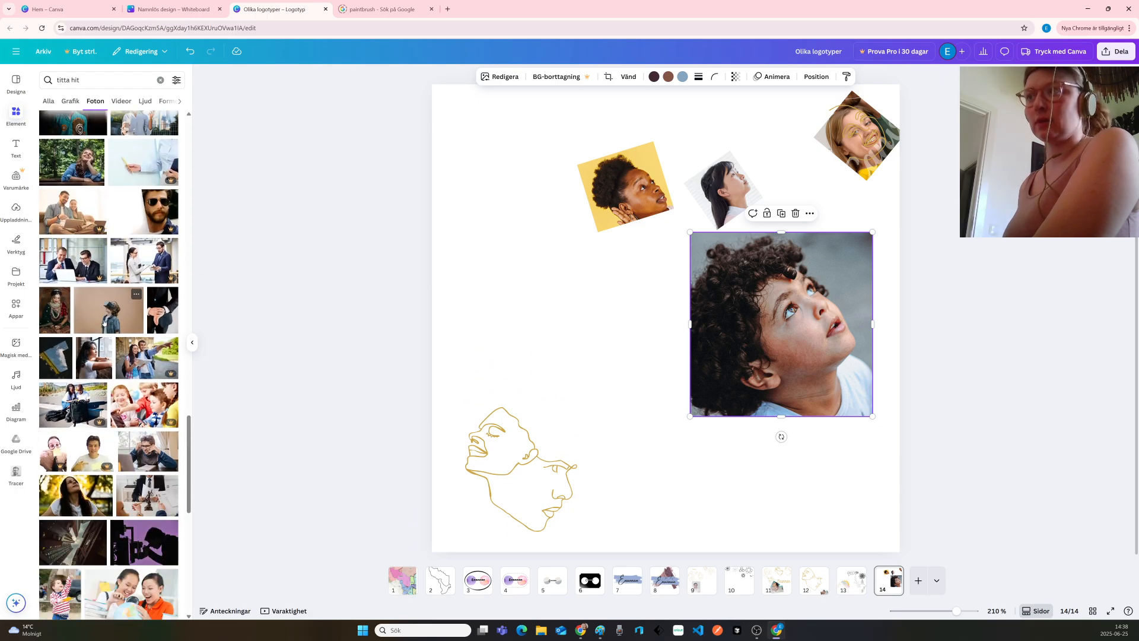
{"action": "scroll", "coordinate": [104, 324], "scroll_direction": "down", "scroll_amount": 1}
{"action": "scroll", "coordinate": [104, 323], "scroll_direction": "down", "scroll_amount": 3}
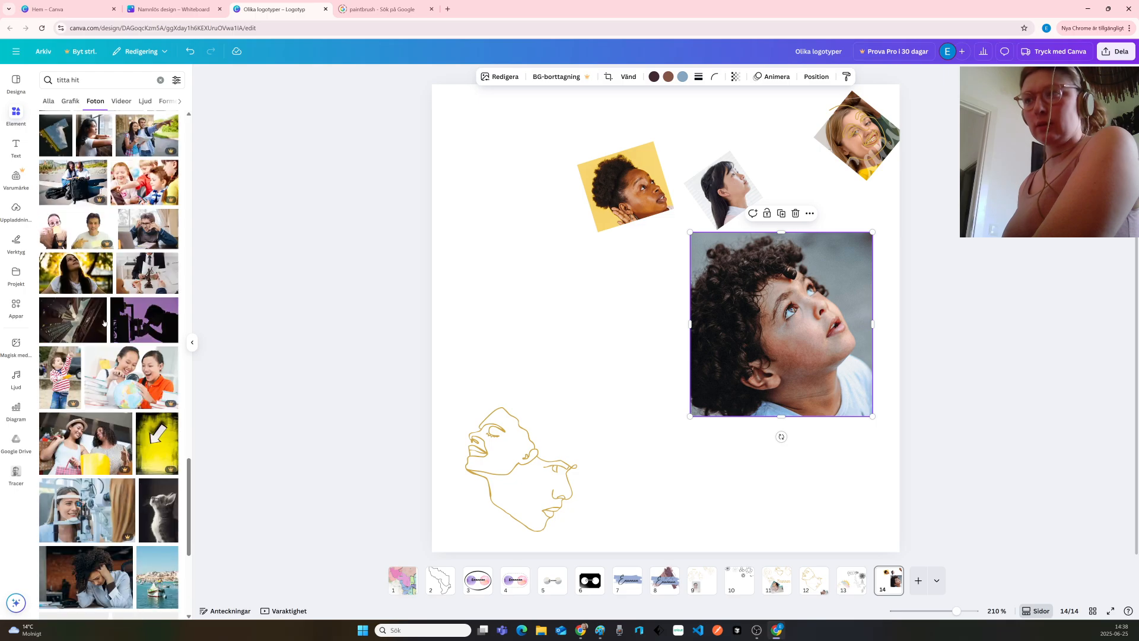
{"action": "scroll", "coordinate": [104, 322], "scroll_direction": "down", "scroll_amount": 8}
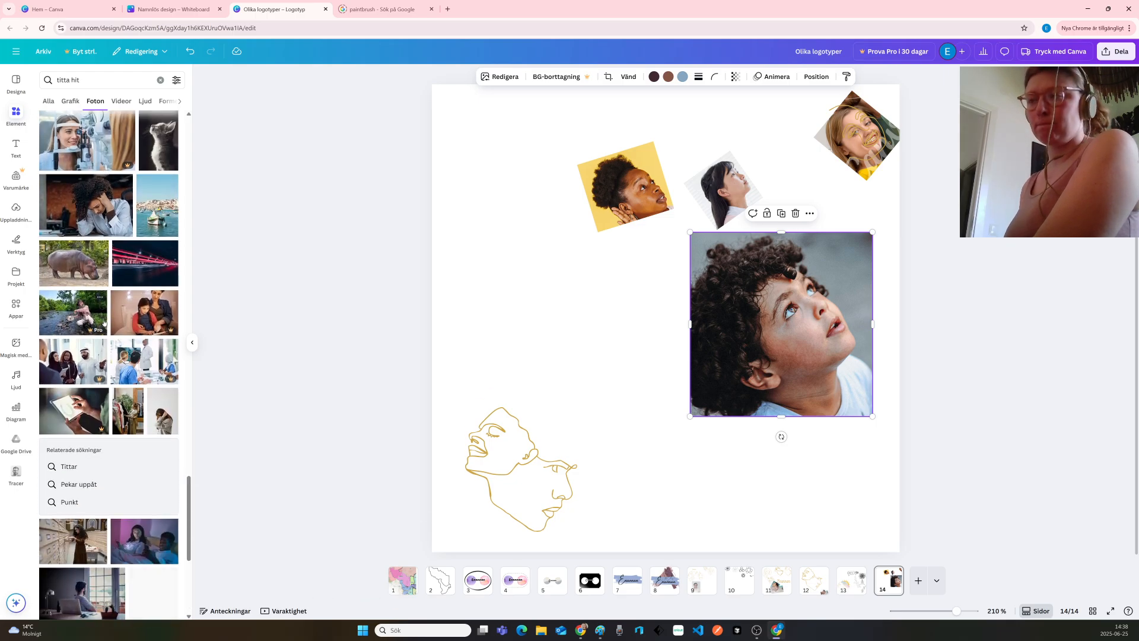
Look through the photo results for "titta hit" to find a suitable portrait for the face line drawing
{"action": "scroll", "coordinate": [104, 321], "scroll_direction": "down", "scroll_amount": 7}
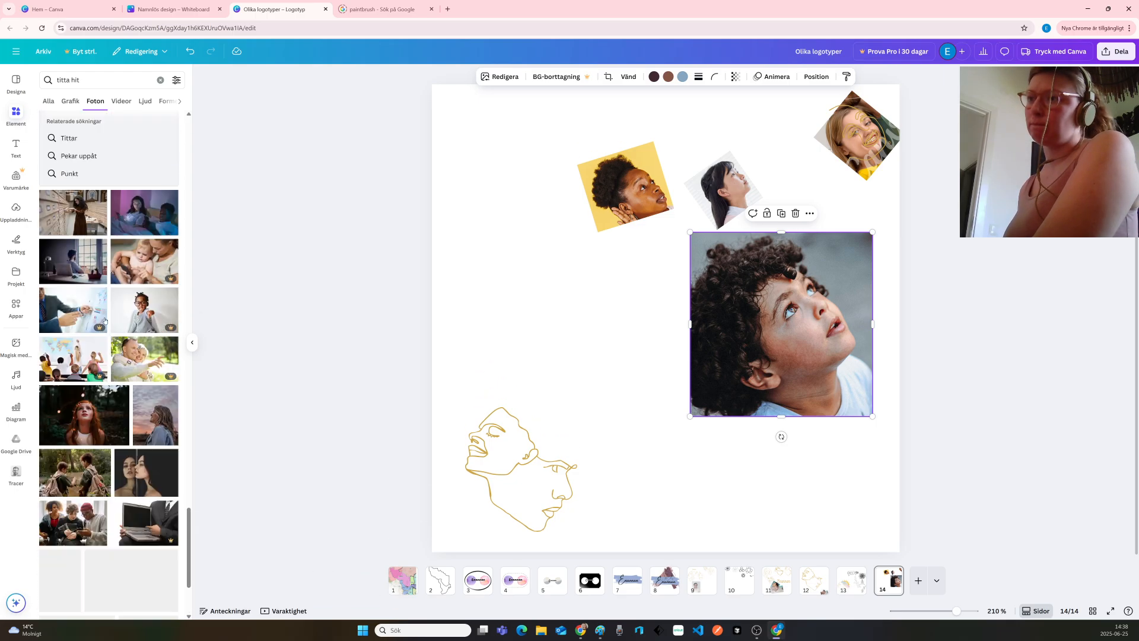
{"action": "scroll", "coordinate": [105, 320], "scroll_direction": "down", "scroll_amount": 1}
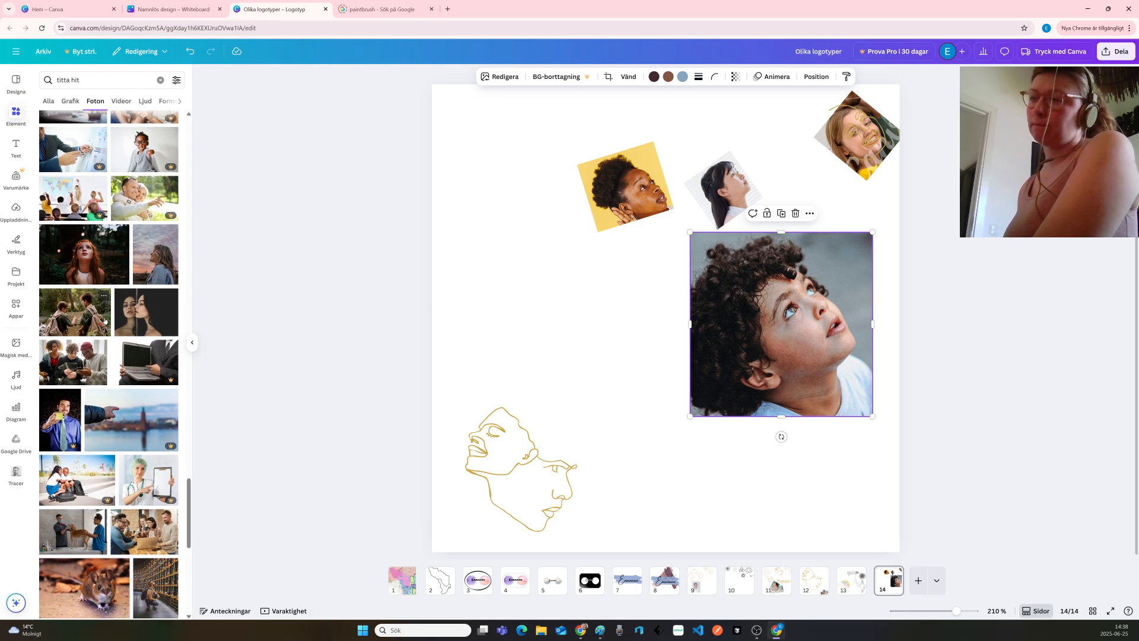
{"action": "scroll", "coordinate": [105, 321], "scroll_direction": "down", "scroll_amount": 4}
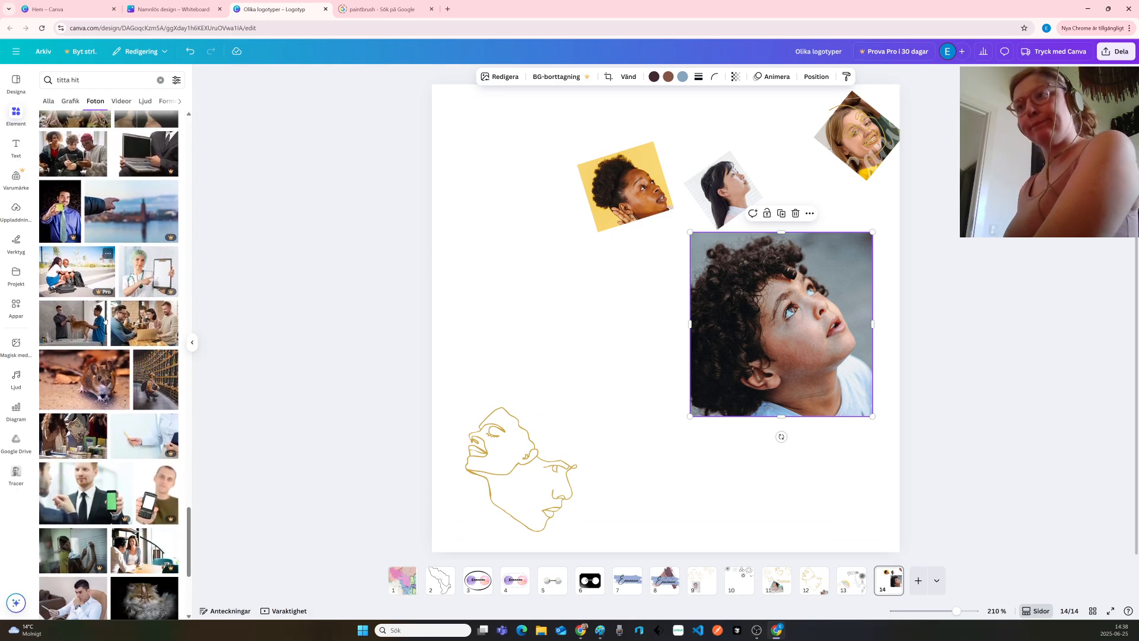
{"action": "scroll", "coordinate": [104, 321], "scroll_direction": "down", "scroll_amount": 6}
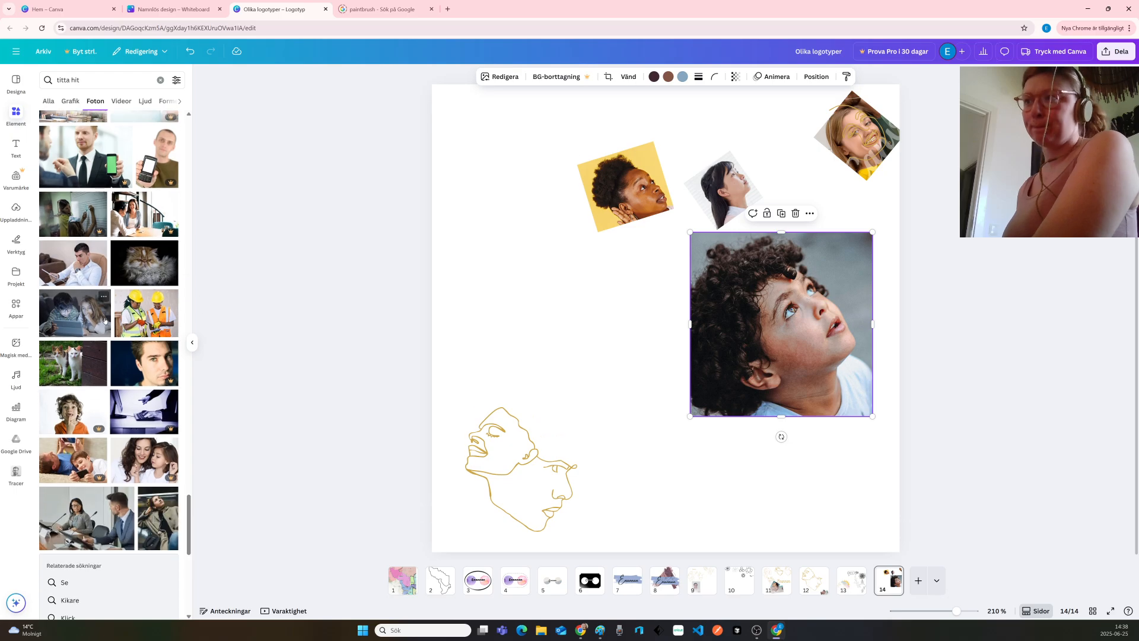
{"action": "scroll", "coordinate": [104, 321], "scroll_direction": "down", "scroll_amount": 4}
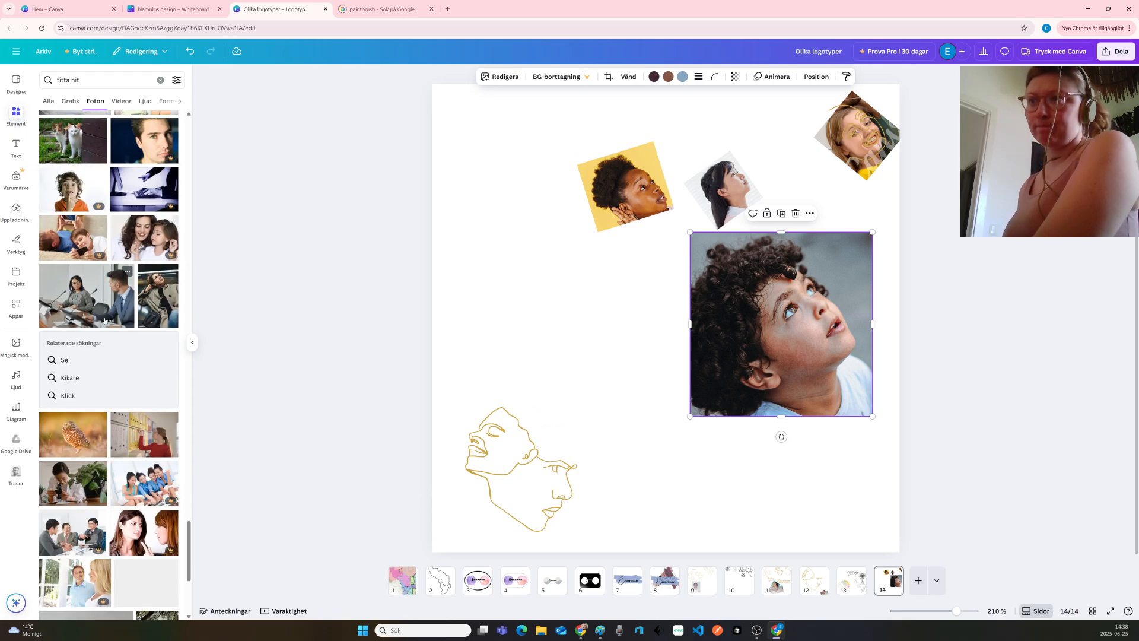
{"action": "scroll", "coordinate": [105, 321], "scroll_direction": "down", "scroll_amount": 1}
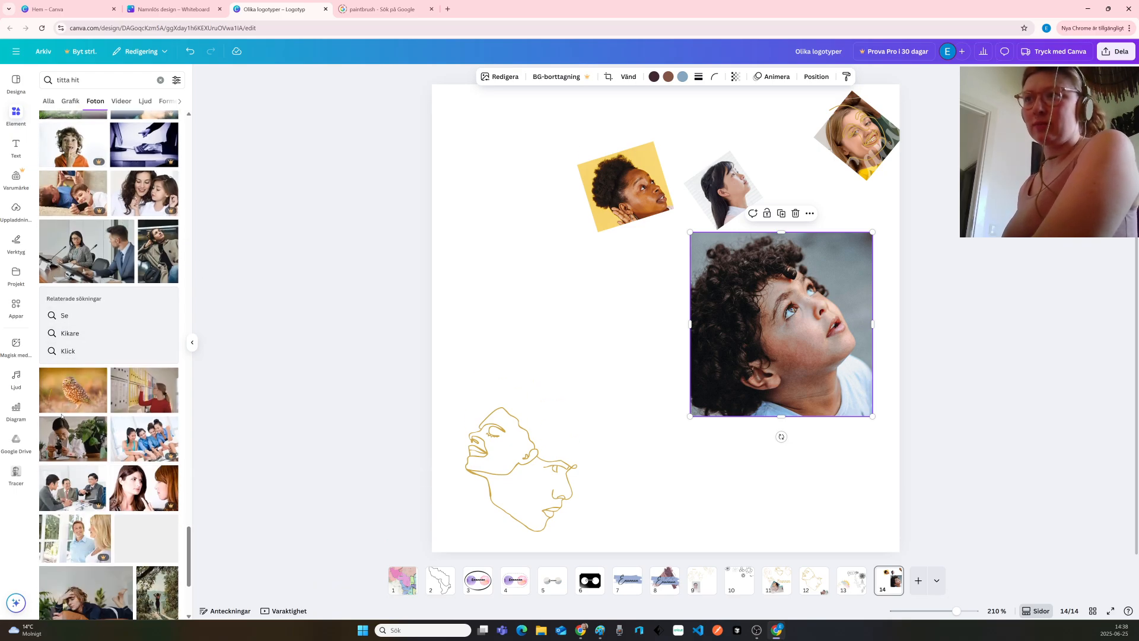
{"action": "scroll", "coordinate": [89, 403], "scroll_direction": "down", "scroll_amount": 3}
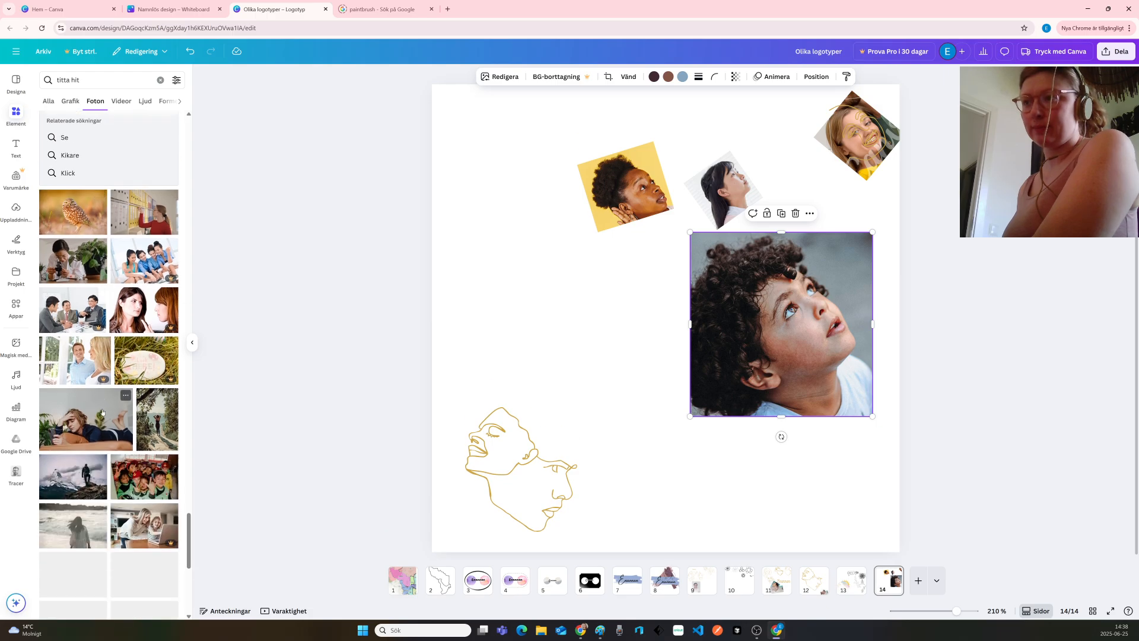
{"action": "scroll", "coordinate": [102, 413], "scroll_direction": "down", "scroll_amount": 7}
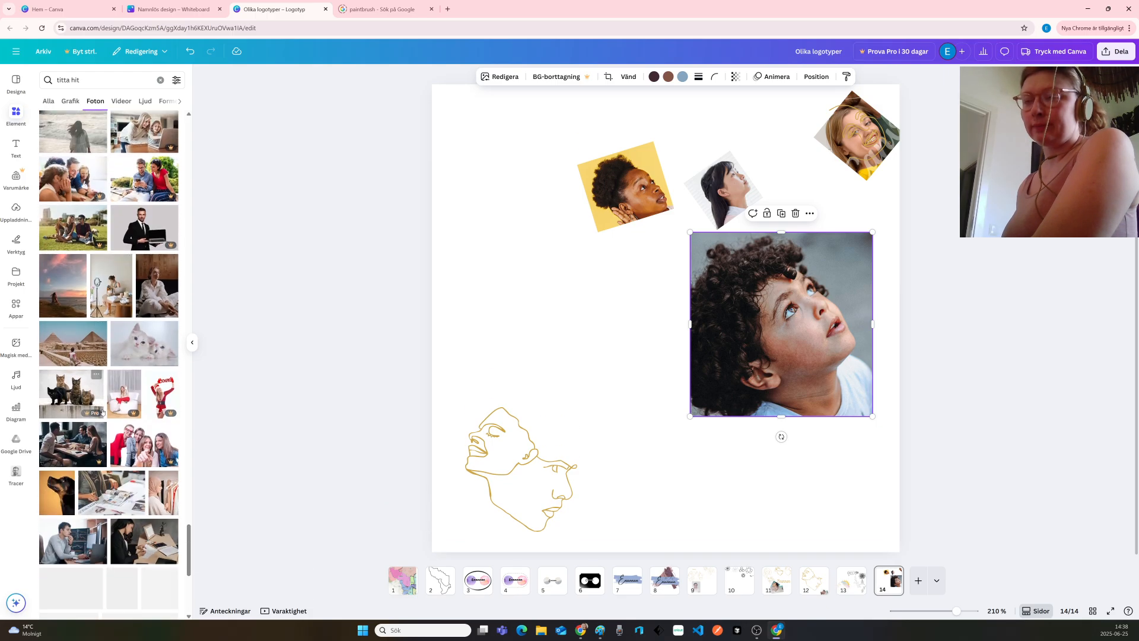
{"action": "scroll", "coordinate": [102, 412], "scroll_direction": "down", "scroll_amount": 4}
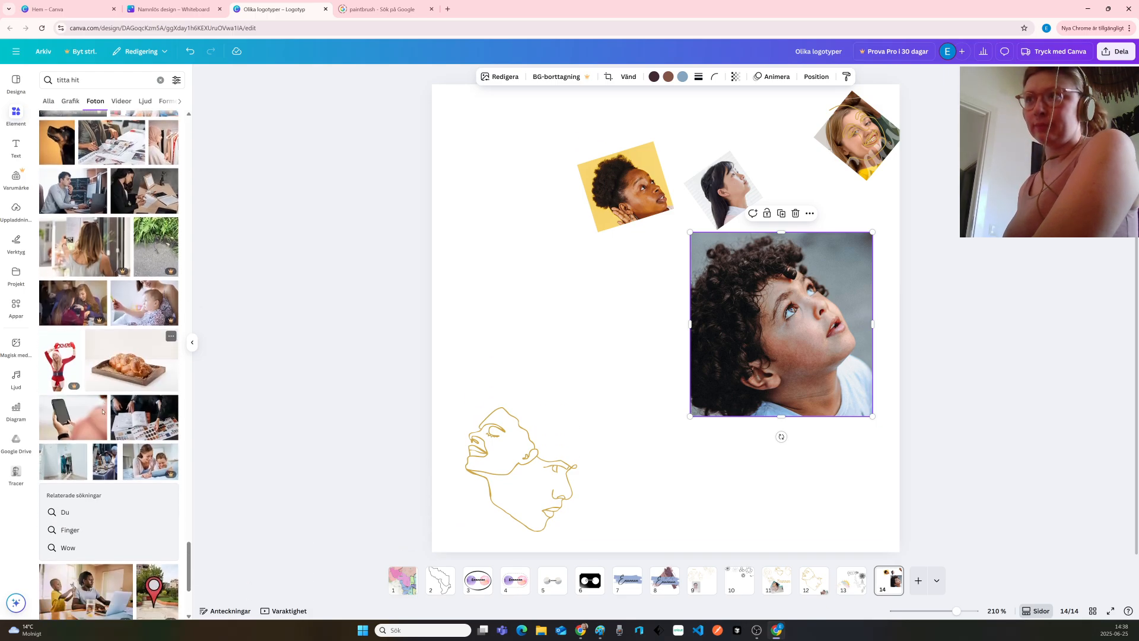
{"action": "scroll", "coordinate": [102, 412], "scroll_direction": "down", "scroll_amount": 6}
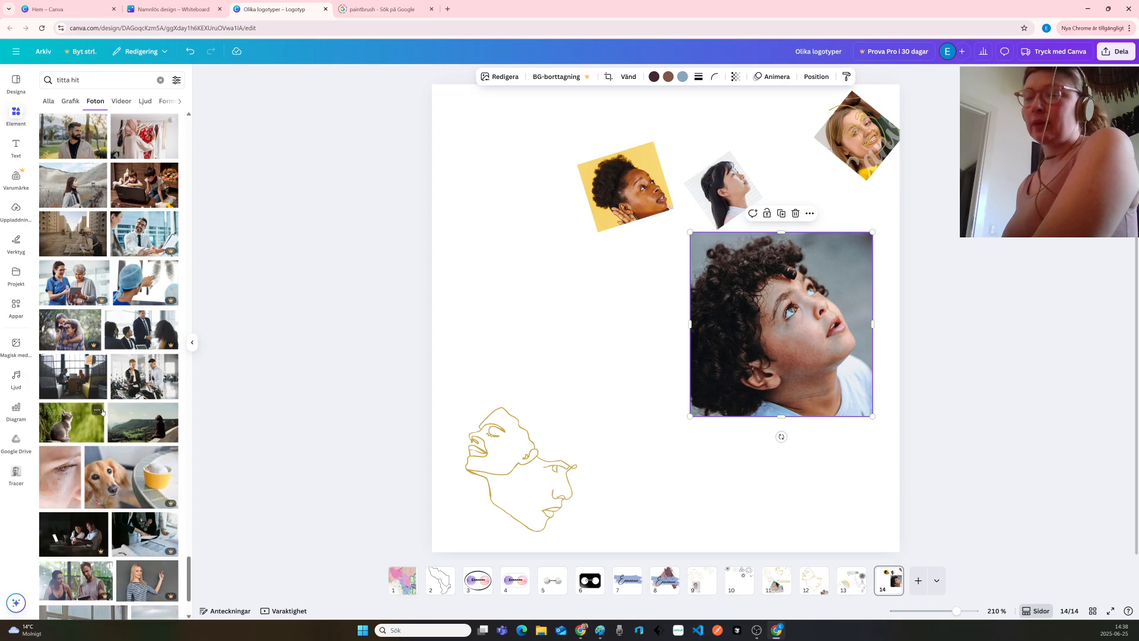
{"action": "scroll", "coordinate": [102, 411], "scroll_direction": "down", "scroll_amount": 3}
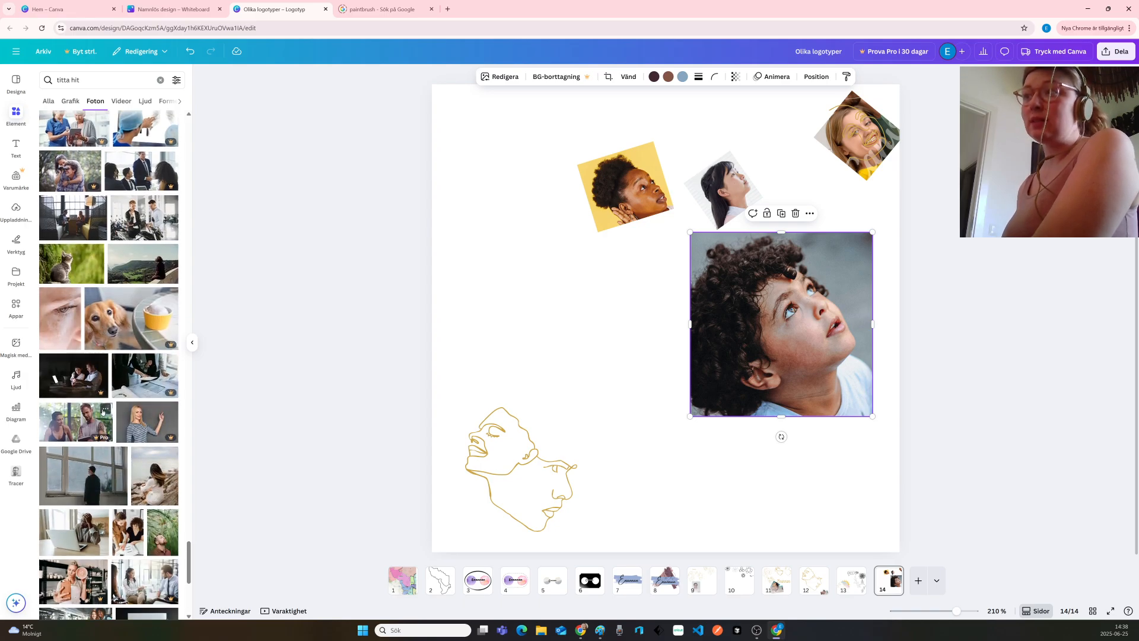
{"action": "scroll", "coordinate": [103, 411], "scroll_direction": "down", "scroll_amount": 7}
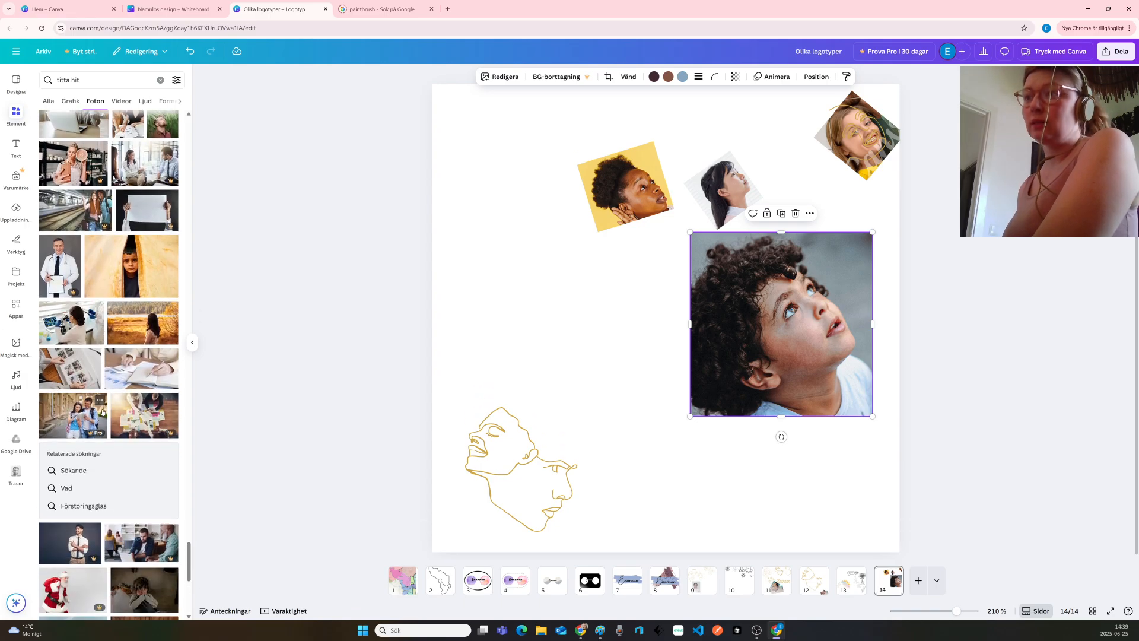
{"action": "scroll", "coordinate": [102, 411], "scroll_direction": "down", "scroll_amount": 5}
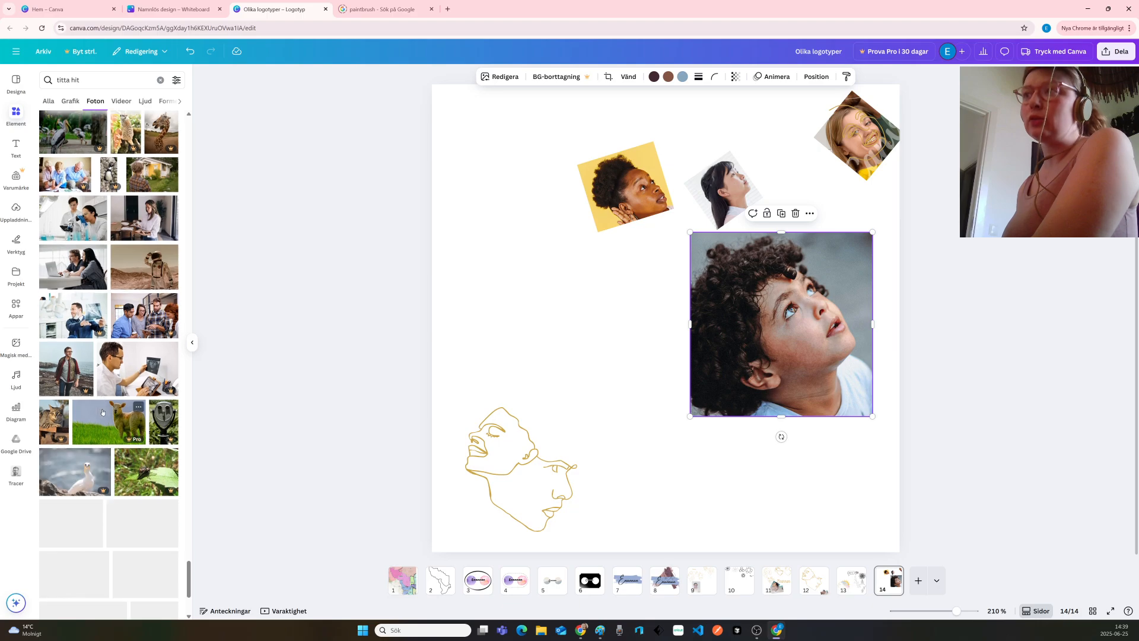
{"action": "scroll", "coordinate": [103, 411], "scroll_direction": "down", "scroll_amount": 6}
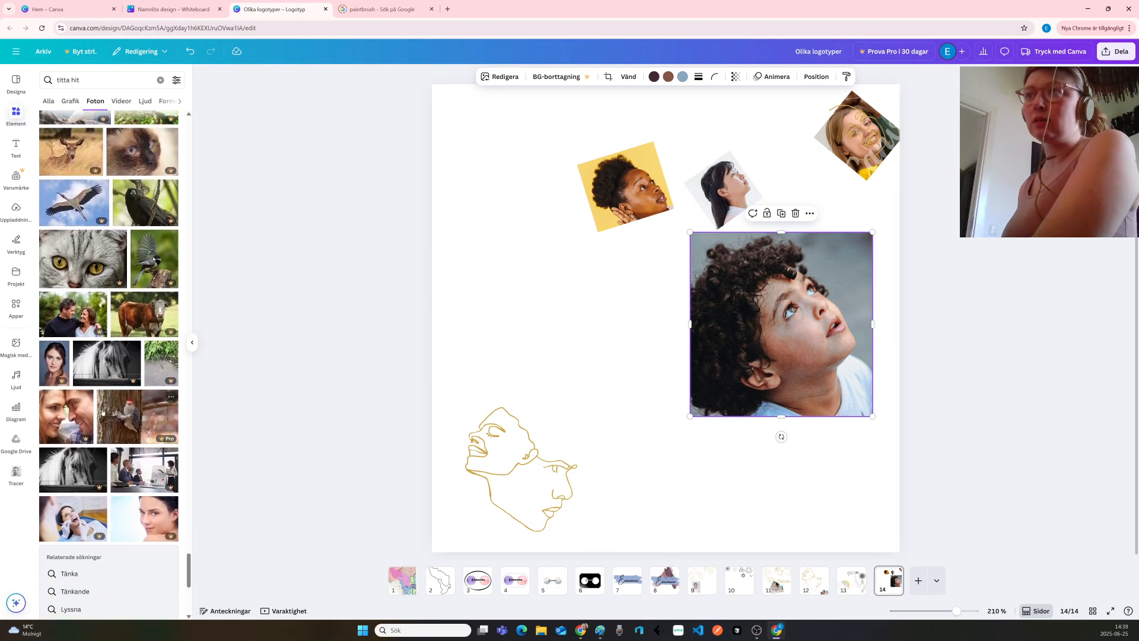
{"action": "scroll", "coordinate": [102, 411], "scroll_direction": "down", "scroll_amount": 5}
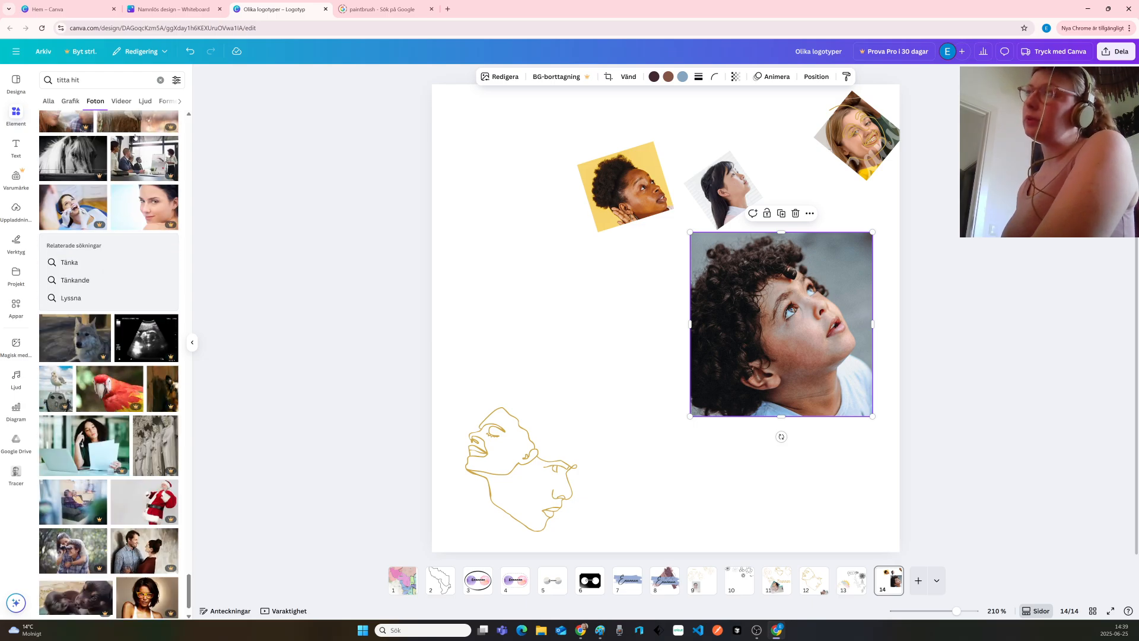
Search the photo library for "huvud på sidan" and look through the results for a suitable portrait
{"action": "double_click", "coordinate": [109, 80]}
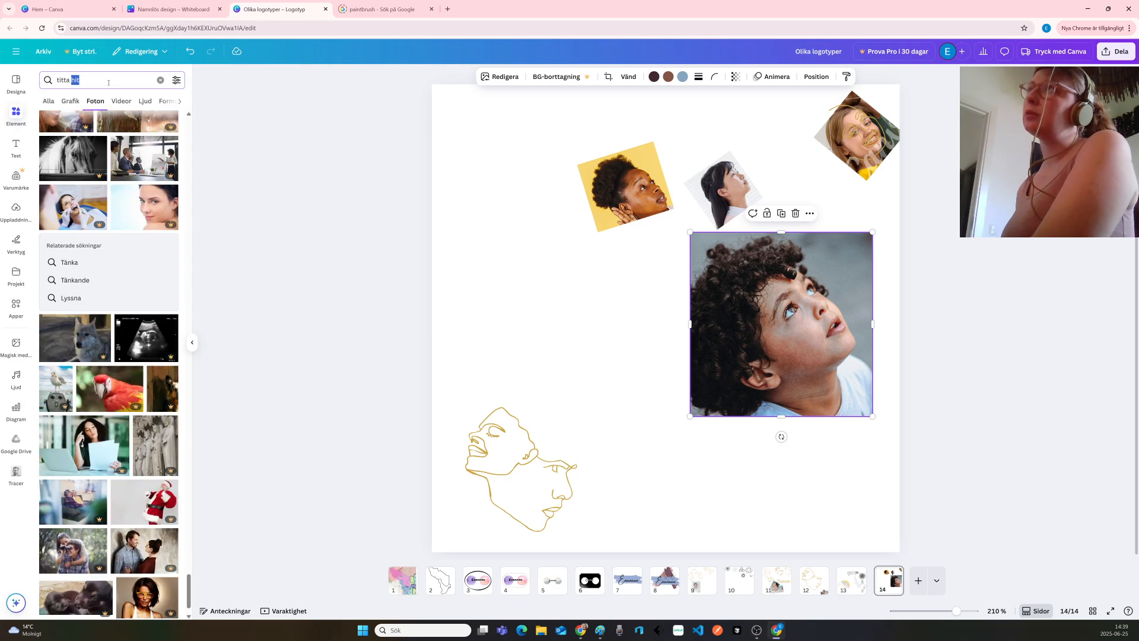
{"action": "triple_click", "coordinate": [108, 83]}
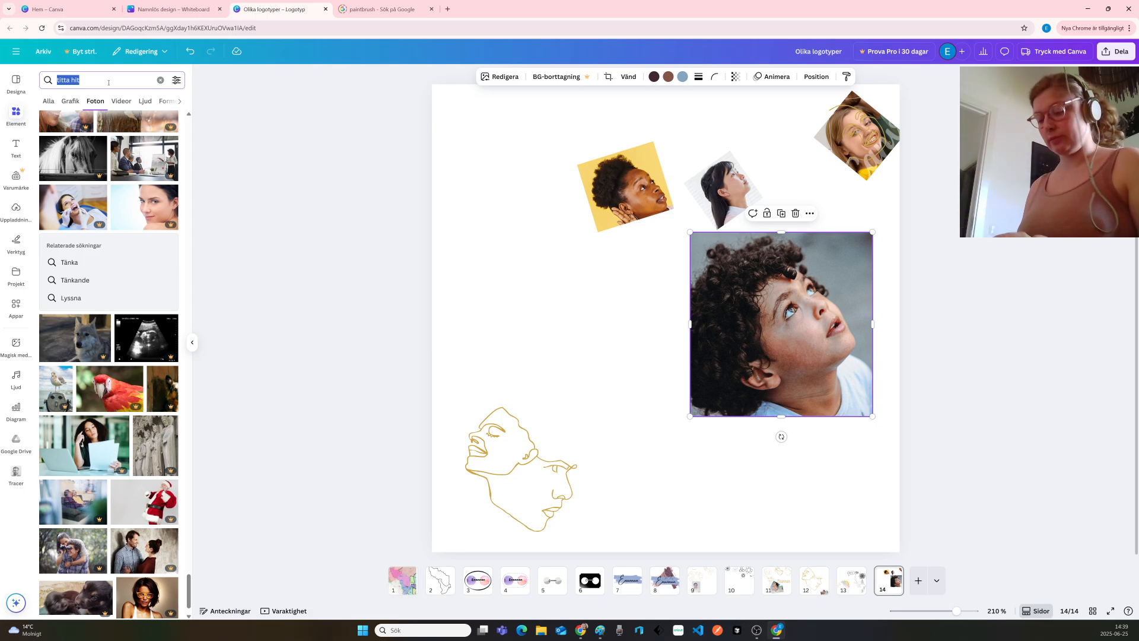
{"action": "type", "text": "huvu"}
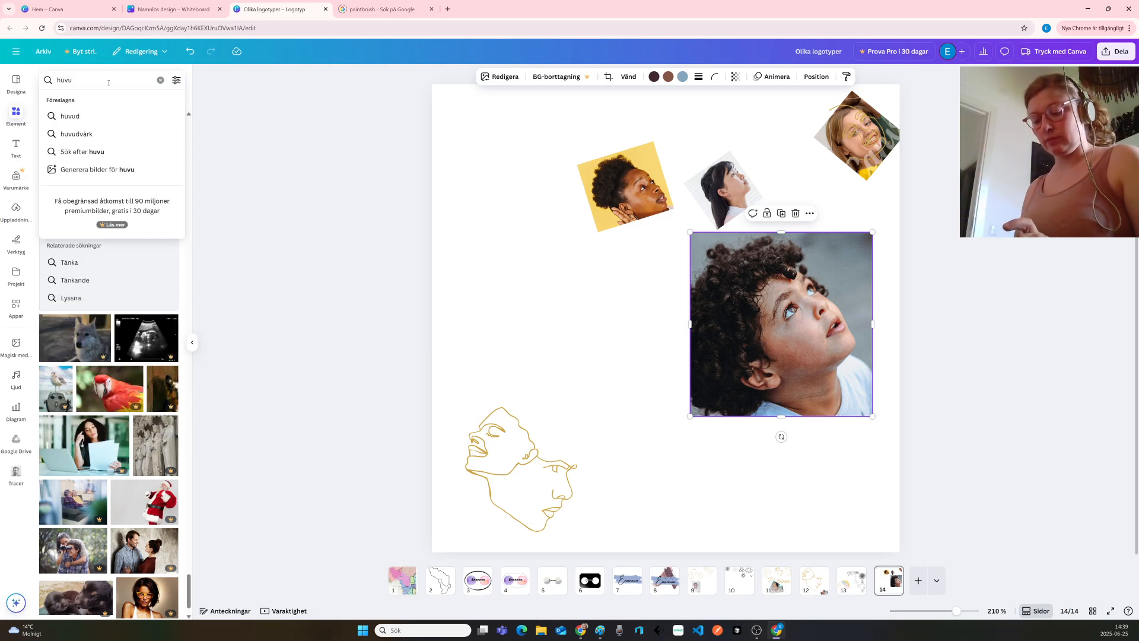
{"action": "type", "text": "d på si"}
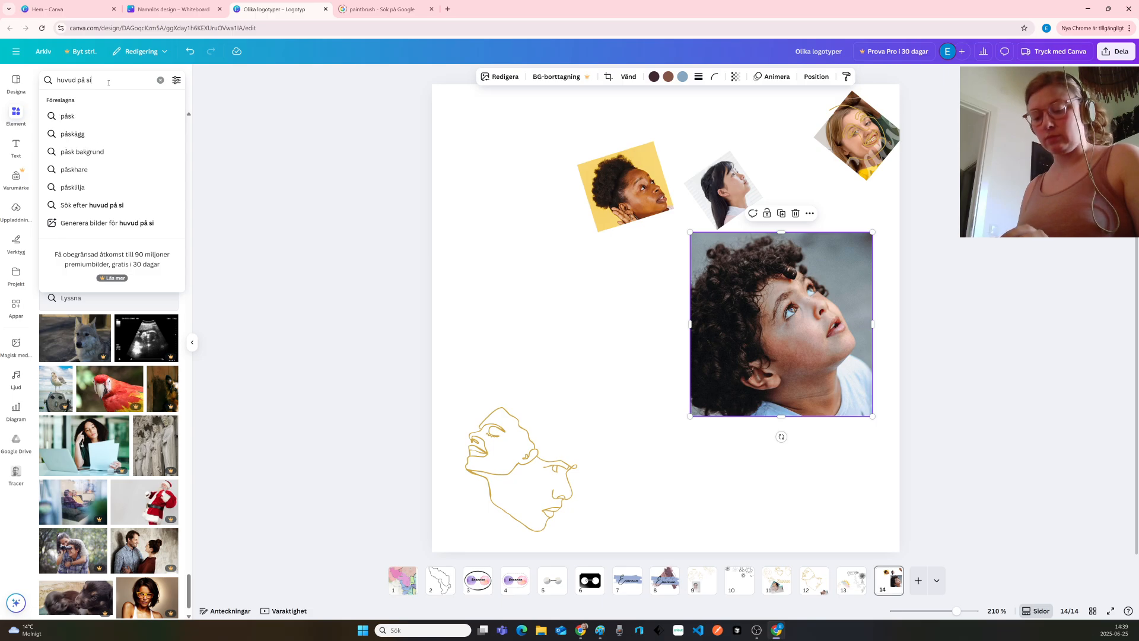
{"action": "type", "text": "dan"}
{"action": "key", "text": "Return"}
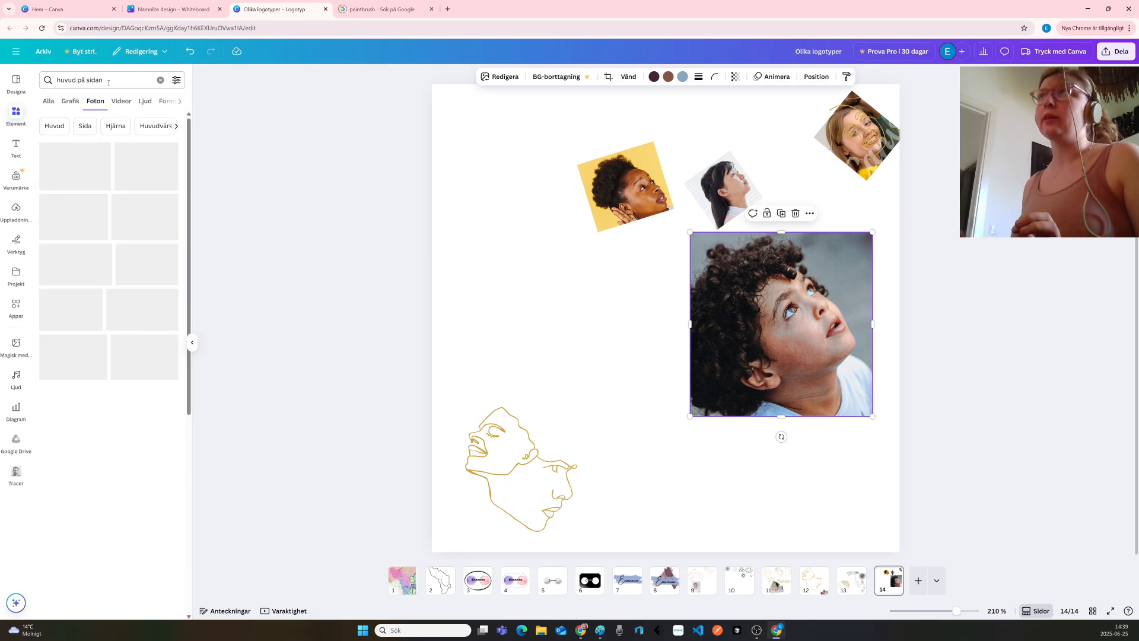
{"action": "scroll", "coordinate": [79, 226], "scroll_direction": "down", "scroll_amount": 10}
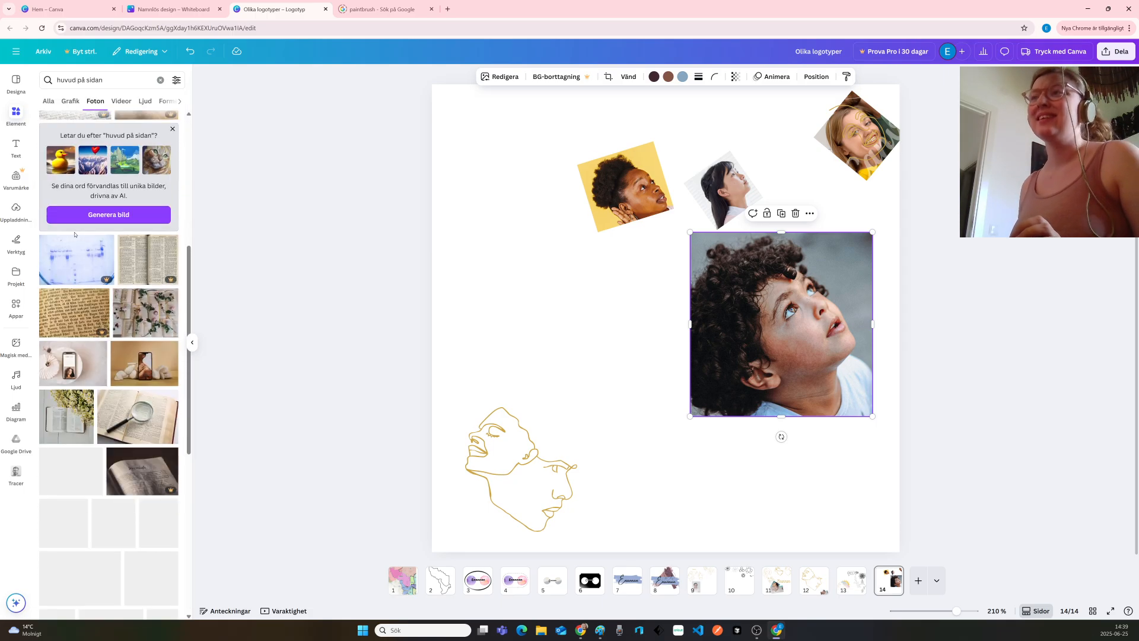
{"action": "scroll", "coordinate": [80, 227], "scroll_direction": "up", "scroll_amount": 5}
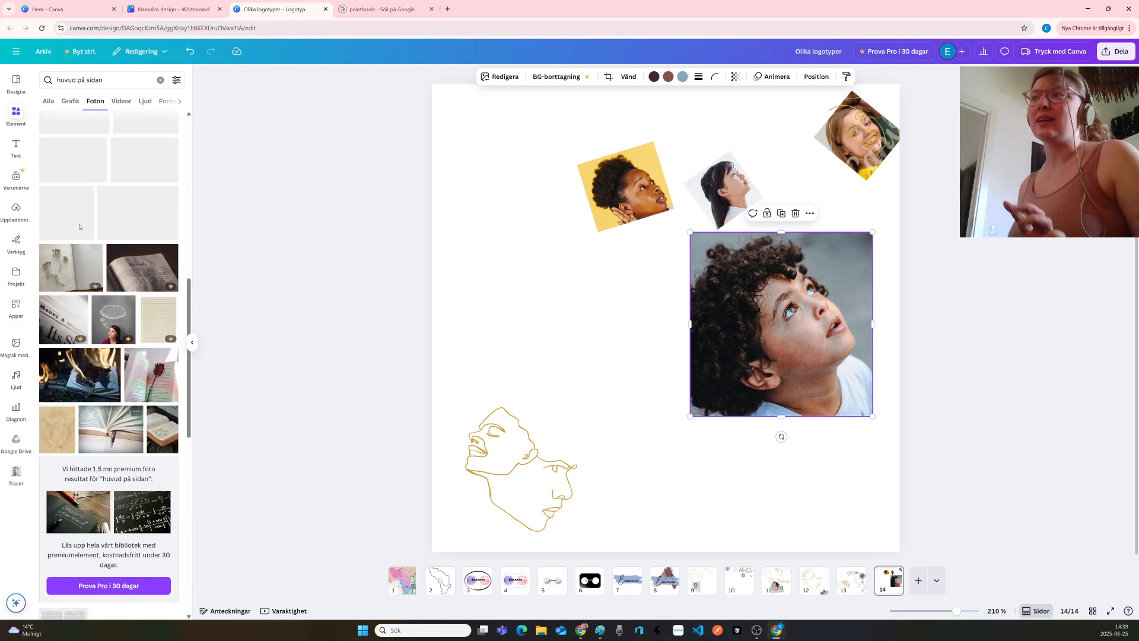
{"action": "scroll", "coordinate": [79, 226], "scroll_direction": "up", "scroll_amount": 4}
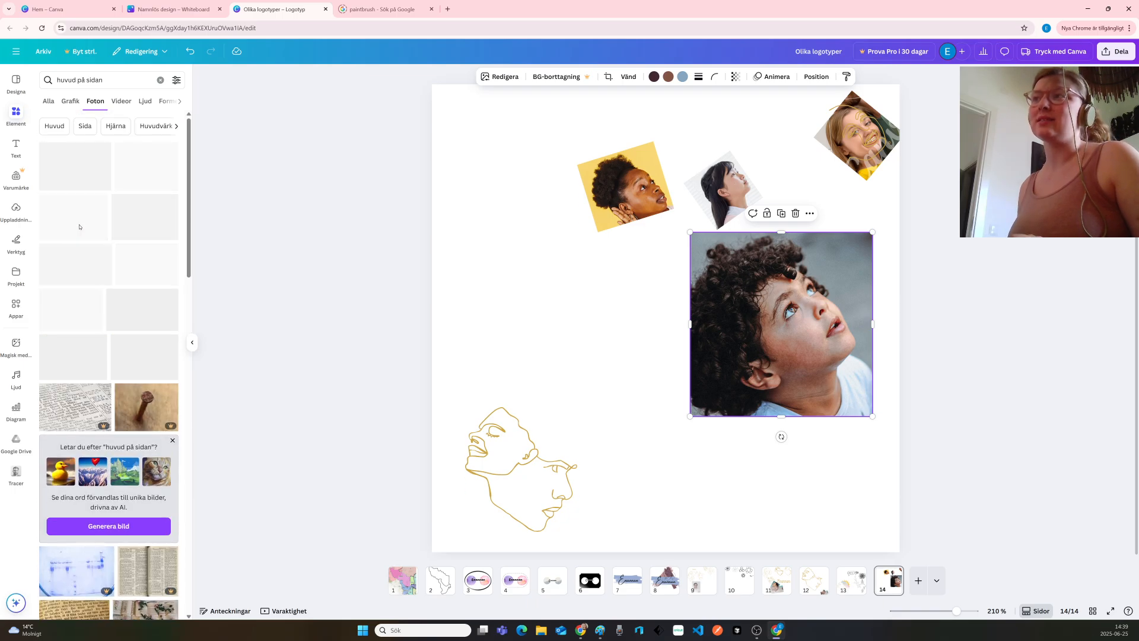
{"action": "left_click", "coordinate": [115, 82]}
{"action": "triple_click", "coordinate": [115, 80]}
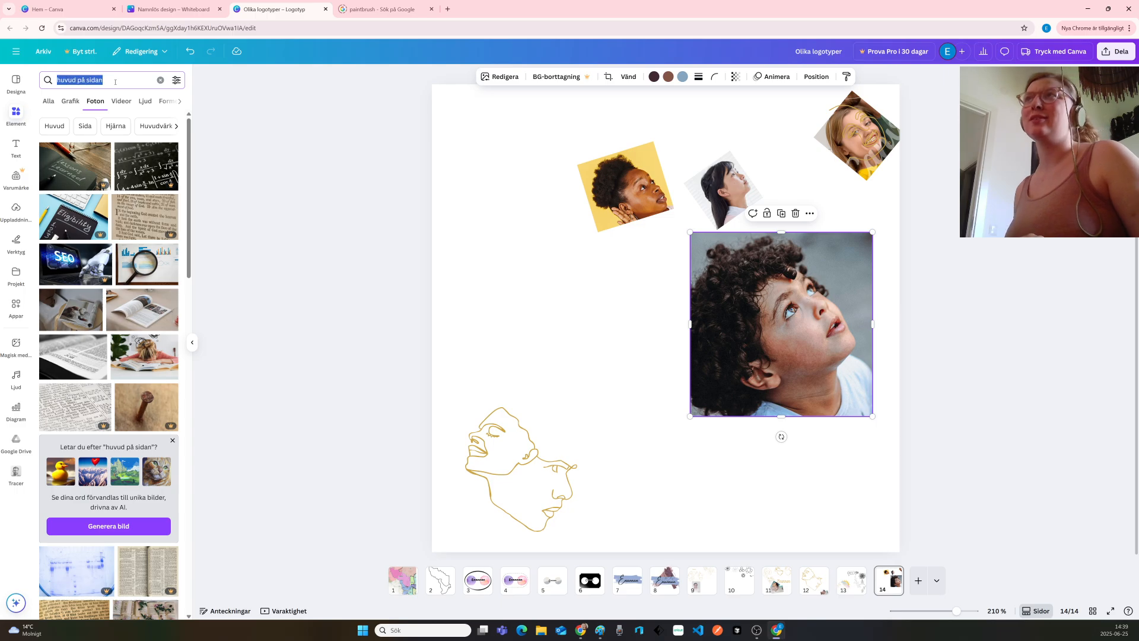
{"action": "left_click", "coordinate": [115, 82]}
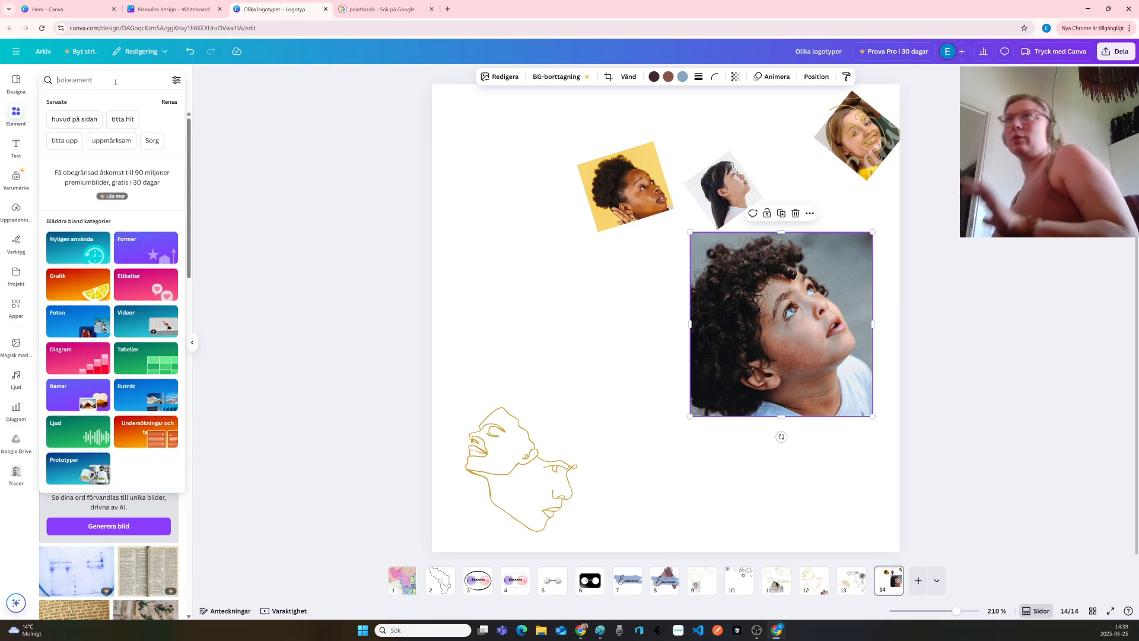
{"action": "left_click", "coordinate": [385, 272]}
{"action": "left_click", "coordinate": [384, 272]}
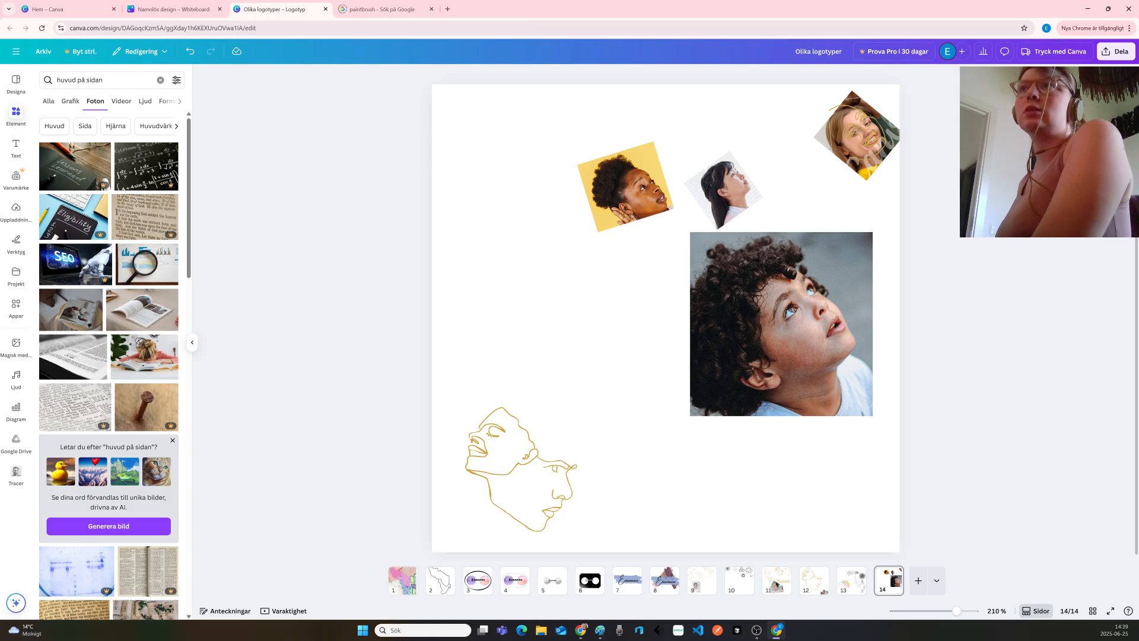
Close the photo search and move the yellow-background portrait to the upper left of the page
{"action": "left_click", "coordinate": [16, 243]}
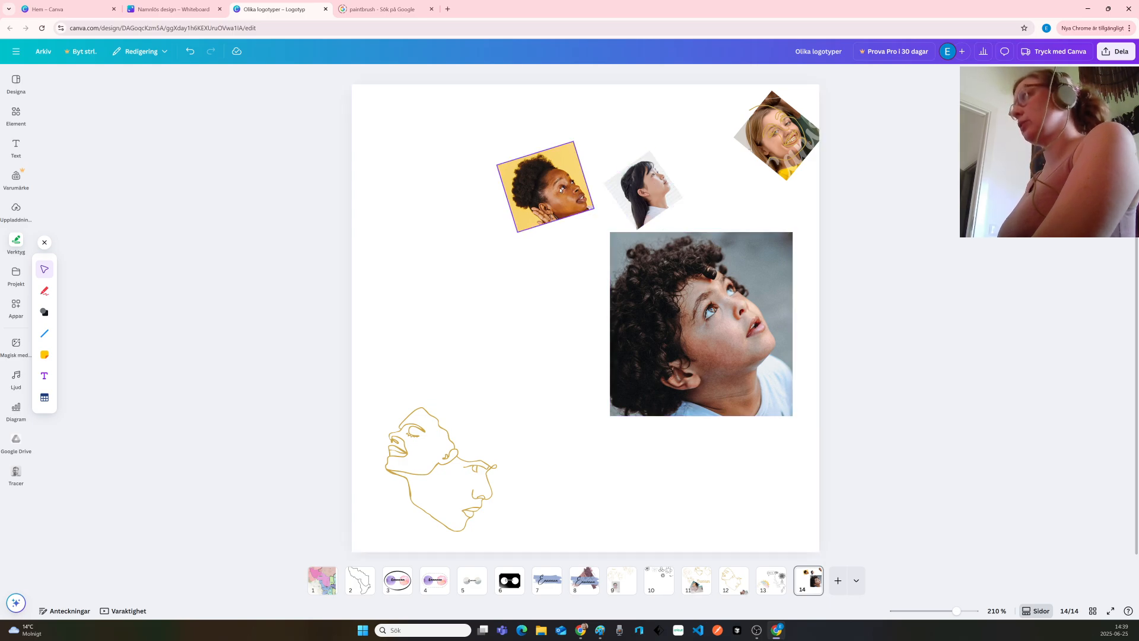
{"action": "left_click_drag", "start_coordinate": [557, 188], "coordinate": [468, 197]}
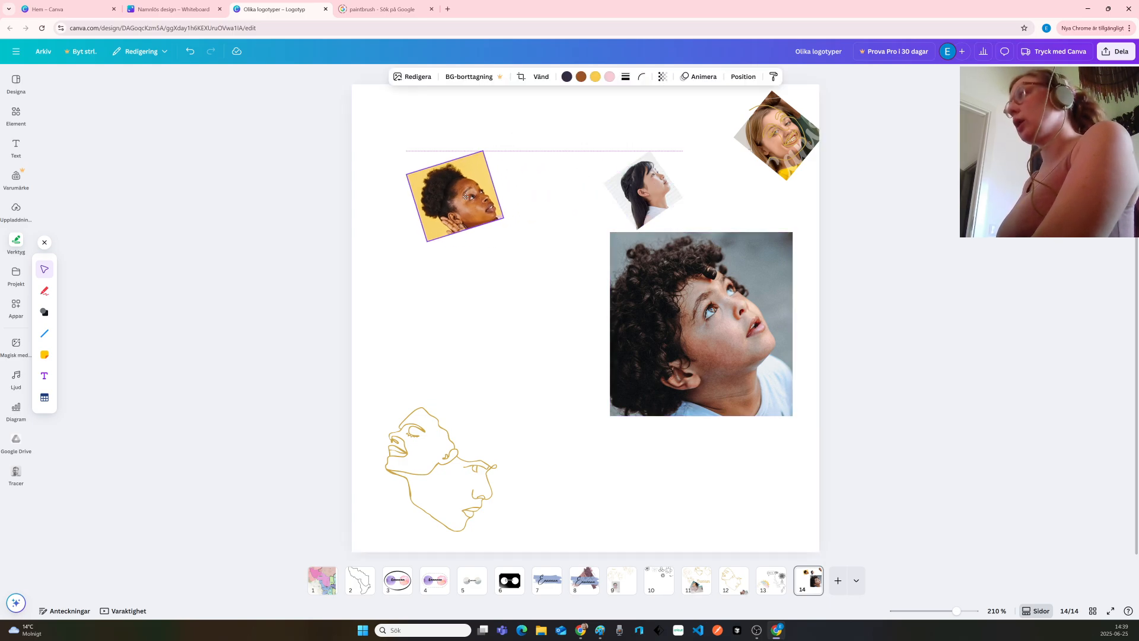
Shrink the curly-haired child's photo and the dark-haired woman's photo, placing both below the smiling woman's portrait near the page's right edge
{"action": "left_click", "coordinate": [634, 403]}
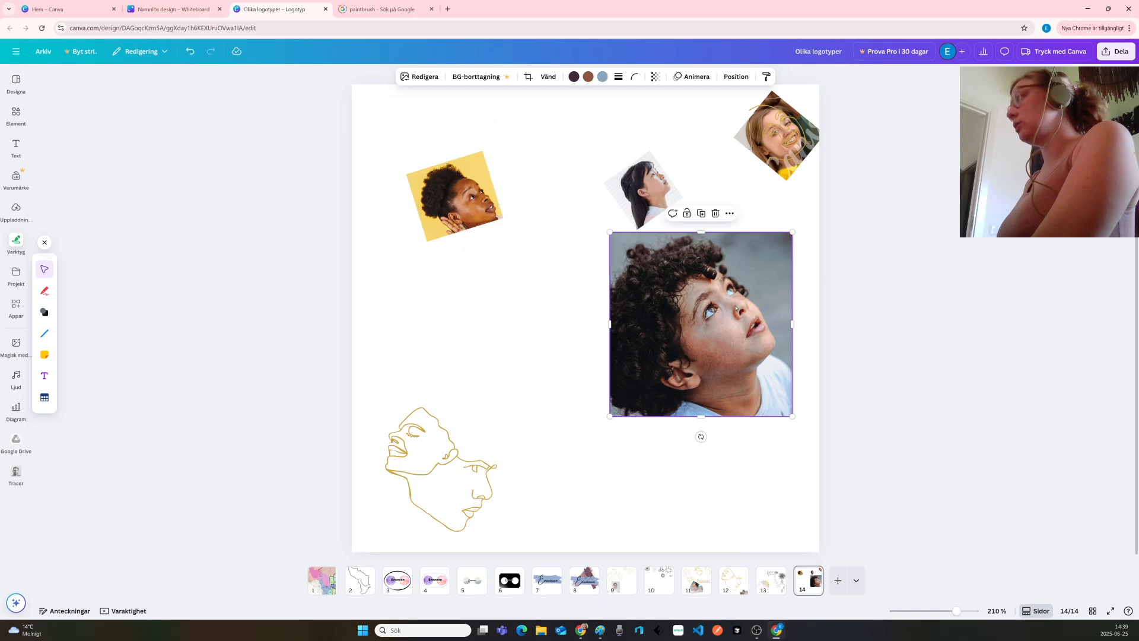
{"action": "left_click_drag", "start_coordinate": [609, 416], "coordinate": [752, 248]}
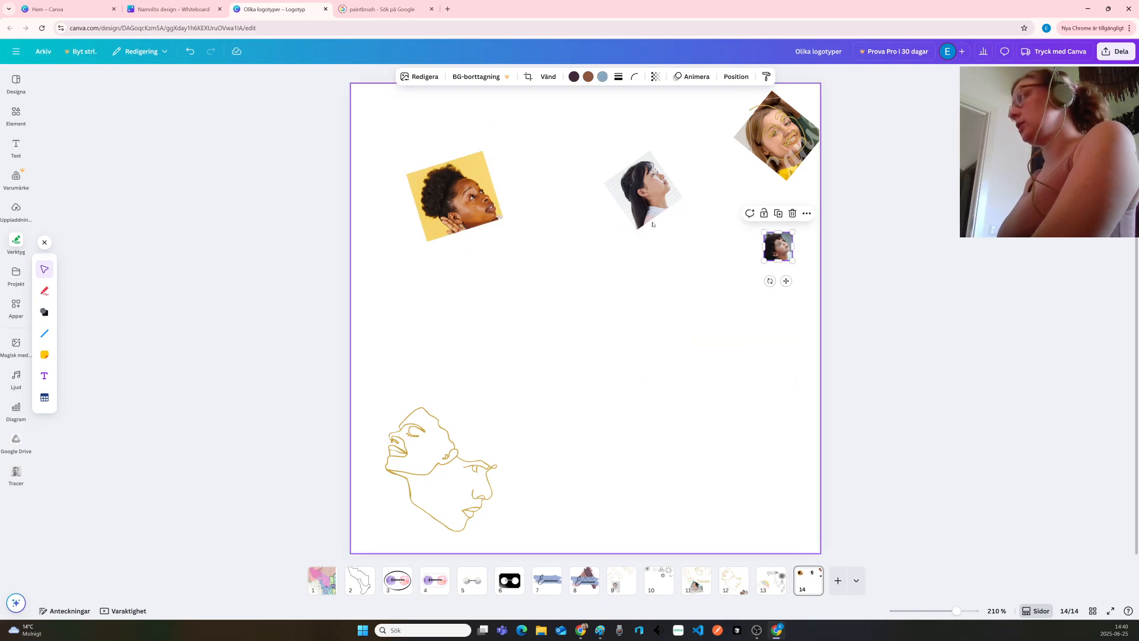
{"action": "left_click", "coordinate": [651, 204]}
{"action": "left_click_drag", "start_coordinate": [637, 231], "coordinate": [759, 204]}
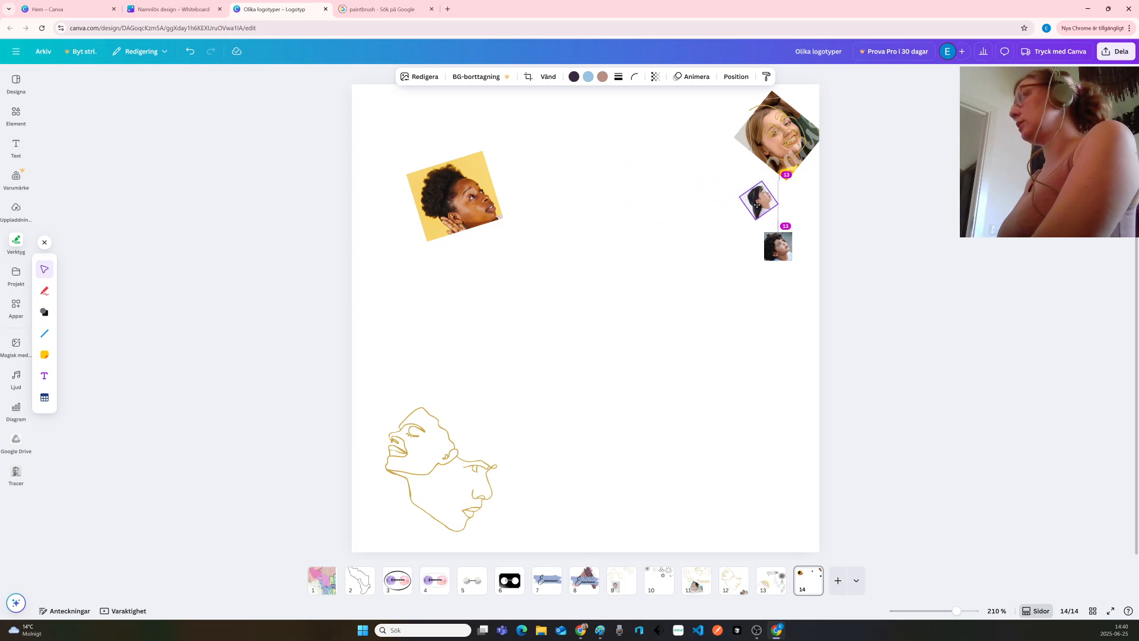
Move the gold line-art face group up to the middle left of the page and place the yellow-background portrait just above its right side
{"action": "left_click", "coordinate": [467, 204]}
{"action": "left_click", "coordinate": [450, 465]}
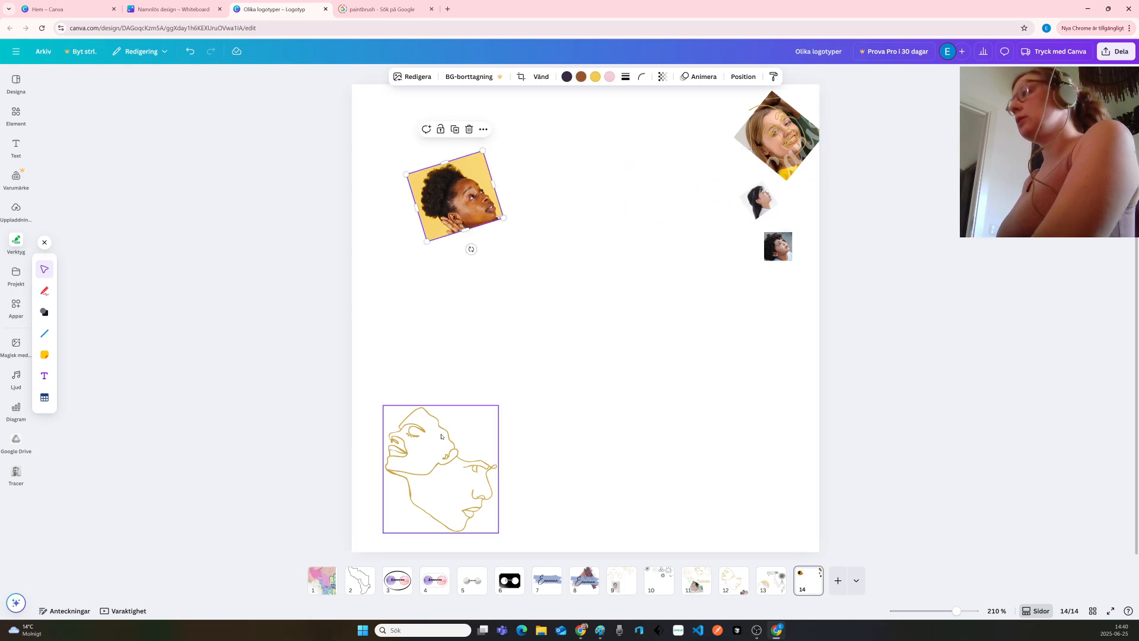
{"action": "left_click_drag", "start_coordinate": [442, 462], "coordinate": [466, 345]}
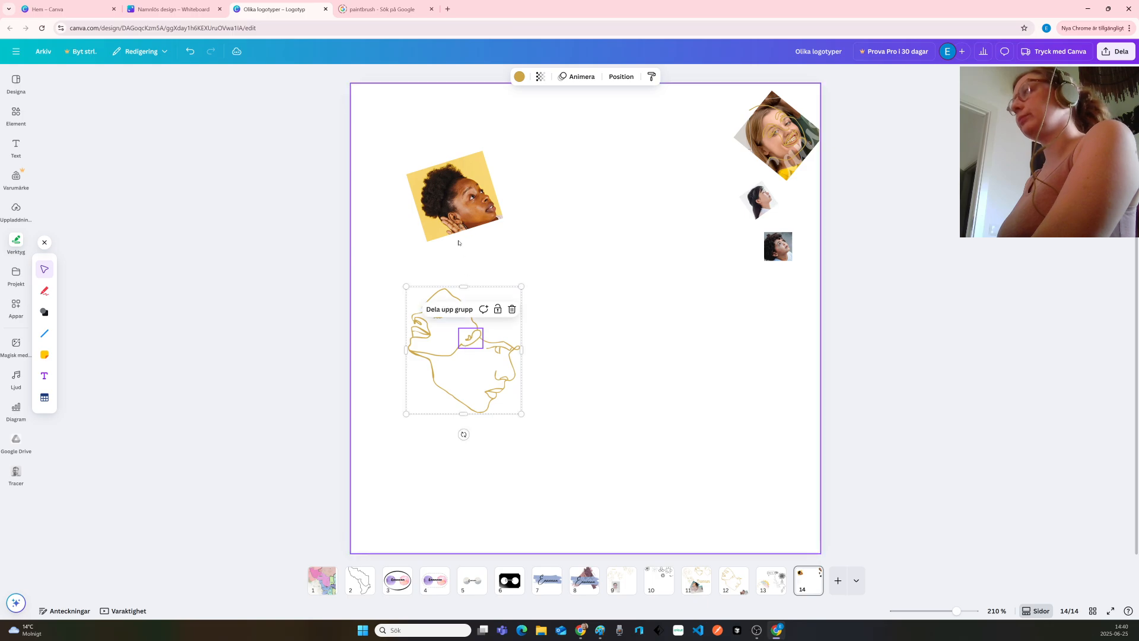
{"action": "left_click", "coordinate": [461, 217]}
{"action": "mouse_move", "coordinate": [461, 217]}
{"action": "left_mouse_down"}
{"action": "mouse_move", "coordinate": [510, 297]}
{"action": "mouse_move", "coordinate": [497, 320]}
{"action": "mouse_move", "coordinate": [500, 301]}
{"action": "left_mouse_up"}
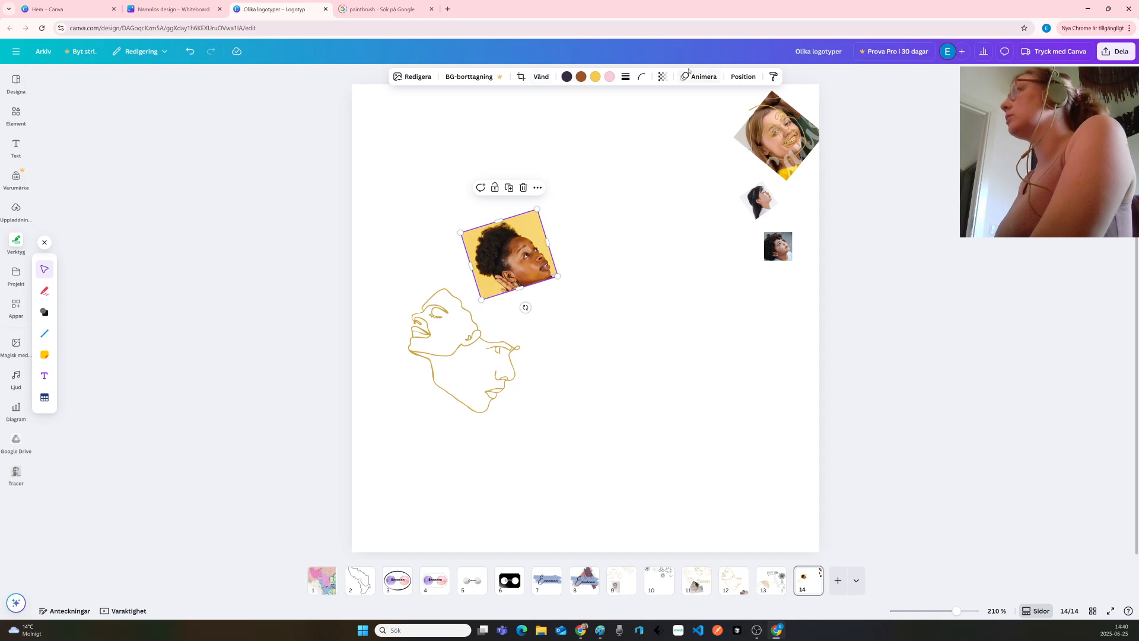
Bring the gold line-art face group in front of all the photos in the layer order
{"action": "left_click", "coordinate": [744, 76]}
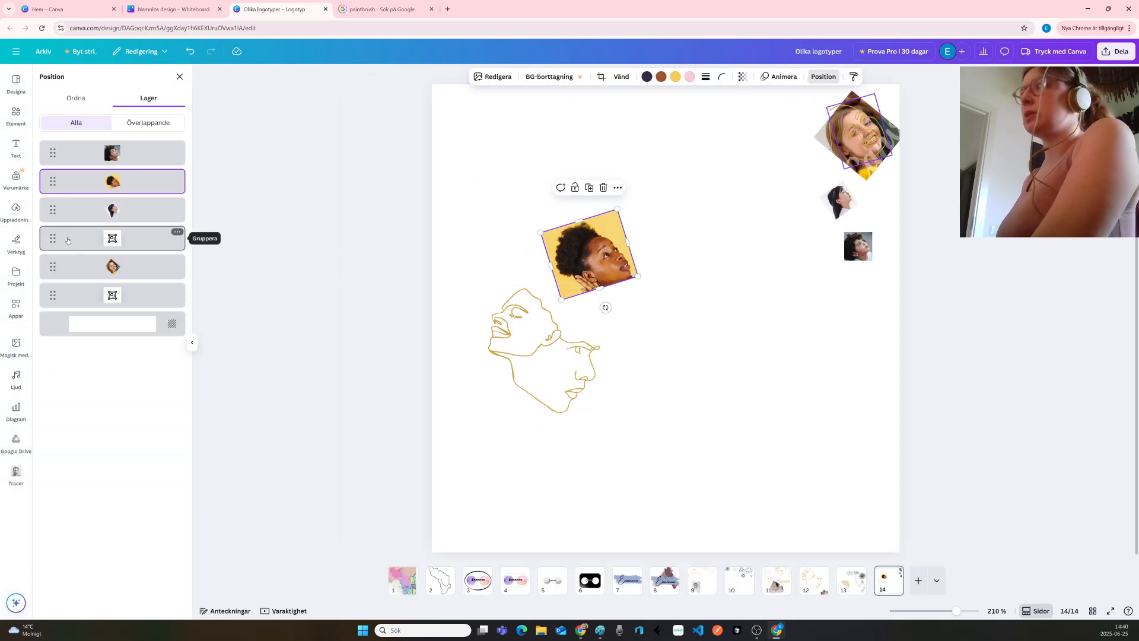
{"action": "left_click", "coordinate": [51, 300]}
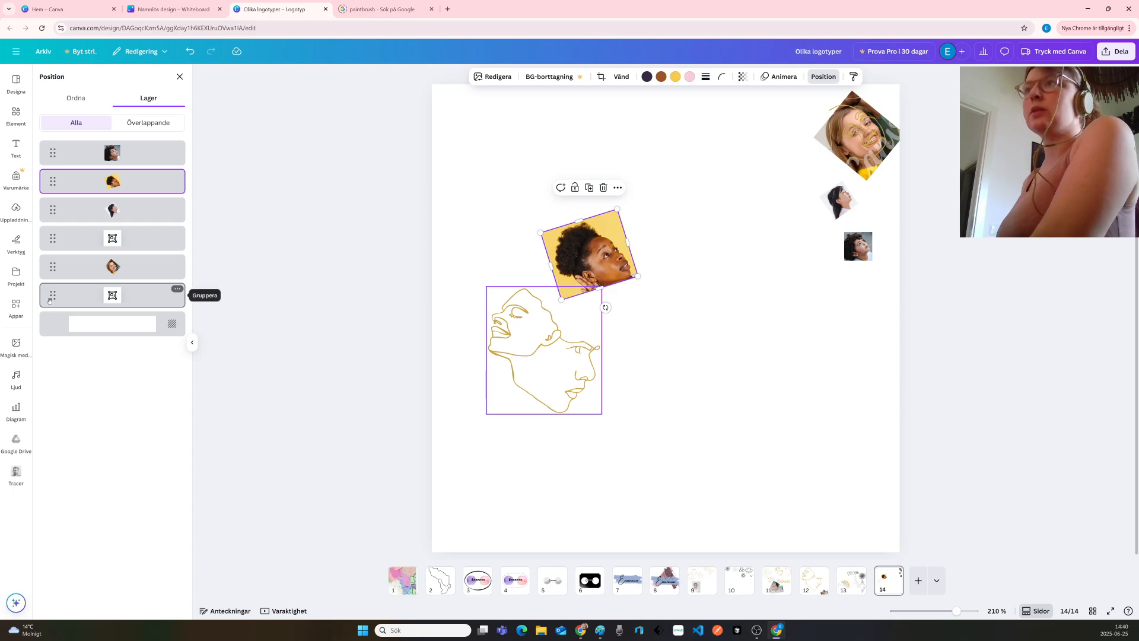
{"action": "left_click_drag", "start_coordinate": [50, 299], "coordinate": [53, 153]}
{"action": "left_click", "coordinate": [592, 318]}
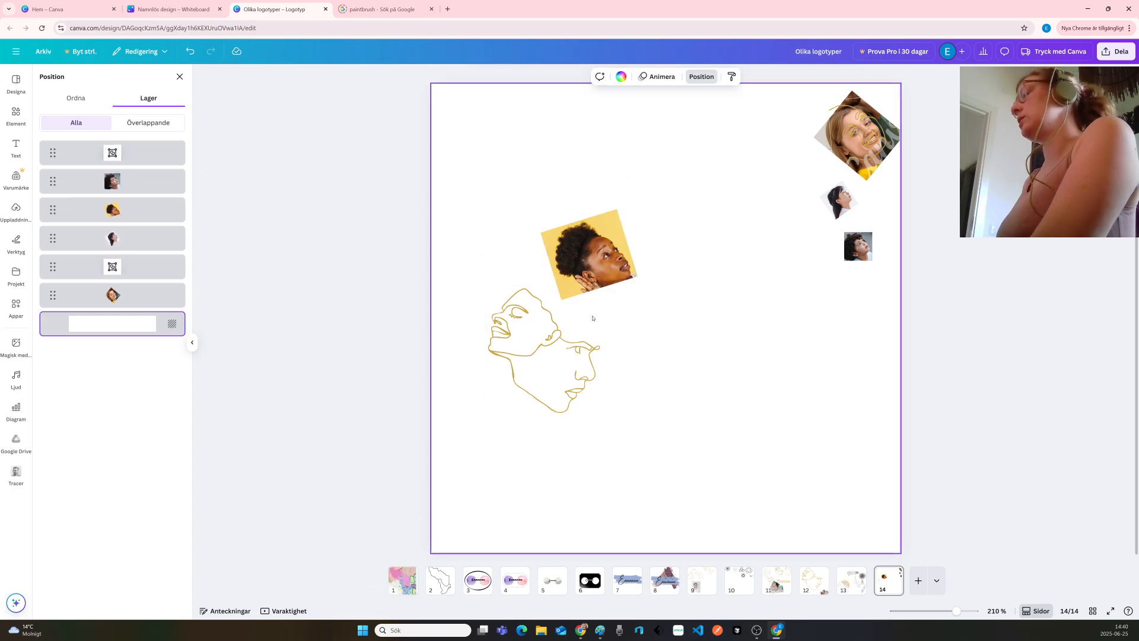
{"action": "left_click", "coordinate": [593, 278]}
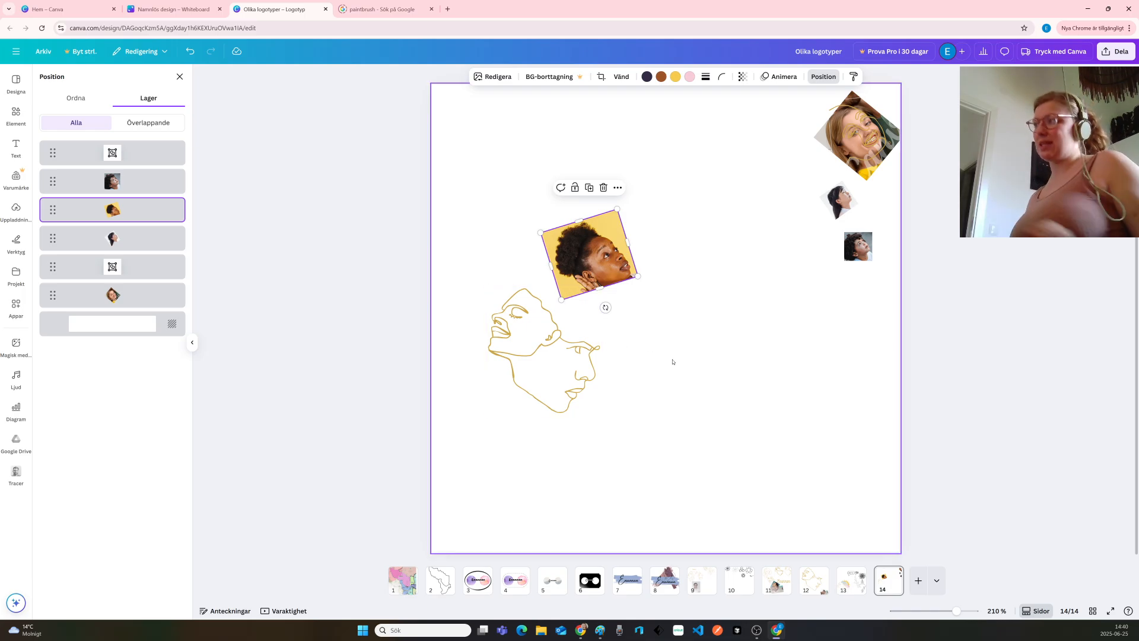
{"action": "left_click", "coordinate": [673, 362]}
{"action": "scroll", "coordinate": [647, 335], "scroll_direction": "up", "scroll_amount": 5}
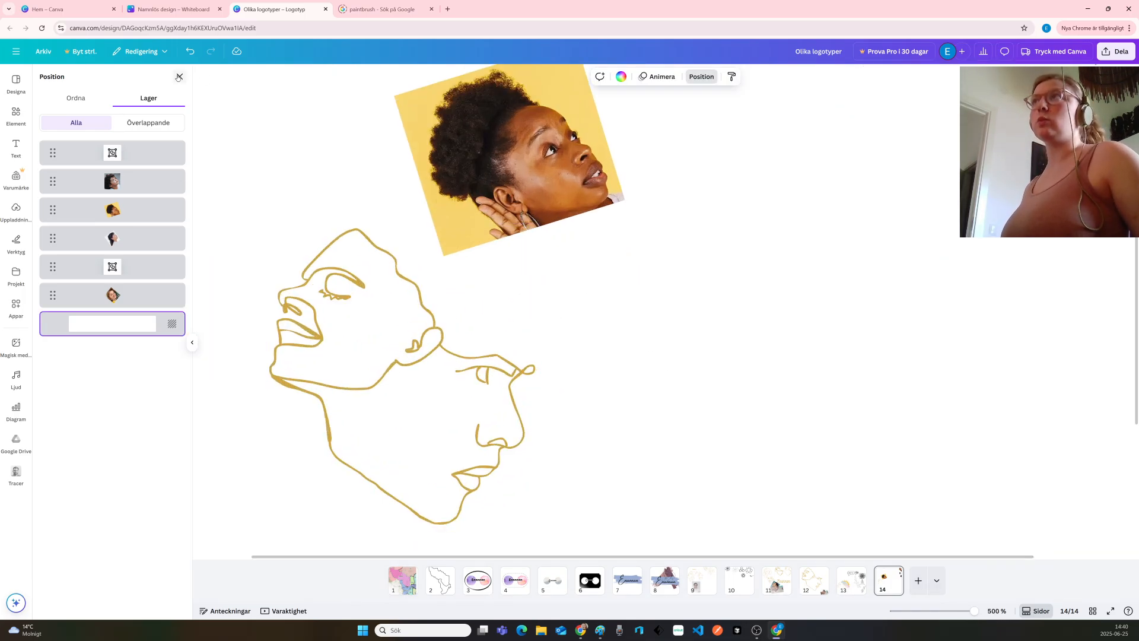
{"action": "left_click", "coordinate": [178, 76]}
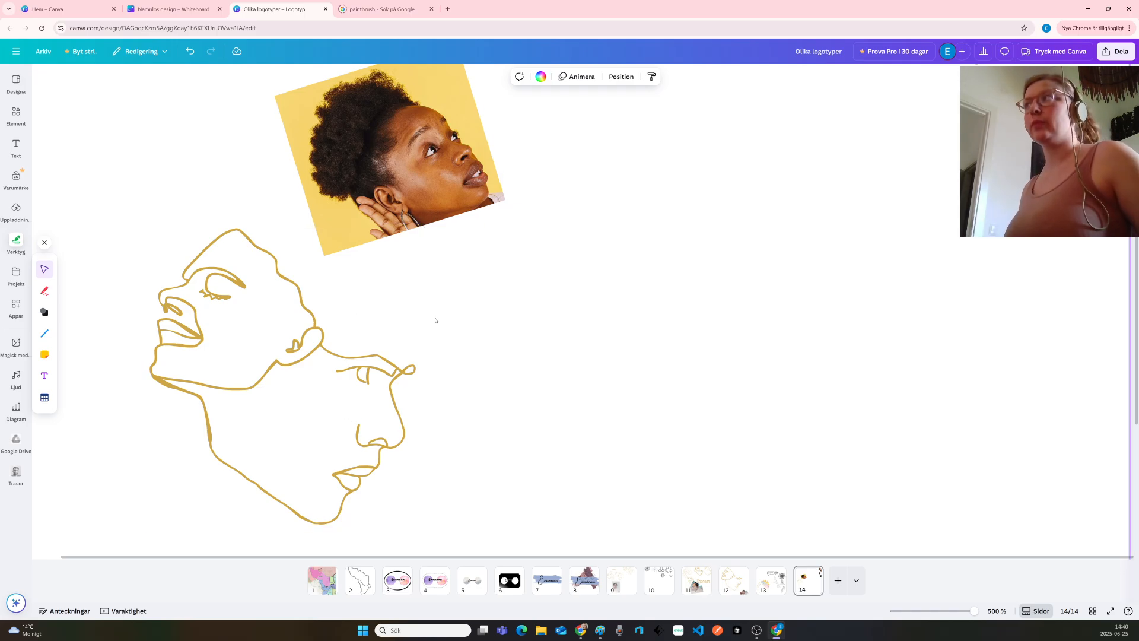
Move the yellow-background portrait behind the line-art faces, enlarge it, and rotate it clockwise so the face tilts down toward the lower line-art profile
{"action": "left_click", "coordinate": [348, 244]}
{"action": "left_click_drag", "start_coordinate": [348, 244], "coordinate": [319, 298]}
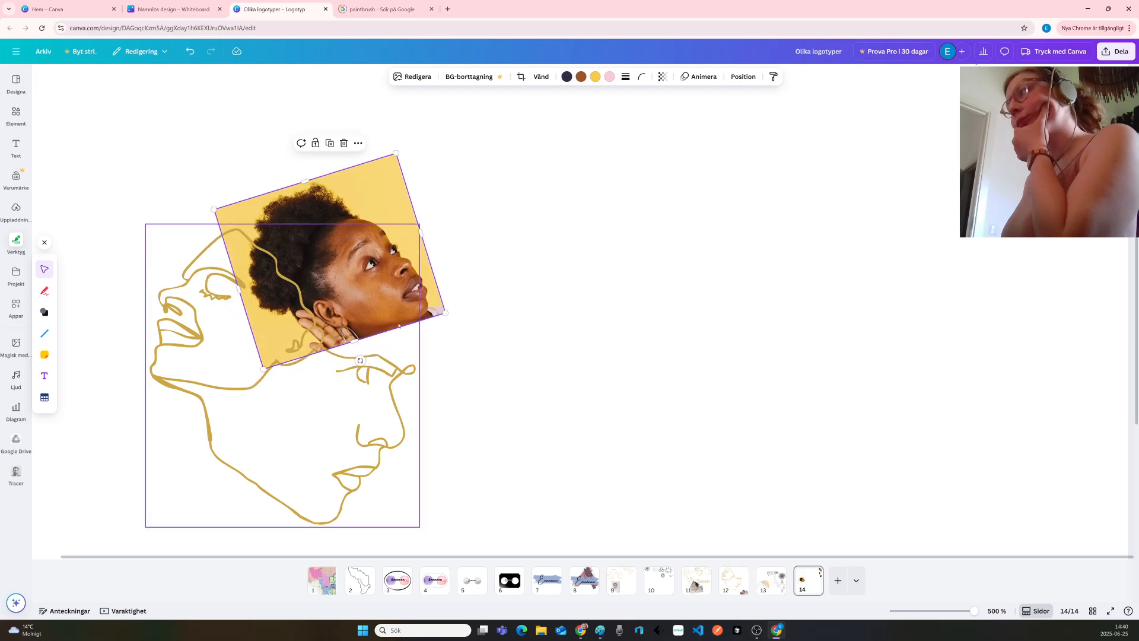
{"action": "left_click_drag", "start_coordinate": [445, 313], "coordinate": [465, 292]}
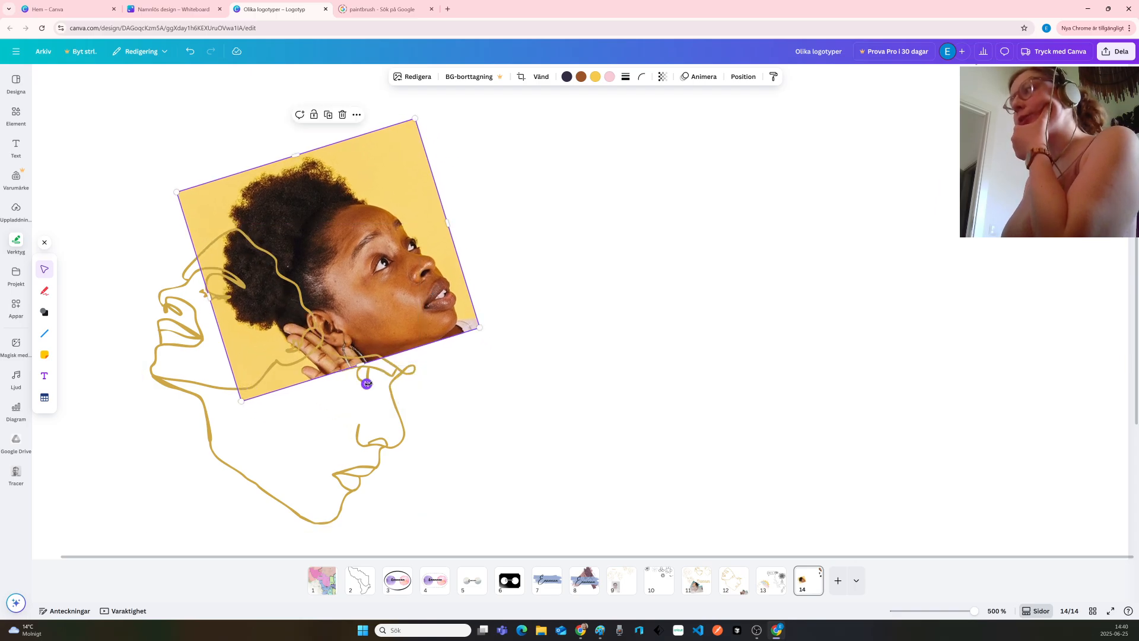
{"action": "left_click_drag", "start_coordinate": [367, 384], "coordinate": [210, 397]}
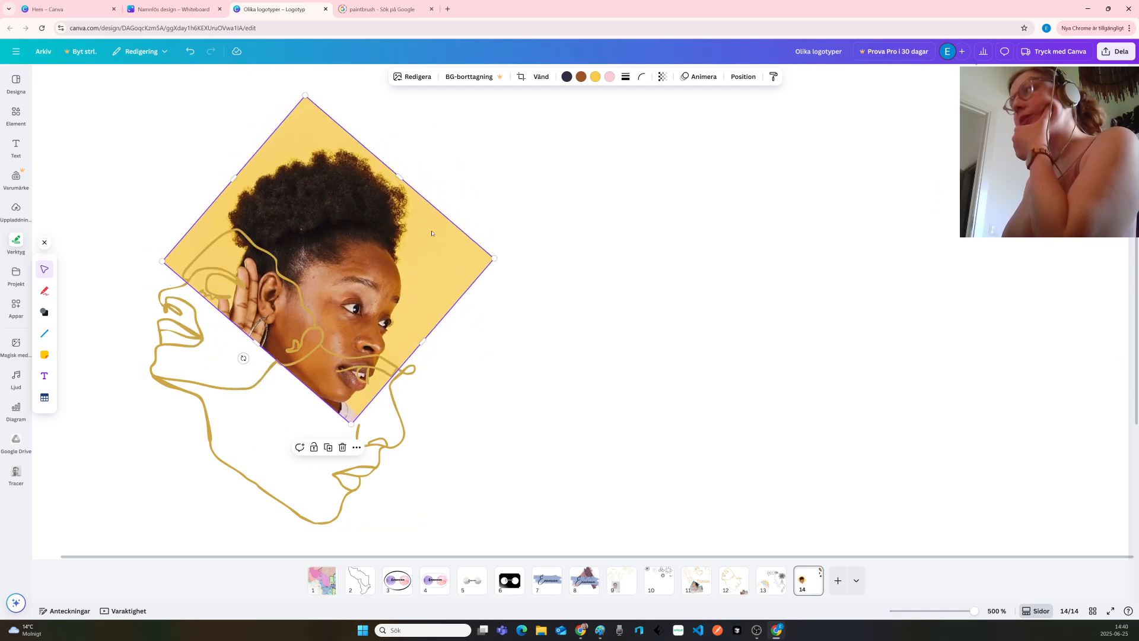
{"action": "left_click_drag", "start_coordinate": [448, 265], "coordinate": [437, 365]}
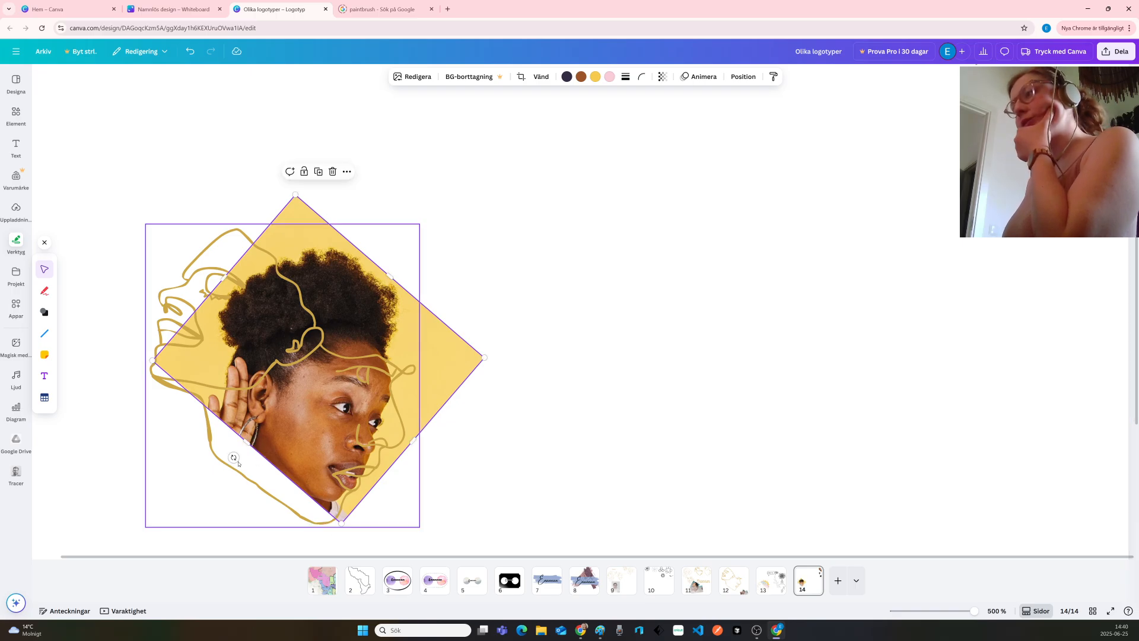
{"action": "mouse_move", "coordinate": [234, 459]}
{"action": "left_mouse_down"}
{"action": "mouse_move", "coordinate": [200, 443]}
{"action": "mouse_move", "coordinate": [228, 449]}
{"action": "left_mouse_up"}
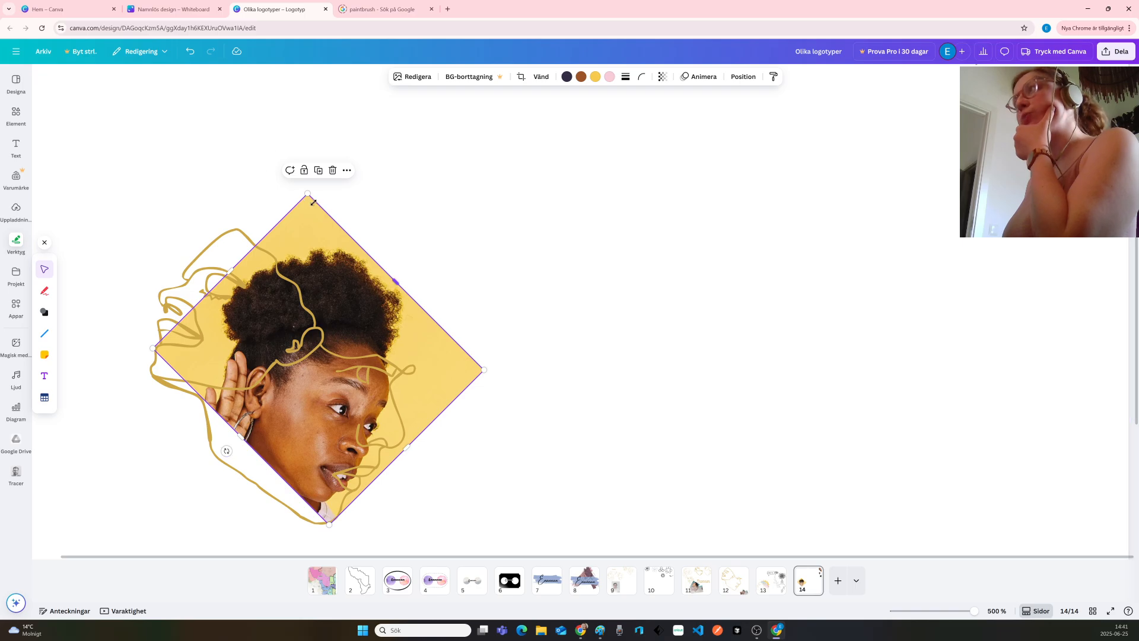
{"action": "left_click_drag", "start_coordinate": [308, 191], "coordinate": [297, 134]}
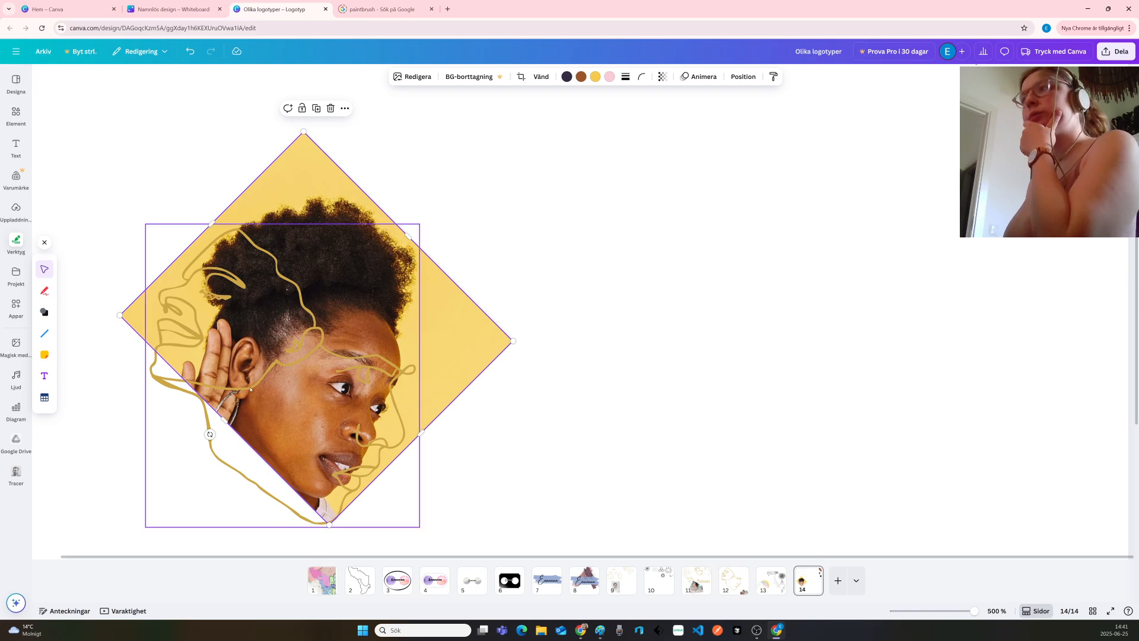
Flip the yellow-background portrait horizontally, turn it nearly upright over the line art's right side, and flip it horizontally again
{"action": "left_click", "coordinate": [541, 77]}
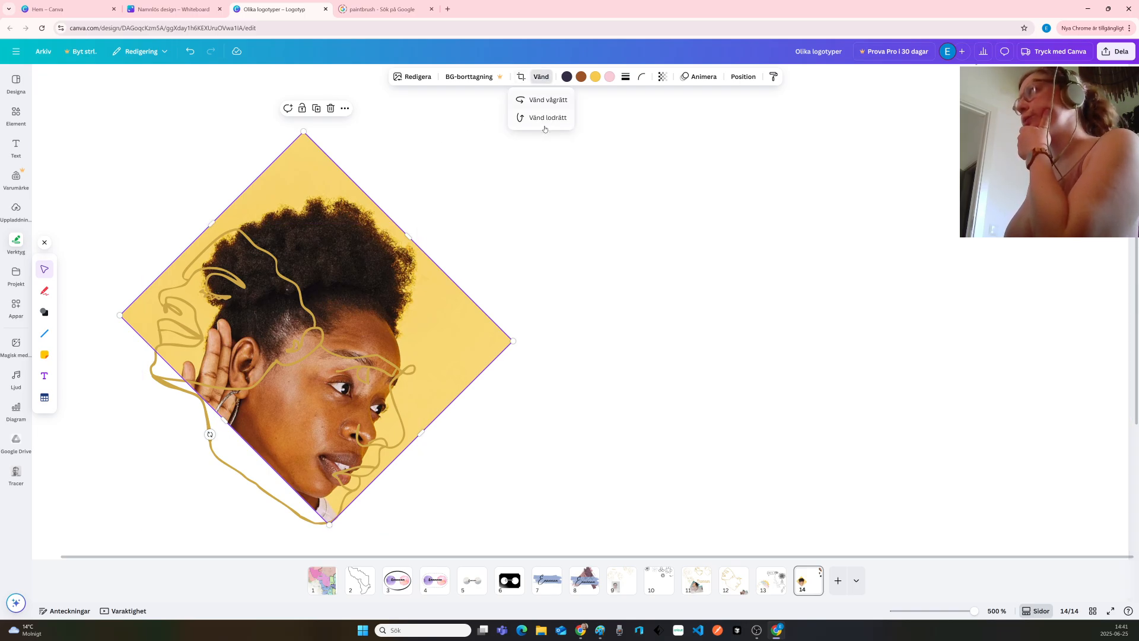
{"action": "left_click", "coordinate": [538, 99]}
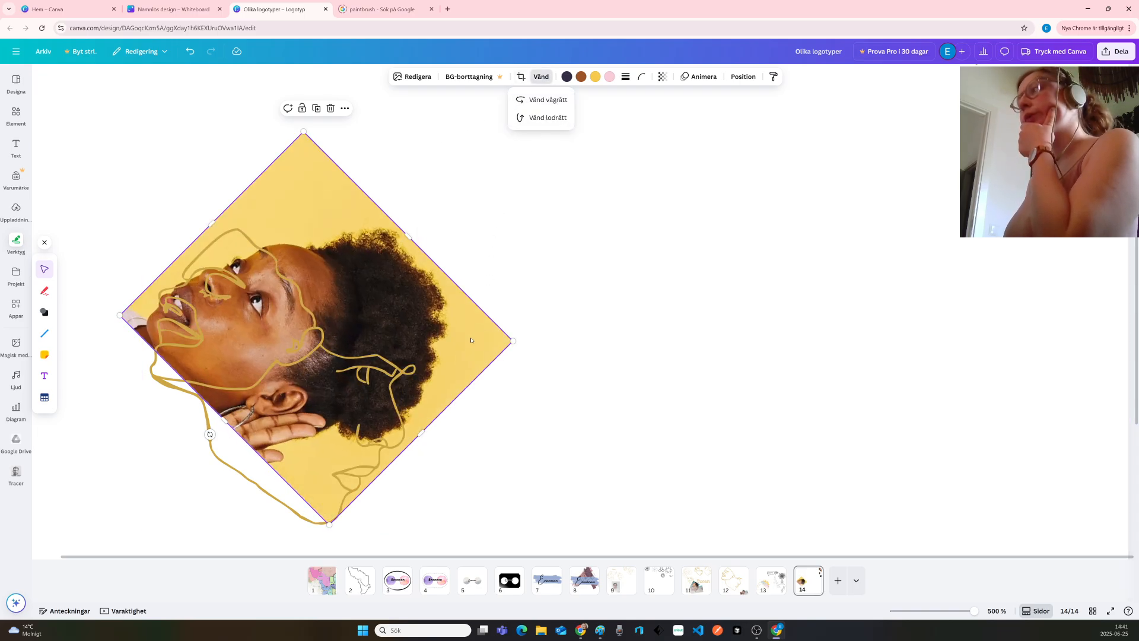
{"action": "left_click_drag", "start_coordinate": [209, 435], "coordinate": [322, 423]}
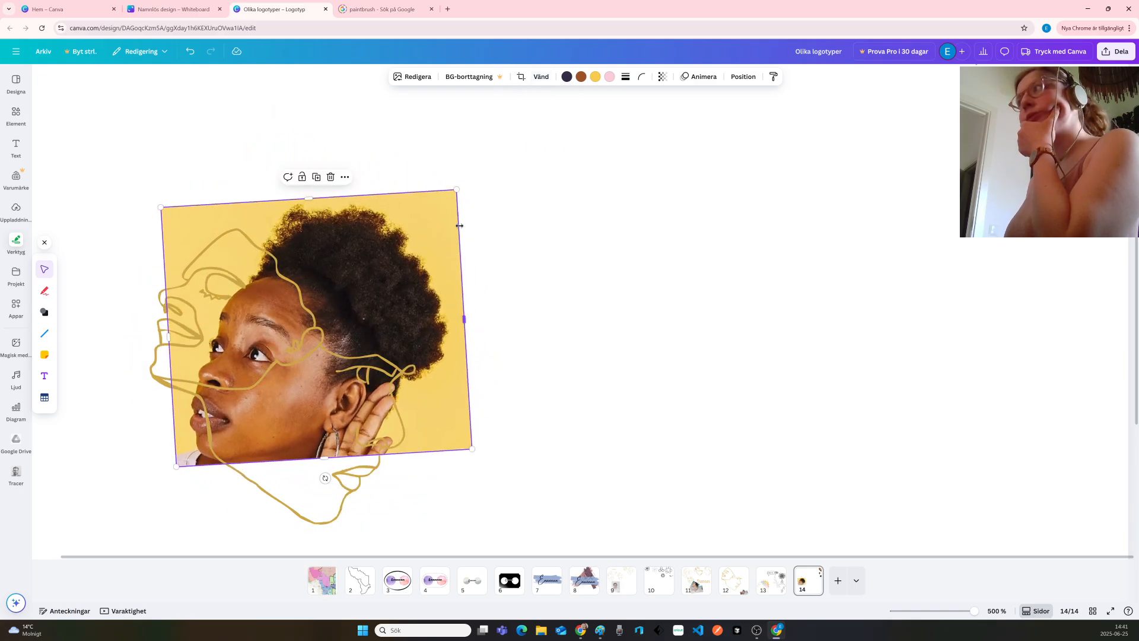
{"action": "mouse_move", "coordinate": [440, 224]}
{"action": "left_mouse_down"}
{"action": "mouse_move", "coordinate": [409, 155]}
{"action": "mouse_move", "coordinate": [529, 191]}
{"action": "left_mouse_up"}
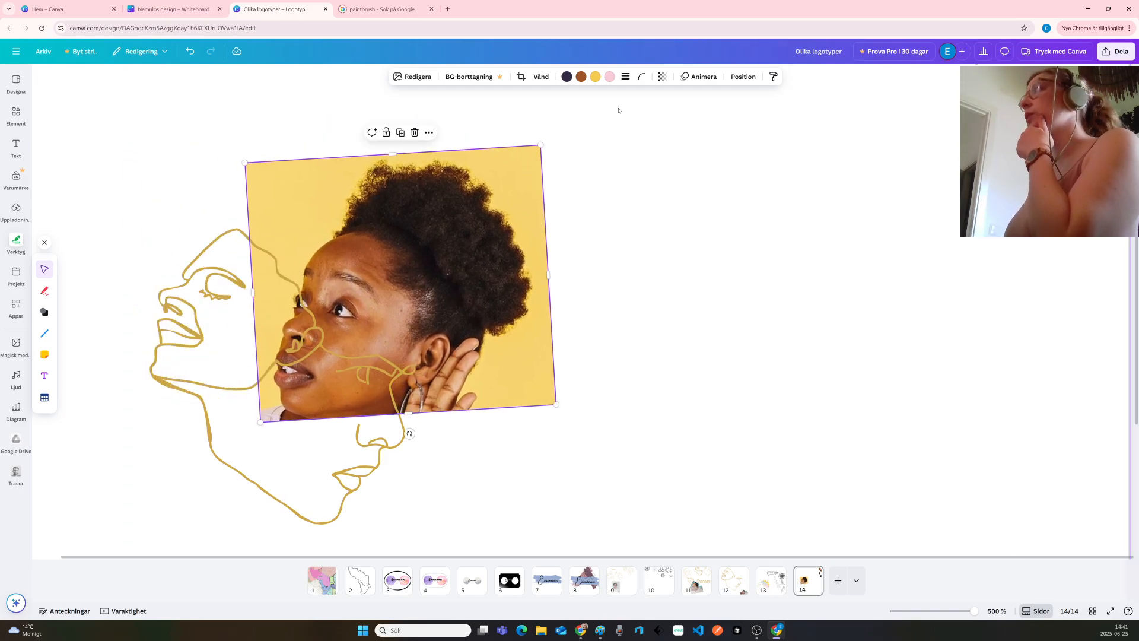
{"action": "left_click", "coordinate": [541, 77]}
{"action": "left_click", "coordinate": [534, 100]}
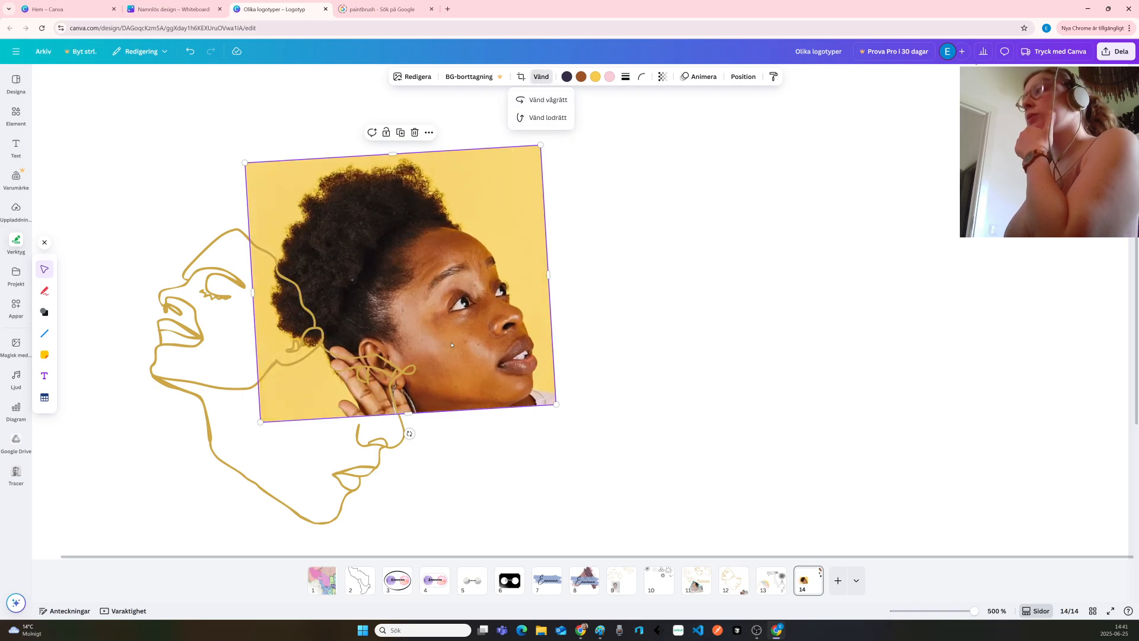
Place the portrait behind the upper half of the line art and tilt it slightly counterclockwise so the face looks further upward
{"action": "mouse_move", "coordinate": [447, 325]}
{"action": "left_mouse_down"}
{"action": "mouse_move", "coordinate": [315, 321]}
{"action": "mouse_move", "coordinate": [328, 308]}
{"action": "mouse_move", "coordinate": [284, 306]}
{"action": "mouse_move", "coordinate": [330, 307]}
{"action": "mouse_move", "coordinate": [356, 292]}
{"action": "mouse_move", "coordinate": [340, 280]}
{"action": "left_mouse_up"}
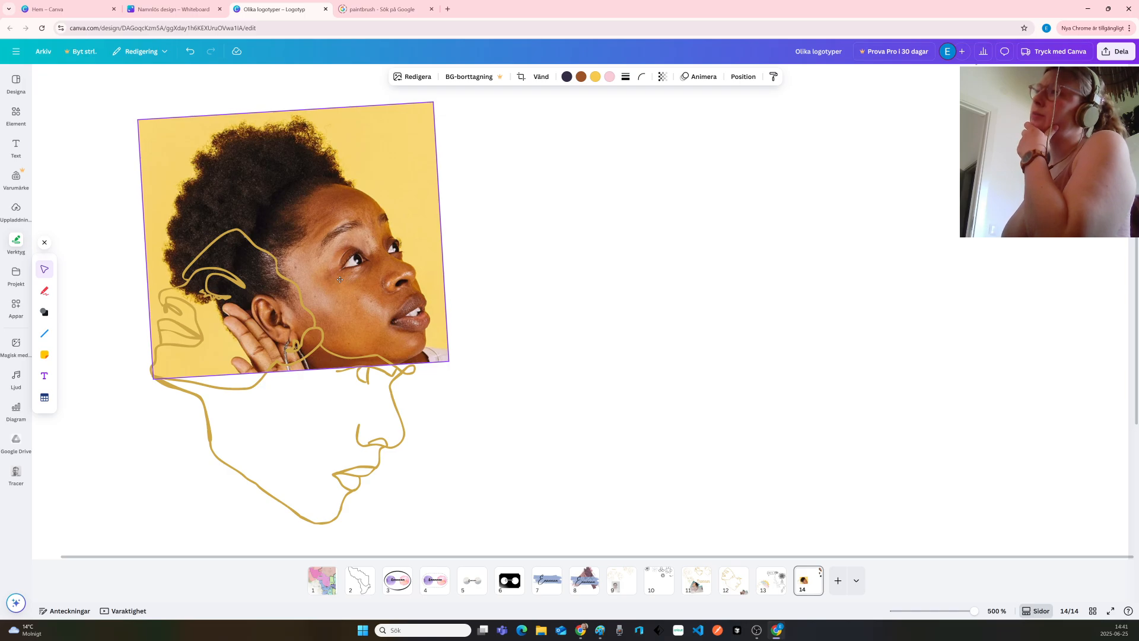
{"action": "mouse_move", "coordinate": [340, 279]}
{"action": "left_mouse_down"}
{"action": "mouse_move", "coordinate": [329, 292]}
{"action": "mouse_move", "coordinate": [325, 275]}
{"action": "mouse_move", "coordinate": [348, 272]}
{"action": "left_mouse_up"}
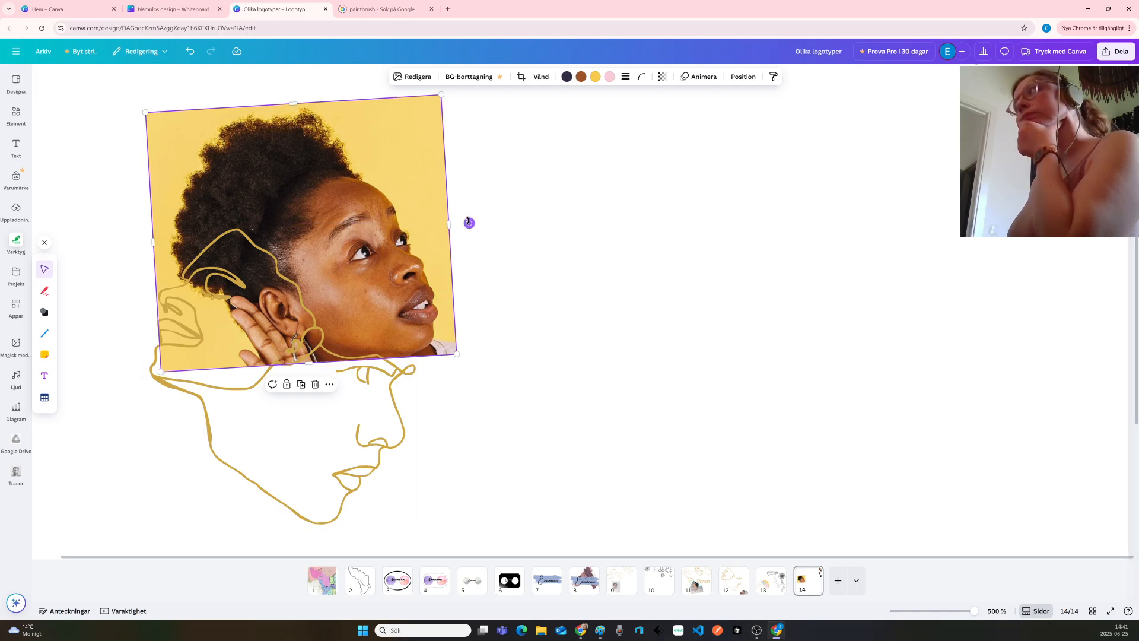
{"action": "left_click_drag", "start_coordinate": [469, 222], "coordinate": [462, 191]}
{"action": "left_click_drag", "start_coordinate": [382, 227], "coordinate": [361, 248]}
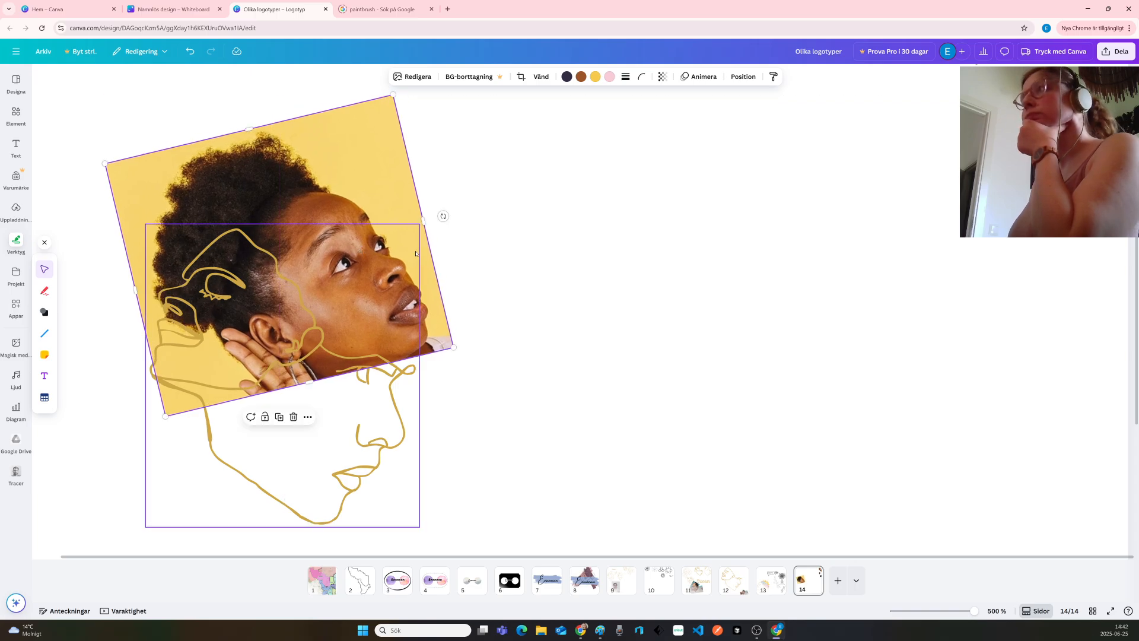
{"action": "left_click", "coordinate": [510, 261]}
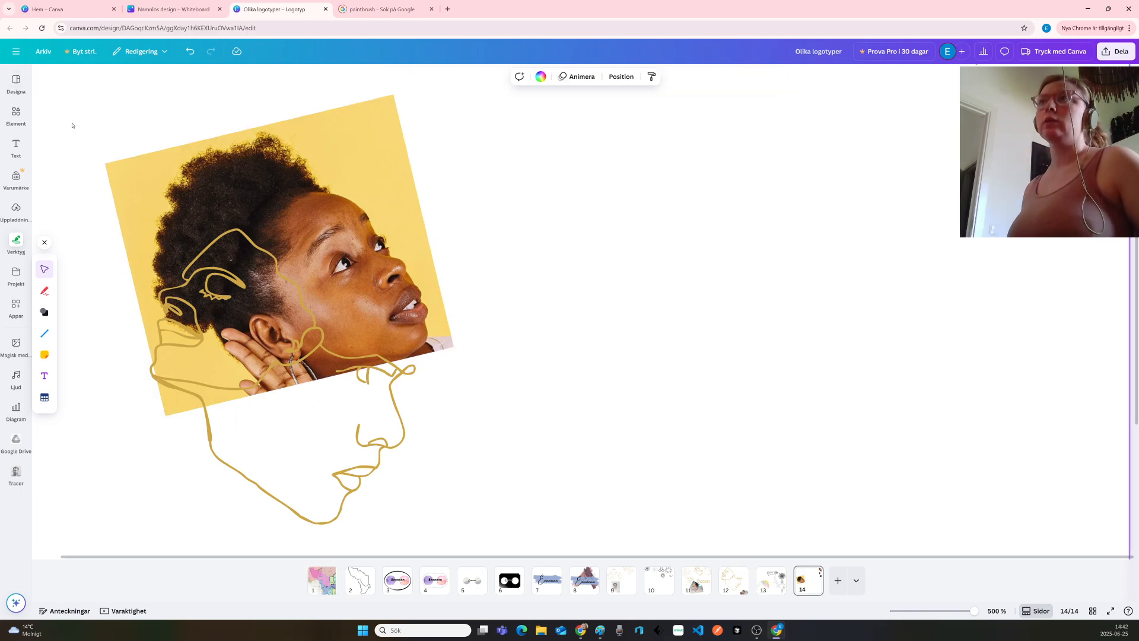
Select the yellow-background portrait and the line-art group together and enlarge both for tracing
{"action": "left_click_drag", "start_coordinate": [72, 125], "coordinate": [520, 498]}
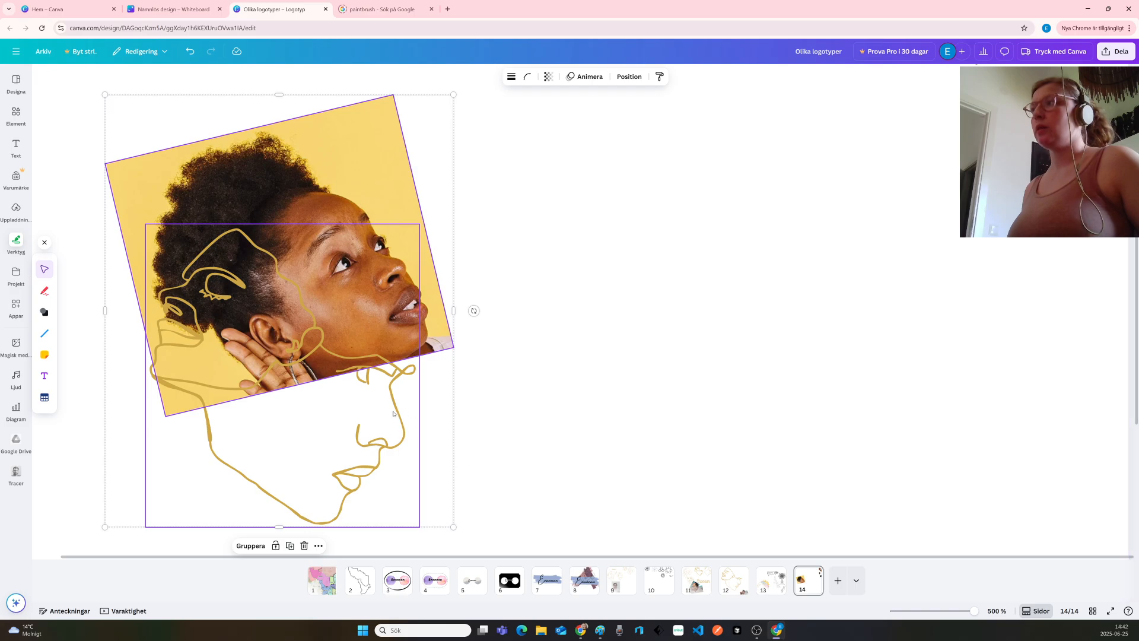
{"action": "left_click_drag", "start_coordinate": [454, 95], "coordinate": [771, 50]}
{"action": "scroll", "coordinate": [623, 269], "scroll_direction": "up", "scroll_amount": 3}
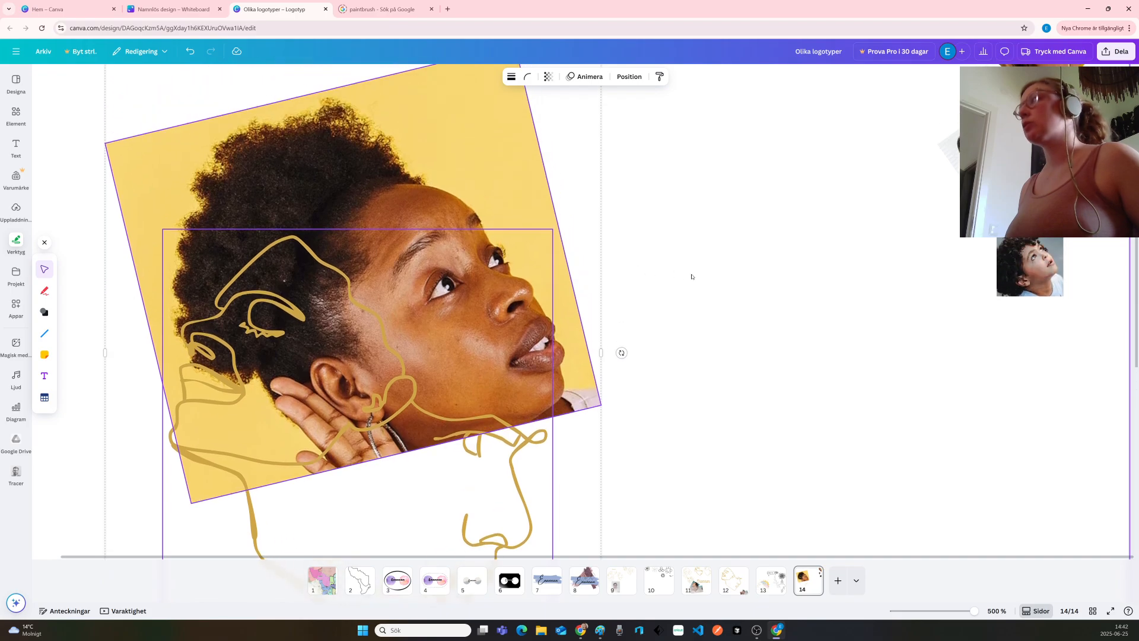
Trace the portrait's far eye, nose and forehead with the gold pen, linking them along a curly hairline to the upper line-art face
{"action": "left_click", "coordinate": [44, 290]}
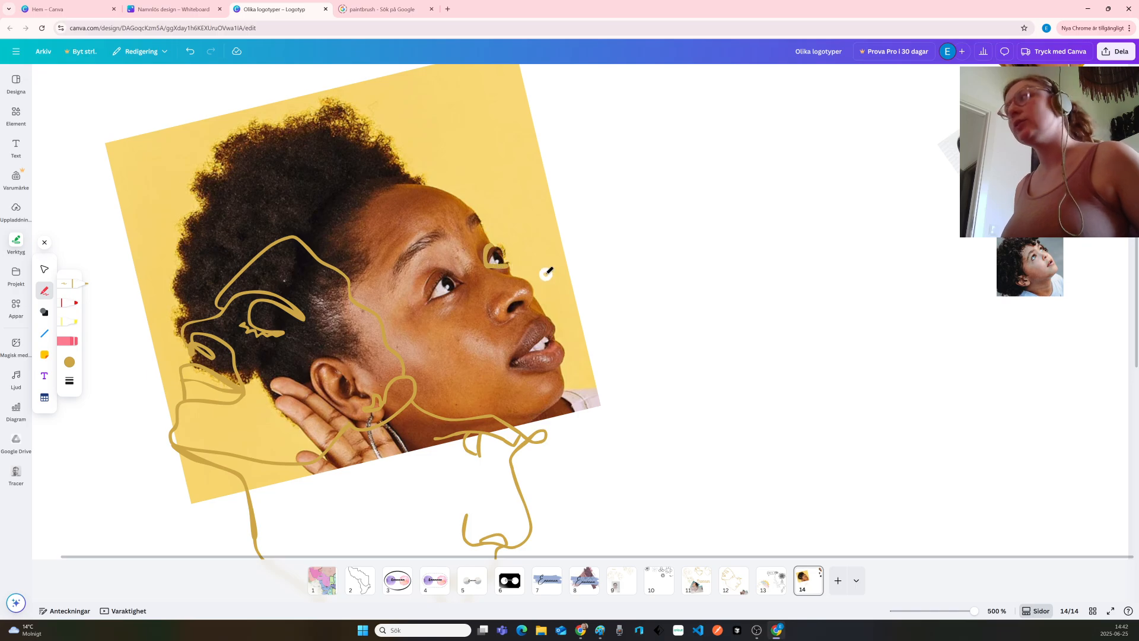
{"action": "key", "text": "ctrl+z"}
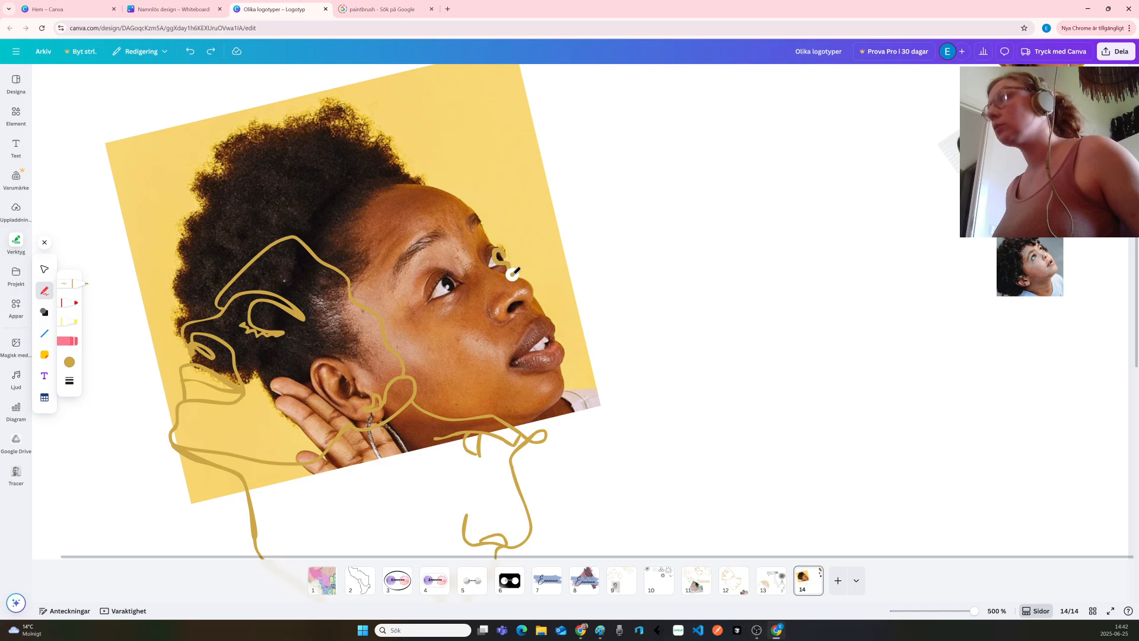
{"action": "left_click_drag", "start_coordinate": [513, 274], "coordinate": [512, 275]}
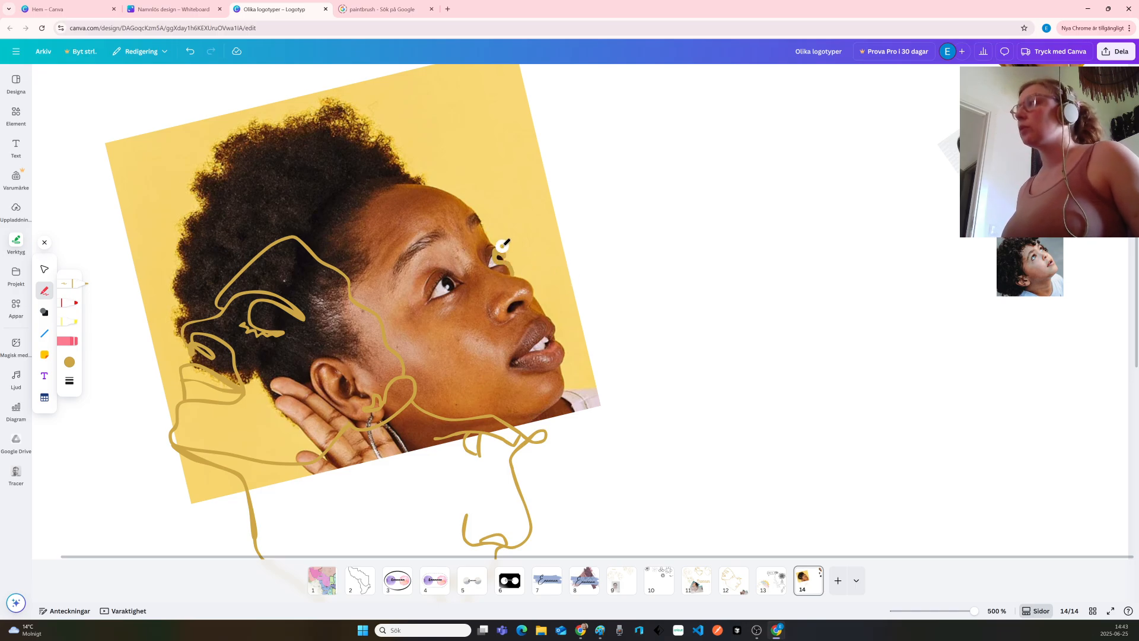
{"action": "mouse_move", "coordinate": [501, 249]}
{"action": "left_mouse_down"}
{"action": "mouse_move", "coordinate": [488, 256]}
{"action": "mouse_move", "coordinate": [531, 283]}
{"action": "mouse_move", "coordinate": [527, 308]}
{"action": "left_mouse_up"}
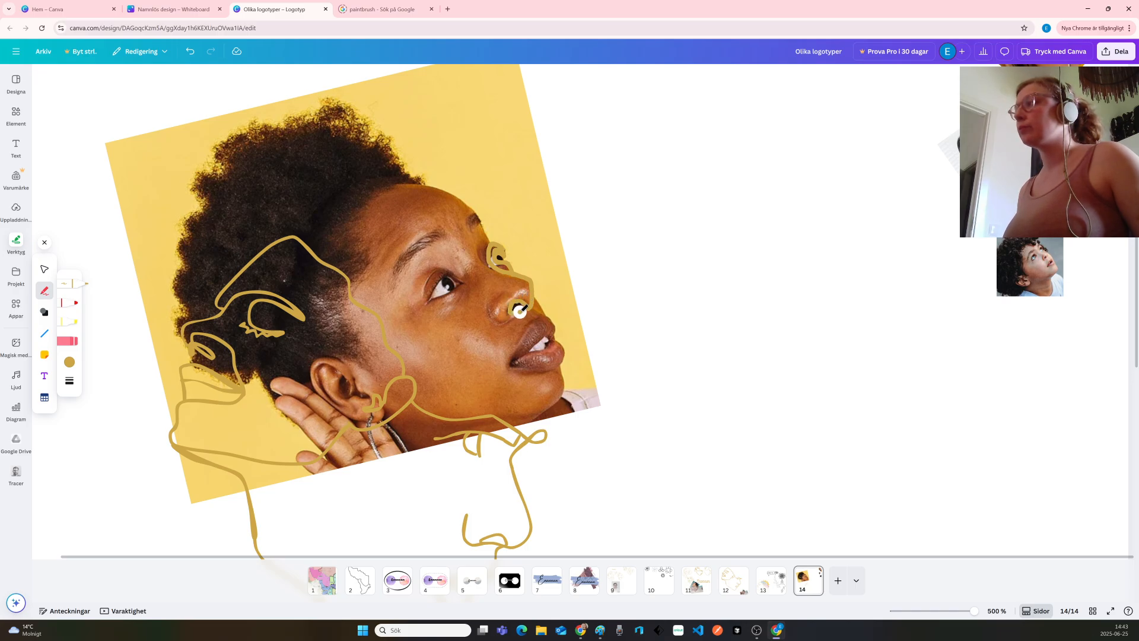
{"action": "left_click_drag", "start_coordinate": [523, 308], "coordinate": [517, 309]}
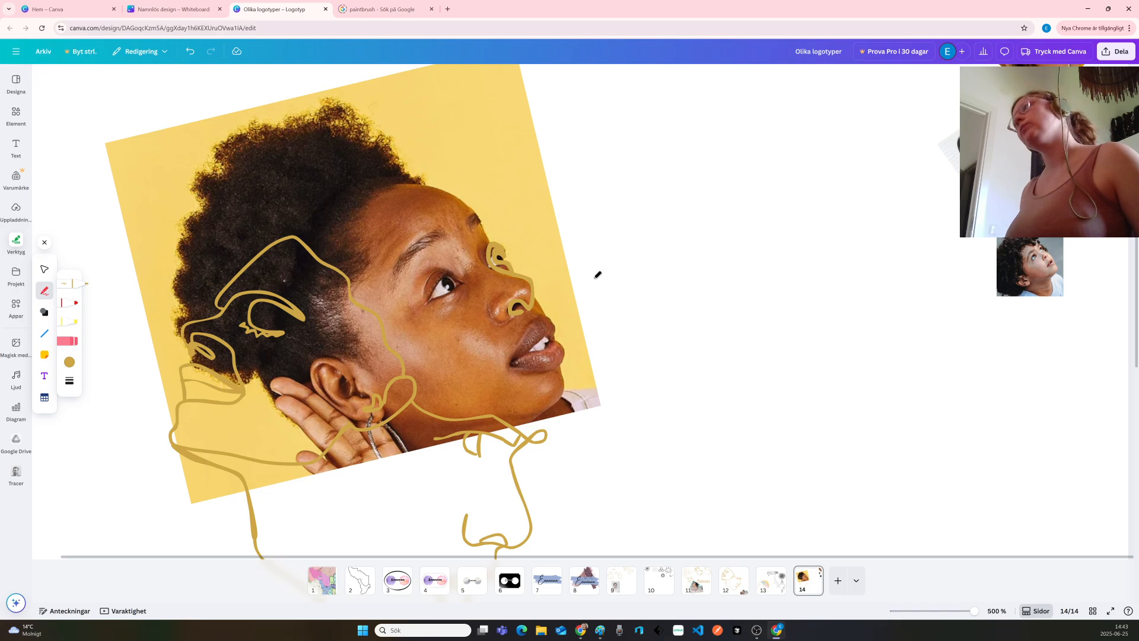
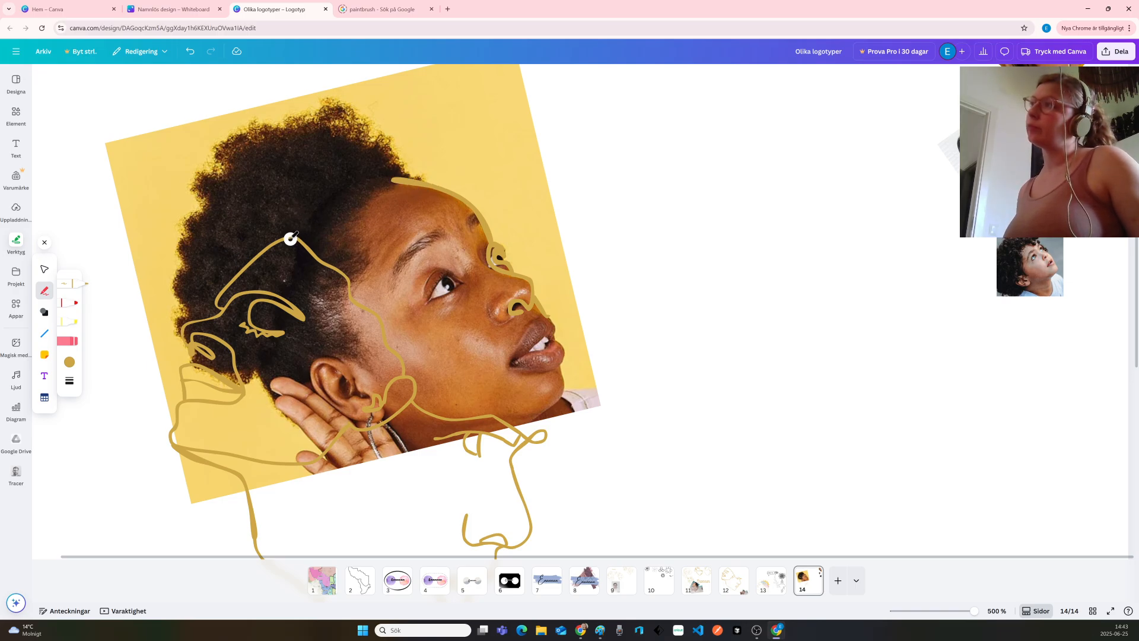
{"action": "mouse_move", "coordinate": [290, 237]}
{"action": "left_mouse_down"}
{"action": "mouse_move", "coordinate": [316, 216]}
{"action": "mouse_move", "coordinate": [339, 230]}
{"action": "mouse_move", "coordinate": [328, 226]}
{"action": "mouse_move", "coordinate": [344, 191]}
{"action": "mouse_move", "coordinate": [336, 178]}
{"action": "mouse_move", "coordinate": [353, 174]}
{"action": "mouse_move", "coordinate": [360, 203]}
{"action": "mouse_move", "coordinate": [403, 179]}
{"action": "left_mouse_up"}
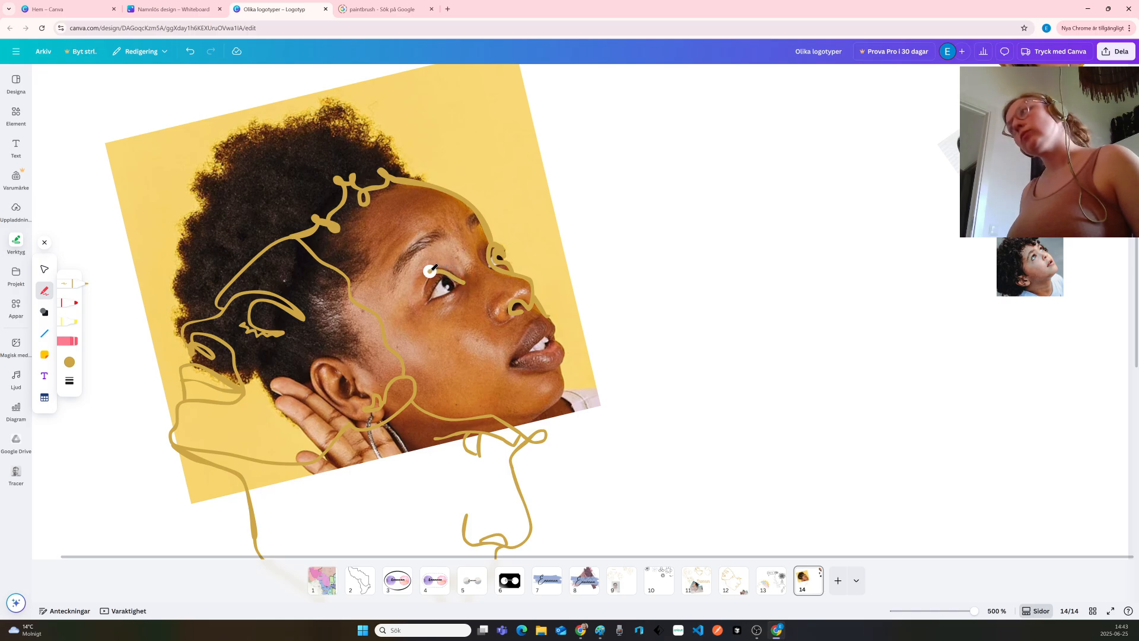
Redraw the portrait's near eye with the gold pen and continue its line down to the nostril
{"action": "key", "text": "ctrl+z"}
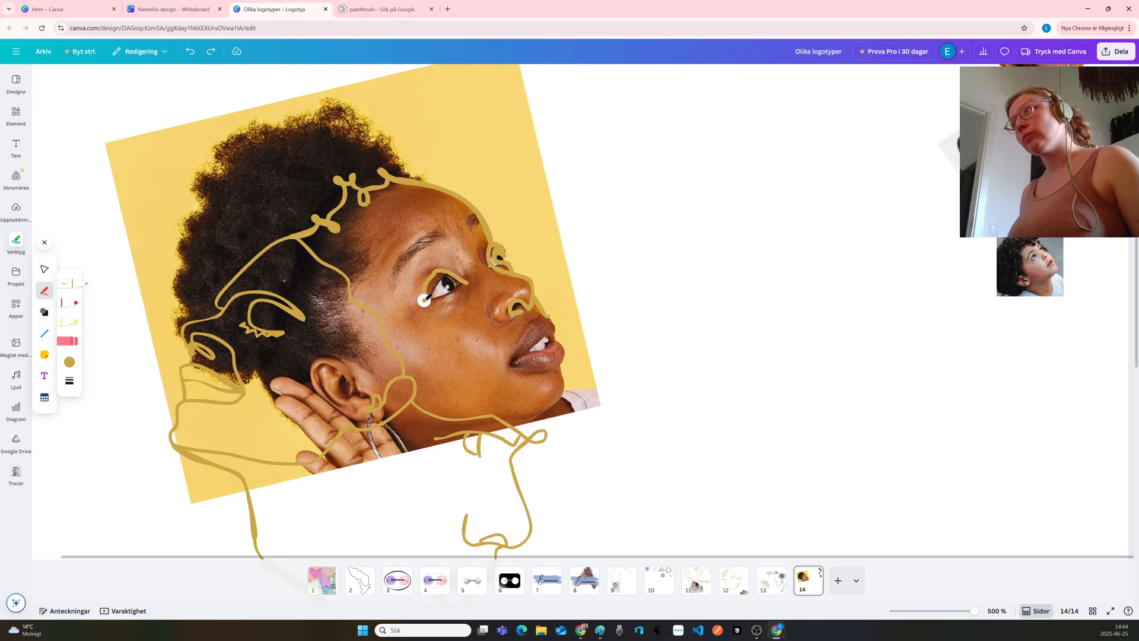
{"action": "left_click_drag", "start_coordinate": [424, 300], "coordinate": [456, 289]}
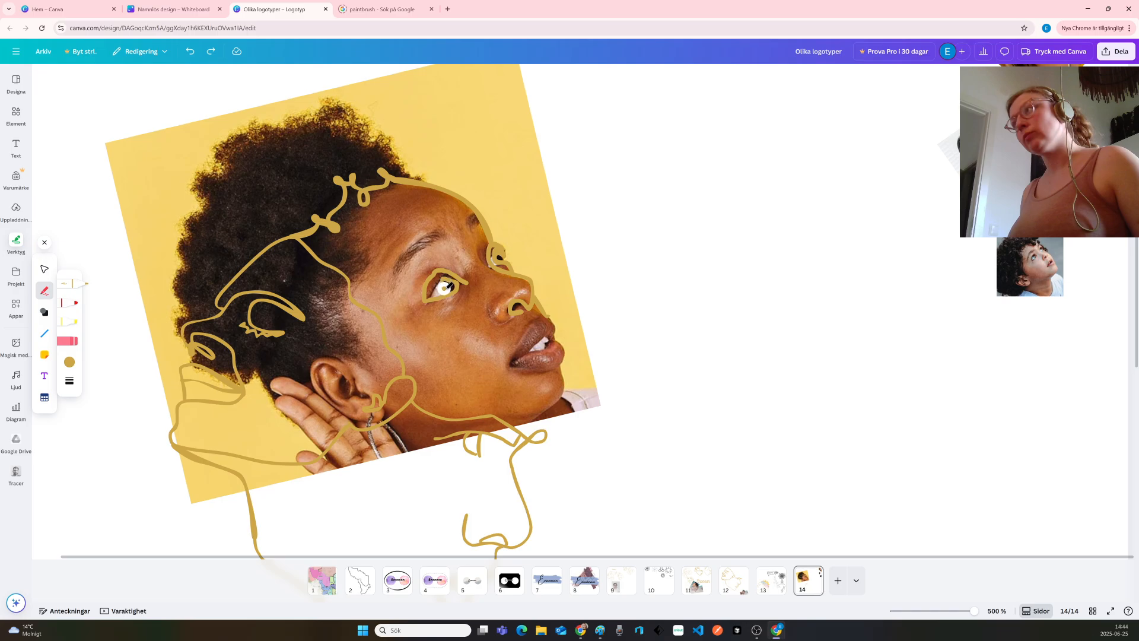
{"action": "mouse_move", "coordinate": [454, 290]}
{"action": "left_mouse_down"}
{"action": "mouse_move", "coordinate": [491, 315]}
{"action": "mouse_move", "coordinate": [517, 310]}
{"action": "left_mouse_up"}
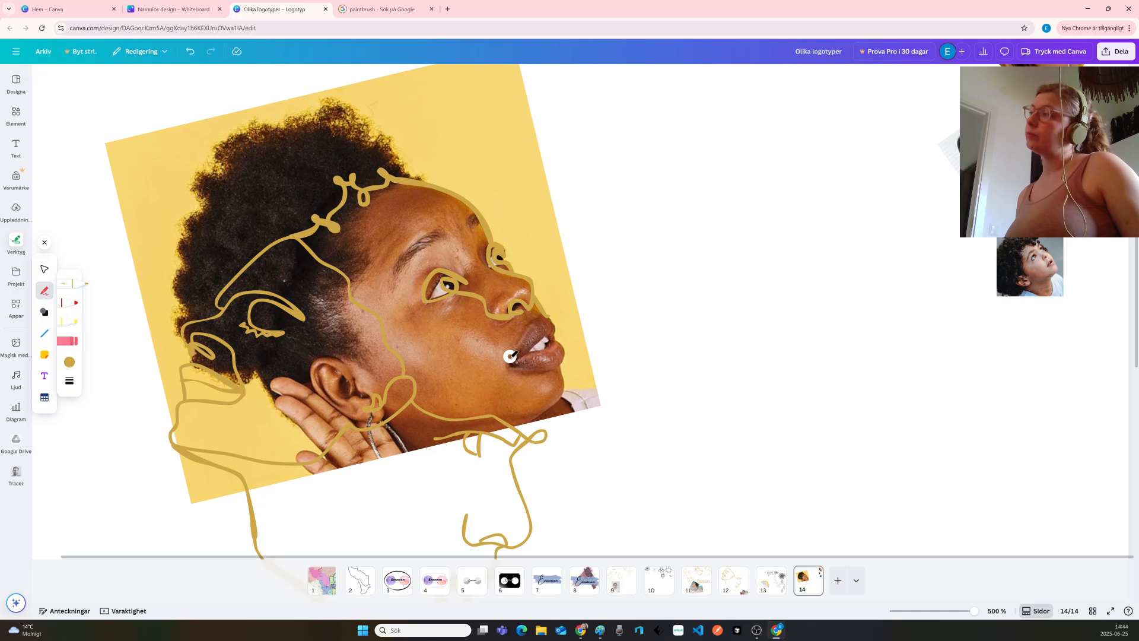
Outline the portrait's upper and lower lips with the gold pen, redoing the stroke that misses the lip edge
{"action": "mouse_move", "coordinate": [512, 356]}
{"action": "left_mouse_down"}
{"action": "mouse_move", "coordinate": [529, 329]}
{"action": "mouse_move", "coordinate": [553, 325]}
{"action": "left_mouse_up"}
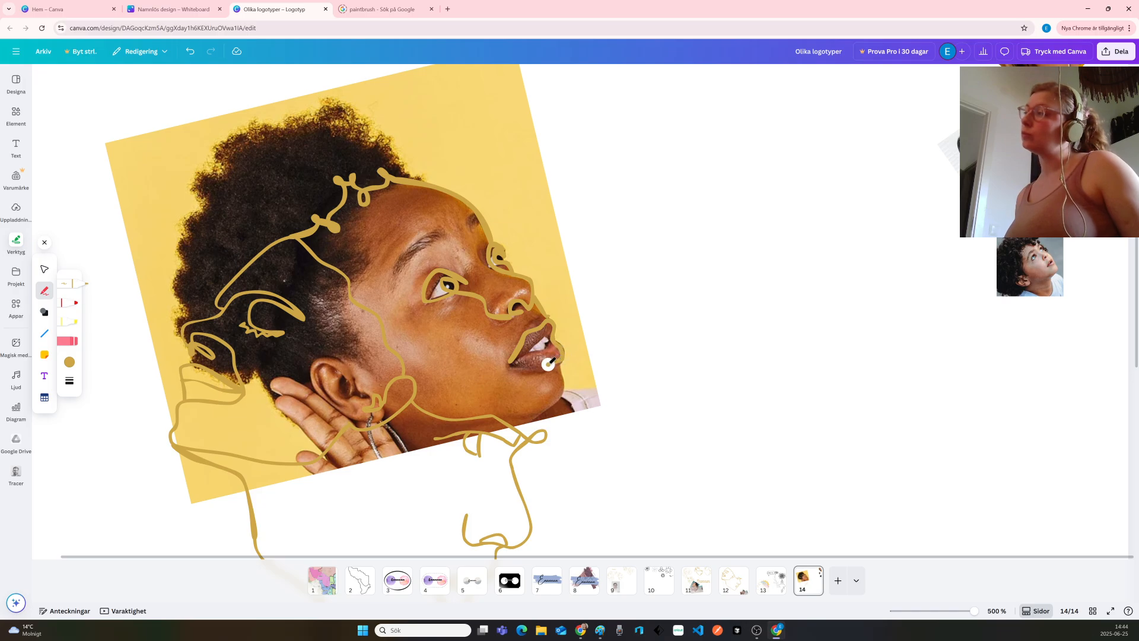
{"action": "left_click_drag", "start_coordinate": [547, 364], "coordinate": [563, 363]}
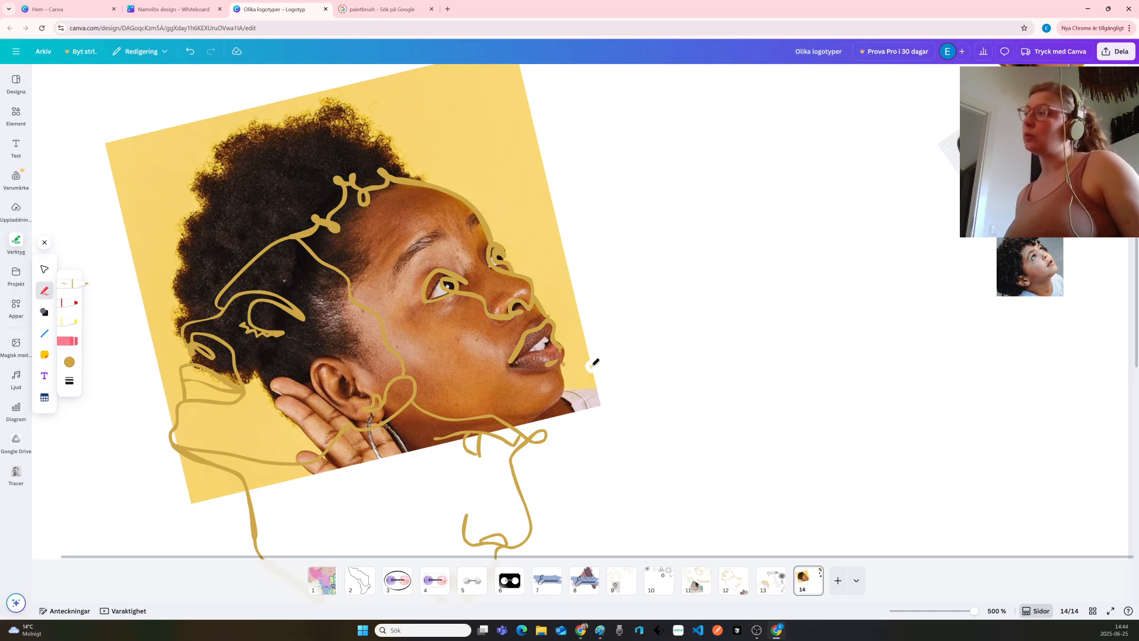
{"action": "key", "text": "ctrl+z"}
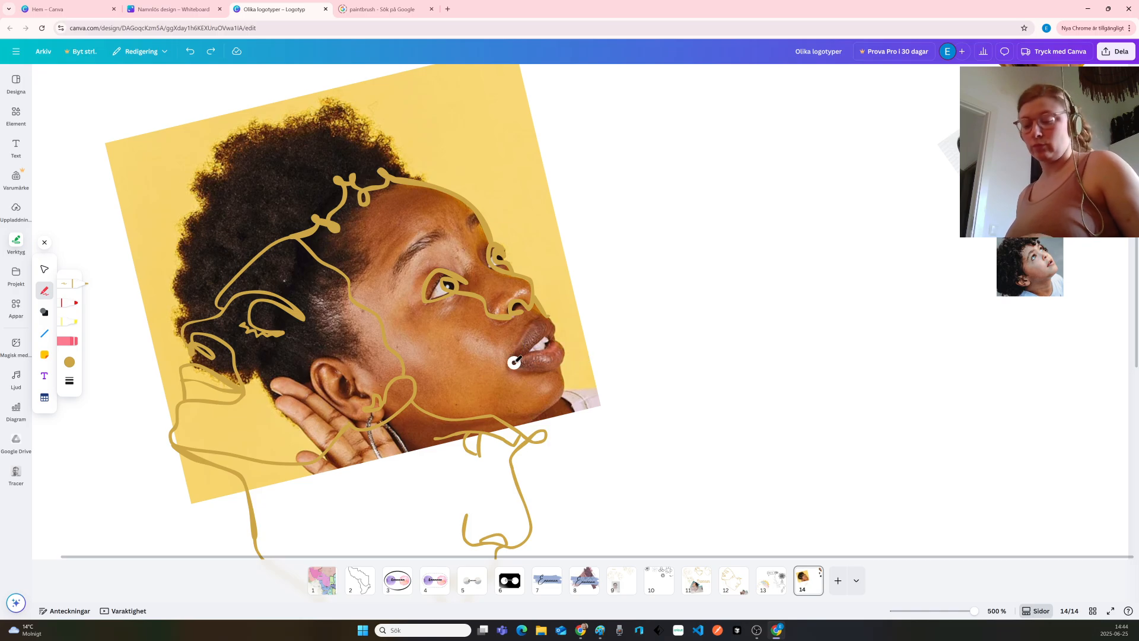
{"action": "key", "text": "ctrl+y"}
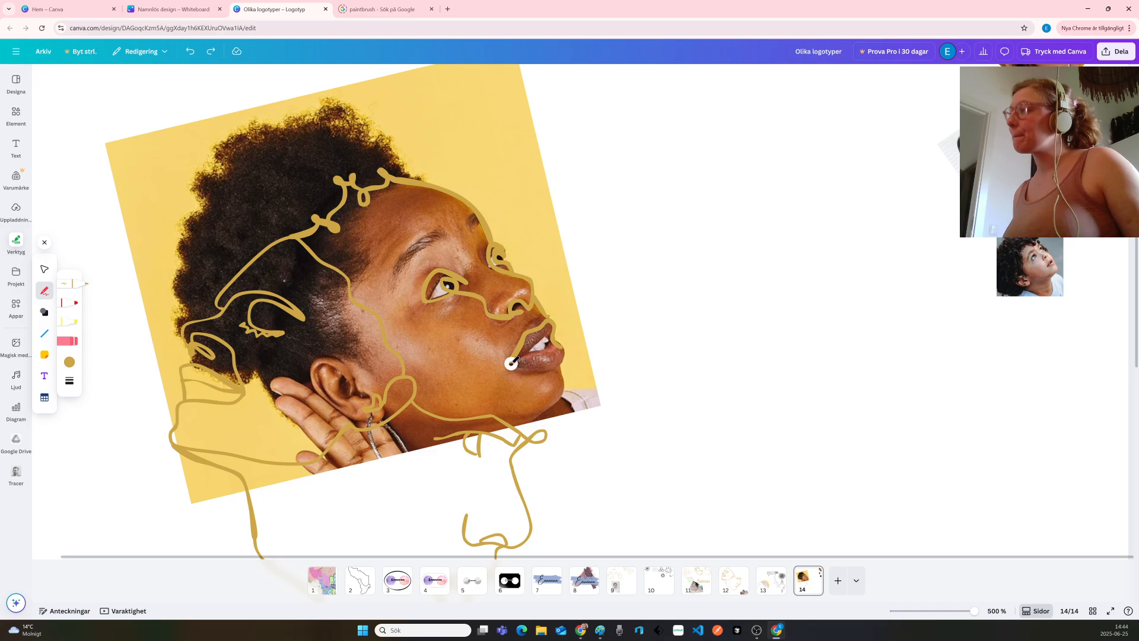
{"action": "left_click_drag", "start_coordinate": [511, 364], "coordinate": [561, 368]}
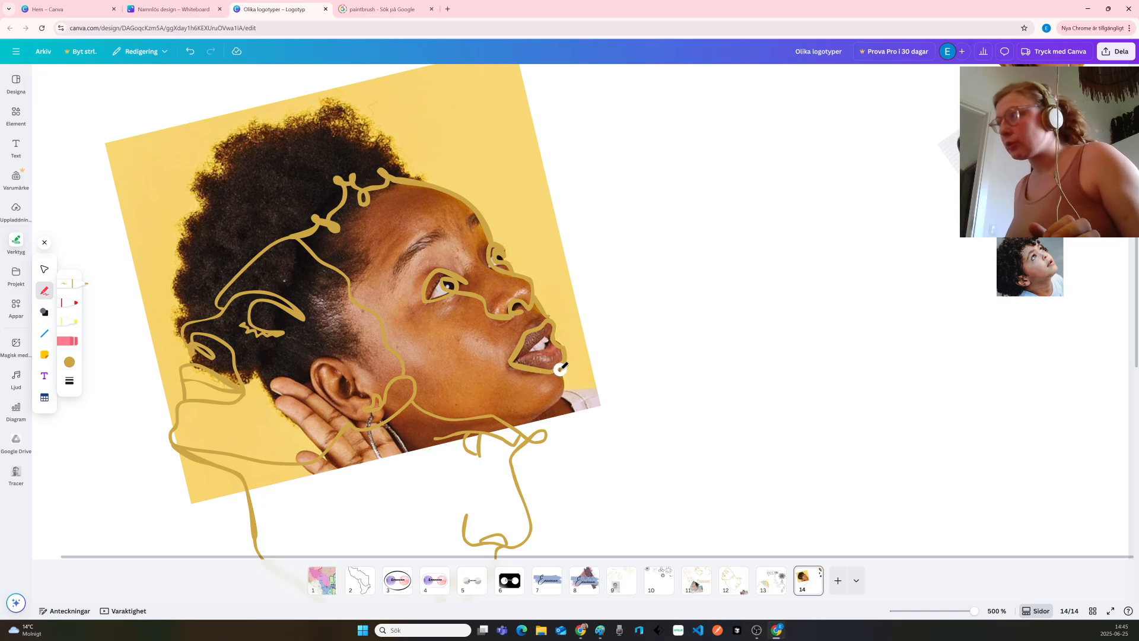
Trace the chin and jaw with the gold pen, linking the lower lip to the brow line of the lower line-art face
{"action": "mouse_move", "coordinate": [559, 366]}
{"action": "left_mouse_down"}
{"action": "mouse_move", "coordinate": [565, 392]}
{"action": "mouse_move", "coordinate": [535, 414]}
{"action": "left_mouse_up"}
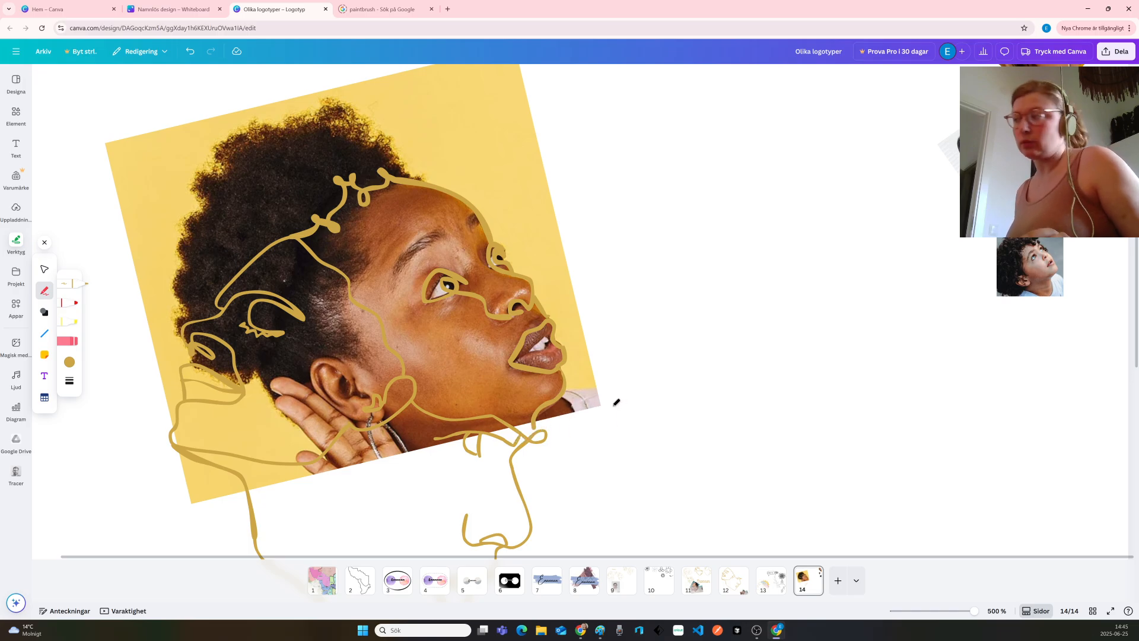
{"action": "key", "text": "ctrl+z"}
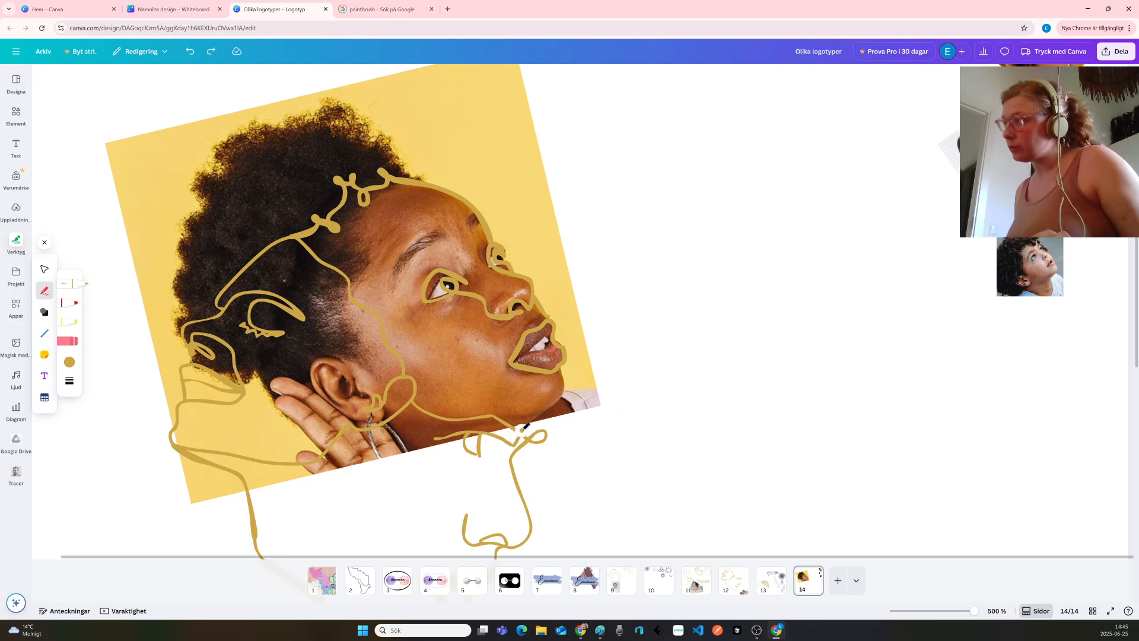
{"action": "mouse_move", "coordinate": [525, 426]}
{"action": "left_mouse_down"}
{"action": "mouse_move", "coordinate": [559, 401]}
{"action": "mouse_move", "coordinate": [560, 366]}
{"action": "left_mouse_up"}
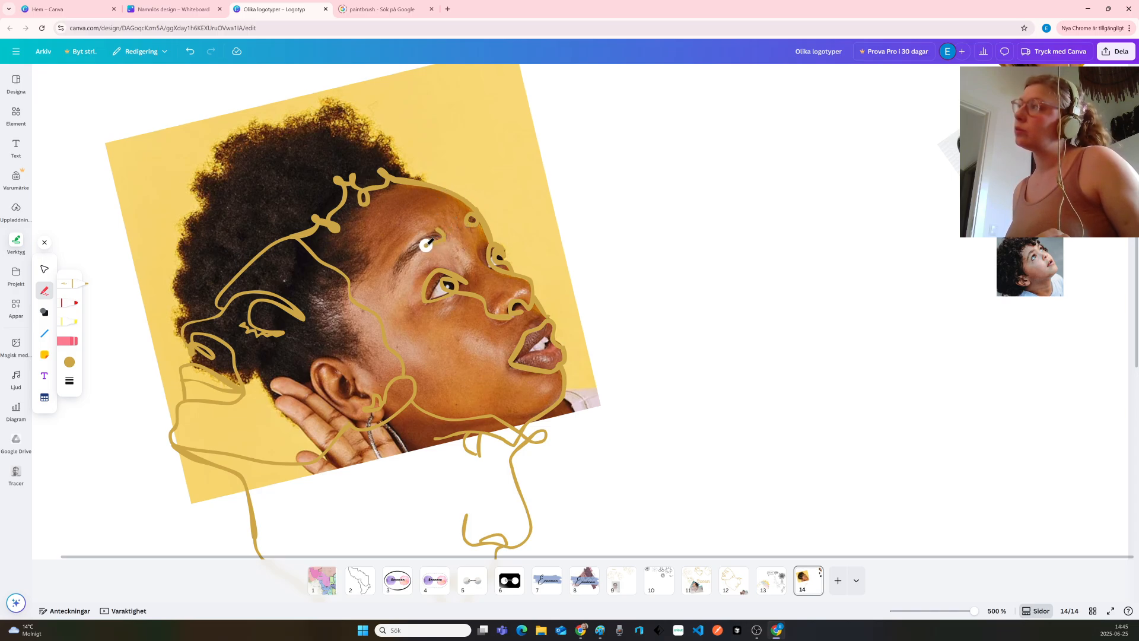
Draw the near eyebrow as a closed gold arch that runs down into the inner corner of the eye
{"action": "left_click_drag", "start_coordinate": [426, 244], "coordinate": [398, 289]}
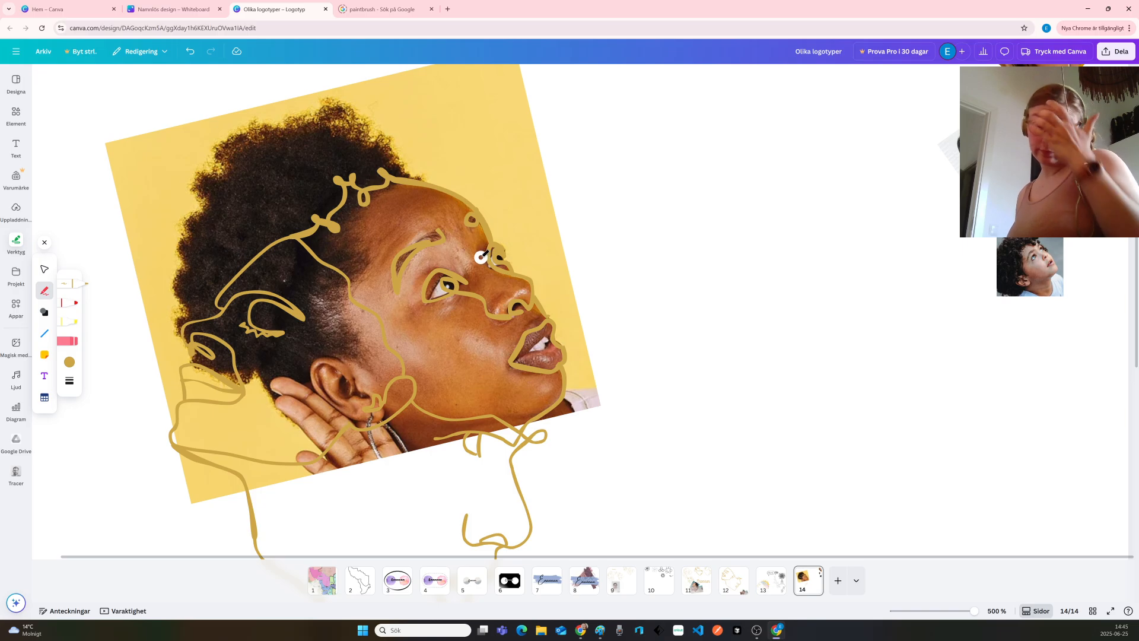
{"action": "key", "text": "ctrl+z"}
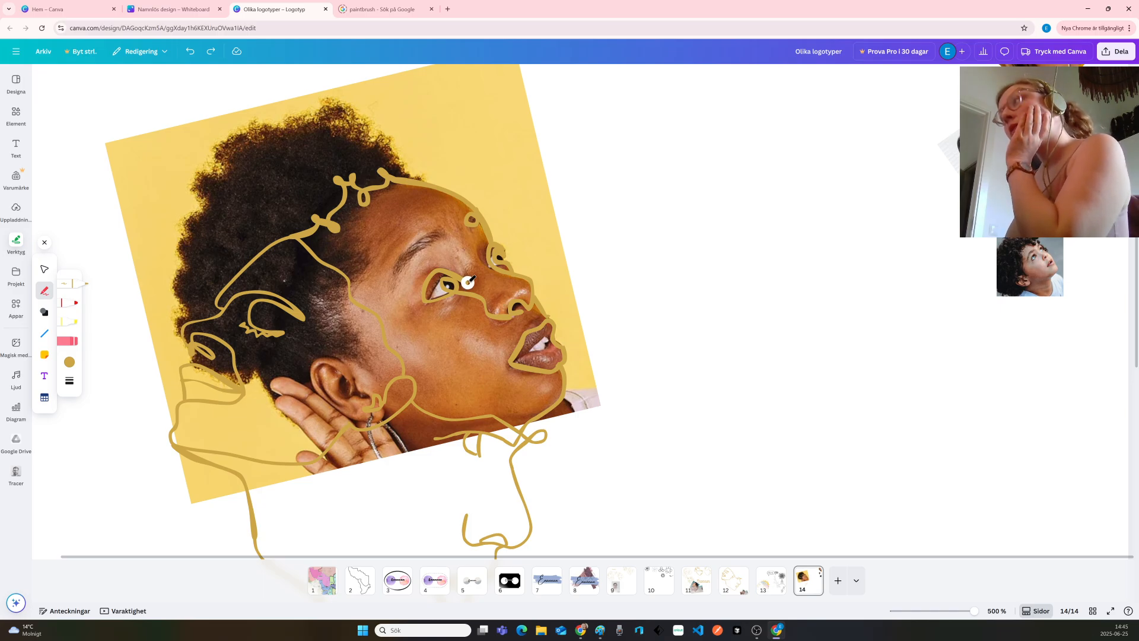
{"action": "mouse_move", "coordinate": [467, 282]}
{"action": "left_mouse_down"}
{"action": "mouse_move", "coordinate": [438, 229]}
{"action": "mouse_move", "coordinate": [398, 282]}
{"action": "left_mouse_up"}
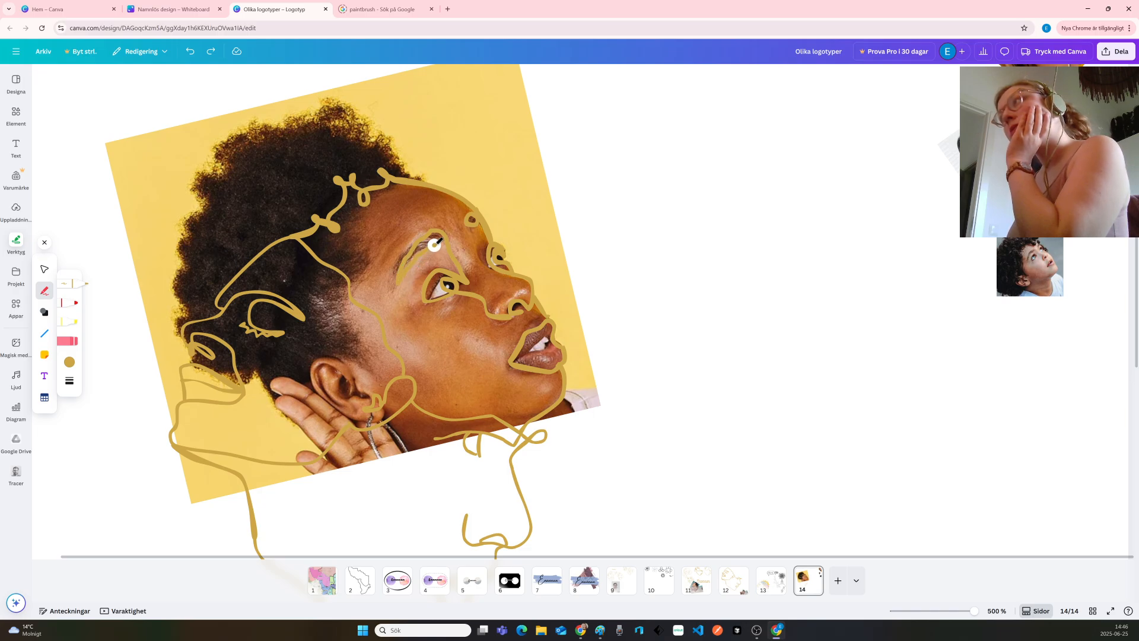
{"action": "left_click_drag", "start_coordinate": [439, 243], "coordinate": [443, 242]}
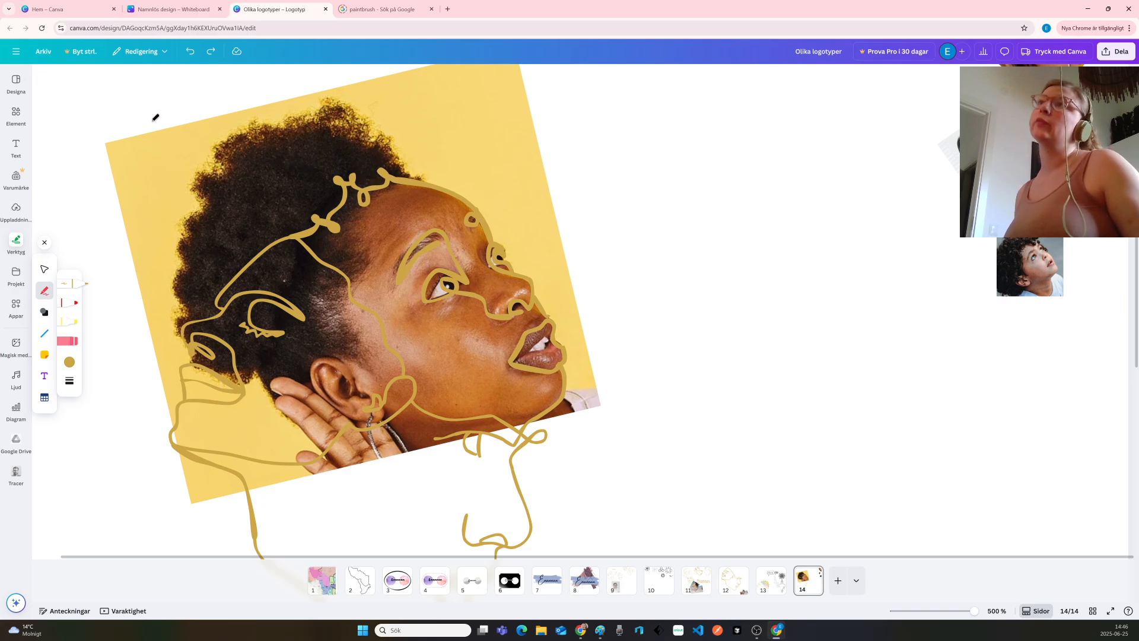
Trace the mouth opening between the portrait's lips with the gold pen
{"action": "left_click", "coordinate": [44, 268]}
{"action": "left_click", "coordinate": [405, 133]}
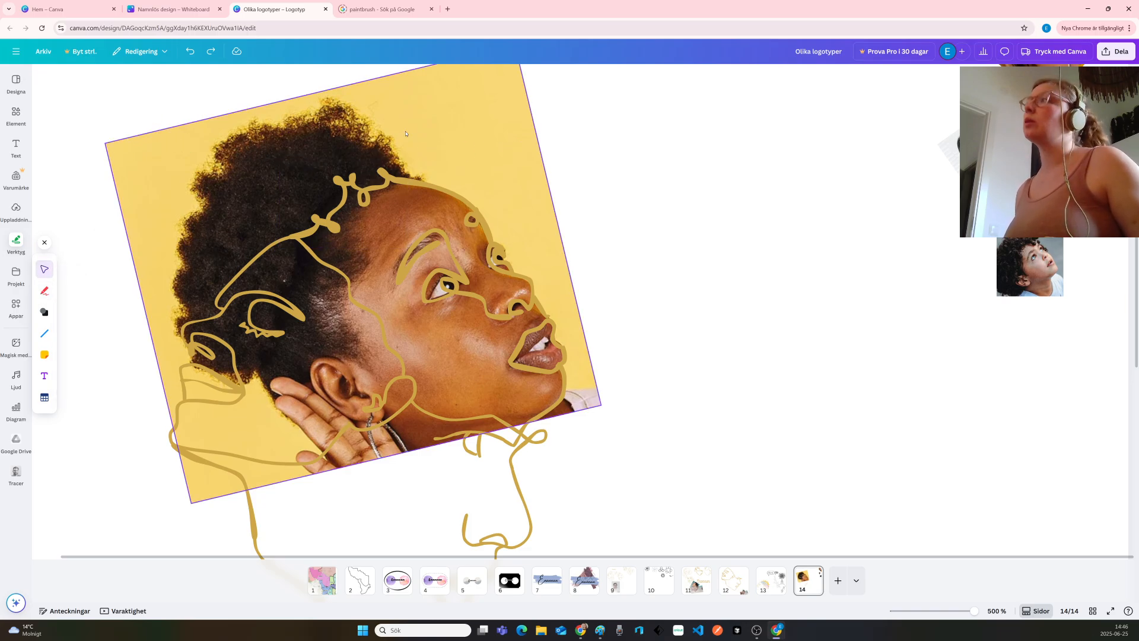
{"action": "mouse_move", "coordinate": [463, 133]}
{"action": "left_mouse_down"}
{"action": "mouse_move", "coordinate": [848, 285]}
{"action": "mouse_move", "coordinate": [925, 302]}
{"action": "mouse_move", "coordinate": [976, 278]}
{"action": "mouse_move", "coordinate": [952, 257]}
{"action": "mouse_move", "coordinate": [522, 202]}
{"action": "mouse_move", "coordinate": [427, 120]}
{"action": "left_mouse_up"}
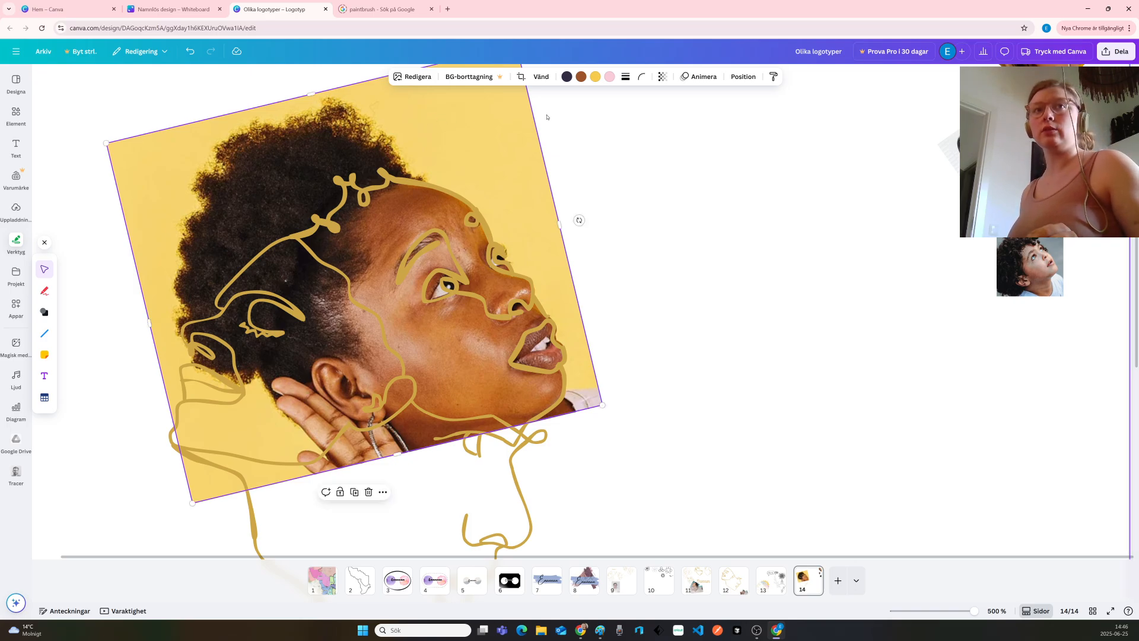
{"action": "left_click", "coordinate": [42, 291]}
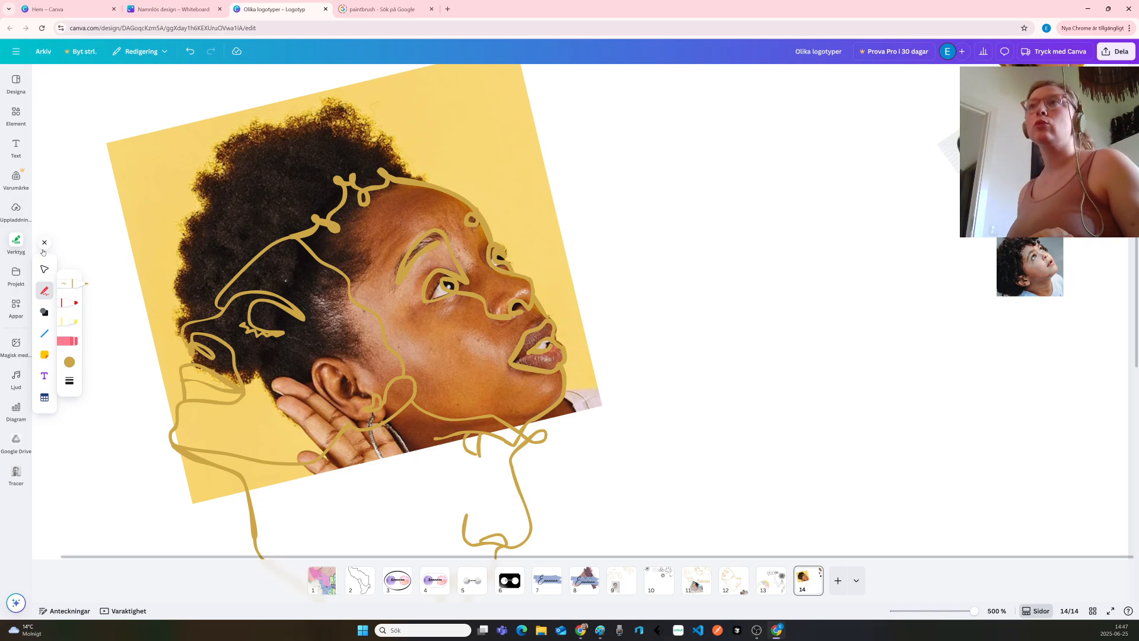
Move the yellow-background portrait off the line art onto the empty area to its right
{"action": "left_click", "coordinate": [44, 269]}
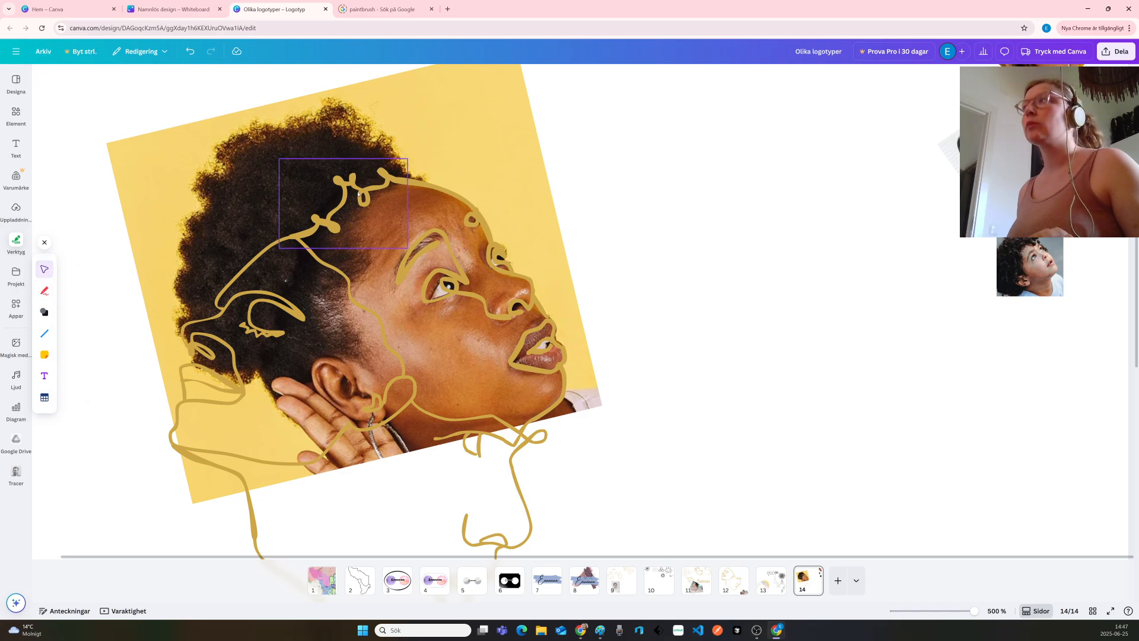
{"action": "left_click", "coordinate": [499, 153]}
{"action": "mouse_move", "coordinate": [605, 193]}
{"action": "left_mouse_down"}
{"action": "mouse_move", "coordinate": [969, 313]}
{"action": "mouse_move", "coordinate": [986, 310]}
{"action": "mouse_move", "coordinate": [996, 276]}
{"action": "left_mouse_up"}
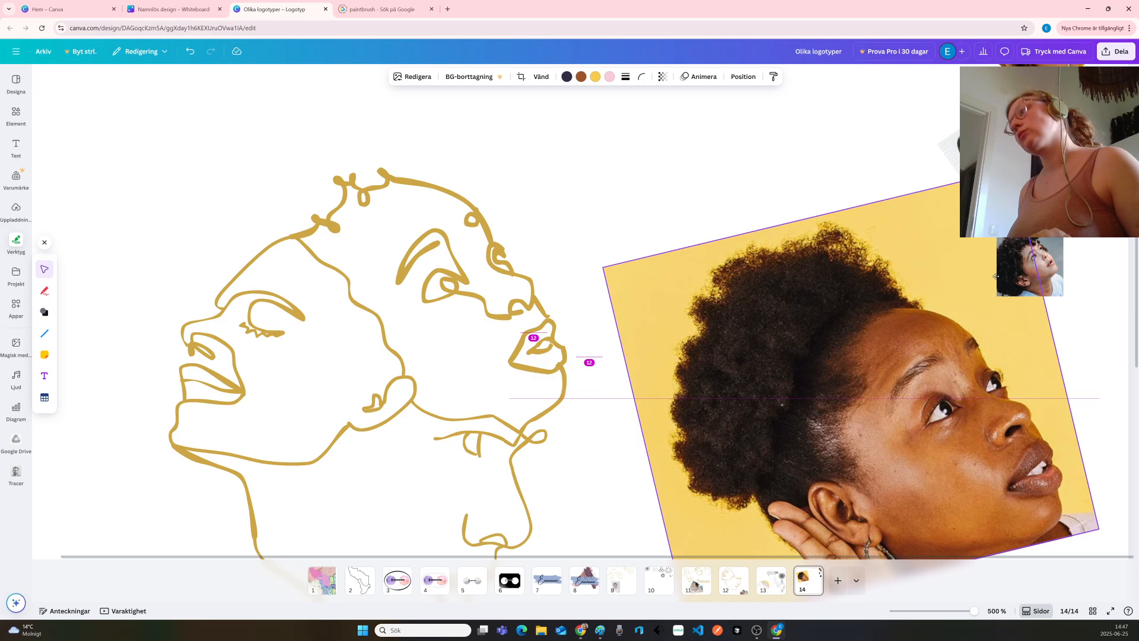
{"action": "left_click_drag", "start_coordinate": [996, 277], "coordinate": [996, 277]}
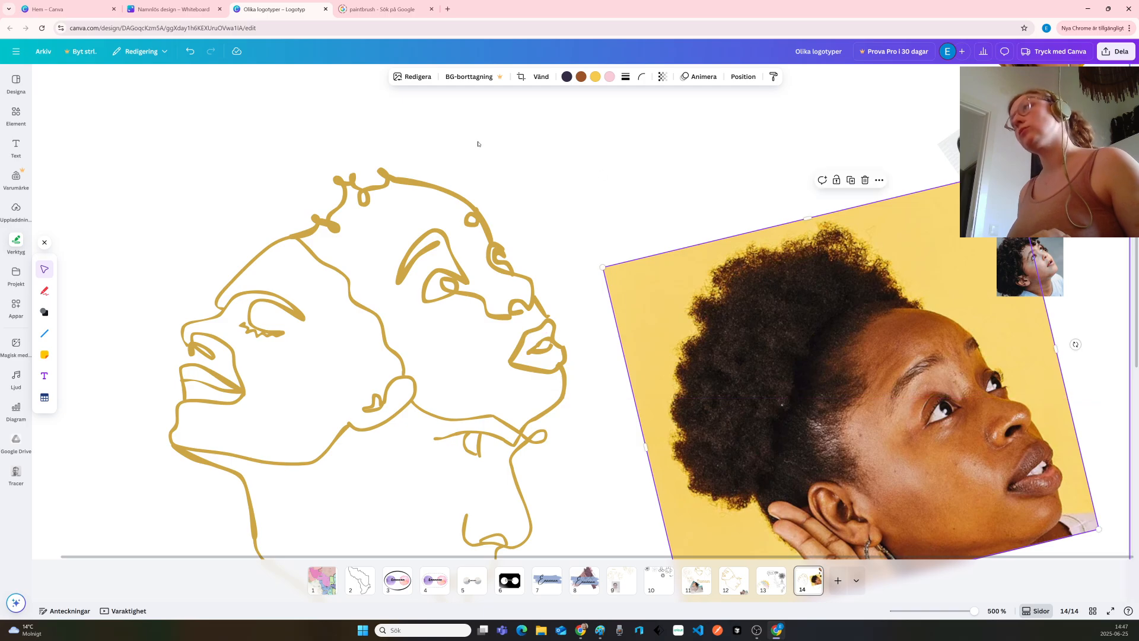
Delete the curly hairline stroke and replace it with a smooth gold arc from the new forehead to the left face's hairline
{"action": "left_click", "coordinate": [348, 207]}
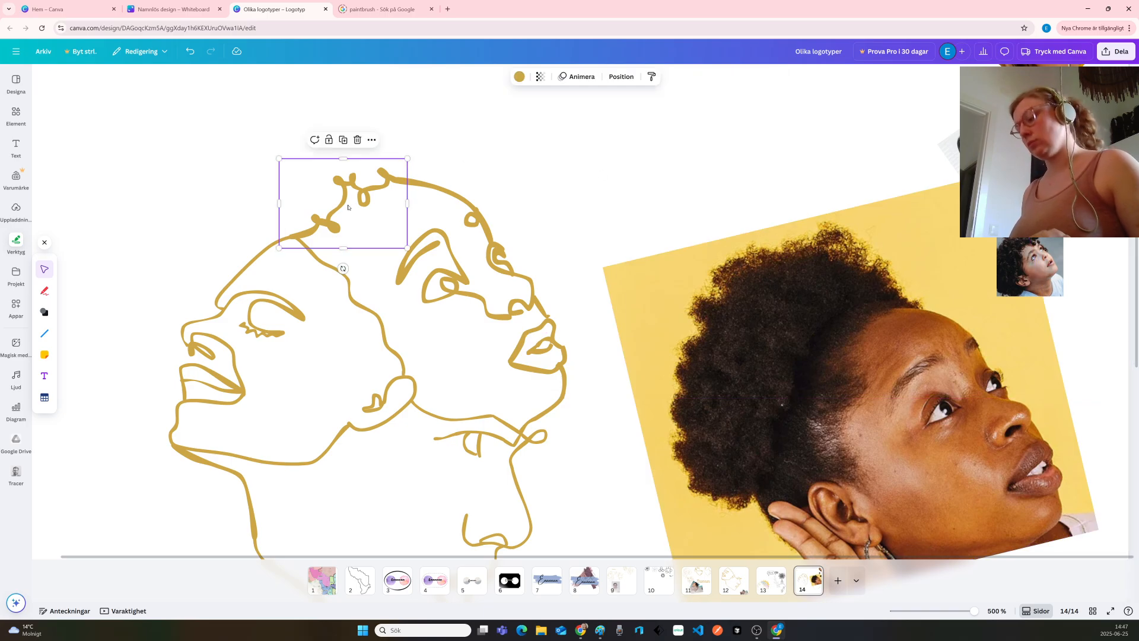
{"action": "key", "text": "Delete"}
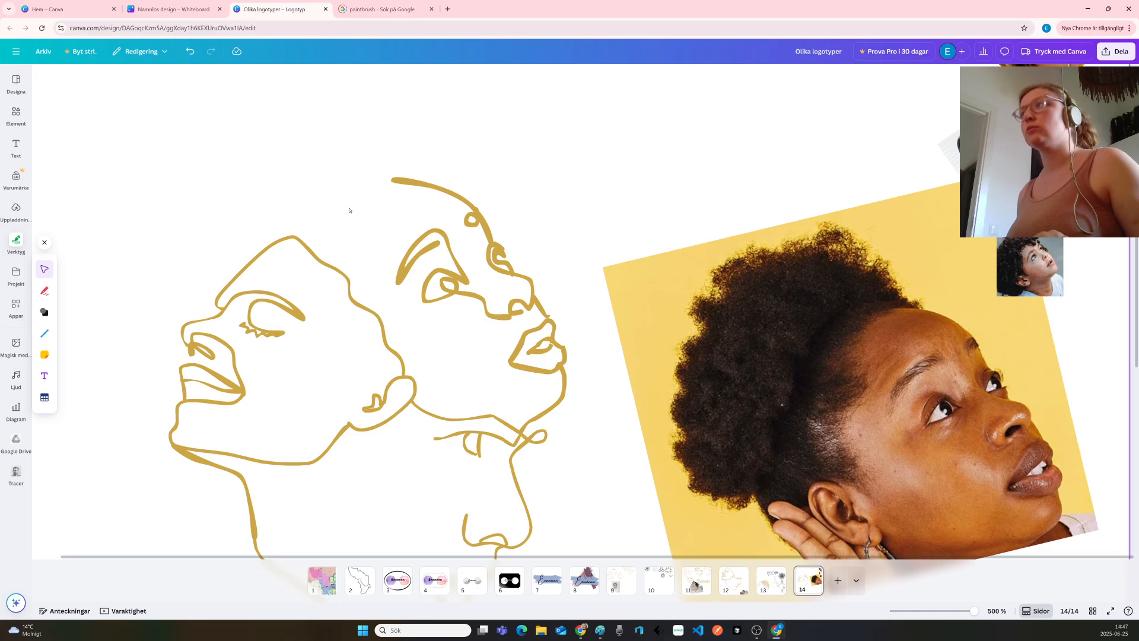
{"action": "left_click", "coordinate": [45, 292]}
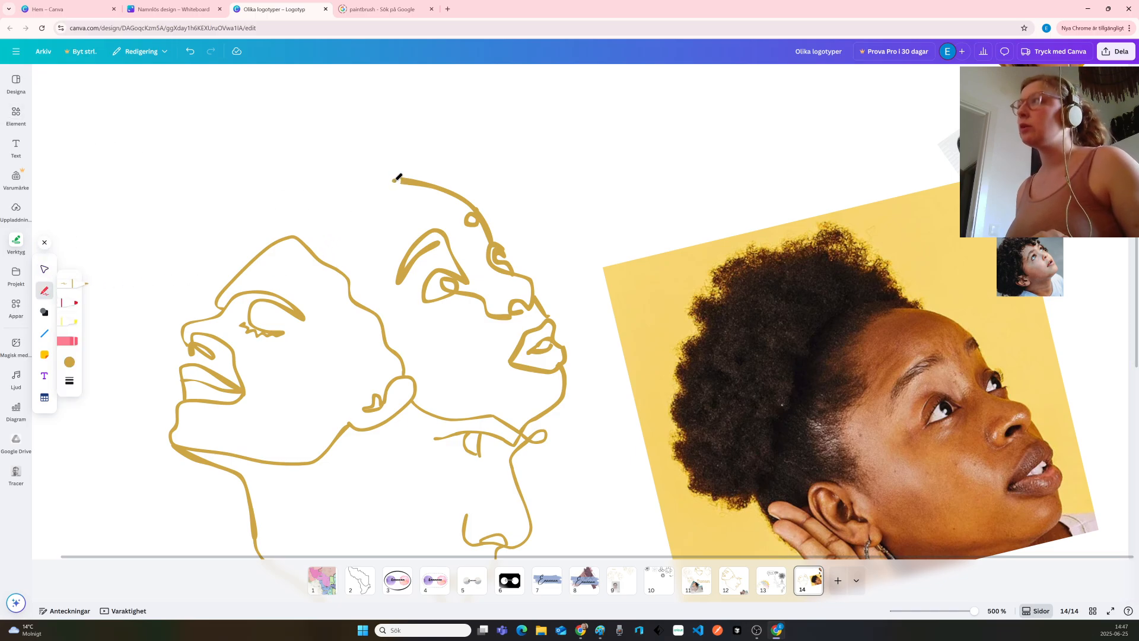
{"action": "mouse_move", "coordinate": [396, 177]}
{"action": "left_mouse_down"}
{"action": "mouse_move", "coordinate": [340, 190]}
{"action": "mouse_move", "coordinate": [283, 235]}
{"action": "left_mouse_up"}
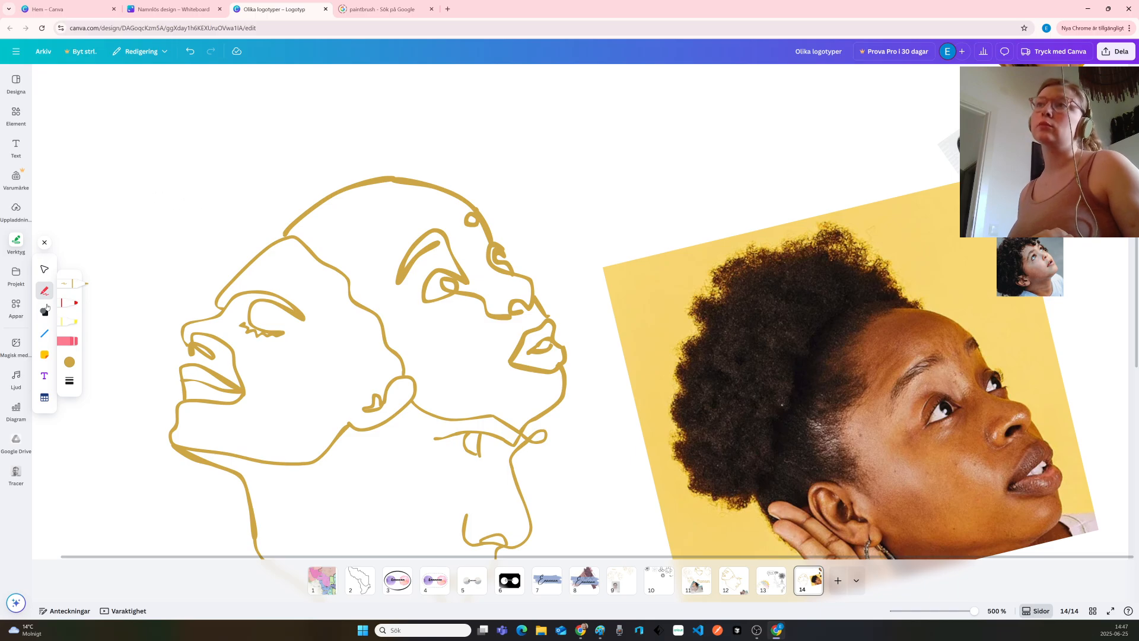
Shrink the yellow-background portrait to about half size and place it beside the upper right of the line art
{"action": "left_click", "coordinate": [45, 271]}
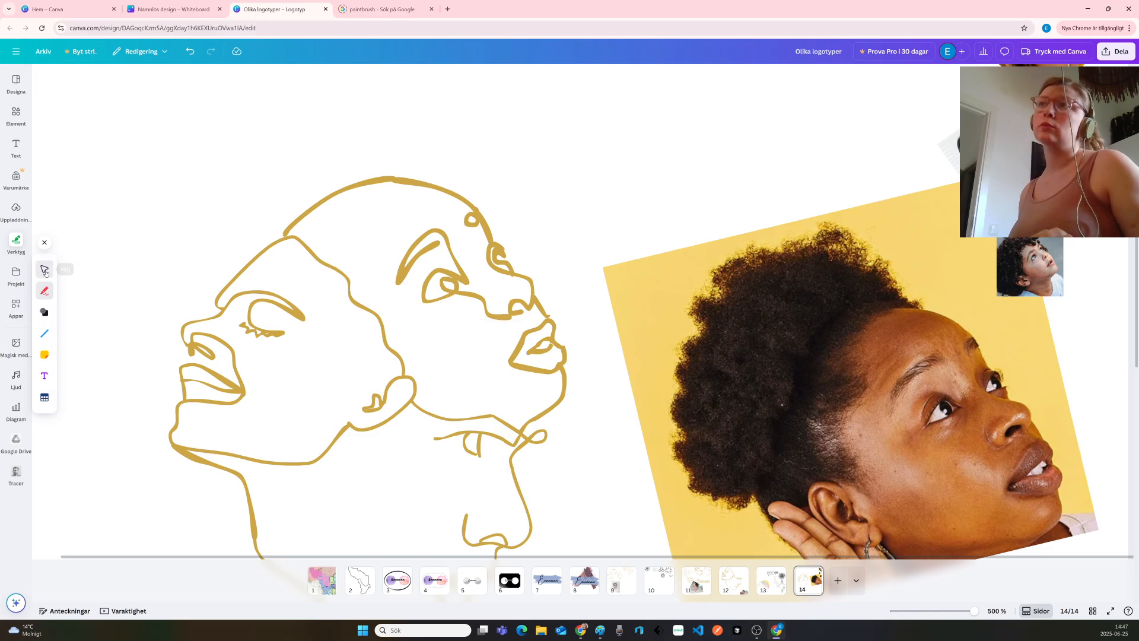
{"action": "left_click", "coordinate": [792, 381]}
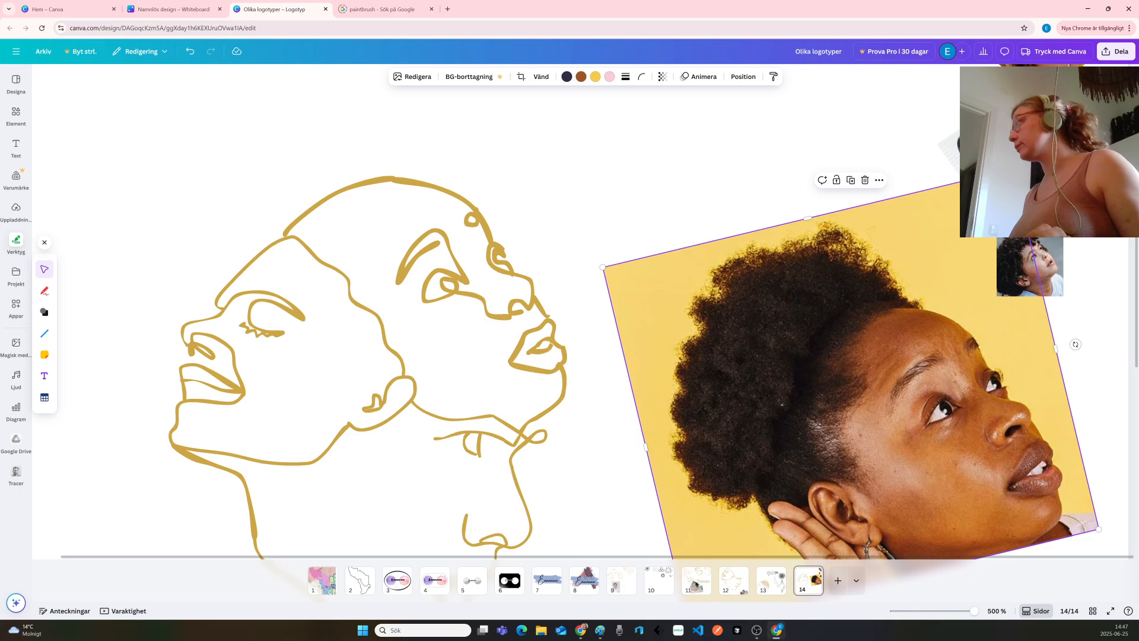
{"action": "left_click_drag", "start_coordinate": [1013, 170], "coordinate": [843, 410]}
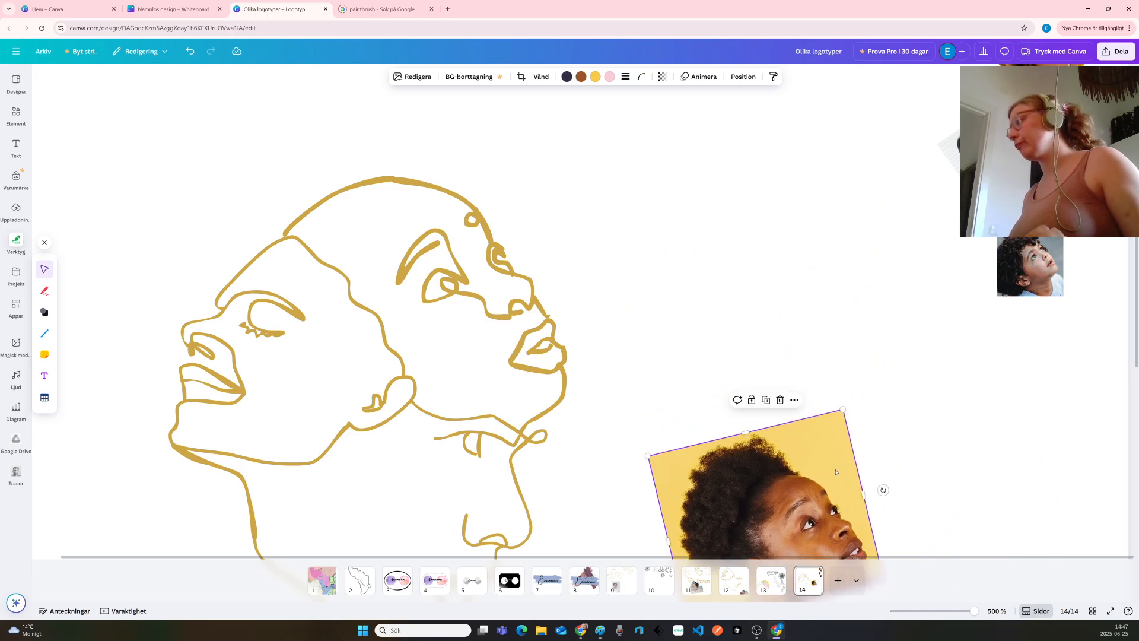
{"action": "left_click_drag", "start_coordinate": [835, 472], "coordinate": [772, 152]}
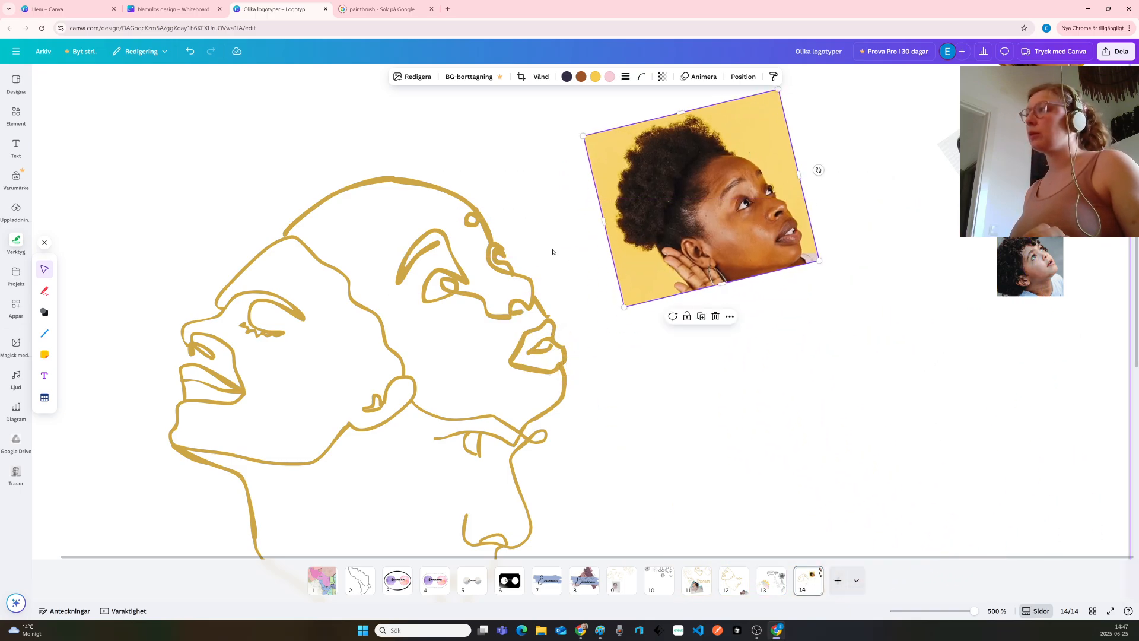
Shrink the original two-face line-art group to about half size and group the newly traced face's strokes together
{"action": "left_click", "coordinate": [262, 404]}
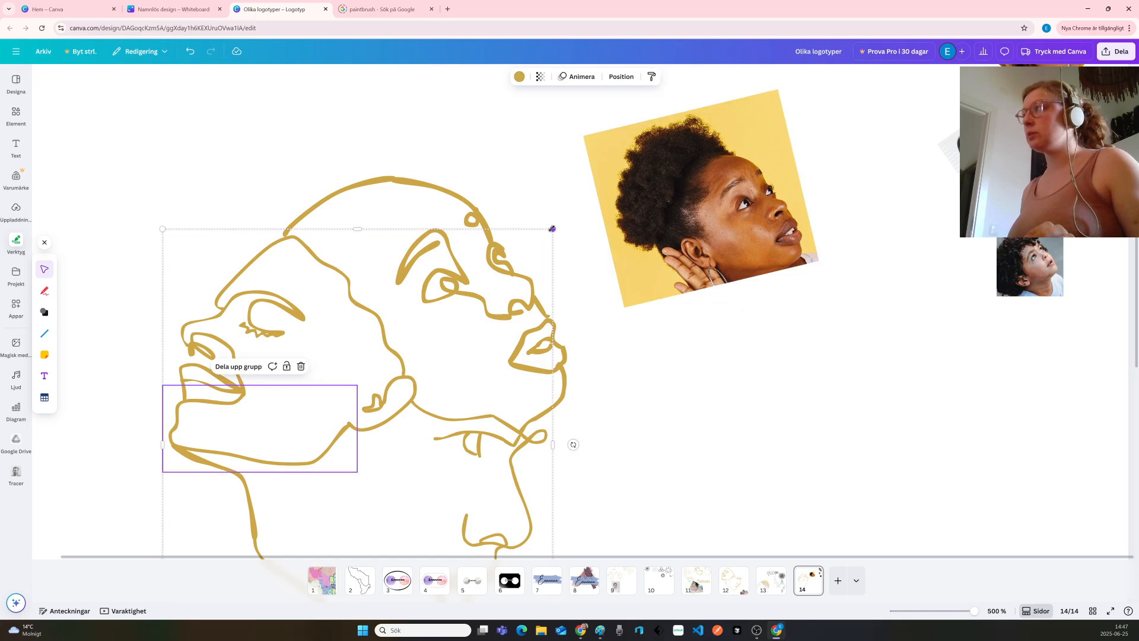
{"action": "left_click_drag", "start_coordinate": [552, 228], "coordinate": [320, 433]}
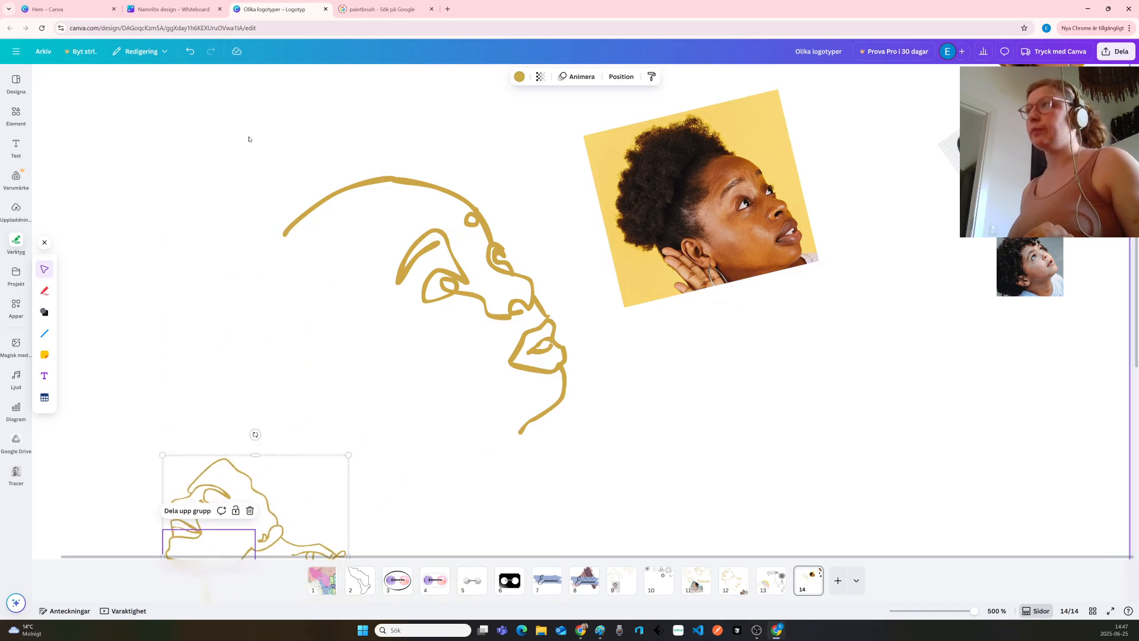
{"action": "mouse_move", "coordinate": [249, 139]}
{"action": "left_mouse_down"}
{"action": "mouse_move", "coordinate": [544, 331]}
{"action": "mouse_move", "coordinate": [578, 400]}
{"action": "left_mouse_up"}
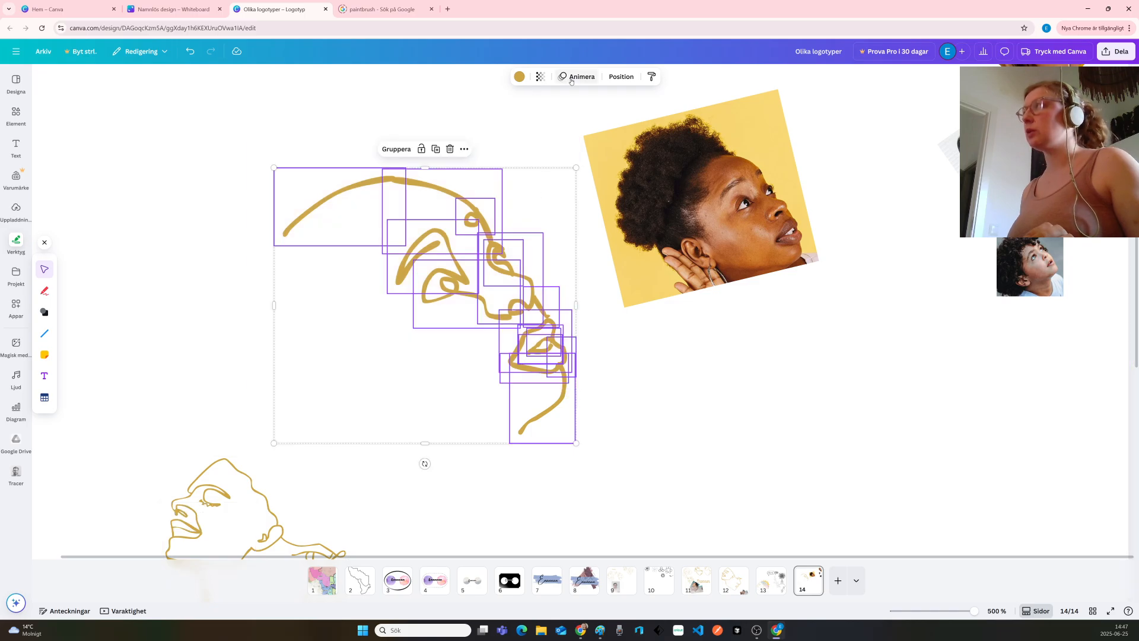
{"action": "left_click", "coordinate": [397, 150]}
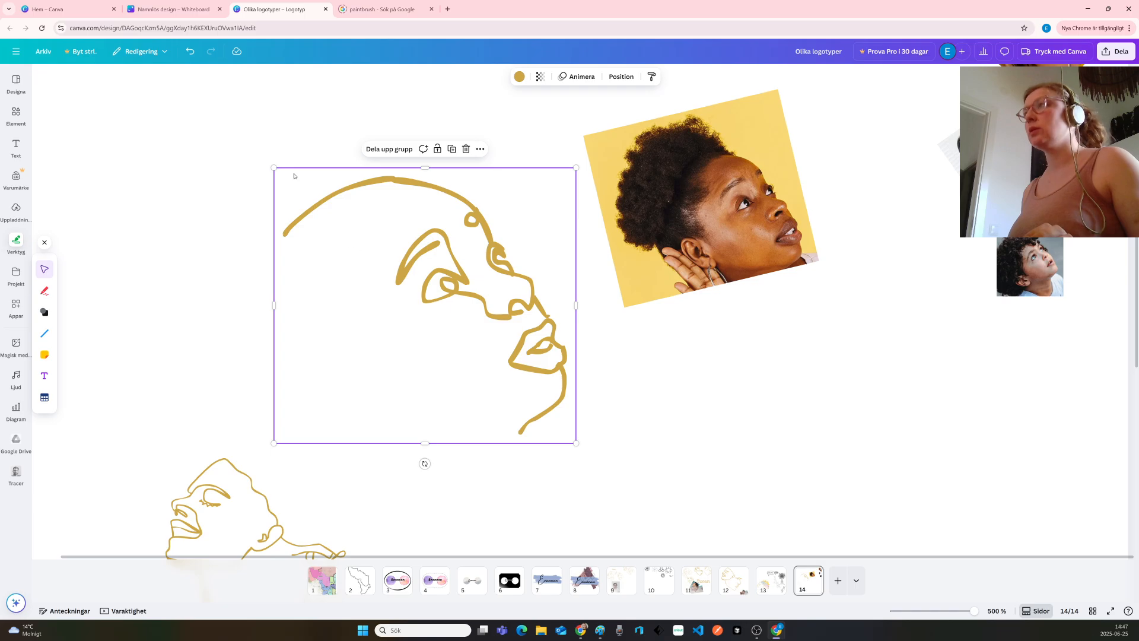
Scale down the new face's group and align it over the matching facial features in the shrunken portrait
{"action": "left_click_drag", "start_coordinate": [274, 167], "coordinate": [389, 273]}
{"action": "mouse_move", "coordinate": [451, 341]}
{"action": "left_mouse_down"}
{"action": "mouse_move", "coordinate": [679, 172]}
{"action": "mouse_move", "coordinate": [705, 198]}
{"action": "mouse_move", "coordinate": [694, 198]}
{"action": "left_mouse_up"}
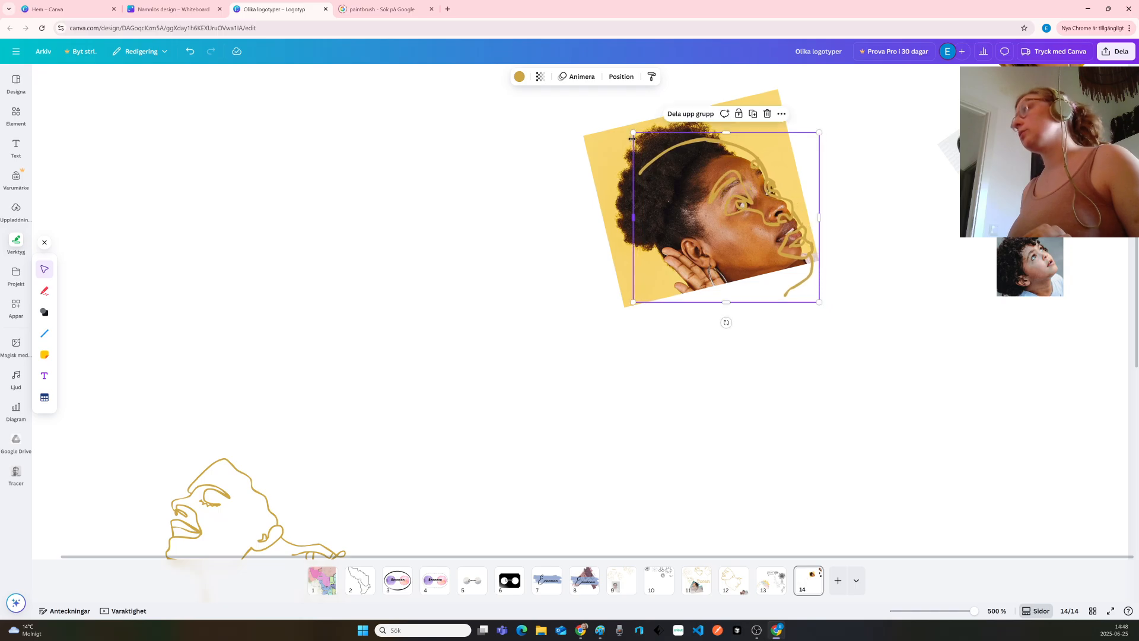
{"action": "left_click_drag", "start_coordinate": [632, 131], "coordinate": [685, 179]}
{"action": "left_click_drag", "start_coordinate": [755, 241], "coordinate": [738, 211]}
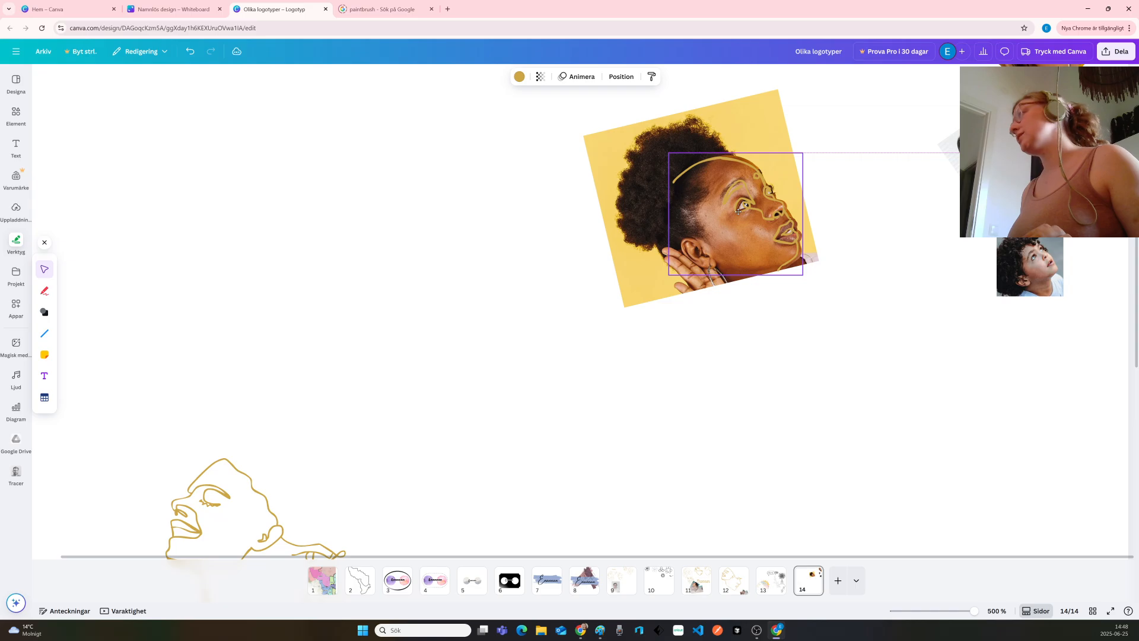
Shrink the yellow-background portrait together with its traced face and place it near the page's upper right, beside the smiling woman's portrait
{"action": "left_click", "coordinate": [568, 178]}
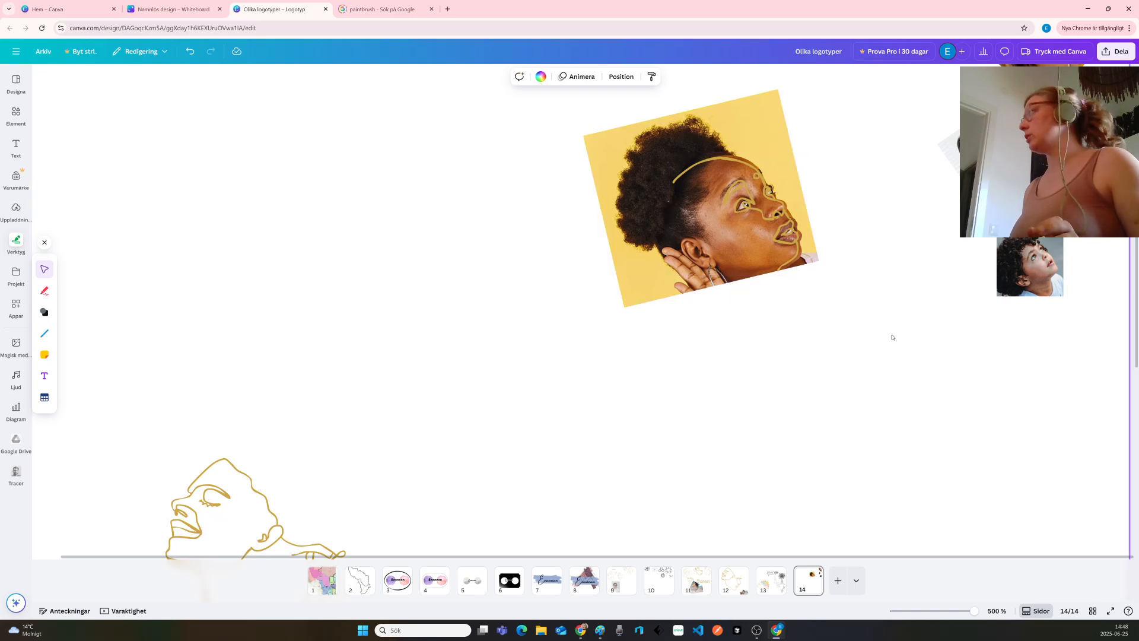
{"action": "scroll", "coordinate": [892, 337], "scroll_direction": "down", "scroll_amount": 5}
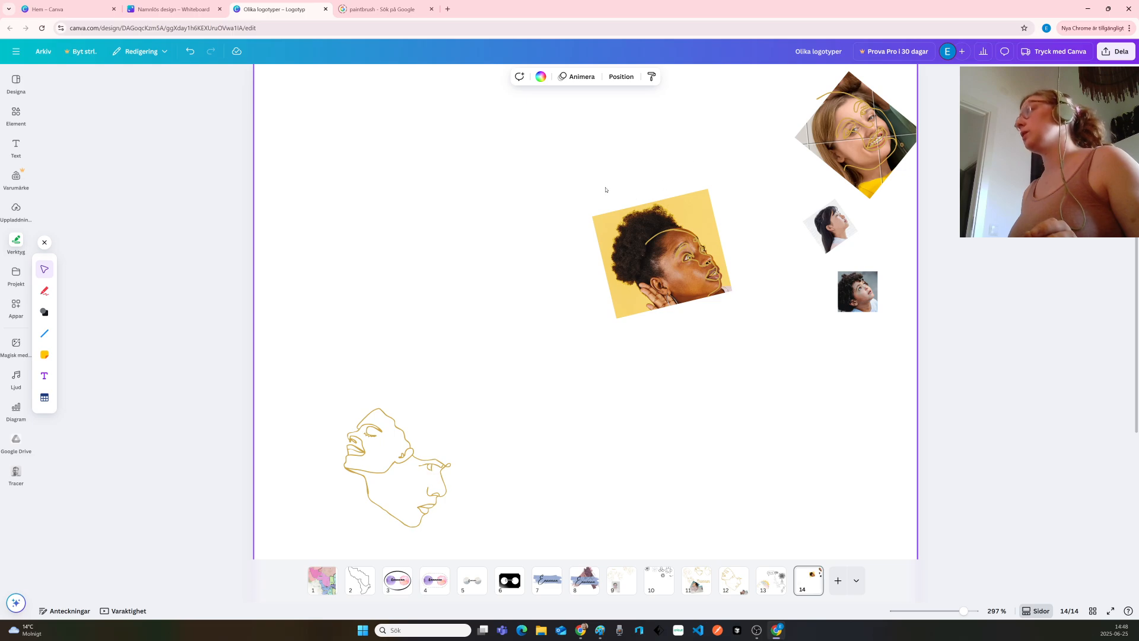
{"action": "left_click_drag", "start_coordinate": [596, 178], "coordinate": [629, 205]}
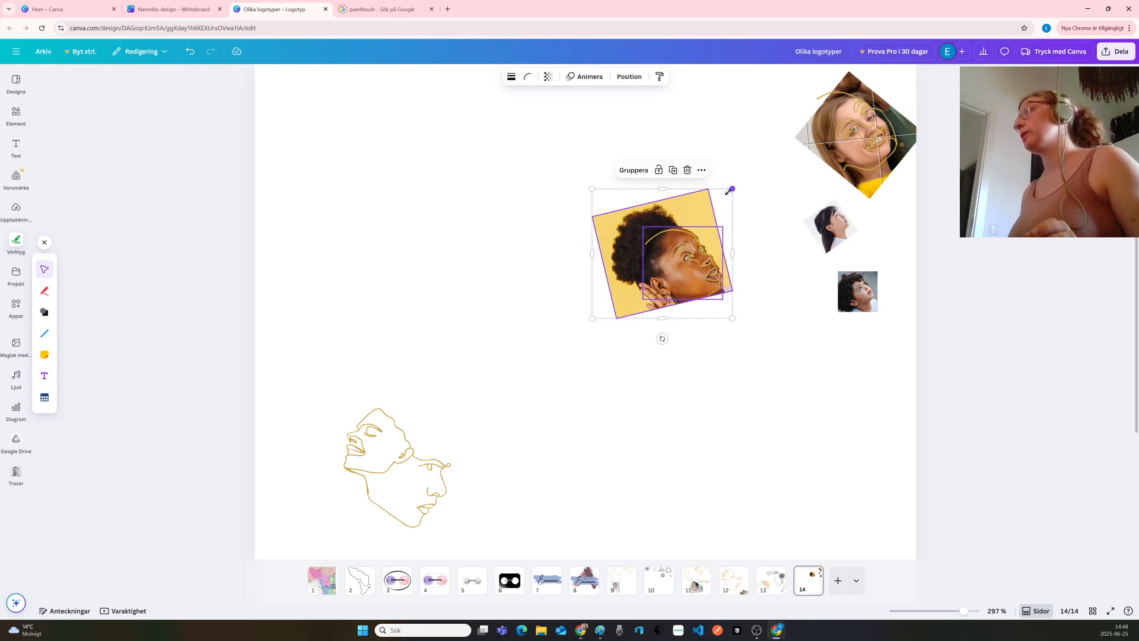
{"action": "mouse_move", "coordinate": [729, 191]}
{"action": "left_mouse_down"}
{"action": "mouse_move", "coordinate": [678, 238]}
{"action": "mouse_move", "coordinate": [718, 97]}
{"action": "mouse_move", "coordinate": [701, 103]}
{"action": "left_mouse_up"}
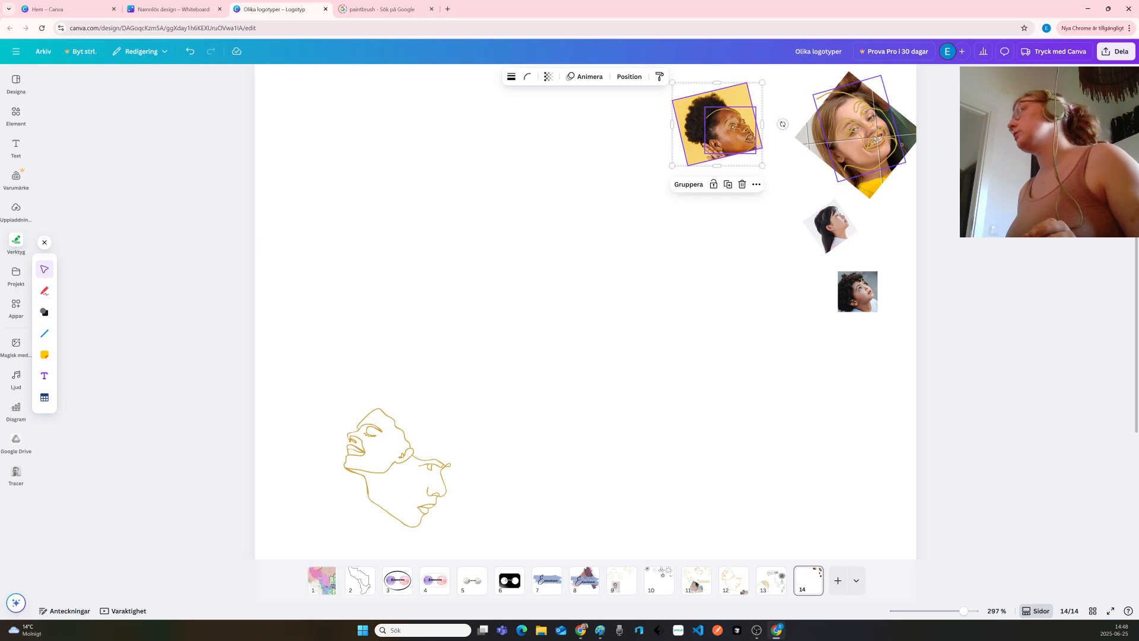
Shrink the smiling woman's portrait and its traced lines, and move the yellow-background portrait with its trace up close beside it
{"action": "left_click", "coordinate": [853, 131]}
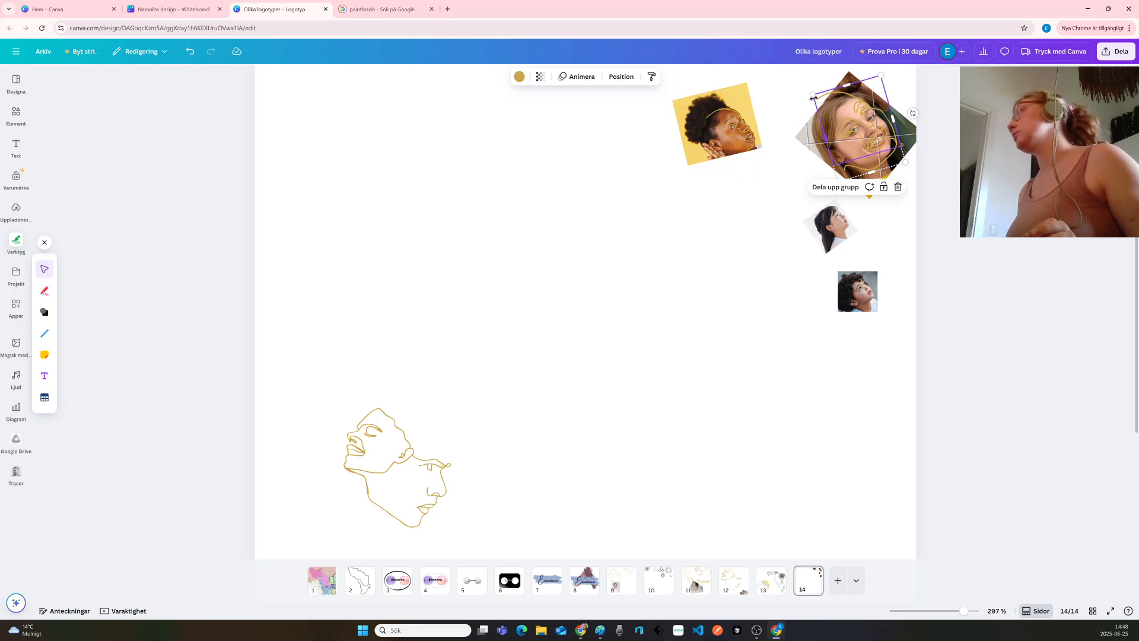
{"action": "mouse_move", "coordinate": [813, 94]}
{"action": "left_mouse_down"}
{"action": "mouse_move", "coordinate": [859, 127]}
{"action": "mouse_move", "coordinate": [864, 145]}
{"action": "left_mouse_up"}
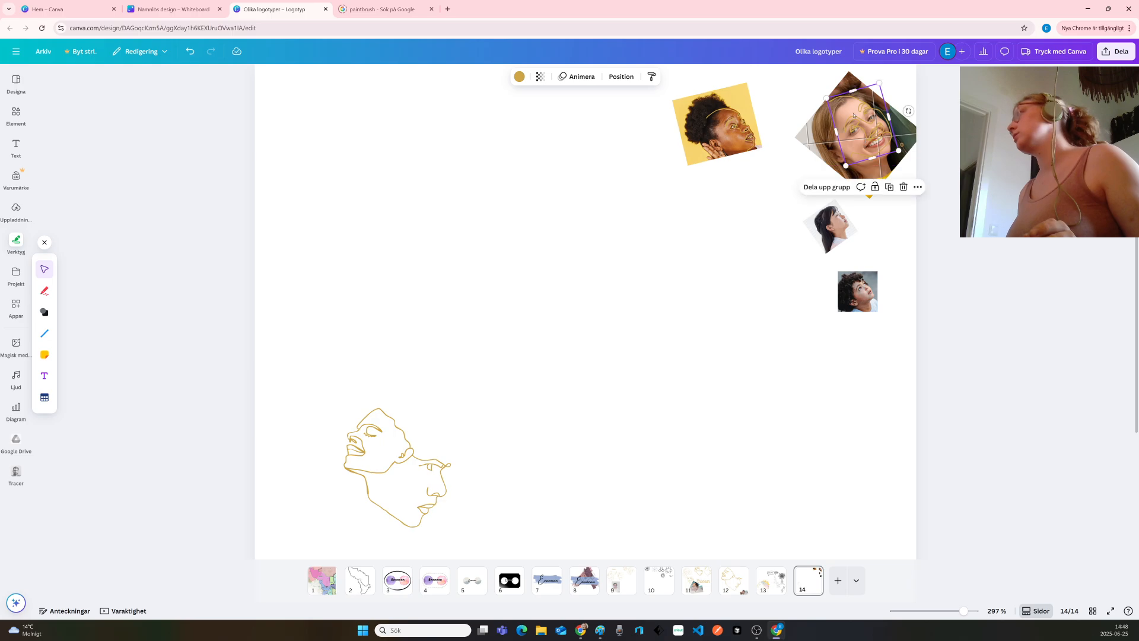
{"action": "left_click_drag", "start_coordinate": [803, 81], "coordinate": [874, 142]}
{"action": "left_click_drag", "start_coordinate": [795, 70], "coordinate": [838, 115]}
{"action": "left_click_drag", "start_coordinate": [884, 168], "coordinate": [876, 126]}
{"action": "left_click_drag", "start_coordinate": [724, 139], "coordinate": [781, 125]}
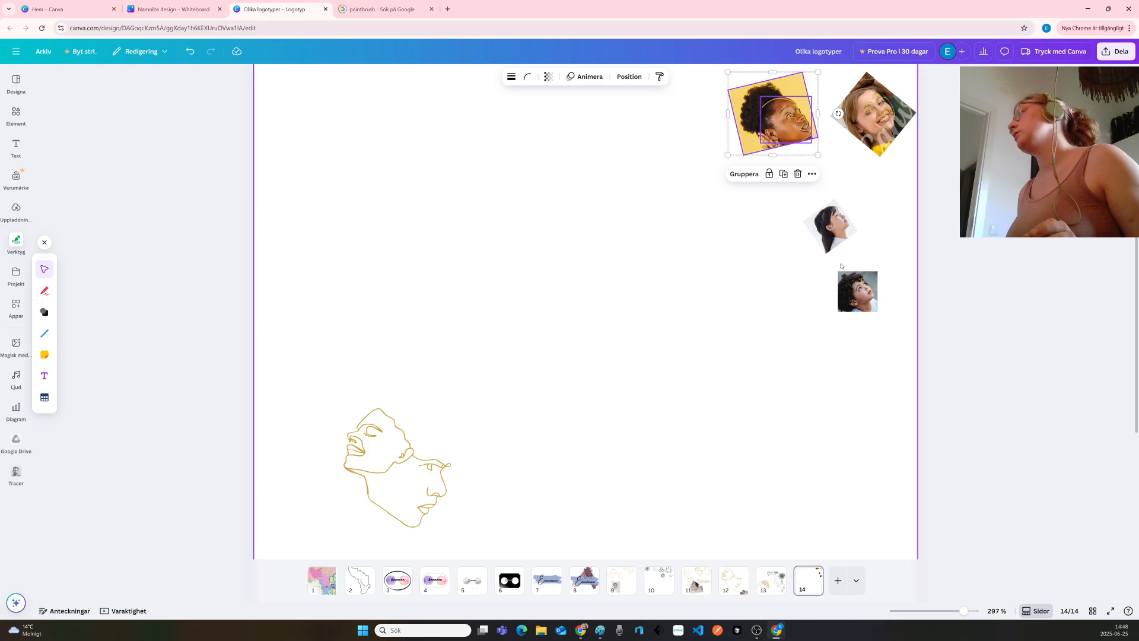
Move the curly-haired child's portrait to the middle of the page and enlarge the two-face line-art group to about 153 by 169
{"action": "left_click", "coordinate": [854, 298]}
{"action": "left_click_drag", "start_coordinate": [858, 300], "coordinate": [543, 300]}
{"action": "left_click", "coordinate": [382, 448]}
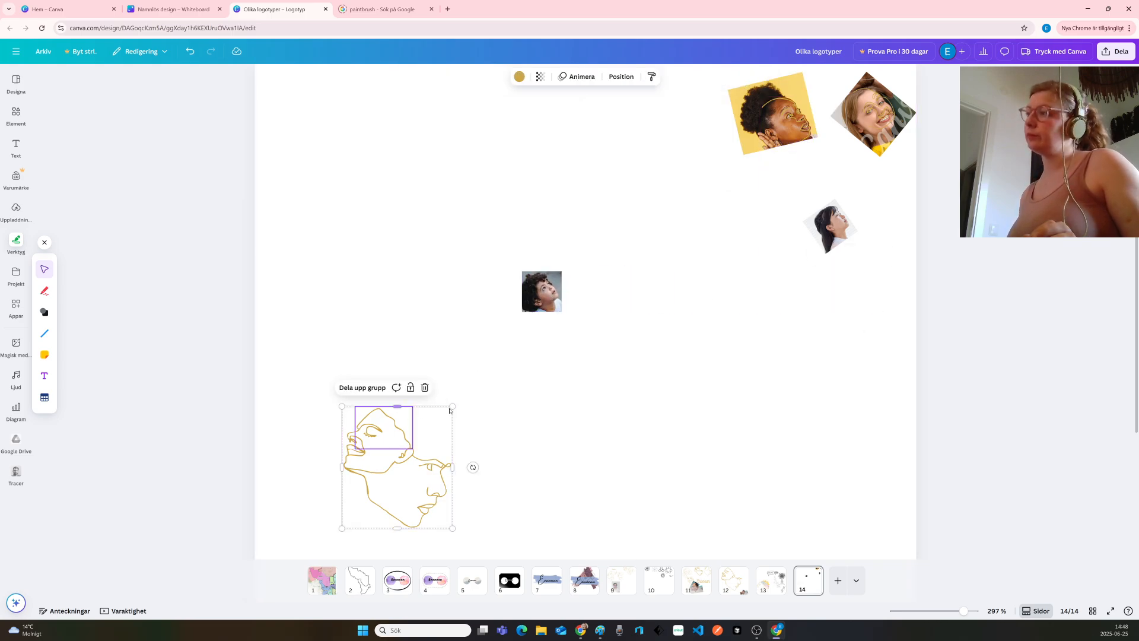
{"action": "left_click_drag", "start_coordinate": [453, 405], "coordinate": [643, 109]}
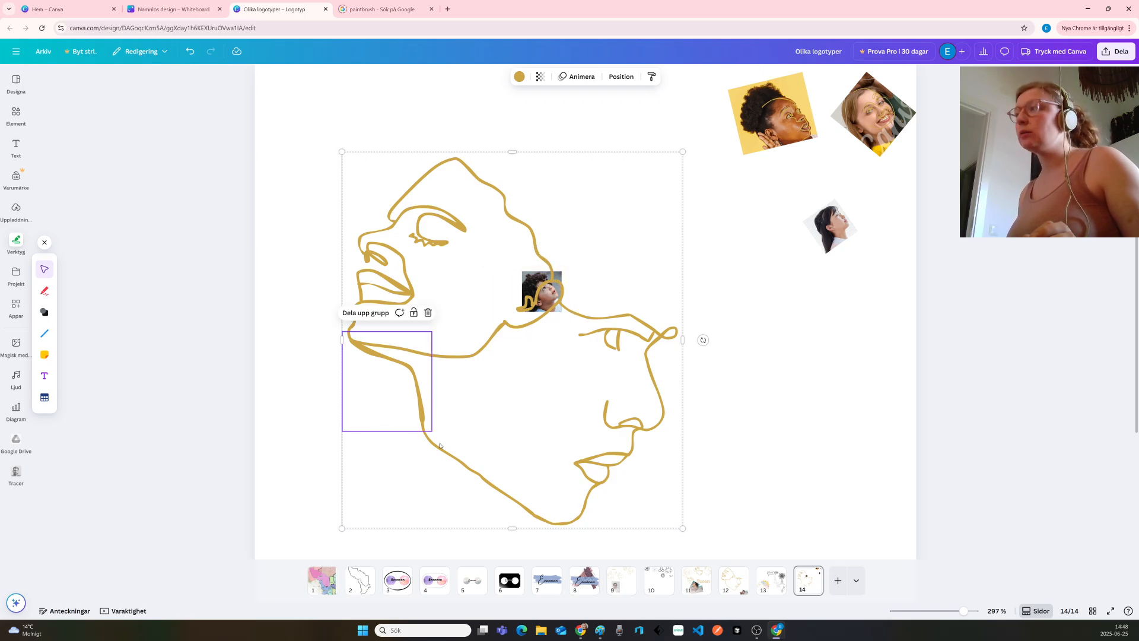
{"action": "left_click_drag", "start_coordinate": [645, 186], "coordinate": [610, 210]}
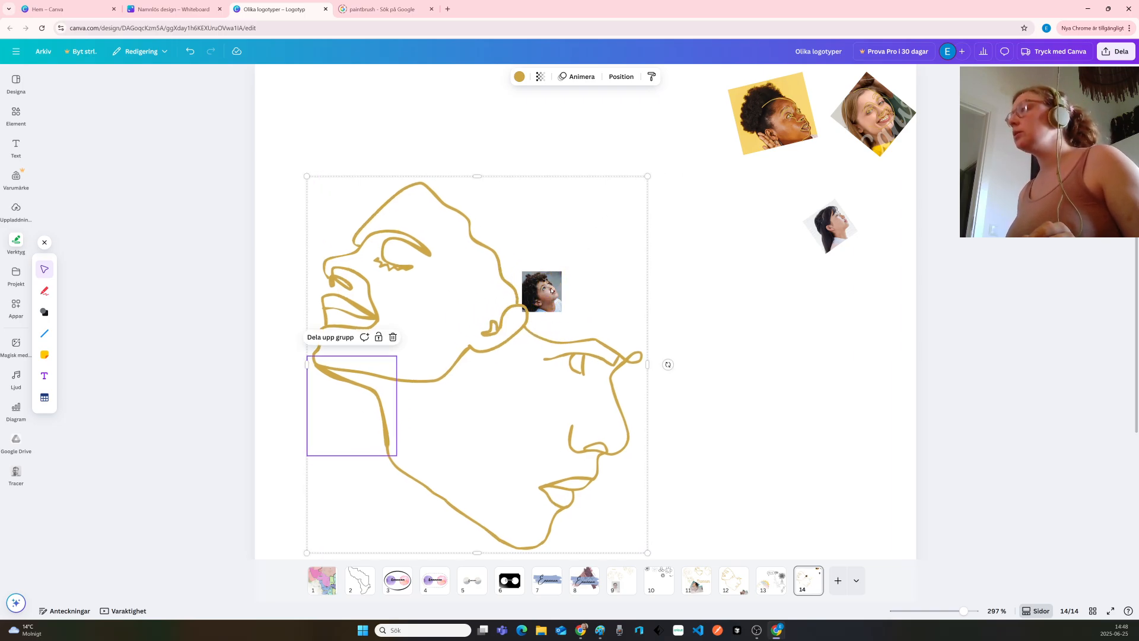
{"action": "left_click", "coordinate": [686, 209]}
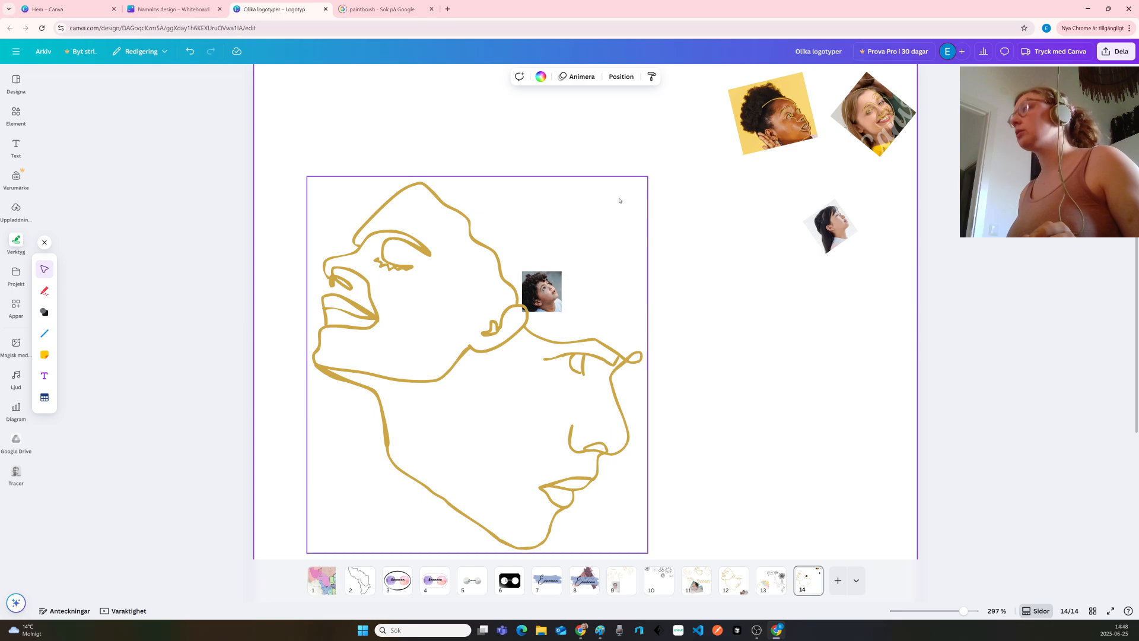
{"action": "left_click_drag", "start_coordinate": [643, 182], "coordinate": [508, 326]}
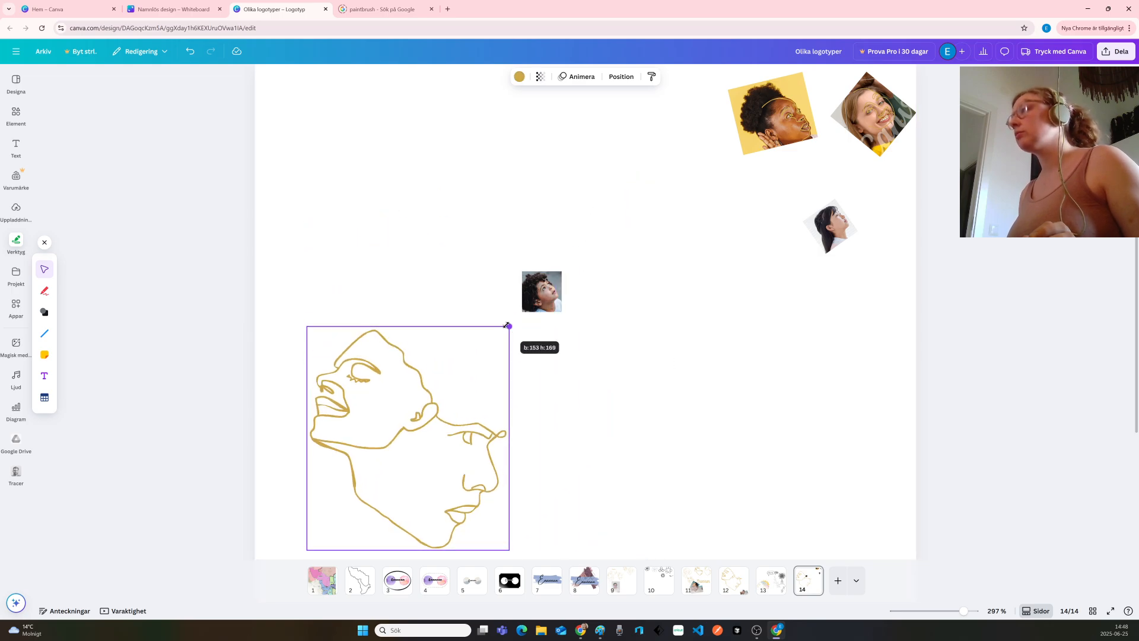
Enlarge the curly-haired child's portrait to several times its size, and scale the two-face line-art group up further
{"action": "left_click", "coordinate": [543, 292]}
{"action": "left_click_drag", "start_coordinate": [562, 272], "coordinate": [777, 109]}
{"action": "left_click", "coordinate": [402, 413]}
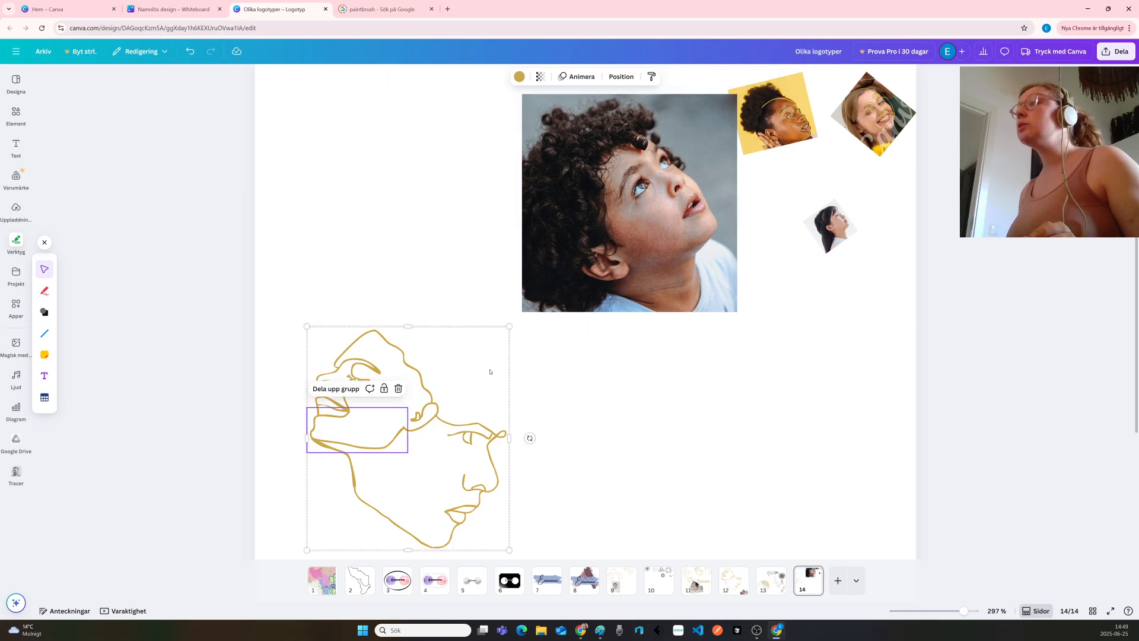
{"action": "left_click_drag", "start_coordinate": [509, 326], "coordinate": [736, 80]}
Move the child's portrait behind the line art and enlarge it so the child's face sits above the right-facing face
{"action": "left_click_drag", "start_coordinate": [678, 150], "coordinate": [648, 172]}
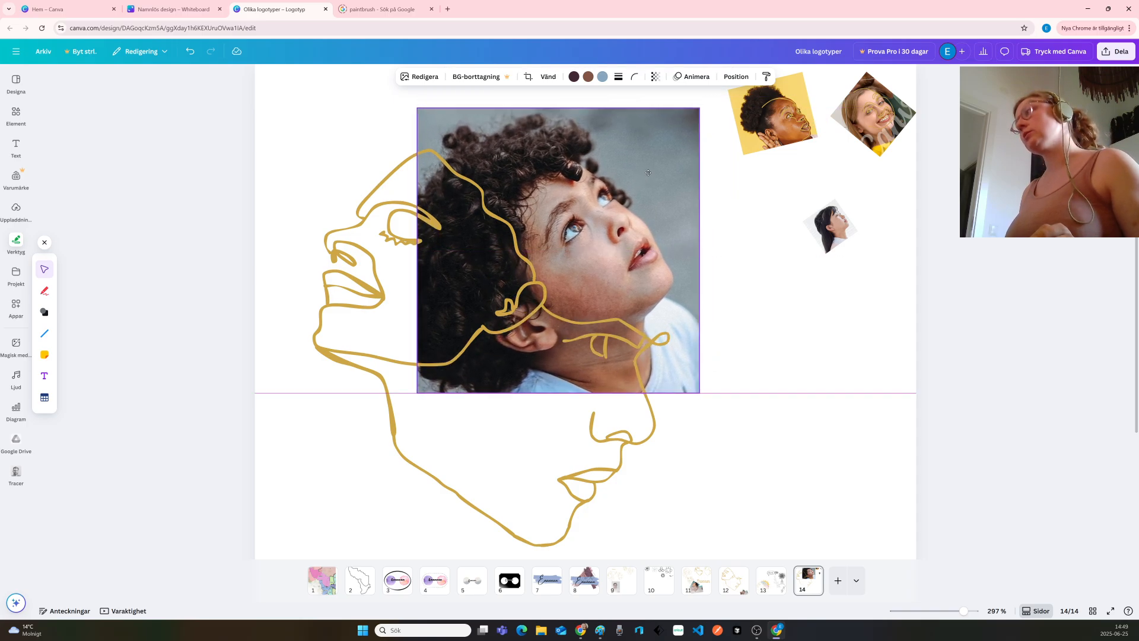
{"action": "left_click_drag", "start_coordinate": [648, 173], "coordinate": [635, 160]}
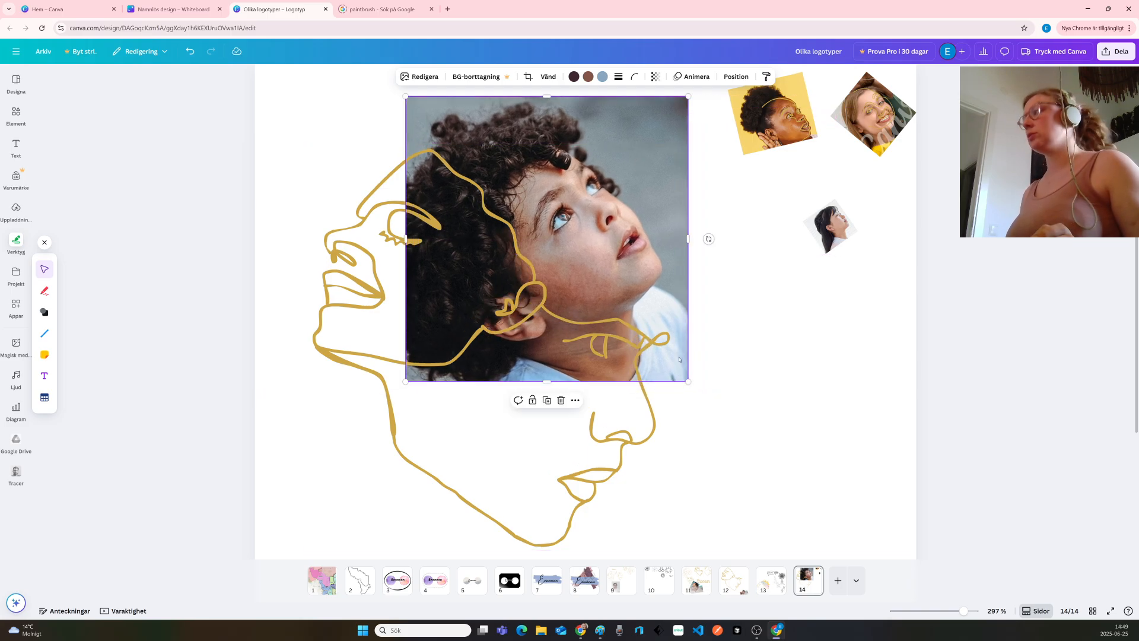
{"action": "left_click_drag", "start_coordinate": [688, 380], "coordinate": [740, 433]}
{"action": "mouse_move", "coordinate": [709, 216]}
{"action": "left_mouse_down"}
{"action": "mouse_move", "coordinate": [672, 213]}
{"action": "mouse_move", "coordinate": [686, 185]}
{"action": "left_mouse_up"}
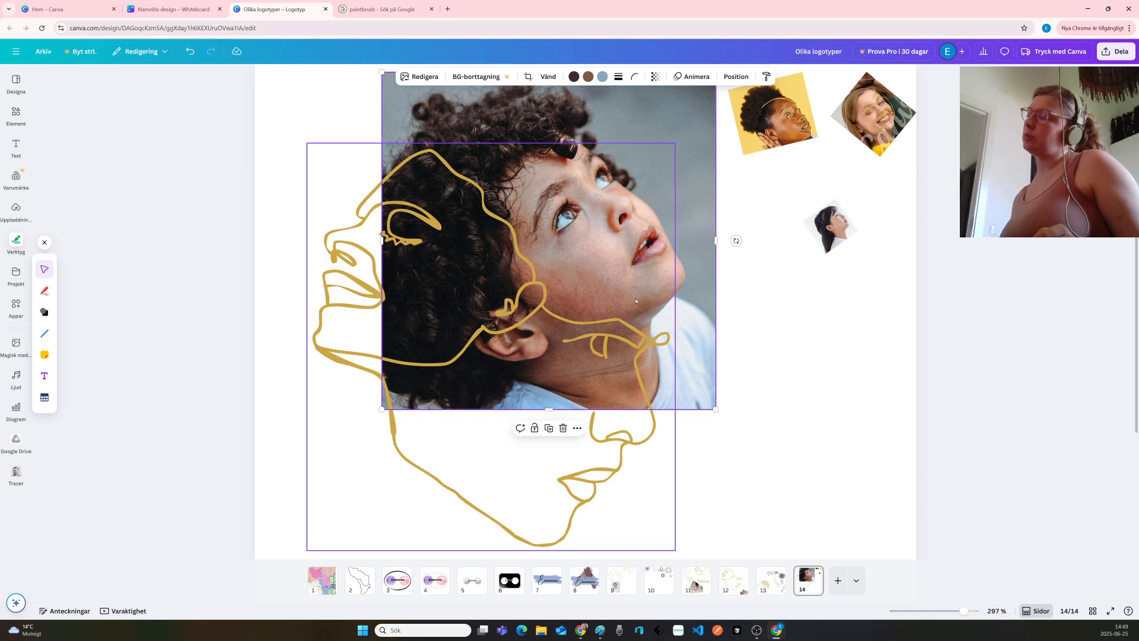
Rotate the child's portrait slightly counter-clockwise and fine-tune its position behind the two-face line art
{"action": "left_click_drag", "start_coordinate": [636, 301], "coordinate": [691, 303]}
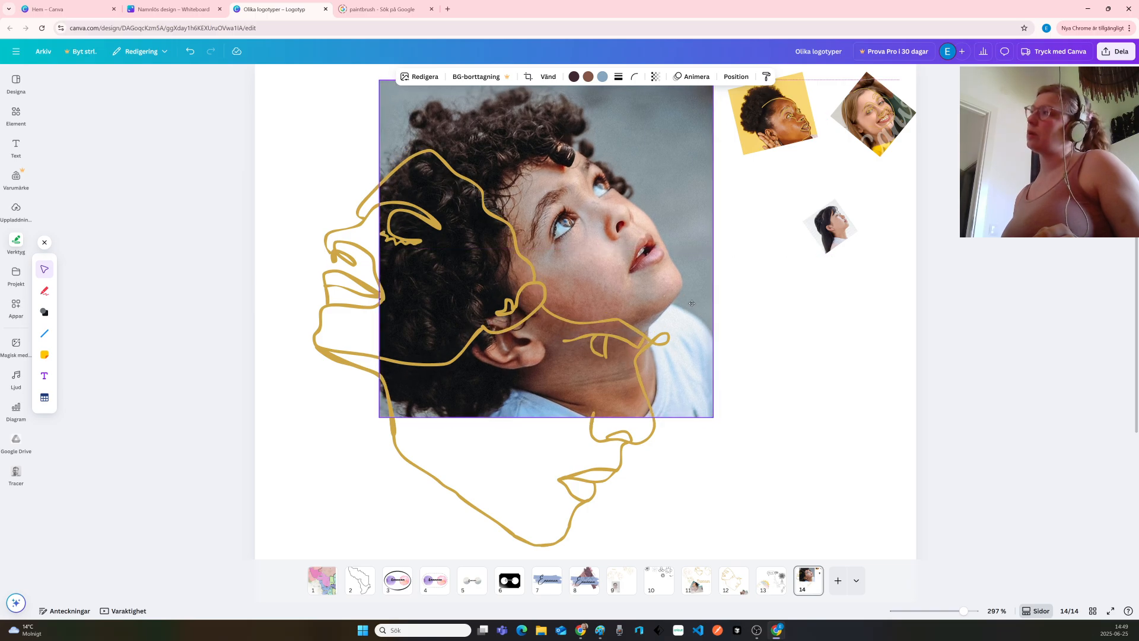
{"action": "left_click_drag", "start_coordinate": [692, 303], "coordinate": [692, 303]}
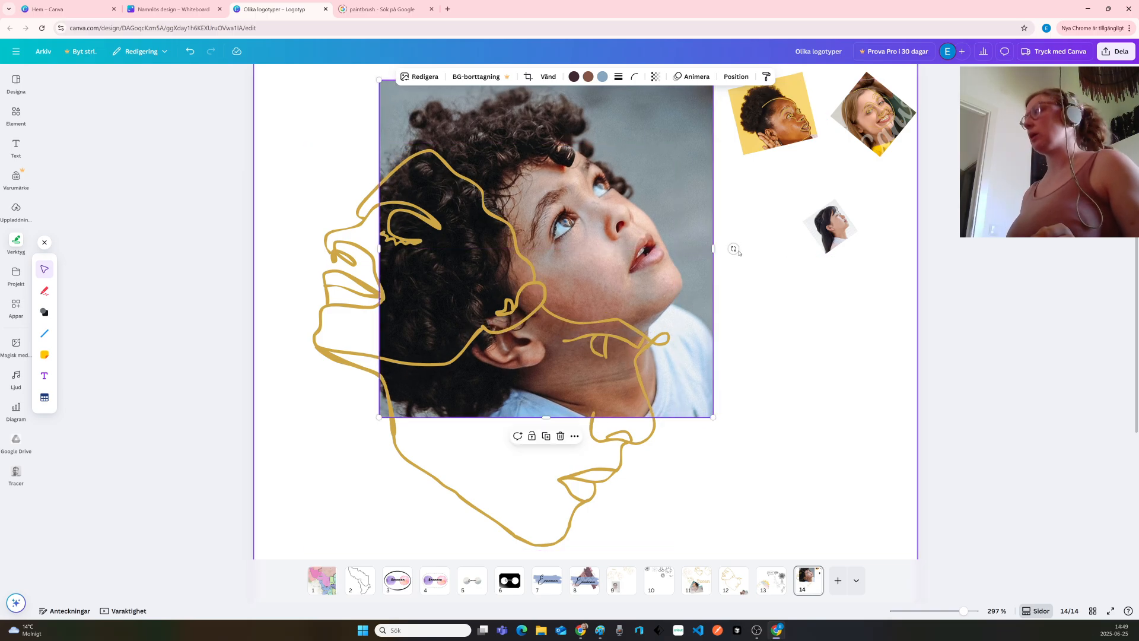
{"action": "left_click_drag", "start_coordinate": [733, 248], "coordinate": [734, 241]}
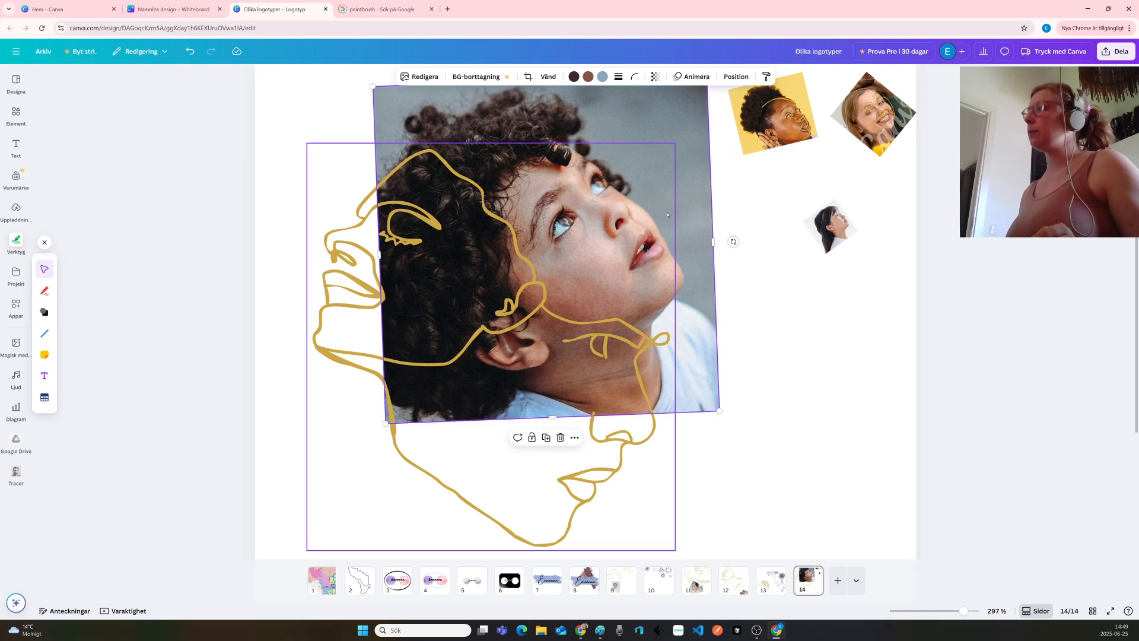
{"action": "left_click_drag", "start_coordinate": [691, 129], "coordinate": [688, 140]}
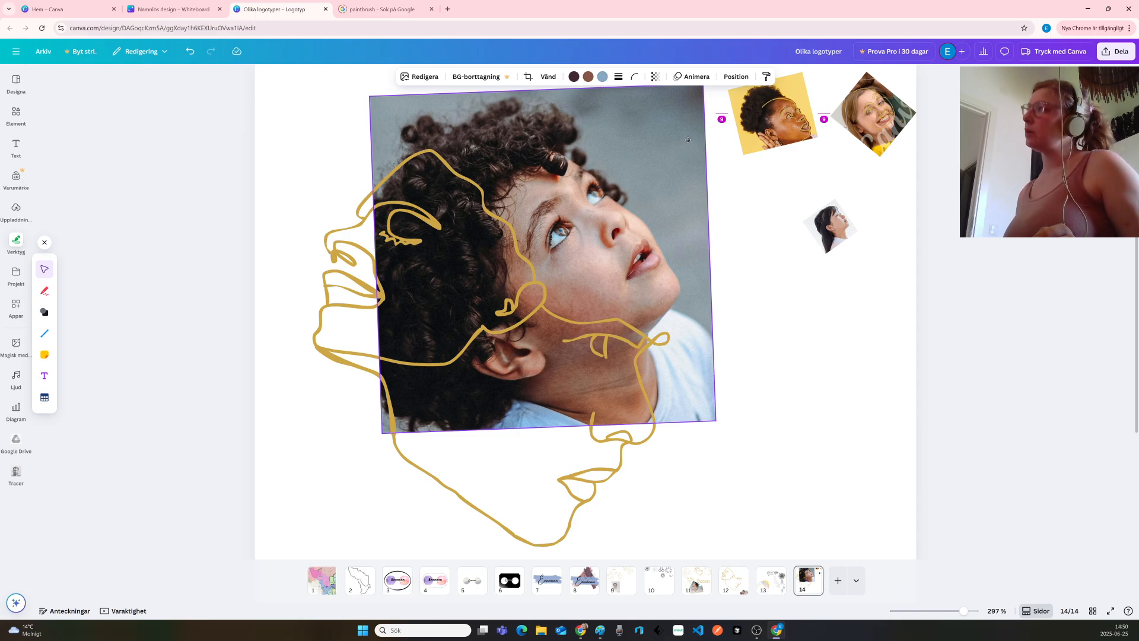
{"action": "left_click_drag", "start_coordinate": [688, 140], "coordinate": [687, 140]}
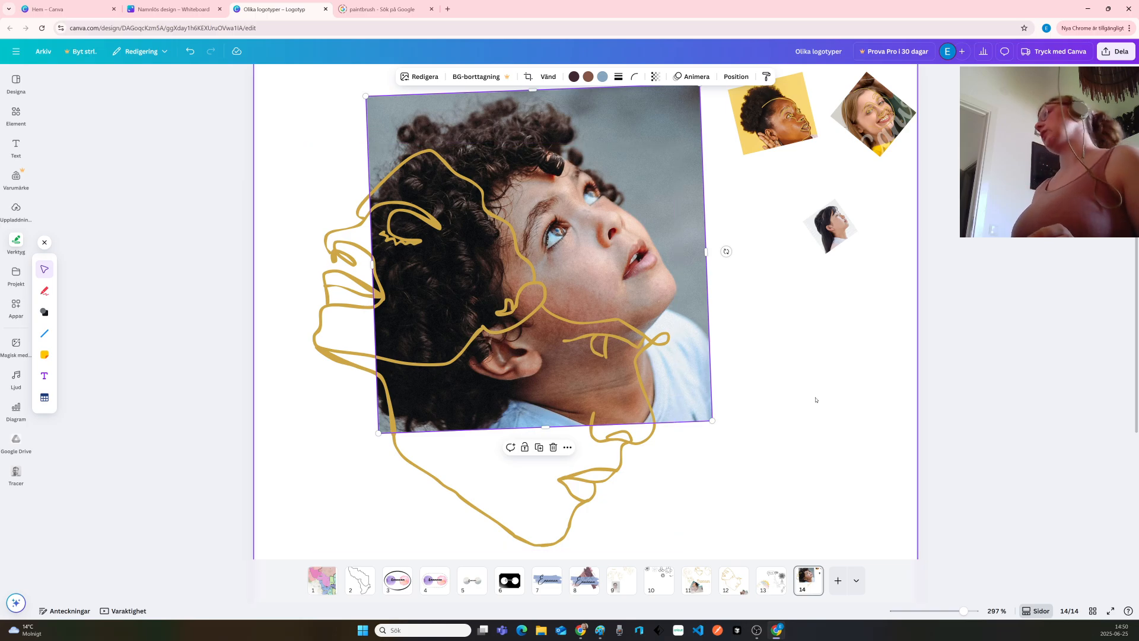
{"action": "left_click", "coordinate": [773, 373]}
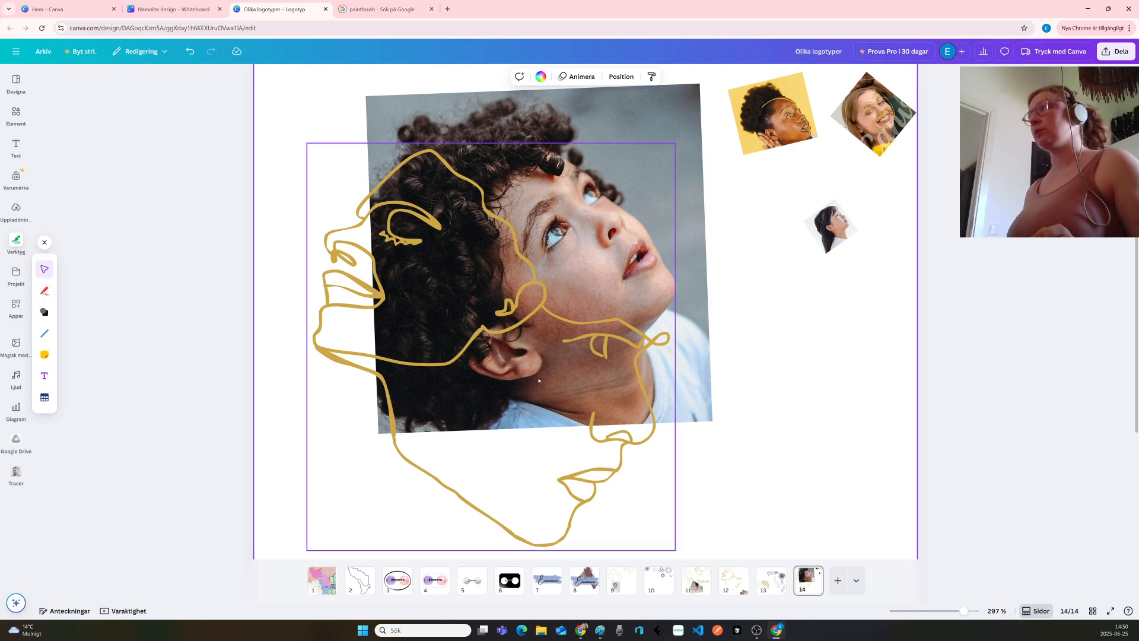
Trace the child's profile in gold from the hairline over the forehead and far eye, along the nose and chin to the lower face
{"action": "scroll", "coordinate": [643, 375], "scroll_direction": "up", "scroll_amount": 5}
{"action": "scroll", "coordinate": [569, 316], "scroll_direction": "up", "scroll_amount": 3}
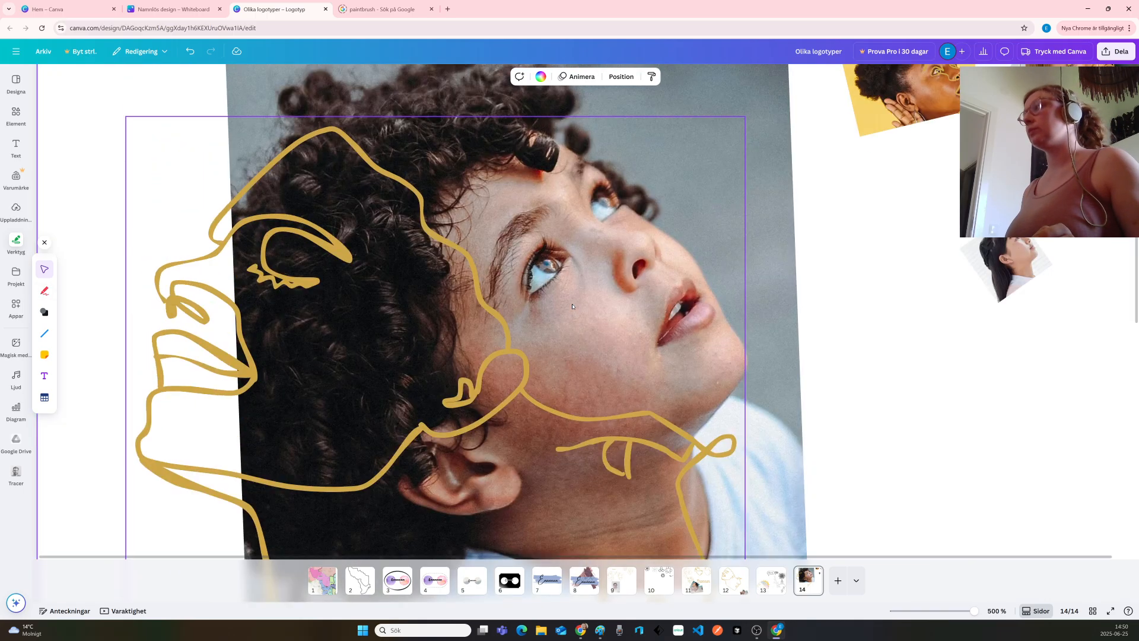
{"action": "scroll", "coordinate": [429, 317], "scroll_direction": "down", "scroll_amount": 1}
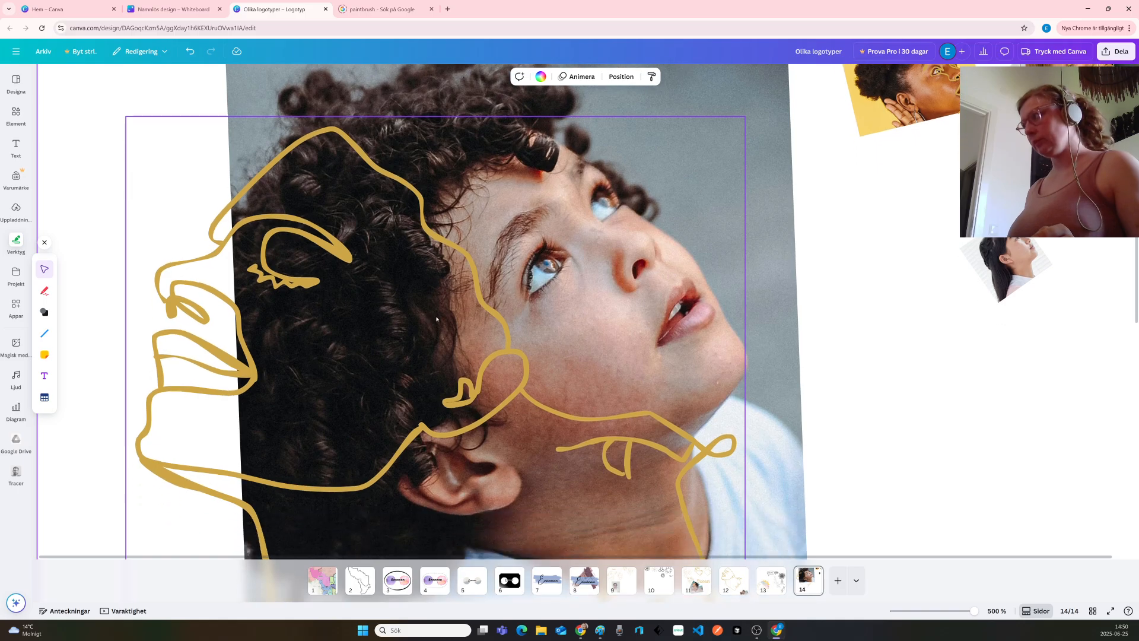
{"action": "left_click", "coordinate": [44, 292]}
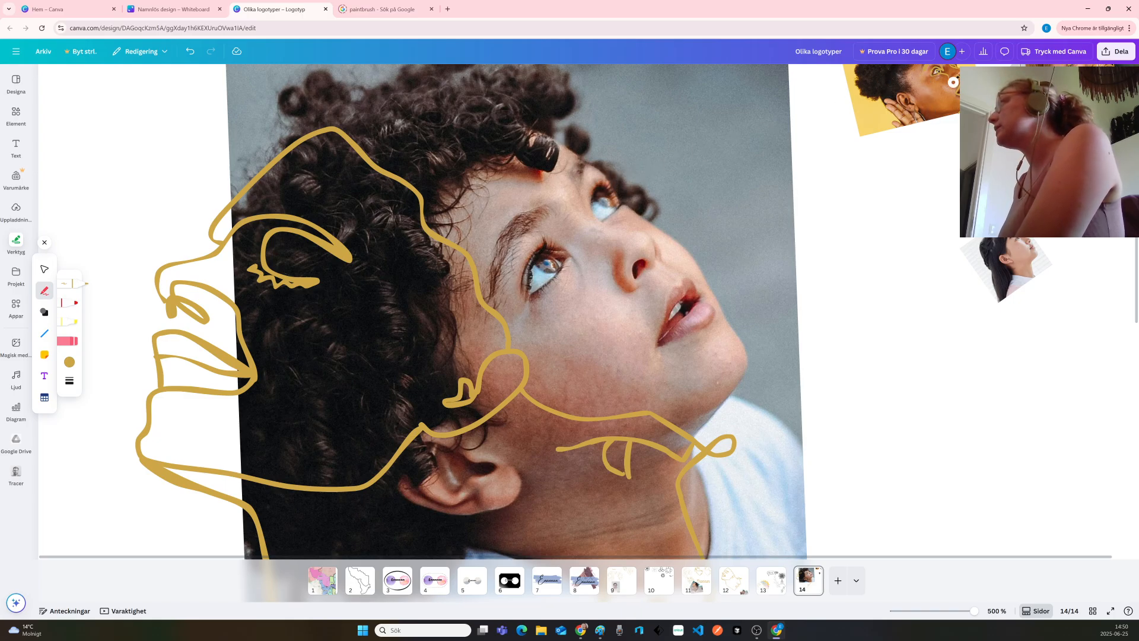
{"action": "scroll", "coordinate": [952, 145], "scroll_direction": "up", "scroll_amount": 1}
{"action": "scroll", "coordinate": [952, 146], "scroll_direction": "up", "scroll_amount": 2}
{"action": "scroll", "coordinate": [768, 186], "scroll_direction": "down", "scroll_amount": 3}
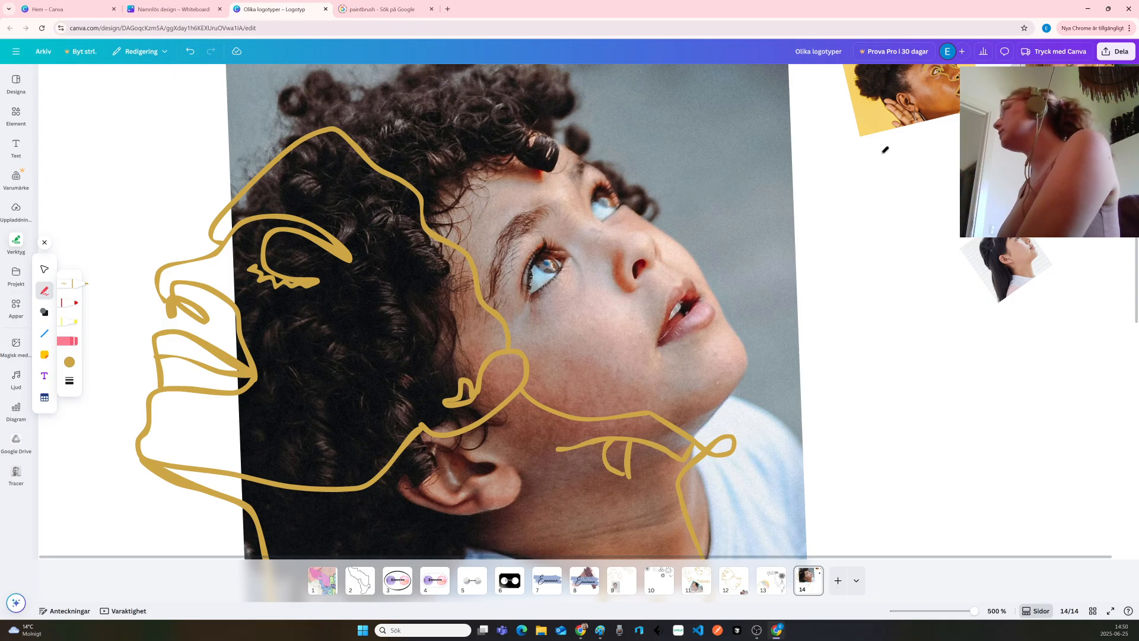
{"action": "scroll", "coordinate": [949, 119], "scroll_direction": "up", "scroll_amount": 3}
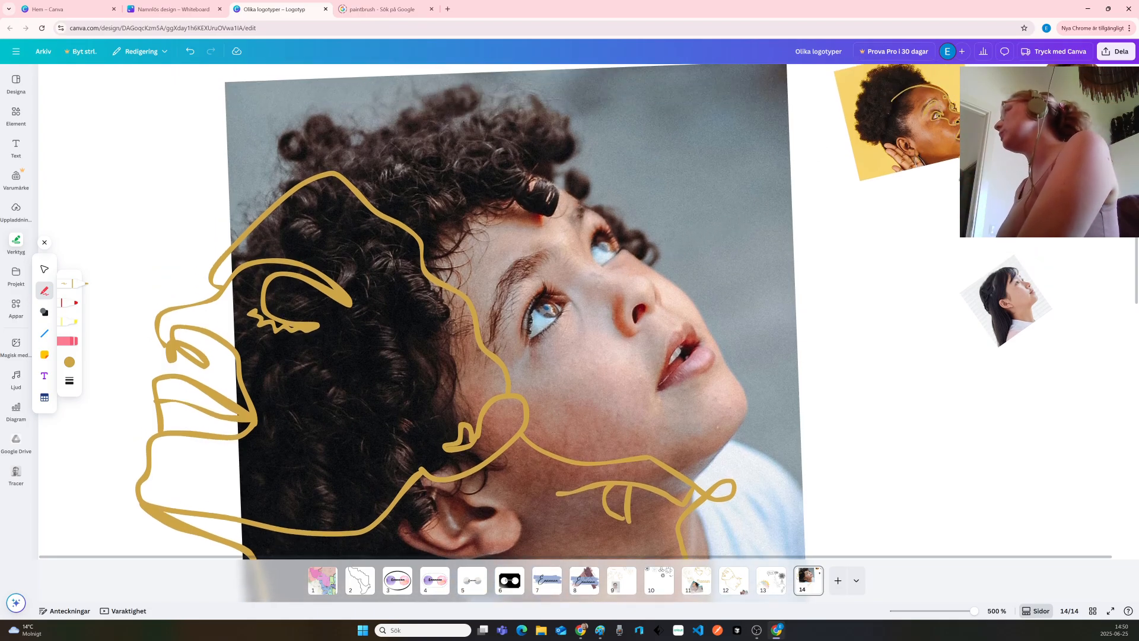
{"action": "scroll", "coordinate": [871, 164], "scroll_direction": "down", "scroll_amount": 5}
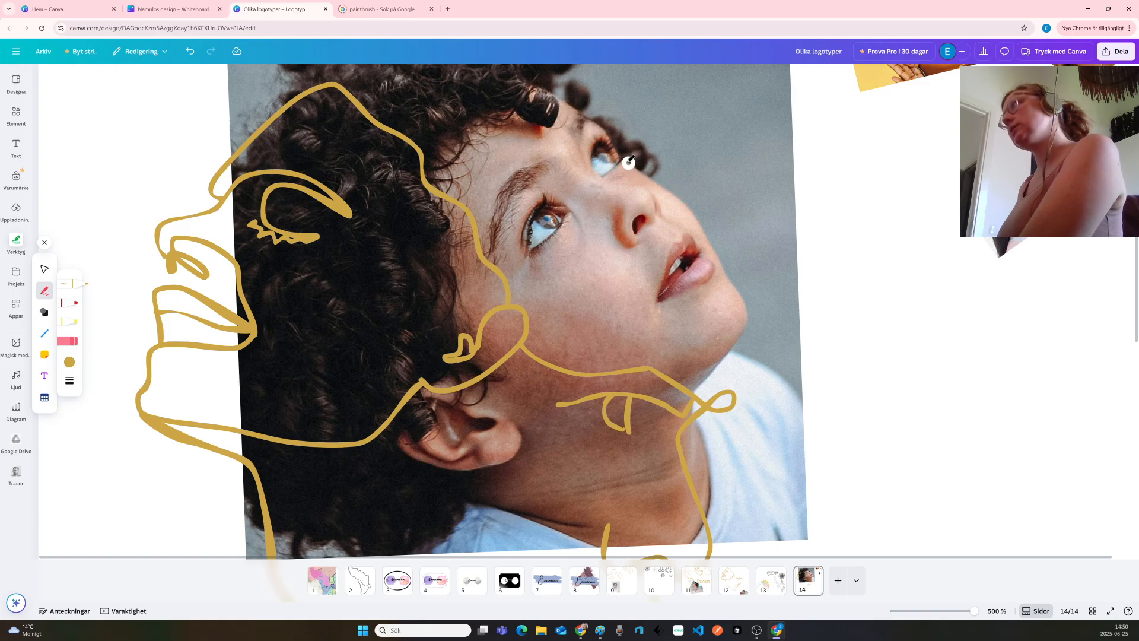
{"action": "mouse_move", "coordinate": [628, 163]}
{"action": "left_mouse_down"}
{"action": "mouse_move", "coordinate": [691, 210]}
{"action": "mouse_move", "coordinate": [742, 295]}
{"action": "left_mouse_up"}
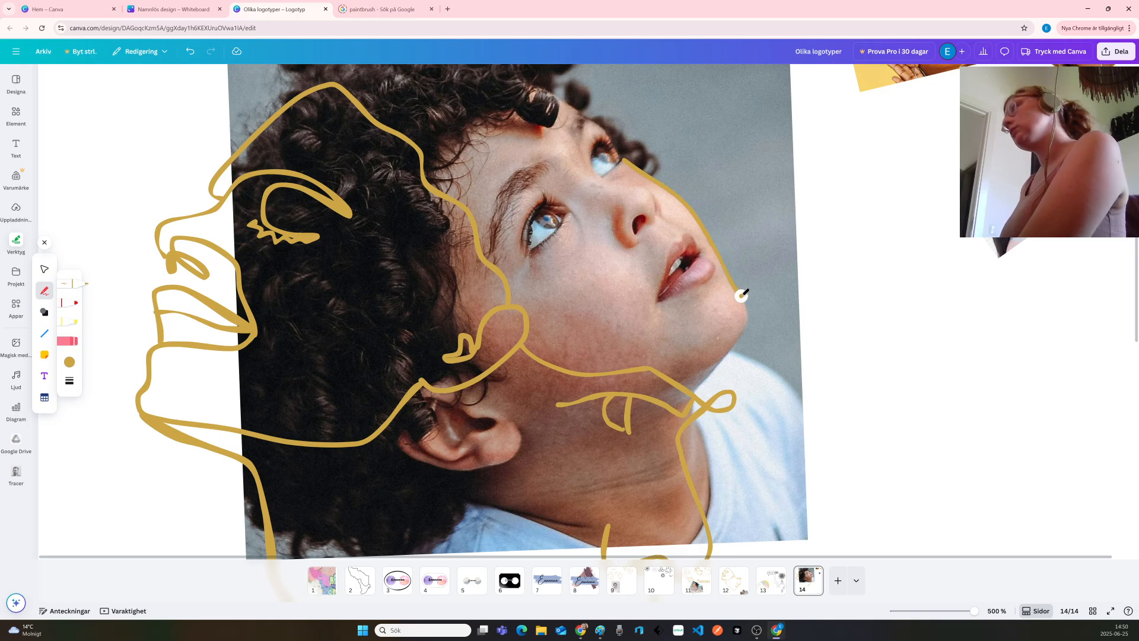
{"action": "mouse_move", "coordinate": [741, 295]}
{"action": "left_mouse_down"}
{"action": "mouse_move", "coordinate": [743, 331]}
{"action": "mouse_move", "coordinate": [697, 392]}
{"action": "left_mouse_up"}
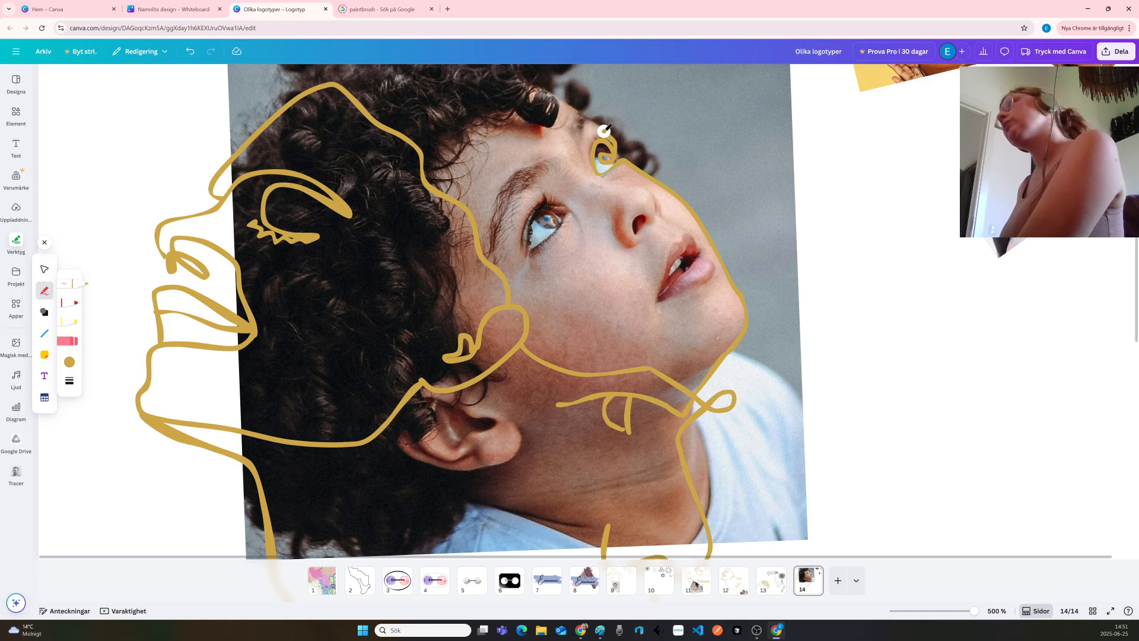
{"action": "mouse_move", "coordinate": [604, 131]}
{"action": "left_mouse_down"}
{"action": "mouse_move", "coordinate": [587, 119]}
{"action": "mouse_move", "coordinate": [575, 135]}
{"action": "mouse_move", "coordinate": [571, 109]}
{"action": "mouse_move", "coordinate": [503, 85]}
{"action": "left_mouse_up"}
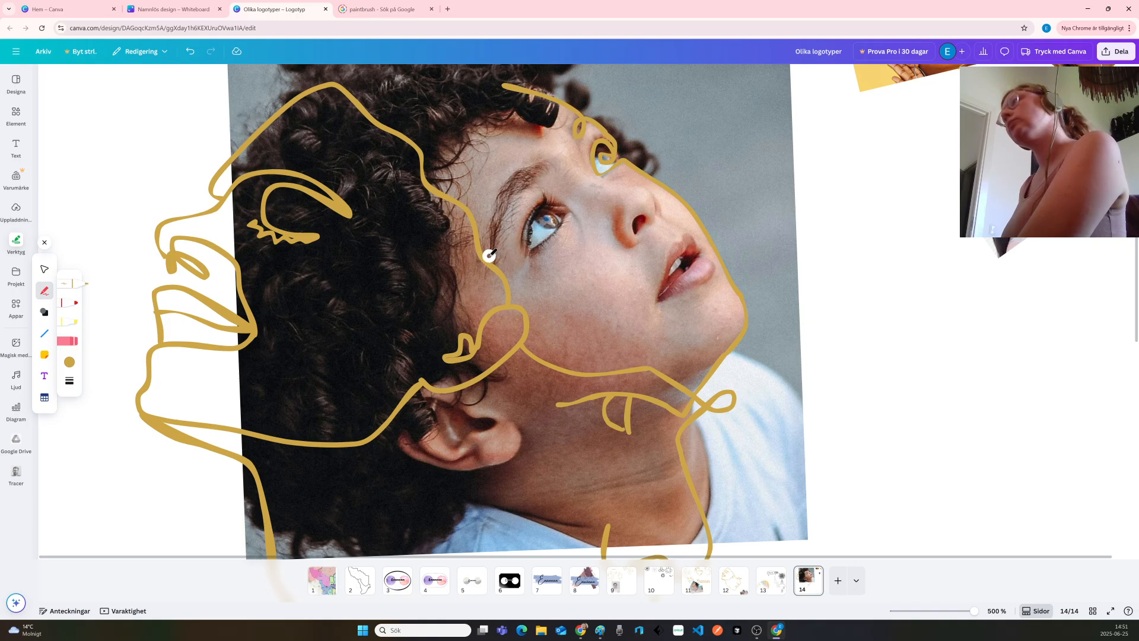
Trace the child's near eyebrow and eye with lashes and iris, plus the underside of the nose, in gold
{"action": "mouse_move", "coordinate": [492, 256]}
{"action": "left_mouse_down"}
{"action": "mouse_move", "coordinate": [498, 192]}
{"action": "mouse_move", "coordinate": [538, 164]}
{"action": "left_mouse_up"}
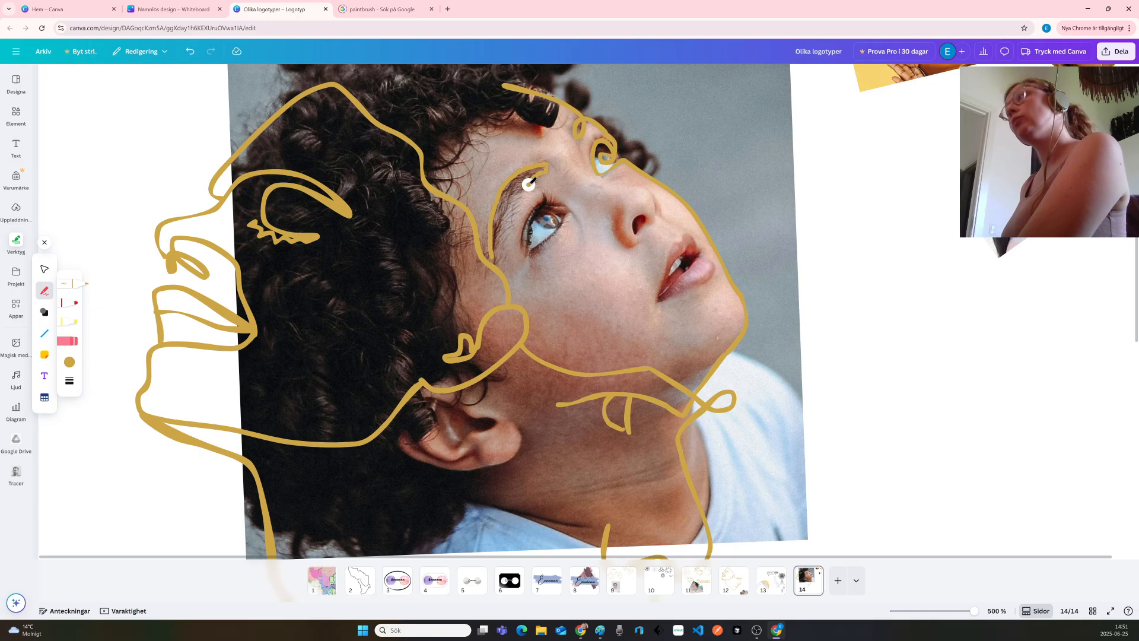
{"action": "left_click_drag", "start_coordinate": [525, 189], "coordinate": [518, 250]}
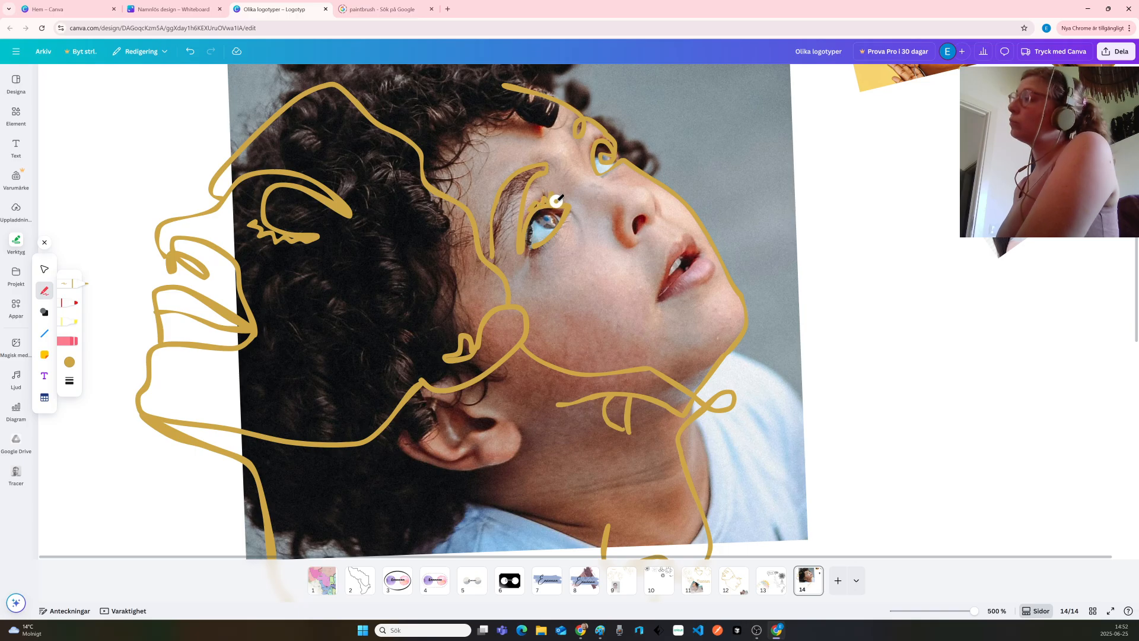
{"action": "left_click_drag", "start_coordinate": [556, 201], "coordinate": [549, 220]}
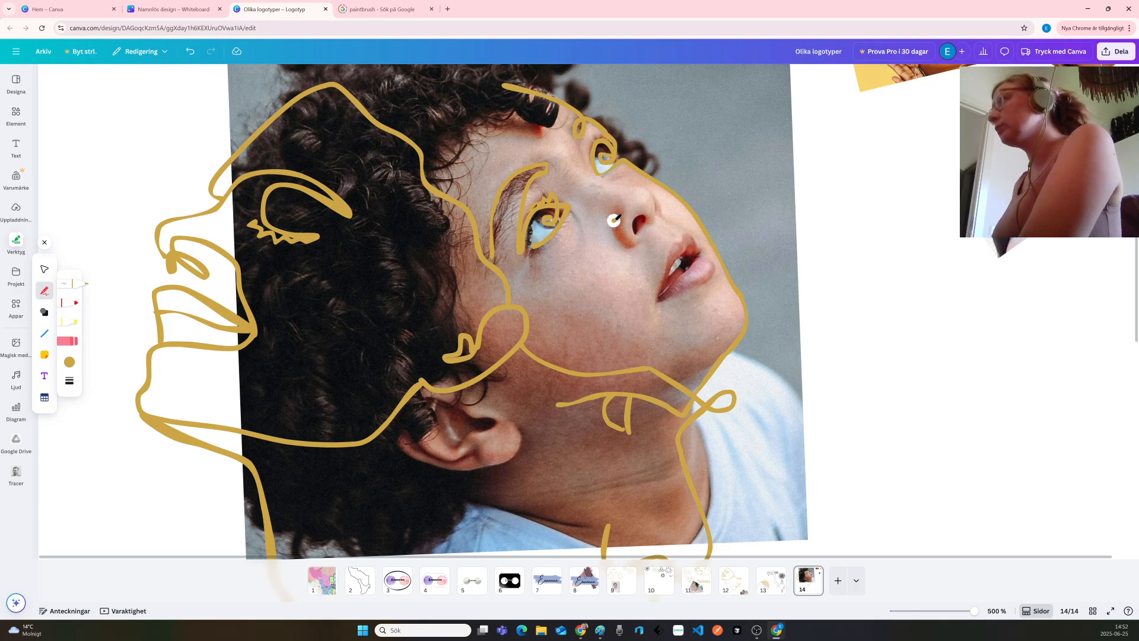
{"action": "mouse_move", "coordinate": [614, 220]}
{"action": "left_mouse_down"}
{"action": "mouse_move", "coordinate": [632, 244]}
{"action": "mouse_move", "coordinate": [644, 216]}
{"action": "left_mouse_up"}
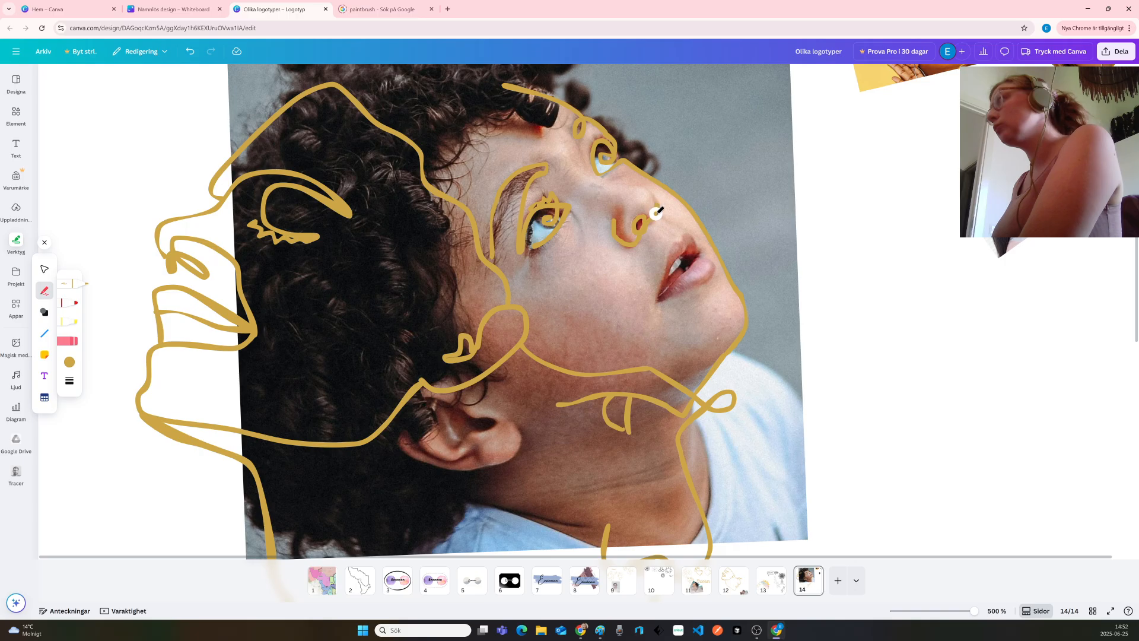
Trace the line from the child's nose to the upper lip and join the near eyebrow's lower end to the existing face outline in gold
{"action": "left_click_drag", "start_coordinate": [660, 214], "coordinate": [696, 236]}
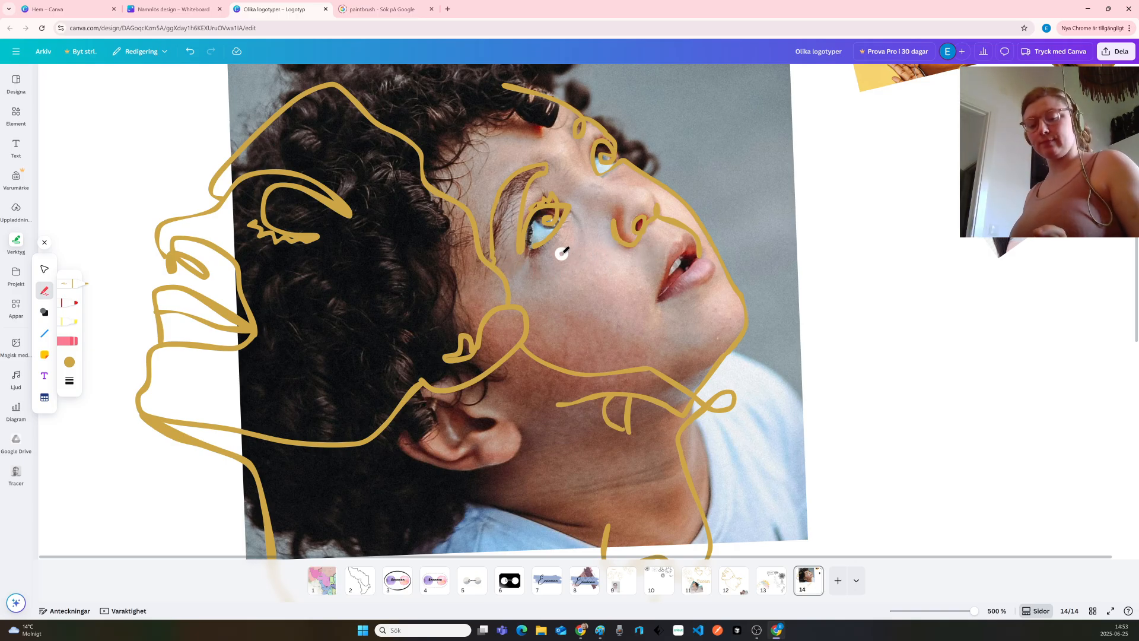
{"action": "key", "text": "ctrl+z"}
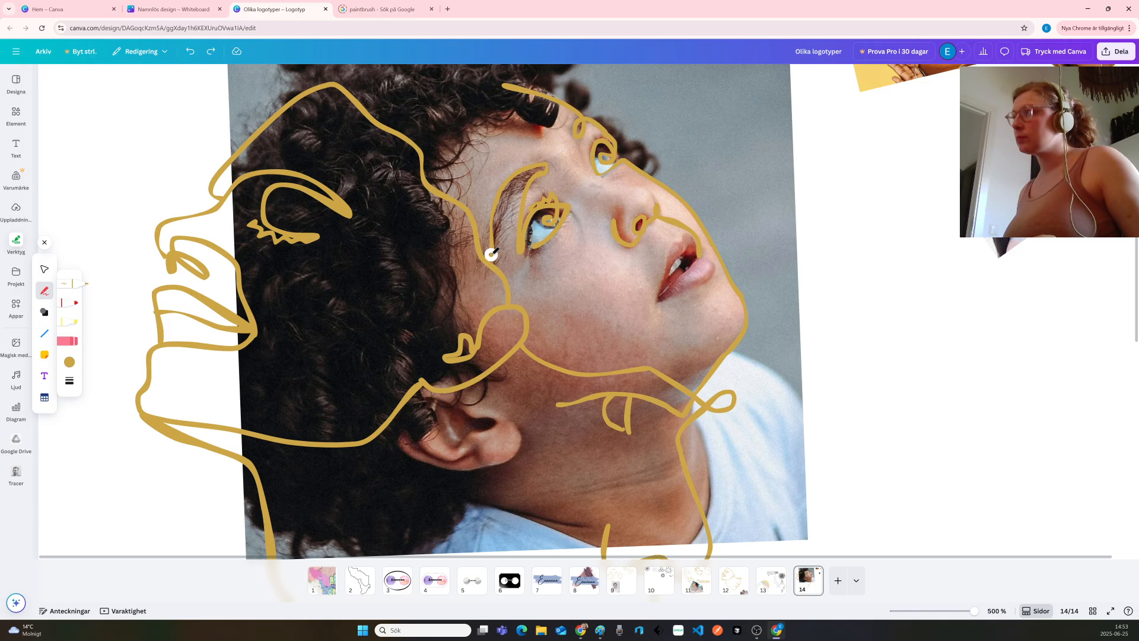
{"action": "left_click_drag", "start_coordinate": [491, 255], "coordinate": [493, 265]}
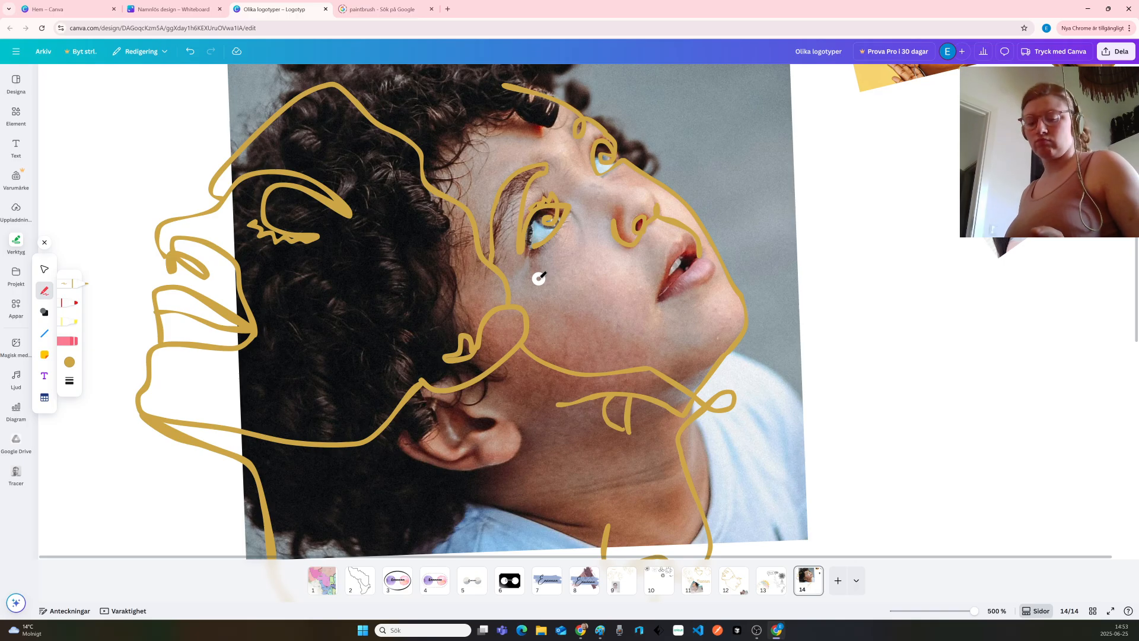
{"action": "key", "text": "ctrl+z"}
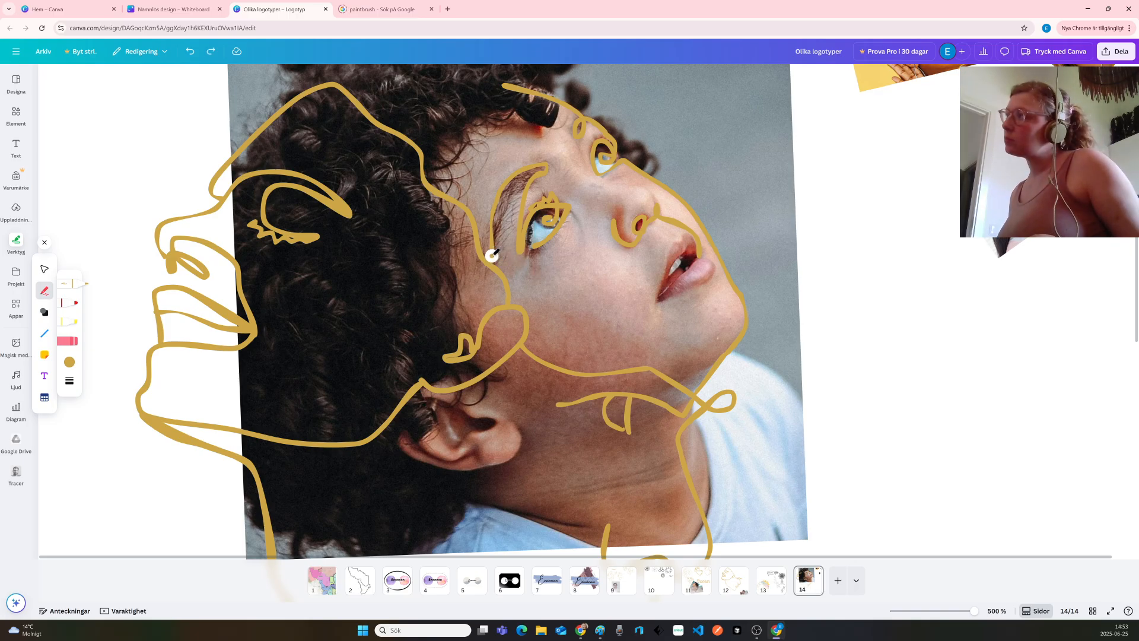
{"action": "key", "text": "ctrl+y"}
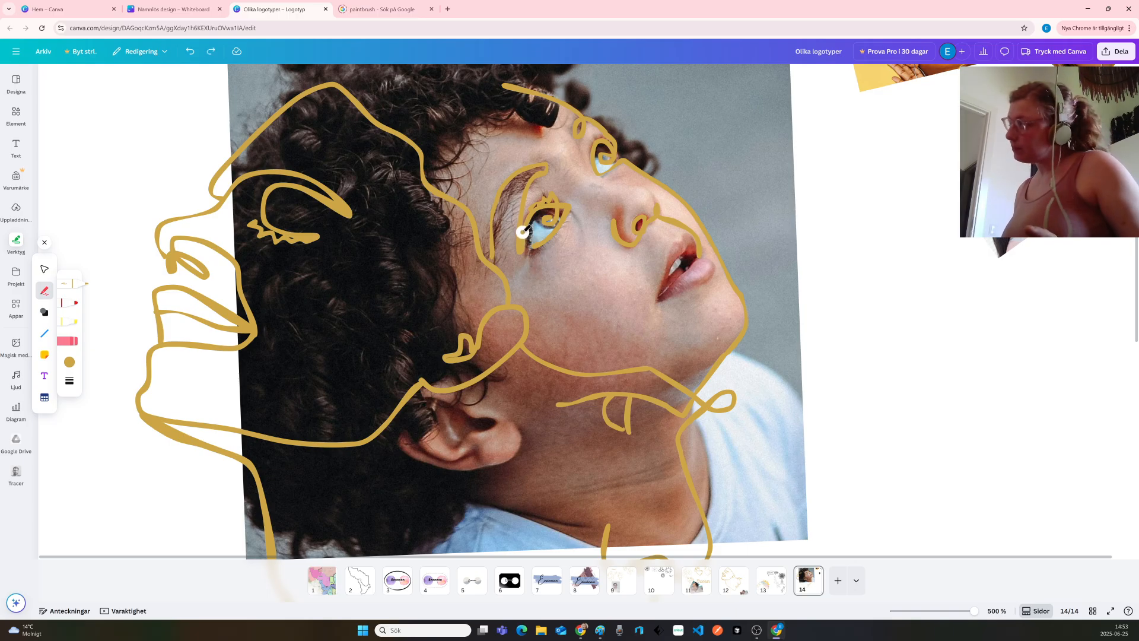
{"action": "key", "text": "ctrl+z"}
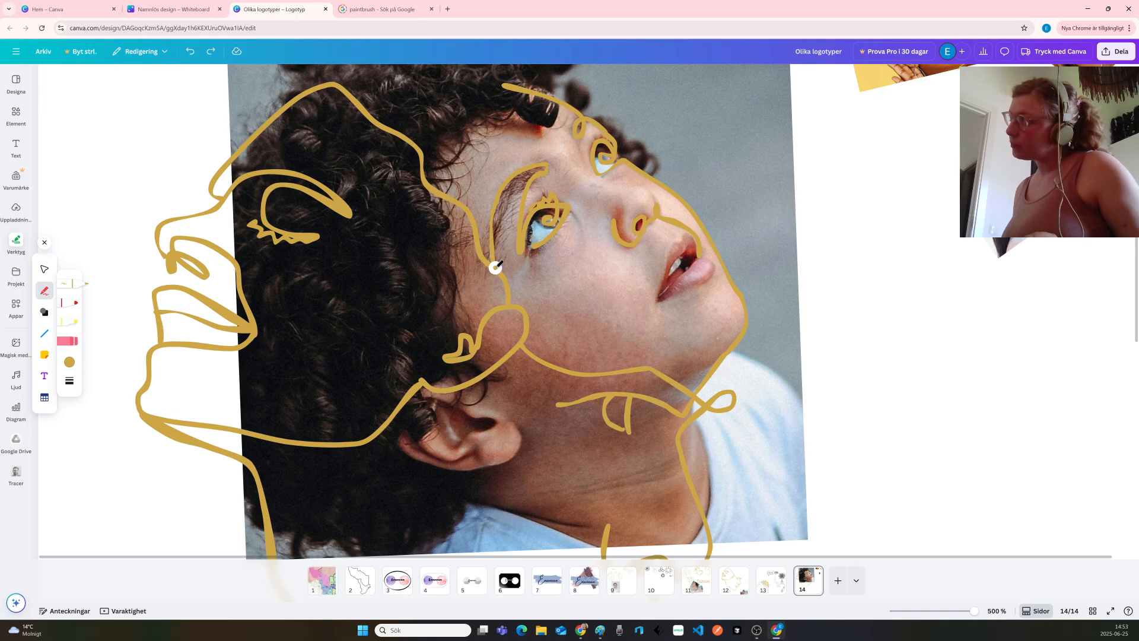
{"action": "left_click_drag", "start_coordinate": [495, 267], "coordinate": [493, 265]}
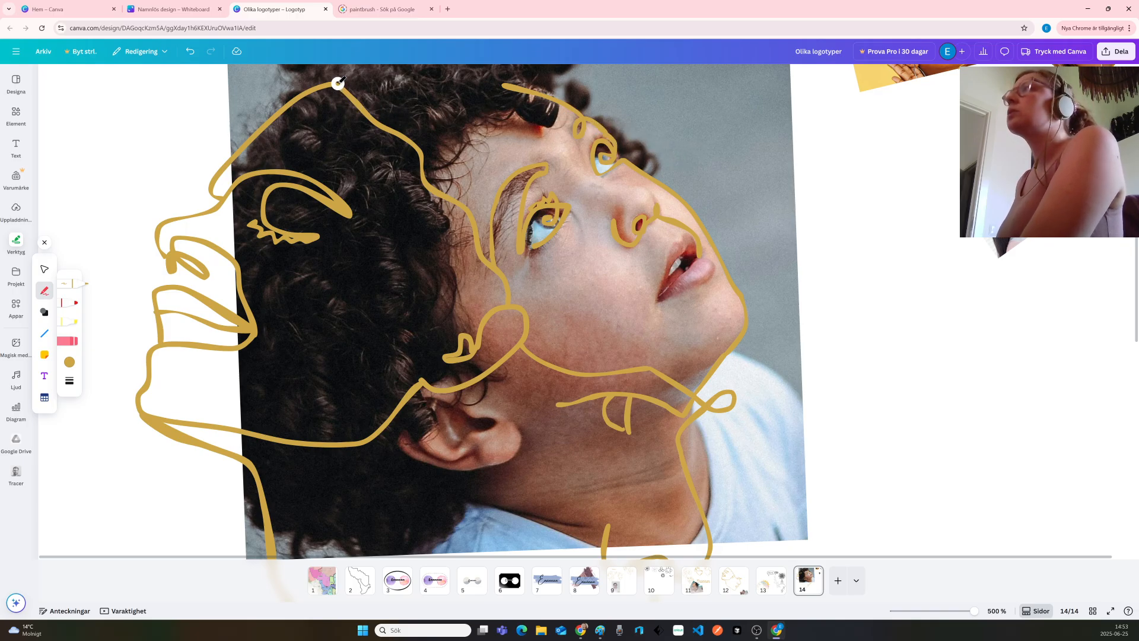
Draw one long gold curve from the top of the left-facing head across the child's curls to the forehead by the far eye
{"action": "left_click_drag", "start_coordinate": [337, 83], "coordinate": [368, 79]}
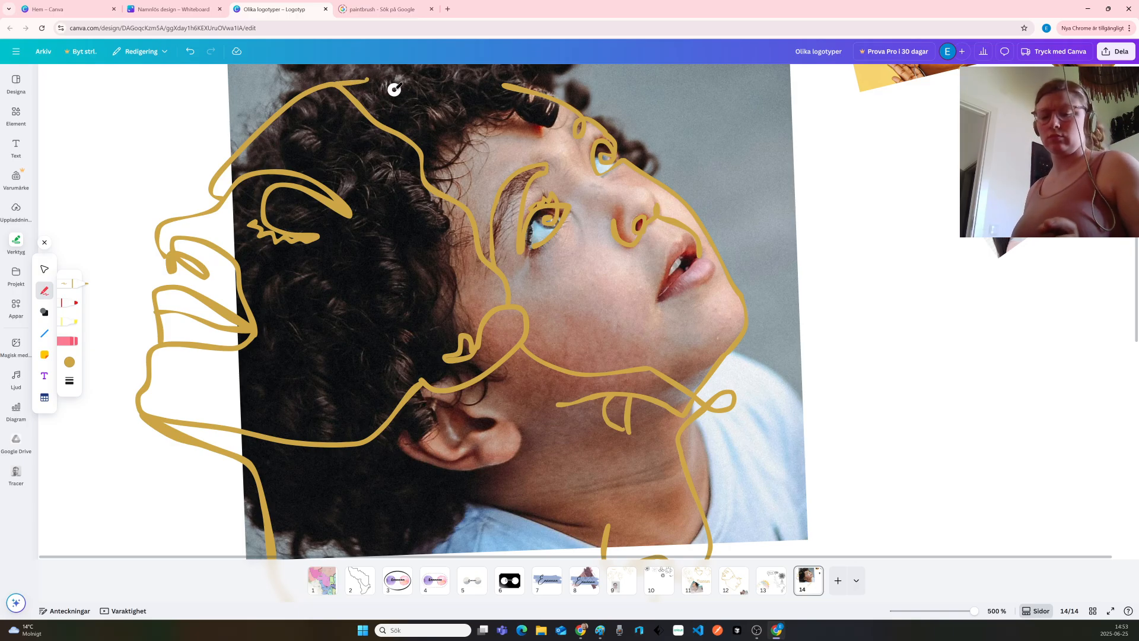
{"action": "key", "text": "ctrl+z"}
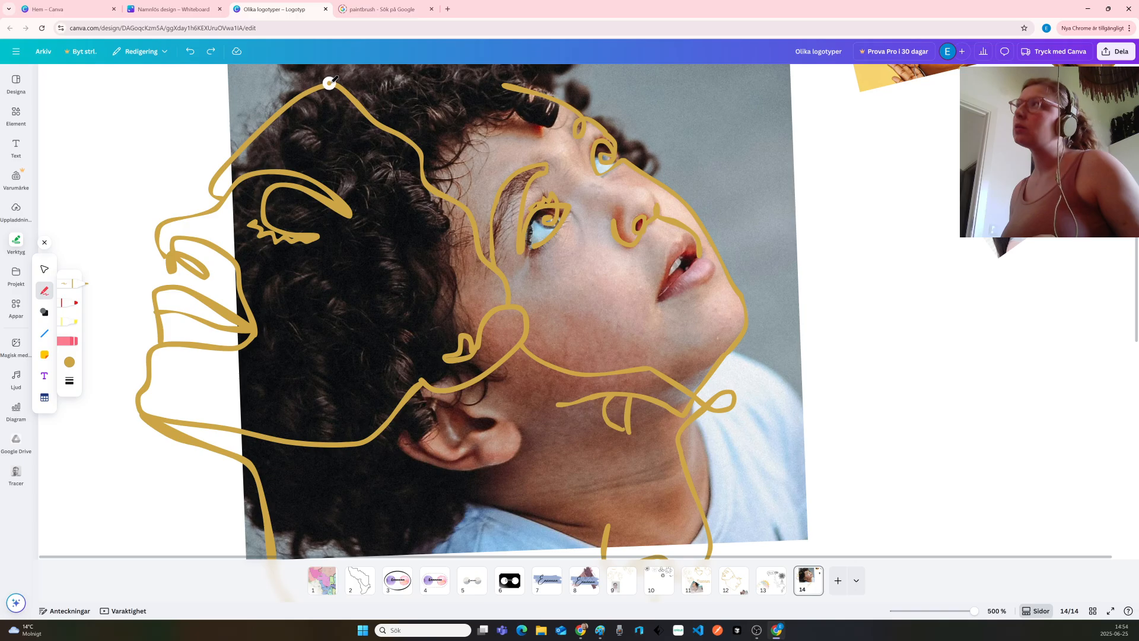
{"action": "mouse_move", "coordinate": [329, 83]}
{"action": "left_mouse_down"}
{"action": "mouse_move", "coordinate": [417, 67]}
{"action": "mouse_move", "coordinate": [491, 73]}
{"action": "mouse_move", "coordinate": [562, 100]}
{"action": "mouse_move", "coordinate": [581, 117]}
{"action": "mouse_move", "coordinate": [571, 130]}
{"action": "left_mouse_up"}
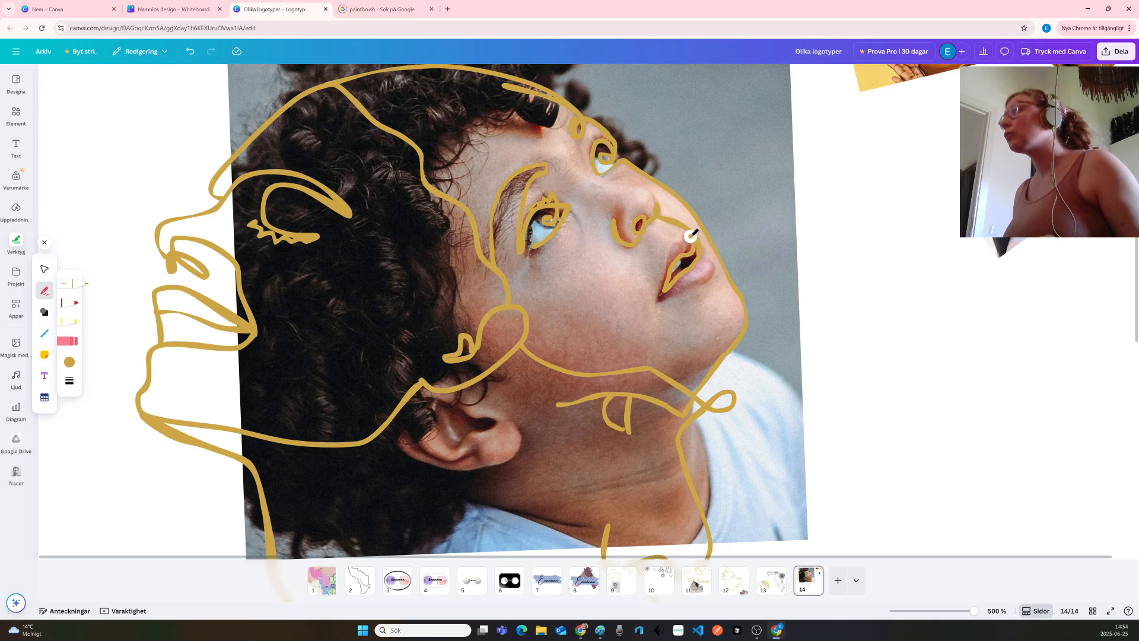
Trace the child's lips and the nose bridge from the far eye to the nose tip in gold
{"action": "mouse_move", "coordinate": [680, 242]}
{"action": "left_mouse_down"}
{"action": "mouse_move", "coordinate": [655, 300]}
{"action": "mouse_move", "coordinate": [704, 281]}
{"action": "left_mouse_up"}
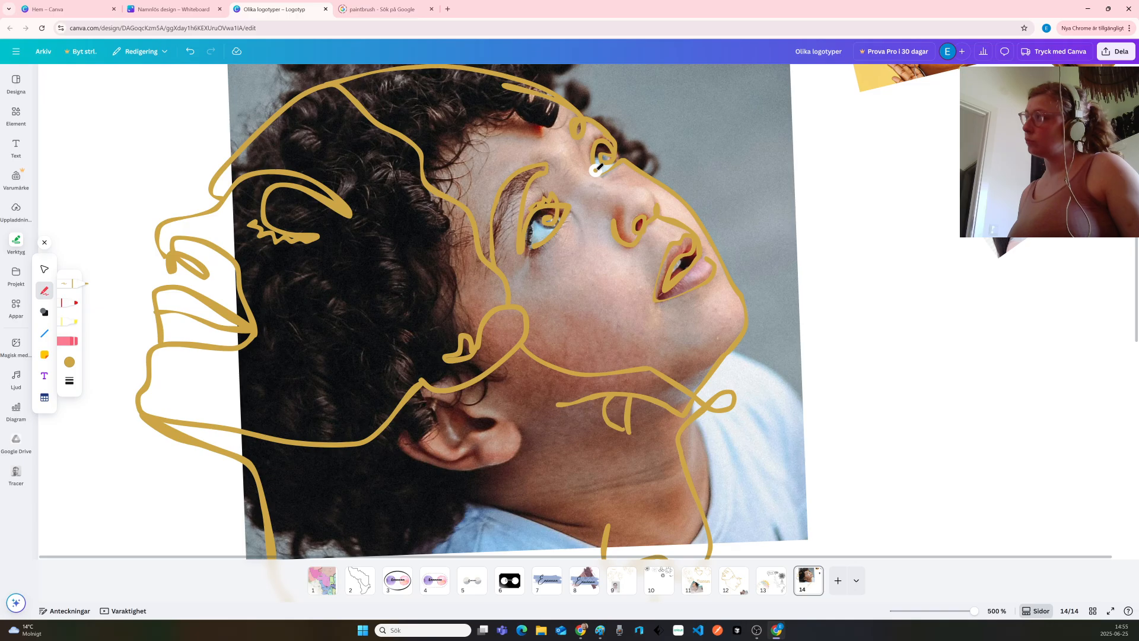
{"action": "mouse_move", "coordinate": [597, 173]}
{"action": "left_mouse_down"}
{"action": "mouse_move", "coordinate": [645, 189]}
{"action": "mouse_move", "coordinate": [670, 220]}
{"action": "left_mouse_up"}
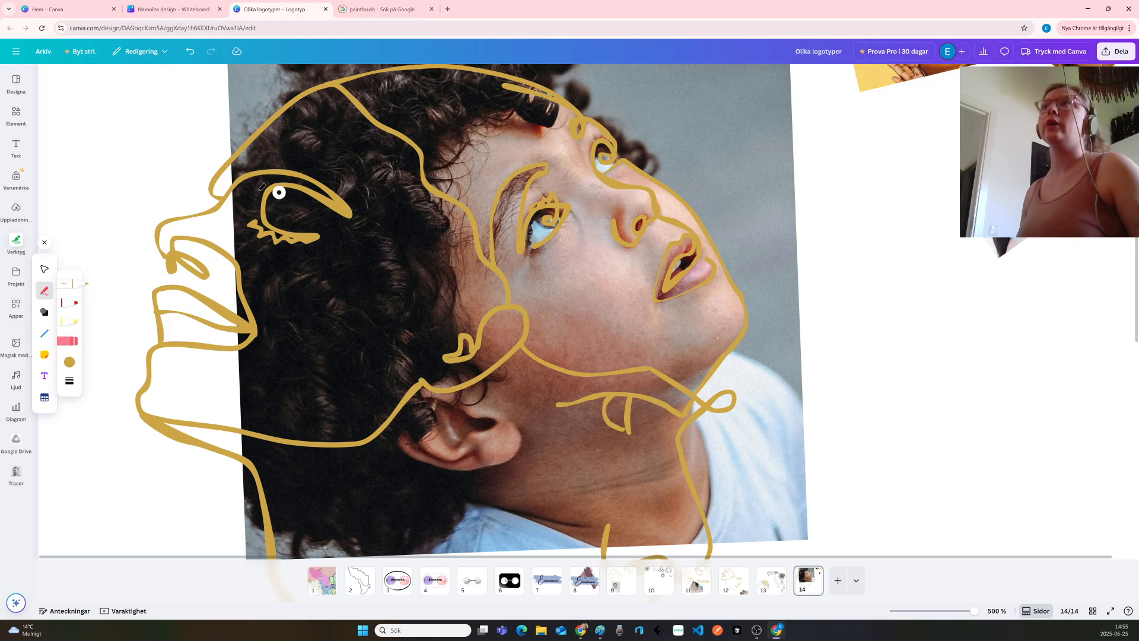
{"action": "left_click", "coordinate": [44, 271]}
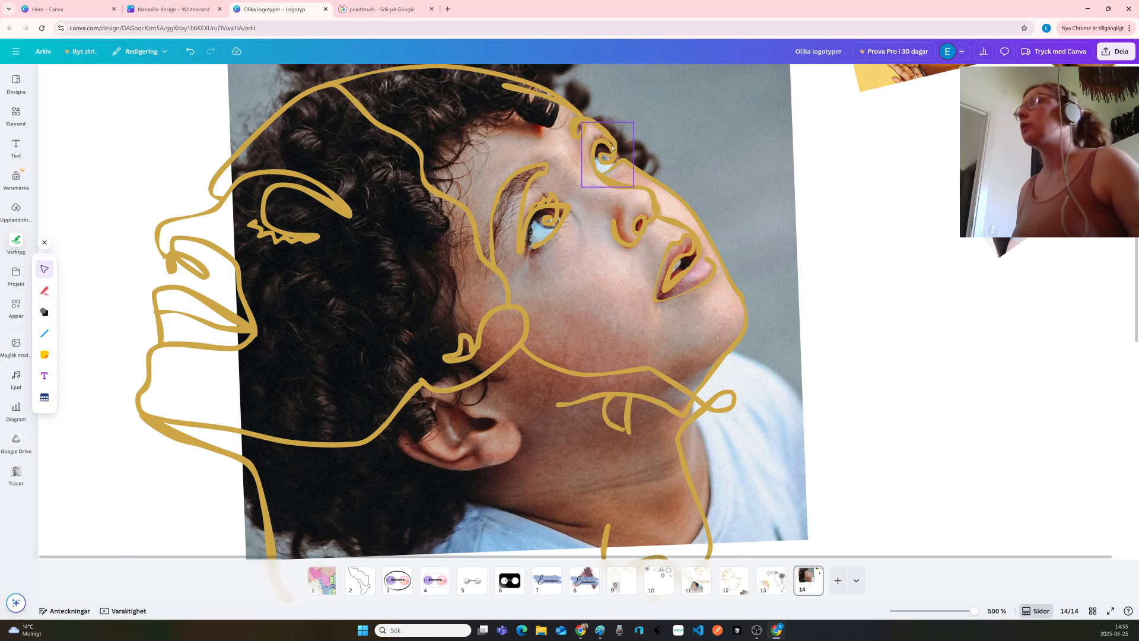
Shrink the grouped two-face line art to about 92 × 102 so it sits below the child's portrait, clear of the new strokes
{"action": "left_click", "coordinate": [534, 100]}
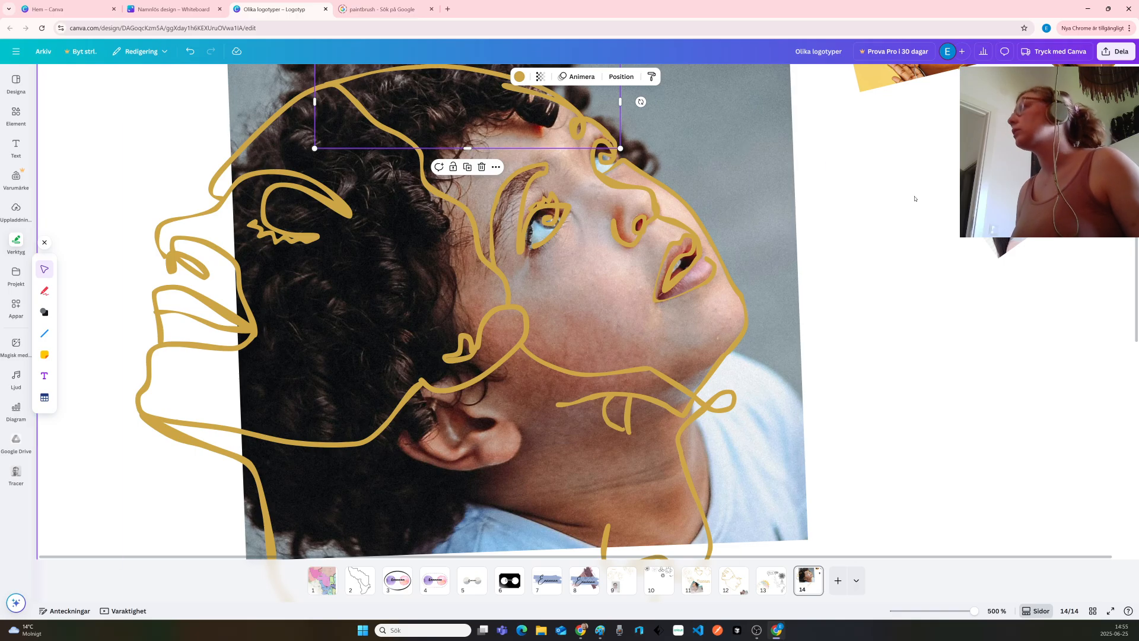
{"action": "left_click", "coordinate": [883, 199]}
{"action": "left_click", "coordinate": [781, 227]}
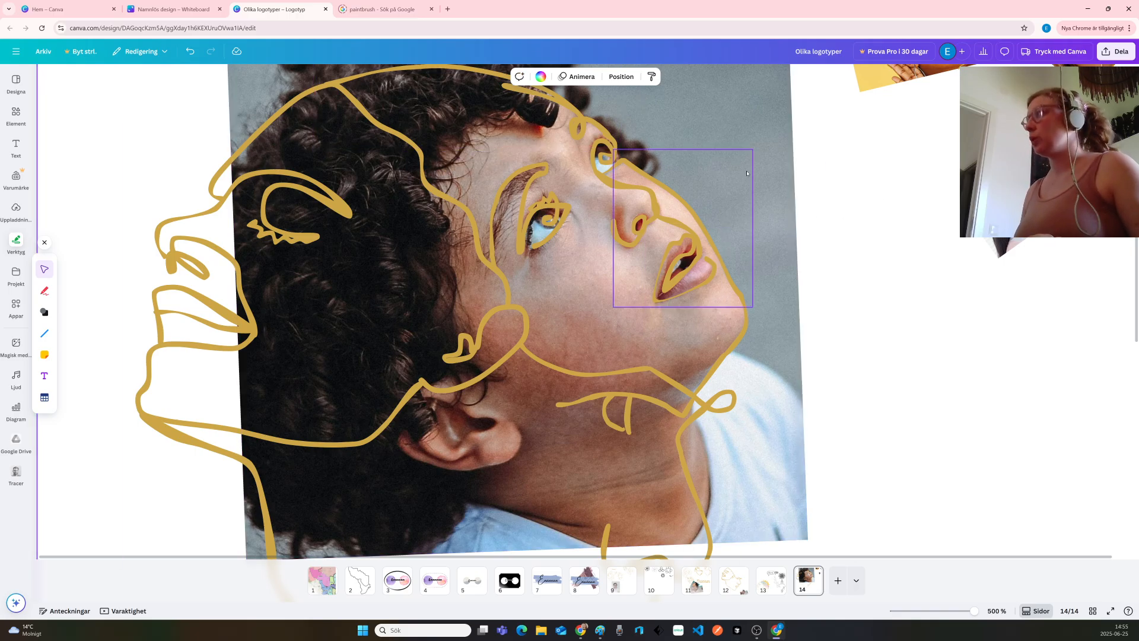
{"action": "scroll", "coordinate": [729, 147], "scroll_direction": "down", "scroll_amount": 3}
{"action": "scroll", "coordinate": [729, 147], "scroll_direction": "down", "scroll_amount": 3}
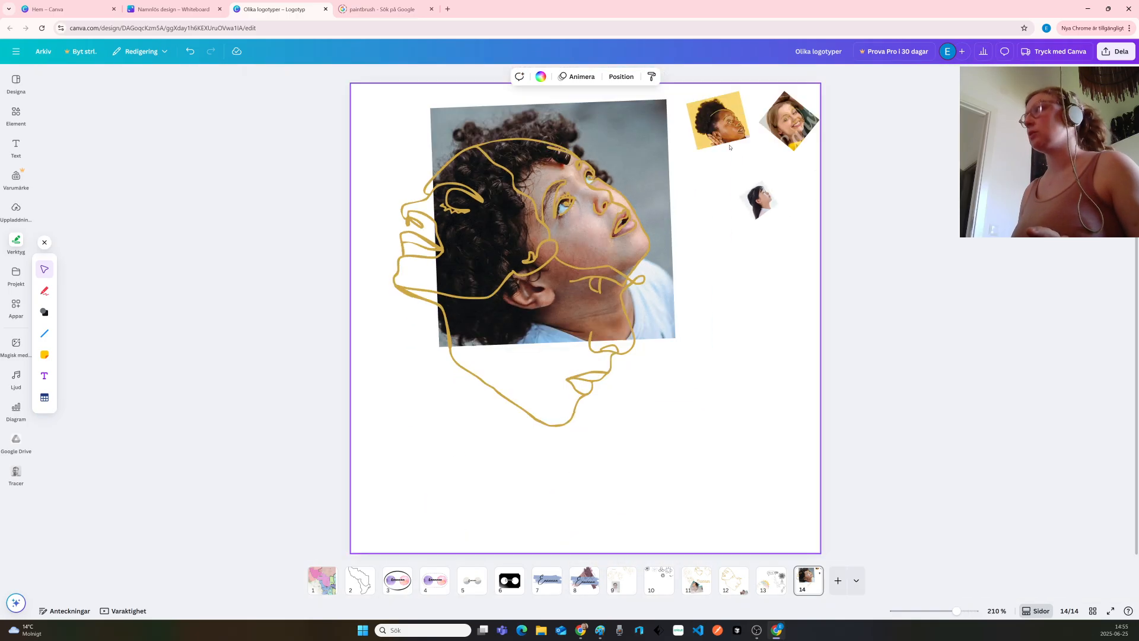
{"action": "left_click", "coordinate": [617, 178]}
{"action": "left_click", "coordinate": [621, 128]}
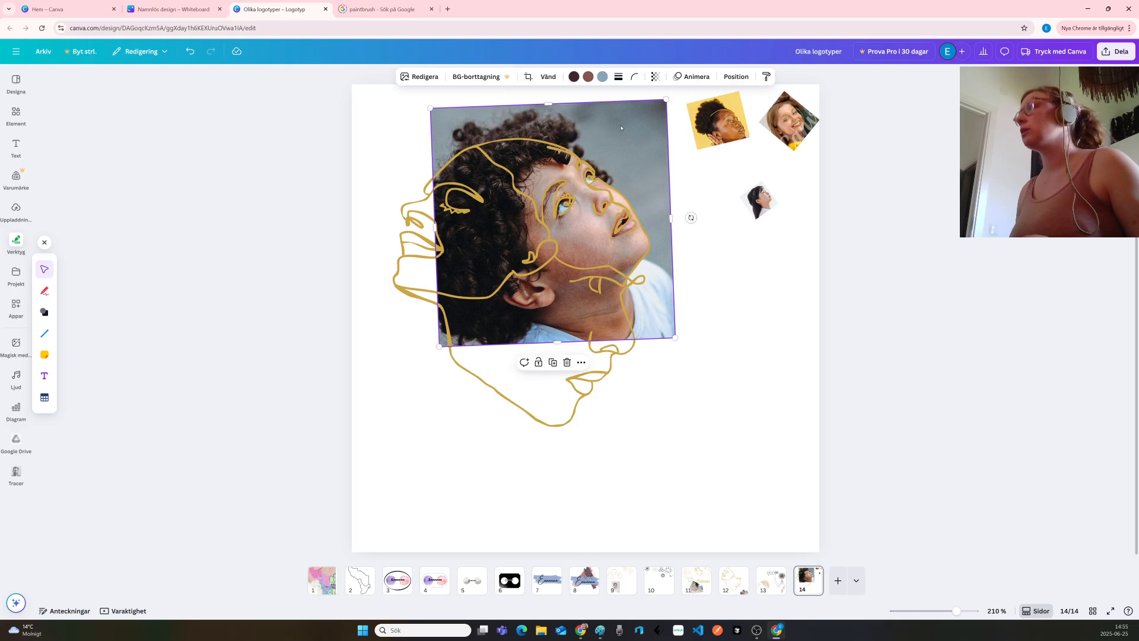
{"action": "double_click", "coordinate": [531, 403]}
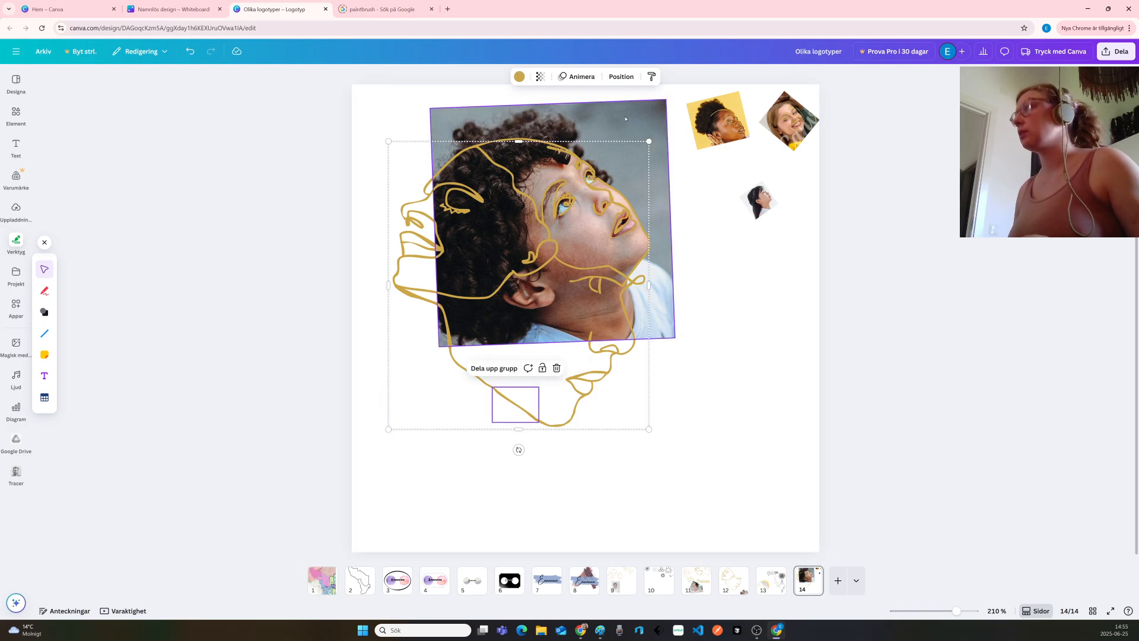
{"action": "mouse_move", "coordinate": [646, 137]}
{"action": "left_mouse_down"}
{"action": "mouse_move", "coordinate": [469, 322]}
{"action": "mouse_move", "coordinate": [474, 333]}
{"action": "left_mouse_up"}
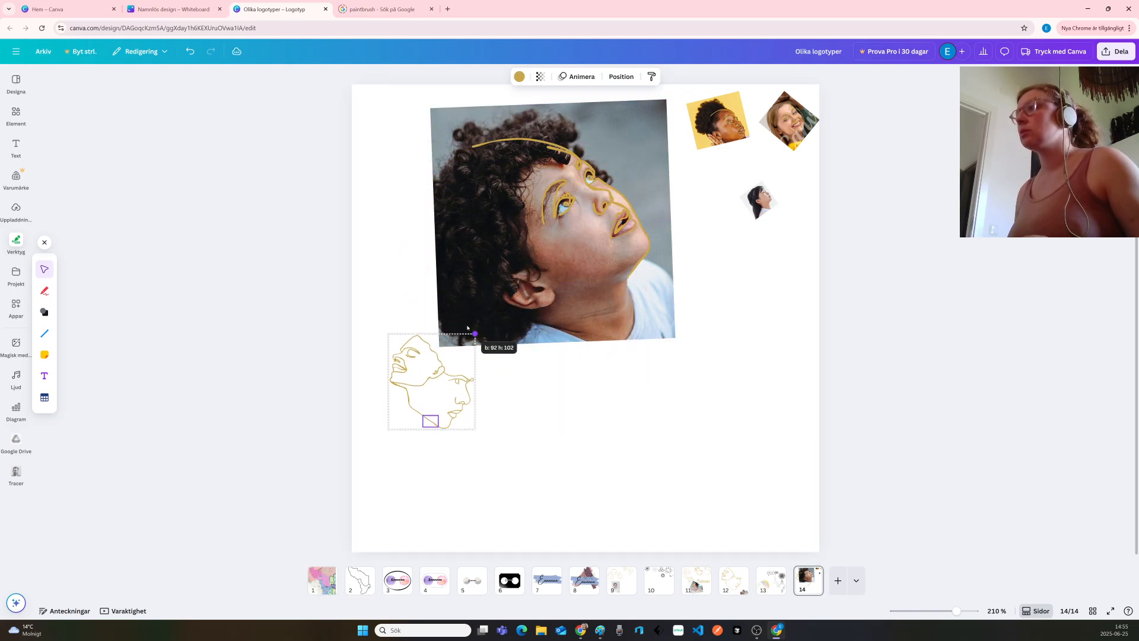
Shrink the child's portrait and move it clear of the traced strokes, beneath the other small reference photos
{"action": "left_click", "coordinate": [486, 286]}
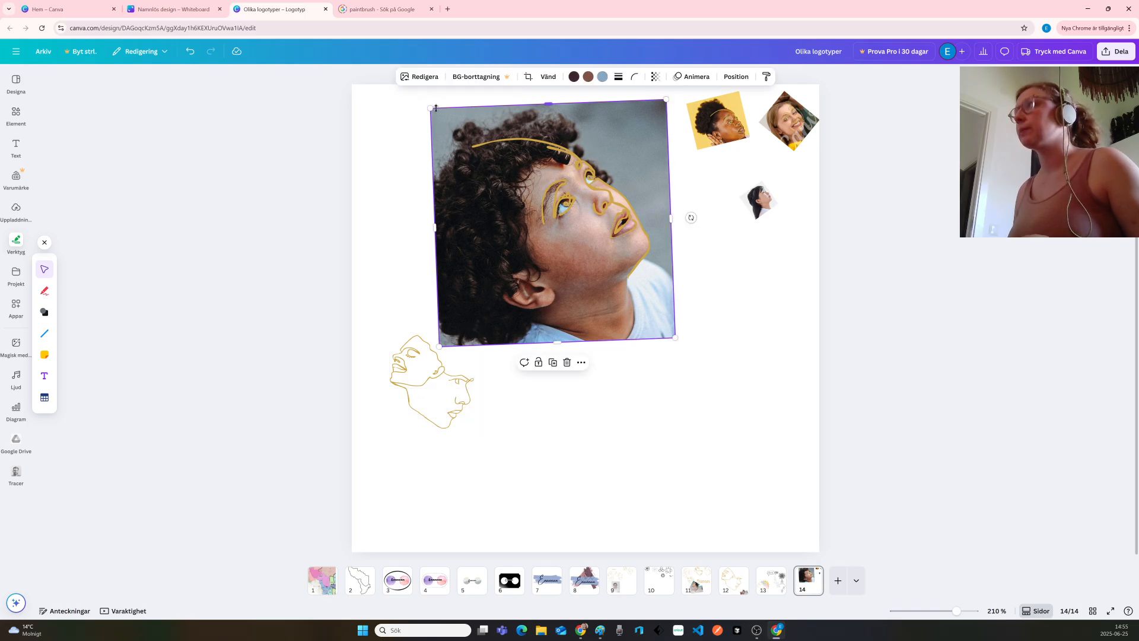
{"action": "left_click_drag", "start_coordinate": [430, 108], "coordinate": [579, 247]}
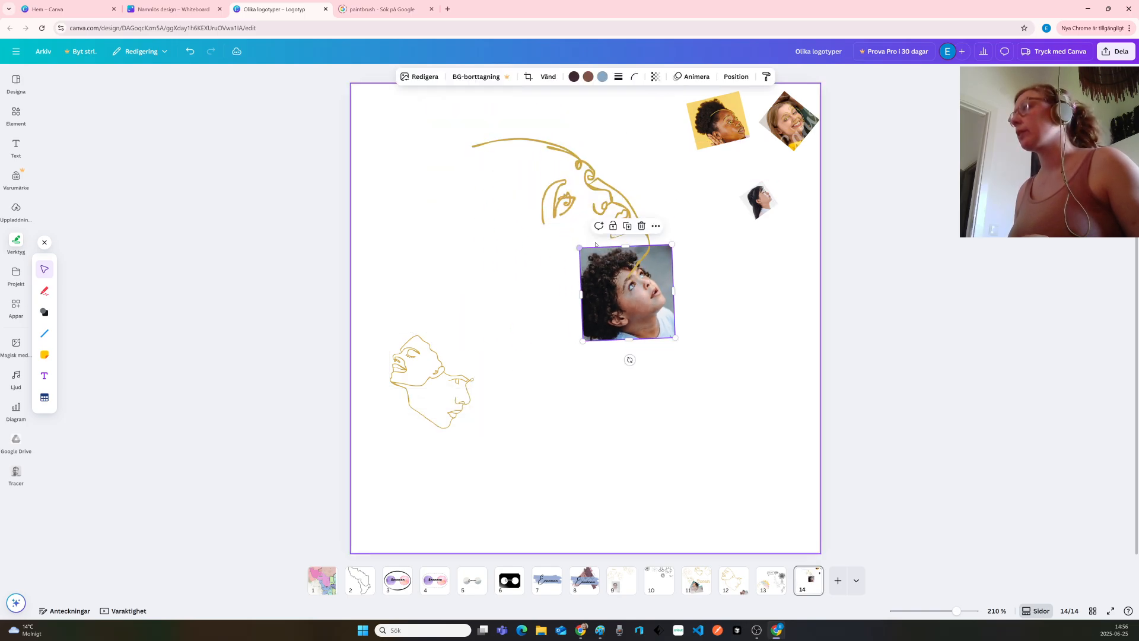
{"action": "left_click_drag", "start_coordinate": [640, 314], "coordinate": [754, 328]}
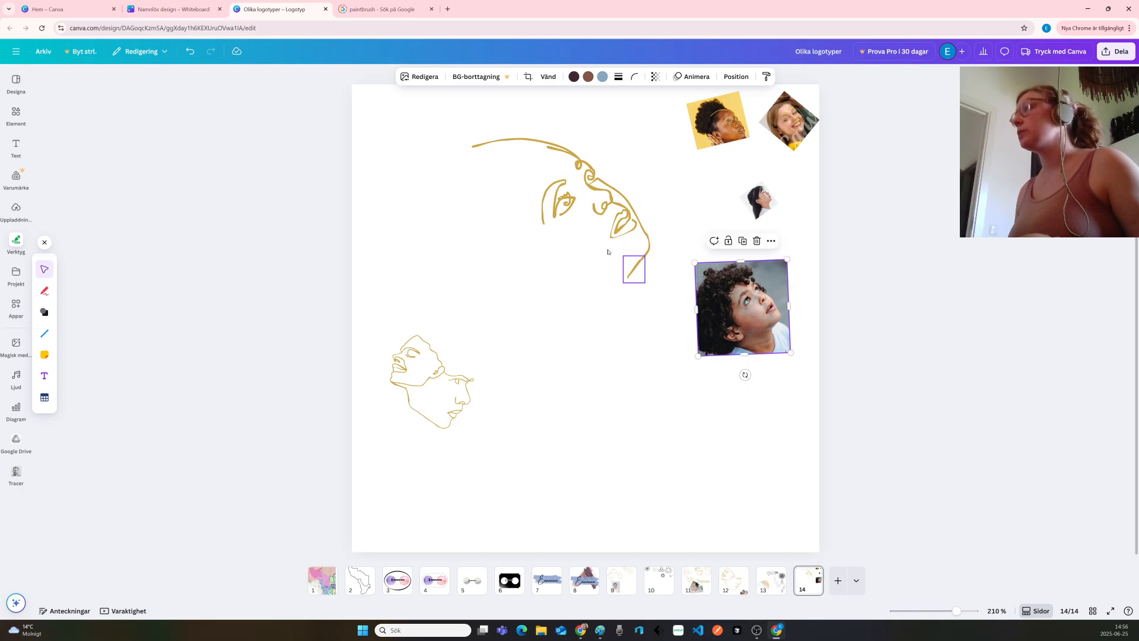
Delete the shorter looped forehead stroke that doubles the long hairline curve above the child's far eye
{"action": "scroll", "coordinate": [544, 237], "scroll_direction": "up", "scroll_amount": 5}
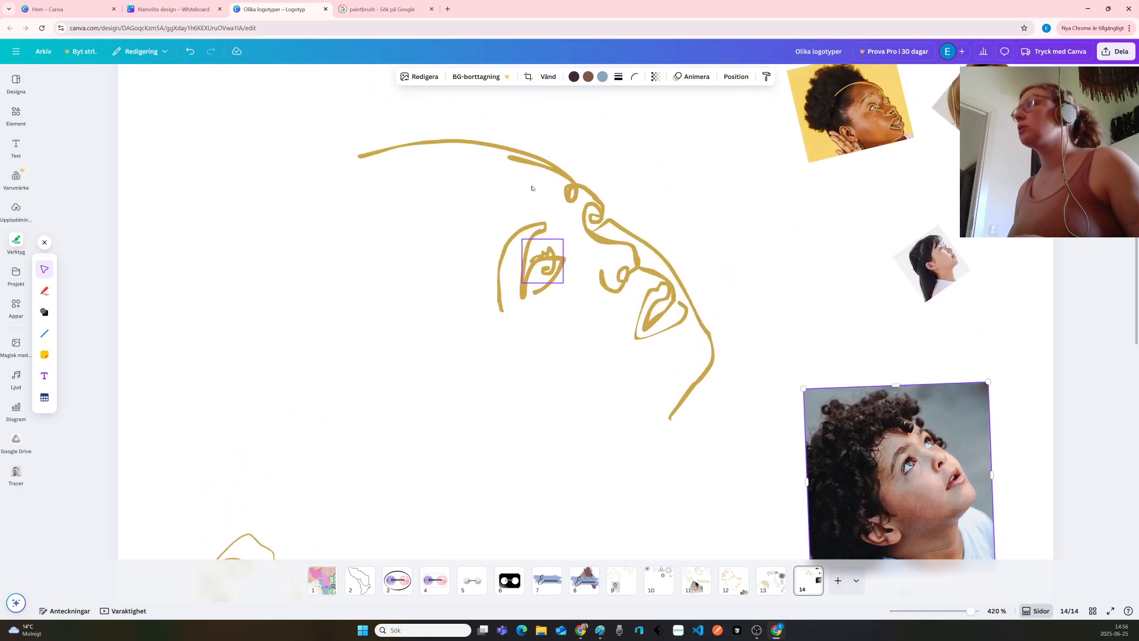
{"action": "scroll", "coordinate": [532, 188], "scroll_direction": "up", "scroll_amount": 2}
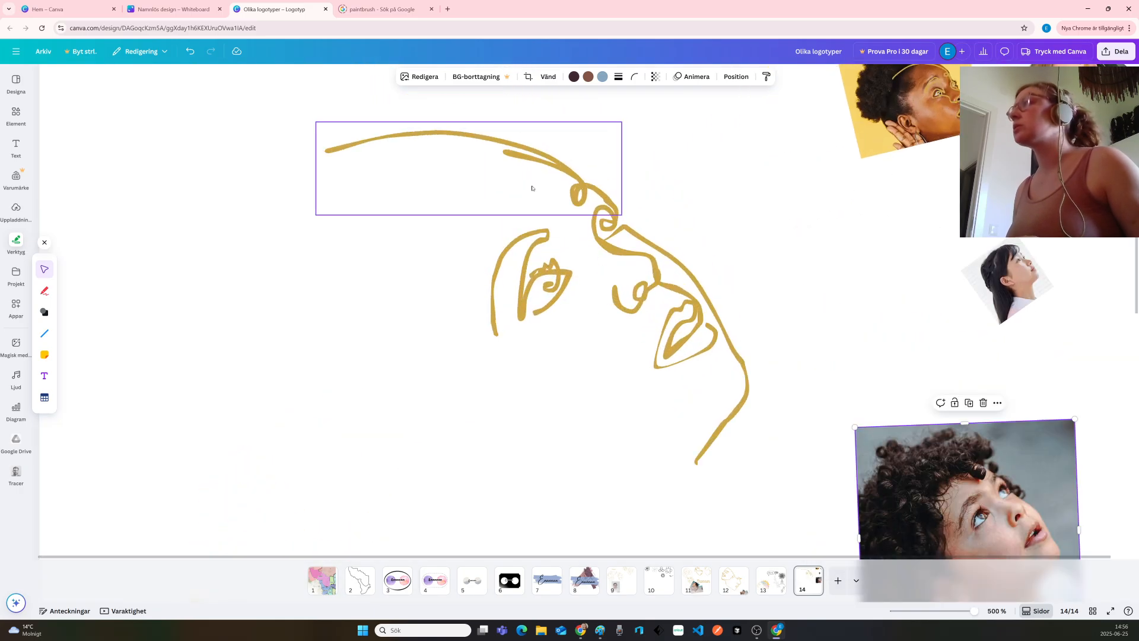
{"action": "left_click", "coordinate": [575, 194]}
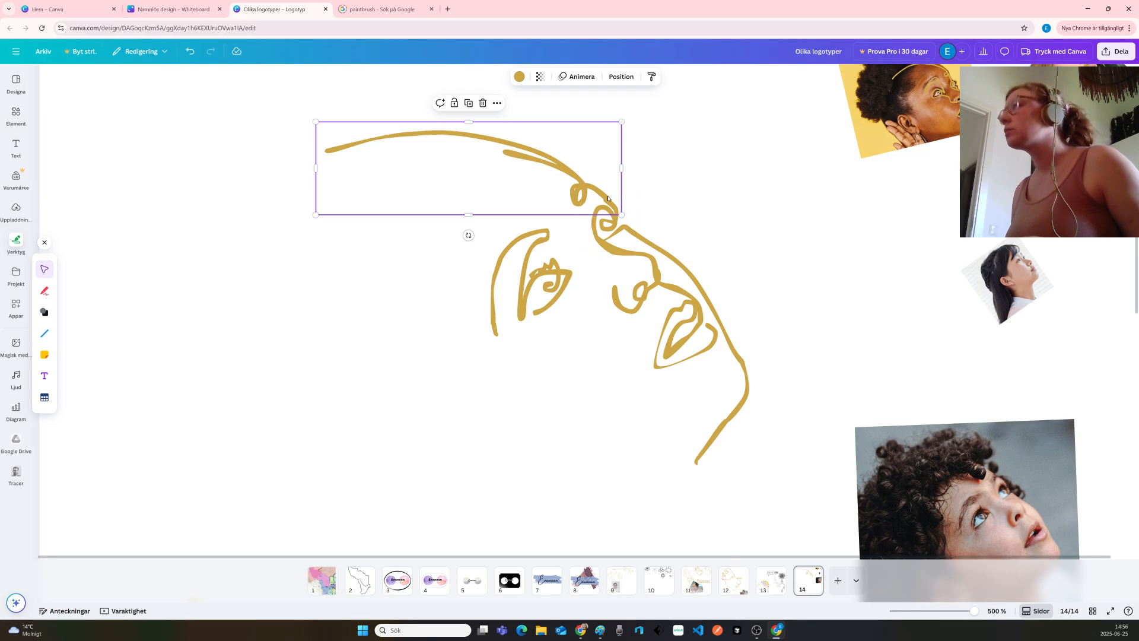
{"action": "left_click", "coordinate": [720, 191]}
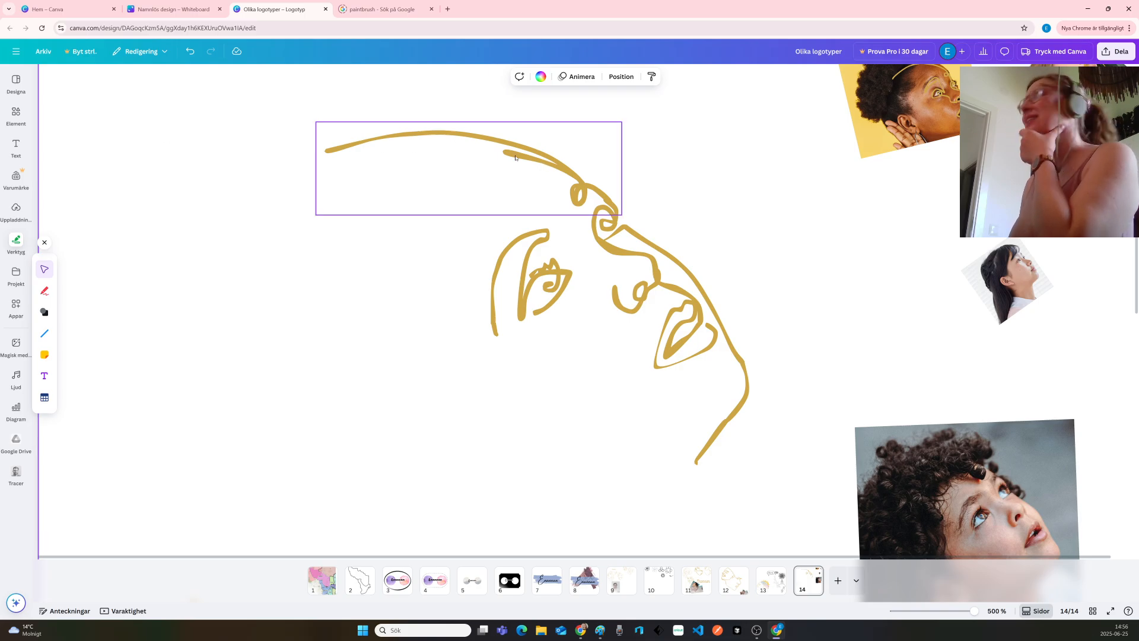
{"action": "left_click", "coordinate": [621, 76]}
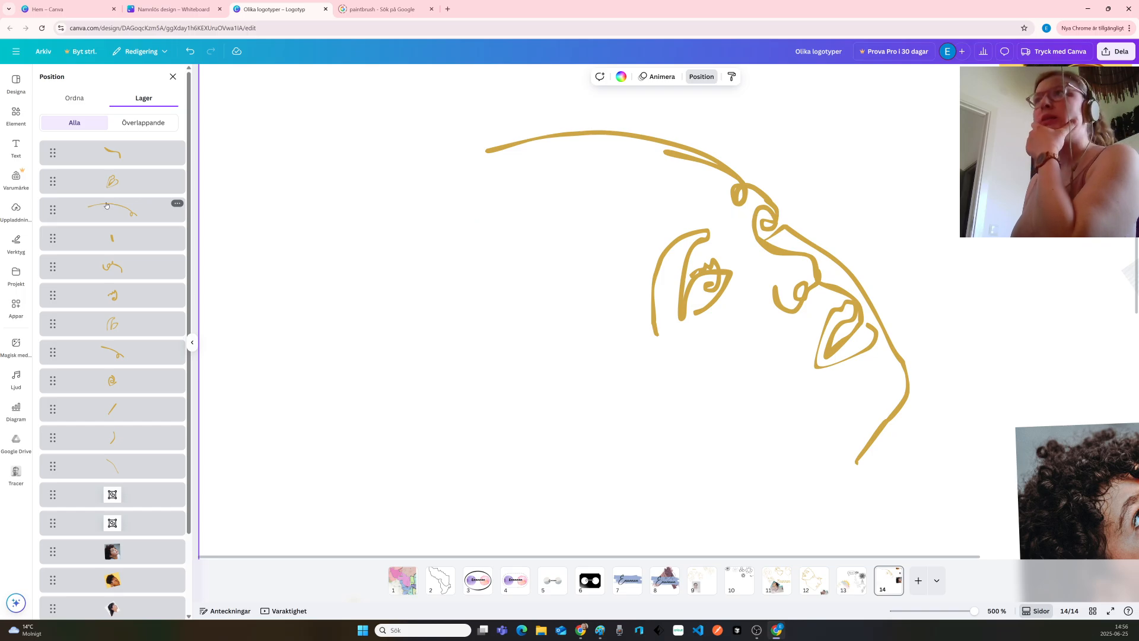
{"action": "left_click", "coordinate": [124, 358]}
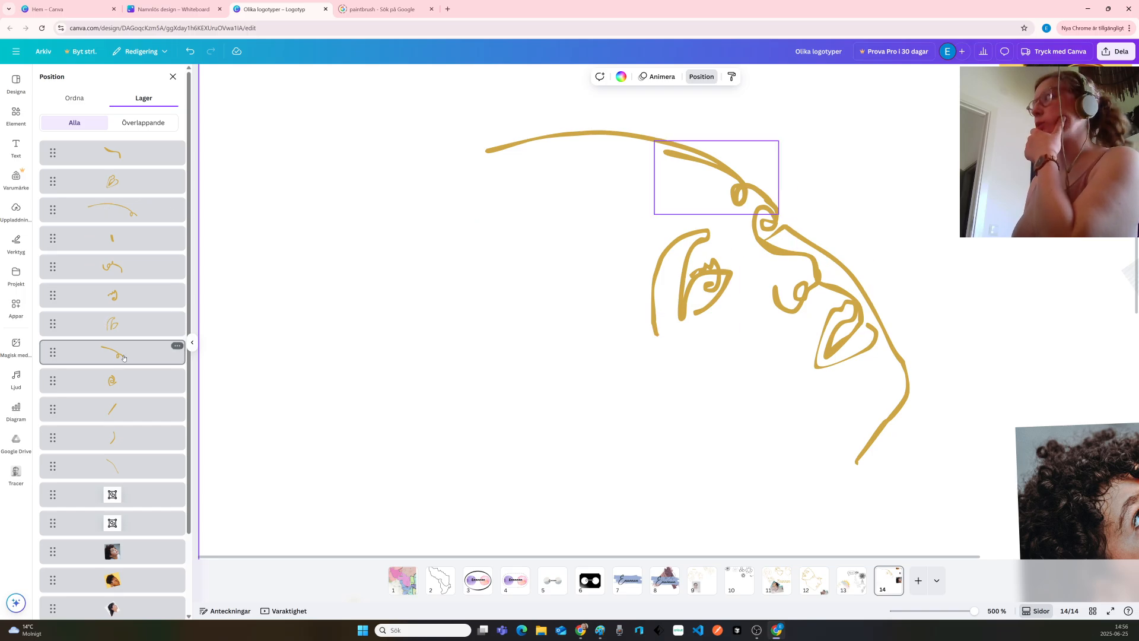
{"action": "key", "text": "Delete"}
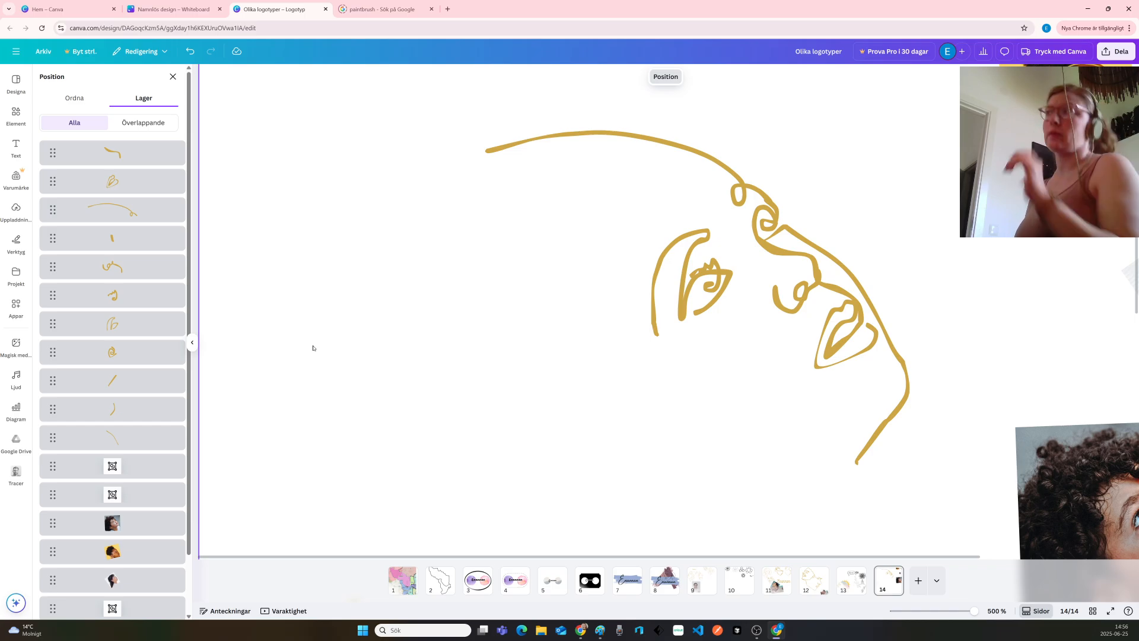
Enlarge the child's portrait and place it back behind the traced gold strokes so the face matches the lines
{"action": "key", "text": "ctrl+alt+0"}
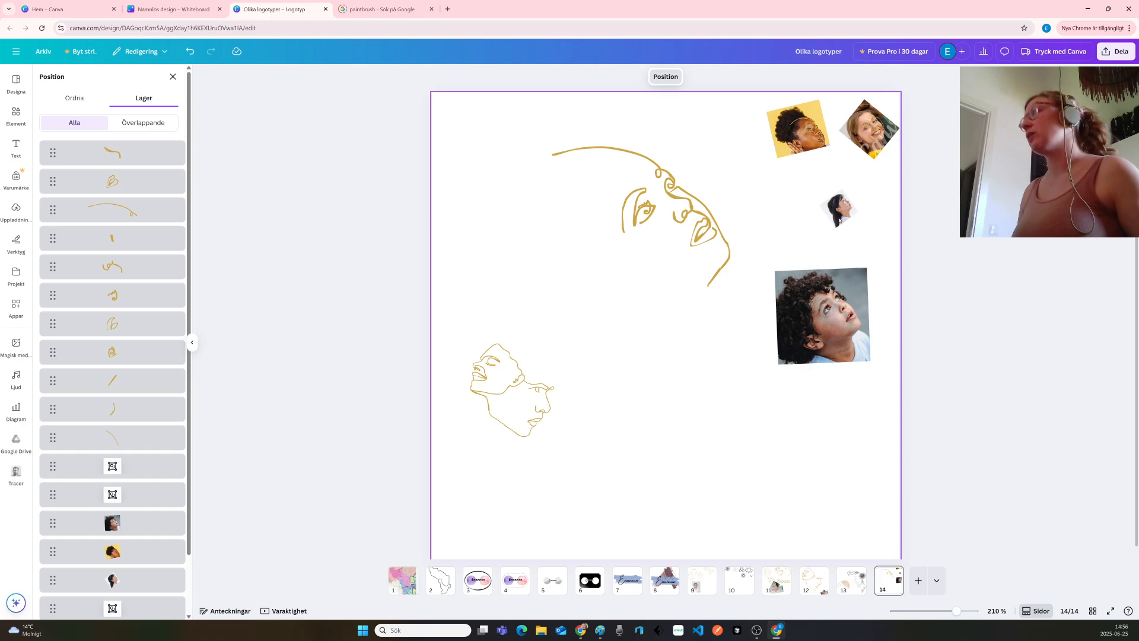
{"action": "left_click", "coordinate": [827, 303]}
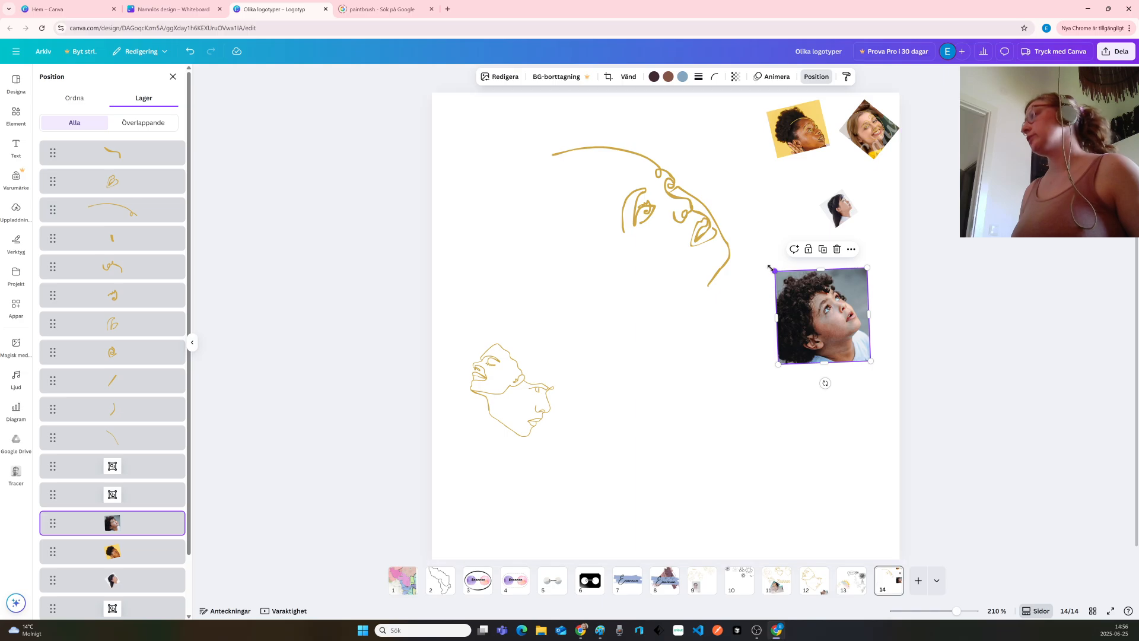
{"action": "mouse_move", "coordinate": [770, 270]}
{"action": "left_mouse_down"}
{"action": "mouse_move", "coordinate": [603, 107]}
{"action": "mouse_move", "coordinate": [685, 258]}
{"action": "mouse_move", "coordinate": [644, 267]}
{"action": "mouse_move", "coordinate": [667, 254]}
{"action": "mouse_move", "coordinate": [710, 270]}
{"action": "left_mouse_up"}
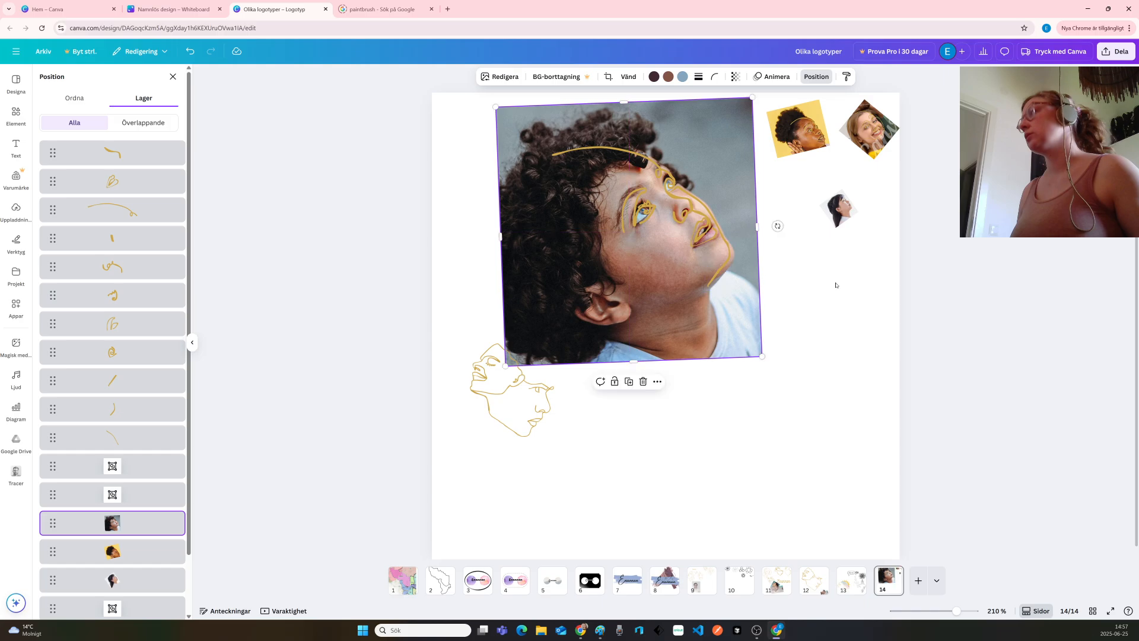
Try to move the enlarged child's portrait from page 14 onto page 11
{"action": "left_click", "coordinate": [860, 297]}
{"action": "left_click_drag", "start_coordinate": [479, 121], "coordinate": [733, 305]}
{"action": "key", "text": "Escape"}
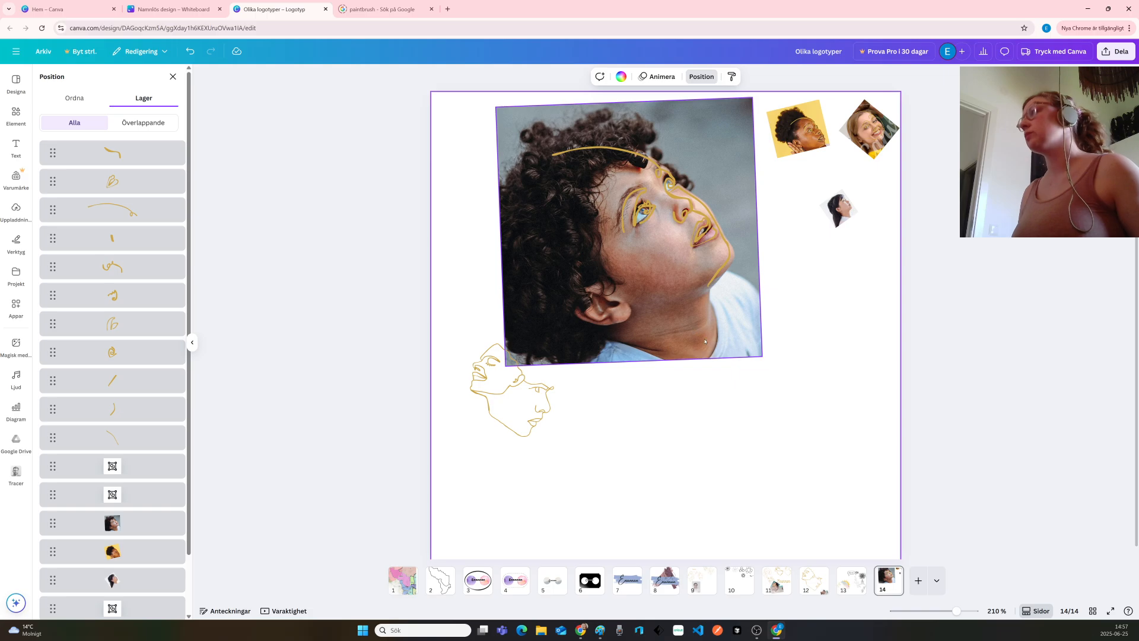
{"action": "mouse_move", "coordinate": [704, 341]}
{"action": "left_mouse_down"}
{"action": "mouse_move", "coordinate": [790, 469]}
{"action": "mouse_move", "coordinate": [776, 580]}
{"action": "left_mouse_up"}
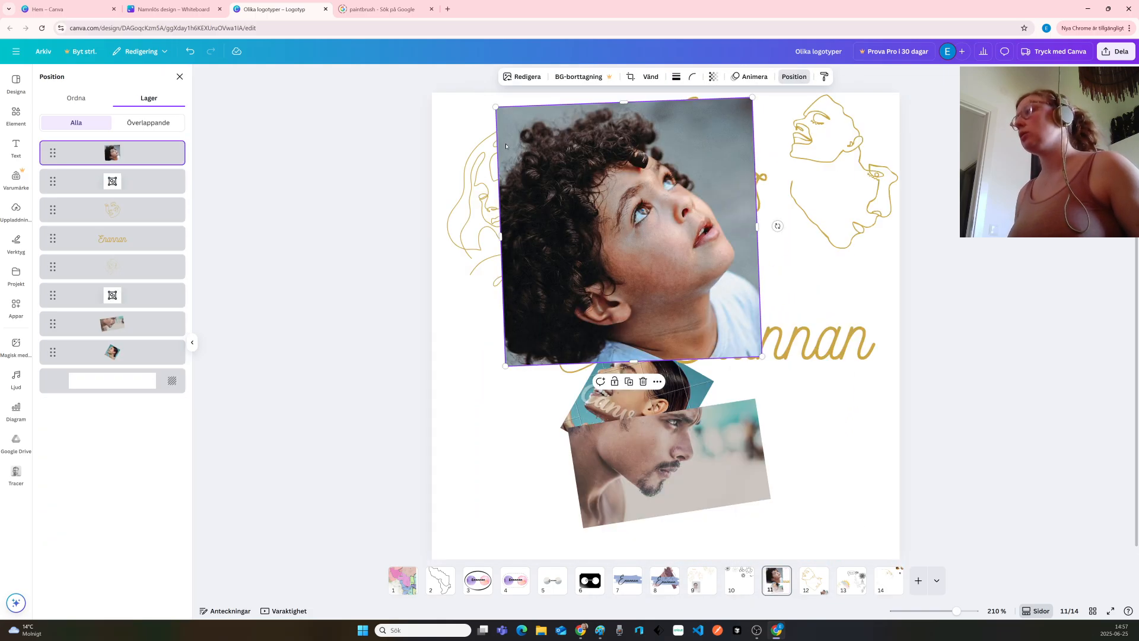
{"action": "key", "text": "ctrl+z"}
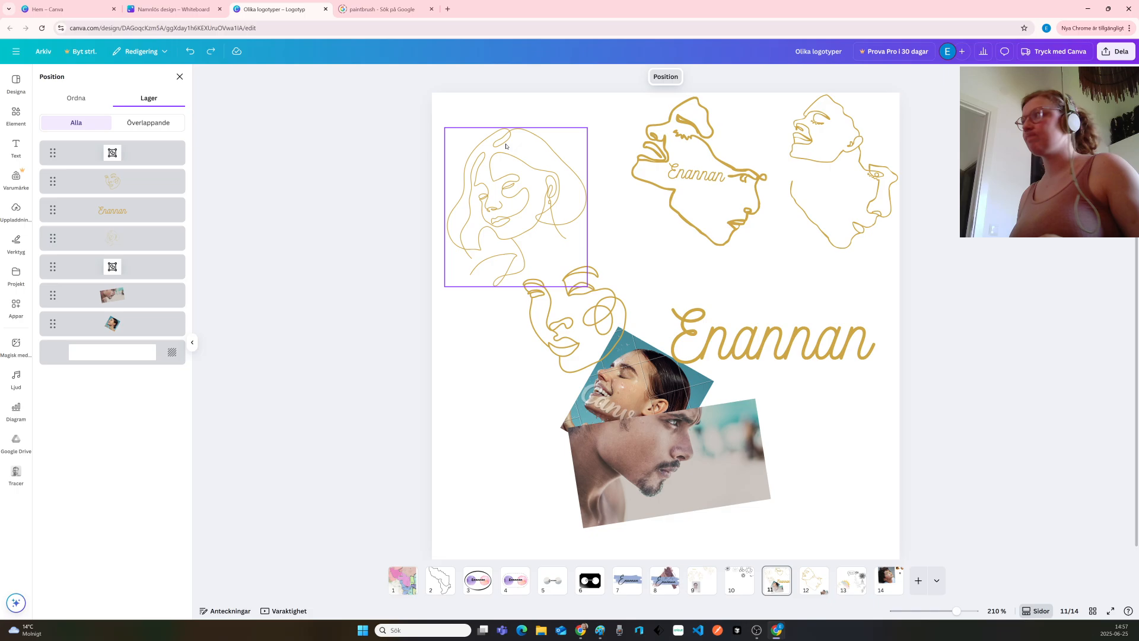
Return to page 14, shrink the child's portrait and move it clear of the traced gold strokes, beneath the small reference photos
{"action": "left_click", "coordinate": [888, 579]}
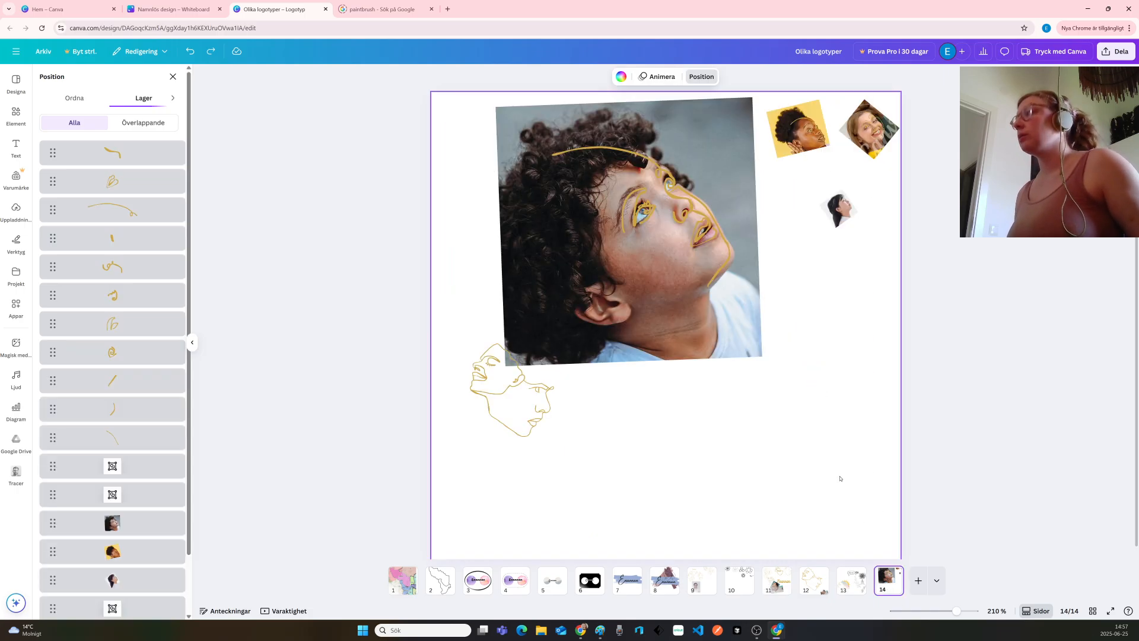
{"action": "left_click", "coordinate": [498, 107]}
{"action": "left_click_drag", "start_coordinate": [497, 107], "coordinate": [693, 291]}
{"action": "left_click_drag", "start_coordinate": [732, 328], "coordinate": [813, 393]}
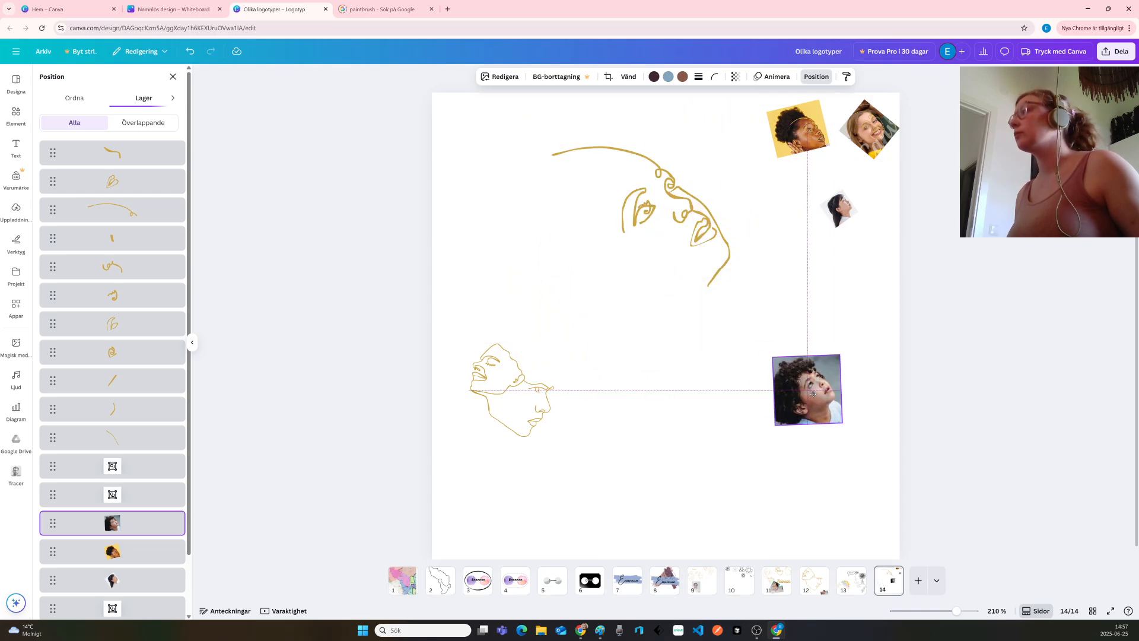
Group all the gold strokes of the child's face and nudge the group slightly sideways
{"action": "mouse_move", "coordinate": [546, 123]}
{"action": "left_mouse_down"}
{"action": "mouse_move", "coordinate": [661, 203]}
{"action": "mouse_move", "coordinate": [733, 284]}
{"action": "left_mouse_up"}
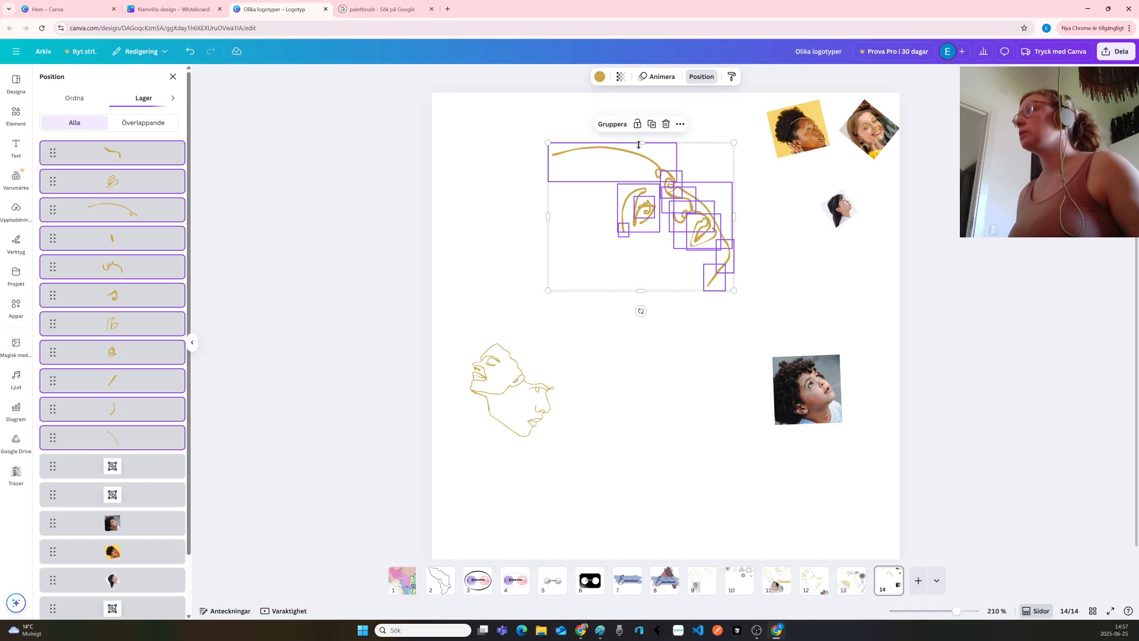
{"action": "left_click", "coordinate": [612, 124]}
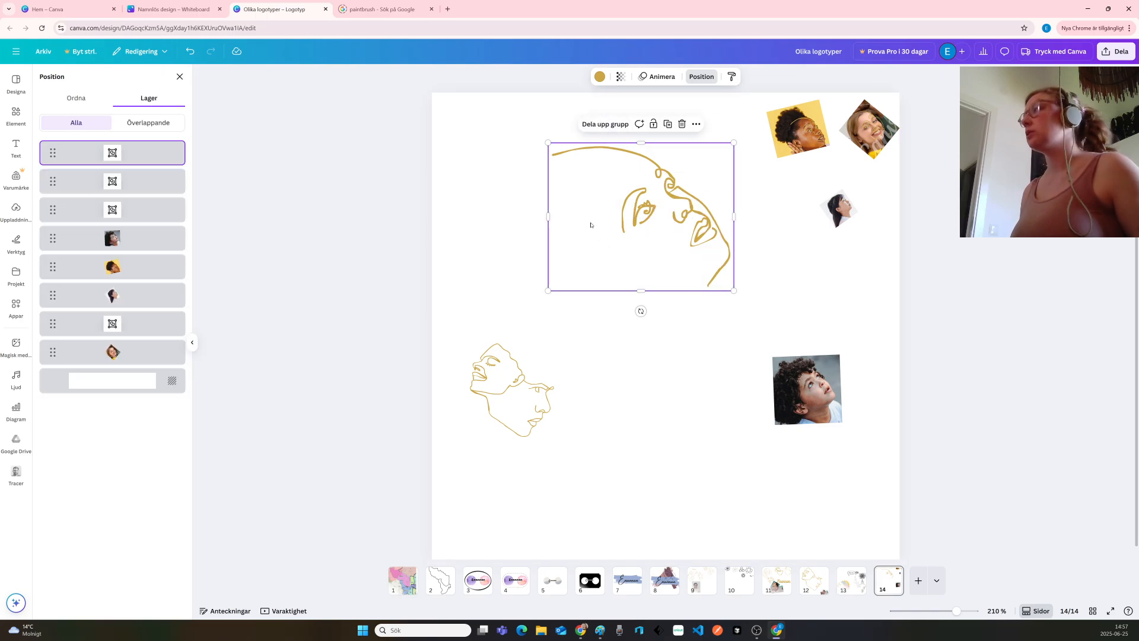
{"action": "mouse_move", "coordinate": [596, 228]}
{"action": "left_mouse_down"}
{"action": "mouse_move", "coordinate": [666, 323]}
{"action": "mouse_move", "coordinate": [736, 350]}
{"action": "mouse_move", "coordinate": [585, 229]}
{"action": "left_mouse_up"}
Enlarge the two-face line drawing and position it so its outlines join the child's face strokes as one three-face composition
{"action": "left_click", "coordinate": [513, 388]}
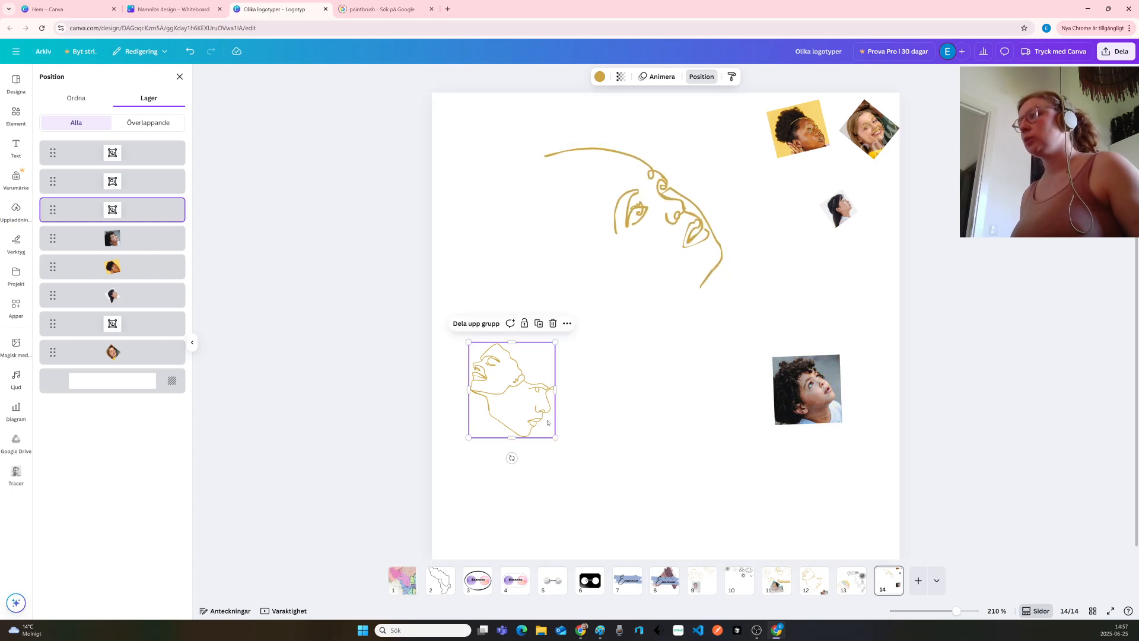
{"action": "left_click_drag", "start_coordinate": [556, 342], "coordinate": [704, 180]}
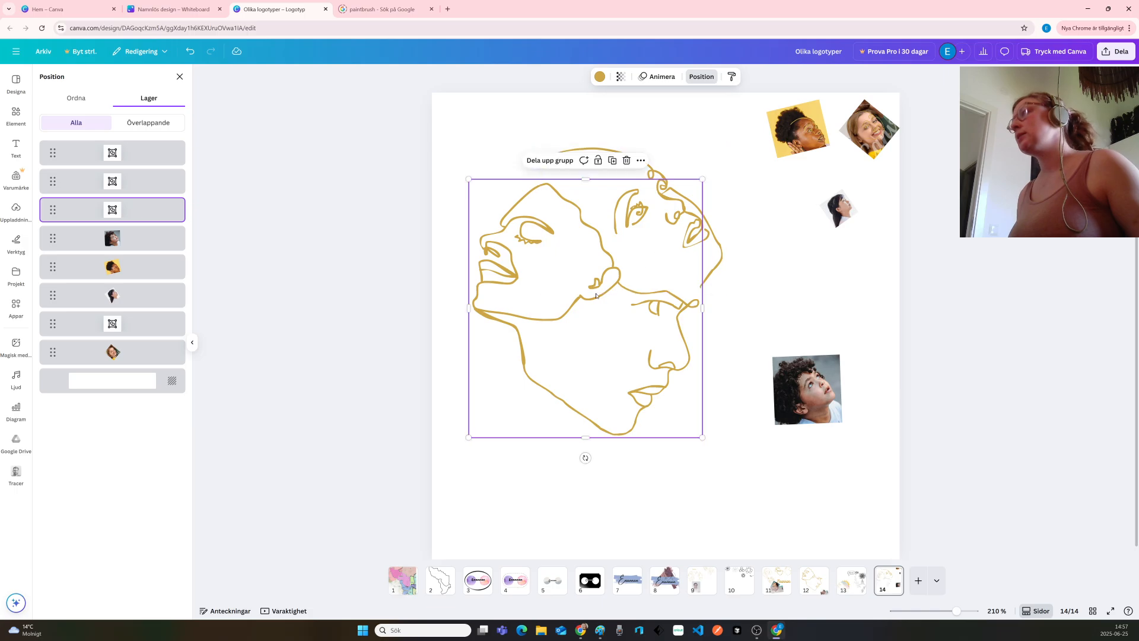
{"action": "left_click_drag", "start_coordinate": [598, 331], "coordinate": [595, 304]}
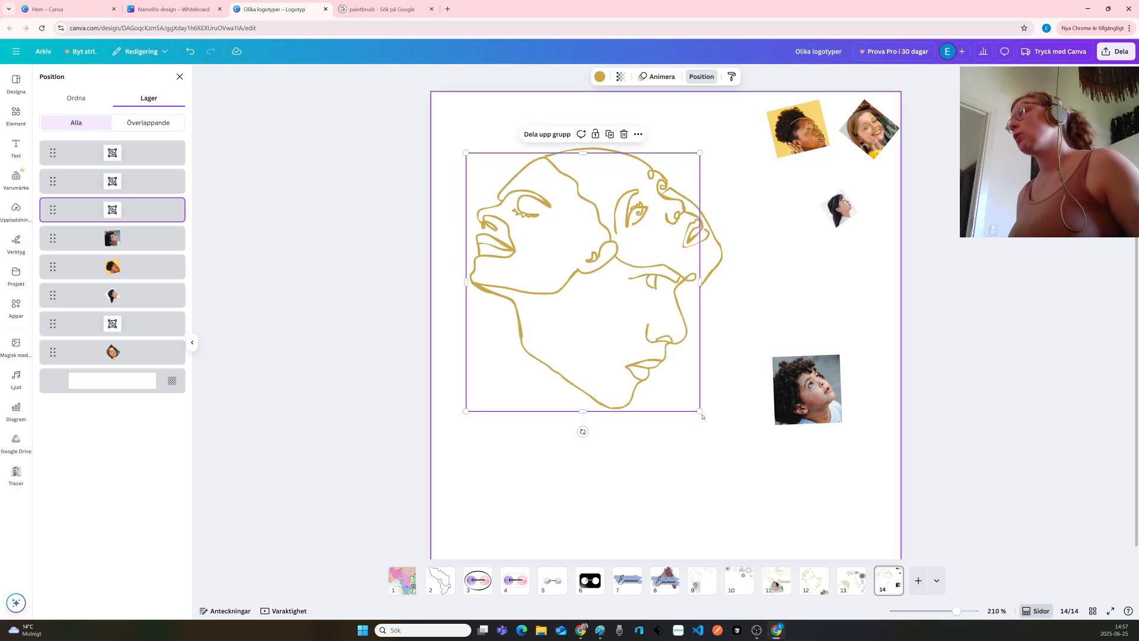
{"action": "left_click_drag", "start_coordinate": [709, 419], "coordinate": [723, 436]}
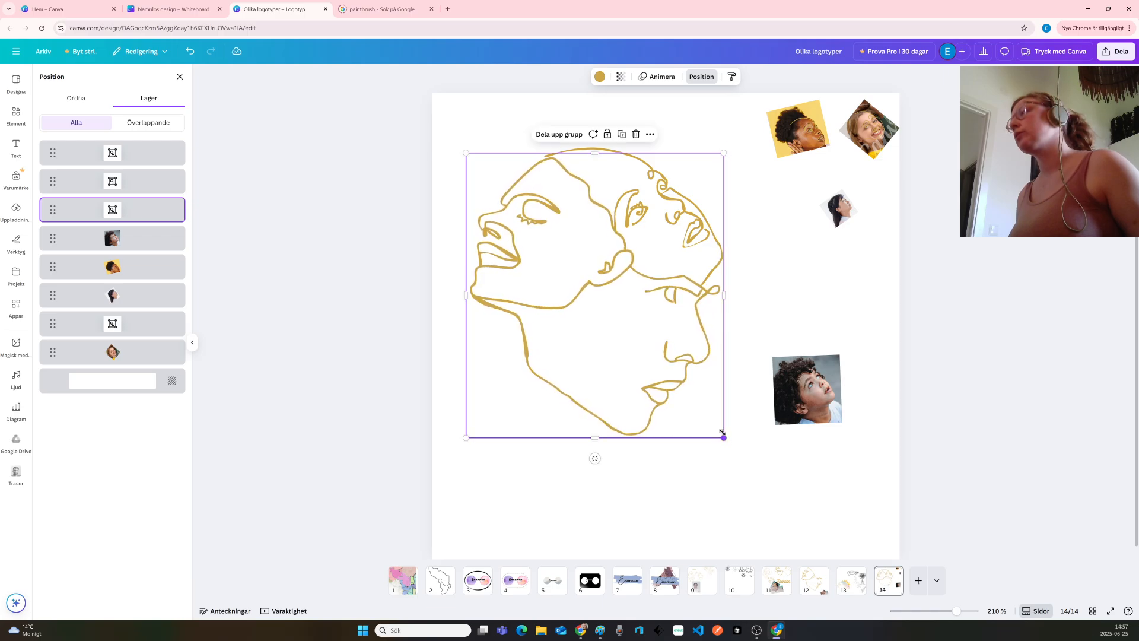
{"action": "left_click_drag", "start_coordinate": [628, 372], "coordinate": [626, 366]}
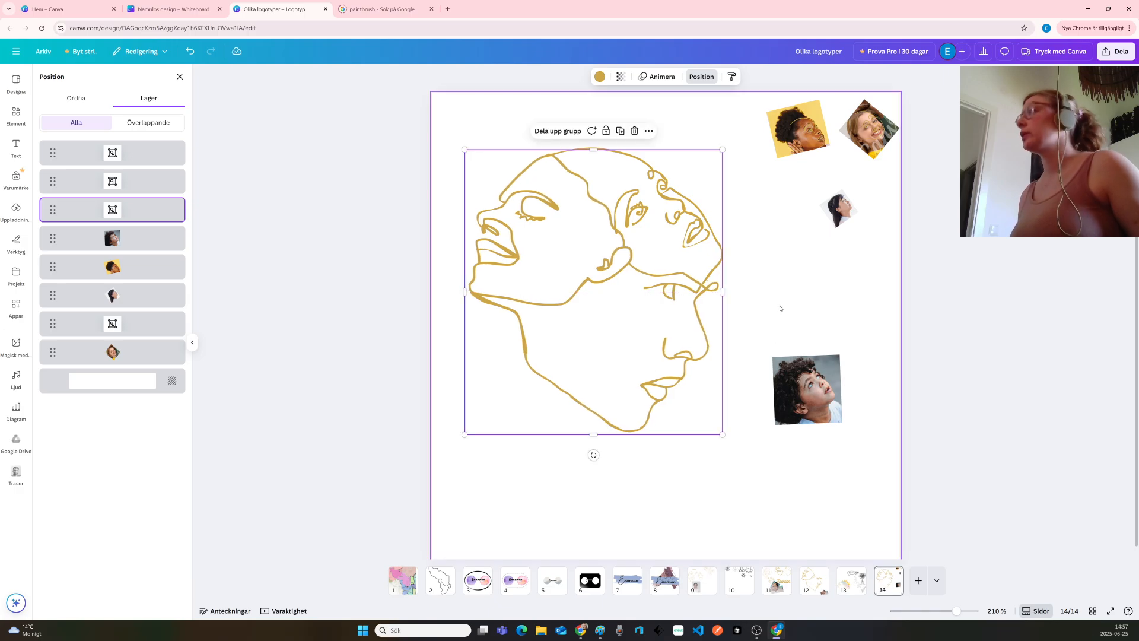
{"action": "left_click", "coordinate": [781, 308]}
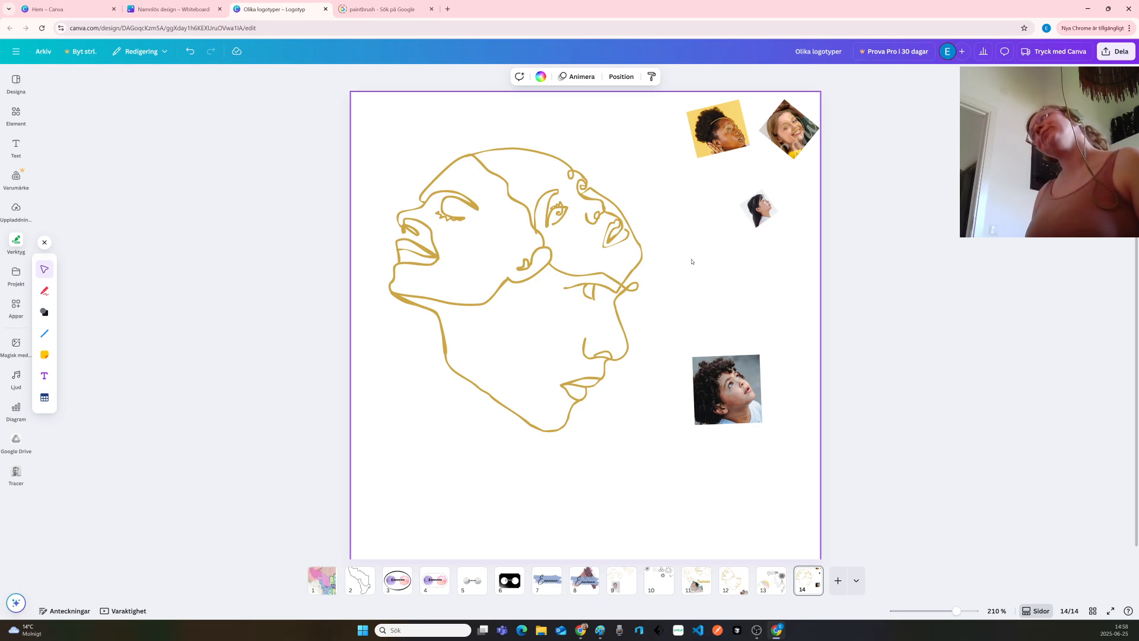
Shrink the child's line drawing onto its portrait and move both, reduced further, beside the reference photos along the page's upper edge
{"action": "left_click", "coordinate": [583, 227]}
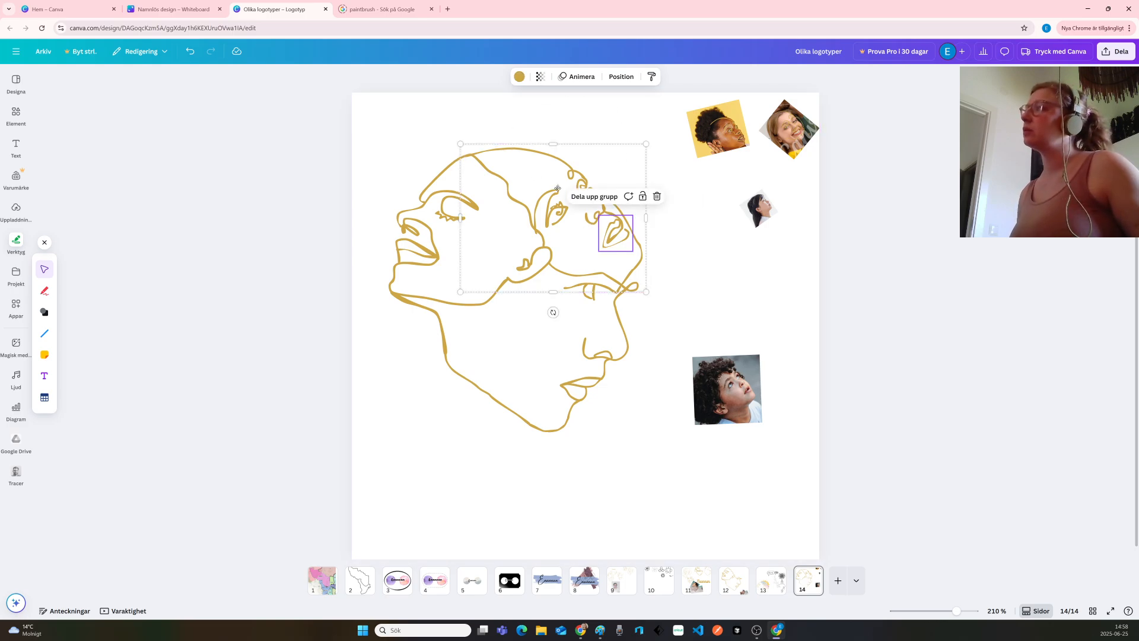
{"action": "left_click_drag", "start_coordinate": [509, 145], "coordinate": [721, 388]}
{"action": "left_click", "coordinate": [715, 303]}
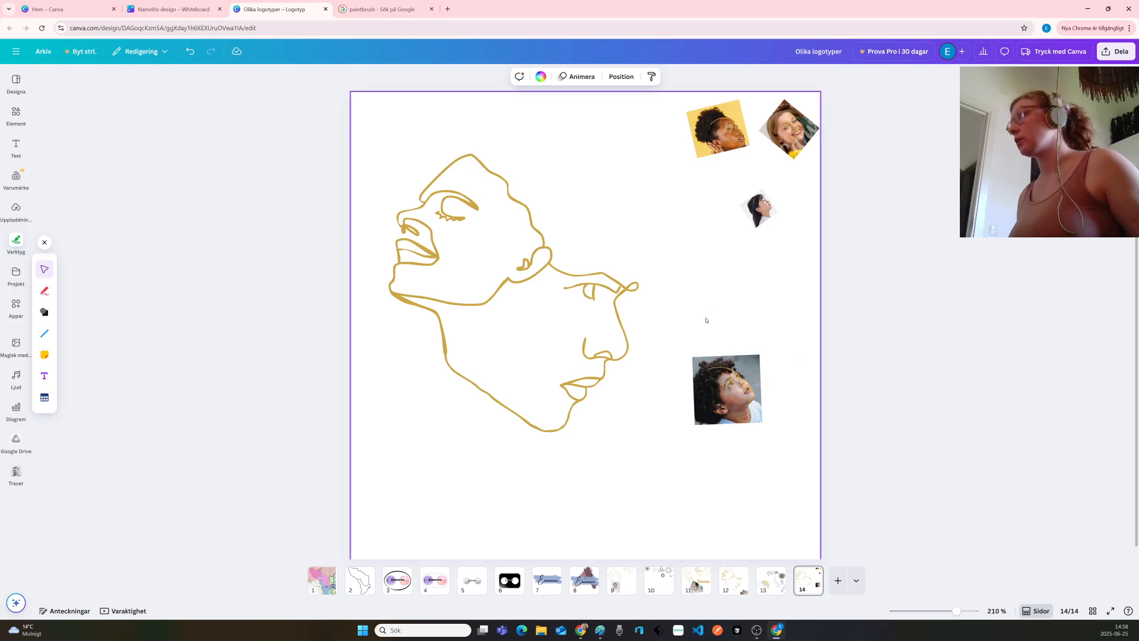
{"action": "left_click", "coordinate": [729, 385]}
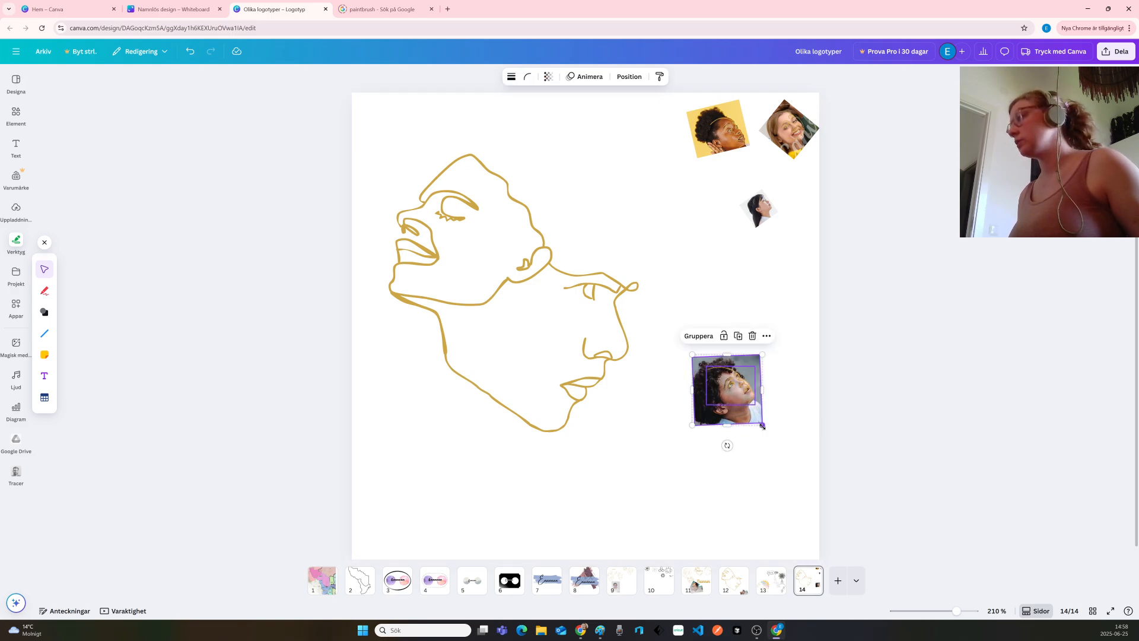
{"action": "left_click_drag", "start_coordinate": [762, 424], "coordinate": [654, 150]}
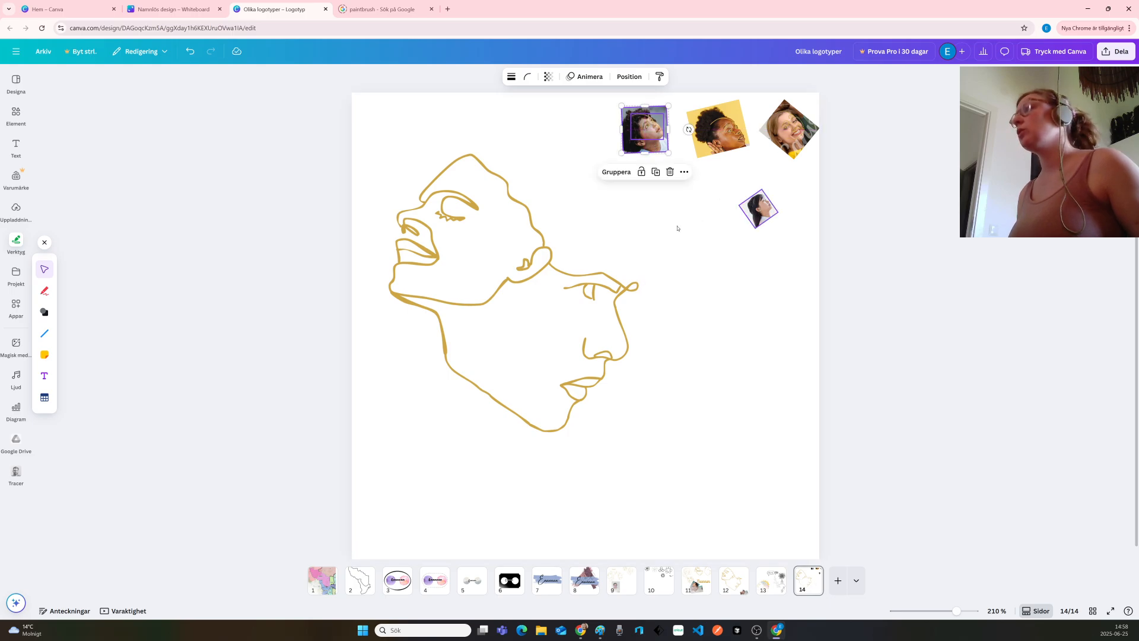
Move the two-face drawing lower on the page and place the enlarged portrait of the dark-haired girl behind its gold lines
{"action": "mouse_move", "coordinate": [504, 333]}
{"action": "left_mouse_down"}
{"action": "mouse_move", "coordinate": [521, 376]}
{"action": "mouse_move", "coordinate": [516, 427]}
{"action": "mouse_move", "coordinate": [505, 428]}
{"action": "left_mouse_up"}
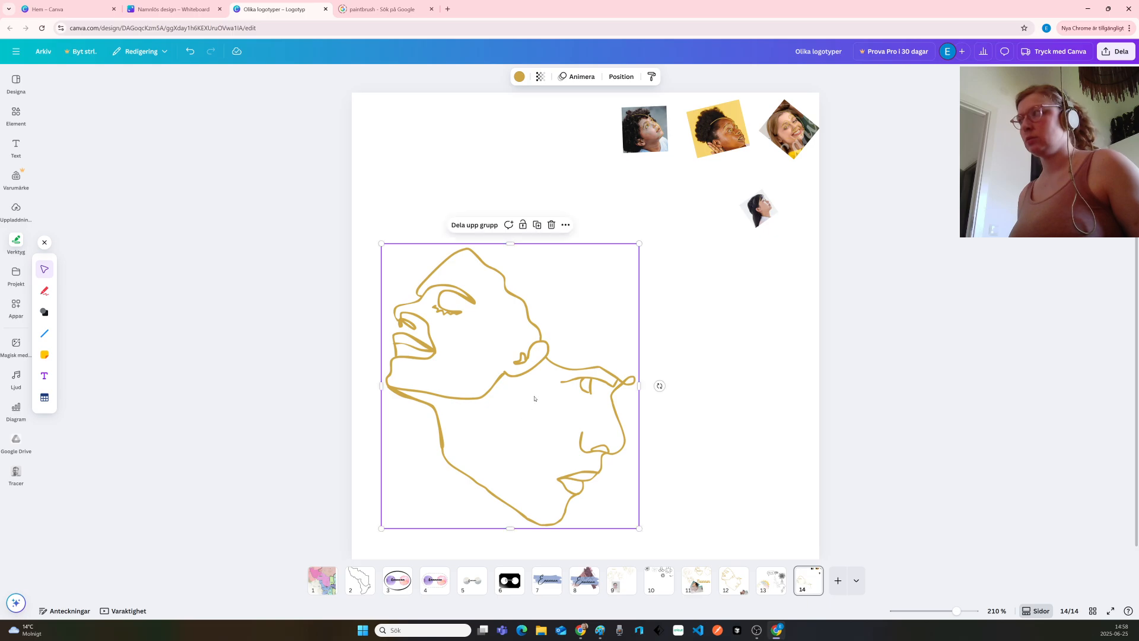
{"action": "left_click", "coordinate": [757, 211]}
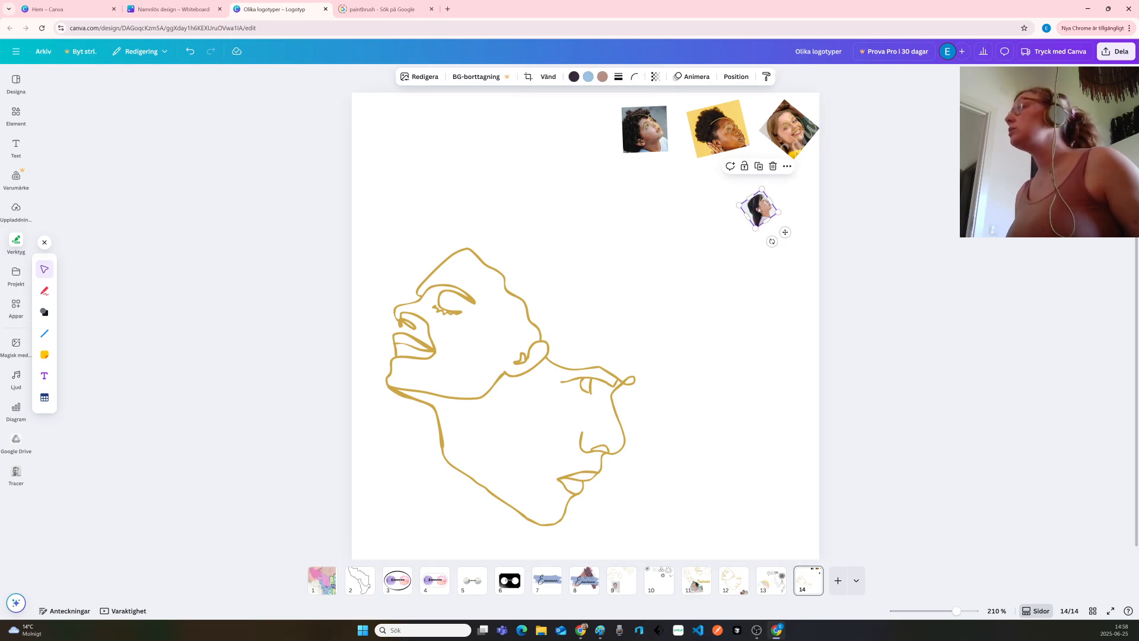
{"action": "left_click_drag", "start_coordinate": [758, 209], "coordinate": [581, 267]}
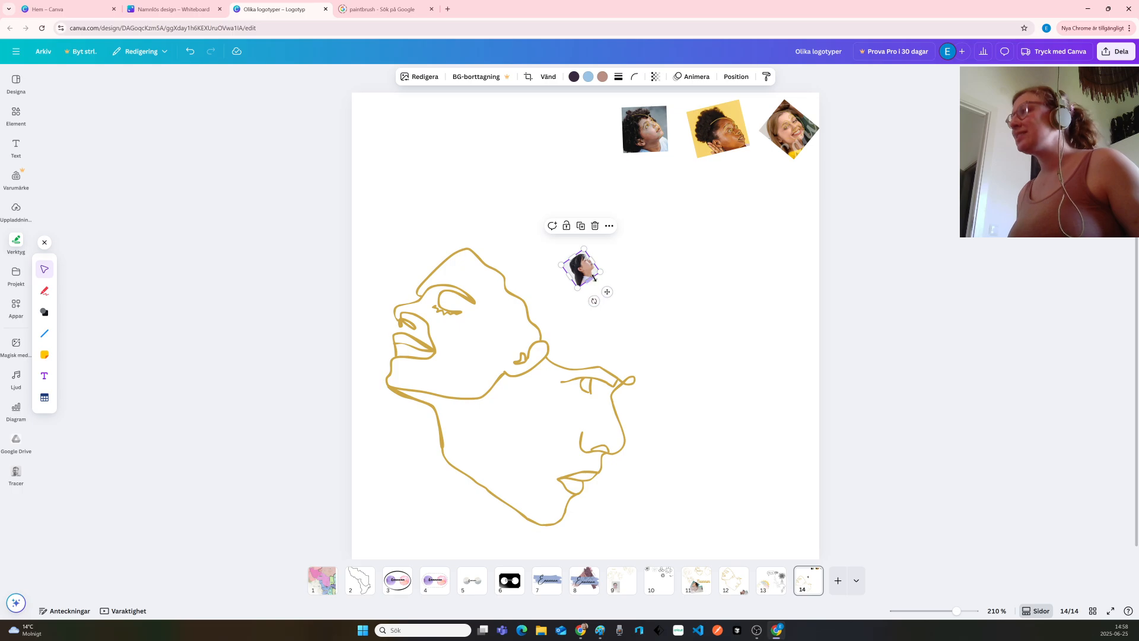
{"action": "left_click_drag", "start_coordinate": [599, 272], "coordinate": [851, 316]}
{"action": "left_click_drag", "start_coordinate": [698, 287], "coordinate": [506, 329]}
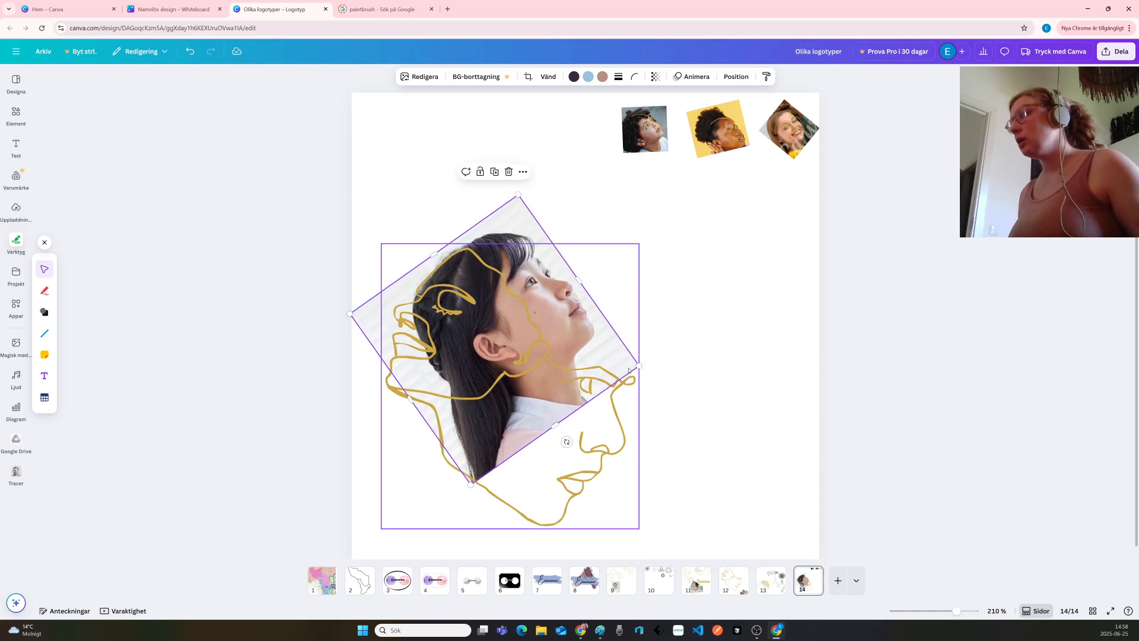
{"action": "left_click_drag", "start_coordinate": [638, 365], "coordinate": [700, 378]}
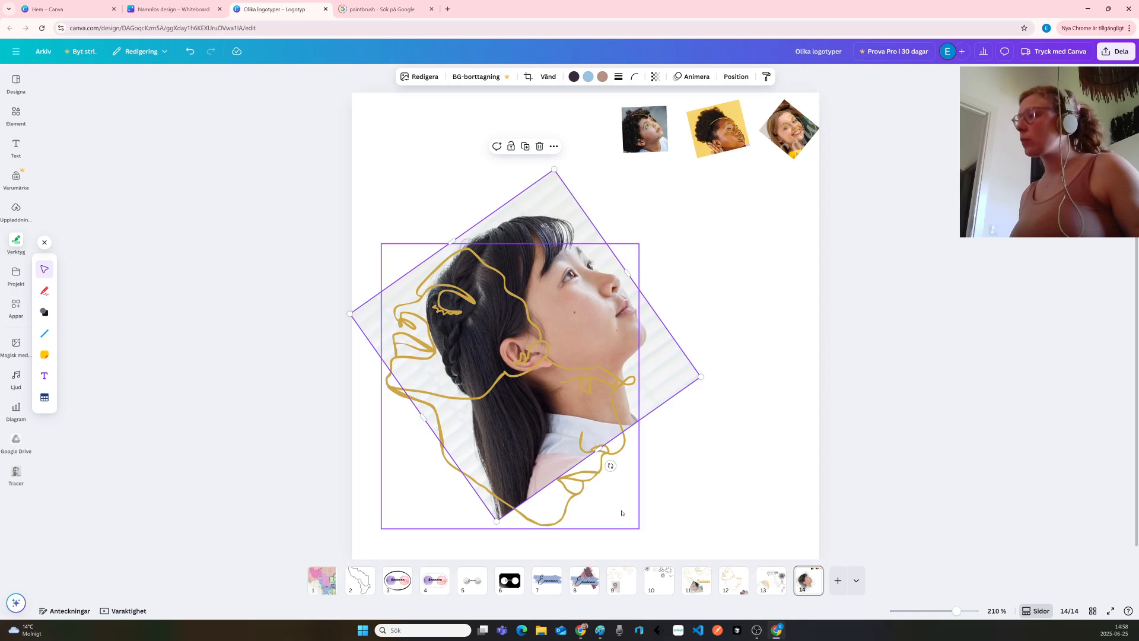
Rotate the dark-haired girl's portrait slightly clockwise and nudge it into place behind the two-face drawing
{"action": "left_click_drag", "start_coordinate": [611, 465], "coordinate": [597, 475]}
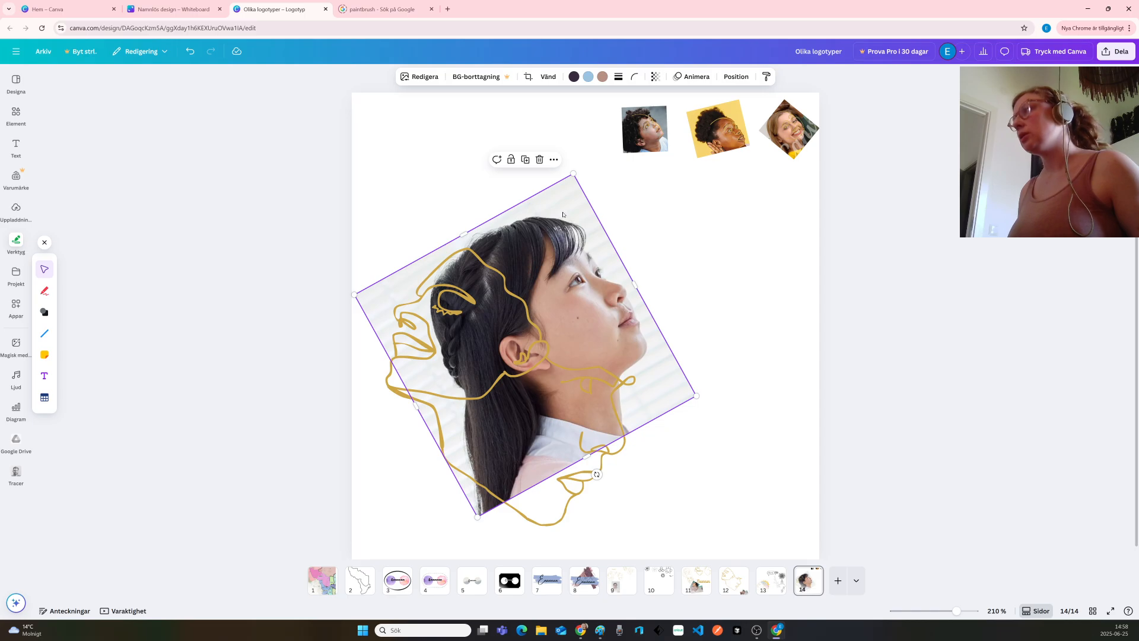
{"action": "mouse_move", "coordinate": [563, 214]}
{"action": "left_mouse_down"}
{"action": "mouse_move", "coordinate": [549, 221]}
{"action": "mouse_move", "coordinate": [562, 218]}
{"action": "left_mouse_up"}
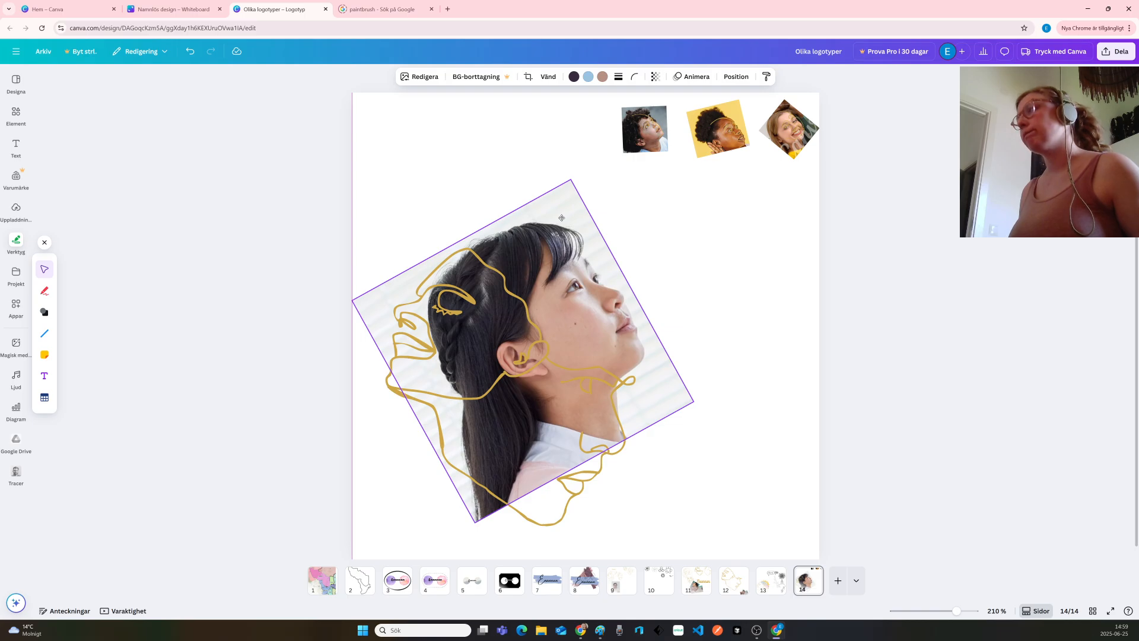
{"action": "left_click_drag", "start_coordinate": [562, 218], "coordinate": [561, 217]}
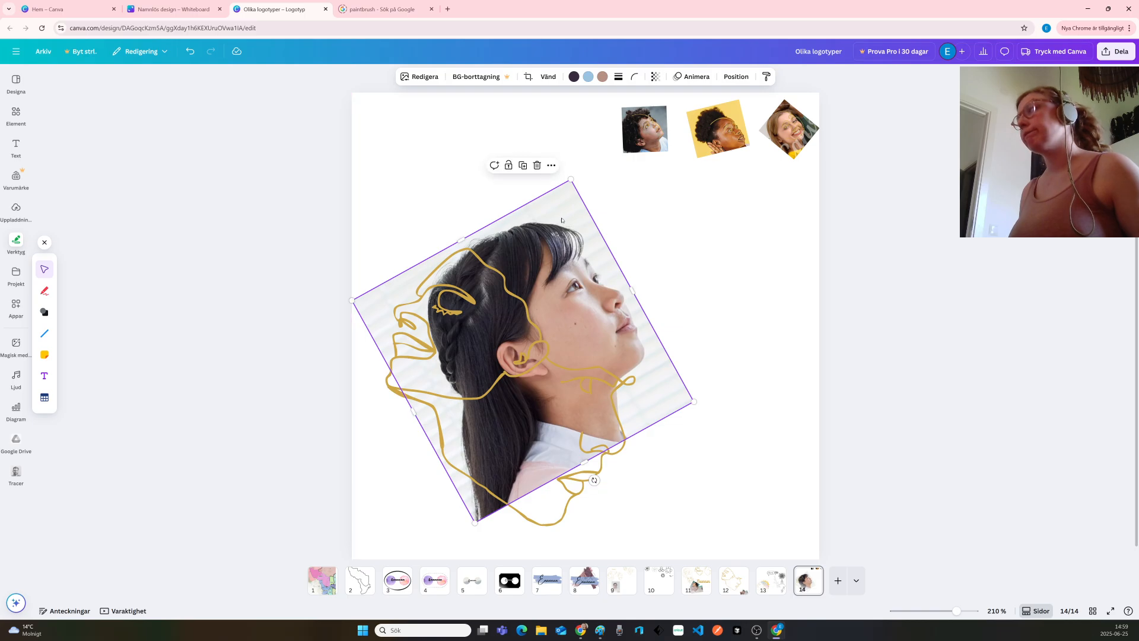
{"action": "left_click", "coordinate": [709, 275]}
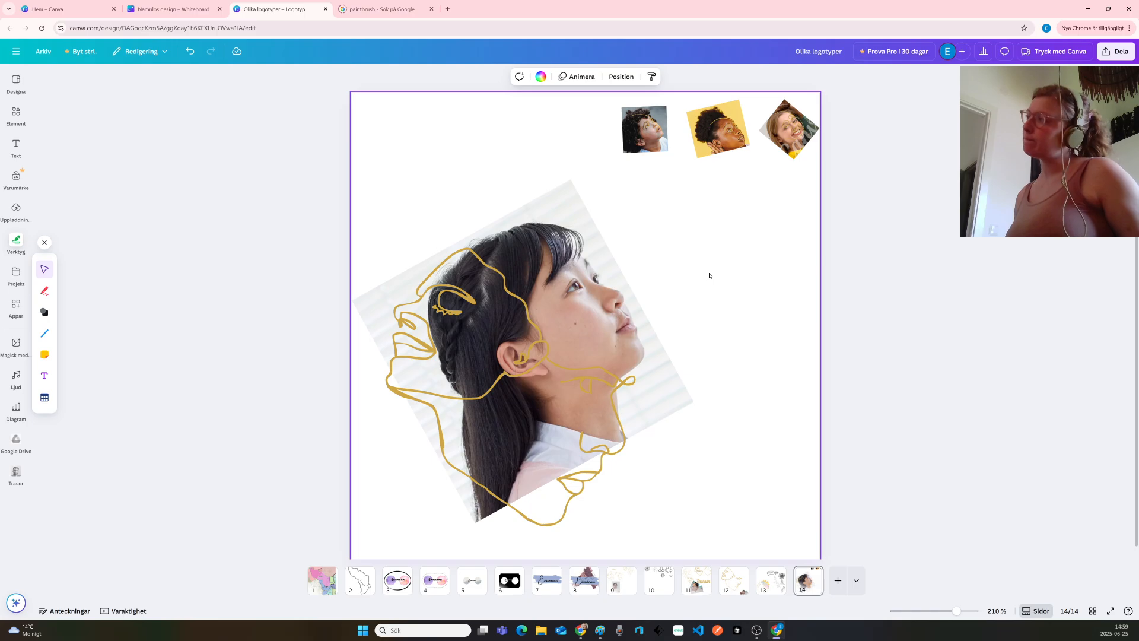
Enlarge the dark-haired girl's portrait and the two-face drawing together, keeping their alignment
{"action": "mouse_move", "coordinate": [422, 195]}
{"action": "left_mouse_down"}
{"action": "mouse_move", "coordinate": [566, 368]}
{"action": "mouse_move", "coordinate": [574, 340]}
{"action": "left_mouse_up"}
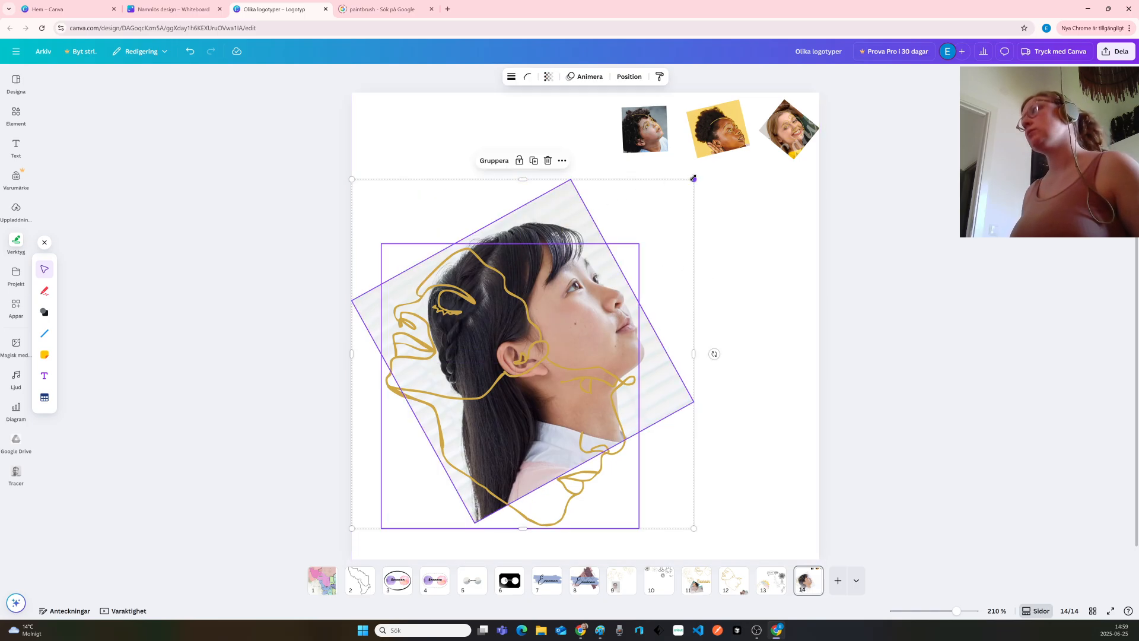
{"action": "mouse_move", "coordinate": [693, 179]}
{"action": "left_mouse_down"}
{"action": "mouse_move", "coordinate": [705, 156]}
{"action": "mouse_move", "coordinate": [755, 123]}
{"action": "left_mouse_up"}
{"action": "scroll", "coordinate": [686, 289], "scroll_direction": "up", "scroll_amount": 5}
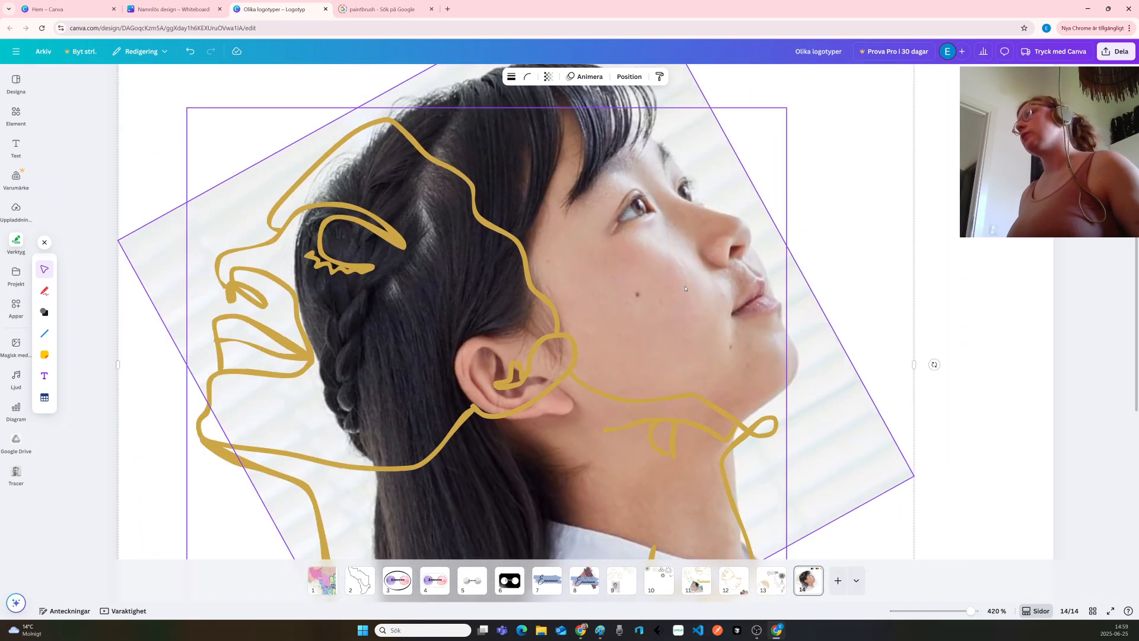
{"action": "scroll", "coordinate": [772, 233], "scroll_direction": "down", "scroll_amount": 2}
{"action": "scroll", "coordinate": [774, 228], "scroll_direction": "up", "scroll_amount": 3}
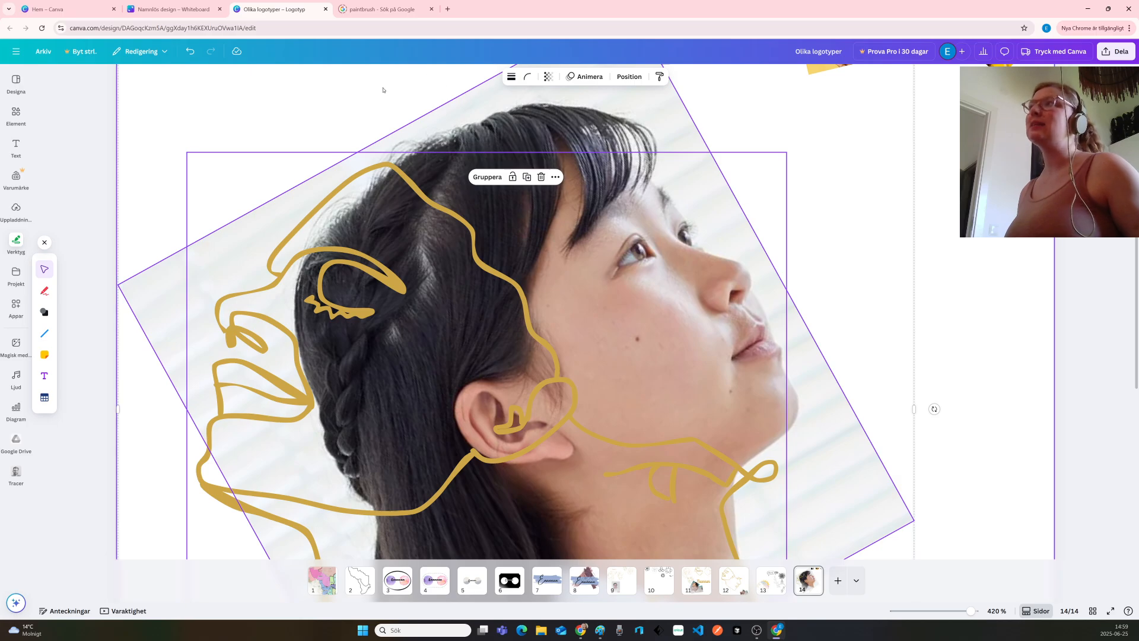
{"action": "left_click", "coordinate": [361, 105]}
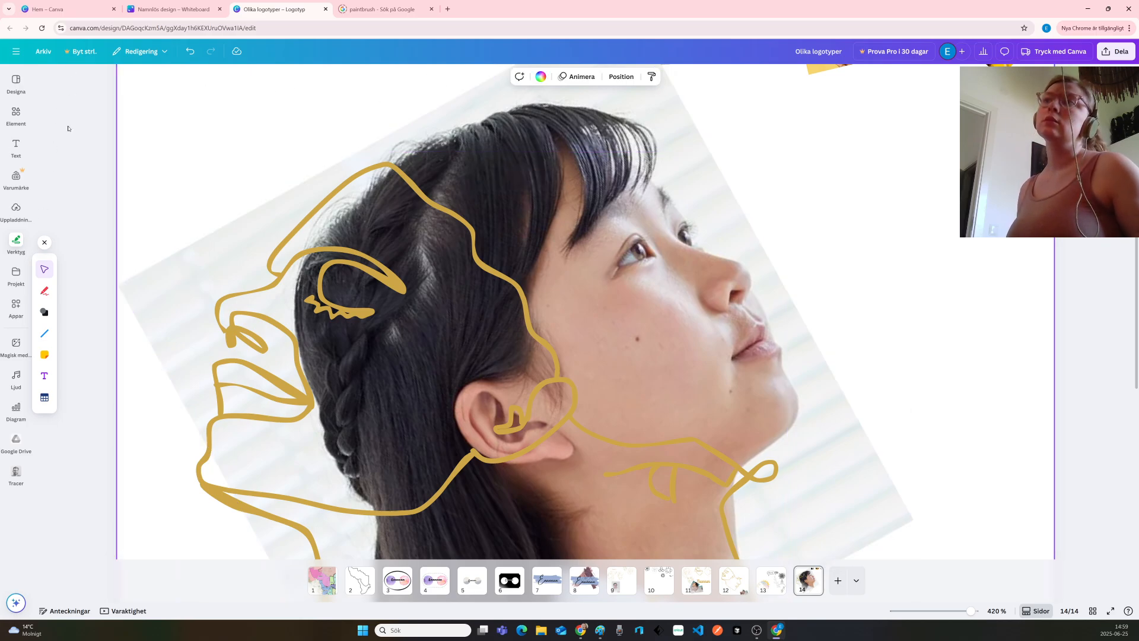
Try to draw a gold pen outline over the girl's hair, joining the peak of the existing head outline to her forehead
{"action": "left_click", "coordinate": [44, 290]}
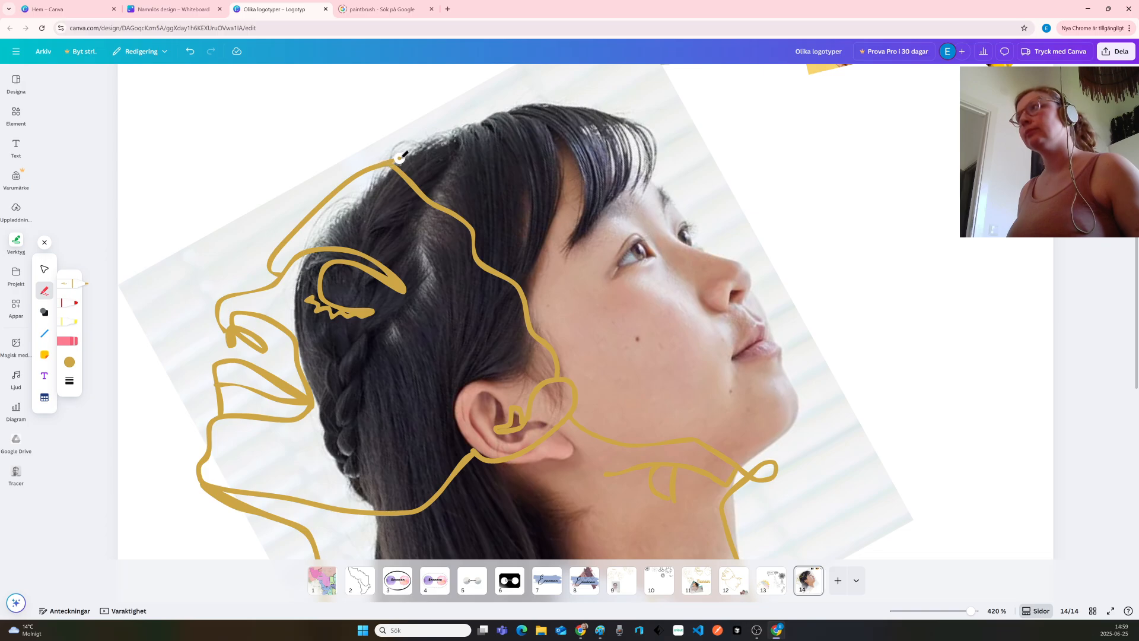
{"action": "left_click_drag", "start_coordinate": [417, 152], "coordinate": [512, 132]}
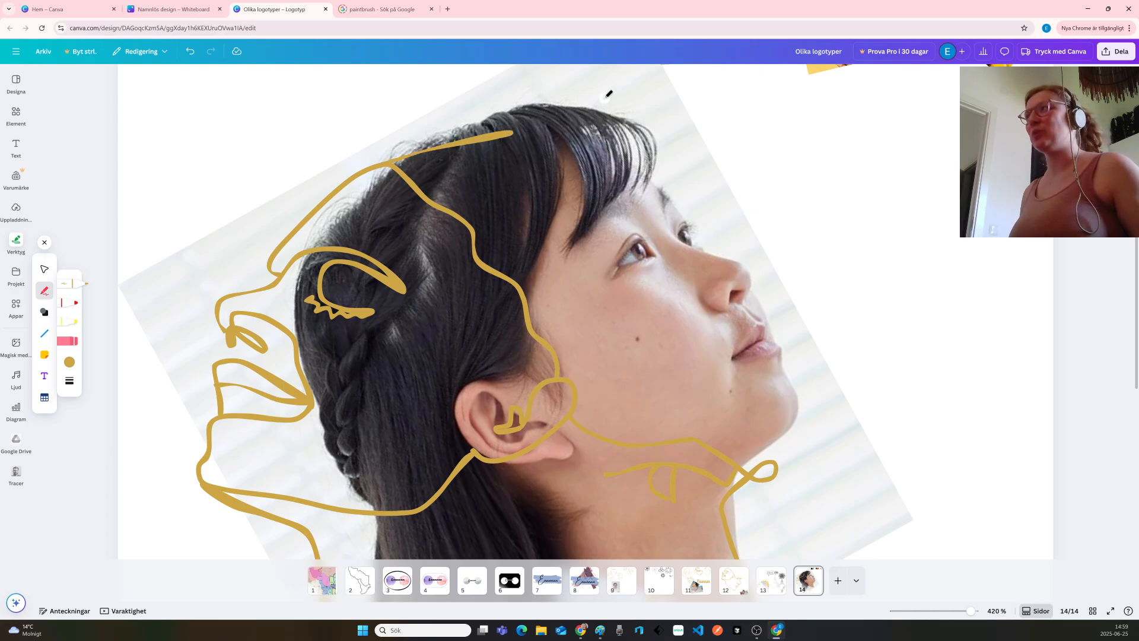
{"action": "key", "text": "ctrl+z"}
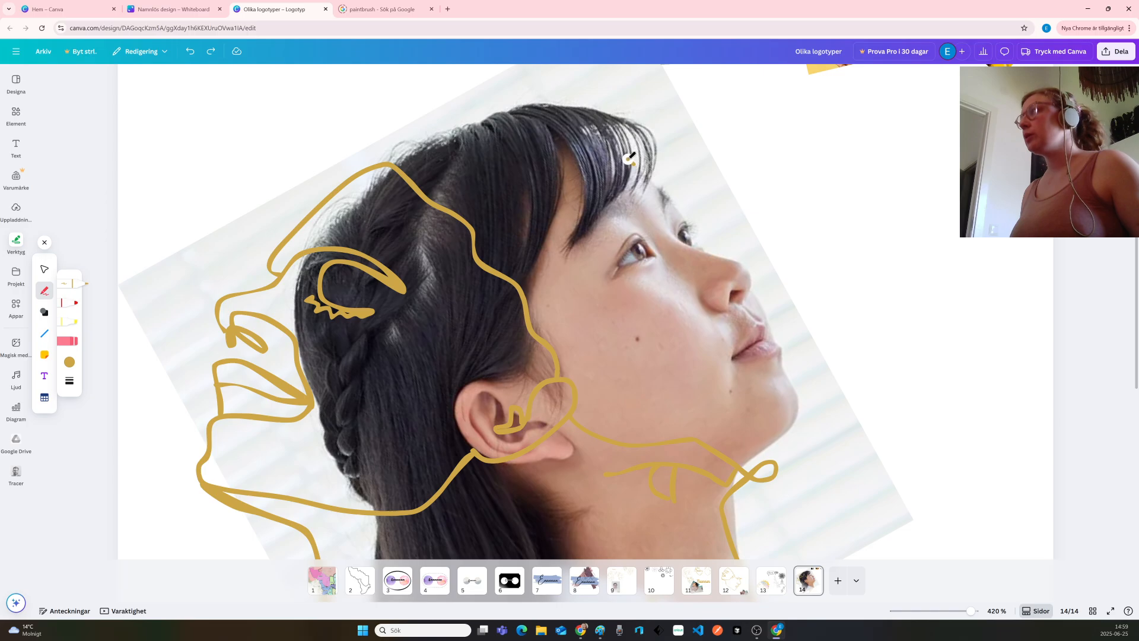
{"action": "mouse_move", "coordinate": [629, 159]}
{"action": "left_mouse_down"}
{"action": "mouse_move", "coordinate": [589, 136]}
{"action": "mouse_move", "coordinate": [519, 128]}
{"action": "mouse_move", "coordinate": [387, 163]}
{"action": "left_mouse_up"}
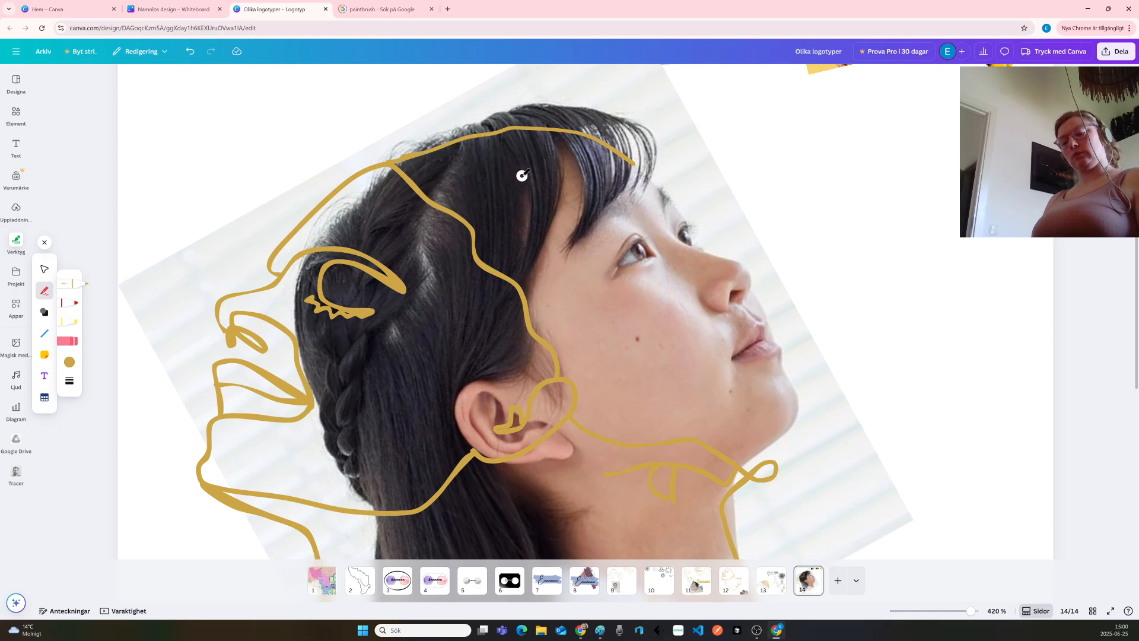
{"action": "key", "text": "ctrl+z"}
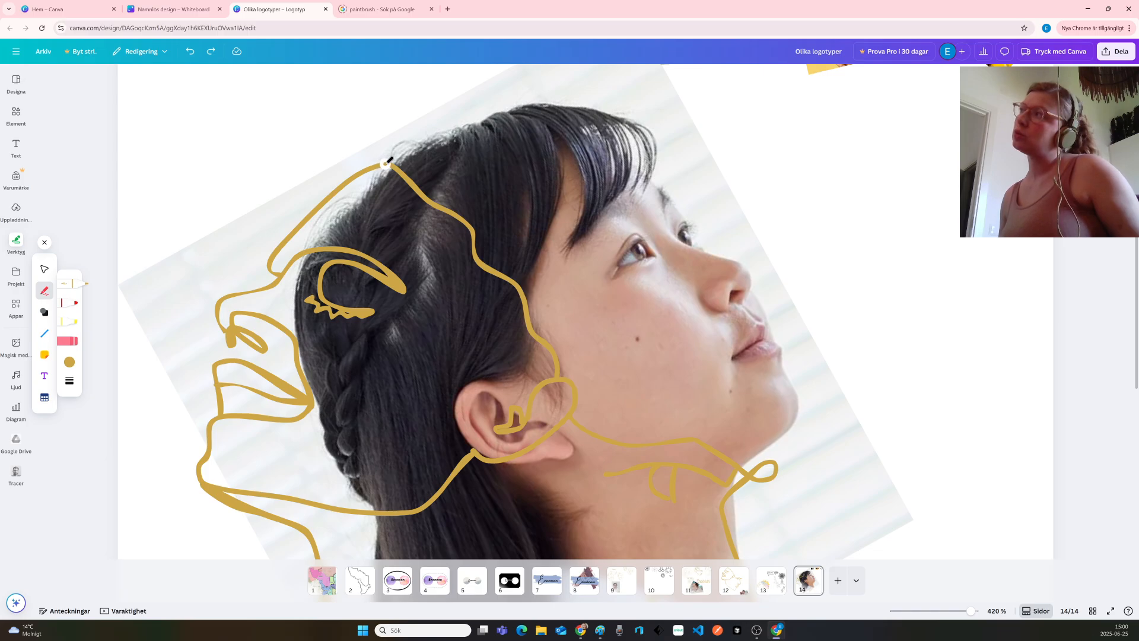
{"action": "mouse_move", "coordinate": [394, 158]}
{"action": "left_mouse_down"}
{"action": "mouse_move", "coordinate": [473, 125]}
{"action": "mouse_move", "coordinate": [540, 119]}
{"action": "mouse_move", "coordinate": [617, 151]}
{"action": "mouse_move", "coordinate": [688, 221]}
{"action": "left_mouse_up"}
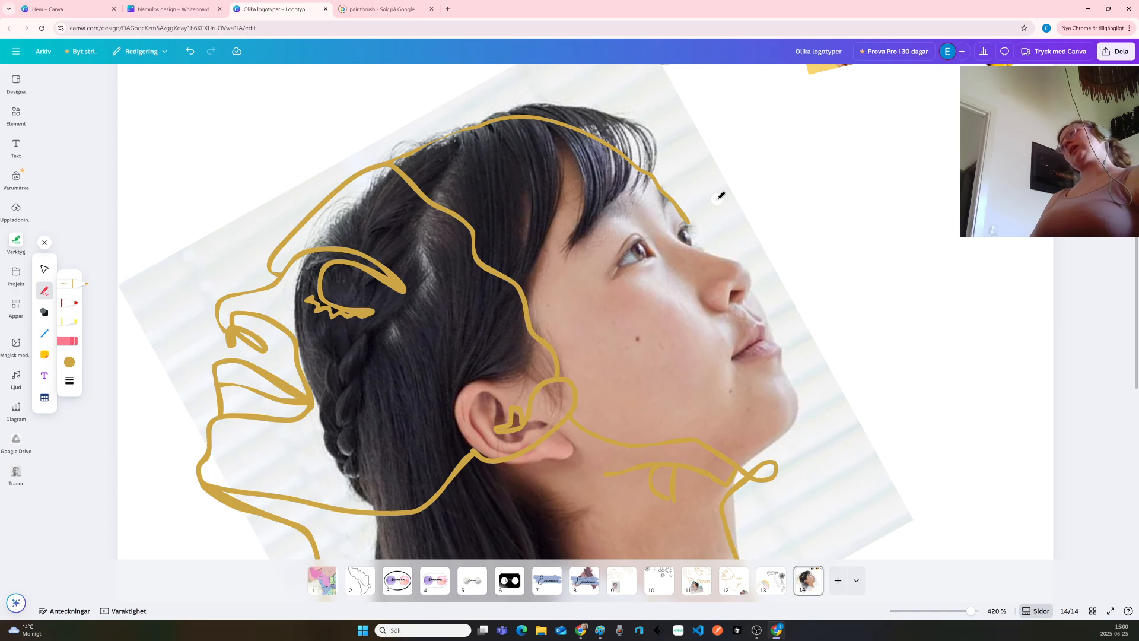
{"action": "key", "text": "ctrl+z"}
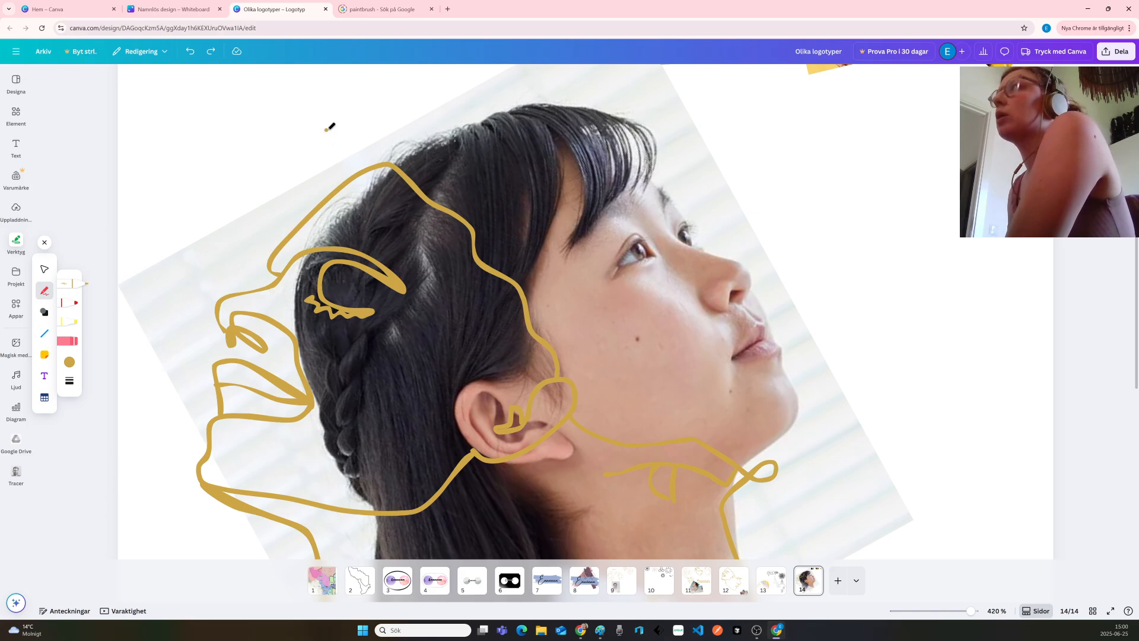
{"action": "left_click_drag", "start_coordinate": [389, 119], "coordinate": [465, 127]}
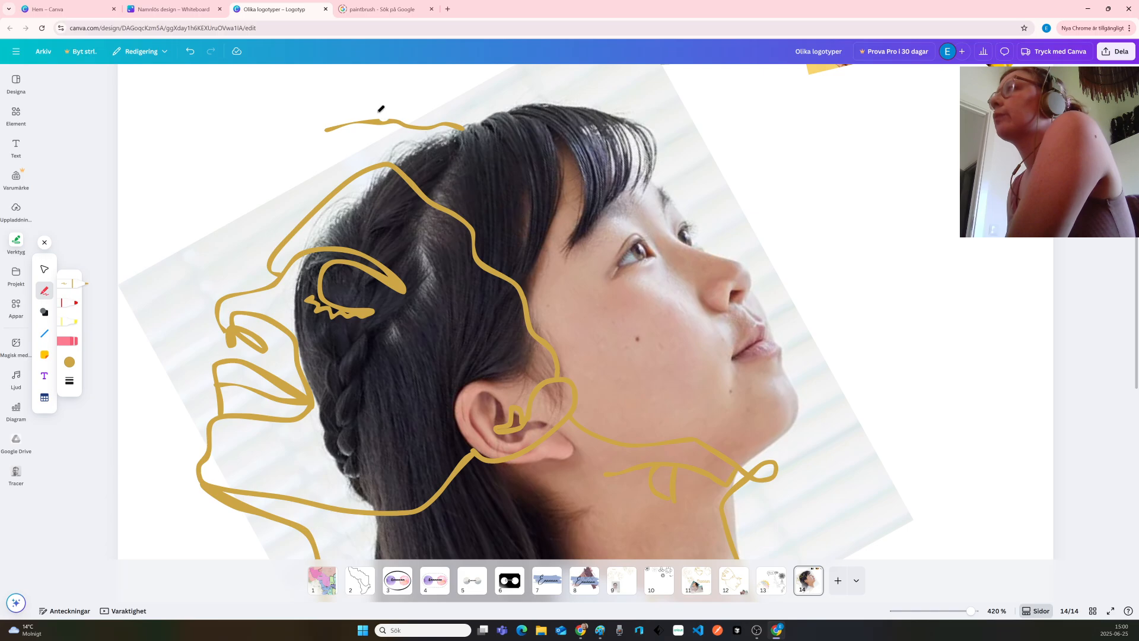
{"action": "left_click_drag", "start_coordinate": [337, 95], "coordinate": [450, 107]}
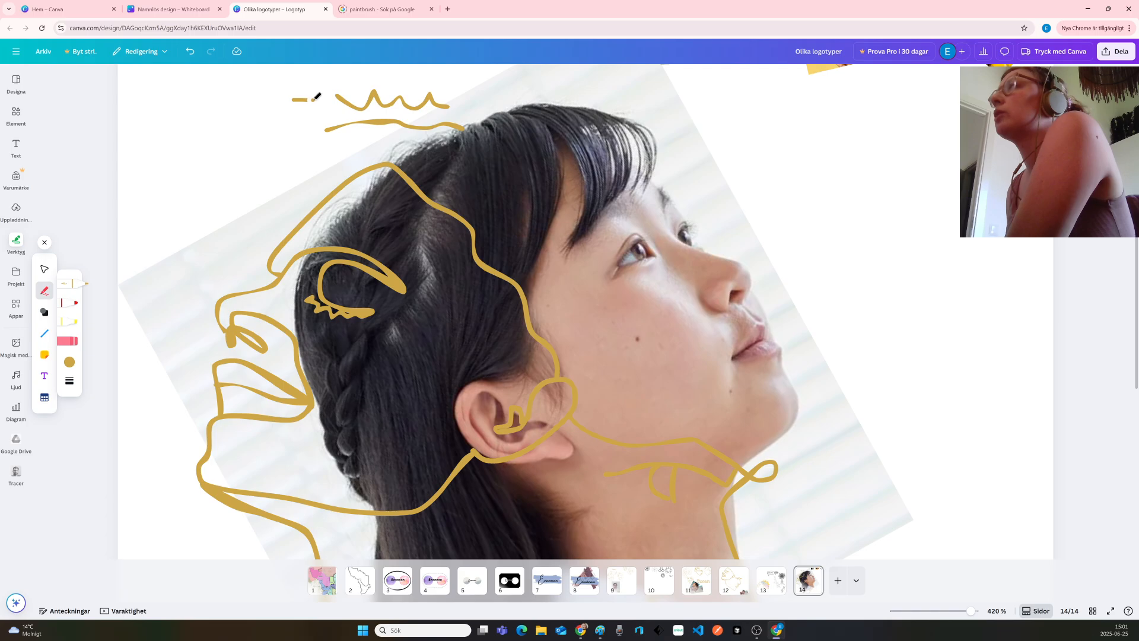
{"action": "left_click_drag", "start_coordinate": [323, 99], "coordinate": [531, 97]}
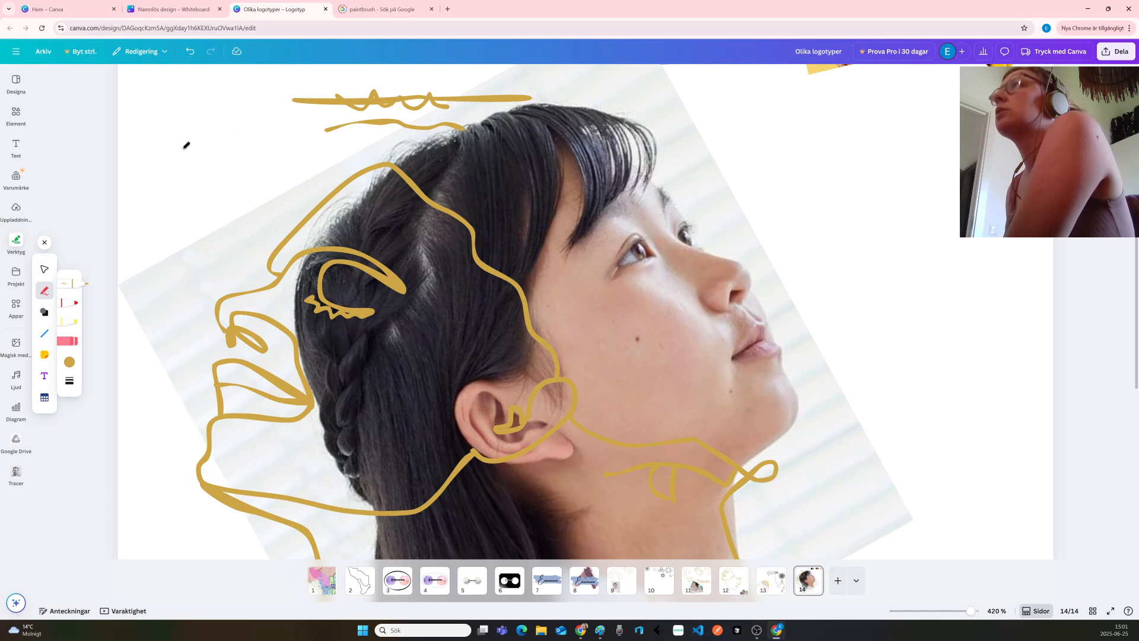
{"action": "left_click_drag", "start_coordinate": [183, 148], "coordinate": [308, 143]}
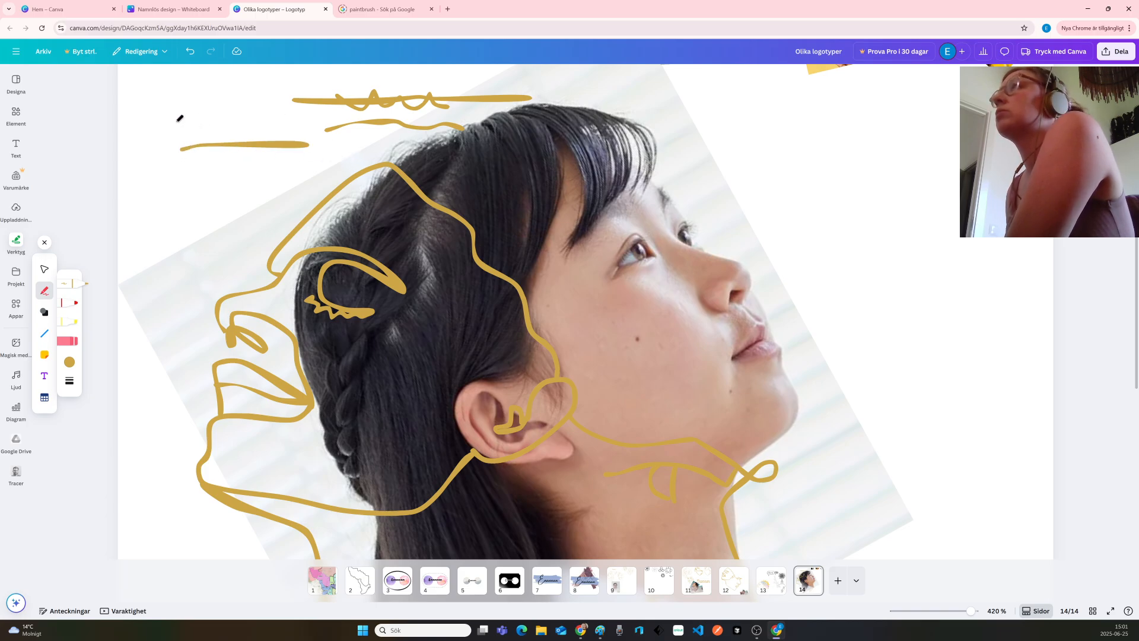
{"action": "left_click_drag", "start_coordinate": [175, 122], "coordinate": [256, 120]}
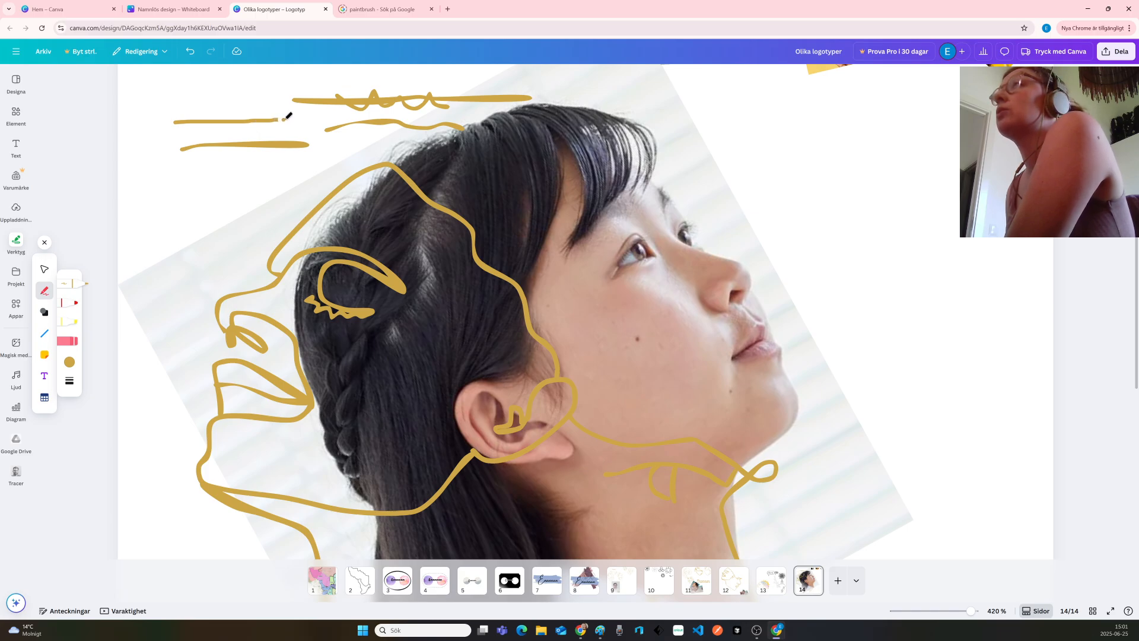
{"action": "left_click_drag", "start_coordinate": [317, 118], "coordinate": [314, 120]}
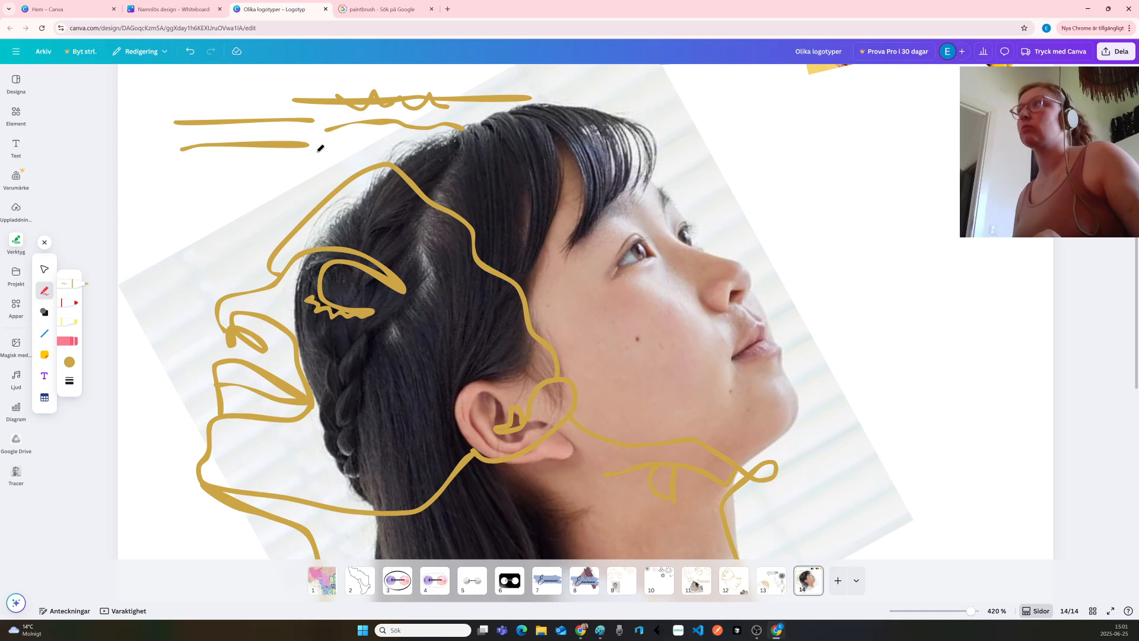
{"action": "key", "text": "ctrl+z"}
{"action": "key", "text": "ctrl+z"}
{"action": "key", "text": "ctrl+z"}
{"action": "key", "text": "ctrl+z"}
{"action": "key", "text": "ctrl+z"}
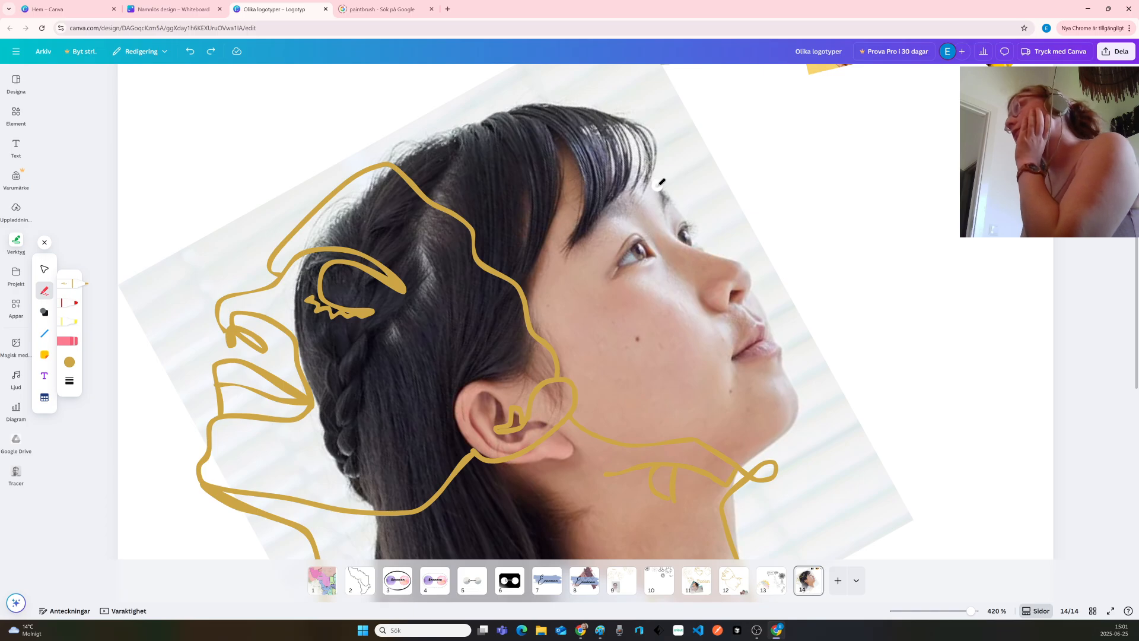
Trace the girl's profile in gold from the forehead along the nose bridge and around the nose tip to the upper lip
{"action": "mouse_move", "coordinate": [658, 189]}
{"action": "left_mouse_down"}
{"action": "mouse_move", "coordinate": [672, 232]}
{"action": "mouse_move", "coordinate": [737, 260]}
{"action": "left_mouse_up"}
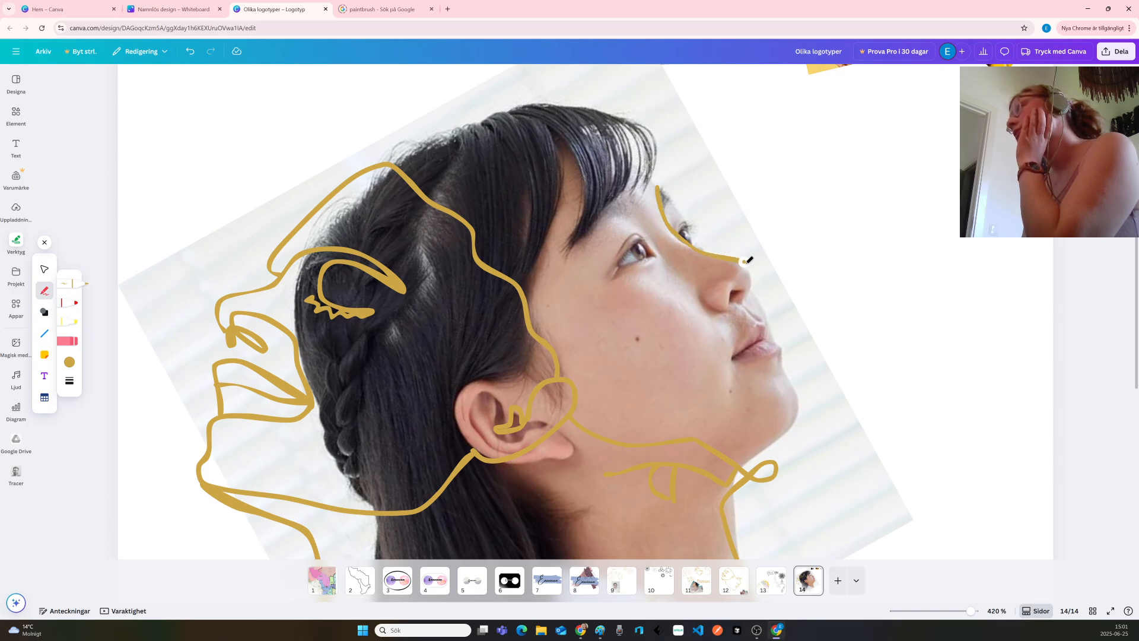
{"action": "left_click_drag", "start_coordinate": [744, 261], "coordinate": [753, 284]}
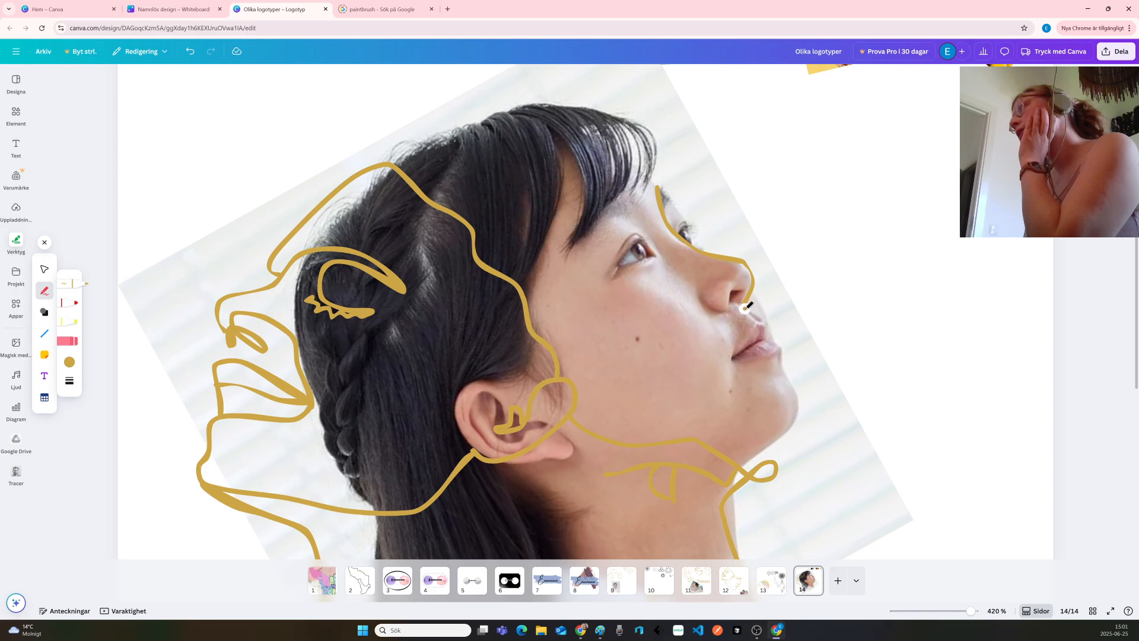
{"action": "left_click_drag", "start_coordinate": [745, 308], "coordinate": [762, 322]}
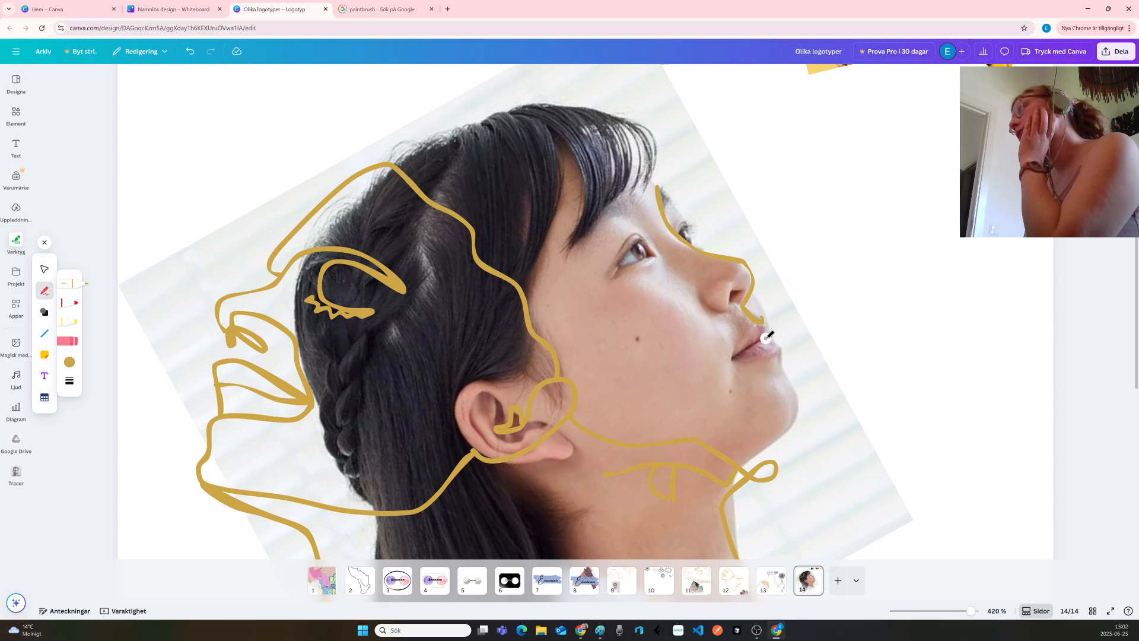
{"action": "mouse_move", "coordinate": [766, 338]}
{"action": "left_mouse_down"}
{"action": "mouse_move", "coordinate": [784, 347]}
{"action": "mouse_move", "coordinate": [745, 358]}
{"action": "left_mouse_up"}
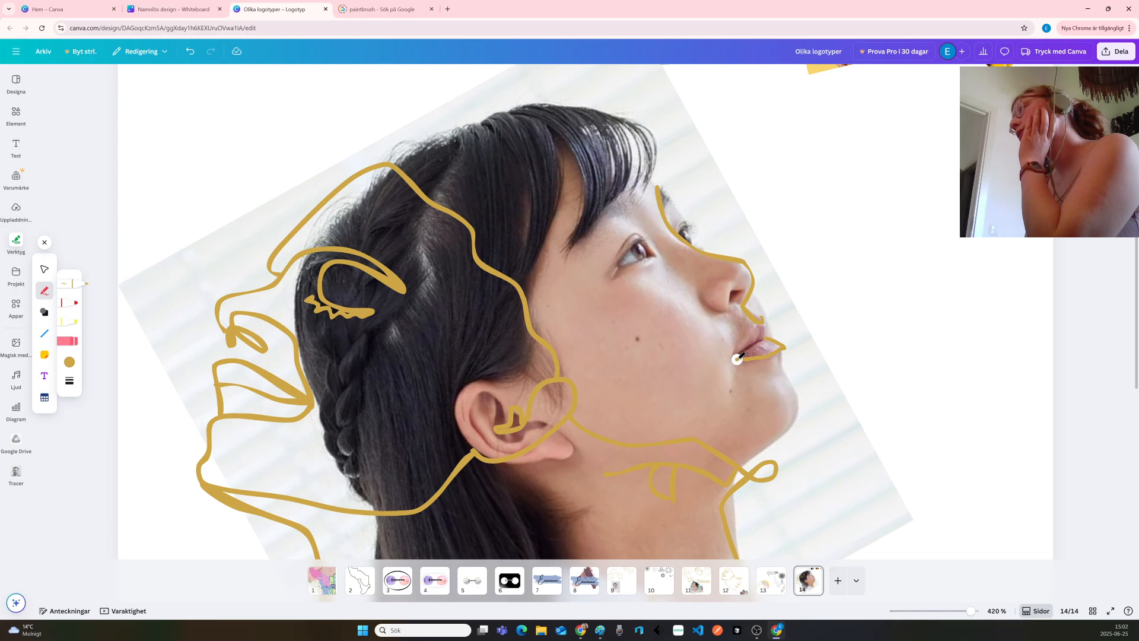
{"action": "left_click_drag", "start_coordinate": [740, 349], "coordinate": [765, 320]}
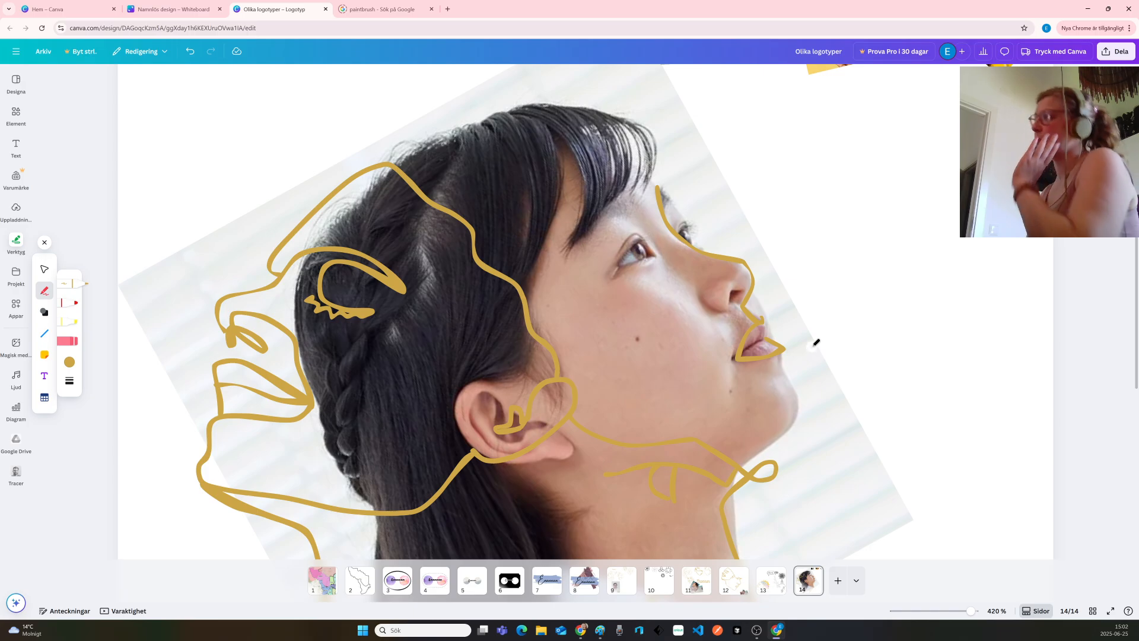
{"action": "key", "text": "ctrl+z"}
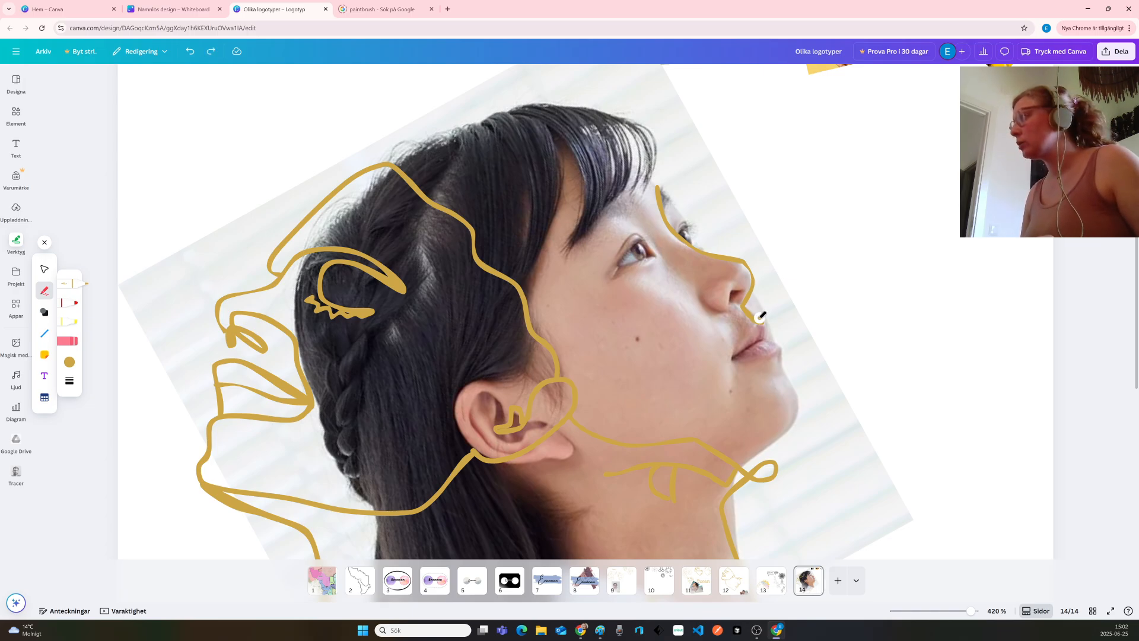
Trace the girl's lips and far eye with its brow, and outline the head from the forehead back to the existing peak
{"action": "mouse_move", "coordinate": [760, 316]}
{"action": "left_mouse_down"}
{"action": "mouse_move", "coordinate": [733, 357]}
{"action": "mouse_move", "coordinate": [783, 349]}
{"action": "left_mouse_up"}
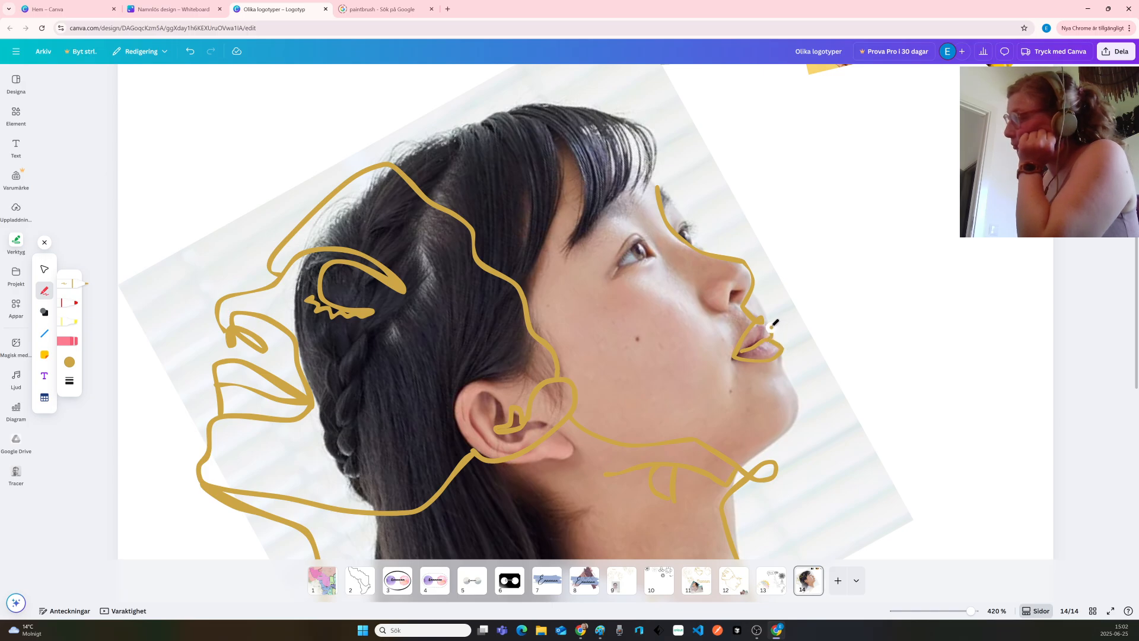
{"action": "left_click_drag", "start_coordinate": [771, 325], "coordinate": [760, 298]}
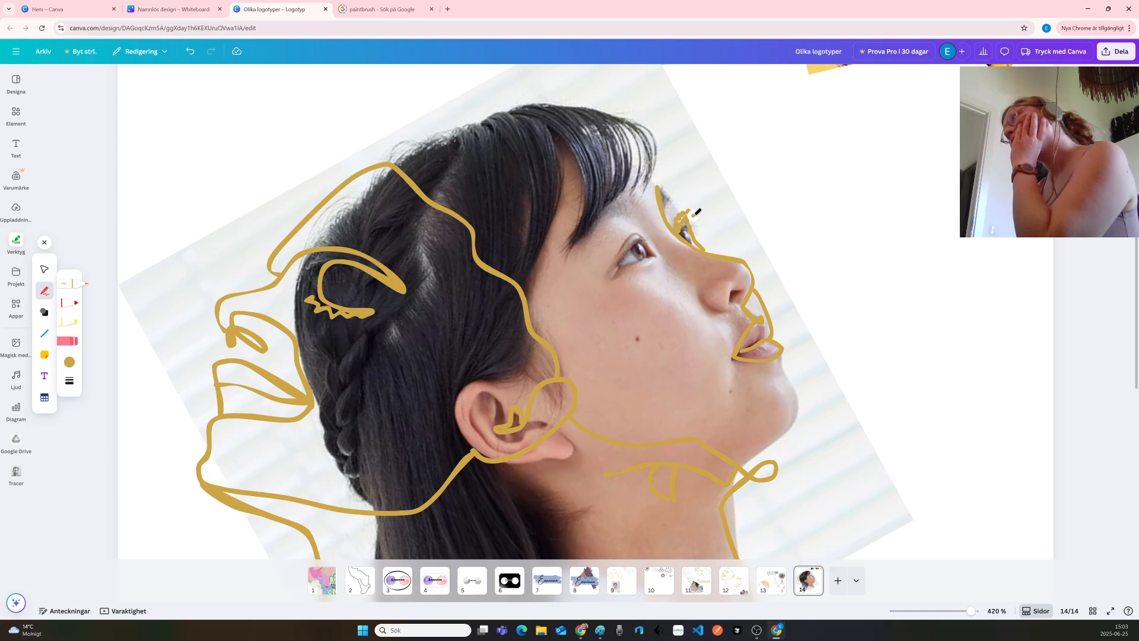
{"action": "left_click_drag", "start_coordinate": [693, 215], "coordinate": [695, 223]}
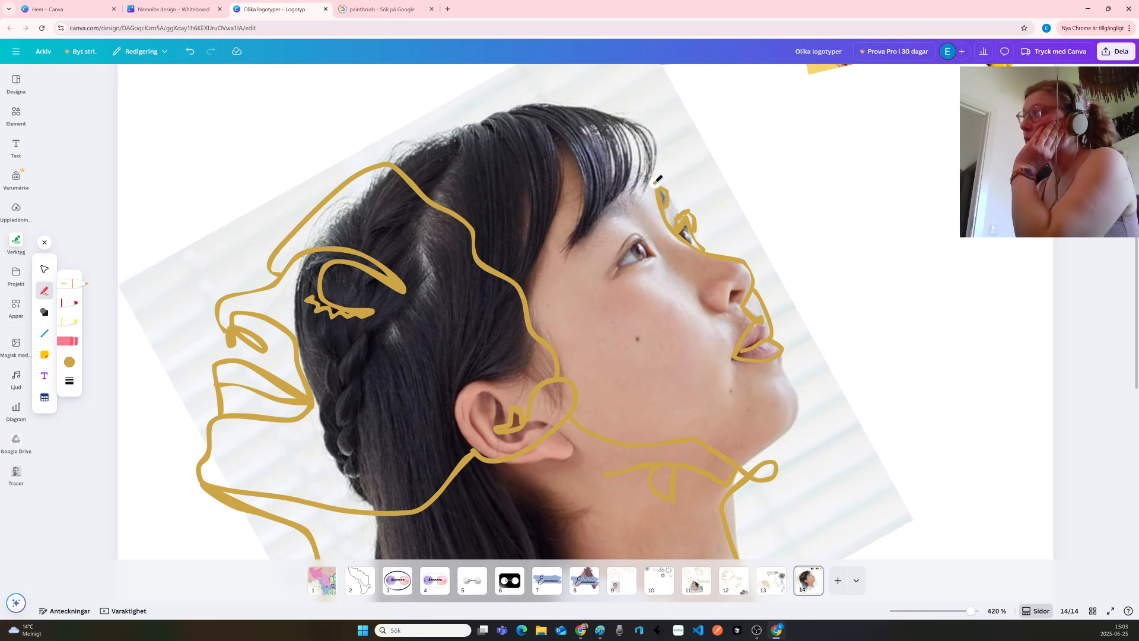
{"action": "mouse_move", "coordinate": [656, 181]}
{"action": "left_mouse_down"}
{"action": "mouse_move", "coordinate": [590, 137]}
{"action": "mouse_move", "coordinate": [520, 126]}
{"action": "mouse_move", "coordinate": [386, 162]}
{"action": "left_mouse_up"}
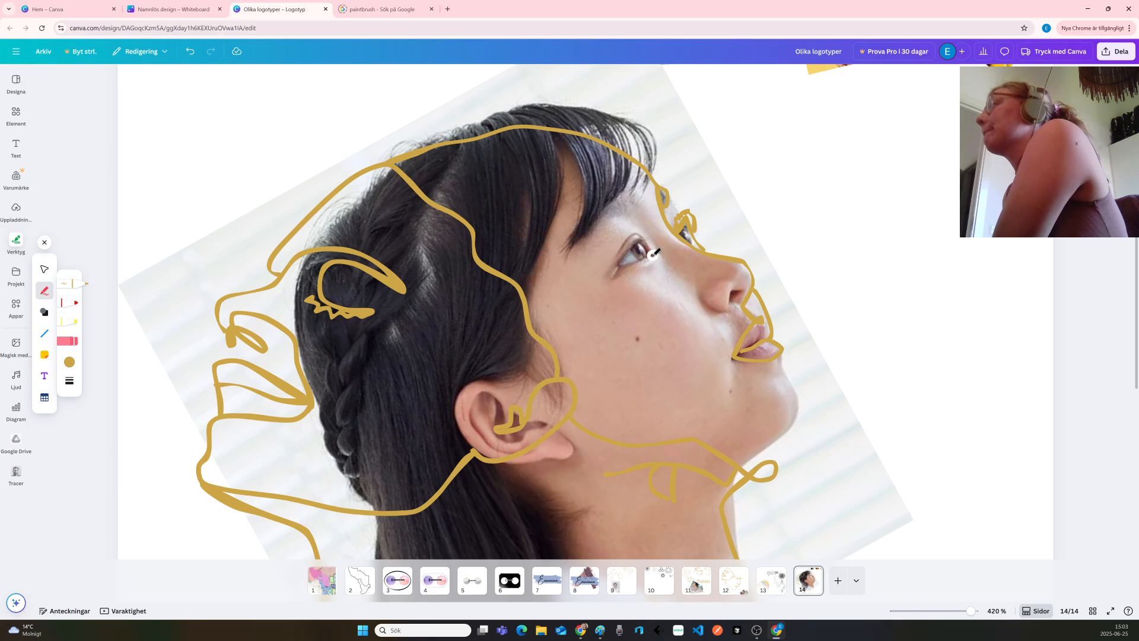
Draw the girl's near eye with its eyelid crease and eyebrow, and trace her chin down to the lower face's outline
{"action": "mouse_move", "coordinate": [651, 253]}
{"action": "left_mouse_down"}
{"action": "mouse_move", "coordinate": [627, 236]}
{"action": "mouse_move", "coordinate": [617, 252]}
{"action": "mouse_move", "coordinate": [623, 266]}
{"action": "mouse_move", "coordinate": [645, 262]}
{"action": "left_mouse_up"}
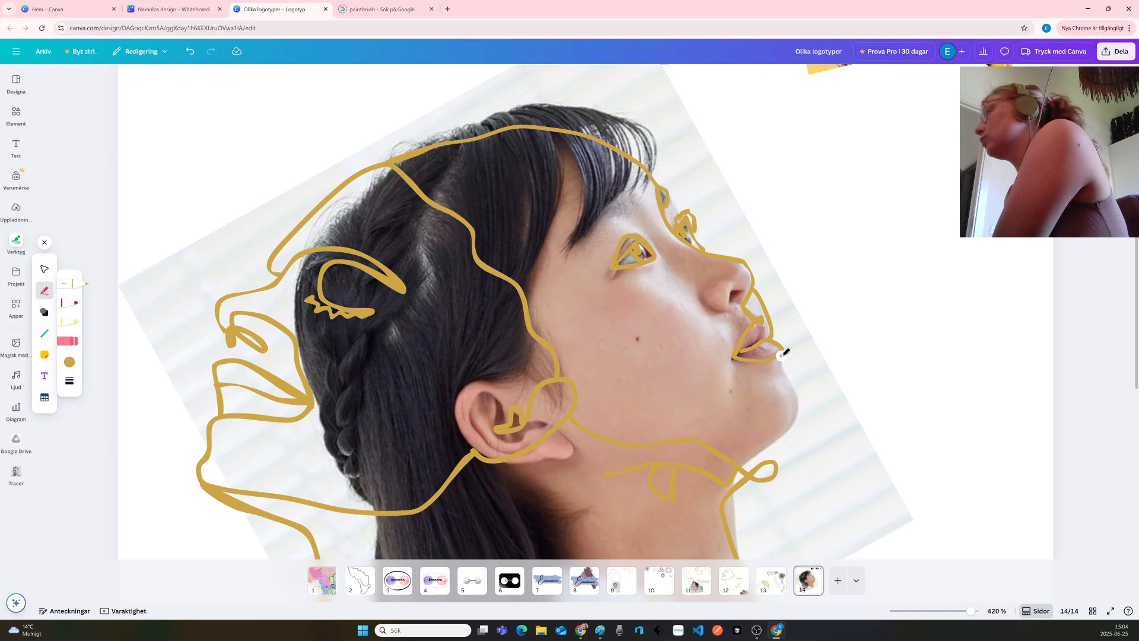
{"action": "mouse_move", "coordinate": [781, 367]}
{"action": "left_mouse_down"}
{"action": "mouse_move", "coordinate": [790, 425]}
{"action": "mouse_move", "coordinate": [742, 463]}
{"action": "left_mouse_up"}
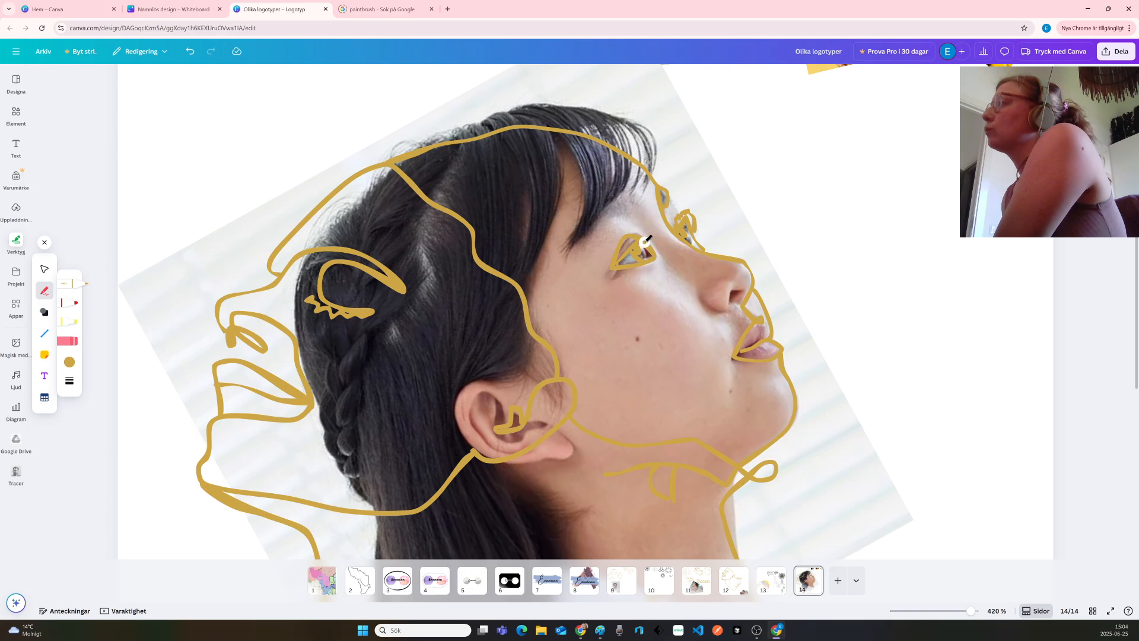
{"action": "mouse_move", "coordinate": [641, 237]}
{"action": "left_mouse_down"}
{"action": "mouse_move", "coordinate": [594, 232]}
{"action": "mouse_move", "coordinate": [569, 255]}
{"action": "mouse_move", "coordinate": [595, 214]}
{"action": "mouse_move", "coordinate": [639, 207]}
{"action": "left_mouse_up"}
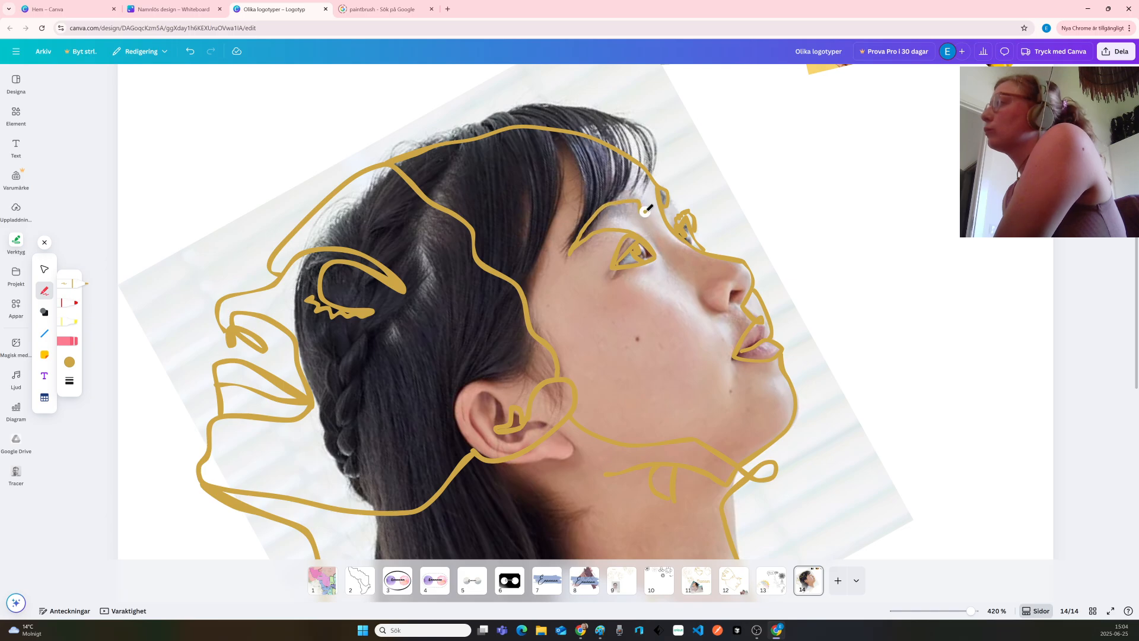
{"action": "left_click_drag", "start_coordinate": [647, 209], "coordinate": [645, 211]}
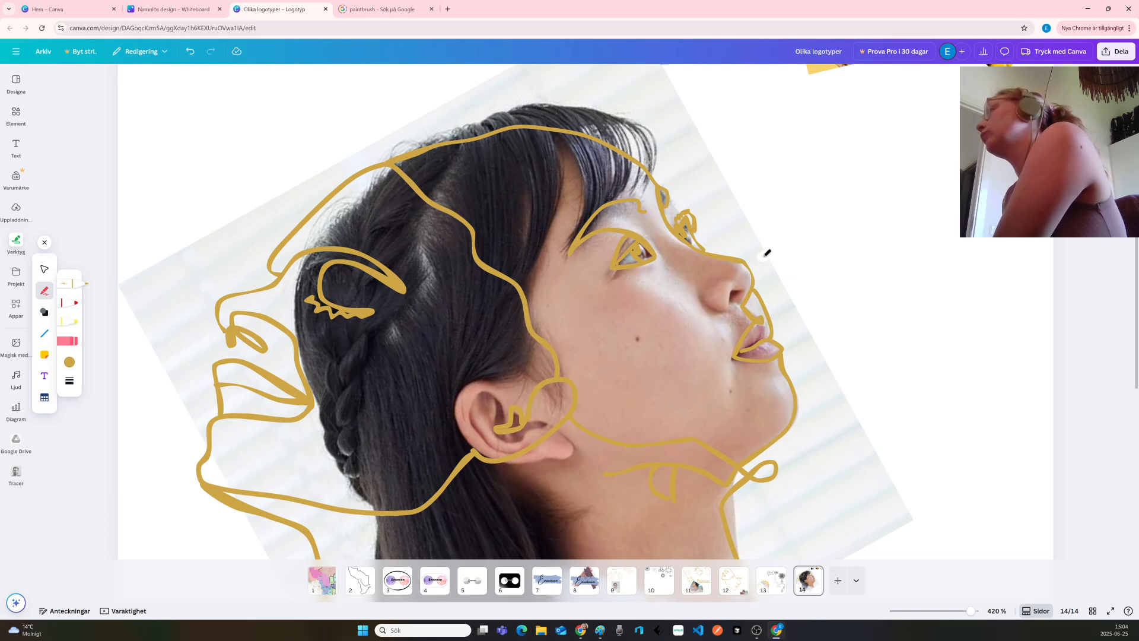
Draw the girl's nostril and the curved outline of the nose wing, redrawing the wing until its curve fits
{"action": "left_click_drag", "start_coordinate": [746, 289], "coordinate": [746, 290]}
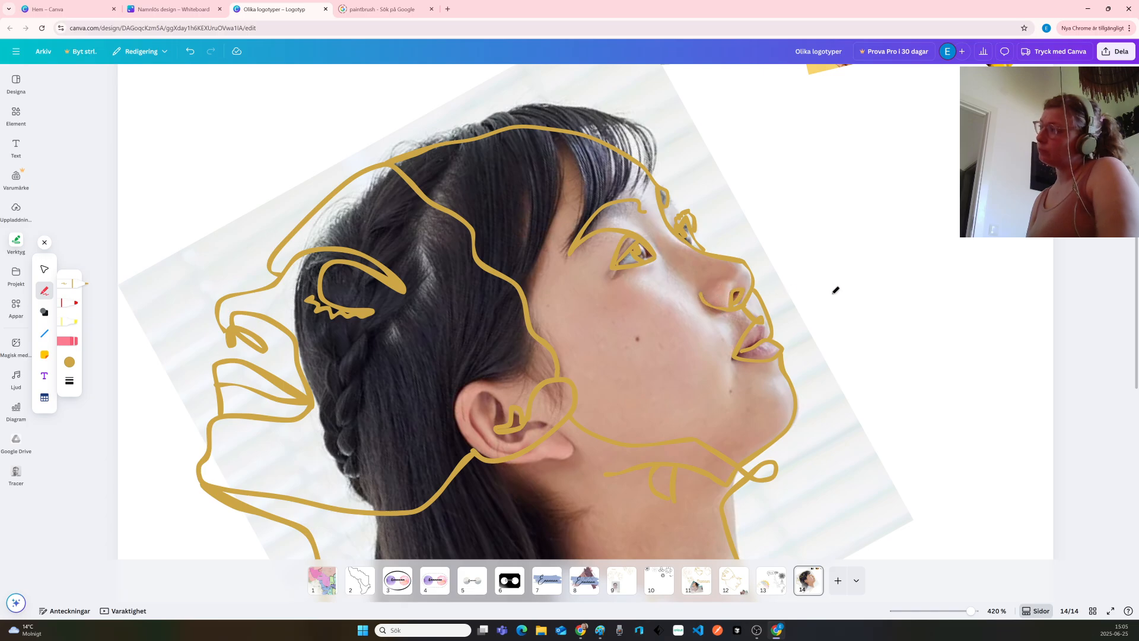
{"action": "key", "text": "ctrl+z"}
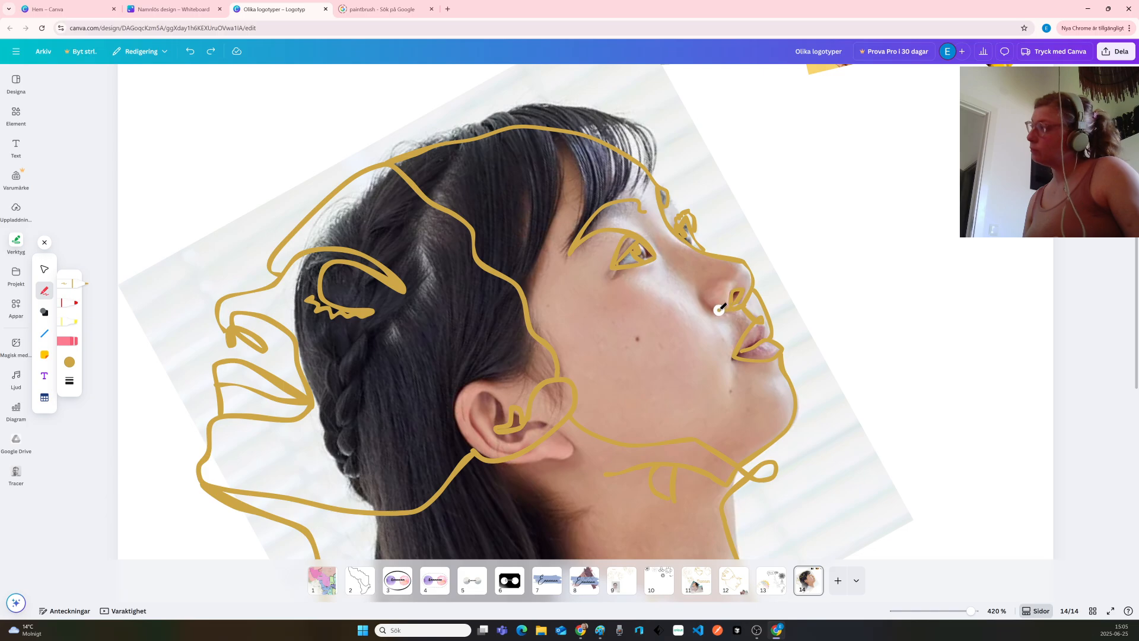
{"action": "left_click_drag", "start_coordinate": [713, 309], "coordinate": [698, 296]}
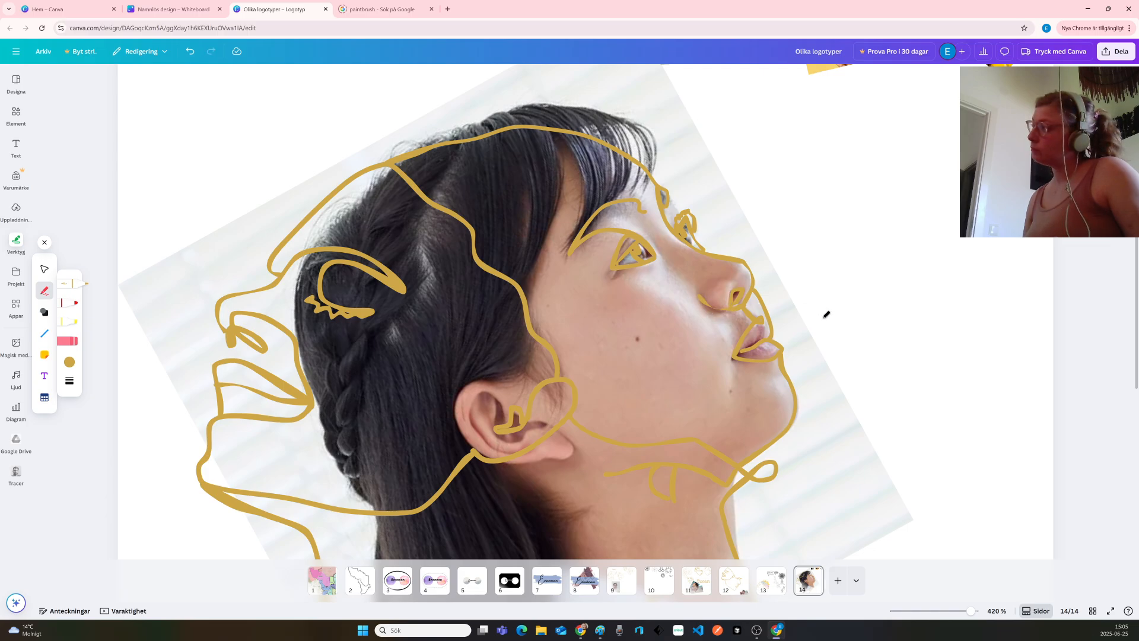
{"action": "key", "text": "ctrl+z"}
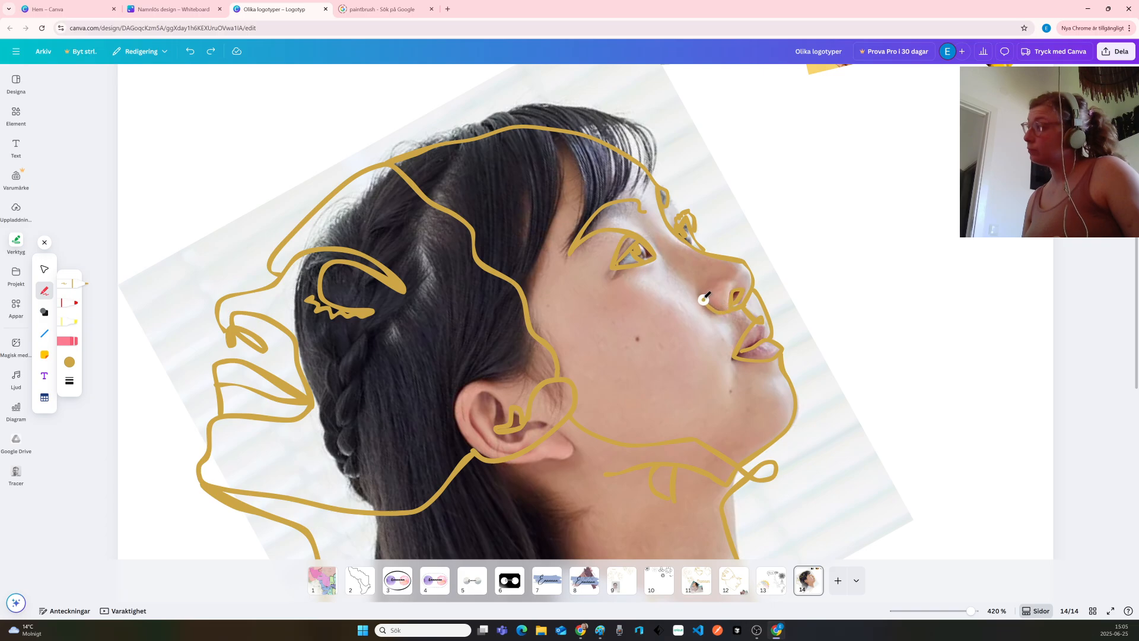
{"action": "left_click_drag", "start_coordinate": [703, 300], "coordinate": [702, 297]}
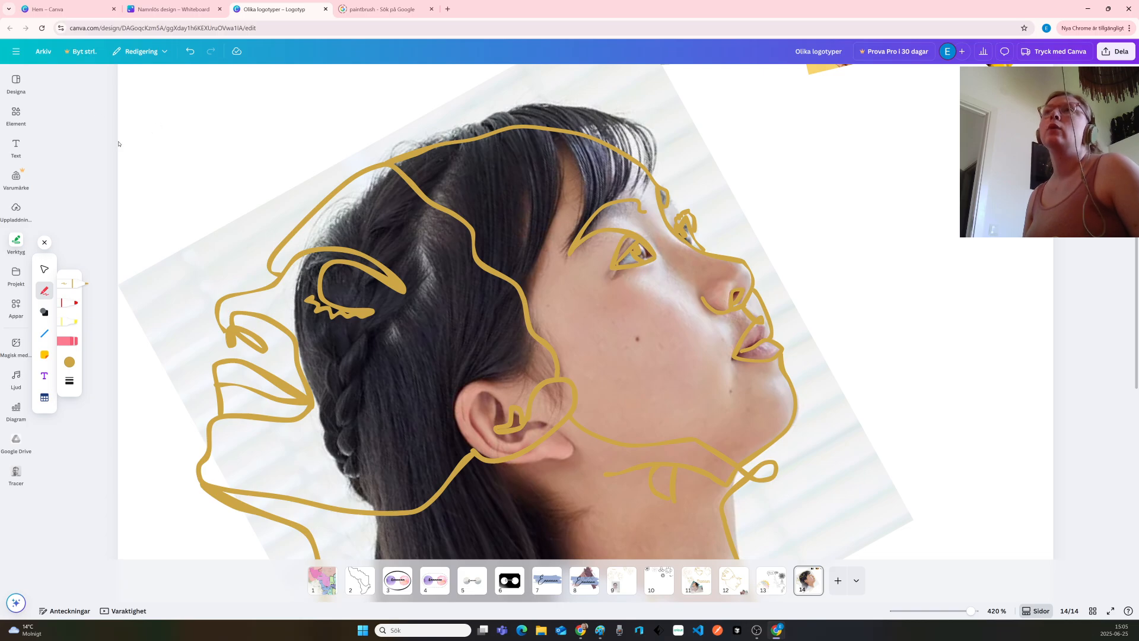
Move the dark-haired girl's portrait out from behind the drawing and shrink it beside the page's upper-right edge
{"action": "left_click", "coordinate": [44, 268]}
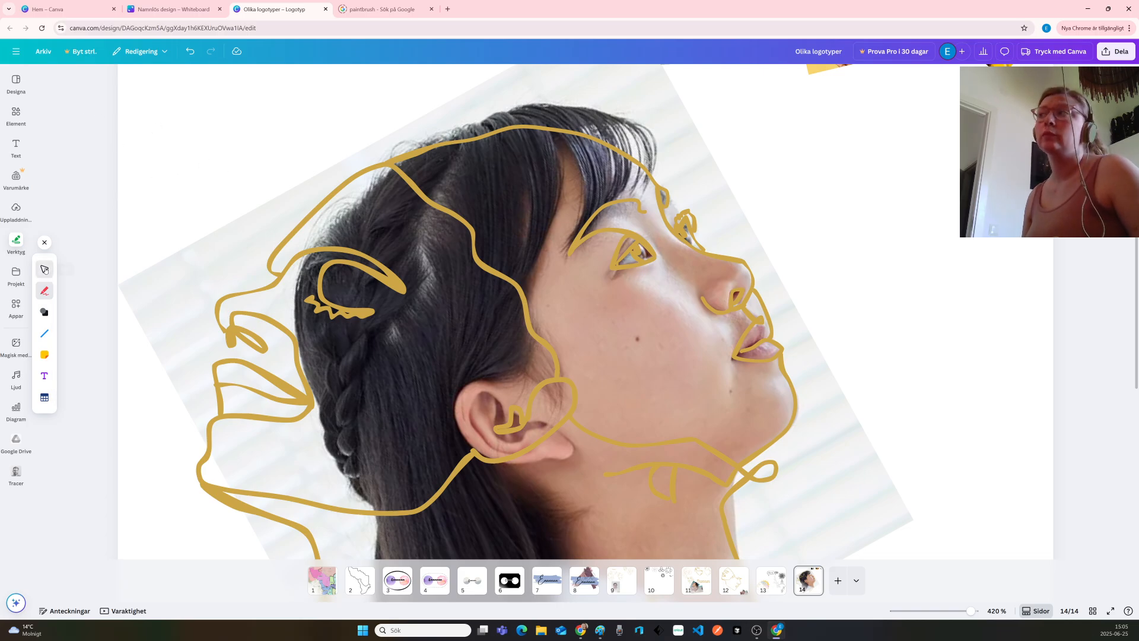
{"action": "left_click", "coordinate": [554, 85]}
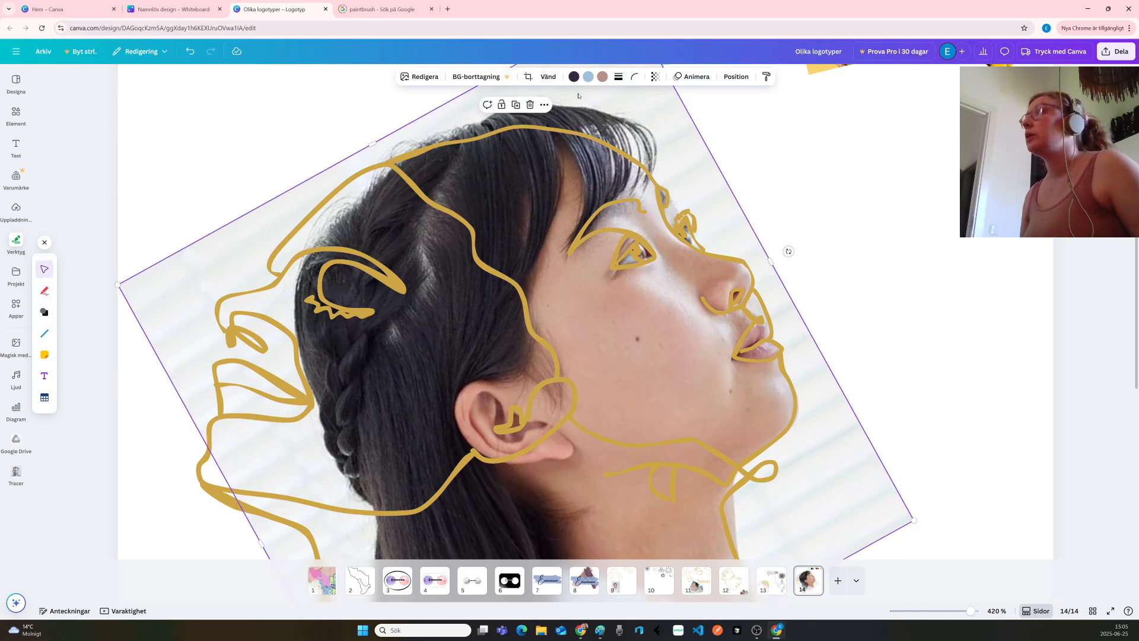
{"action": "mouse_move", "coordinate": [647, 100]}
{"action": "left_mouse_down"}
{"action": "mouse_move", "coordinate": [907, 237]}
{"action": "mouse_move", "coordinate": [977, 558]}
{"action": "mouse_move", "coordinate": [919, 331]}
{"action": "mouse_move", "coordinate": [879, 235]}
{"action": "left_mouse_up"}
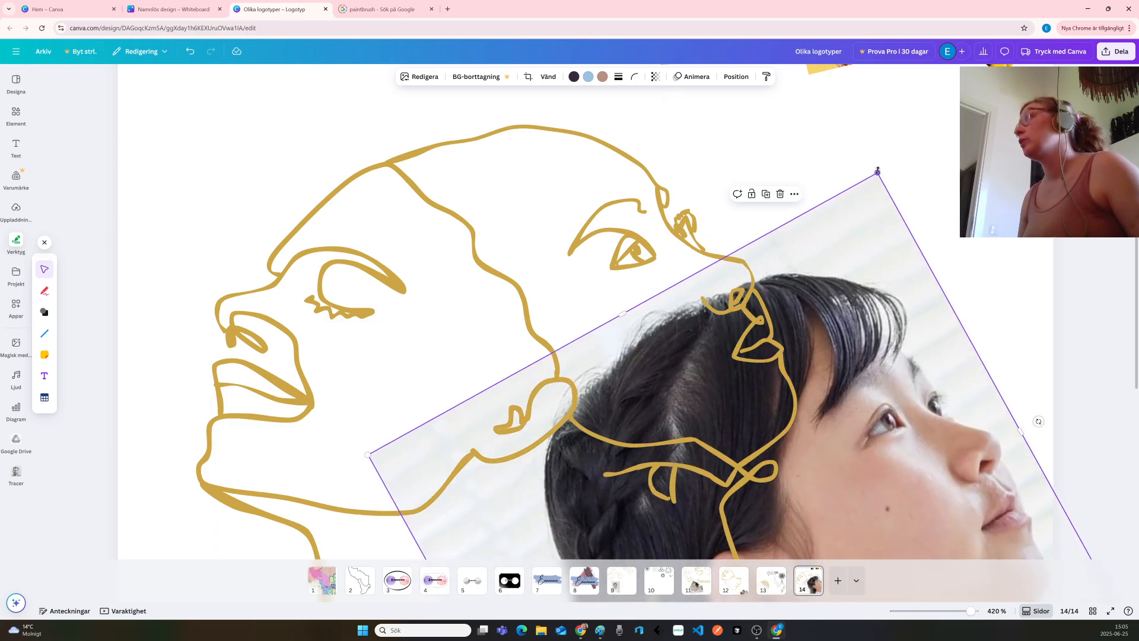
{"action": "left_click_drag", "start_coordinate": [877, 171], "coordinate": [798, 462]}
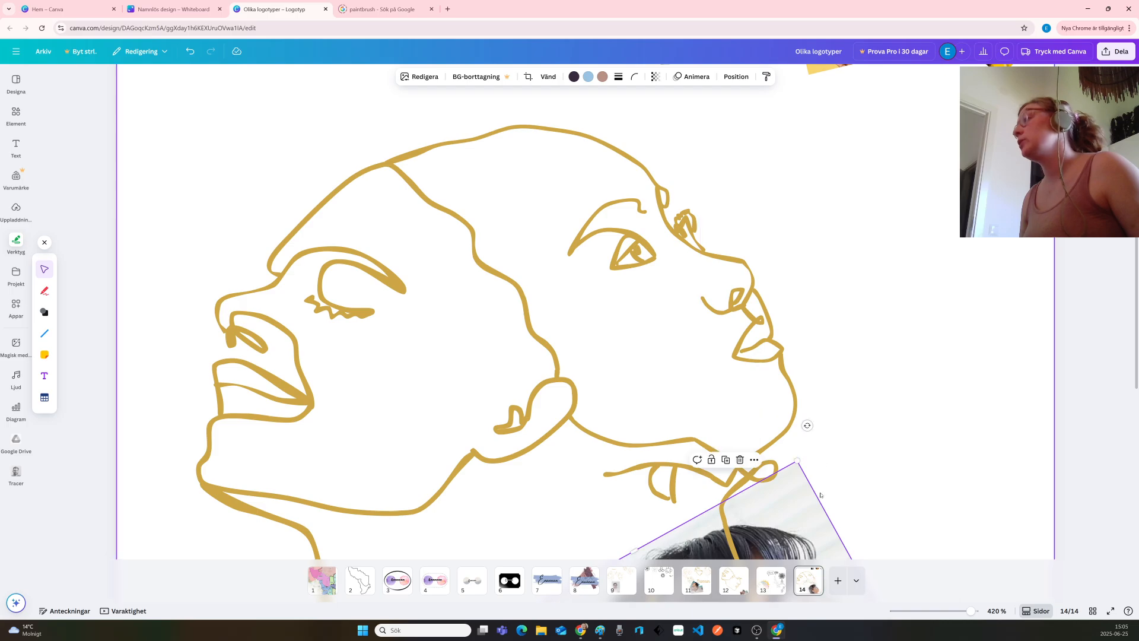
{"action": "left_click_drag", "start_coordinate": [791, 510], "coordinate": [942, 120]}
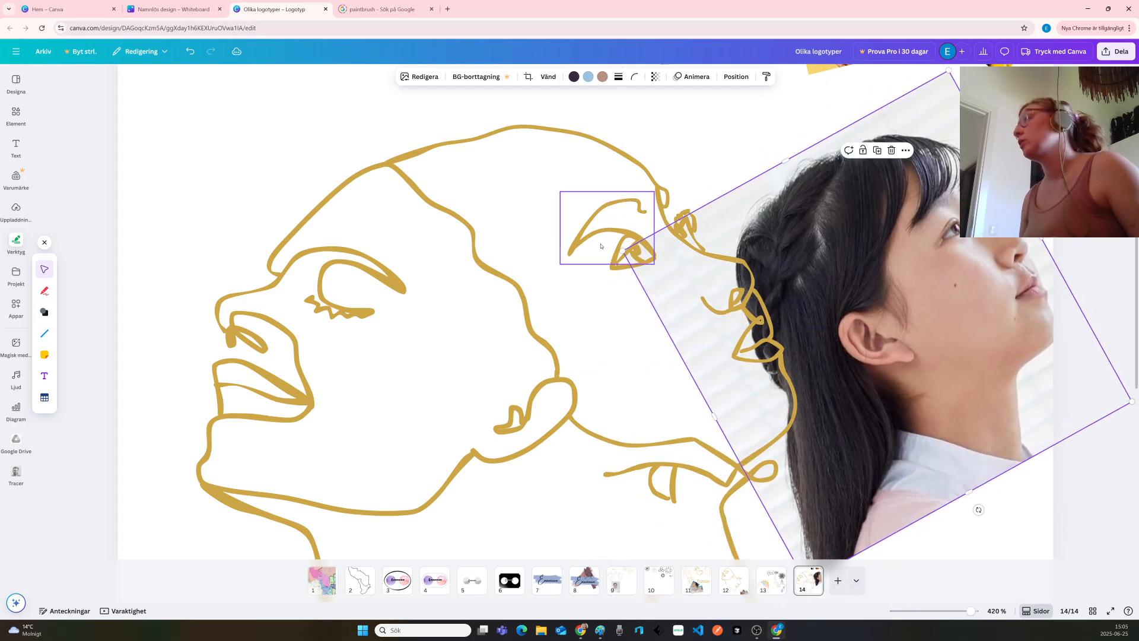
{"action": "left_click_drag", "start_coordinate": [622, 251], "coordinate": [939, 344]}
{"action": "left_click_drag", "start_coordinate": [1028, 360], "coordinate": [900, 169]}
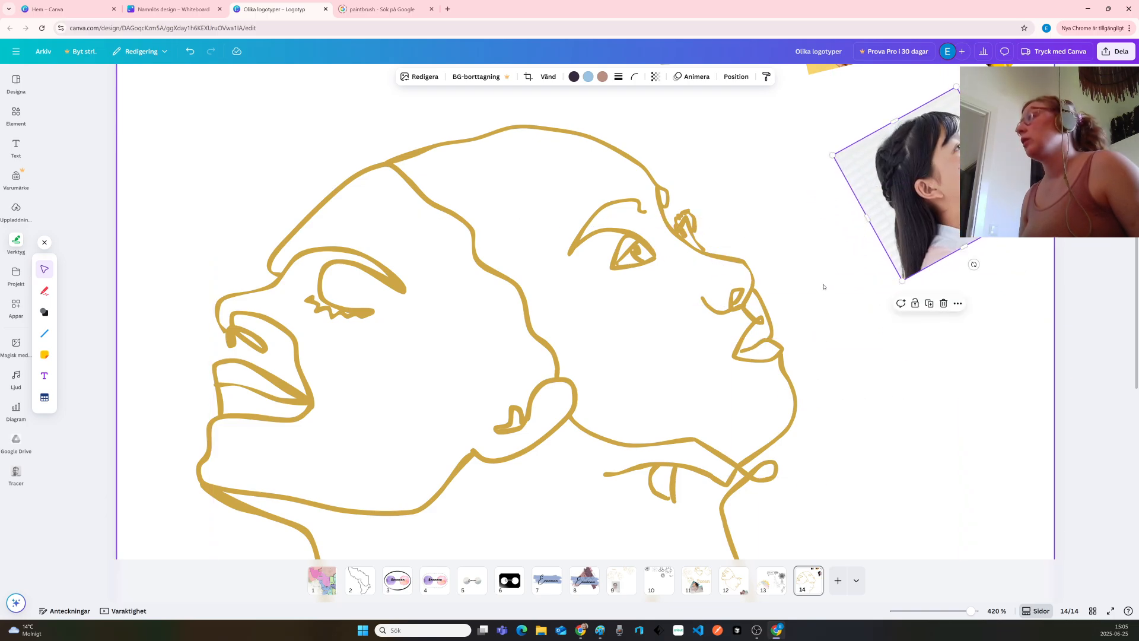
Scale the grouped two-face drawing down to less than half its size toward the page's lower-left corner
{"action": "scroll", "coordinate": [821, 285], "scroll_direction": "down", "scroll_amount": 5}
{"action": "scroll", "coordinate": [820, 282], "scroll_direction": "down", "scroll_amount": 1}
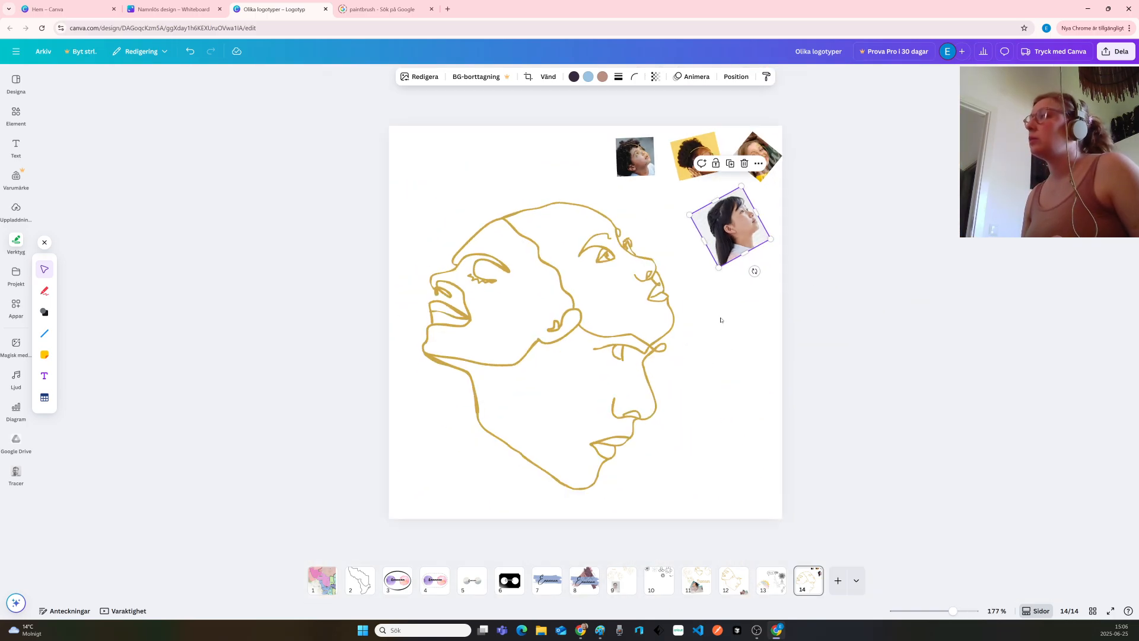
{"action": "left_click", "coordinate": [504, 345]}
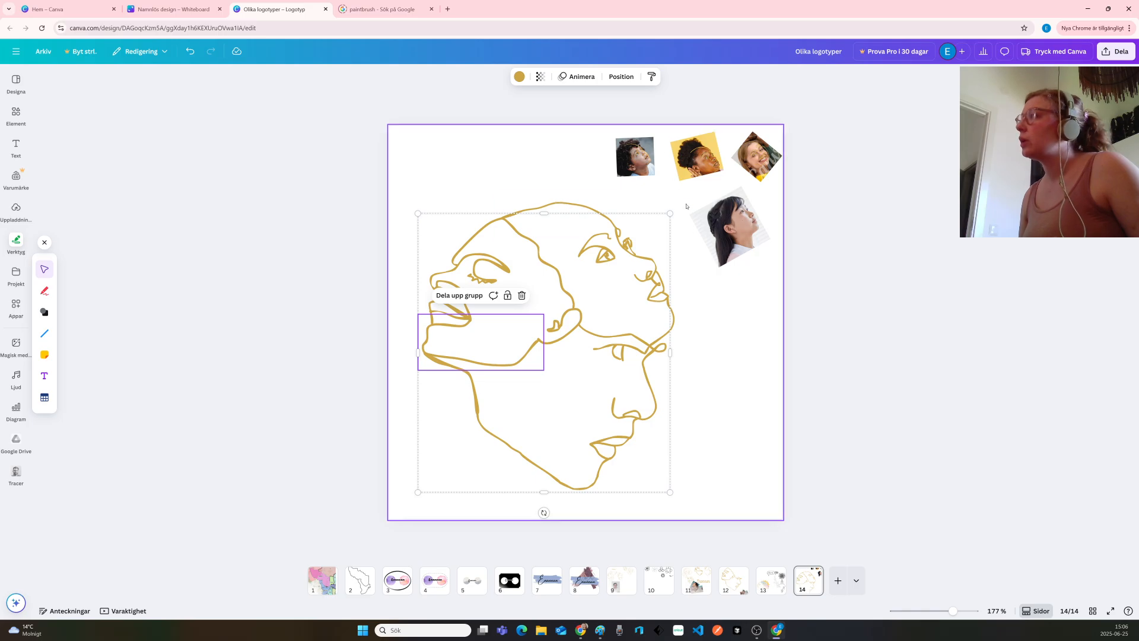
{"action": "left_click_drag", "start_coordinate": [670, 213], "coordinate": [510, 391]}
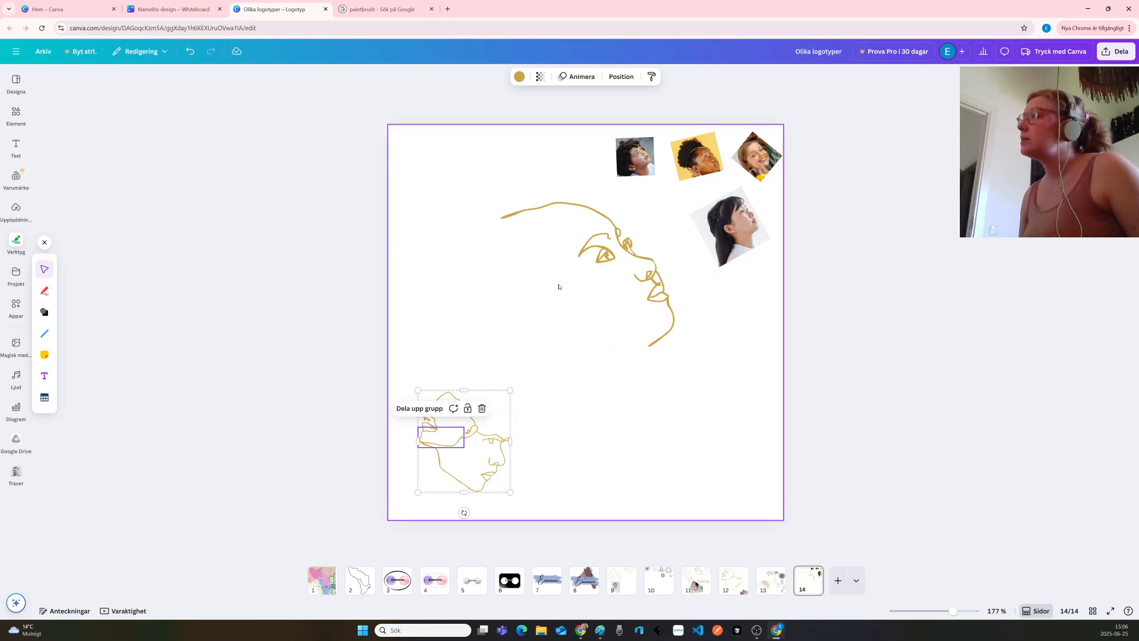
Group the dark-haired girl's traced face lines, shrink the group, and place it over the face in her portrait
{"action": "left_click_drag", "start_coordinate": [475, 194], "coordinate": [666, 364]}
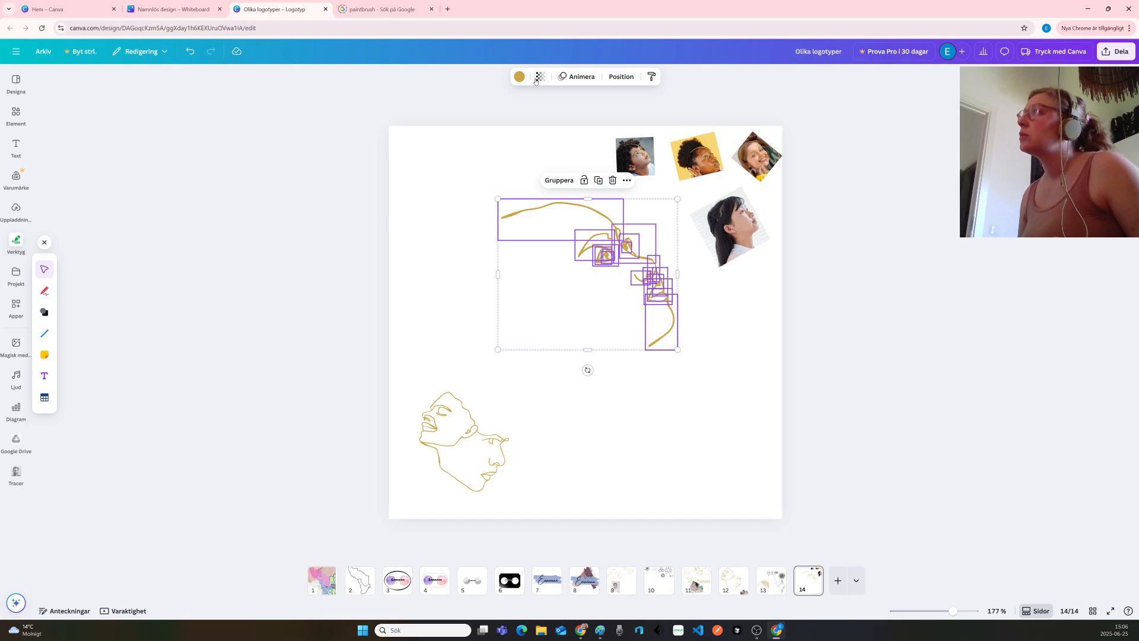
{"action": "left_click", "coordinate": [558, 181]}
{"action": "mouse_move", "coordinate": [498, 198]}
{"action": "left_mouse_down"}
{"action": "mouse_move", "coordinate": [635, 292]}
{"action": "mouse_move", "coordinate": [739, 223]}
{"action": "mouse_move", "coordinate": [713, 216]}
{"action": "mouse_move", "coordinate": [718, 204]}
{"action": "mouse_move", "coordinate": [744, 224]}
{"action": "left_mouse_up"}
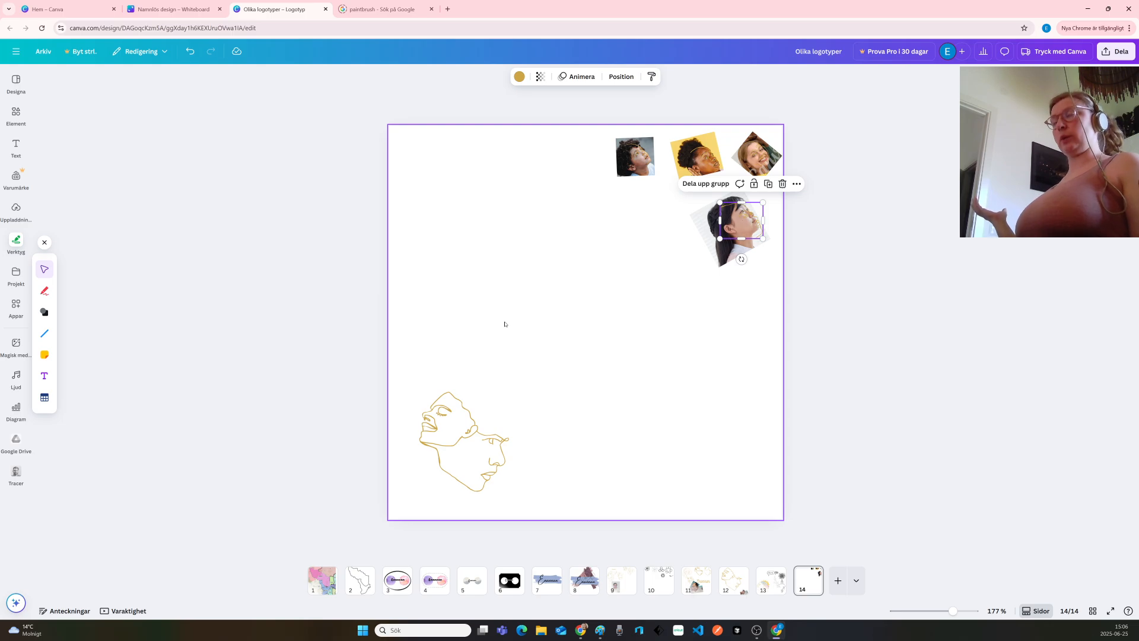
Duplicate the two-face drawing three times and spread the four drawings apart, roughly one in each quarter of the page
{"action": "left_click", "coordinate": [447, 421]}
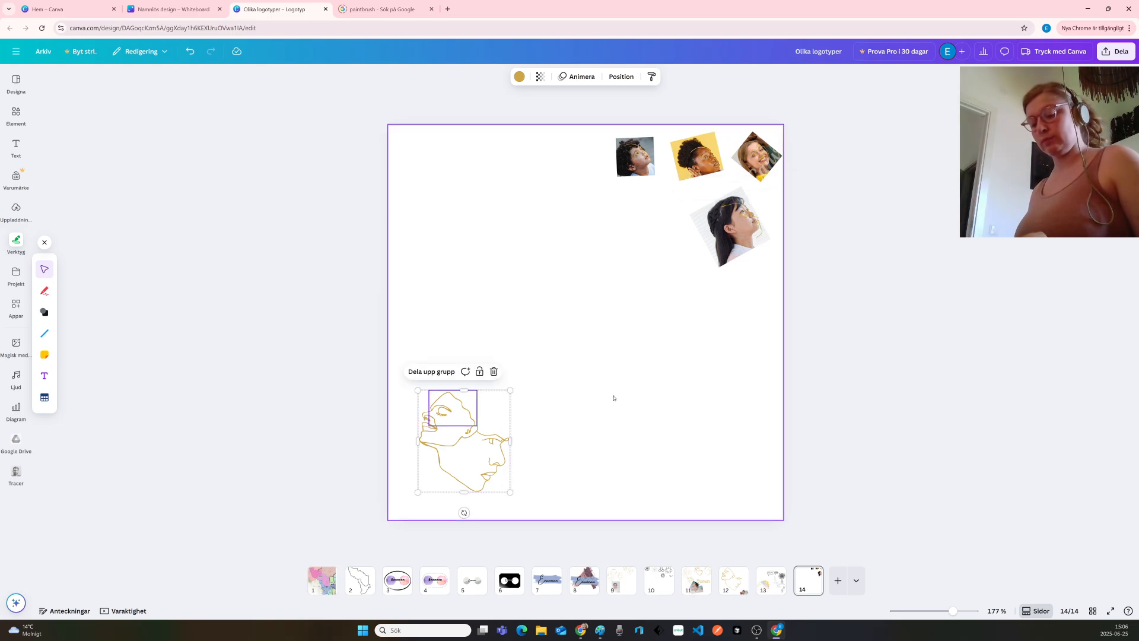
{"action": "key", "text": "ctrl+d"}
{"action": "key", "text": "ctrl+d"}
{"action": "key", "text": "ctrl+d"}
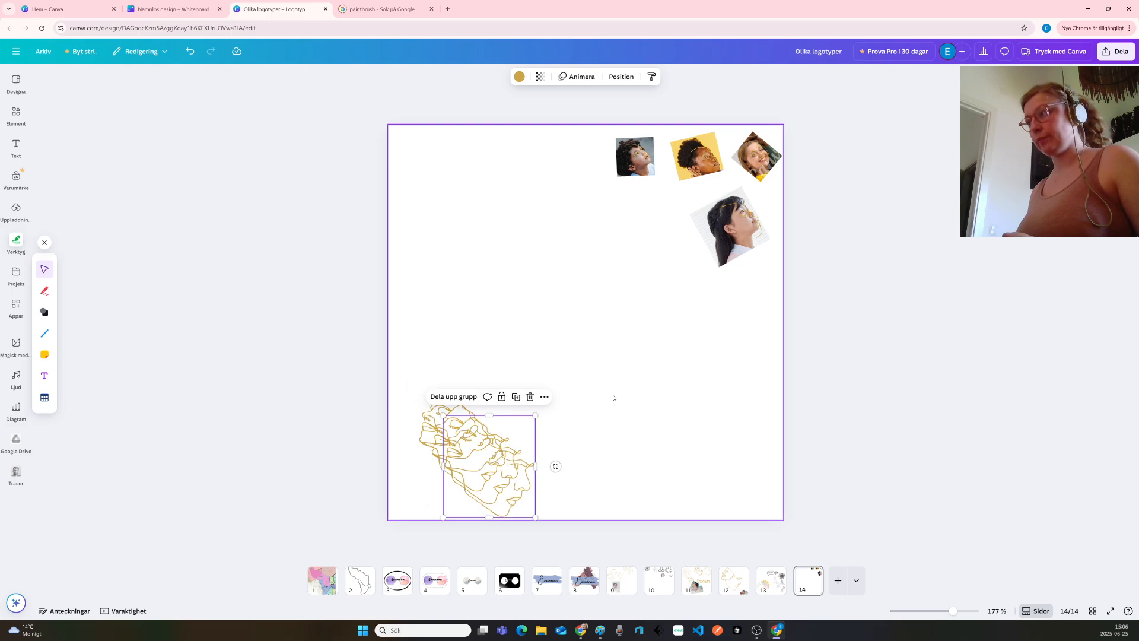
{"action": "left_click_drag", "start_coordinate": [513, 487], "coordinate": [626, 417]}
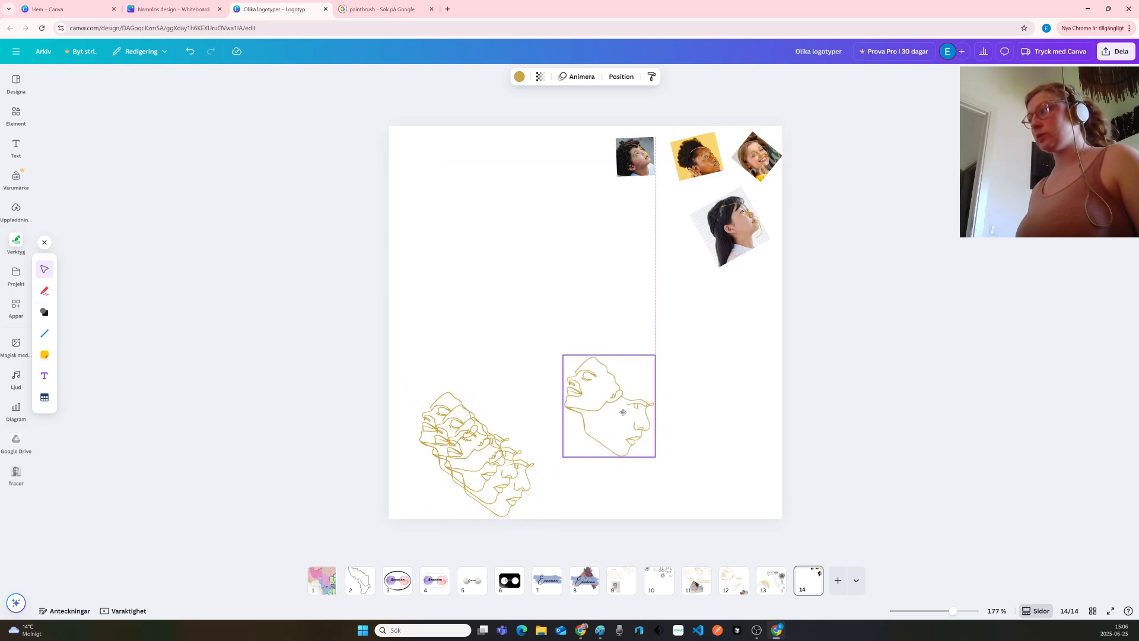
{"action": "mouse_move", "coordinate": [491, 461]}
{"action": "left_mouse_down"}
{"action": "mouse_move", "coordinate": [501, 285]}
{"action": "mouse_move", "coordinate": [456, 191]}
{"action": "left_mouse_up"}
{"action": "mouse_move", "coordinate": [517, 444]}
{"action": "left_mouse_down"}
{"action": "mouse_move", "coordinate": [543, 448]}
{"action": "mouse_move", "coordinate": [679, 251]}
{"action": "left_mouse_up"}
{"action": "left_click_drag", "start_coordinate": [628, 398], "coordinate": [685, 450]}
{"action": "mouse_move", "coordinate": [487, 449]}
{"action": "left_mouse_down"}
{"action": "mouse_move", "coordinate": [486, 435]}
{"action": "mouse_move", "coordinate": [480, 450]}
{"action": "left_mouse_up"}
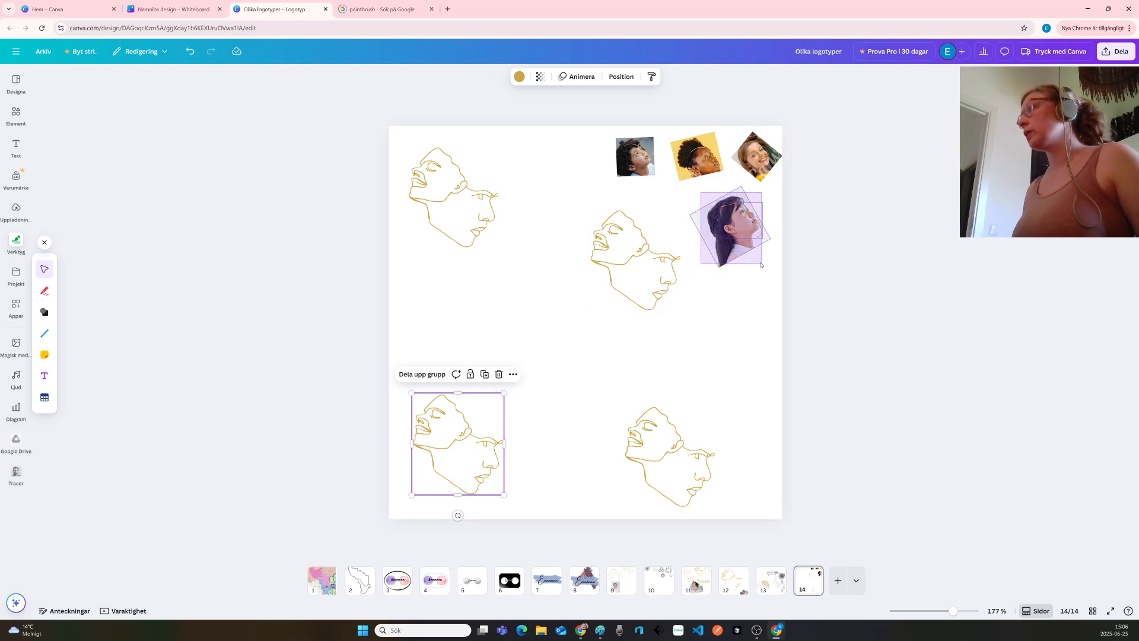
Move three portraits with their traced faces to separate two-face drawings, and shift the fourth drawing under the yellow-background portrait
{"action": "mouse_move", "coordinate": [726, 255]}
{"action": "left_mouse_down"}
{"action": "mouse_move", "coordinate": [597, 360]}
{"action": "mouse_move", "coordinate": [475, 418]}
{"action": "mouse_move", "coordinate": [470, 436]}
{"action": "left_mouse_up"}
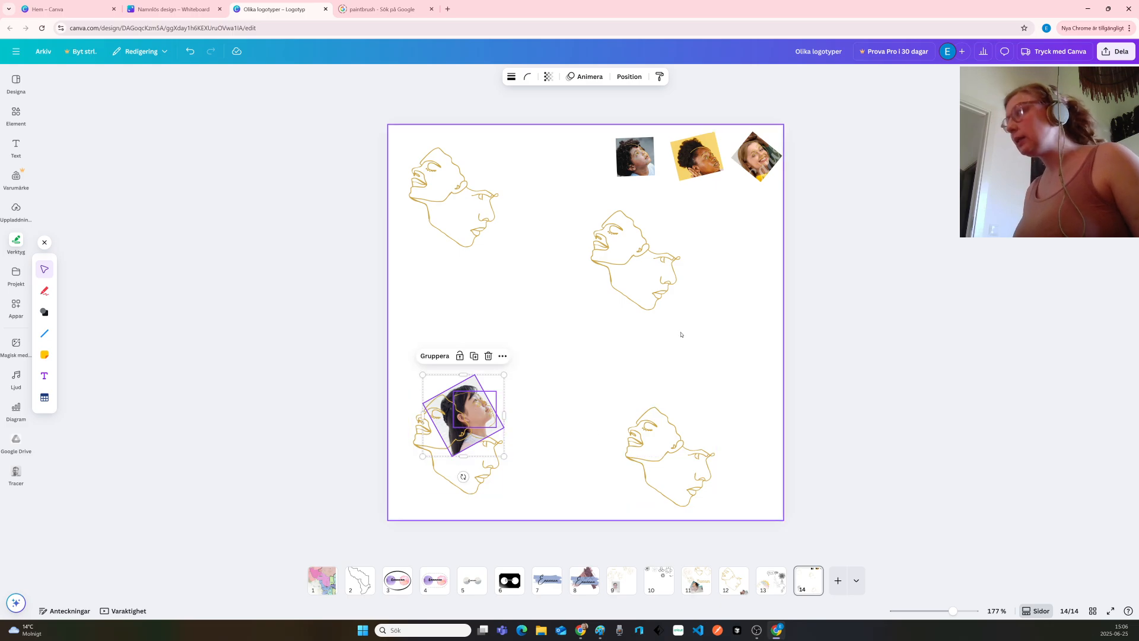
{"action": "left_click_drag", "start_coordinate": [639, 155], "coordinate": [463, 179]}
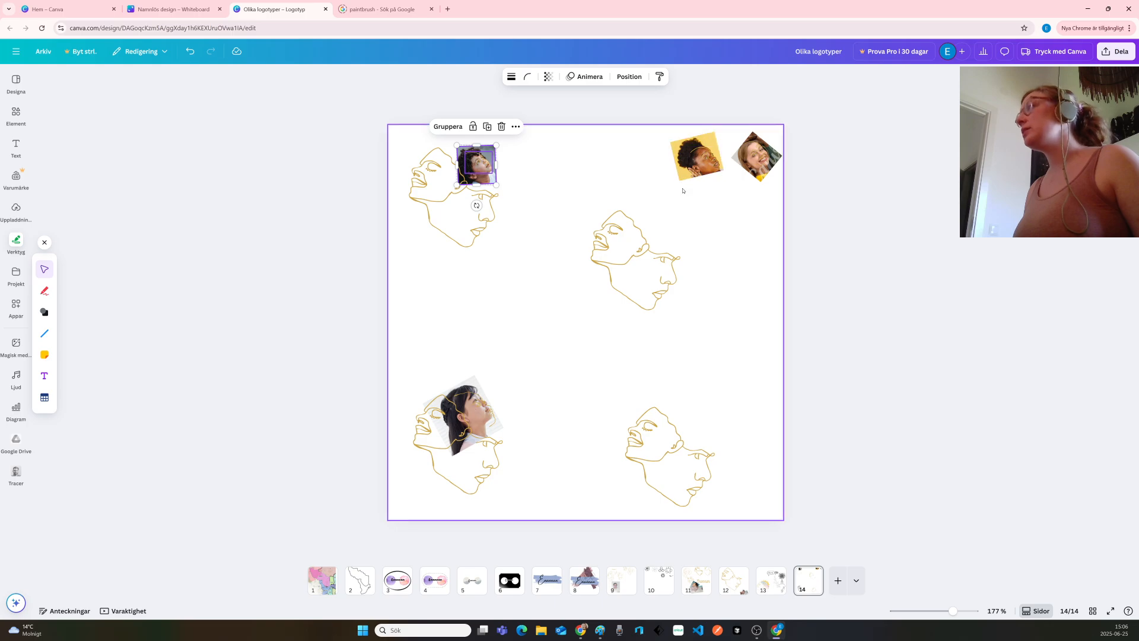
{"action": "left_click", "coordinate": [765, 172]}
{"action": "left_click_drag", "start_coordinate": [761, 172], "coordinate": [711, 422]}
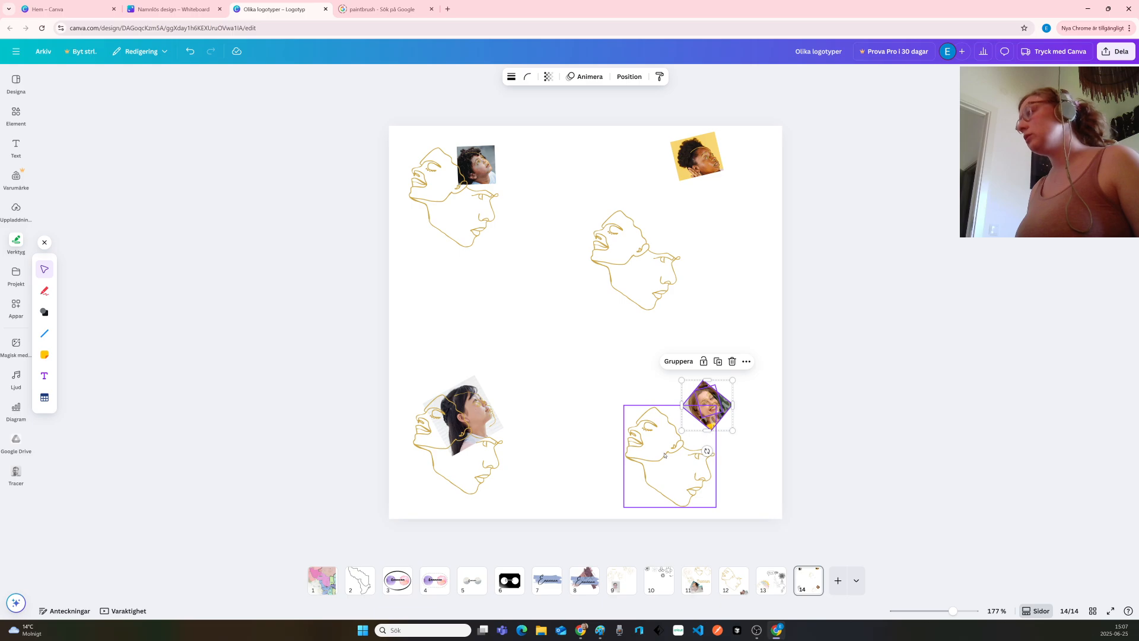
{"action": "left_click_drag", "start_coordinate": [665, 456], "coordinate": [689, 455]}
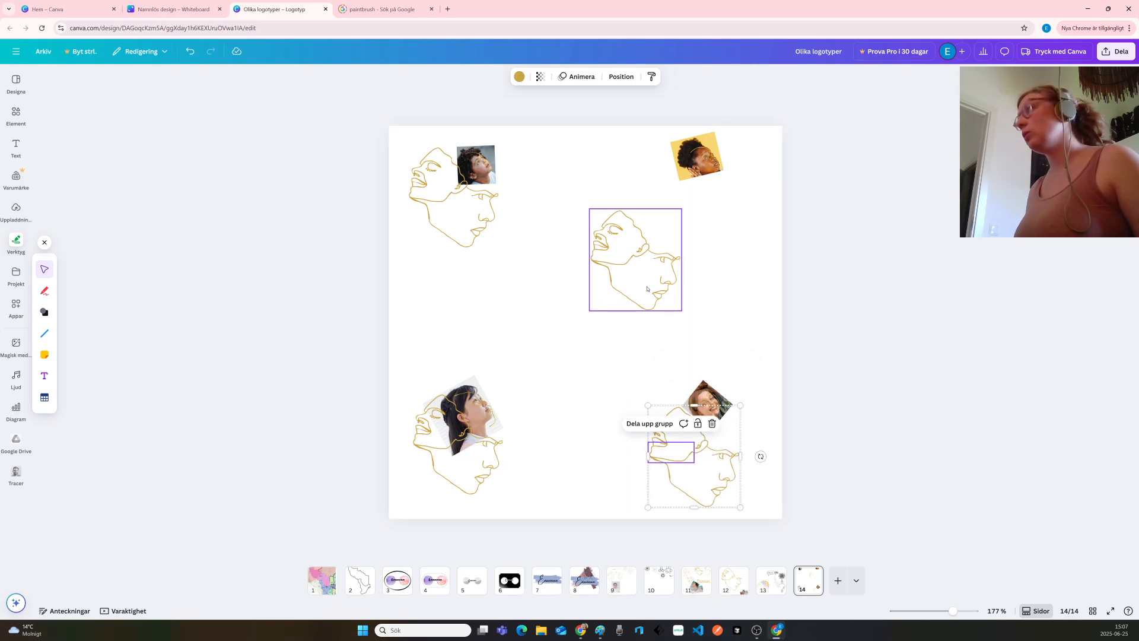
{"action": "left_click_drag", "start_coordinate": [647, 289], "coordinate": [702, 236]}
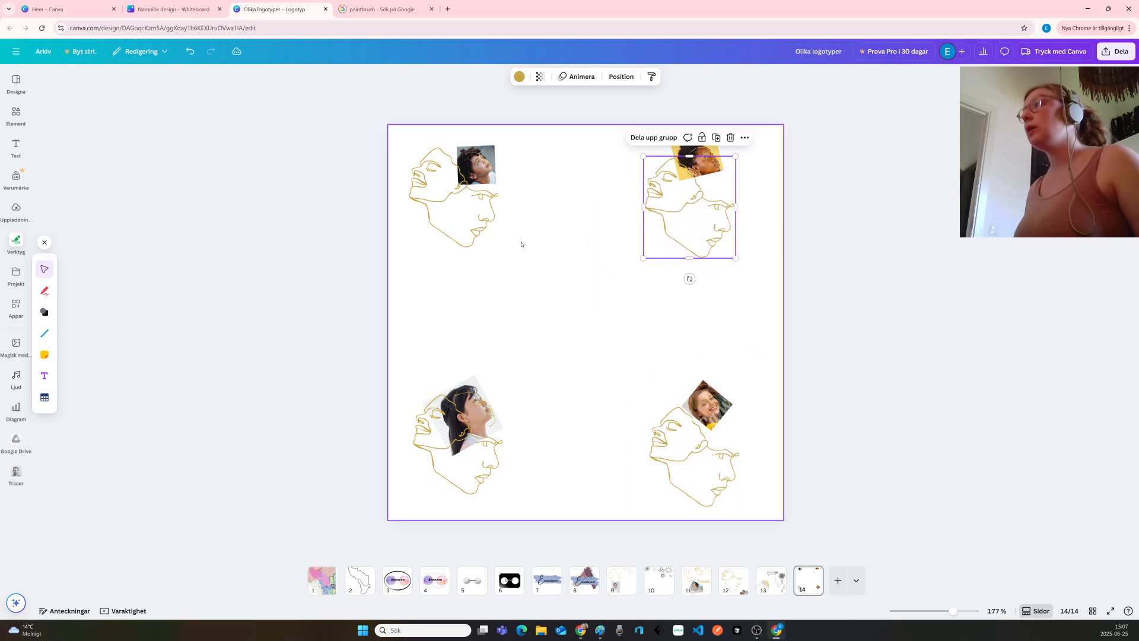
Enlarge the two-face drawing in the page's upper-left area to about one and a half times its size
{"action": "left_click", "coordinate": [478, 227]}
{"action": "left_click", "coordinate": [501, 248]}
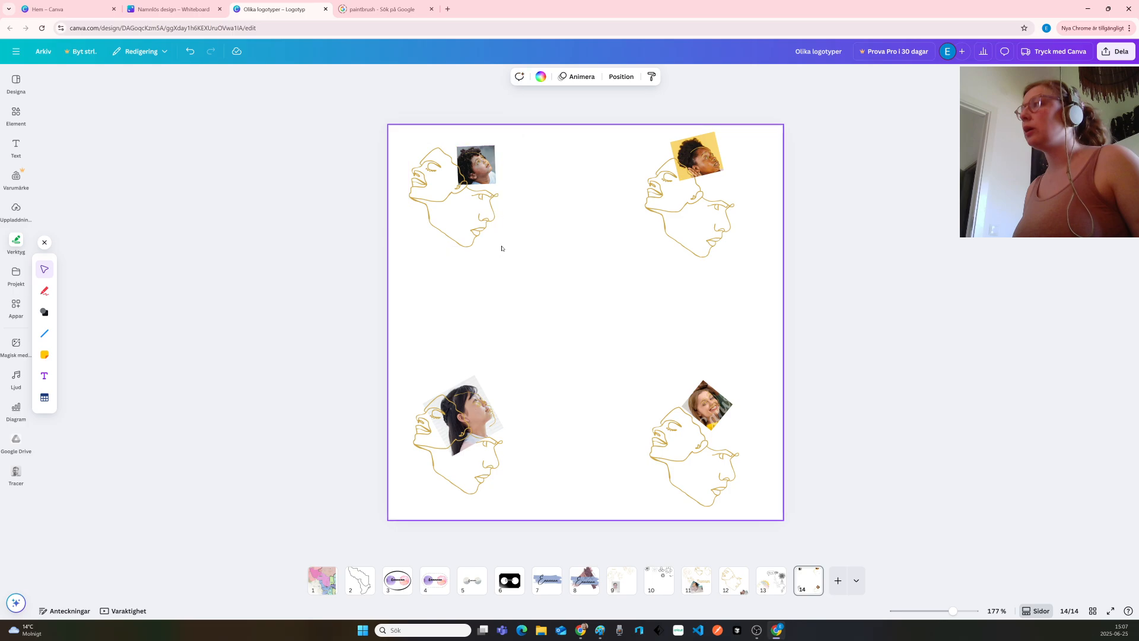
{"action": "left_click", "coordinate": [498, 244]}
{"action": "left_click_drag", "start_coordinate": [500, 248], "coordinate": [525, 265]}
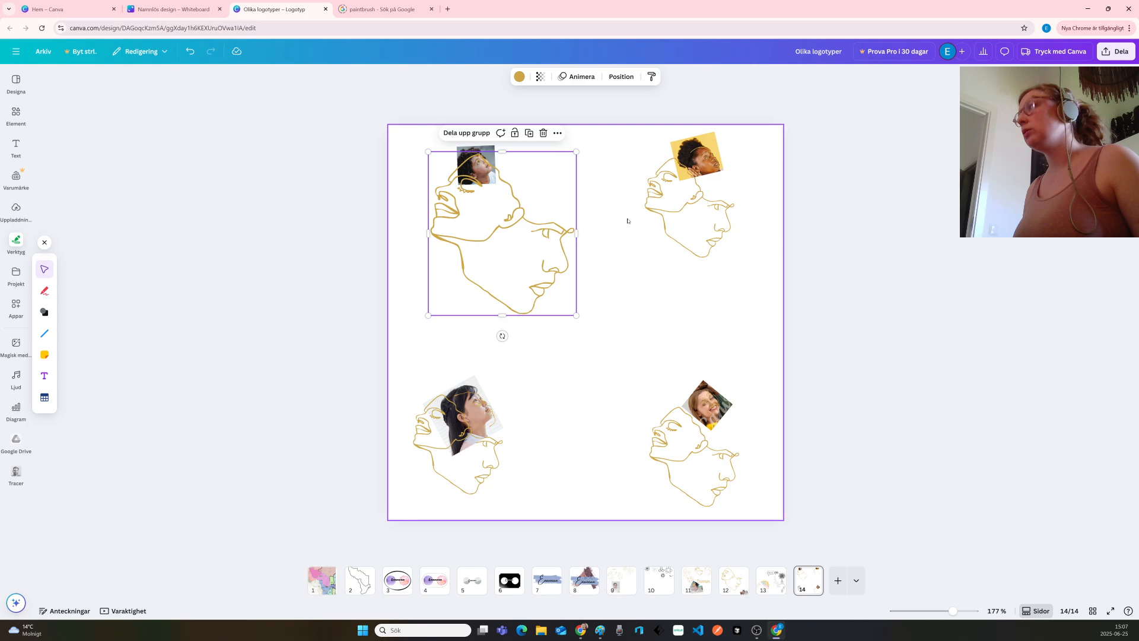
Lower the enlarged drawing slightly, then enlarge the curly-haired portrait's traced face and fit it in as the third face
{"action": "left_click", "coordinate": [691, 232]}
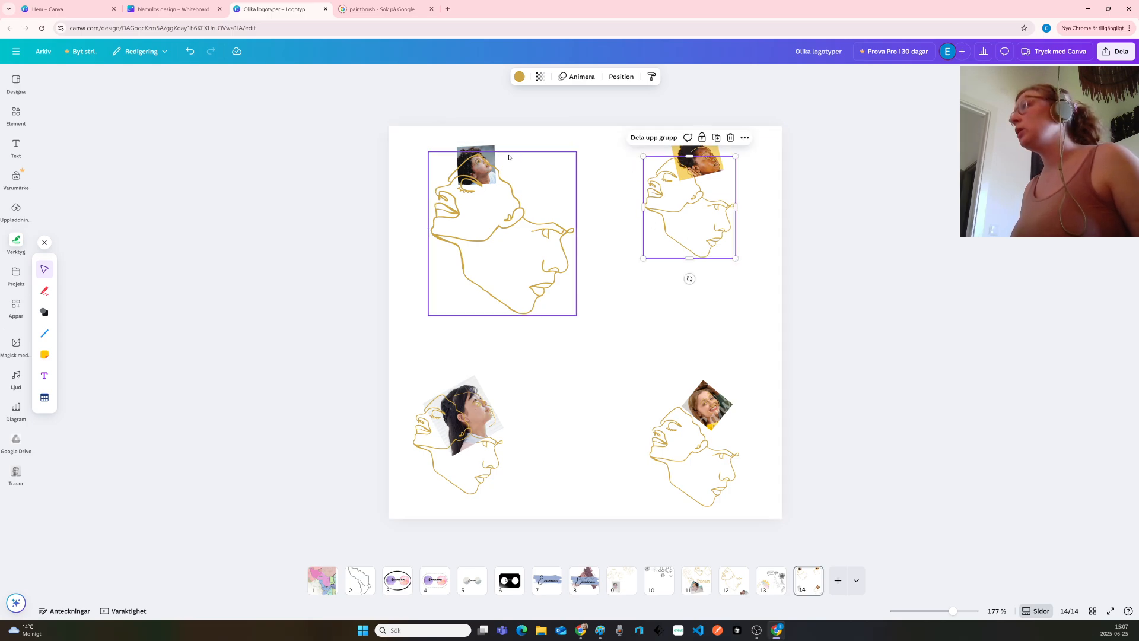
{"action": "left_click", "coordinate": [478, 151]}
{"action": "left_click_drag", "start_coordinate": [481, 202], "coordinate": [482, 220]}
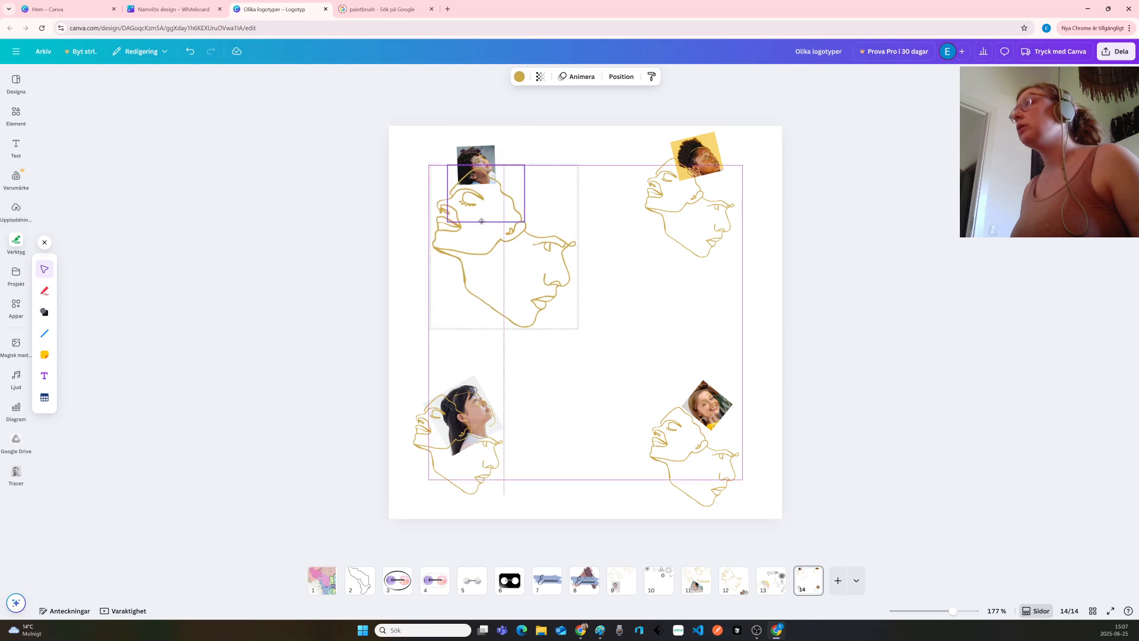
{"action": "left_click", "coordinate": [423, 139]}
{"action": "left_click", "coordinate": [477, 161]}
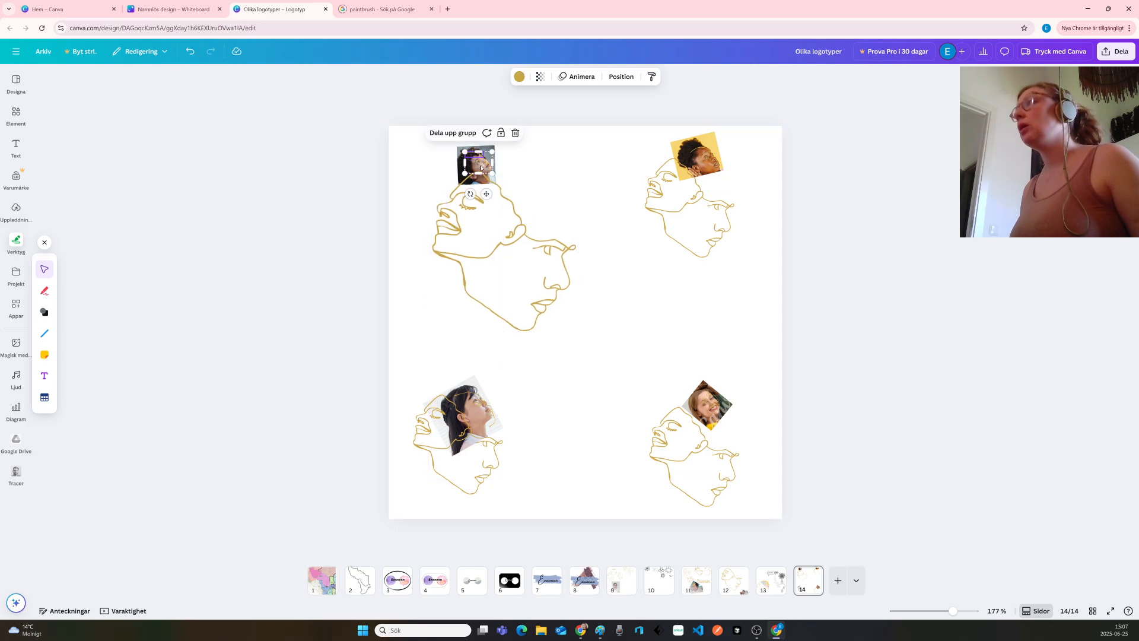
{"action": "left_click_drag", "start_coordinate": [482, 168], "coordinate": [578, 248]}
{"action": "left_click", "coordinate": [438, 169]}
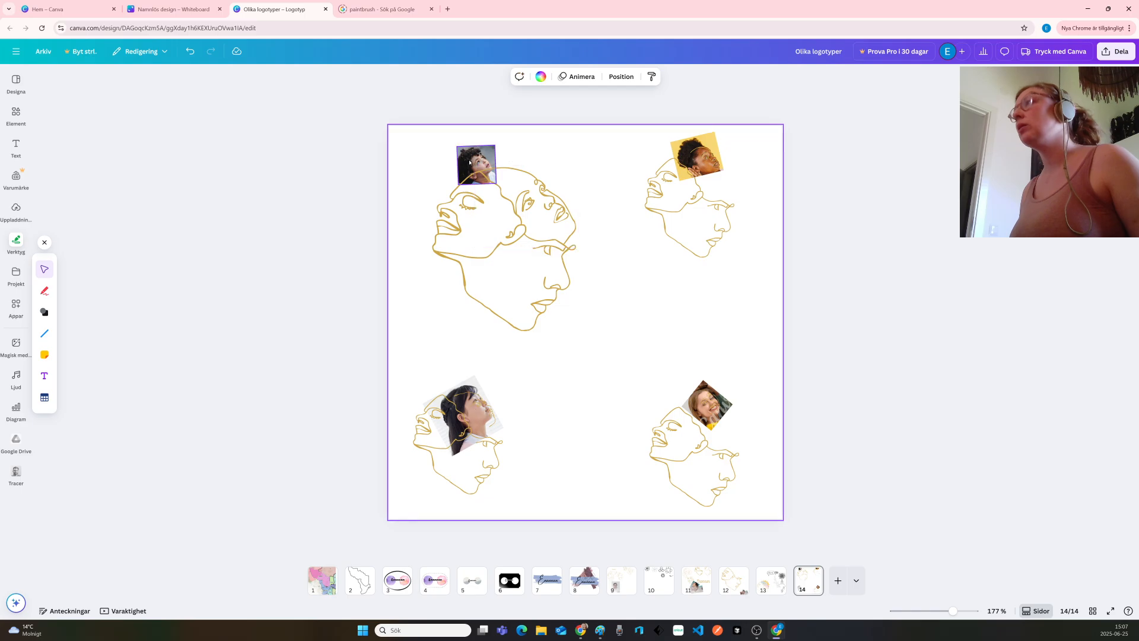
Move the curly-haired portrait into the page's upper-left corner and shrink it to a small thumbnail
{"action": "left_click_drag", "start_coordinate": [469, 161], "coordinate": [395, 136]}
{"action": "left_click", "coordinate": [432, 167]}
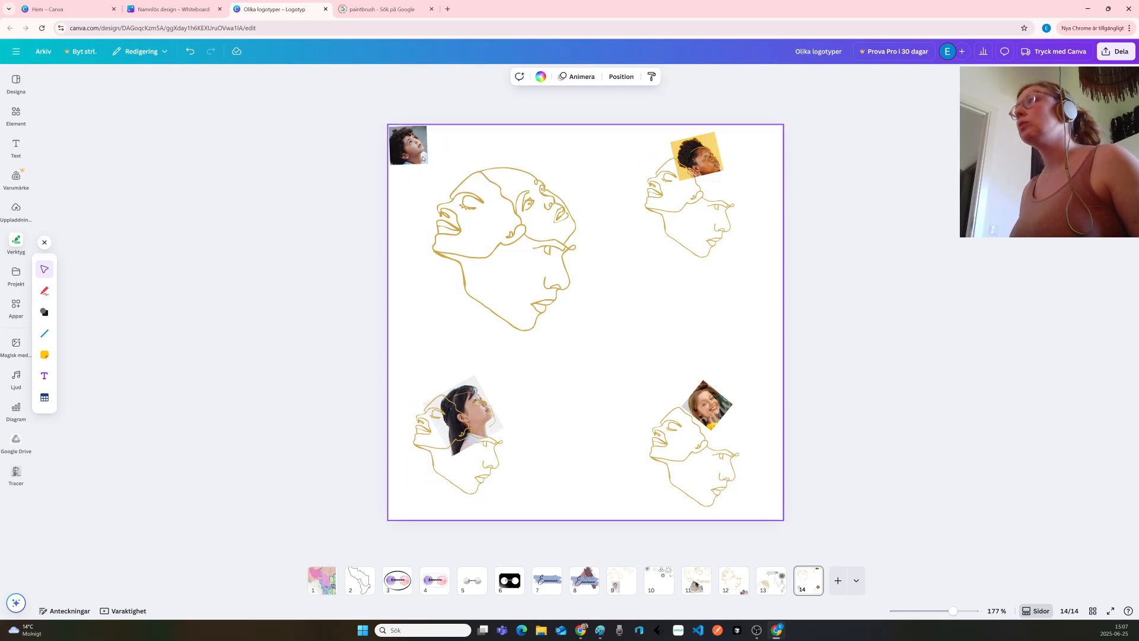
{"action": "left_click", "coordinate": [418, 153]}
{"action": "mouse_move", "coordinate": [427, 162]}
{"action": "left_mouse_down"}
{"action": "mouse_move", "coordinate": [412, 148]}
{"action": "mouse_move", "coordinate": [592, 319]}
{"action": "left_mouse_up"}
Select both groups of the upper-left three-face drawing, move them toward the page corner, and scale them down slightly
{"action": "left_click", "coordinate": [456, 154]}
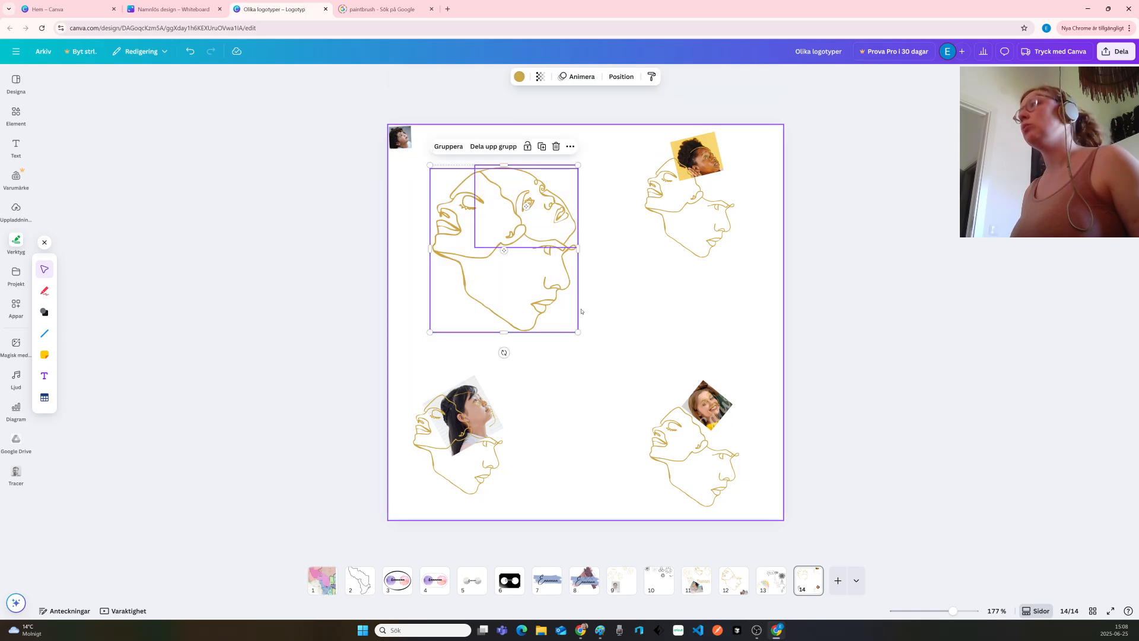
{"action": "left_click_drag", "start_coordinate": [519, 271], "coordinate": [497, 238]}
{"action": "left_click_drag", "start_coordinate": [547, 297], "coordinate": [531, 279]}
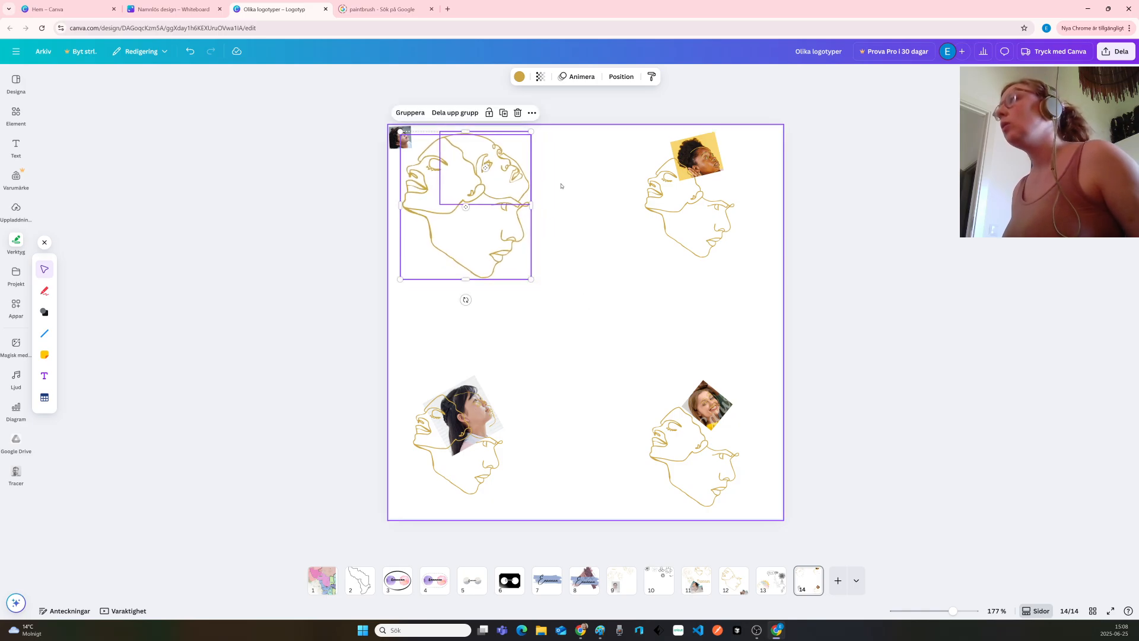
{"action": "left_click", "coordinate": [561, 185]}
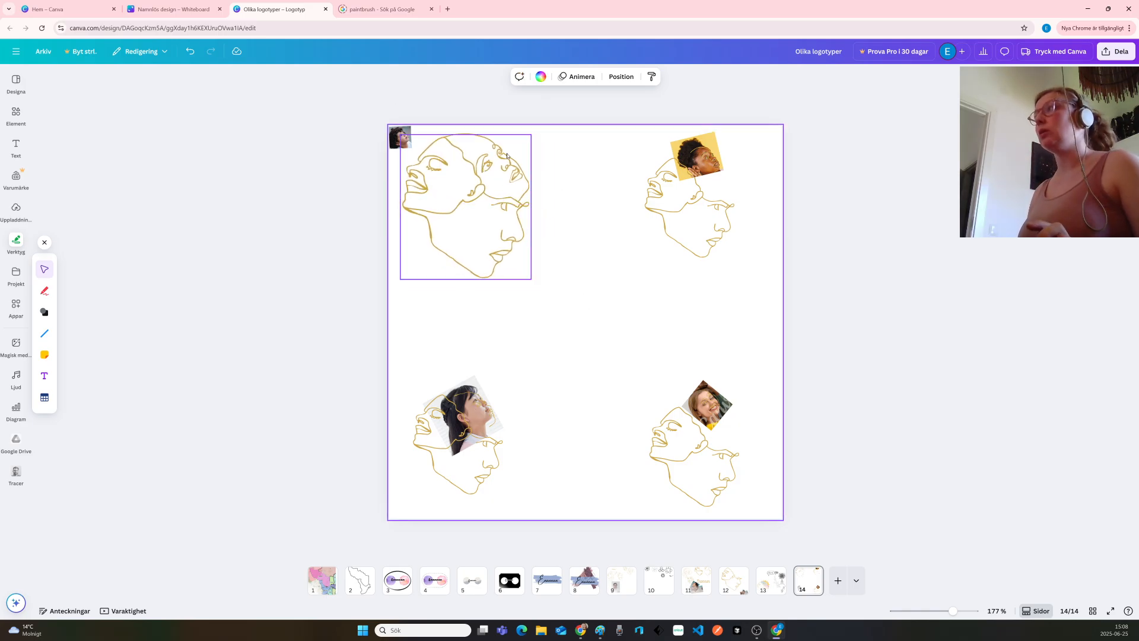
Enlarge the third face's group in the upper-left drawing slightly so its outline extends a little past the brow
{"action": "scroll", "coordinate": [508, 155], "scroll_direction": "up", "scroll_amount": 8, "text": "ctrl"}
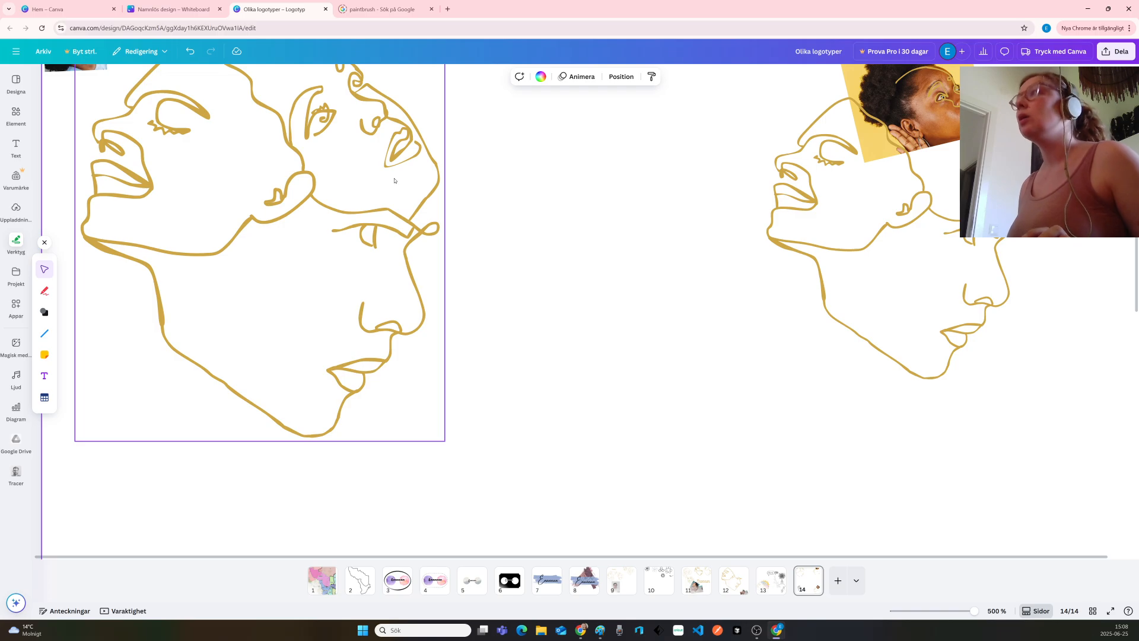
{"action": "left_click", "coordinate": [395, 180]}
{"action": "left_click", "coordinate": [496, 128]}
{"action": "left_click", "coordinate": [391, 122]}
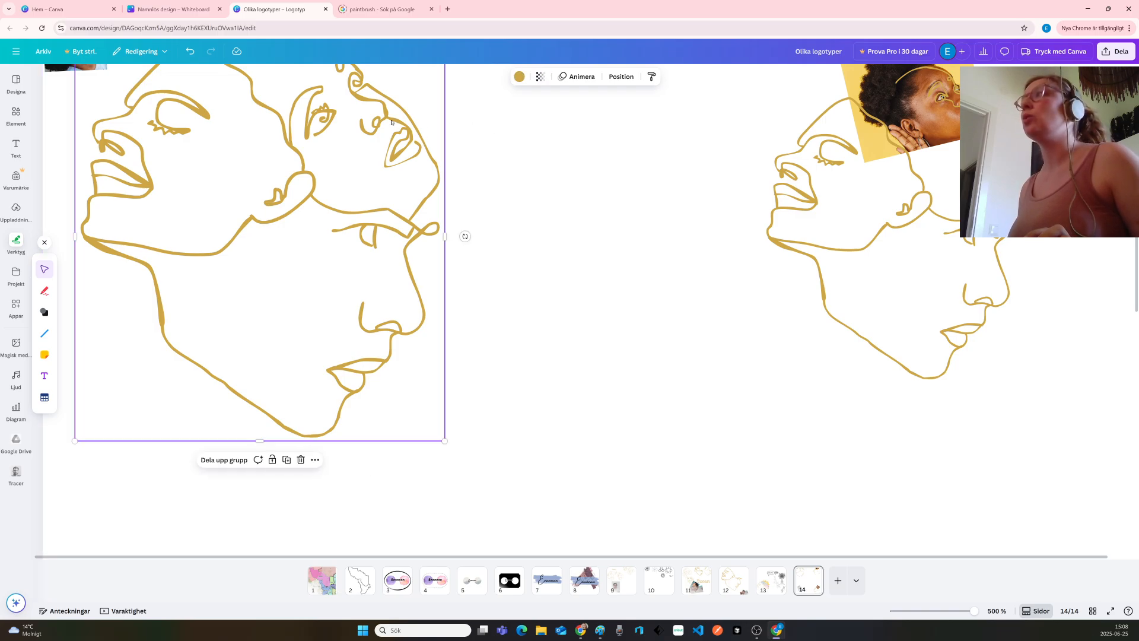
{"action": "scroll", "coordinate": [493, 180], "scroll_direction": "up", "scroll_amount": 3}
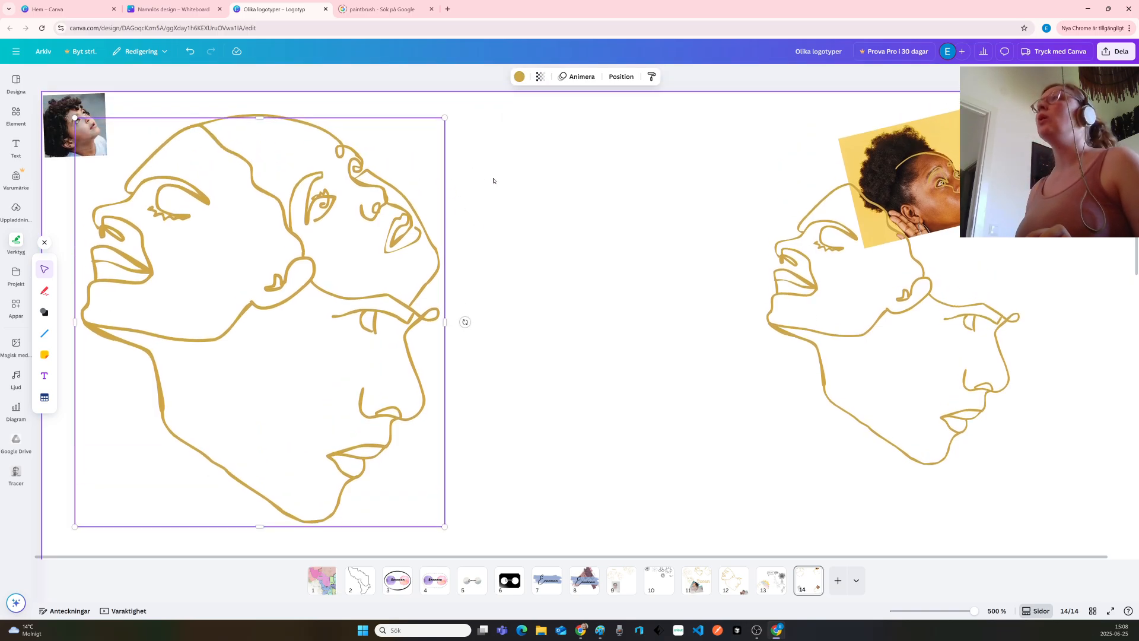
{"action": "left_click", "coordinate": [255, 114]}
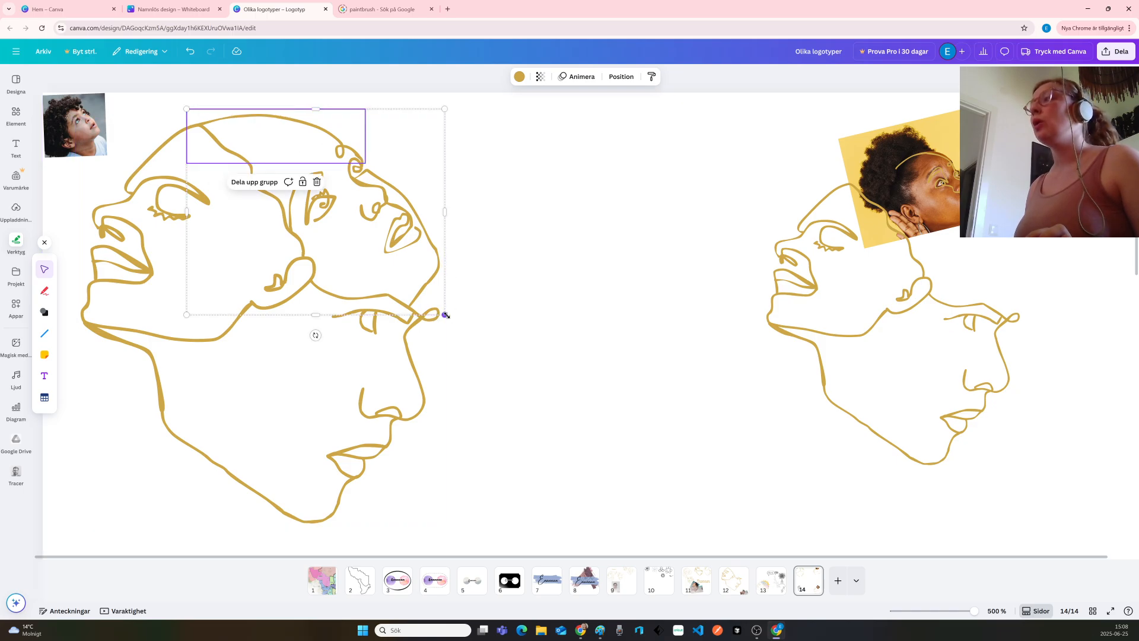
{"action": "left_click_drag", "start_coordinate": [445, 315], "coordinate": [452, 319]}
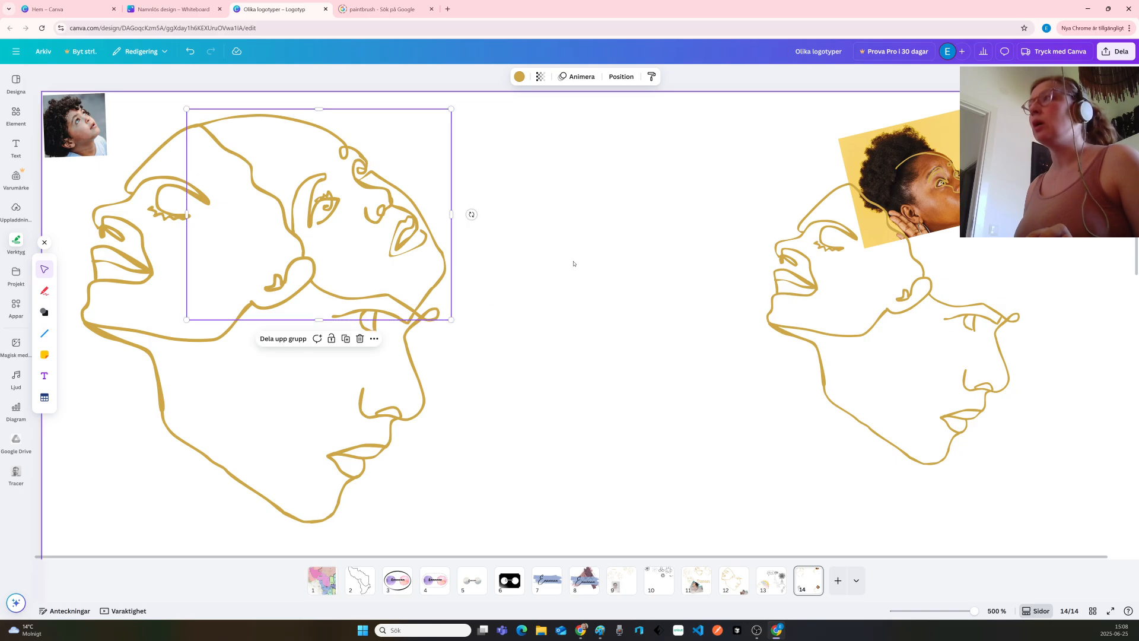
{"action": "left_click", "coordinate": [584, 258]}
{"action": "scroll", "coordinate": [574, 264], "scroll_direction": "down", "scroll_amount": 5}
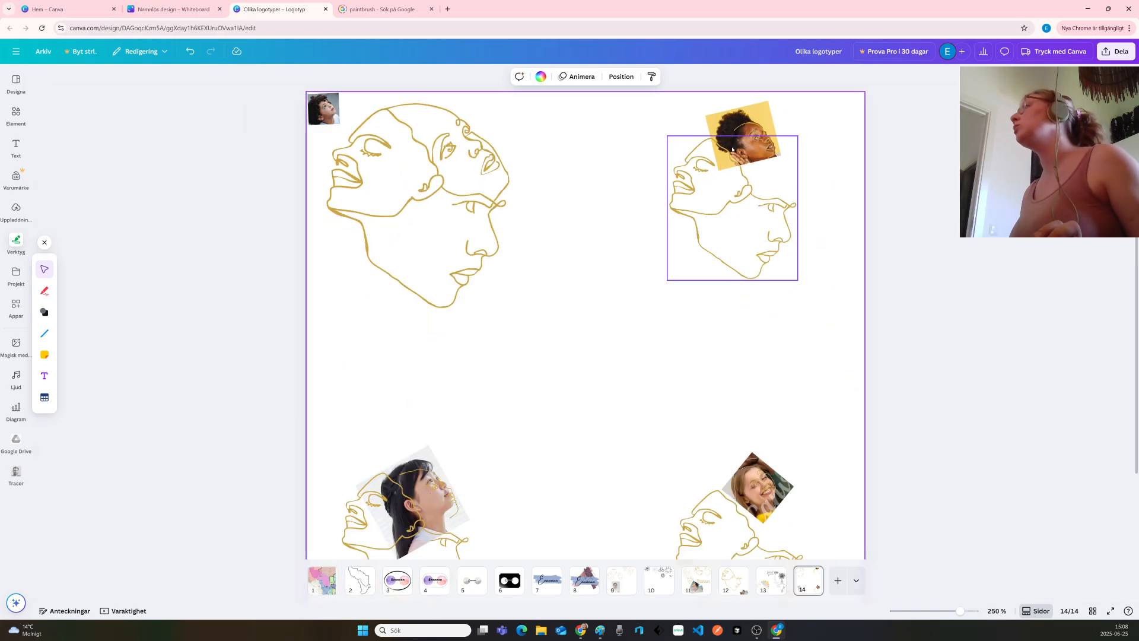
Move the upper-right drawing aside, then move the yellow-background portrait into the page's upper-right corner and shrink it
{"action": "mouse_move", "coordinate": [728, 220]}
{"action": "left_mouse_down"}
{"action": "mouse_move", "coordinate": [673, 210]}
{"action": "mouse_move", "coordinate": [650, 192]}
{"action": "left_mouse_up"}
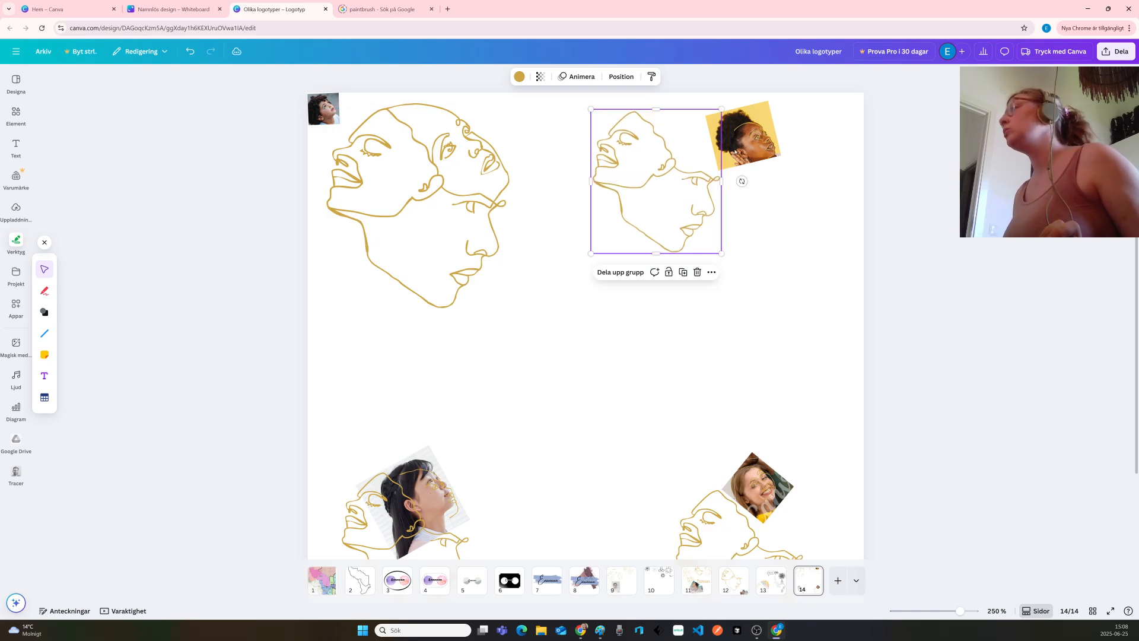
{"action": "left_click", "coordinate": [756, 110]}
{"action": "left_click_drag", "start_coordinate": [759, 113], "coordinate": [847, 102]}
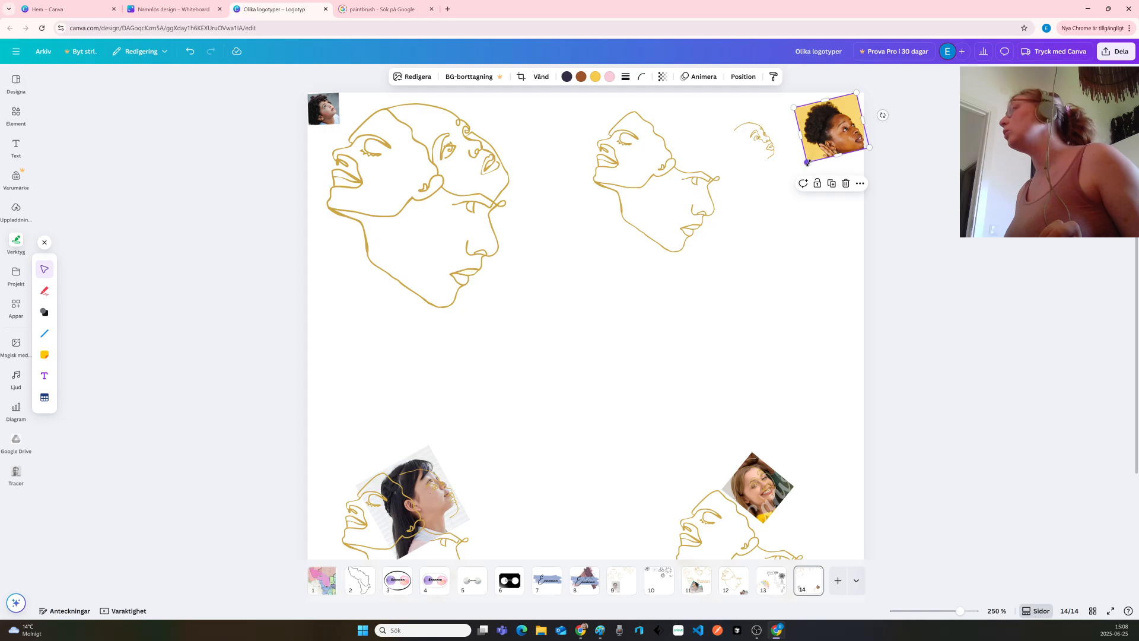
{"action": "left_click_drag", "start_coordinate": [807, 163], "coordinate": [829, 132]}
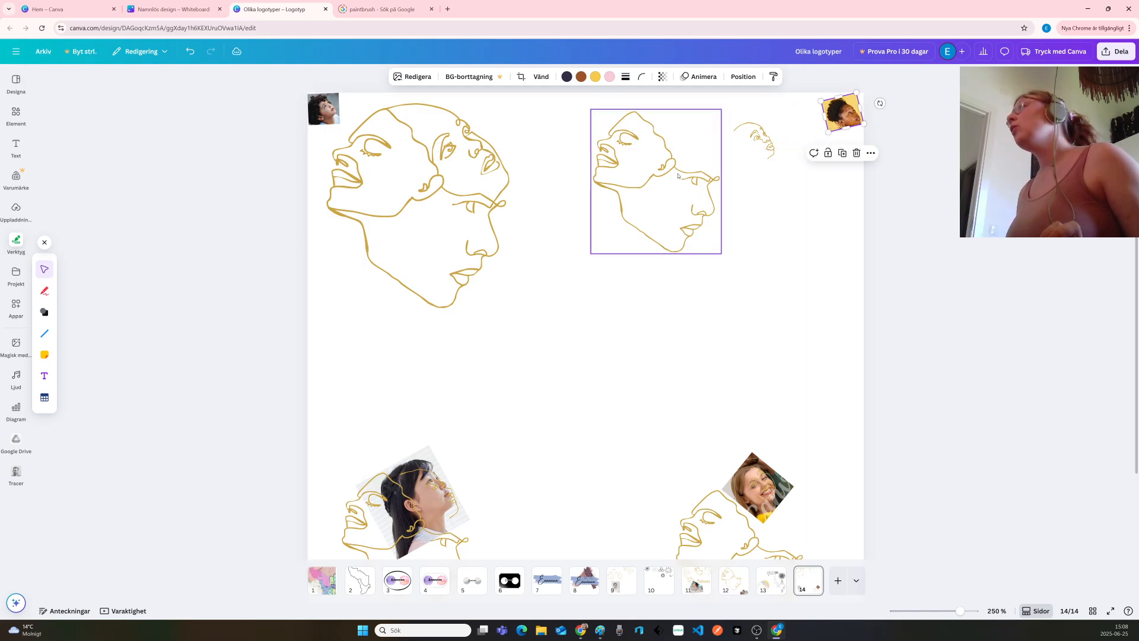
Reposition the upper-right two-face drawing, then enlarge the yellow-background portrait's traced face and fit it in as the third face
{"action": "left_click_drag", "start_coordinate": [664, 199], "coordinate": [697, 221]}
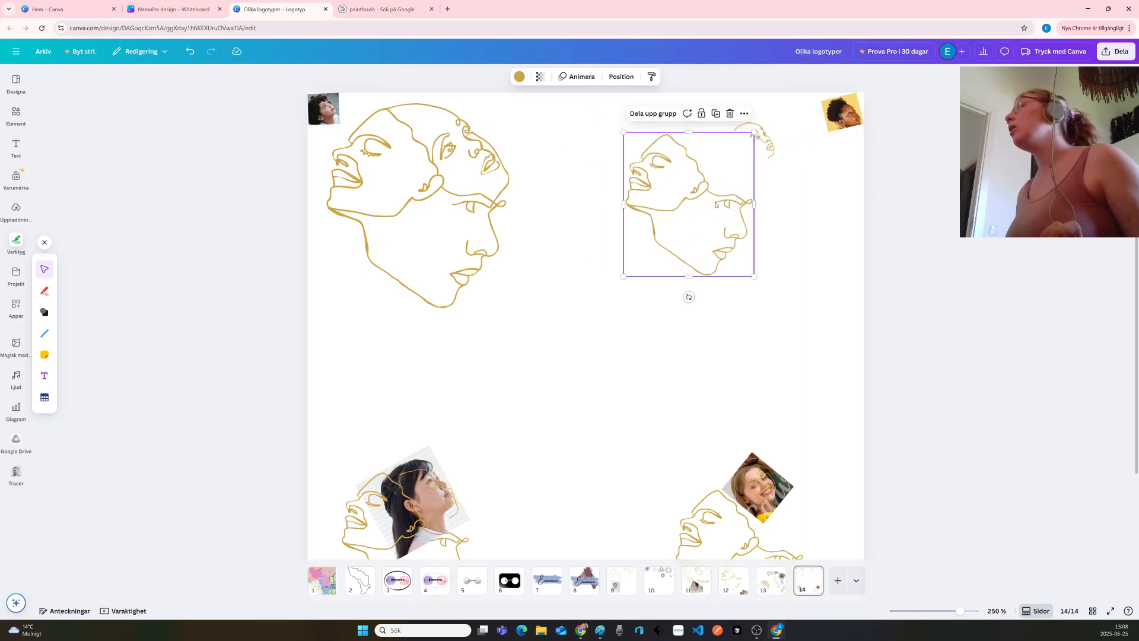
{"action": "left_click", "coordinate": [764, 135]}
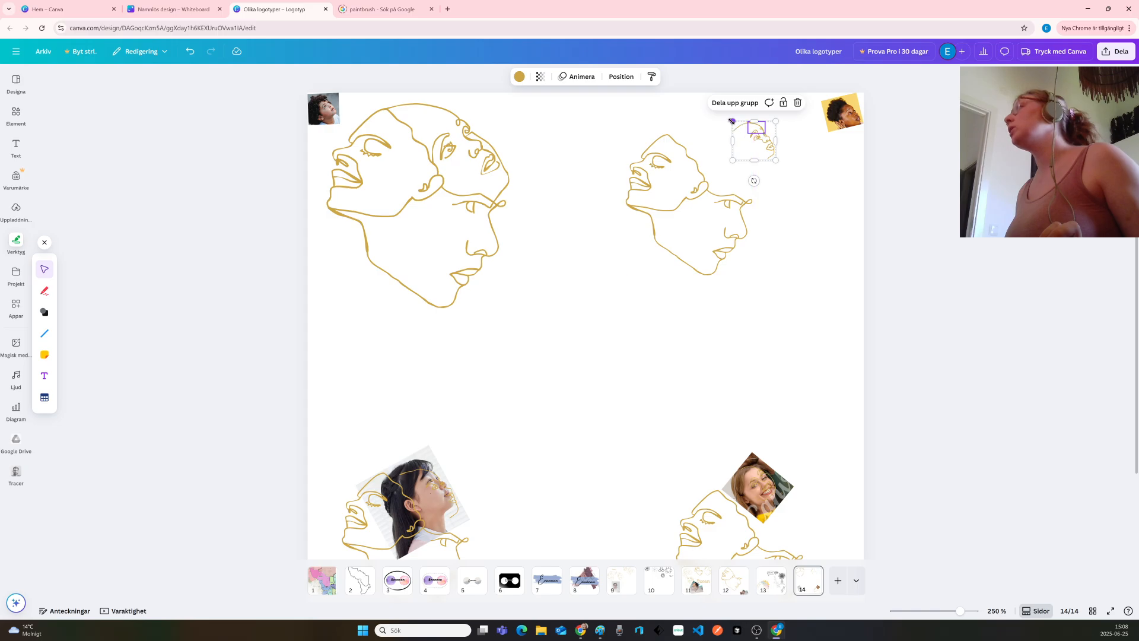
{"action": "left_click_drag", "start_coordinate": [732, 121], "coordinate": [677, 89]}
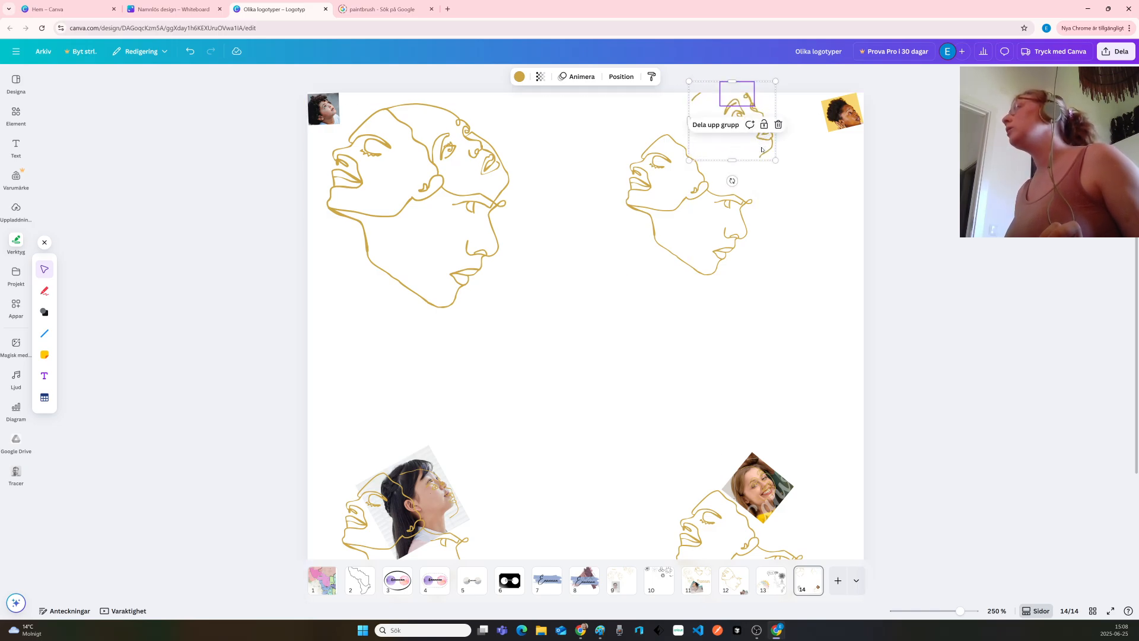
{"action": "mouse_move", "coordinate": [762, 150]}
{"action": "left_mouse_down"}
{"action": "mouse_move", "coordinate": [732, 181]}
{"action": "mouse_move", "coordinate": [763, 204]}
{"action": "left_mouse_up"}
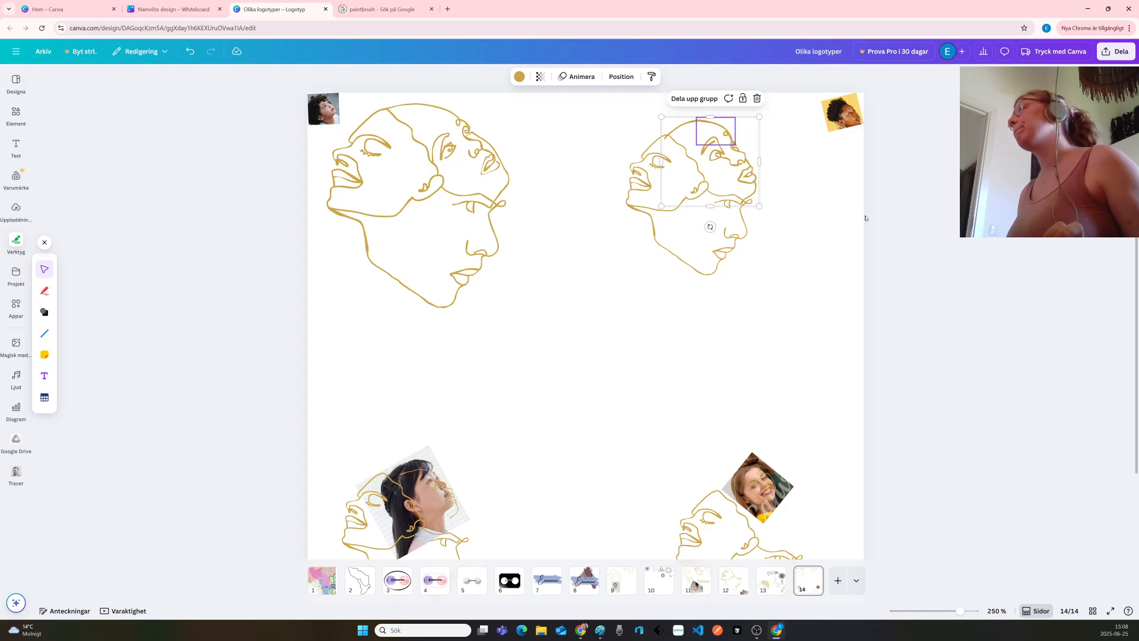
{"action": "left_click", "coordinate": [818, 257]}
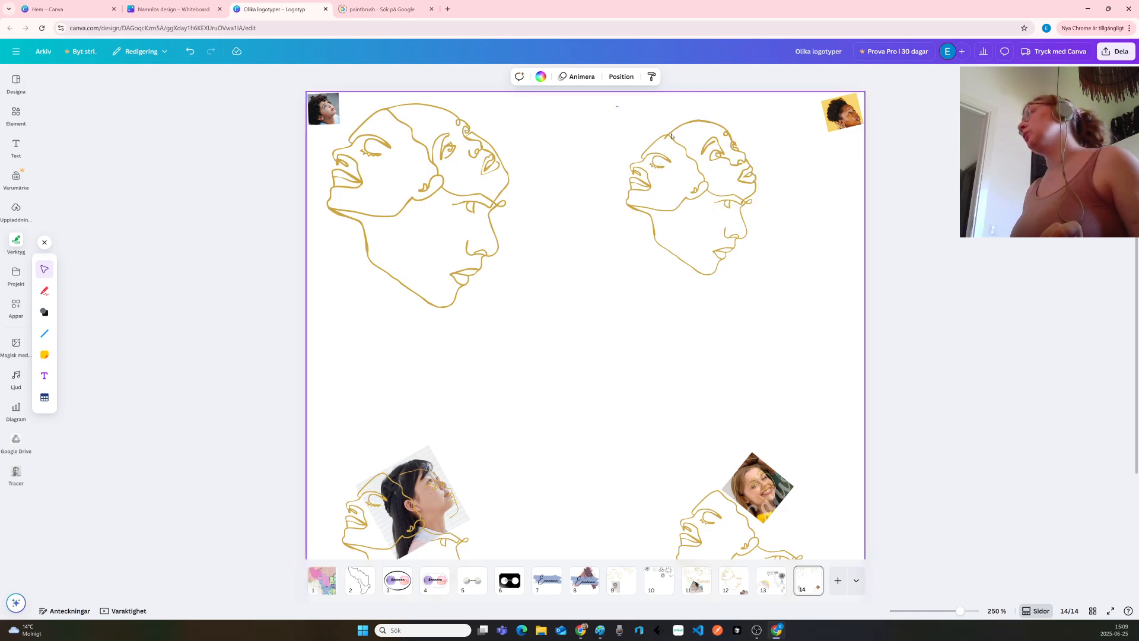
Enlarge the whole upper-right three-face drawing, then resize and reposition its third face to meet the other two faces
{"action": "left_click_drag", "start_coordinate": [616, 105], "coordinate": [848, 352]}
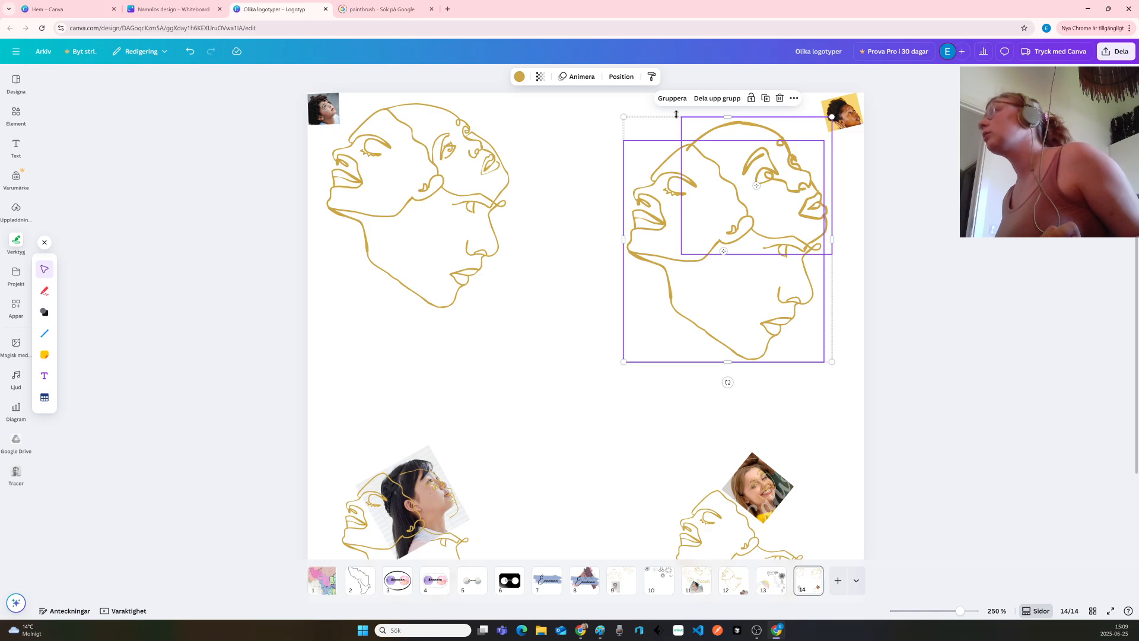
{"action": "left_click", "coordinate": [721, 126]}
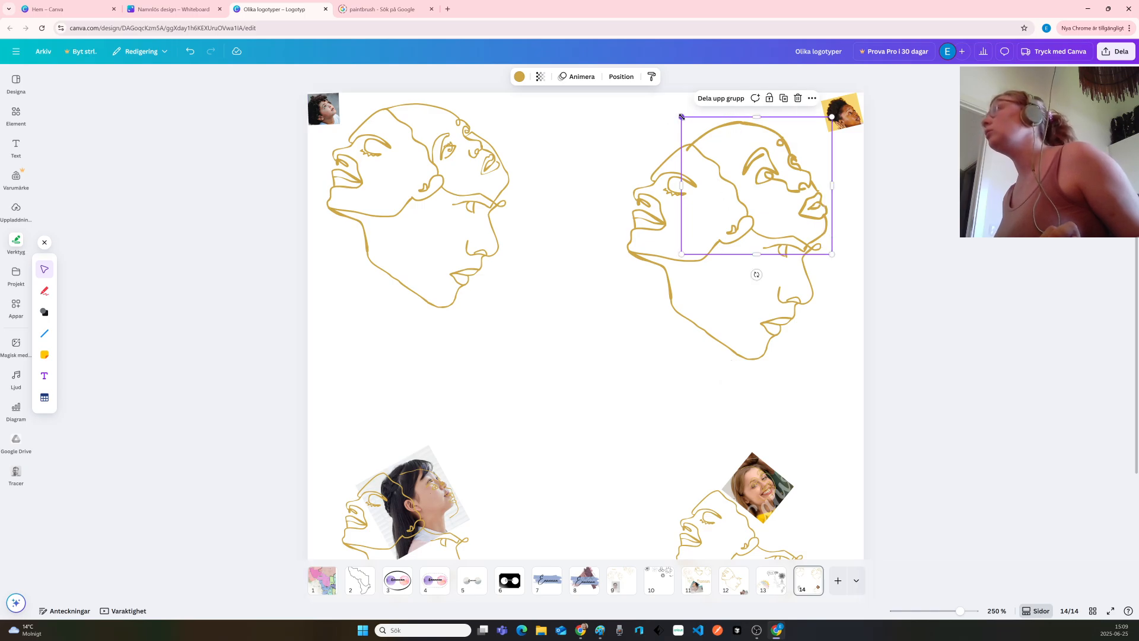
{"action": "left_click_drag", "start_coordinate": [682, 116], "coordinate": [690, 125]}
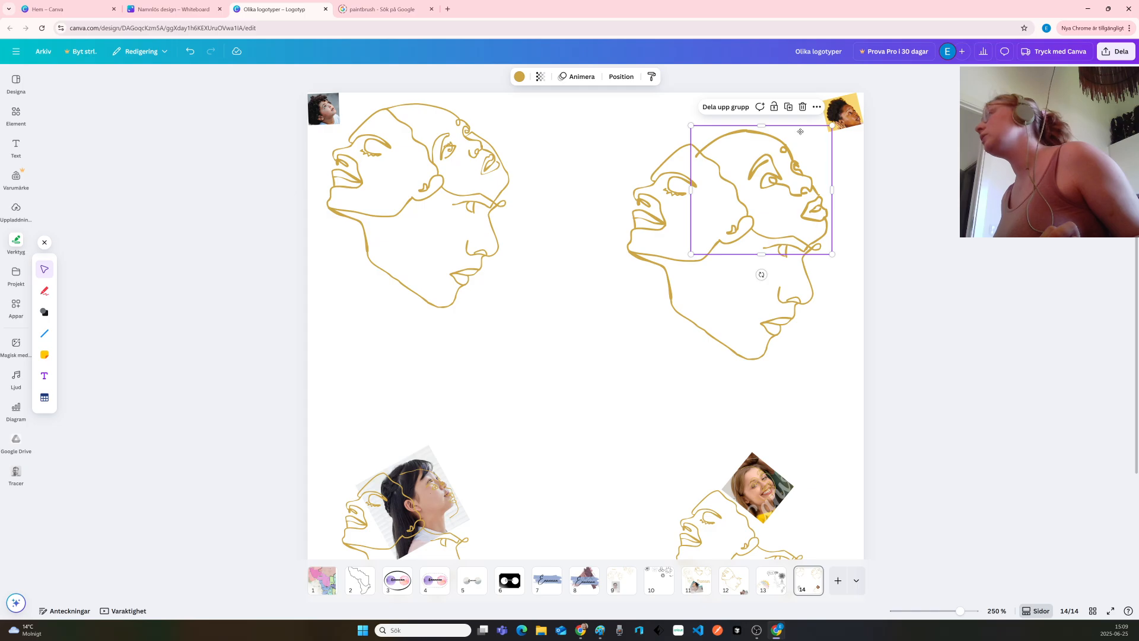
{"action": "mouse_move", "coordinate": [800, 131]}
{"action": "left_mouse_down"}
{"action": "mouse_move", "coordinate": [782, 128]}
{"action": "mouse_move", "coordinate": [810, 130]}
{"action": "mouse_move", "coordinate": [801, 122]}
{"action": "left_mouse_up"}
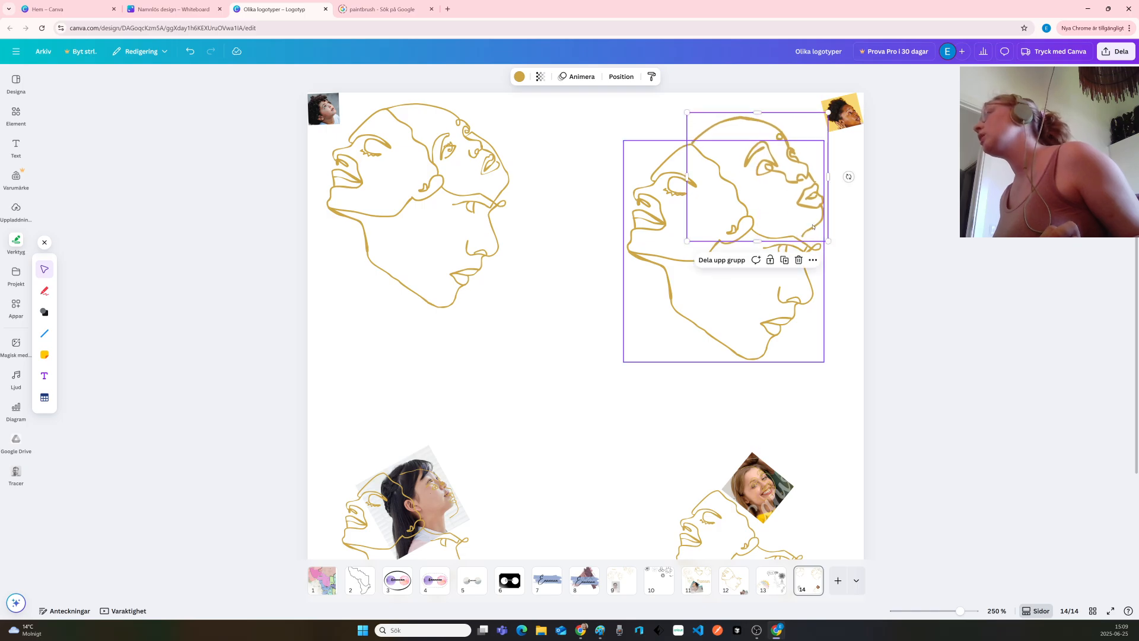
{"action": "left_click_drag", "start_coordinate": [828, 240], "coordinate": [837, 247]}
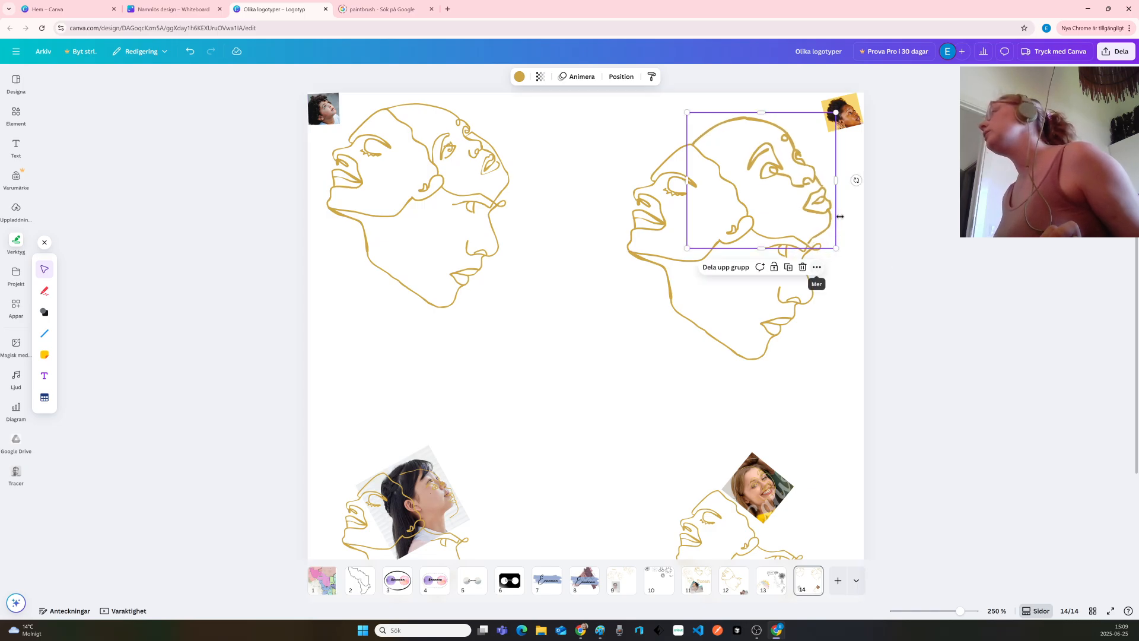
Tilt the third face of the upper-right drawing slightly clockwise and fine-tune its size
{"action": "mouse_move", "coordinate": [856, 180]}
{"action": "left_mouse_down"}
{"action": "mouse_move", "coordinate": [852, 190]}
{"action": "mouse_move", "coordinate": [855, 181]}
{"action": "left_mouse_up"}
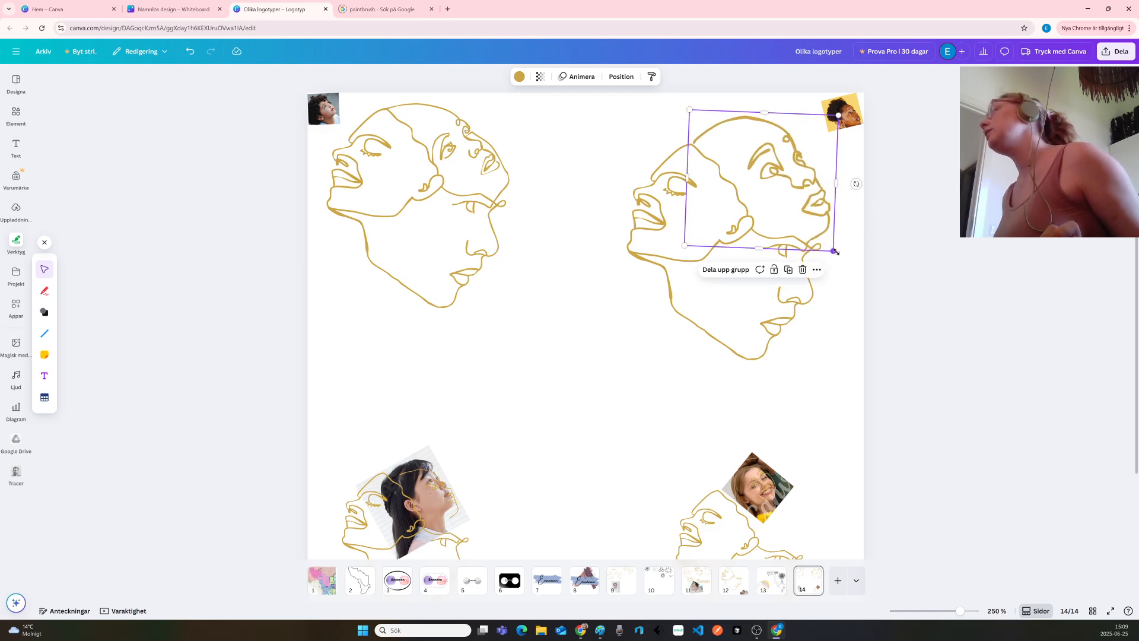
{"action": "left_click_drag", "start_coordinate": [837, 254], "coordinate": [836, 253]}
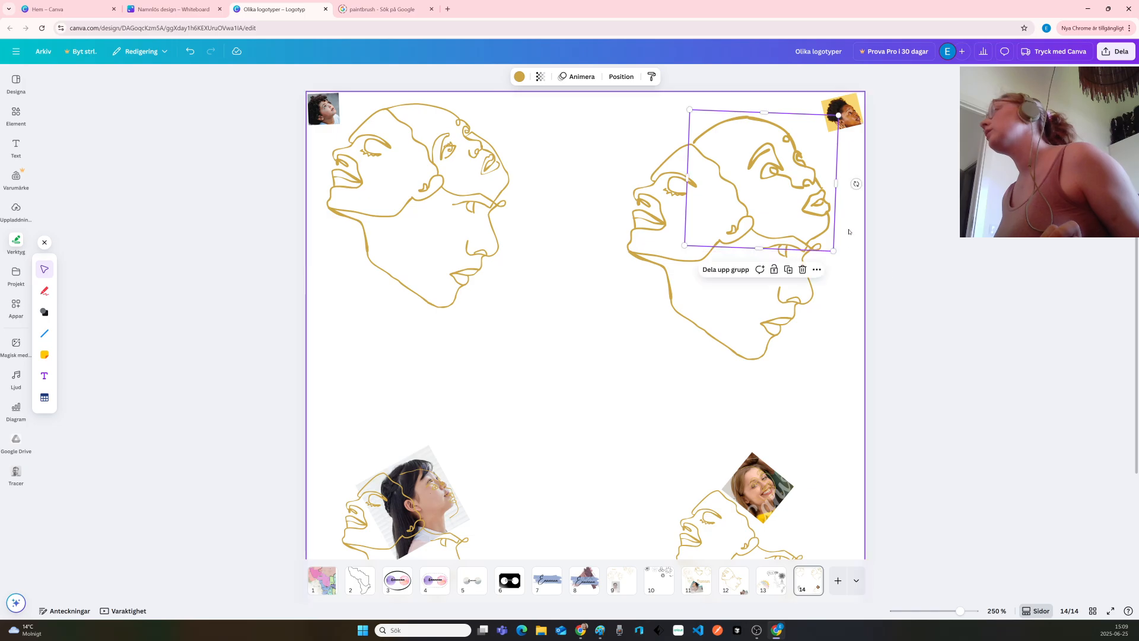
{"action": "left_click", "coordinate": [840, 254]}
{"action": "left_click", "coordinate": [816, 217]}
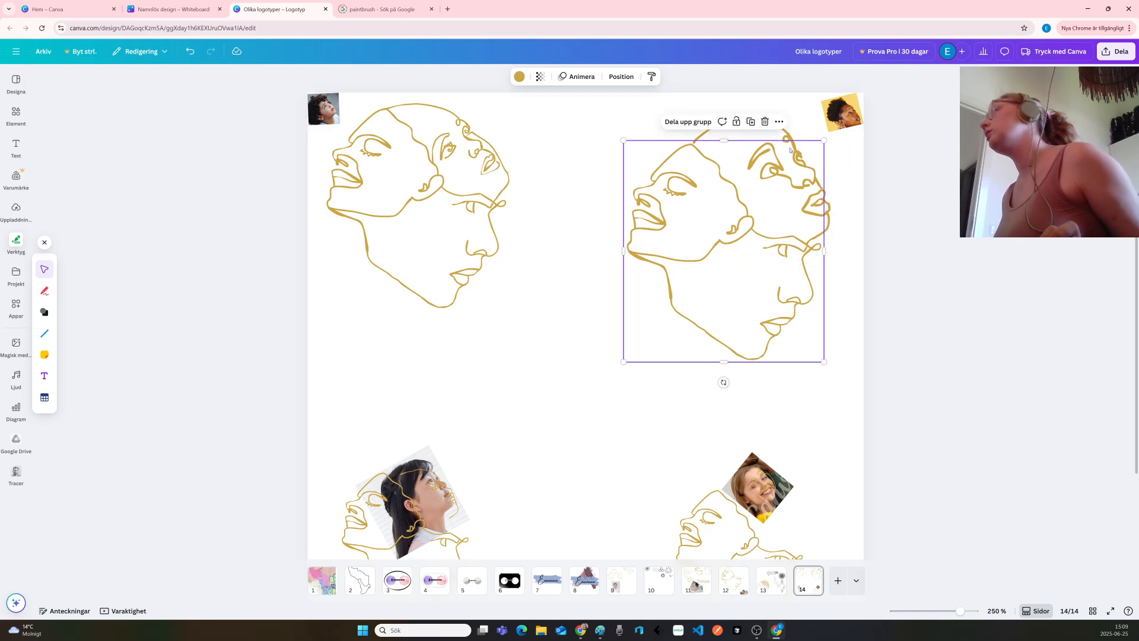
{"action": "left_click", "coordinate": [827, 210]}
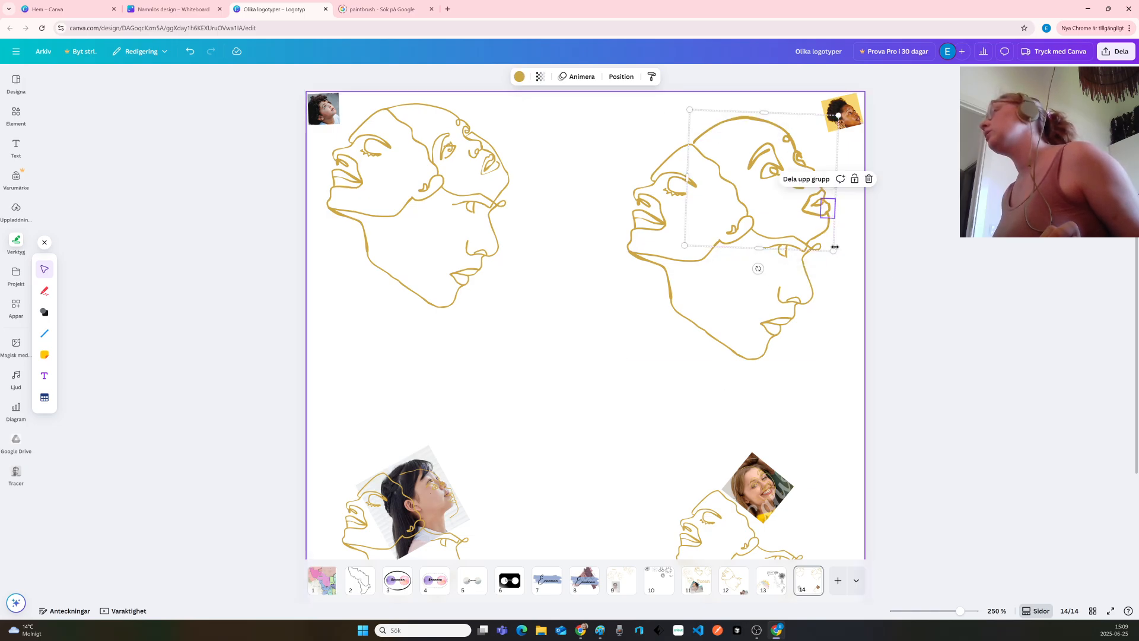
{"action": "left_click_drag", "start_coordinate": [833, 252], "coordinate": [834, 252]}
{"action": "left_click", "coordinate": [848, 285]}
Nudge the upper-right drawing's third face and enlarge it slightly so its forehead and chin lines meet the two-face drawing
{"action": "scroll", "coordinate": [848, 282], "scroll_direction": "up", "scroll_amount": 5}
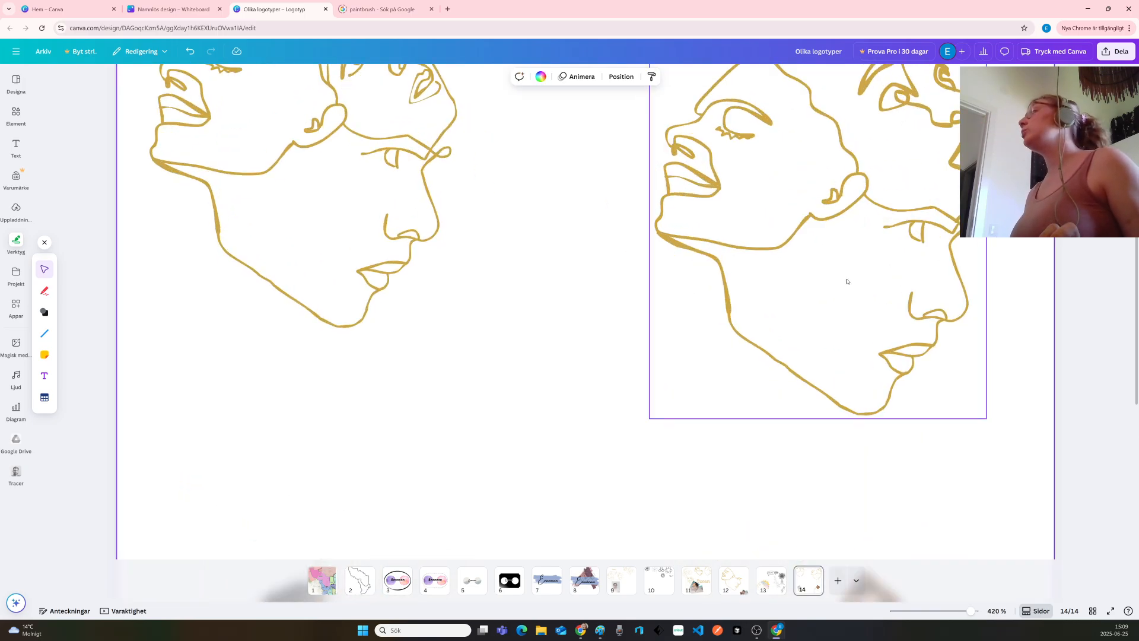
{"action": "scroll", "coordinate": [847, 281], "scroll_direction": "up", "scroll_amount": 2}
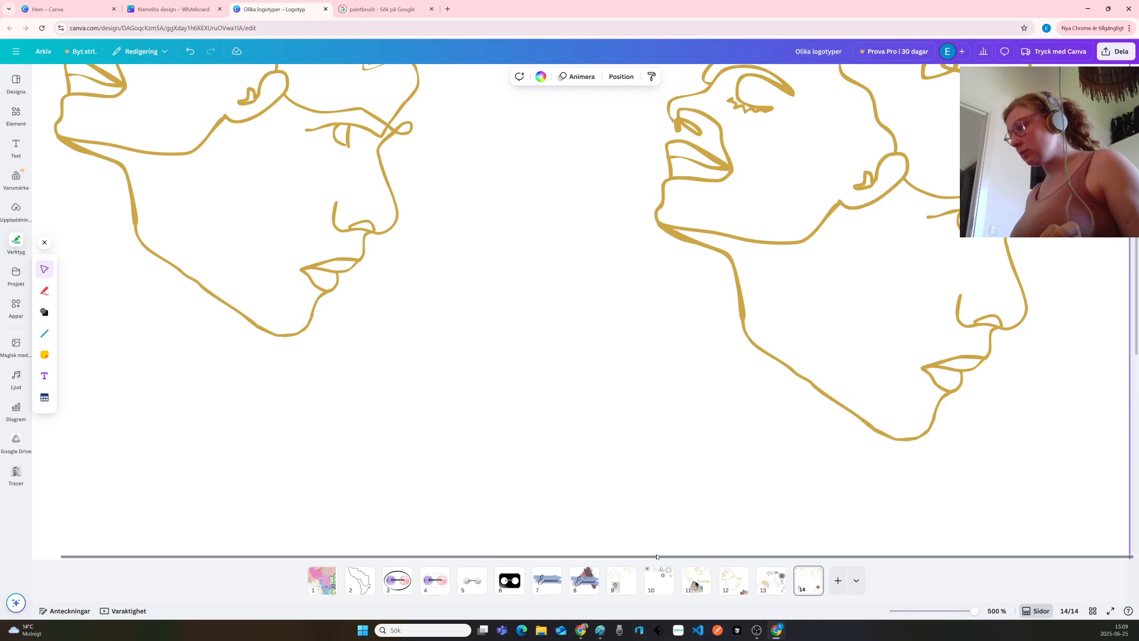
{"action": "scroll", "coordinate": [918, 392], "scroll_direction": "up", "scroll_amount": 3}
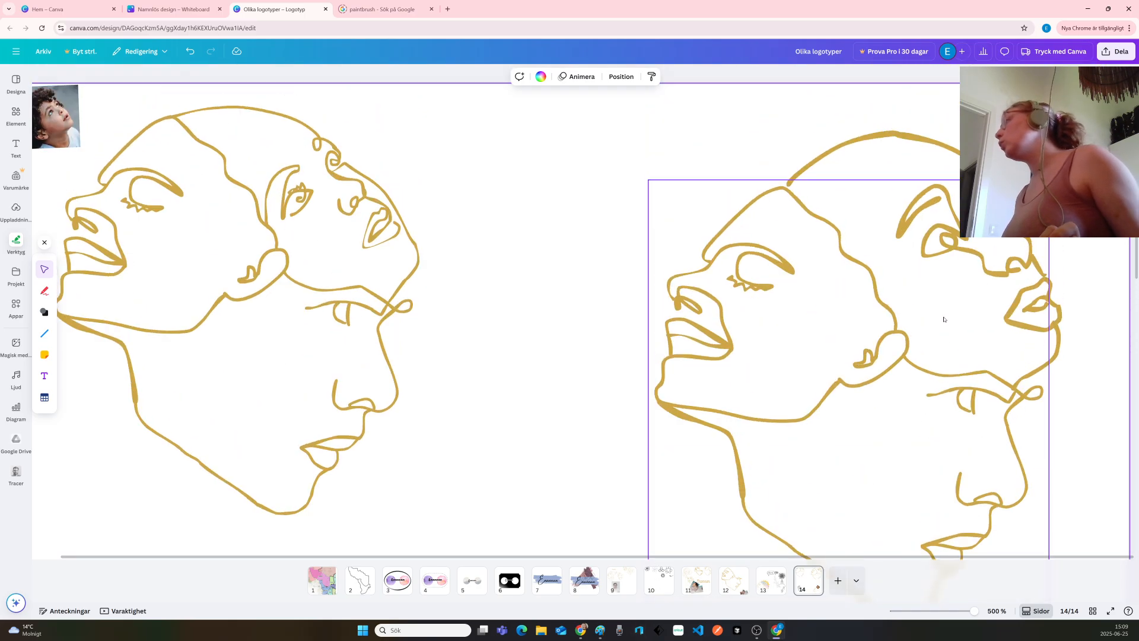
{"action": "left_click", "coordinate": [875, 165]}
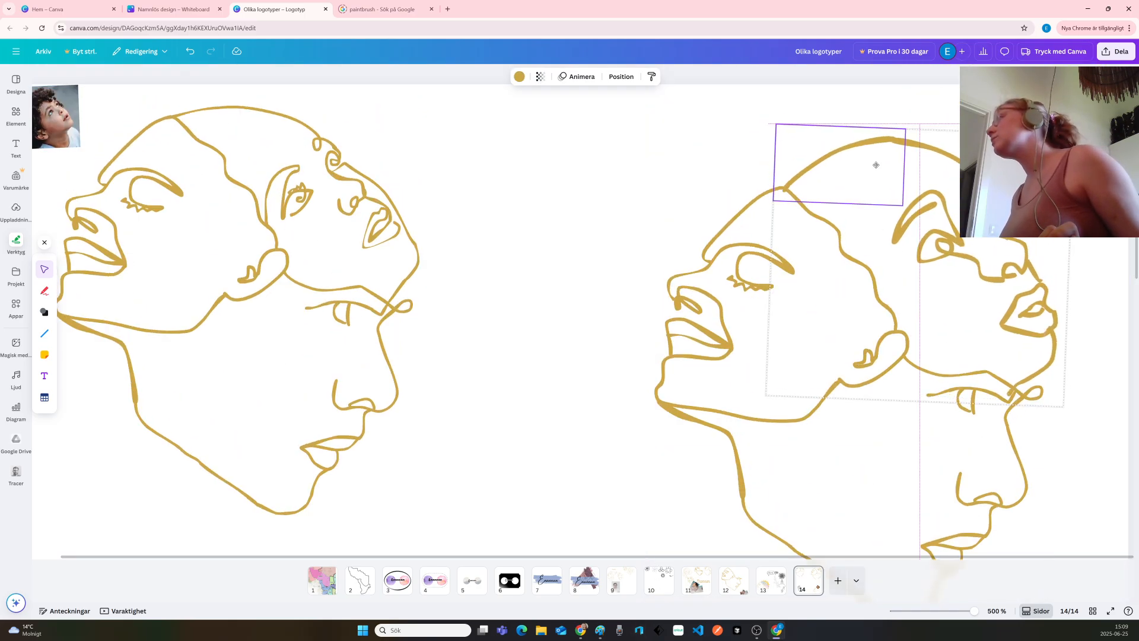
{"action": "left_click_drag", "start_coordinate": [875, 165], "coordinate": [872, 164]}
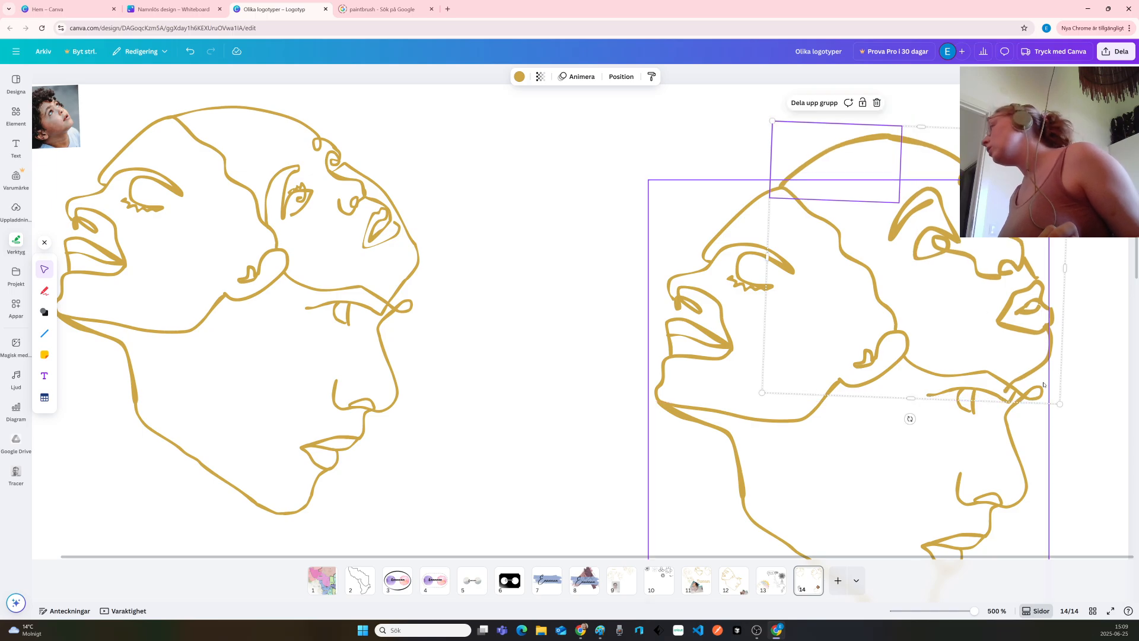
{"action": "left_click_drag", "start_coordinate": [1060, 405], "coordinate": [1072, 409]}
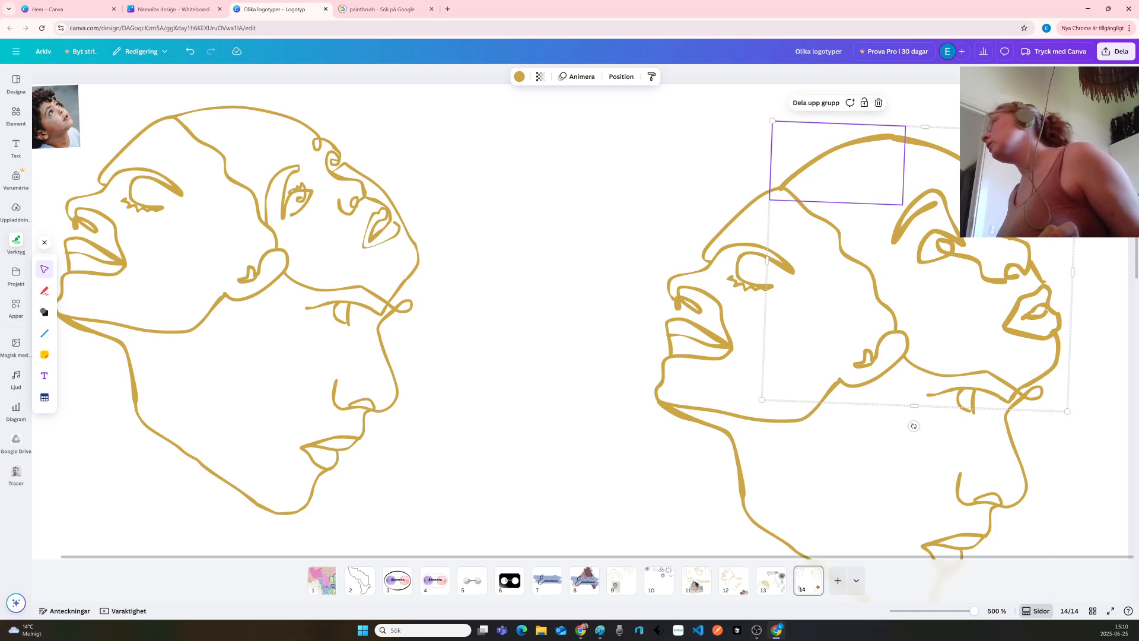
{"action": "left_click_drag", "start_coordinate": [836, 160], "coordinate": [839, 158]}
{"action": "left_click", "coordinate": [666, 168]}
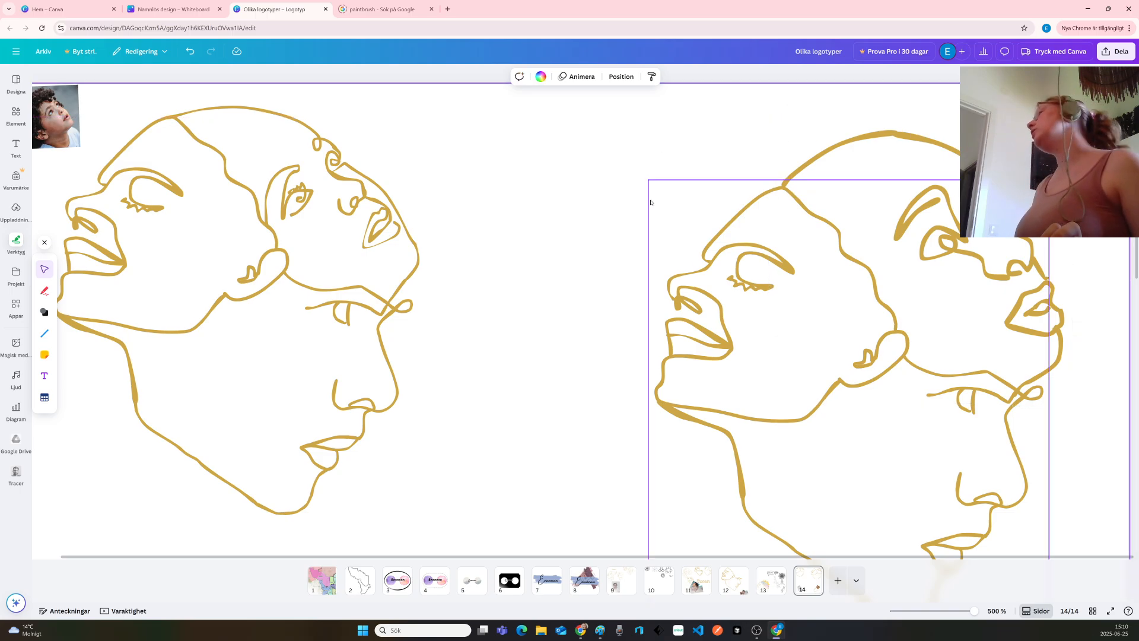
Select both groups of the upper-right three-face drawing and scale them down together
{"action": "scroll", "coordinate": [650, 203], "scroll_direction": "down", "scroll_amount": 4, "text": "ctrl"}
{"action": "scroll", "coordinate": [649, 208], "scroll_direction": "up", "scroll_amount": 1, "text": "ctrl"}
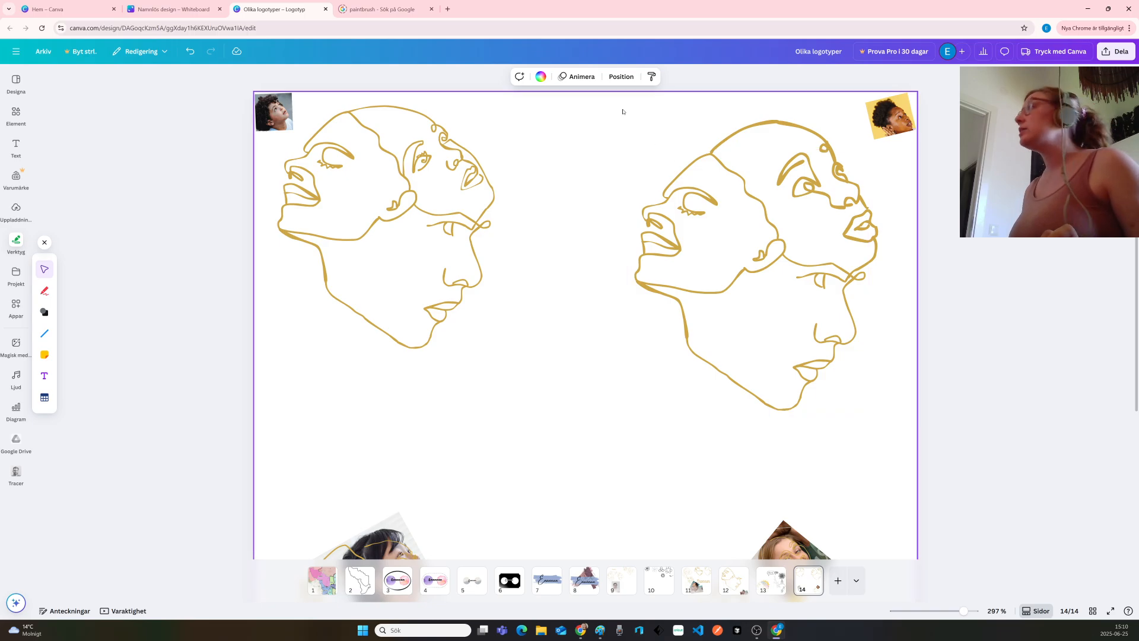
{"action": "mouse_move", "coordinate": [624, 111]}
{"action": "left_mouse_down"}
{"action": "mouse_move", "coordinate": [819, 266]}
{"action": "mouse_move", "coordinate": [864, 350]}
{"action": "left_mouse_up"}
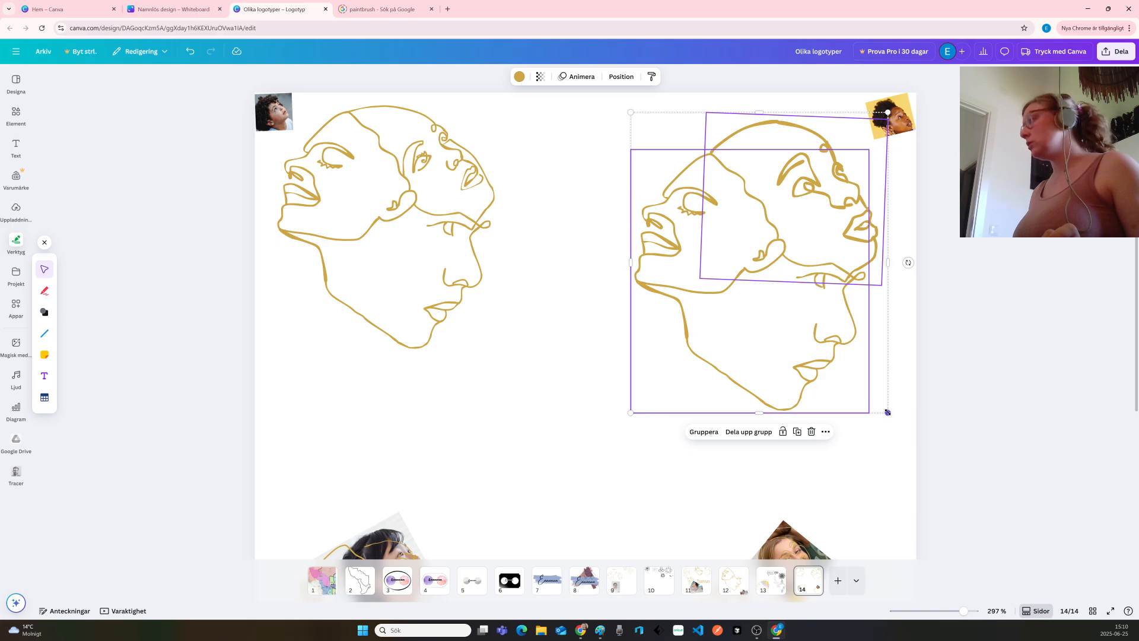
{"action": "left_click_drag", "start_coordinate": [887, 412], "coordinate": [841, 363]}
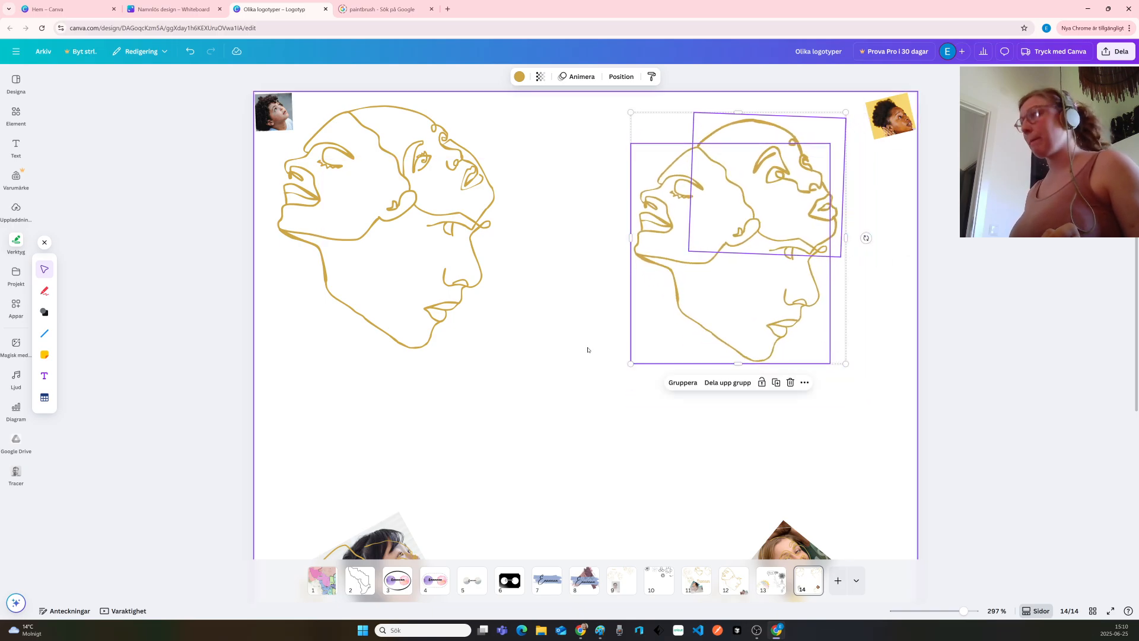
{"action": "left_click", "coordinate": [542, 364]}
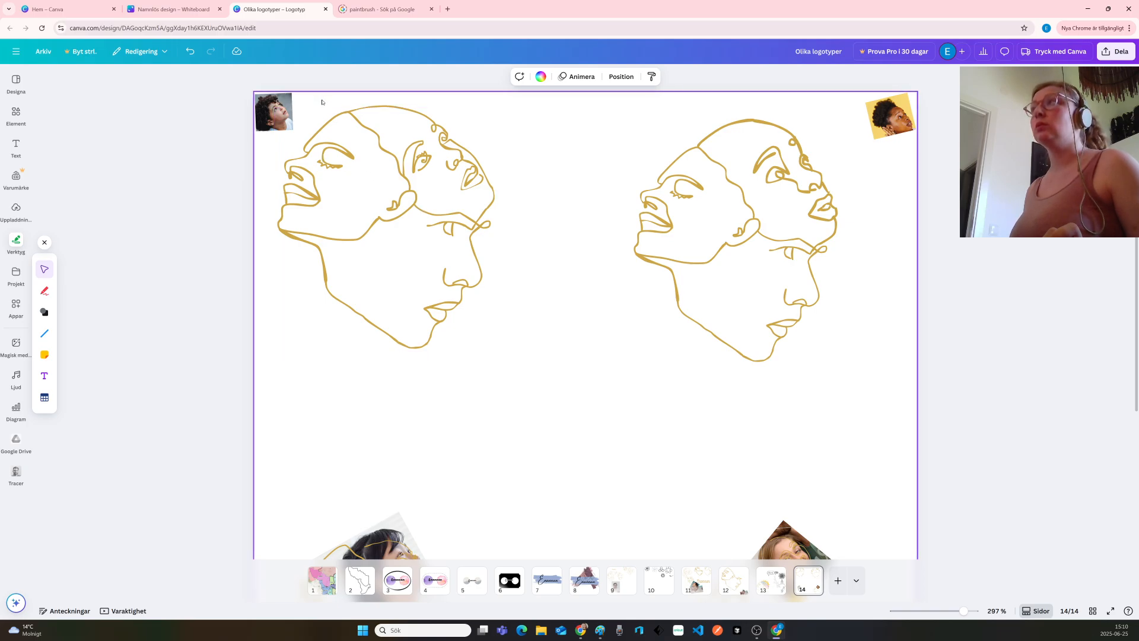
Enlarge the upper-left three-face drawing slightly, and move both upper drawings closer together toward the middle of the page
{"action": "left_click_drag", "start_coordinate": [322, 102], "coordinate": [409, 178]}
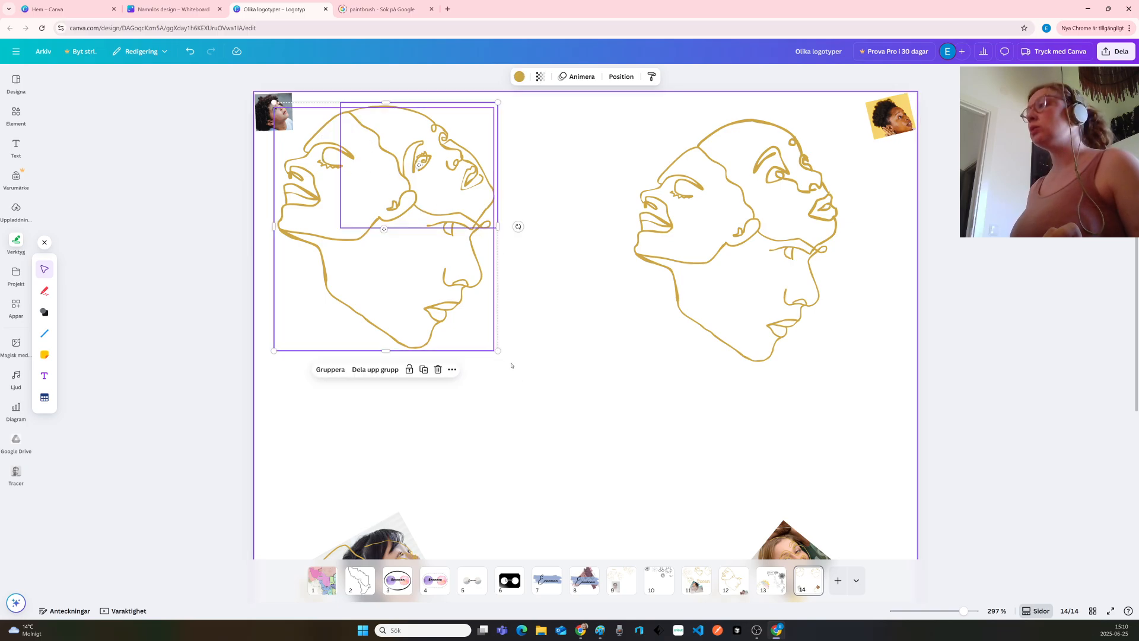
{"action": "left_click_drag", "start_coordinate": [498, 352], "coordinate": [522, 363]}
{"action": "left_click_drag", "start_coordinate": [429, 288], "coordinate": [483, 285]}
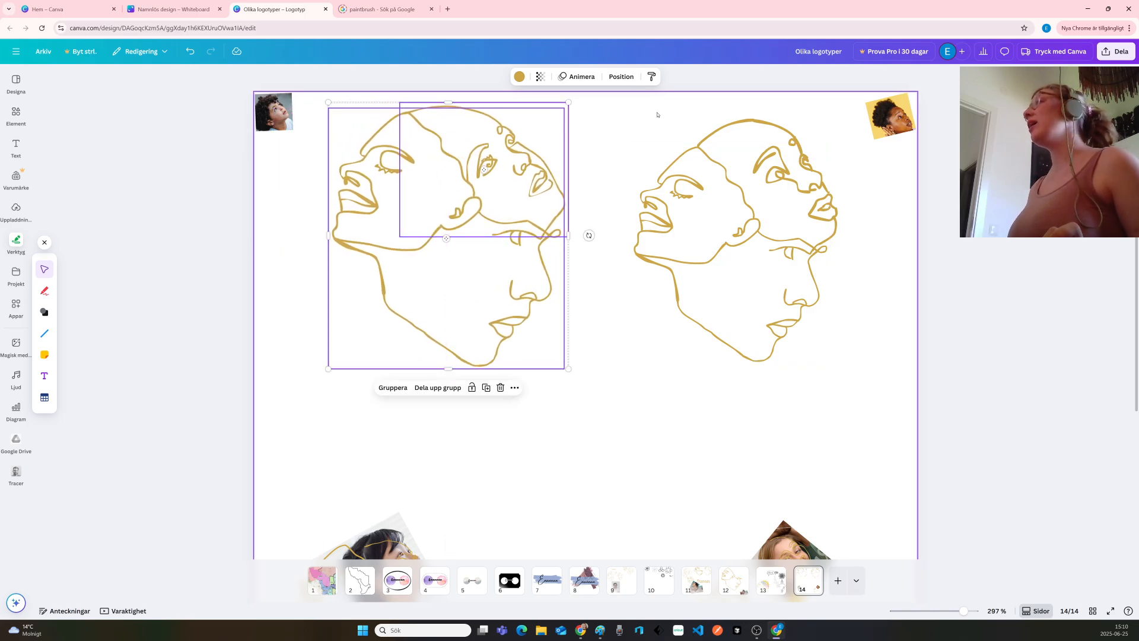
{"action": "left_click_drag", "start_coordinate": [657, 114], "coordinate": [719, 293]}
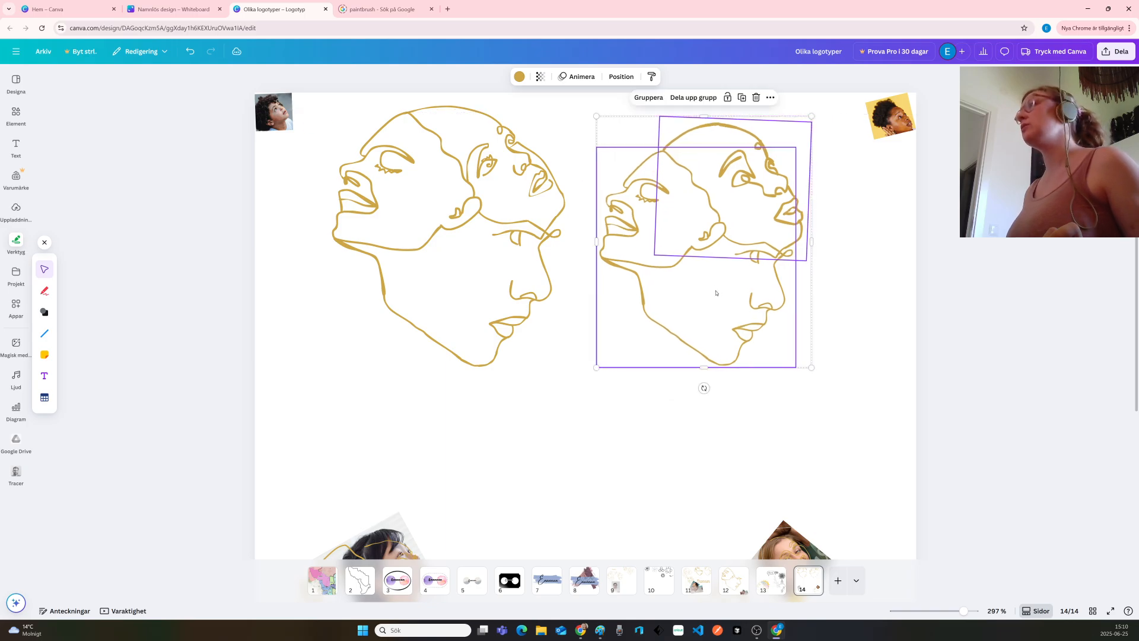
{"action": "left_click", "coordinate": [544, 410]}
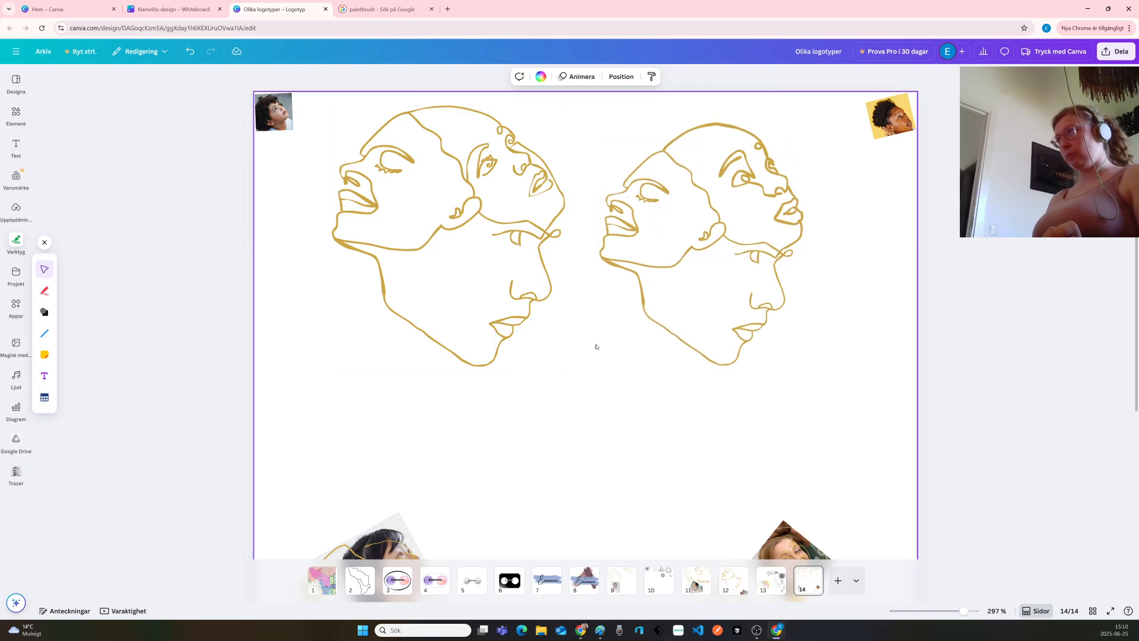
Shrink the side-profile portrait of the black-haired woman and move it into the page's lower-left corner
{"action": "scroll", "coordinate": [597, 345], "scroll_direction": "down", "scroll_amount": 5}
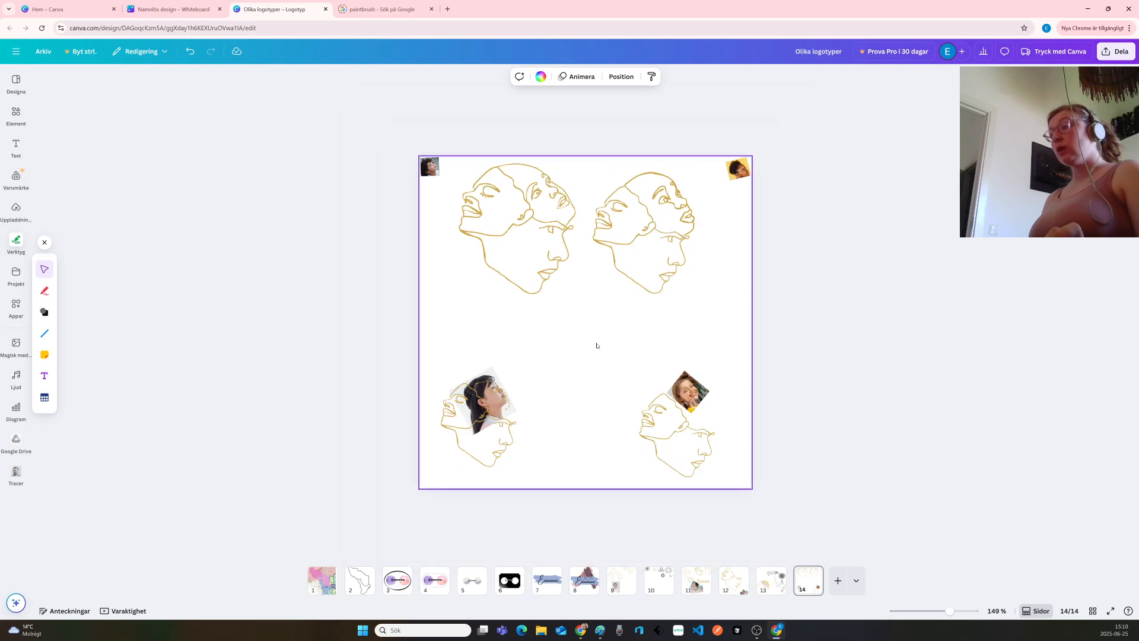
{"action": "scroll", "coordinate": [481, 431], "scroll_direction": "up", "scroll_amount": 5}
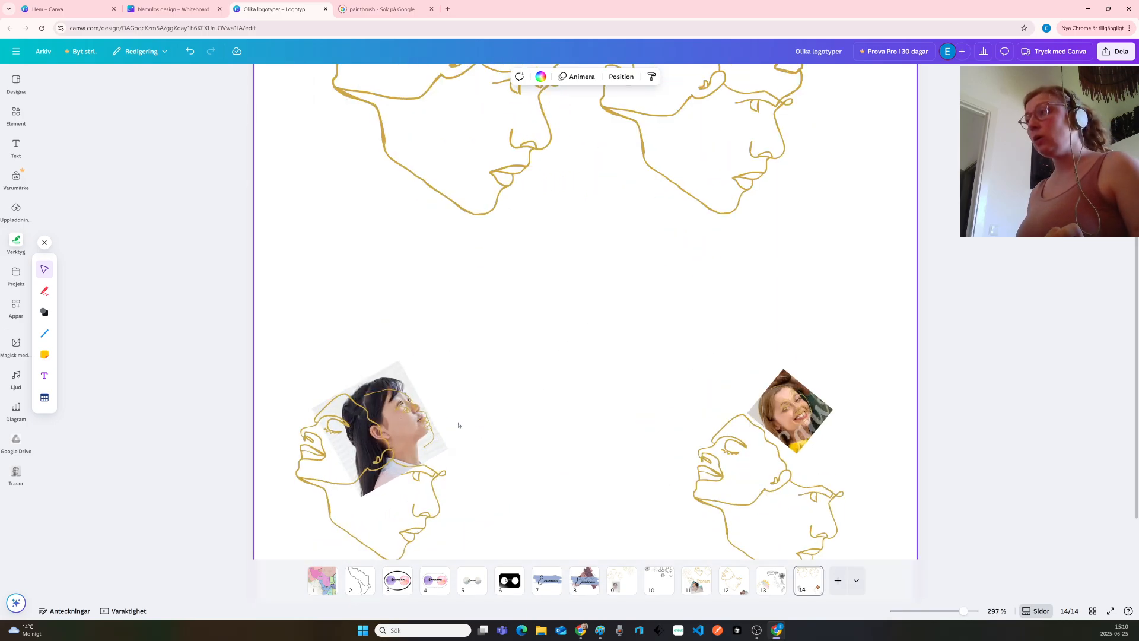
{"action": "scroll", "coordinate": [395, 375], "scroll_direction": "down", "scroll_amount": 6}
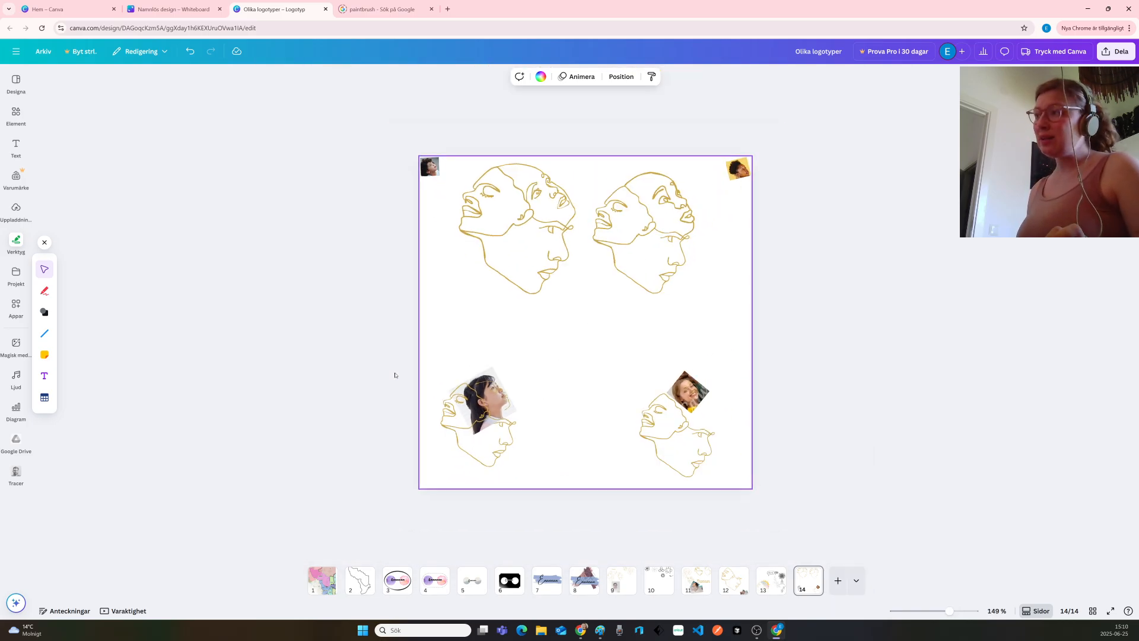
{"action": "scroll", "coordinate": [497, 414], "scroll_direction": "up", "scroll_amount": 6}
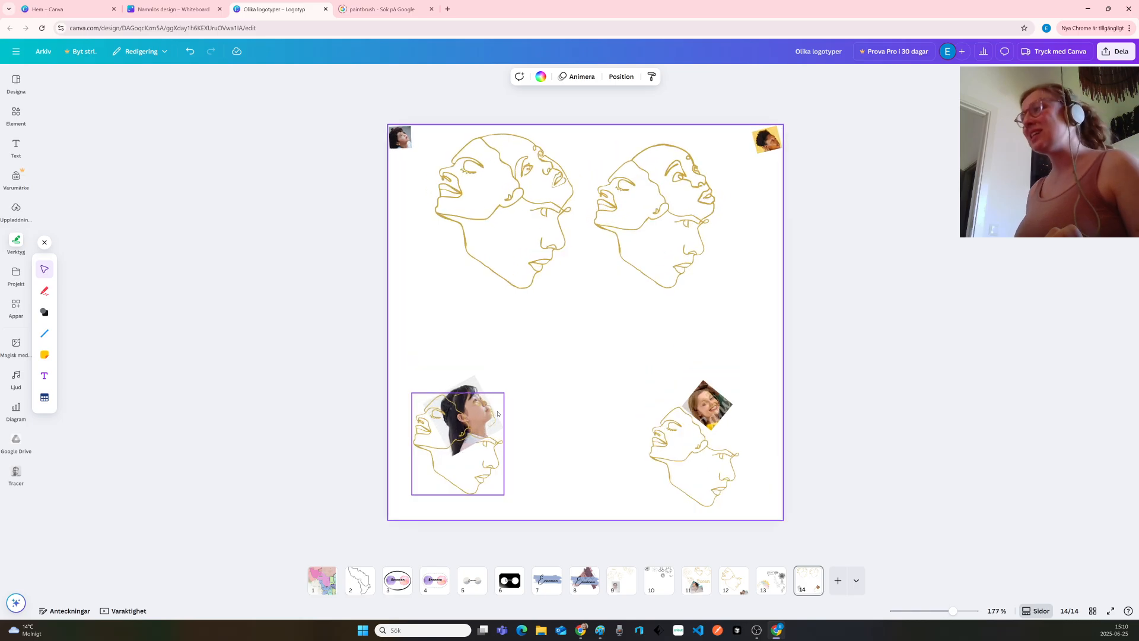
{"action": "scroll", "coordinate": [391, 395], "scroll_direction": "up", "scroll_amount": 4}
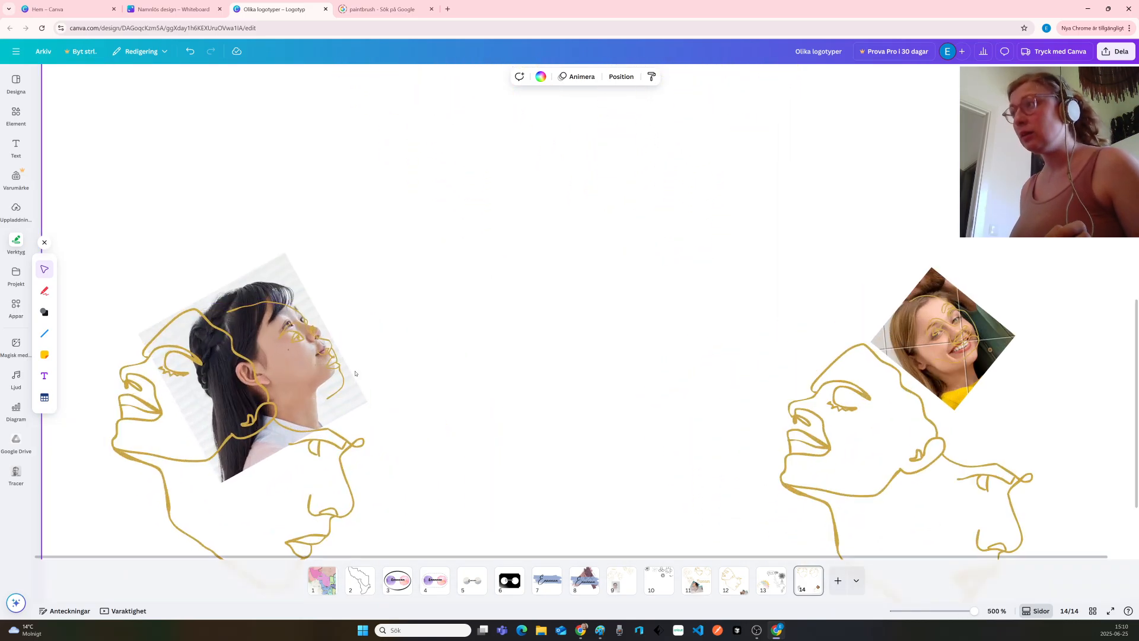
{"action": "scroll", "coordinate": [285, 178], "scroll_direction": "down", "scroll_amount": 1}
{"action": "left_click", "coordinate": [282, 162]}
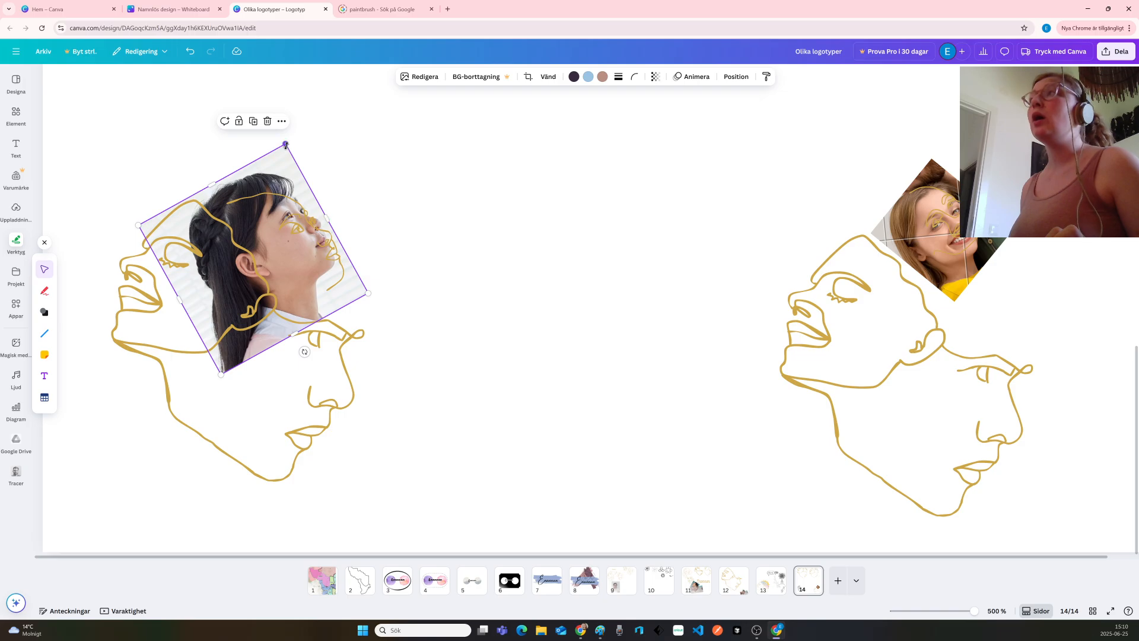
{"action": "mouse_move", "coordinate": [286, 145]}
{"action": "left_mouse_down"}
{"action": "mouse_move", "coordinate": [271, 329]}
{"action": "mouse_move", "coordinate": [73, 519]}
{"action": "left_mouse_up"}
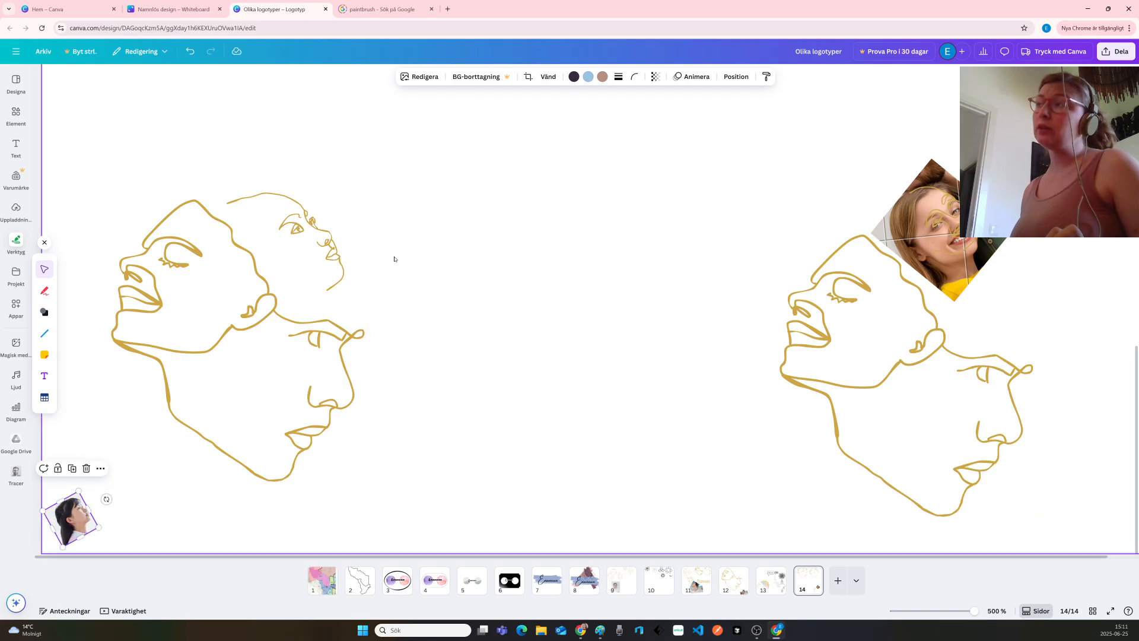
Enlarge the lower-left drawing's traced third face and position it over the two-face drawing so the forehead and chin lines roughly meet
{"action": "left_click", "coordinate": [243, 222]}
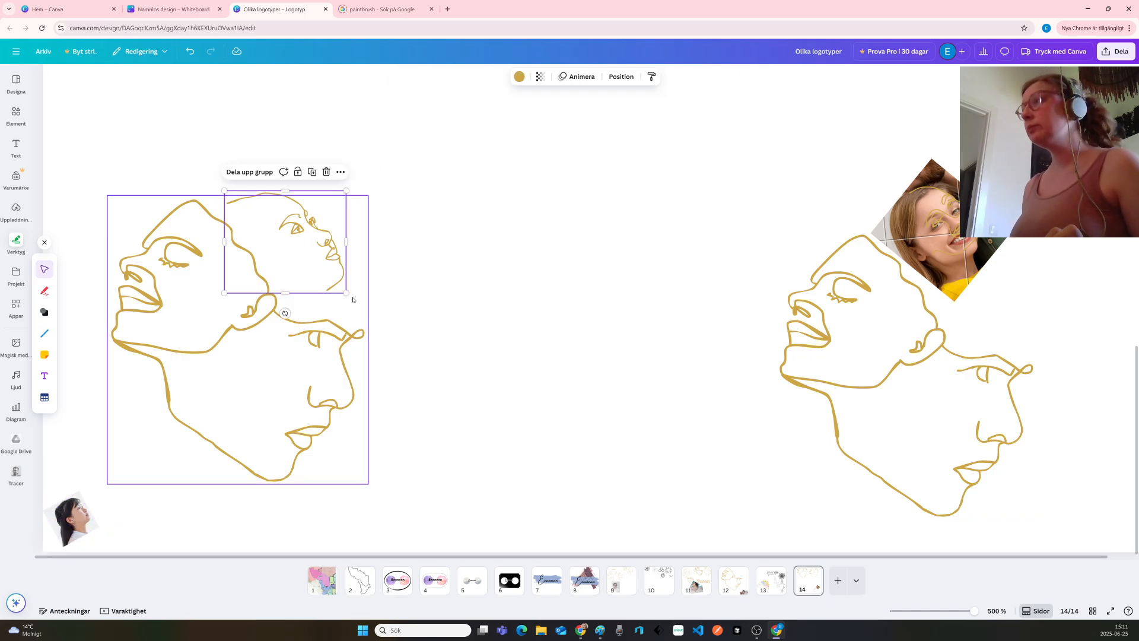
{"action": "left_click_drag", "start_coordinate": [347, 293], "coordinate": [404, 341]}
{"action": "mouse_move", "coordinate": [314, 277]}
{"action": "left_mouse_down"}
{"action": "mouse_move", "coordinate": [302, 269]}
{"action": "mouse_move", "coordinate": [300, 278]}
{"action": "left_mouse_up"}
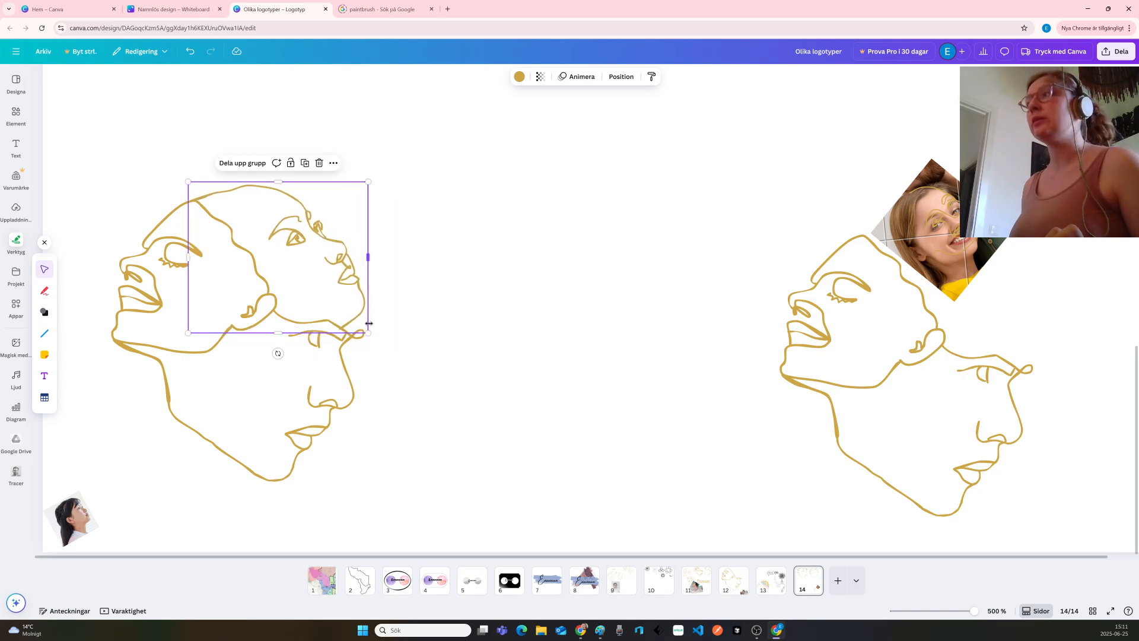
{"action": "left_click_drag", "start_coordinate": [369, 333], "coordinate": [374, 337]}
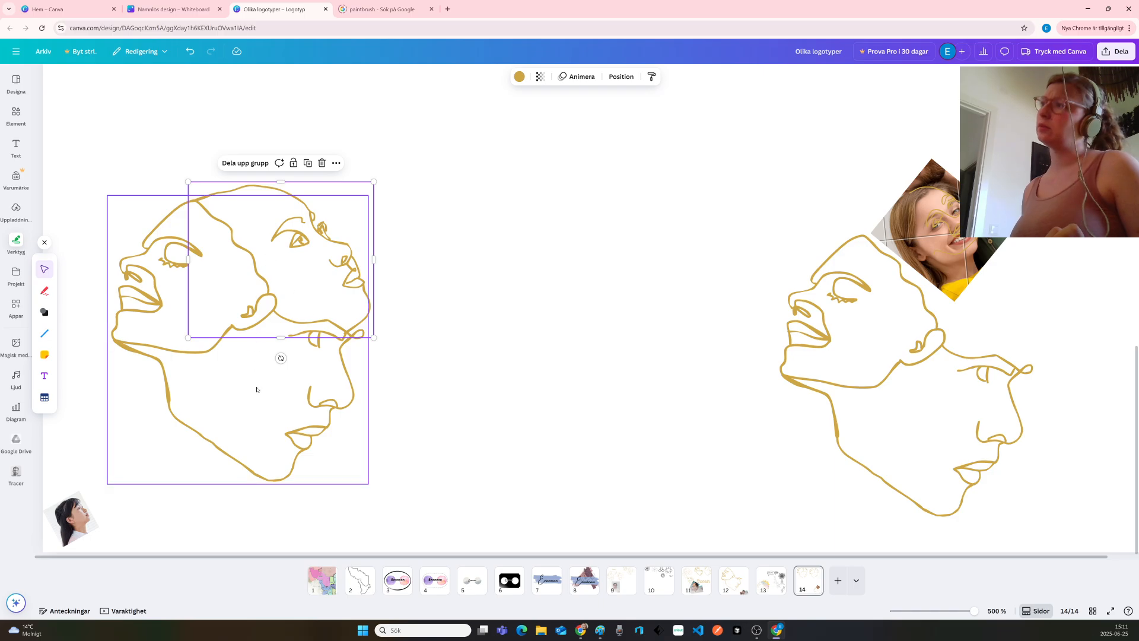
Try tilting the lower-left drawing's third face slightly counterclockwise while adjusting its size and position
{"action": "mouse_move", "coordinate": [281, 358]}
{"action": "left_mouse_down"}
{"action": "mouse_move", "coordinate": [291, 348]}
{"action": "mouse_move", "coordinate": [295, 357]}
{"action": "left_mouse_up"}
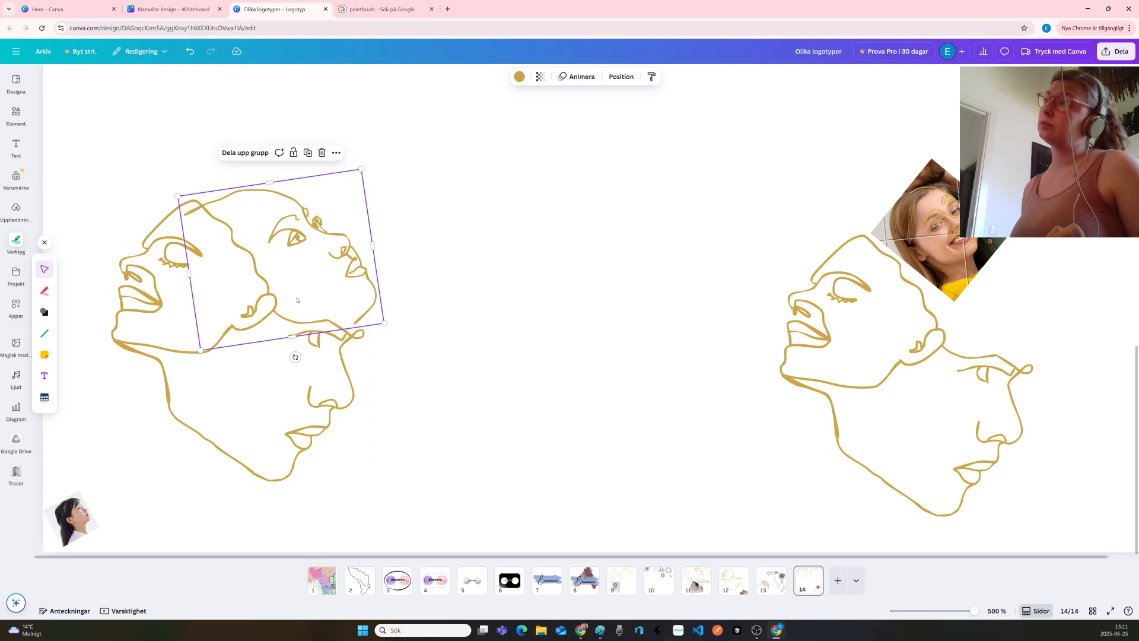
{"action": "mouse_move", "coordinate": [297, 300]}
{"action": "left_mouse_down"}
{"action": "mouse_move", "coordinate": [289, 307]}
{"action": "mouse_move", "coordinate": [287, 294]}
{"action": "left_mouse_up"}
{"action": "left_click_drag", "start_coordinate": [373, 320], "coordinate": [381, 328]}
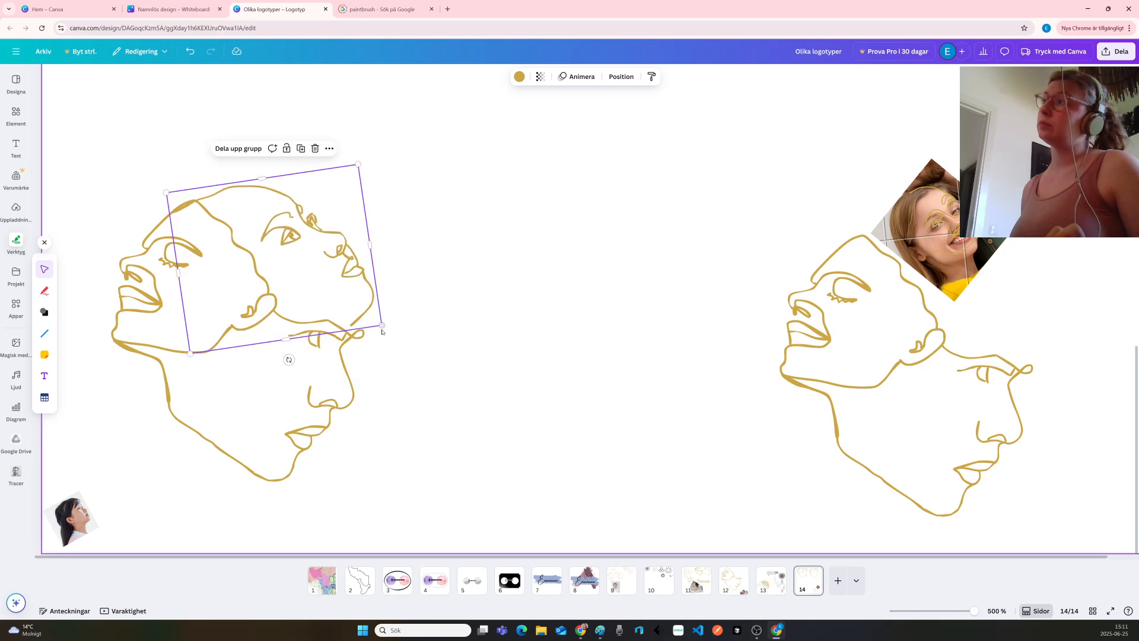
{"action": "left_click_drag", "start_coordinate": [291, 358], "coordinate": [285, 354]}
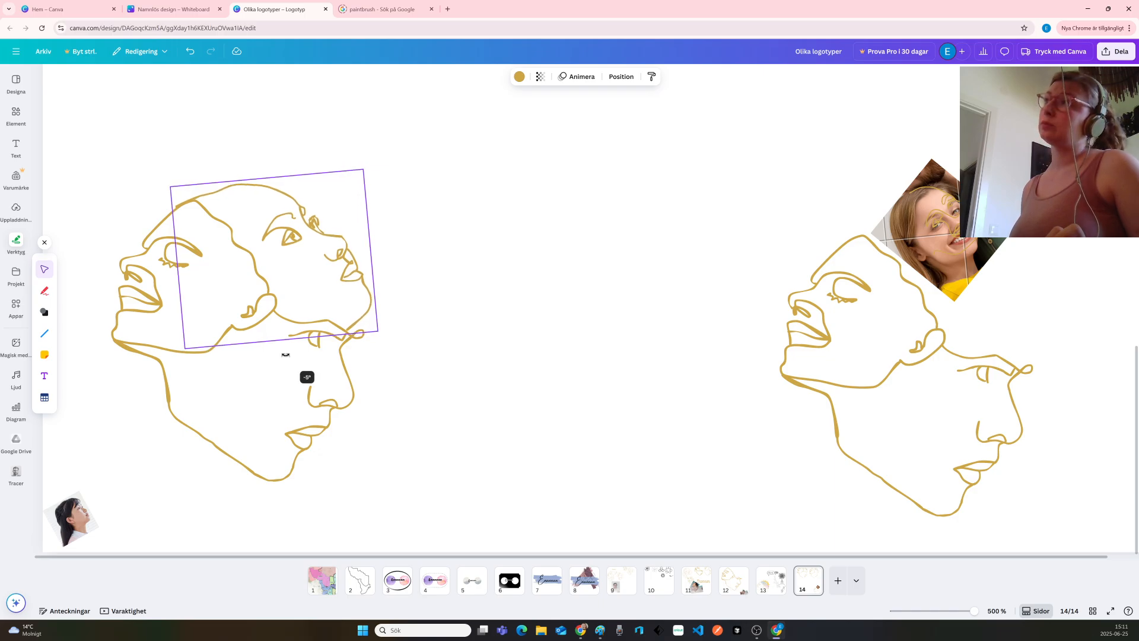
{"action": "left_click_drag", "start_coordinate": [286, 354], "coordinate": [287, 356]}
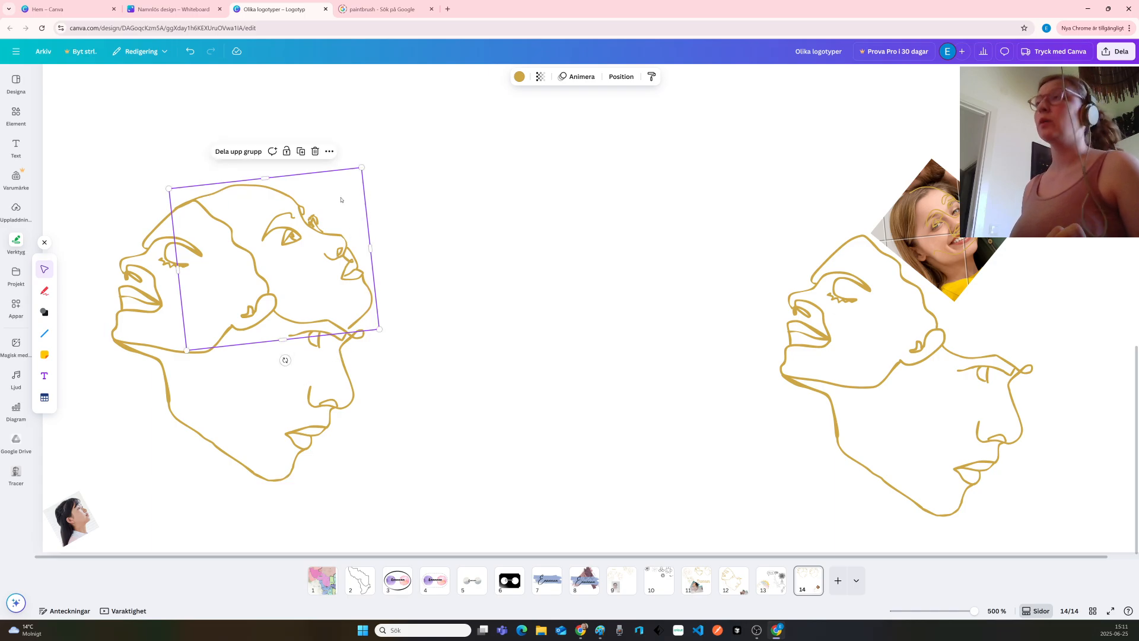
{"action": "mouse_move", "coordinate": [341, 200]}
{"action": "left_mouse_down"}
{"action": "mouse_move", "coordinate": [354, 188]}
{"action": "mouse_move", "coordinate": [349, 195]}
{"action": "left_mouse_up"}
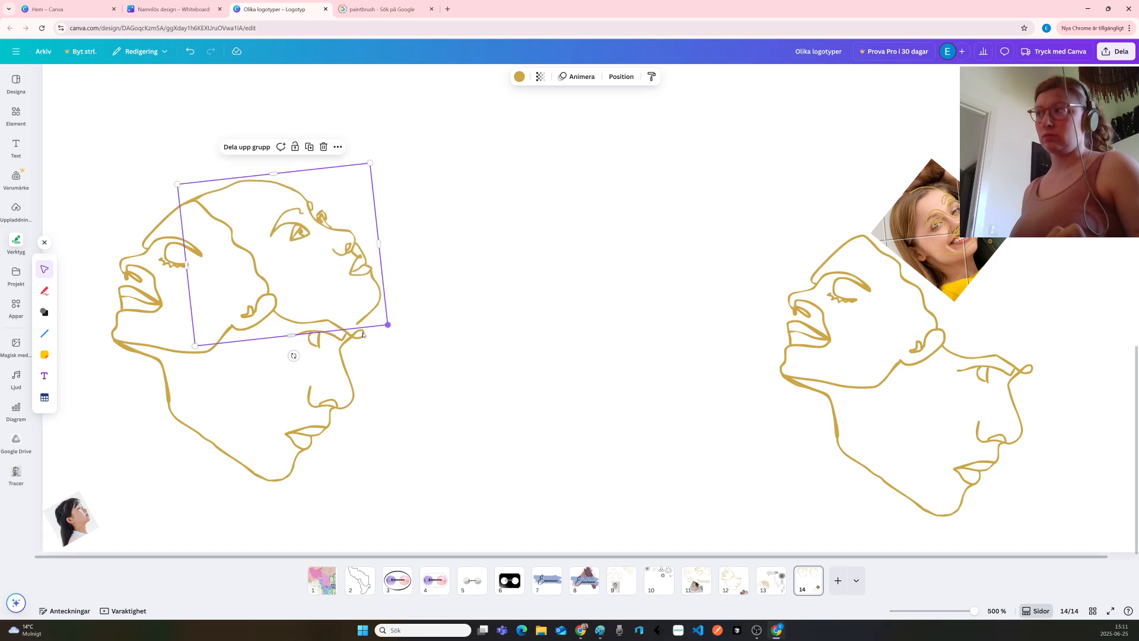
{"action": "left_click_drag", "start_coordinate": [294, 355], "coordinate": [295, 357]}
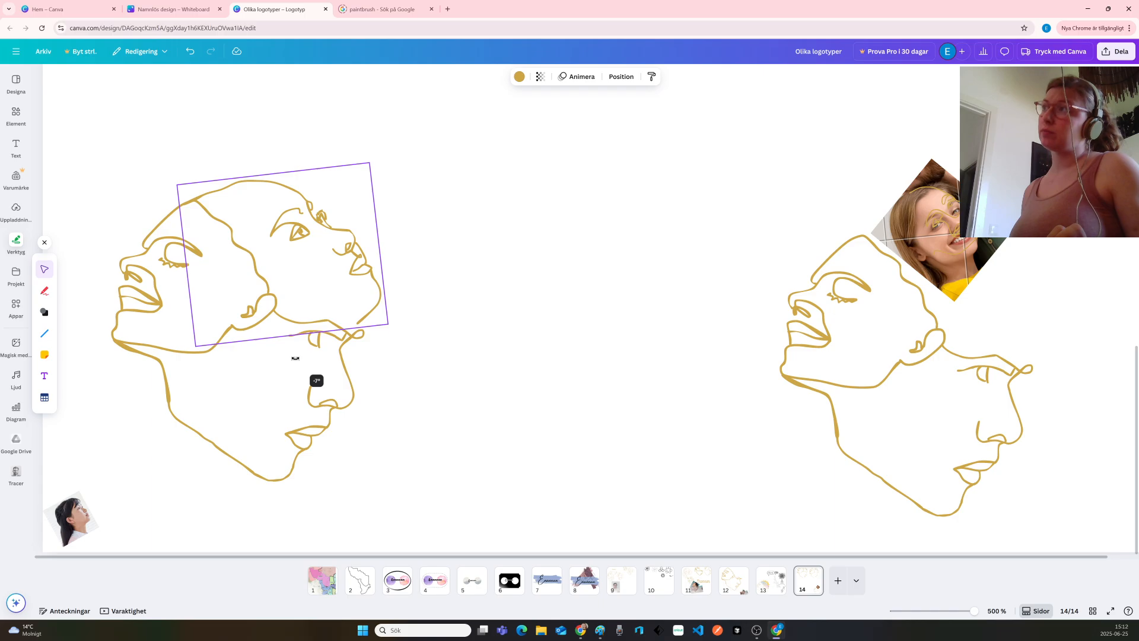
Straighten the lower-left drawing's third face, shrink it slightly and nudge it so its forehead and chin lines join the two-face drawing
{"action": "left_click_drag", "start_coordinate": [296, 358], "coordinate": [283, 363]}
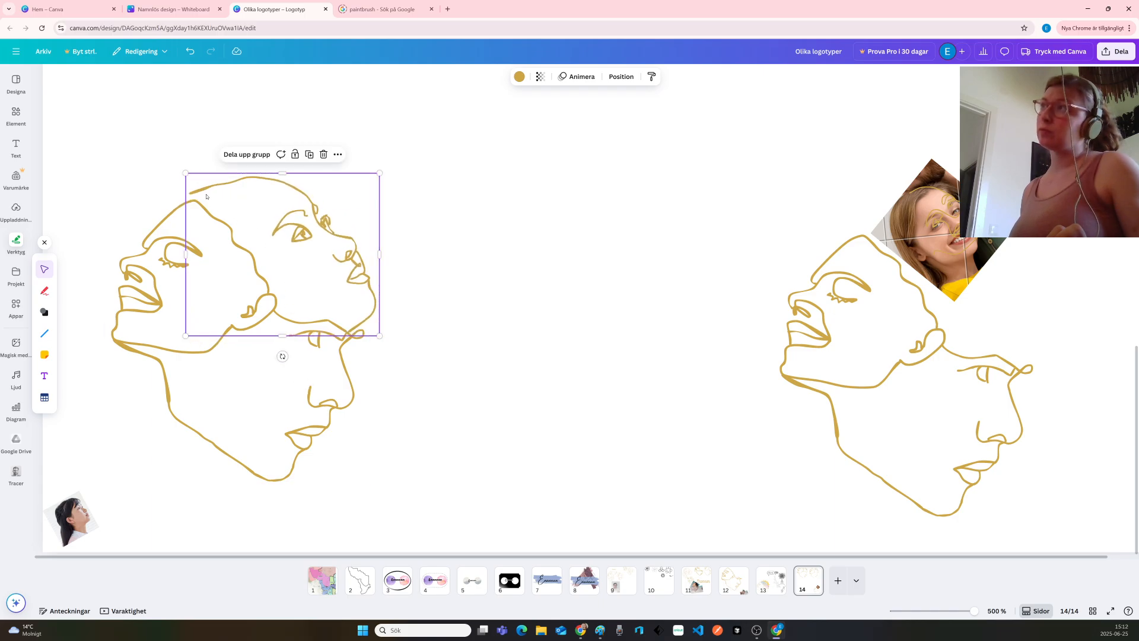
{"action": "left_click_drag", "start_coordinate": [185, 172], "coordinate": [193, 180]}
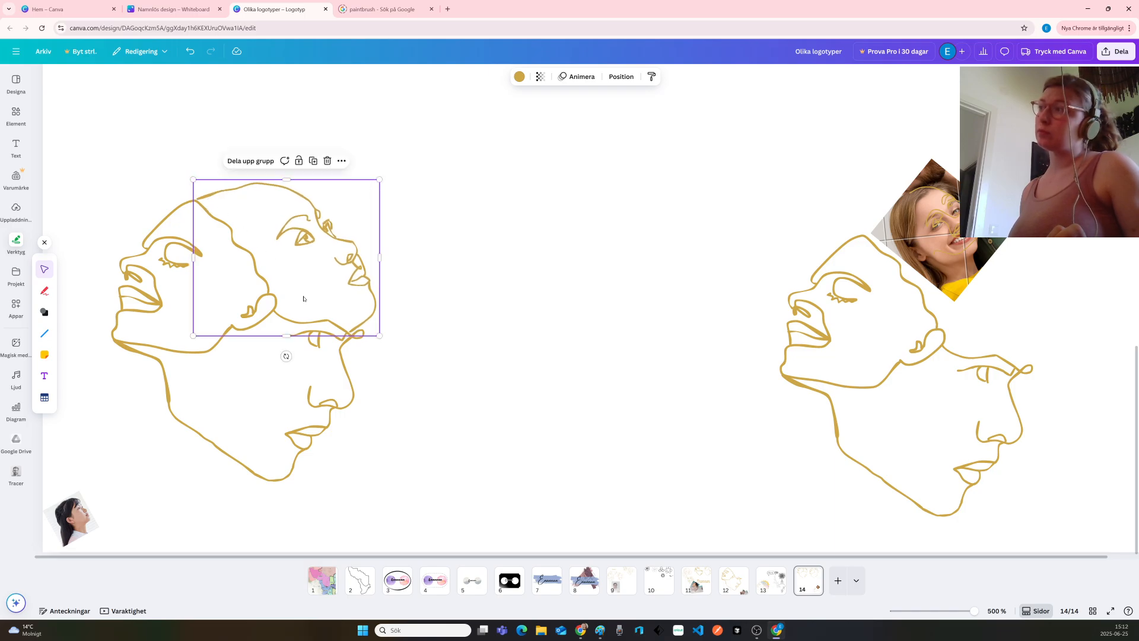
{"action": "left_click_drag", "start_coordinate": [316, 296], "coordinate": [313, 293]}
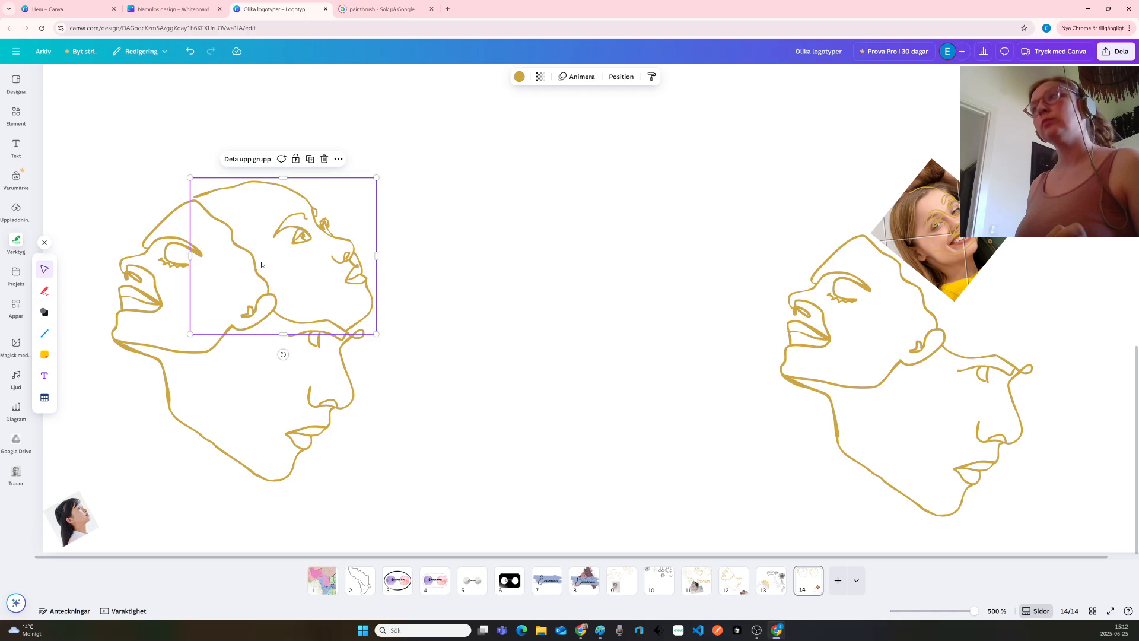
{"action": "left_click_drag", "start_coordinate": [273, 256], "coordinate": [273, 259]}
{"action": "left_click", "coordinate": [417, 264]}
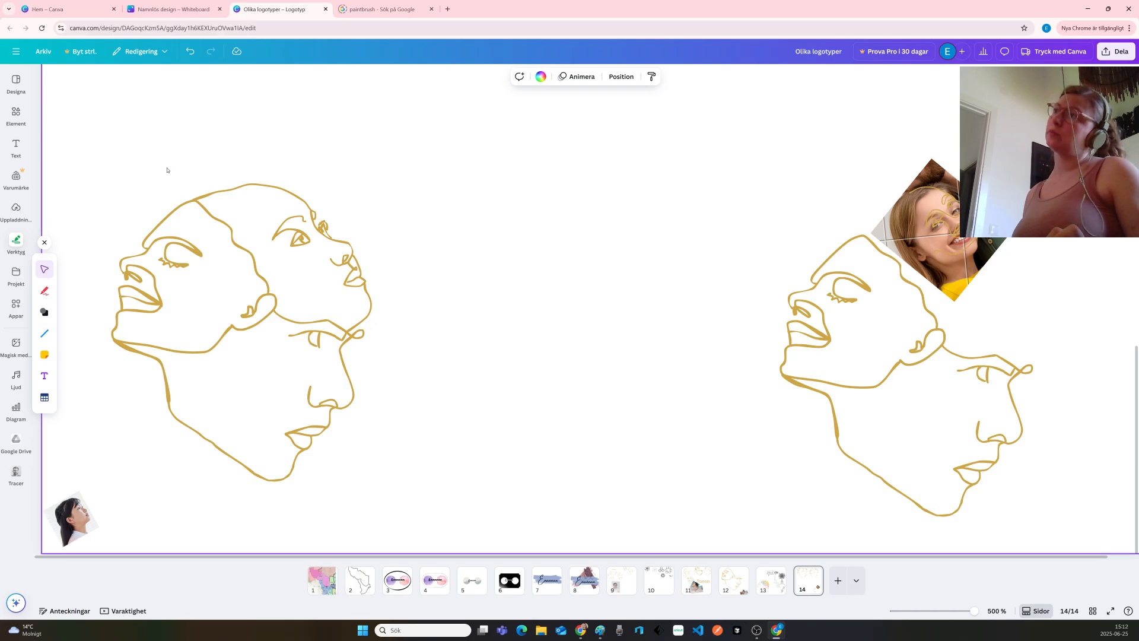
Select both groups of the lower-left three-face drawing and enlarge them together to fill that quarter of the page
{"action": "scroll", "coordinate": [167, 170], "scroll_direction": "down", "scroll_amount": 6}
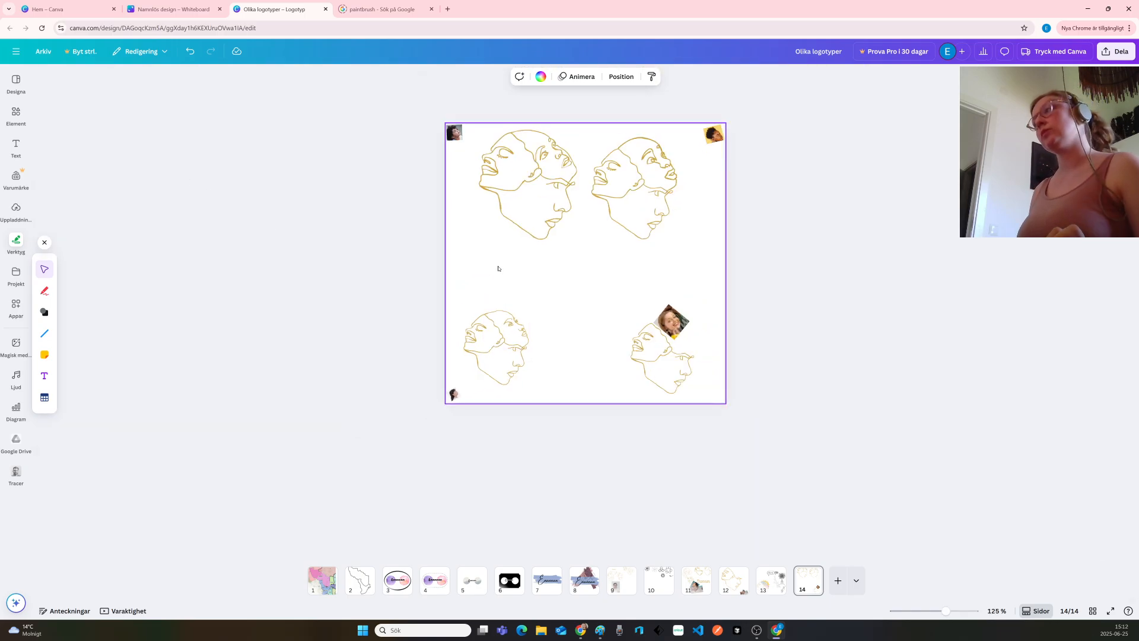
{"action": "mouse_move", "coordinate": [469, 289]}
{"action": "left_mouse_down"}
{"action": "mouse_move", "coordinate": [531, 374]}
{"action": "mouse_move", "coordinate": [541, 376]}
{"action": "mouse_move", "coordinate": [542, 339]}
{"action": "mouse_move", "coordinate": [577, 316]}
{"action": "left_mouse_up"}
{"action": "left_click", "coordinate": [700, 301]}
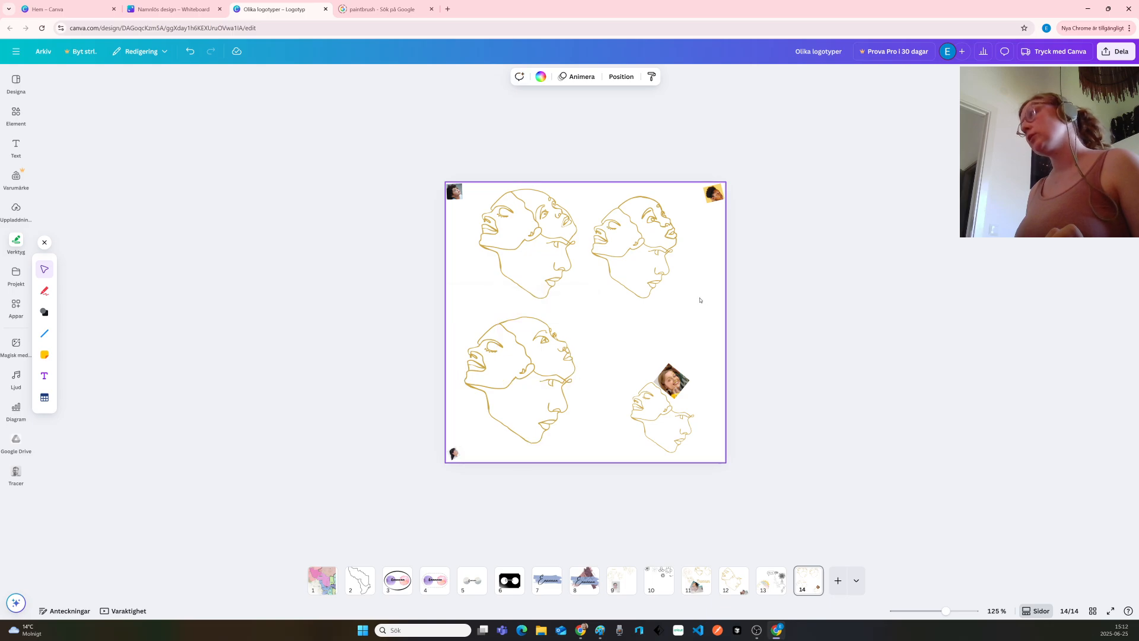
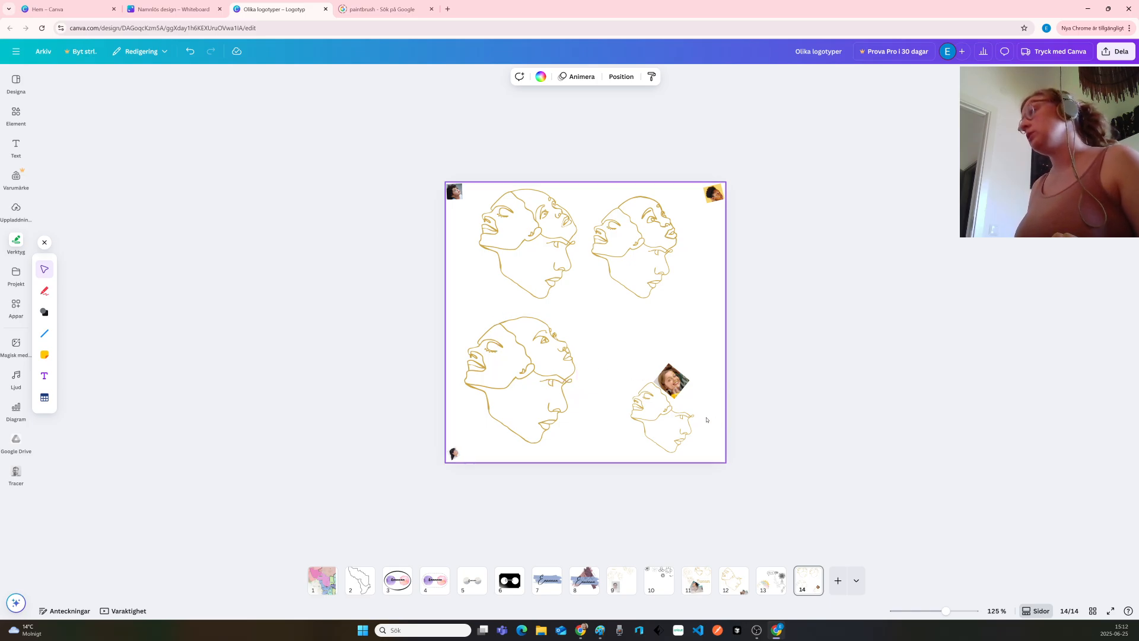
Move the smiling woman's portrait off its tracing and shrink it into the page's lower-right corner
{"action": "scroll", "coordinate": [706, 419], "scroll_direction": "up", "scroll_amount": 8}
{"action": "scroll", "coordinate": [868, 457], "scroll_direction": "down", "scroll_amount": 1}
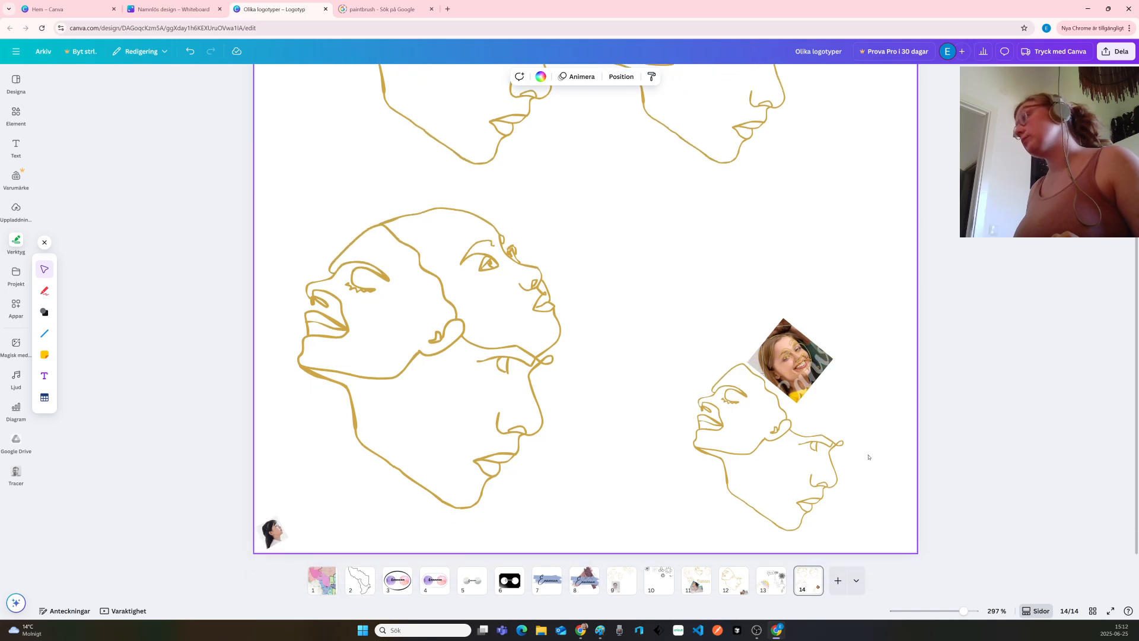
{"action": "scroll", "coordinate": [854, 441], "scroll_direction": "up", "scroll_amount": 5}
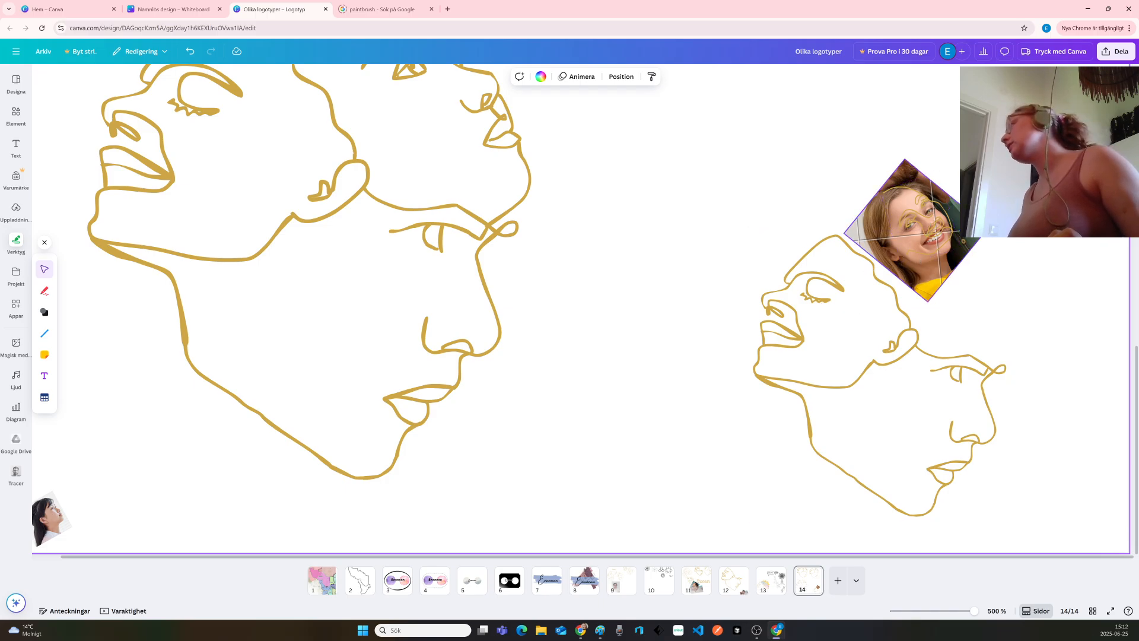
{"action": "left_click", "coordinate": [914, 249]}
{"action": "left_click_drag", "start_coordinate": [958, 218], "coordinate": [1095, 468]}
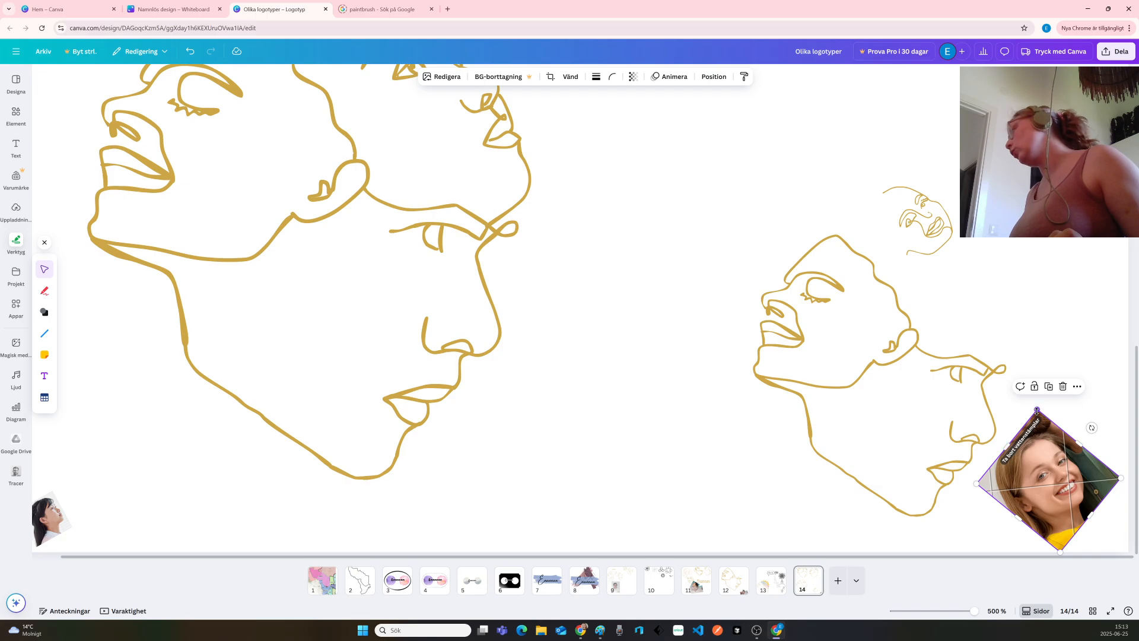
{"action": "left_click_drag", "start_coordinate": [1037, 410], "coordinate": [1097, 520]}
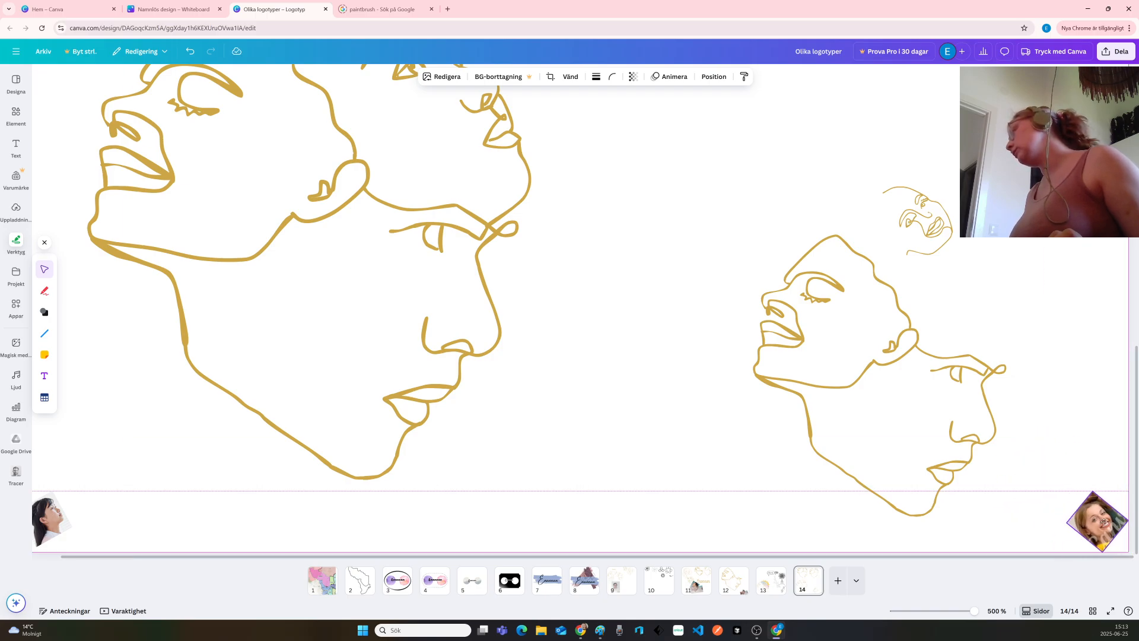
Enlarge the smiling woman's traced face and fit it onto the lower-right two-face drawing as the third face
{"action": "left_click", "coordinate": [925, 220]}
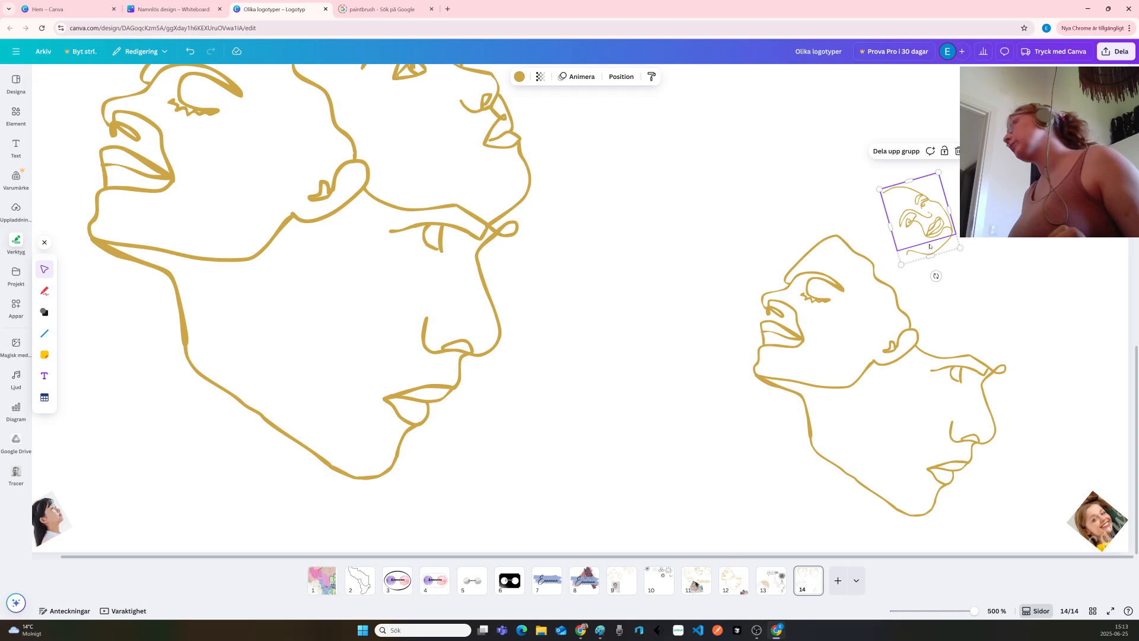
{"action": "mouse_move", "coordinate": [959, 247]}
{"action": "left_mouse_down"}
{"action": "mouse_move", "coordinate": [1033, 300]}
{"action": "mouse_move", "coordinate": [1045, 347]}
{"action": "mouse_move", "coordinate": [1002, 325]}
{"action": "left_mouse_up"}
{"action": "mouse_move", "coordinate": [973, 290]}
{"action": "left_mouse_down"}
{"action": "mouse_move", "coordinate": [956, 338]}
{"action": "mouse_move", "coordinate": [1054, 359]}
{"action": "left_mouse_up"}
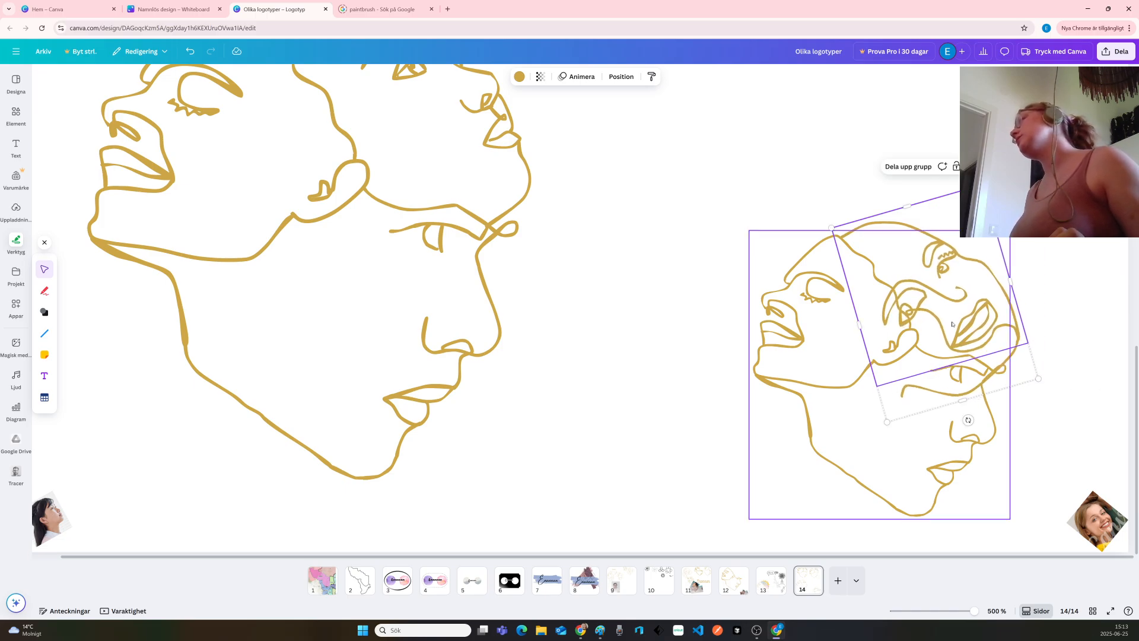
{"action": "mouse_move", "coordinate": [953, 321]}
{"action": "left_mouse_down"}
{"action": "mouse_move", "coordinate": [942, 351]}
{"action": "mouse_move", "coordinate": [957, 314]}
{"action": "left_mouse_up"}
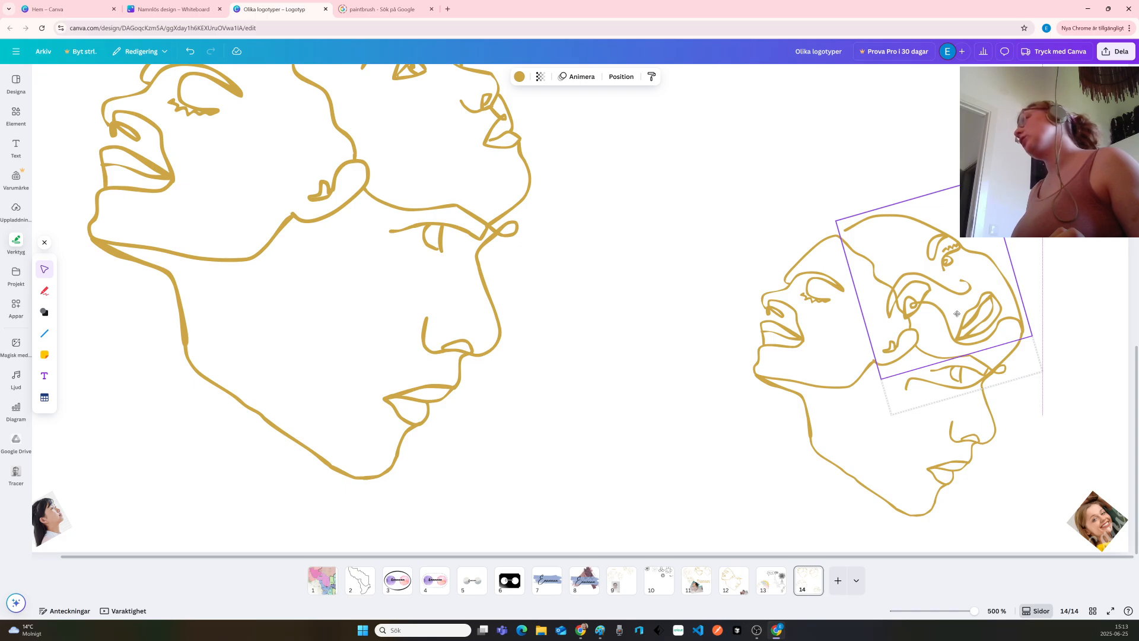
{"action": "left_click", "coordinate": [956, 313]}
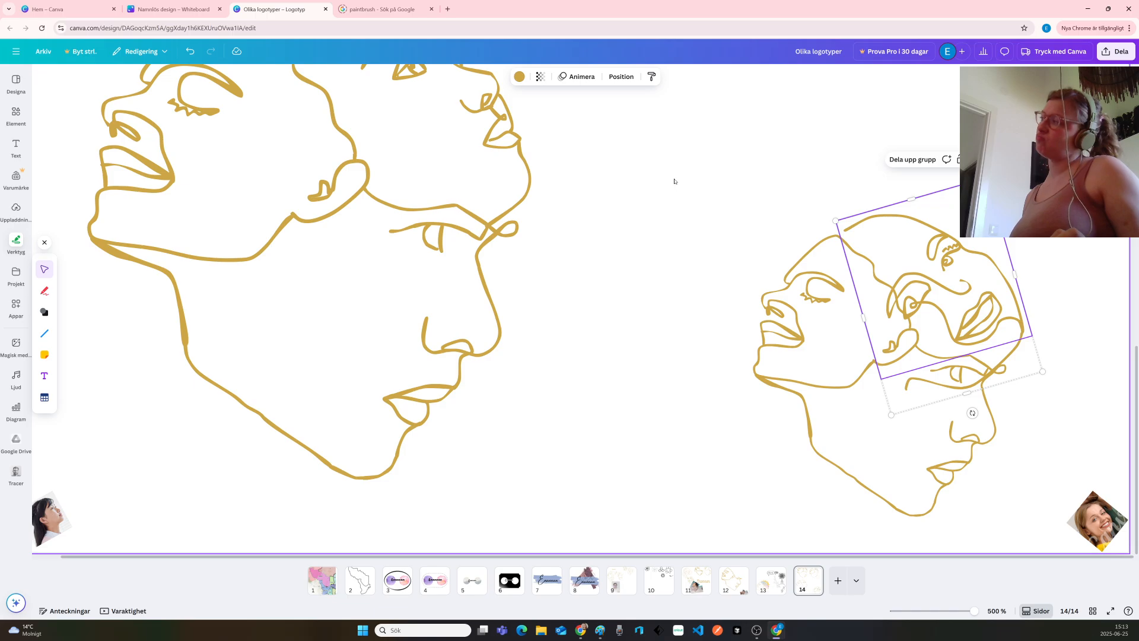
{"action": "left_click", "coordinate": [888, 340]}
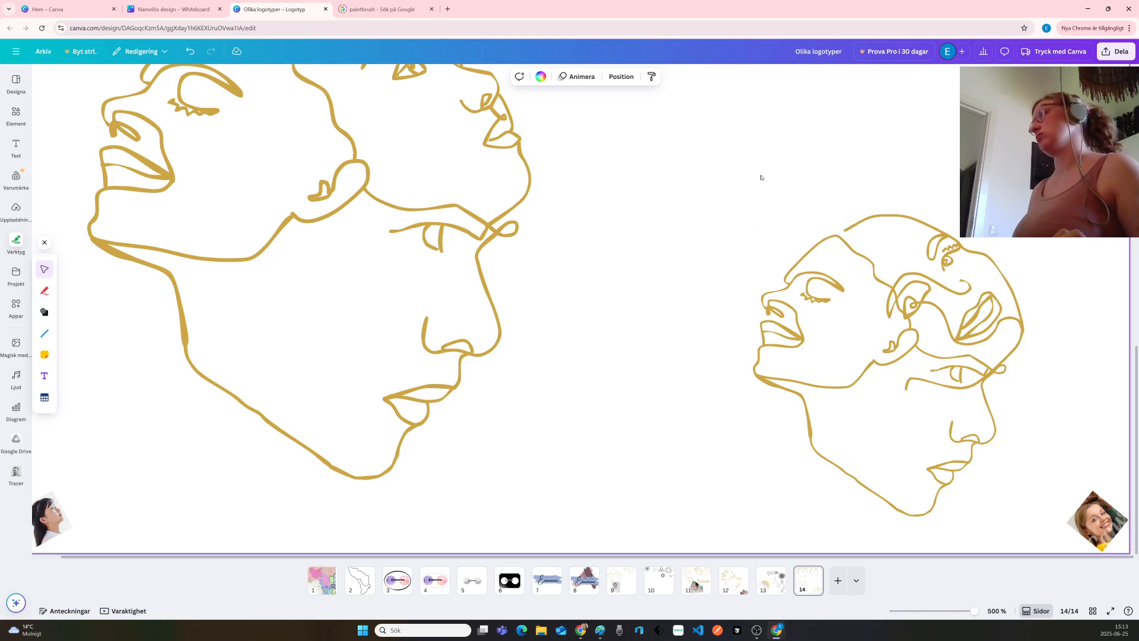
Enlarge both groups of the lower-right three-face drawing together and move them up level with the lower-left drawing's base
{"action": "left_click_drag", "start_coordinate": [758, 158], "coordinate": [1030, 466]}
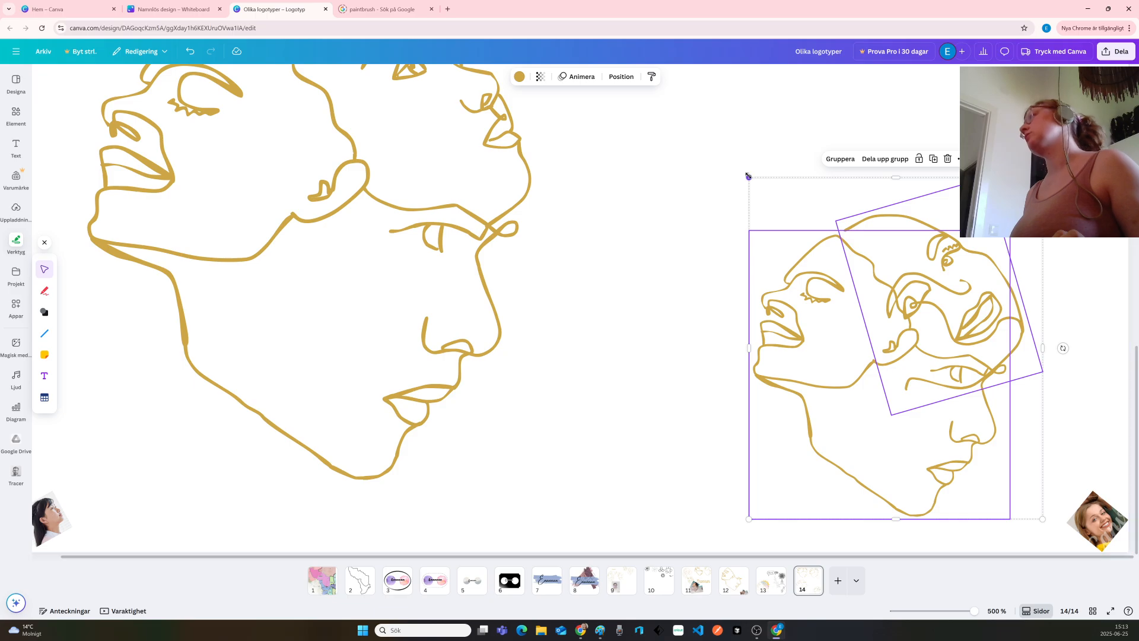
{"action": "left_click_drag", "start_coordinate": [748, 176], "coordinate": [560, 3]}
{"action": "scroll", "coordinate": [792, 302], "scroll_direction": "up", "scroll_amount": 3}
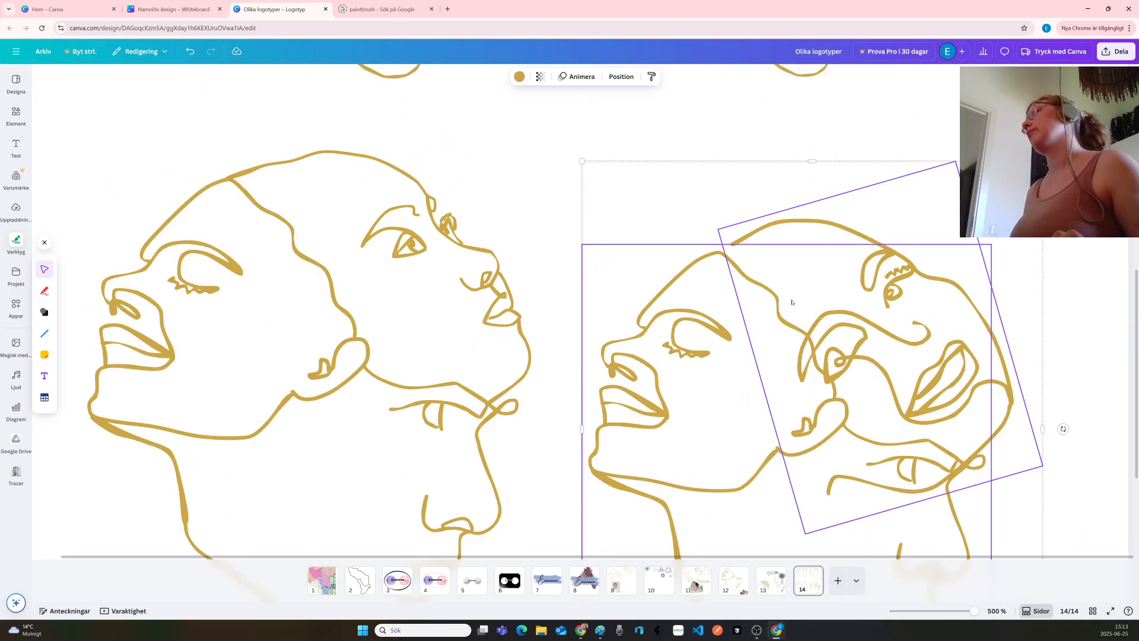
{"action": "scroll", "coordinate": [791, 302], "scroll_direction": "down", "scroll_amount": 5}
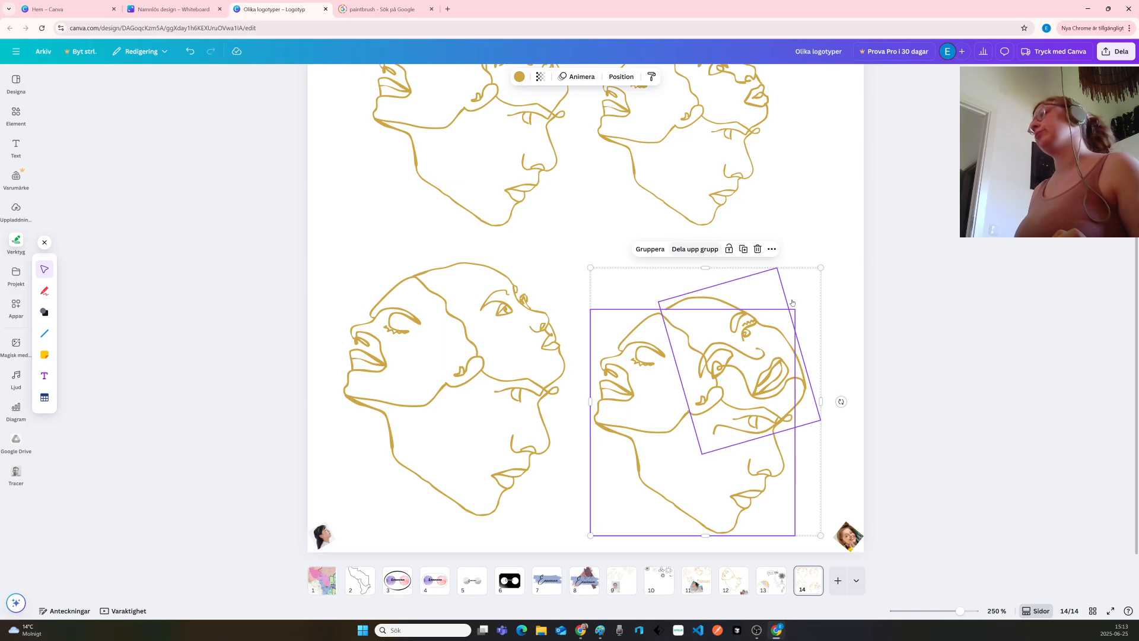
{"action": "left_click_drag", "start_coordinate": [686, 463], "coordinate": [687, 444]}
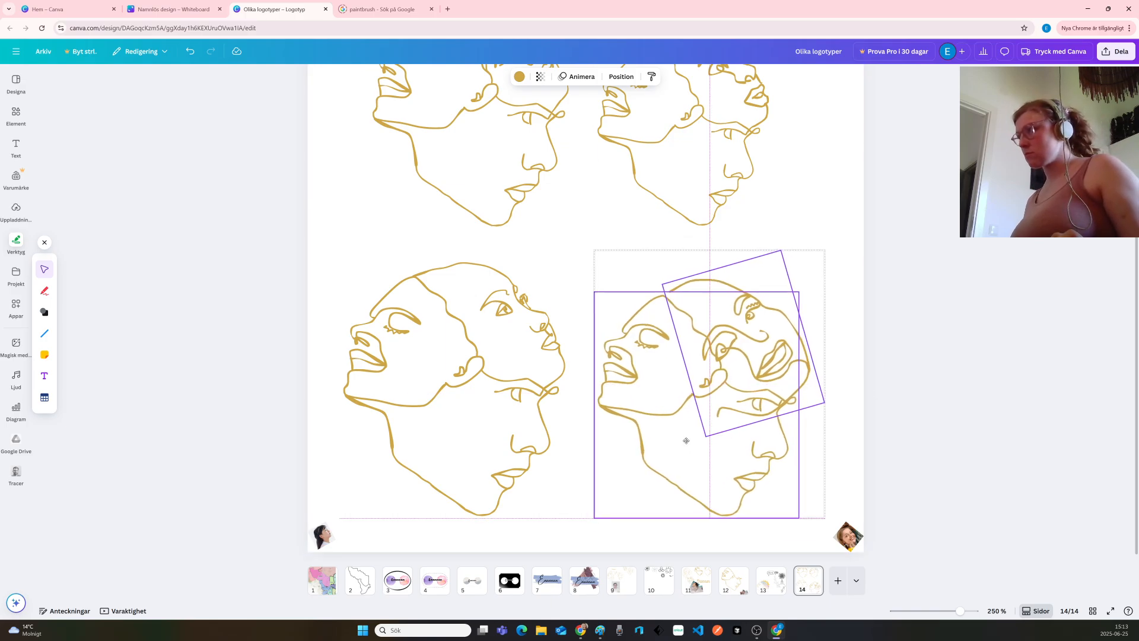
{"action": "left_click", "coordinate": [822, 209]}
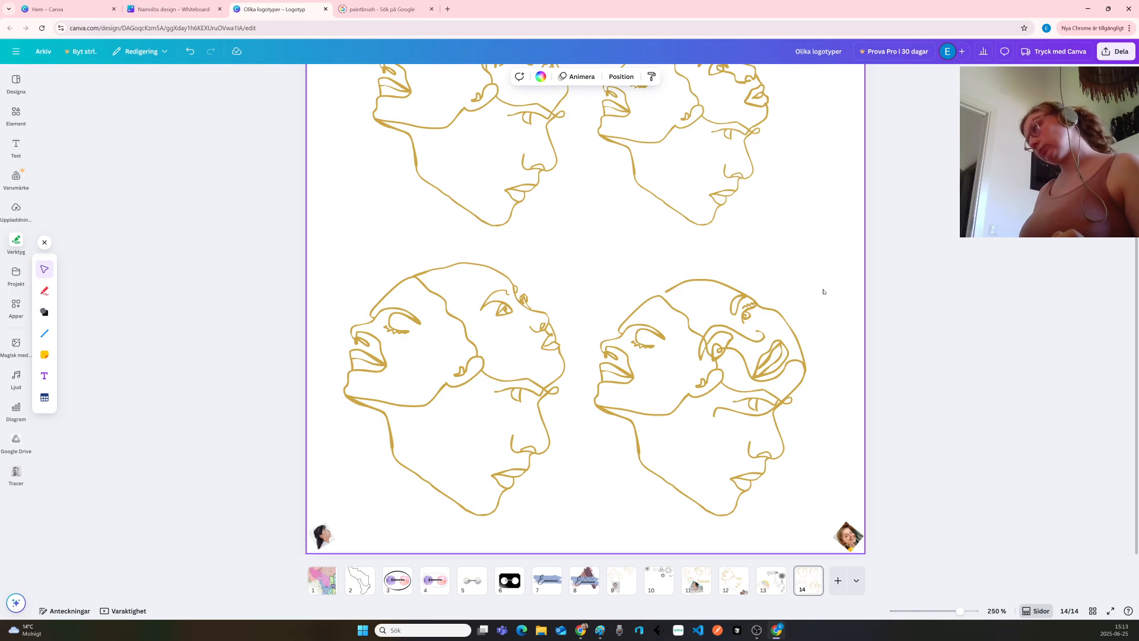
{"action": "left_click", "coordinate": [806, 371]}
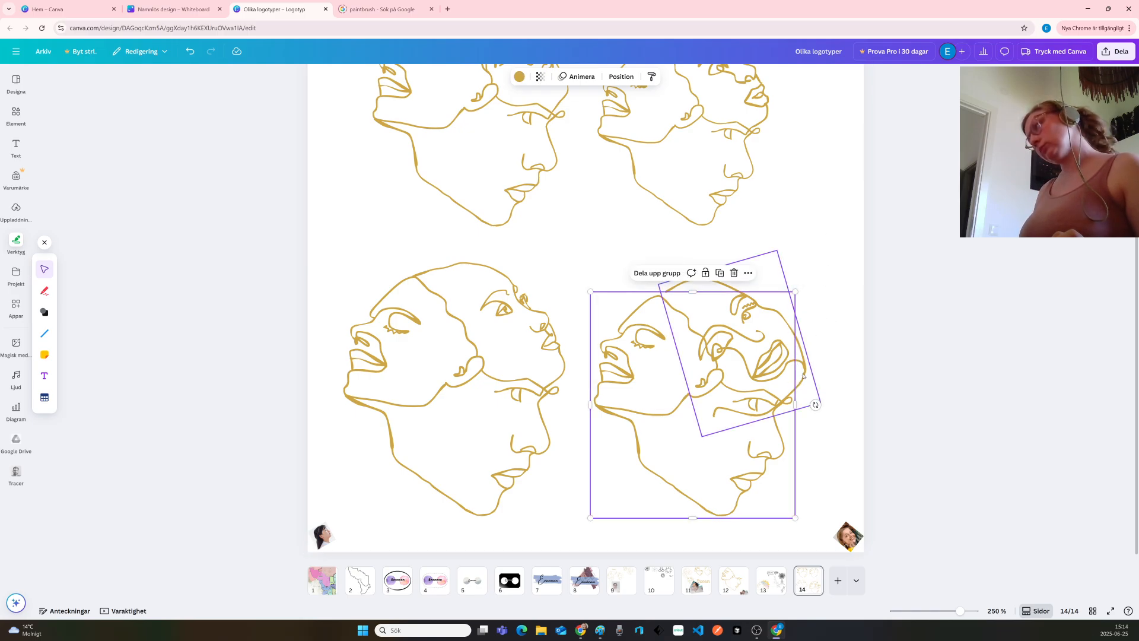
{"action": "left_click", "coordinate": [803, 375]}
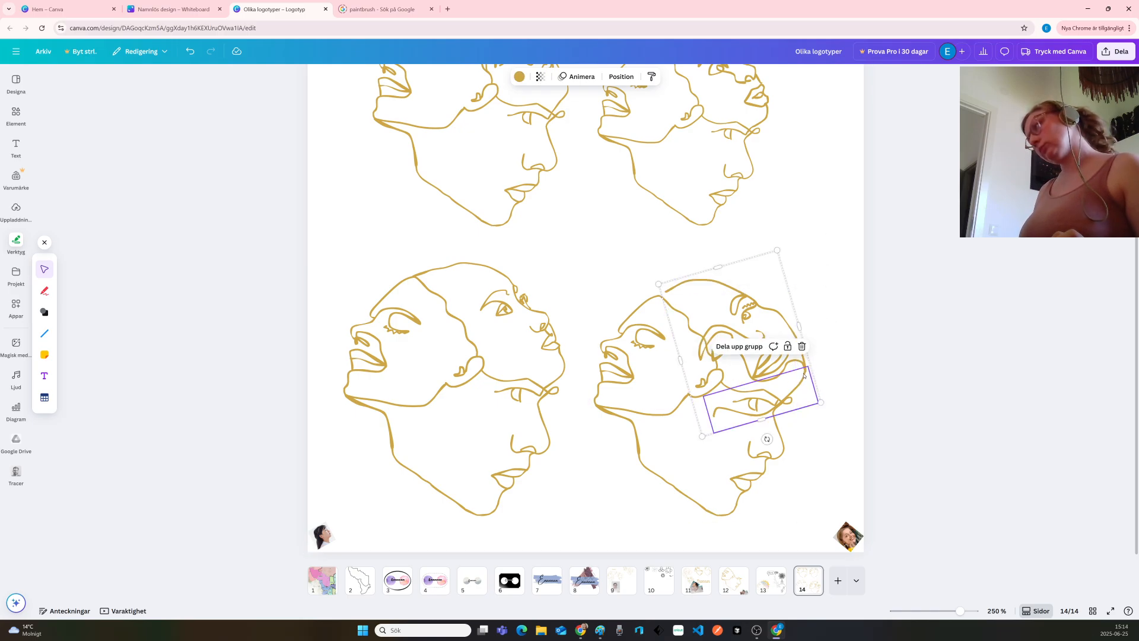
{"action": "left_click", "coordinate": [789, 194]}
Select both groups of the upper-right three-face drawing and enlarge them together to better match the other variants
{"action": "scroll", "coordinate": [754, 371], "scroll_direction": "up", "scroll_amount": 3}
{"action": "scroll", "coordinate": [754, 370], "scroll_direction": "down", "scroll_amount": 4}
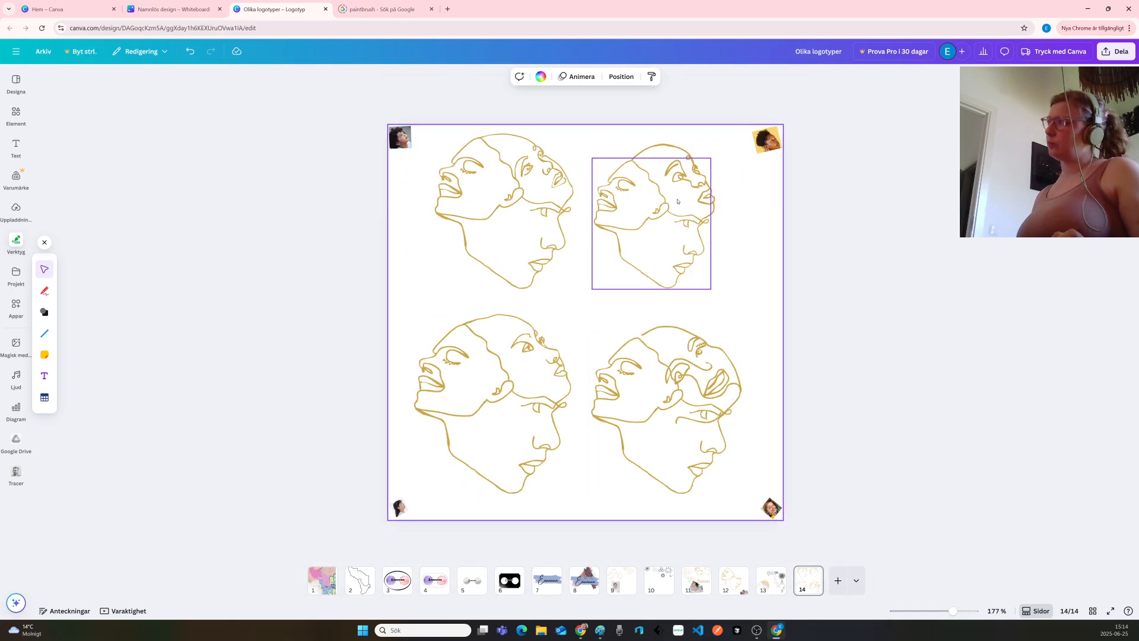
{"action": "left_click_drag", "start_coordinate": [593, 150], "coordinate": [739, 311]}
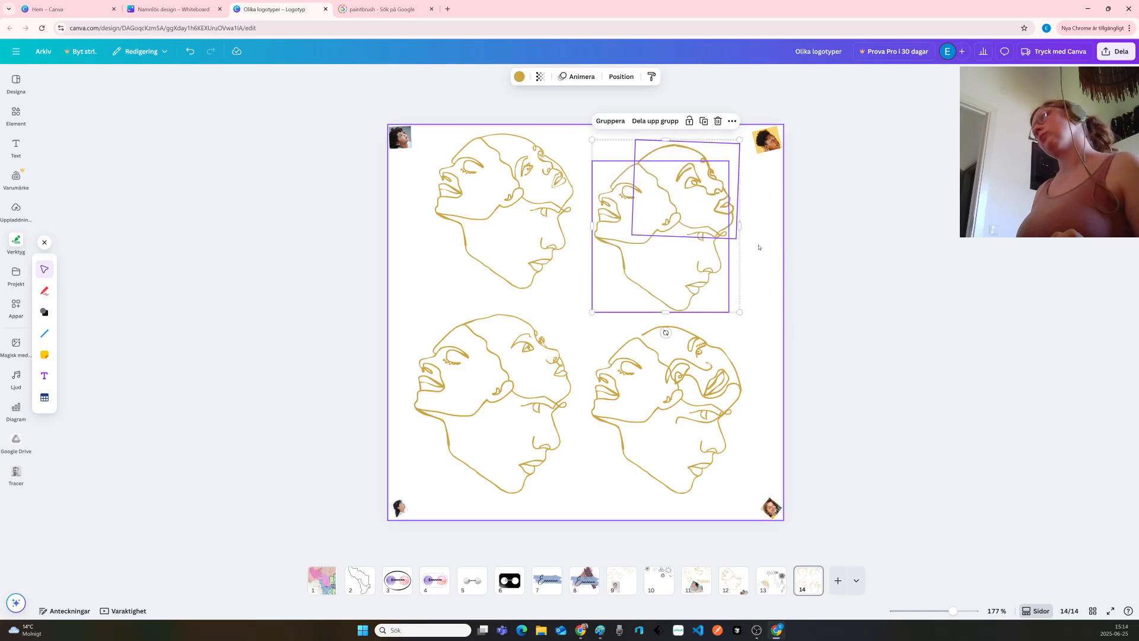
{"action": "left_click", "coordinate": [758, 247]}
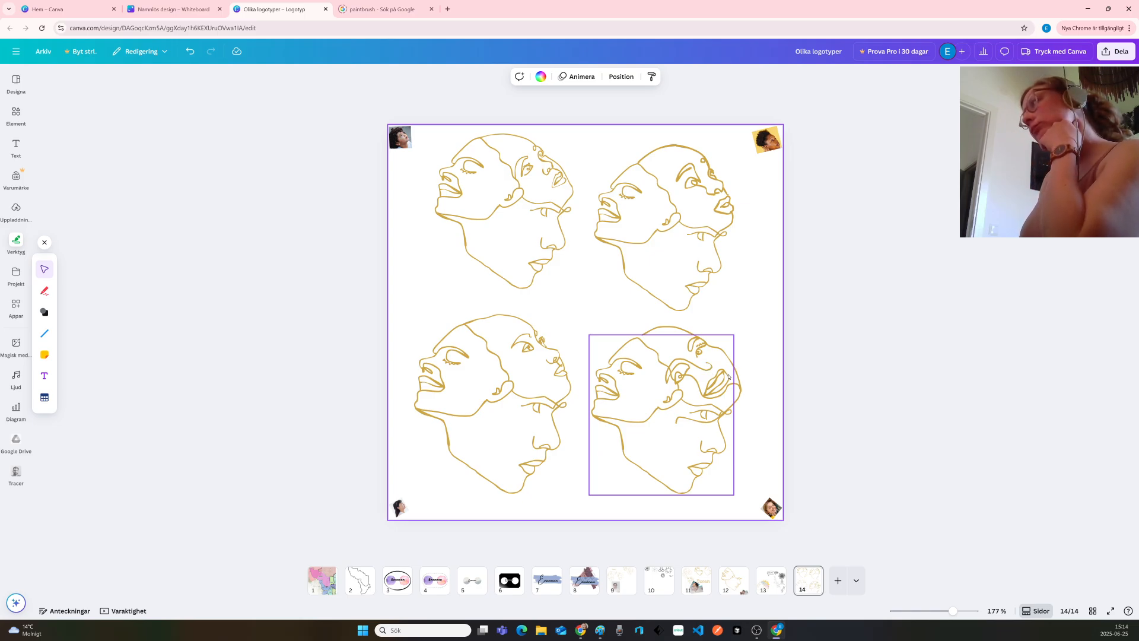
Move the smiling woman's traced face so its crown line meets the forehead line of the lower-right two-face drawing
{"action": "left_click", "coordinate": [663, 366]}
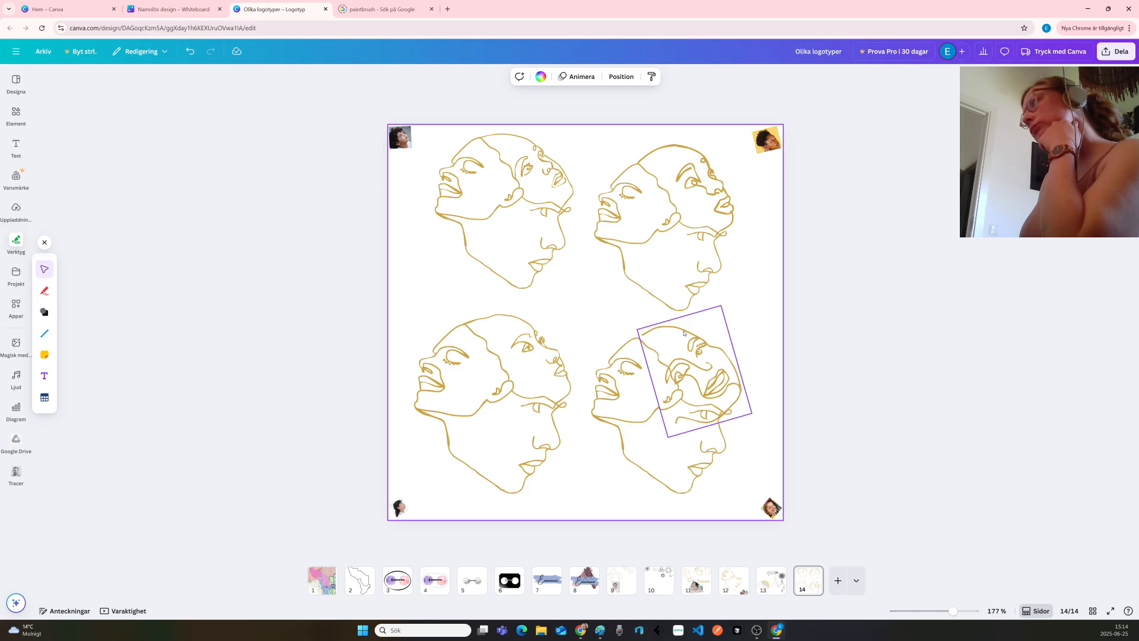
{"action": "left_click", "coordinate": [649, 339]}
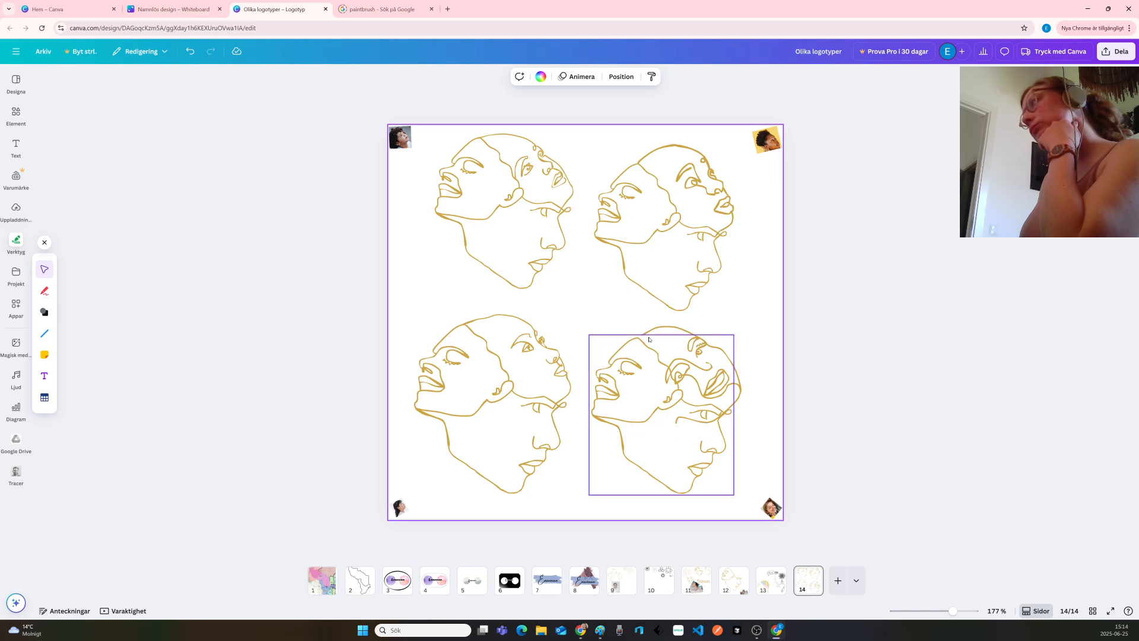
{"action": "left_click", "coordinate": [649, 339]}
{"action": "left_click", "coordinate": [646, 380]}
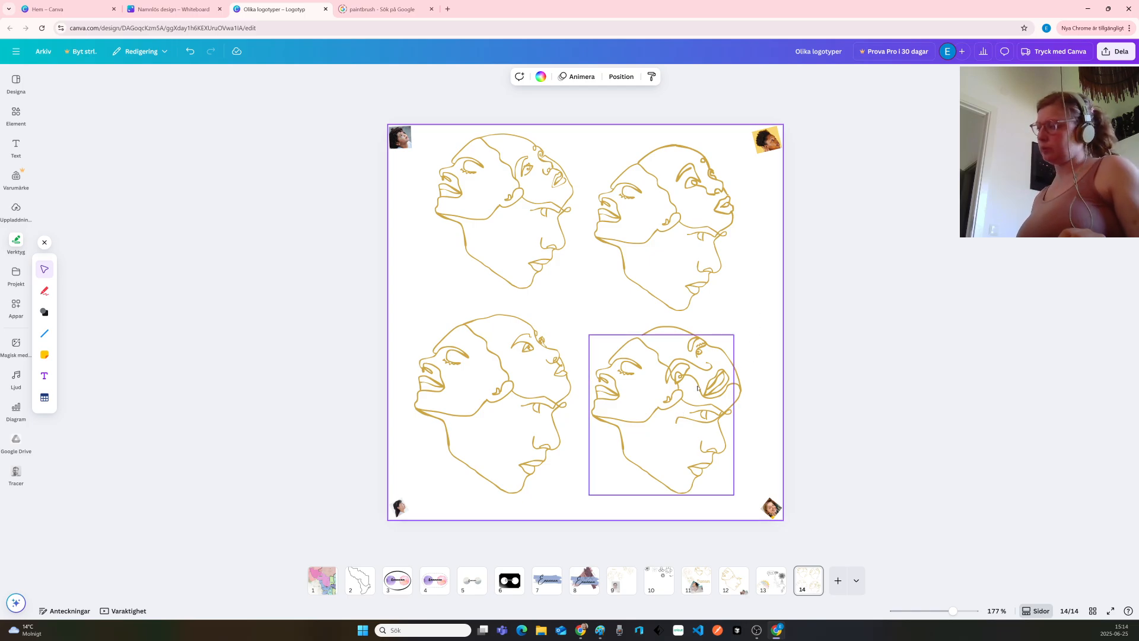
{"action": "scroll", "coordinate": [700, 390], "scroll_direction": "up", "scroll_amount": 5}
{"action": "scroll", "coordinate": [882, 384], "scroll_direction": "up", "scroll_amount": 2}
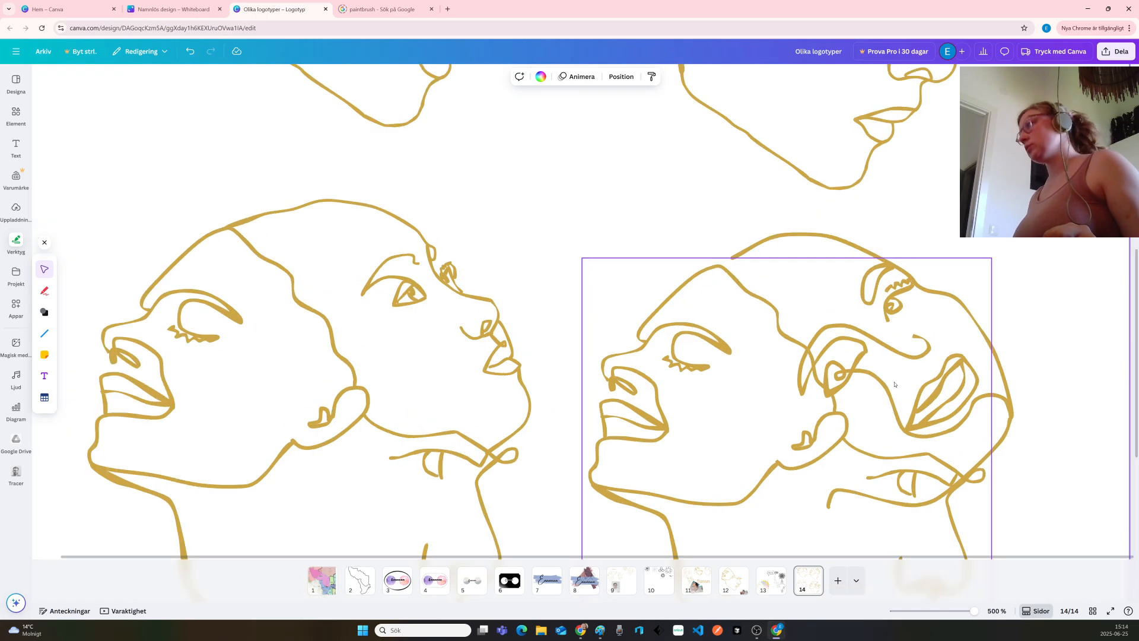
{"action": "left_click_drag", "start_coordinate": [839, 239], "coordinate": [826, 248]}
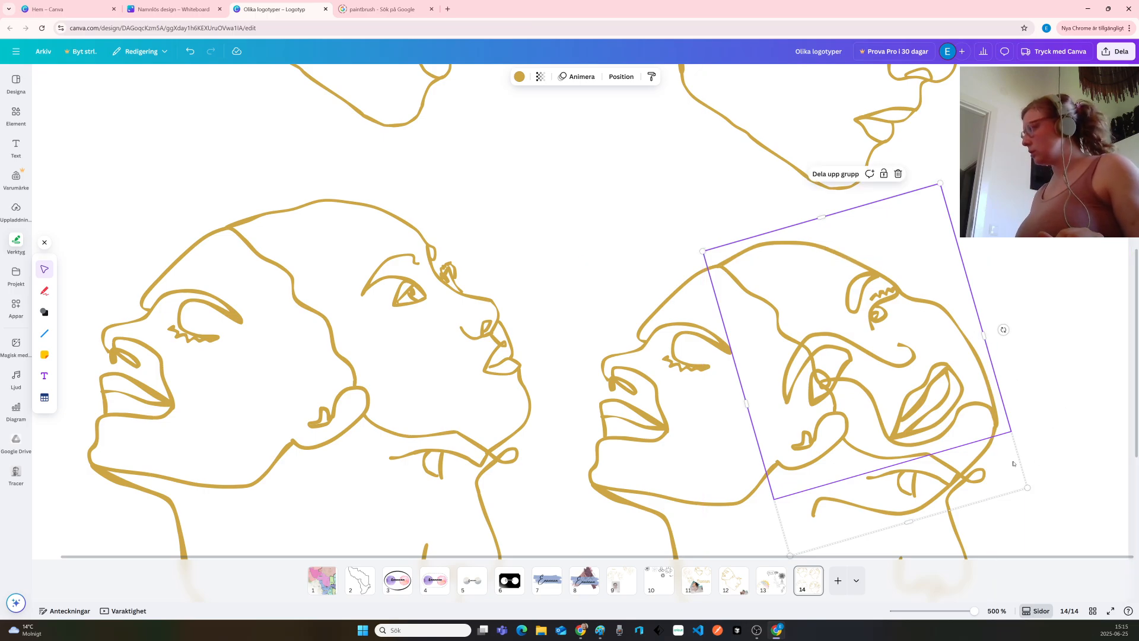
Fine-tune the size of the smiling woman's traced face, scaling it to about 109 wide and 140 high
{"action": "left_click_drag", "start_coordinate": [1031, 487], "coordinate": [1047, 495]}
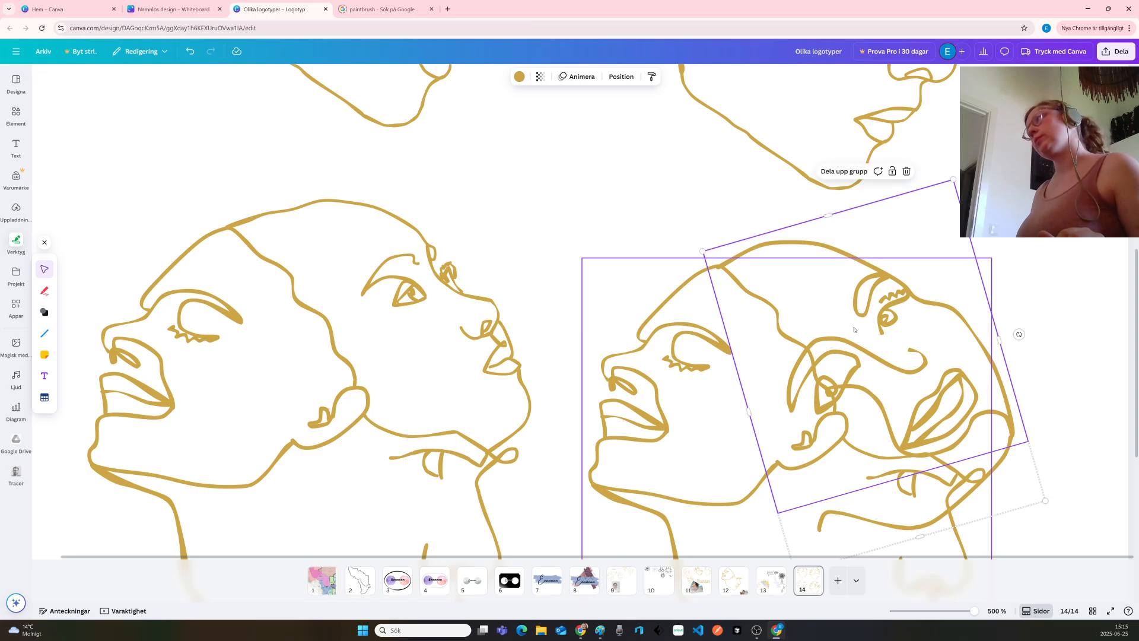
{"action": "scroll", "coordinate": [854, 332], "scroll_direction": "up", "scroll_amount": 4}
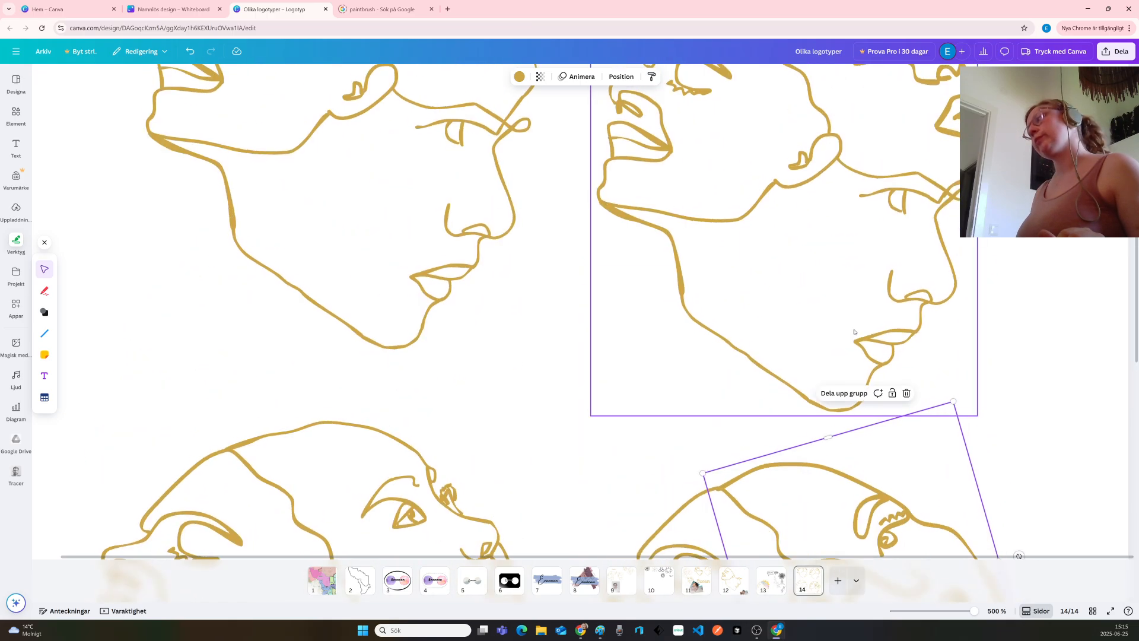
{"action": "scroll", "coordinate": [854, 332], "scroll_direction": "down", "scroll_amount": 4}
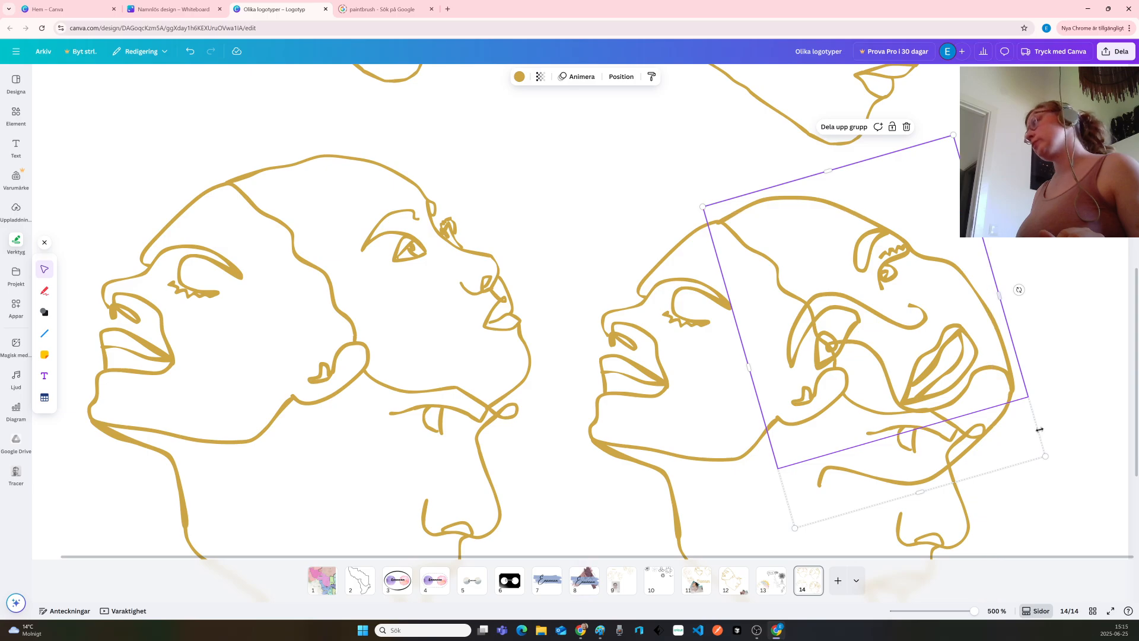
{"action": "left_click_drag", "start_coordinate": [1045, 456], "coordinate": [1023, 441]}
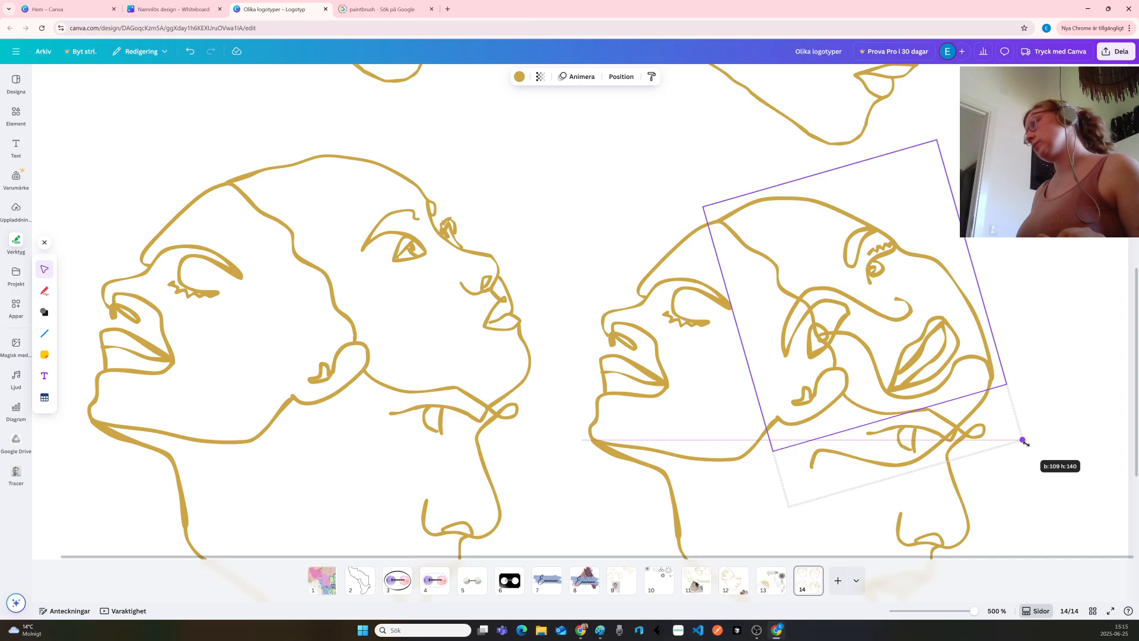
{"action": "left_click_drag", "start_coordinate": [1023, 442], "coordinate": [1023, 442]}
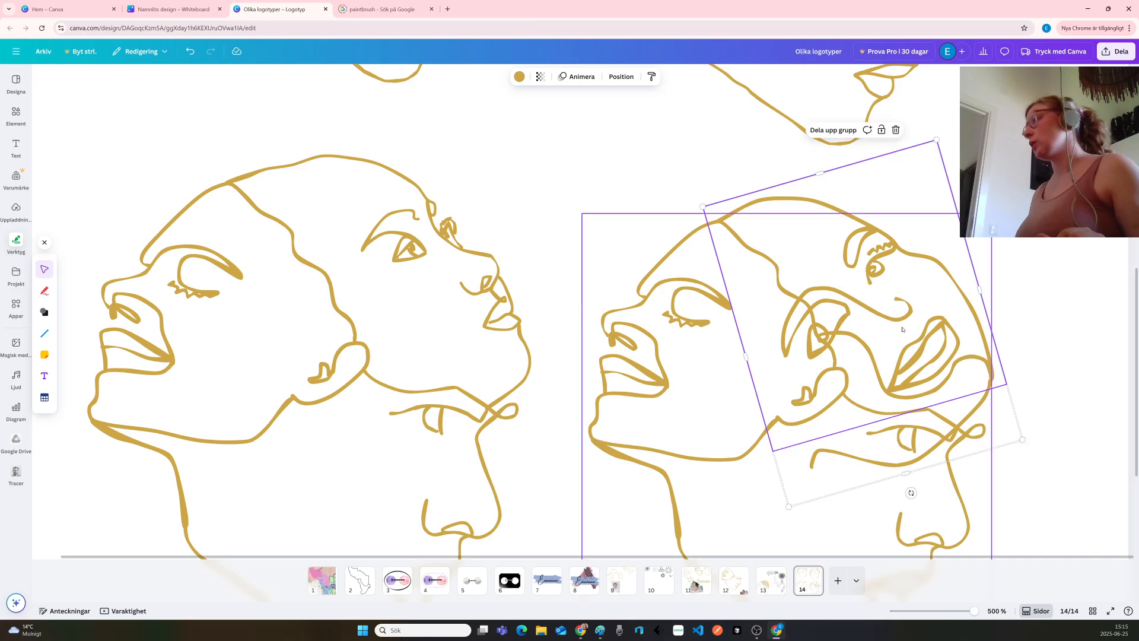
Ungroup the smiling woman's traced face and delete its long chin-and-jaw stroke overlapping the lower face's eye
{"action": "left_click", "coordinate": [788, 233]}
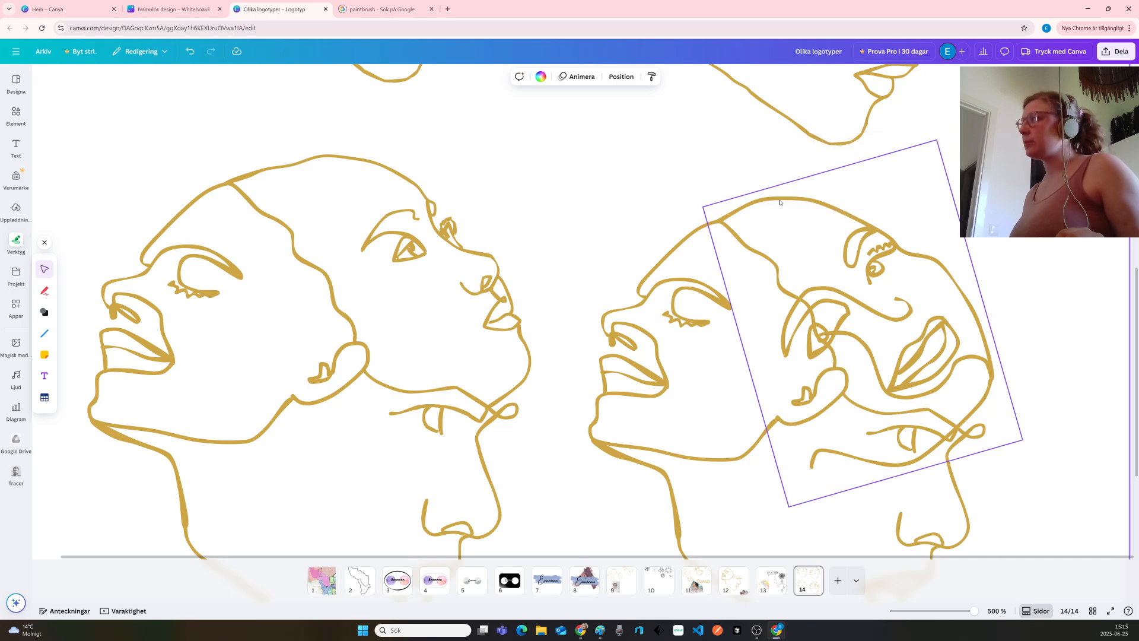
{"action": "left_click", "coordinate": [780, 203]}
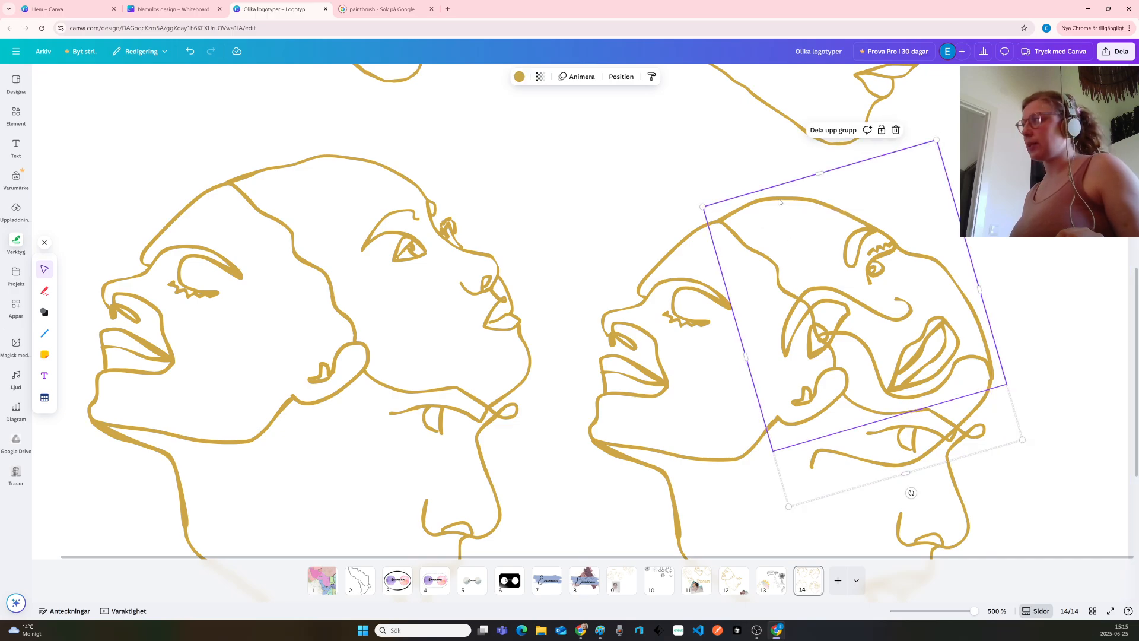
{"action": "left_click", "coordinate": [837, 131]}
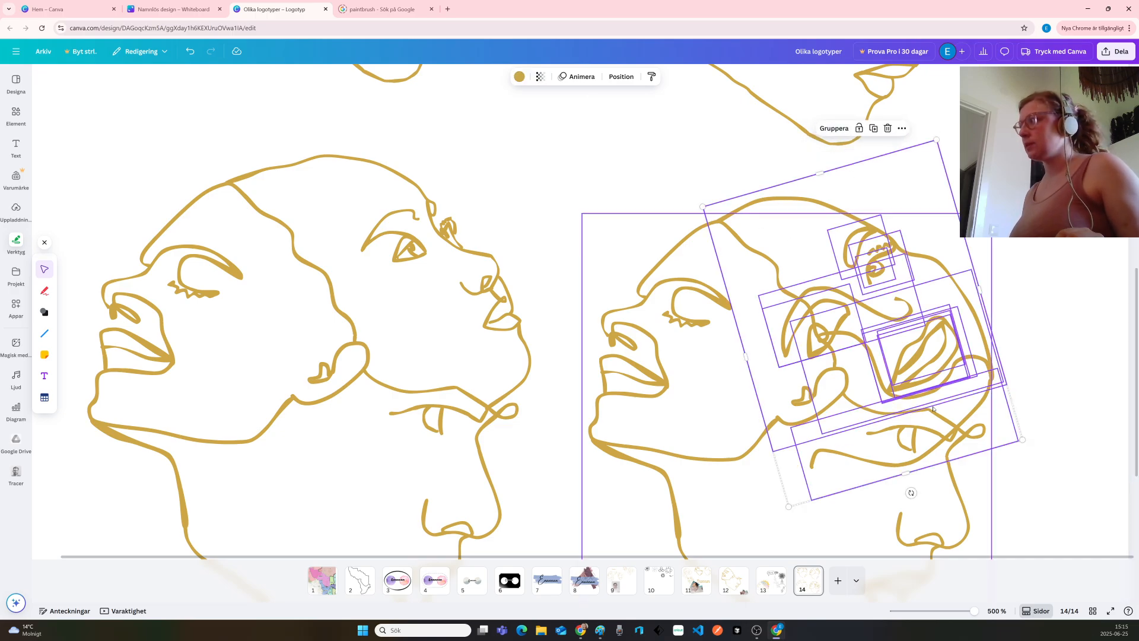
{"action": "left_click", "coordinate": [873, 467]}
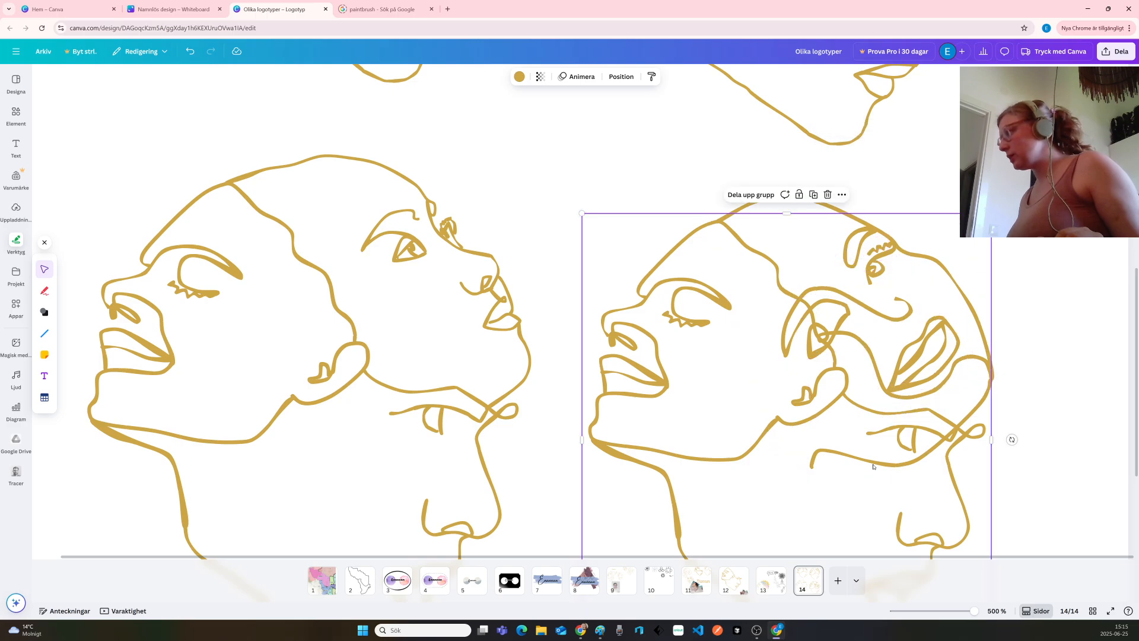
{"action": "left_click", "coordinate": [1026, 392]}
{"action": "left_click", "coordinate": [995, 408]}
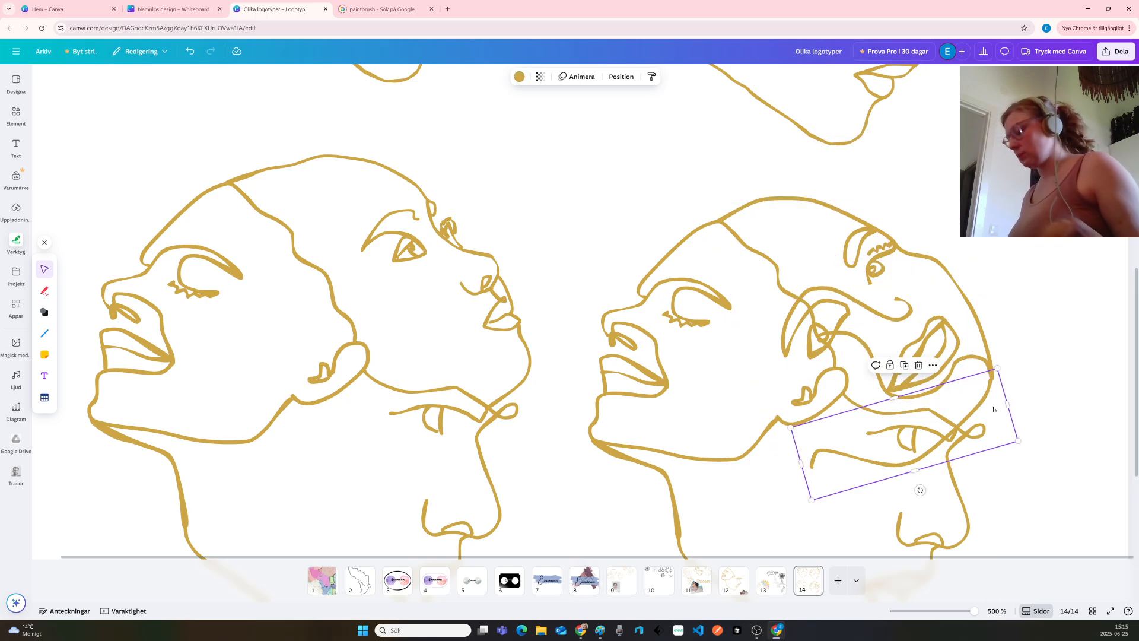
{"action": "key", "text": "Delete"}
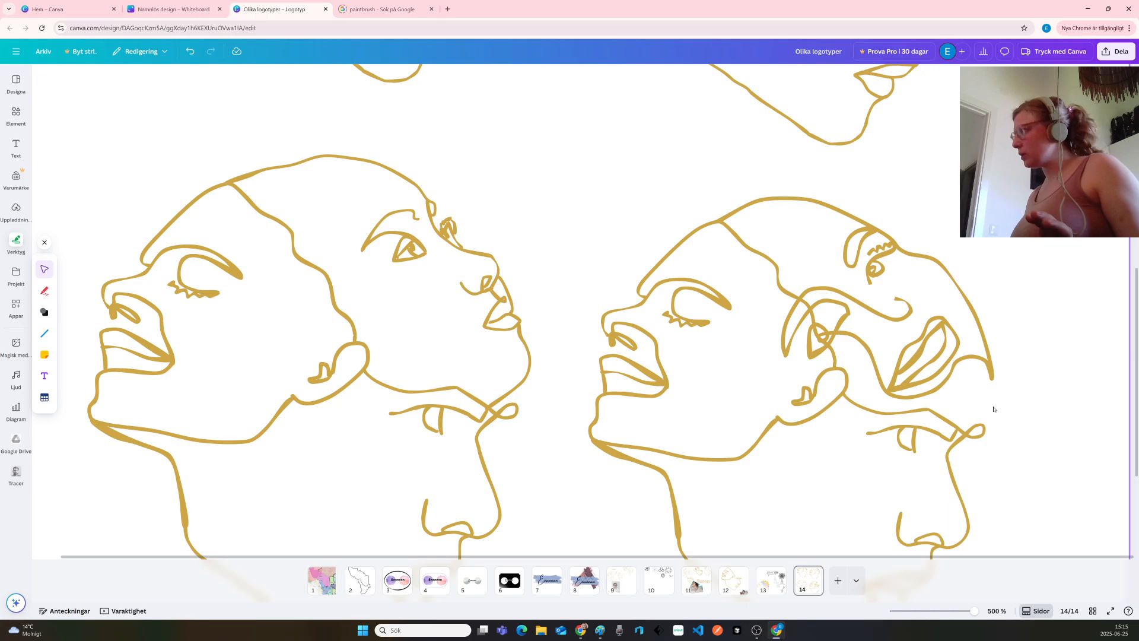
Nudge the lower-right two-face drawing slightly down and to the left, and ungroup it into separate strokes
{"action": "left_click", "coordinate": [769, 273]}
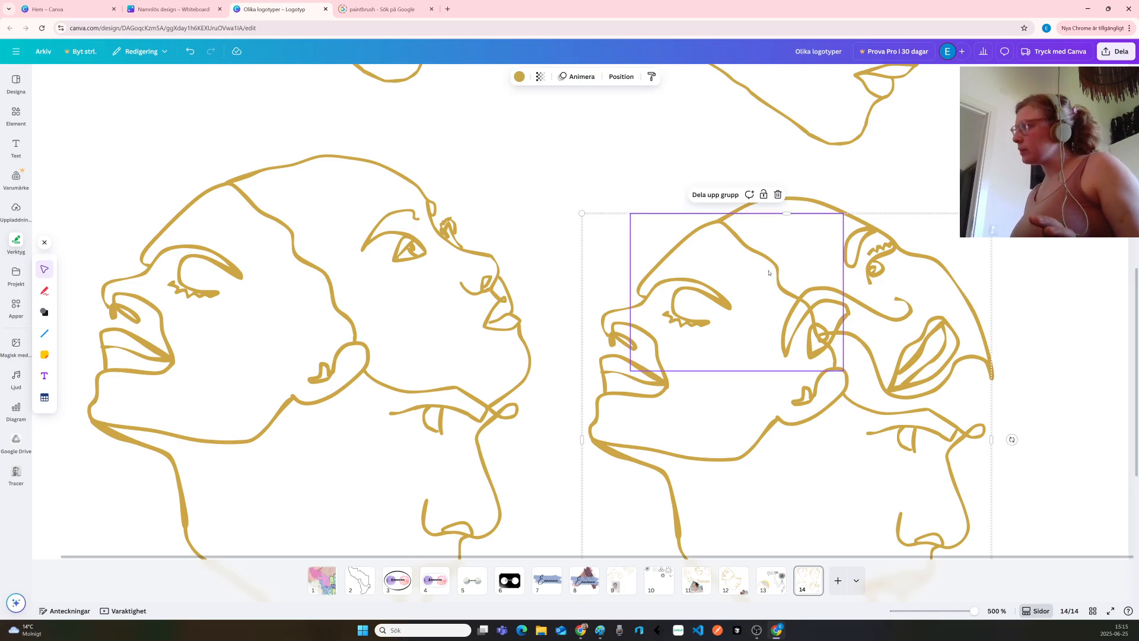
{"action": "left_click_drag", "start_coordinate": [769, 273], "coordinate": [768, 272]}
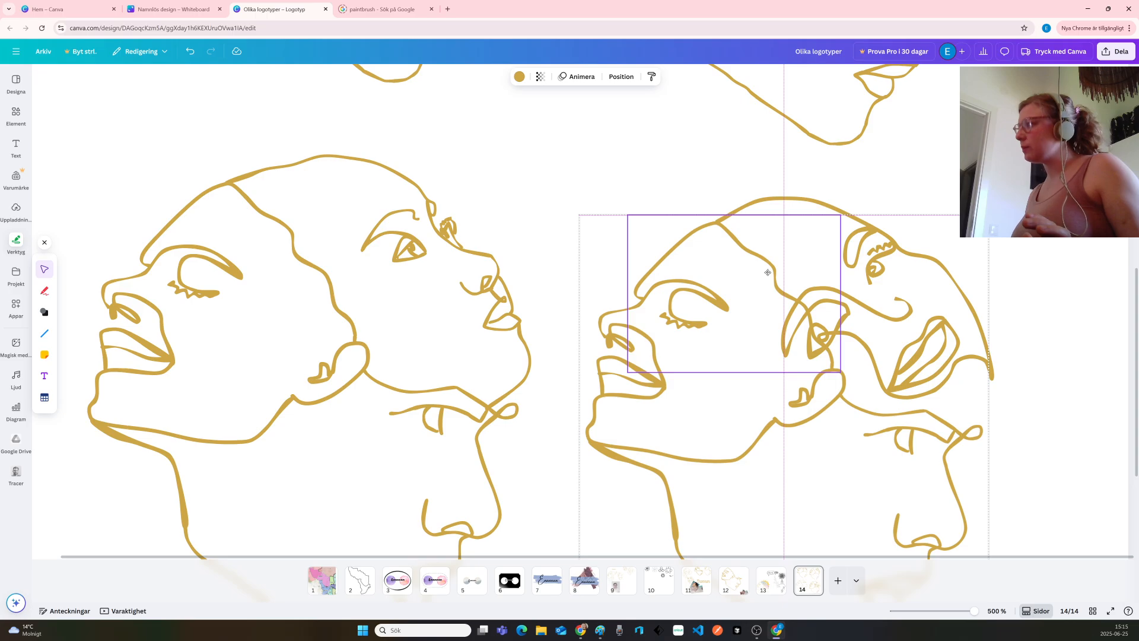
{"action": "left_click_drag", "start_coordinate": [768, 272], "coordinate": [767, 272]}
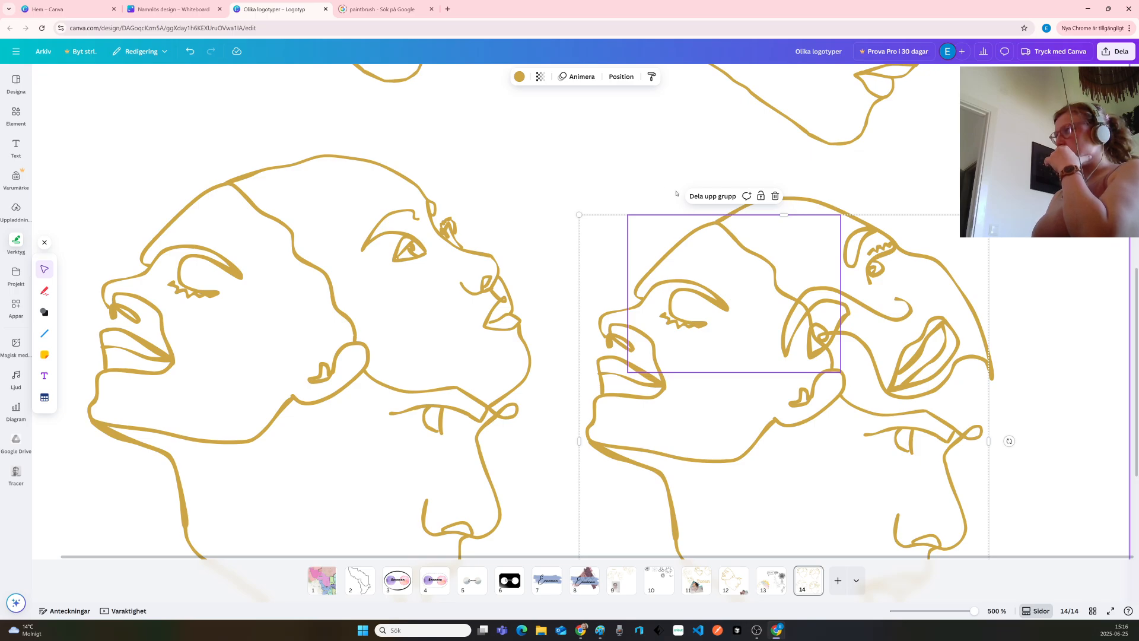
{"action": "left_click", "coordinate": [712, 196]}
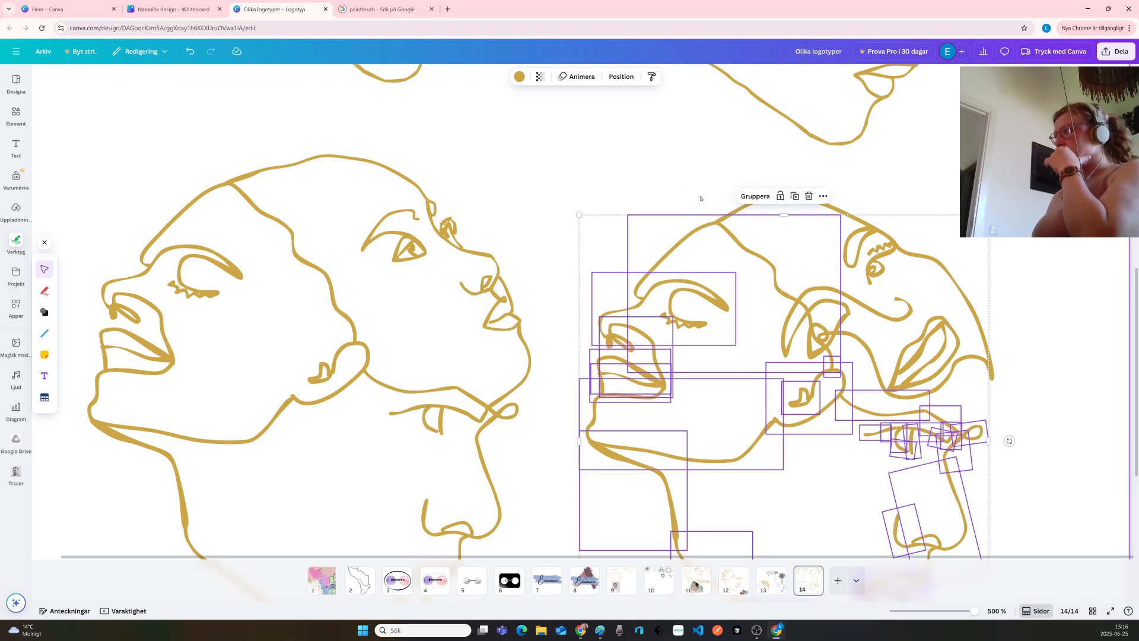
{"action": "left_click", "coordinate": [756, 257]}
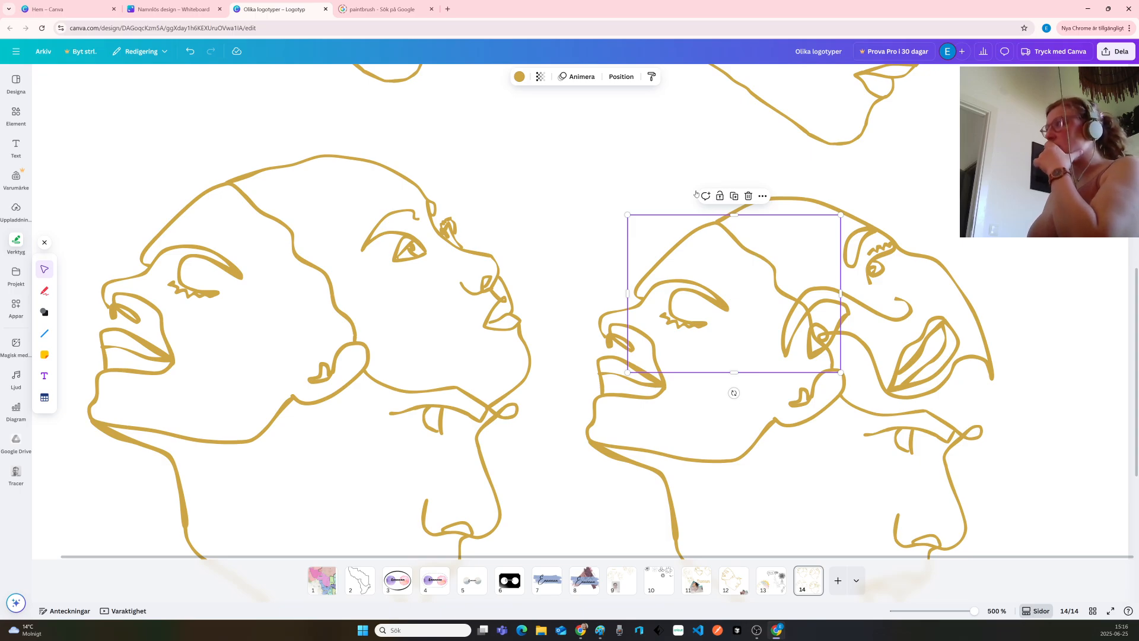
{"action": "left_click", "coordinate": [673, 171]}
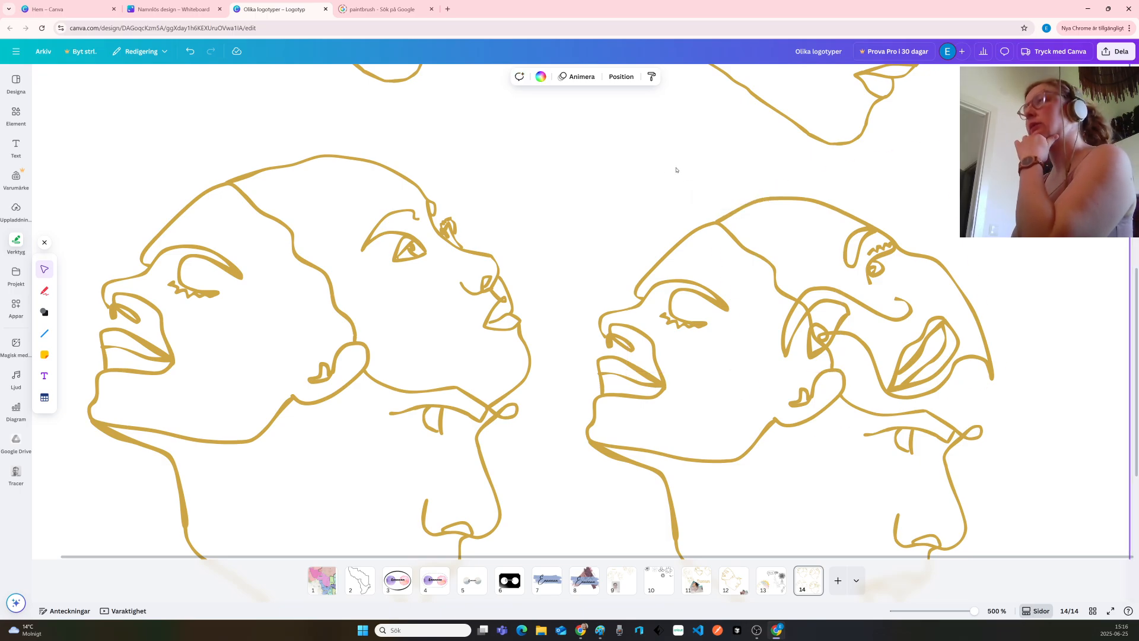
Draw a new gold forehead outline from the left-facing face's brow up to the third face's crown line, redoing unsatisfactory strokes
{"action": "left_click", "coordinate": [45, 291]}
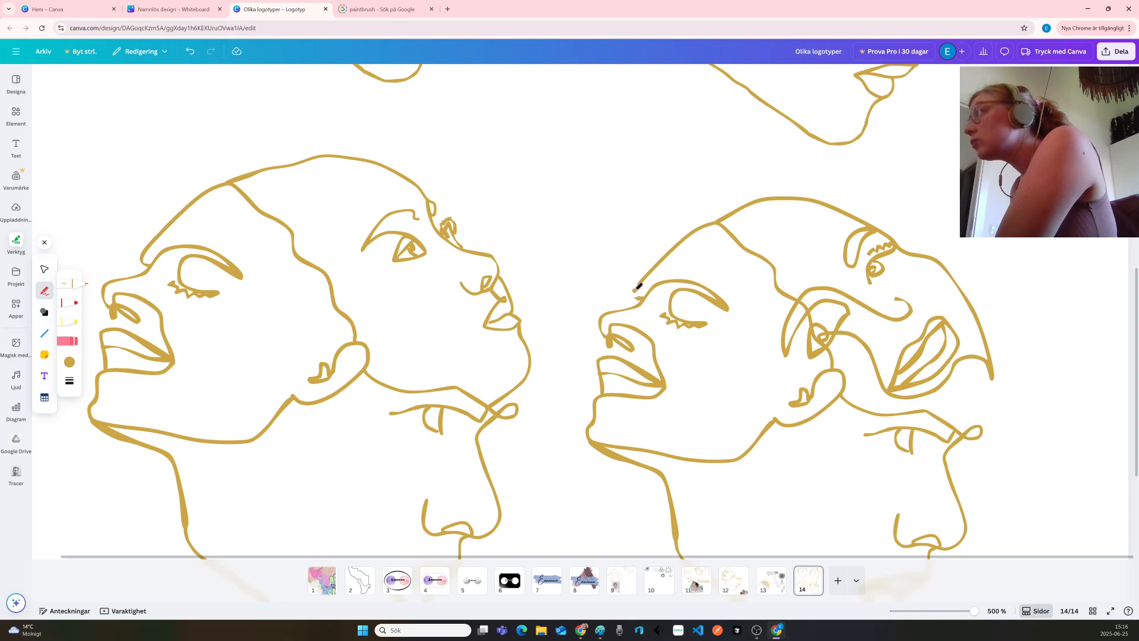
{"action": "left_click_drag", "start_coordinate": [634, 290], "coordinate": [643, 280]}
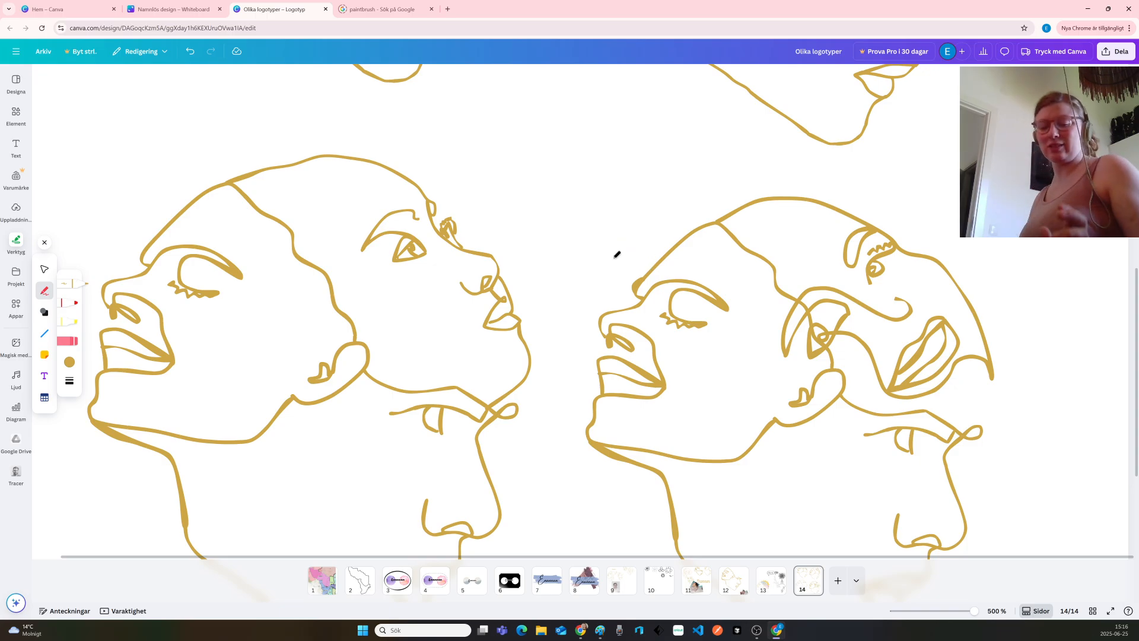
{"action": "key", "text": "ctrl+z"}
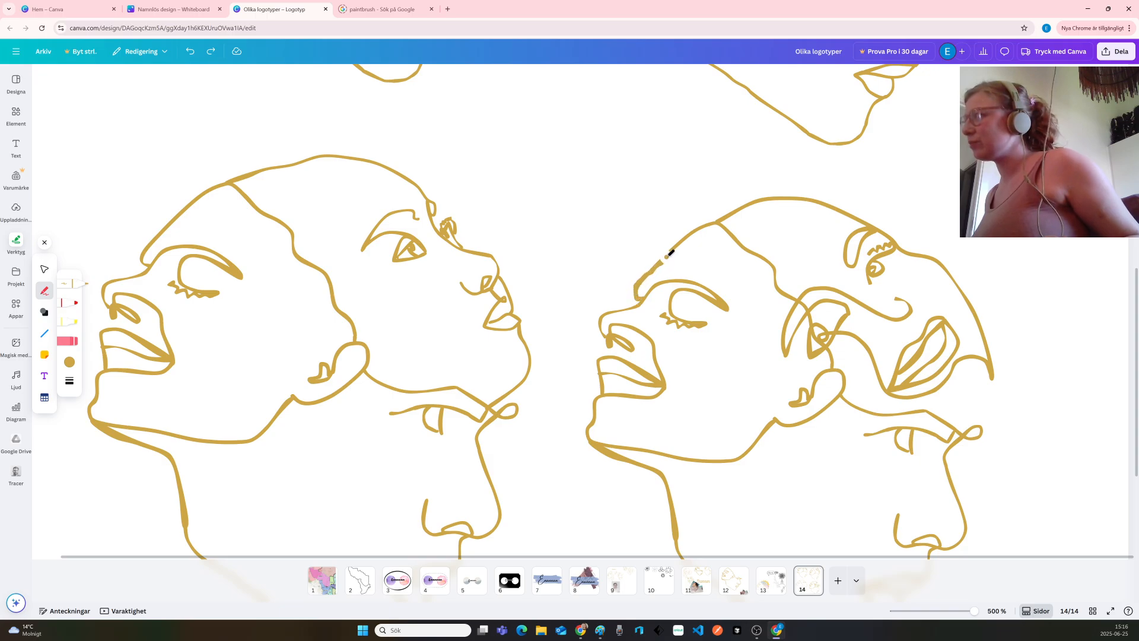
{"action": "left_click_drag", "start_coordinate": [666, 257], "coordinate": [704, 229]}
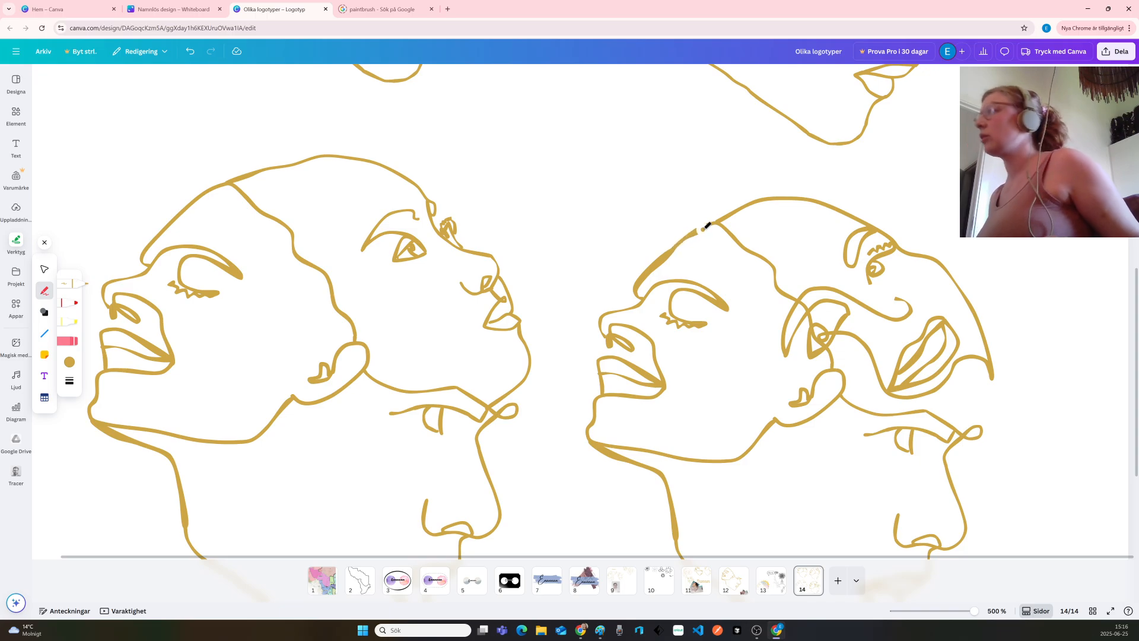
{"action": "key", "text": "ctrl+z"}
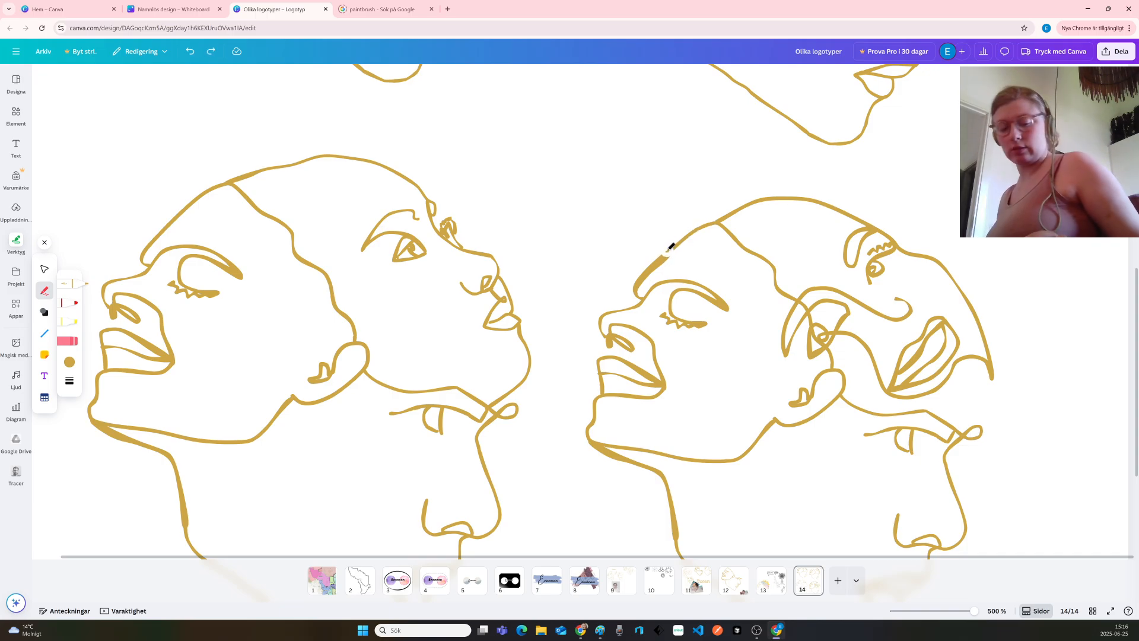
{"action": "key", "text": "ctrl+z"}
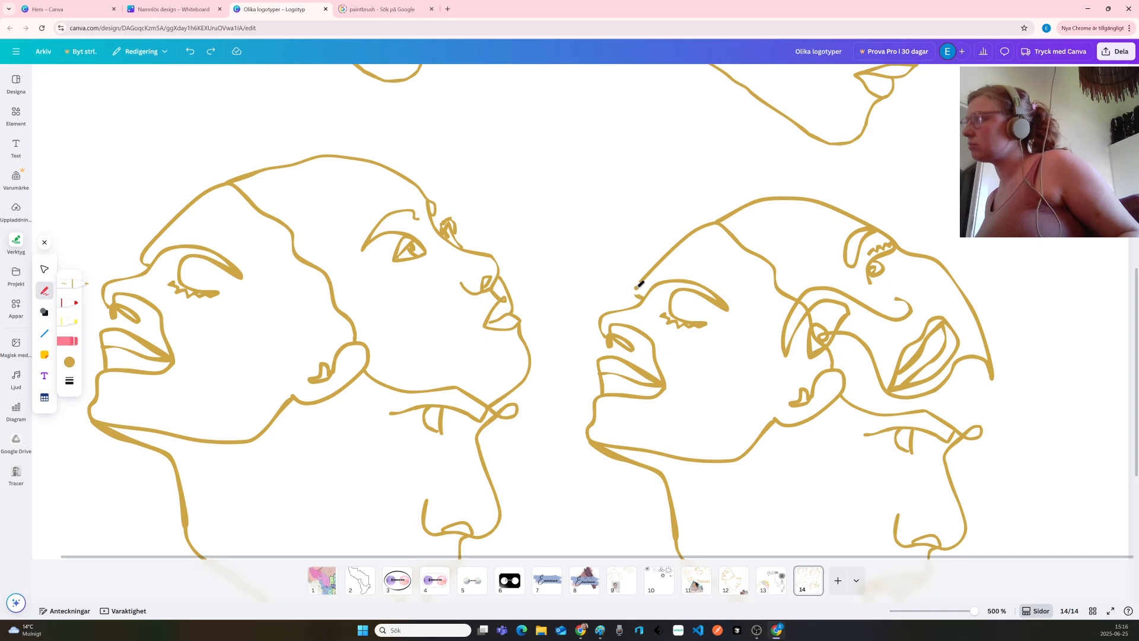
{"action": "left_click_drag", "start_coordinate": [640, 280], "coordinate": [649, 272]}
{"action": "left_click_drag", "start_coordinate": [665, 255], "coordinate": [723, 218]}
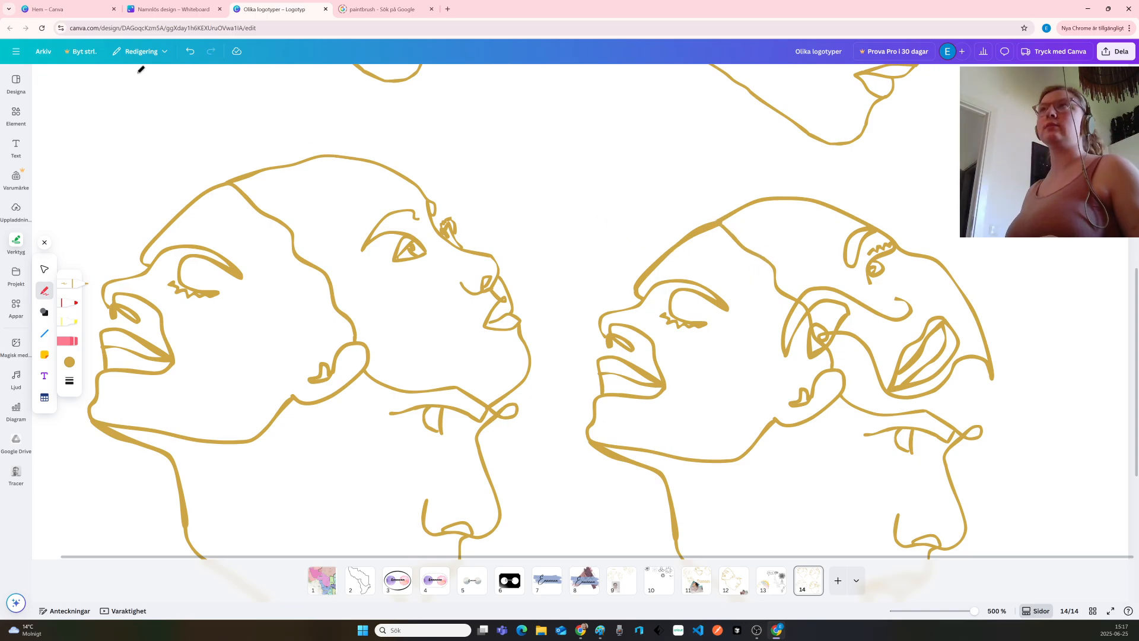
Delete the original forehead-and-hairline stroke and the small leftover stroke above the ear in the lower-right drawing
{"action": "left_click", "coordinate": [50, 269]}
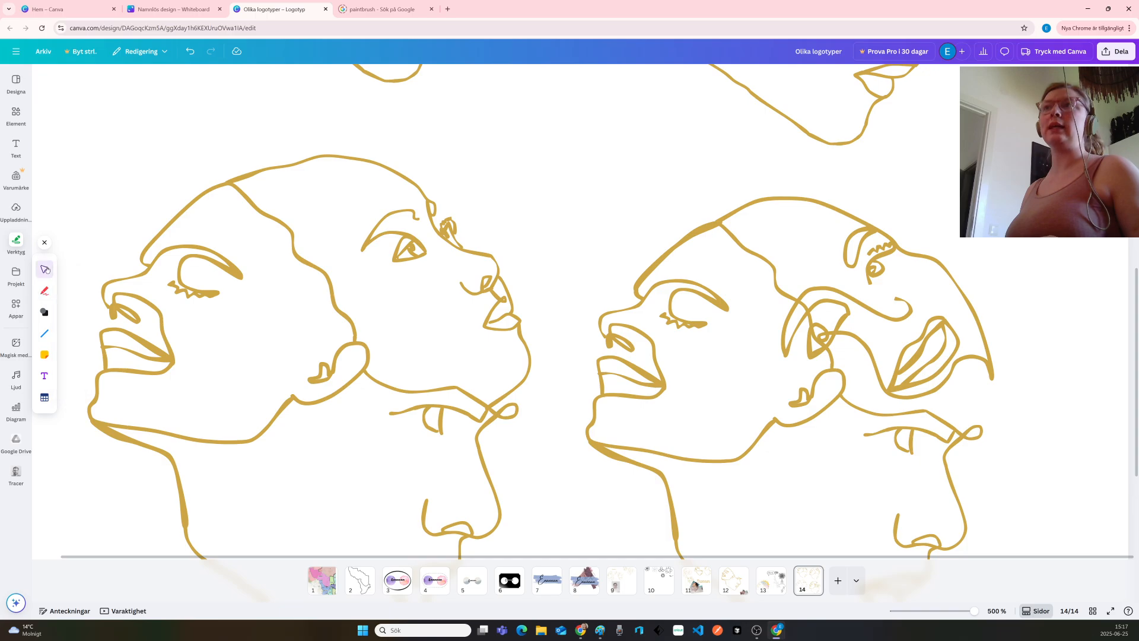
{"action": "left_click", "coordinate": [747, 249]}
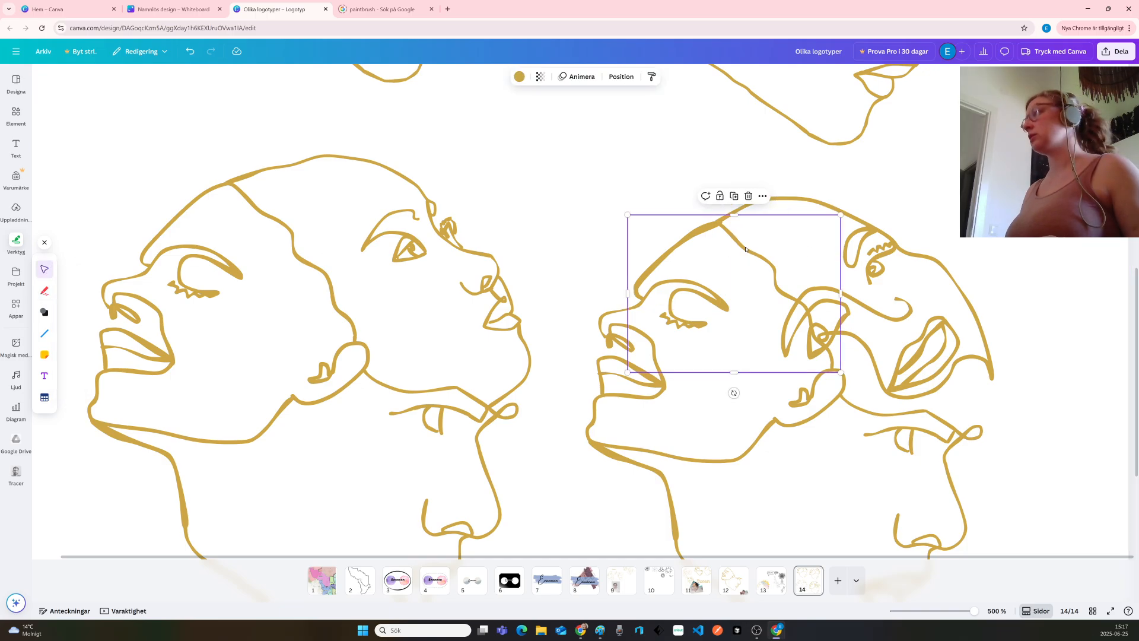
{"action": "key", "text": "Escape"}
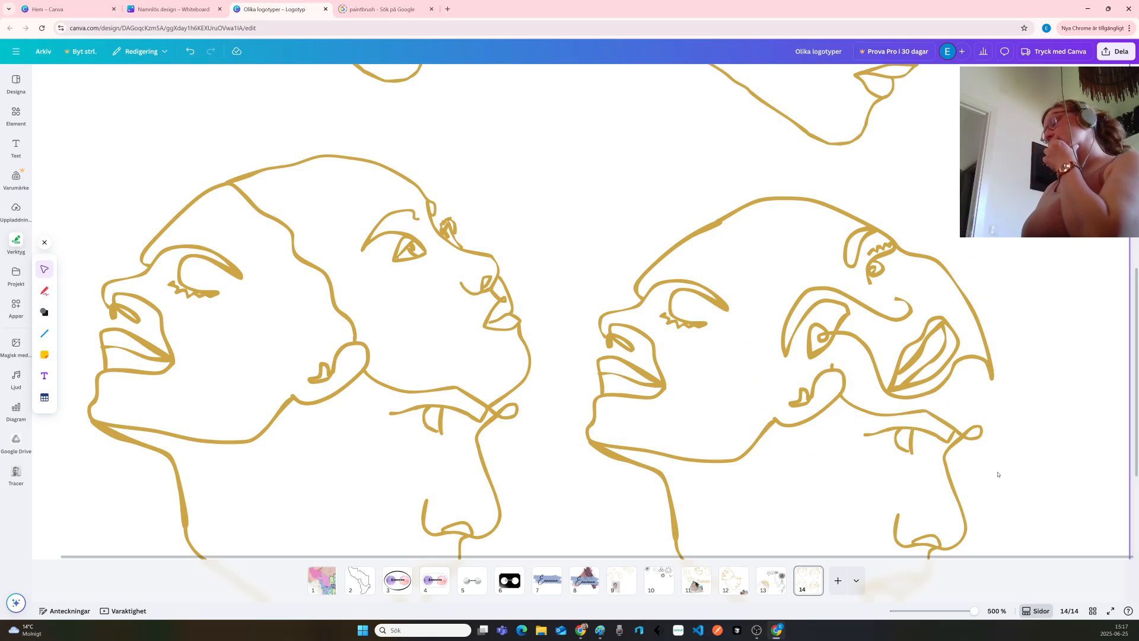
{"action": "left_click", "coordinate": [834, 368]}
{"action": "key", "text": "Delete"}
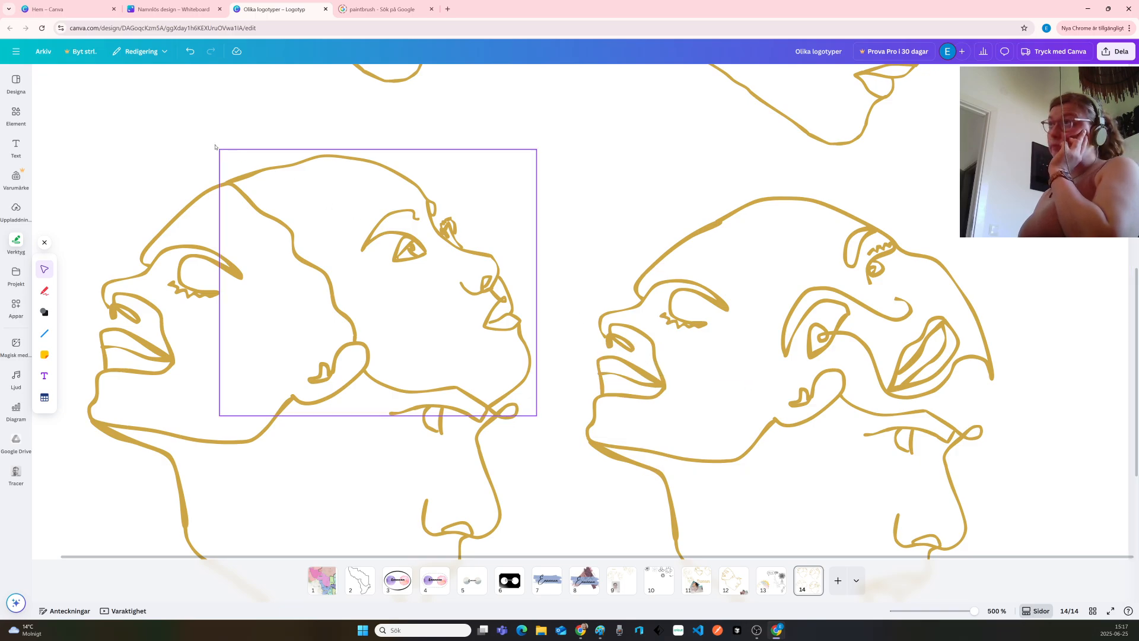
Draw a new wavy hairline from the left-facing face's forehead outline across to the third face's eyebrow line
{"action": "left_click", "coordinate": [45, 291]}
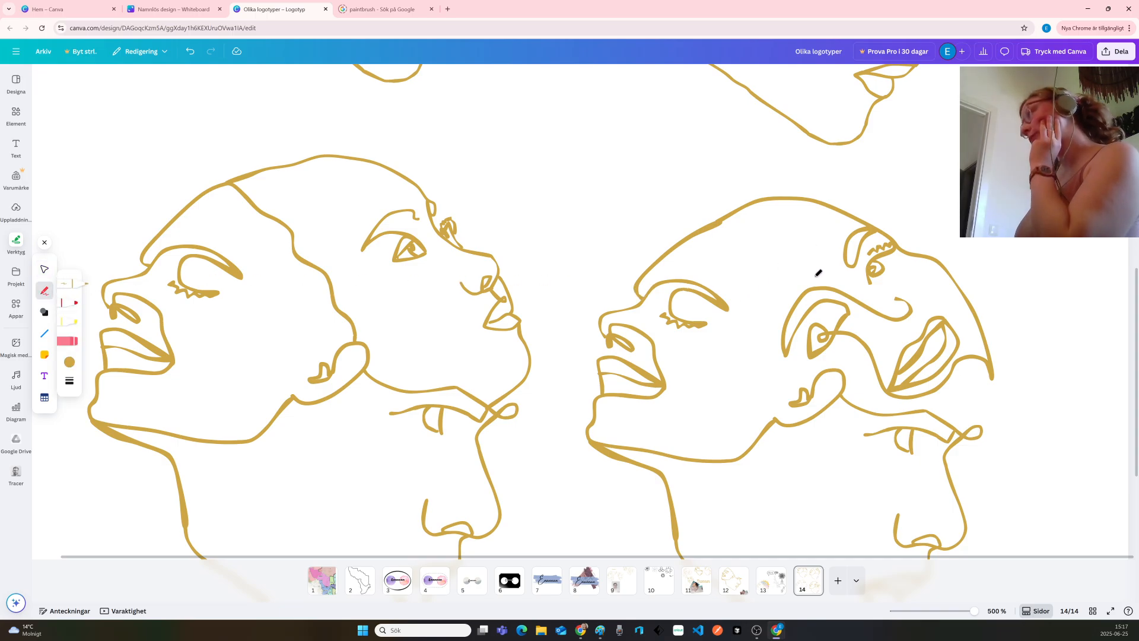
{"action": "mouse_move", "coordinate": [709, 228]}
{"action": "left_mouse_down"}
{"action": "mouse_move", "coordinate": [681, 242]}
{"action": "mouse_move", "coordinate": [755, 244]}
{"action": "mouse_move", "coordinate": [831, 288]}
{"action": "left_mouse_up"}
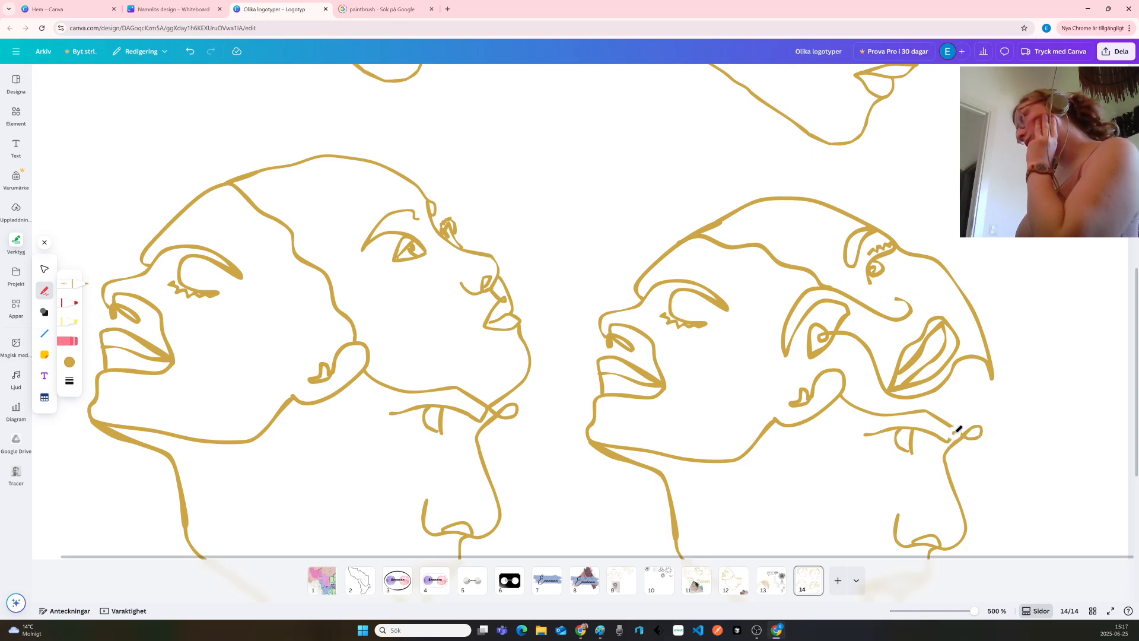
Draw a gold stroke extending the third face's outer outline down to the lower face's brow line in the lower-right drawing
{"action": "mouse_move", "coordinate": [952, 434]}
{"action": "left_mouse_down"}
{"action": "mouse_move", "coordinate": [980, 415]}
{"action": "mouse_move", "coordinate": [995, 375]}
{"action": "left_mouse_up"}
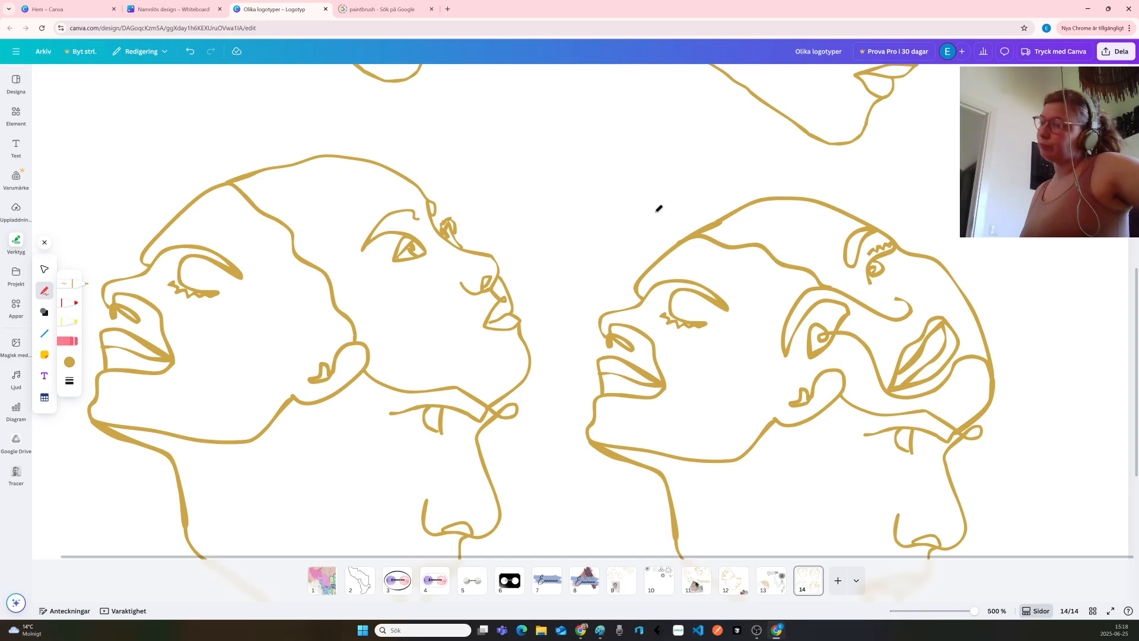
{"action": "scroll", "coordinate": [644, 217], "scroll_direction": "down", "scroll_amount": 3, "text": "ctrl"}
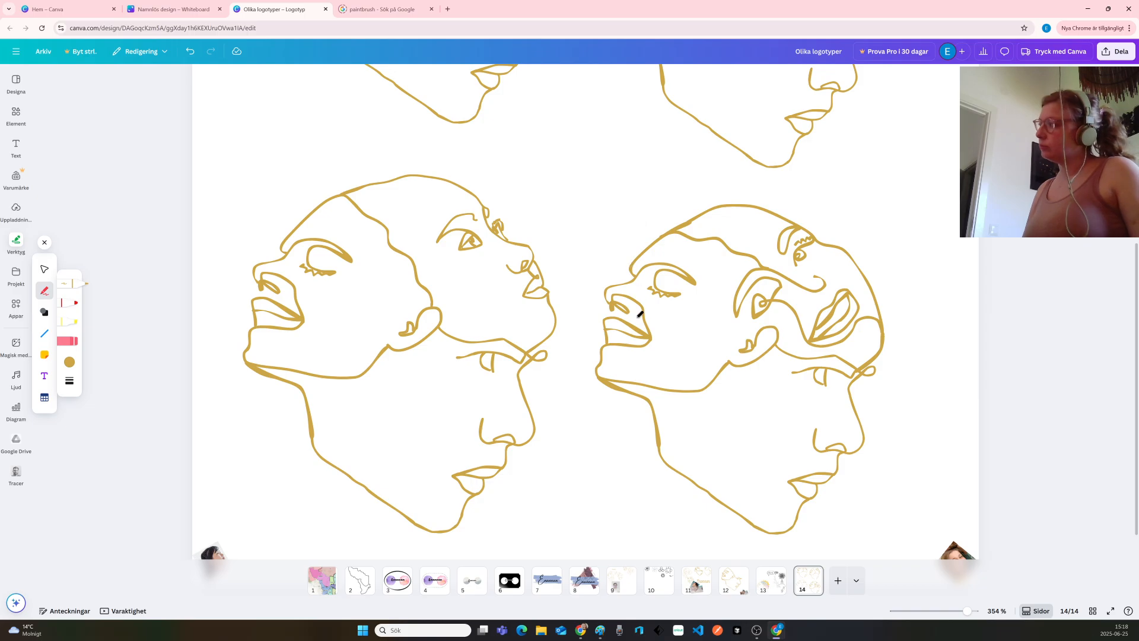
{"action": "scroll", "coordinate": [639, 314], "scroll_direction": "down", "scroll_amount": 4, "text": "ctrl"}
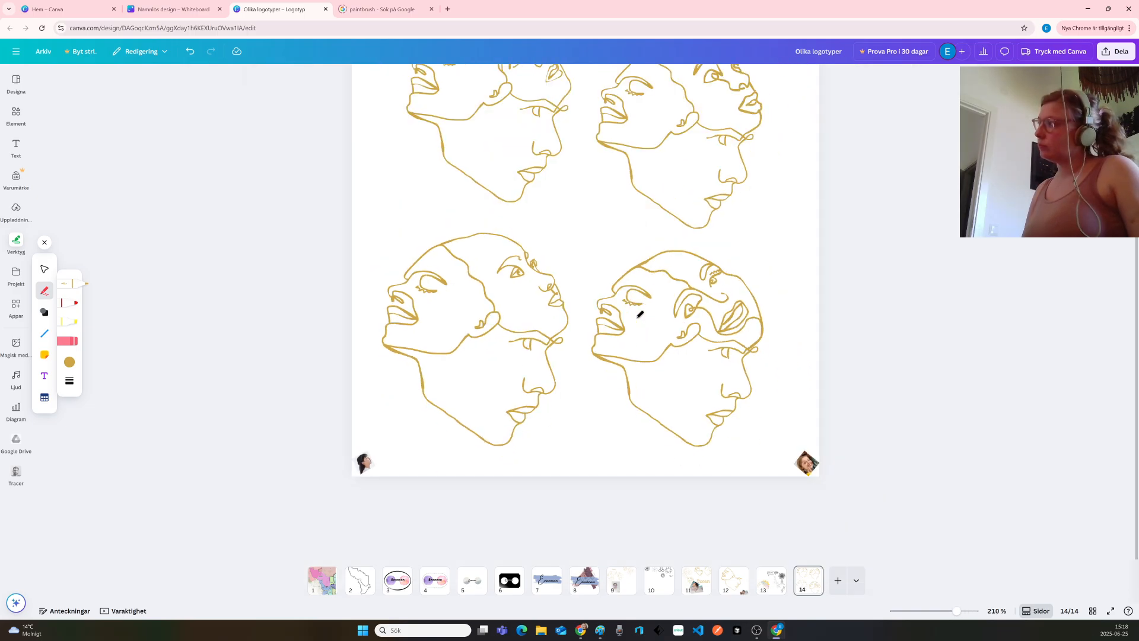
{"action": "scroll", "coordinate": [640, 313], "scroll_direction": "down", "scroll_amount": 1}
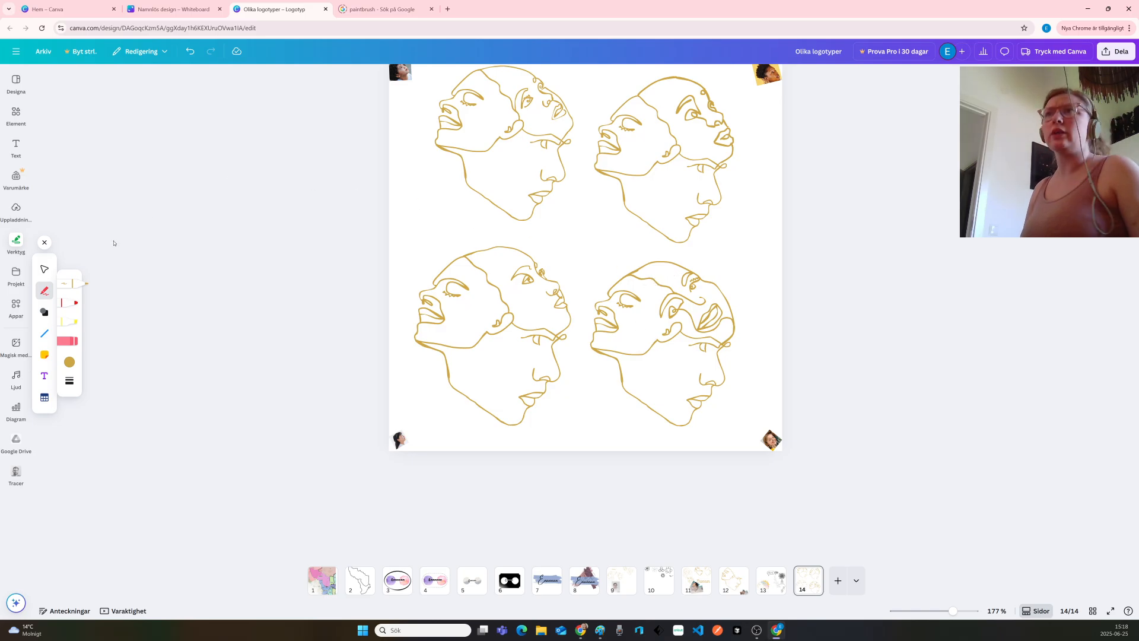
Adjust the wavy hairline stroke in the lower-right drawing, and group all of that drawing's strokes together
{"action": "left_click", "coordinate": [45, 270]}
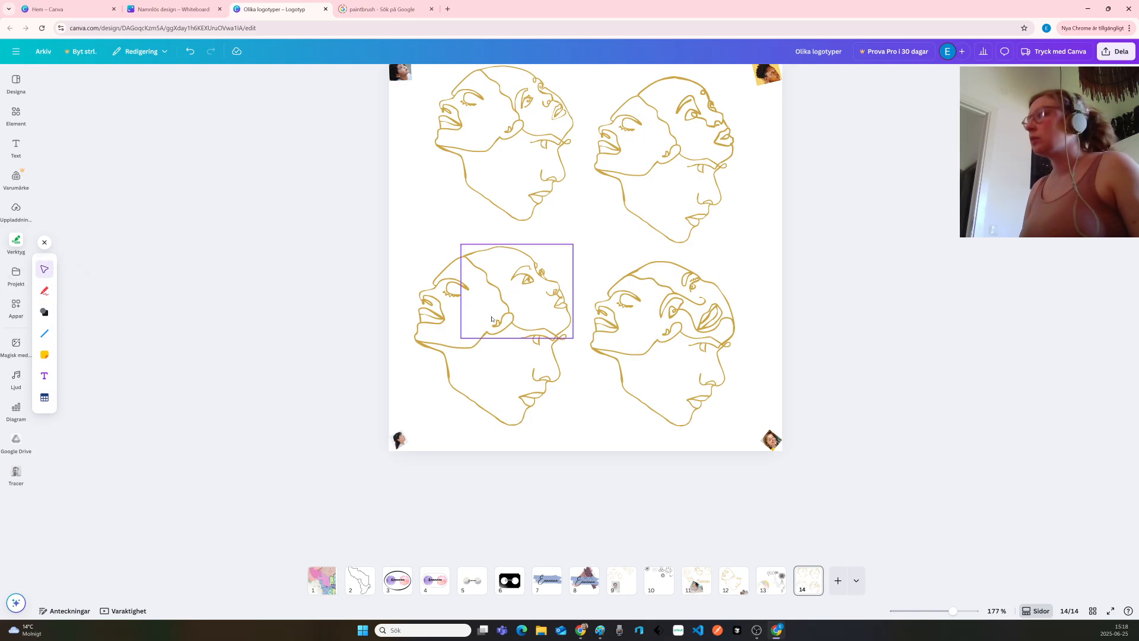
{"action": "left_click", "coordinate": [667, 273]}
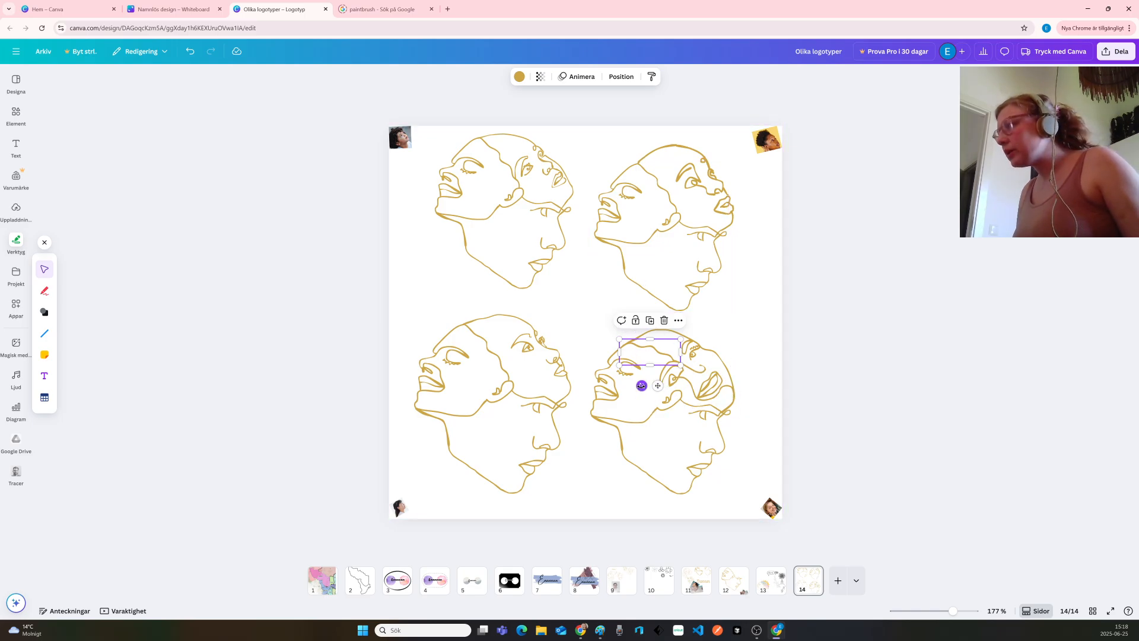
{"action": "left_click_drag", "start_coordinate": [642, 385], "coordinate": [658, 350]}
{"action": "left_click", "coordinate": [606, 319]}
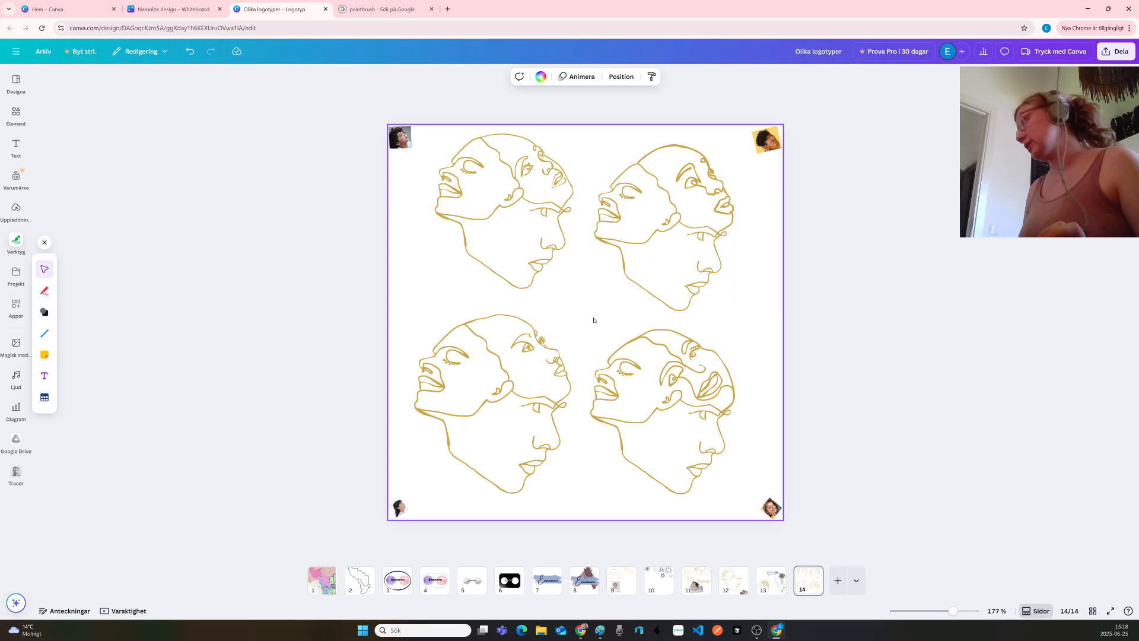
{"action": "mouse_move", "coordinate": [593, 318]}
{"action": "left_mouse_down"}
{"action": "mouse_move", "coordinate": [717, 437]}
{"action": "mouse_move", "coordinate": [746, 504]}
{"action": "left_mouse_up"}
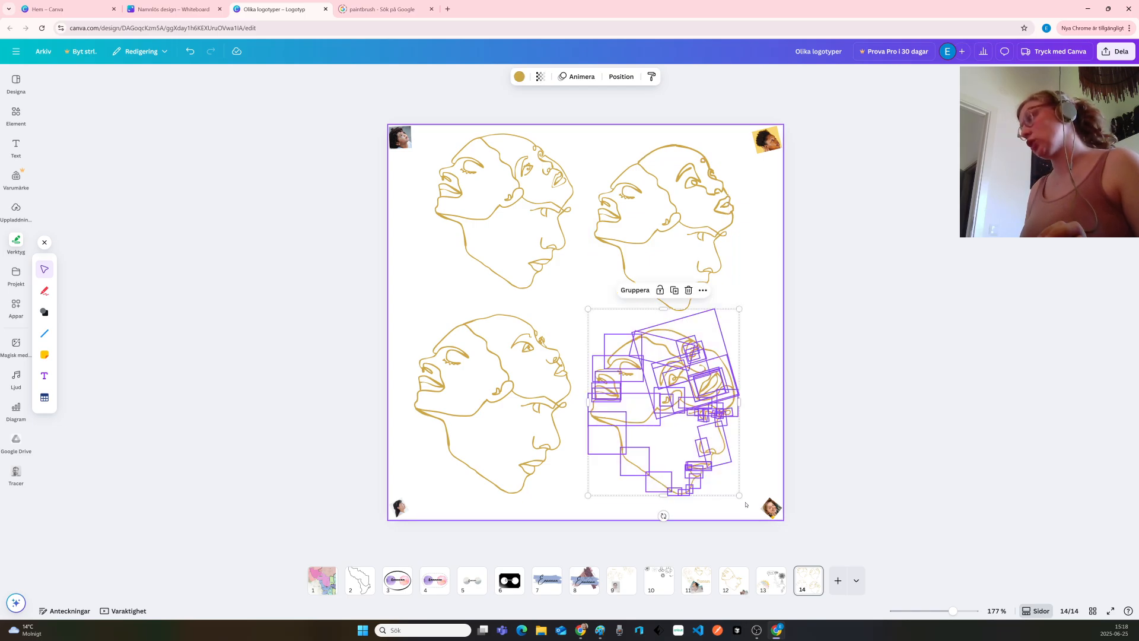
{"action": "left_click", "coordinate": [627, 290]}
{"action": "left_click", "coordinate": [752, 265]}
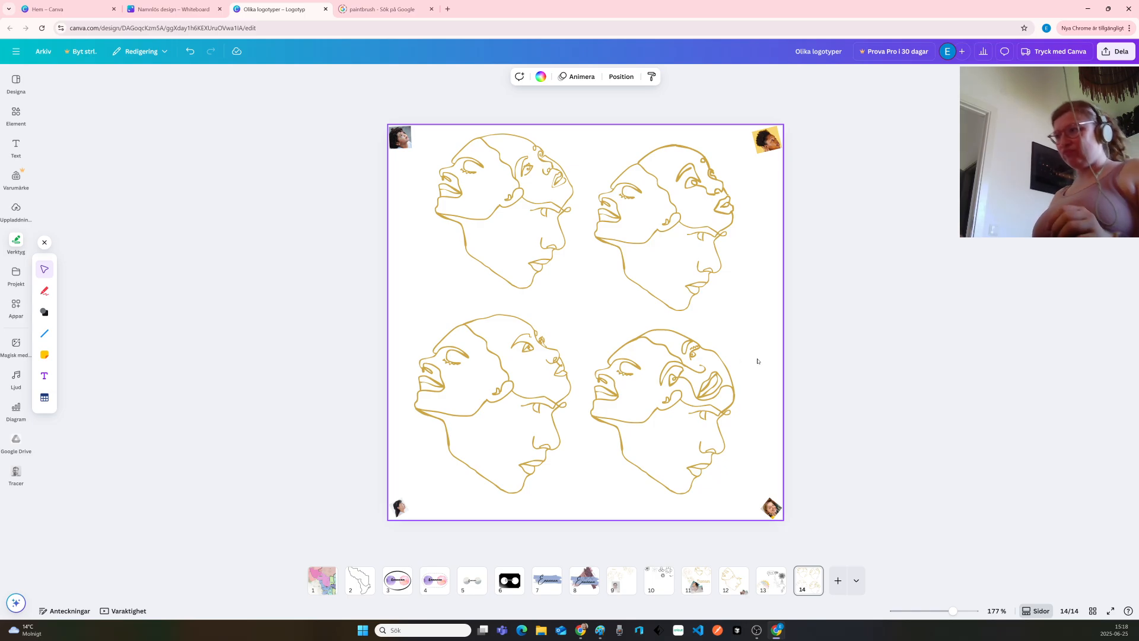
Go to page 13 to review the two-face logo draft with the coloured crown and the loose line-art elements
{"action": "left_click", "coordinate": [776, 586]}
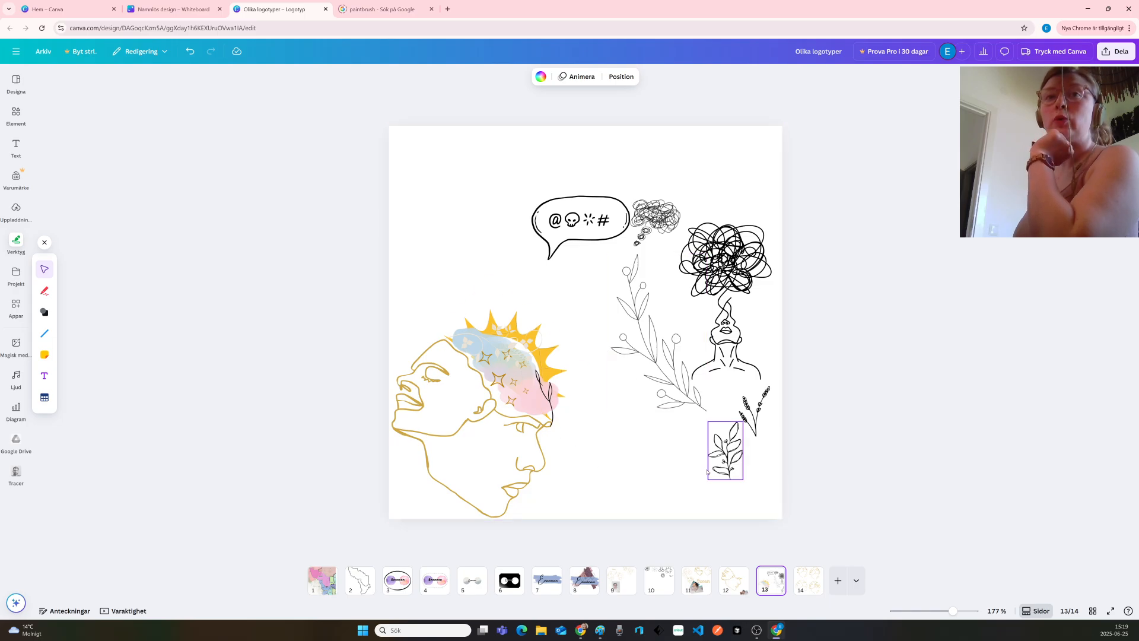
{"action": "left_click", "coordinate": [889, 435]}
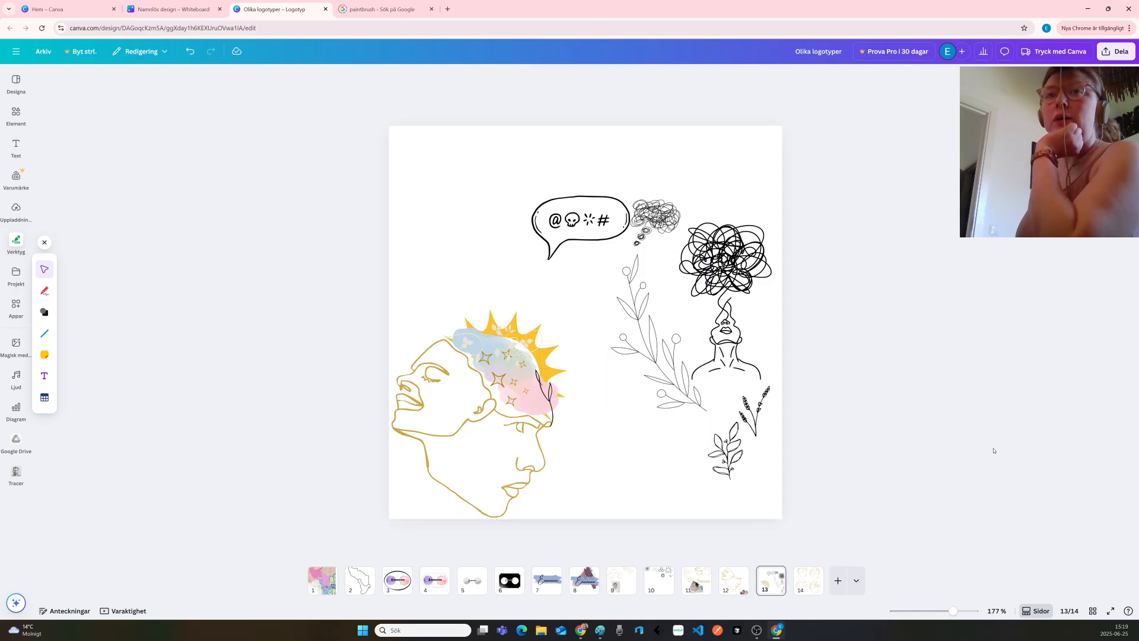